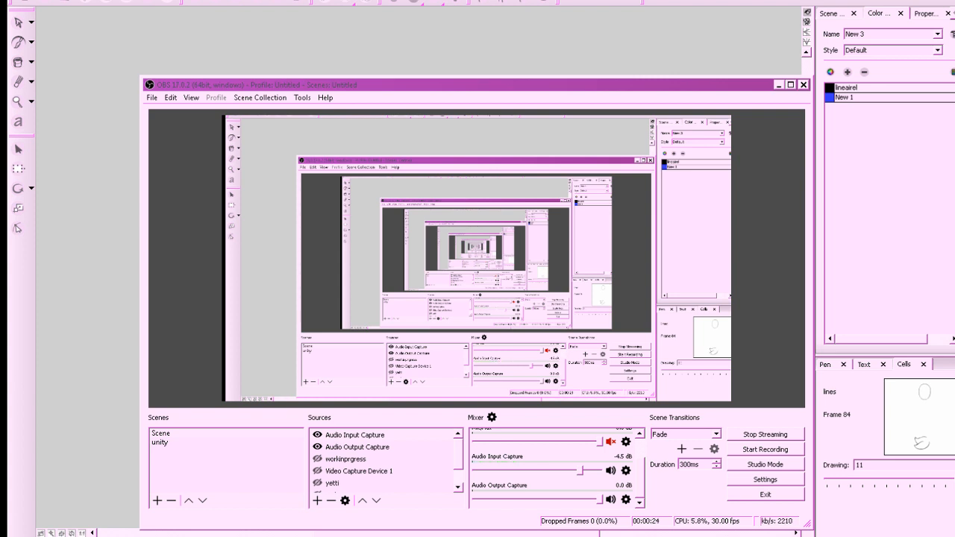
Minimize the OBS window and bring the mermaid line drawing at frame 84 into close view.
{"action": "left_click", "coordinate": [780, 86]}
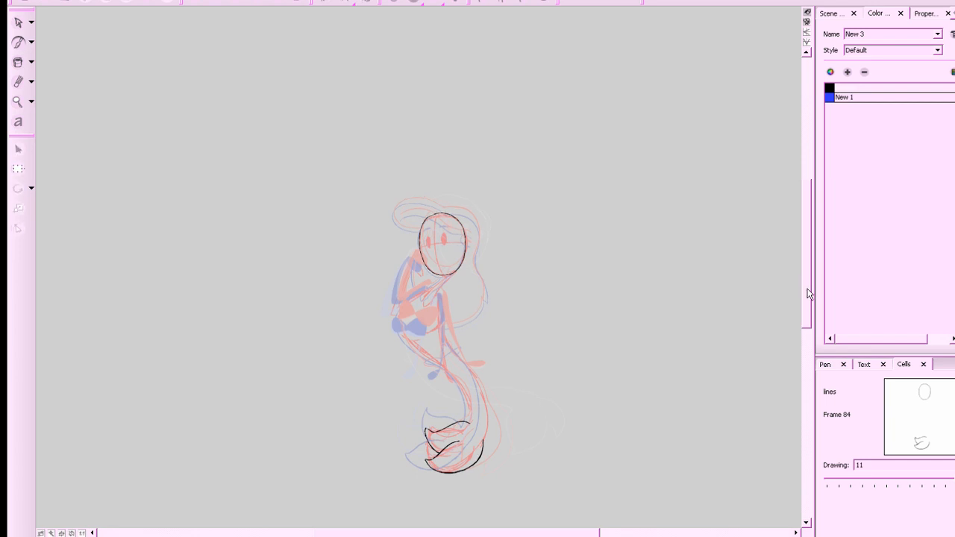
{"action": "mouse_move", "coordinate": [688, 410]}
{"action": "left_mouse_down"}
{"action": "mouse_move", "coordinate": [674, 353]}
{"action": "mouse_move", "coordinate": [718, 388]}
{"action": "left_mouse_up"}
{"action": "key", "text": "2"}
{"action": "key", "text": "2"}
{"action": "key", "text": "."}
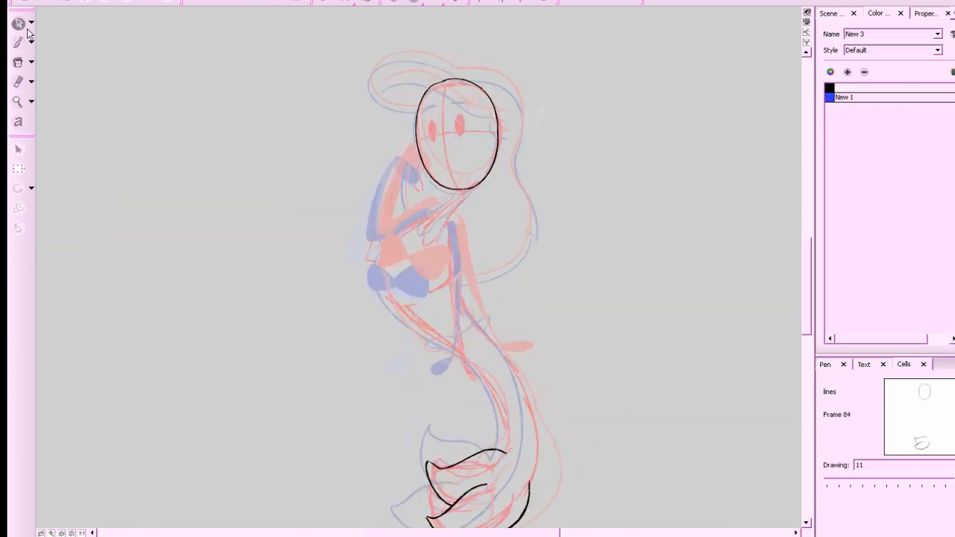
{"action": "left_click_drag", "start_coordinate": [633, 393], "coordinate": [627, 342]}
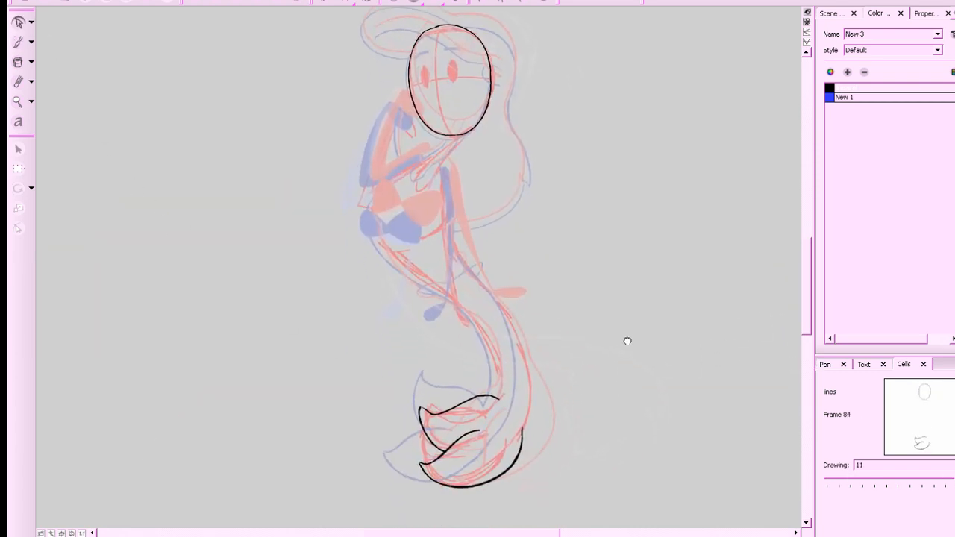
Try adjusting the open ends of the tail fin's black lines, and switch to the Brush tool.
{"action": "left_click", "coordinate": [498, 403]}
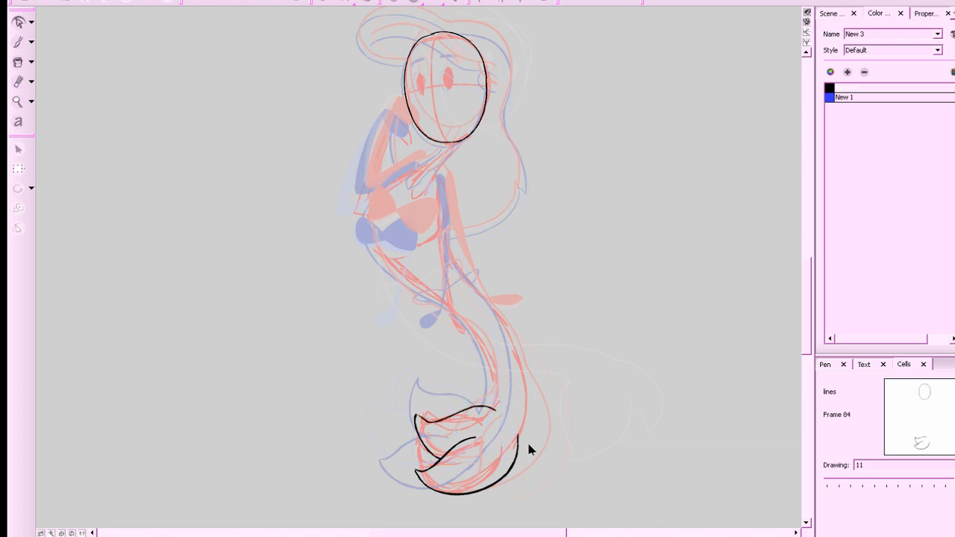
{"action": "left_click", "coordinate": [524, 440]}
{"action": "left_click_drag", "start_coordinate": [525, 435], "coordinate": [526, 432]}
{"action": "left_click", "coordinate": [629, 367]}
{"action": "left_click_drag", "start_coordinate": [629, 366], "coordinate": [653, 397]}
{"action": "key", "text": "alt+b"}
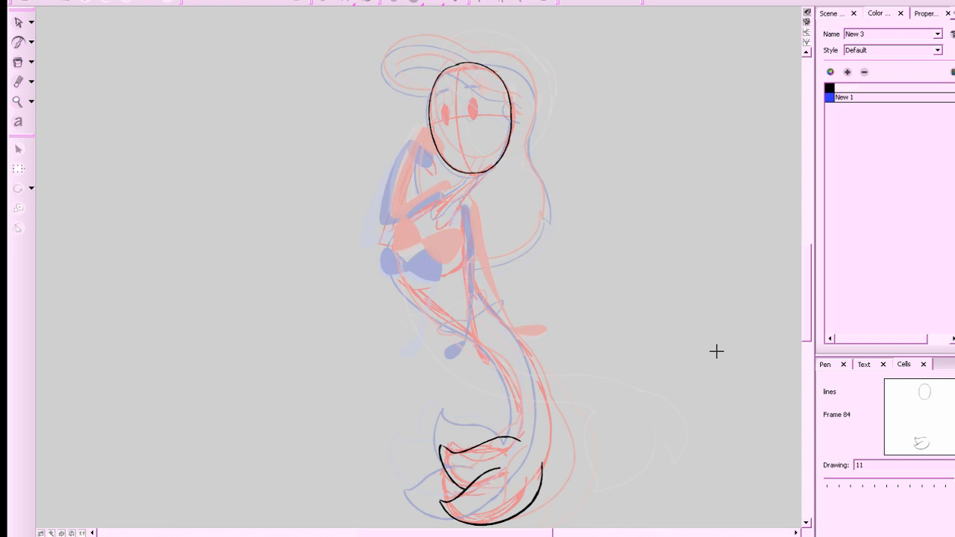
Flip back and forth through the neighbouring mermaid drawings to study how the pose changes around frame 84.
{"action": "key", "text": "a"}
{"action": "key", "text": "s"}
{"action": "key", "text": "s"}
{"action": "key", "text": "a"}
{"action": "key", "text": "s"}
{"action": "key", "text": "a"}
{"action": "key", "text": "s"}
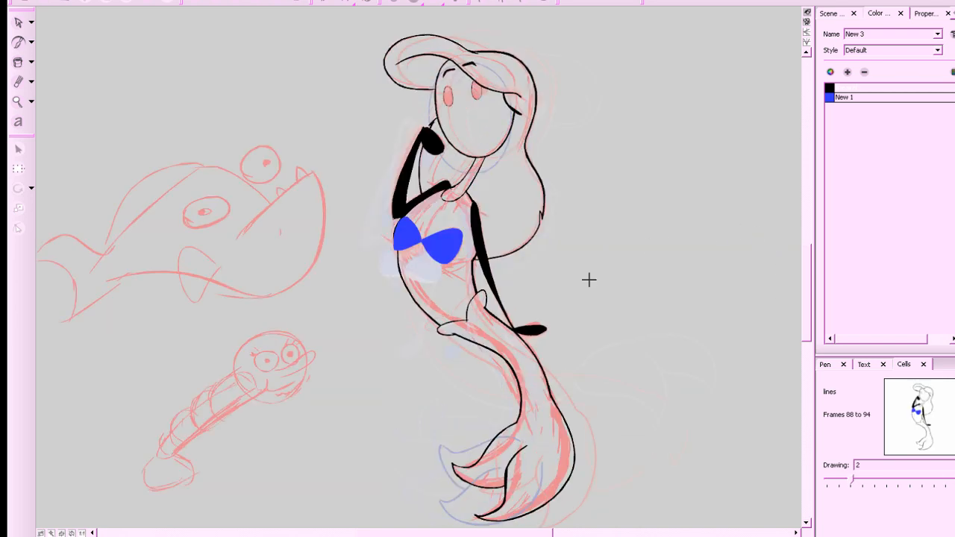
{"action": "key", "text": "a"}
{"action": "key", "text": "a"}
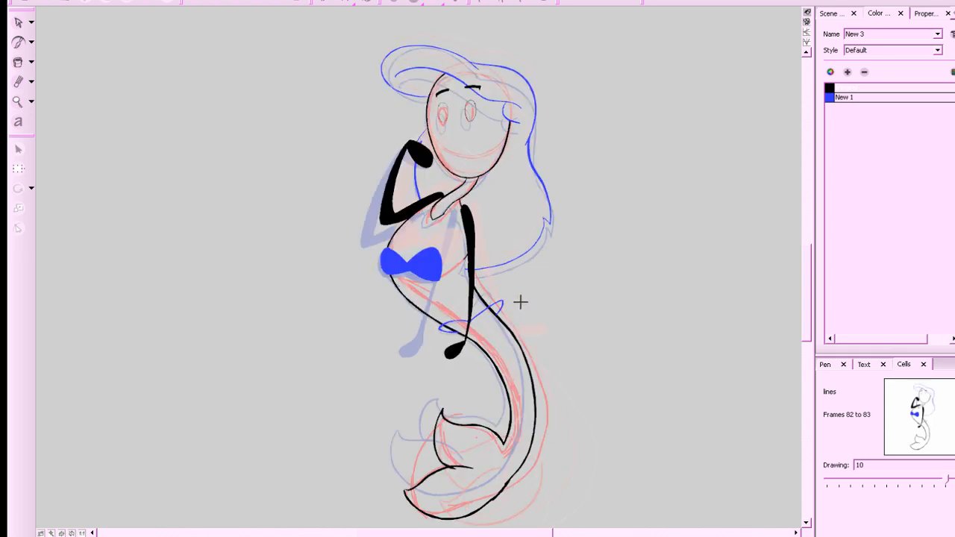
{"action": "key", "text": "s"}
Check the drawing without onion skin, restore the onion skin, and hide the red rough sketch of the other layer.
{"action": "left_click", "coordinate": [392, 2]}
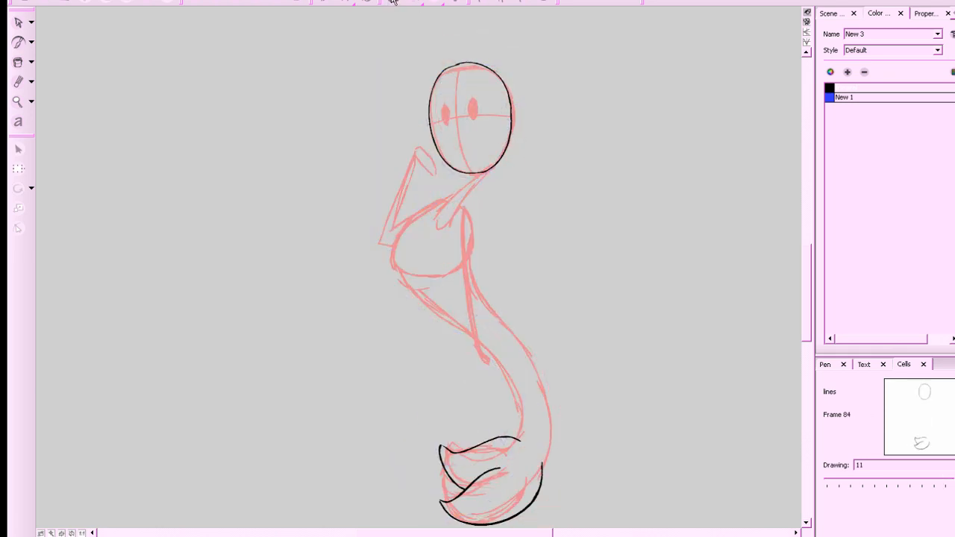
{"action": "left_click", "coordinate": [392, 1]}
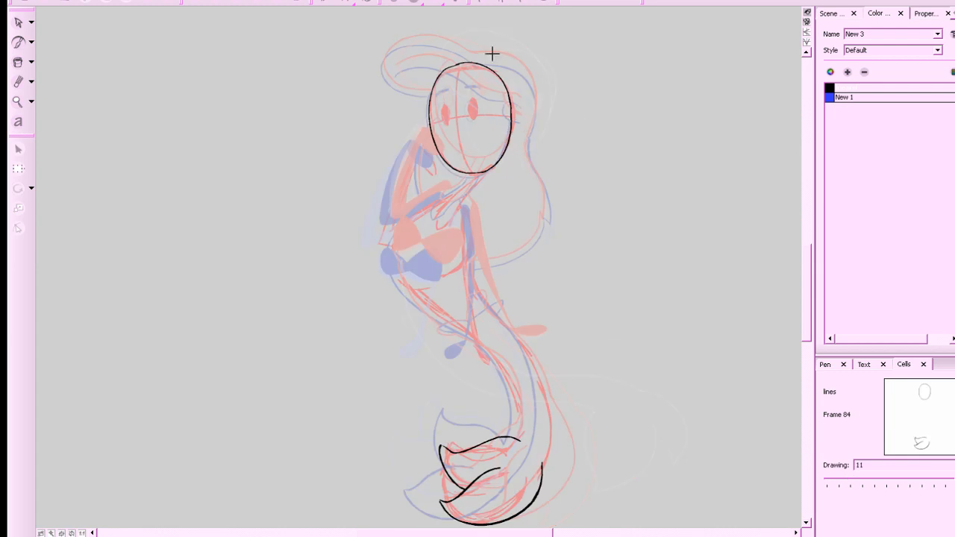
{"action": "left_click", "coordinate": [458, 2]}
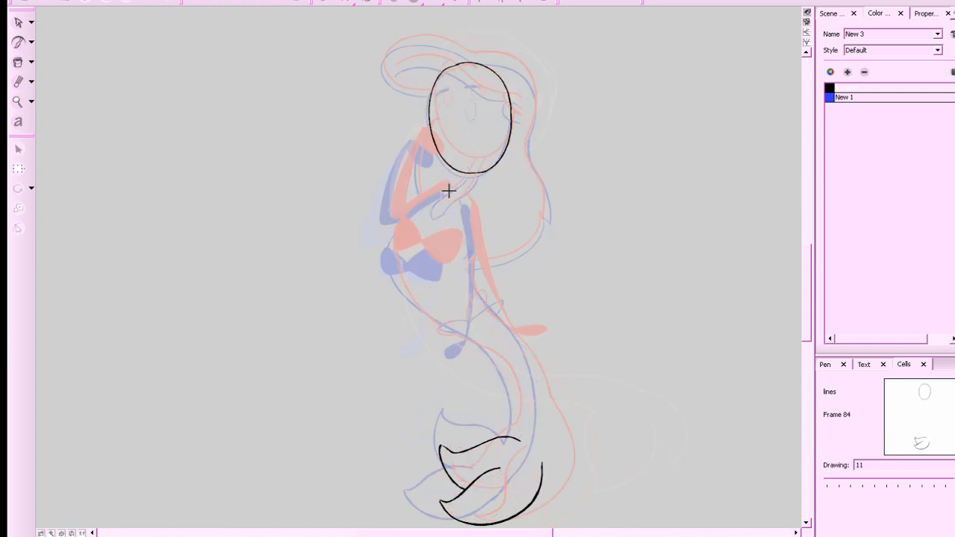
Draw the upper torso in black with a curve around the chest and a redone curve from shoulder to waist.
{"action": "mouse_move", "coordinate": [448, 191]}
{"action": "left_mouse_down"}
{"action": "mouse_move", "coordinate": [397, 227]}
{"action": "mouse_move", "coordinate": [390, 269]}
{"action": "left_mouse_up"}
{"action": "left_click_drag", "start_coordinate": [471, 212], "coordinate": [475, 230]}
{"action": "key", "text": "ctrl+z"}
{"action": "mouse_move", "coordinate": [465, 196]}
{"action": "left_mouse_down"}
{"action": "mouse_move", "coordinate": [475, 224]}
{"action": "mouse_move", "coordinate": [469, 265]}
{"action": "left_mouse_up"}
{"action": "key", "text": "ctrl+z"}
{"action": "mouse_move", "coordinate": [465, 196]}
{"action": "left_mouse_down"}
{"action": "mouse_move", "coordinate": [480, 240]}
{"action": "mouse_move", "coordinate": [460, 262]}
{"action": "left_mouse_up"}
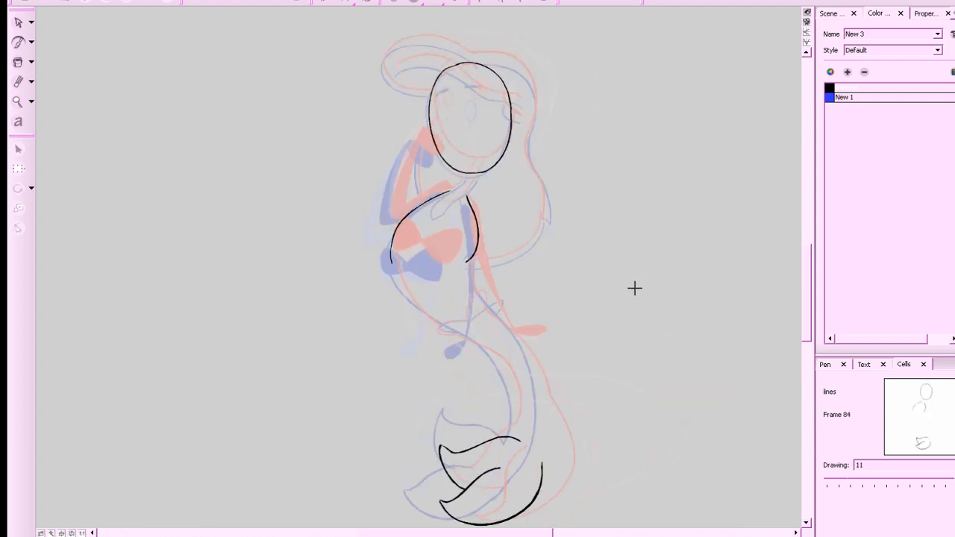
Draw the long front body line from the chest down to the upper tail fin, replacing the first attempt.
{"action": "left_click_drag", "start_coordinate": [636, 315], "coordinate": [586, 257]}
{"action": "key", "text": "2"}
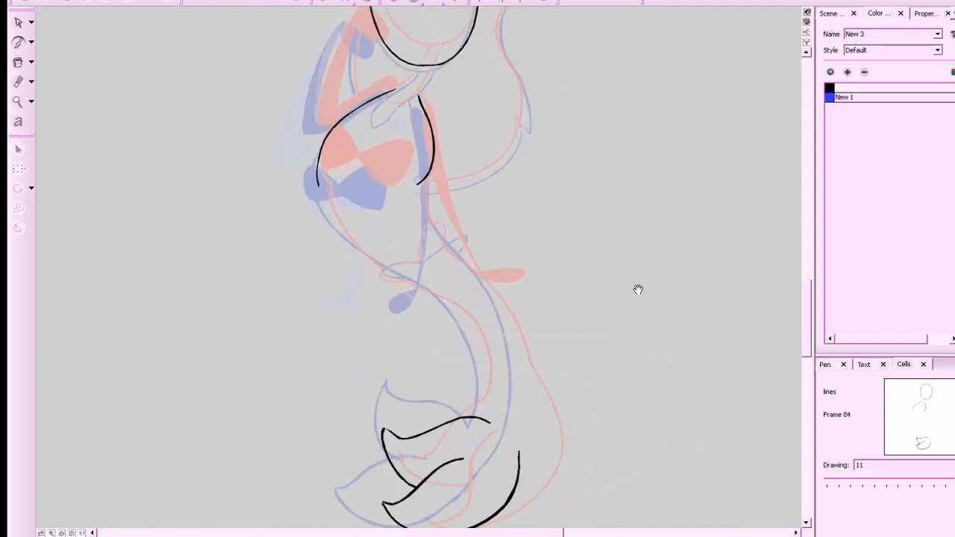
{"action": "left_click_drag", "start_coordinate": [638, 290], "coordinate": [656, 304]}
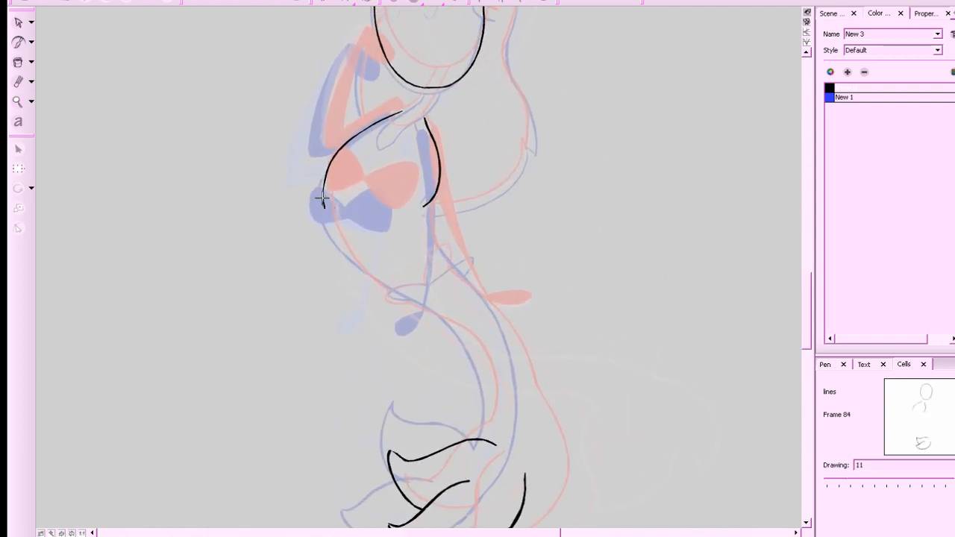
{"action": "mouse_move", "coordinate": [323, 200]}
{"action": "left_mouse_down"}
{"action": "mouse_move", "coordinate": [362, 269]}
{"action": "mouse_move", "coordinate": [480, 366]}
{"action": "mouse_move", "coordinate": [494, 445]}
{"action": "left_mouse_up"}
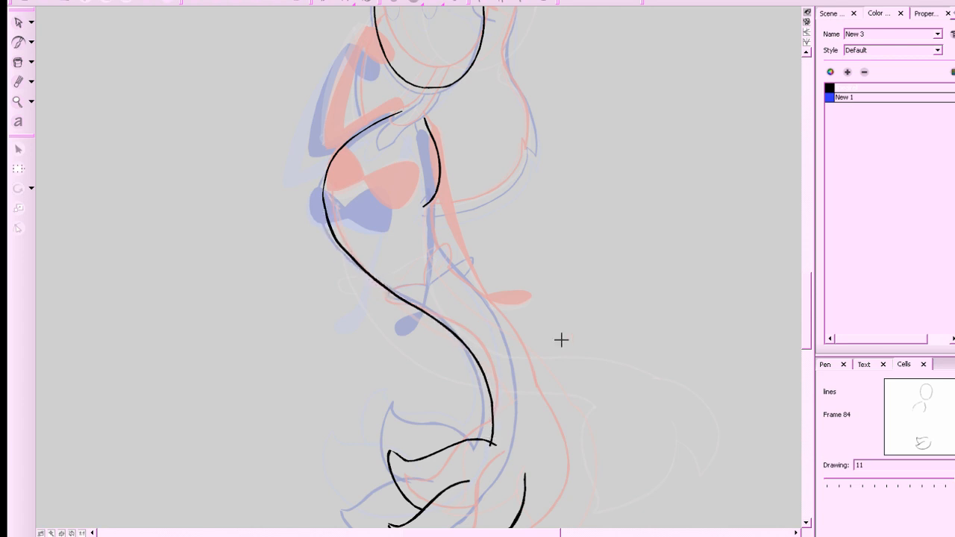
{"action": "key", "text": "ctrl+z"}
{"action": "mouse_move", "coordinate": [323, 185]}
{"action": "left_mouse_down"}
{"action": "mouse_move", "coordinate": [330, 227]}
{"action": "mouse_move", "coordinate": [359, 271]}
{"action": "mouse_move", "coordinate": [454, 332]}
{"action": "mouse_move", "coordinate": [485, 378]}
{"action": "mouse_move", "coordinate": [489, 445]}
{"action": "left_mouse_up"}
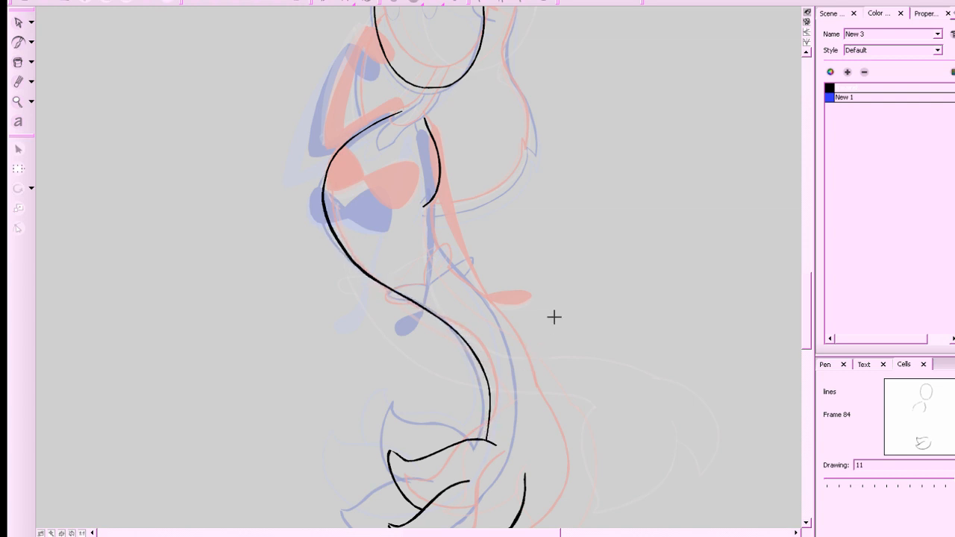
Draw the back body line from the waist down to the outer tail fin and compare it with a neighbouring drawing.
{"action": "mouse_move", "coordinate": [431, 198]}
{"action": "left_mouse_down"}
{"action": "mouse_move", "coordinate": [446, 259]}
{"action": "mouse_move", "coordinate": [497, 313]}
{"action": "mouse_move", "coordinate": [523, 400]}
{"action": "mouse_move", "coordinate": [524, 480]}
{"action": "left_mouse_up"}
{"action": "key", "text": "x"}
{"action": "key", "text": "x"}
{"action": "key", "text": "x"}
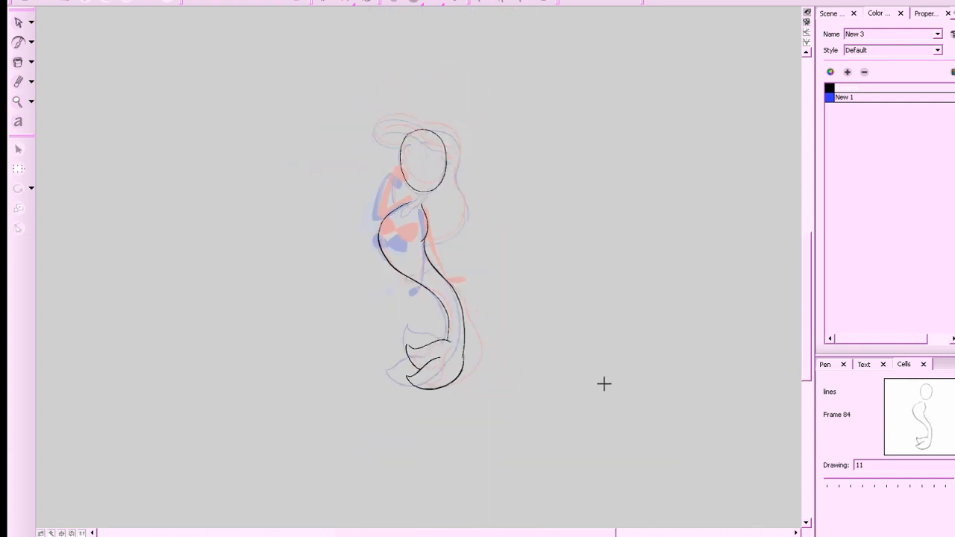
{"action": "key", "text": "a"}
{"action": "key", "text": "s"}
{"action": "key", "text": "z"}
{"action": "key", "text": "z"}
Touch up the joint where the back body line meets the outer tail fin.
{"action": "left_click_drag", "start_coordinate": [612, 356], "coordinate": [619, 356]}
{"action": "key", "text": "alt+e"}
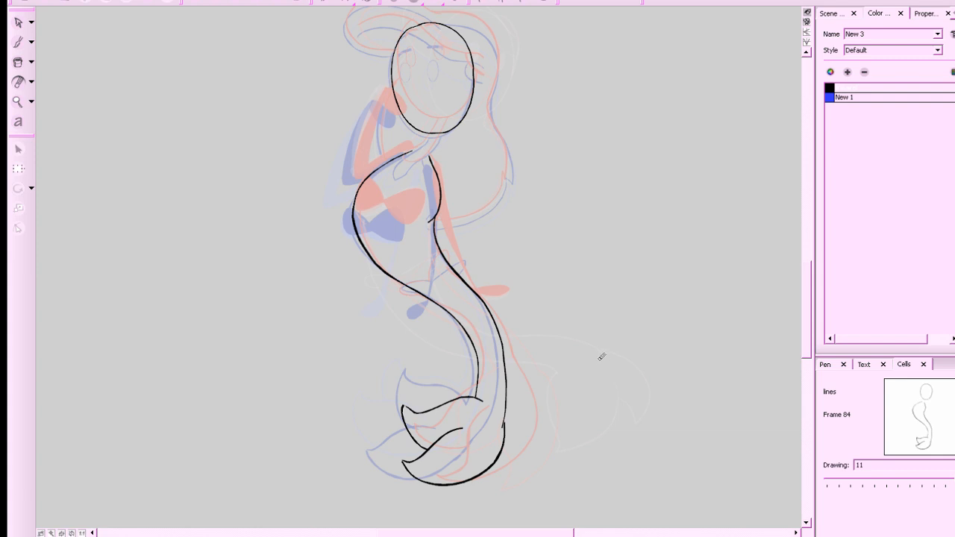
{"action": "key", "text": "alt+b"}
{"action": "mouse_move", "coordinate": [504, 433]}
{"action": "left_mouse_down"}
{"action": "mouse_move", "coordinate": [508, 390]}
{"action": "mouse_move", "coordinate": [503, 436]}
{"action": "left_mouse_up"}
{"action": "key", "text": "alt+e"}
{"action": "key", "text": "alt+b"}
{"action": "key", "text": "alt+e"}
Compare the finished body outline with the previous and next drawings by flipping between them.
{"action": "left_click_drag", "start_coordinate": [653, 308], "coordinate": [707, 410]}
{"action": "key", "text": "g"}
{"action": "key", "text": "f"}
{"action": "key", "text": "f"}
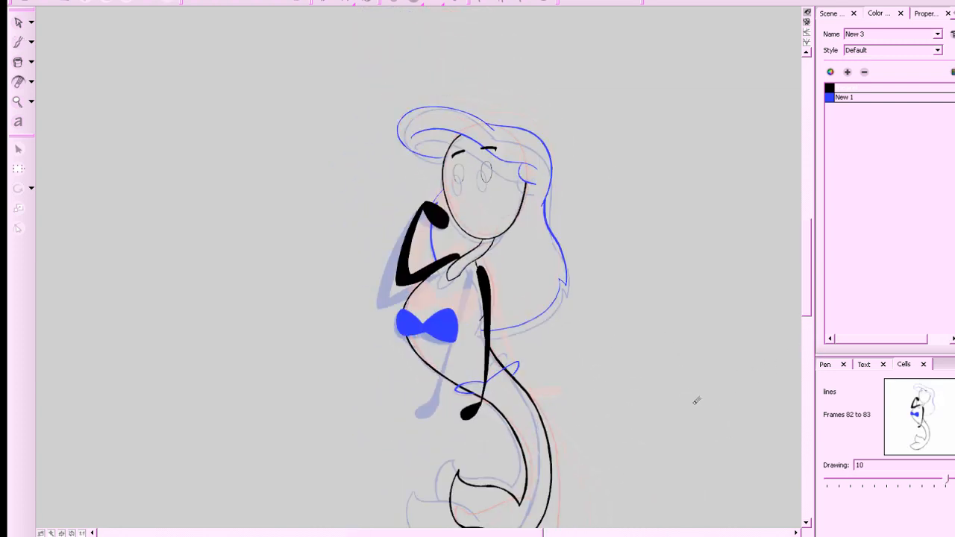
{"action": "key", "text": "g"}
{"action": "key", "text": "g"}
{"action": "key", "text": "f"}
{"action": "key", "text": "f"}
{"action": "key", "text": "g"}
Select the black lineairel colour and outline the bent arm's forearm along its upper edge, redoing the stroke once.
{"action": "left_click", "coordinate": [833, 89]}
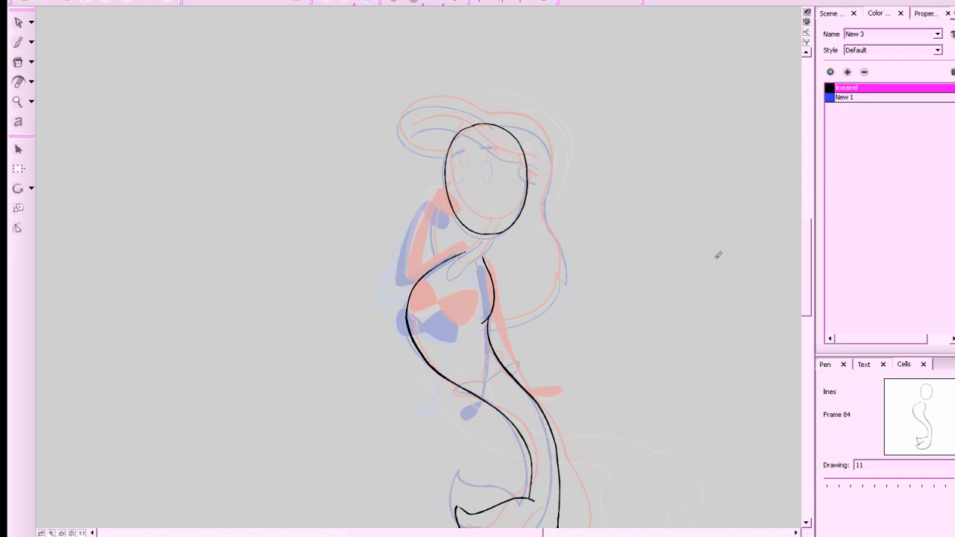
{"action": "key", "text": "g"}
{"action": "key", "text": "f"}
{"action": "mouse_move", "coordinate": [633, 332]}
{"action": "left_mouse_down"}
{"action": "mouse_move", "coordinate": [642, 326]}
{"action": "mouse_move", "coordinate": [680, 366]}
{"action": "left_mouse_up"}
{"action": "key", "text": "2"}
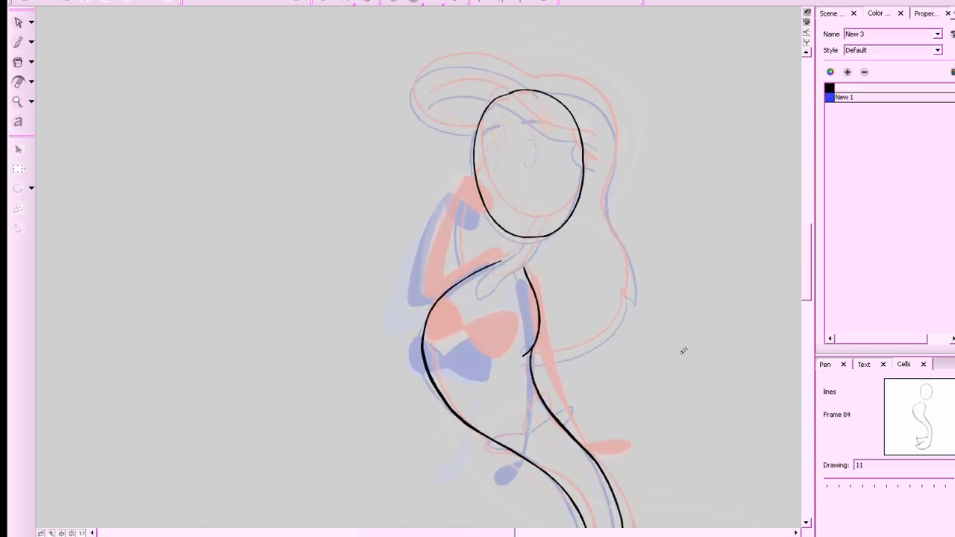
{"action": "key", "text": "g"}
{"action": "key", "text": "f"}
{"action": "key", "text": "alt+/"}
{"action": "left_click_drag", "start_coordinate": [497, 256], "coordinate": [431, 284]}
{"action": "key", "text": "ctrl+z"}
{"action": "left_click_drag", "start_coordinate": [500, 262], "coordinate": [431, 284]}
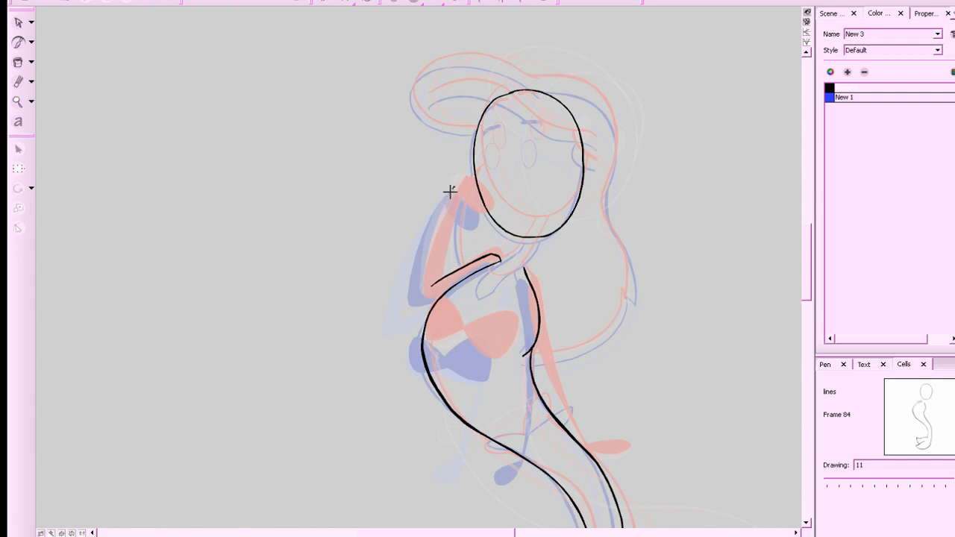
Outline the rest of the bent arm and the hand beside the face, undoing a stray stroke.
{"action": "mouse_move", "coordinate": [450, 192]}
{"action": "left_mouse_down"}
{"action": "mouse_move", "coordinate": [415, 280]}
{"action": "mouse_move", "coordinate": [416, 294]}
{"action": "mouse_move", "coordinate": [442, 297]}
{"action": "left_mouse_up"}
{"action": "key", "text": "g"}
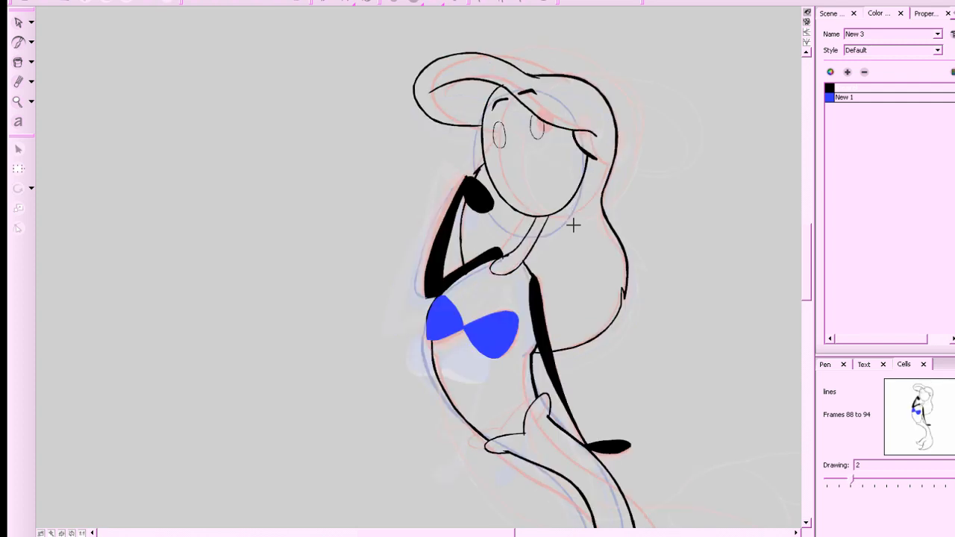
{"action": "key", "text": "f"}
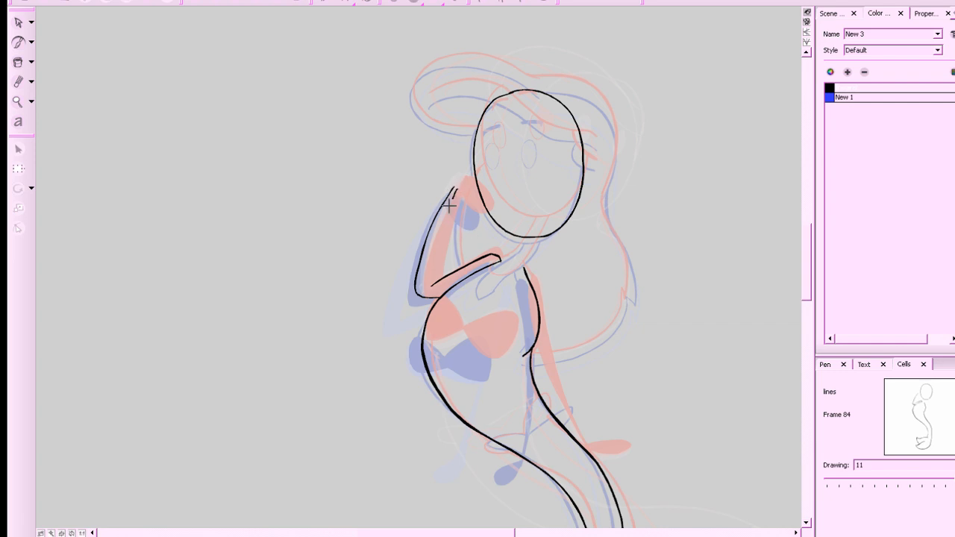
{"action": "left_click_drag", "start_coordinate": [456, 190], "coordinate": [435, 285]}
{"action": "mouse_move", "coordinate": [446, 194]}
{"action": "left_mouse_down"}
{"action": "mouse_move", "coordinate": [457, 185]}
{"action": "mouse_move", "coordinate": [481, 199]}
{"action": "mouse_move", "coordinate": [468, 221]}
{"action": "mouse_move", "coordinate": [450, 195]}
{"action": "mouse_move", "coordinate": [472, 198]}
{"action": "mouse_move", "coordinate": [478, 219]}
{"action": "mouse_move", "coordinate": [452, 196]}
{"action": "left_mouse_up"}
{"action": "key", "text": "ctrl+z"}
Fill the bent arm and the hand with black using the Paint tool.
{"action": "left_click", "coordinate": [19, 64]}
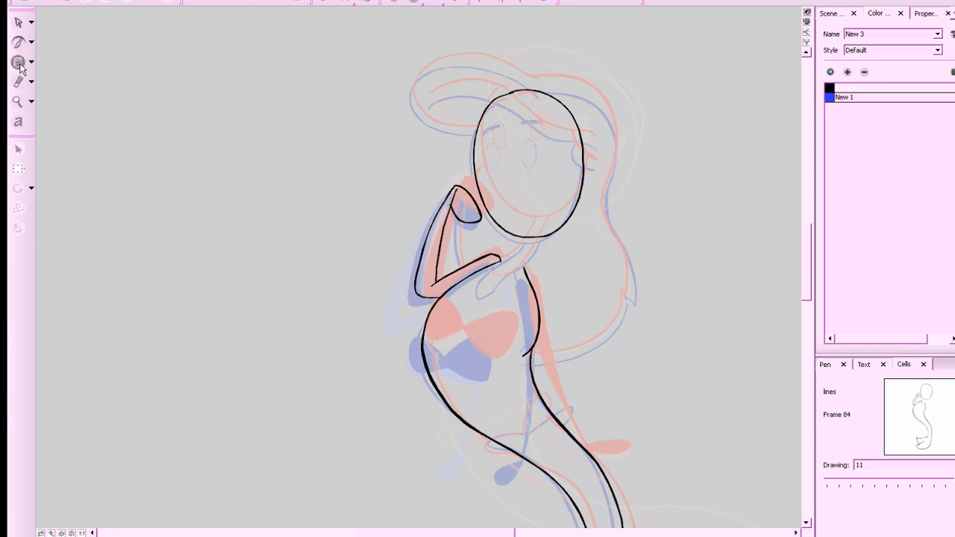
{"action": "left_click", "coordinate": [455, 193]}
{"action": "left_click", "coordinate": [434, 237]}
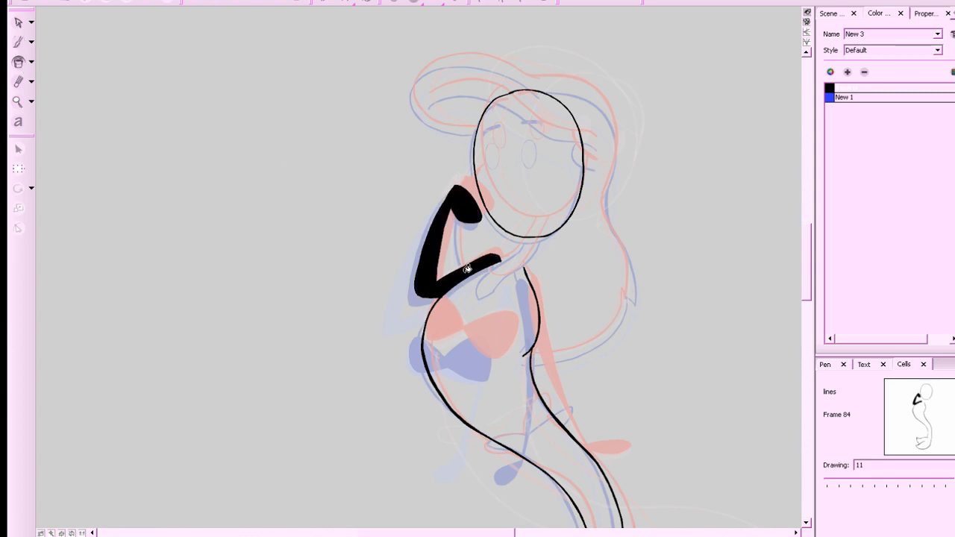
{"action": "key", "text": "2"}
{"action": "key", "text": "z"}
{"action": "key", "text": "z"}
{"action": "key", "text": "z"}
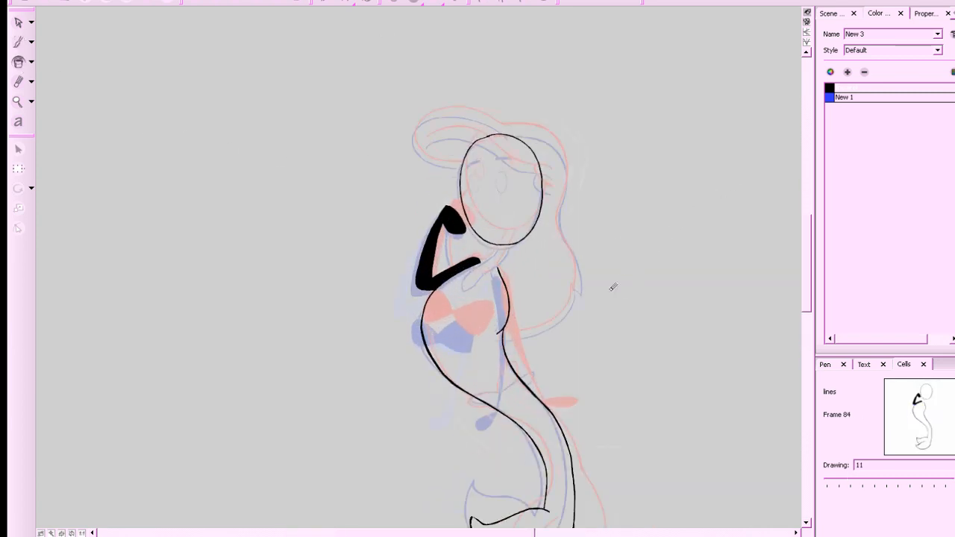
Examine the filled arm's shape close up and from afar, comparing it with a neighbouring drawing.
{"action": "key", "text": "alt+e"}
{"action": "key", "text": "z"}
{"action": "key", "text": "z"}
{"action": "key", "text": "z"}
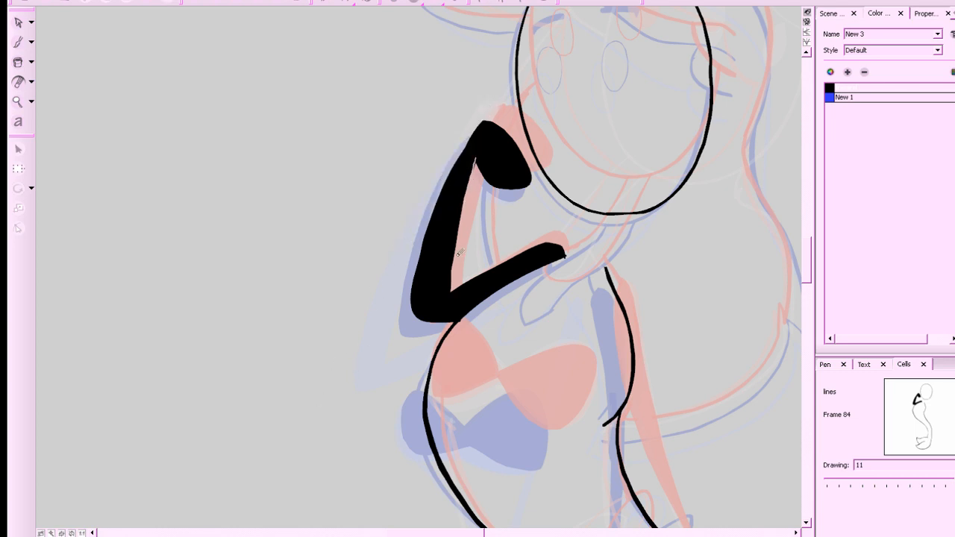
{"action": "key", "text": "x"}
{"action": "key", "text": "x"}
{"action": "key", "text": "x"}
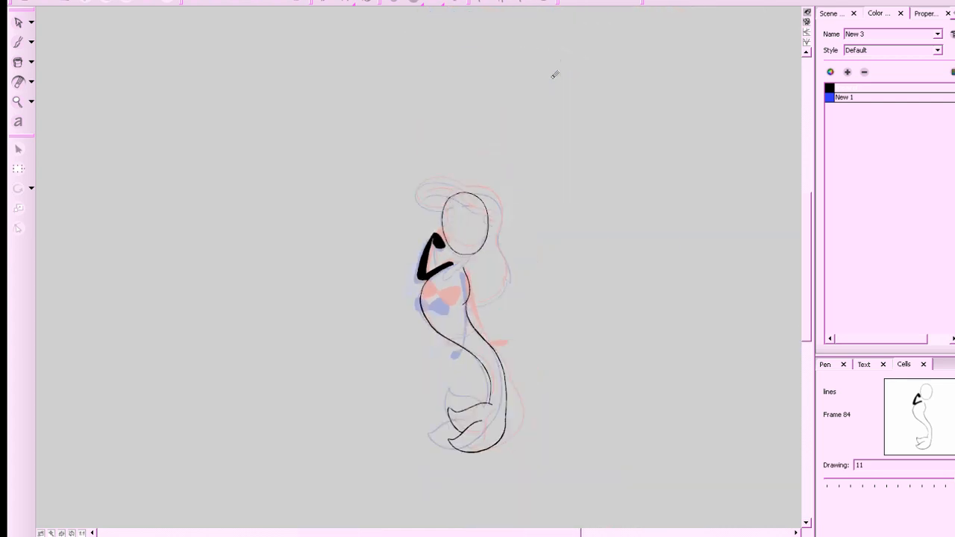
{"action": "key", "text": "z"}
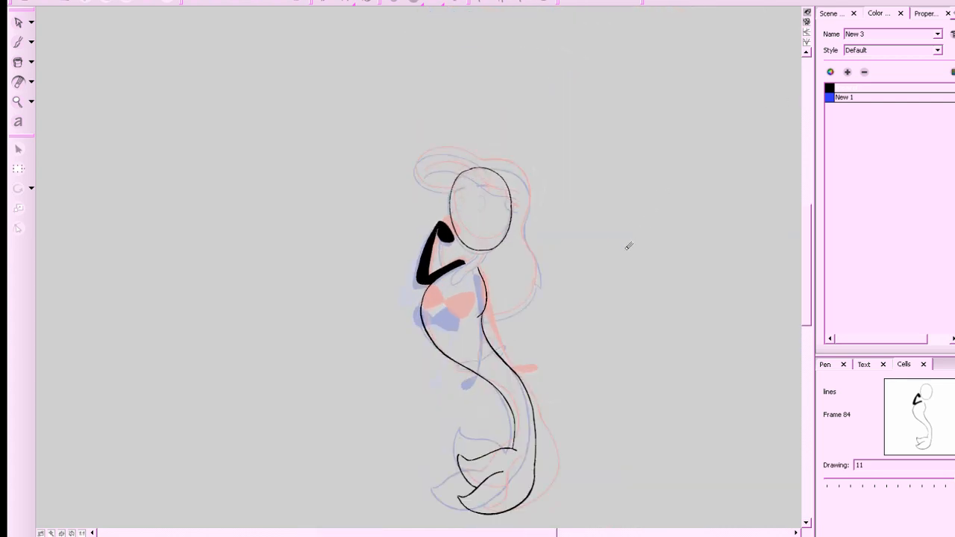
{"action": "key", "text": "g"}
{"action": "key", "text": "f"}
Erase along the outer edge of the bent arm to make it thinner, redoing the erasure for a cleaner edge.
{"action": "key", "text": "z"}
{"action": "key", "text": "z"}
{"action": "key", "text": "z"}
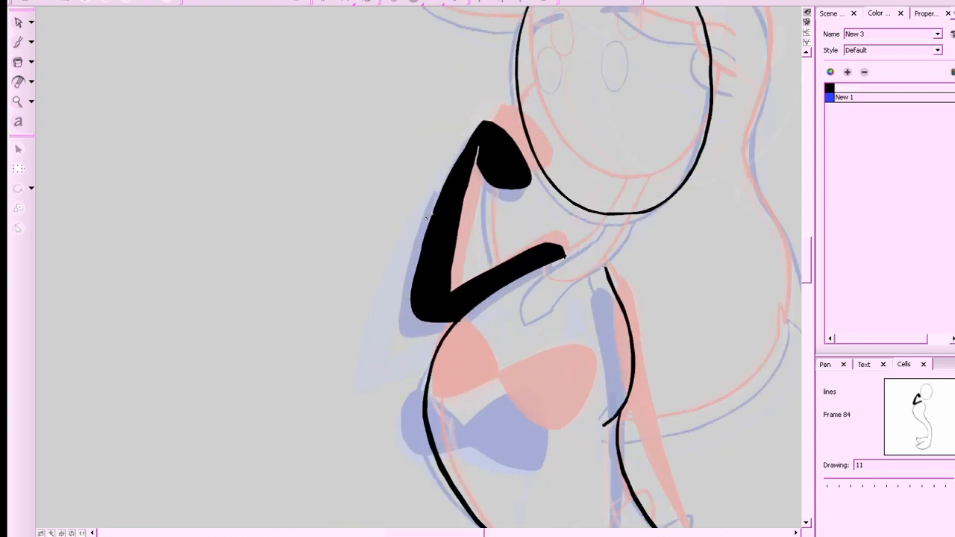
{"action": "left_click_drag", "start_coordinate": [466, 136], "coordinate": [412, 334]}
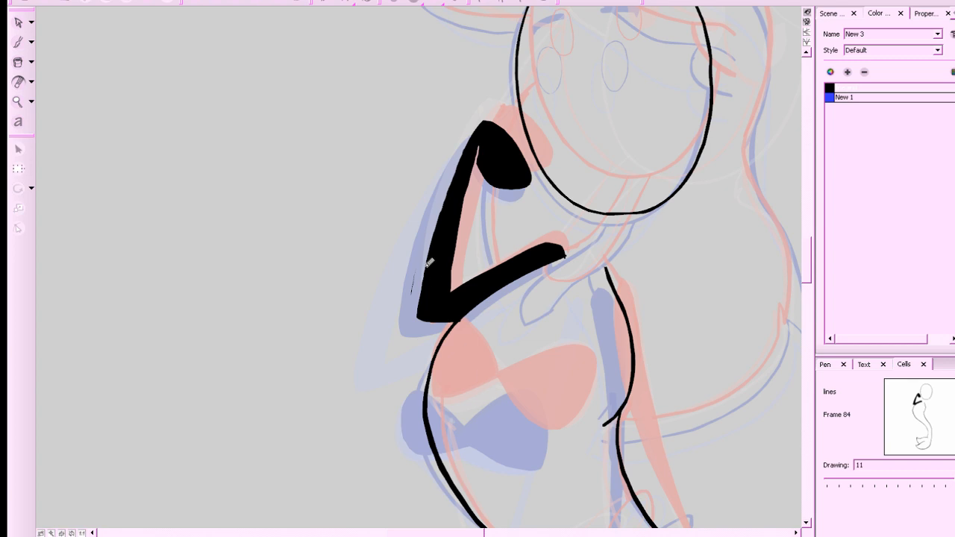
{"action": "left_click_drag", "start_coordinate": [430, 263], "coordinate": [444, 228]}
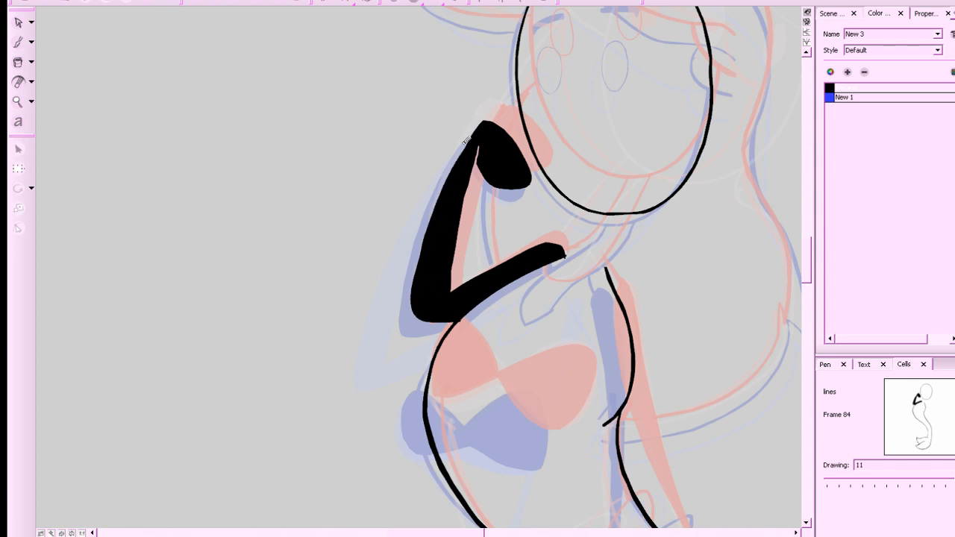
{"action": "mouse_move", "coordinate": [465, 140]}
{"action": "left_mouse_down"}
{"action": "mouse_move", "coordinate": [423, 256]}
{"action": "mouse_move", "coordinate": [415, 324]}
{"action": "left_mouse_up"}
{"action": "left_click_drag", "start_coordinate": [454, 148], "coordinate": [411, 270]}
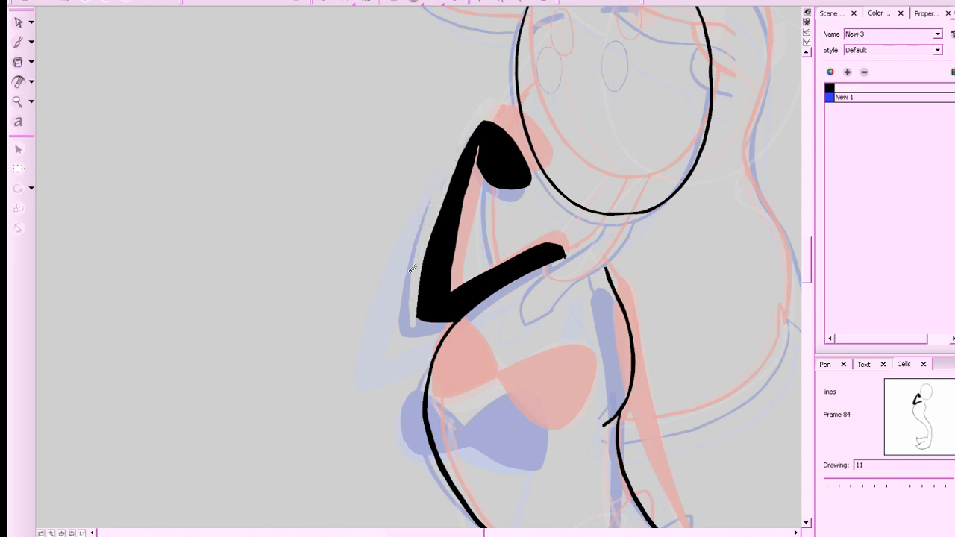
Switch back to the Brush tool and compare the thinned arm with the neighbouring drawing.
{"action": "left_click_drag", "start_coordinate": [663, 235], "coordinate": [548, 228]}
{"action": "key", "text": "1"}
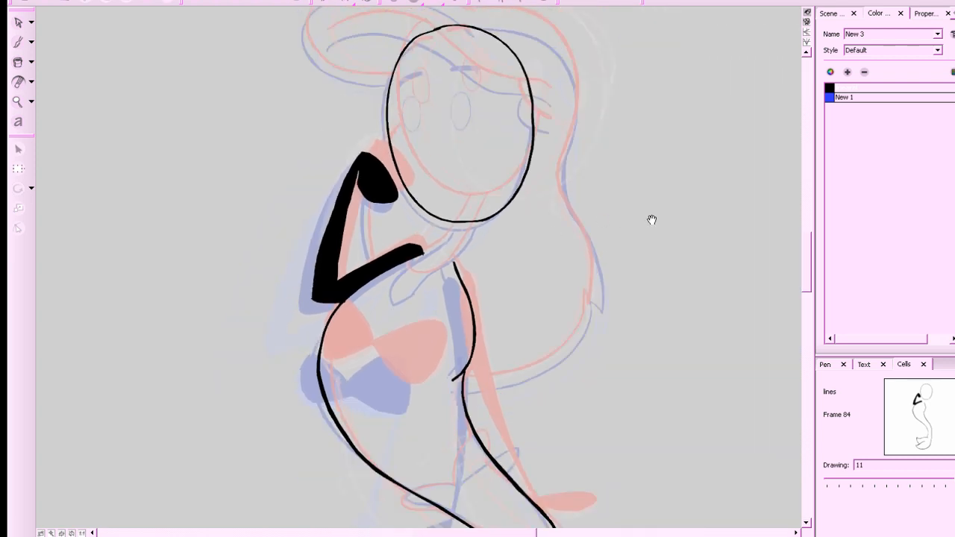
{"action": "left_click_drag", "start_coordinate": [653, 220], "coordinate": [668, 207]}
{"action": "key", "text": "alt+b"}
{"action": "key", "text": "comma"}
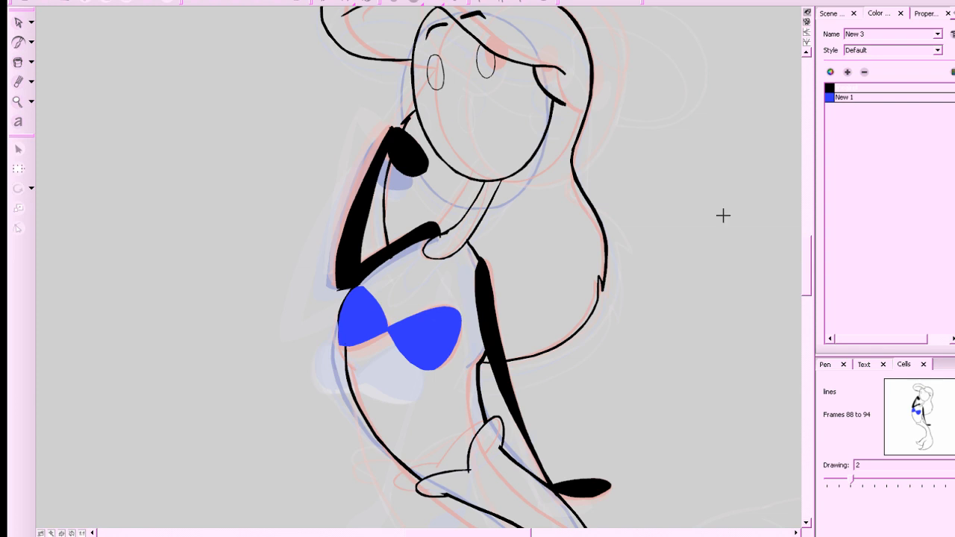
Return to the frame 84 drawing and outline the lowered arm's hand as a small closed teardrop beside the hip.
{"action": "key", "text": "period"}
{"action": "key", "text": "1"}
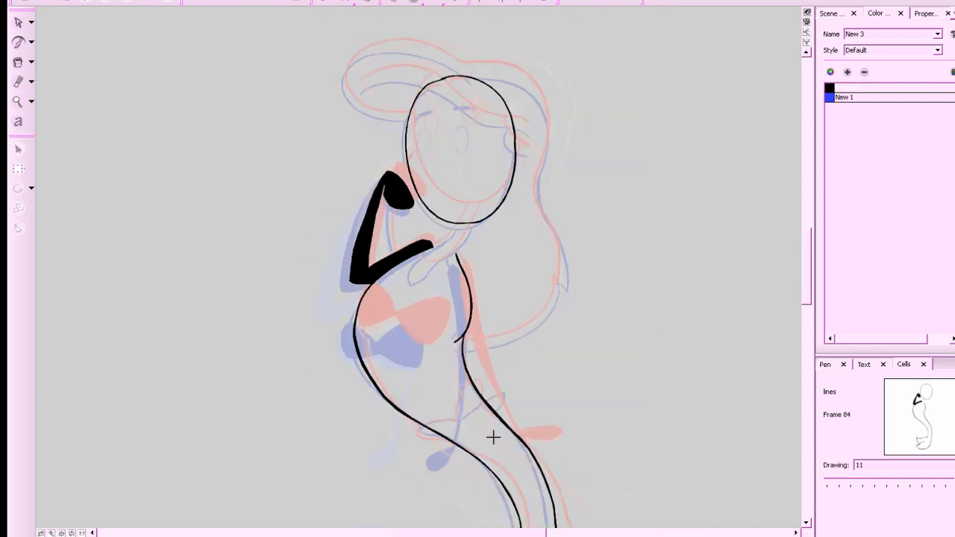
{"action": "mouse_move", "coordinate": [499, 439]}
{"action": "left_mouse_down"}
{"action": "mouse_move", "coordinate": [516, 458]}
{"action": "mouse_move", "coordinate": [510, 467]}
{"action": "mouse_move", "coordinate": [500, 440]}
{"action": "left_mouse_up"}
Switch to Windows Media Player and OBS to check the audio mixer and volume, and minimise both windows.
{"action": "key", "text": "alt+Tab"}
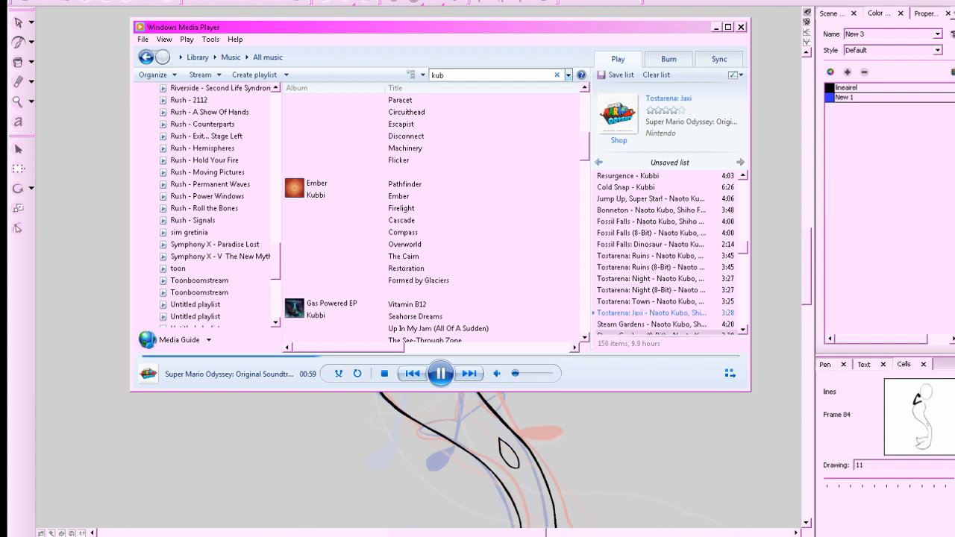
{"action": "key", "text": "alt+Tab"}
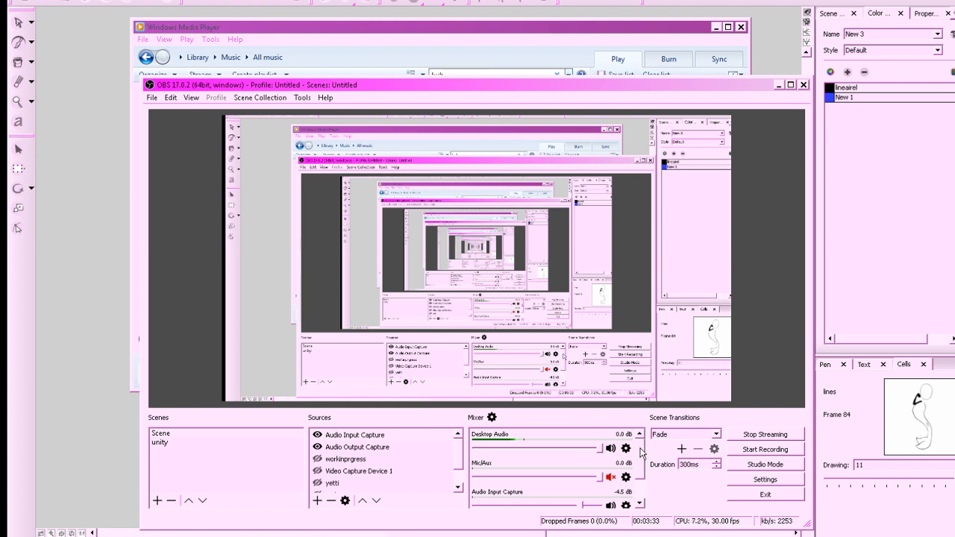
{"action": "left_click_drag", "start_coordinate": [640, 450], "coordinate": [641, 474]}
{"action": "left_click_drag", "start_coordinate": [584, 471], "coordinate": [646, 430]}
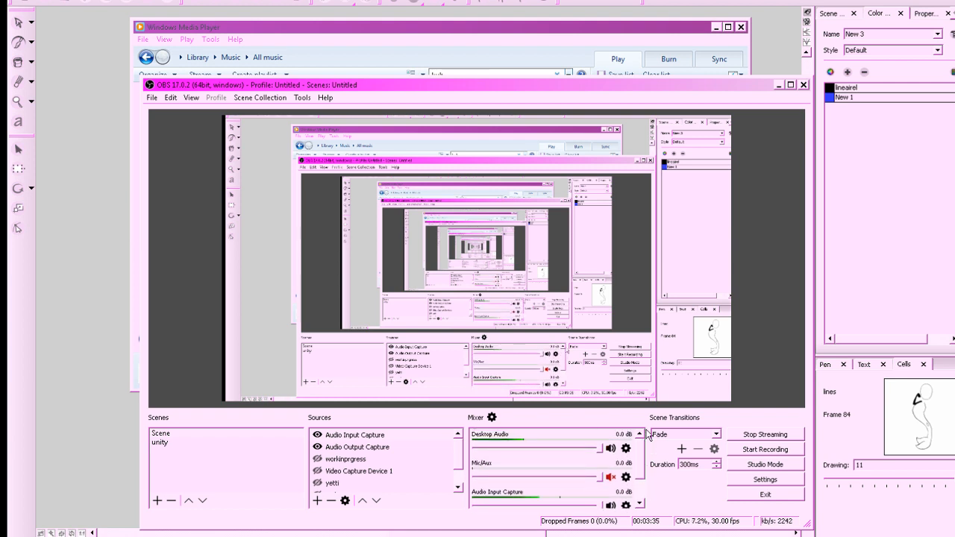
{"action": "left_click", "coordinate": [861, 536]}
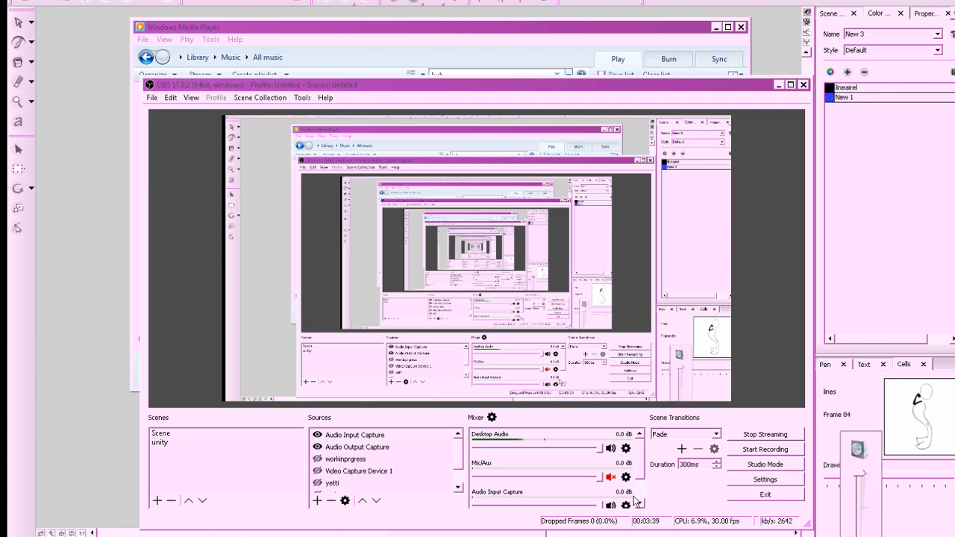
{"action": "left_click", "coordinate": [359, 536]}
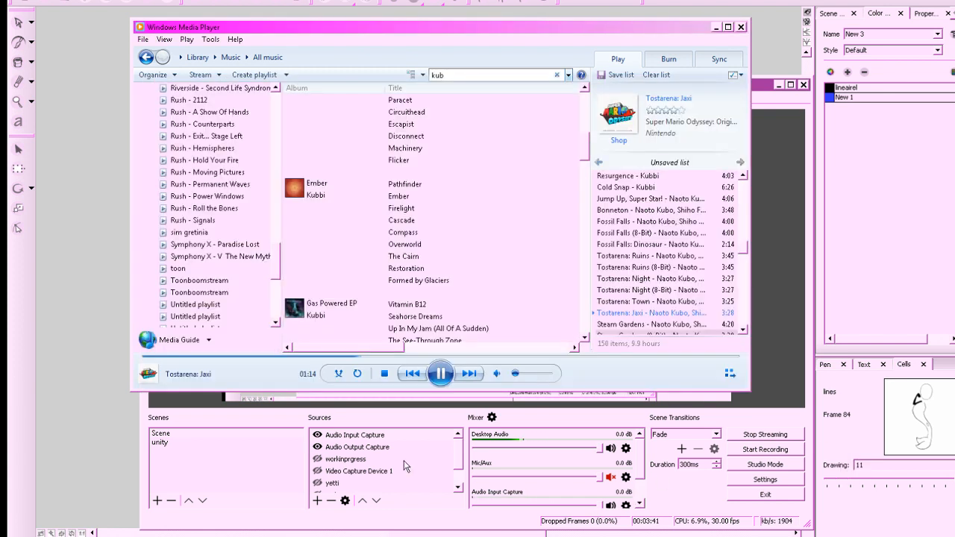
{"action": "left_click", "coordinate": [716, 27]}
{"action": "left_click", "coordinate": [780, 86]}
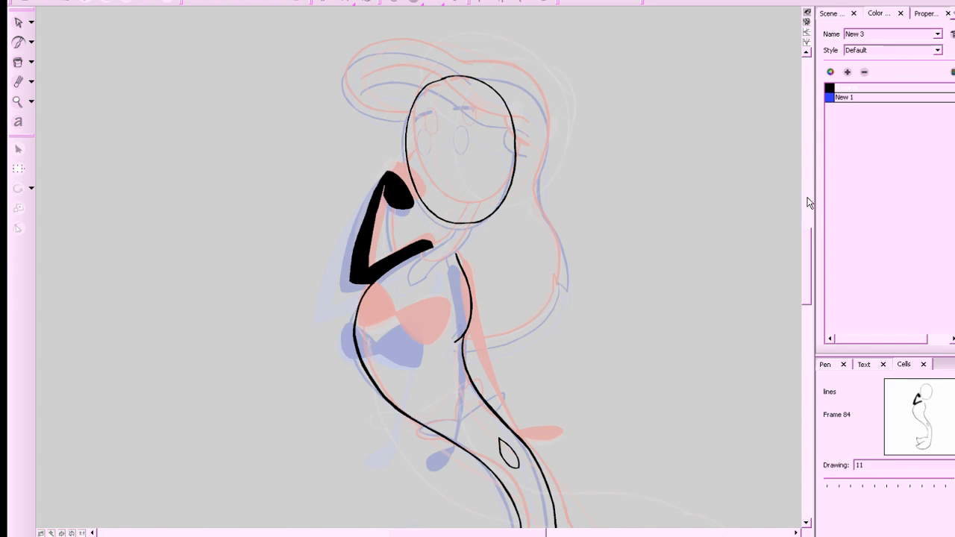
Outline the straight lowered arm from the shoulder down to the hand, using the previous drawing as reference.
{"action": "left_click_drag", "start_coordinate": [807, 257], "coordinate": [806, 259]}
{"action": "key", "text": "comma"}
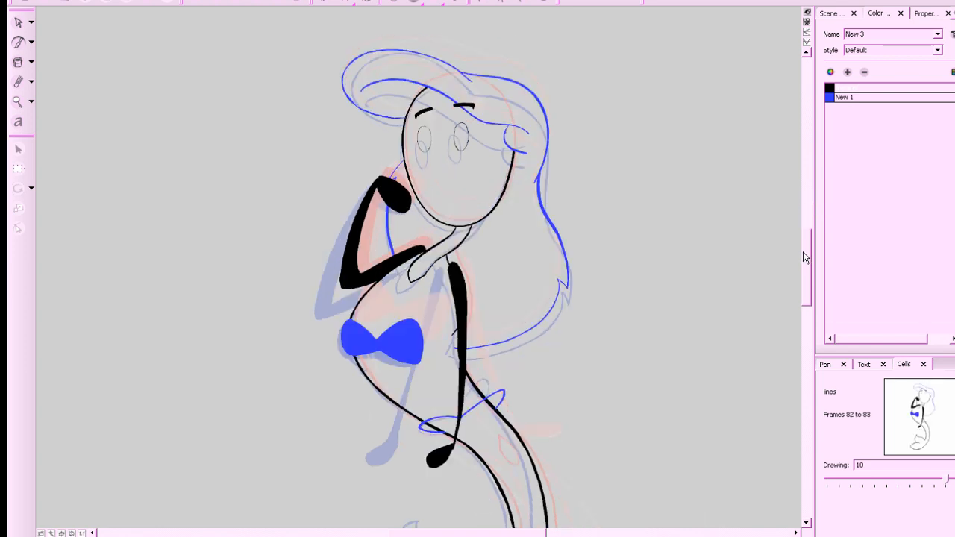
{"action": "key", "text": "period"}
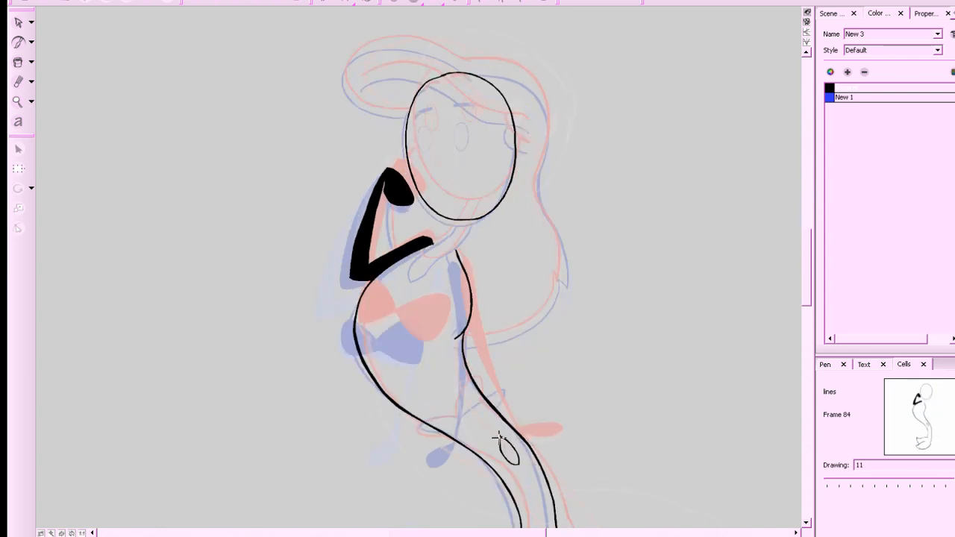
{"action": "mouse_move", "coordinate": [496, 433]}
{"action": "left_mouse_down"}
{"action": "mouse_move", "coordinate": [459, 318]}
{"action": "mouse_move", "coordinate": [459, 255]}
{"action": "mouse_move", "coordinate": [498, 439]}
{"action": "mouse_move", "coordinate": [462, 332]}
{"action": "mouse_move", "coordinate": [460, 253]}
{"action": "mouse_move", "coordinate": [509, 448]}
{"action": "left_mouse_up"}
{"action": "key", "text": "comma"}
{"action": "key", "text": "period"}
{"action": "key", "text": "ctrl+z"}
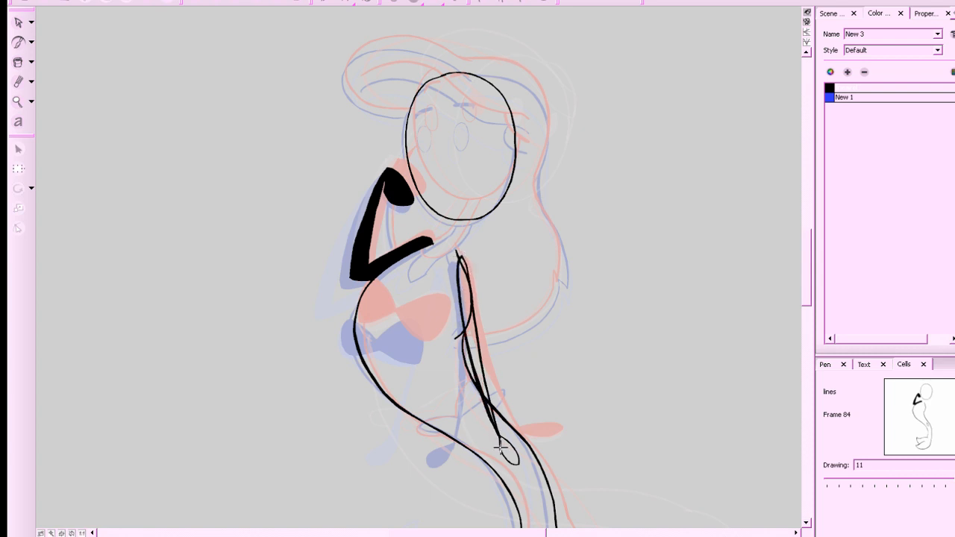
Fill the lowered arm and its hand with black using the Paint tool, and touch up the wrist with the Brush.
{"action": "left_click", "coordinate": [18, 62]}
{"action": "left_click", "coordinate": [510, 450]}
{"action": "left_click", "coordinate": [492, 399]}
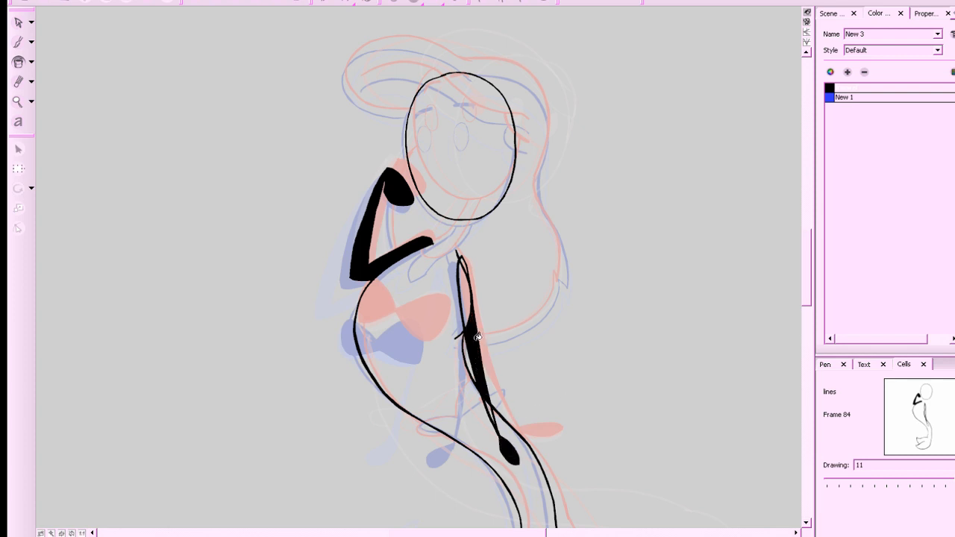
{"action": "left_click", "coordinate": [468, 296]}
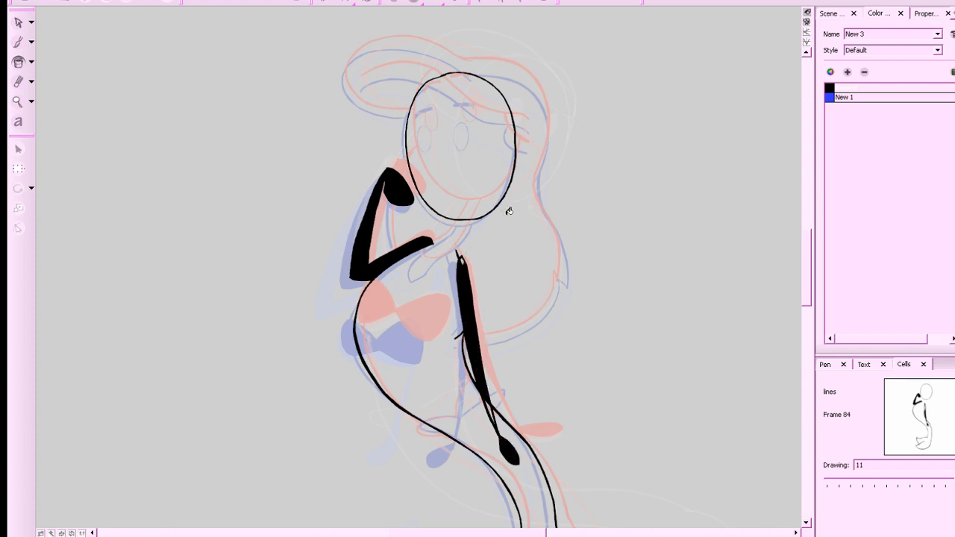
{"action": "key", "text": "2"}
{"action": "left_click_drag", "start_coordinate": [565, 291], "coordinate": [555, 213]}
{"action": "key", "text": "alt+b"}
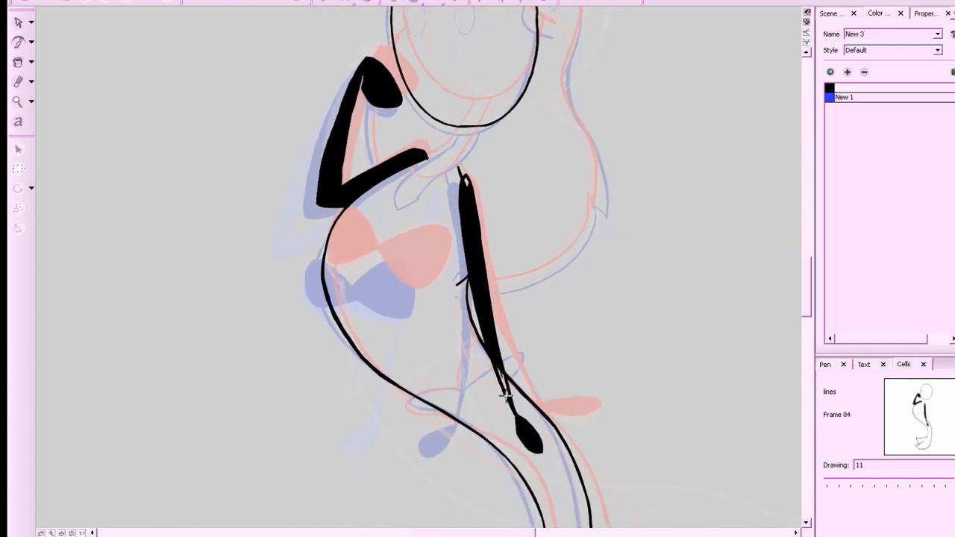
{"action": "mouse_move", "coordinate": [507, 396]}
{"action": "left_mouse_down"}
{"action": "mouse_move", "coordinate": [498, 351]}
{"action": "mouse_move", "coordinate": [500, 365]}
{"action": "left_mouse_up"}
Draw the neck in black between the chin and the raised arm, ending in a rounded tip at the chest.
{"action": "mouse_move", "coordinate": [489, 174]}
{"action": "left_mouse_down"}
{"action": "mouse_move", "coordinate": [513, 251]}
{"action": "mouse_move", "coordinate": [569, 290]}
{"action": "mouse_move", "coordinate": [592, 324]}
{"action": "left_mouse_up"}
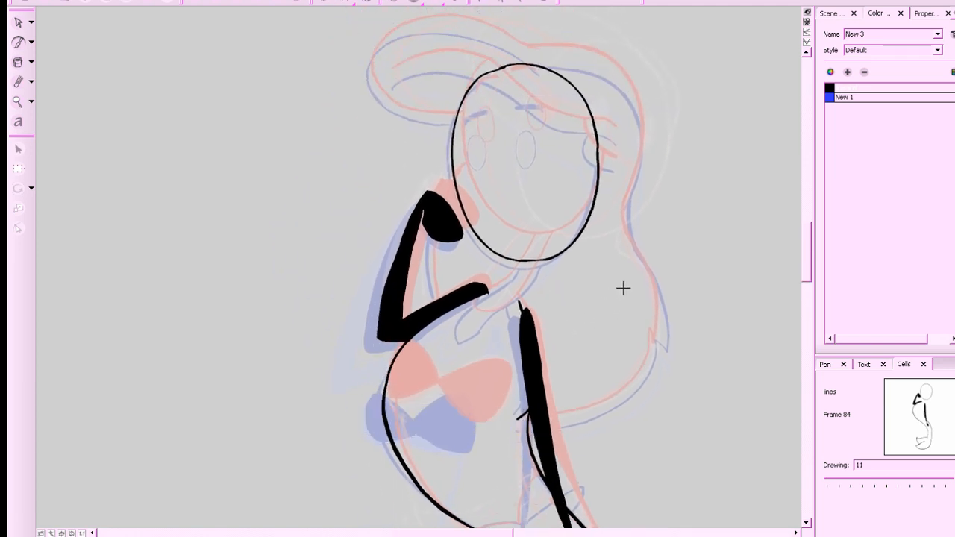
{"action": "key", "text": "f"}
{"action": "key", "text": "g"}
{"action": "mouse_move", "coordinate": [537, 261]}
{"action": "left_mouse_down"}
{"action": "mouse_move", "coordinate": [464, 322]}
{"action": "mouse_move", "coordinate": [477, 295]}
{"action": "mouse_move", "coordinate": [521, 252]}
{"action": "left_mouse_up"}
View the whole figure and flip between the frame 84 drawing and its neighbours to compare the poses.
{"action": "key", "text": "x"}
{"action": "key", "text": "x"}
{"action": "key", "text": "x"}
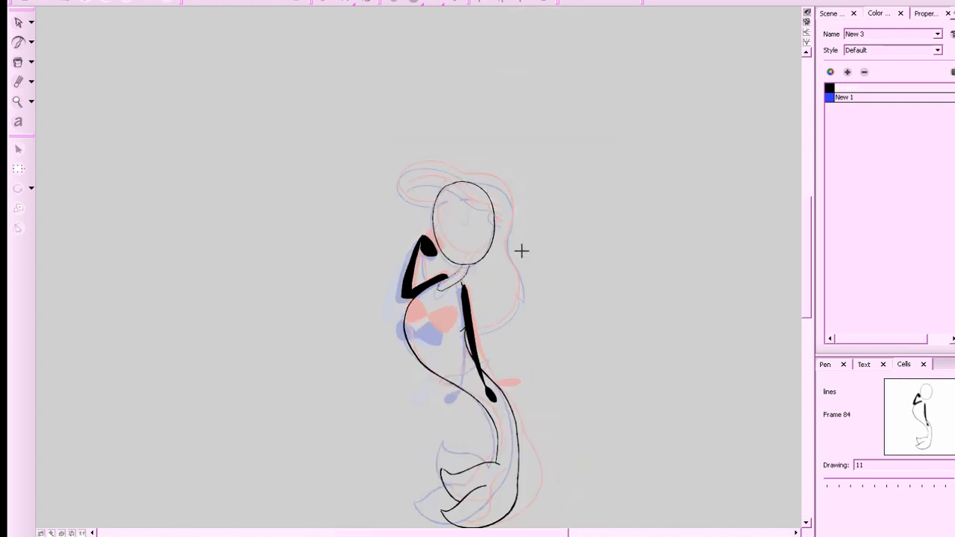
{"action": "key", "text": "g"}
{"action": "key", "text": "f"}
{"action": "key", "text": "f"}
{"action": "key", "text": "g"}
{"action": "key", "text": "g"}
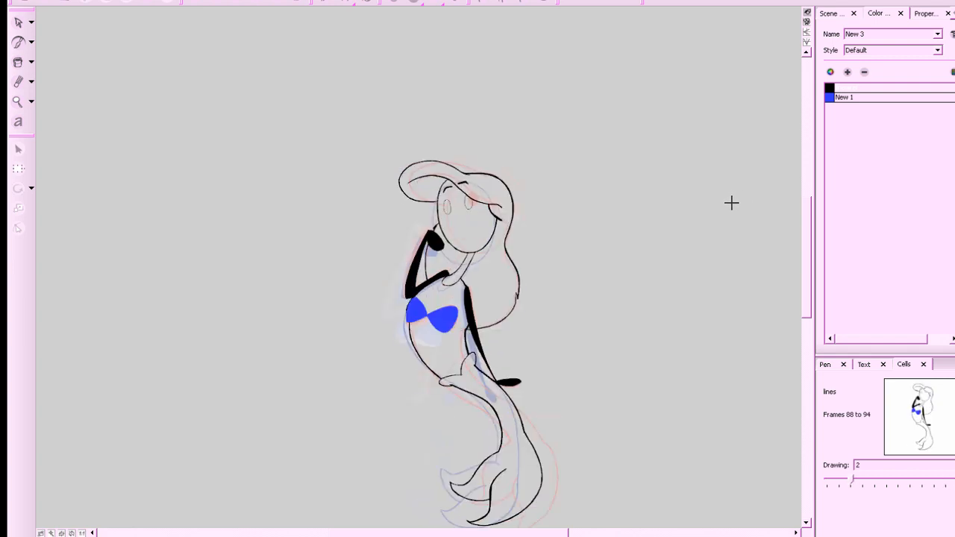
{"action": "key", "text": "f"}
Draw the fringe line across the forehead and the small curl beside the face in the blue New 1 colour, redoing the fringe.
{"action": "key", "text": "z"}
{"action": "key", "text": "space"}
{"action": "left_click_drag", "start_coordinate": [677, 284], "coordinate": [688, 320]}
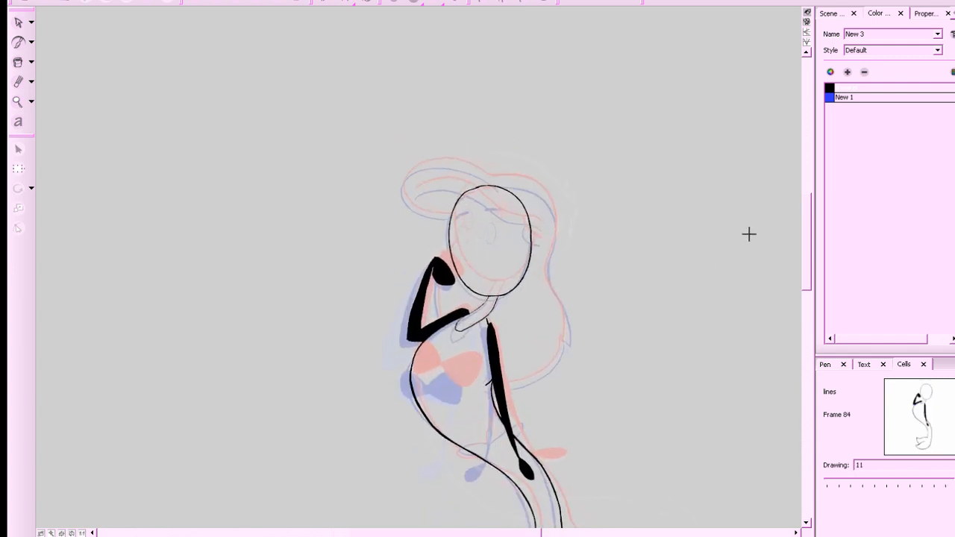
{"action": "left_click", "coordinate": [834, 102]}
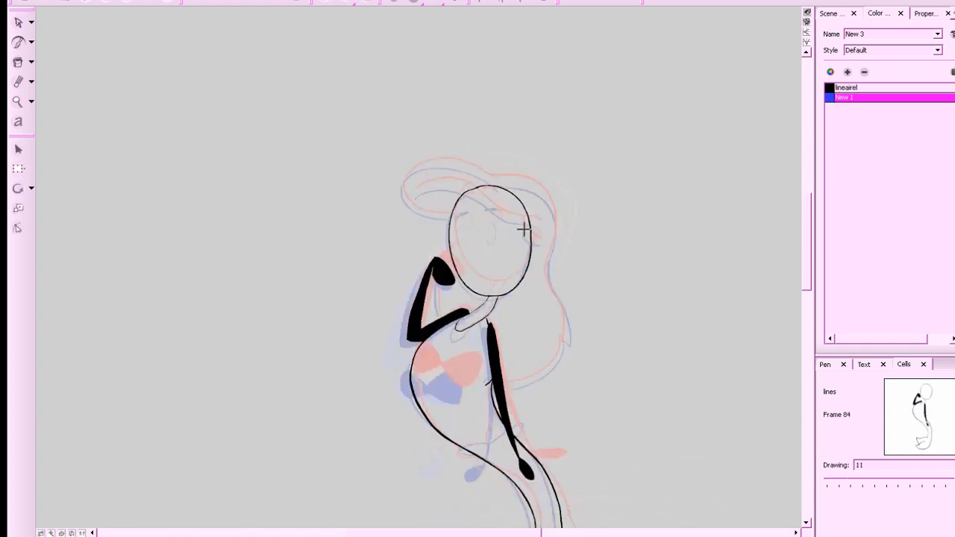
{"action": "mouse_move", "coordinate": [521, 218]}
{"action": "left_mouse_down"}
{"action": "mouse_move", "coordinate": [547, 240]}
{"action": "mouse_move", "coordinate": [528, 222]}
{"action": "mouse_move", "coordinate": [542, 228]}
{"action": "mouse_move", "coordinate": [536, 222]}
{"action": "mouse_move", "coordinate": [496, 214]}
{"action": "mouse_move", "coordinate": [459, 185]}
{"action": "mouse_move", "coordinate": [411, 192]}
{"action": "left_mouse_up"}
{"action": "left_click_drag", "start_coordinate": [626, 230], "coordinate": [598, 279]}
{"action": "key", "text": "2"}
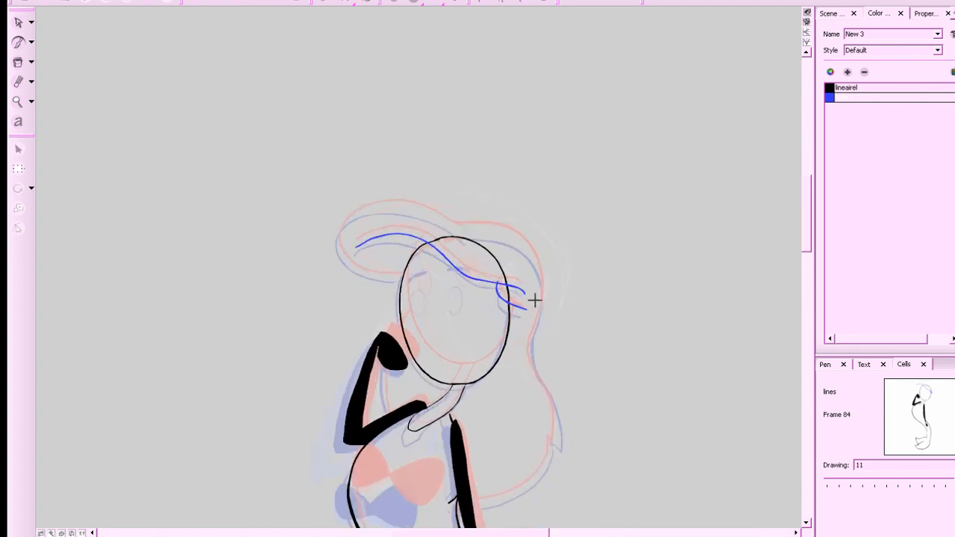
{"action": "key", "text": "ctrl+z"}
{"action": "mouse_move", "coordinate": [521, 294]}
{"action": "left_mouse_down"}
{"action": "mouse_move", "coordinate": [476, 278]}
{"action": "mouse_move", "coordinate": [431, 245]}
{"action": "mouse_move", "coordinate": [397, 235]}
{"action": "mouse_move", "coordinate": [356, 245]}
{"action": "left_mouse_up"}
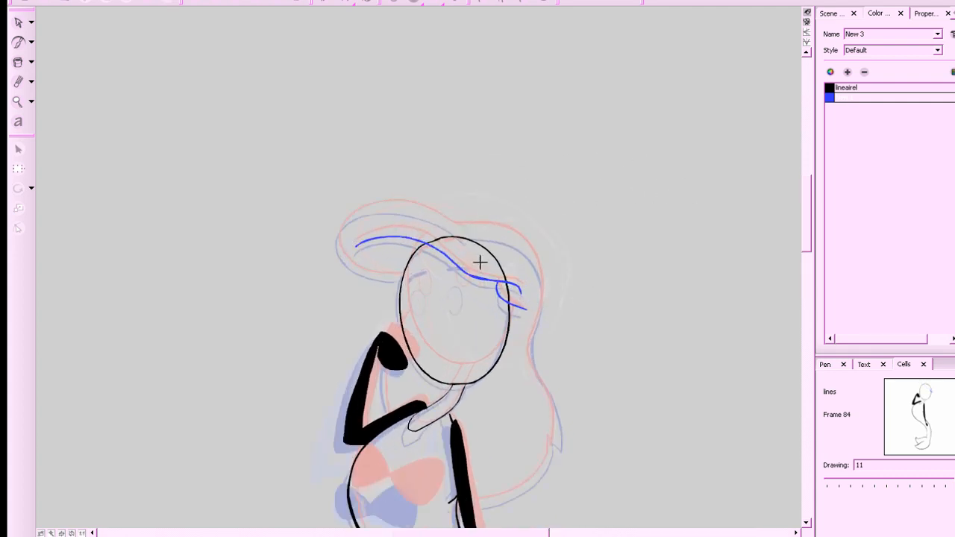
Draw the hair's outer outline in blue, from the front puff over the crown and down the back to the lowered arm.
{"action": "mouse_move", "coordinate": [403, 280]}
{"action": "left_mouse_down"}
{"action": "mouse_move", "coordinate": [339, 251]}
{"action": "mouse_move", "coordinate": [343, 225]}
{"action": "mouse_move", "coordinate": [375, 207]}
{"action": "mouse_move", "coordinate": [464, 235]}
{"action": "left_mouse_up"}
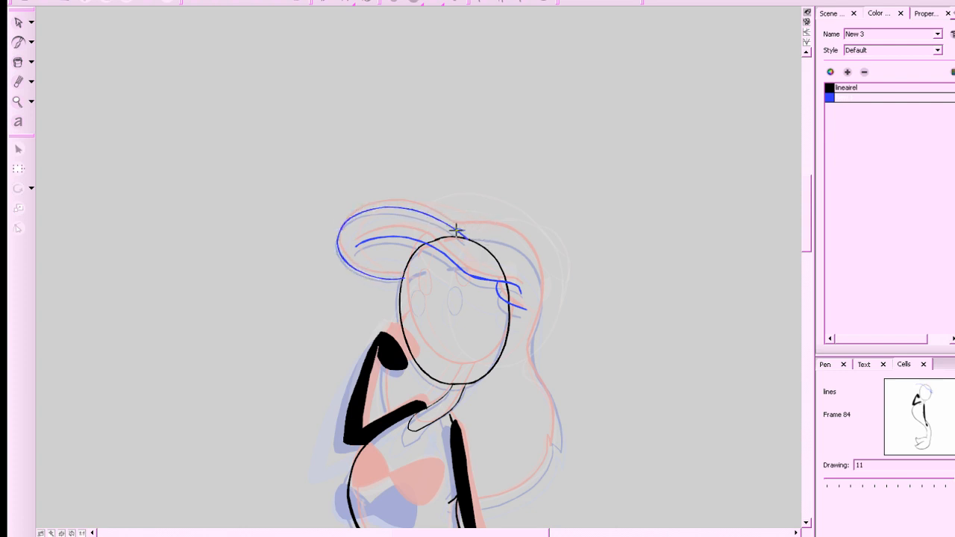
{"action": "mouse_move", "coordinate": [456, 227]}
{"action": "left_mouse_down"}
{"action": "mouse_move", "coordinate": [521, 243]}
{"action": "mouse_move", "coordinate": [538, 266]}
{"action": "mouse_move", "coordinate": [542, 302]}
{"action": "mouse_move", "coordinate": [529, 348]}
{"action": "left_mouse_up"}
{"action": "key", "text": "ctrl+z"}
{"action": "mouse_move", "coordinate": [456, 230]}
{"action": "left_mouse_down"}
{"action": "mouse_move", "coordinate": [518, 243]}
{"action": "mouse_move", "coordinate": [533, 261]}
{"action": "mouse_move", "coordinate": [529, 345]}
{"action": "left_mouse_up"}
{"action": "left_click_drag", "start_coordinate": [614, 371], "coordinate": [674, 284]}
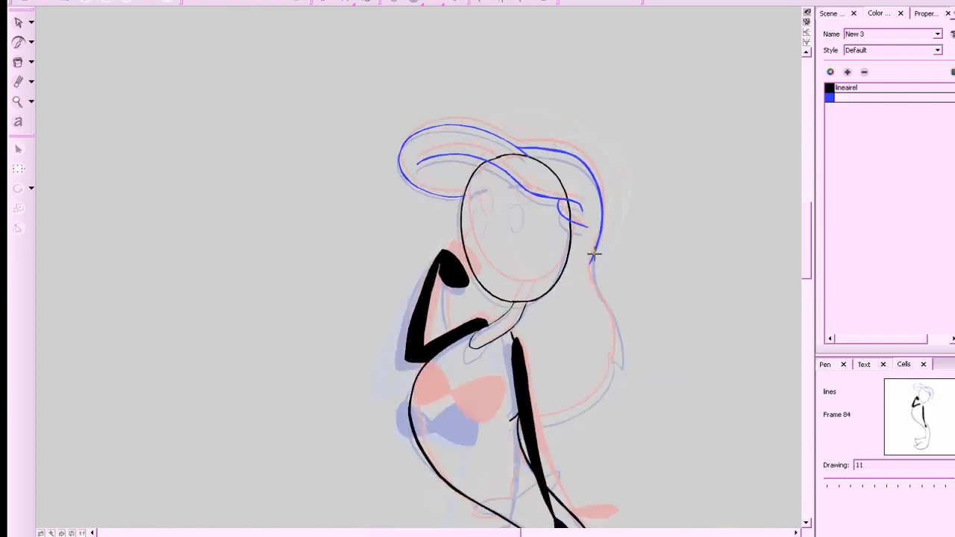
{"action": "mouse_move", "coordinate": [591, 262]}
{"action": "left_mouse_down"}
{"action": "mouse_move", "coordinate": [620, 359]}
{"action": "mouse_move", "coordinate": [610, 356]}
{"action": "mouse_move", "coordinate": [595, 400]}
{"action": "mouse_move", "coordinate": [511, 423]}
{"action": "left_mouse_up"}
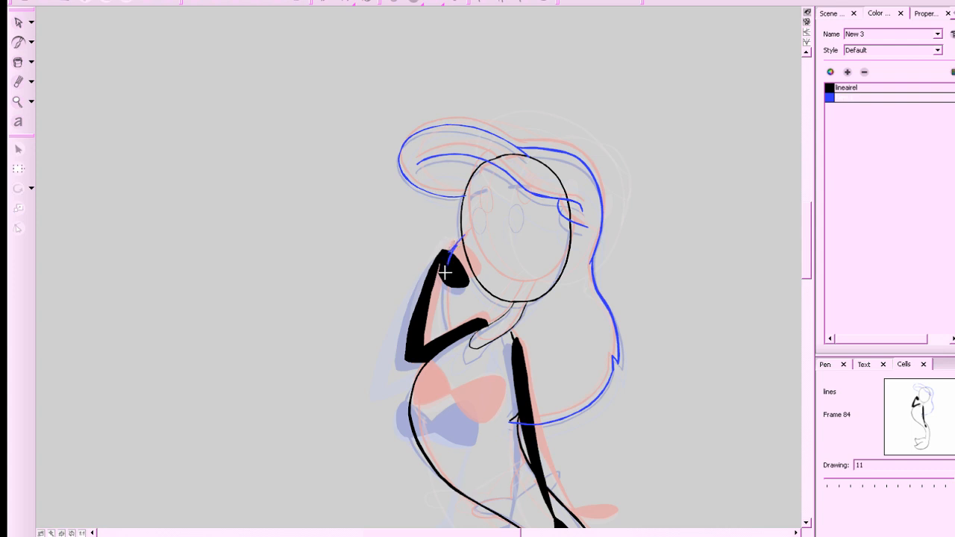
Draw the blue hair strand from the cheek past the raised arm and place it behind the black arm and hand.
{"action": "left_click_drag", "start_coordinate": [450, 248], "coordinate": [457, 347]}
{"action": "left_click", "coordinate": [18, 22]}
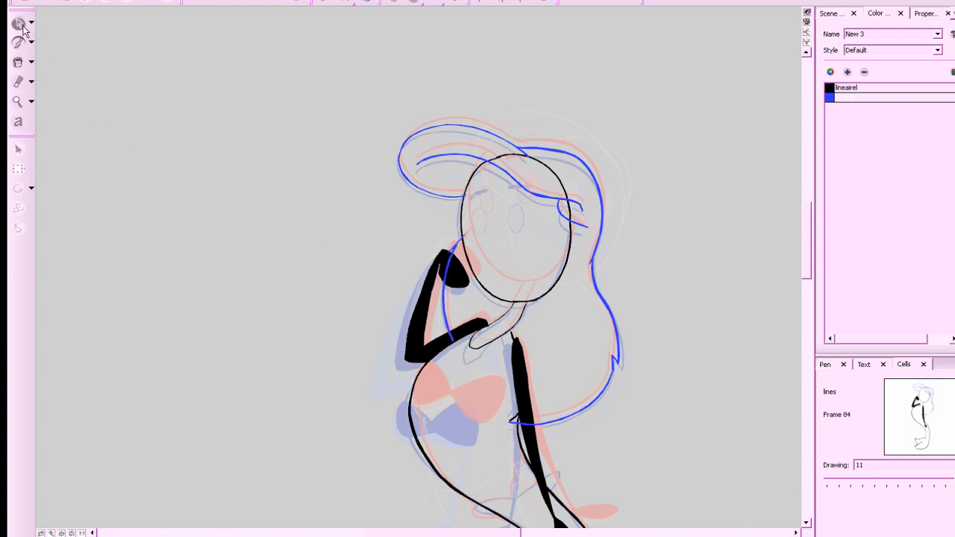
{"action": "left_click", "coordinate": [448, 326]}
{"action": "left_click", "coordinate": [690, 368]}
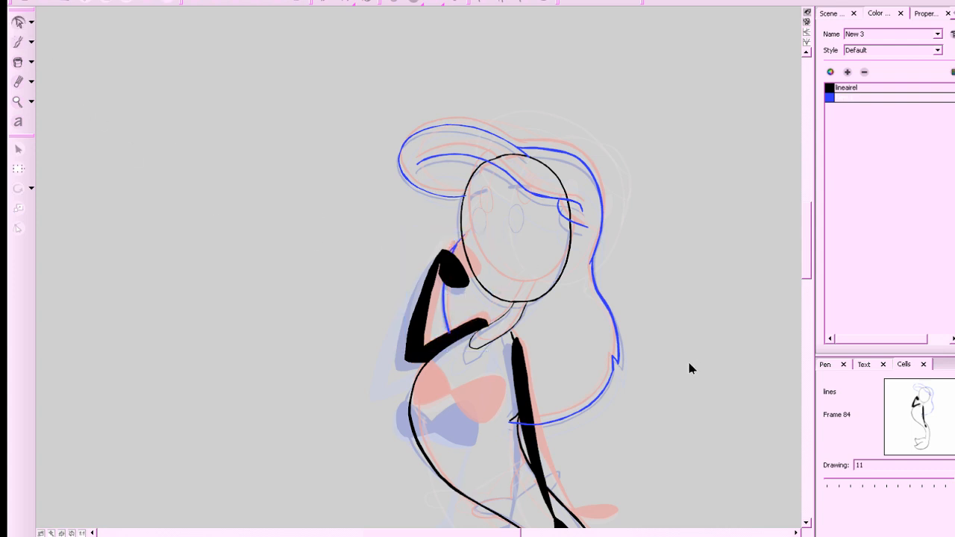
{"action": "left_click", "coordinate": [597, 321]}
{"action": "left_click", "coordinate": [726, 368]}
Sketch a slanted guide line with a centre mark across the waist and draw the blue waistband with rounded ends along it.
{"action": "left_click_drag", "start_coordinate": [746, 346], "coordinate": [730, 374]}
{"action": "left_click", "coordinate": [830, 90]}
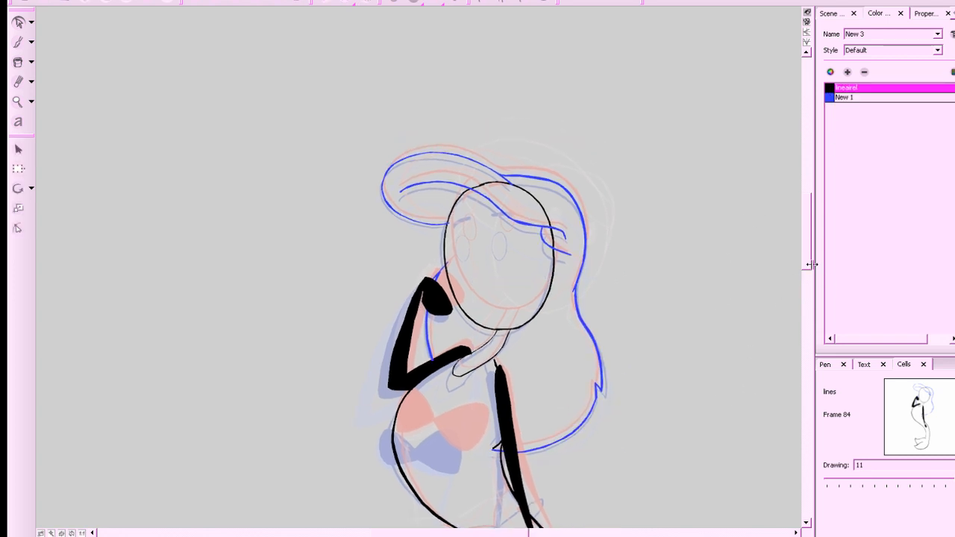
{"action": "mouse_move", "coordinate": [806, 259]}
{"action": "left_mouse_down"}
{"action": "mouse_move", "coordinate": [797, 352]}
{"action": "mouse_move", "coordinate": [807, 303]}
{"action": "left_mouse_up"}
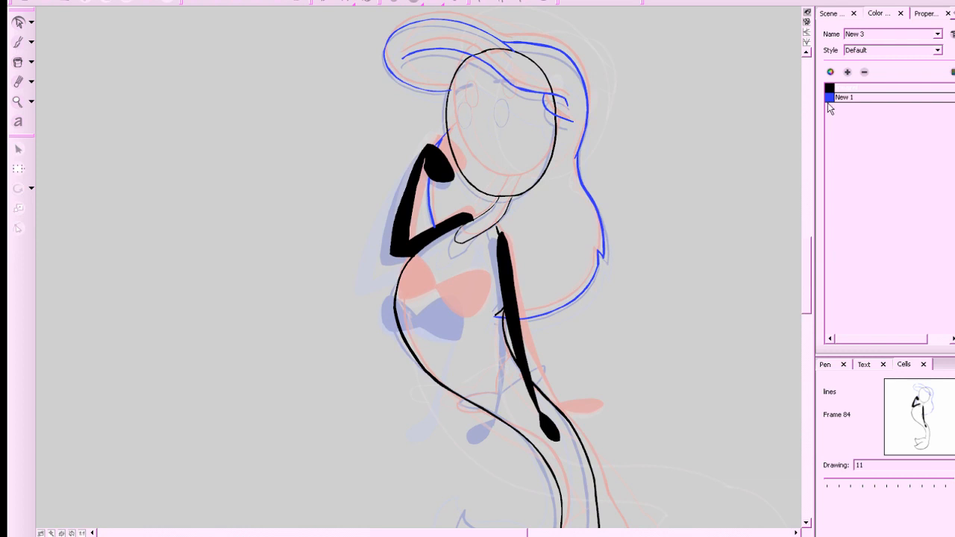
{"action": "left_click", "coordinate": [829, 100]}
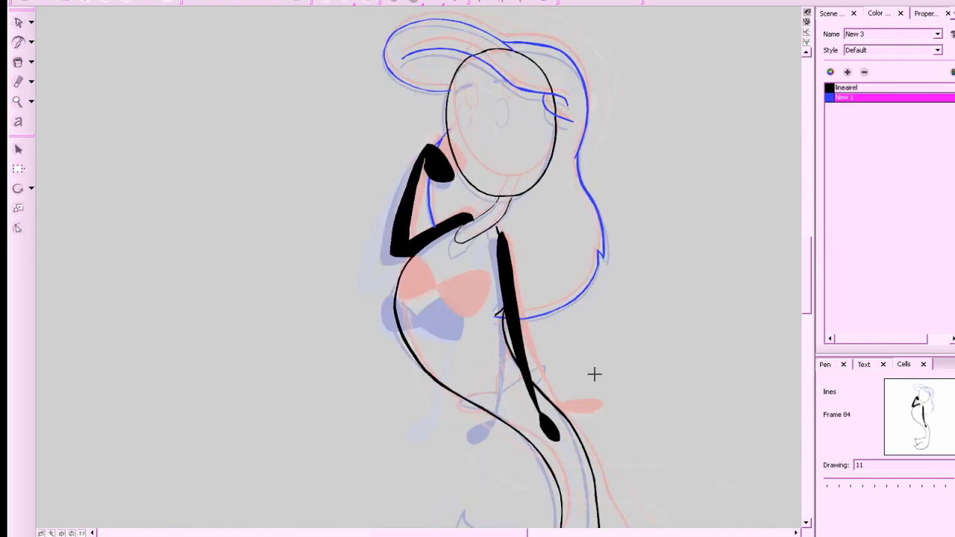
{"action": "left_click_drag", "start_coordinate": [461, 412], "coordinate": [555, 356]}
{"action": "key", "text": "ctrl+z"}
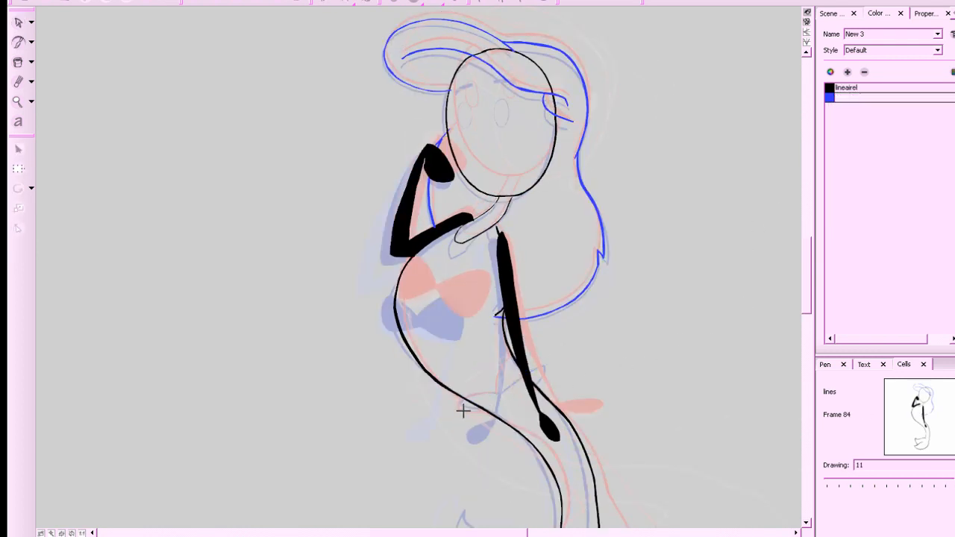
{"action": "left_click_drag", "start_coordinate": [463, 410], "coordinate": [547, 361]}
{"action": "mouse_move", "coordinate": [487, 378]}
{"action": "left_mouse_down"}
{"action": "mouse_move", "coordinate": [515, 405]}
{"action": "mouse_move", "coordinate": [497, 396]}
{"action": "mouse_move", "coordinate": [508, 399]}
{"action": "left_mouse_up"}
{"action": "mouse_move", "coordinate": [532, 384]}
{"action": "left_mouse_down"}
{"action": "mouse_move", "coordinate": [526, 361]}
{"action": "mouse_move", "coordinate": [497, 390]}
{"action": "mouse_move", "coordinate": [516, 381]}
{"action": "mouse_move", "coordinate": [462, 403]}
{"action": "mouse_move", "coordinate": [492, 388]}
{"action": "left_mouse_up"}
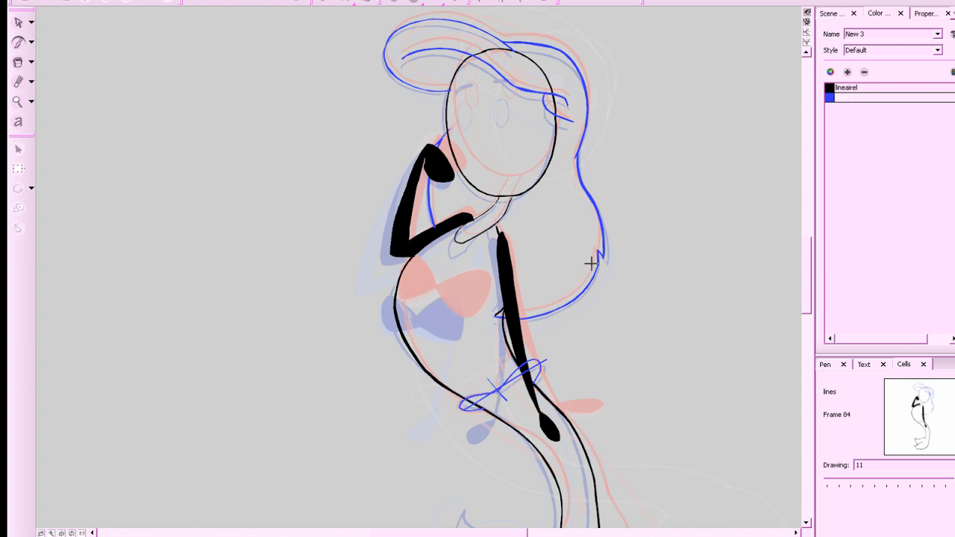
Delete the slanted guide line and the centre mark, keeping only the waistband curves.
{"action": "key", "text": "alt+s"}
{"action": "left_click", "coordinate": [545, 361]}
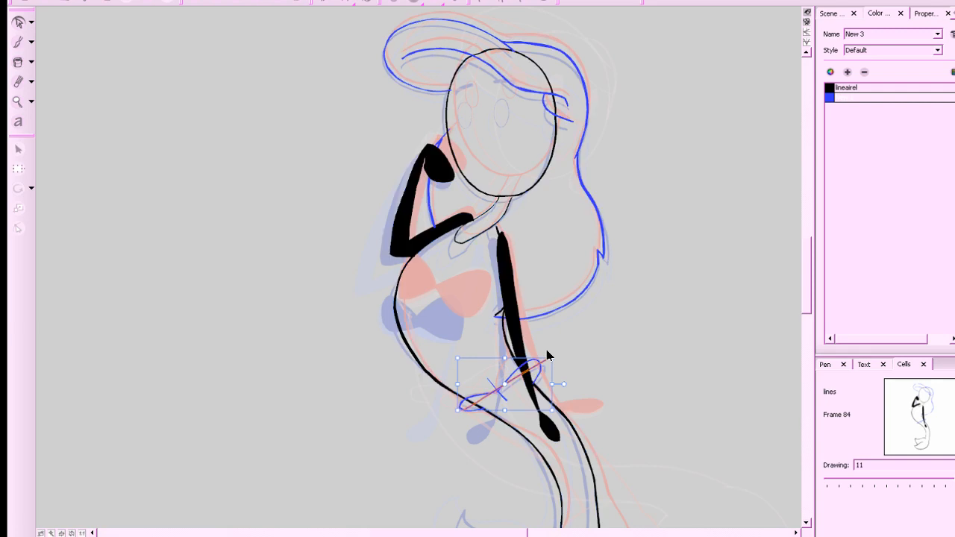
{"action": "key", "text": "Delete"}
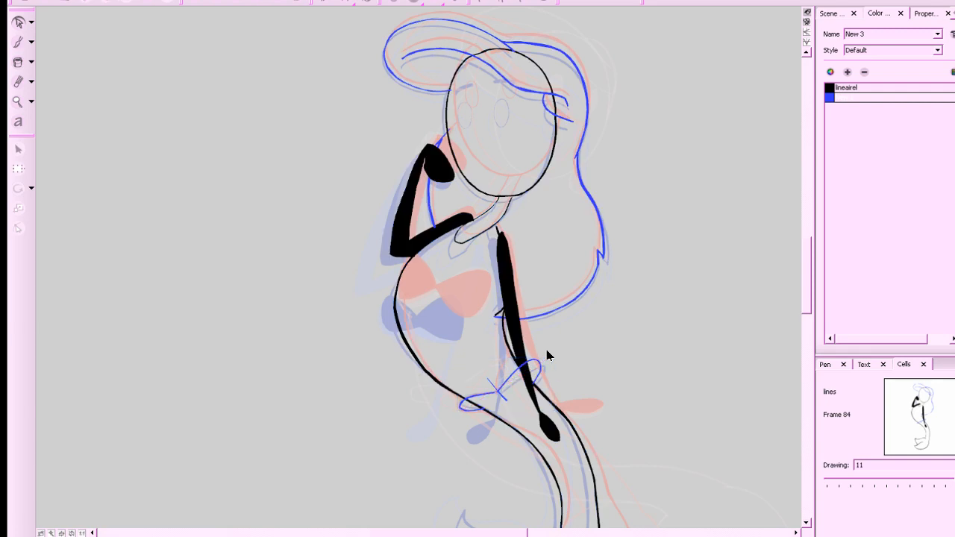
{"action": "left_click", "coordinate": [502, 394]}
{"action": "key", "text": "Delete"}
{"action": "left_click", "coordinate": [498, 392]}
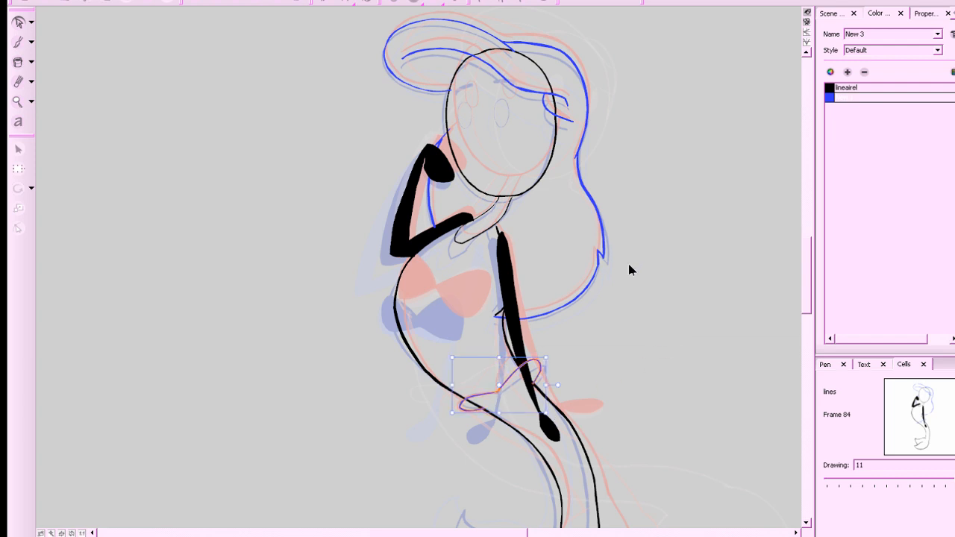
{"action": "left_click", "coordinate": [712, 404]}
Switch back to the Brush tool and compare the waistband with the neighbouring drawings.
{"action": "key", "text": "alt+b"}
{"action": "key", "text": "a"}
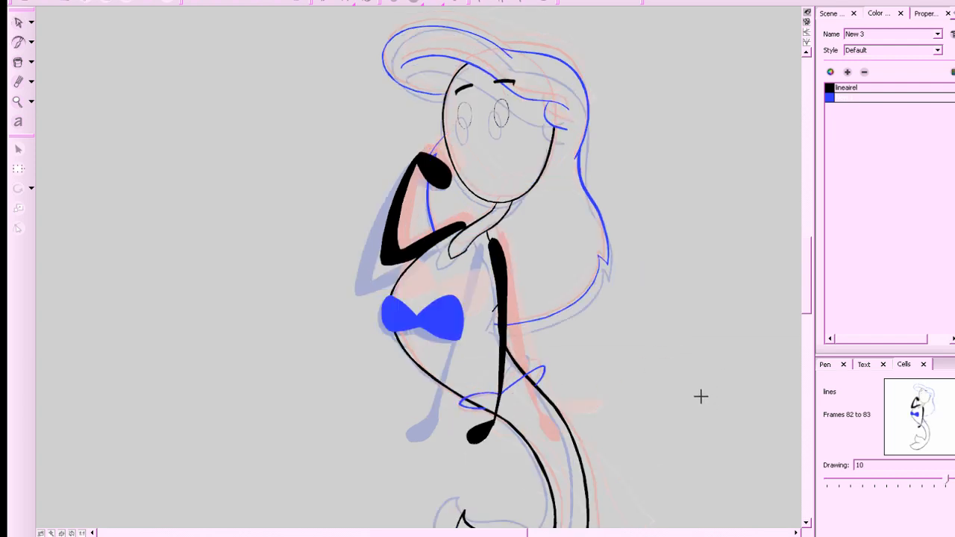
{"action": "key", "text": "s"}
{"action": "key", "text": "s"}
{"action": "key", "text": "a"}
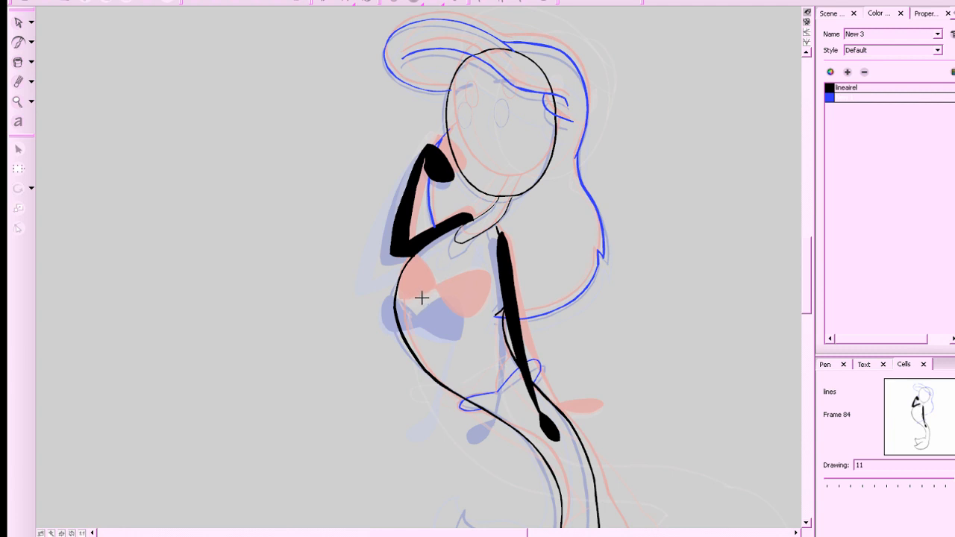
Sketch a slanted guide line with a centre mark across the chest and draw the two blue cup outlines of the bra along it.
{"action": "mouse_move", "coordinate": [420, 312]}
{"action": "left_mouse_down"}
{"action": "mouse_move", "coordinate": [421, 307]}
{"action": "mouse_move", "coordinate": [449, 281]}
{"action": "mouse_move", "coordinate": [423, 299]}
{"action": "mouse_move", "coordinate": [461, 282]}
{"action": "mouse_move", "coordinate": [479, 291]}
{"action": "mouse_move", "coordinate": [467, 324]}
{"action": "left_mouse_up"}
{"action": "key", "text": "ctrl+z"}
{"action": "mouse_move", "coordinate": [421, 300]}
{"action": "left_mouse_down"}
{"action": "mouse_move", "coordinate": [471, 287]}
{"action": "mouse_move", "coordinate": [464, 329]}
{"action": "mouse_move", "coordinate": [447, 324]}
{"action": "mouse_move", "coordinate": [421, 302]}
{"action": "mouse_move", "coordinate": [517, 320]}
{"action": "mouse_move", "coordinate": [488, 316]}
{"action": "mouse_move", "coordinate": [499, 320]}
{"action": "mouse_move", "coordinate": [453, 286]}
{"action": "mouse_move", "coordinate": [474, 297]}
{"action": "mouse_move", "coordinate": [473, 314]}
{"action": "mouse_move", "coordinate": [434, 293]}
{"action": "mouse_move", "coordinate": [460, 283]}
{"action": "mouse_move", "coordinate": [473, 298]}
{"action": "mouse_move", "coordinate": [463, 328]}
{"action": "mouse_move", "coordinate": [425, 285]}
{"action": "left_mouse_up"}
{"action": "key", "text": "ctrl+z"}
{"action": "key", "text": "ctrl+z"}
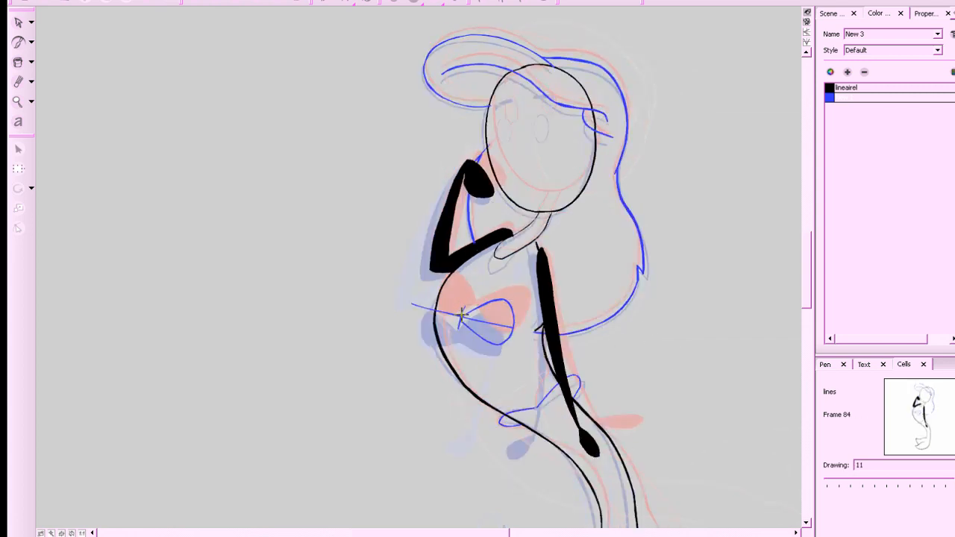
{"action": "mouse_move", "coordinate": [461, 317]}
{"action": "left_mouse_down"}
{"action": "mouse_move", "coordinate": [437, 293]}
{"action": "mouse_move", "coordinate": [420, 302]}
{"action": "mouse_move", "coordinate": [447, 330]}
{"action": "mouse_move", "coordinate": [462, 320]}
{"action": "left_mouse_up"}
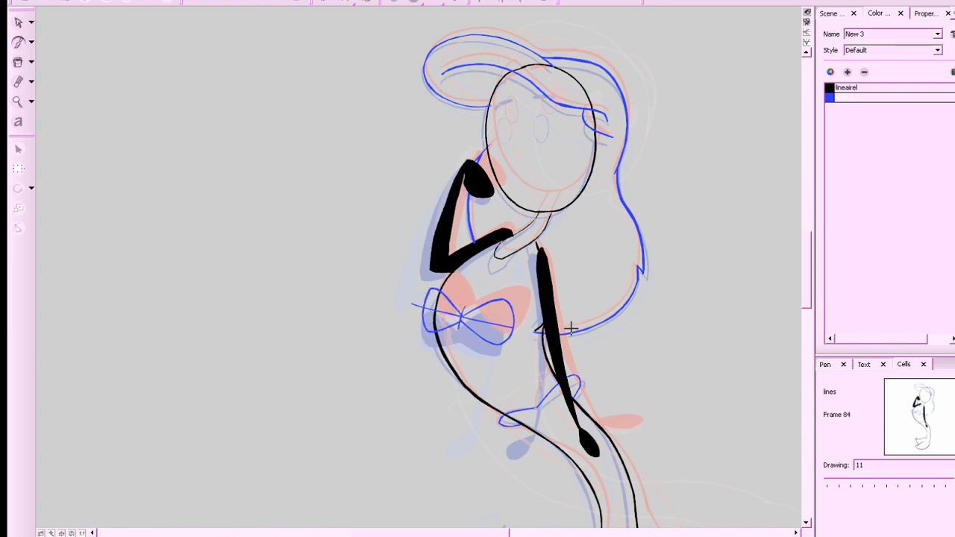
Try to fill the larger bra cup with blue while the guide line is still in place.
{"action": "left_click", "coordinate": [18, 62]}
{"action": "left_click", "coordinate": [500, 313]}
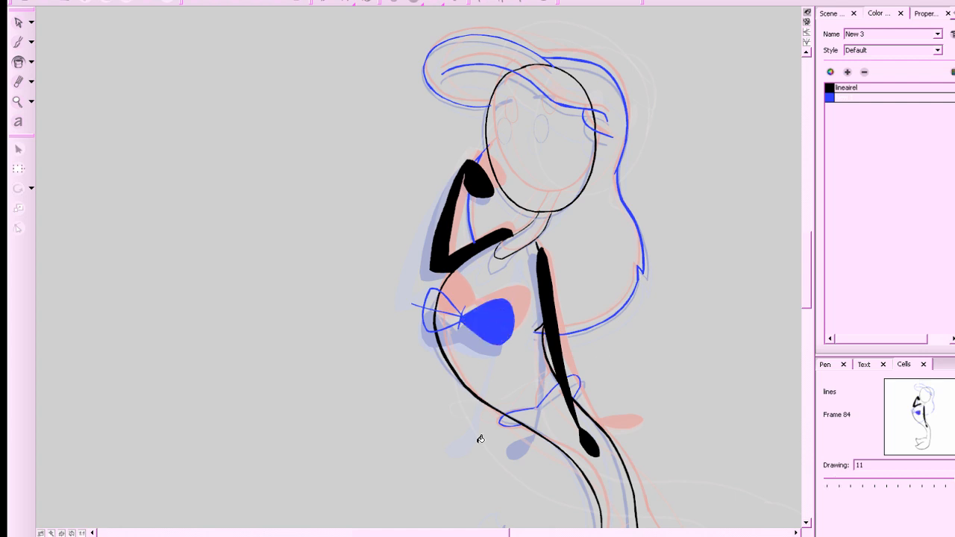
{"action": "key", "text": "ctrl+z"}
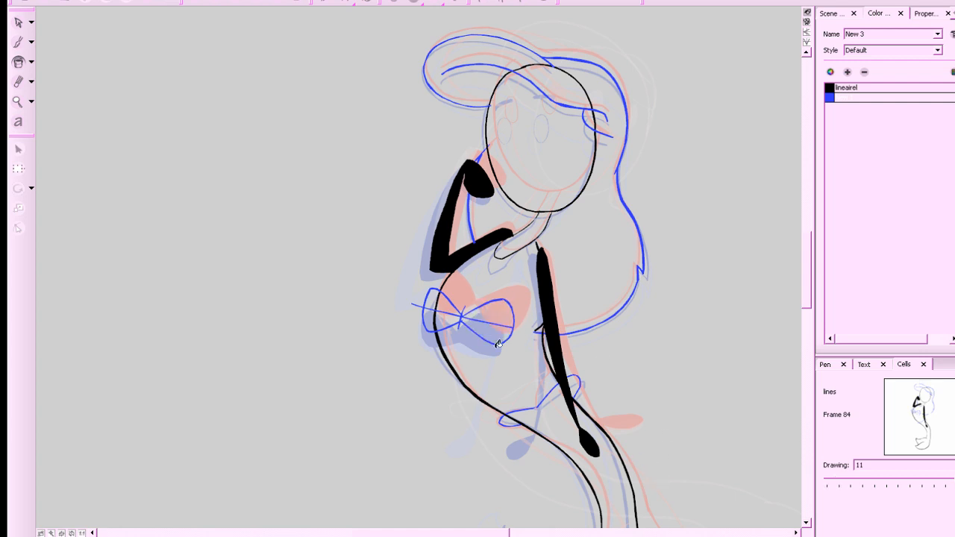
Delete the slanted guide line and the centre mark from the chest, keeping only the bra outlines.
{"action": "left_click", "coordinate": [18, 22]}
{"action": "left_click", "coordinate": [491, 324]}
{"action": "key", "text": "Delete"}
{"action": "left_click", "coordinate": [465, 310]}
{"action": "key", "text": "Delete"}
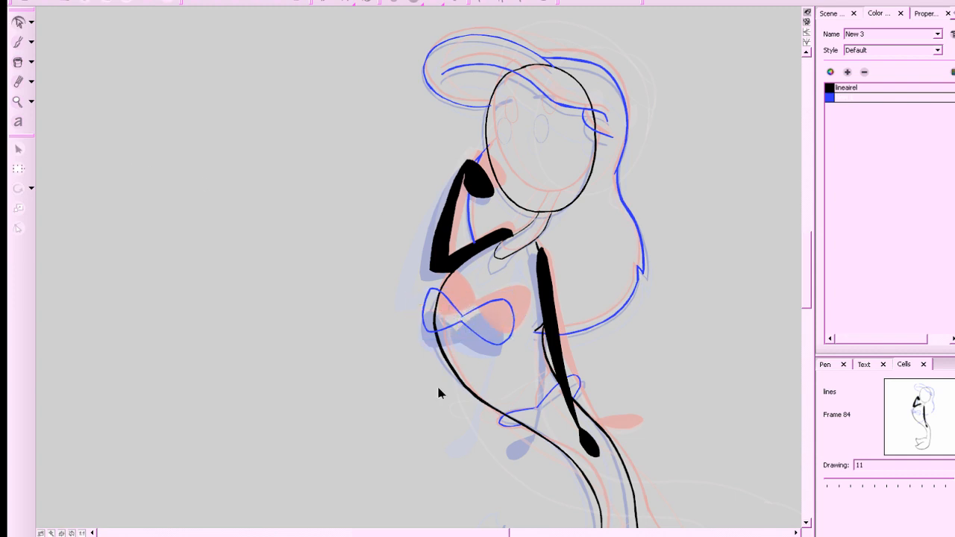
{"action": "left_click", "coordinate": [470, 222]}
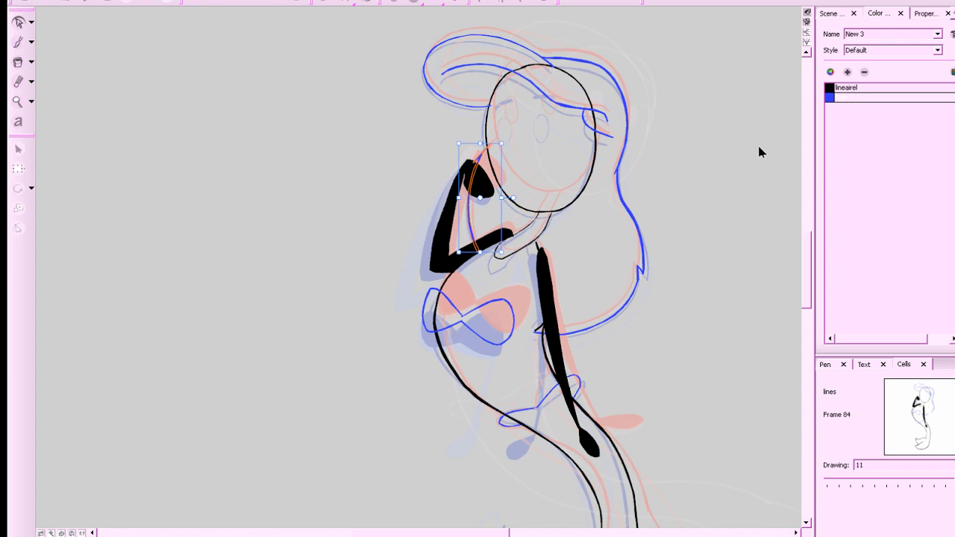
{"action": "left_click", "coordinate": [294, 390]}
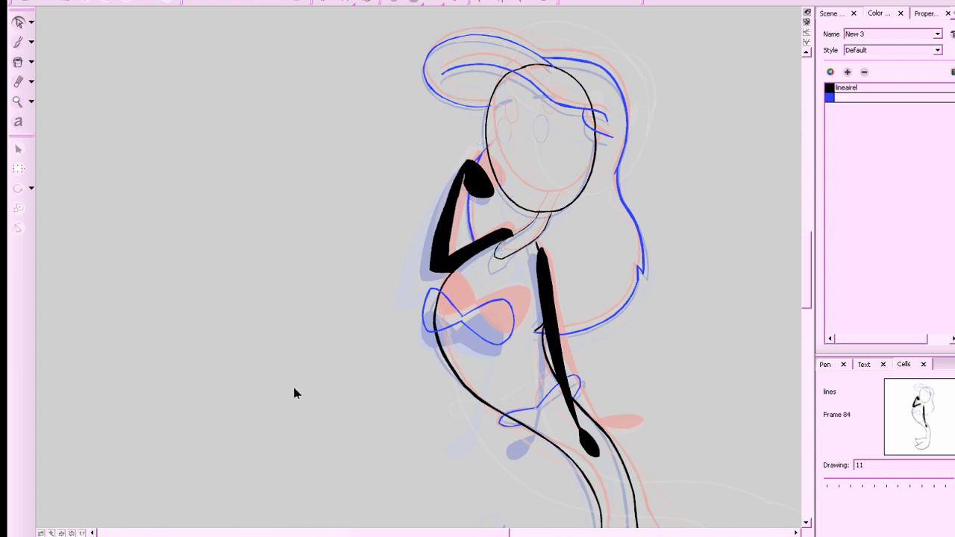
Fill both bra cups with blue and paint over the black body line crossing the smaller cup with the Brush.
{"action": "left_click", "coordinate": [18, 65]}
{"action": "left_click", "coordinate": [499, 306]}
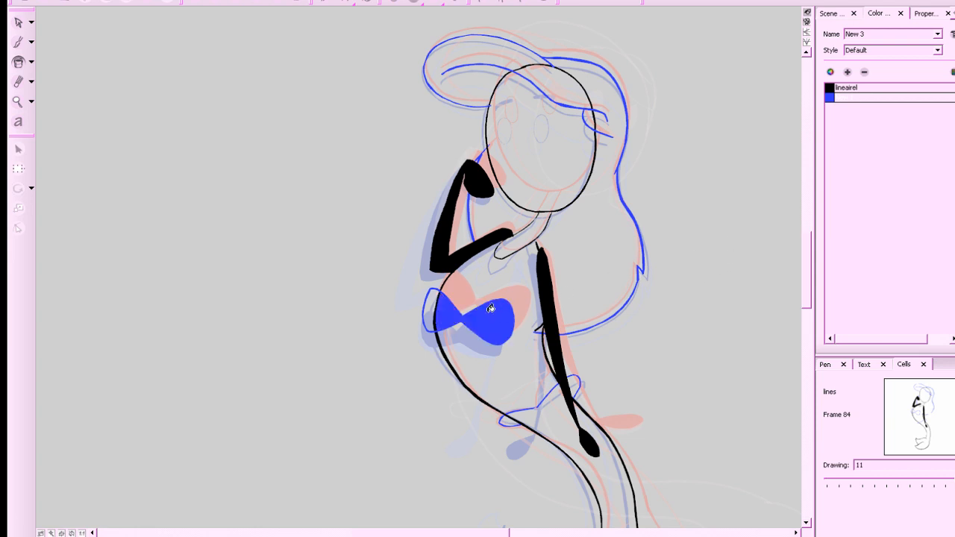
{"action": "left_click", "coordinate": [438, 309]}
{"action": "scroll", "coordinate": [616, 341], "scroll_direction": "up", "scroll_amount": 2}
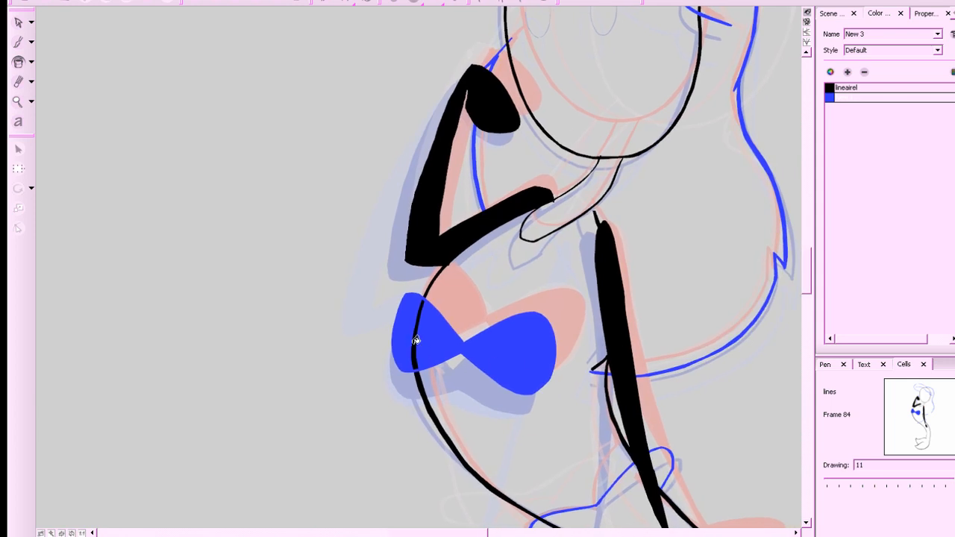
{"action": "key", "text": "alt+b"}
{"action": "mouse_move", "coordinate": [421, 301]}
{"action": "left_mouse_down"}
{"action": "mouse_move", "coordinate": [412, 337]}
{"action": "mouse_move", "coordinate": [417, 360]}
{"action": "left_mouse_up"}
Save the scene with the finished blue bra.
{"action": "key", "text": "space"}
{"action": "left_click_drag", "start_coordinate": [642, 312], "coordinate": [499, 435]}
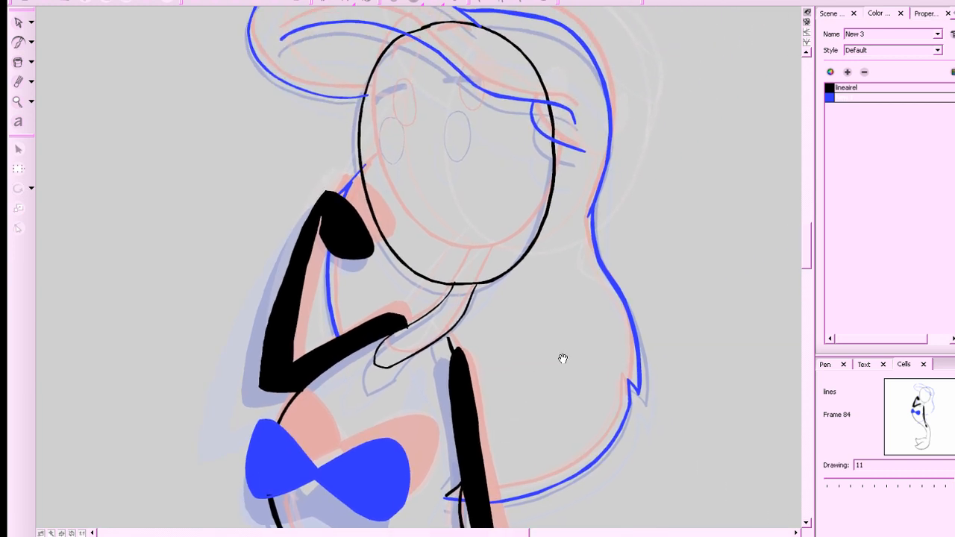
{"action": "left_click_drag", "start_coordinate": [563, 359], "coordinate": [559, 425]}
{"action": "key", "text": "1"}
{"action": "key", "text": "1"}
{"action": "key", "text": "1"}
{"action": "key", "text": "space"}
{"action": "left_click_drag", "start_coordinate": [650, 448], "coordinate": [667, 414]}
{"action": "key", "text": "2"}
{"action": "key", "text": "2"}
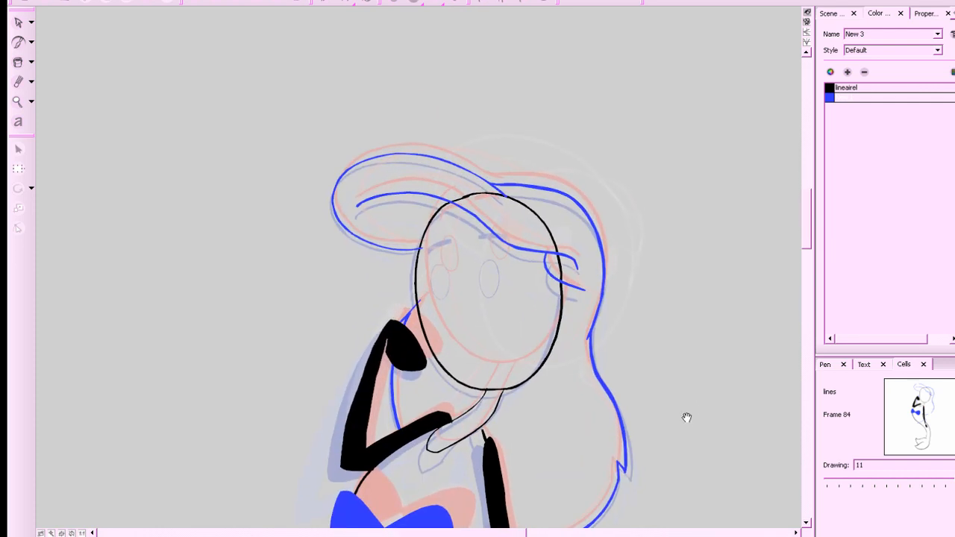
{"action": "left_click", "coordinate": [831, 88]}
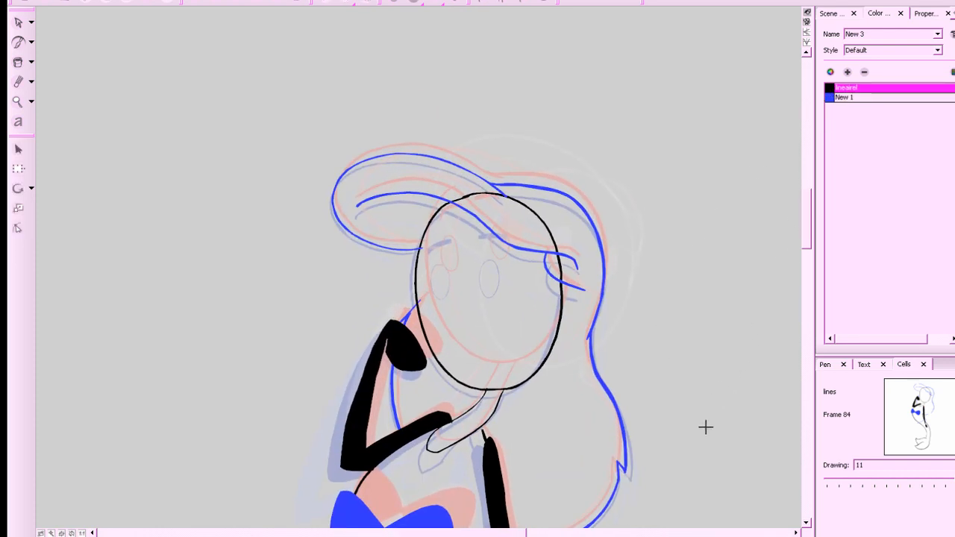
{"action": "key", "text": "ctrl+s"}
Sketch a curved vertical centre line and a slightly rising eye line across the face in blue as guides.
{"action": "left_click", "coordinate": [829, 99]}
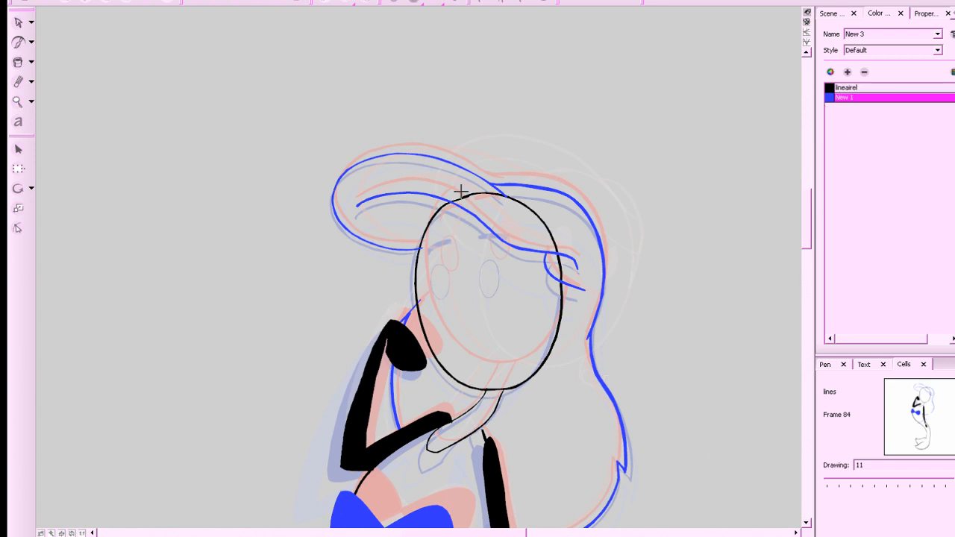
{"action": "left_click_drag", "start_coordinate": [464, 196], "coordinate": [478, 383]}
{"action": "key", "text": "ctrl+z"}
{"action": "left_click_drag", "start_coordinate": [470, 194], "coordinate": [475, 368]}
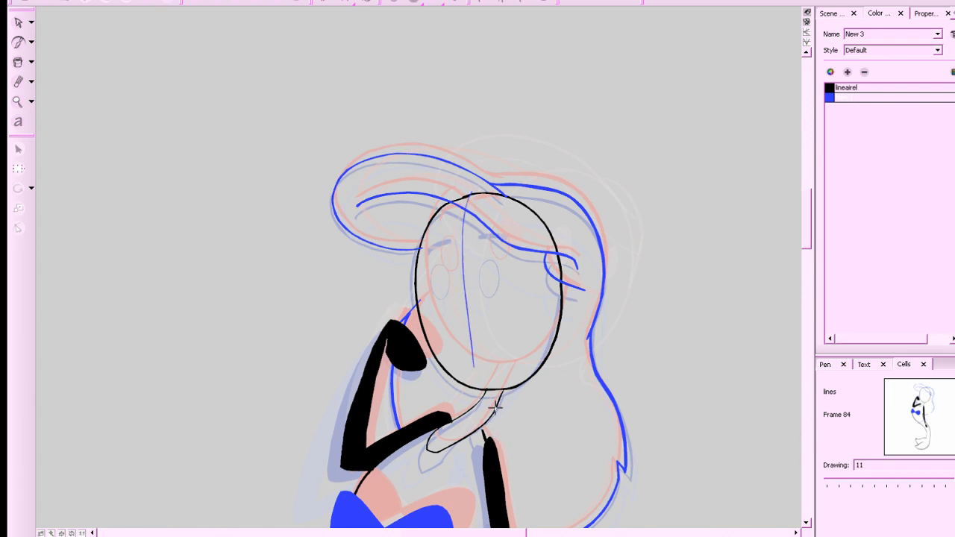
{"action": "key", "text": "ctrl+z"}
{"action": "left_click_drag", "start_coordinate": [470, 196], "coordinate": [477, 371]}
{"action": "left_click_drag", "start_coordinate": [399, 290], "coordinate": [539, 274]}
{"action": "key", "text": "ctrl+z"}
{"action": "key", "text": "ctrl+z"}
{"action": "left_click_drag", "start_coordinate": [423, 281], "coordinate": [528, 266]}
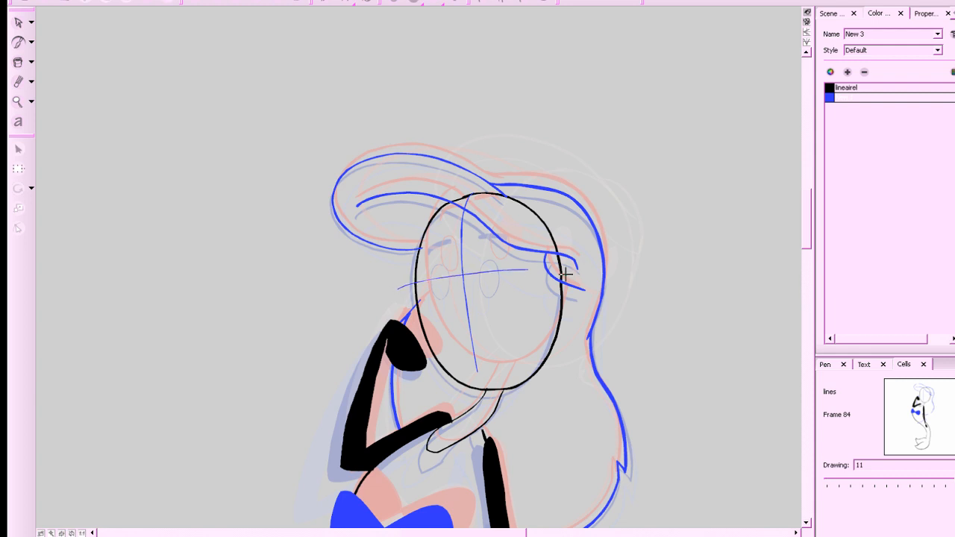
{"action": "key", "text": "ctrl+z"}
{"action": "left_click_drag", "start_coordinate": [418, 284], "coordinate": [524, 269]}
Draw a black oval eye on the eye line on the hair-strand side of the face and nudge it up slightly.
{"action": "key", "text": "space"}
{"action": "key", "text": "2"}
{"action": "mouse_move", "coordinate": [729, 395]}
{"action": "left_mouse_down"}
{"action": "mouse_move", "coordinate": [710, 409]}
{"action": "mouse_move", "coordinate": [736, 395]}
{"action": "left_mouse_up"}
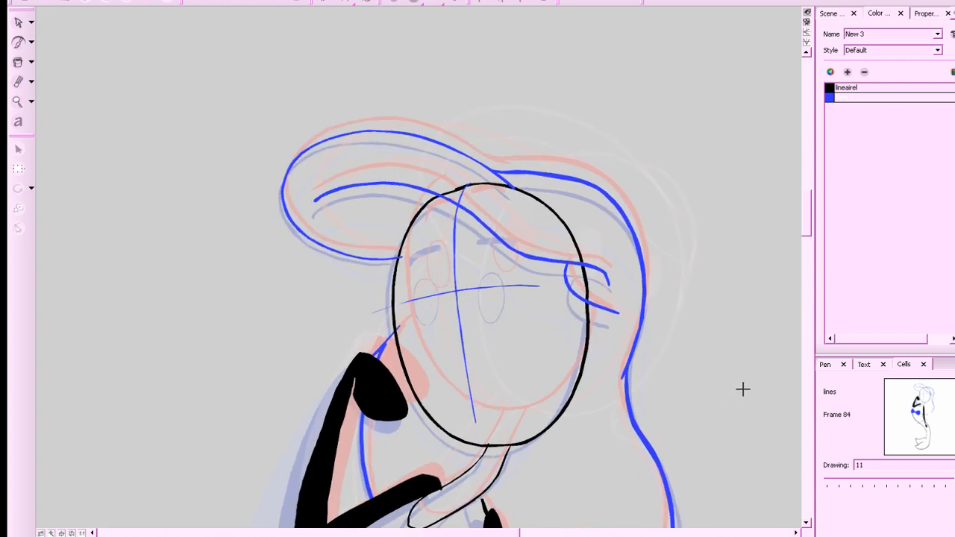
{"action": "left_click", "coordinate": [832, 90]}
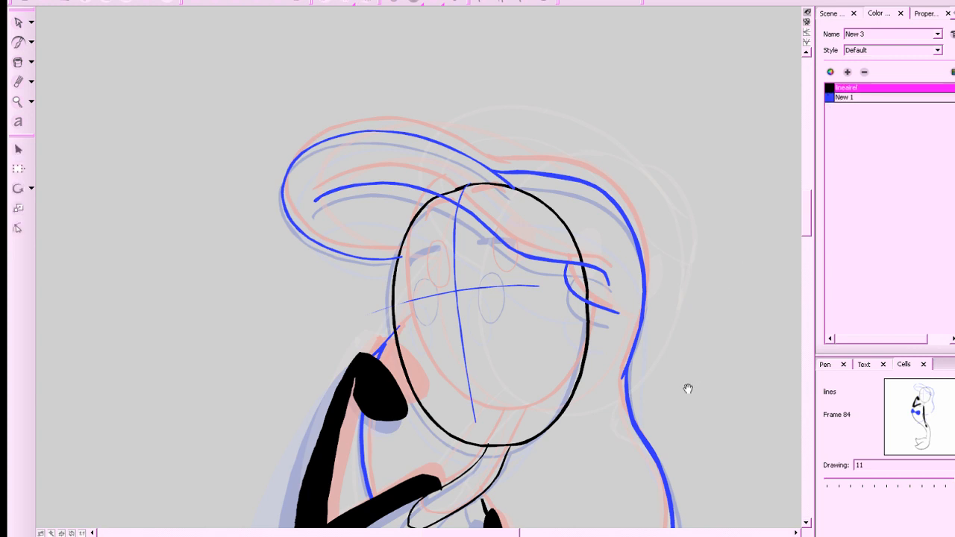
{"action": "left_click_drag", "start_coordinate": [689, 390], "coordinate": [675, 397]}
{"action": "key", "text": "2"}
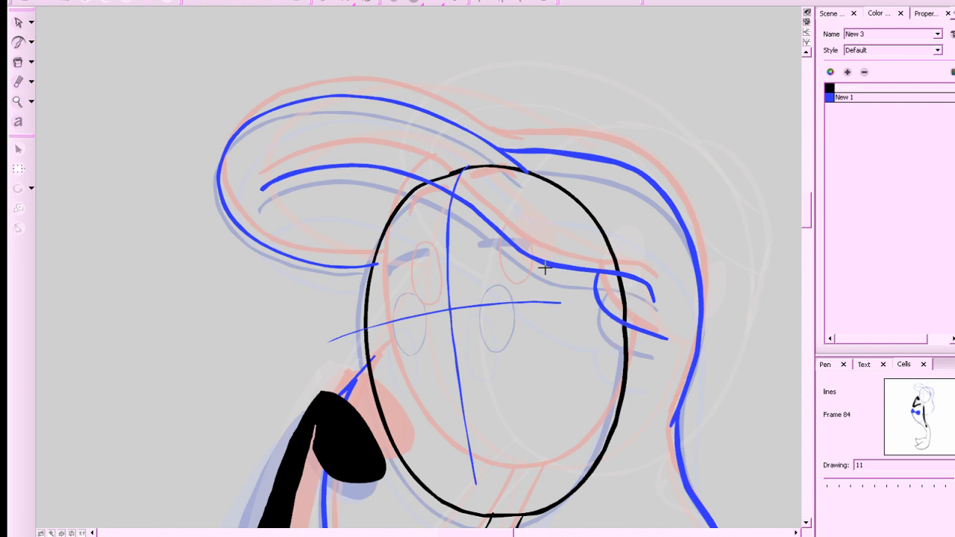
{"action": "mouse_move", "coordinate": [501, 266]}
{"action": "left_mouse_down"}
{"action": "mouse_move", "coordinate": [528, 300]}
{"action": "mouse_move", "coordinate": [521, 324]}
{"action": "mouse_move", "coordinate": [499, 321]}
{"action": "mouse_move", "coordinate": [492, 284]}
{"action": "mouse_move", "coordinate": [506, 262]}
{"action": "left_mouse_up"}
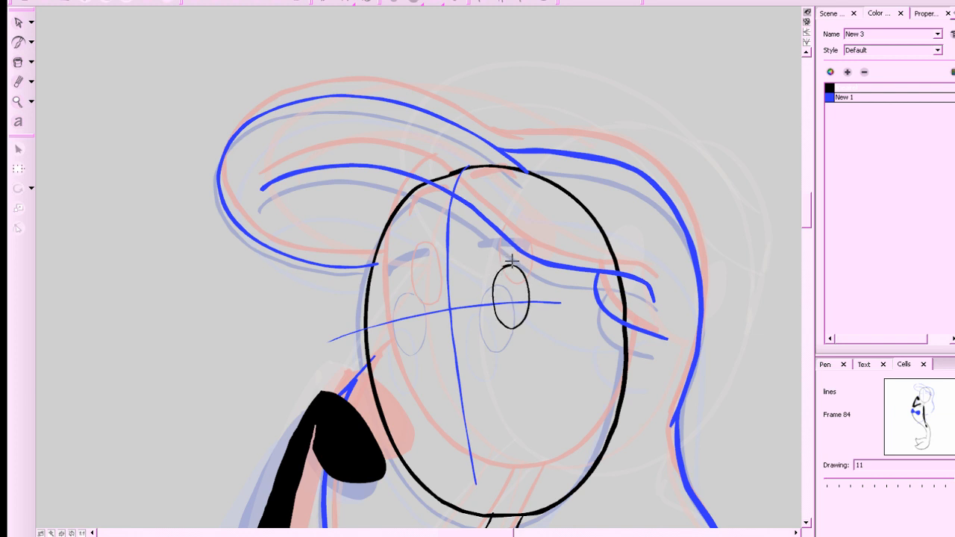
{"action": "left_click", "coordinate": [18, 23]}
{"action": "left_click", "coordinate": [515, 267]}
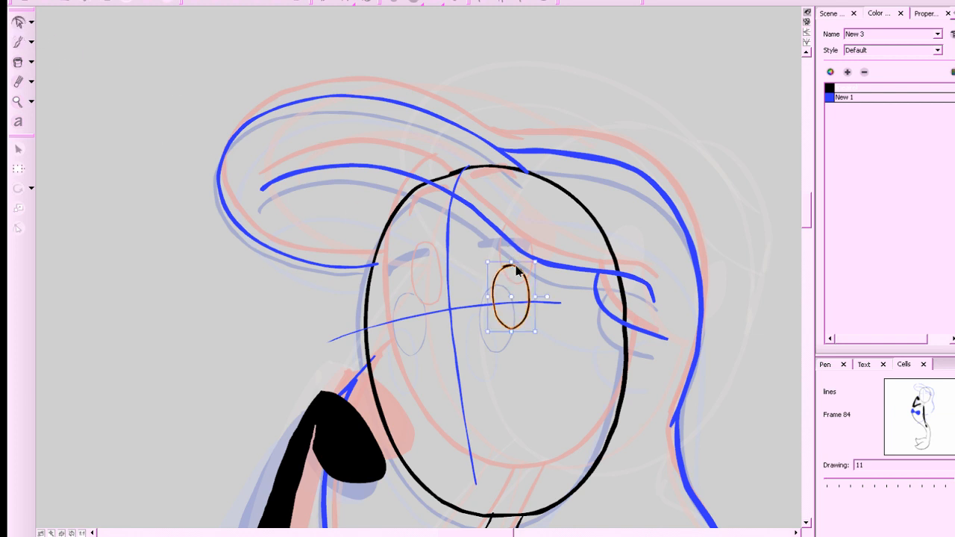
{"action": "left_click_drag", "start_coordinate": [515, 266], "coordinate": [514, 263]}
{"action": "left_click", "coordinate": [512, 279]}
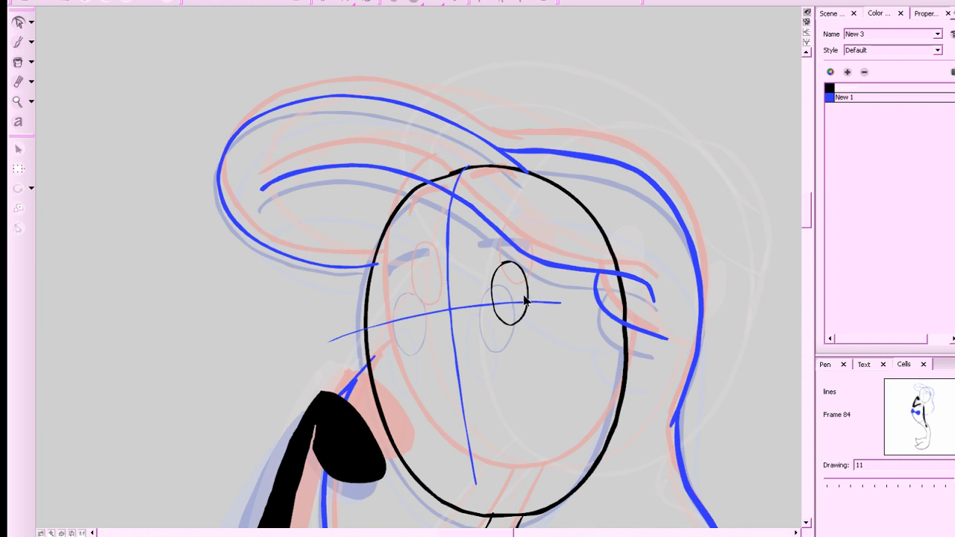
Duplicate the oval eye, place the copy across the centre line as the second eye, and nudge the original up slightly.
{"action": "left_click_drag", "start_coordinate": [533, 296], "coordinate": [558, 300]}
{"action": "left_click", "coordinate": [543, 295]}
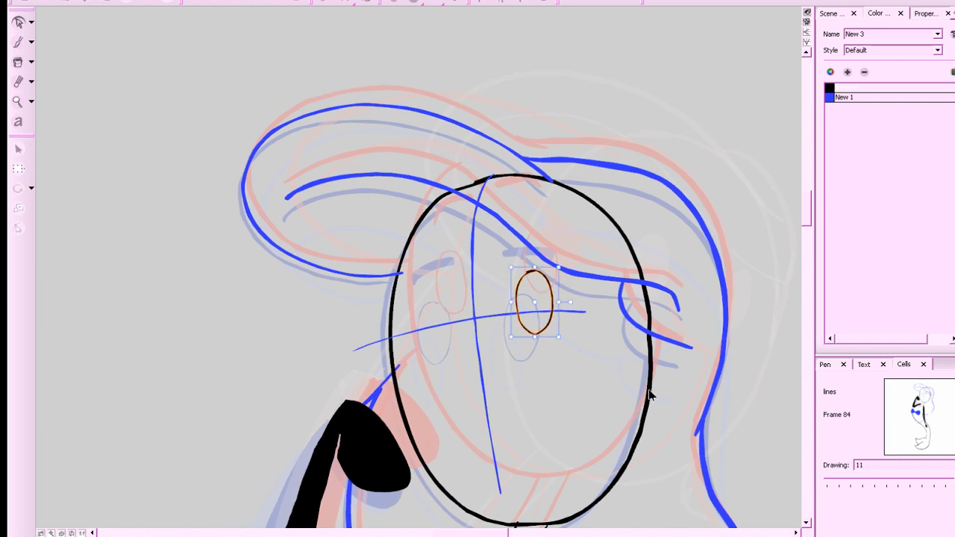
{"action": "left_click_drag", "start_coordinate": [529, 299], "coordinate": [455, 297]}
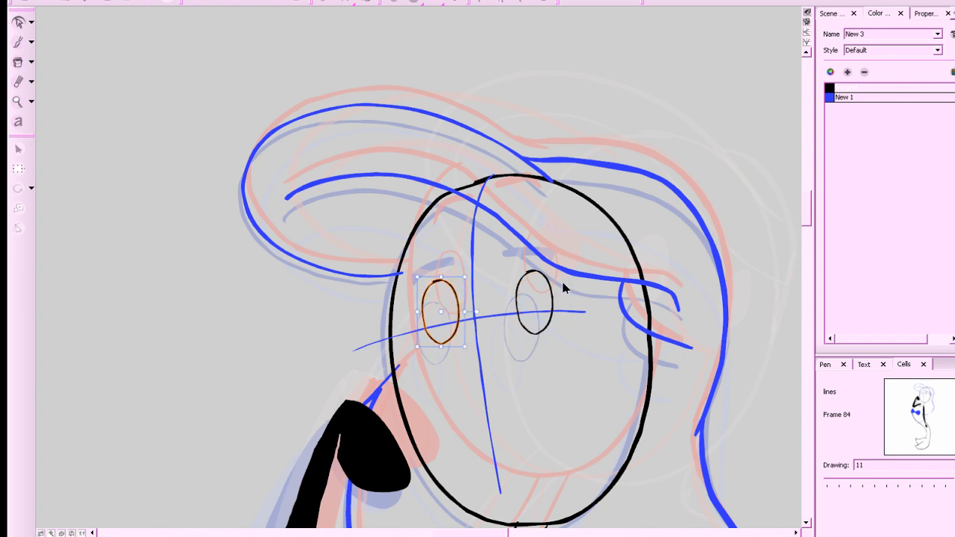
{"action": "left_click", "coordinate": [553, 287]}
{"action": "left_click_drag", "start_coordinate": [550, 283], "coordinate": [548, 280]}
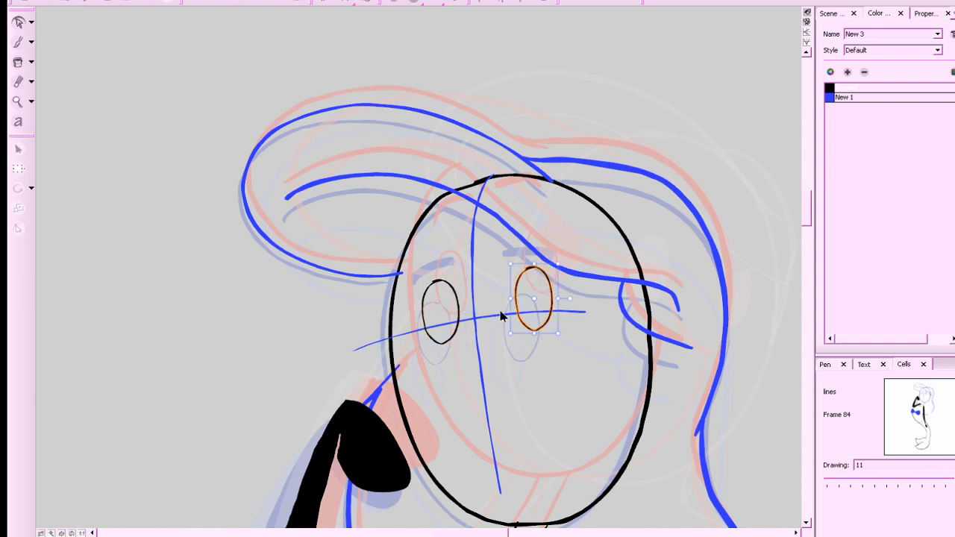
Delete the blue centre line and eye line from the face, keeping the two black eyes.
{"action": "left_click", "coordinate": [458, 300]}
{"action": "left_click", "coordinate": [456, 255]}
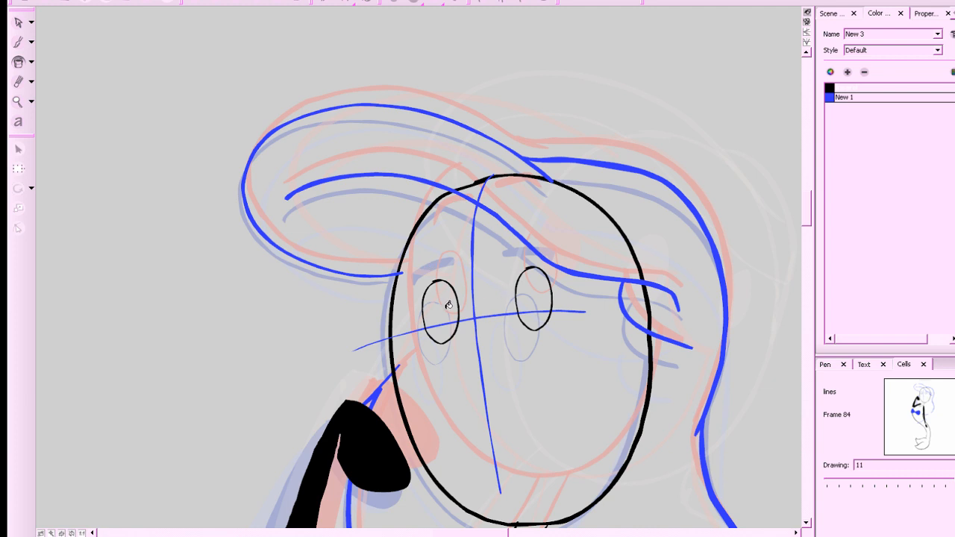
{"action": "left_click", "coordinate": [478, 321]}
{"action": "key", "text": "Delete"}
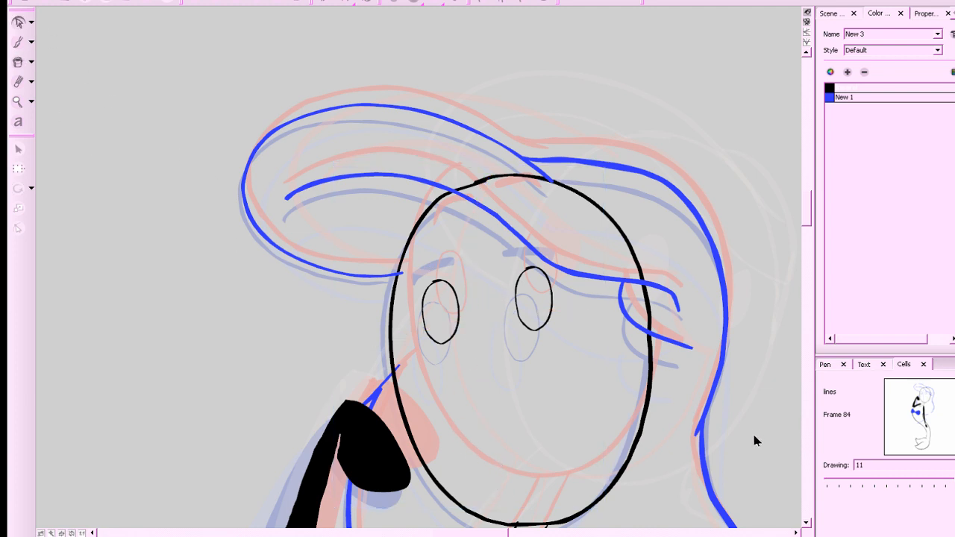
Examine the eyes, head outline and hair strands against the onion-skinned neighbouring drawings.
{"action": "left_click_drag", "start_coordinate": [755, 444], "coordinate": [746, 443]}
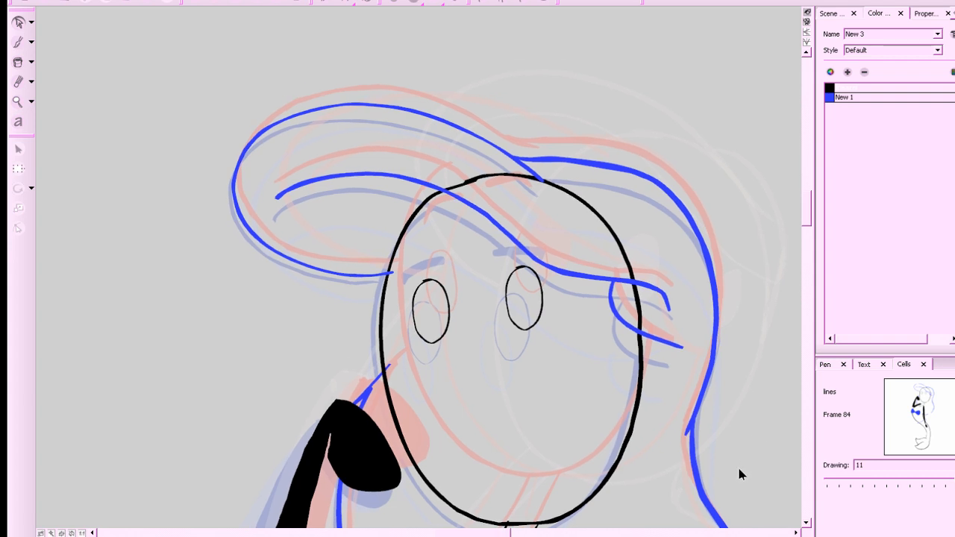
{"action": "key", "text": "comma"}
{"action": "key", "text": "period"}
{"action": "mouse_move", "coordinate": [749, 452]}
{"action": "left_mouse_down"}
{"action": "mouse_move", "coordinate": [740, 443]}
{"action": "mouse_move", "coordinate": [738, 452]}
{"action": "left_mouse_up"}
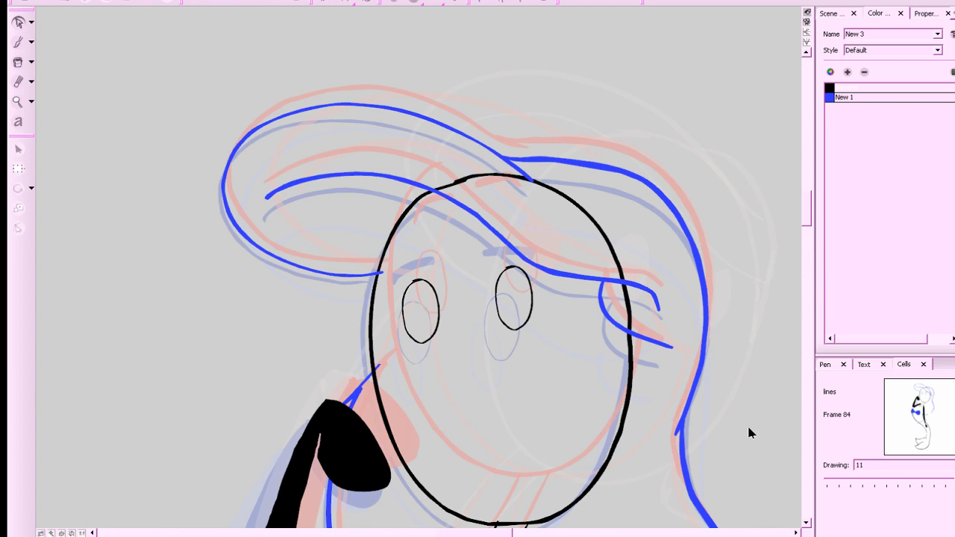
{"action": "left_click_drag", "start_coordinate": [387, 271], "coordinate": [381, 261]}
{"action": "left_click", "coordinate": [378, 261]}
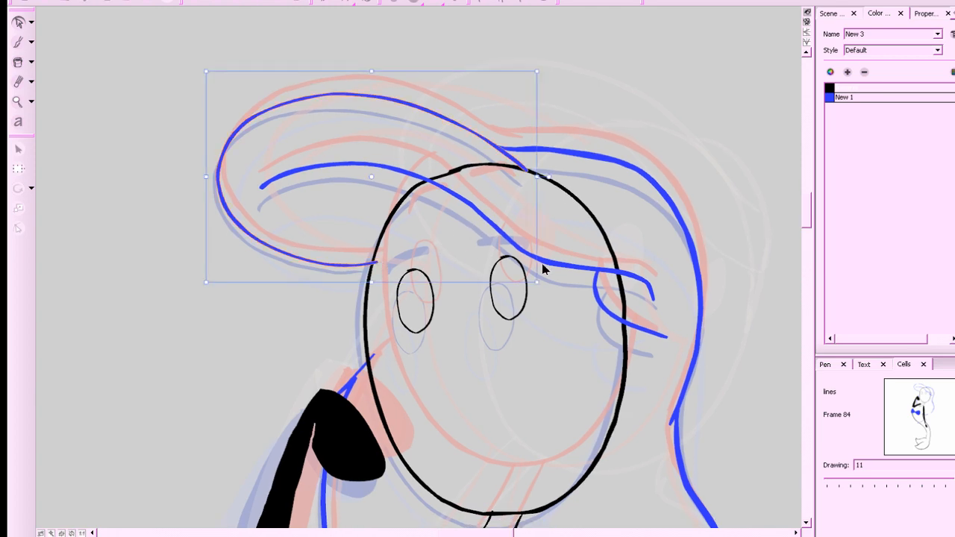
{"action": "left_click", "coordinate": [652, 376]}
{"action": "left_click_drag", "start_coordinate": [675, 400], "coordinate": [657, 364]}
{"action": "key", "text": "1"}
{"action": "key", "text": "1"}
{"action": "key", "text": "1"}
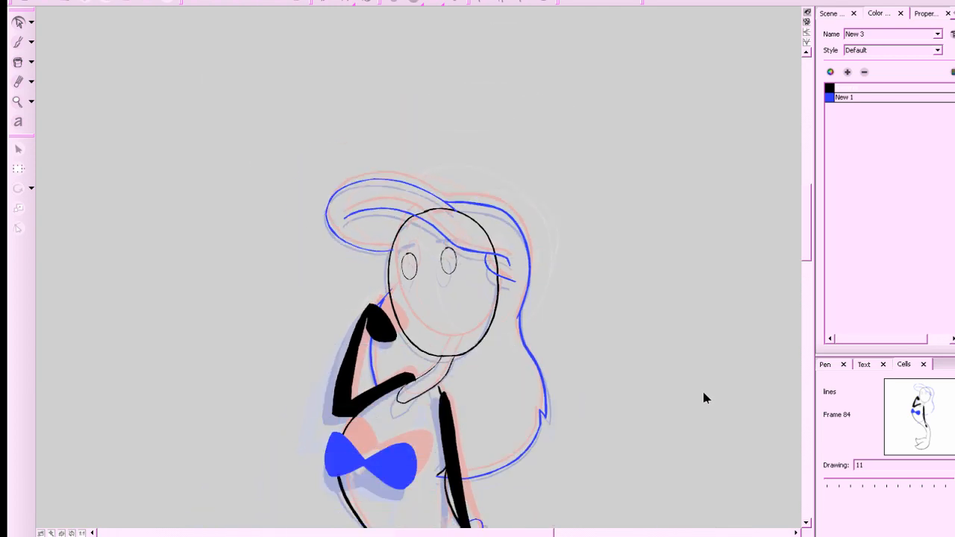
{"action": "key", "text": "2"}
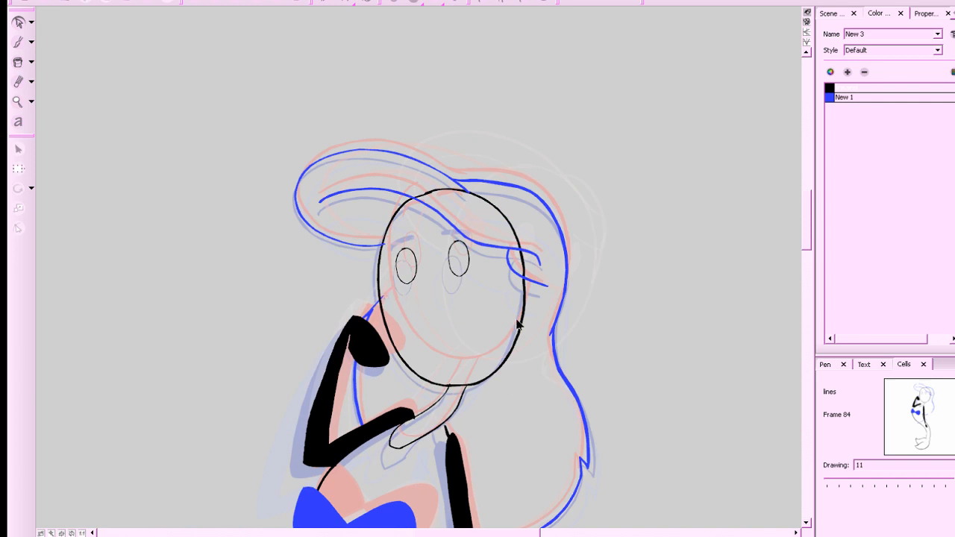
{"action": "key", "text": "2"}
{"action": "left_click_drag", "start_coordinate": [341, 321], "coordinate": [335, 344]}
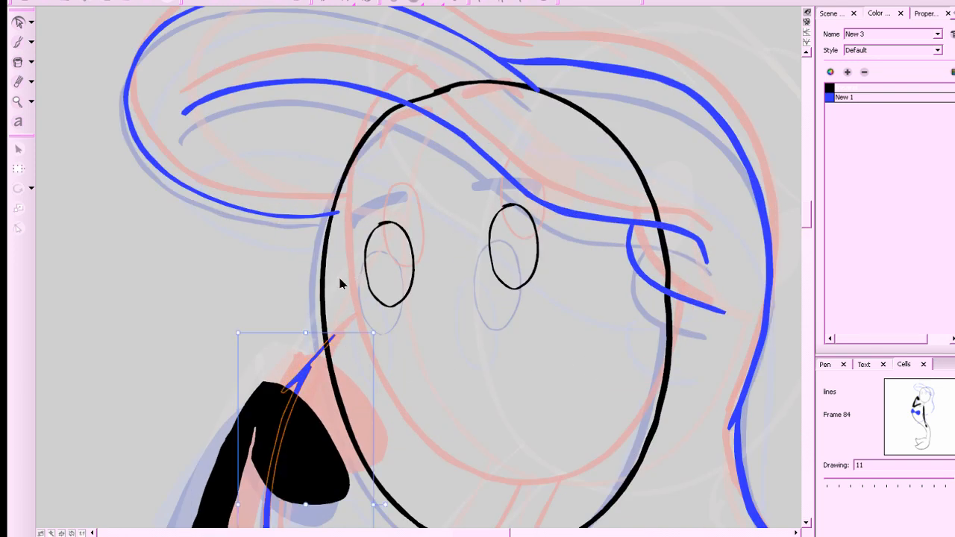
{"action": "left_click", "coordinate": [339, 276]}
{"action": "left_click_drag", "start_coordinate": [475, 404], "coordinate": [446, 449]}
{"action": "left_click_drag", "start_coordinate": [622, 190], "coordinate": [591, 222]}
{"action": "left_click_drag", "start_coordinate": [678, 193], "coordinate": [484, 432]}
{"action": "left_click_drag", "start_coordinate": [748, 80], "coordinate": [248, 448]}
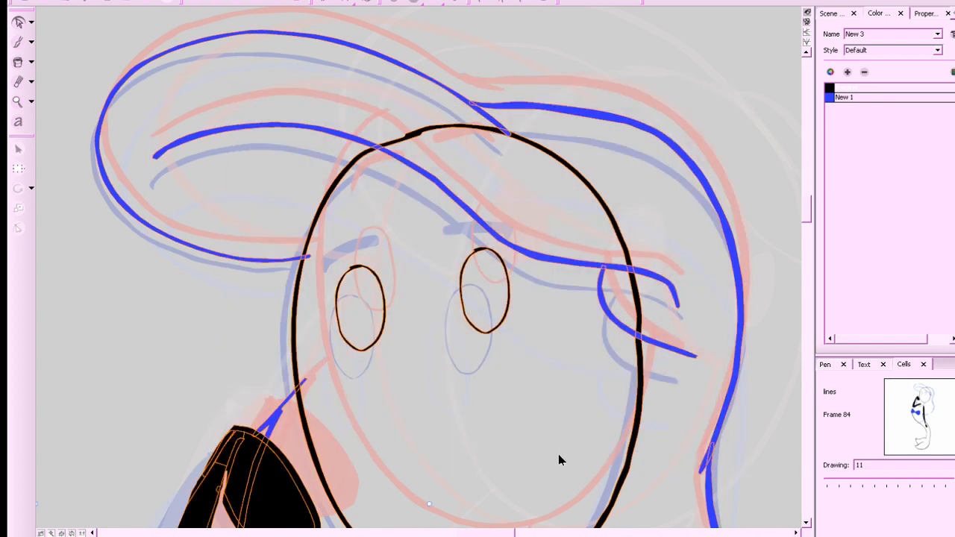
{"action": "left_click", "coordinate": [775, 342]}
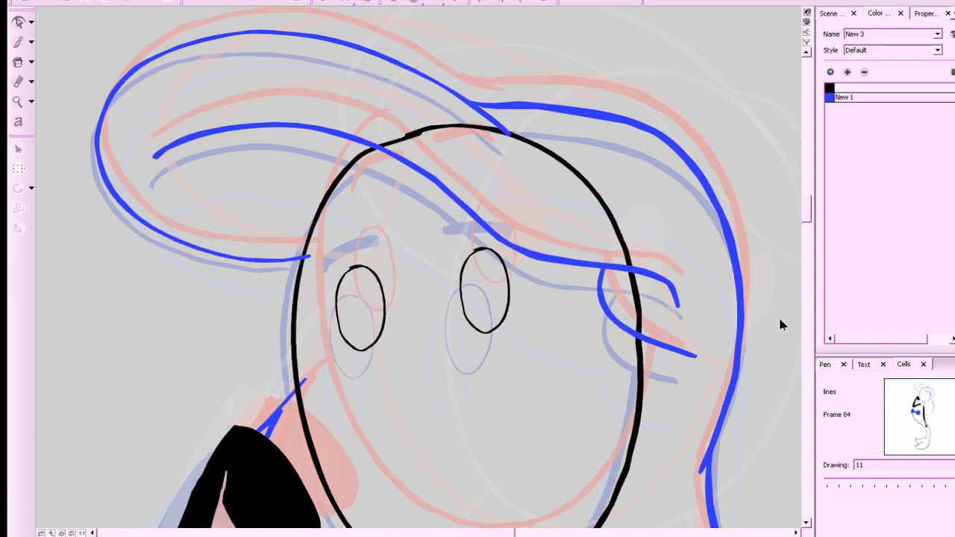
{"action": "left_click_drag", "start_coordinate": [809, 226], "coordinate": [810, 245]}
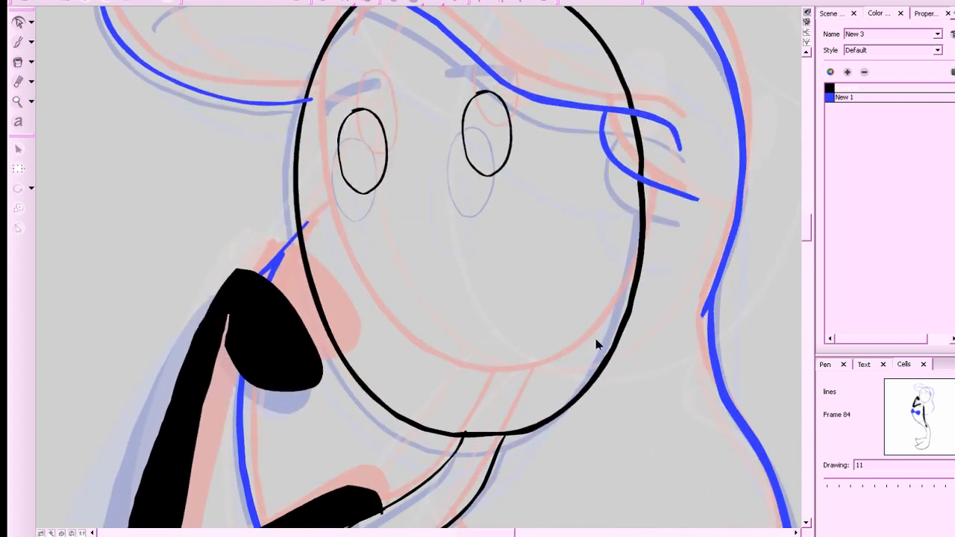
Erase the small overlap where the neck line meets the chin on the head outline.
{"action": "key", "text": "alt+e"}
{"action": "left_click_drag", "start_coordinate": [462, 429], "coordinate": [469, 429]}
{"action": "left_click", "coordinate": [829, 88]}
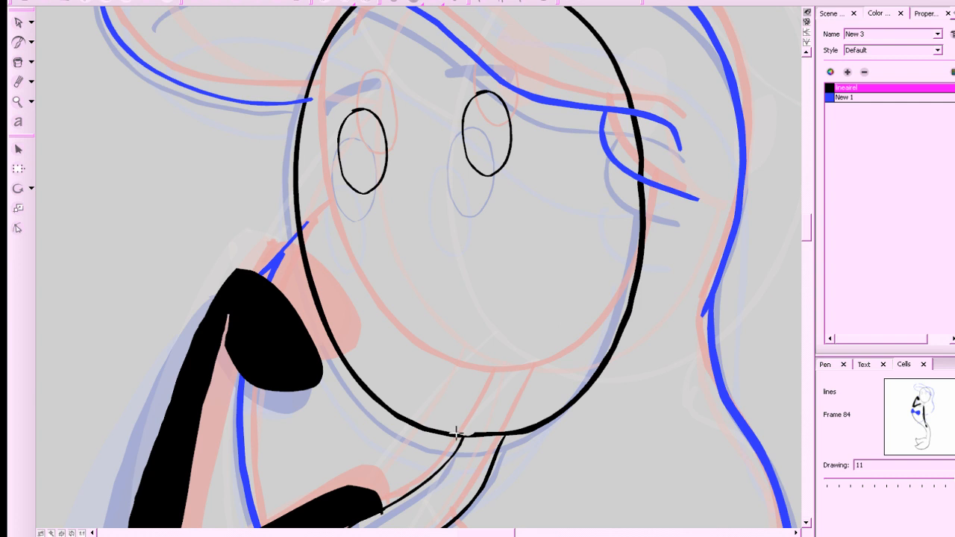
{"action": "left_click_drag", "start_coordinate": [456, 433], "coordinate": [481, 433]}
{"action": "key", "text": "ctrl+z"}
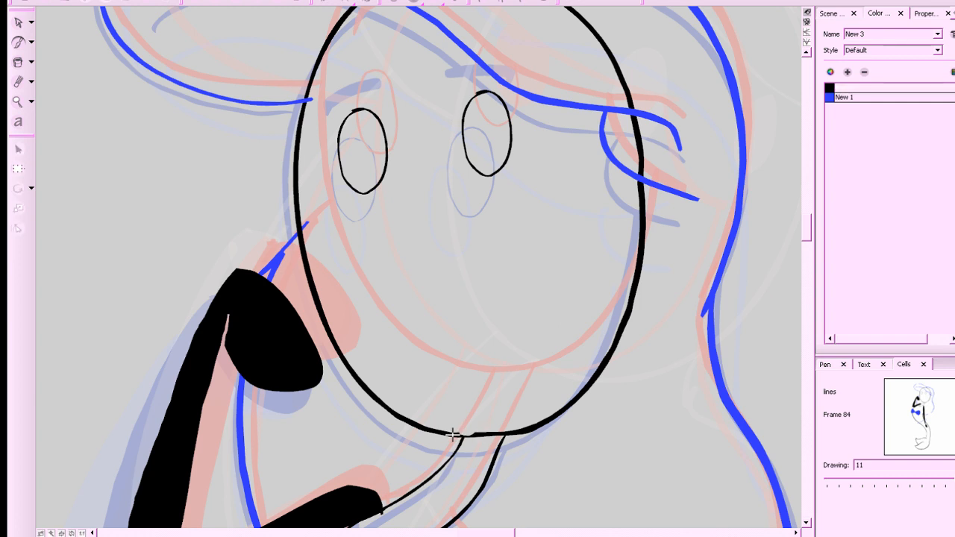
Examine frame 84 against the neighbouring drawings by flipping back and forth between them.
{"action": "key", "text": "2"}
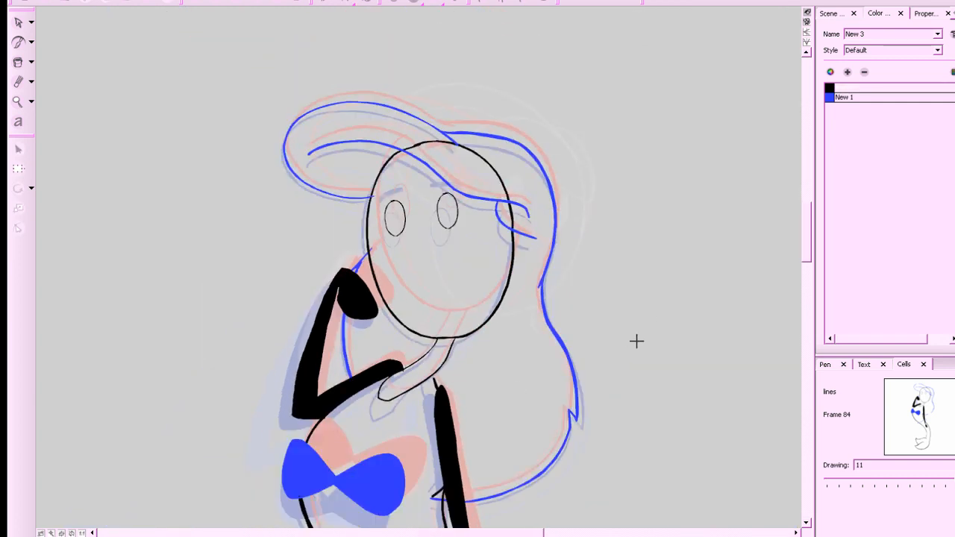
{"action": "scroll", "coordinate": [682, 384], "scroll_direction": "down", "scroll_amount": 3}
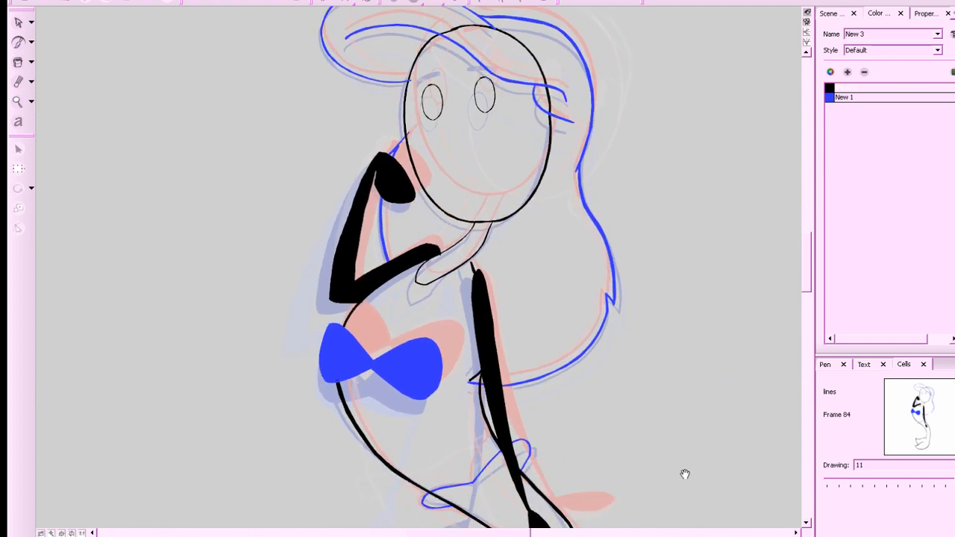
{"action": "left_click_drag", "start_coordinate": [685, 475], "coordinate": [682, 487]}
{"action": "key", "text": "g"}
{"action": "key", "text": "f"}
{"action": "key", "text": "f"}
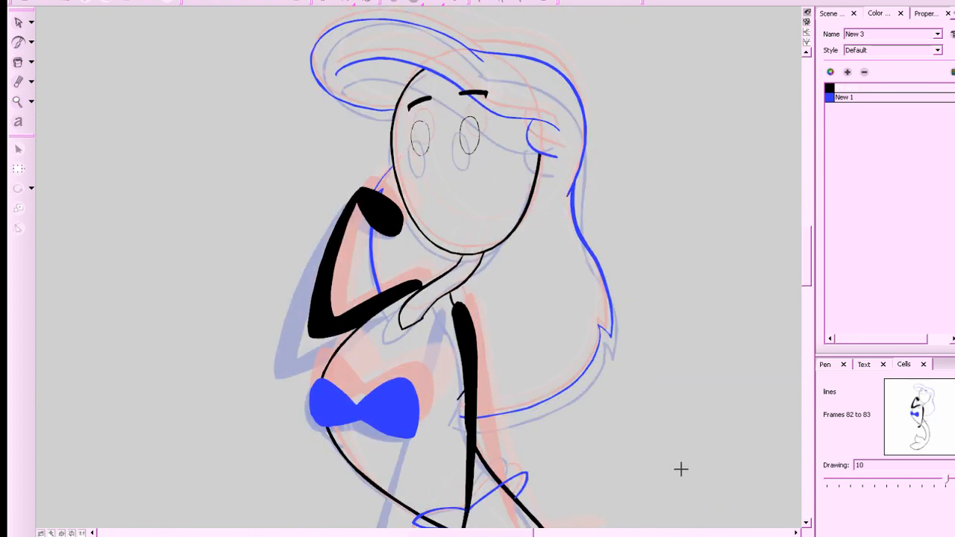
{"action": "key", "text": "g"}
{"action": "scroll", "coordinate": [712, 299], "scroll_direction": "up", "scroll_amount": 3}
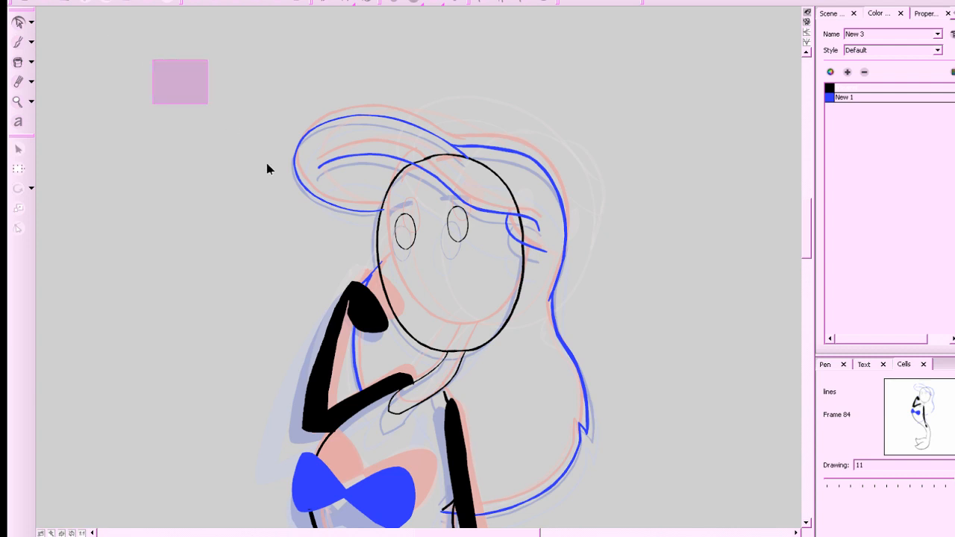
Flatten the frame 84 line art and delete the head outline segments that run through the hair.
{"action": "left_click_drag", "start_coordinate": [267, 169], "coordinate": [537, 388]}
{"action": "key", "text": "alt+shift+f"}
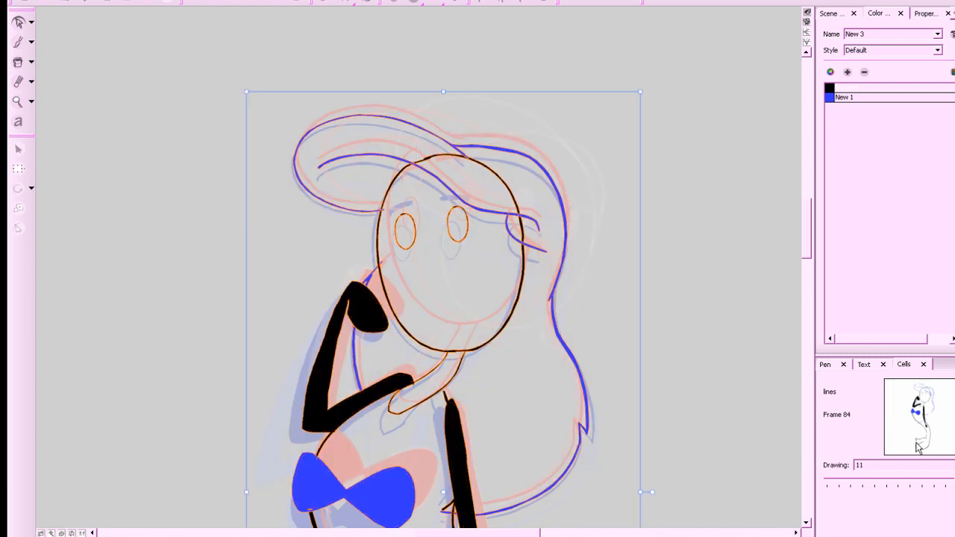
{"action": "key", "text": "Escape"}
{"action": "left_click", "coordinate": [523, 230]}
{"action": "key", "text": "Delete"}
{"action": "left_click", "coordinate": [502, 192]}
{"action": "key", "text": "Delete"}
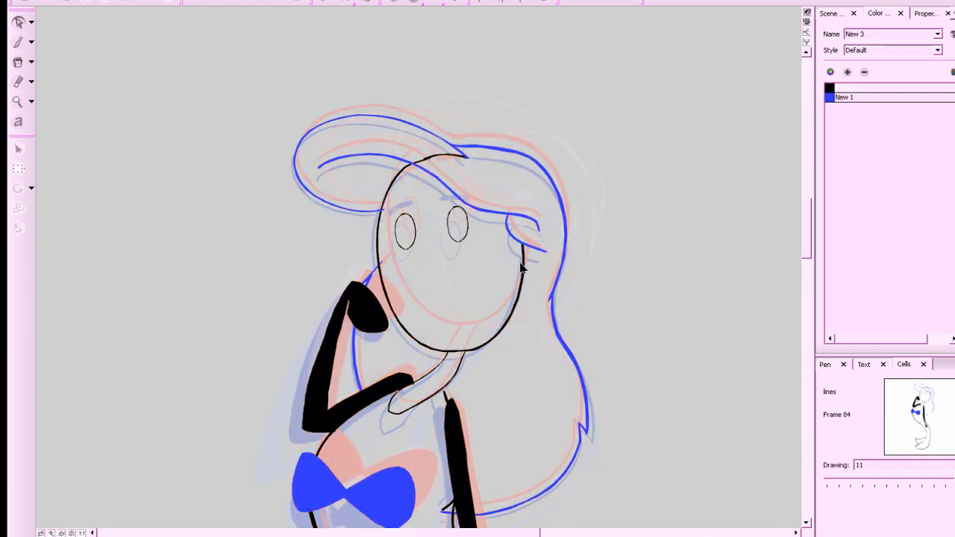
{"action": "left_click", "coordinate": [440, 158]}
{"action": "key", "text": "Delete"}
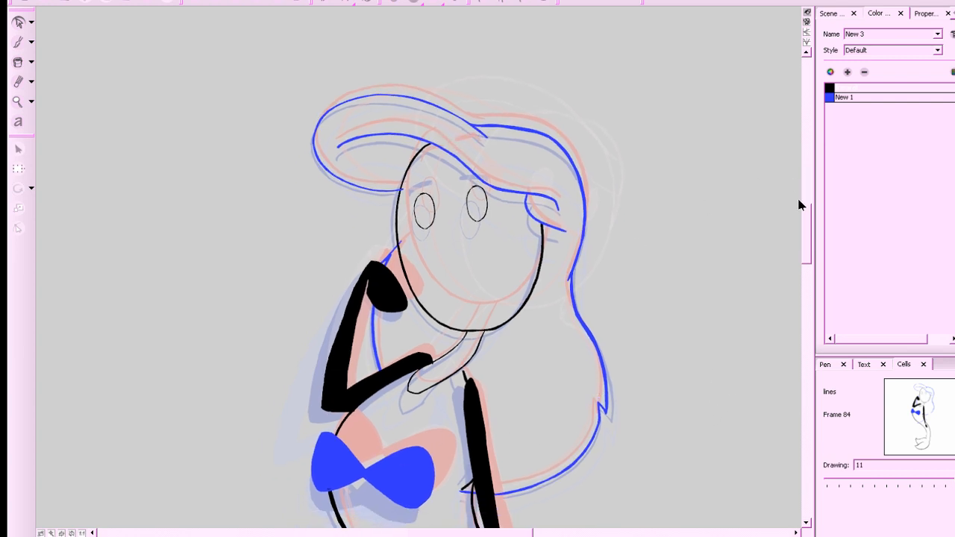
Save the file and trim the blue hair end that crosses the face outline beside the raised hand.
{"action": "key", "text": "ctrl+s"}
{"action": "left_click_drag", "start_coordinate": [529, 273], "coordinate": [550, 303]}
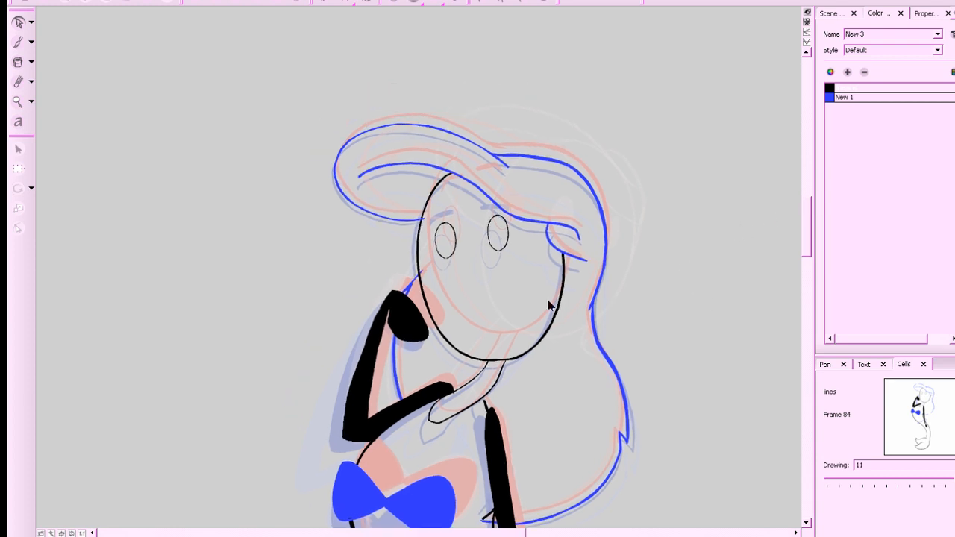
{"action": "left_click_drag", "start_coordinate": [420, 269], "coordinate": [431, 275]}
{"action": "left_click", "coordinate": [660, 168]}
{"action": "left_click_drag", "start_coordinate": [669, 344], "coordinate": [657, 256]}
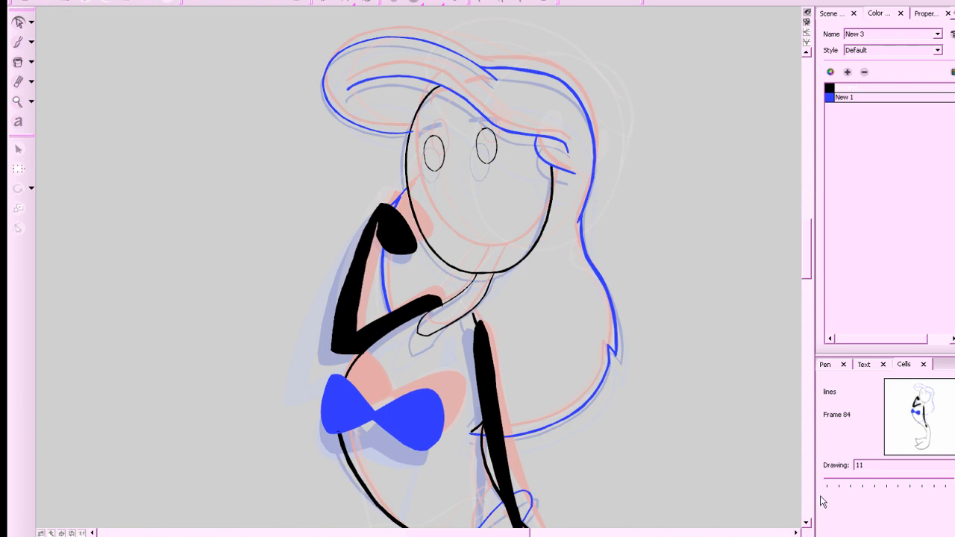
Join the shoulder line to the top of the straight arm with a short black brush stroke.
{"action": "key", "text": "alt+b"}
{"action": "left_click_drag", "start_coordinate": [472, 310], "coordinate": [477, 321]}
{"action": "left_click_drag", "start_coordinate": [513, 301], "coordinate": [514, 284]}
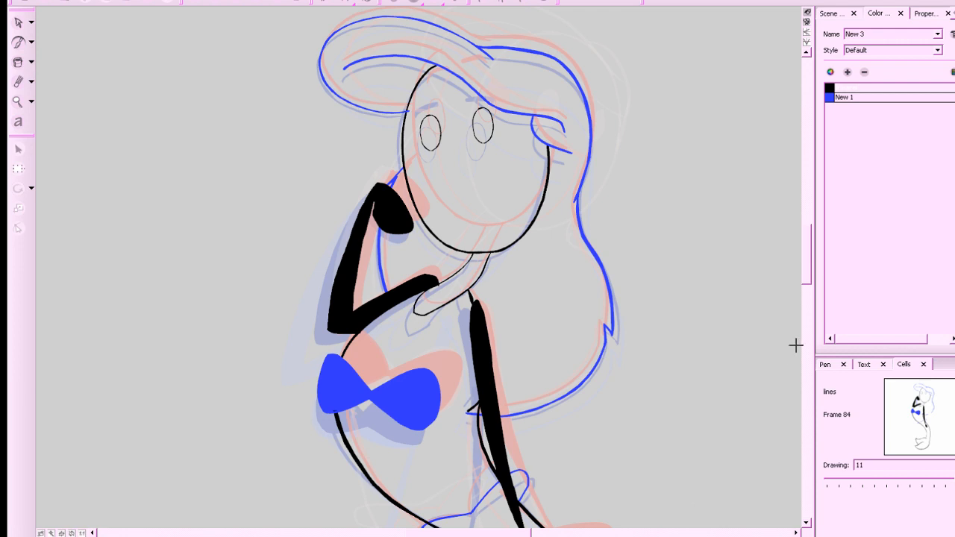
{"action": "mouse_move", "coordinate": [806, 273]}
{"action": "left_mouse_down"}
{"action": "mouse_move", "coordinate": [804, 371]}
{"action": "mouse_move", "coordinate": [793, 267]}
{"action": "left_mouse_up"}
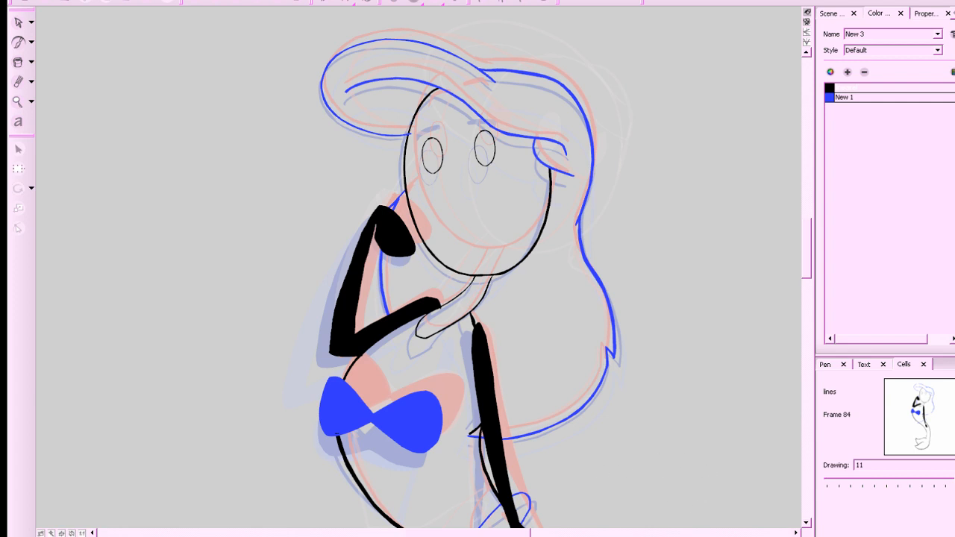
Save the file and move to the empty frame 86, checking the onion-skinned poses from hair to tail.
{"action": "left_click", "coordinate": [720, 536]}
{"action": "key", "text": "ctrl+s"}
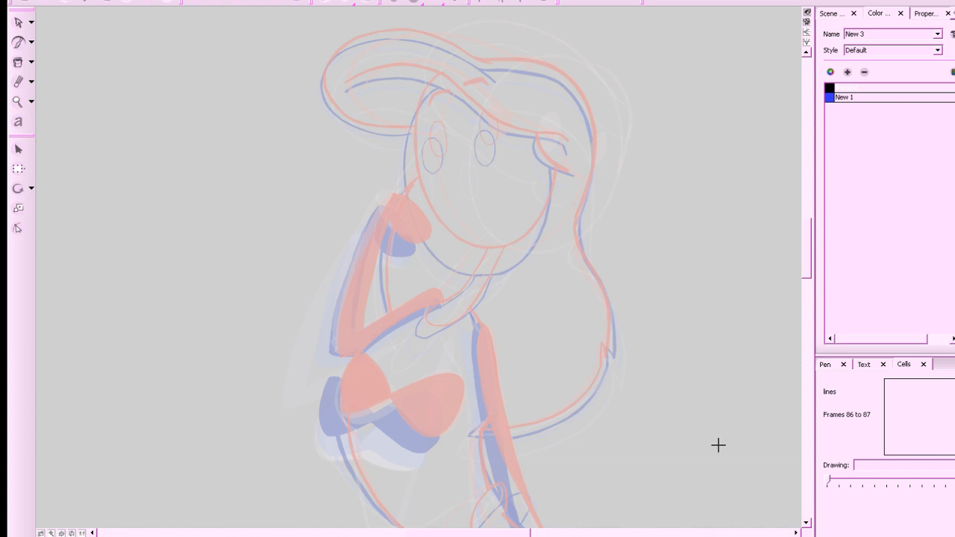
{"action": "scroll", "coordinate": [718, 445], "scroll_direction": "down", "scroll_amount": 5}
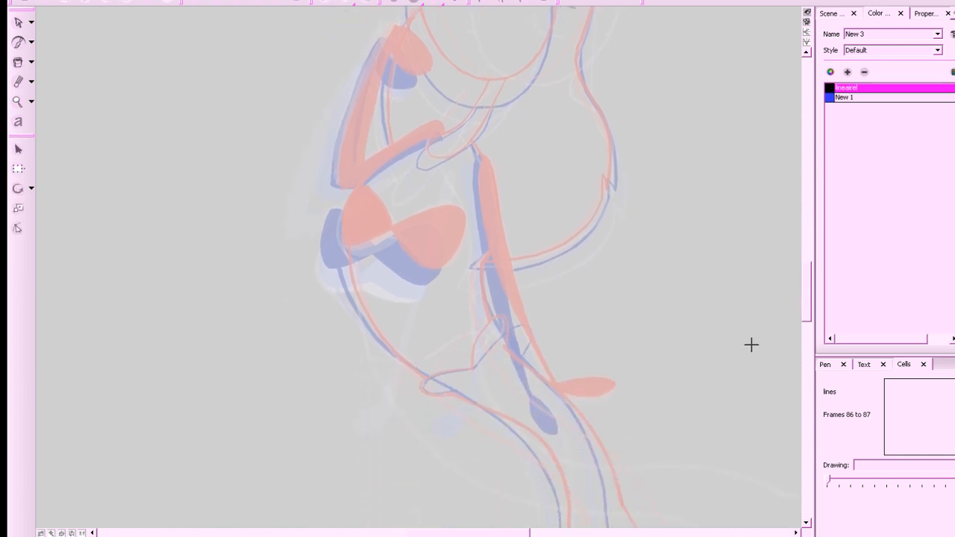
{"action": "left_click_drag", "start_coordinate": [746, 322], "coordinate": [726, 412]}
{"action": "key", "text": "x"}
{"action": "key", "text": "x"}
{"action": "key", "text": "x"}
{"action": "left_click_drag", "start_coordinate": [728, 374], "coordinate": [724, 392]}
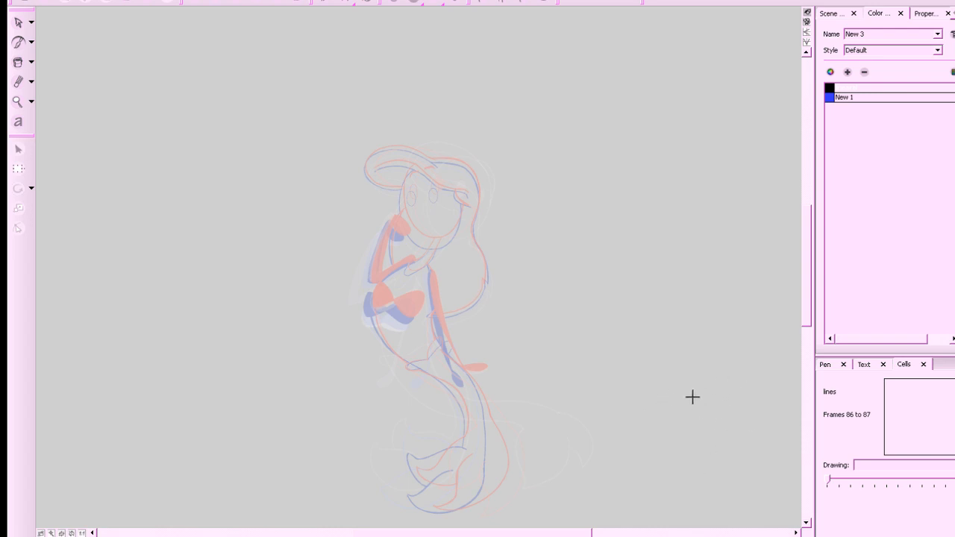
{"action": "key", "text": "z"}
{"action": "key", "text": "z"}
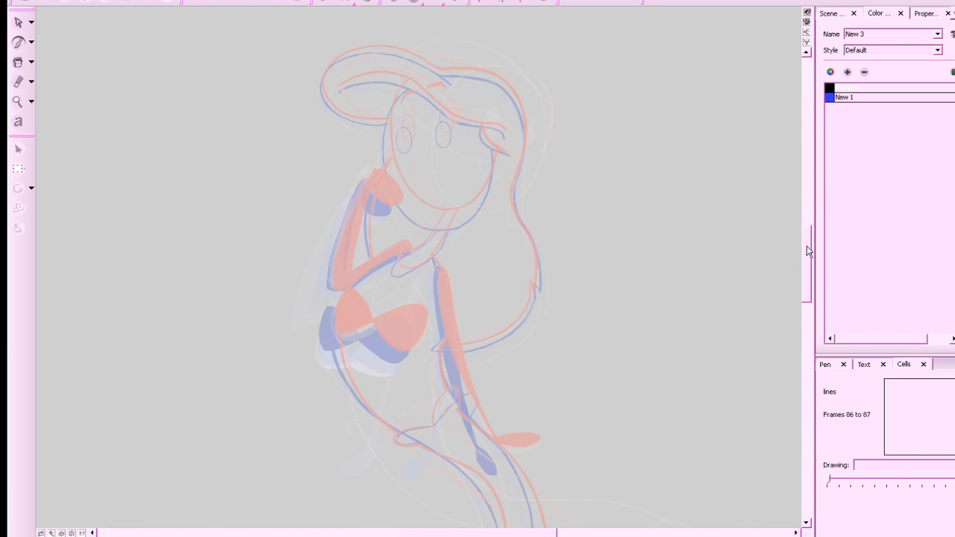
{"action": "left_click_drag", "start_coordinate": [807, 246], "coordinate": [806, 265]}
{"action": "left_click_drag", "start_coordinate": [521, 532], "coordinate": [520, 536]}
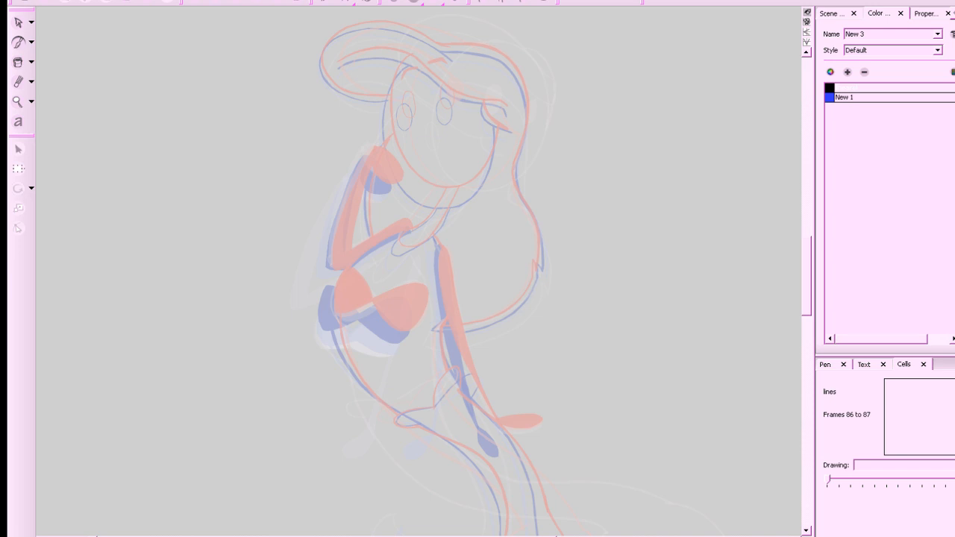
{"action": "scroll", "coordinate": [804, 284], "scroll_direction": "down", "scroll_amount": 3}
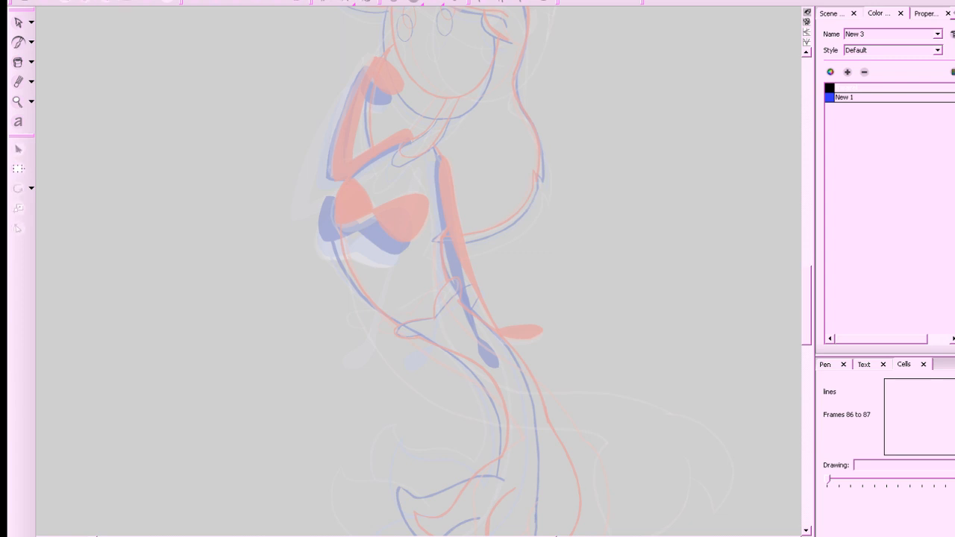
{"action": "left_click_drag", "start_coordinate": [552, 536], "coordinate": [548, 536]}
{"action": "left_click_drag", "start_coordinate": [807, 293], "coordinate": [807, 281]}
Outline the straight arm in black on frame 86, placed between the two onion-skinned arm positions.
{"action": "left_click", "coordinate": [829, 89]}
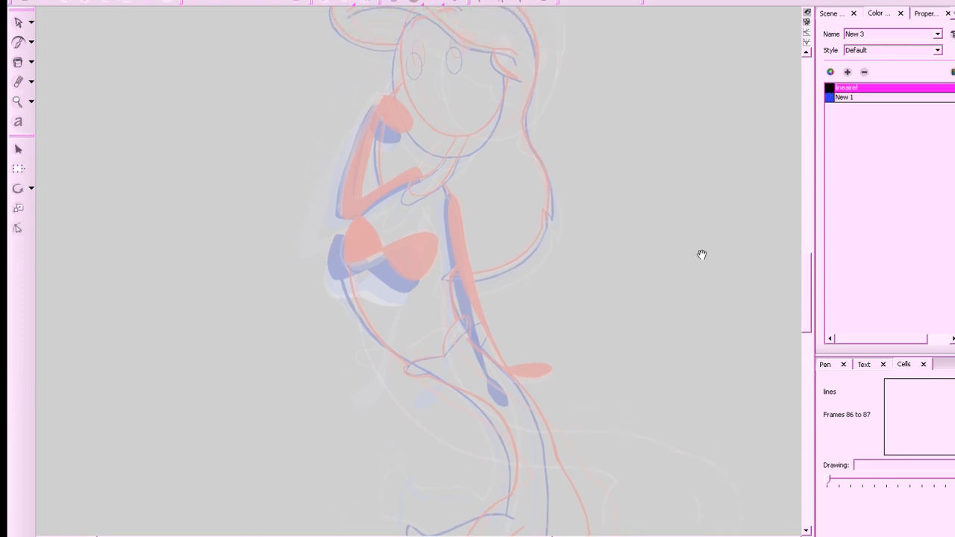
{"action": "scroll", "coordinate": [703, 366], "scroll_direction": "up", "scroll_amount": 2}
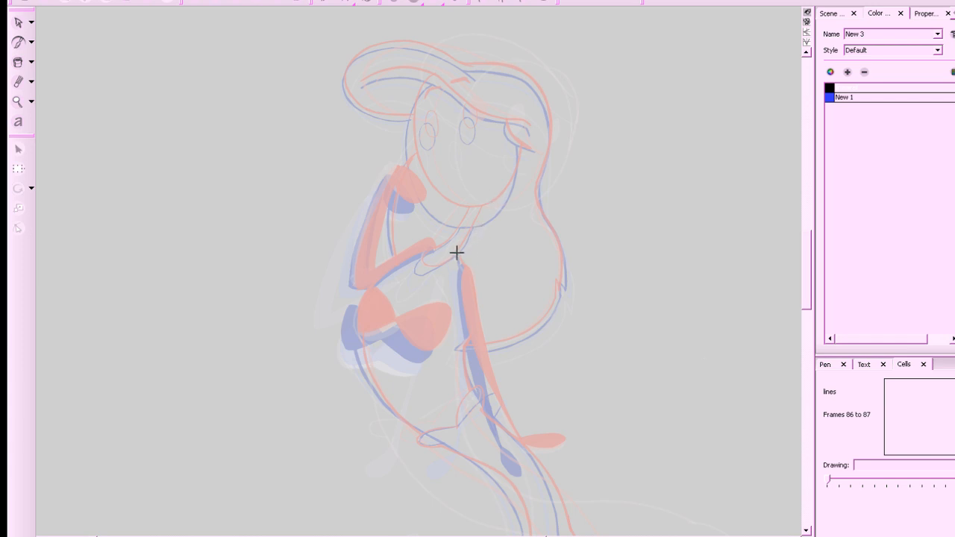
{"action": "mouse_move", "coordinate": [690, 359]}
{"action": "left_mouse_down"}
{"action": "mouse_move", "coordinate": [542, 243]}
{"action": "mouse_move", "coordinate": [642, 279]}
{"action": "mouse_move", "coordinate": [662, 334]}
{"action": "left_mouse_up"}
{"action": "key", "text": "1"}
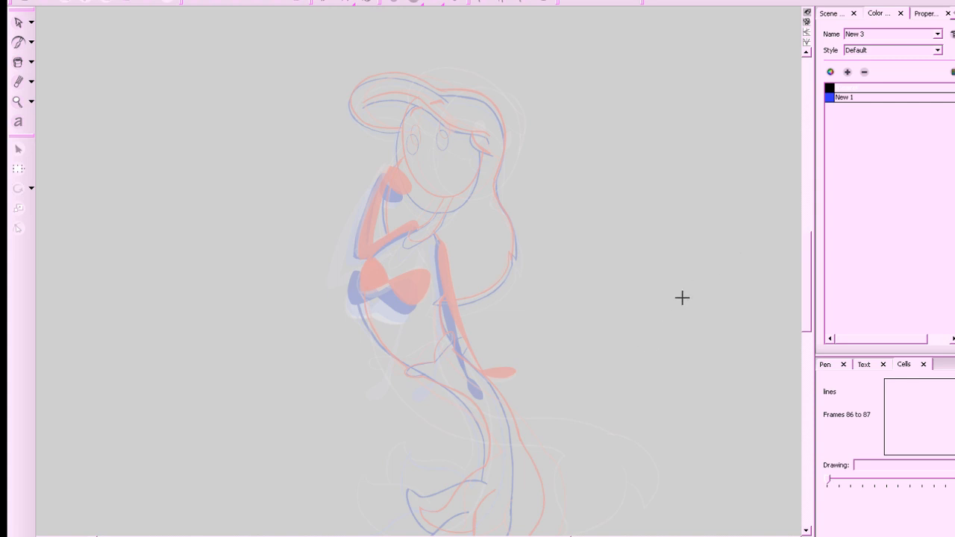
{"action": "left_click_drag", "start_coordinate": [667, 306], "coordinate": [674, 245]}
{"action": "left_click_drag", "start_coordinate": [673, 301], "coordinate": [693, 361]}
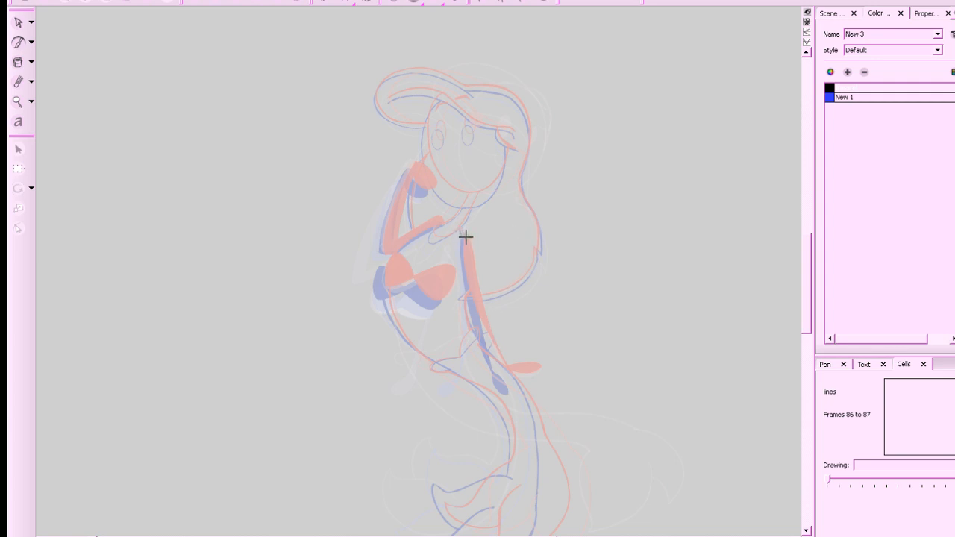
{"action": "mouse_move", "coordinate": [467, 236]}
{"action": "left_mouse_down"}
{"action": "mouse_move", "coordinate": [471, 287]}
{"action": "mouse_move", "coordinate": [498, 363]}
{"action": "left_mouse_up"}
{"action": "key", "text": "ctrl+z"}
{"action": "scroll", "coordinate": [533, 326], "scroll_direction": "up", "scroll_amount": 3}
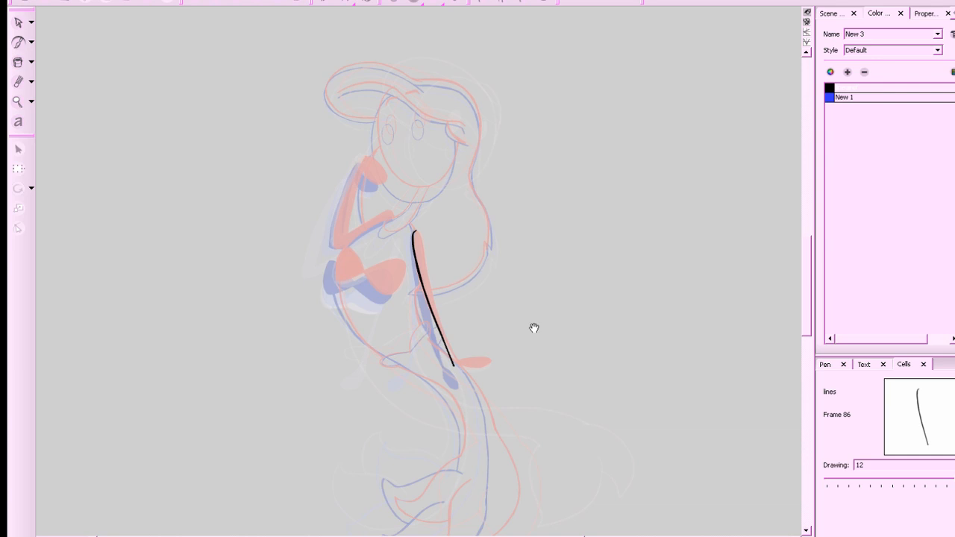
{"action": "key", "text": "ctrl+z"}
{"action": "mouse_move", "coordinate": [478, 405]}
{"action": "left_mouse_down"}
{"action": "mouse_move", "coordinate": [427, 295]}
{"action": "mouse_move", "coordinate": [422, 224]}
{"action": "mouse_move", "coordinate": [476, 407]}
{"action": "left_mouse_up"}
{"action": "key", "text": "ctrl+z"}
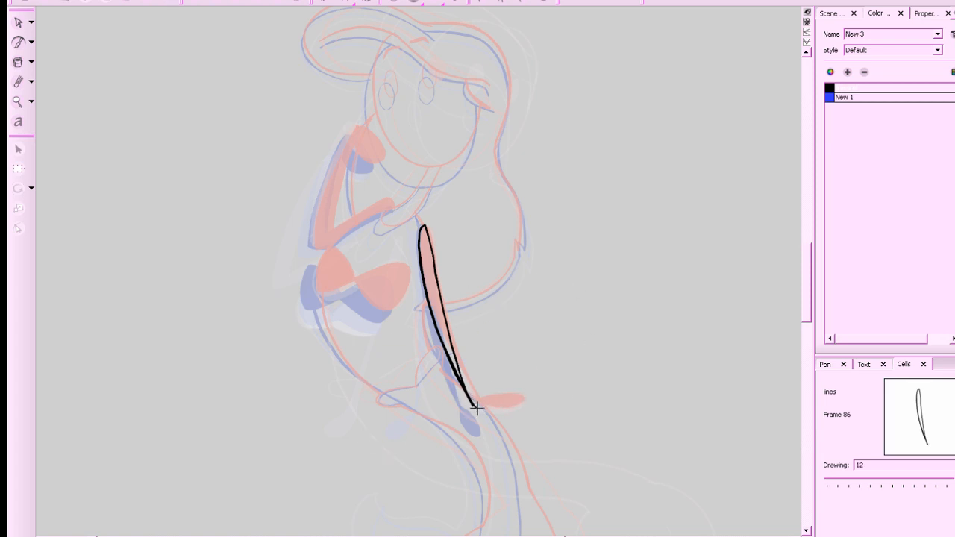
Outline the hand at the end of the straight arm and fill both hand and arm with black.
{"action": "mouse_move", "coordinate": [471, 408]}
{"action": "left_mouse_down"}
{"action": "mouse_move", "coordinate": [522, 407]}
{"action": "mouse_move", "coordinate": [472, 401]}
{"action": "mouse_move", "coordinate": [512, 401]}
{"action": "mouse_move", "coordinate": [504, 413]}
{"action": "mouse_move", "coordinate": [472, 407]}
{"action": "left_mouse_up"}
{"action": "key", "text": "ctrl+z"}
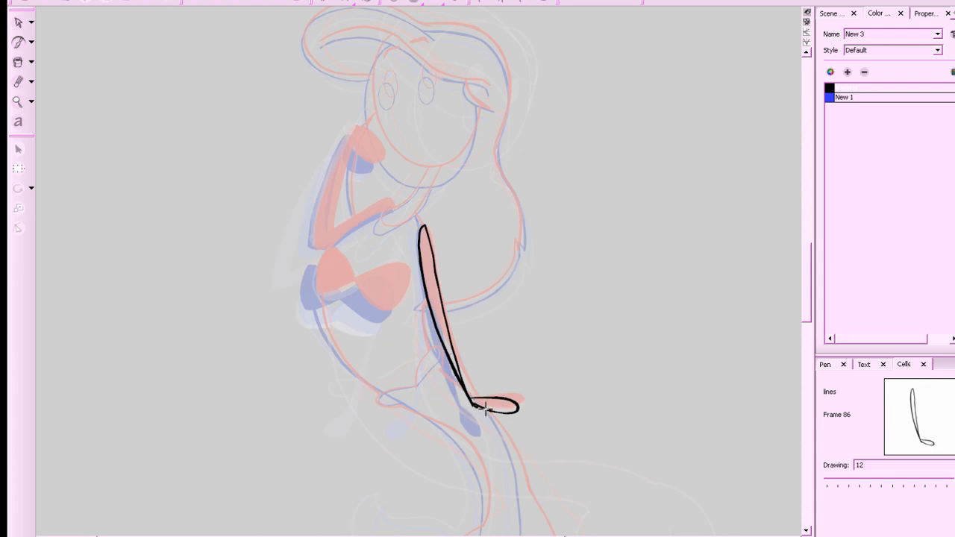
{"action": "key", "text": "alt+i"}
{"action": "left_click", "coordinate": [506, 406]}
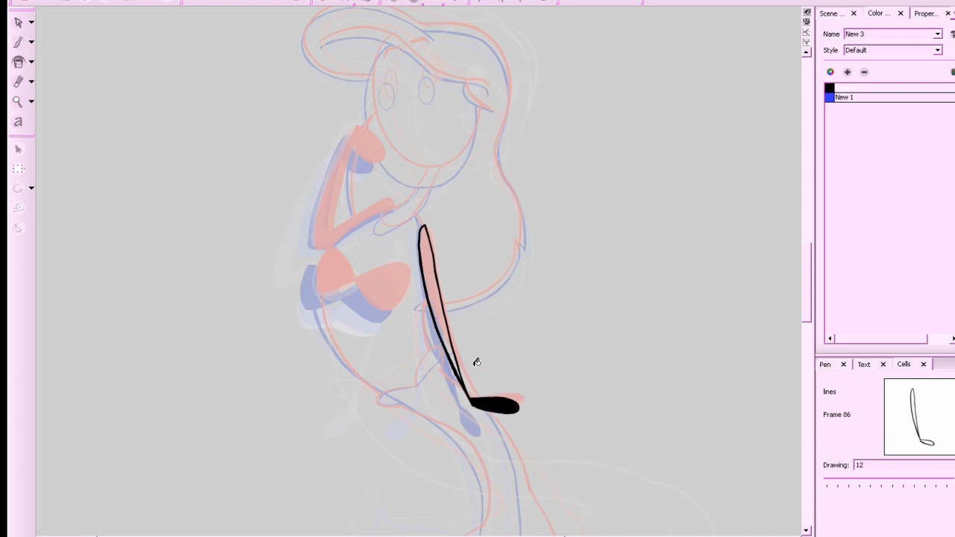
{"action": "left_click", "coordinate": [439, 304]}
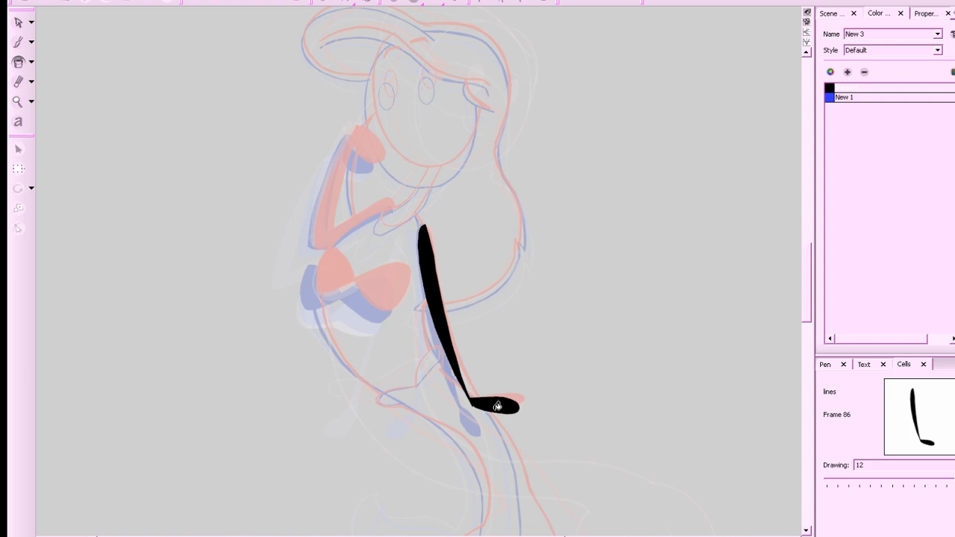
Examine the filled arm on frame 86 against the drawings before and after it.
{"action": "scroll", "coordinate": [763, 254], "scroll_direction": "up", "scroll_amount": 2}
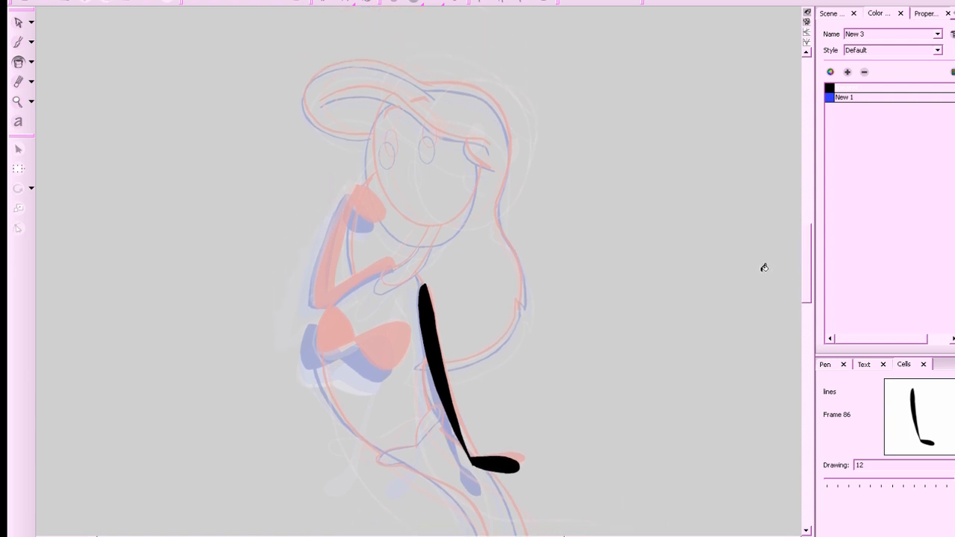
{"action": "scroll", "coordinate": [807, 264], "scroll_direction": "up", "scroll_amount": 1}
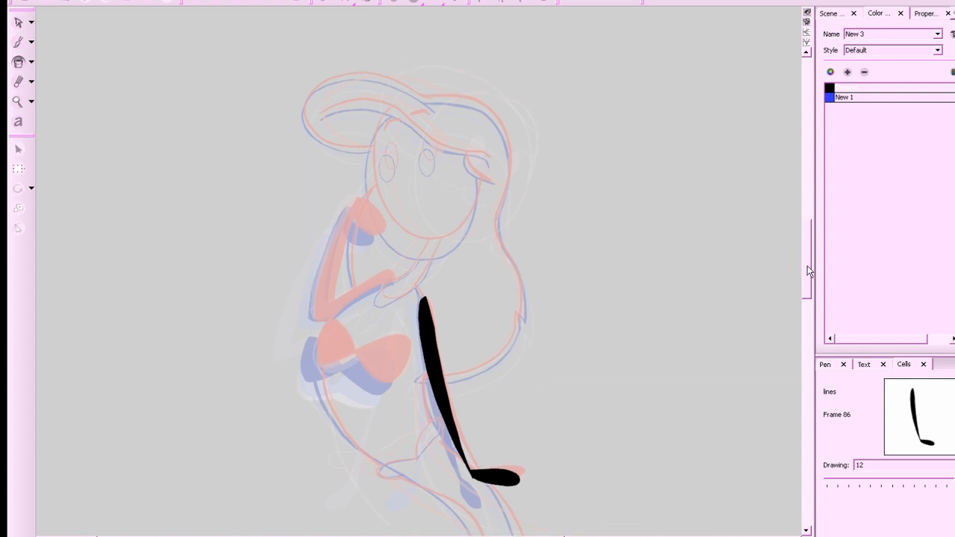
{"action": "scroll", "coordinate": [808, 270], "scroll_direction": "up", "scroll_amount": 1}
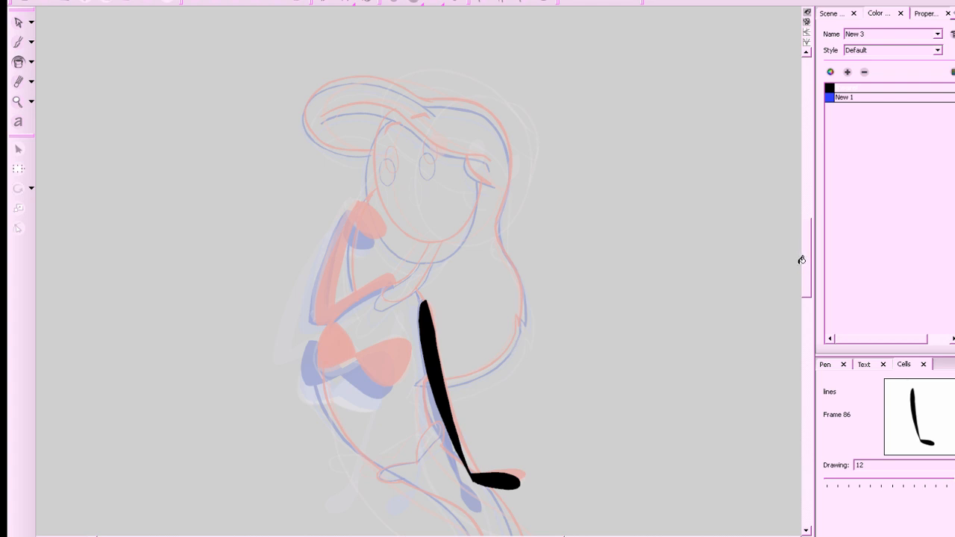
{"action": "scroll", "coordinate": [807, 274], "scroll_direction": "down", "scroll_amount": 1}
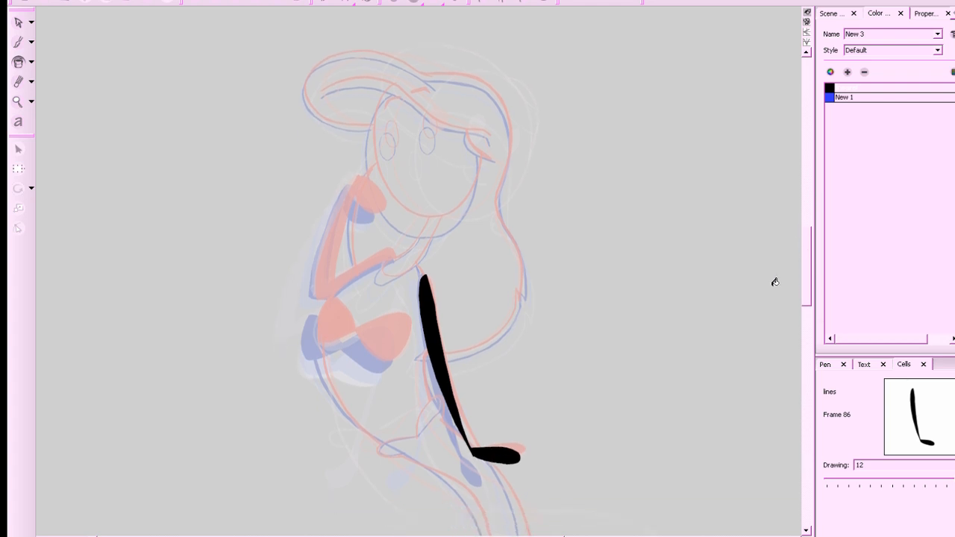
{"action": "key", "text": "alt+/"}
{"action": "key", "text": "alt+b"}
{"action": "left_click_drag", "start_coordinate": [447, 302], "coordinate": [661, 321]}
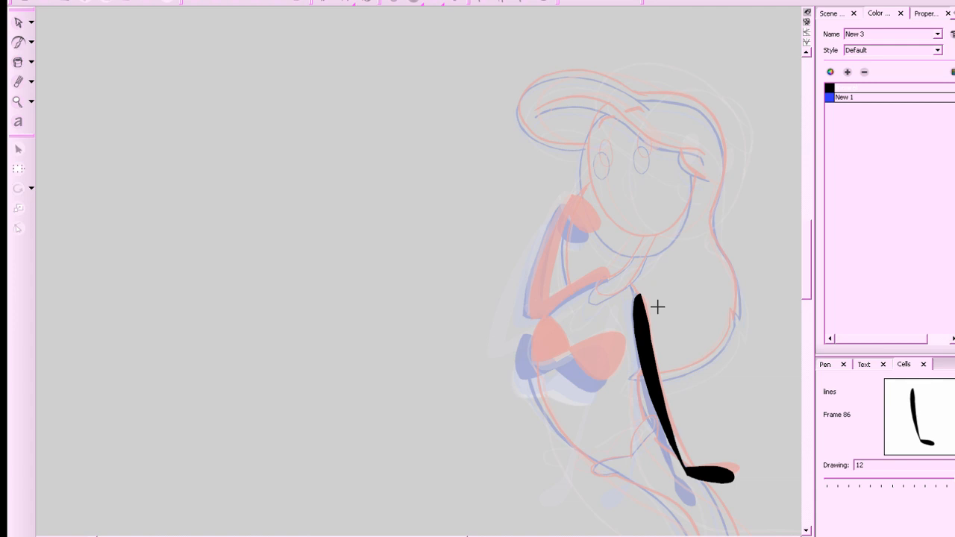
{"action": "left_click_drag", "start_coordinate": [701, 382], "coordinate": [650, 423]}
{"action": "key", "text": "1"}
{"action": "key", "text": "f"}
{"action": "key", "text": "g"}
{"action": "key", "text": "g"}
{"action": "key", "text": "f"}
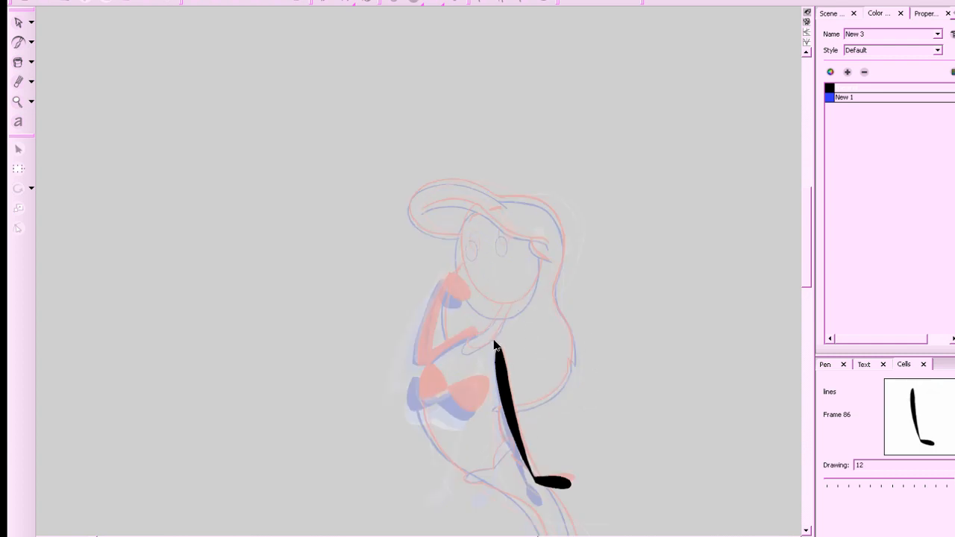
{"action": "mouse_move", "coordinate": [494, 339]}
{"action": "left_mouse_down"}
{"action": "mouse_move", "coordinate": [499, 353]}
{"action": "mouse_move", "coordinate": [478, 333]}
{"action": "mouse_move", "coordinate": [451, 346]}
{"action": "left_mouse_up"}
{"action": "key", "text": "ctrl+z"}
{"action": "key", "text": "ctrl+z"}
Draw the shoulder and chest contour in black on frame 86 and add a short stroke behind the straight arm at the hair tip.
{"action": "key", "text": "f"}
{"action": "key", "text": "g"}
{"action": "left_click_drag", "start_coordinate": [637, 369], "coordinate": [639, 286]}
{"action": "key", "text": "z"}
{"action": "key", "text": "z"}
{"action": "key", "text": "f"}
{"action": "key", "text": "g"}
{"action": "key", "text": "ctrl+z"}
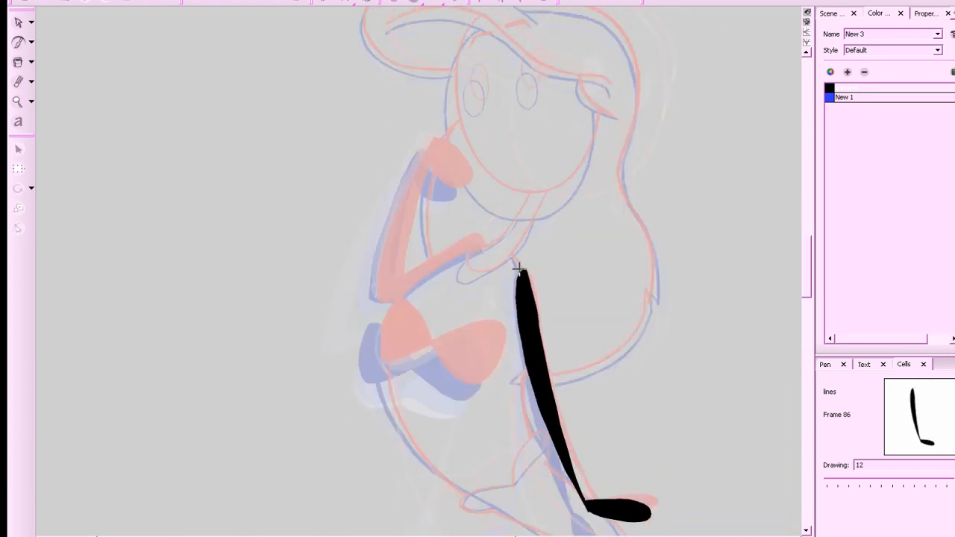
{"action": "mouse_move", "coordinate": [522, 274]}
{"action": "left_mouse_down"}
{"action": "mouse_move", "coordinate": [514, 259]}
{"action": "mouse_move", "coordinate": [474, 250]}
{"action": "mouse_move", "coordinate": [408, 286]}
{"action": "mouse_move", "coordinate": [380, 343]}
{"action": "mouse_move", "coordinate": [382, 366]}
{"action": "left_mouse_up"}
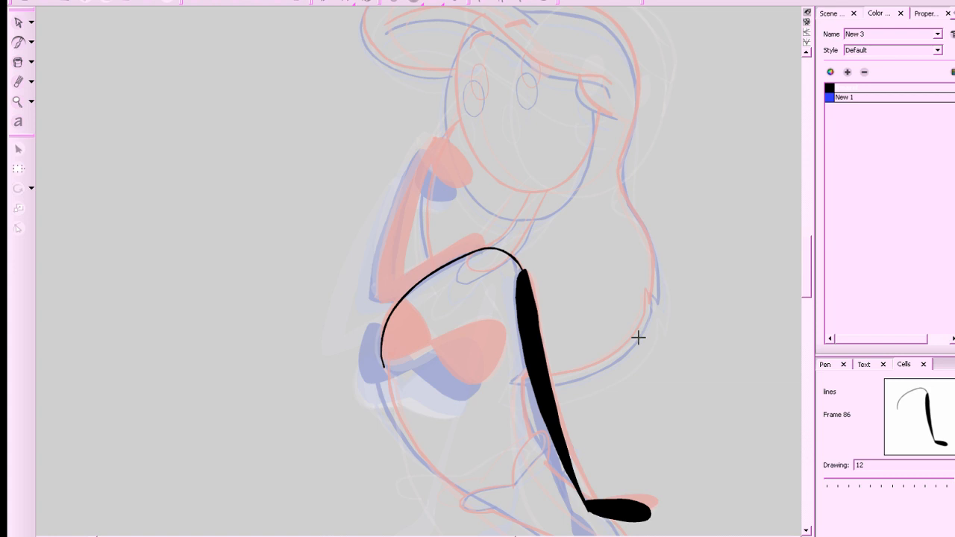
{"action": "left_click_drag", "start_coordinate": [529, 370], "coordinate": [516, 379]}
Draw the belly contour in black from the end of the chest line down to the waist, between the onion-skinned poses.
{"action": "scroll", "coordinate": [657, 294], "scroll_direction": "down", "scroll_amount": 3}
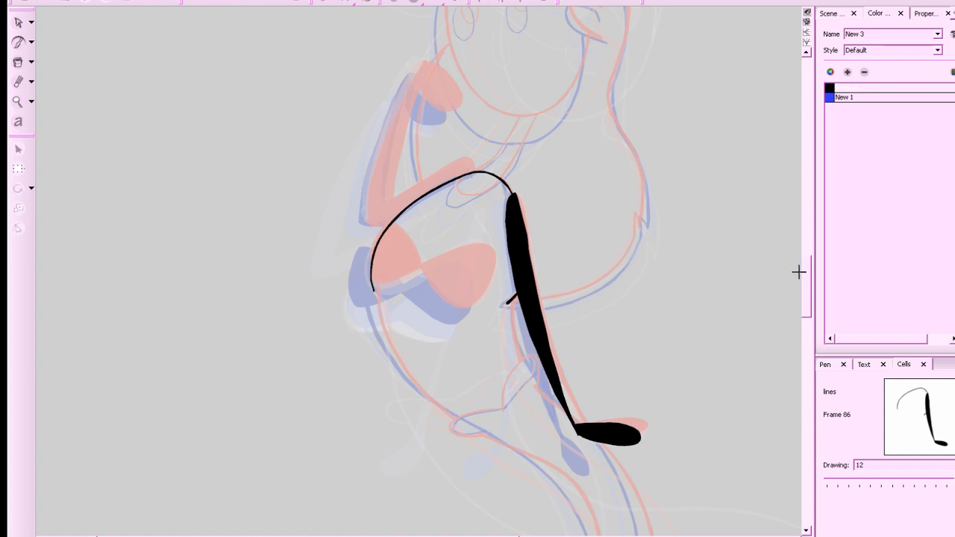
{"action": "key", "text": "comma"}
{"action": "key", "text": "period"}
{"action": "mouse_move", "coordinate": [373, 288]}
{"action": "left_mouse_down"}
{"action": "mouse_move", "coordinate": [382, 339]}
{"action": "mouse_move", "coordinate": [459, 418]}
{"action": "mouse_move", "coordinate": [414, 385]}
{"action": "mouse_move", "coordinate": [389, 347]}
{"action": "mouse_move", "coordinate": [370, 282]}
{"action": "mouse_move", "coordinate": [392, 353]}
{"action": "mouse_move", "coordinate": [458, 416]}
{"action": "left_mouse_up"}
{"action": "key", "text": "ctrl+z"}
{"action": "key", "text": "ctrl+z"}
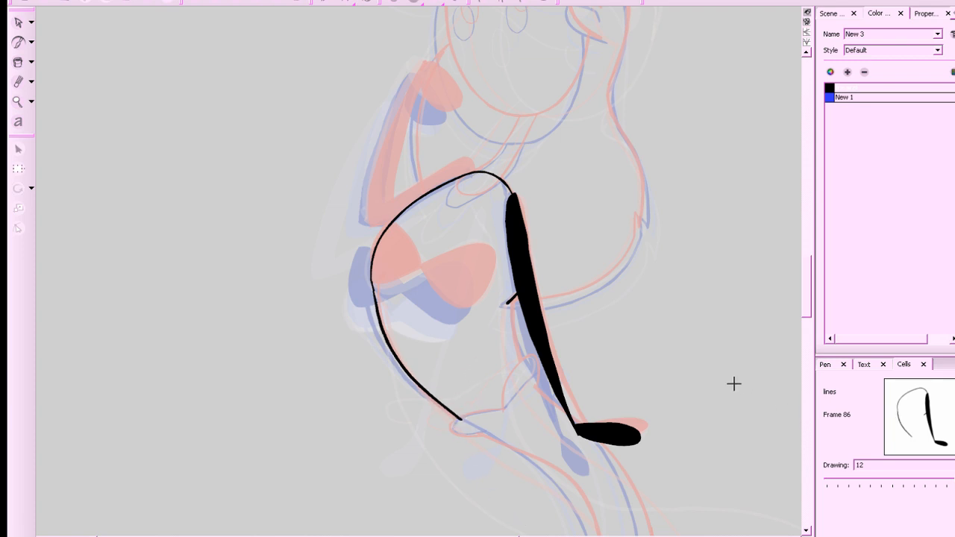
{"action": "key", "text": "ctrl+z"}
{"action": "mouse_move", "coordinate": [372, 292]}
{"action": "left_mouse_down"}
{"action": "mouse_move", "coordinate": [395, 358]}
{"action": "mouse_move", "coordinate": [462, 421]}
{"action": "left_mouse_up"}
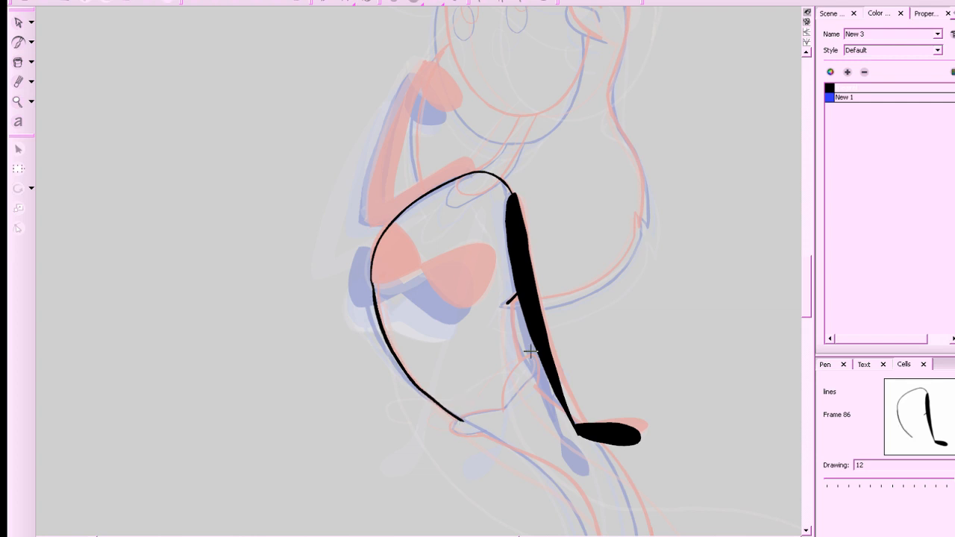
Draw the lower back line in black from the short stroke beside the straight arm down towards the waist.
{"action": "left_click_drag", "start_coordinate": [514, 300], "coordinate": [512, 326]}
{"action": "key", "text": "ctrl+z"}
{"action": "left_click_drag", "start_coordinate": [512, 300], "coordinate": [511, 312]}
{"action": "mouse_move", "coordinate": [516, 294]}
{"action": "left_mouse_down"}
{"action": "mouse_move", "coordinate": [514, 325]}
{"action": "mouse_move", "coordinate": [533, 362]}
{"action": "left_mouse_up"}
{"action": "key", "text": "ctrl+z"}
{"action": "left_click_drag", "start_coordinate": [516, 297], "coordinate": [528, 358]}
{"action": "key", "text": "comma"}
{"action": "key", "text": "period"}
Mark the waist on frame 86 with a blue diagonal guide line and a short stroke crossing its middle.
{"action": "left_click_drag", "start_coordinate": [807, 294], "coordinate": [807, 317]}
{"action": "left_click_drag", "start_coordinate": [700, 447], "coordinate": [667, 395]}
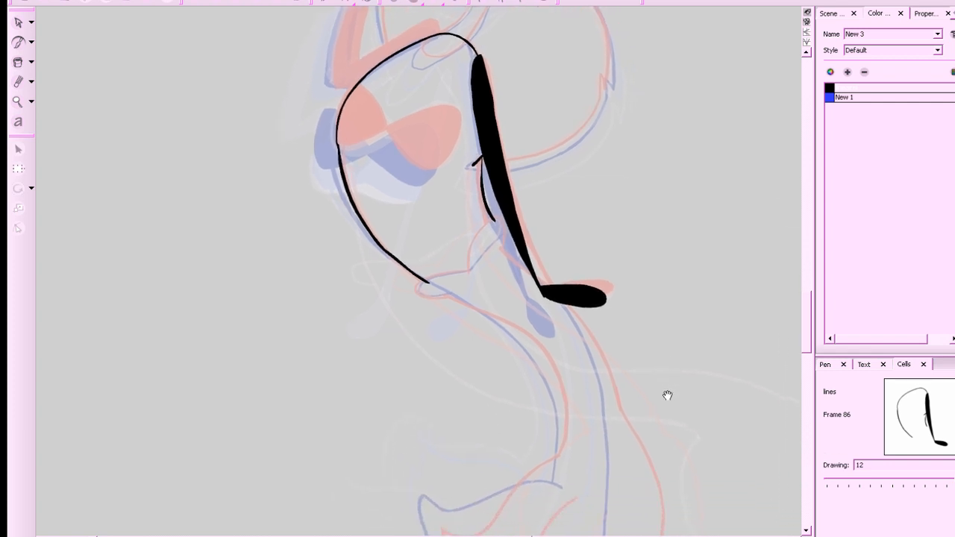
{"action": "key", "text": "x"}
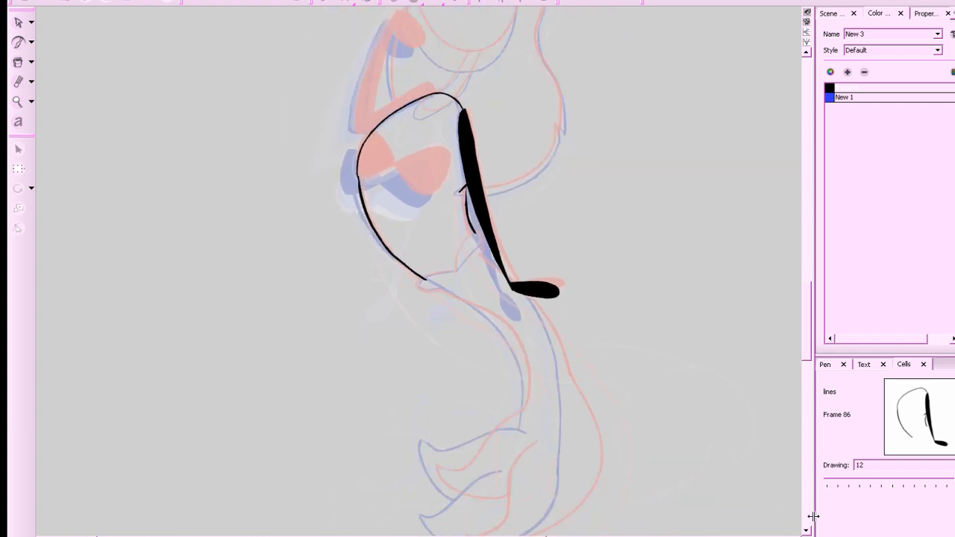
{"action": "left_click_drag", "start_coordinate": [807, 324], "coordinate": [807, 335]}
{"action": "left_click_drag", "start_coordinate": [684, 402], "coordinate": [680, 399]}
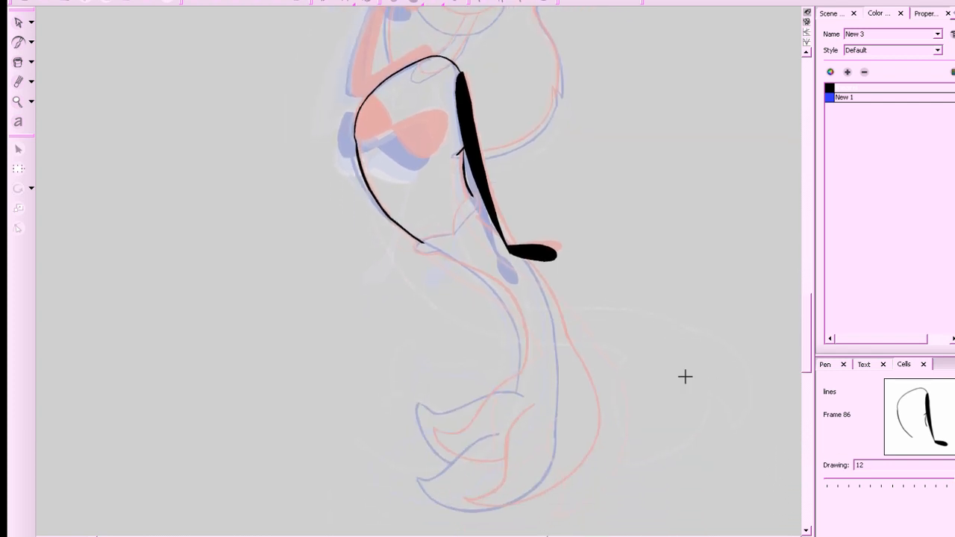
{"action": "left_click", "coordinate": [834, 89]}
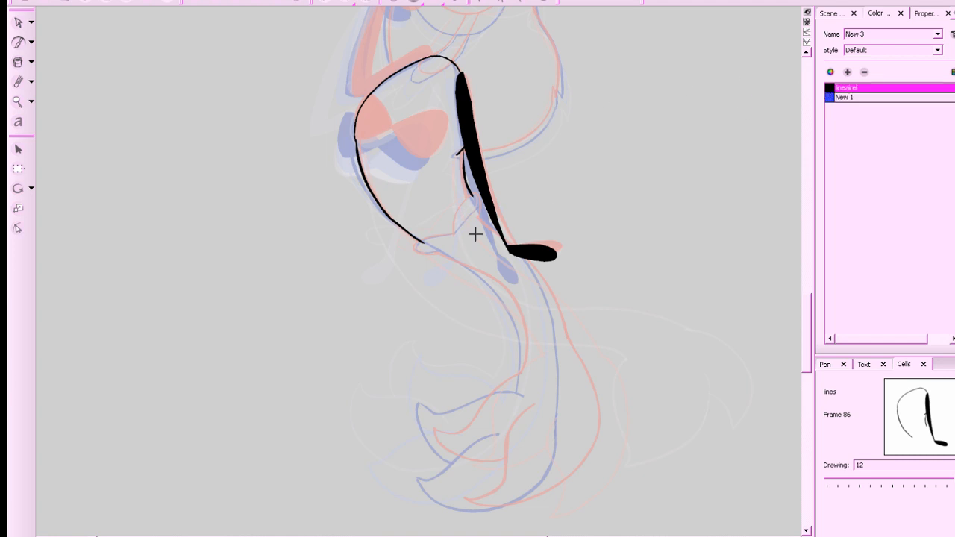
{"action": "left_click", "coordinate": [830, 99]}
{"action": "left_click", "coordinate": [453, 235]}
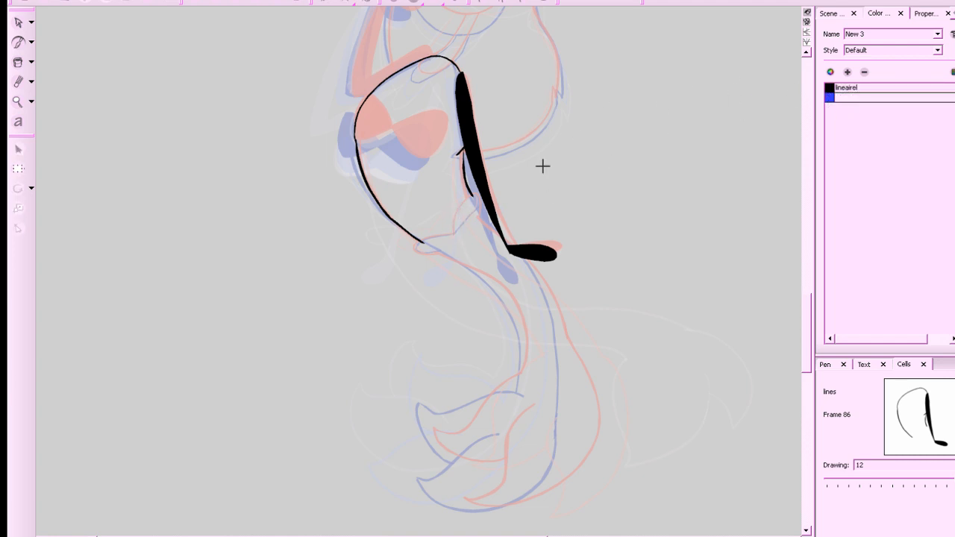
{"action": "left_click", "coordinate": [839, 98]}
{"action": "left_click_drag", "start_coordinate": [441, 215], "coordinate": [462, 239]}
{"action": "left_click_drag", "start_coordinate": [482, 208], "coordinate": [429, 244]}
{"action": "key", "text": "ctrl+z"}
{"action": "mouse_move", "coordinate": [478, 212]}
{"action": "left_mouse_down"}
{"action": "mouse_move", "coordinate": [422, 250]}
{"action": "mouse_move", "coordinate": [438, 242]}
{"action": "left_mouse_up"}
{"action": "key", "text": "ctrl+z"}
{"action": "key", "text": "ctrl+z"}
{"action": "left_click_drag", "start_coordinate": [481, 208], "coordinate": [431, 248]}
{"action": "key", "text": "g"}
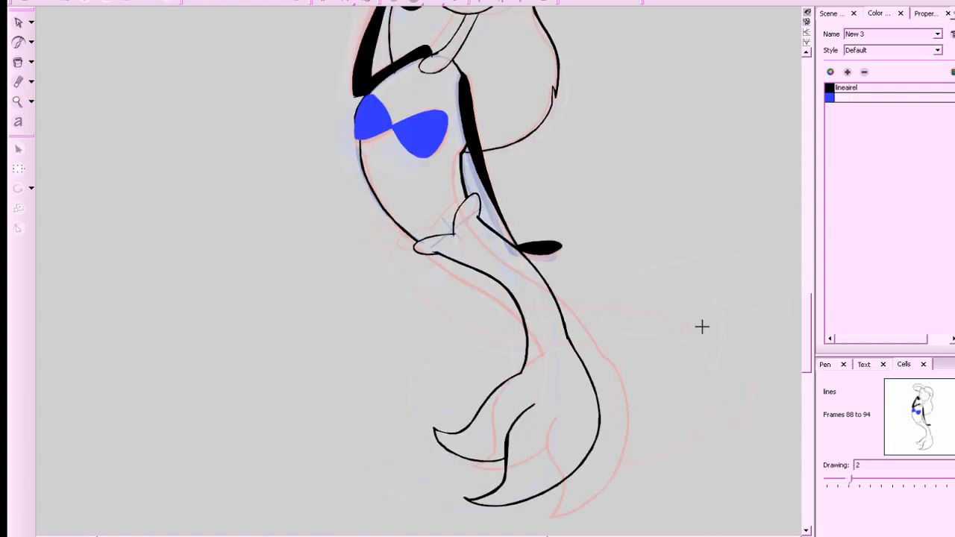
{"action": "key", "text": "f"}
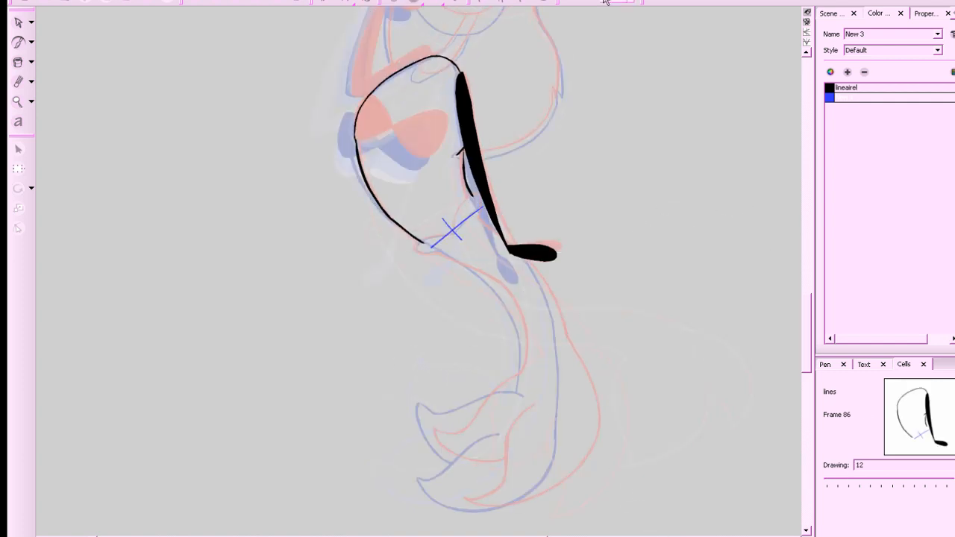
{"action": "left_click", "coordinate": [830, 89]}
{"action": "left_click_drag", "start_coordinate": [454, 232], "coordinate": [476, 199]}
{"action": "key", "text": "ctrl+z"}
{"action": "left_click", "coordinate": [830, 98]}
Outline the lower and upper tail fins in black on frame 86, placed between the onion-skinned tail positions.
{"action": "left_click", "coordinate": [830, 89]}
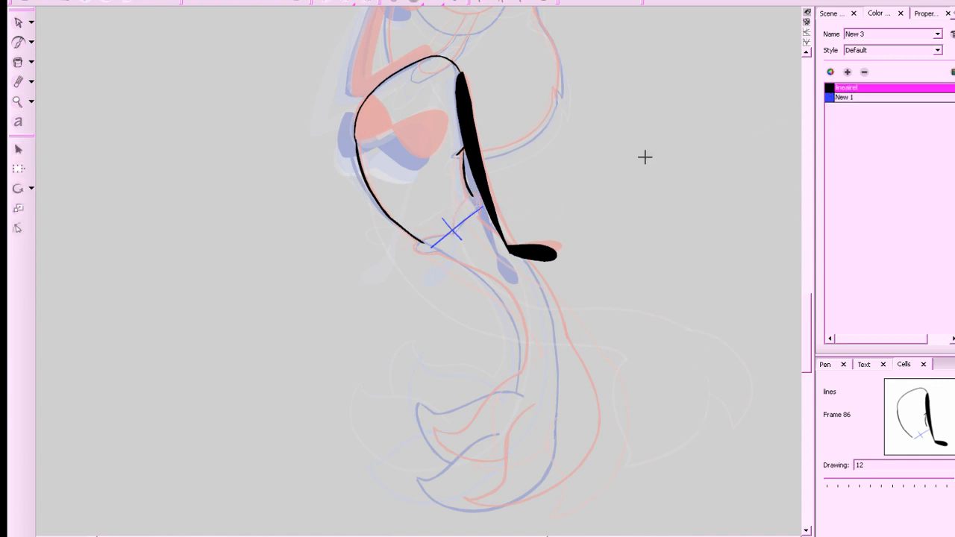
{"action": "left_click_drag", "start_coordinate": [567, 392], "coordinate": [576, 443]}
{"action": "key", "text": "ctrl+z"}
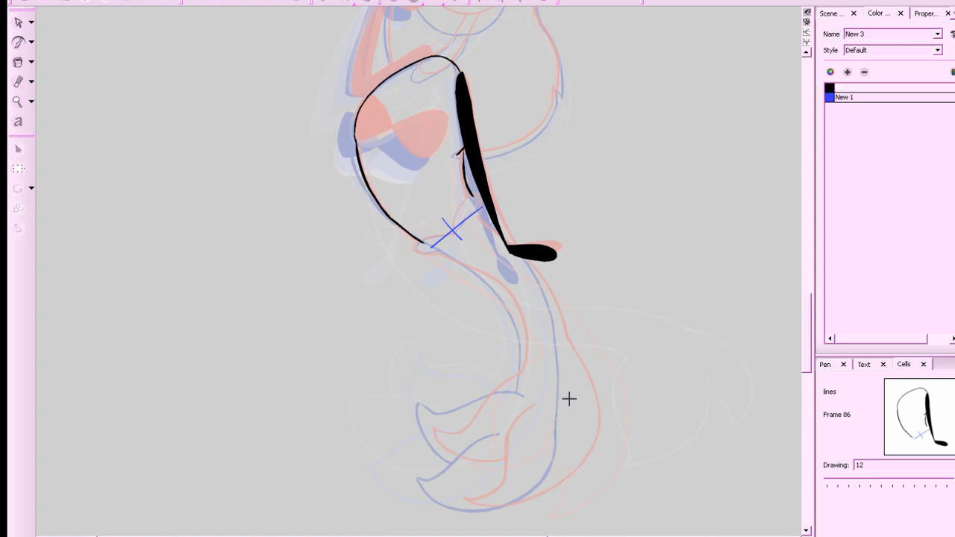
{"action": "key", "text": "ctrl+z"}
{"action": "mouse_move", "coordinate": [570, 398]}
{"action": "left_mouse_down"}
{"action": "mouse_move", "coordinate": [568, 448]}
{"action": "mouse_move", "coordinate": [569, 397]}
{"action": "left_mouse_up"}
{"action": "key", "text": "ctrl+z"}
{"action": "key", "text": "g"}
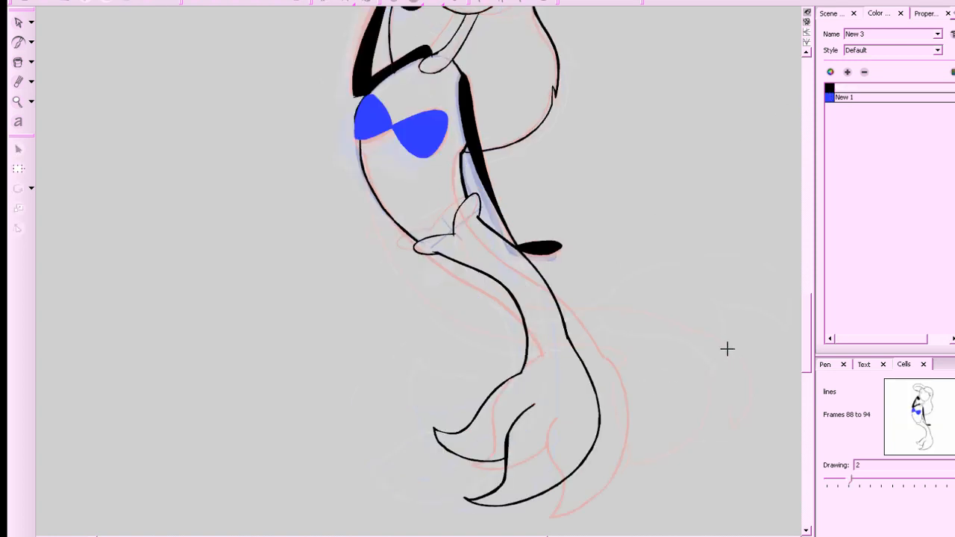
{"action": "key", "text": "f"}
{"action": "mouse_move", "coordinate": [562, 425]}
{"action": "left_mouse_down"}
{"action": "mouse_move", "coordinate": [569, 457]}
{"action": "mouse_move", "coordinate": [559, 482]}
{"action": "mouse_move", "coordinate": [460, 504]}
{"action": "mouse_move", "coordinate": [452, 495]}
{"action": "mouse_move", "coordinate": [511, 436]}
{"action": "left_mouse_up"}
{"action": "key", "text": "ctrl+z"}
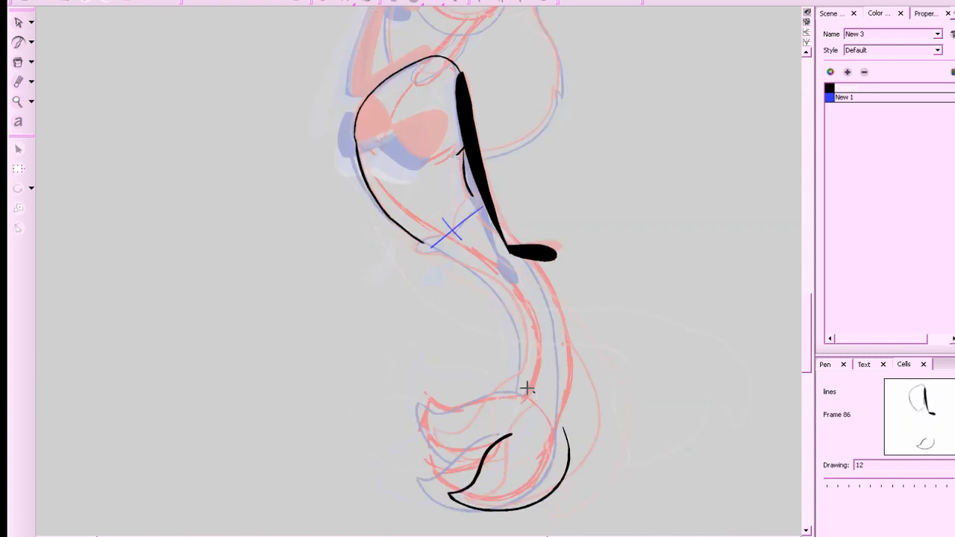
{"action": "mouse_move", "coordinate": [531, 393]}
{"action": "left_mouse_down"}
{"action": "mouse_move", "coordinate": [482, 420]}
{"action": "mouse_move", "coordinate": [429, 403]}
{"action": "left_mouse_up"}
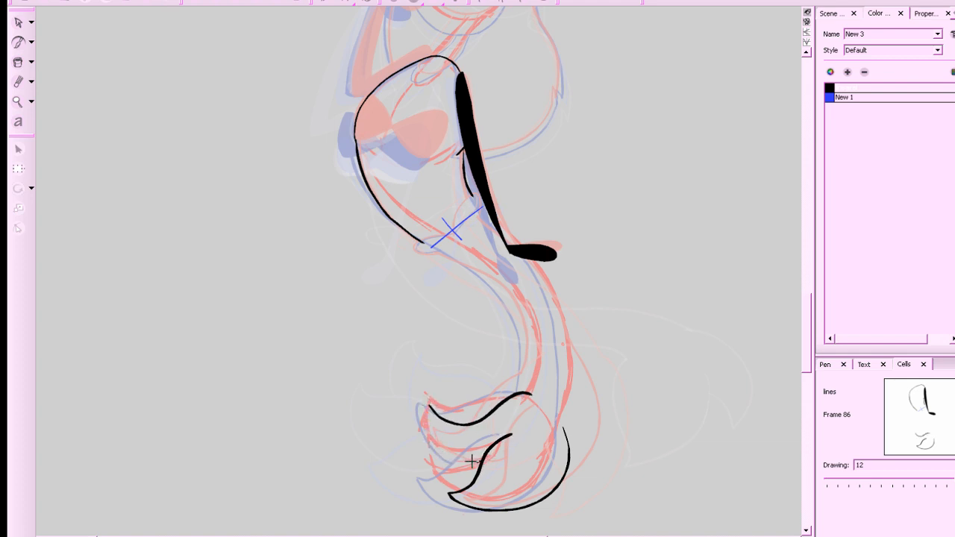
{"action": "mouse_move", "coordinate": [472, 461]}
{"action": "left_mouse_down"}
{"action": "mouse_move", "coordinate": [434, 443]}
{"action": "mouse_move", "coordinate": [429, 399]}
{"action": "left_mouse_up"}
Adjust the lower fin's outline and redraw its outer curve rising towards the tail.
{"action": "left_click", "coordinate": [18, 22]}
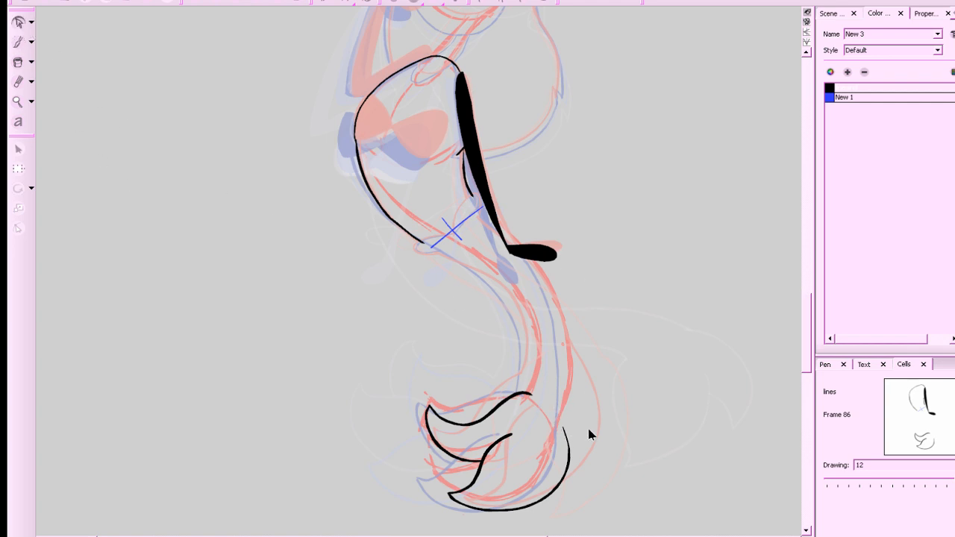
{"action": "left_click", "coordinate": [571, 440]}
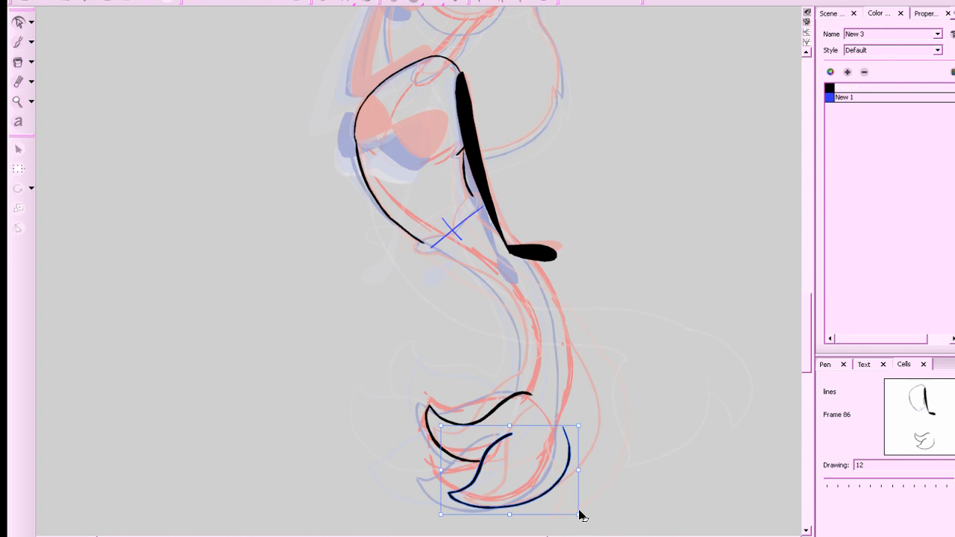
{"action": "left_click", "coordinate": [615, 421]}
{"action": "key", "text": "alt+b"}
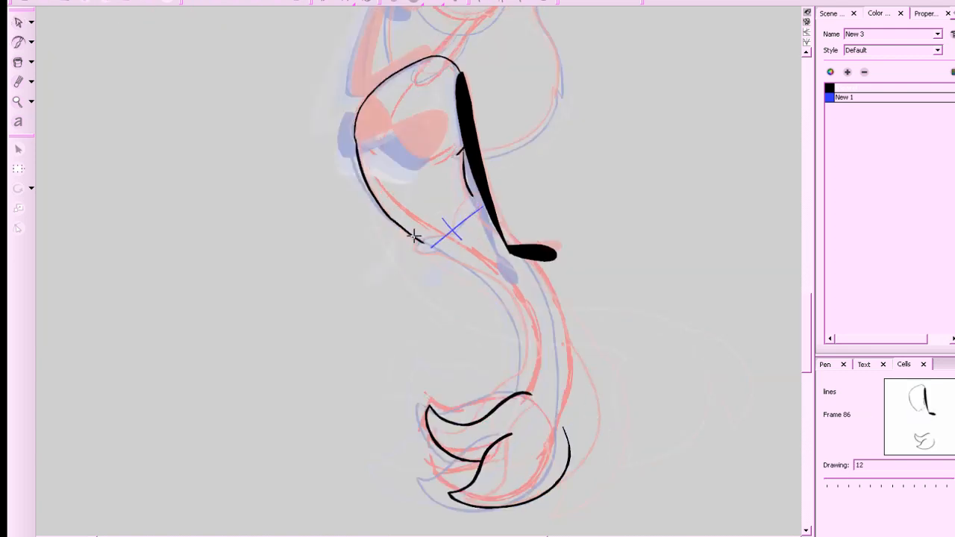
{"action": "mouse_move", "coordinate": [562, 358]}
{"action": "left_mouse_down"}
{"action": "mouse_move", "coordinate": [644, 418]}
{"action": "mouse_move", "coordinate": [555, 335]}
{"action": "left_mouse_up"}
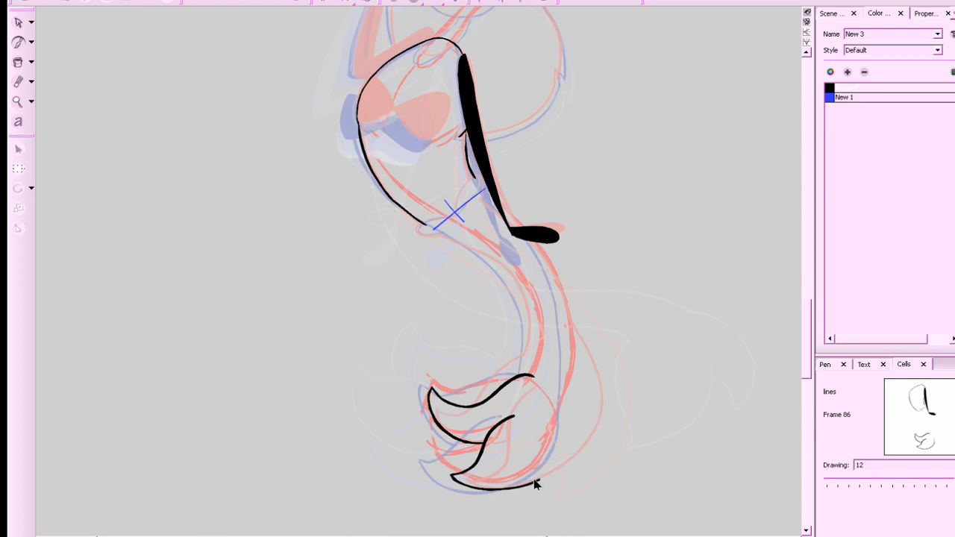
{"action": "left_click_drag", "start_coordinate": [559, 462], "coordinate": [565, 398]}
{"action": "left_click_drag", "start_coordinate": [806, 329], "coordinate": [806, 325]}
Examine the torso and tail fins on frame 86 against the drawings before and after it.
{"action": "key", "text": "comma"}
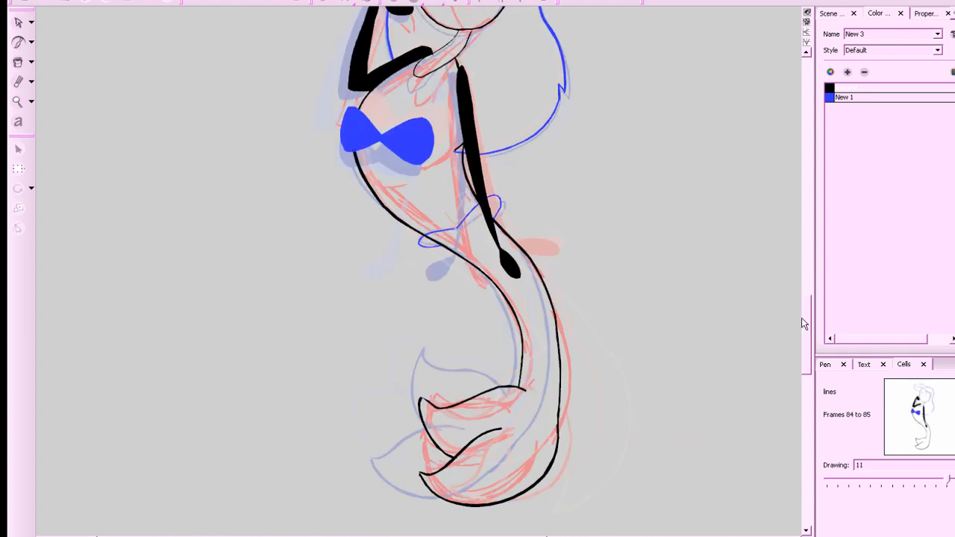
{"action": "key", "text": "period"}
{"action": "key", "text": "period"}
{"action": "key", "text": "comma"}
{"action": "key", "text": "period"}
{"action": "key", "text": "comma"}
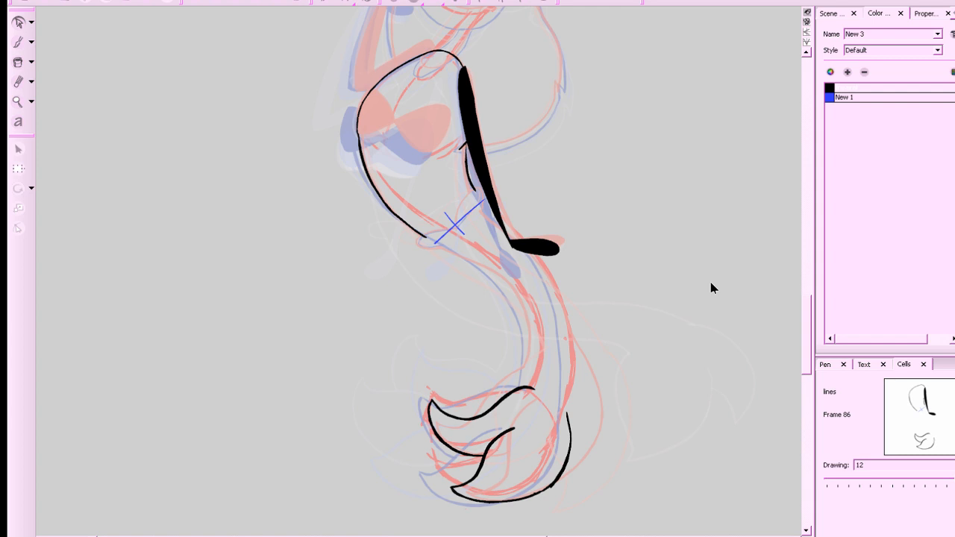
{"action": "scroll", "coordinate": [806, 340], "scroll_direction": "up", "scroll_amount": 1}
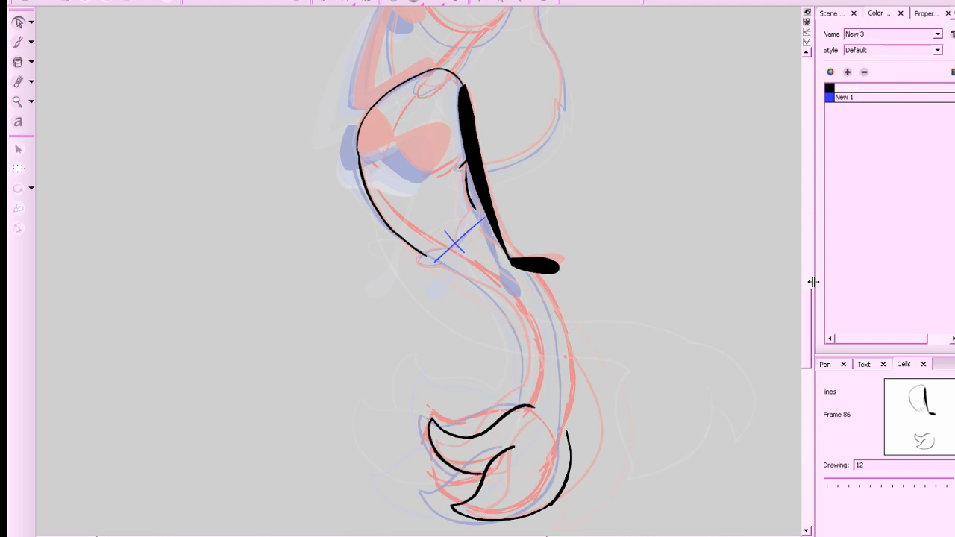
Save the project with the partly drawn frame 86.
{"action": "left_click", "coordinate": [828, 98]}
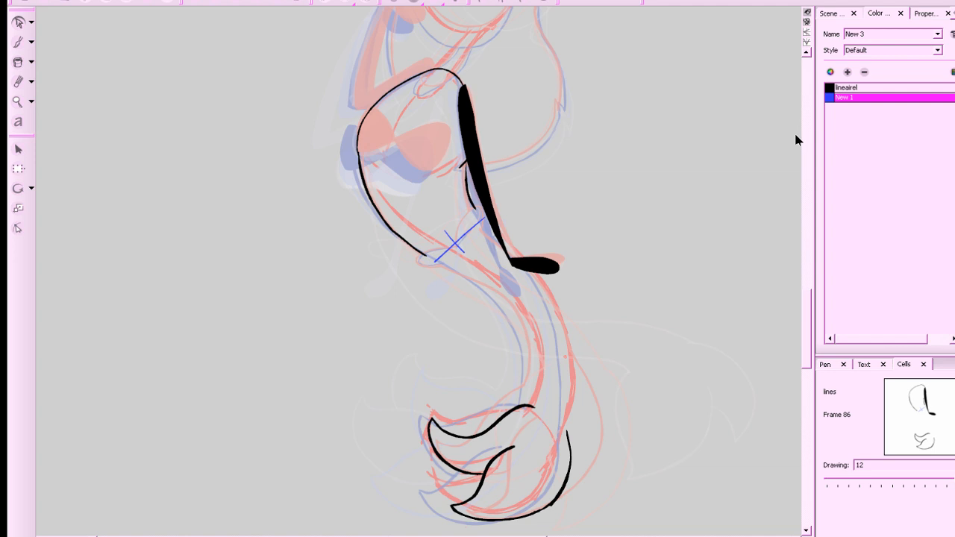
{"action": "left_click_drag", "start_coordinate": [809, 296], "coordinate": [810, 291]}
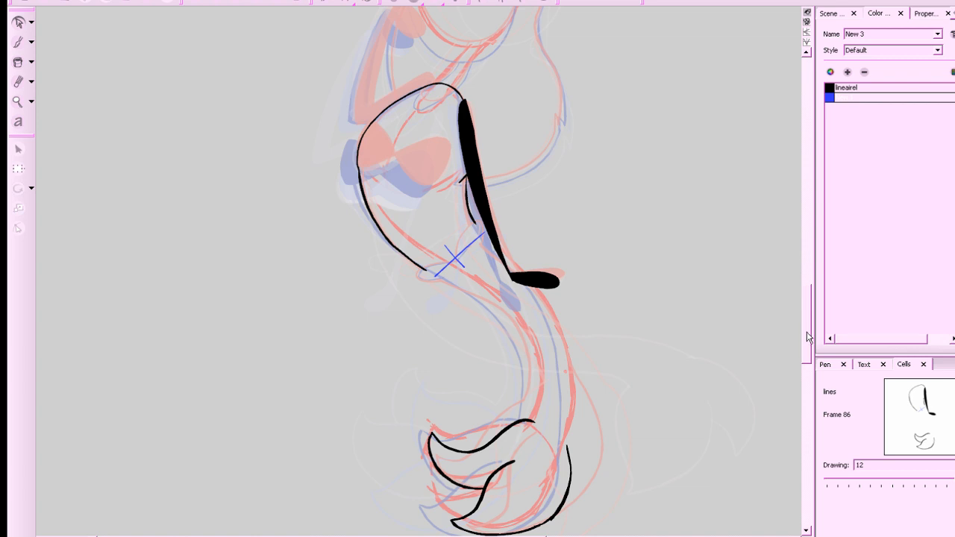
{"action": "scroll", "coordinate": [784, 353], "scroll_direction": "down", "scroll_amount": 1}
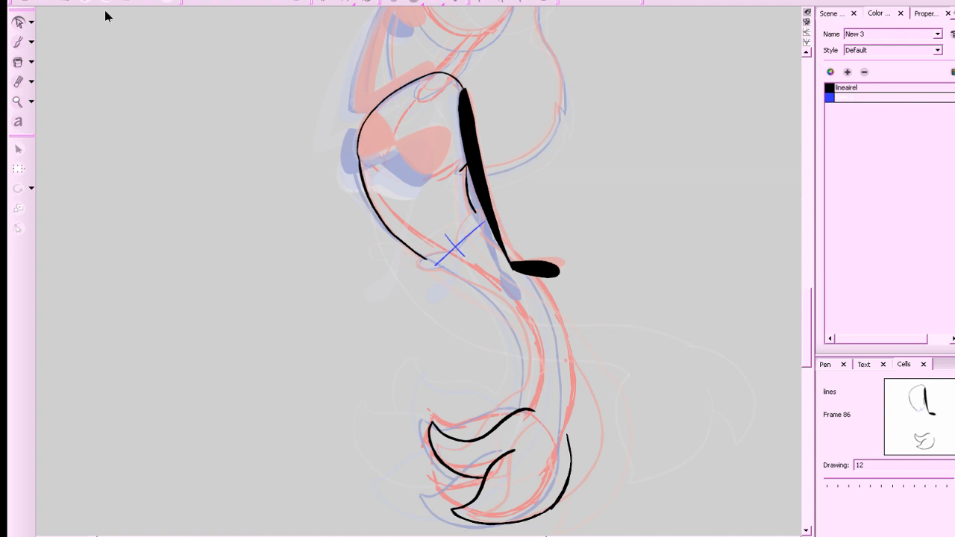
{"action": "left_click", "coordinate": [66, 3]}
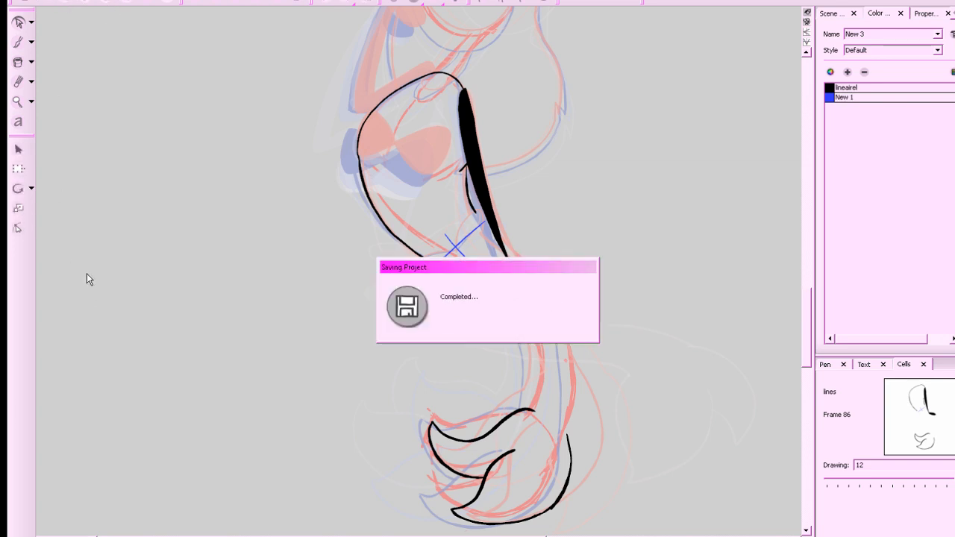
{"action": "scroll", "coordinate": [442, 291], "scroll_direction": "up", "scroll_amount": 1}
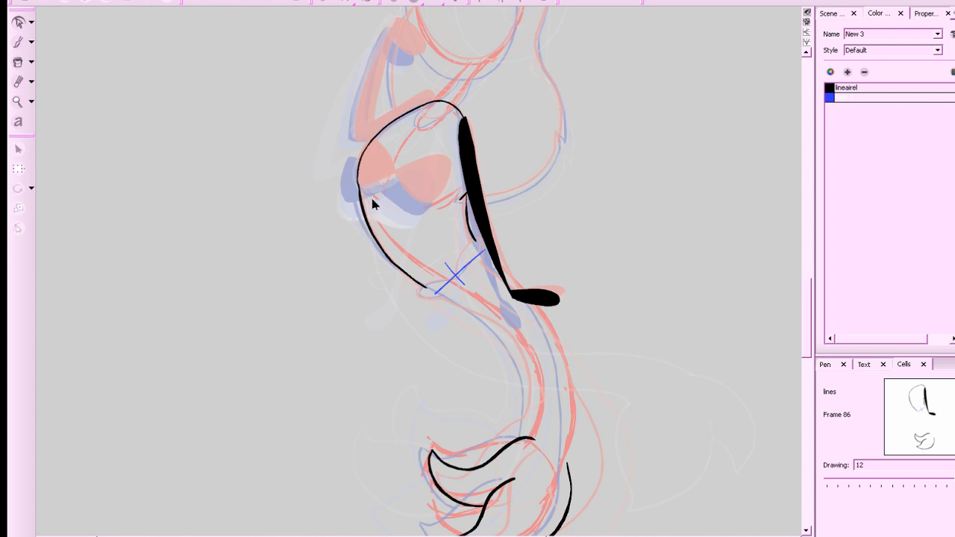
{"action": "left_click_drag", "start_coordinate": [804, 290], "coordinate": [805, 305]}
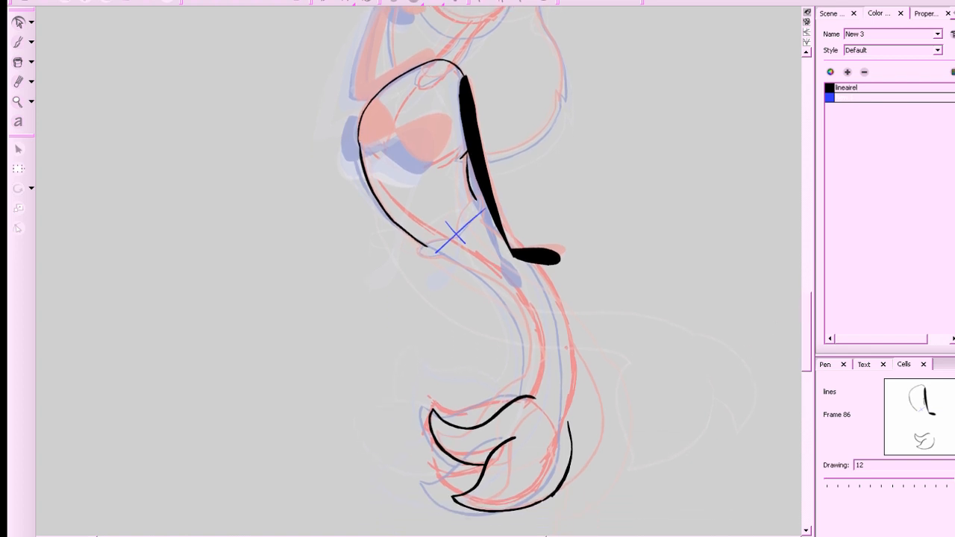
Draw the tail's outer line in black on frame 86, from the waist behind the hand down to the lower fin.
{"action": "left_click", "coordinate": [832, 89]}
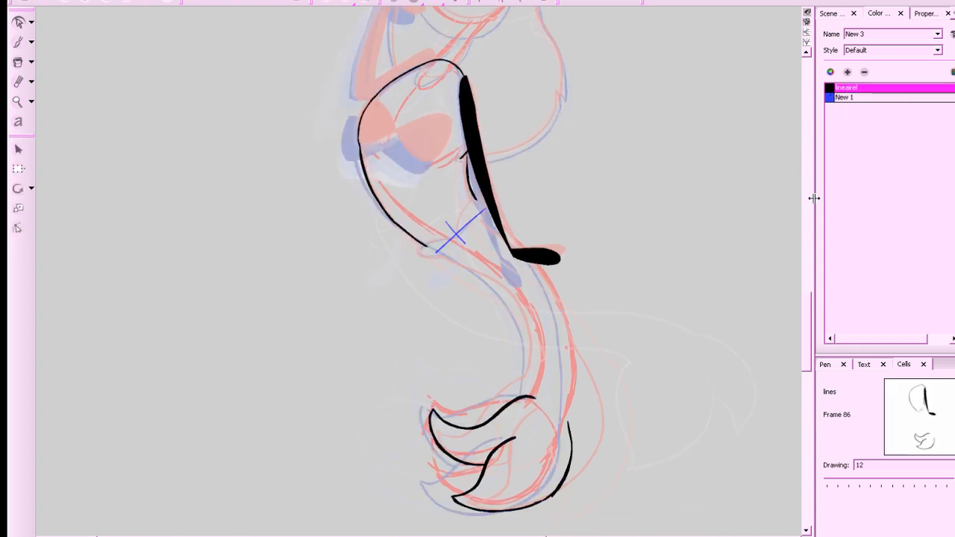
{"action": "left_click_drag", "start_coordinate": [807, 319], "coordinate": [807, 314]}
{"action": "left_click", "coordinate": [834, 100]}
{"action": "key", "text": "alt+b"}
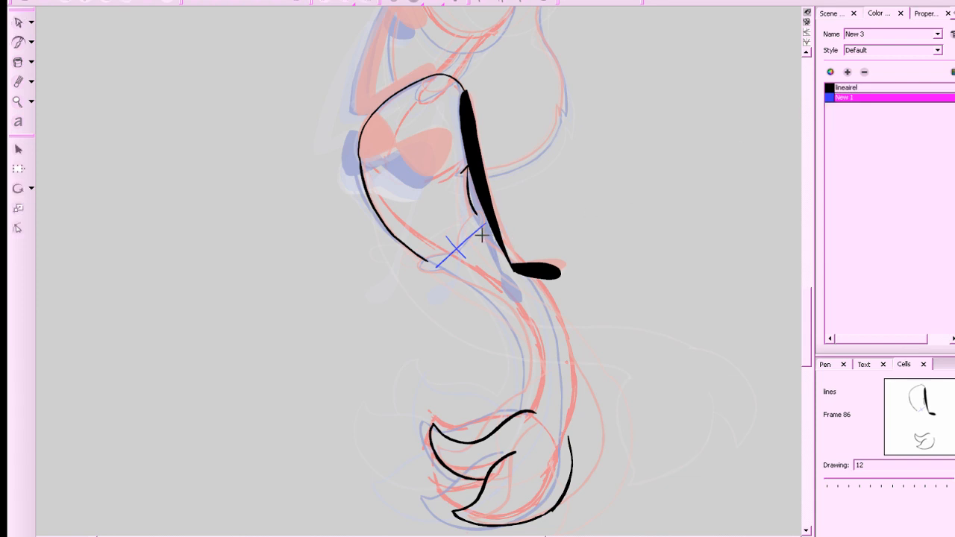
{"action": "left_click", "coordinate": [830, 89]}
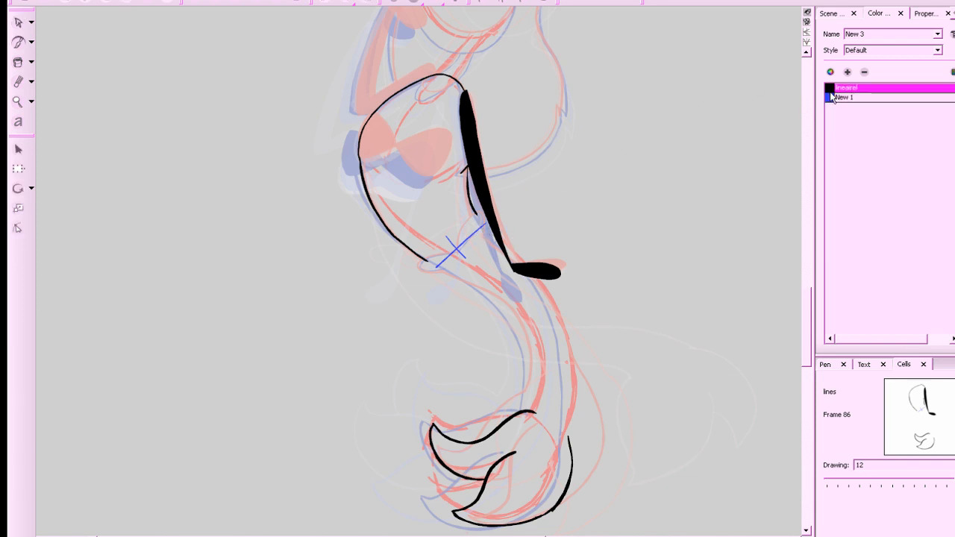
{"action": "left_click", "coordinate": [830, 97]}
{"action": "left_click", "coordinate": [831, 89]}
{"action": "left_click", "coordinate": [831, 95]}
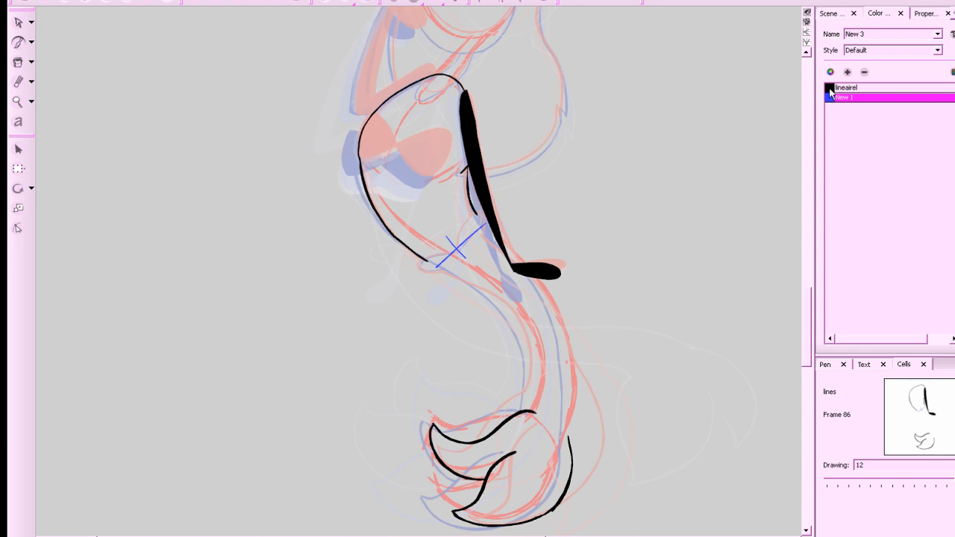
{"action": "left_click", "coordinate": [830, 89]}
{"action": "left_click", "coordinate": [829, 97]}
{"action": "left_click", "coordinate": [830, 89]}
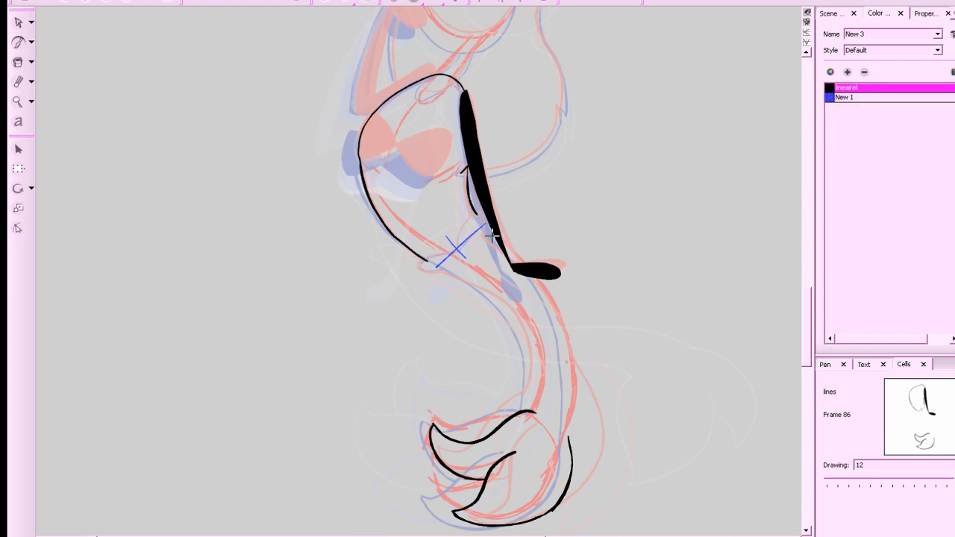
{"action": "left_click_drag", "start_coordinate": [491, 235], "coordinate": [514, 255]}
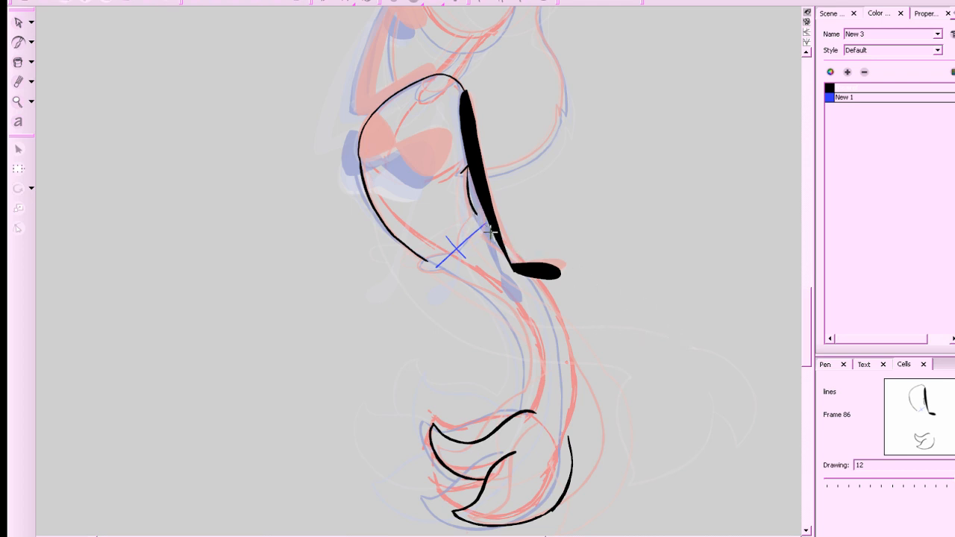
{"action": "mouse_move", "coordinate": [488, 231]}
{"action": "left_mouse_down"}
{"action": "mouse_move", "coordinate": [563, 314]}
{"action": "mouse_move", "coordinate": [578, 405]}
{"action": "mouse_move", "coordinate": [568, 437]}
{"action": "mouse_move", "coordinate": [573, 386]}
{"action": "mouse_move", "coordinate": [560, 312]}
{"action": "mouse_move", "coordinate": [521, 250]}
{"action": "mouse_move", "coordinate": [475, 211]}
{"action": "left_mouse_up"}
{"action": "key", "text": "ctrl+z"}
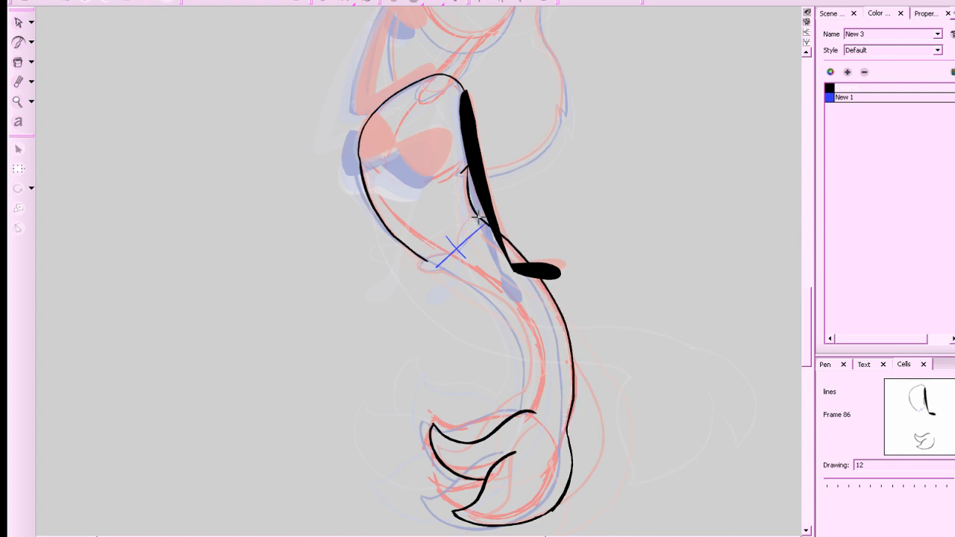
Try to draw the tail's inner line in black from the front of the waist to the upper fin, comparing it with neighbouring drawings.
{"action": "left_click_drag", "start_coordinate": [423, 257], "coordinate": [481, 290]}
{"action": "key", "text": "ctrl+z"}
{"action": "key", "text": "ctrl+z"}
{"action": "mouse_move", "coordinate": [421, 258]}
{"action": "left_mouse_down"}
{"action": "mouse_move", "coordinate": [511, 309]}
{"action": "mouse_move", "coordinate": [540, 368]}
{"action": "mouse_move", "coordinate": [534, 413]}
{"action": "mouse_move", "coordinate": [536, 339]}
{"action": "left_mouse_up"}
{"action": "key", "text": "ctrl+z"}
{"action": "key", "text": "ctrl+z"}
{"action": "mouse_move", "coordinate": [421, 256]}
{"action": "left_mouse_down"}
{"action": "mouse_move", "coordinate": [478, 284]}
{"action": "mouse_move", "coordinate": [530, 327]}
{"action": "mouse_move", "coordinate": [544, 394]}
{"action": "mouse_move", "coordinate": [534, 405]}
{"action": "left_mouse_up"}
{"action": "left_click_drag", "start_coordinate": [696, 398], "coordinate": [725, 409]}
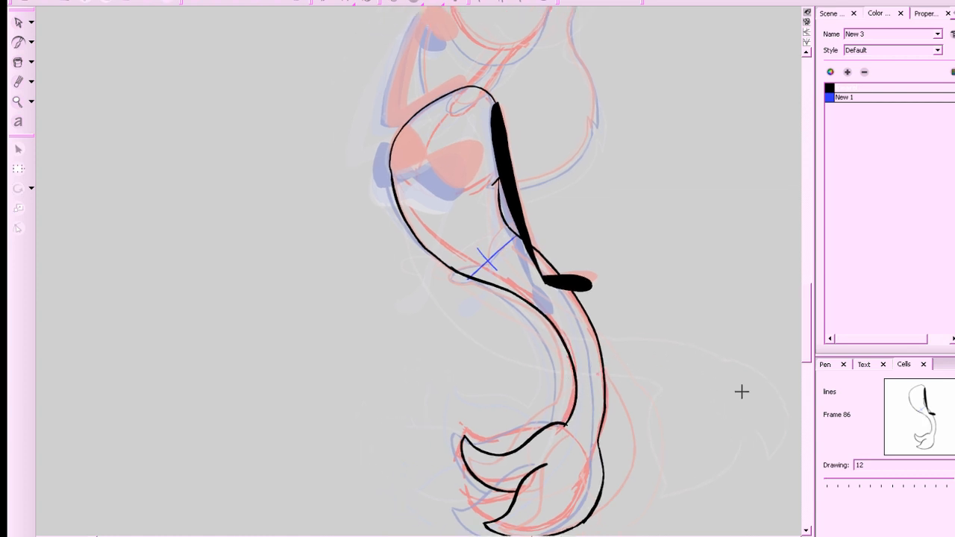
{"action": "key", "text": "f"}
{"action": "key", "text": "g"}
{"action": "key", "text": "g"}
{"action": "key", "text": "f"}
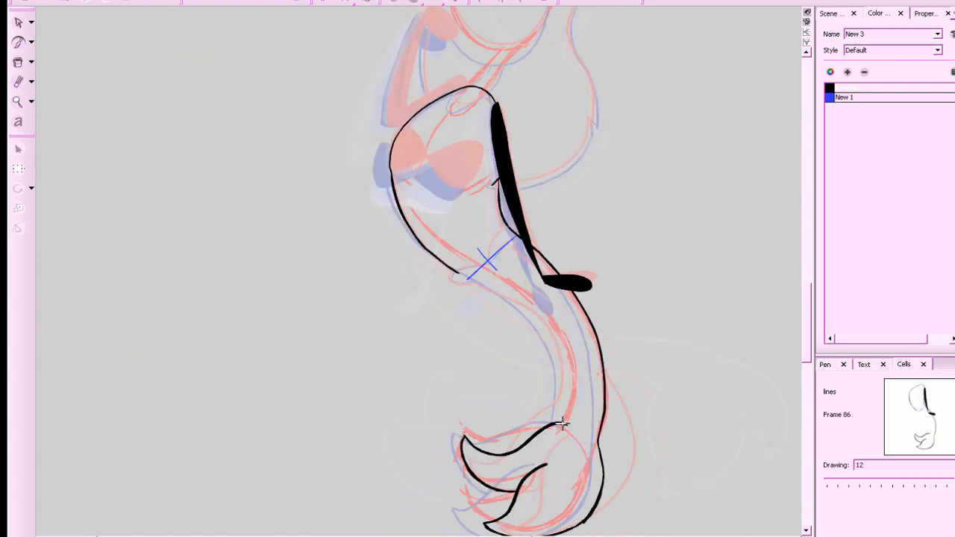
Draw the tail's inner line in black from the upper fin up to the waist and check it against the neighbouring drawings.
{"action": "mouse_move", "coordinate": [564, 423]}
{"action": "left_mouse_down"}
{"action": "mouse_move", "coordinate": [562, 343]}
{"action": "mouse_move", "coordinate": [545, 317]}
{"action": "mouse_move", "coordinate": [501, 284]}
{"action": "mouse_move", "coordinate": [451, 266]}
{"action": "left_mouse_up"}
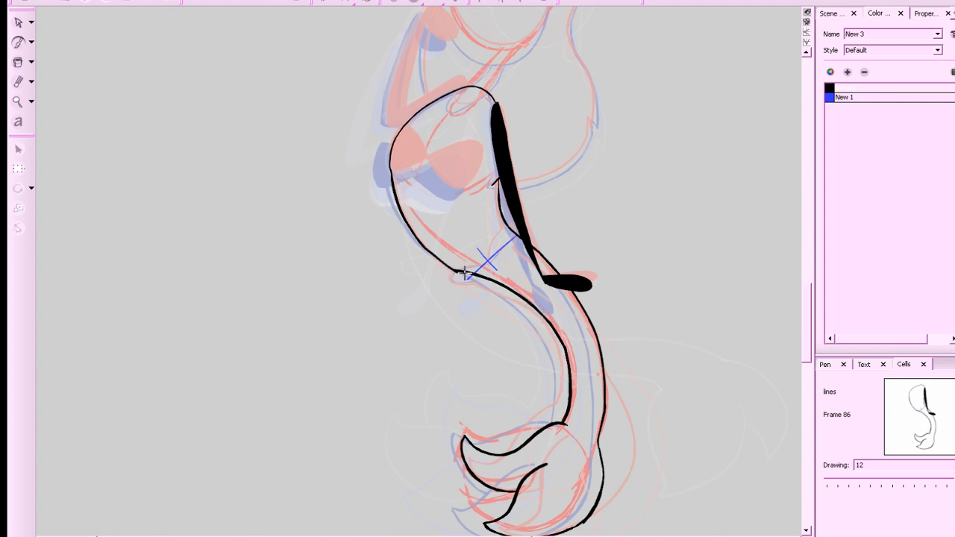
{"action": "key", "text": "f"}
{"action": "key", "text": "g"}
{"action": "key", "text": "g"}
{"action": "key", "text": "f"}
{"action": "left_click_drag", "start_coordinate": [692, 317], "coordinate": [680, 331]}
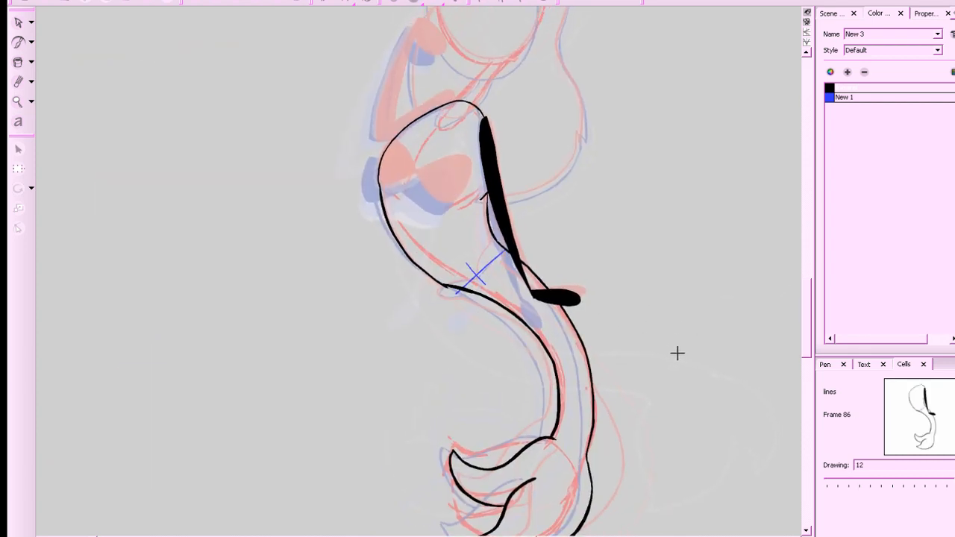
Draw the waist frill in blue, with one lobe curving at each side of the waist and meeting in a point.
{"action": "left_click", "coordinate": [840, 98]}
{"action": "key", "text": "f"}
{"action": "key", "text": "g"}
{"action": "left_click", "coordinate": [507, 253]}
{"action": "mouse_move", "coordinate": [509, 250]}
{"action": "left_mouse_down"}
{"action": "mouse_move", "coordinate": [475, 273]}
{"action": "mouse_move", "coordinate": [496, 244]}
{"action": "mouse_move", "coordinate": [481, 282]}
{"action": "mouse_move", "coordinate": [439, 289]}
{"action": "mouse_move", "coordinate": [450, 298]}
{"action": "mouse_move", "coordinate": [482, 292]}
{"action": "mouse_move", "coordinate": [440, 293]}
{"action": "mouse_move", "coordinate": [481, 277]}
{"action": "mouse_move", "coordinate": [496, 253]}
{"action": "mouse_move", "coordinate": [481, 279]}
{"action": "mouse_move", "coordinate": [440, 290]}
{"action": "mouse_move", "coordinate": [488, 295]}
{"action": "mouse_move", "coordinate": [448, 298]}
{"action": "mouse_move", "coordinate": [442, 287]}
{"action": "mouse_move", "coordinate": [481, 278]}
{"action": "left_mouse_up"}
{"action": "key", "text": "ctrl+z"}
{"action": "key", "text": "ctrl+z"}
{"action": "key", "text": "ctrl+z"}
{"action": "key", "text": "ctrl+z"}
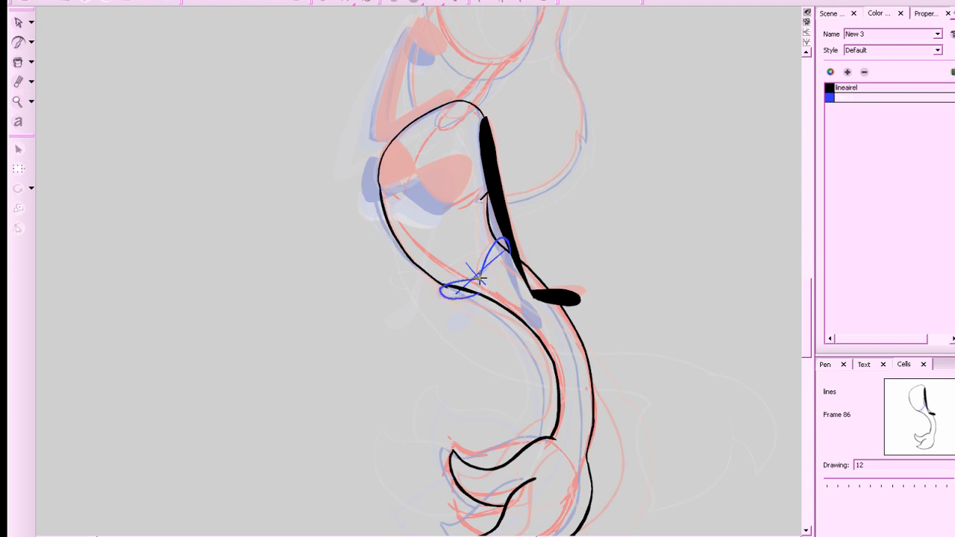
Delete the blue cross guide lines at the waist, keeping the frill, and save the project.
{"action": "left_click", "coordinate": [16, 26]}
{"action": "left_click_drag", "start_coordinate": [617, 226], "coordinate": [595, 271]}
{"action": "key", "text": "2"}
{"action": "left_click", "coordinate": [461, 329]}
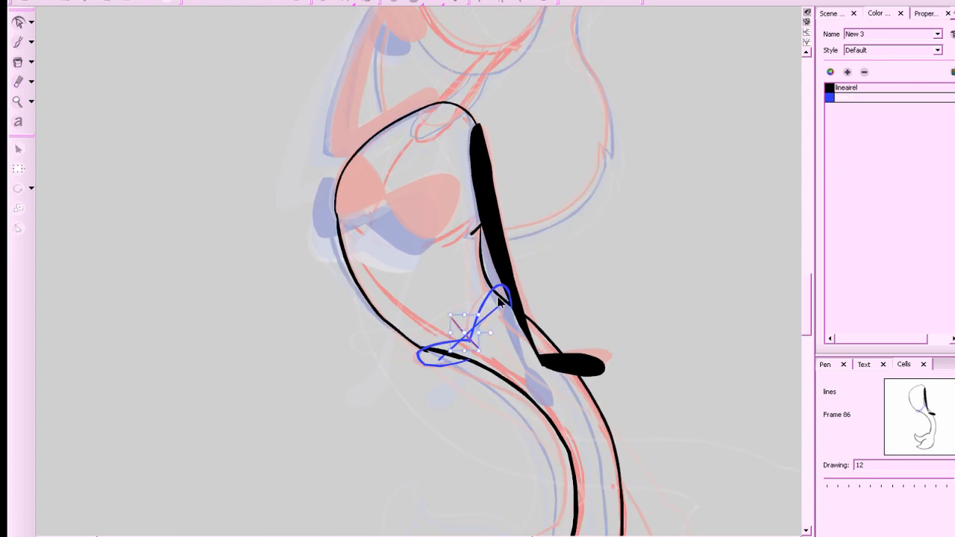
{"action": "key", "text": "Delete"}
{"action": "left_click_drag", "start_coordinate": [406, 277], "coordinate": [482, 312]}
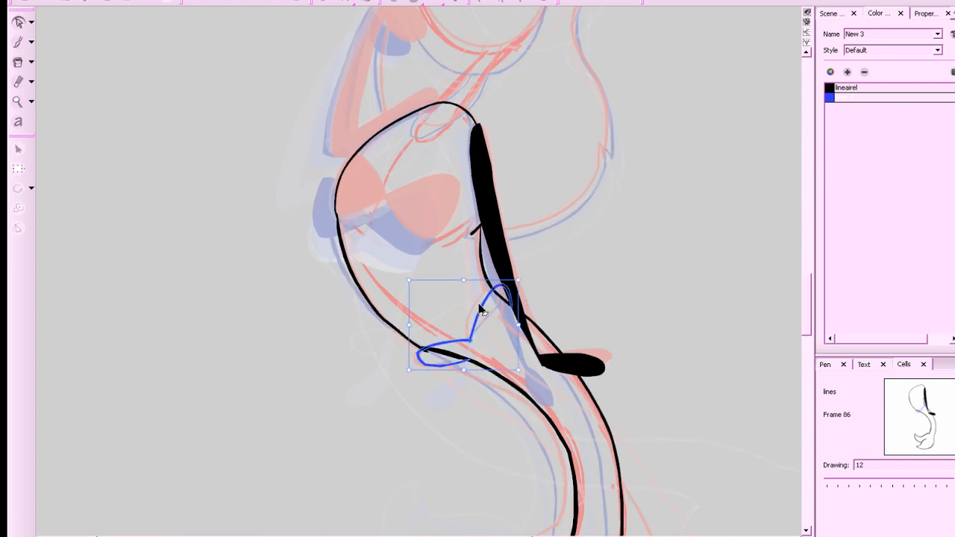
{"action": "scroll", "coordinate": [706, 512], "scroll_direction": "up", "scroll_amount": 5}
{"action": "key", "text": "ctrl+s"}
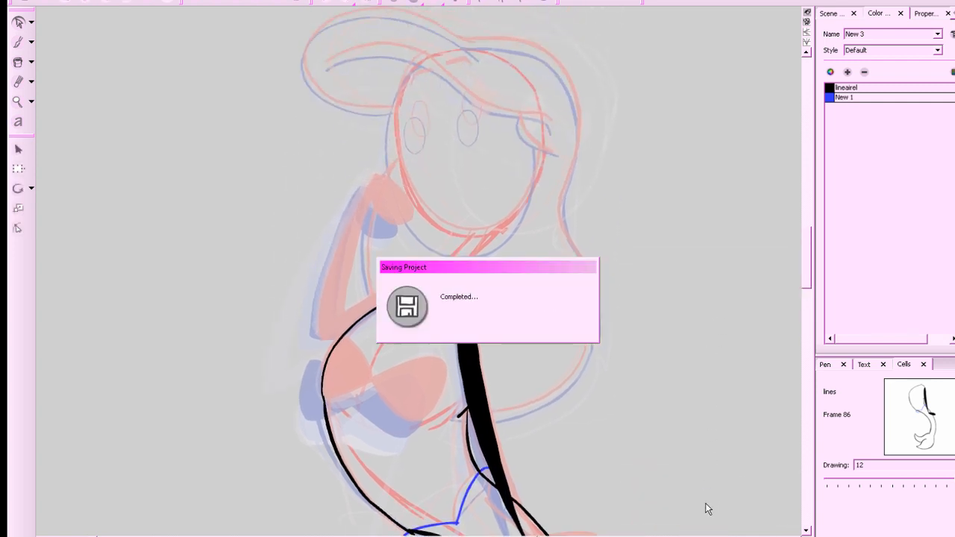
Ready the Brush tool with the black lineairel colour and compare the head and hair in the drawings around frame 86.
{"action": "left_click", "coordinate": [847, 88]}
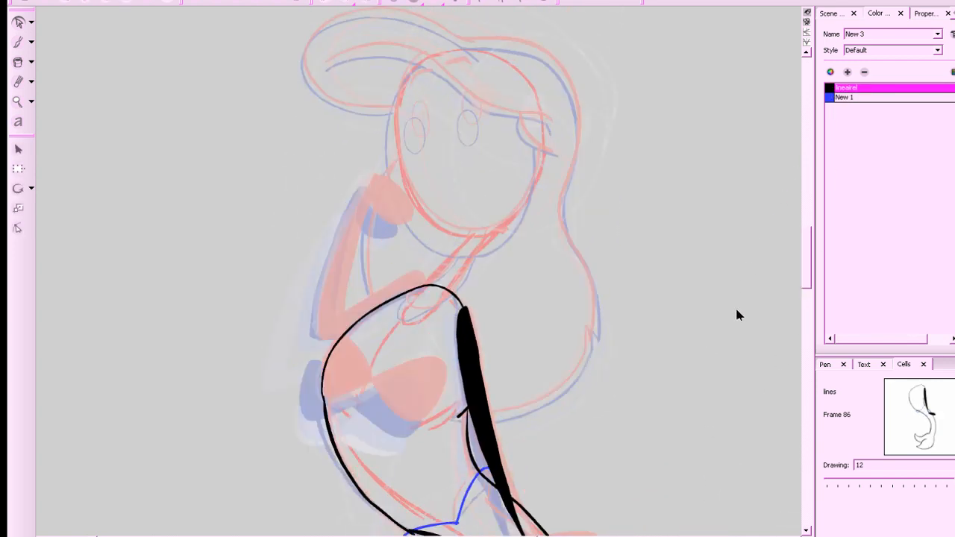
{"action": "left_click_drag", "start_coordinate": [737, 310], "coordinate": [764, 351]}
{"action": "key", "text": "period"}
{"action": "key", "text": "comma"}
{"action": "key", "text": "period"}
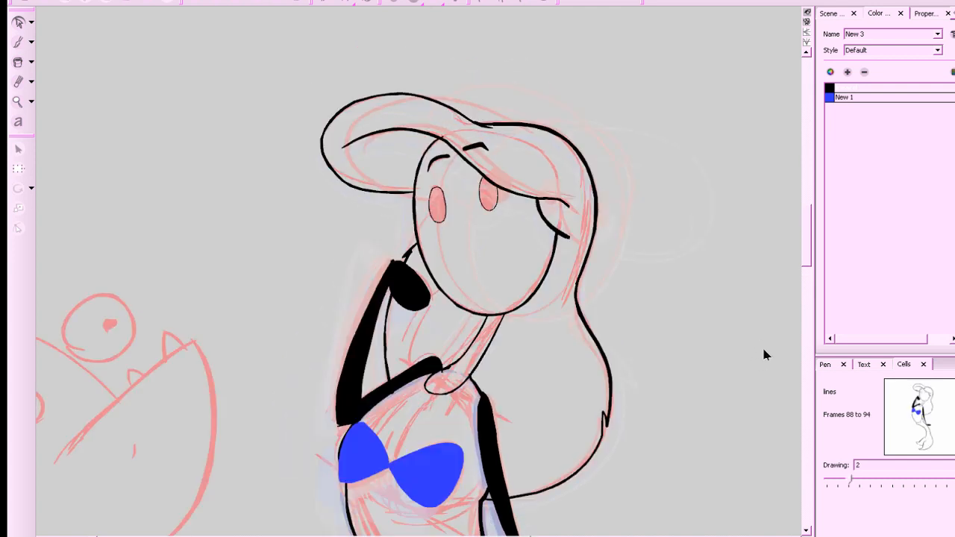
{"action": "key", "text": "comma"}
{"action": "left_click", "coordinate": [832, 88]}
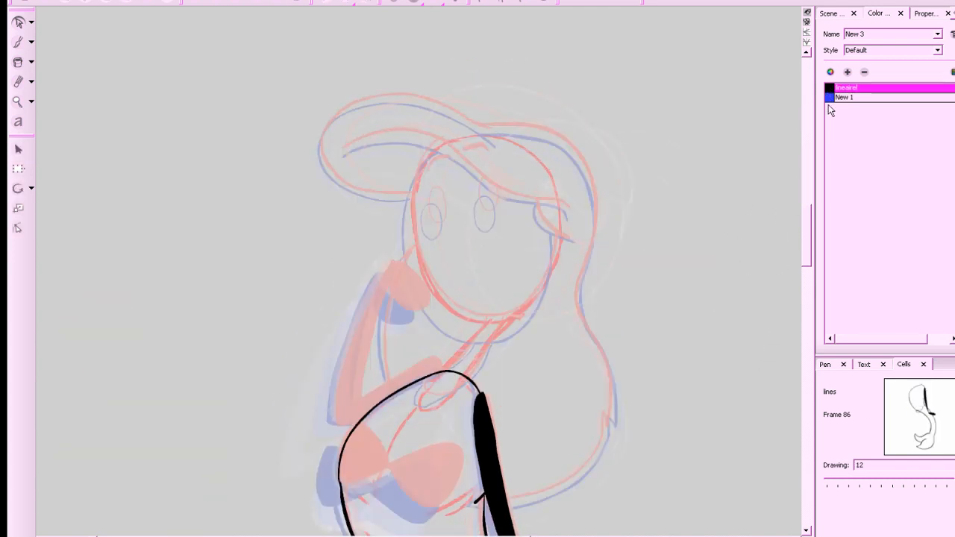
{"action": "key", "text": "alt+b"}
{"action": "key", "text": "period"}
{"action": "key", "text": "comma"}
{"action": "key", "text": "comma"}
{"action": "key", "text": "period"}
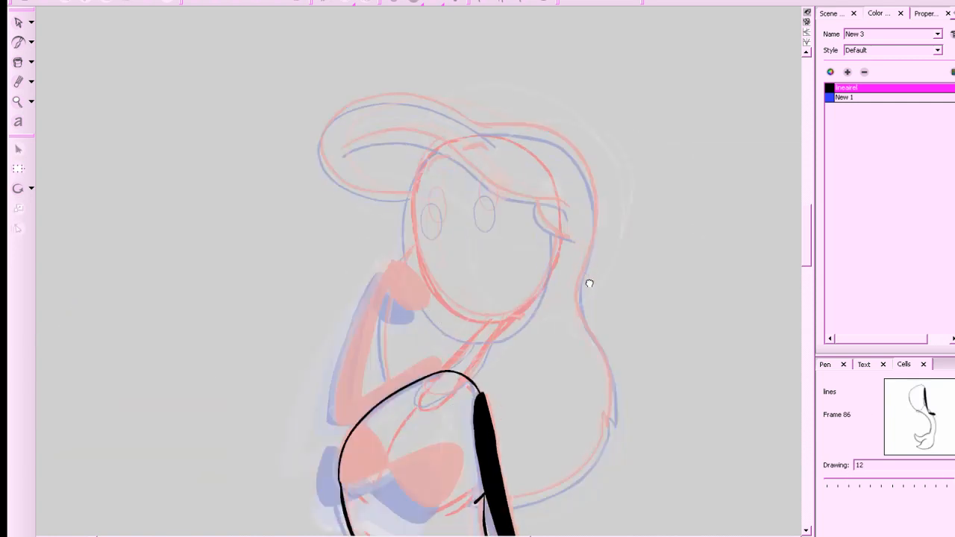
Draw the face outline in black from the ear side around the chin to the forehead, checking it against the neighbouring drawings.
{"action": "left_click_drag", "start_coordinate": [590, 284], "coordinate": [508, 408]}
{"action": "left_click_drag", "start_coordinate": [600, 331], "coordinate": [658, 271]}
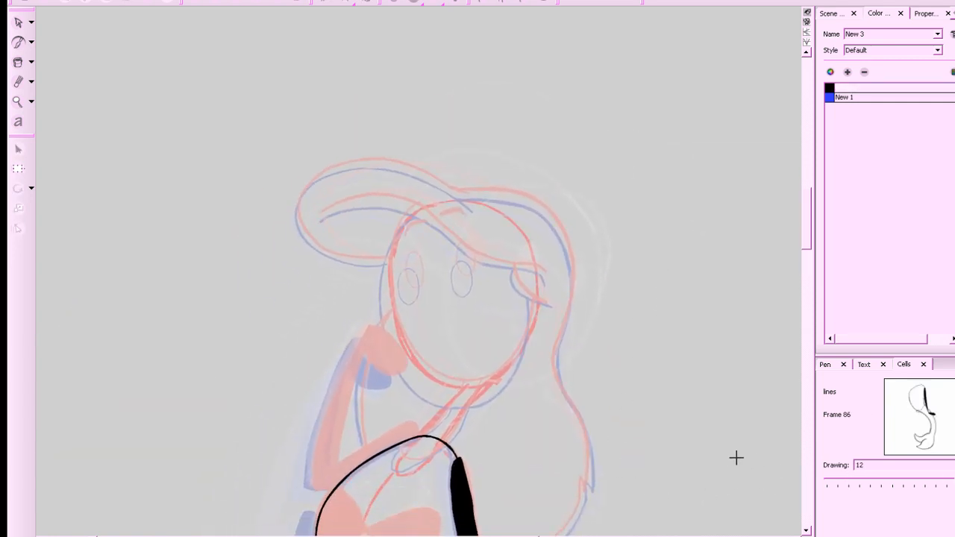
{"action": "left_click_drag", "start_coordinate": [807, 238], "coordinate": [808, 241]}
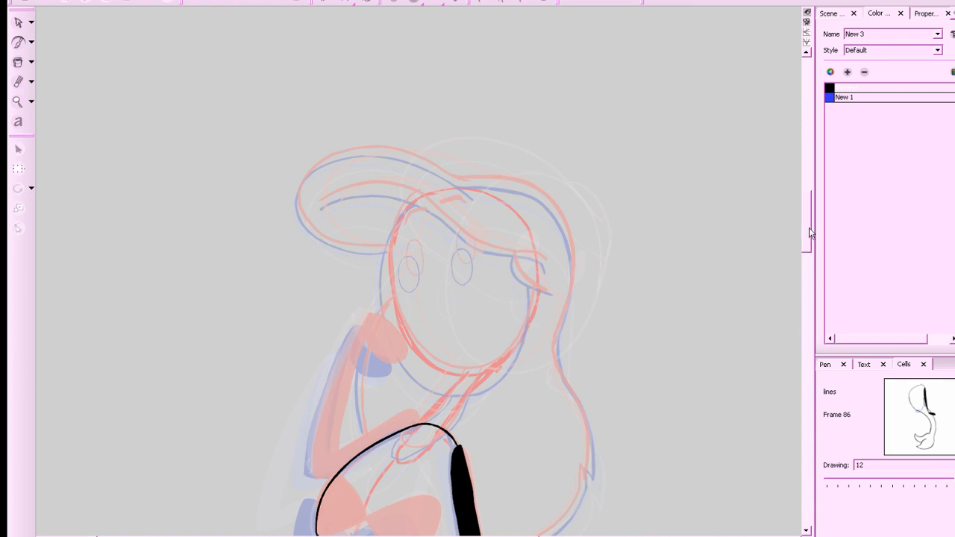
{"action": "left_click_drag", "start_coordinate": [812, 234], "coordinate": [805, 239]}
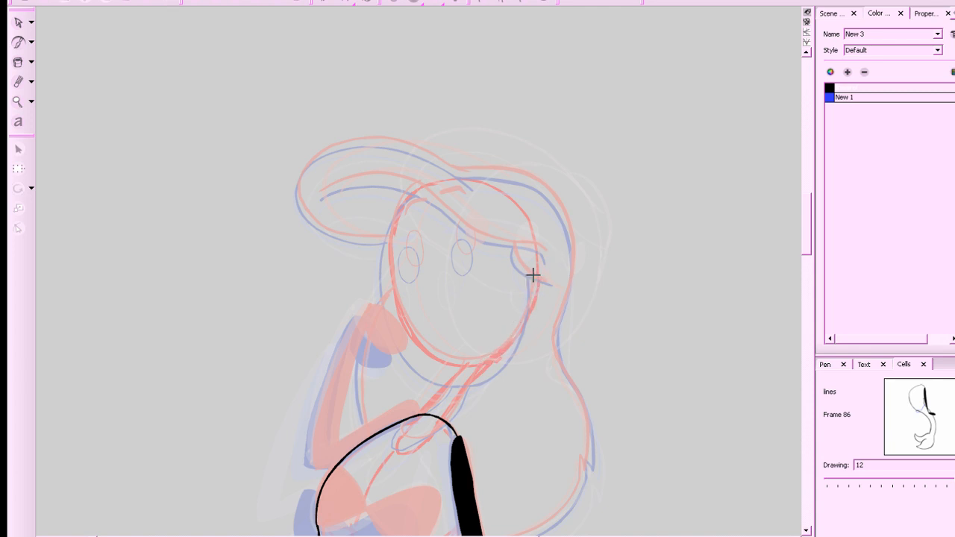
{"action": "left_click_drag", "start_coordinate": [532, 275], "coordinate": [524, 313]}
{"action": "key", "text": "ctrl+z"}
{"action": "mouse_move", "coordinate": [531, 276]}
{"action": "left_mouse_down"}
{"action": "mouse_move", "coordinate": [506, 355]}
{"action": "mouse_move", "coordinate": [481, 366]}
{"action": "mouse_move", "coordinate": [429, 358]}
{"action": "mouse_move", "coordinate": [408, 338]}
{"action": "mouse_move", "coordinate": [389, 264]}
{"action": "mouse_move", "coordinate": [396, 216]}
{"action": "mouse_move", "coordinate": [423, 185]}
{"action": "left_mouse_up"}
{"action": "left_click_drag", "start_coordinate": [706, 309], "coordinate": [721, 307]}
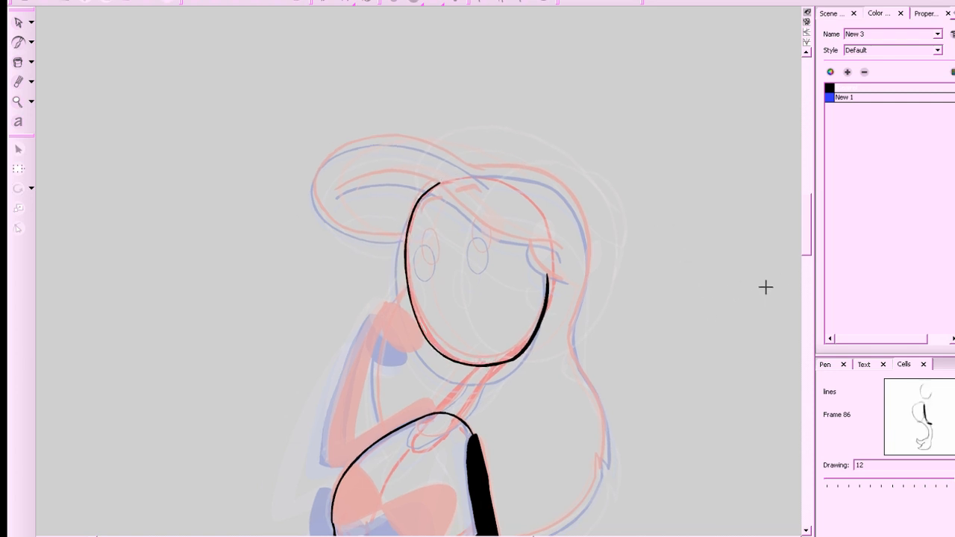
{"action": "key", "text": "comma"}
{"action": "key", "text": "period"}
{"action": "key", "text": "comma"}
{"action": "key", "text": "period"}
Draw the short curved hair lock beside the face in blue, retrying until it sits between the onion-skinned positions.
{"action": "left_click", "coordinate": [832, 89]}
{"action": "left_click", "coordinate": [832, 98]}
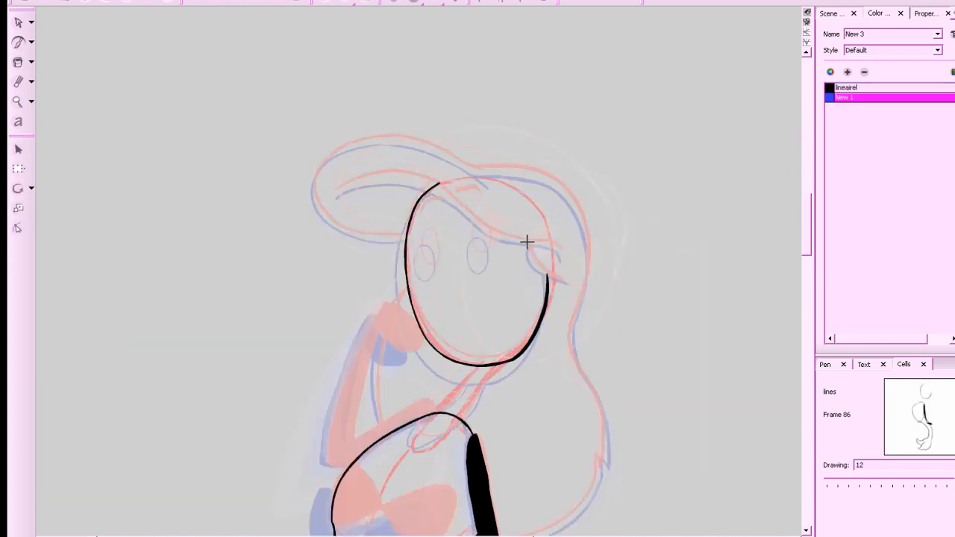
{"action": "mouse_move", "coordinate": [528, 241]}
{"action": "left_mouse_down"}
{"action": "mouse_move", "coordinate": [554, 280]}
{"action": "mouse_move", "coordinate": [584, 286]}
{"action": "left_mouse_up"}
{"action": "key", "text": "ctrl+z"}
{"action": "key", "text": "ctrl+z"}
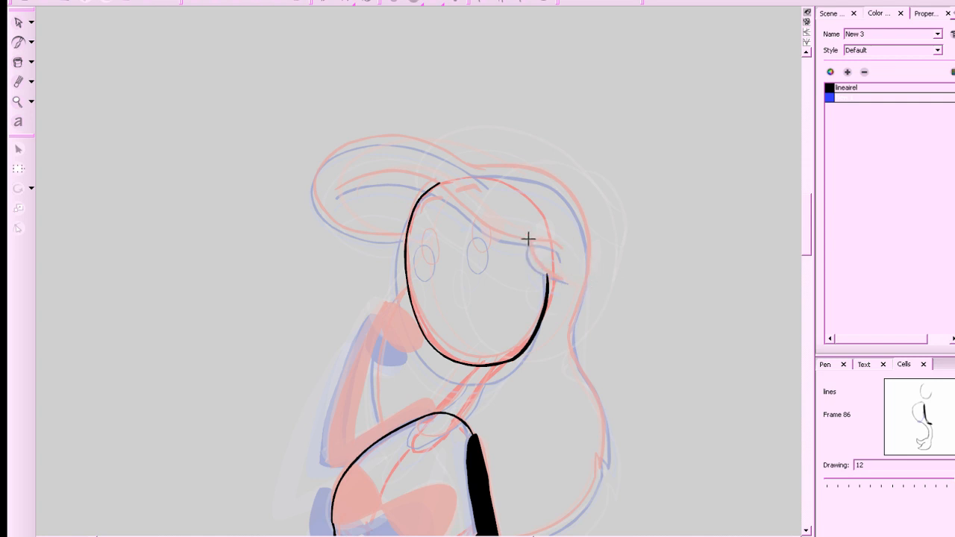
{"action": "left_click_drag", "start_coordinate": [527, 239], "coordinate": [578, 283]}
{"action": "key", "text": "ctrl+z"}
{"action": "left_click_drag", "start_coordinate": [529, 240], "coordinate": [574, 282]}
{"action": "key", "text": "ctrl+z"}
{"action": "left_click_drag", "start_coordinate": [528, 240], "coordinate": [574, 283]}
{"action": "mouse_move", "coordinate": [578, 224]}
{"action": "left_mouse_down"}
{"action": "mouse_move", "coordinate": [598, 297]}
{"action": "mouse_move", "coordinate": [578, 335]}
{"action": "left_mouse_up"}
{"action": "key", "text": "ctrl+z"}
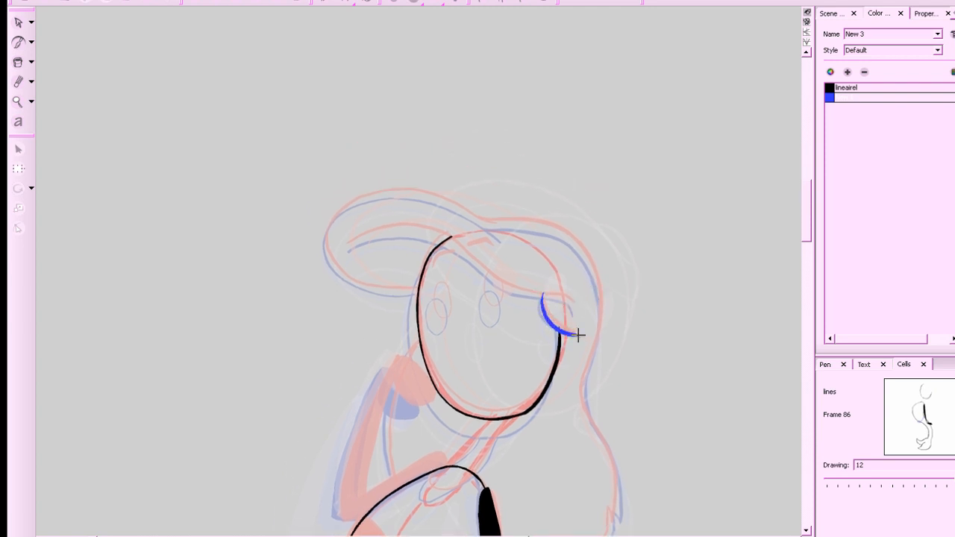
Draw the fringe line in blue from the side lock across the forehead into the quiff, and compare it with neighbouring drawings.
{"action": "mouse_move", "coordinate": [572, 302]}
{"action": "left_mouse_down"}
{"action": "mouse_move", "coordinate": [490, 278]}
{"action": "mouse_move", "coordinate": [432, 233]}
{"action": "mouse_move", "coordinate": [385, 231]}
{"action": "mouse_move", "coordinate": [337, 249]}
{"action": "left_mouse_up"}
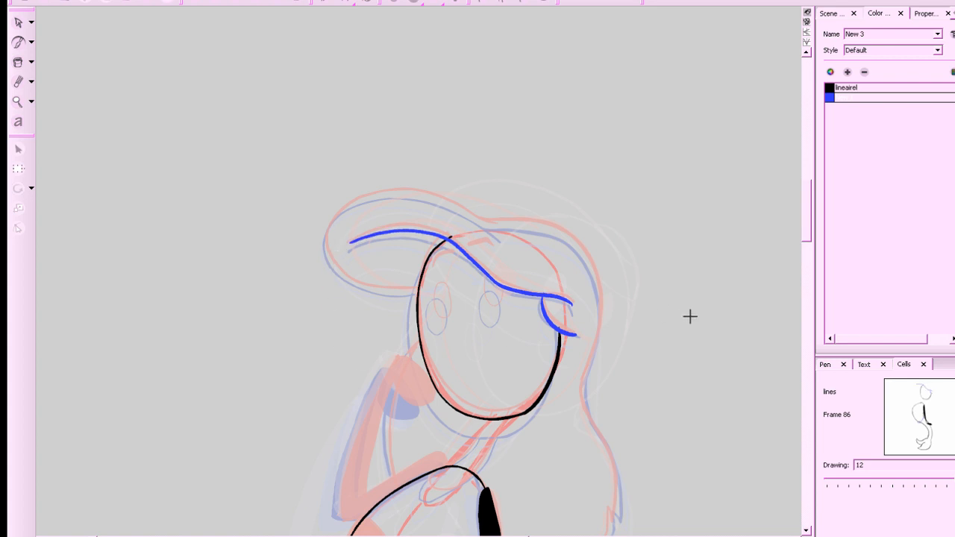
{"action": "key", "text": "comma"}
{"action": "key", "text": "period"}
{"action": "key", "text": "comma"}
{"action": "key", "text": "period"}
Outline the quiff, the crown and the long back hair in blue, curving down to end behind the arm.
{"action": "mouse_move", "coordinate": [402, 290]}
{"action": "left_mouse_down"}
{"action": "mouse_move", "coordinate": [332, 269]}
{"action": "mouse_move", "coordinate": [324, 235]}
{"action": "mouse_move", "coordinate": [367, 197]}
{"action": "mouse_move", "coordinate": [420, 190]}
{"action": "mouse_move", "coordinate": [466, 205]}
{"action": "mouse_move", "coordinate": [510, 240]}
{"action": "left_mouse_up"}
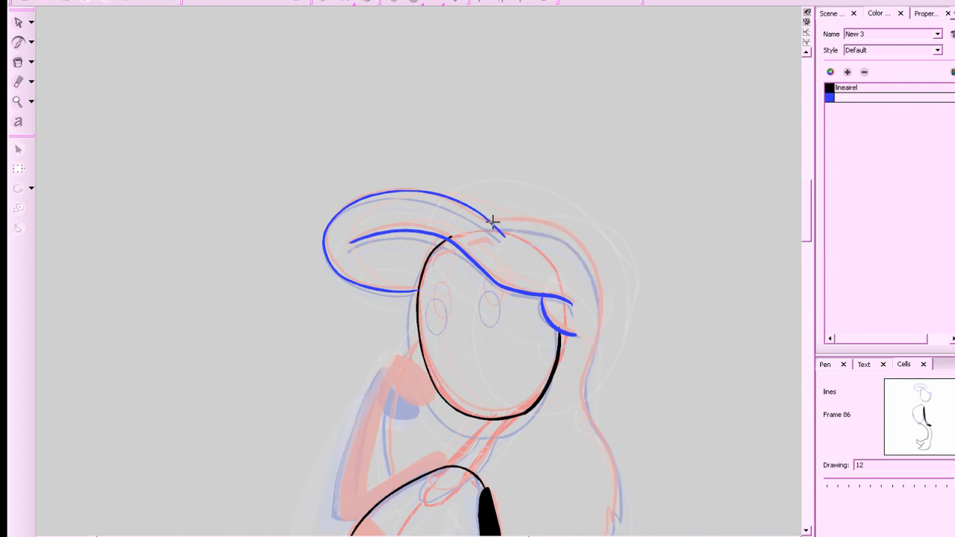
{"action": "mouse_move", "coordinate": [493, 221]}
{"action": "left_mouse_down"}
{"action": "mouse_move", "coordinate": [563, 237]}
{"action": "mouse_move", "coordinate": [595, 277]}
{"action": "mouse_move", "coordinate": [598, 342]}
{"action": "mouse_move", "coordinate": [578, 390]}
{"action": "left_mouse_up"}
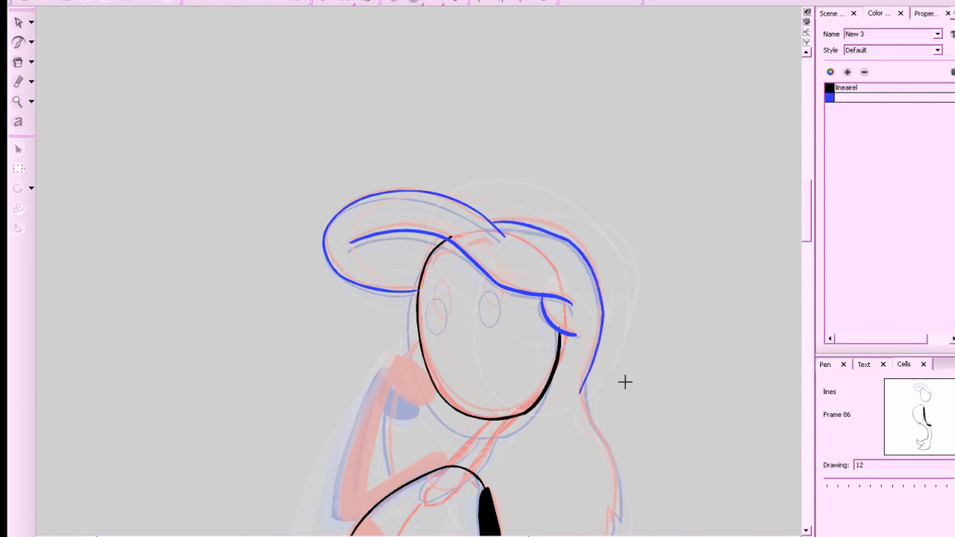
{"action": "left_click_drag", "start_coordinate": [666, 375], "coordinate": [647, 299]}
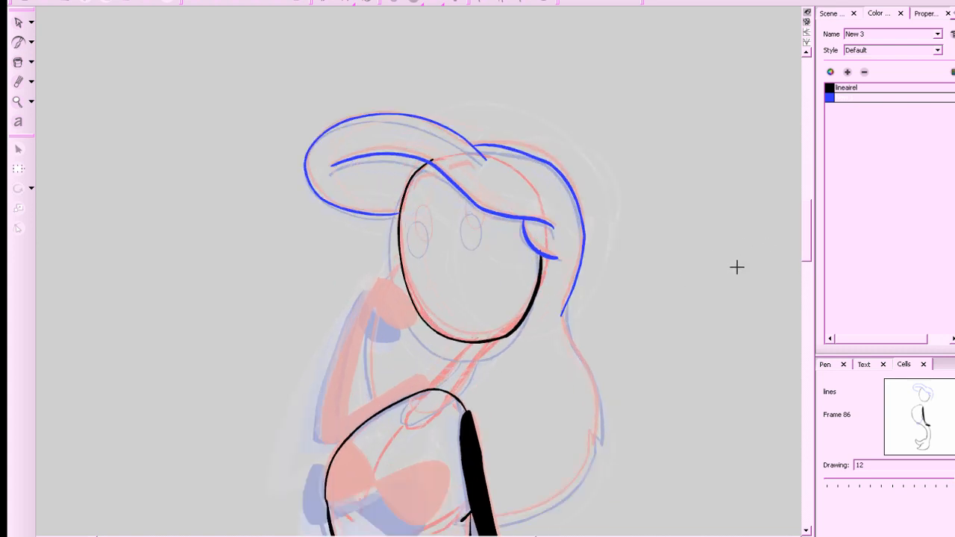
{"action": "left_click_drag", "start_coordinate": [659, 344], "coordinate": [671, 266]}
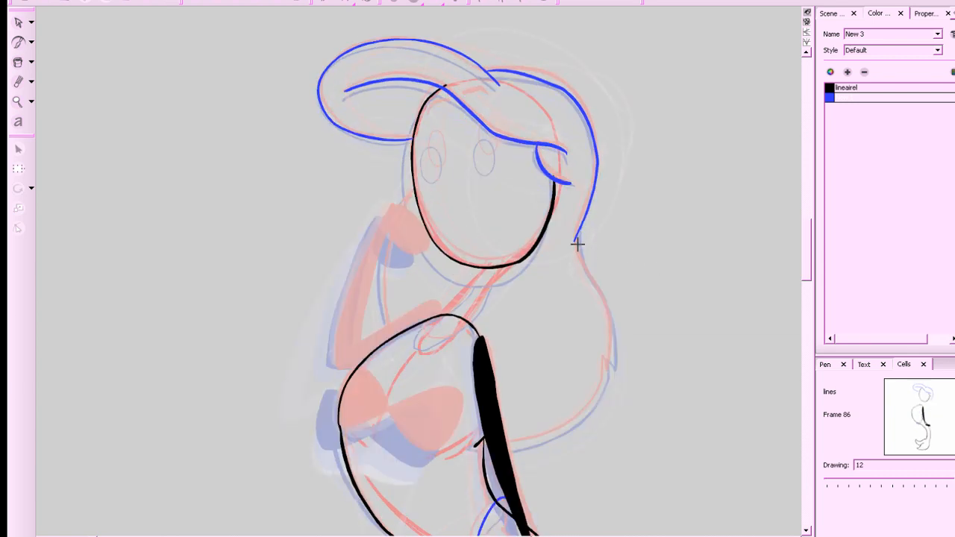
{"action": "mouse_move", "coordinate": [580, 224]}
{"action": "left_mouse_down"}
{"action": "mouse_move", "coordinate": [614, 334]}
{"action": "mouse_move", "coordinate": [614, 369]}
{"action": "mouse_move", "coordinate": [604, 355]}
{"action": "mouse_move", "coordinate": [602, 384]}
{"action": "mouse_move", "coordinate": [571, 425]}
{"action": "mouse_move", "coordinate": [478, 448]}
{"action": "left_mouse_up"}
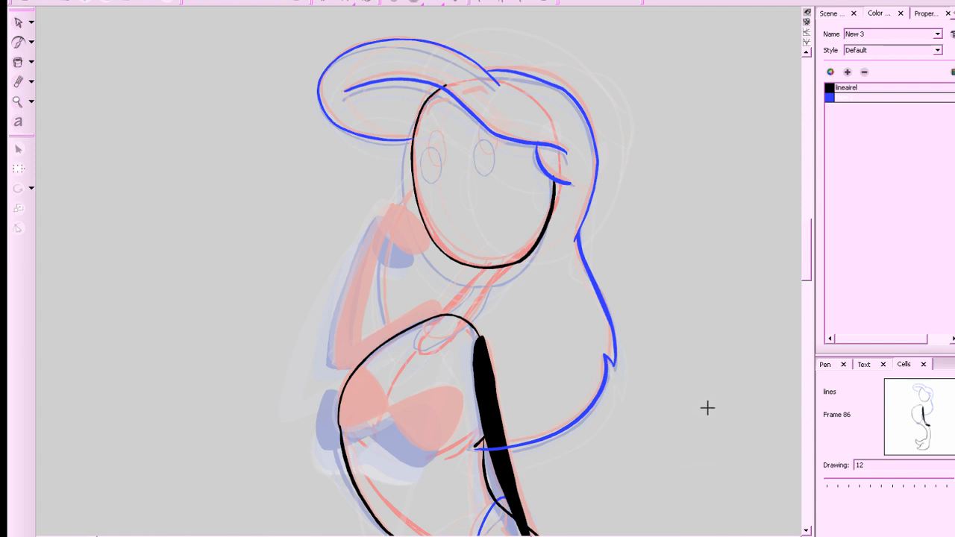
{"action": "left_click", "coordinate": [830, 88]}
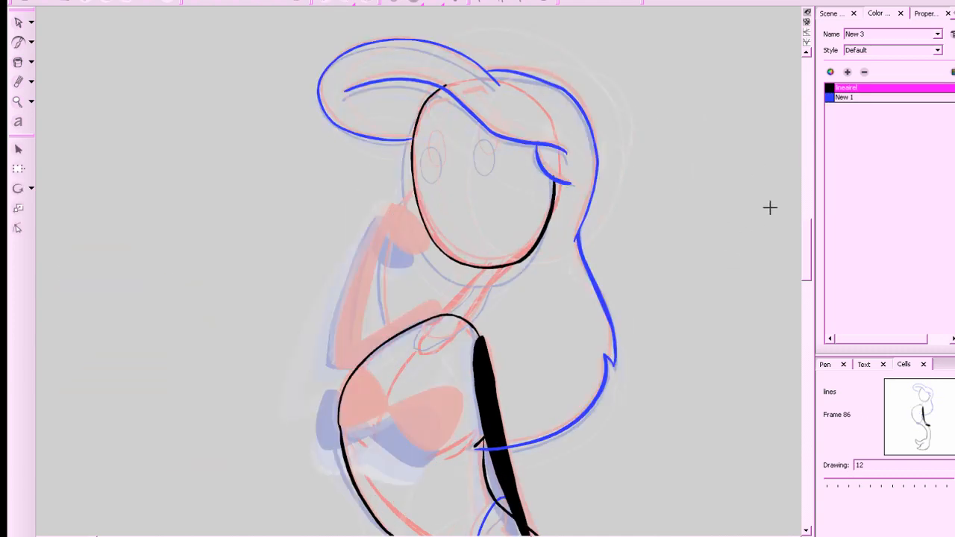
{"action": "left_click", "coordinate": [833, 97]}
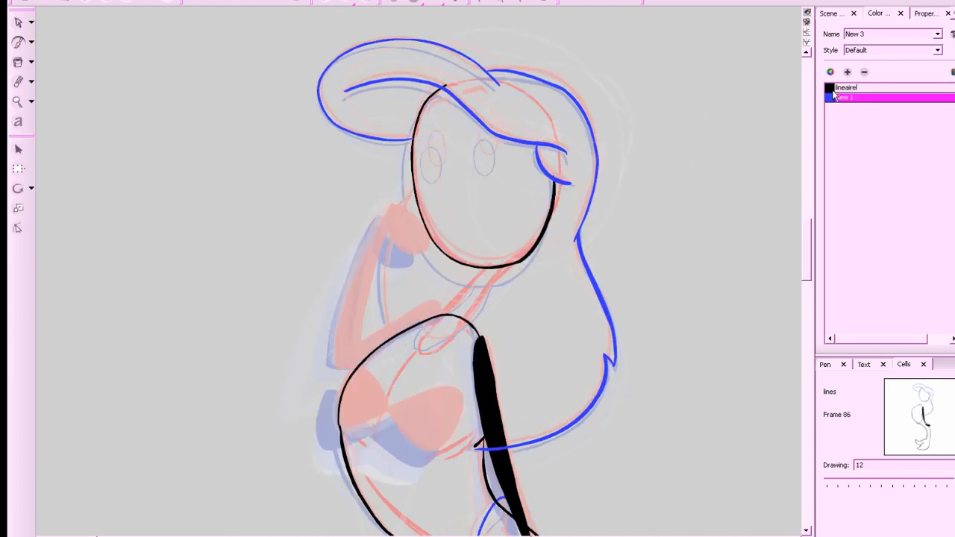
{"action": "left_click", "coordinate": [830, 88]}
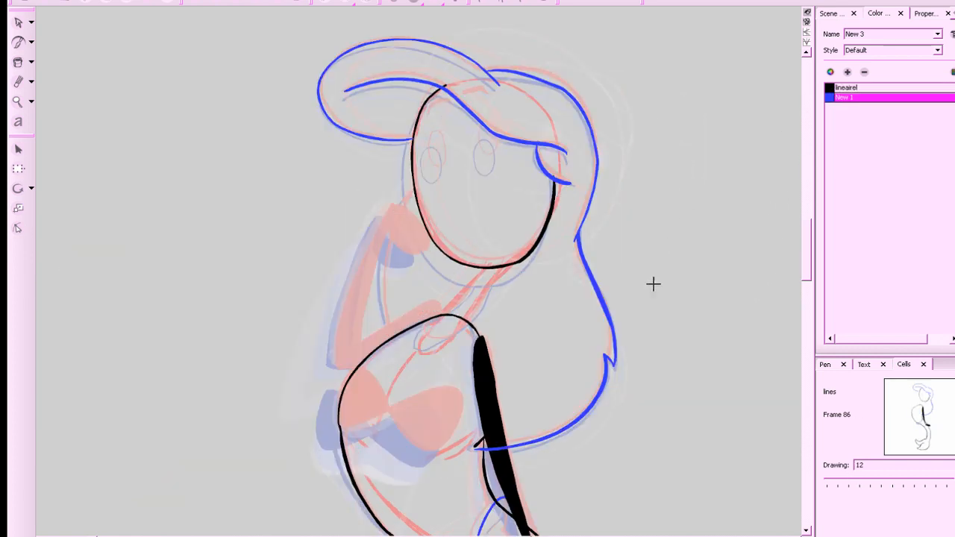
{"action": "key", "text": "space"}
{"action": "left_click_drag", "start_coordinate": [665, 314], "coordinate": [715, 324]}
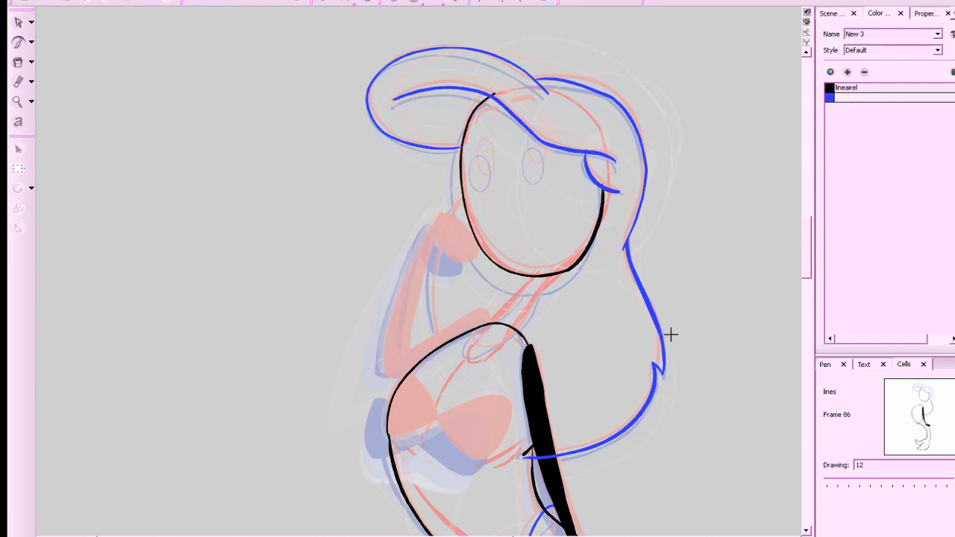
{"action": "left_click", "coordinate": [831, 90]}
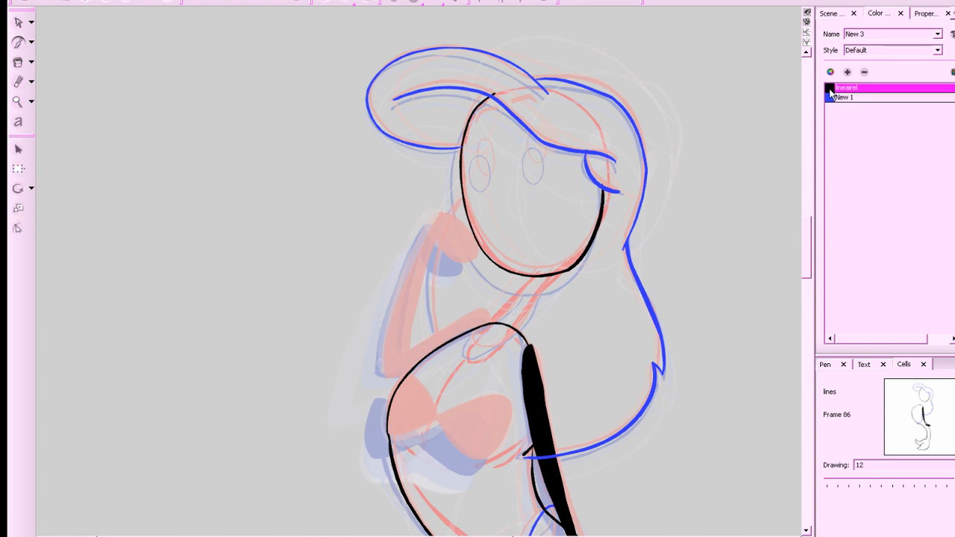
{"action": "key", "text": "f"}
{"action": "key", "text": "g"}
{"action": "left_click_drag", "start_coordinate": [552, 278], "coordinate": [518, 326]}
{"action": "key", "text": "ctrl+z"}
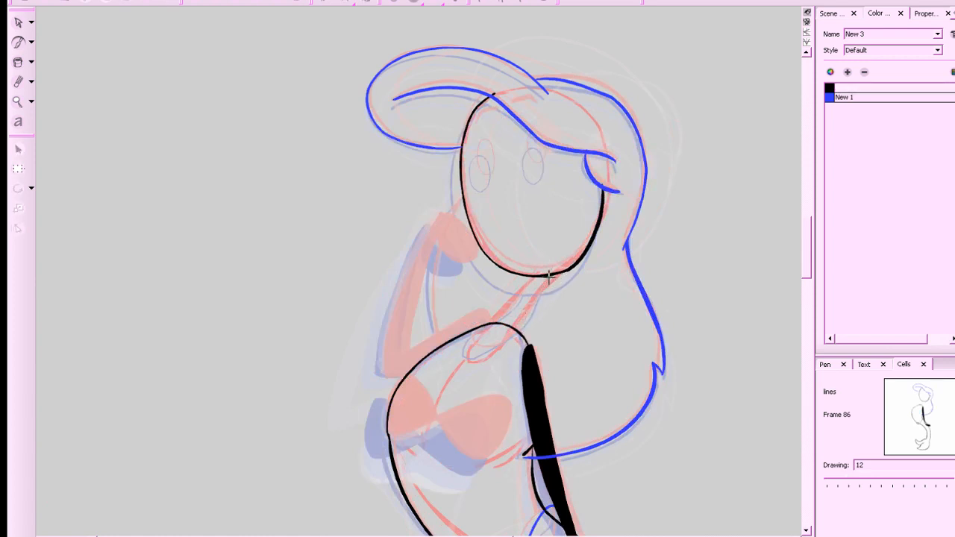
Draw the neck outline in blue from under the chin down to a rounded end inside the shoulder line.
{"action": "left_click", "coordinate": [830, 99]}
{"action": "mouse_move", "coordinate": [555, 276]}
{"action": "left_mouse_down"}
{"action": "mouse_move", "coordinate": [494, 351]}
{"action": "mouse_move", "coordinate": [466, 354]}
{"action": "mouse_move", "coordinate": [535, 276]}
{"action": "mouse_move", "coordinate": [480, 340]}
{"action": "left_mouse_up"}
{"action": "key", "text": "ctrl+z"}
{"action": "key", "text": "ctrl+z"}
{"action": "key", "text": "ctrl+z"}
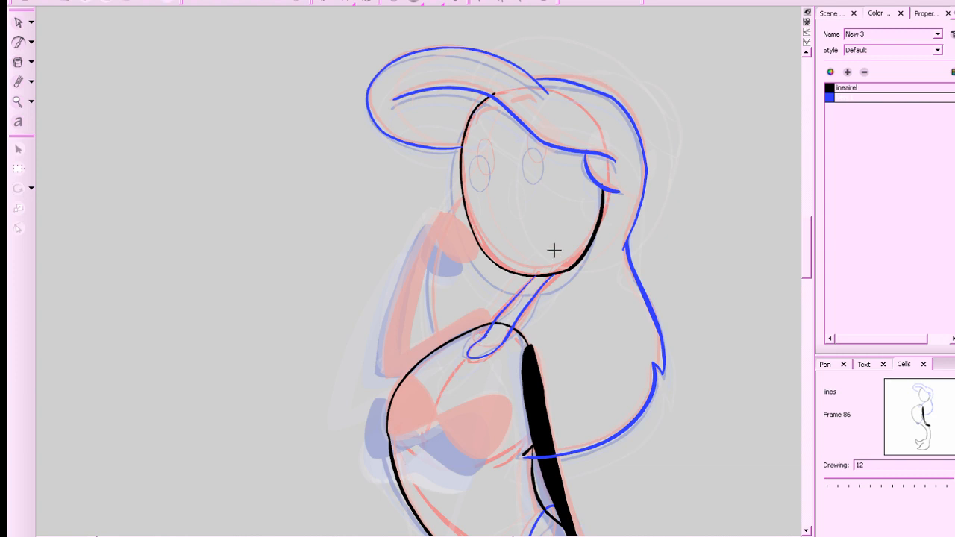
Delete the piece of the black shoulder line that crosses the neck.
{"action": "left_click", "coordinate": [16, 27]}
{"action": "left_click_drag", "start_coordinate": [354, 267], "coordinate": [560, 384]}
{"action": "left_click", "coordinate": [730, 256]}
{"action": "left_click_drag", "start_coordinate": [501, 324], "coordinate": [473, 397]}
{"action": "key", "text": "Delete"}
{"action": "left_click_drag", "start_coordinate": [560, 297], "coordinate": [502, 297]}
{"action": "left_click", "coordinate": [718, 246]}
Examine the whole figure and compare it with the neighbouring drawings.
{"action": "key", "text": "alt+b"}
{"action": "key", "text": "1"}
{"action": "key", "text": "1"}
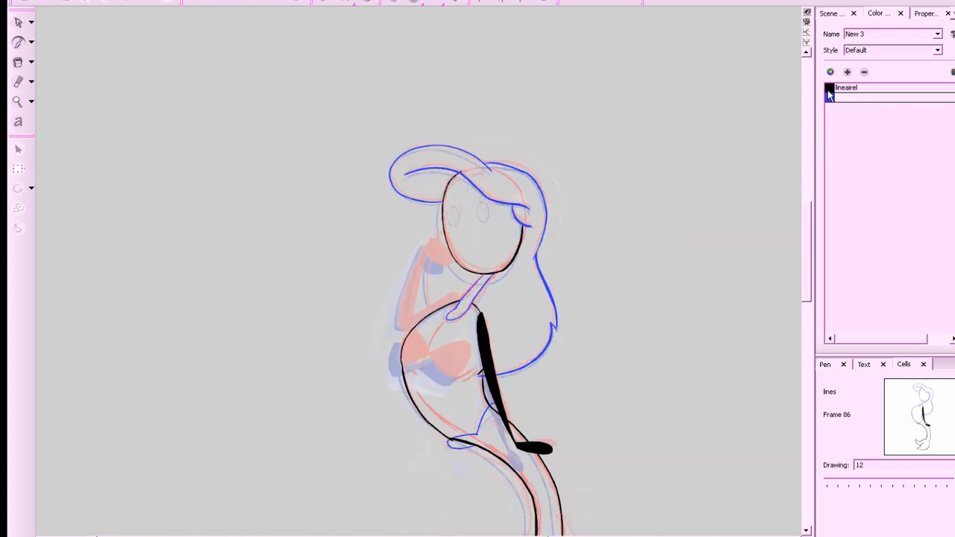
{"action": "left_click", "coordinate": [828, 89]}
{"action": "mouse_move", "coordinate": [770, 194]}
{"action": "left_mouse_down"}
{"action": "mouse_move", "coordinate": [647, 241]}
{"action": "mouse_move", "coordinate": [645, 232]}
{"action": "left_mouse_up"}
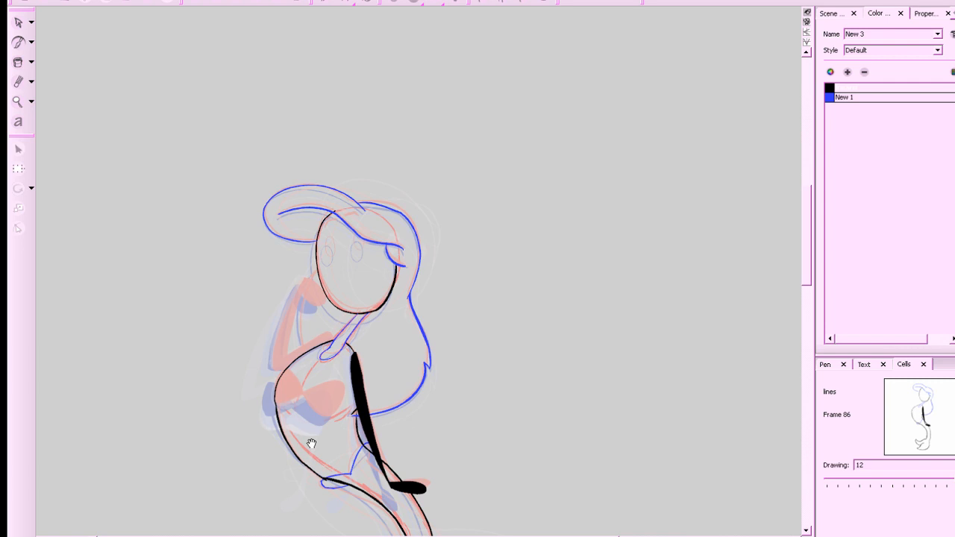
{"action": "left_click_drag", "start_coordinate": [554, 406], "coordinate": [690, 209]}
{"action": "key", "text": "2"}
{"action": "mouse_move", "coordinate": [703, 166]}
{"action": "left_mouse_down"}
{"action": "mouse_move", "coordinate": [672, 432]}
{"action": "mouse_move", "coordinate": [692, 384]}
{"action": "left_mouse_up"}
{"action": "key", "text": "2"}
{"action": "key", "text": "f"}
{"action": "key", "text": "g"}
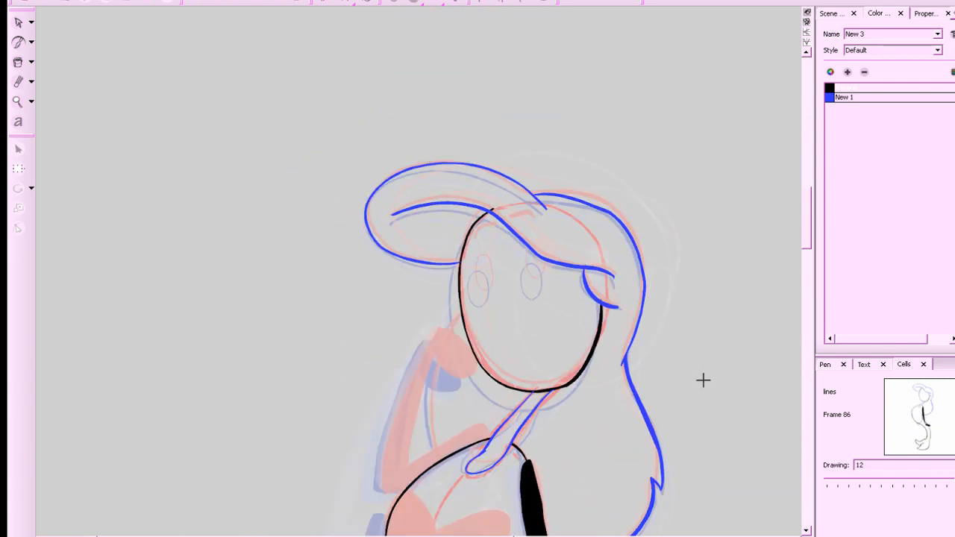
{"action": "key", "text": "f"}
{"action": "key", "text": "g"}
Outline the raised arm in black from the shoulder around the elbow to the wrist, comparing it with the neighbouring drawings.
{"action": "left_click", "coordinate": [831, 98]}
{"action": "left_click", "coordinate": [830, 88]}
{"action": "left_click", "coordinate": [828, 98]}
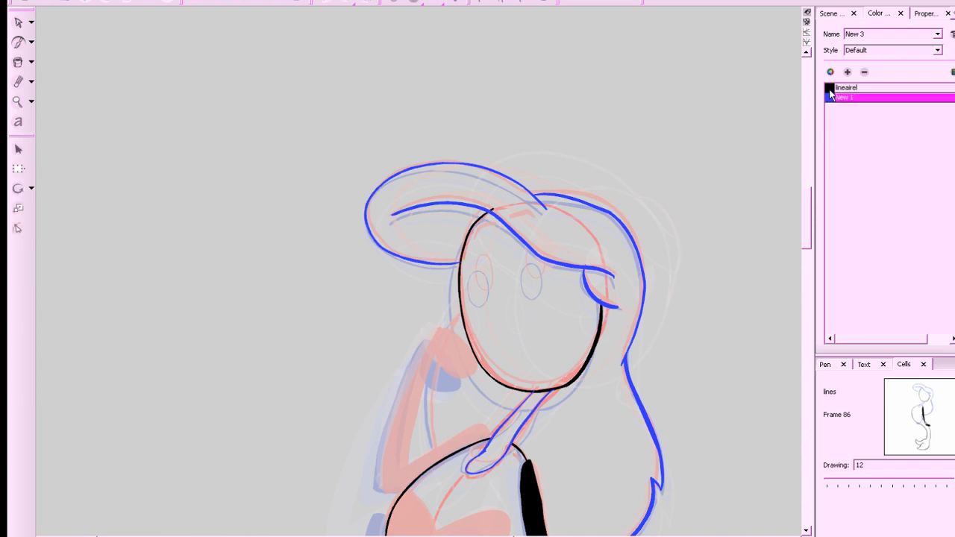
{"action": "left_click", "coordinate": [830, 89]}
{"action": "mouse_move", "coordinate": [487, 439]}
{"action": "left_mouse_down"}
{"action": "mouse_move", "coordinate": [387, 478]}
{"action": "mouse_move", "coordinate": [410, 487]}
{"action": "mouse_move", "coordinate": [379, 487]}
{"action": "mouse_move", "coordinate": [436, 335]}
{"action": "left_mouse_up"}
{"action": "key", "text": "ctrl+z"}
{"action": "key", "text": "g"}
{"action": "key", "text": "f"}
{"action": "key", "text": "f"}
{"action": "key", "text": "g"}
{"action": "key", "text": "alt+e"}
{"action": "key", "text": "alt+b"}
{"action": "key", "text": "ctrl+z"}
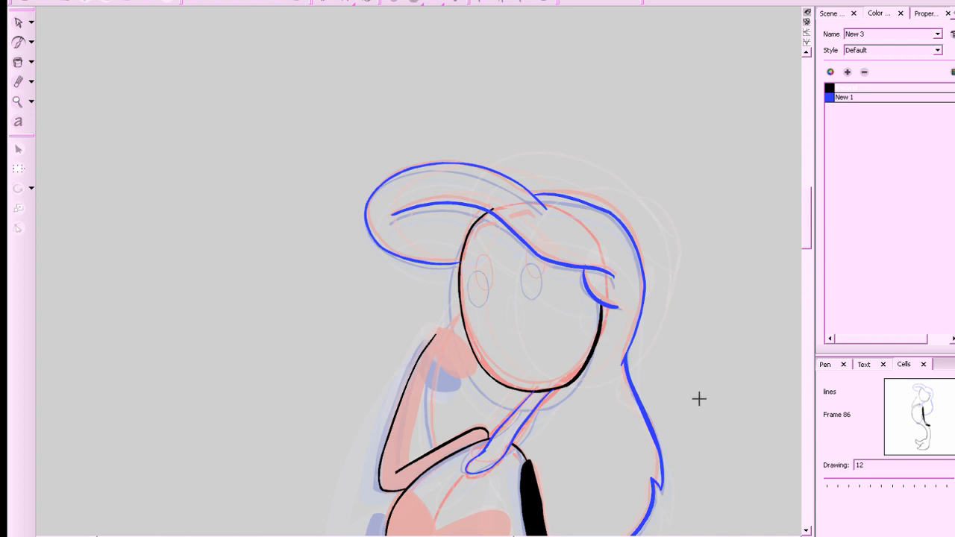
Draw the raised hand in black beside the chin and close the inner edge of the forearm down to the elbow.
{"action": "key", "text": "alt+e"}
{"action": "left_click_drag", "start_coordinate": [438, 329], "coordinate": [435, 334]}
{"action": "key", "text": "alt+b"}
{"action": "left_click_drag", "start_coordinate": [430, 343], "coordinate": [463, 369]}
{"action": "key", "text": "ctrl+z"}
{"action": "mouse_move", "coordinate": [431, 342]}
{"action": "left_mouse_down"}
{"action": "mouse_move", "coordinate": [447, 337]}
{"action": "mouse_move", "coordinate": [455, 380]}
{"action": "left_mouse_up"}
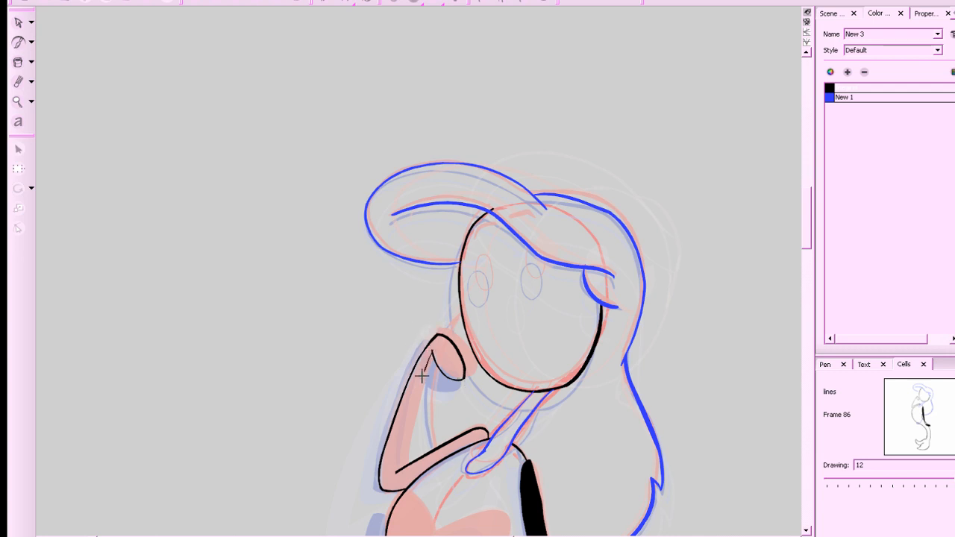
{"action": "left_click_drag", "start_coordinate": [432, 348], "coordinate": [400, 469]}
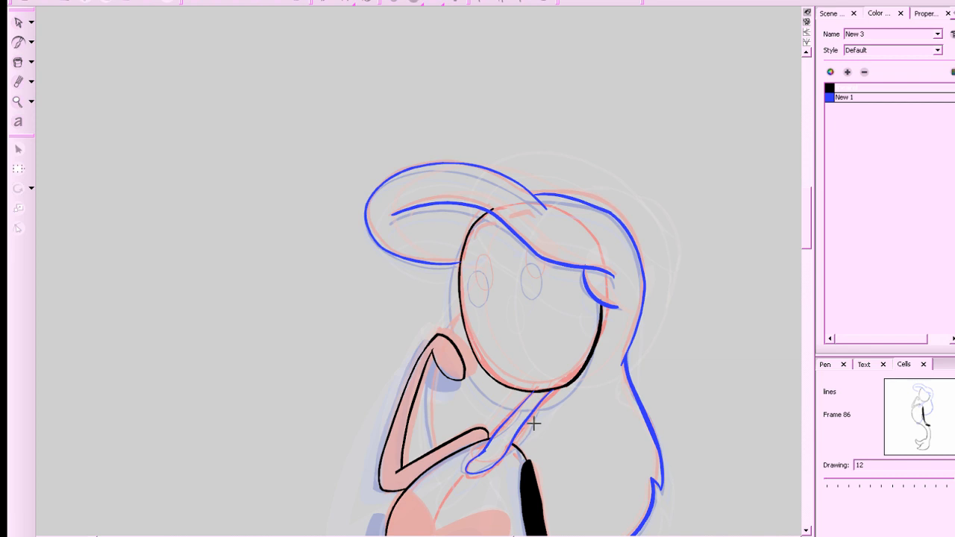
Fill the raised arm and hand with black.
{"action": "left_click_drag", "start_coordinate": [583, 399], "coordinate": [567, 304]}
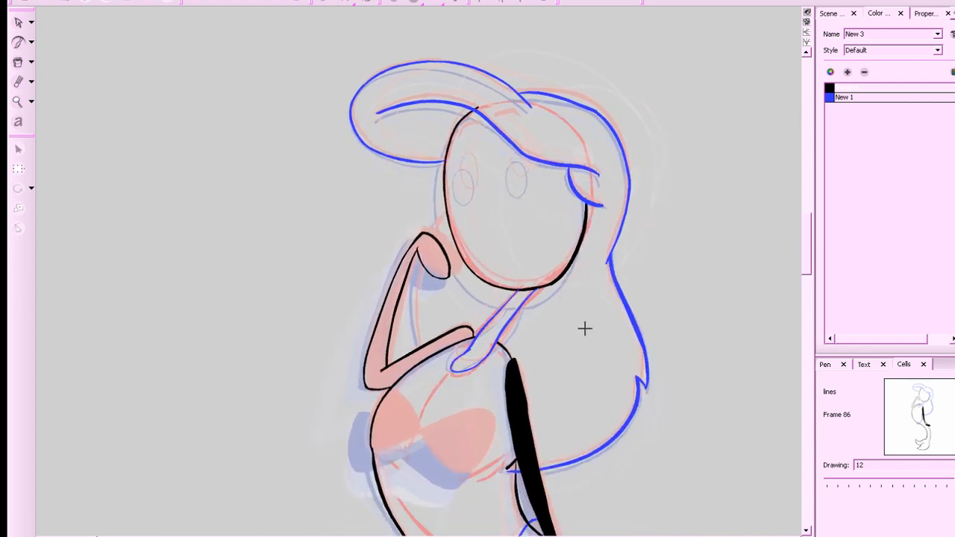
{"action": "left_click_drag", "start_coordinate": [581, 337], "coordinate": [601, 361]}
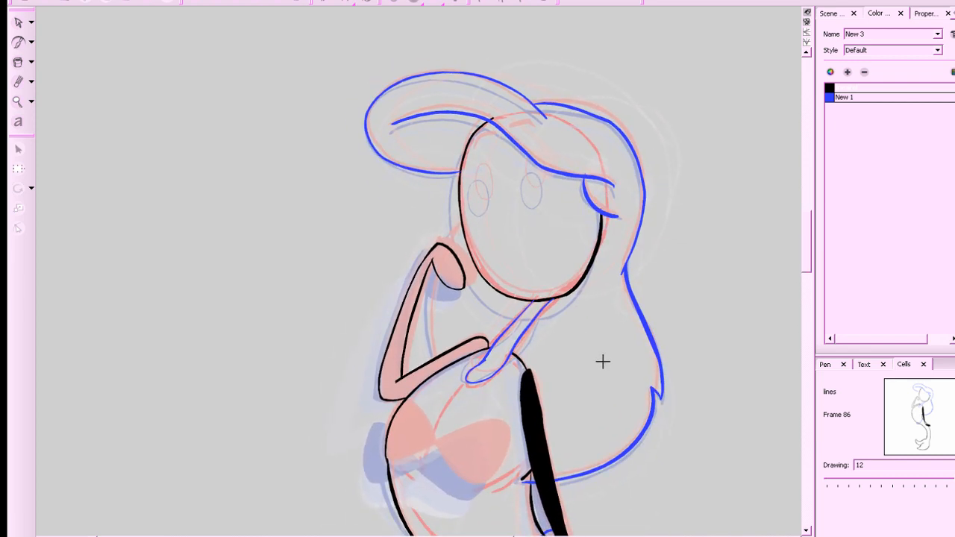
{"action": "left_click", "coordinate": [19, 62]}
{"action": "left_click", "coordinate": [445, 266]}
{"action": "left_click", "coordinate": [402, 366]}
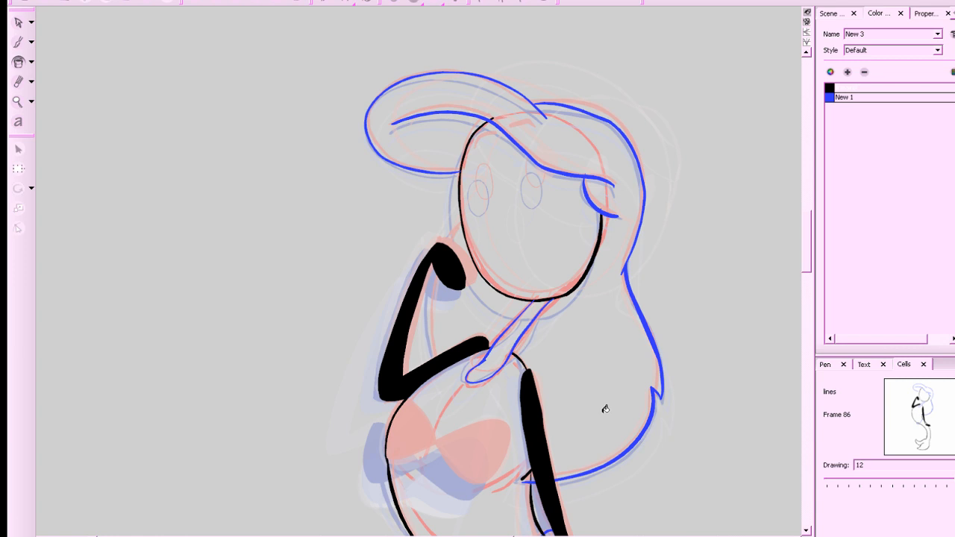
Draw the far-side hair line in blue from the cheek down to the upper arm and send it behind the raised arm.
{"action": "left_click", "coordinate": [830, 98]}
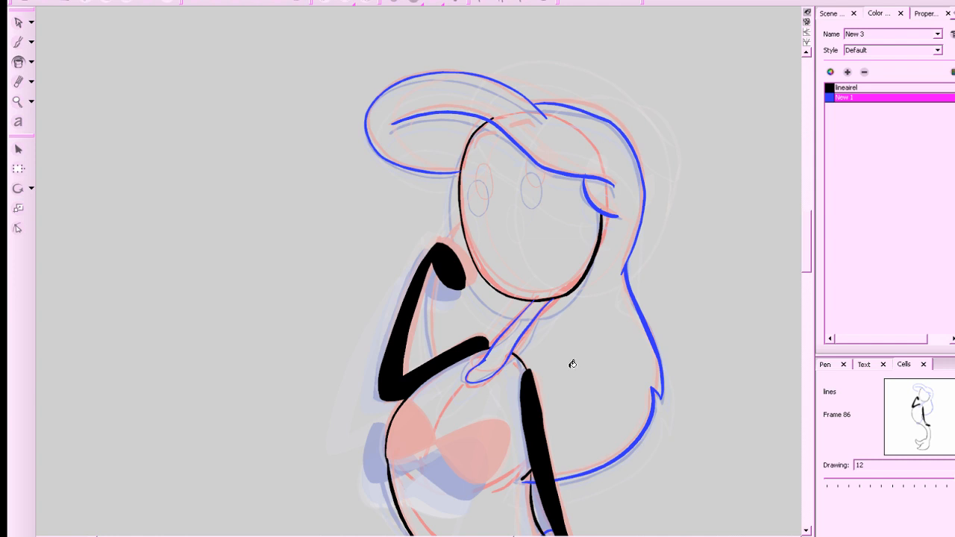
{"action": "key", "text": "alt+b"}
{"action": "mouse_move", "coordinate": [461, 221]}
{"action": "left_mouse_down"}
{"action": "mouse_move", "coordinate": [441, 240]}
{"action": "mouse_move", "coordinate": [451, 233]}
{"action": "mouse_move", "coordinate": [426, 301]}
{"action": "mouse_move", "coordinate": [434, 362]}
{"action": "left_mouse_up"}
{"action": "left_click_drag", "start_coordinate": [721, 358], "coordinate": [703, 376]}
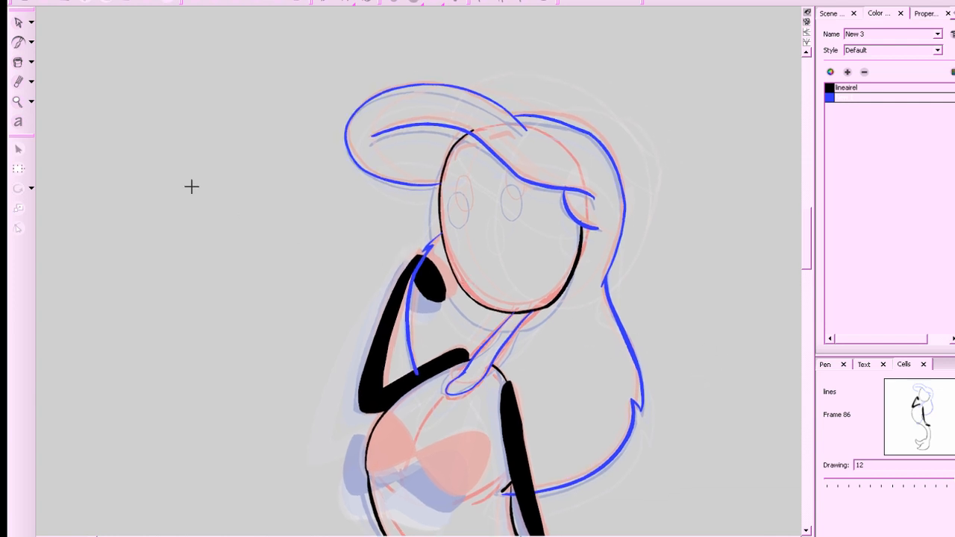
{"action": "left_click", "coordinate": [19, 23]}
{"action": "left_click", "coordinate": [410, 333]}
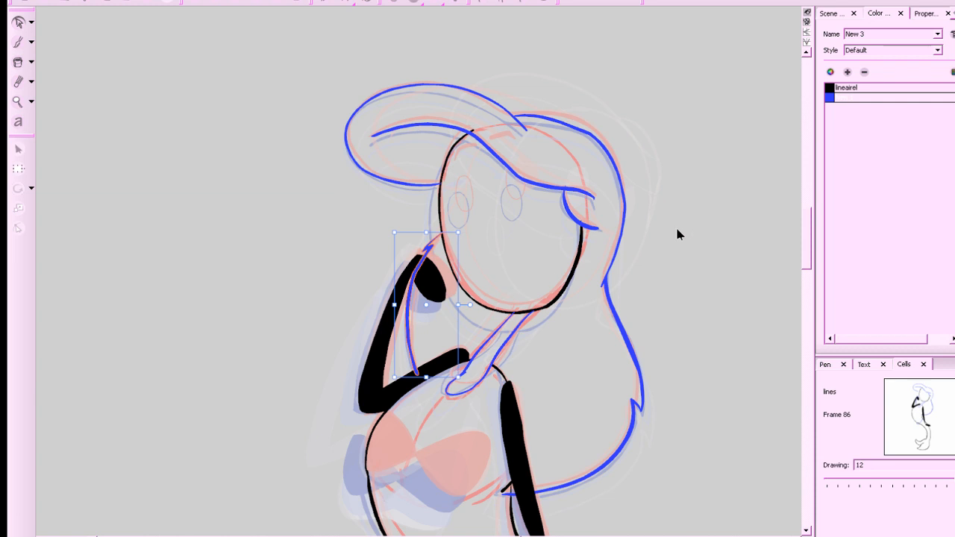
{"action": "key", "text": "ctrl+shift+Page_Down"}
{"action": "left_click", "coordinate": [679, 441]}
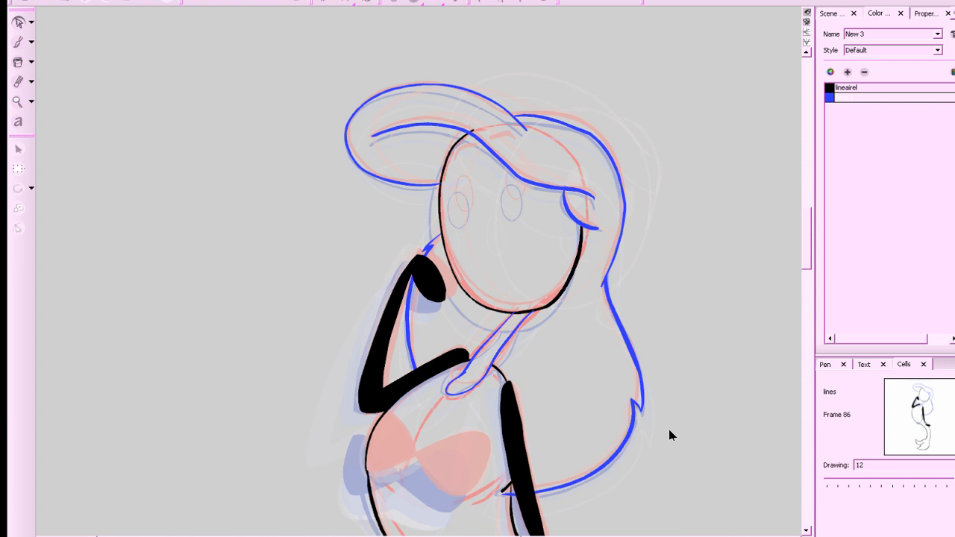
Sketch two crossing blue guidelines on the chest, a short centre line and a long slanted line across the body.
{"action": "left_click_drag", "start_coordinate": [809, 242], "coordinate": [810, 277]}
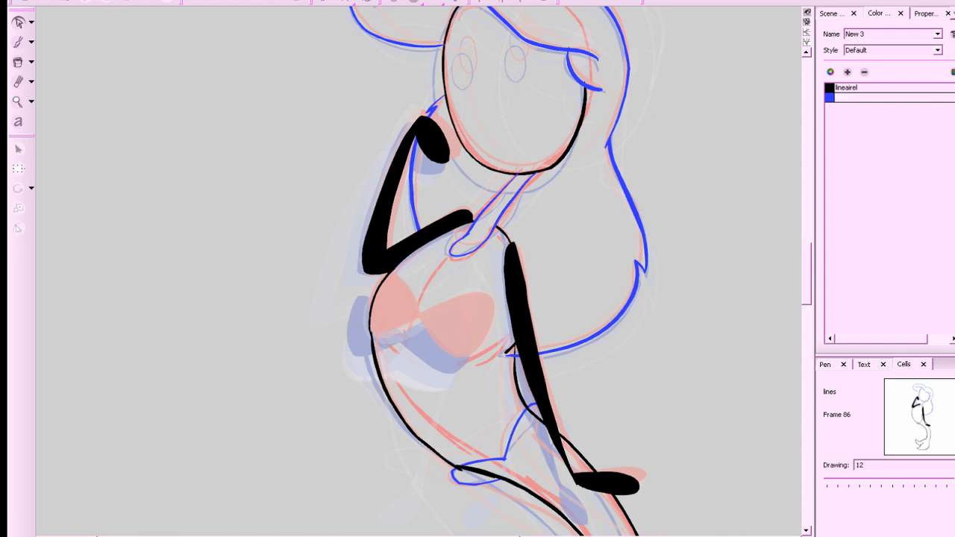
{"action": "left_click", "coordinate": [833, 97]}
{"action": "key", "text": "alt+b"}
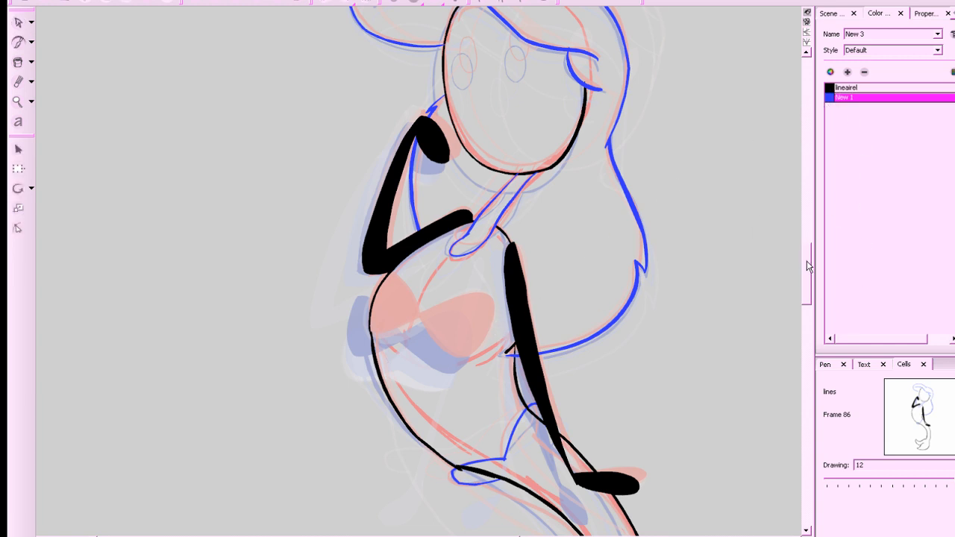
{"action": "left_click_drag", "start_coordinate": [809, 266], "coordinate": [802, 255]}
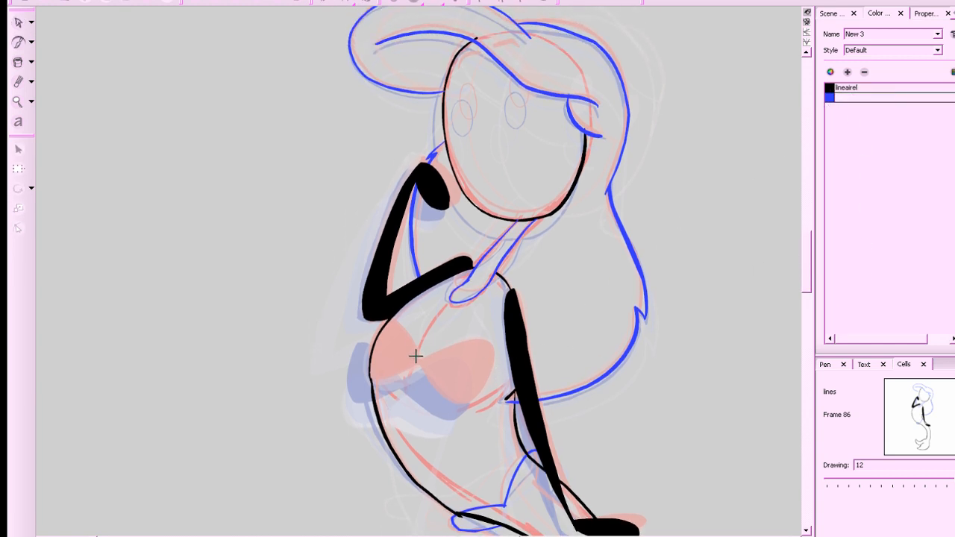
{"action": "left_click_drag", "start_coordinate": [416, 356], "coordinate": [406, 379]}
{"action": "left_click_drag", "start_coordinate": [353, 349], "coordinate": [491, 383]}
{"action": "key", "text": "ctrl+z"}
{"action": "left_click_drag", "start_coordinate": [356, 349], "coordinate": [465, 373]}
{"action": "key", "text": "ctrl+z"}
{"action": "left_click_drag", "start_coordinate": [350, 351], "coordinate": [486, 382]}
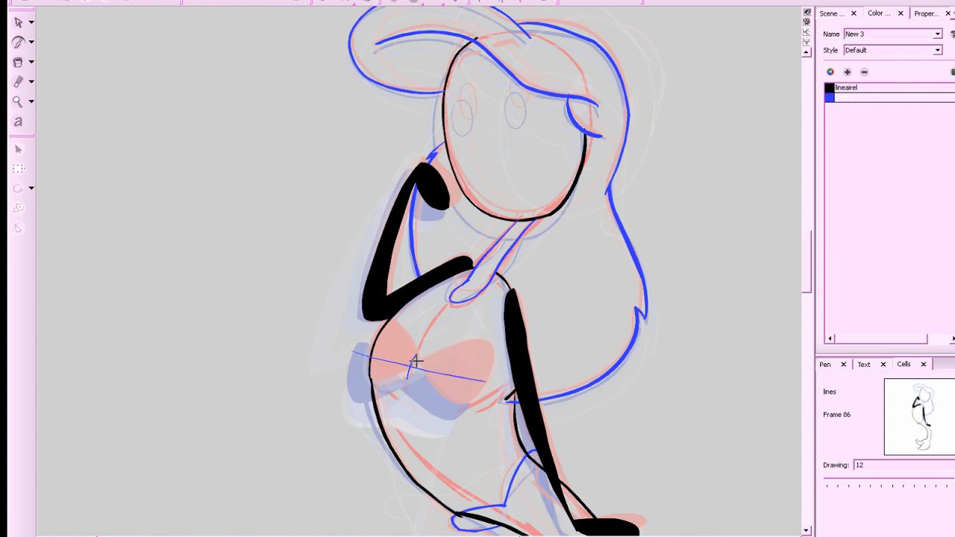
Outline the two bikini cups in blue around the crossed guidelines, and delete the guidelines.
{"action": "mouse_move", "coordinate": [409, 375]}
{"action": "left_mouse_down"}
{"action": "mouse_move", "coordinate": [462, 341]}
{"action": "mouse_move", "coordinate": [481, 363]}
{"action": "mouse_move", "coordinate": [473, 392]}
{"action": "mouse_move", "coordinate": [452, 404]}
{"action": "mouse_move", "coordinate": [409, 369]}
{"action": "mouse_move", "coordinate": [482, 407]}
{"action": "mouse_move", "coordinate": [394, 322]}
{"action": "mouse_move", "coordinate": [381, 351]}
{"action": "mouse_move", "coordinate": [400, 379]}
{"action": "mouse_move", "coordinate": [433, 367]}
{"action": "left_mouse_up"}
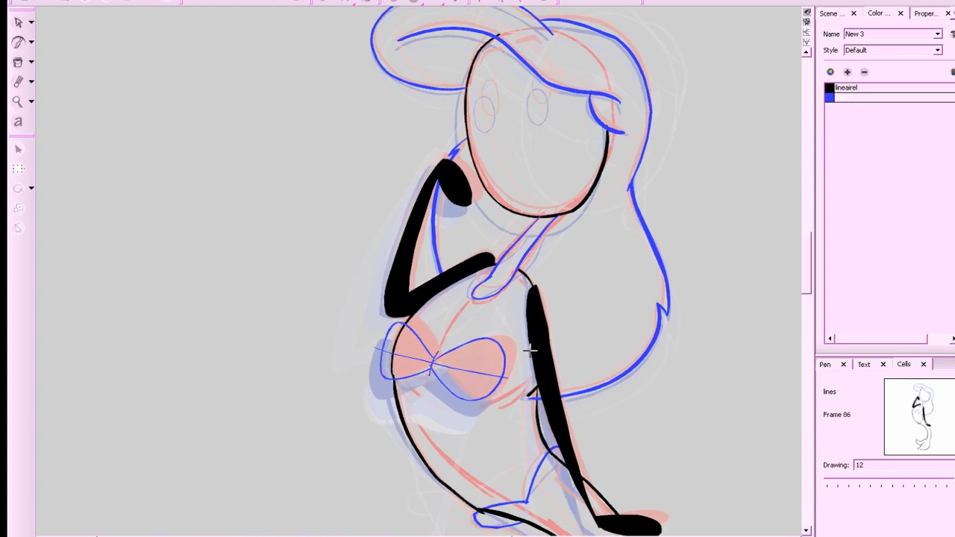
{"action": "left_click", "coordinate": [18, 22]}
{"action": "mouse_move", "coordinate": [394, 320]}
{"action": "left_mouse_down"}
{"action": "mouse_move", "coordinate": [463, 377]}
{"action": "mouse_move", "coordinate": [473, 358]}
{"action": "left_mouse_up"}
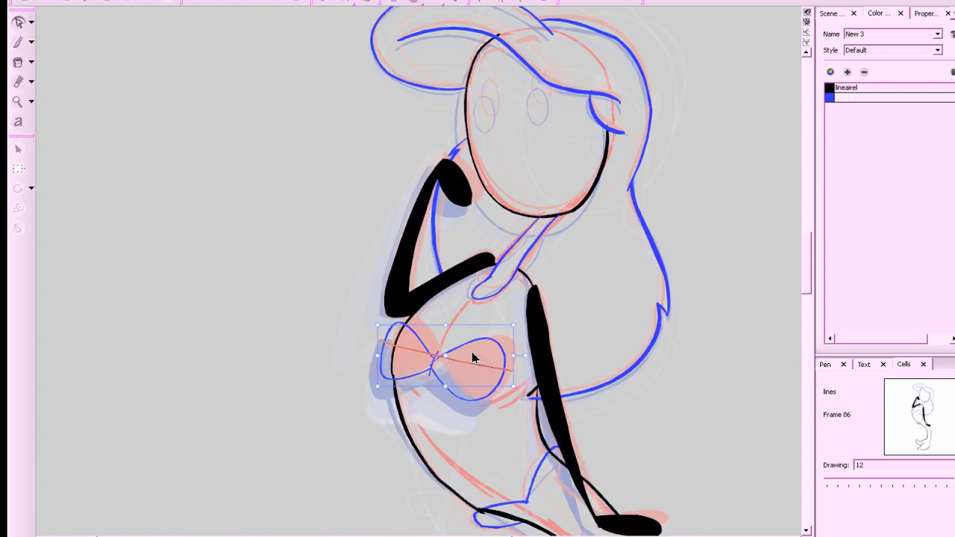
{"action": "key", "text": "Delete"}
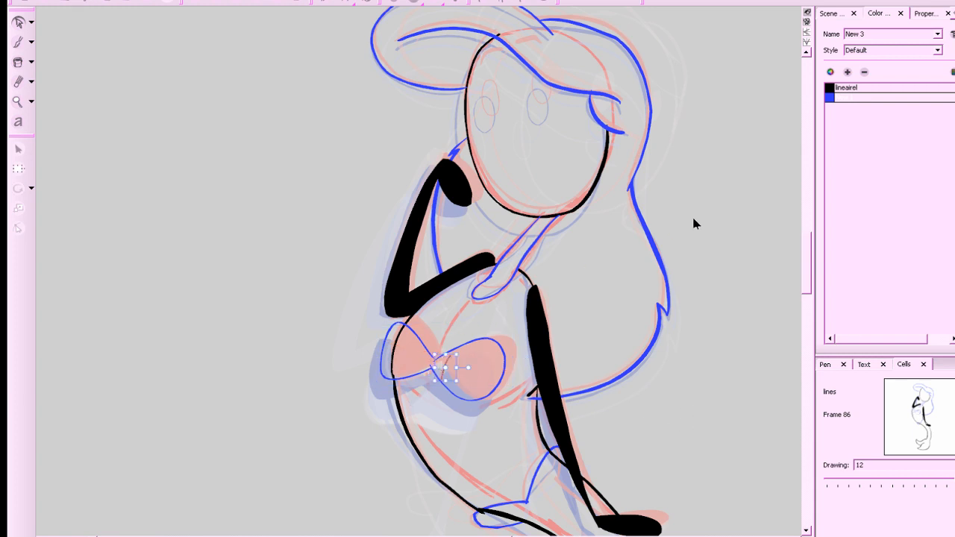
Fill both bikini cups with blue, including the part that extends past the body line.
{"action": "left_click", "coordinate": [18, 62]}
{"action": "left_click", "coordinate": [425, 352]}
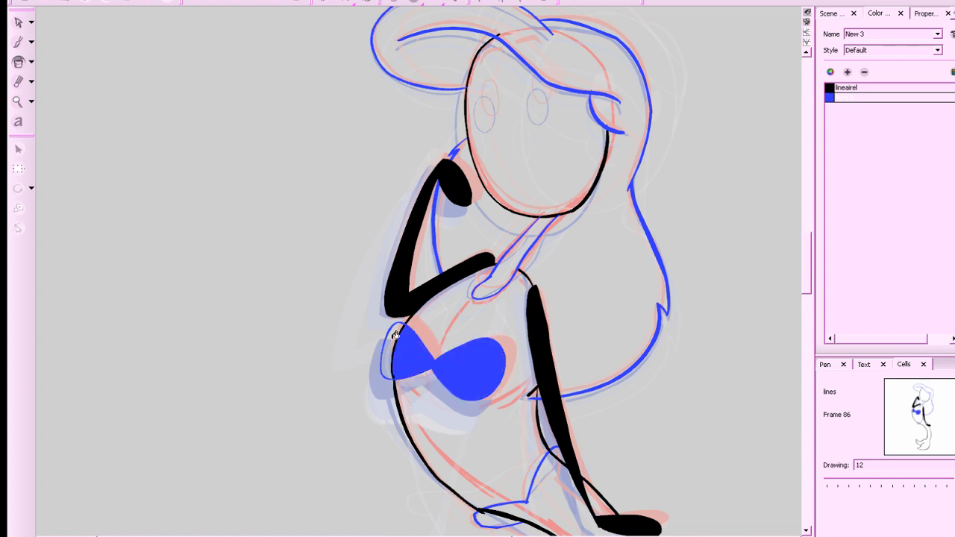
{"action": "left_click", "coordinate": [391, 360]}
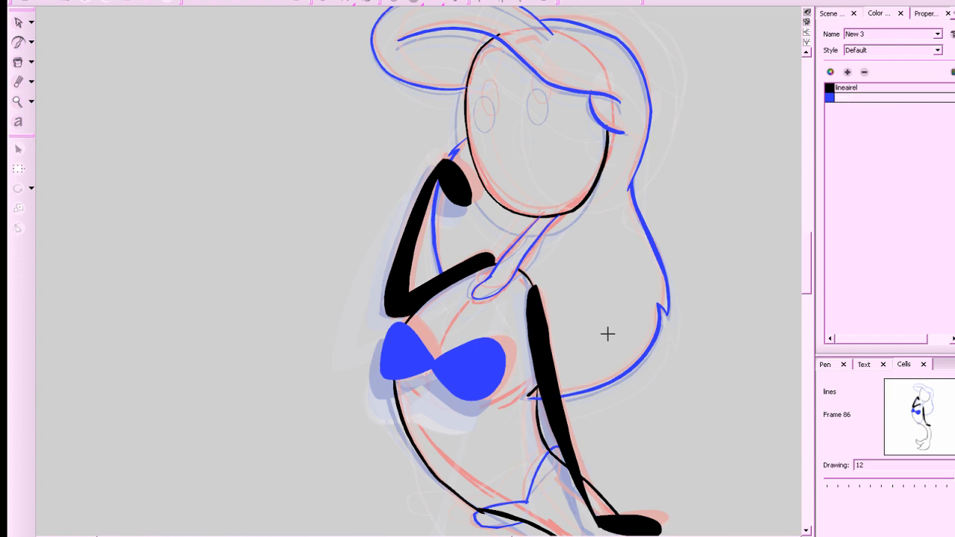
{"action": "left_click", "coordinate": [18, 22]}
{"action": "left_click", "coordinate": [535, 463]}
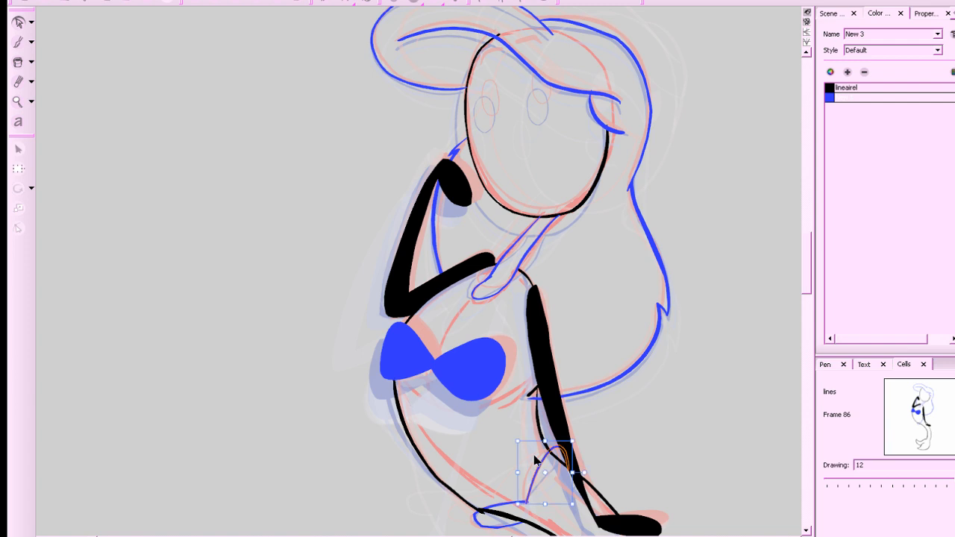
{"action": "left_click", "coordinate": [559, 412]}
{"action": "left_click", "coordinate": [692, 418]}
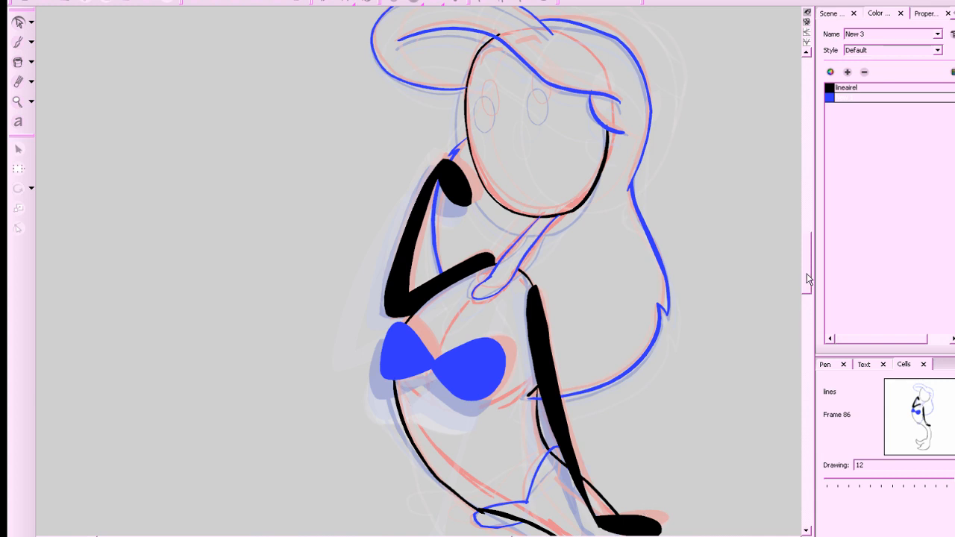
{"action": "mouse_move", "coordinate": [813, 269]}
{"action": "left_mouse_down"}
{"action": "mouse_move", "coordinate": [832, 269]}
{"action": "mouse_move", "coordinate": [829, 349]}
{"action": "mouse_move", "coordinate": [823, 273]}
{"action": "left_mouse_up"}
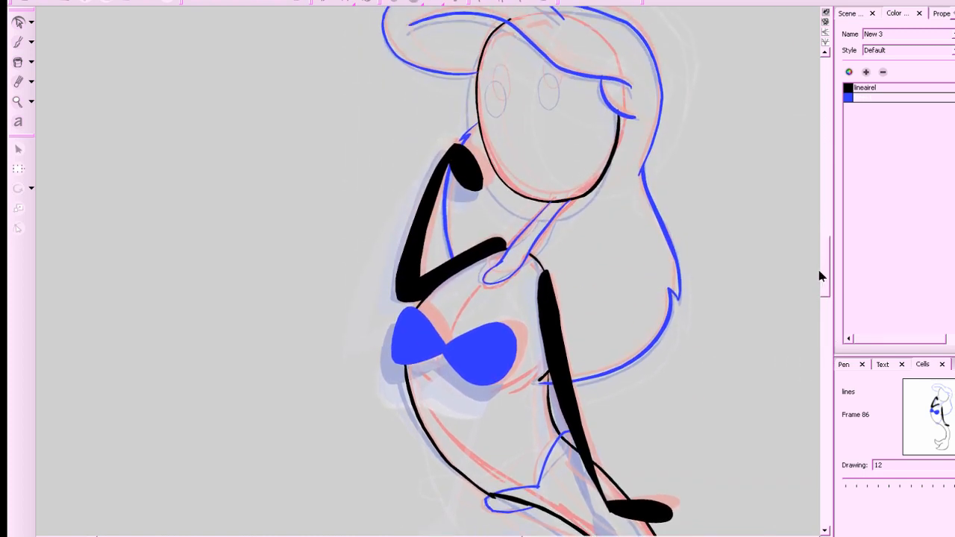
{"action": "left_click", "coordinate": [511, 502]}
Sketch a curved vertical and a horizontal guideline in blue on the face to place the eyes.
{"action": "left_click_drag", "start_coordinate": [825, 291], "coordinate": [859, 224]}
{"action": "left_click", "coordinate": [847, 88]}
{"action": "key", "text": "alt+b"}
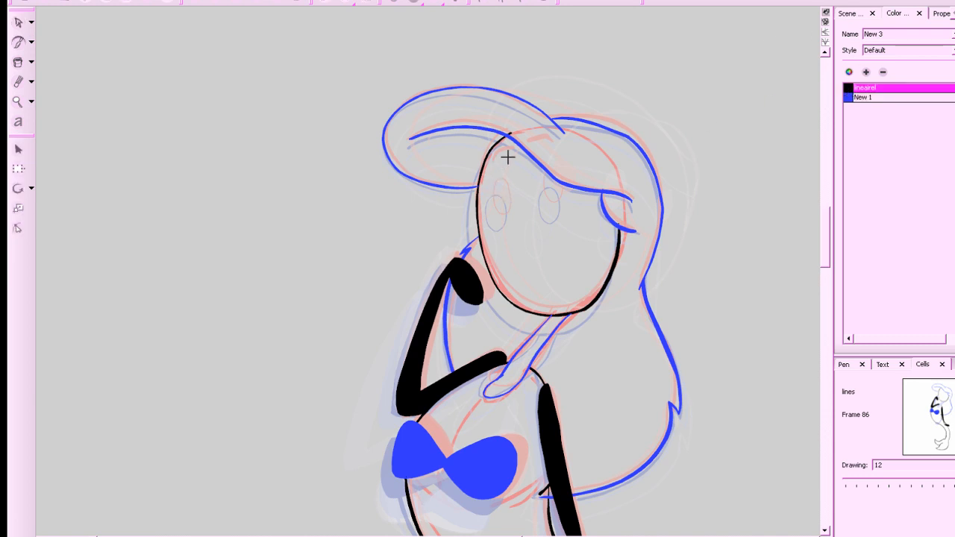
{"action": "left_click", "coordinate": [848, 98]}
{"action": "mouse_move", "coordinate": [524, 174]}
{"action": "left_mouse_down"}
{"action": "mouse_move", "coordinate": [528, 234]}
{"action": "mouse_move", "coordinate": [522, 171]}
{"action": "mouse_move", "coordinate": [556, 198]}
{"action": "left_mouse_up"}
{"action": "key", "text": "ctrl+z"}
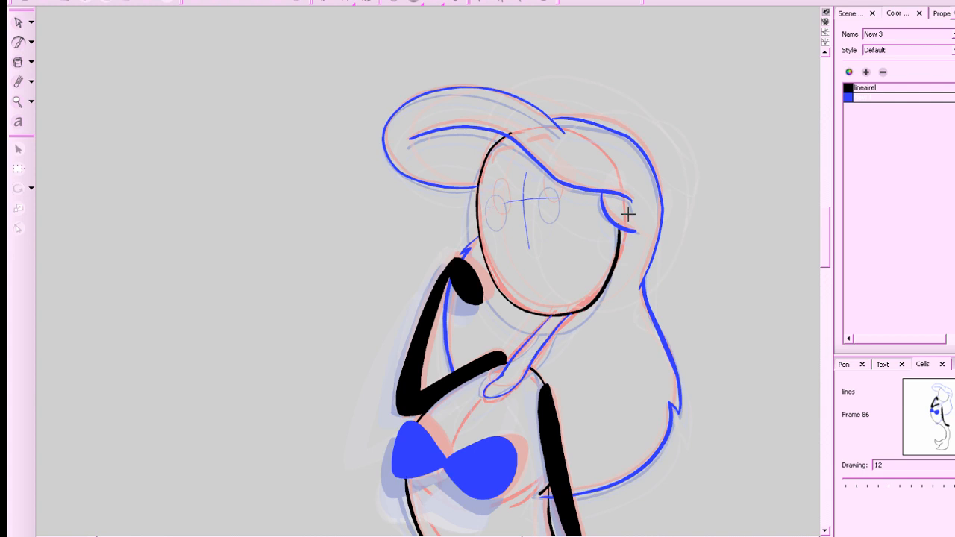
Draw two black oval eye outlines on the face, one at each end of the horizontal guideline.
{"action": "left_click_drag", "start_coordinate": [707, 269], "coordinate": [675, 351]}
{"action": "key", "text": "2"}
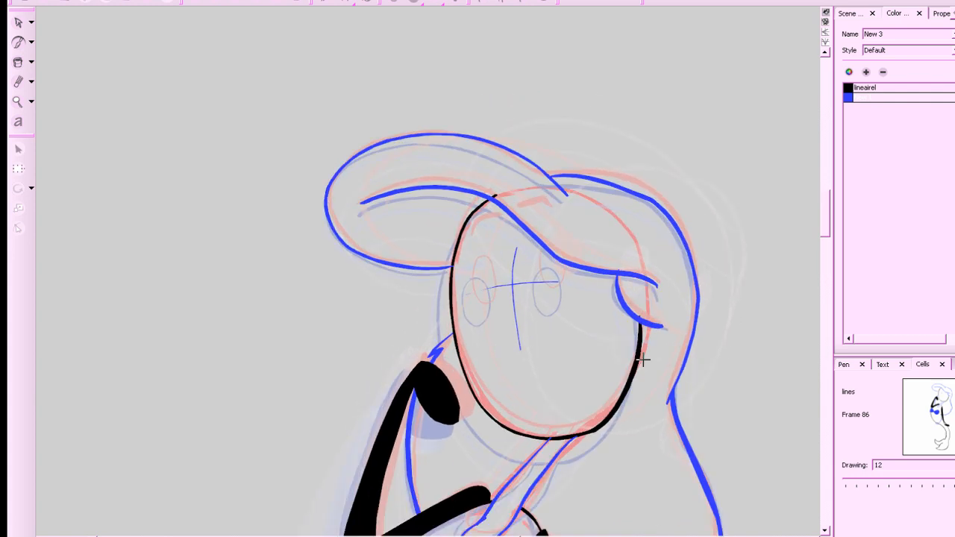
{"action": "left_click", "coordinate": [853, 89]}
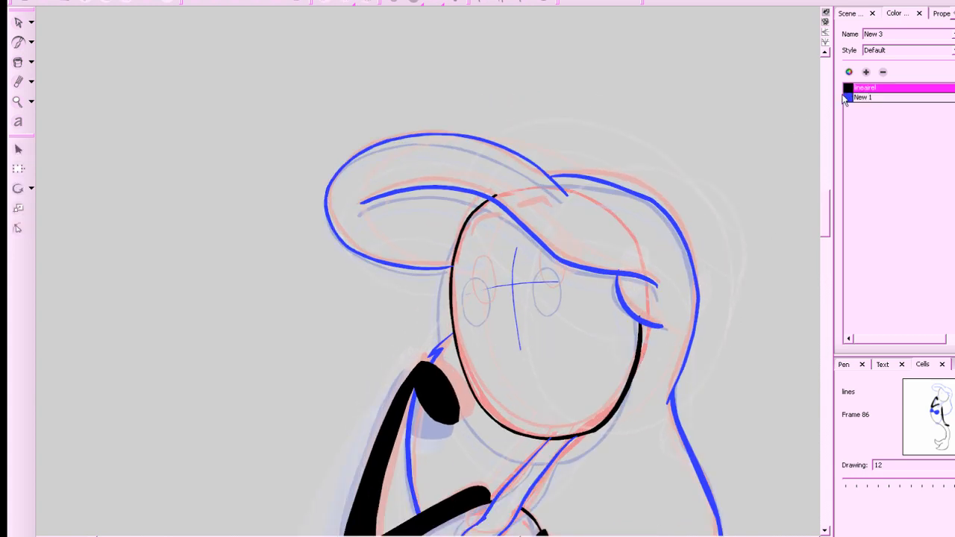
{"action": "key", "text": "2"}
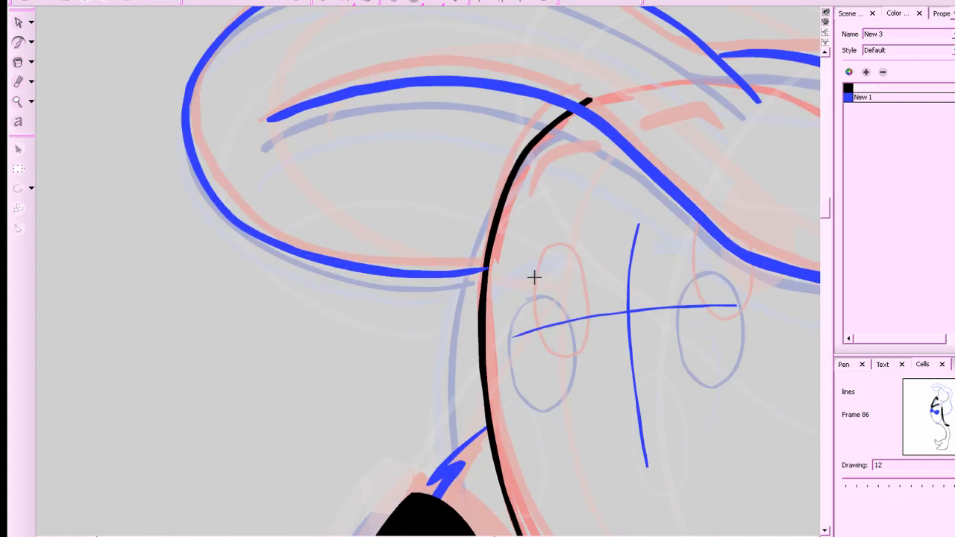
{"action": "mouse_move", "coordinate": [535, 277]}
{"action": "left_mouse_down"}
{"action": "mouse_move", "coordinate": [562, 282]}
{"action": "mouse_move", "coordinate": [580, 320]}
{"action": "left_mouse_up"}
{"action": "key", "text": "ctrl+z"}
{"action": "mouse_move", "coordinate": [536, 274]}
{"action": "left_mouse_down"}
{"action": "mouse_move", "coordinate": [561, 278]}
{"action": "mouse_move", "coordinate": [583, 324]}
{"action": "mouse_move", "coordinate": [577, 371]}
{"action": "mouse_move", "coordinate": [549, 384]}
{"action": "mouse_move", "coordinate": [522, 348]}
{"action": "mouse_move", "coordinate": [550, 275]}
{"action": "left_mouse_up"}
{"action": "key", "text": "space"}
{"action": "left_click_drag", "start_coordinate": [704, 288], "coordinate": [529, 312]}
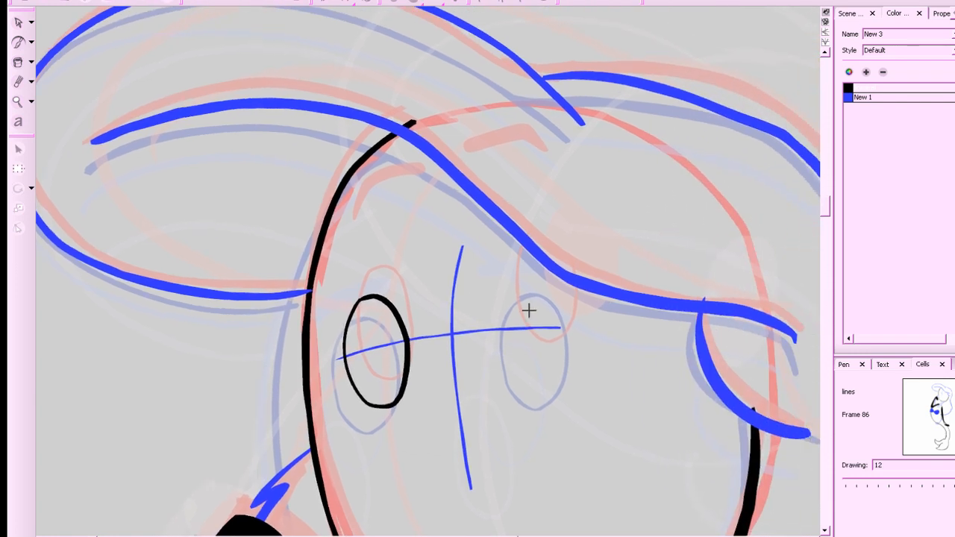
{"action": "mouse_move", "coordinate": [528, 274]}
{"action": "left_mouse_down"}
{"action": "mouse_move", "coordinate": [567, 305]}
{"action": "mouse_move", "coordinate": [574, 361]}
{"action": "mouse_move", "coordinate": [545, 383]}
{"action": "mouse_move", "coordinate": [509, 345]}
{"action": "mouse_move", "coordinate": [518, 286]}
{"action": "mouse_move", "coordinate": [541, 280]}
{"action": "left_mouse_up"}
{"action": "key", "text": "space"}
{"action": "left_click_drag", "start_coordinate": [609, 421], "coordinate": [640, 415]}
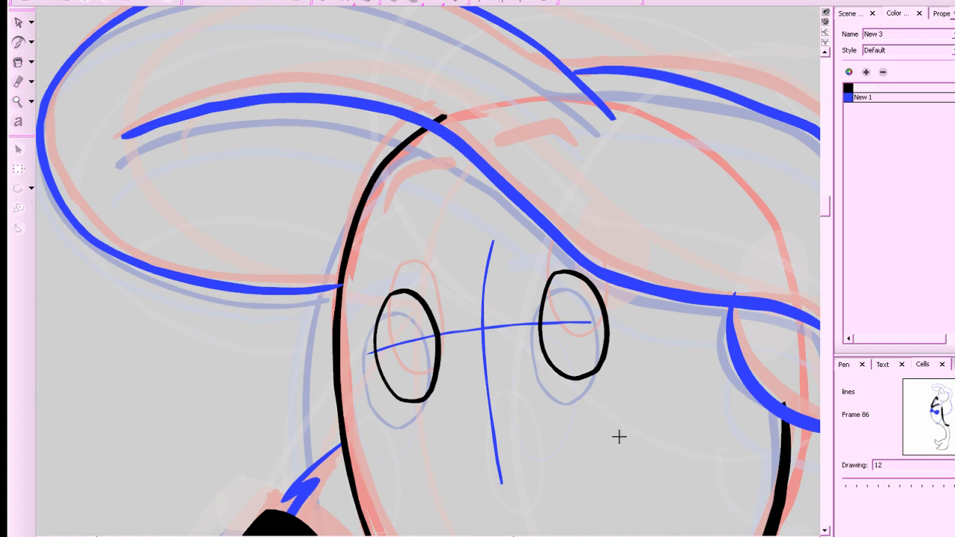
Delete the crossed blue guidelines on the face and fill both eye ovals with black.
{"action": "left_click", "coordinate": [18, 62]}
{"action": "left_click", "coordinate": [17, 22]}
{"action": "left_click_drag", "start_coordinate": [458, 309], "coordinate": [522, 379]}
{"action": "key", "text": "Delete"}
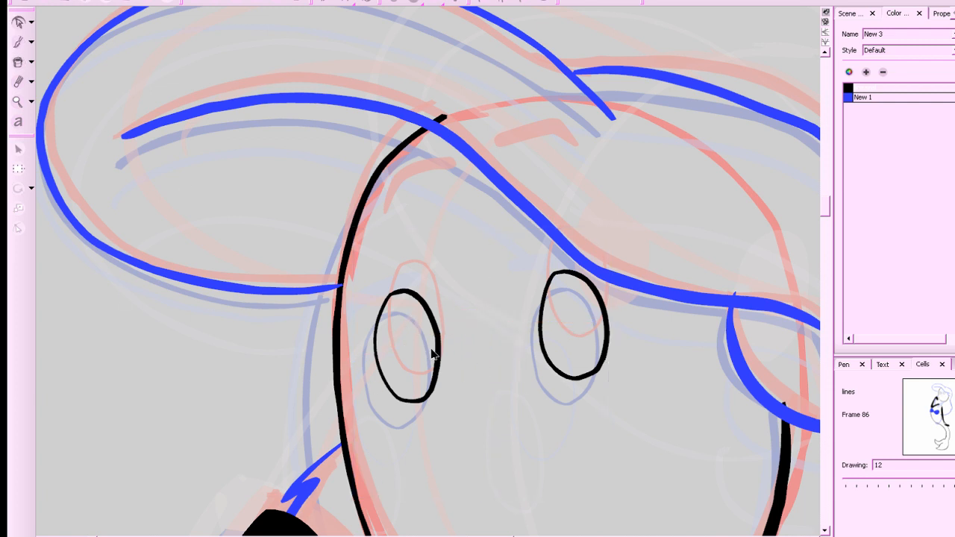
{"action": "left_click", "coordinate": [607, 338]}
{"action": "left_click", "coordinate": [18, 62]}
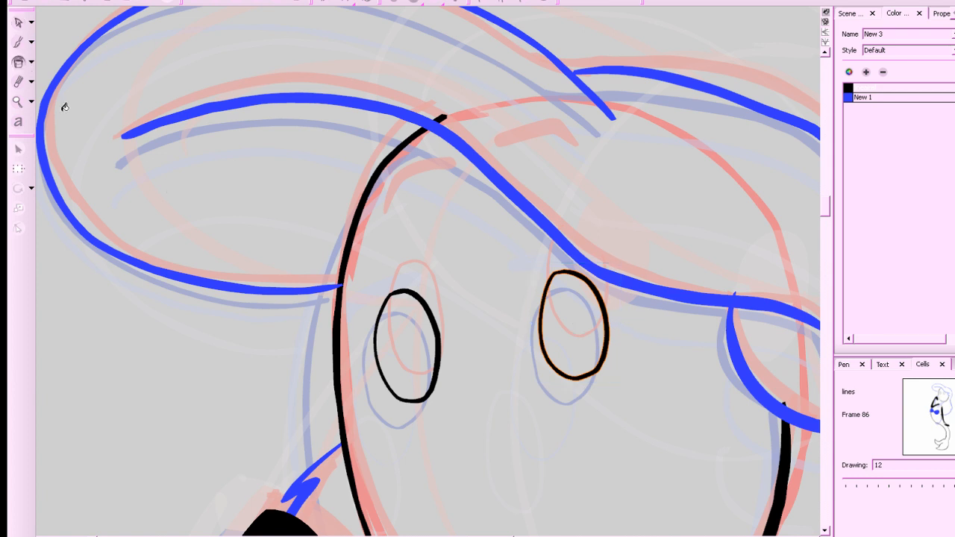
{"action": "left_click", "coordinate": [423, 348]}
{"action": "left_click", "coordinate": [573, 338]}
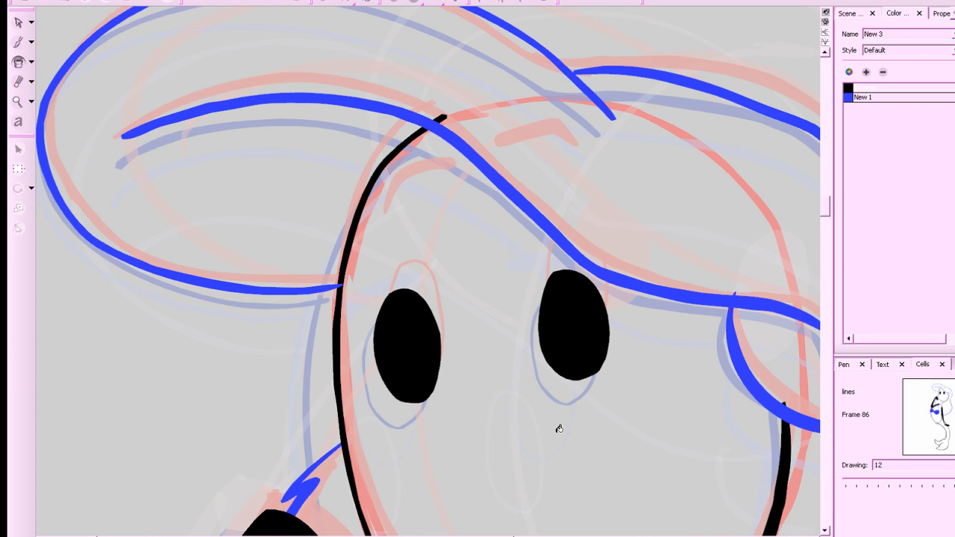
Change the stacking order of the face strokes, placing the blue hair strand behind the raised arm and hand.
{"action": "scroll", "coordinate": [560, 428], "scroll_direction": "down", "scroll_amount": 5}
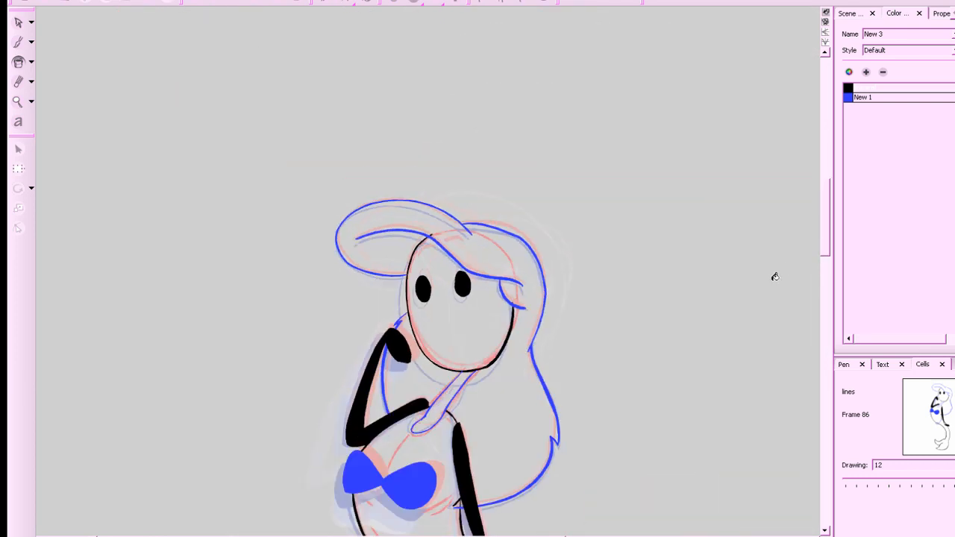
{"action": "scroll", "coordinate": [757, 295], "scroll_direction": "up", "scroll_amount": 6}
{"action": "key", "text": "alt+b"}
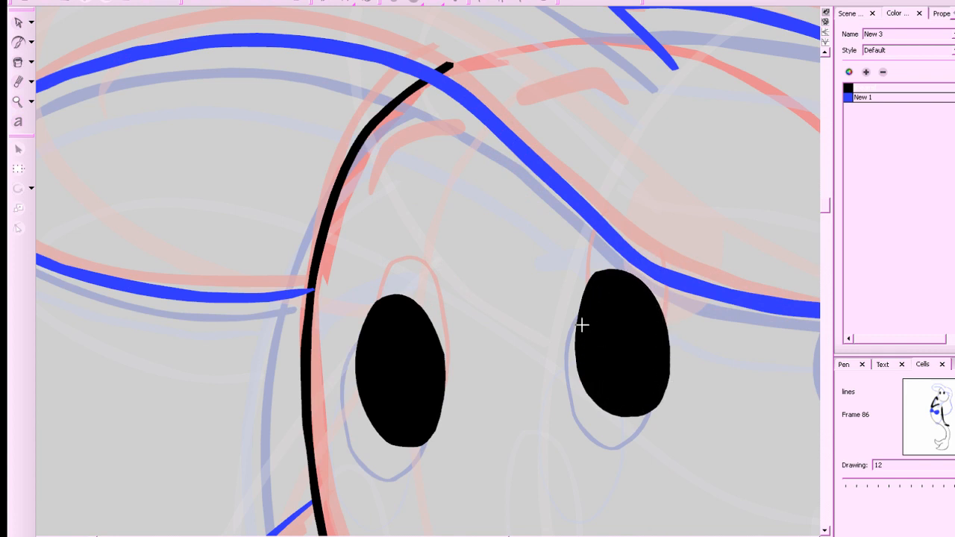
{"action": "scroll", "coordinate": [620, 341], "scroll_direction": "down", "scroll_amount": 3}
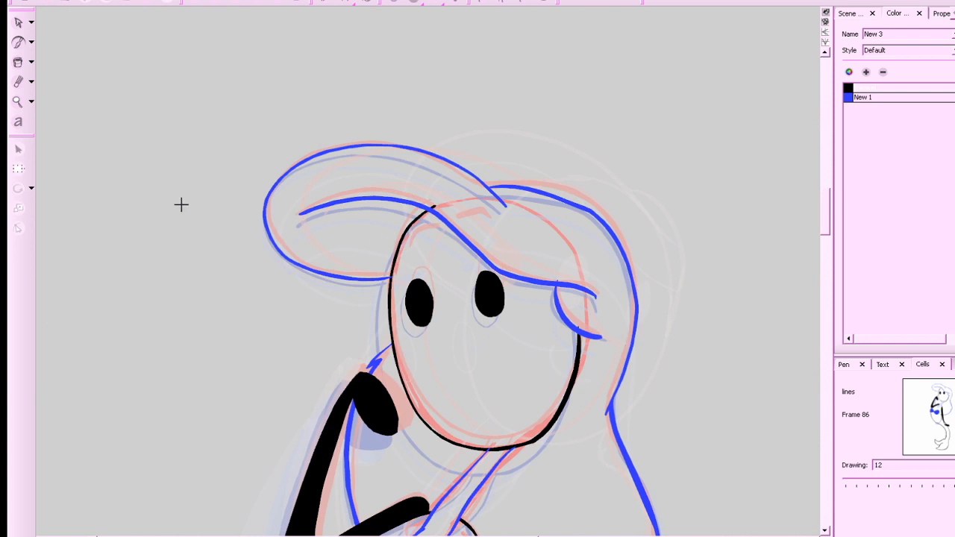
{"action": "left_click", "coordinate": [18, 23]}
{"action": "left_click_drag", "start_coordinate": [228, 288], "coordinate": [624, 348]}
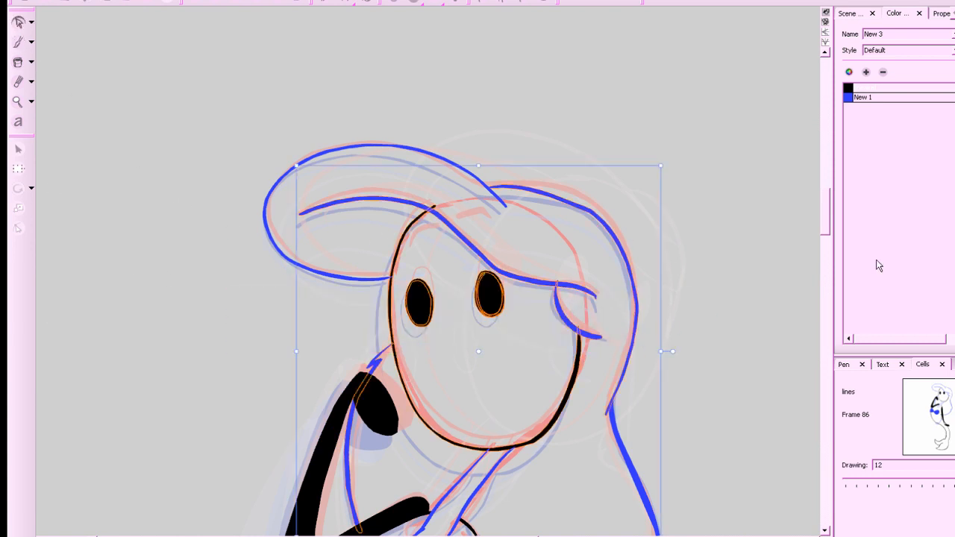
{"action": "key", "text": "alt+shift+f"}
{"action": "left_click", "coordinate": [706, 387]}
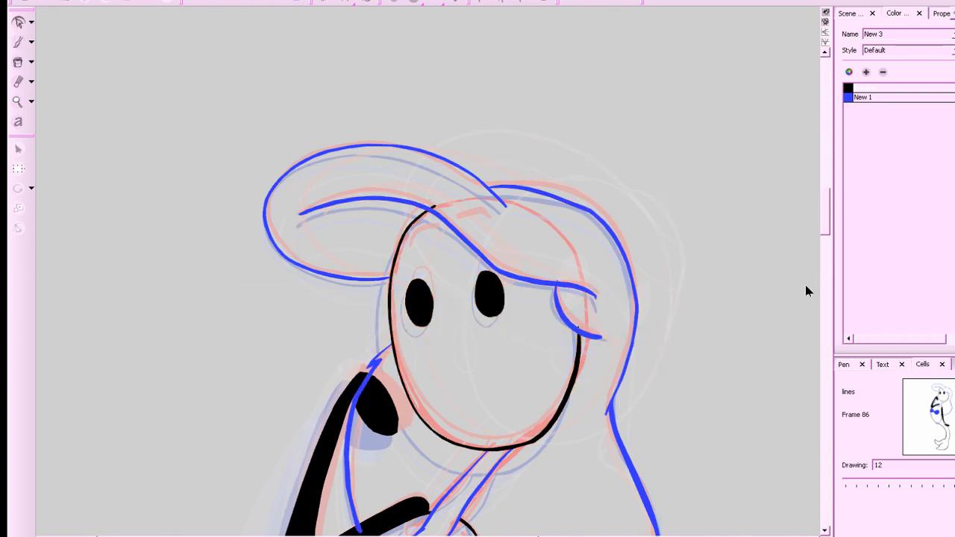
{"action": "left_click_drag", "start_coordinate": [826, 224], "coordinate": [825, 237]}
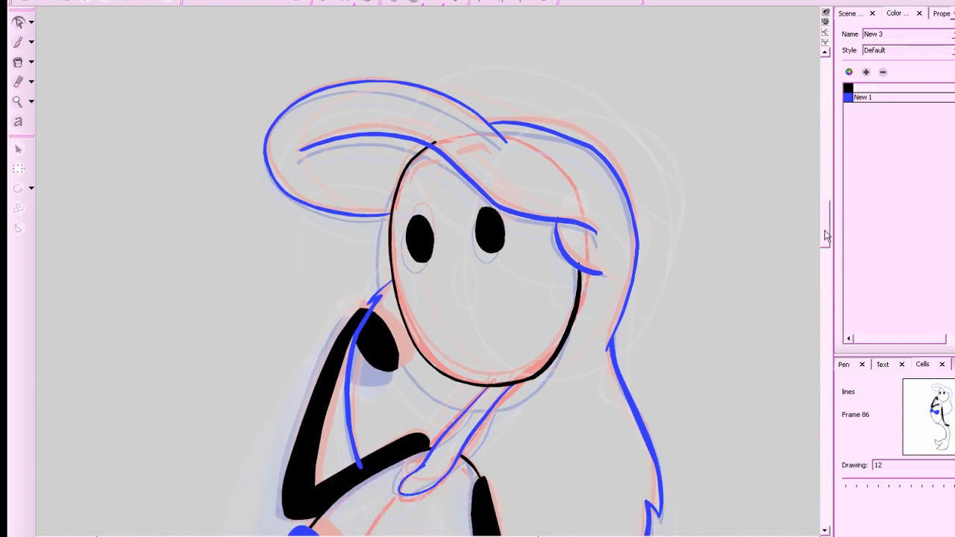
{"action": "left_click_drag", "start_coordinate": [386, 408], "coordinate": [339, 446]}
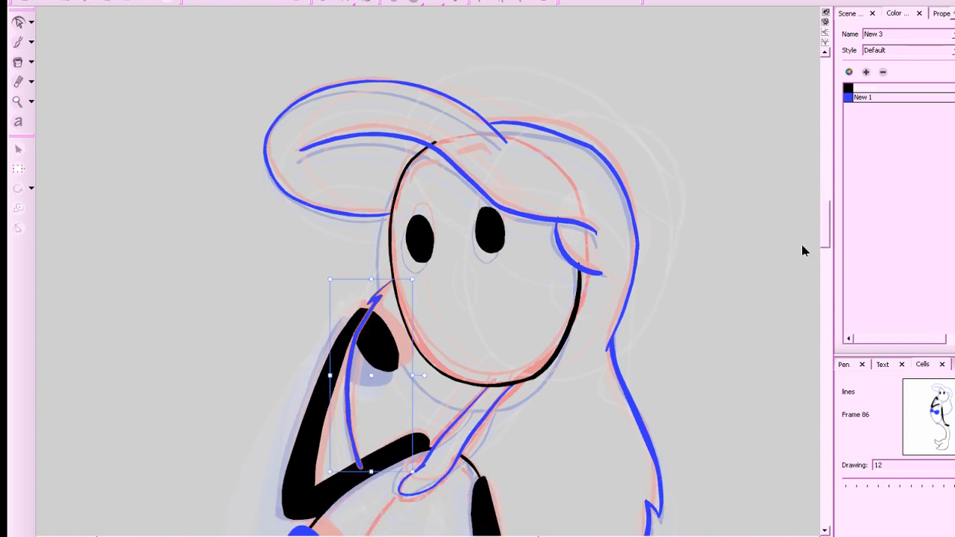
{"action": "key", "text": "alt+shift+f"}
{"action": "left_click", "coordinate": [704, 393]}
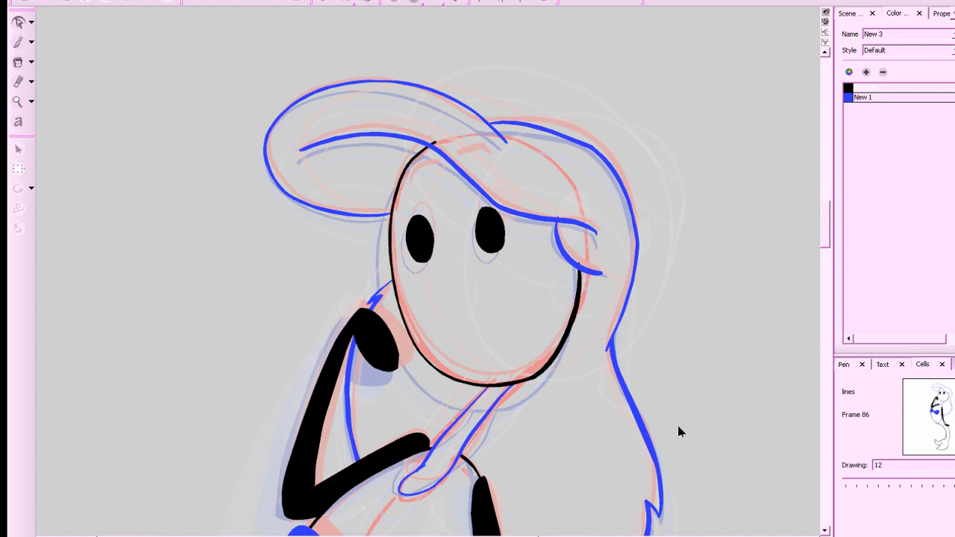
{"action": "key", "text": "x"}
{"action": "left_click_drag", "start_coordinate": [668, 388], "coordinate": [731, 209]}
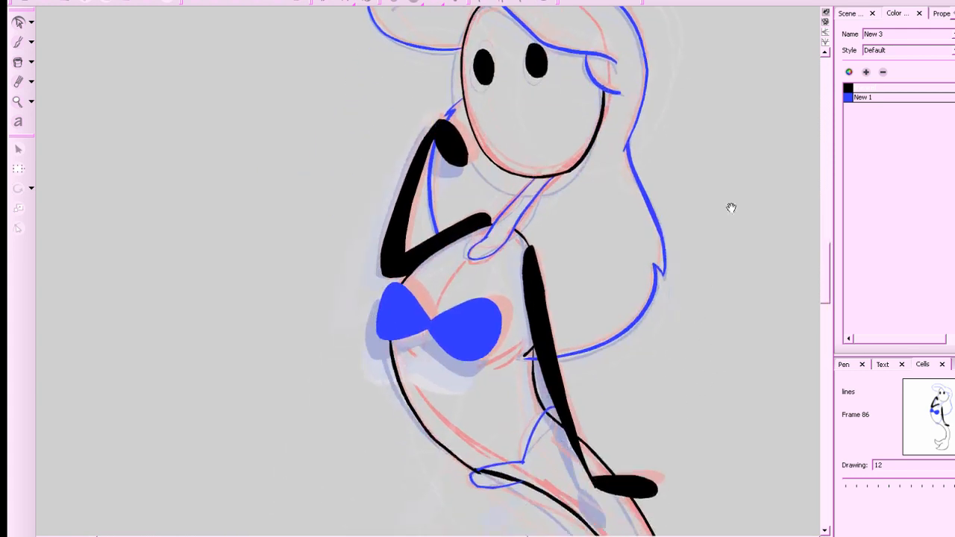
{"action": "key", "text": "x"}
{"action": "left_click_drag", "start_coordinate": [721, 313], "coordinate": [725, 298]}
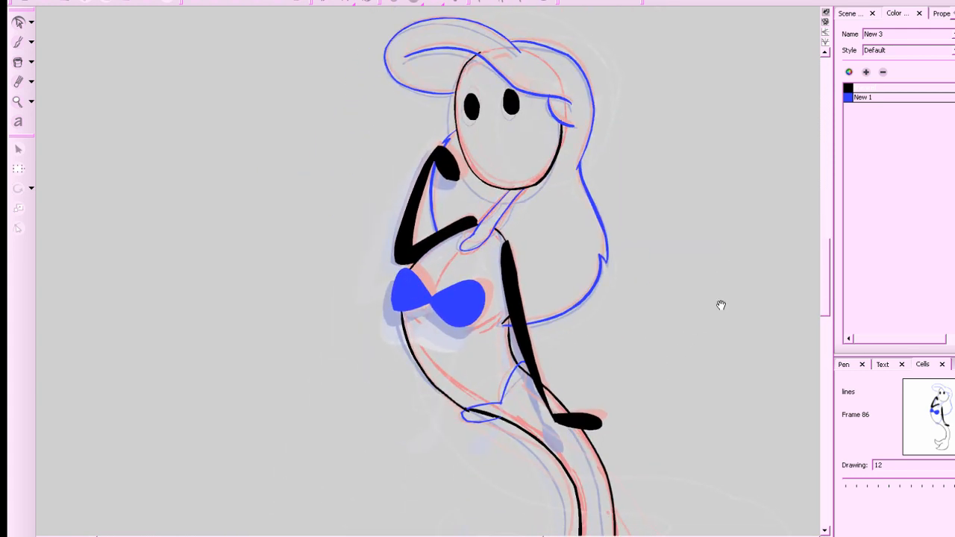
{"action": "left_click_drag", "start_coordinate": [710, 330], "coordinate": [733, 292]}
{"action": "key", "text": "z"}
{"action": "key", "text": "alt+e"}
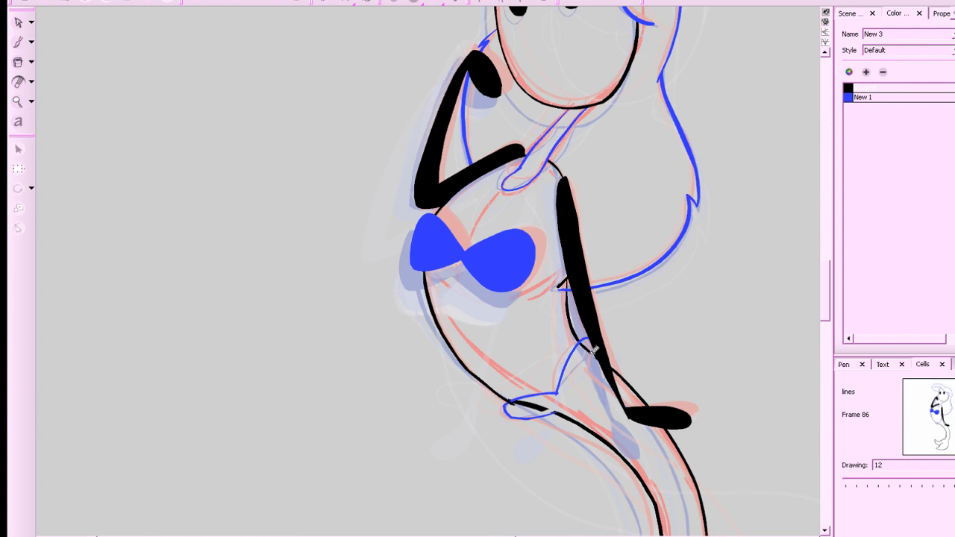
{"action": "left_click", "coordinate": [18, 23]}
{"action": "left_click_drag", "start_coordinate": [331, 371], "coordinate": [642, 492]}
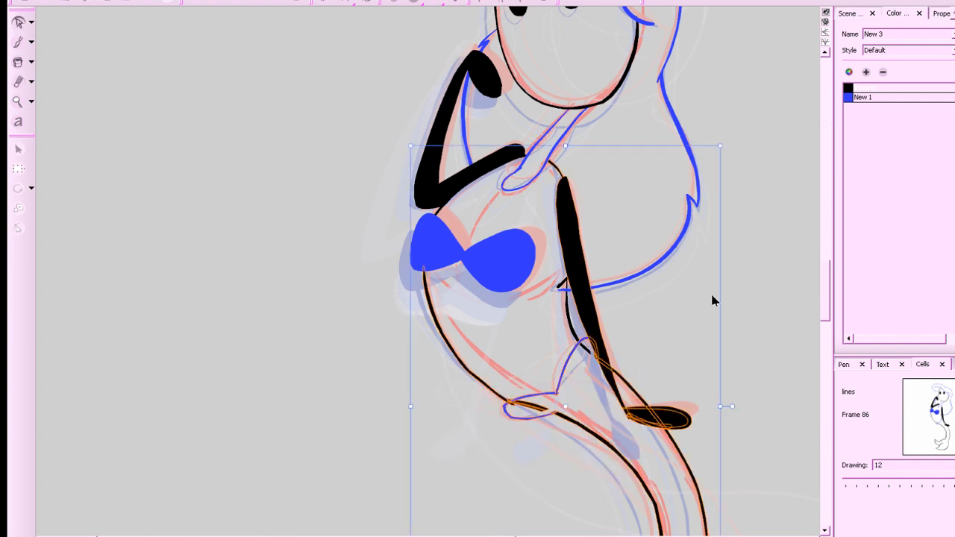
{"action": "mouse_move", "coordinate": [712, 296]}
{"action": "left_mouse_down"}
{"action": "mouse_move", "coordinate": [547, 418]}
{"action": "mouse_move", "coordinate": [410, 489]}
{"action": "left_mouse_up"}
{"action": "key", "text": "ctrl+shift+Page_Down"}
{"action": "left_click", "coordinate": [755, 356]}
{"action": "key", "text": "ctrl+z"}
{"action": "key", "text": "alt+b"}
Touch up the end of the blue loop at the hip and delete the black body line segment inside it.
{"action": "left_click", "coordinate": [845, 97]}
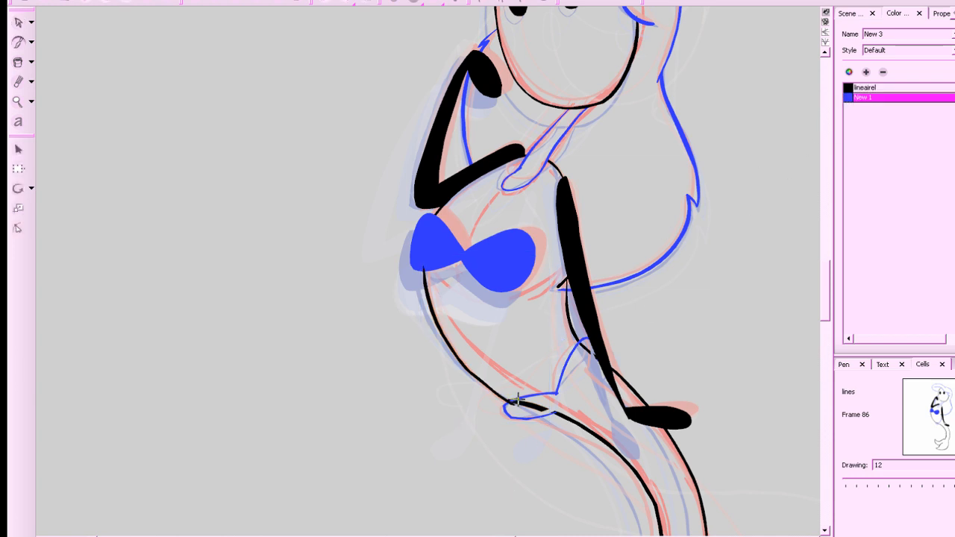
{"action": "left_click_drag", "start_coordinate": [518, 400], "coordinate": [507, 406]}
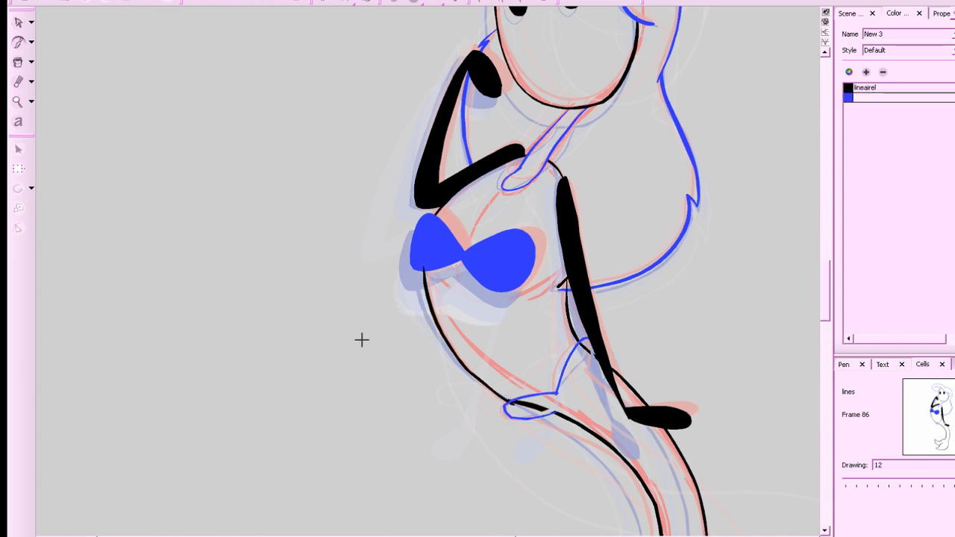
{"action": "left_click", "coordinate": [23, 26]}
{"action": "mouse_move", "coordinate": [266, 320]}
{"action": "left_mouse_down"}
{"action": "mouse_move", "coordinate": [485, 401]}
{"action": "mouse_move", "coordinate": [735, 515]}
{"action": "left_mouse_up"}
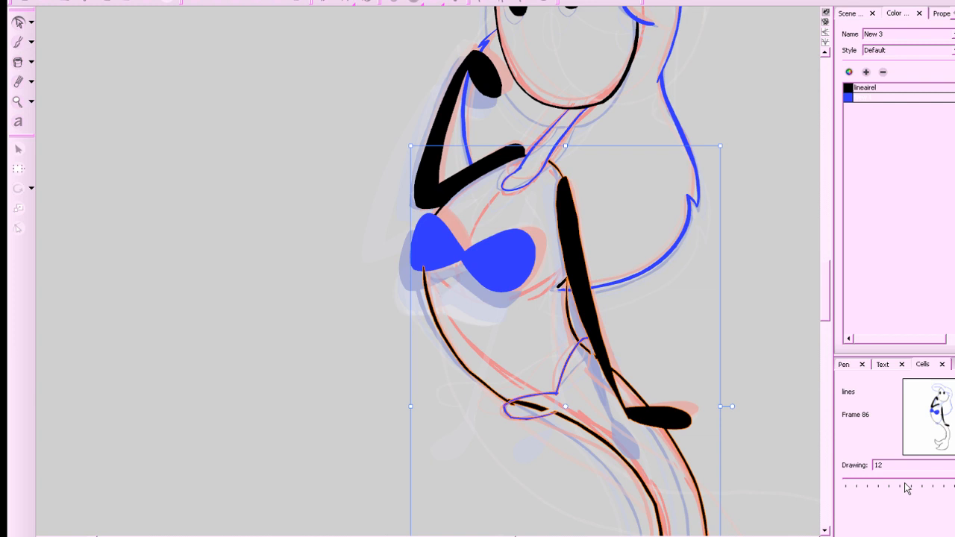
{"action": "left_click", "coordinate": [762, 354]}
{"action": "left_click_drag", "start_coordinate": [535, 407], "coordinate": [472, 478]}
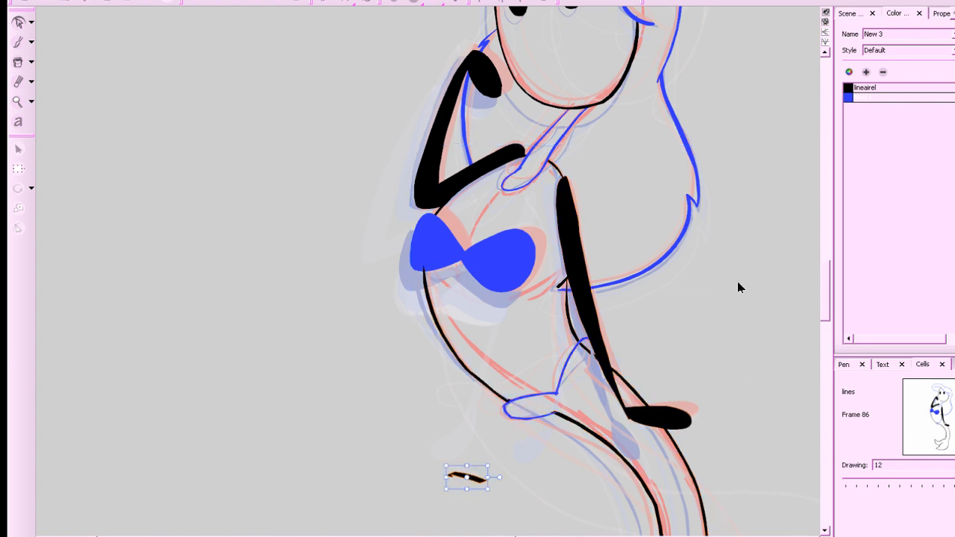
{"action": "key", "text": "Delete"}
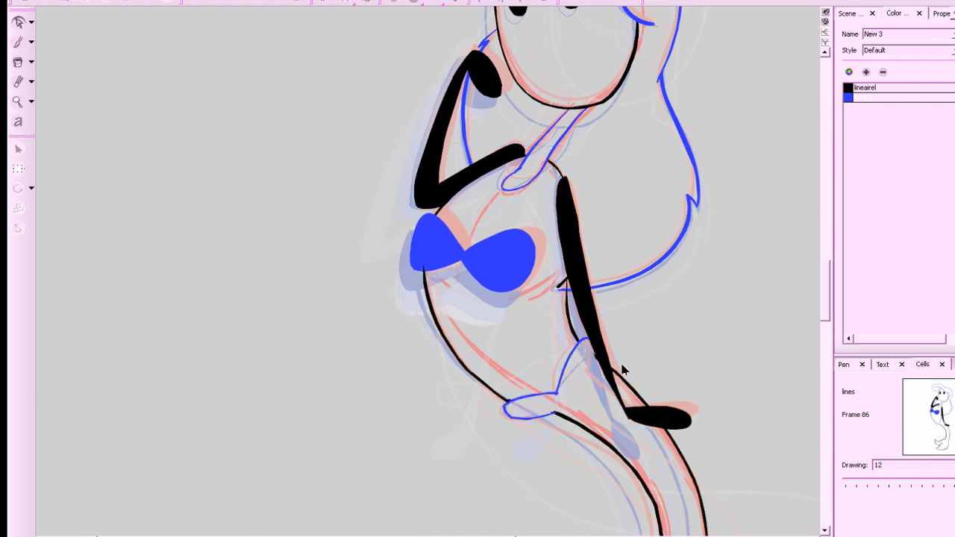
{"action": "scroll", "coordinate": [772, 415], "scroll_direction": "down", "scroll_amount": 3}
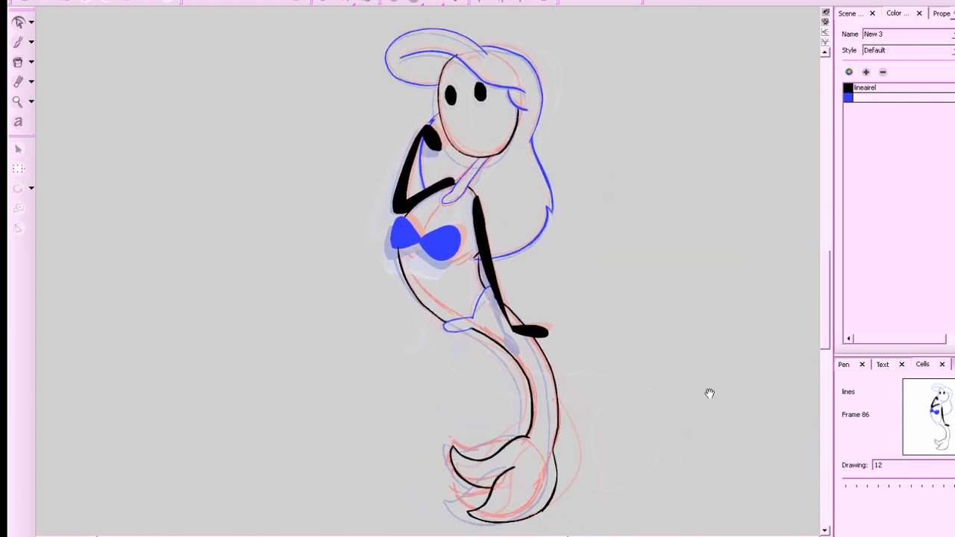
{"action": "scroll", "coordinate": [694, 415], "scroll_direction": "up", "scroll_amount": 3}
{"action": "mouse_move", "coordinate": [487, 462]}
{"action": "left_mouse_down"}
{"action": "mouse_move", "coordinate": [619, 352]}
{"action": "mouse_move", "coordinate": [641, 352]}
{"action": "mouse_move", "coordinate": [678, 383]}
{"action": "left_mouse_up"}
{"action": "left_click", "coordinate": [678, 377]}
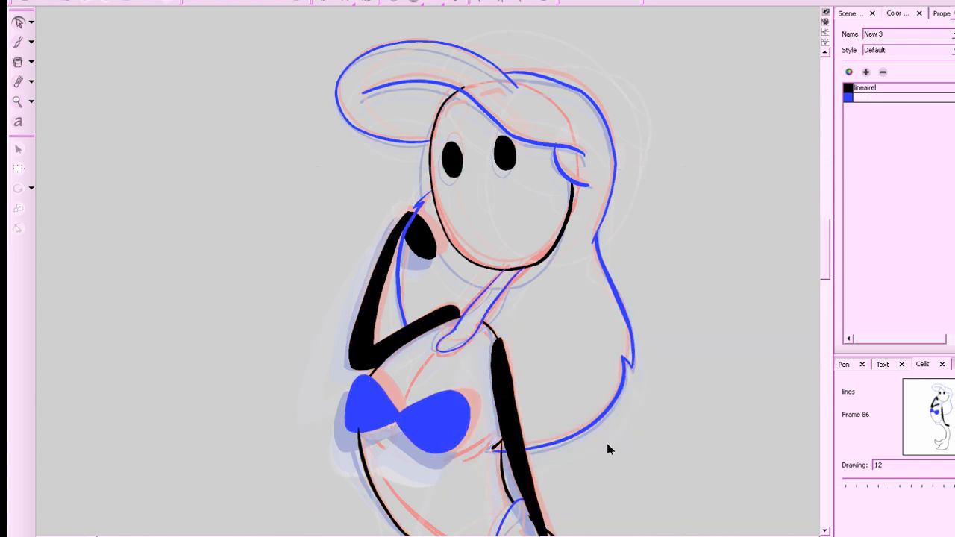
{"action": "left_click", "coordinate": [469, 471]}
{"action": "scroll", "coordinate": [669, 353], "scroll_direction": "down", "scroll_amount": 1}
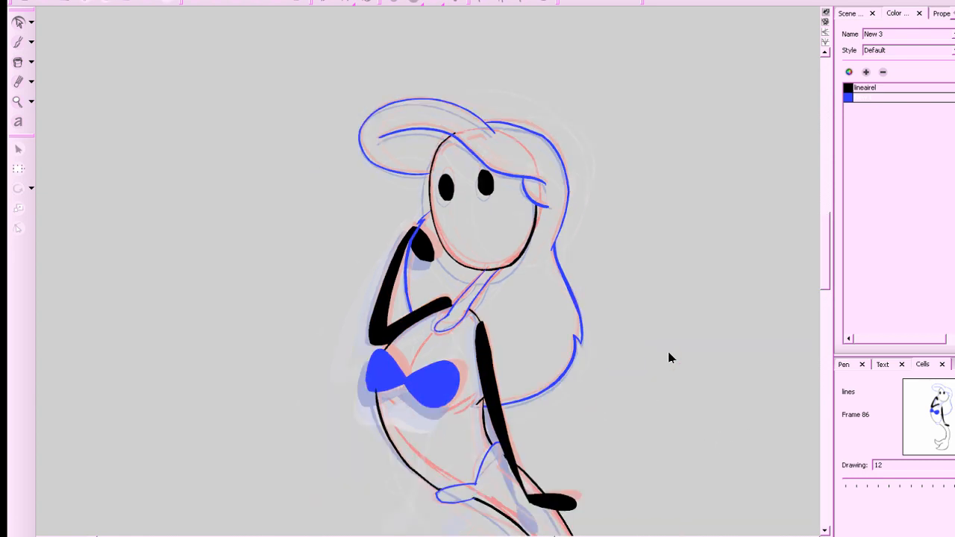
{"action": "left_click_drag", "start_coordinate": [685, 401], "coordinate": [708, 379]}
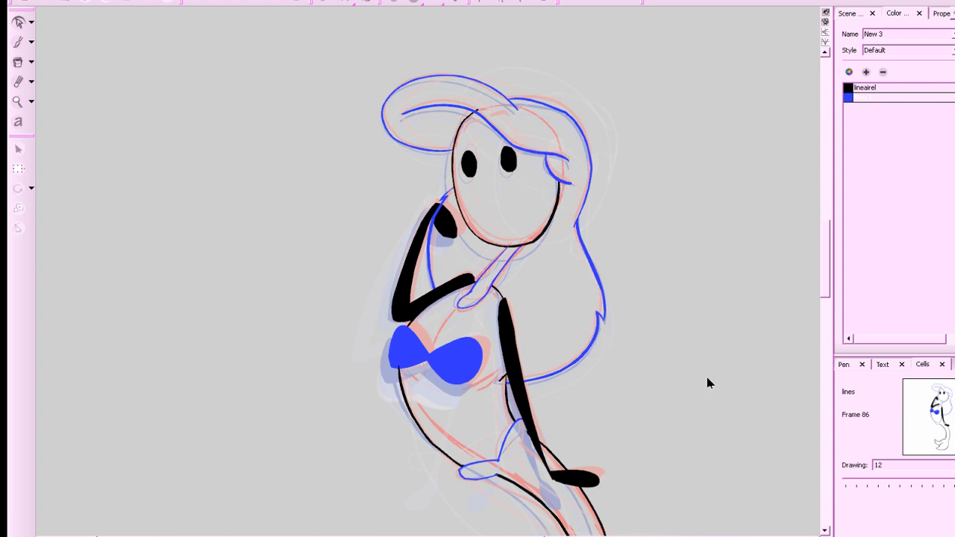
{"action": "scroll", "coordinate": [708, 382], "scroll_direction": "up", "scroll_amount": 2}
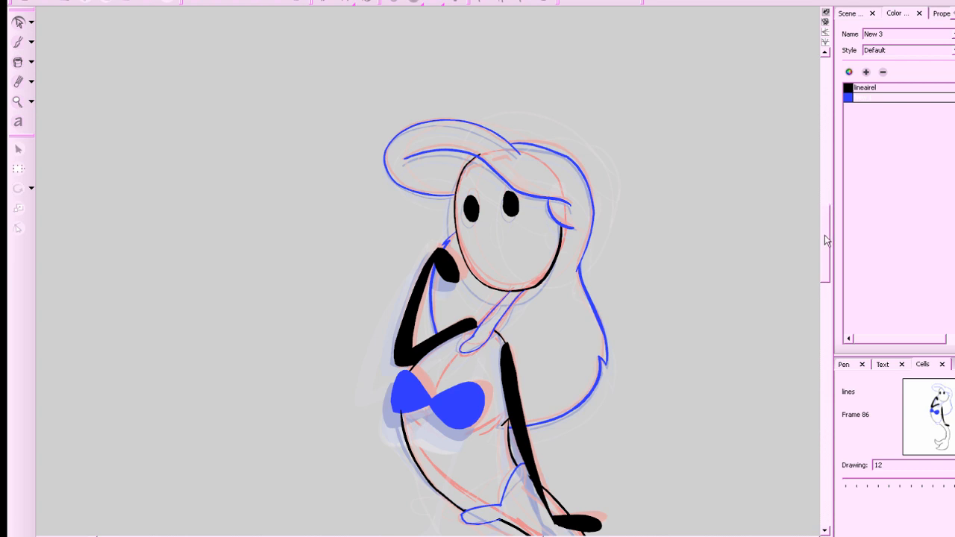
{"action": "mouse_move", "coordinate": [827, 237]}
{"action": "left_mouse_down"}
{"action": "mouse_move", "coordinate": [828, 296]}
{"action": "mouse_move", "coordinate": [828, 254]}
{"action": "left_mouse_up"}
Recolour the blue neck outline with the black lineairel swatch.
{"action": "key", "text": "alt+e"}
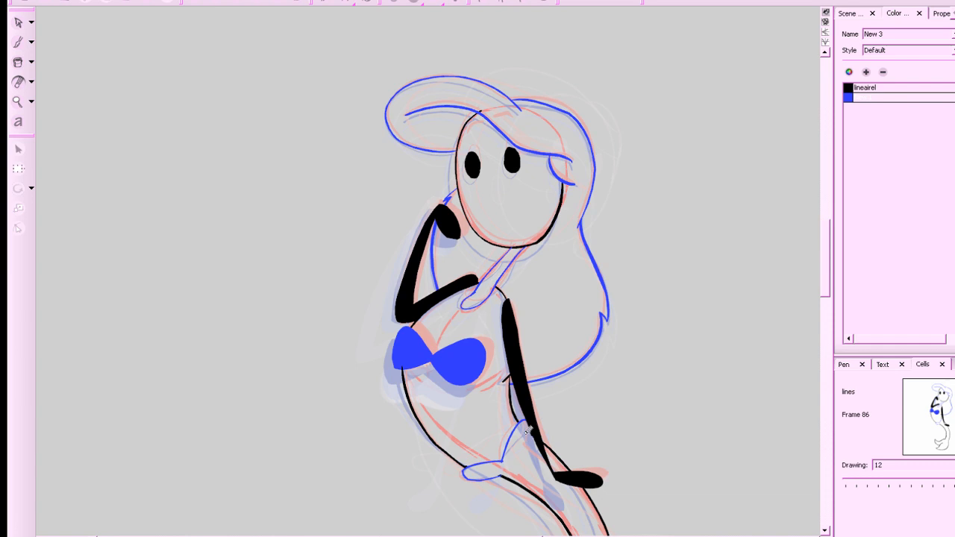
{"action": "key", "text": "alt+b"}
{"action": "left_click", "coordinate": [19, 22]}
{"action": "mouse_move", "coordinate": [616, 460]}
{"action": "left_mouse_down"}
{"action": "mouse_move", "coordinate": [487, 257]}
{"action": "mouse_move", "coordinate": [560, 302]}
{"action": "mouse_move", "coordinate": [487, 261]}
{"action": "left_mouse_up"}
{"action": "left_click", "coordinate": [852, 88]}
{"action": "left_click", "coordinate": [749, 244]}
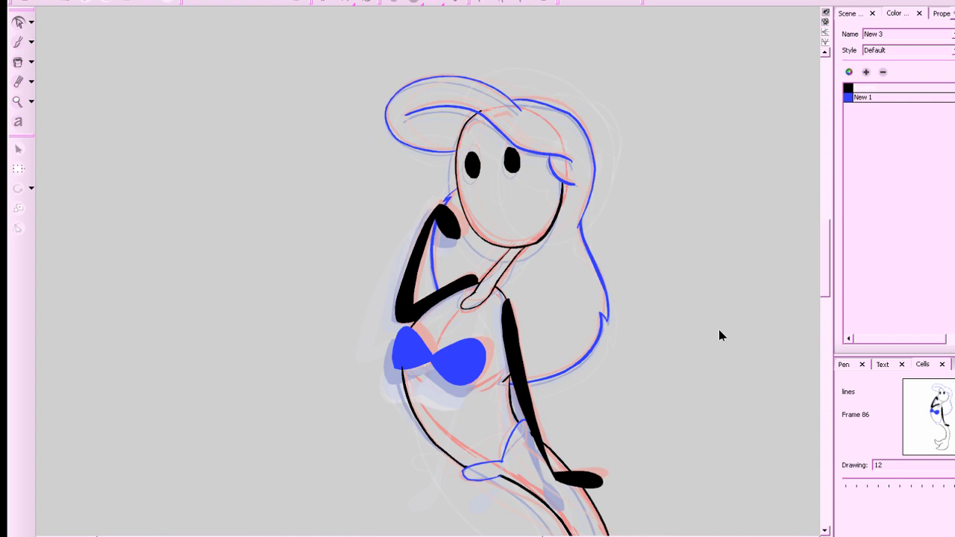
Touch up the black outline along the outer lower curve of the tail fin on frame 86.
{"action": "mouse_move", "coordinate": [824, 271]}
{"action": "left_mouse_down"}
{"action": "mouse_move", "coordinate": [826, 357]}
{"action": "mouse_move", "coordinate": [813, 264]}
{"action": "mouse_move", "coordinate": [803, 411]}
{"action": "left_mouse_up"}
{"action": "key", "text": "alt+b"}
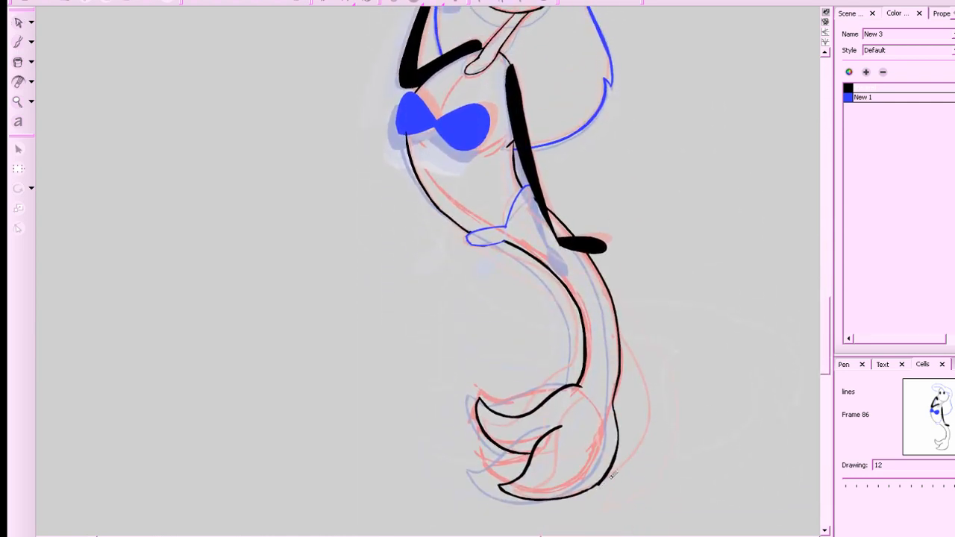
{"action": "key", "text": "alt+/"}
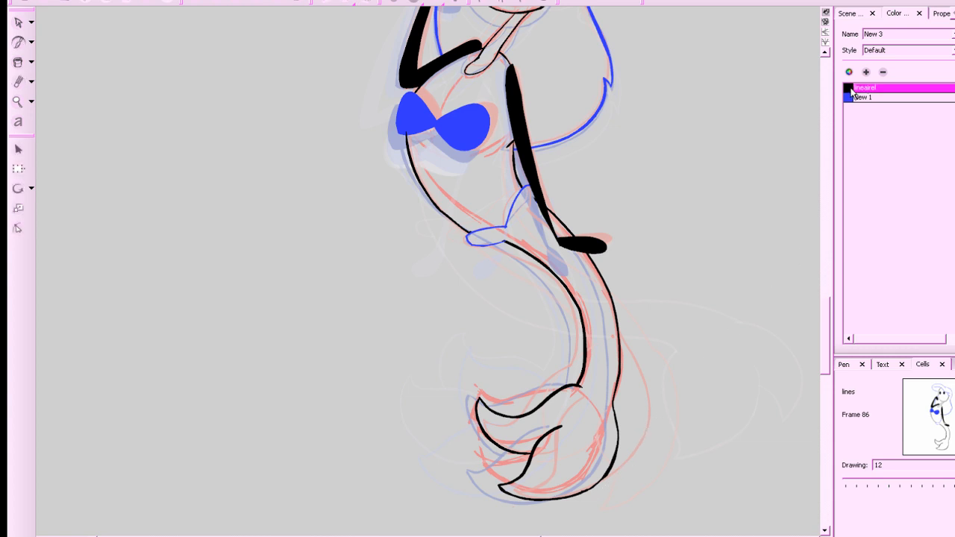
{"action": "left_click_drag", "start_coordinate": [618, 445], "coordinate": [608, 470]}
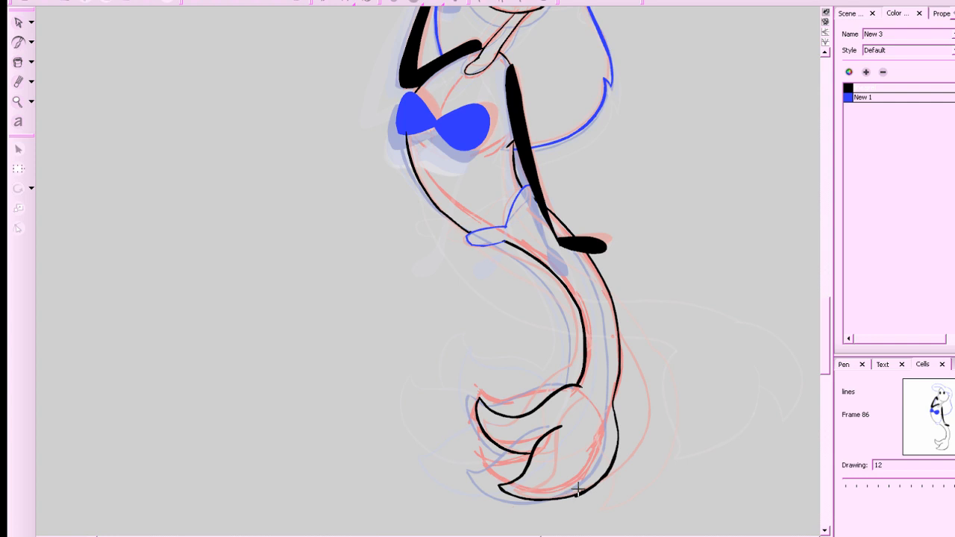
{"action": "left_click_drag", "start_coordinate": [689, 418], "coordinate": [662, 536]}
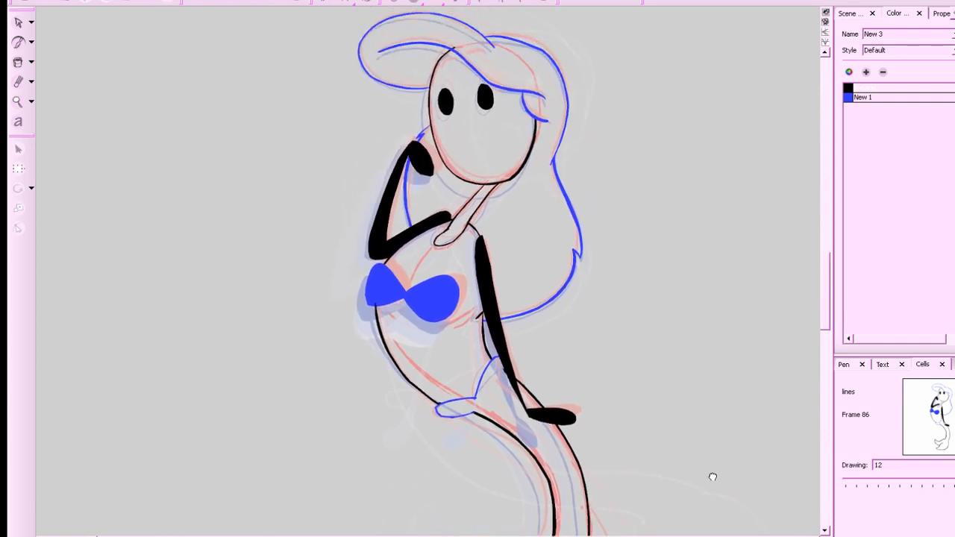
Flip between the cleaned-up frame 86 and its neighbouring drawings to compare the mermaid's poses.
{"action": "key", "text": "1"}
{"action": "left_click_drag", "start_coordinate": [729, 448], "coordinate": [757, 423]}
{"action": "key", "text": "comma"}
{"action": "key", "text": "period"}
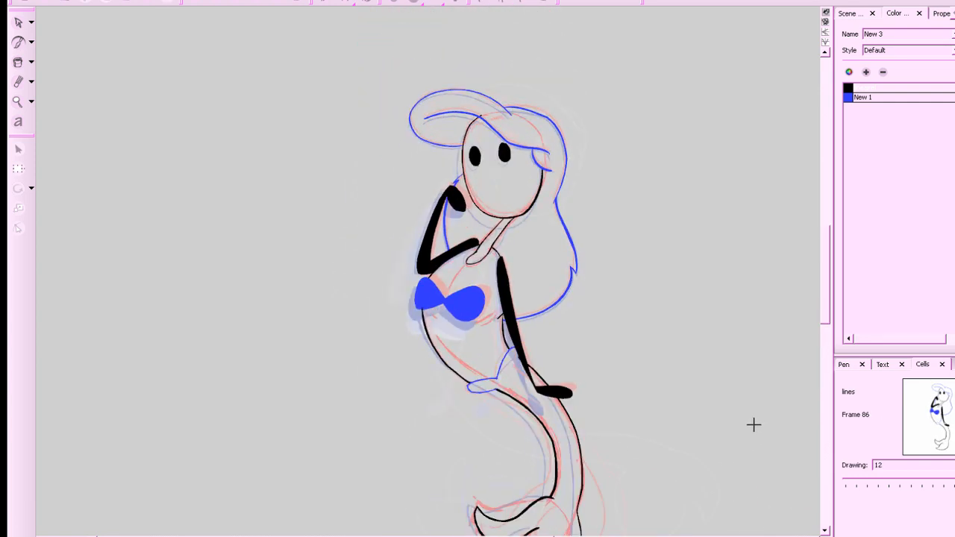
{"action": "key", "text": "period"}
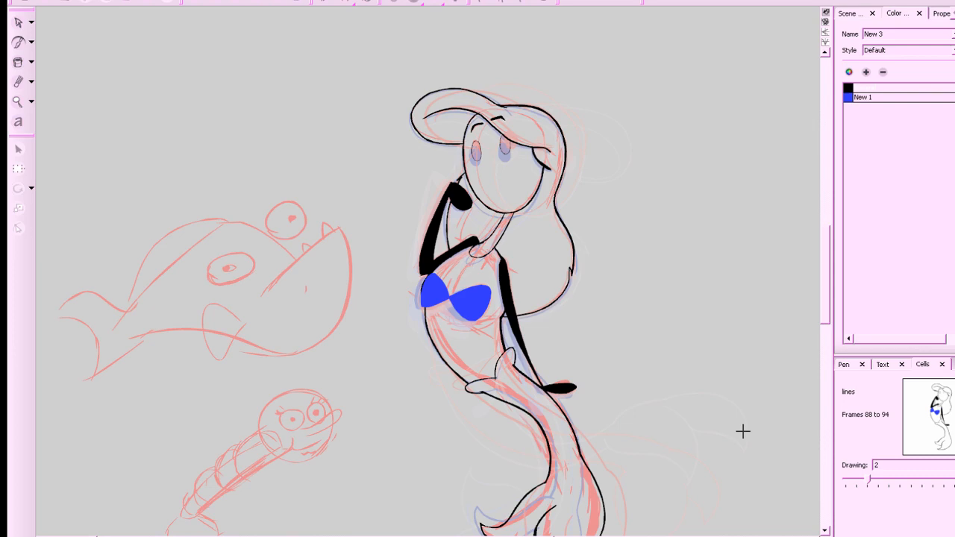
{"action": "key", "text": "comma"}
{"action": "key", "text": "comma"}
{"action": "key", "text": "comma"}
{"action": "key", "text": "a"}
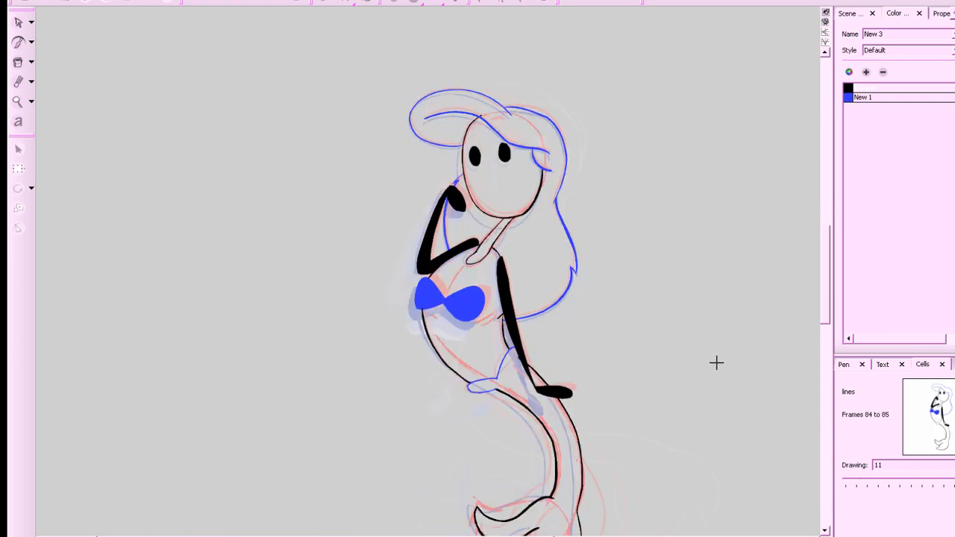
Draw two short black eyebrows above the eyes on the drawing for frames 84 to 85, following the previous drawing's brows.
{"action": "key", "text": "z"}
{"action": "key", "text": "z"}
{"action": "left_click_drag", "start_coordinate": [736, 221], "coordinate": [680, 513]}
{"action": "key", "text": "a"}
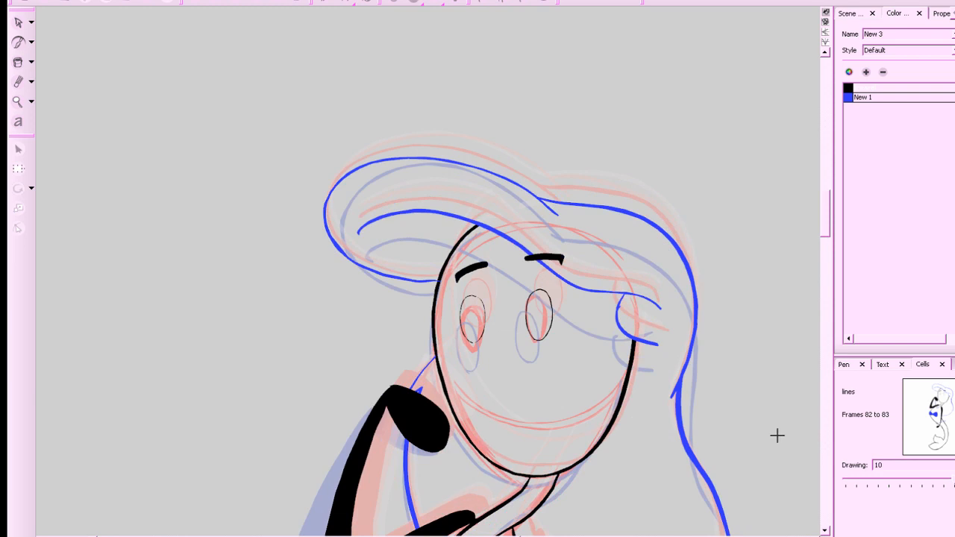
{"action": "key", "text": "s"}
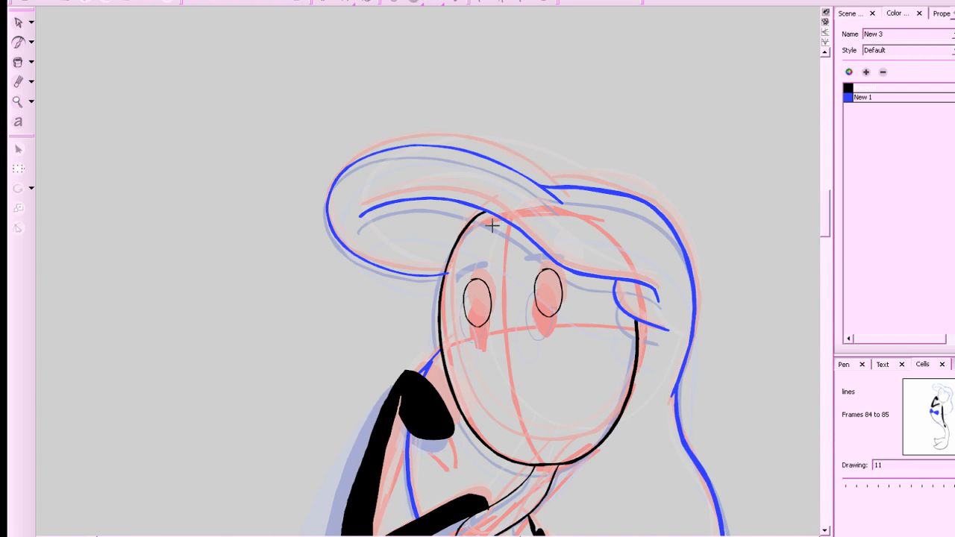
{"action": "left_click_drag", "start_coordinate": [455, 260], "coordinate": [496, 247]}
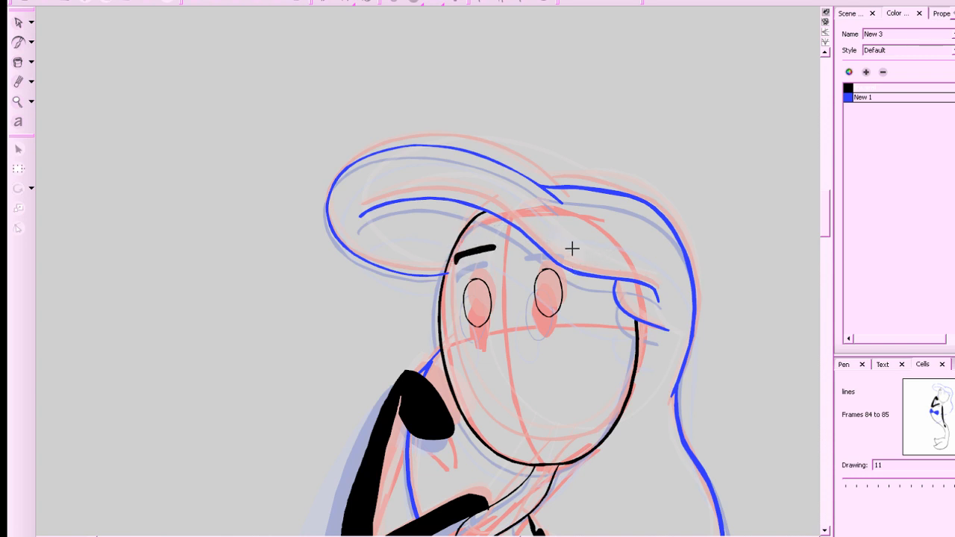
{"action": "left_click_drag", "start_coordinate": [567, 237], "coordinate": [524, 244]}
{"action": "key", "text": "ctrl+z"}
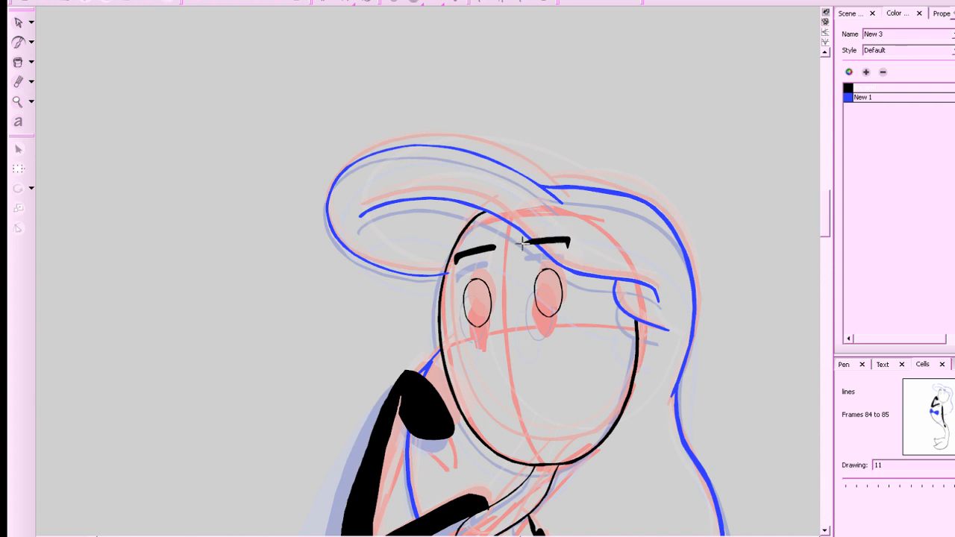
Step back and forth through the drawings up to frames 88 to 94 to check the mermaid's motion.
{"action": "key", "text": "x"}
{"action": "key", "text": "x"}
{"action": "key", "text": "a"}
{"action": "key", "text": "s"}
{"action": "key", "text": "s"}
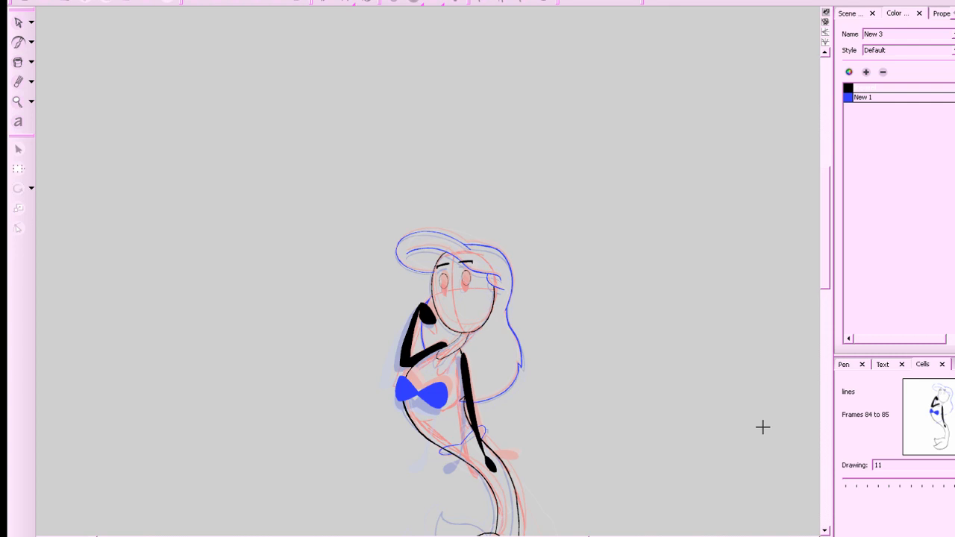
{"action": "key", "text": "a"}
{"action": "key", "text": "a"}
{"action": "key", "text": "s"}
{"action": "left_click_drag", "start_coordinate": [682, 450], "coordinate": [675, 371]}
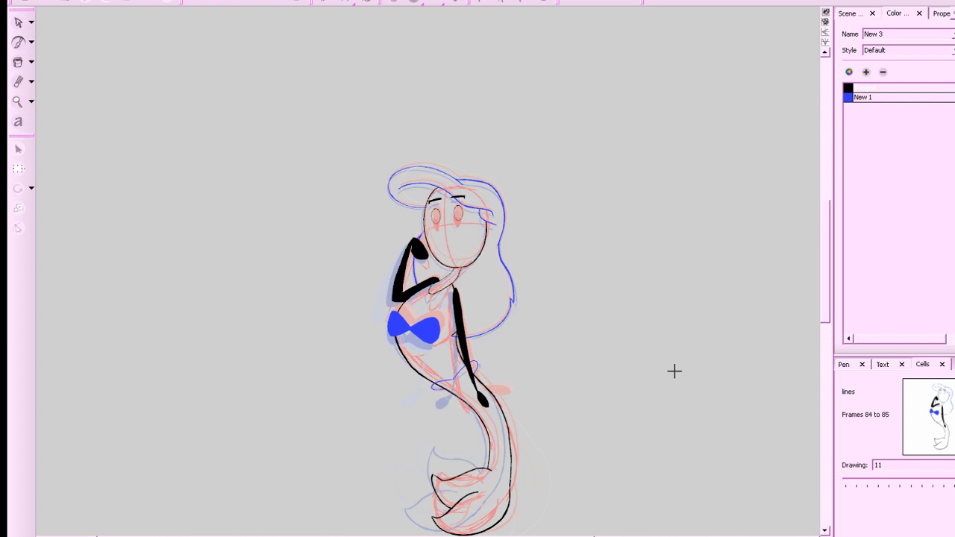
{"action": "left_click", "coordinate": [422, 536]}
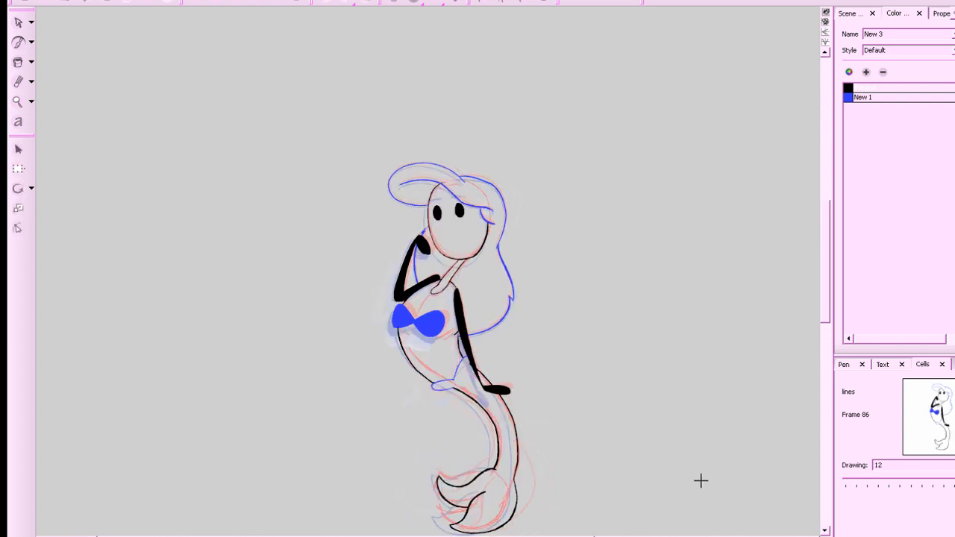
{"action": "left_click", "coordinate": [542, 535]}
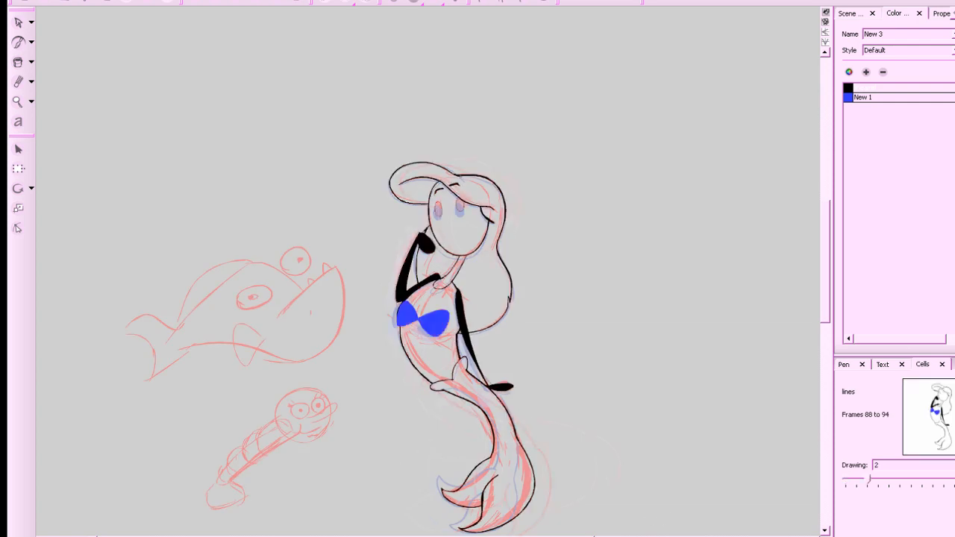
Save the scene, go to the empty frames 95 to 96 and choose the black lineairel swatch.
{"action": "key", "text": "ctrl+s"}
{"action": "key", "text": "space"}
{"action": "mouse_move", "coordinate": [670, 426]}
{"action": "left_mouse_down"}
{"action": "mouse_move", "coordinate": [652, 426]}
{"action": "mouse_move", "coordinate": [677, 426]}
{"action": "left_mouse_up"}
{"action": "scroll", "coordinate": [818, 267], "scroll_direction": "down", "scroll_amount": 2}
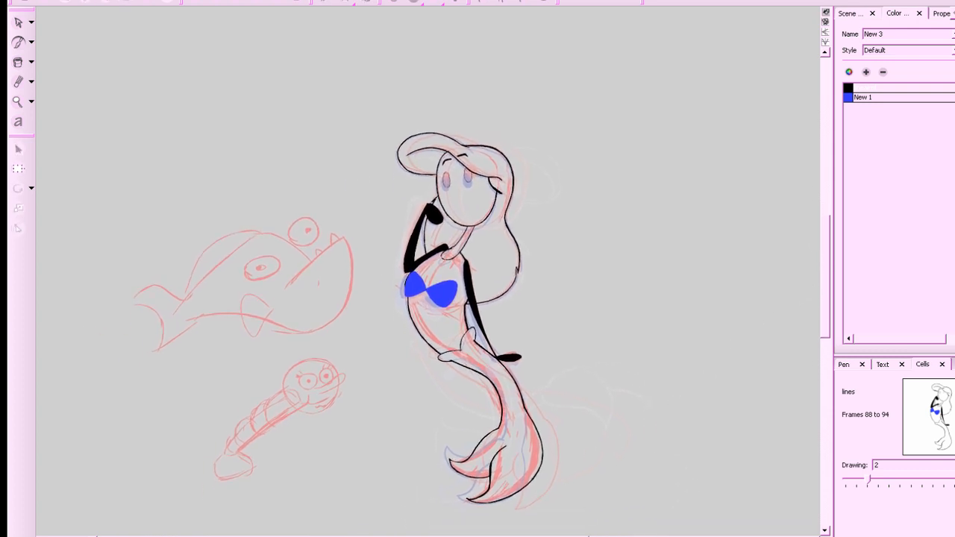
{"action": "key", "text": "s"}
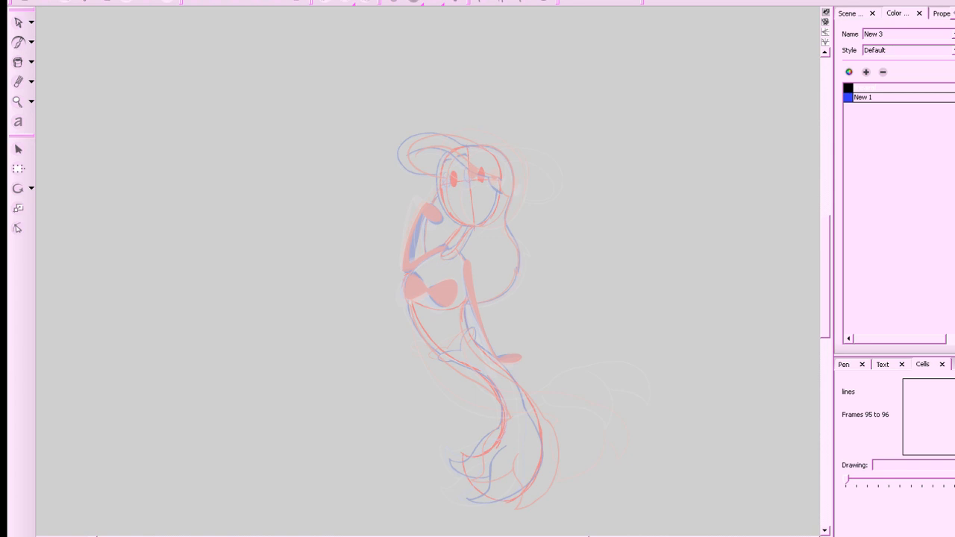
{"action": "key", "text": "space"}
{"action": "mouse_move", "coordinate": [597, 336]}
{"action": "left_mouse_down"}
{"action": "mouse_move", "coordinate": [565, 336]}
{"action": "mouse_move", "coordinate": [586, 336]}
{"action": "left_mouse_up"}
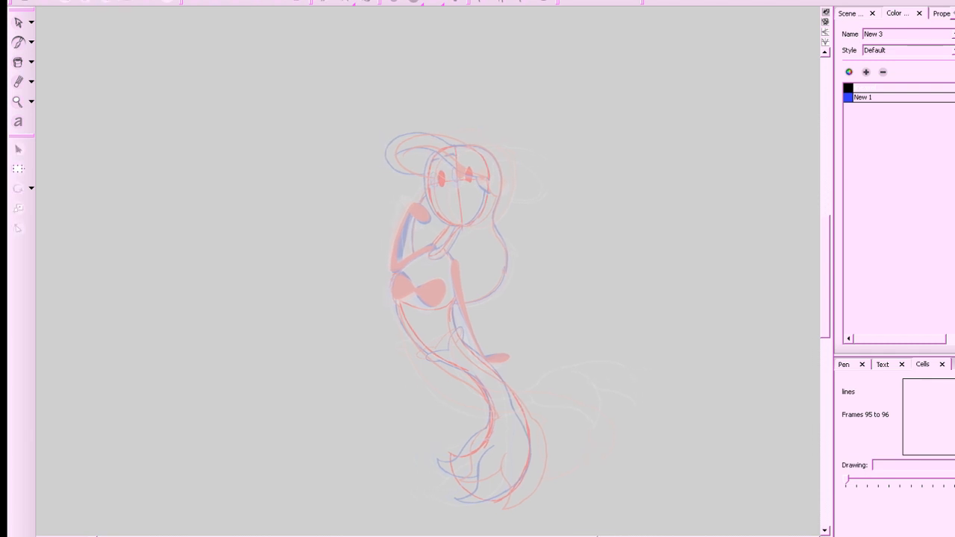
{"action": "left_click", "coordinate": [851, 90]}
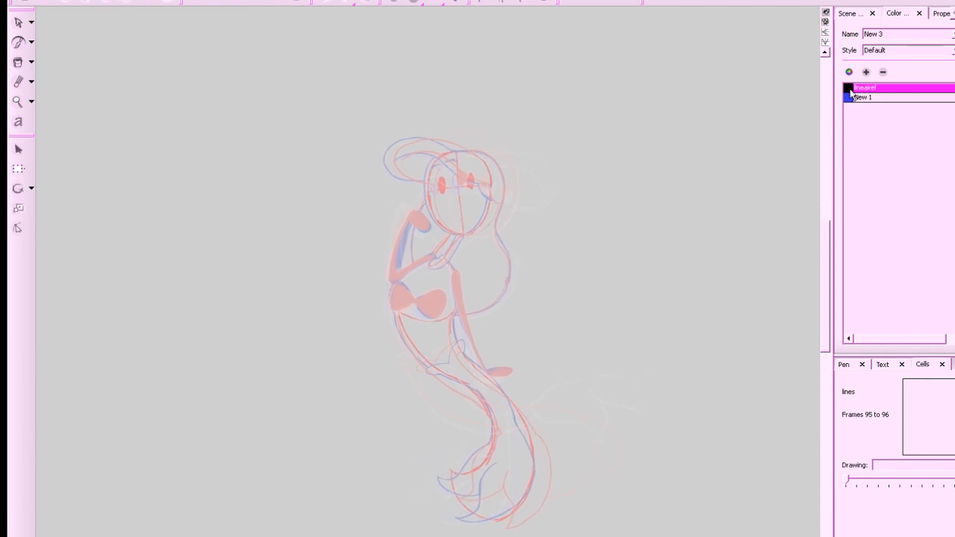
{"action": "left_click_drag", "start_coordinate": [826, 252], "coordinate": [827, 256]}
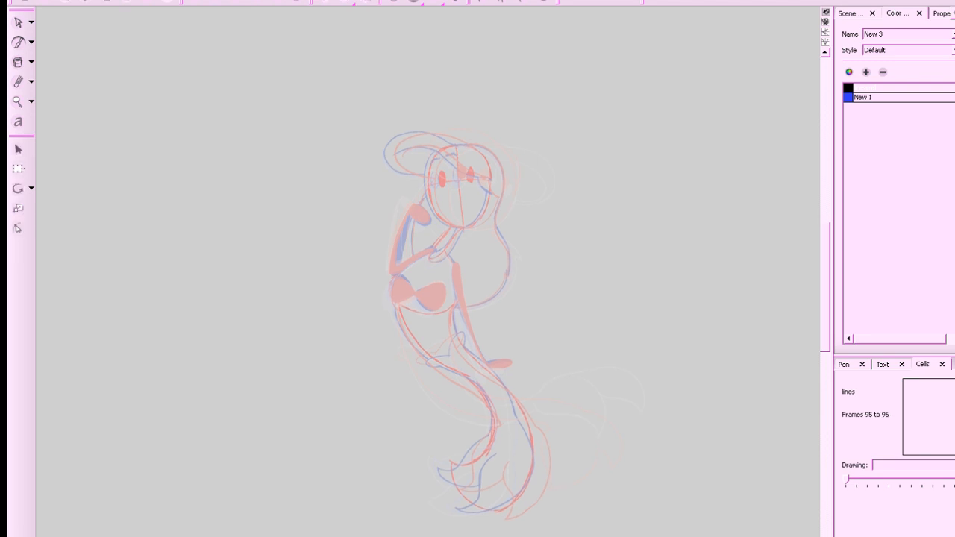
{"action": "scroll", "coordinate": [448, 299], "scroll_direction": "up", "scroll_amount": 2}
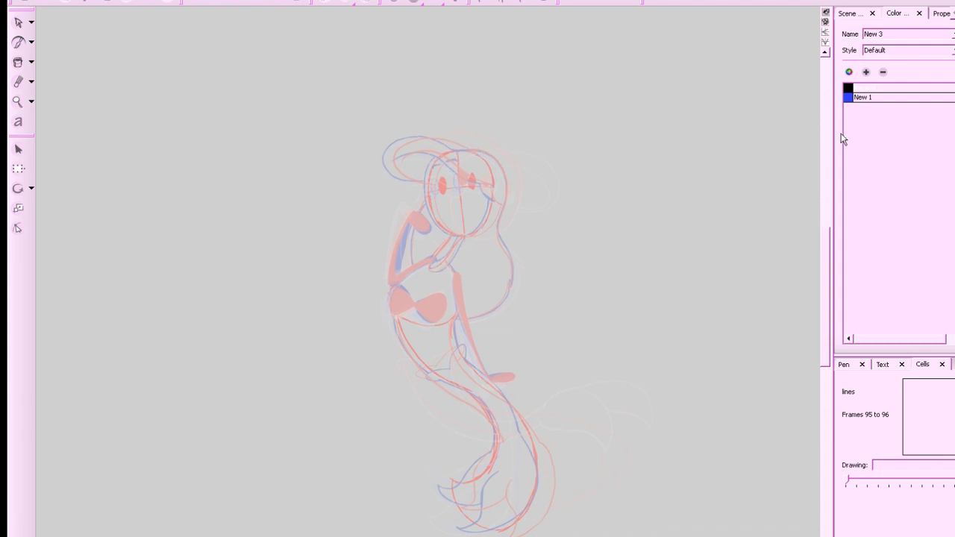
{"action": "left_click", "coordinate": [851, 89]}
{"action": "left_click_drag", "start_coordinate": [829, 247], "coordinate": [829, 243]}
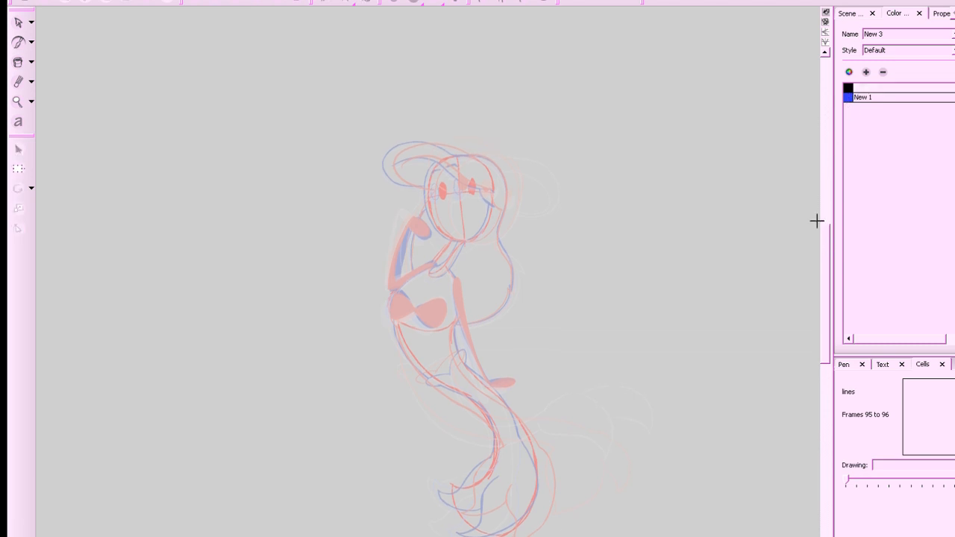
{"action": "scroll", "coordinate": [475, 416], "scroll_direction": "up", "scroll_amount": 2}
{"action": "left_click_drag", "start_coordinate": [698, 353], "coordinate": [670, 455]}
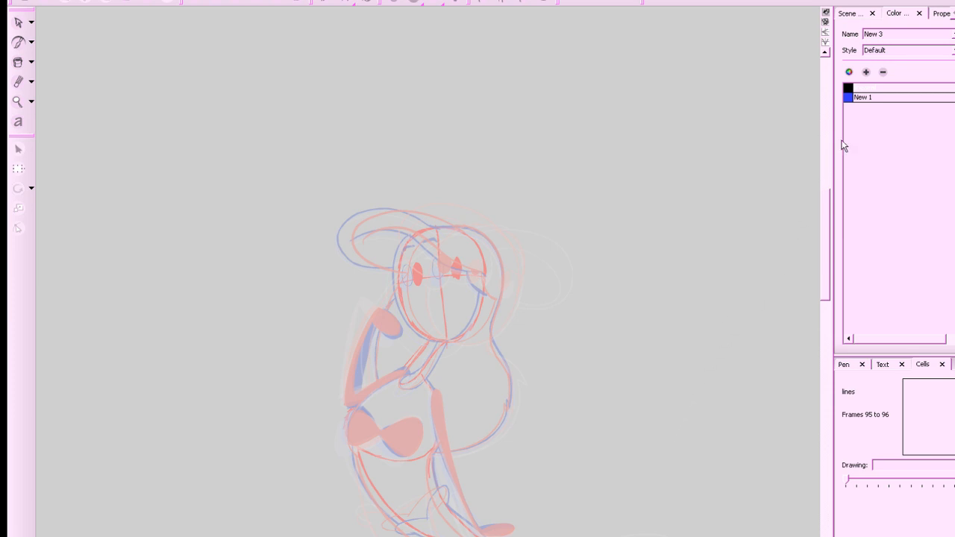
{"action": "left_click", "coordinate": [851, 89]}
{"action": "mouse_move", "coordinate": [599, 536]}
{"action": "left_mouse_down"}
{"action": "mouse_move", "coordinate": [600, 527]}
{"action": "mouse_move", "coordinate": [600, 536]}
{"action": "left_mouse_up"}
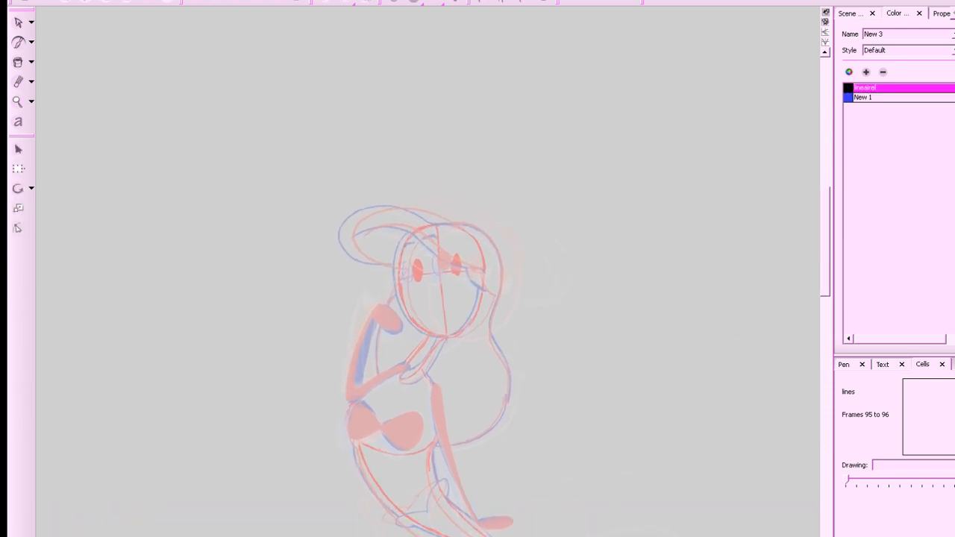
{"action": "left_click_drag", "start_coordinate": [824, 240], "coordinate": [823, 237]}
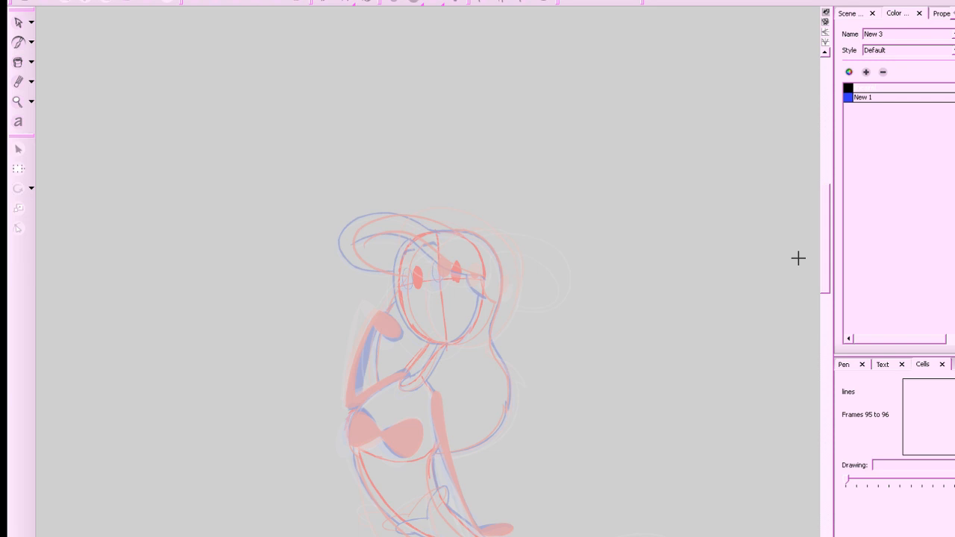
{"action": "left_click_drag", "start_coordinate": [827, 233], "coordinate": [825, 242]}
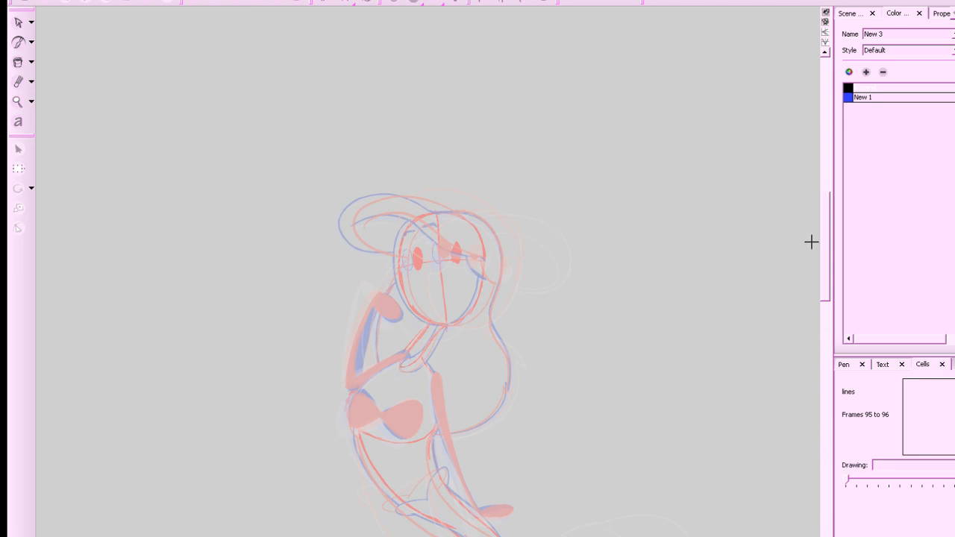
Ink the small curved lock beside the cheek and the open oval outline of the face in black on frame 95.
{"action": "key", "text": "2"}
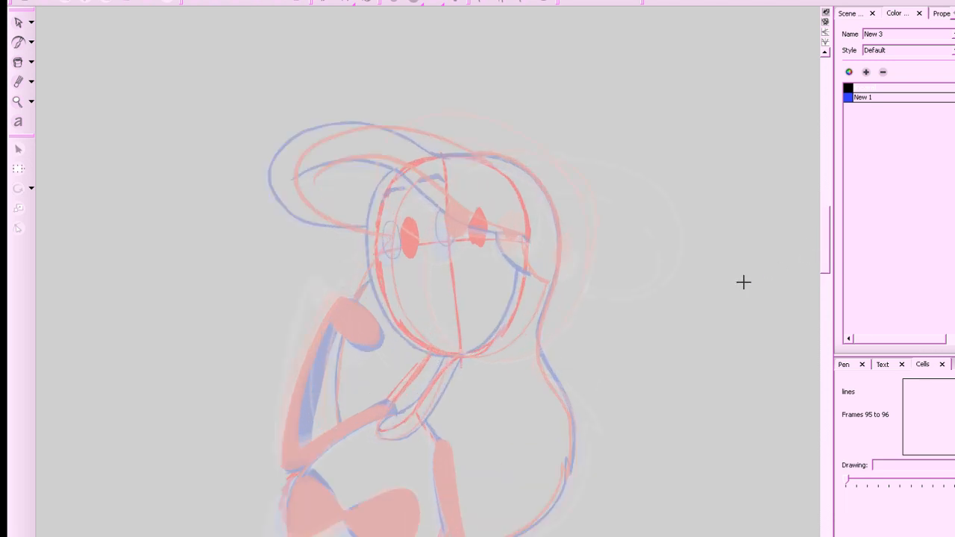
{"action": "mouse_move", "coordinate": [512, 231]}
{"action": "left_mouse_down"}
{"action": "mouse_move", "coordinate": [515, 259]}
{"action": "mouse_move", "coordinate": [514, 240]}
{"action": "mouse_move", "coordinate": [517, 256]}
{"action": "mouse_move", "coordinate": [533, 261]}
{"action": "mouse_move", "coordinate": [520, 268]}
{"action": "mouse_move", "coordinate": [548, 284]}
{"action": "mouse_move", "coordinate": [518, 254]}
{"action": "mouse_move", "coordinate": [537, 273]}
{"action": "left_mouse_up"}
{"action": "key", "text": "ctrl+z"}
{"action": "key", "text": "ctrl+z"}
{"action": "key", "text": "ctrl+z"}
{"action": "left_click_drag", "start_coordinate": [515, 230], "coordinate": [539, 278]}
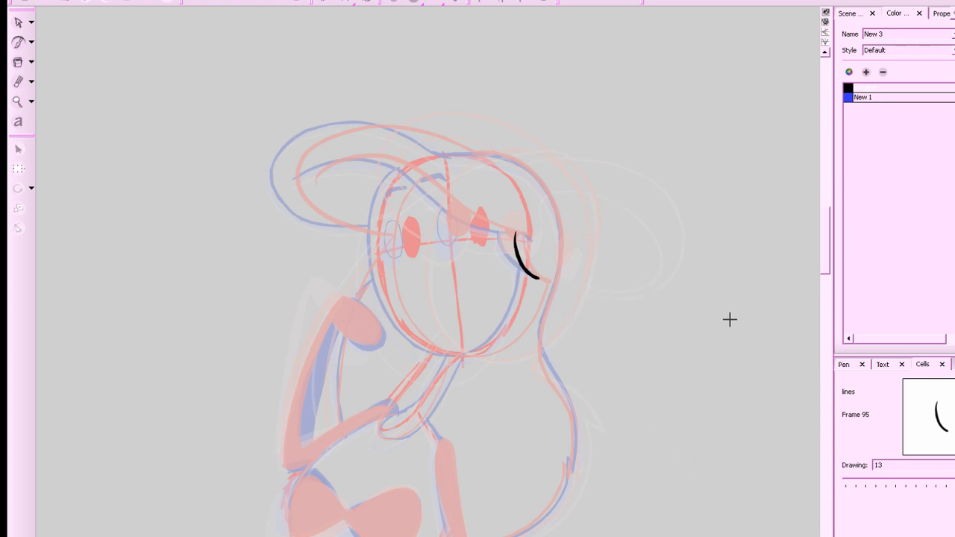
{"action": "left_click_drag", "start_coordinate": [681, 362], "coordinate": [680, 365]}
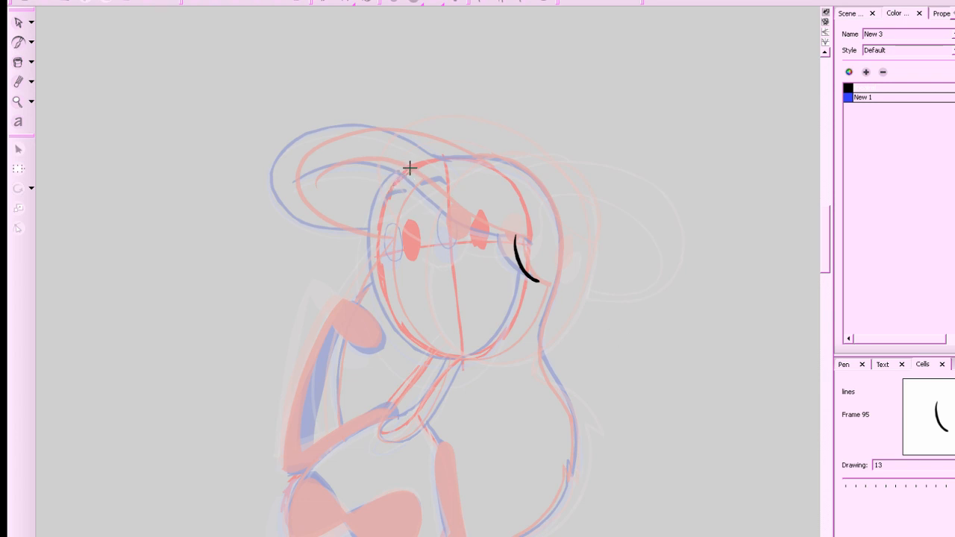
{"action": "mouse_move", "coordinate": [407, 171]}
{"action": "left_mouse_down"}
{"action": "mouse_move", "coordinate": [382, 202]}
{"action": "mouse_move", "coordinate": [381, 280]}
{"action": "mouse_move", "coordinate": [417, 344]}
{"action": "mouse_move", "coordinate": [465, 358]}
{"action": "mouse_move", "coordinate": [494, 348]}
{"action": "mouse_move", "coordinate": [513, 326]}
{"action": "mouse_move", "coordinate": [529, 273]}
{"action": "mouse_move", "coordinate": [550, 291]}
{"action": "left_mouse_up"}
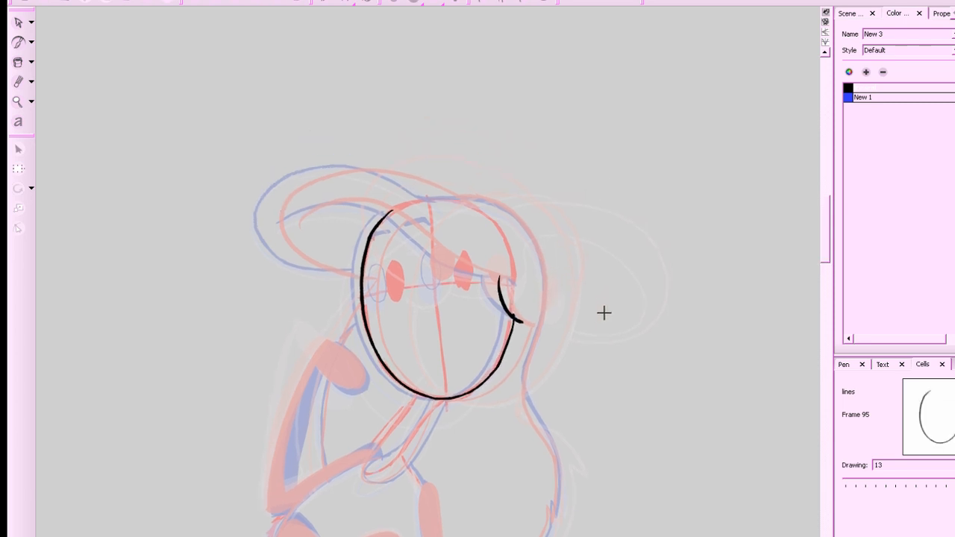
Draw the fringe line in blue New 1, sweeping from inside the front curl across the forehead to the side lock.
{"action": "left_click", "coordinate": [849, 98]}
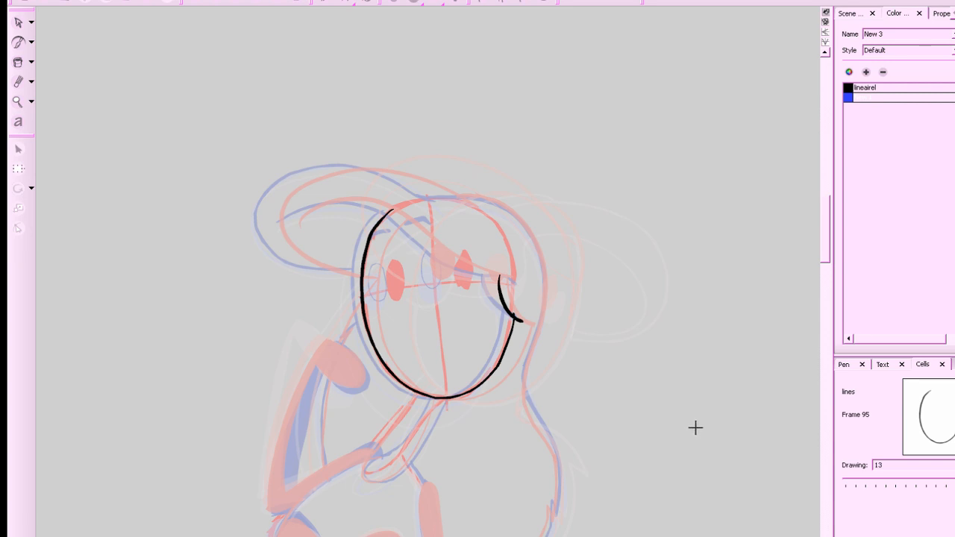
{"action": "key", "text": "comma"}
{"action": "key", "text": "period"}
{"action": "mouse_move", "coordinate": [289, 224]}
{"action": "left_mouse_down"}
{"action": "mouse_move", "coordinate": [307, 208]}
{"action": "mouse_move", "coordinate": [369, 202]}
{"action": "left_mouse_up"}
{"action": "key", "text": "ctrl+z"}
{"action": "mouse_move", "coordinate": [288, 222]}
{"action": "left_mouse_down"}
{"action": "mouse_move", "coordinate": [356, 202]}
{"action": "mouse_move", "coordinate": [418, 216]}
{"action": "left_mouse_up"}
{"action": "key", "text": "ctrl+z"}
{"action": "mouse_move", "coordinate": [512, 281]}
{"action": "left_mouse_down"}
{"action": "mouse_move", "coordinate": [450, 262]}
{"action": "mouse_move", "coordinate": [378, 203]}
{"action": "mouse_move", "coordinate": [327, 199]}
{"action": "mouse_move", "coordinate": [289, 220]}
{"action": "left_mouse_up"}
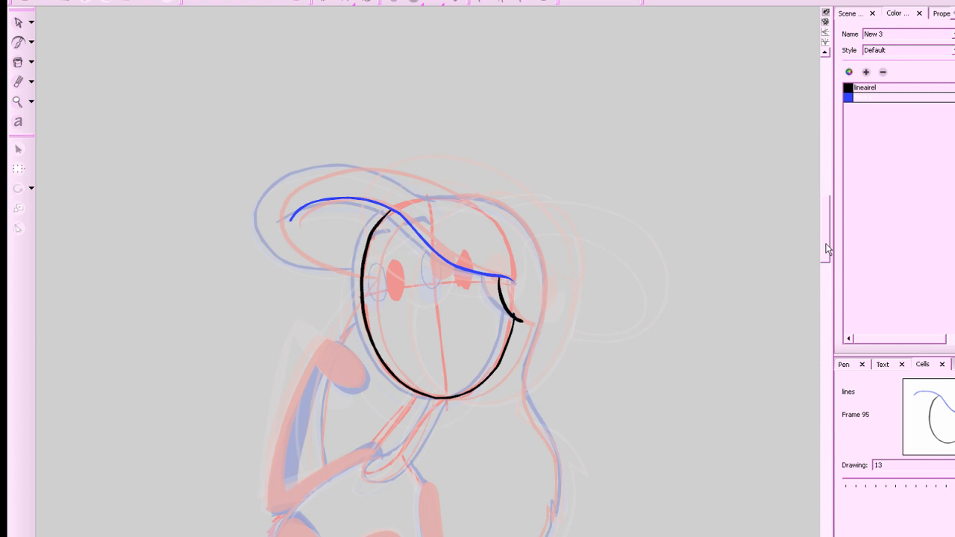
Draw the blue outer contour of the front hair curl from the top of the head around to the face outline.
{"action": "left_click_drag", "start_coordinate": [826, 245], "coordinate": [826, 247]}
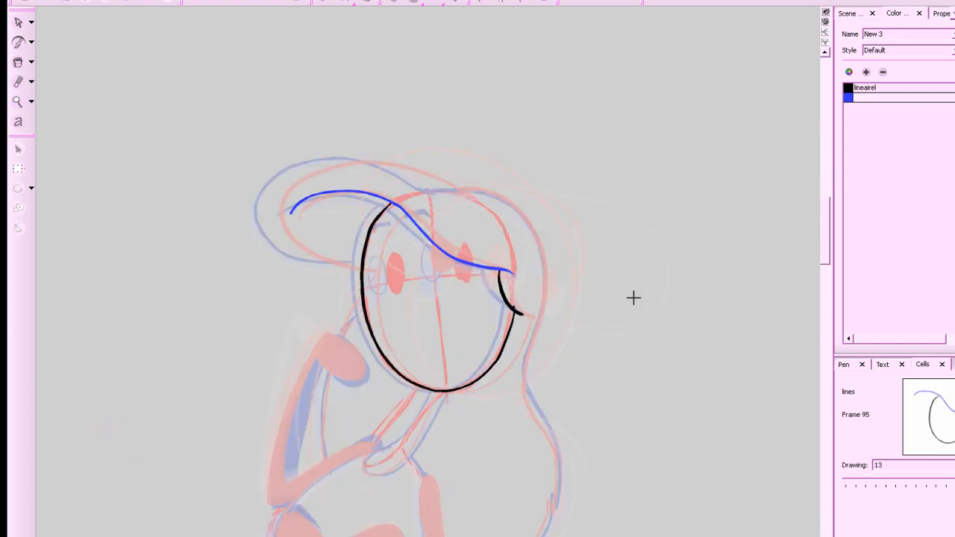
{"action": "mouse_move", "coordinate": [459, 195]}
{"action": "left_mouse_down"}
{"action": "mouse_move", "coordinate": [363, 157]}
{"action": "mouse_move", "coordinate": [313, 159]}
{"action": "mouse_move", "coordinate": [265, 202]}
{"action": "mouse_move", "coordinate": [364, 265]}
{"action": "left_mouse_up"}
{"action": "key", "text": "ctrl+z"}
{"action": "key", "text": "ctrl+z"}
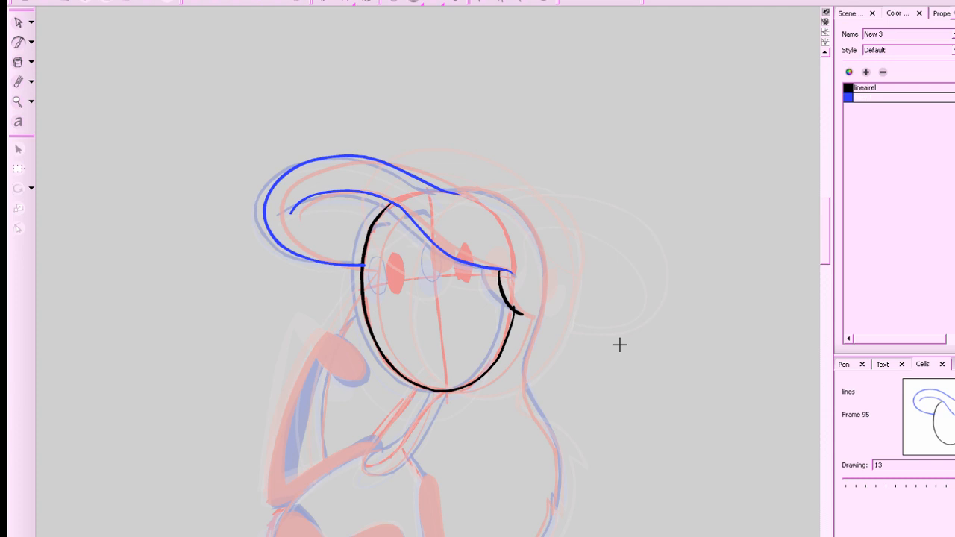
{"action": "key", "text": "comma"}
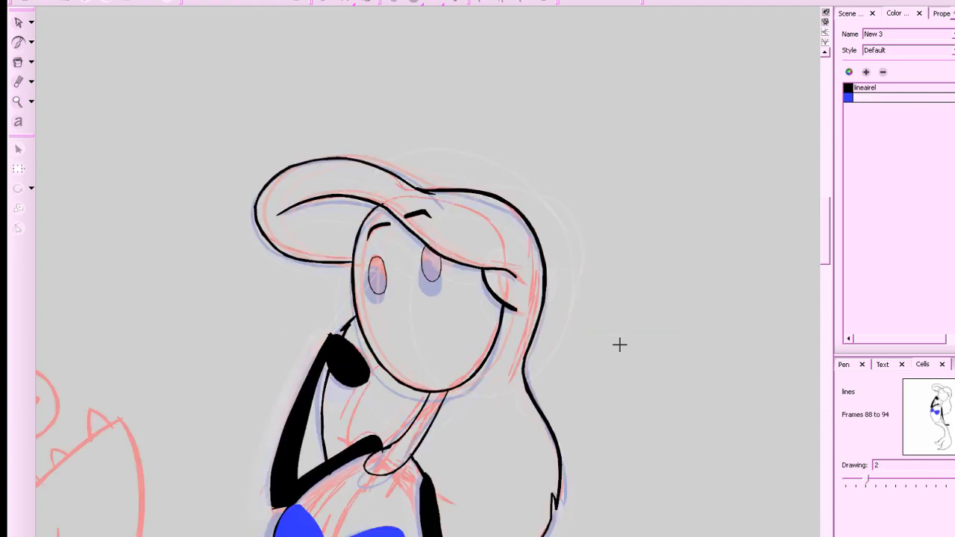
Draw the blue back outline of the hair on frame 95 from the crown down to the nape.
{"action": "key", "text": "period"}
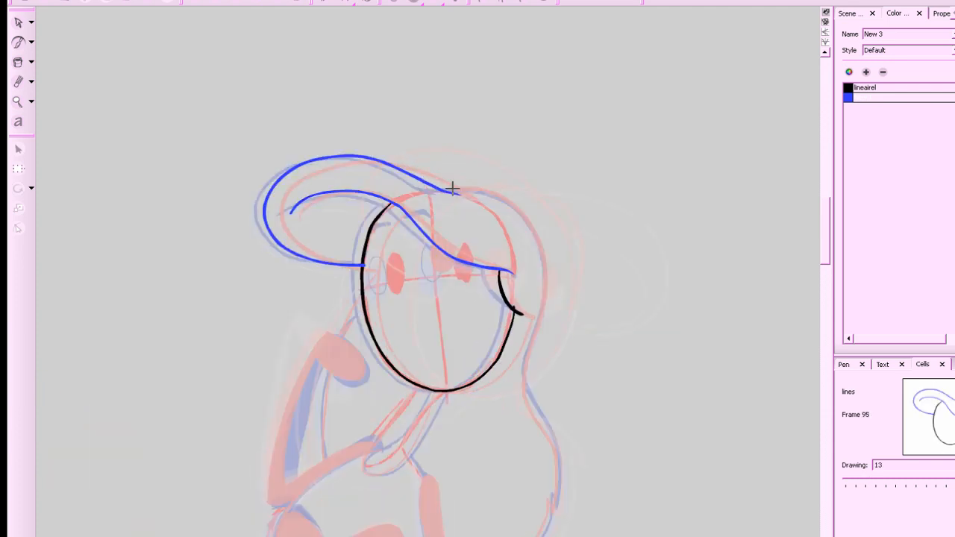
{"action": "left_click_drag", "start_coordinate": [454, 189], "coordinate": [460, 194]}
{"action": "mouse_move", "coordinate": [433, 185]}
{"action": "left_mouse_down"}
{"action": "mouse_move", "coordinate": [487, 190]}
{"action": "mouse_move", "coordinate": [535, 230]}
{"action": "mouse_move", "coordinate": [546, 274]}
{"action": "mouse_move", "coordinate": [519, 375]}
{"action": "left_mouse_up"}
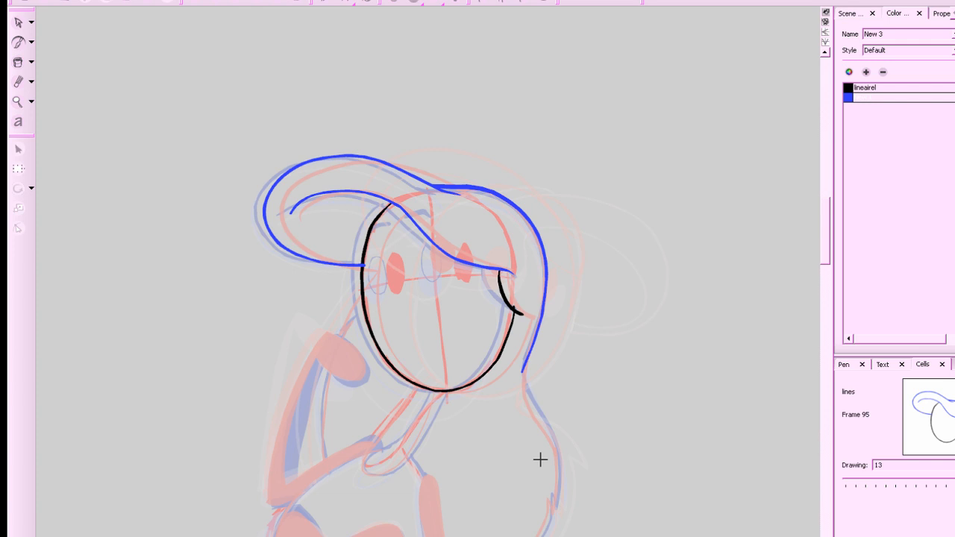
{"action": "key", "text": "a"}
{"action": "key", "text": "s"}
{"action": "key", "text": "a"}
{"action": "key", "text": "s"}
Ink the neck in black lineairel from the chin to its rounded base on the chest.
{"action": "mouse_move", "coordinate": [692, 408]}
{"action": "left_mouse_down"}
{"action": "mouse_move", "coordinate": [706, 341]}
{"action": "mouse_move", "coordinate": [672, 386]}
{"action": "left_mouse_up"}
{"action": "key", "text": "a"}
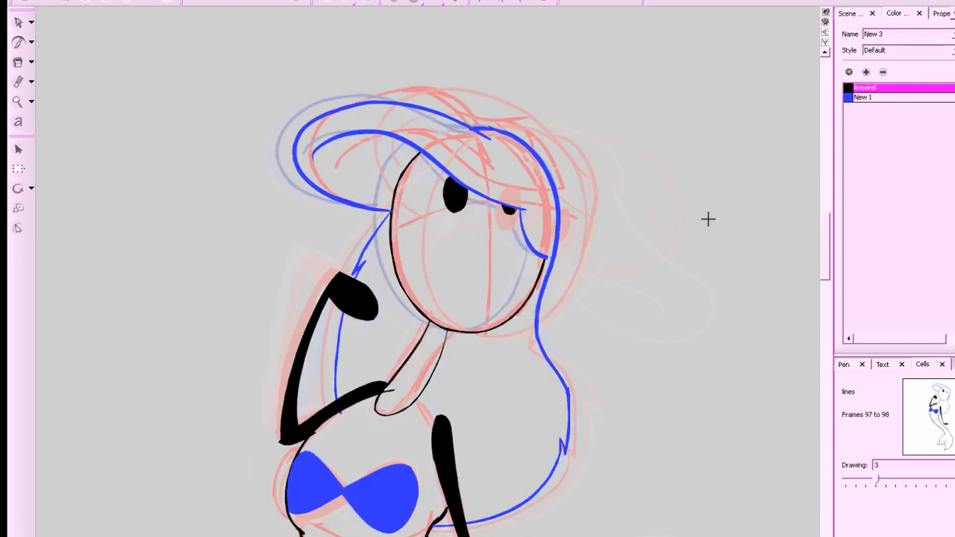
{"action": "key", "text": "s"}
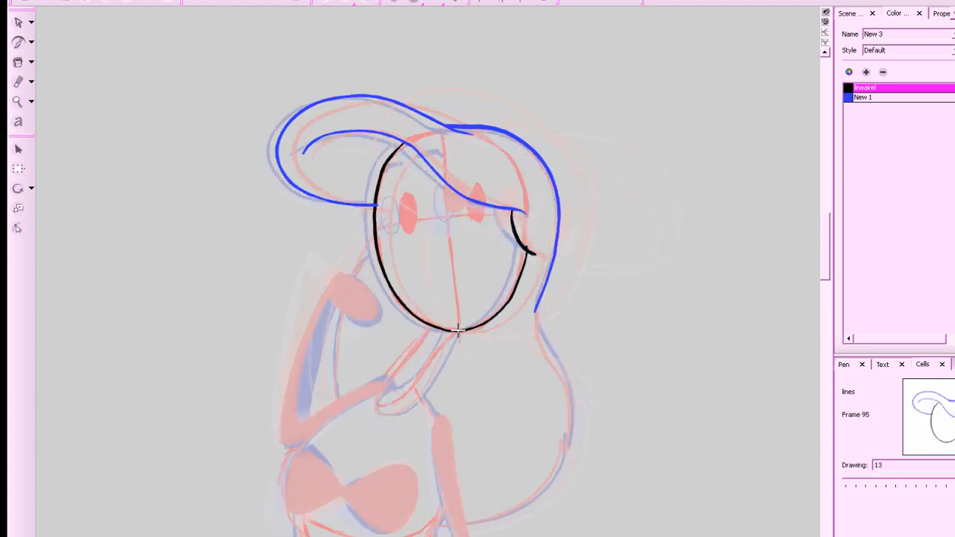
{"action": "key", "text": "ctrl+z"}
{"action": "mouse_move", "coordinate": [457, 332]}
{"action": "left_mouse_down"}
{"action": "mouse_move", "coordinate": [427, 386]}
{"action": "mouse_move", "coordinate": [387, 411]}
{"action": "mouse_move", "coordinate": [374, 401]}
{"action": "mouse_move", "coordinate": [433, 326]}
{"action": "mouse_move", "coordinate": [453, 330]}
{"action": "mouse_move", "coordinate": [424, 389]}
{"action": "mouse_move", "coordinate": [403, 410]}
{"action": "mouse_move", "coordinate": [381, 408]}
{"action": "mouse_move", "coordinate": [434, 321]}
{"action": "left_mouse_up"}
{"action": "key", "text": "ctrl+z"}
{"action": "key", "text": "ctrl+z"}
{"action": "scroll", "coordinate": [703, 290], "scroll_direction": "down", "scroll_amount": 1}
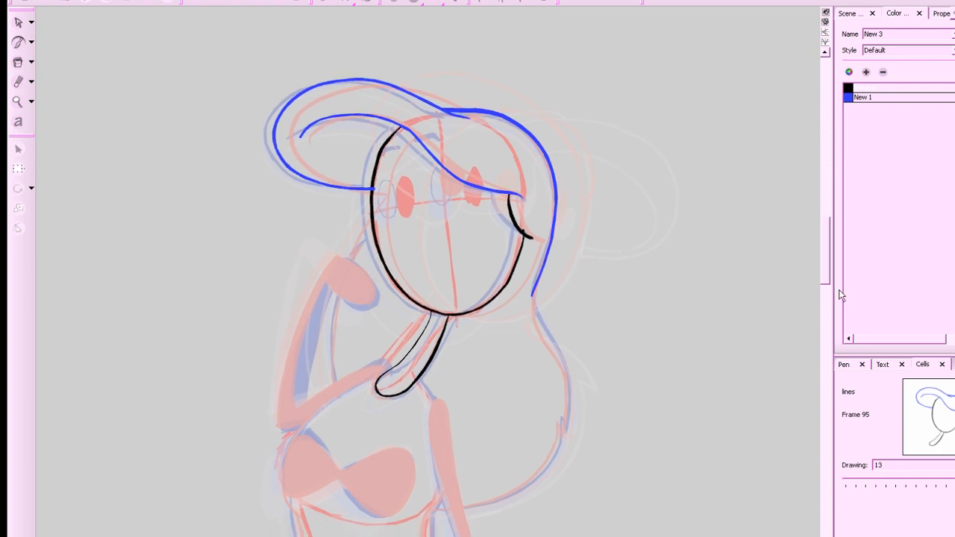
Switch to blue New 1 and draw the lower back hair, curving from the nape past the pointed tip to below the bust.
{"action": "key", "text": "comma"}
{"action": "key", "text": "period"}
{"action": "key", "text": "period"}
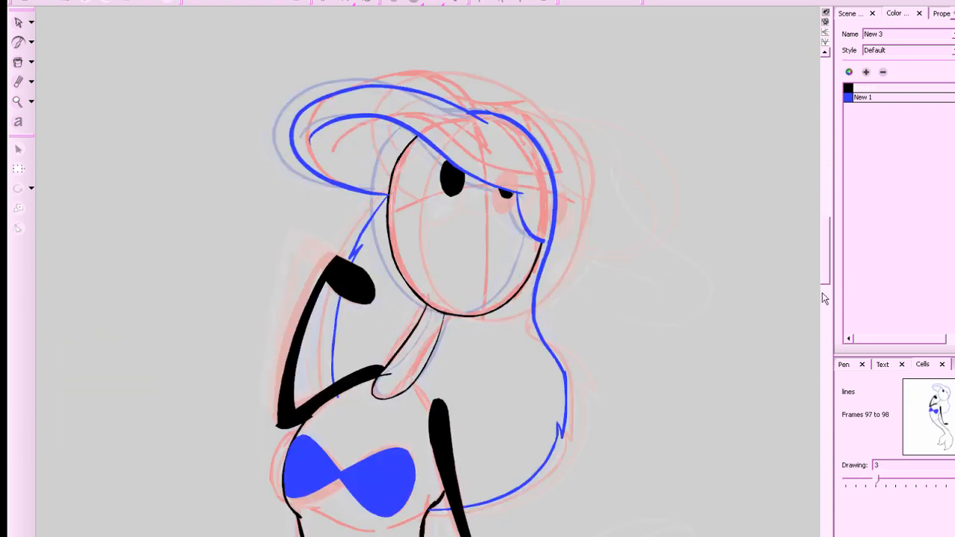
{"action": "key", "text": "comma"}
{"action": "left_click", "coordinate": [851, 99]}
{"action": "key", "text": "comma"}
{"action": "key", "text": "period"}
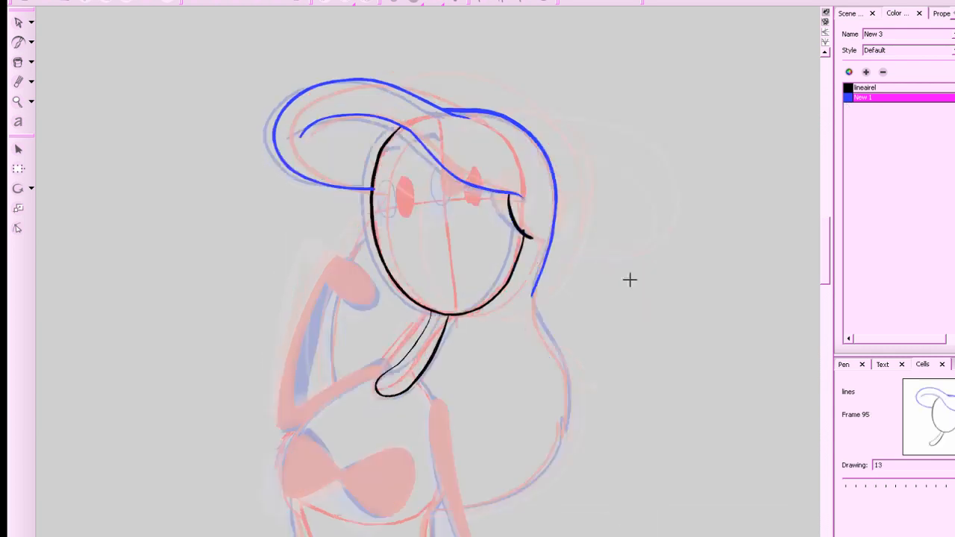
{"action": "mouse_move", "coordinate": [536, 283]}
{"action": "left_mouse_down"}
{"action": "mouse_move", "coordinate": [568, 385]}
{"action": "mouse_move", "coordinate": [568, 433]}
{"action": "mouse_move", "coordinate": [562, 421]}
{"action": "mouse_move", "coordinate": [555, 449]}
{"action": "mouse_move", "coordinate": [518, 490]}
{"action": "mouse_move", "coordinate": [423, 509]}
{"action": "left_mouse_up"}
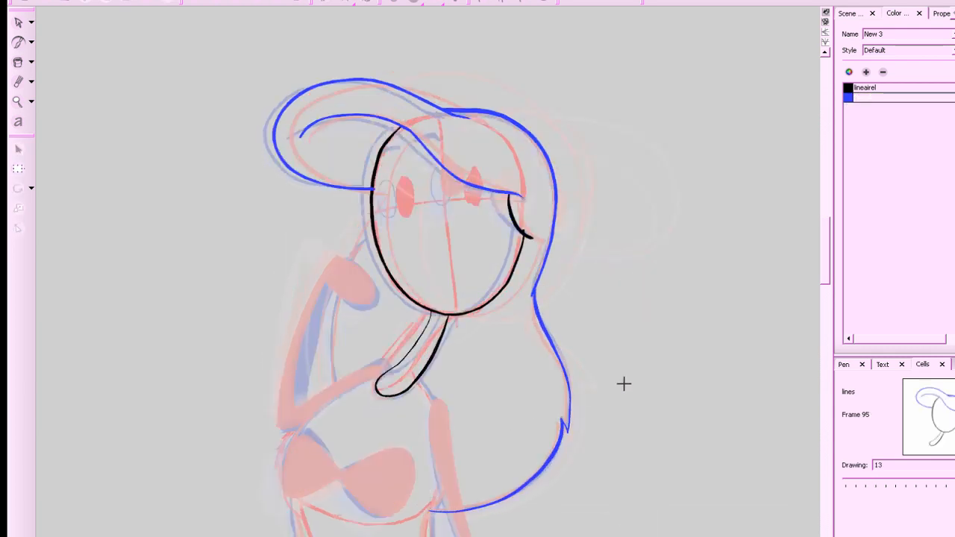
Compare the head and hair of frame 95 with the neighbouring drawings, both at full-figure size and closer up.
{"action": "key", "text": "2"}
{"action": "key", "text": "2"}
{"action": "key", "text": "period"}
{"action": "key", "text": "comma"}
{"action": "key", "text": "comma"}
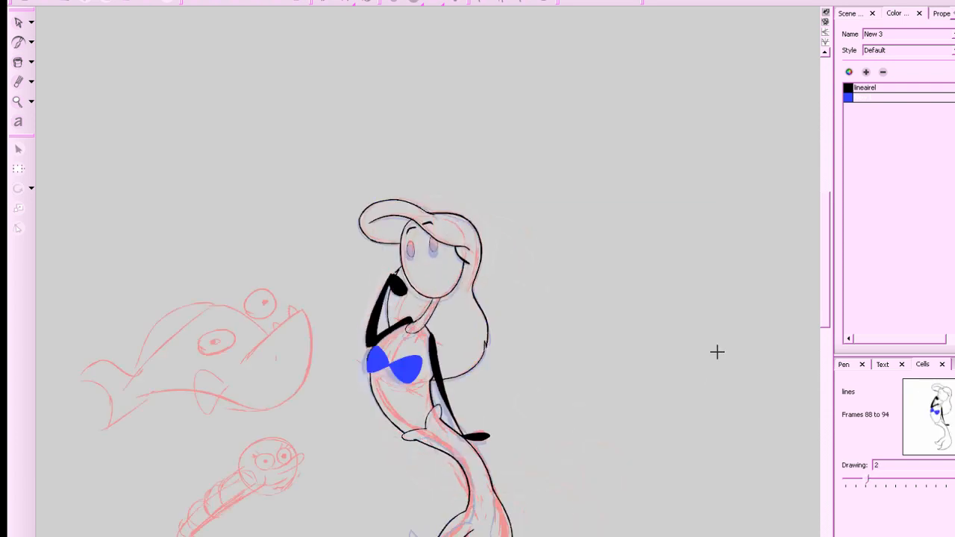
{"action": "key", "text": "period"}
{"action": "key", "text": "period"}
{"action": "key", "text": "period"}
{"action": "key", "text": "comma"}
{"action": "key", "text": "comma"}
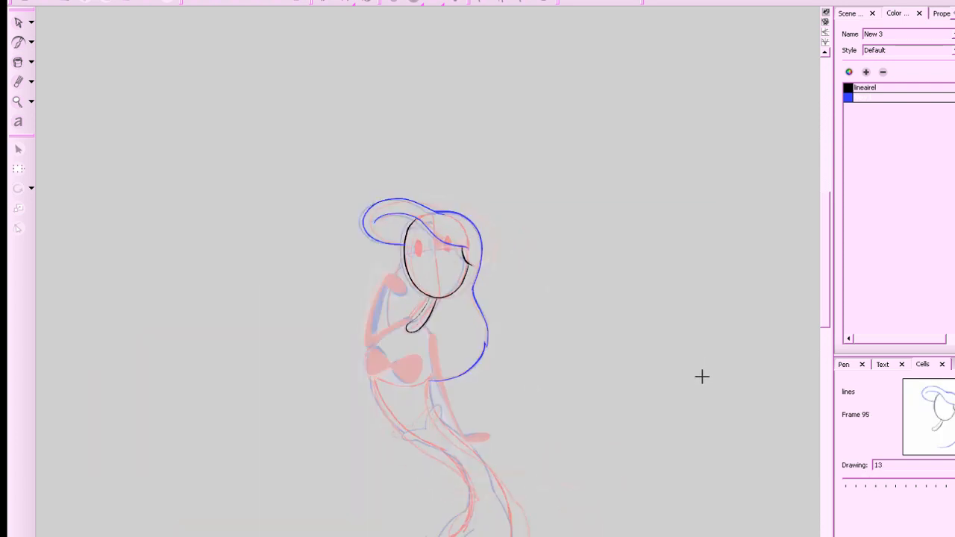
{"action": "key", "text": "1"}
{"action": "left_click_drag", "start_coordinate": [644, 425], "coordinate": [640, 381]}
{"action": "key", "text": "2"}
{"action": "key", "text": "period"}
{"action": "key", "text": "comma"}
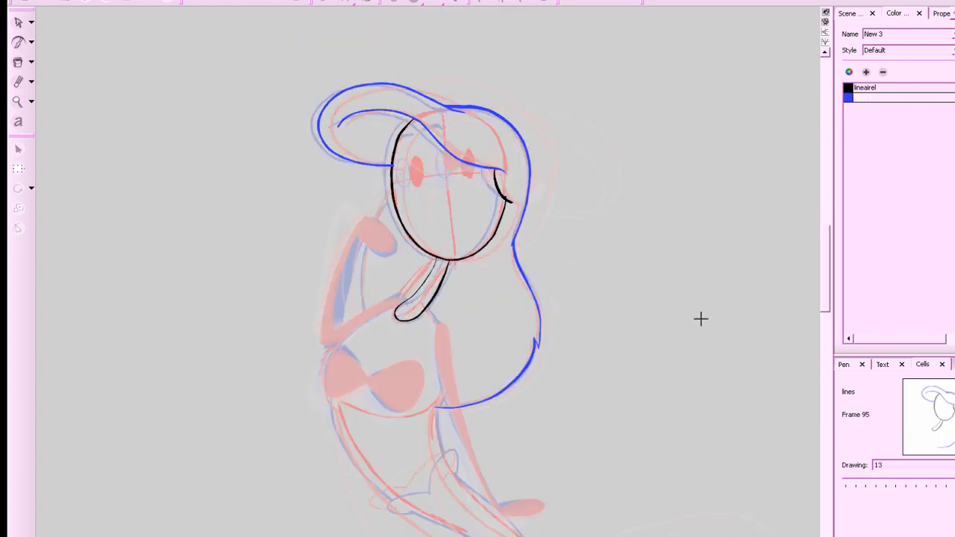
{"action": "key", "text": "comma"}
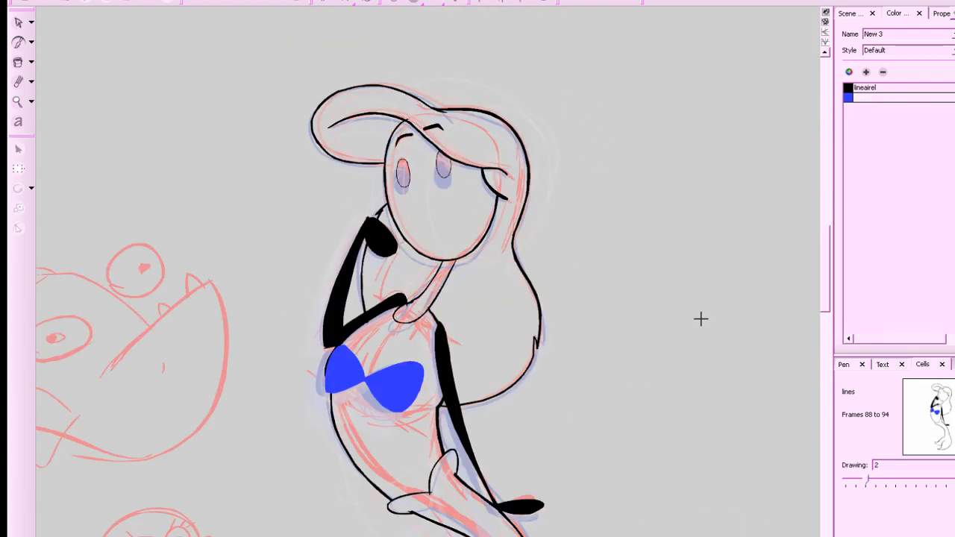
{"action": "key", "text": "period"}
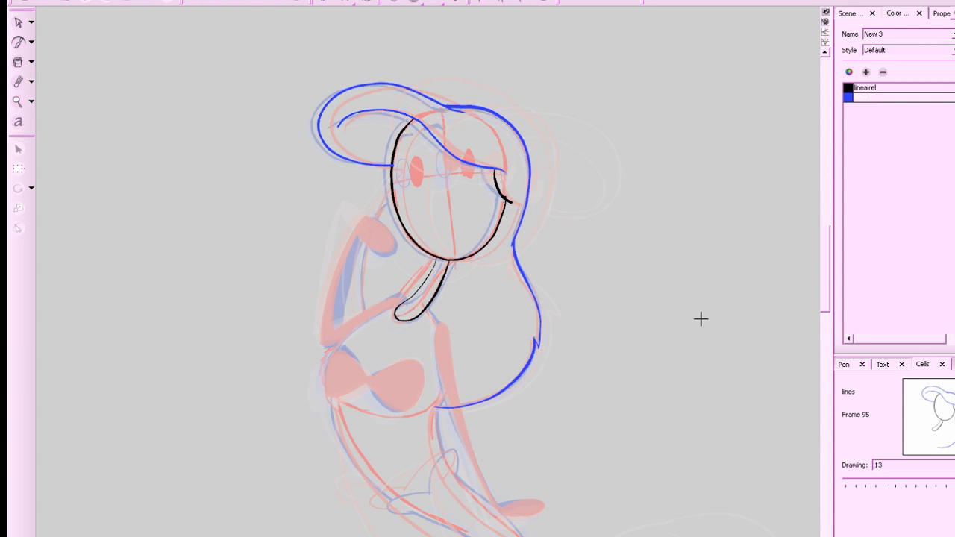
{"action": "key", "text": "a"}
{"action": "key", "text": "s"}
{"action": "left_click", "coordinate": [850, 103]}
{"action": "key", "text": "a"}
{"action": "key", "text": "s"}
{"action": "mouse_move", "coordinate": [394, 188]}
{"action": "left_mouse_down"}
{"action": "mouse_move", "coordinate": [366, 242]}
{"action": "mouse_move", "coordinate": [361, 312]}
{"action": "left_mouse_up"}
{"action": "key", "text": "s"}
{"action": "key", "text": "a"}
{"action": "key", "text": "ctrl+z"}
Draw the blue hair edge behind the raised hand, from the cheek through a small point down to the forearm.
{"action": "left_click_drag", "start_coordinate": [608, 258], "coordinate": [651, 315]}
{"action": "key", "text": "z"}
{"action": "key", "text": "z"}
{"action": "key", "text": "s"}
{"action": "key", "text": "a"}
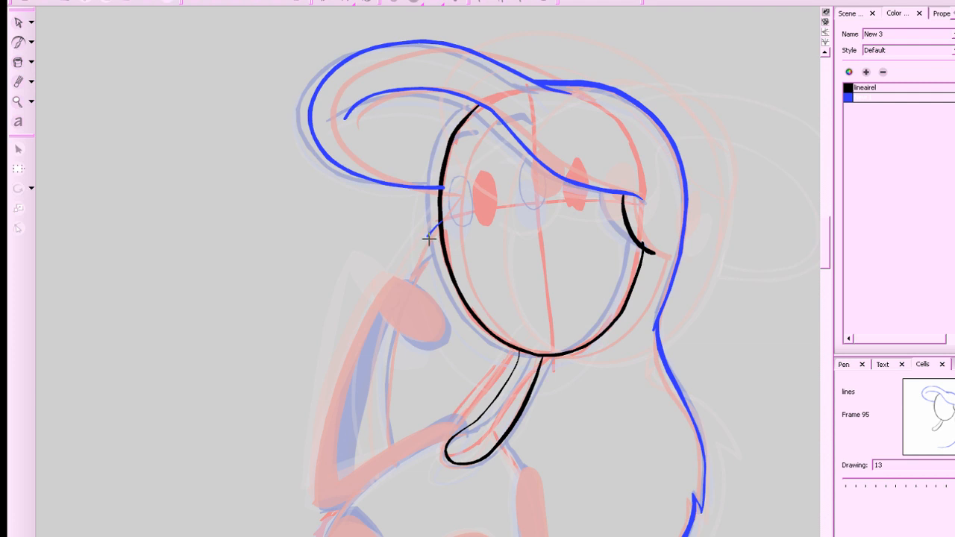
{"action": "mouse_move", "coordinate": [422, 267]}
{"action": "left_mouse_down"}
{"action": "mouse_move", "coordinate": [398, 322]}
{"action": "mouse_move", "coordinate": [386, 445]}
{"action": "left_mouse_up"}
{"action": "key", "text": "x"}
{"action": "key", "text": "s"}
{"action": "key", "text": "a"}
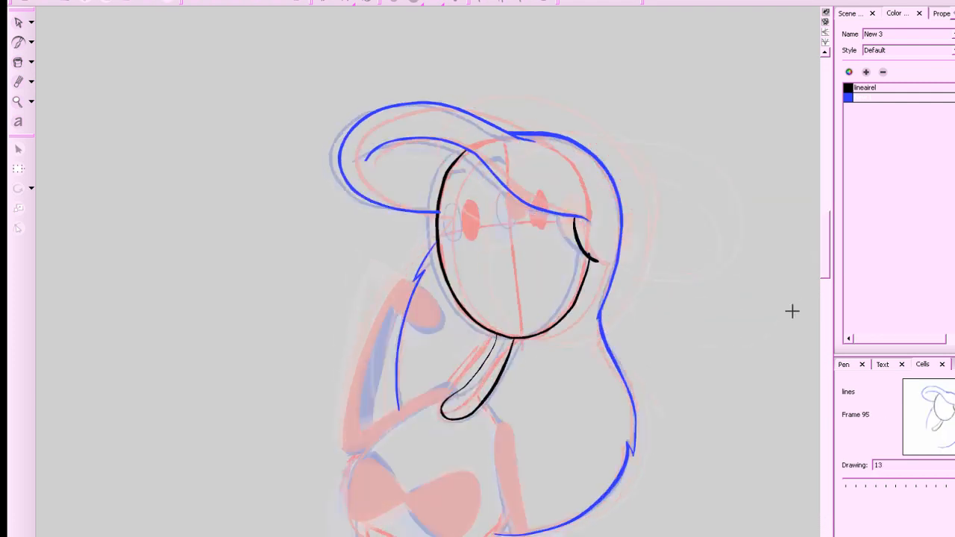
Examine the torso and arm poses on frame 95 against the drawings before and after it.
{"action": "mouse_move", "coordinate": [674, 422]}
{"action": "left_mouse_down"}
{"action": "mouse_move", "coordinate": [652, 335]}
{"action": "mouse_move", "coordinate": [680, 337]}
{"action": "left_mouse_up"}
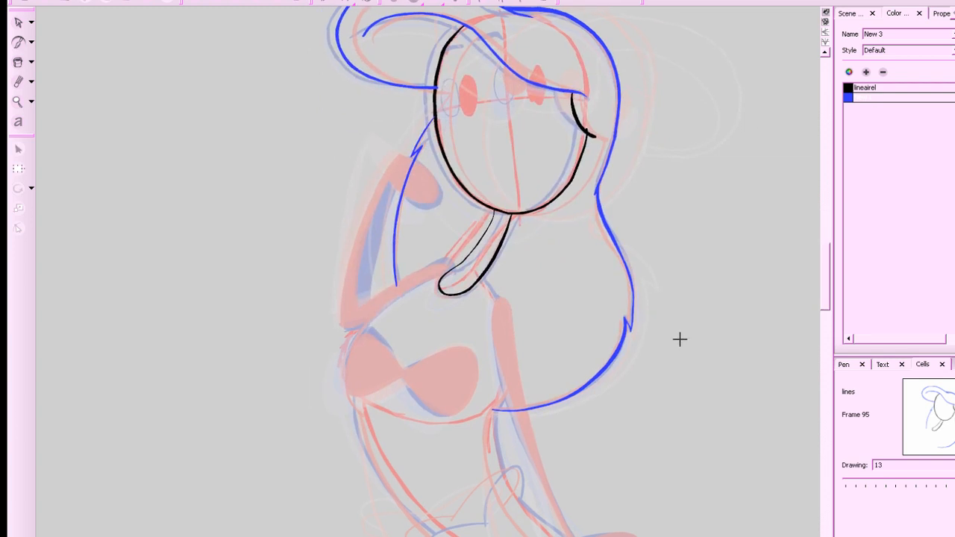
{"action": "key", "text": "s"}
{"action": "key", "text": "a"}
{"action": "left_click_drag", "start_coordinate": [826, 276], "coordinate": [827, 282]}
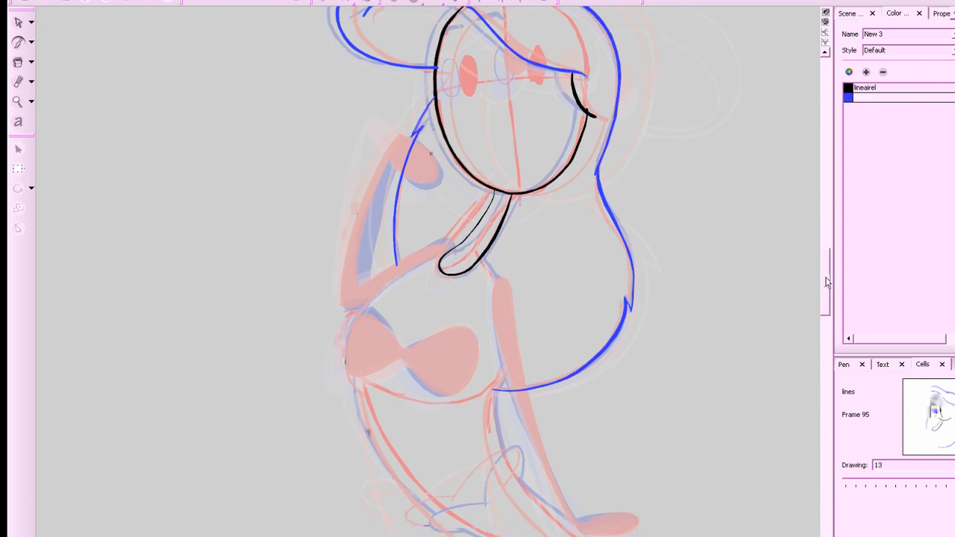
{"action": "key", "text": "comma"}
{"action": "key", "text": "period"}
{"action": "key", "text": "period"}
{"action": "key", "text": "period"}
{"action": "key", "text": "comma"}
{"action": "key", "text": "comma"}
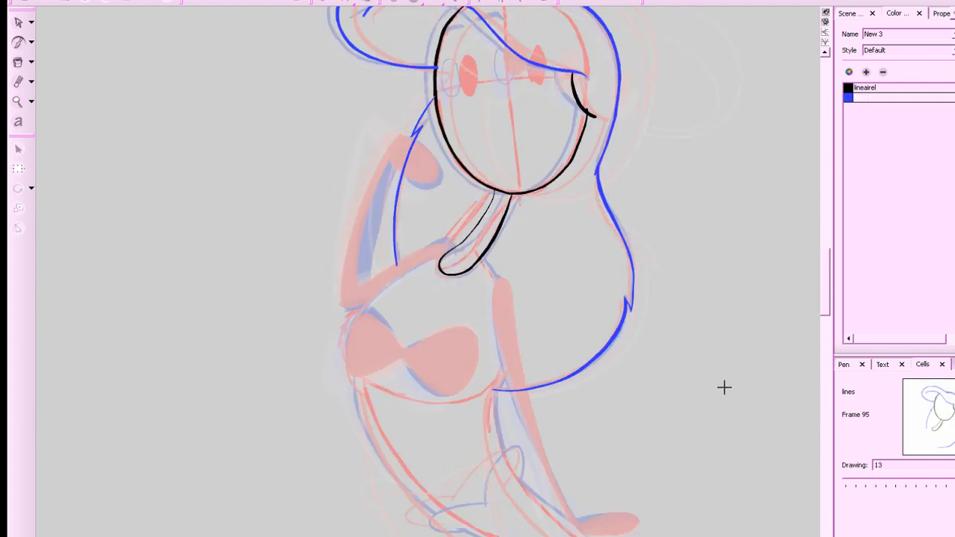
Choose the black lineairel swatch for the torso lines and check the body position against the adjacent drawings.
{"action": "left_click", "coordinate": [847, 91]}
{"action": "left_click", "coordinate": [848, 98]}
{"action": "left_click", "coordinate": [849, 89]}
{"action": "key", "text": "comma"}
{"action": "key", "text": "period"}
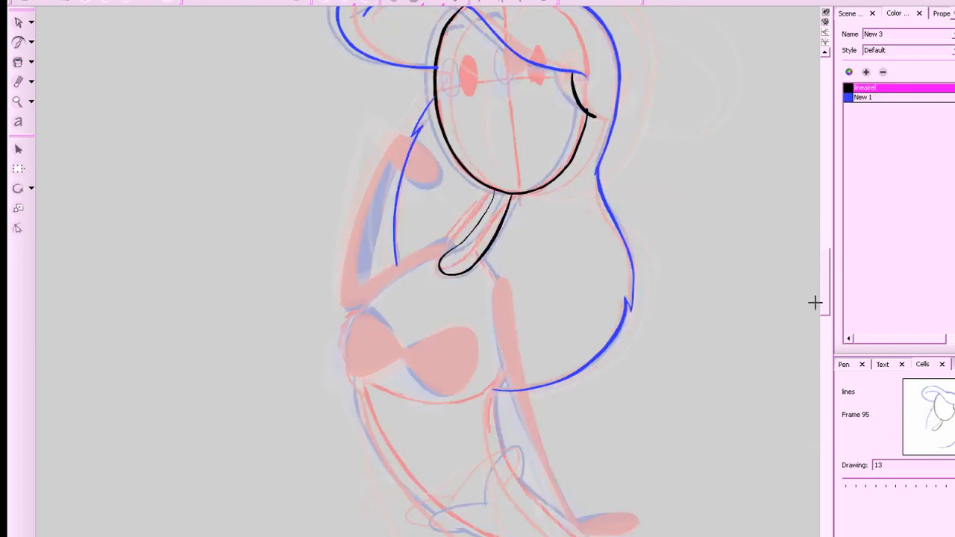
{"action": "key", "text": "comma"}
{"action": "key", "text": "period"}
{"action": "left_click_drag", "start_coordinate": [825, 296], "coordinate": [826, 307]}
{"action": "key", "text": "period"}
{"action": "key", "text": "comma"}
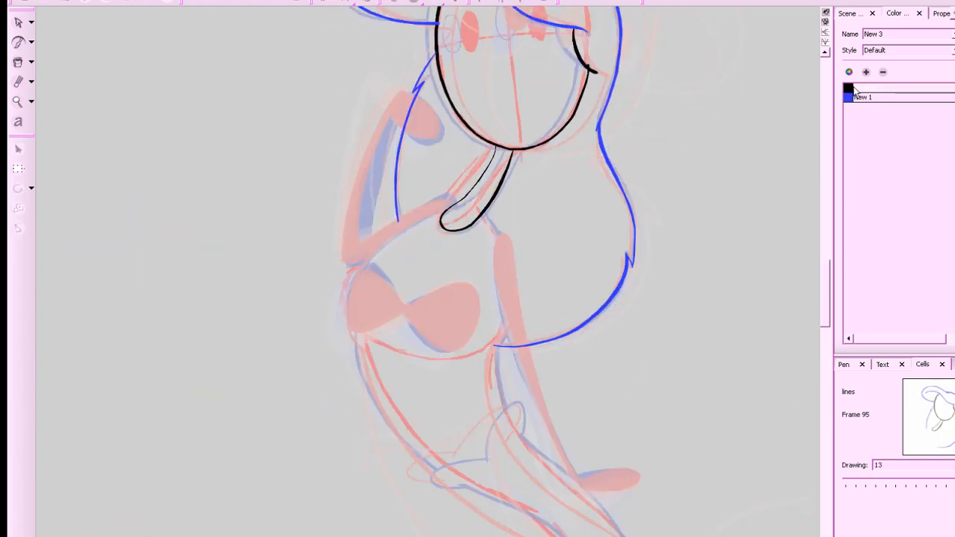
{"action": "left_click", "coordinate": [852, 89]}
{"action": "key", "text": "period"}
{"action": "key", "text": "comma"}
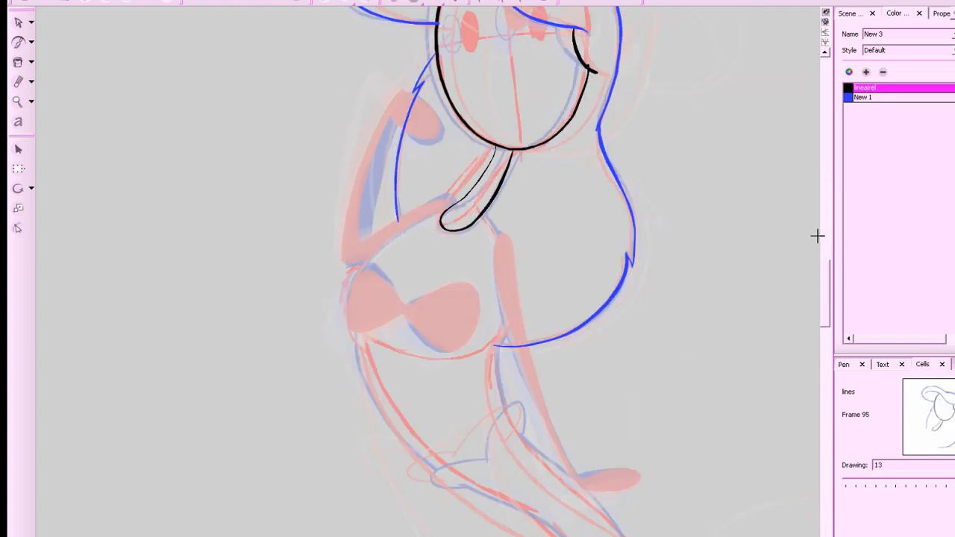
{"action": "key", "text": "period"}
Ink the short black shoulder line from the base of the neck to the top of the lowered arm on frame 95.
{"action": "left_click_drag", "start_coordinate": [480, 218], "coordinate": [500, 255]}
{"action": "key", "text": "ctrl+z"}
{"action": "left_click_drag", "start_coordinate": [481, 216], "coordinate": [503, 260]}
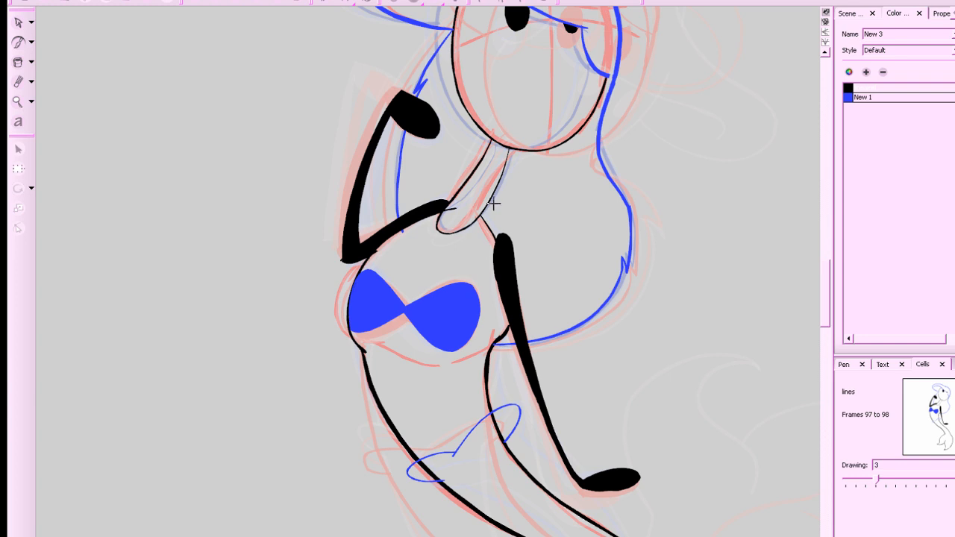
{"action": "key", "text": "alt+e"}
{"action": "key", "text": "period"}
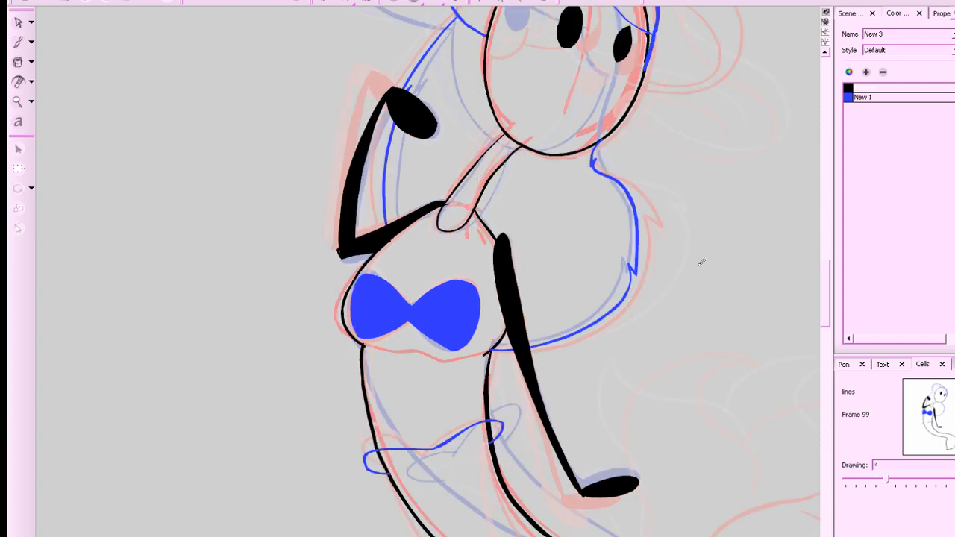
{"action": "key", "text": "comma"}
{"action": "key", "text": "comma"}
{"action": "key", "text": "alt+b"}
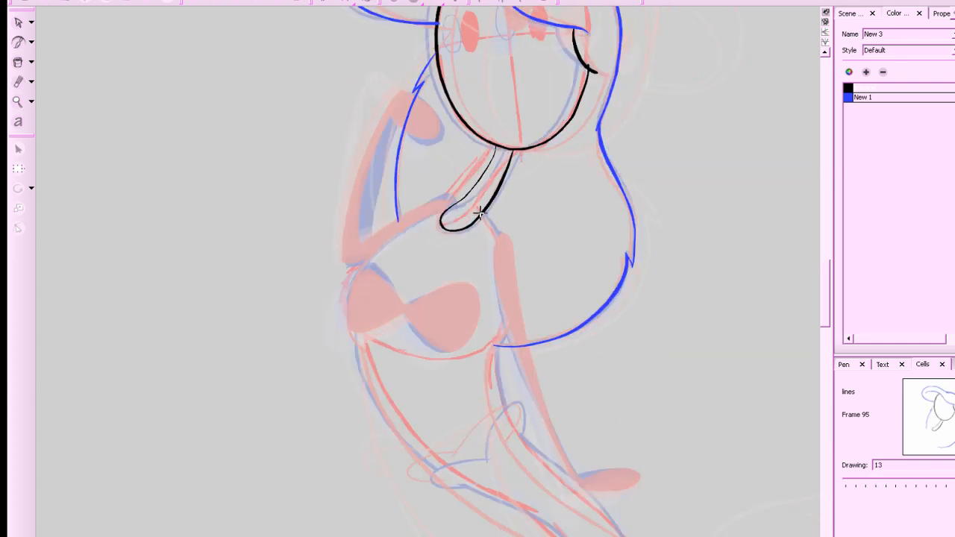
{"action": "left_click_drag", "start_coordinate": [480, 209], "coordinate": [499, 239]}
{"action": "key", "text": "ctrl+z"}
Ink the black chest contour from the neck base over the raised arm's shoulder and around the outer bikini cup.
{"action": "mouse_move", "coordinate": [455, 203]}
{"action": "left_mouse_down"}
{"action": "mouse_move", "coordinate": [362, 270]}
{"action": "mouse_move", "coordinate": [345, 310]}
{"action": "left_mouse_up"}
{"action": "key", "text": "period"}
{"action": "key", "text": "comma"}
{"action": "key", "text": "comma"}
{"action": "mouse_move", "coordinate": [456, 203]}
{"action": "left_mouse_down"}
{"action": "mouse_move", "coordinate": [383, 244]}
{"action": "mouse_move", "coordinate": [355, 276]}
{"action": "mouse_move", "coordinate": [345, 316]}
{"action": "mouse_move", "coordinate": [349, 340]}
{"action": "left_mouse_up"}
{"action": "key", "text": "period"}
{"action": "key", "text": "comma"}
{"action": "key", "text": "comma"}
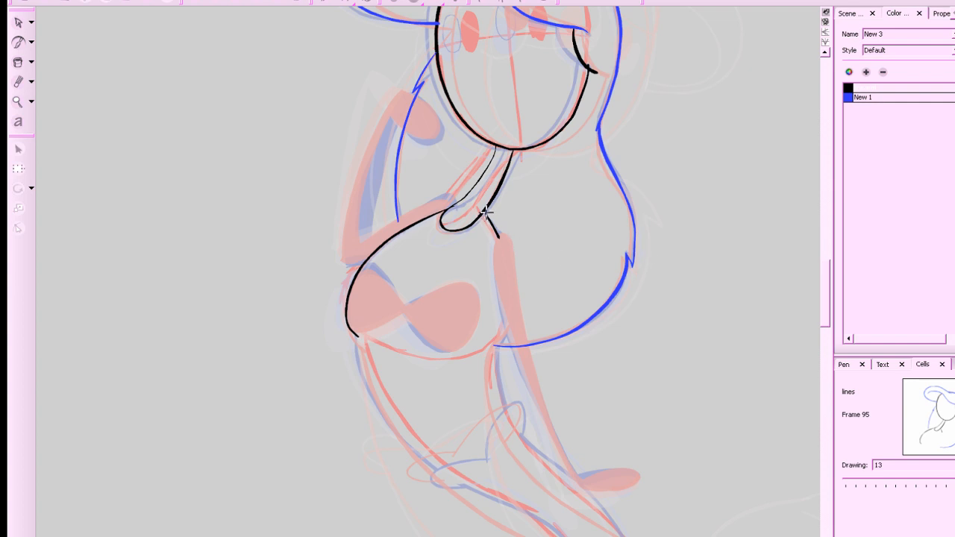
Ink the black torso side from the neck base behind the lowered arm down to the ribcage corner.
{"action": "mouse_move", "coordinate": [486, 212]}
{"action": "left_mouse_down"}
{"action": "mouse_move", "coordinate": [515, 295]}
{"action": "mouse_move", "coordinate": [494, 343]}
{"action": "left_mouse_up"}
{"action": "key", "text": "ctrl+z"}
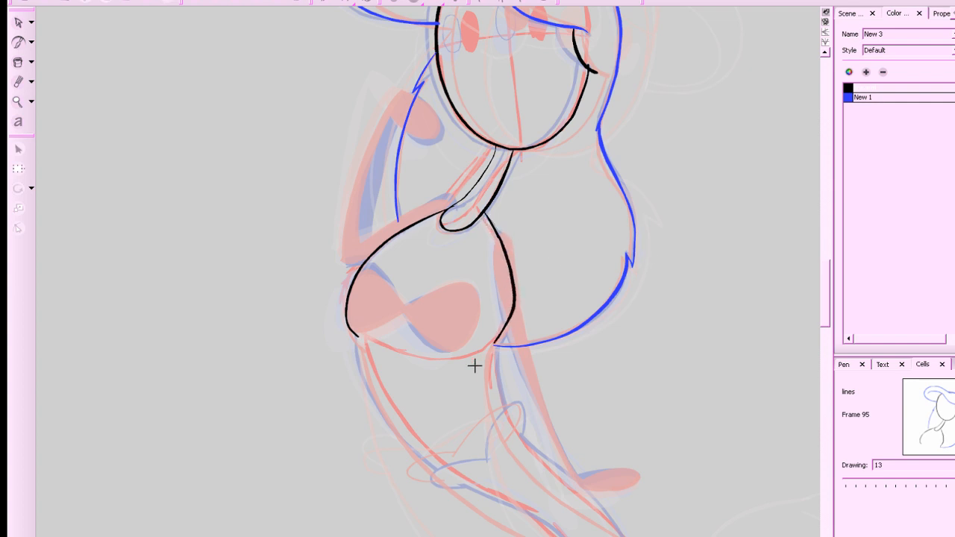
{"action": "key", "text": "ctrl+z"}
{"action": "mouse_move", "coordinate": [494, 233]}
{"action": "left_mouse_down"}
{"action": "mouse_move", "coordinate": [507, 266]}
{"action": "mouse_move", "coordinate": [506, 319]}
{"action": "mouse_move", "coordinate": [494, 343]}
{"action": "left_mouse_up"}
{"action": "key", "text": "ctrl+z"}
{"action": "mouse_move", "coordinate": [488, 221]}
{"action": "left_mouse_down"}
{"action": "mouse_move", "coordinate": [507, 257]}
{"action": "mouse_move", "coordinate": [509, 321]}
{"action": "mouse_move", "coordinate": [478, 362]}
{"action": "left_mouse_up"}
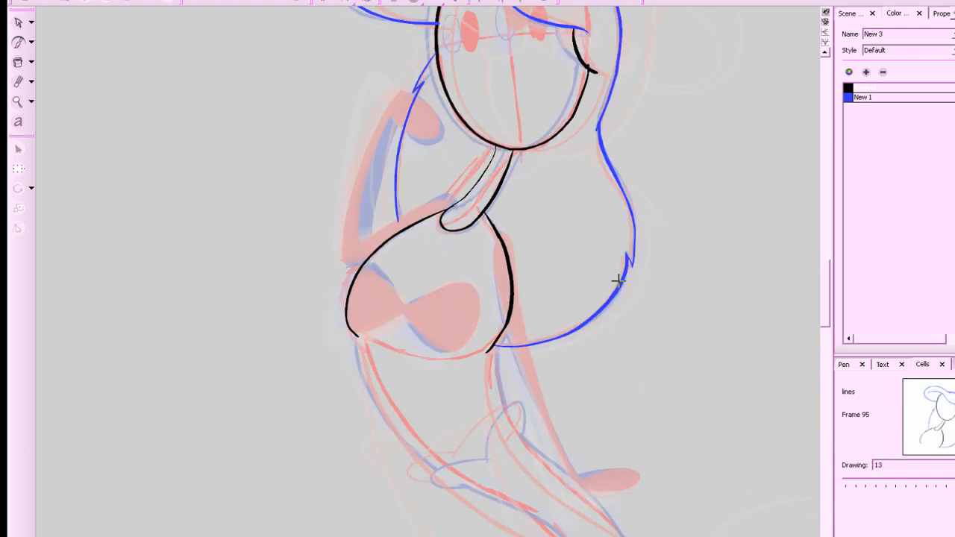
Draw a straight slanted guideline in blue New 1 across the hips where the tail begins.
{"action": "left_click_drag", "start_coordinate": [689, 400], "coordinate": [622, 285]}
{"action": "key", "text": "1"}
{"action": "left_click_drag", "start_coordinate": [691, 277], "coordinate": [727, 267]}
{"action": "left_click_drag", "start_coordinate": [693, 306], "coordinate": [695, 336]}
{"action": "key", "text": "f"}
{"action": "key", "text": "g"}
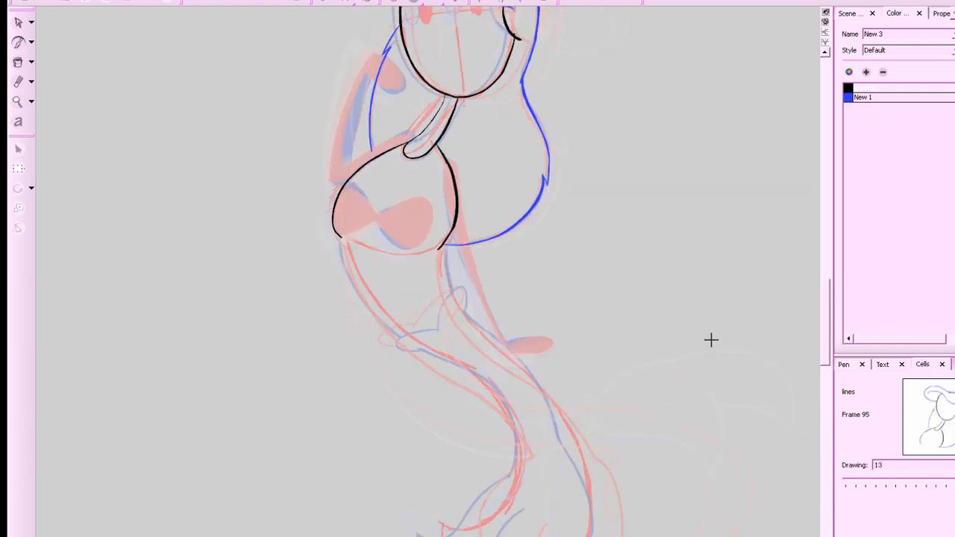
{"action": "left_click", "coordinate": [852, 100]}
{"action": "mouse_move", "coordinate": [393, 341]}
{"action": "left_mouse_down"}
{"action": "mouse_move", "coordinate": [459, 300]}
{"action": "mouse_move", "coordinate": [371, 356]}
{"action": "left_mouse_up"}
{"action": "key", "text": "ctrl+z"}
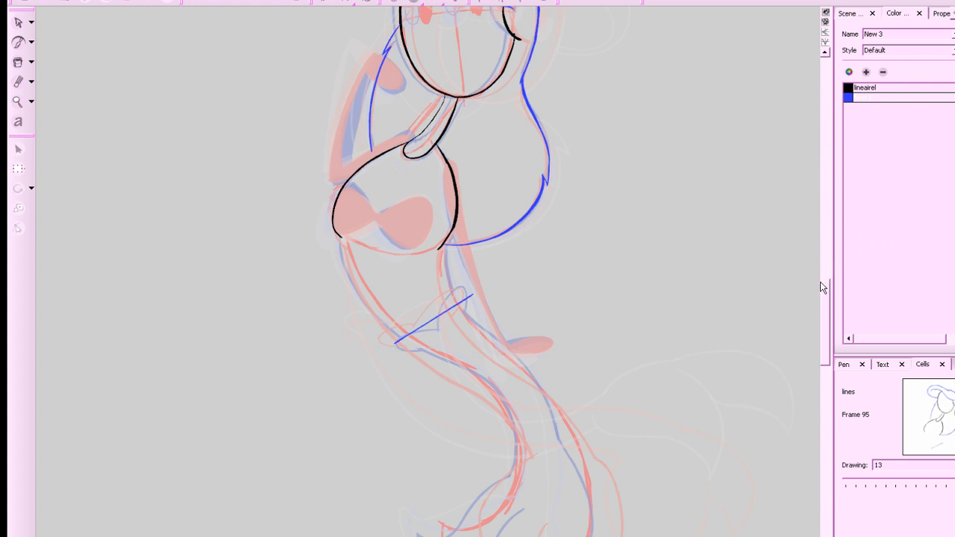
{"action": "key", "text": "f"}
{"action": "key", "text": "g"}
Ink the waist and hip contour in black lineairel from below the ribcage past the lowered hand along the upper tail.
{"action": "left_click", "coordinate": [849, 91]}
{"action": "key", "text": "f"}
{"action": "key", "text": "g"}
{"action": "left_click_drag", "start_coordinate": [443, 241], "coordinate": [453, 297]}
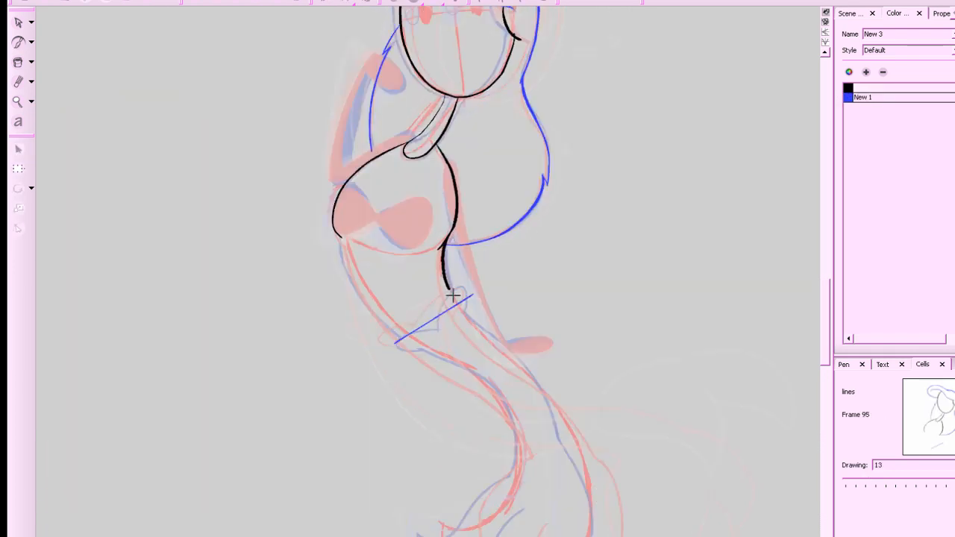
{"action": "key", "text": "f"}
{"action": "key", "text": "g"}
{"action": "key", "text": "ctrl+z"}
{"action": "mouse_move", "coordinate": [439, 253]}
{"action": "left_mouse_down"}
{"action": "mouse_move", "coordinate": [452, 226]}
{"action": "mouse_move", "coordinate": [447, 285]}
{"action": "mouse_move", "coordinate": [479, 332]}
{"action": "mouse_move", "coordinate": [529, 368]}
{"action": "left_mouse_up"}
{"action": "key", "text": "ctrl+z"}
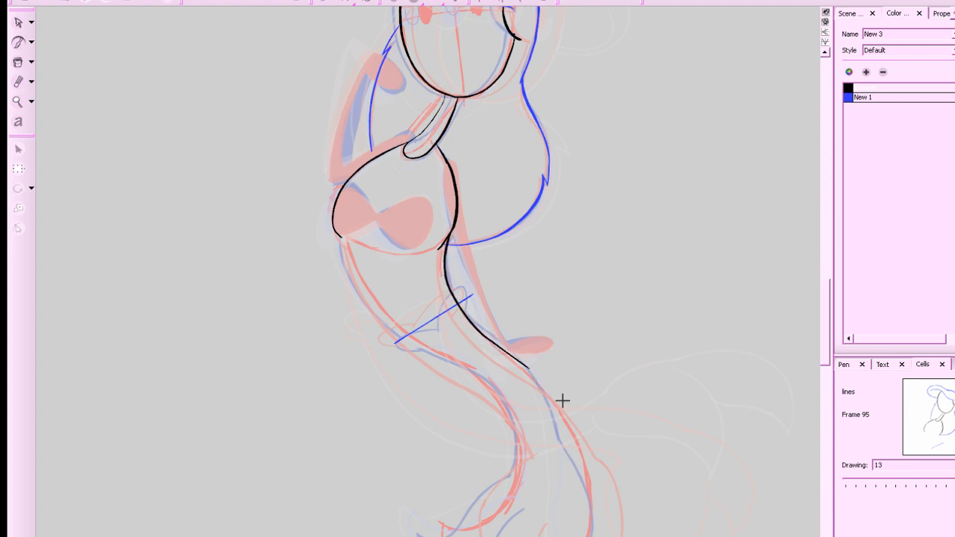
Redraw the mermaid's right-hand waist contour on frame 95 in black, from below the chest down into the upper tail, checking neighbouring frames.
{"action": "key", "text": "f"}
{"action": "key", "text": "g"}
{"action": "key", "text": "ctrl+z"}
{"action": "key", "text": "f"}
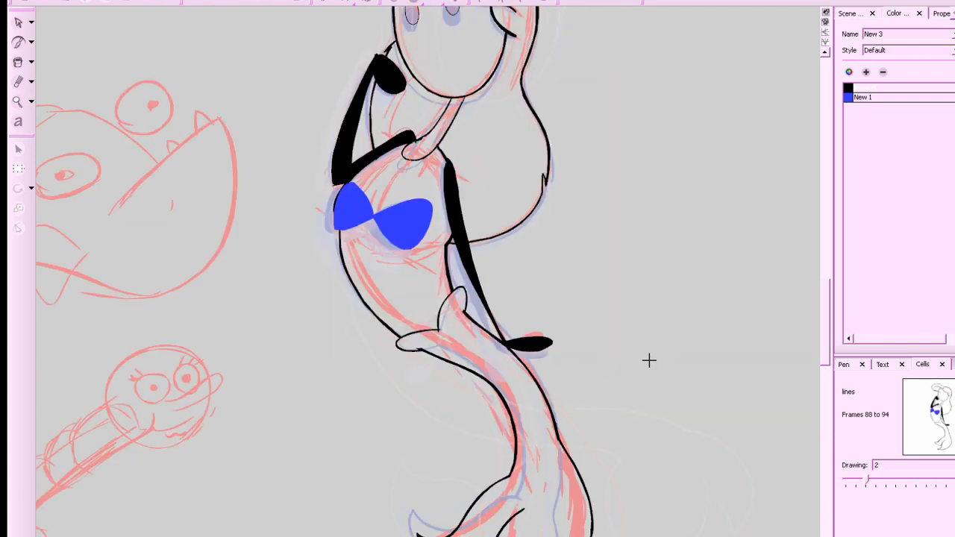
{"action": "key", "text": "g"}
{"action": "key", "text": "g"}
{"action": "key", "text": "f"}
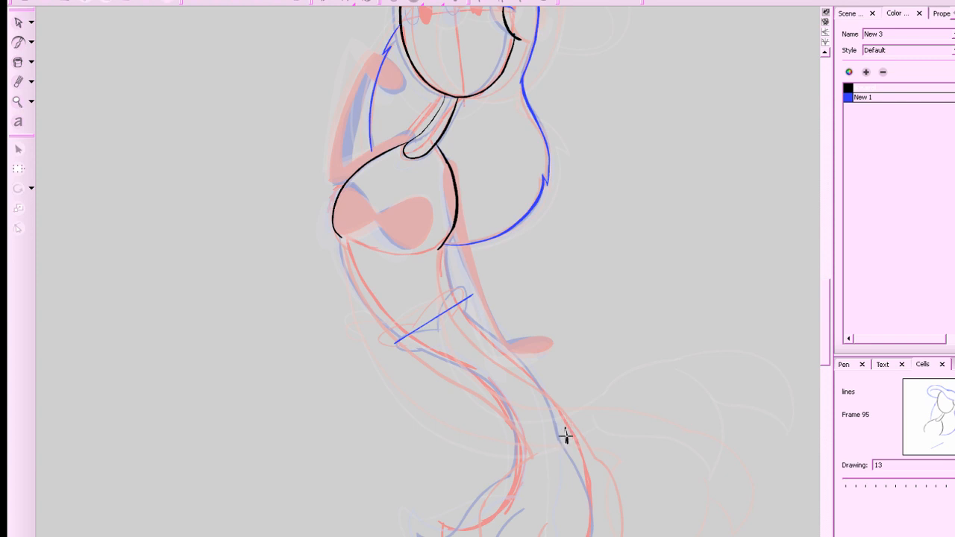
{"action": "mouse_move", "coordinate": [565, 436]}
{"action": "left_mouse_down"}
{"action": "mouse_move", "coordinate": [544, 394]}
{"action": "mouse_move", "coordinate": [460, 313]}
{"action": "mouse_move", "coordinate": [445, 286]}
{"action": "mouse_move", "coordinate": [447, 237]}
{"action": "mouse_move", "coordinate": [438, 267]}
{"action": "mouse_move", "coordinate": [445, 237]}
{"action": "mouse_move", "coordinate": [449, 299]}
{"action": "mouse_move", "coordinate": [479, 337]}
{"action": "mouse_move", "coordinate": [536, 380]}
{"action": "mouse_move", "coordinate": [571, 446]}
{"action": "left_mouse_up"}
{"action": "key", "text": "ctrl+z"}
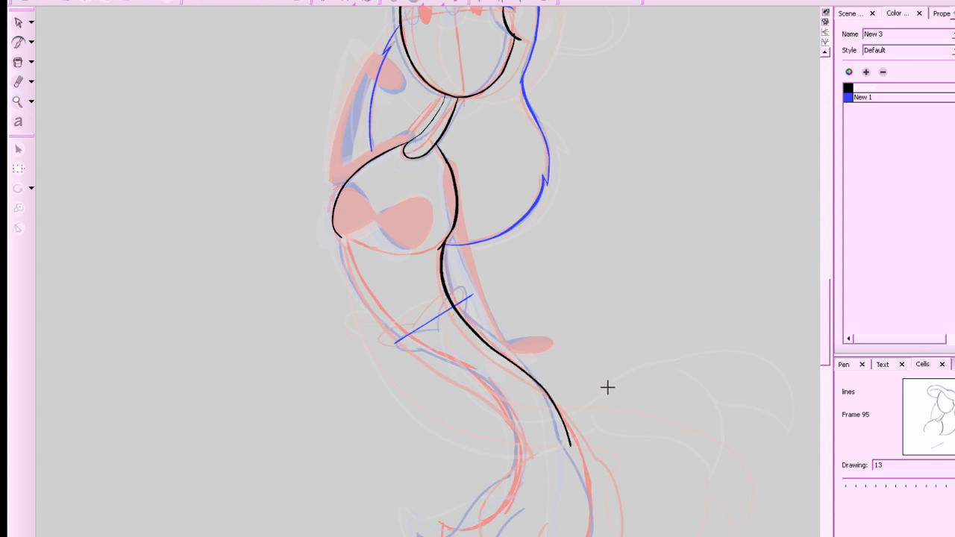
{"action": "key", "text": "g"}
{"action": "key", "text": "f"}
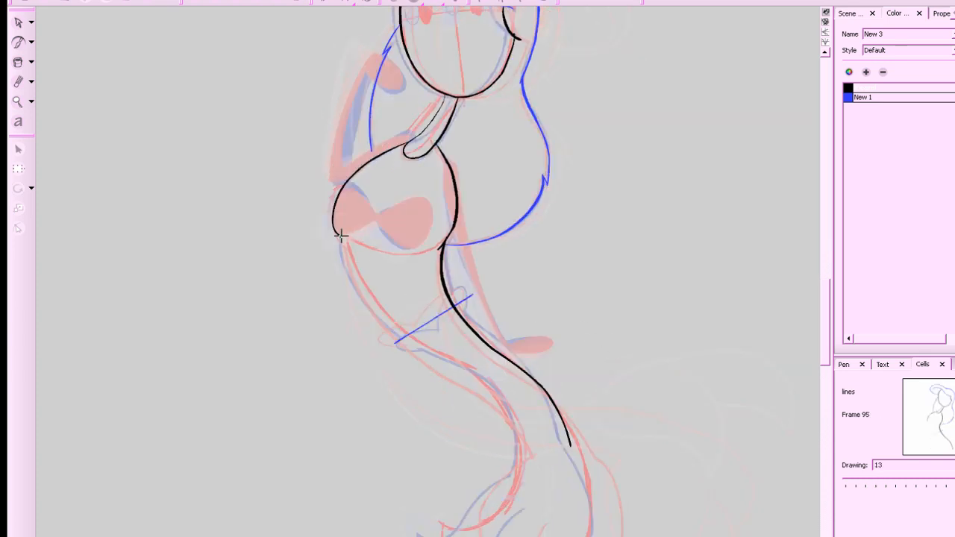
Ink the opposite contour in black from under the chest along the belly to the narrow part of the tail.
{"action": "mouse_move", "coordinate": [344, 239]}
{"action": "left_mouse_down"}
{"action": "mouse_move", "coordinate": [371, 302]}
{"action": "mouse_move", "coordinate": [402, 339]}
{"action": "mouse_move", "coordinate": [442, 362]}
{"action": "left_mouse_up"}
{"action": "key", "text": "ctrl+z"}
{"action": "key", "text": "ctrl+z"}
{"action": "left_click_drag", "start_coordinate": [521, 457], "coordinate": [506, 407]}
{"action": "key", "text": "ctrl+z"}
{"action": "mouse_move", "coordinate": [523, 449]}
{"action": "left_mouse_down"}
{"action": "mouse_move", "coordinate": [510, 413]}
{"action": "mouse_move", "coordinate": [401, 335]}
{"action": "mouse_move", "coordinate": [350, 270]}
{"action": "mouse_move", "coordinate": [344, 246]}
{"action": "left_mouse_up"}
{"action": "mouse_move", "coordinate": [340, 235]}
{"action": "left_mouse_down"}
{"action": "mouse_move", "coordinate": [378, 311]}
{"action": "mouse_move", "coordinate": [484, 385]}
{"action": "mouse_move", "coordinate": [518, 441]}
{"action": "mouse_move", "coordinate": [524, 477]}
{"action": "left_mouse_up"}
{"action": "key", "text": "comma"}
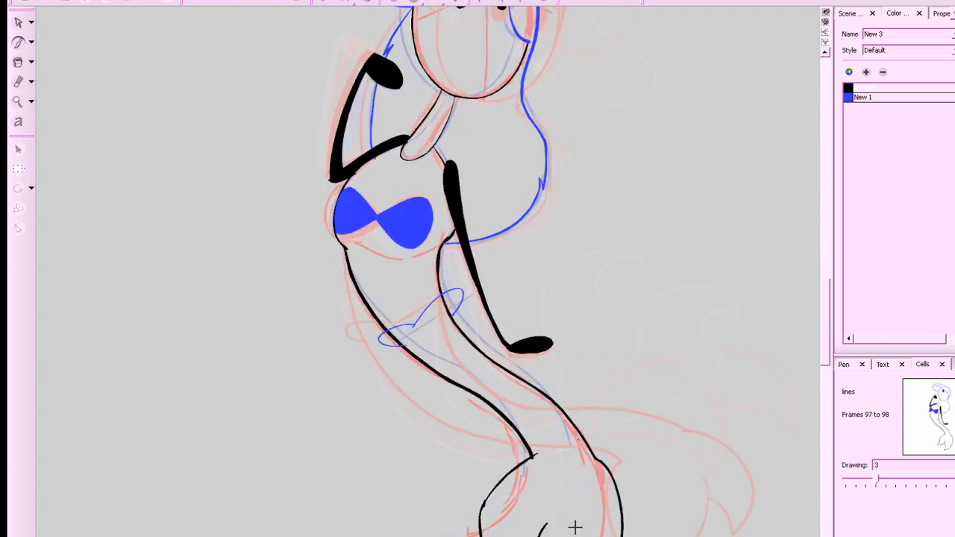
{"action": "key", "text": "period"}
Extend the tail's outer contour in black with a long curve down to the tail fin, matching the neighbouring drawings.
{"action": "left_click_drag", "start_coordinate": [611, 486], "coordinate": [597, 390]}
{"action": "key", "text": "alt+slash"}
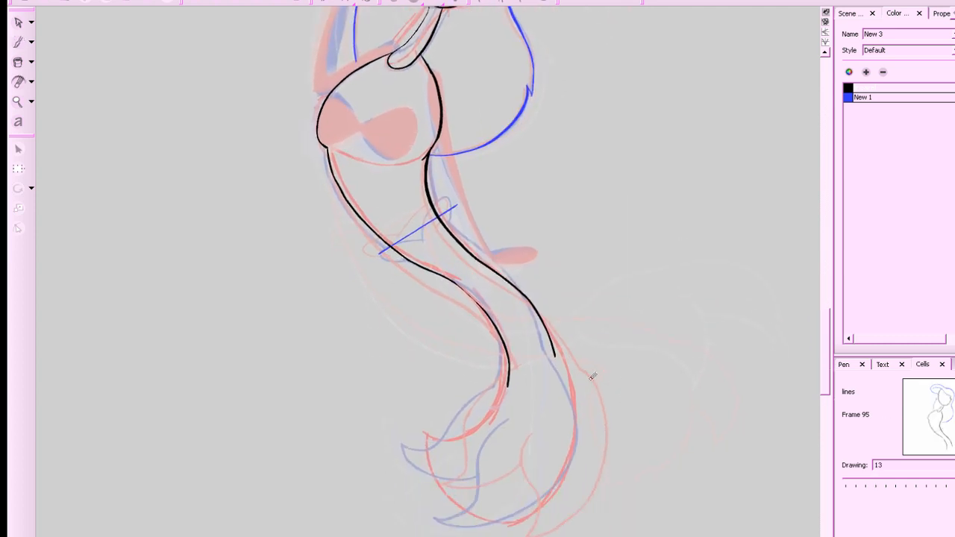
{"action": "key", "text": "comma"}
{"action": "key", "text": "period"}
{"action": "key", "text": "alt+b"}
{"action": "mouse_move", "coordinate": [556, 362]}
{"action": "left_mouse_down"}
{"action": "mouse_move", "coordinate": [571, 386]}
{"action": "mouse_move", "coordinate": [577, 477]}
{"action": "mouse_move", "coordinate": [507, 529]}
{"action": "left_mouse_up"}
{"action": "key", "text": "comma"}
{"action": "key", "text": "period"}
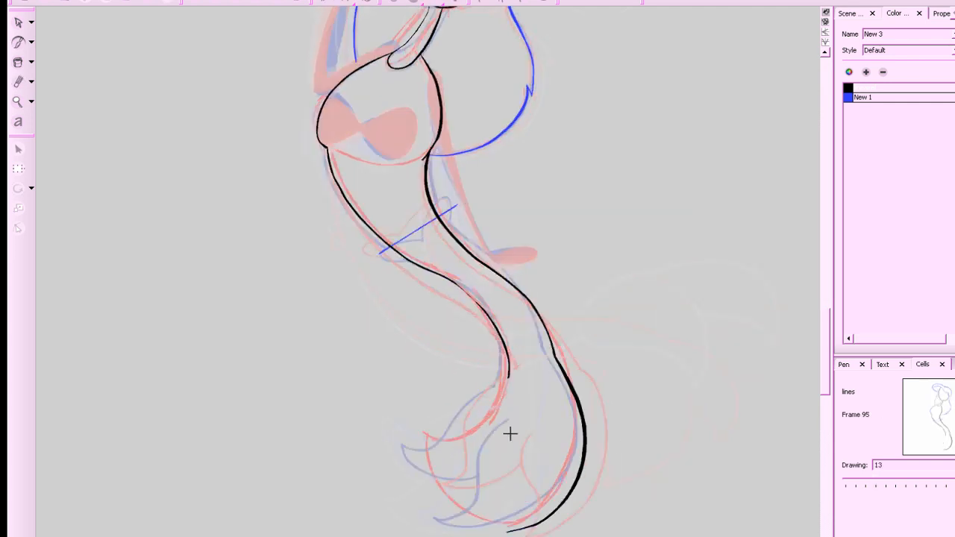
Ink the tail fin's lobes and inner edges in black, joining them to both tail contours.
{"action": "mouse_move", "coordinate": [516, 427]}
{"action": "left_mouse_down"}
{"action": "mouse_move", "coordinate": [494, 466]}
{"action": "mouse_move", "coordinate": [495, 527]}
{"action": "left_mouse_up"}
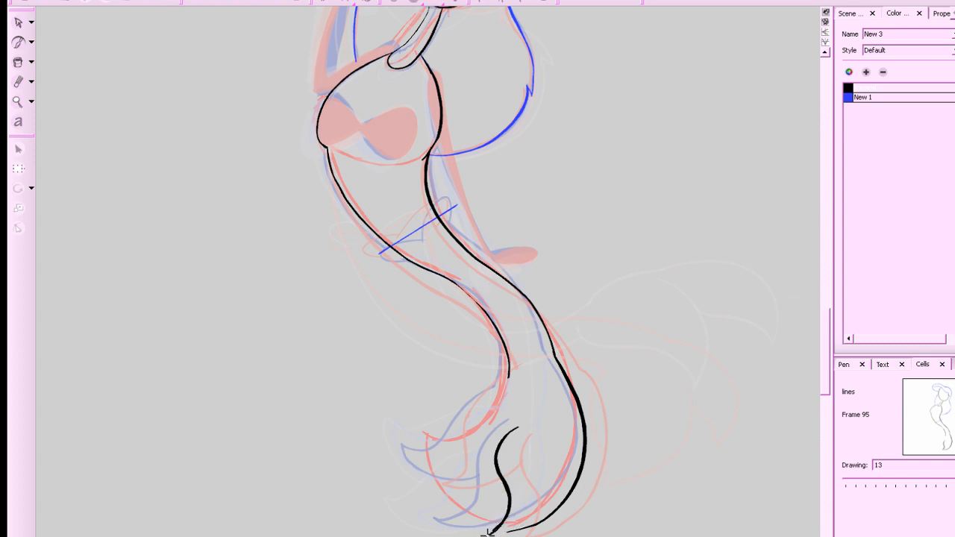
{"action": "left_click_drag", "start_coordinate": [488, 534], "coordinate": [521, 530]}
{"action": "key", "text": "ctrl+z"}
{"action": "mouse_move", "coordinate": [507, 378]}
{"action": "left_mouse_down"}
{"action": "mouse_move", "coordinate": [478, 395]}
{"action": "mouse_move", "coordinate": [467, 455]}
{"action": "mouse_move", "coordinate": [426, 450]}
{"action": "mouse_move", "coordinate": [433, 472]}
{"action": "mouse_move", "coordinate": [511, 486]}
{"action": "mouse_move", "coordinate": [450, 486]}
{"action": "mouse_move", "coordinate": [430, 456]}
{"action": "left_mouse_up"}
{"action": "key", "text": "ctrl+z"}
{"action": "key", "text": "1"}
{"action": "key", "text": "1"}
{"action": "key", "text": "1"}
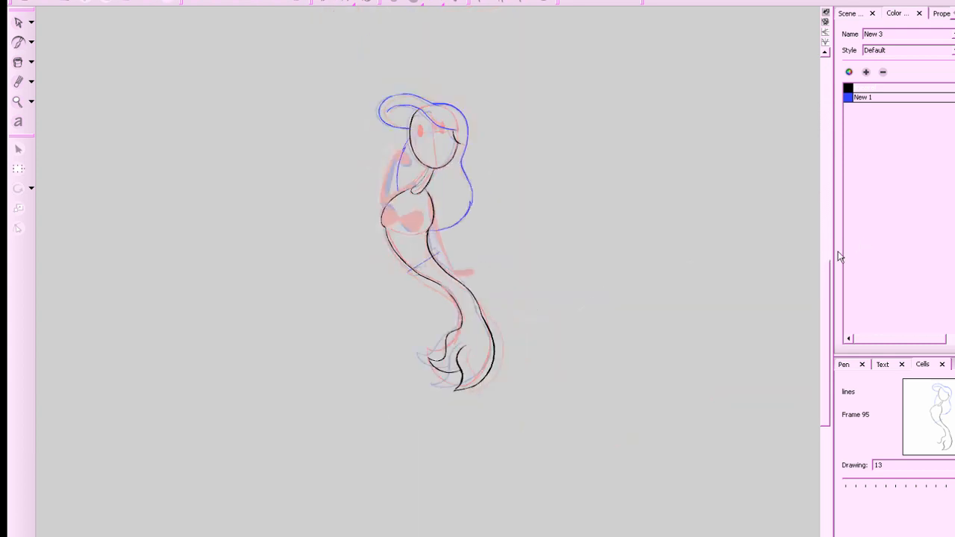
Outline both cups of the mermaid's top in blue, following the shape in the neighbouring drawings.
{"action": "key", "text": "2"}
{"action": "key", "text": "2"}
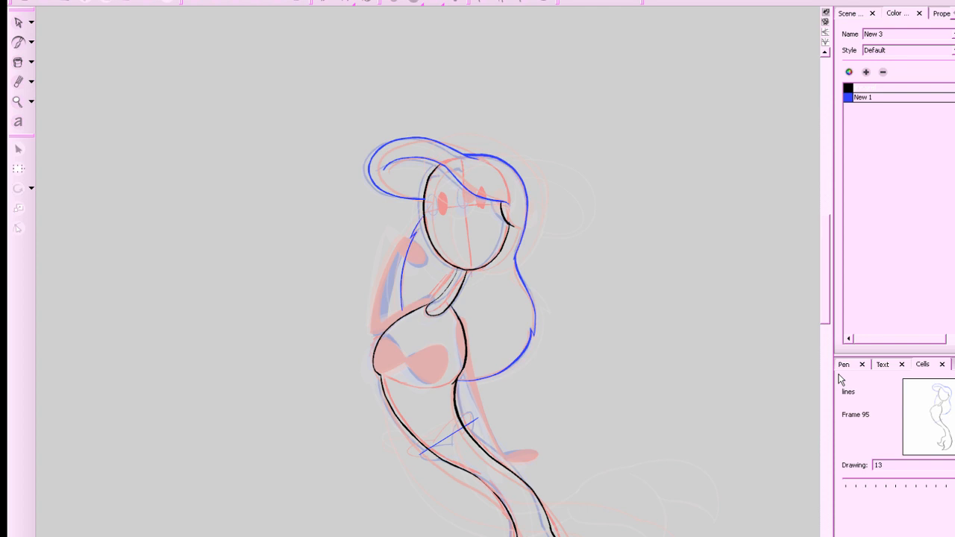
{"action": "left_click", "coordinate": [66, 3]}
{"action": "left_click", "coordinate": [849, 97]}
{"action": "scroll", "coordinate": [725, 321], "scroll_direction": "up", "scroll_amount": 2}
{"action": "mouse_move", "coordinate": [710, 318]}
{"action": "left_mouse_down"}
{"action": "mouse_move", "coordinate": [724, 321]}
{"action": "mouse_move", "coordinate": [760, 296]}
{"action": "left_mouse_up"}
{"action": "mouse_move", "coordinate": [433, 385]}
{"action": "left_mouse_down"}
{"action": "mouse_move", "coordinate": [487, 360]}
{"action": "mouse_move", "coordinate": [511, 375]}
{"action": "mouse_move", "coordinate": [510, 402]}
{"action": "mouse_move", "coordinate": [490, 427]}
{"action": "mouse_move", "coordinate": [478, 430]}
{"action": "mouse_move", "coordinate": [437, 393]}
{"action": "mouse_move", "coordinate": [464, 423]}
{"action": "mouse_move", "coordinate": [479, 428]}
{"action": "mouse_move", "coordinate": [436, 388]}
{"action": "mouse_move", "coordinate": [482, 430]}
{"action": "left_mouse_up"}
{"action": "key", "text": "ctrl+z"}
{"action": "key", "text": "ctrl+z"}
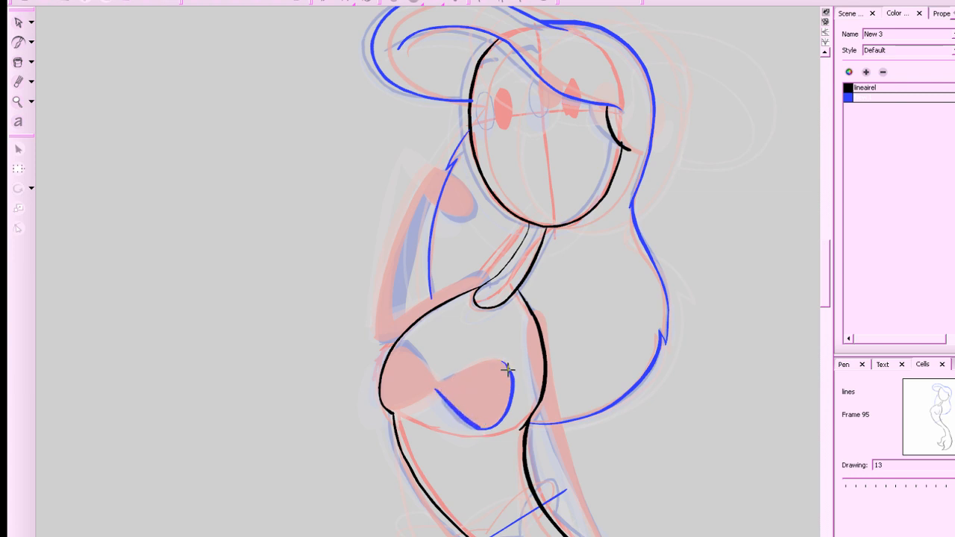
{"action": "mouse_move", "coordinate": [508, 369]}
{"action": "left_mouse_down"}
{"action": "mouse_move", "coordinate": [436, 382]}
{"action": "mouse_move", "coordinate": [417, 354]}
{"action": "mouse_move", "coordinate": [393, 346]}
{"action": "mouse_move", "coordinate": [379, 392]}
{"action": "mouse_move", "coordinate": [411, 428]}
{"action": "mouse_move", "coordinate": [379, 410]}
{"action": "mouse_move", "coordinate": [436, 389]}
{"action": "left_mouse_up"}
{"action": "key", "text": "ctrl+z"}
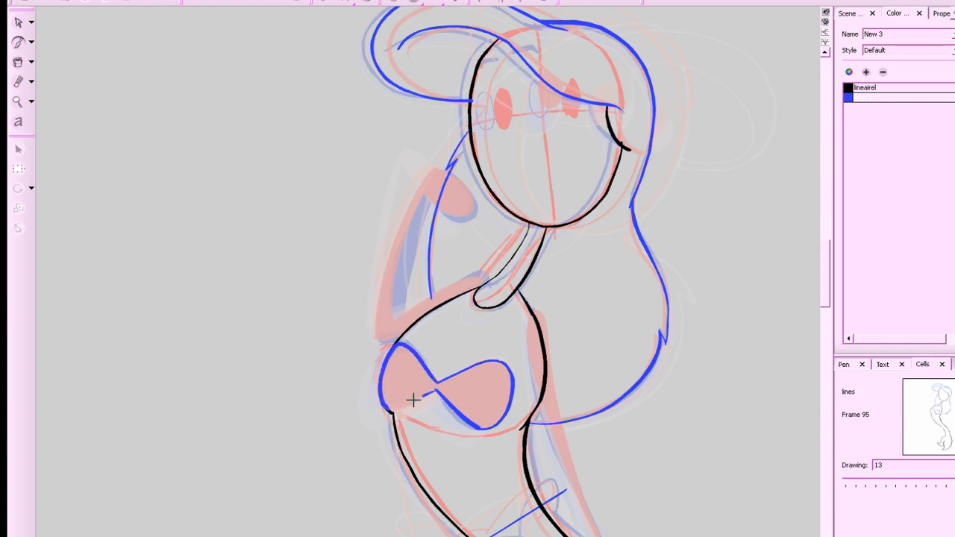
{"action": "left_click_drag", "start_coordinate": [389, 411], "coordinate": [436, 390]}
Fill both cups of the mermaid's top with blue.
{"action": "left_click", "coordinate": [18, 61]}
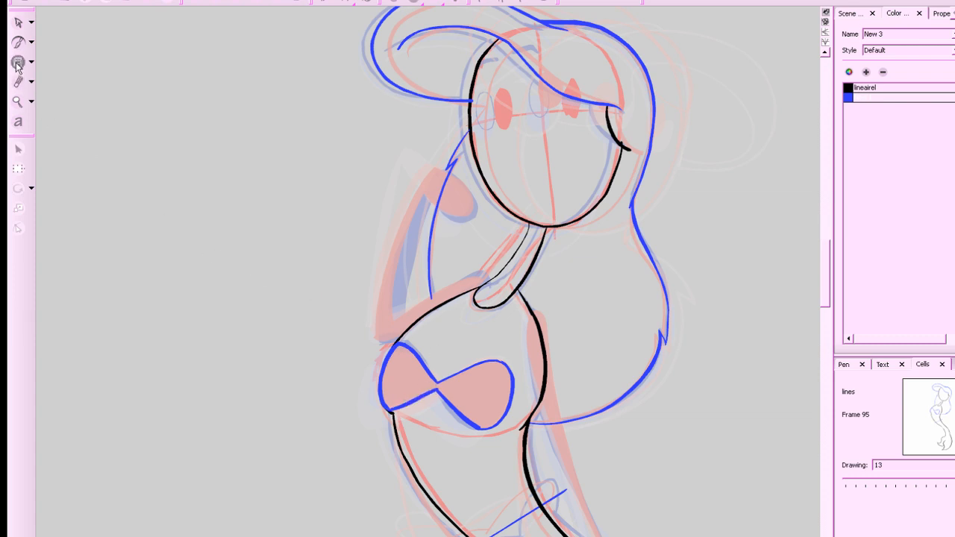
{"action": "left_click", "coordinate": [412, 377]}
{"action": "left_click", "coordinate": [462, 377]}
Flip between frame 95 and its neighbouring drawings to examine how the inked figure moves.
{"action": "key", "text": "x"}
{"action": "key", "text": "x"}
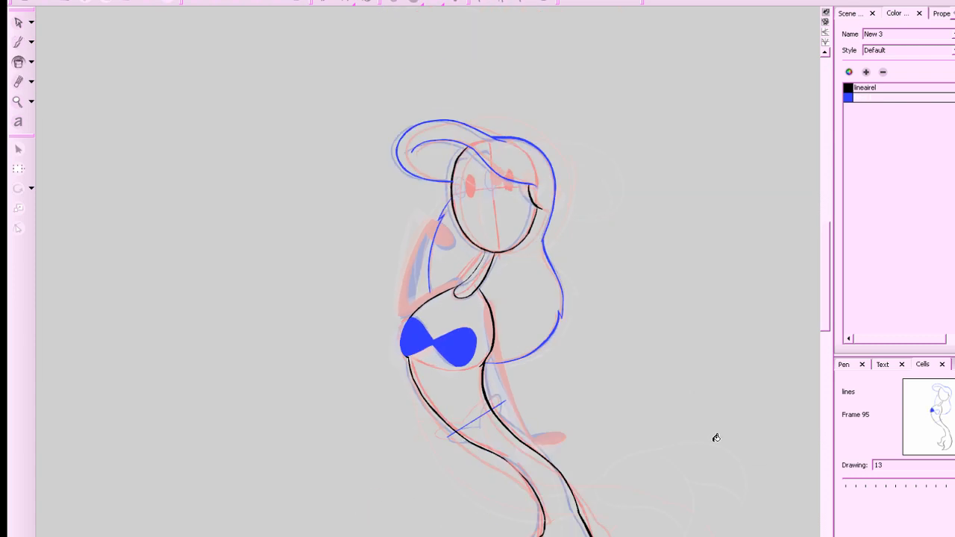
{"action": "key", "text": "a"}
{"action": "key", "text": "s"}
{"action": "key", "text": "s"}
{"action": "key", "text": "s"}
{"action": "key", "text": "a"}
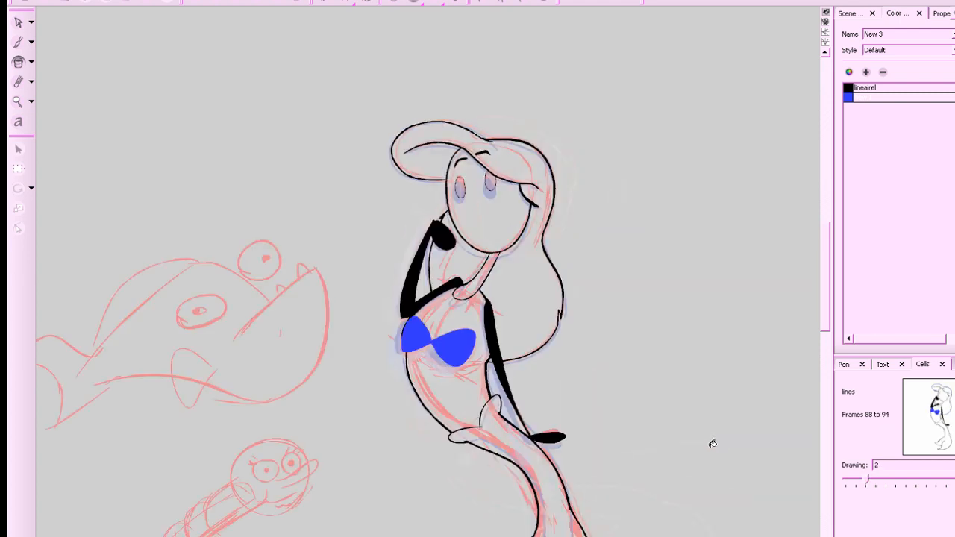
{"action": "key", "text": "a"}
Mark the middle of the hip guide line and draw the tail's V-shaped waistband with its two side loops in blue.
{"action": "mouse_move", "coordinate": [715, 439]}
{"action": "left_mouse_down"}
{"action": "mouse_move", "coordinate": [715, 422]}
{"action": "mouse_move", "coordinate": [641, 344]}
{"action": "left_mouse_up"}
{"action": "key", "text": "2"}
{"action": "key", "text": "2"}
{"action": "left_click_drag", "start_coordinate": [635, 380], "coordinate": [685, 435]}
{"action": "key", "text": "alt+b"}
{"action": "left_click_drag", "start_coordinate": [389, 382], "coordinate": [414, 407]}
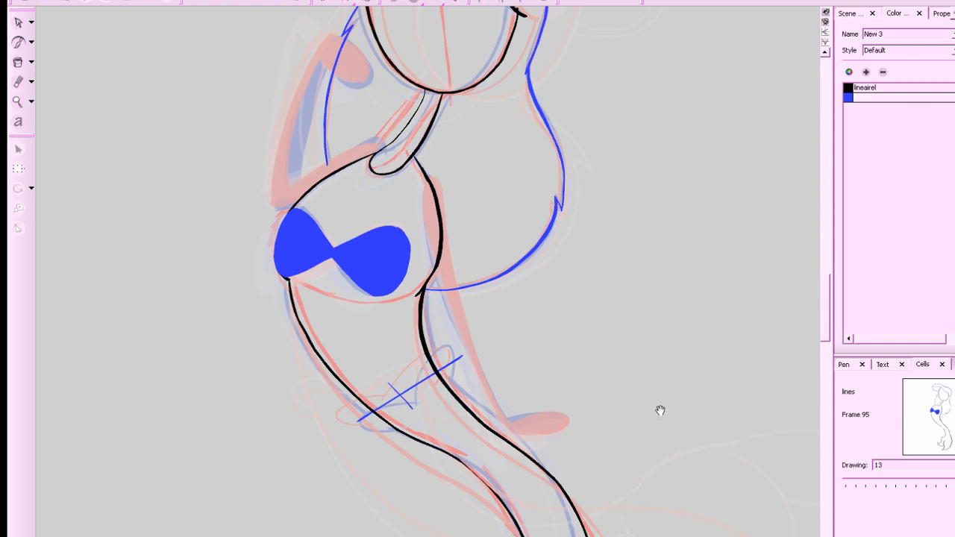
{"action": "mouse_move", "coordinate": [661, 411]}
{"action": "left_mouse_down"}
{"action": "mouse_move", "coordinate": [656, 418]}
{"action": "mouse_move", "coordinate": [665, 411]}
{"action": "left_mouse_up"}
{"action": "key", "text": "2"}
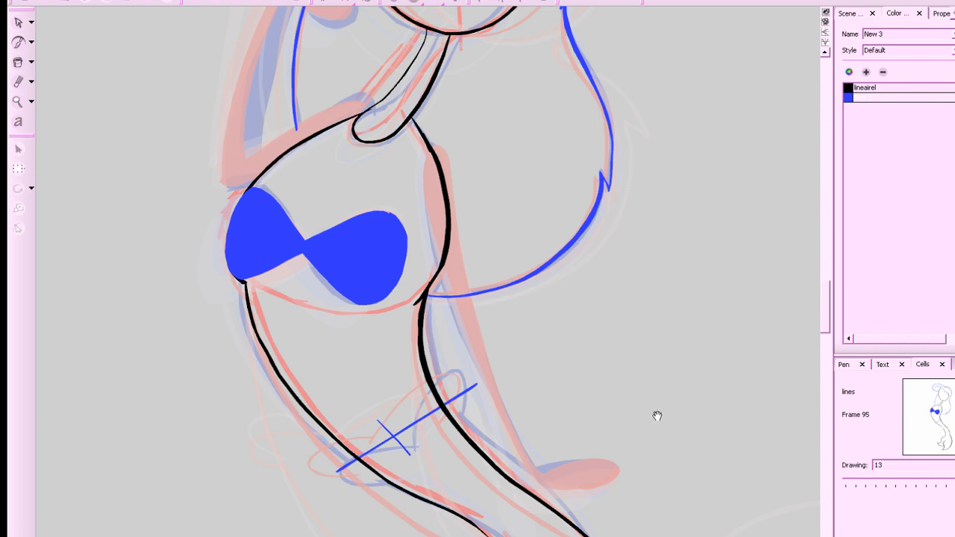
{"action": "left_click_drag", "start_coordinate": [657, 419], "coordinate": [659, 415]}
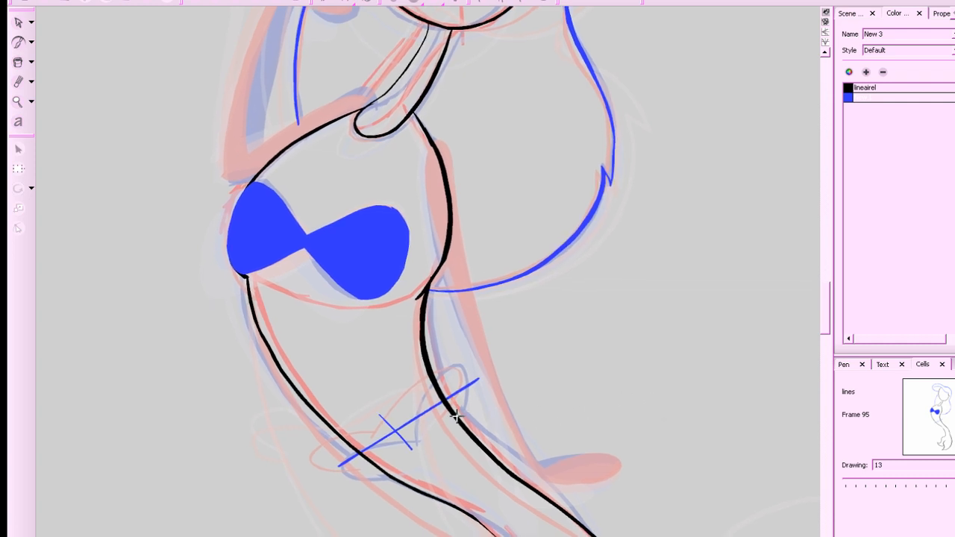
{"action": "mouse_move", "coordinate": [454, 412]}
{"action": "left_mouse_down"}
{"action": "mouse_move", "coordinate": [447, 368]}
{"action": "mouse_move", "coordinate": [400, 440]}
{"action": "mouse_move", "coordinate": [384, 433]}
{"action": "mouse_move", "coordinate": [331, 445]}
{"action": "mouse_move", "coordinate": [338, 473]}
{"action": "mouse_move", "coordinate": [399, 468]}
{"action": "left_mouse_up"}
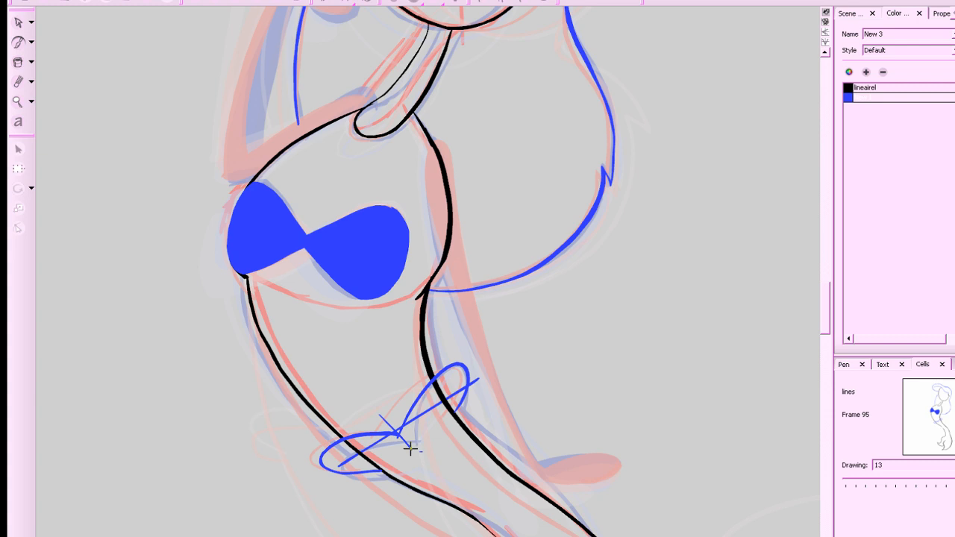
Delete the straight hip guide line and its cross mark, and save the project.
{"action": "left_click", "coordinate": [18, 22]}
{"action": "left_click", "coordinate": [439, 401]}
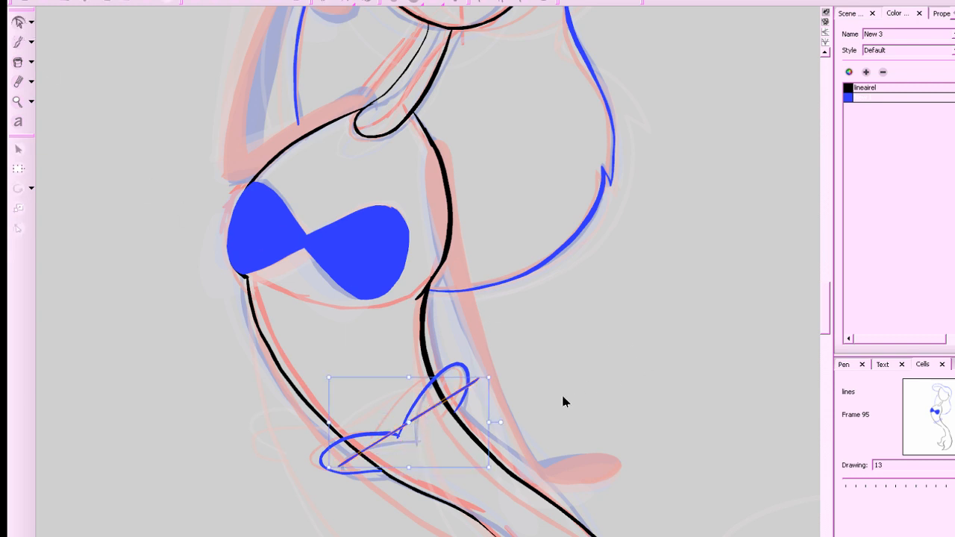
{"action": "key", "text": "Delete"}
{"action": "left_click_drag", "start_coordinate": [638, 208], "coordinate": [716, 431]}
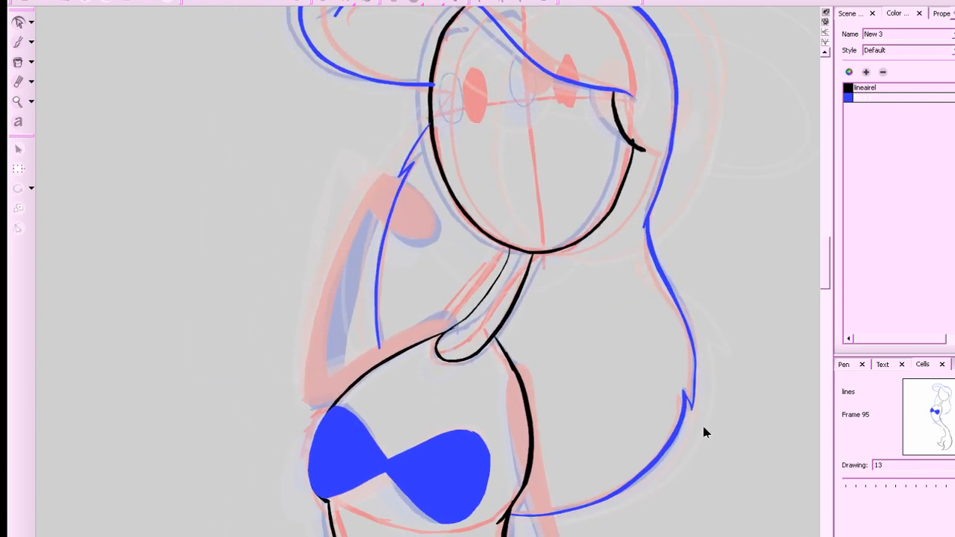
{"action": "key", "text": "ctrl+s"}
Ink the raised arm's upper edge in black from the rounded shoulder toward the elbow.
{"action": "left_click", "coordinate": [849, 89]}
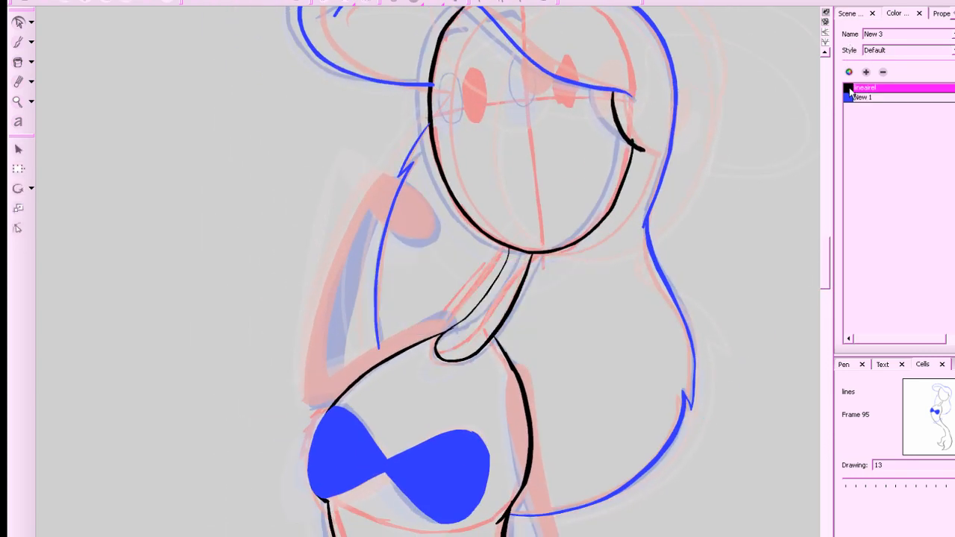
{"action": "key", "text": "comma"}
{"action": "key", "text": "period"}
{"action": "key", "text": "period"}
{"action": "key", "text": "comma"}
{"action": "key", "text": "alt+b"}
{"action": "mouse_move", "coordinate": [448, 314]}
{"action": "left_mouse_down"}
{"action": "mouse_move", "coordinate": [456, 332]}
{"action": "mouse_move", "coordinate": [423, 328]}
{"action": "mouse_move", "coordinate": [321, 390]}
{"action": "left_mouse_up"}
{"action": "key", "text": "ctrl+z"}
{"action": "key", "text": "ctrl+z"}
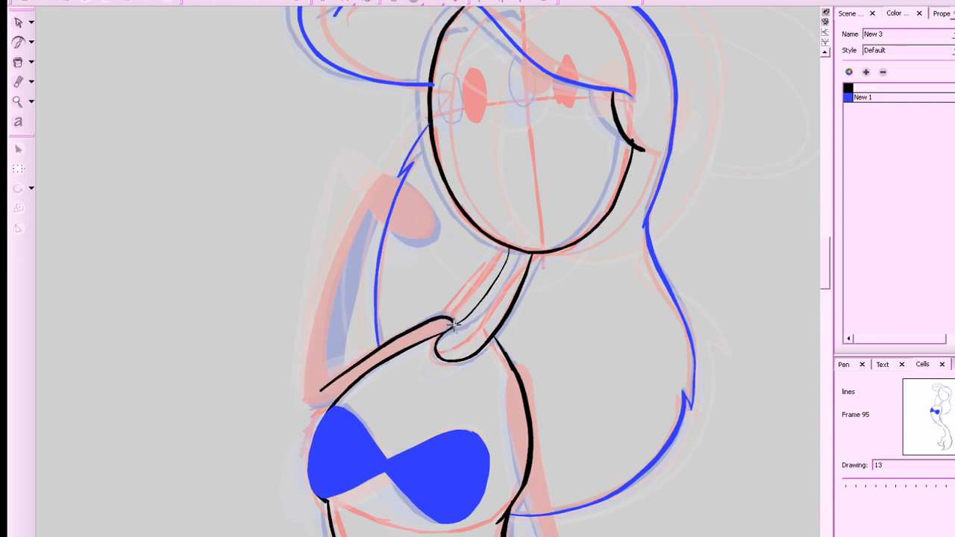
{"action": "key", "text": "ctrl+z"}
{"action": "mouse_move", "coordinate": [454, 322]}
{"action": "left_mouse_down"}
{"action": "mouse_move", "coordinate": [303, 399]}
{"action": "mouse_move", "coordinate": [317, 404]}
{"action": "mouse_move", "coordinate": [303, 397]}
{"action": "mouse_move", "coordinate": [306, 355]}
{"action": "mouse_move", "coordinate": [321, 305]}
{"action": "left_mouse_up"}
{"action": "key", "text": "ctrl+z"}
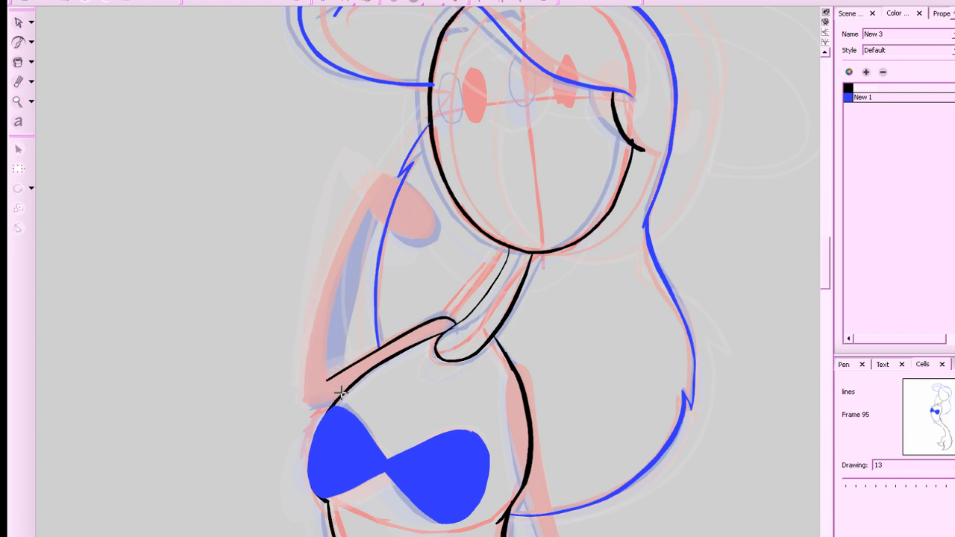
Complete the raised arm's black outline around the elbow, along both sides of the forearm and around the hand.
{"action": "mouse_move", "coordinate": [342, 393]}
{"action": "left_mouse_down"}
{"action": "mouse_move", "coordinate": [303, 396]}
{"action": "mouse_move", "coordinate": [312, 348]}
{"action": "mouse_move", "coordinate": [335, 272]}
{"action": "mouse_move", "coordinate": [394, 176]}
{"action": "mouse_move", "coordinate": [428, 205]}
{"action": "mouse_move", "coordinate": [433, 238]}
{"action": "mouse_move", "coordinate": [403, 236]}
{"action": "mouse_move", "coordinate": [376, 211]}
{"action": "mouse_move", "coordinate": [338, 321]}
{"action": "mouse_move", "coordinate": [331, 375]}
{"action": "mouse_move", "coordinate": [333, 329]}
{"action": "mouse_move", "coordinate": [380, 211]}
{"action": "left_mouse_up"}
{"action": "key", "text": "ctrl+z"}
{"action": "key", "text": "ctrl+z"}
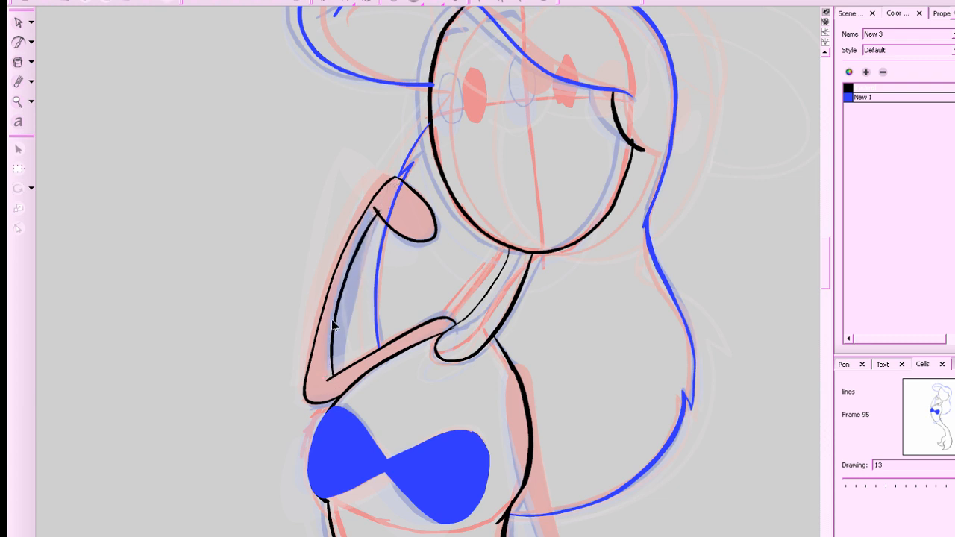
{"action": "key", "text": "ctrl+z"}
{"action": "mouse_move", "coordinate": [332, 377]}
{"action": "left_mouse_down"}
{"action": "mouse_move", "coordinate": [350, 272]}
{"action": "mouse_move", "coordinate": [377, 209]}
{"action": "left_mouse_up"}
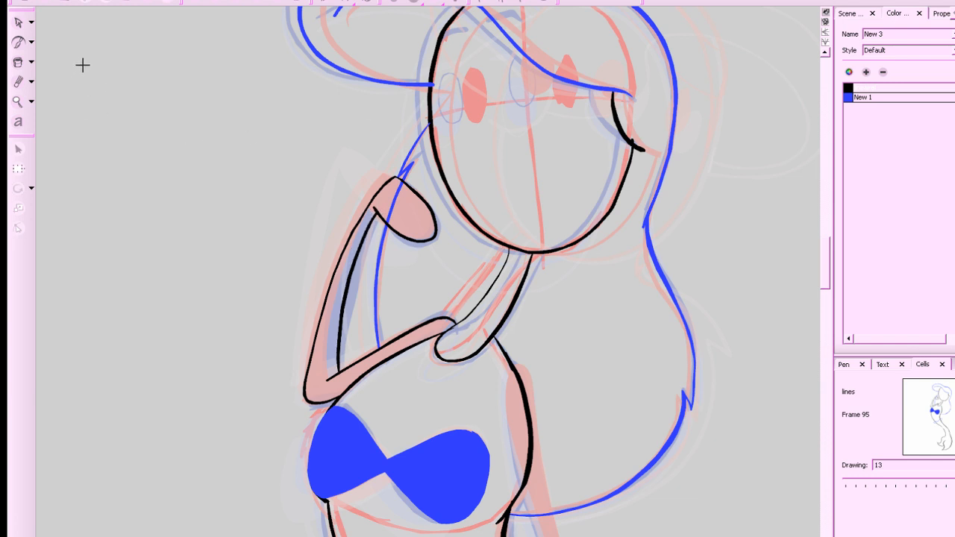
Fill the raised arm and its hand with black.
{"action": "left_click", "coordinate": [18, 62]}
{"action": "left_click", "coordinate": [414, 209]}
{"action": "left_click", "coordinate": [375, 198]}
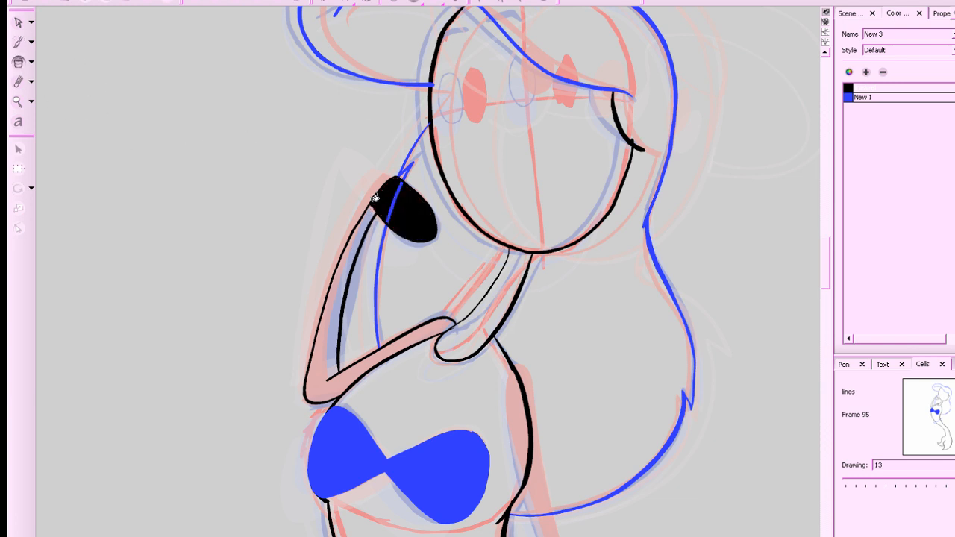
{"action": "left_click", "coordinate": [352, 256]}
Outline the lowered arm in black from the shoulder to the wrist, including the flat oval hand.
{"action": "left_click_drag", "start_coordinate": [720, 398], "coordinate": [652, 304]}
{"action": "mouse_move", "coordinate": [620, 401]}
{"action": "left_mouse_down"}
{"action": "mouse_move", "coordinate": [610, 341]}
{"action": "mouse_move", "coordinate": [655, 450]}
{"action": "left_mouse_up"}
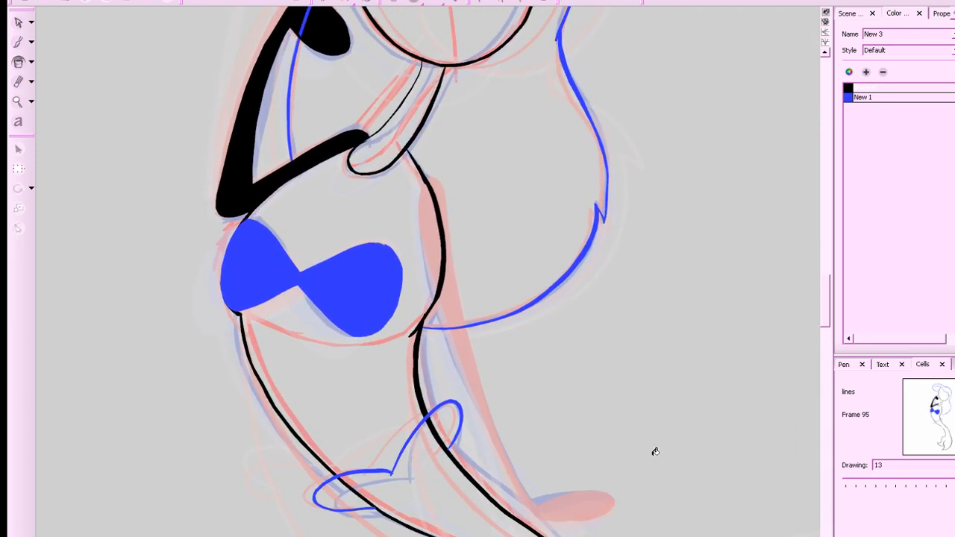
{"action": "key", "text": "alt+b"}
{"action": "key", "text": "ctrl+z"}
{"action": "mouse_move", "coordinate": [555, 494]}
{"action": "left_mouse_down"}
{"action": "mouse_move", "coordinate": [607, 500]}
{"action": "mouse_move", "coordinate": [536, 501]}
{"action": "left_mouse_up"}
{"action": "key", "text": "ctrl+z"}
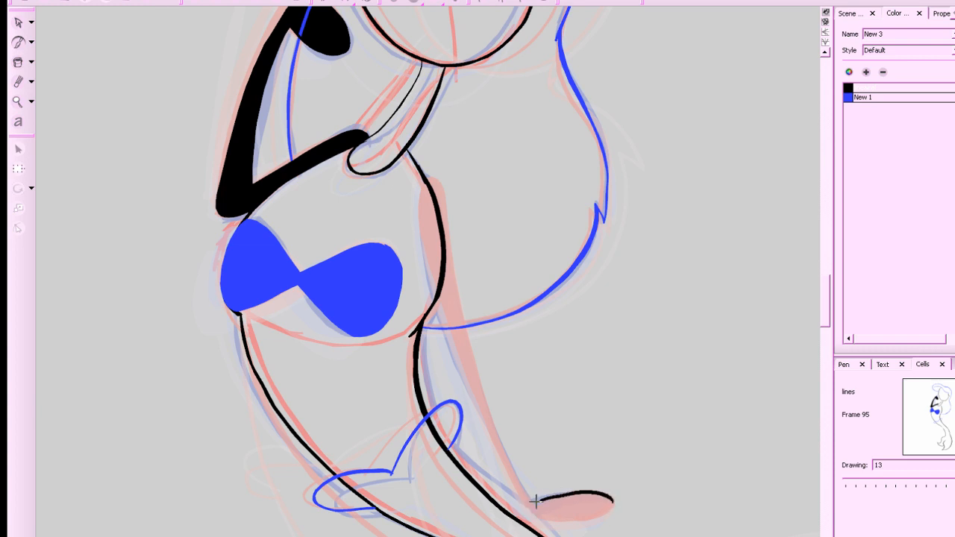
{"action": "mouse_move", "coordinate": [609, 498]}
{"action": "left_mouse_down"}
{"action": "mouse_move", "coordinate": [603, 513]}
{"action": "mouse_move", "coordinate": [555, 517]}
{"action": "mouse_move", "coordinate": [523, 495]}
{"action": "mouse_move", "coordinate": [497, 452]}
{"action": "mouse_move", "coordinate": [427, 276]}
{"action": "mouse_move", "coordinate": [420, 186]}
{"action": "mouse_move", "coordinate": [442, 188]}
{"action": "mouse_move", "coordinate": [502, 445]}
{"action": "mouse_move", "coordinate": [532, 504]}
{"action": "left_mouse_up"}
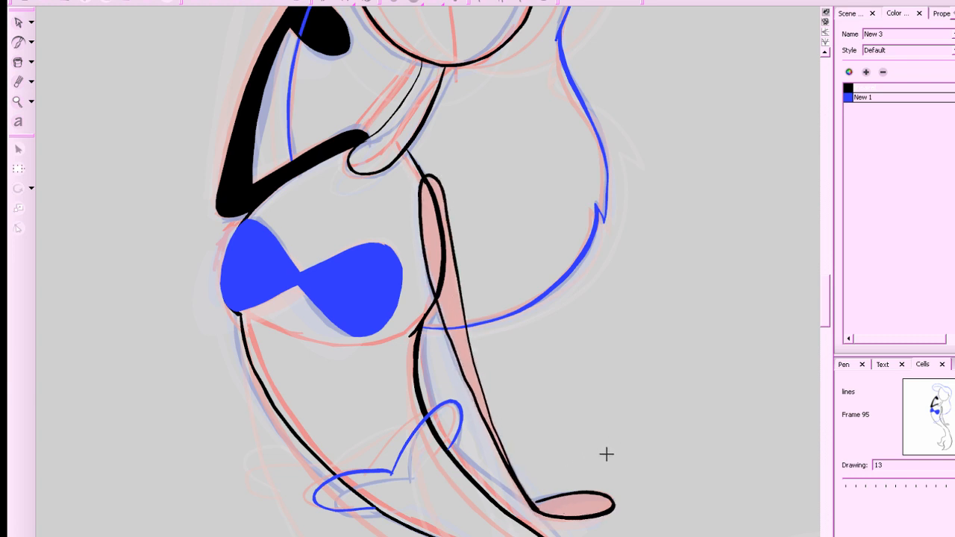
{"action": "left_click_drag", "start_coordinate": [618, 451], "coordinate": [637, 443]}
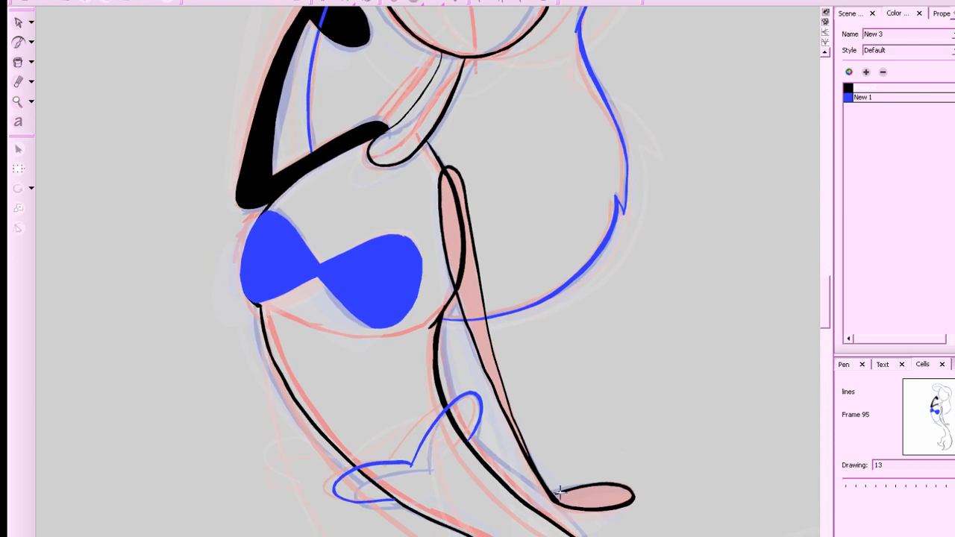
Try filling the lowered arm and its hand with black and compare the result with the neighbouring drawings.
{"action": "left_click", "coordinate": [18, 62]}
{"action": "left_click", "coordinate": [452, 226]}
{"action": "left_click", "coordinate": [550, 451]}
{"action": "left_click", "coordinate": [522, 433]}
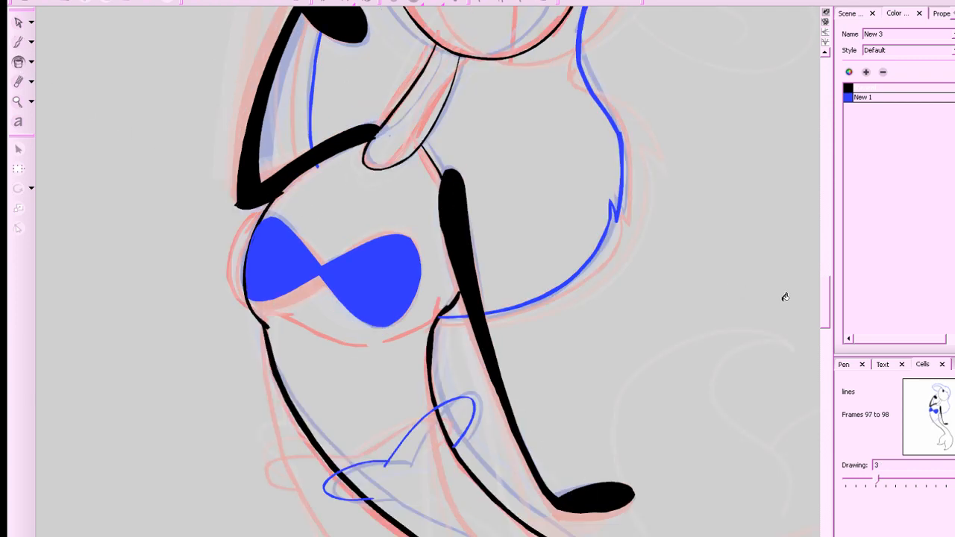
{"action": "key", "text": "a"}
{"action": "key", "text": "a"}
{"action": "key", "text": "s"}
{"action": "key", "text": "s"}
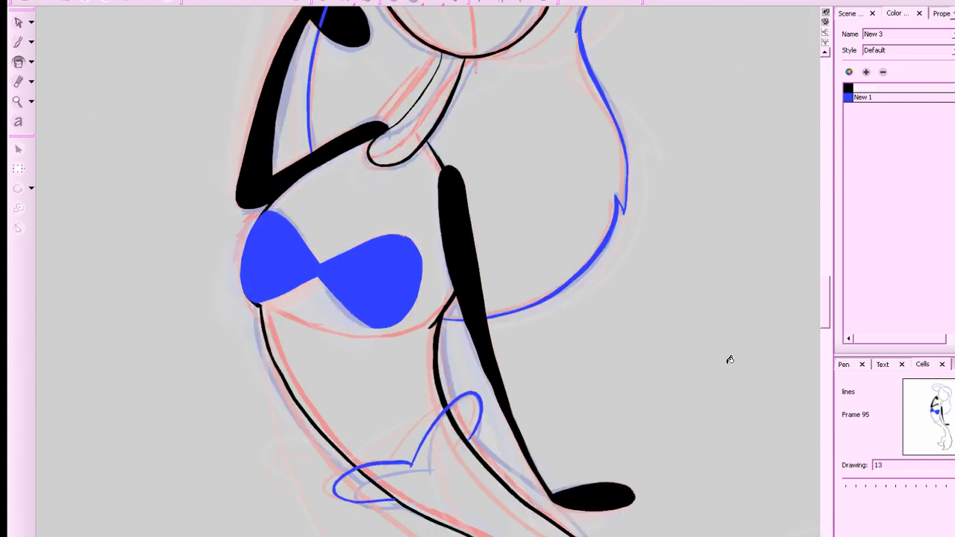
{"action": "key", "text": "a"}
Undo the black fills of the lowered arm and hand.
{"action": "key", "text": "ctrl+z"}
{"action": "key", "text": "ctrl+z"}
{"action": "key", "text": "ctrl+z"}
{"action": "key", "text": "ctrl+z"}
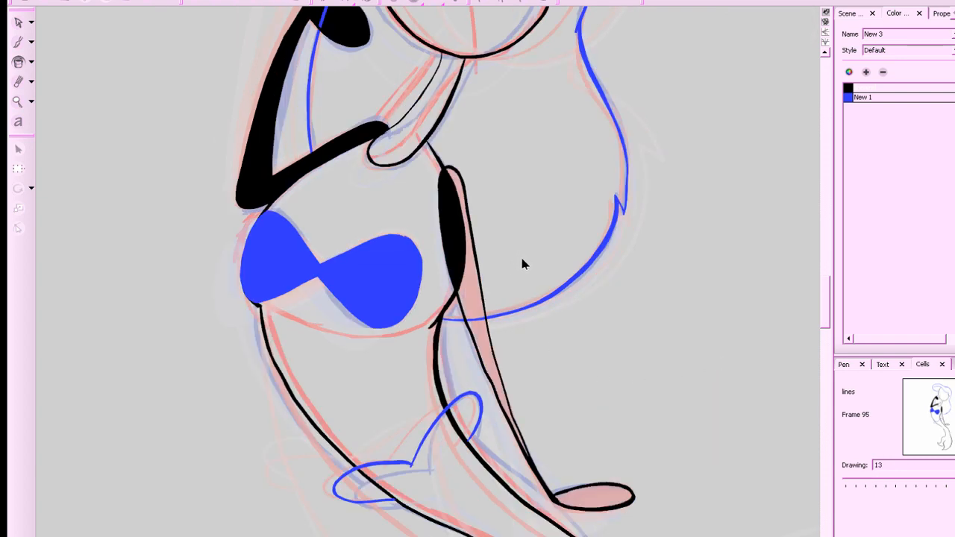
{"action": "left_click_drag", "start_coordinate": [648, 382], "coordinate": [595, 397]}
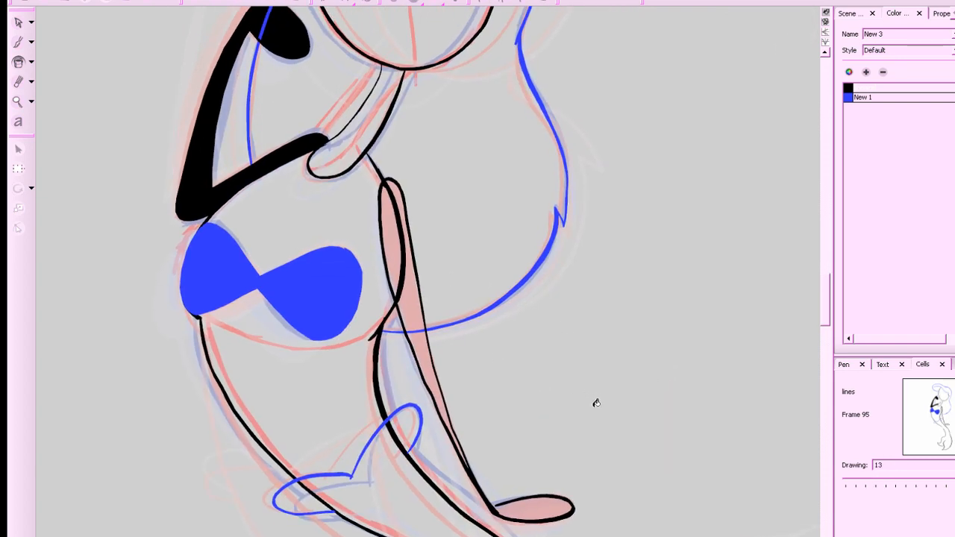
Undo the lowered arm's outline and redraw it in black from shoulder to wrist, checking it against the neighbouring drawings.
{"action": "key", "text": "ctrl+z"}
{"action": "left_click_drag", "start_coordinate": [692, 393], "coordinate": [700, 488]}
{"action": "key", "text": "ctrl+s"}
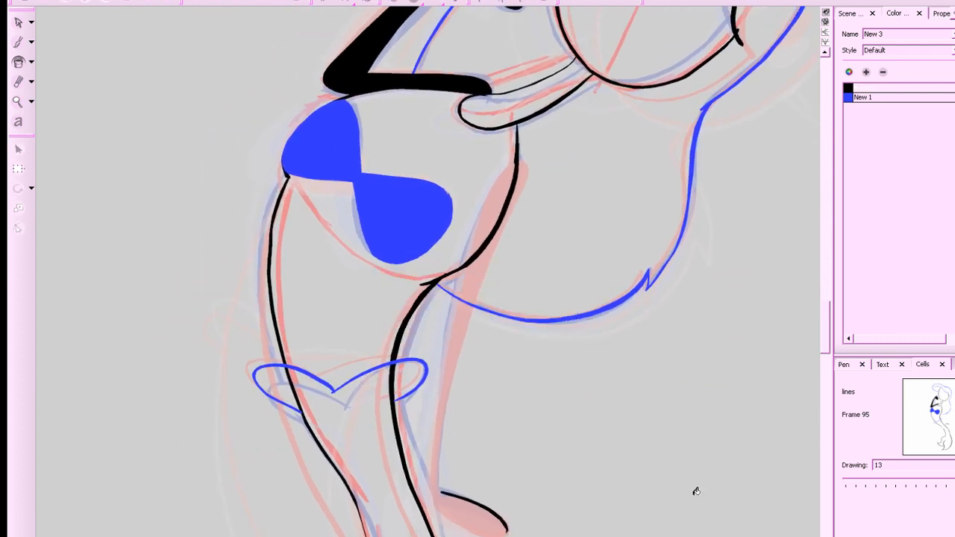
{"action": "left_click_drag", "start_coordinate": [697, 468], "coordinate": [595, 443]}
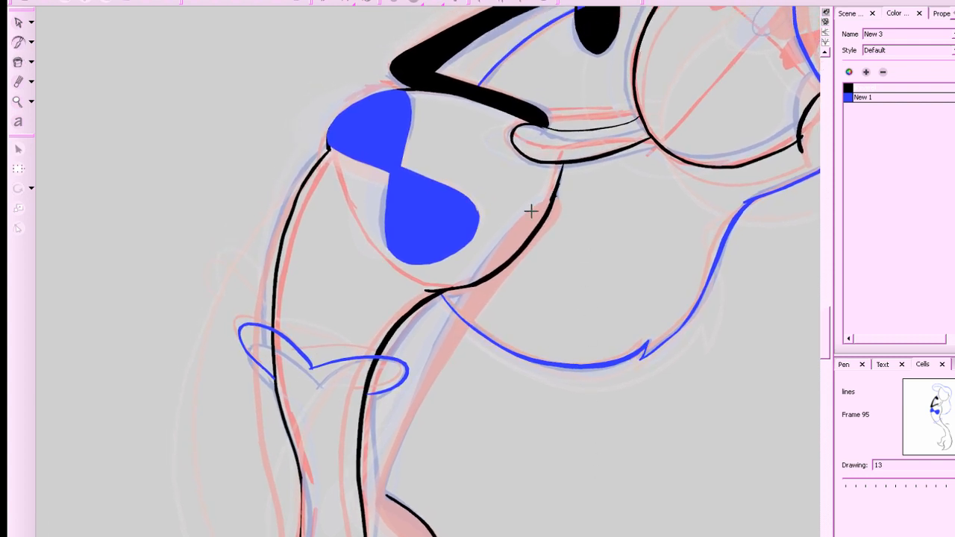
{"action": "mouse_move", "coordinate": [555, 196]}
{"action": "left_mouse_down"}
{"action": "mouse_move", "coordinate": [453, 319]}
{"action": "mouse_move", "coordinate": [384, 485]}
{"action": "left_mouse_up"}
{"action": "key", "text": "ctrl+z"}
{"action": "mouse_move", "coordinate": [397, 533]}
{"action": "left_mouse_down"}
{"action": "mouse_move", "coordinate": [377, 501]}
{"action": "mouse_move", "coordinate": [395, 448]}
{"action": "mouse_move", "coordinate": [465, 314]}
{"action": "mouse_move", "coordinate": [526, 220]}
{"action": "mouse_move", "coordinate": [558, 196]}
{"action": "mouse_move", "coordinate": [381, 468]}
{"action": "left_mouse_up"}
{"action": "key", "text": "f"}
{"action": "key", "text": "g"}
{"action": "key", "text": "g"}
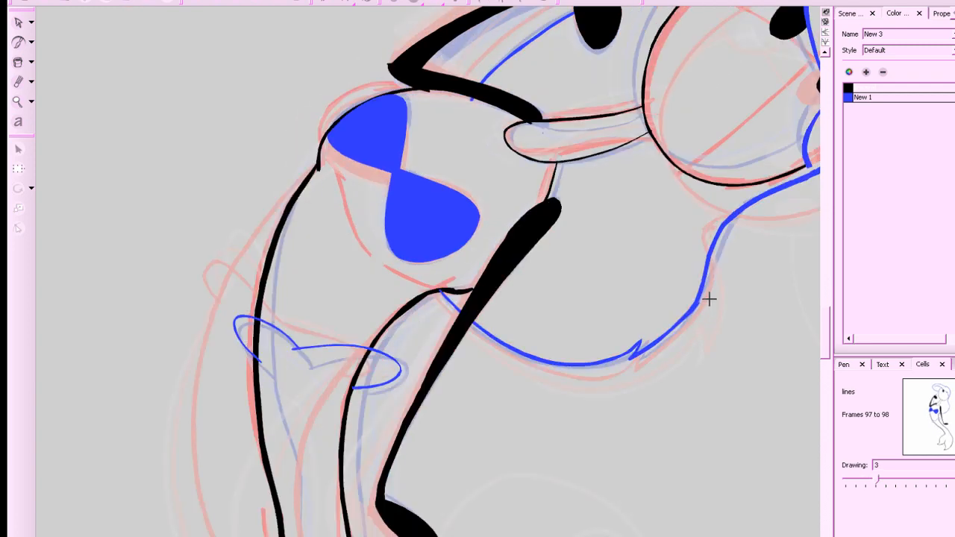
{"action": "key", "text": "f"}
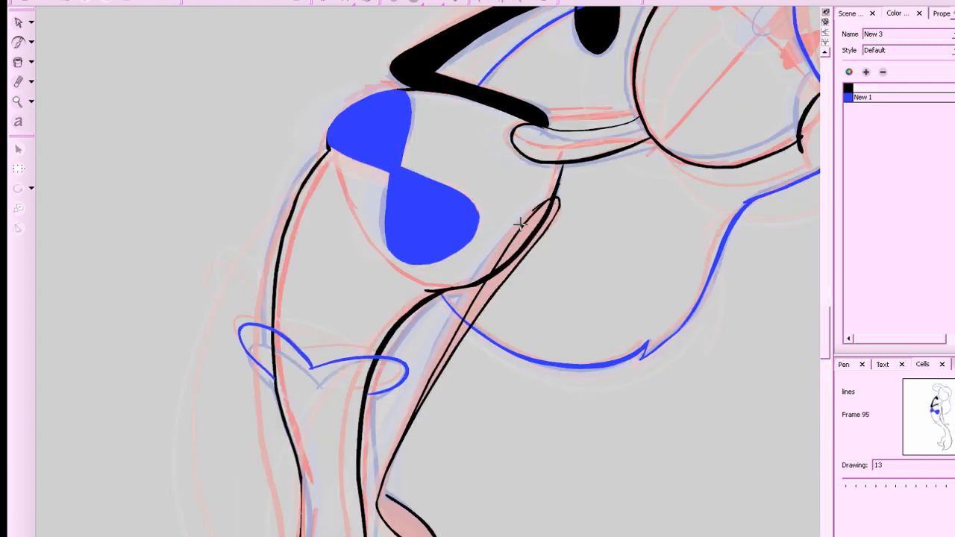
Correct the inner edge of the lowered arm with black strokes running from the shoulder to the forearm.
{"action": "mouse_move", "coordinate": [558, 197]}
{"action": "left_mouse_down"}
{"action": "mouse_move", "coordinate": [482, 279]}
{"action": "mouse_move", "coordinate": [403, 439]}
{"action": "left_mouse_up"}
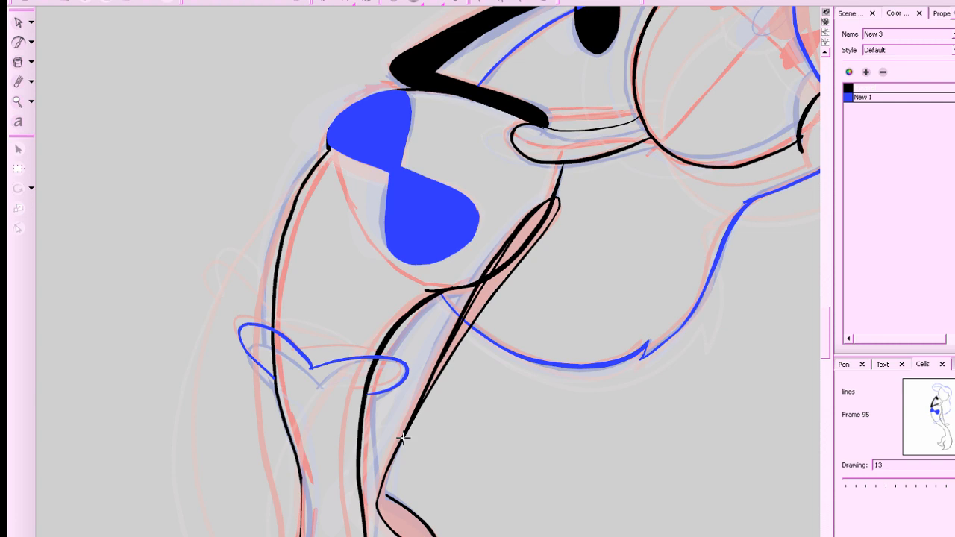
{"action": "left_click_drag", "start_coordinate": [475, 306], "coordinate": [515, 239]}
{"action": "mouse_move", "coordinate": [520, 330]}
{"action": "left_mouse_down"}
{"action": "mouse_move", "coordinate": [688, 381]}
{"action": "mouse_move", "coordinate": [721, 302]}
{"action": "left_mouse_up"}
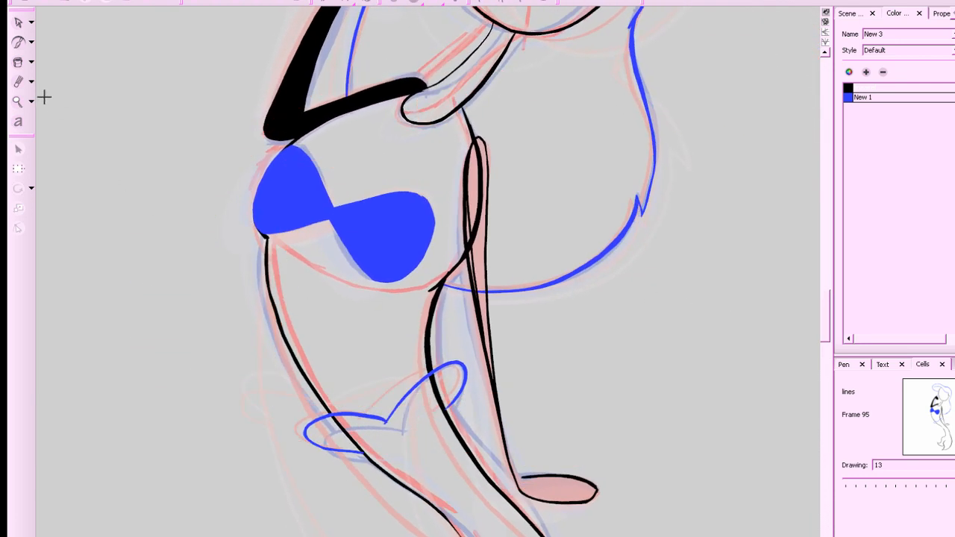
Fill all enclosed sections of the lowered arm with black from the shoulder to the wrist.
{"action": "key", "text": "alt+i"}
{"action": "left_click", "coordinate": [475, 168]}
{"action": "left_click", "coordinate": [480, 255]}
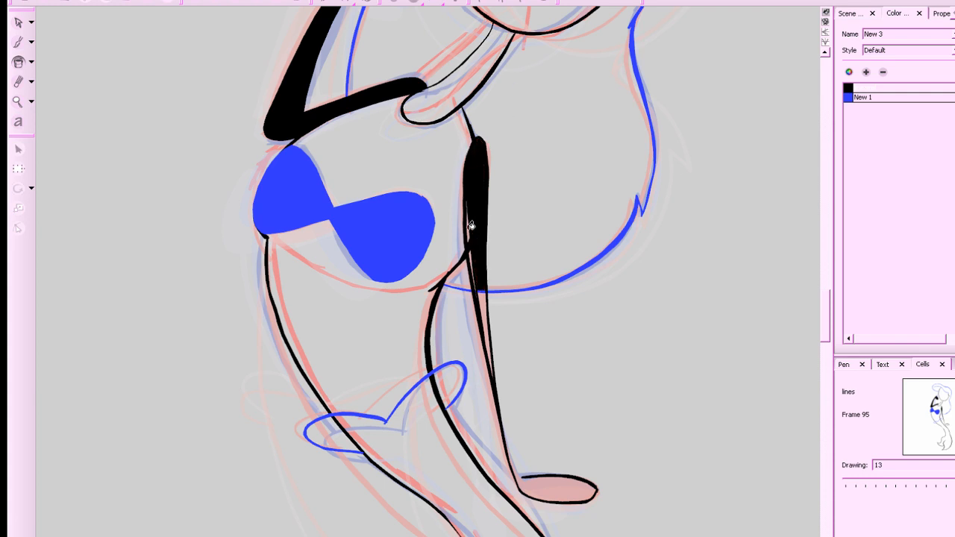
{"action": "left_click", "coordinate": [470, 225]}
{"action": "left_click", "coordinate": [473, 254]}
{"action": "left_click", "coordinate": [485, 301]}
{"action": "key", "text": "alt+q"}
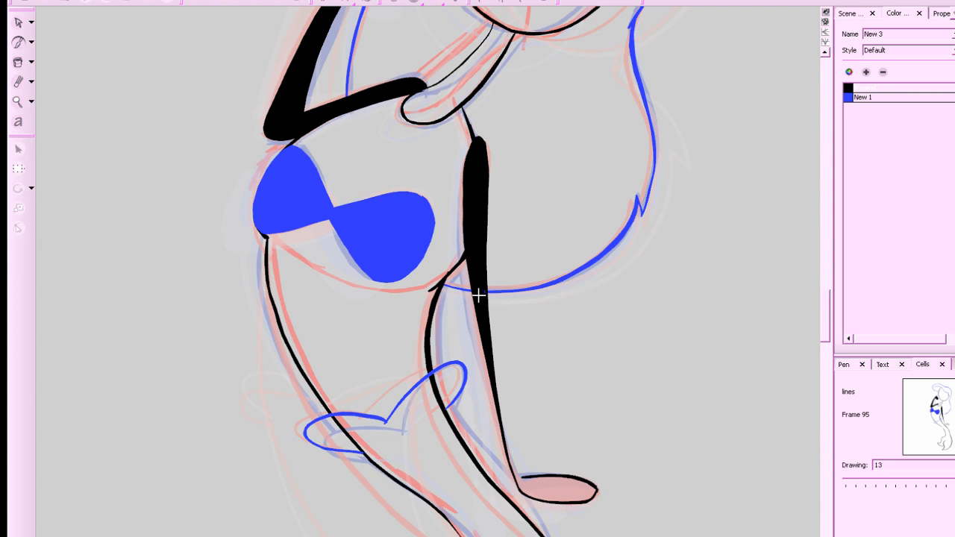
Close the outline gap at the wrist of the lowered arm and fill the flat oval hand with black.
{"action": "scroll", "coordinate": [523, 394], "scroll_direction": "down", "scroll_amount": 1}
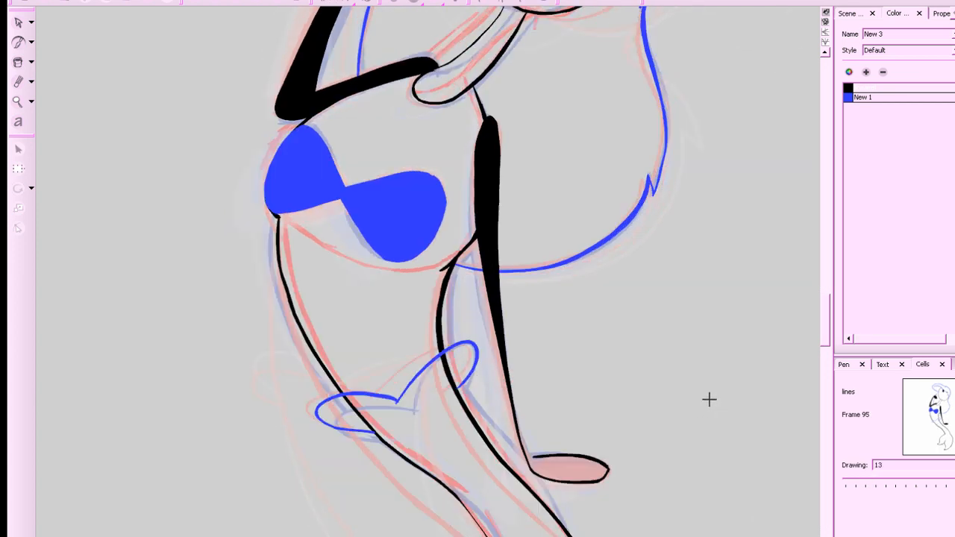
{"action": "left_click_drag", "start_coordinate": [532, 457], "coordinate": [547, 457]}
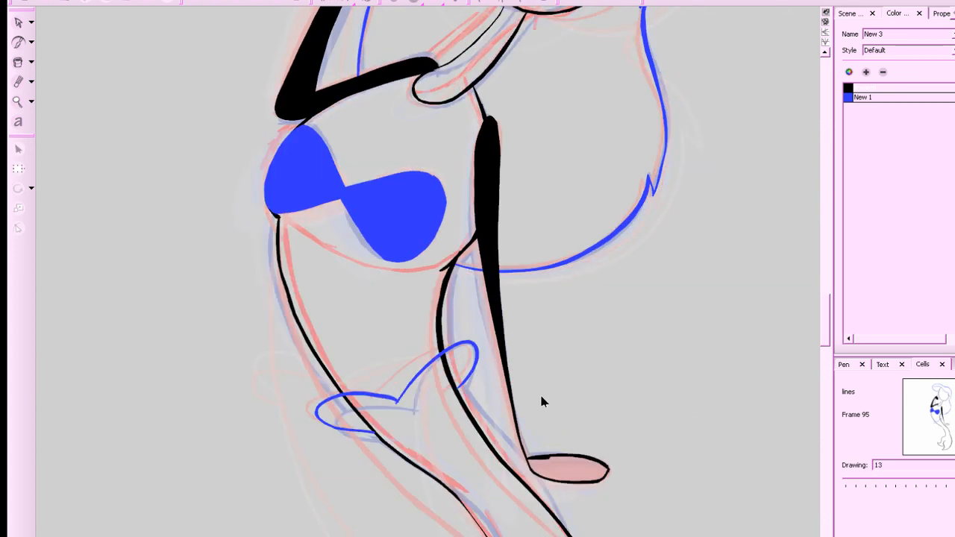
{"action": "key", "text": "ctrl+z"}
{"action": "left_click_drag", "start_coordinate": [518, 426], "coordinate": [534, 459]}
{"action": "key", "text": "ctrl+z"}
{"action": "key", "text": "ctrl+z"}
{"action": "left_click_drag", "start_coordinate": [513, 415], "coordinate": [531, 458]}
{"action": "key", "text": "alt+i"}
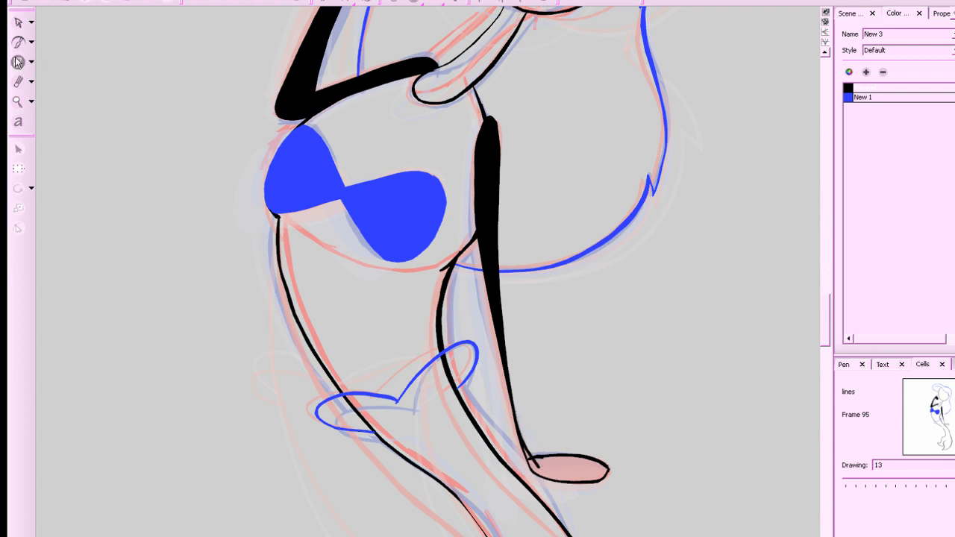
{"action": "left_click", "coordinate": [570, 472]}
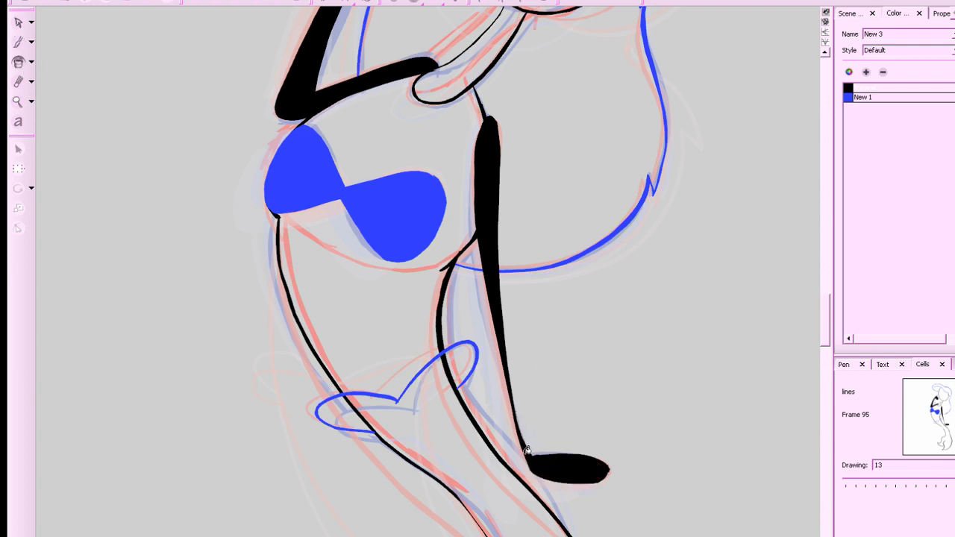
Paint over the blue hair line crossing the raised hand with the black lineairel colour.
{"action": "scroll", "coordinate": [567, 416], "scroll_direction": "up", "scroll_amount": 10}
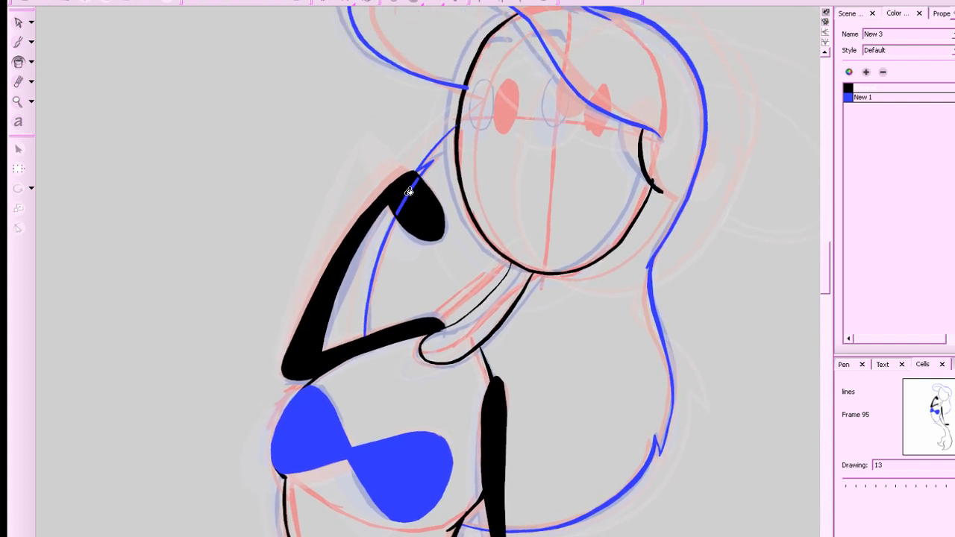
{"action": "key", "text": "alt+s"}
{"action": "left_click", "coordinate": [850, 87]}
{"action": "key", "text": "alt+b"}
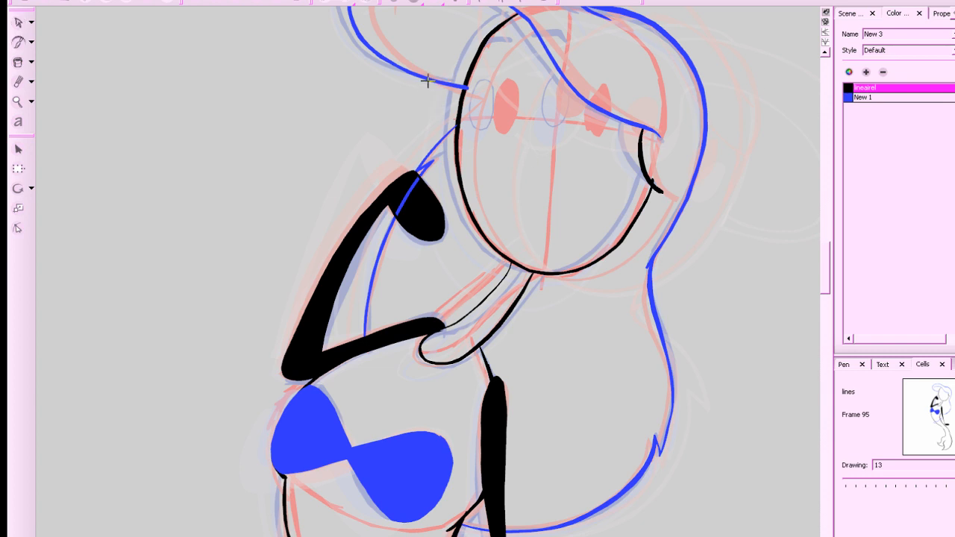
{"action": "mouse_move", "coordinate": [406, 213]}
{"action": "left_mouse_down"}
{"action": "mouse_move", "coordinate": [395, 209]}
{"action": "mouse_move", "coordinate": [416, 188]}
{"action": "left_mouse_up"}
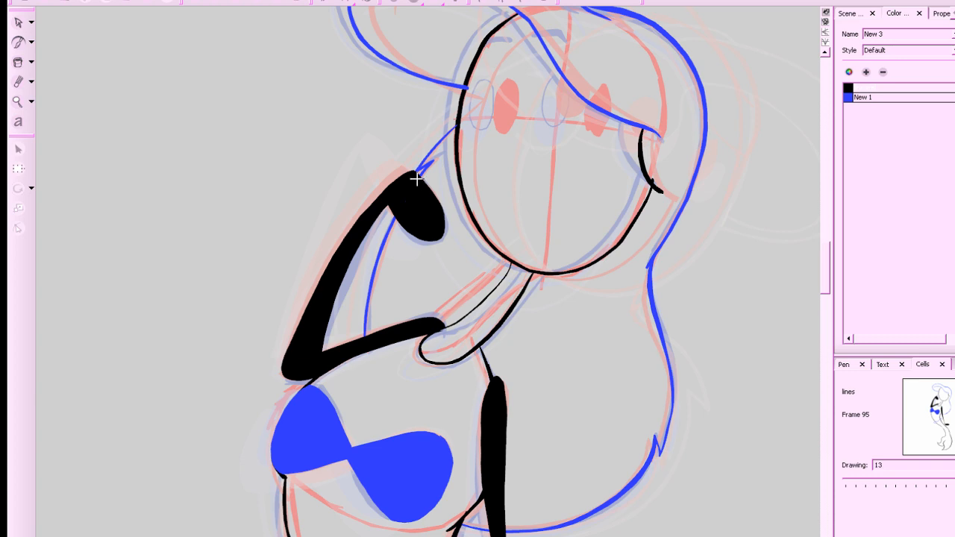
View the whole figure and step forward through the drawings from frame 95 to frame 105 to check the motion.
{"action": "key", "text": "x"}
{"action": "key", "text": "x"}
{"action": "key", "text": "period"}
{"action": "key", "text": "period"}
{"action": "key", "text": "period"}
{"action": "key", "text": "period"}
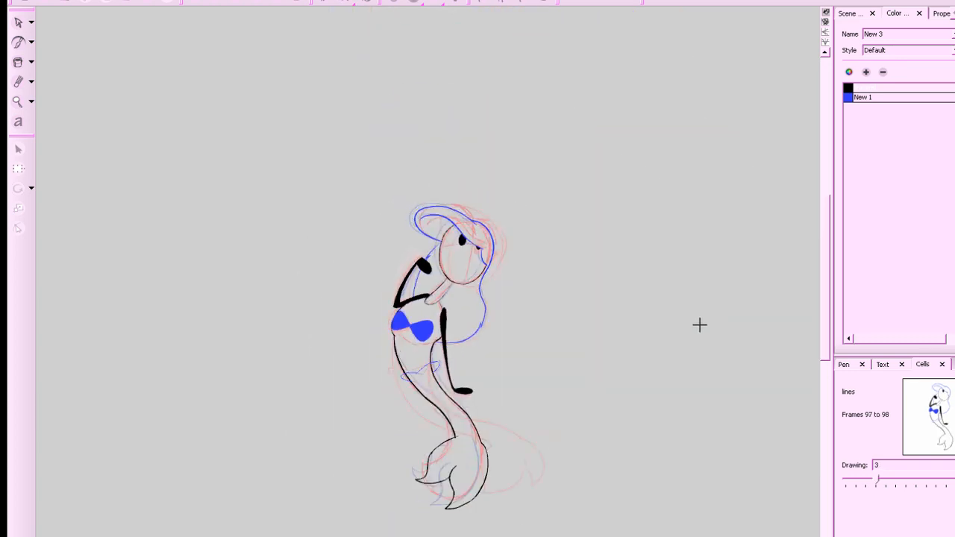
{"action": "key", "text": "period"}
{"action": "key", "text": "period"}
{"action": "key", "text": "period"}
{"action": "key", "text": "period"}
{"action": "key", "text": "period"}
{"action": "key", "text": "period"}
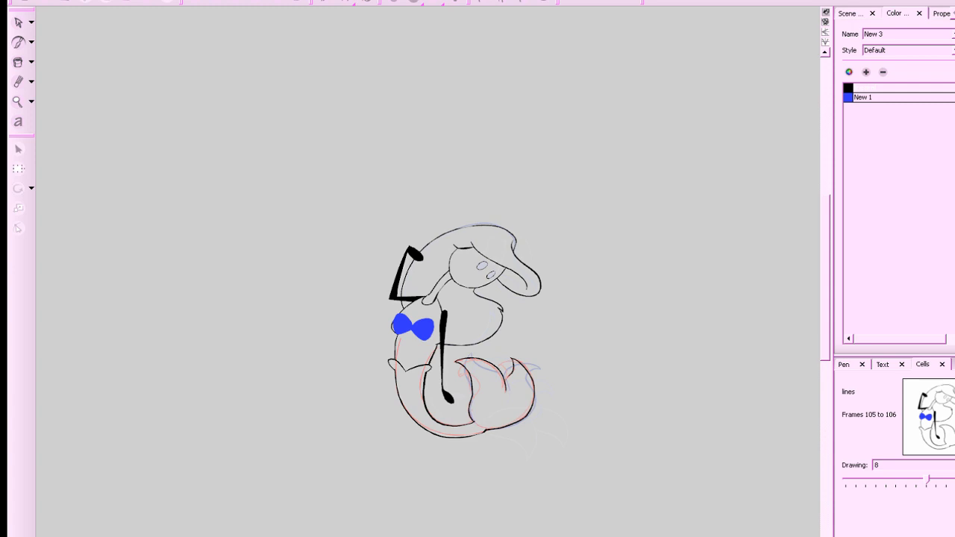
Step back through the drawings to frame 95 in a closer view, comparing the face and pose.
{"action": "key", "text": "c"}
{"action": "key", "text": "2"}
{"action": "key", "text": "2"}
{"action": "key", "text": "2"}
{"action": "key", "text": "comma"}
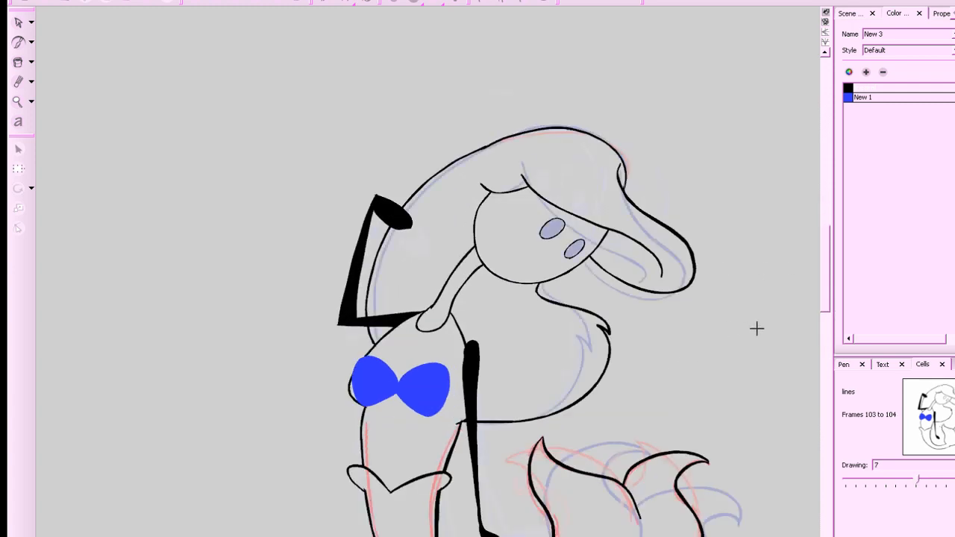
{"action": "left_click", "coordinate": [65, 2]}
{"action": "key", "text": "comma"}
{"action": "key", "text": "comma"}
{"action": "key", "text": "comma"}
{"action": "key", "text": "comma"}
{"action": "key", "text": "comma"}
{"action": "key", "text": "comma"}
{"action": "key", "text": "comma"}
{"action": "key", "text": "comma"}
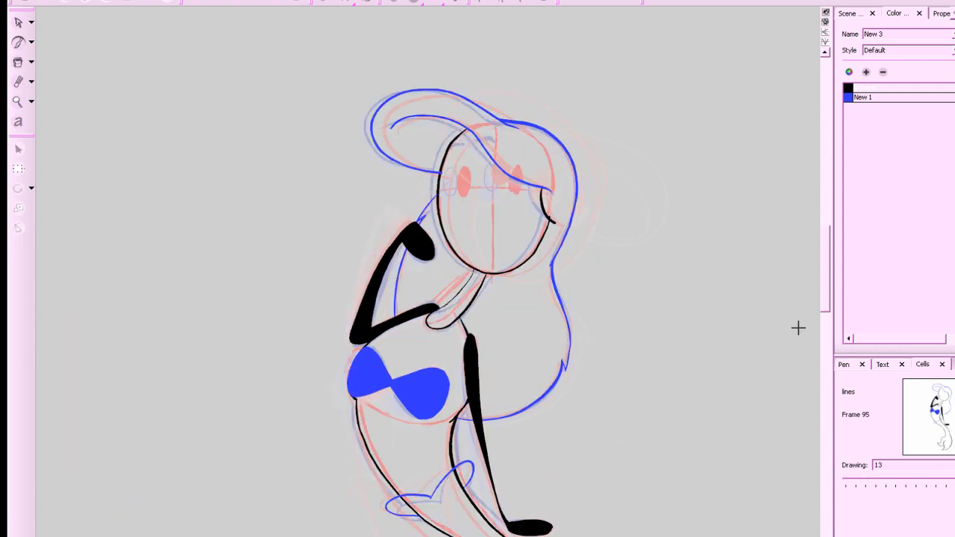
Draw two narrow, nearly closed eyes on the frame 95 face in black, with a short line above each.
{"action": "key", "text": "2"}
{"action": "left_click_drag", "start_coordinate": [739, 308], "coordinate": [691, 459]}
{"action": "key", "text": "2"}
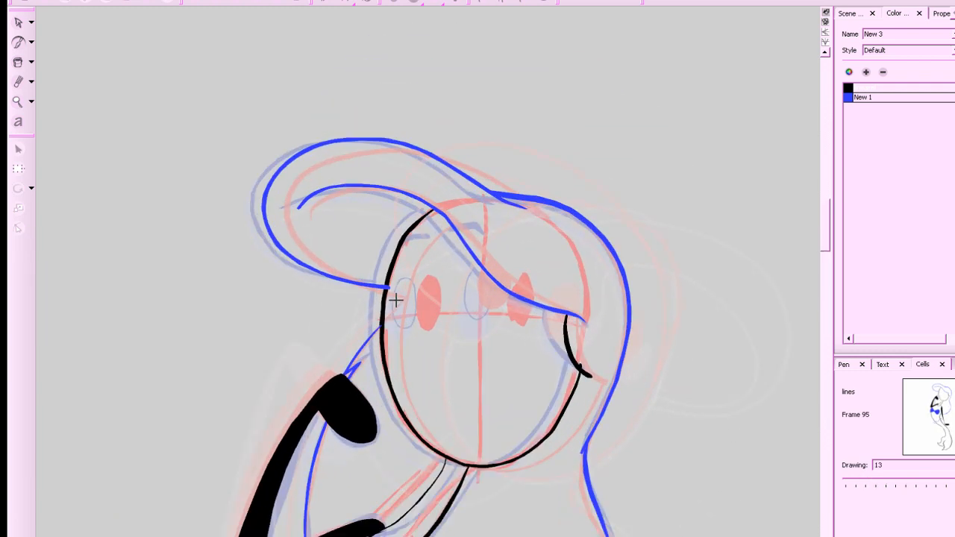
{"action": "mouse_move", "coordinate": [401, 306]}
{"action": "left_mouse_down"}
{"action": "mouse_move", "coordinate": [441, 304]}
{"action": "mouse_move", "coordinate": [403, 310]}
{"action": "left_mouse_up"}
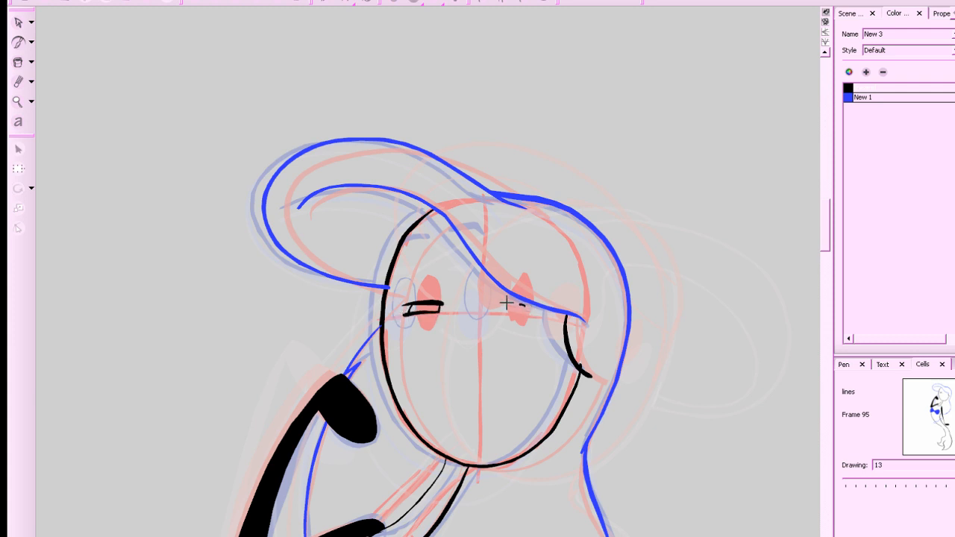
{"action": "left_click_drag", "start_coordinate": [486, 305], "coordinate": [526, 314]}
{"action": "left_click_drag", "start_coordinate": [407, 279], "coordinate": [458, 279]}
{"action": "left_click_drag", "start_coordinate": [523, 281], "coordinate": [484, 283]}
Move on to frame 97 of the lines layer with the whole figure in view and save the scene.
{"action": "key", "text": "shift+z"}
{"action": "key", "text": "shift+z"}
{"action": "key", "text": "shift+z"}
{"action": "key", "text": "shift+z"}
{"action": "key", "text": "shift+z"}
{"action": "key", "text": "period"}
{"action": "key", "text": "period"}
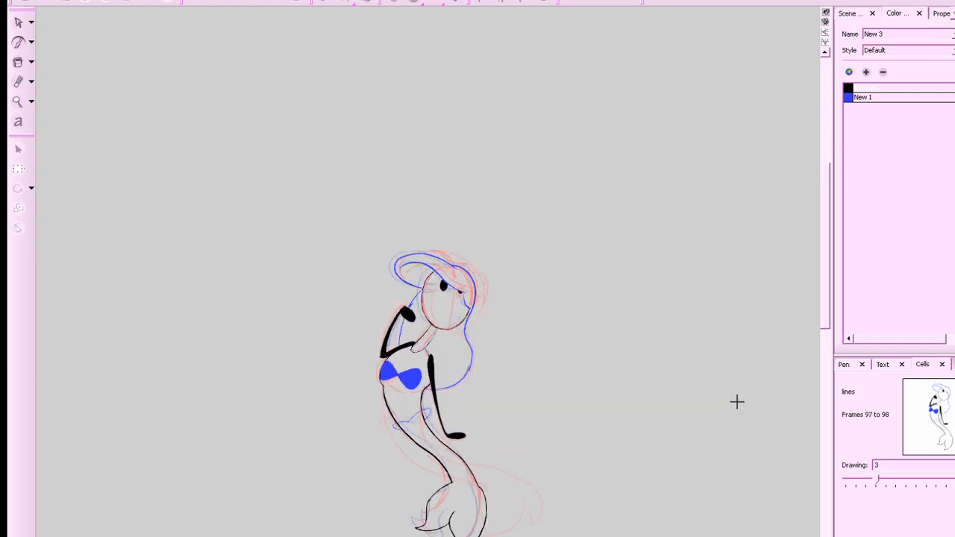
{"action": "left_click_drag", "start_coordinate": [745, 536], "coordinate": [745, 475]}
{"action": "left_click_drag", "start_coordinate": [550, 529], "coordinate": [567, 531]}
{"action": "left_click", "coordinate": [569, 530]}
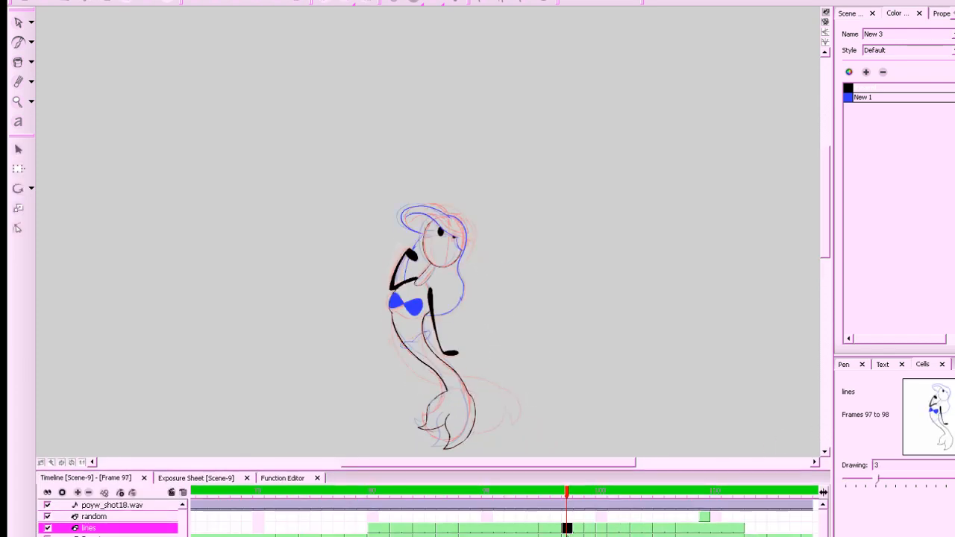
{"action": "key", "text": "ctrl+s"}
Play the animation back and scrub to frame 79 to review the mermaid's inked motion.
{"action": "left_click_drag", "start_coordinate": [572, 493], "coordinate": [361, 492]}
{"action": "left_click", "coordinate": [239, 3]}
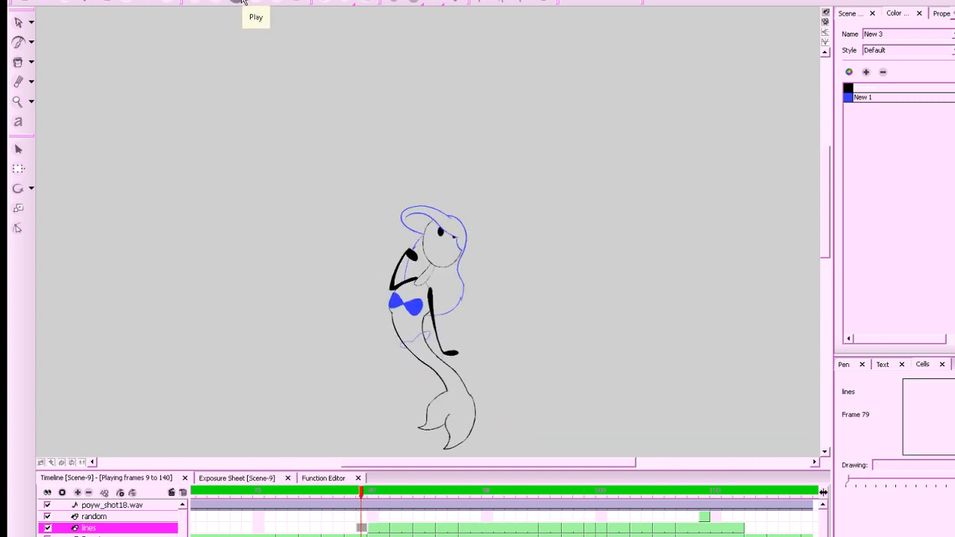
{"action": "mouse_move", "coordinate": [579, 491]}
{"action": "left_mouse_down"}
{"action": "mouse_move", "coordinate": [366, 492]}
{"action": "mouse_move", "coordinate": [724, 493]}
{"action": "mouse_move", "coordinate": [812, 521]}
{"action": "mouse_move", "coordinate": [516, 493]}
{"action": "mouse_move", "coordinate": [299, 493]}
{"action": "left_mouse_up"}
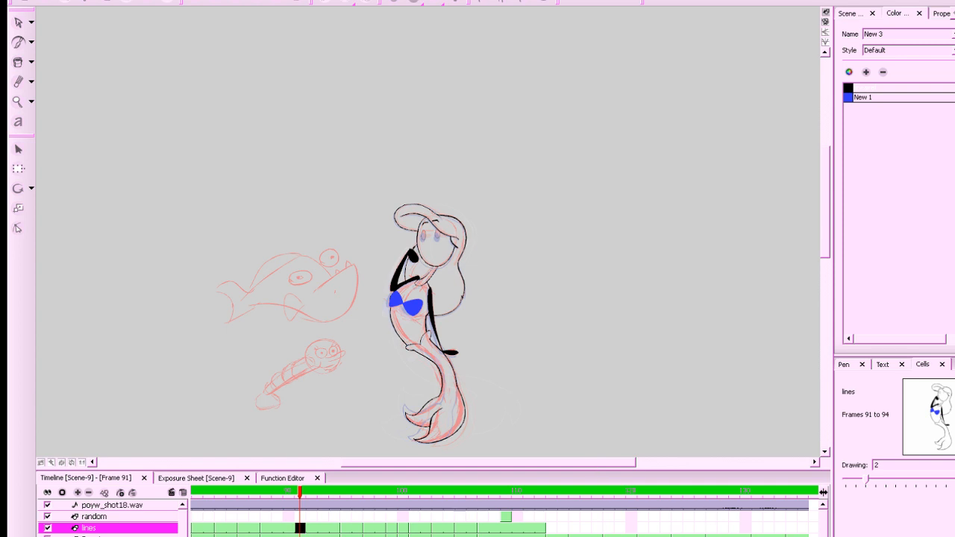
{"action": "scroll", "coordinate": [498, 515], "scroll_direction": "left", "scroll_amount": 5}
{"action": "left_click_drag", "start_coordinate": [487, 493], "coordinate": [349, 493]}
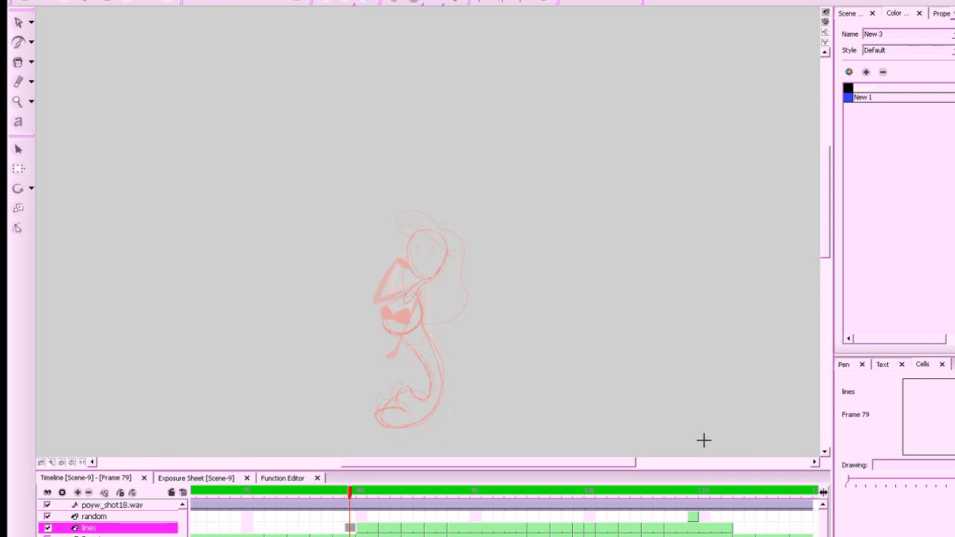
{"action": "left_click", "coordinate": [236, 1]}
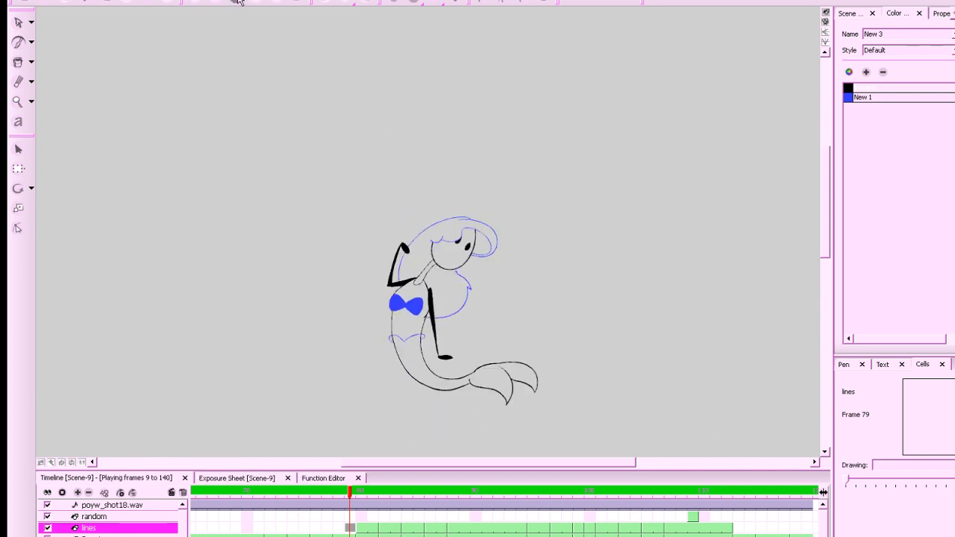
Scrub through the inked drawings and the rough frames that follow, stopping at the empty frame 113 of the lines layer.
{"action": "mouse_move", "coordinate": [361, 492]}
{"action": "left_mouse_down"}
{"action": "mouse_move", "coordinate": [636, 491]}
{"action": "mouse_move", "coordinate": [453, 492]}
{"action": "mouse_move", "coordinate": [518, 492]}
{"action": "mouse_move", "coordinate": [441, 515]}
{"action": "mouse_move", "coordinate": [590, 506]}
{"action": "mouse_move", "coordinate": [612, 508]}
{"action": "mouse_move", "coordinate": [452, 508]}
{"action": "mouse_move", "coordinate": [812, 526]}
{"action": "mouse_move", "coordinate": [522, 528]}
{"action": "left_mouse_up"}
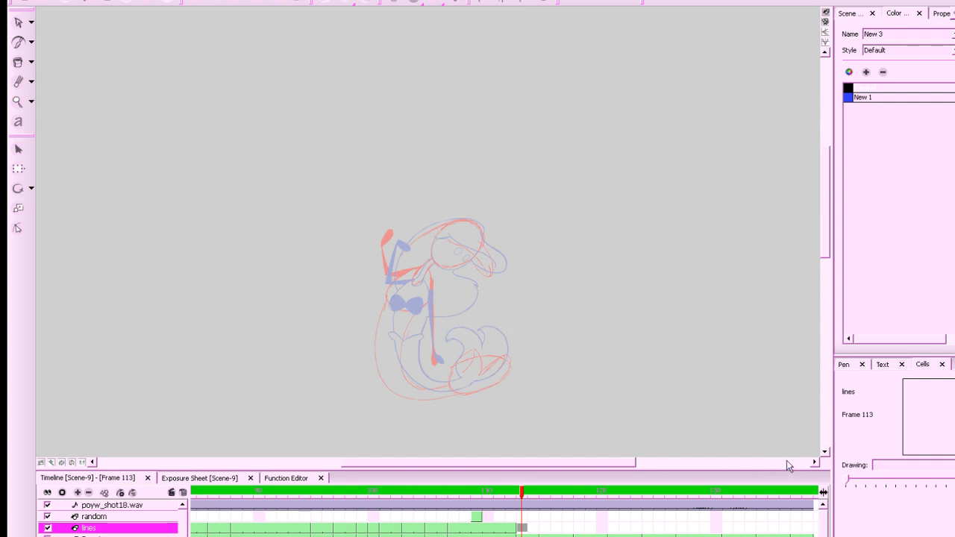
{"action": "left_click_drag", "start_coordinate": [526, 494], "coordinate": [589, 501]}
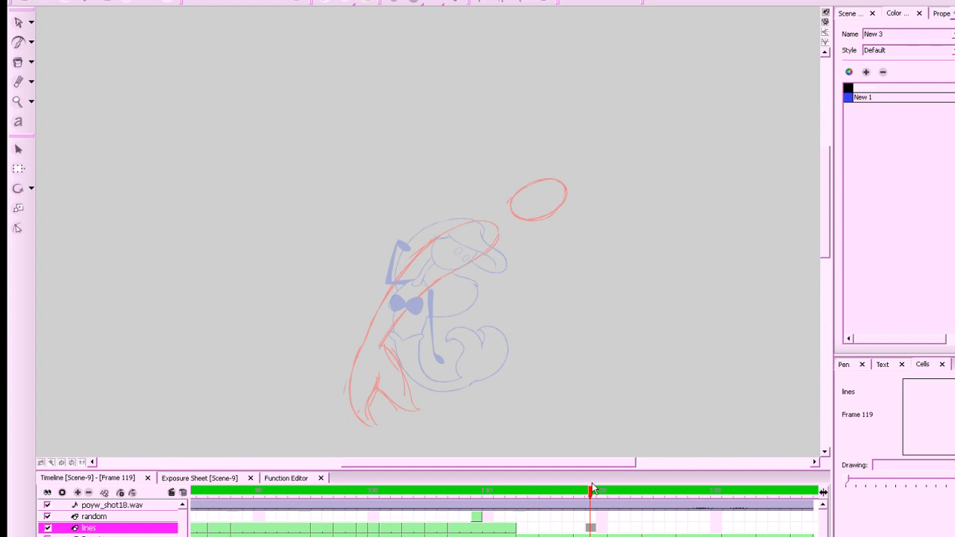
{"action": "mouse_move", "coordinate": [592, 485]}
{"action": "left_mouse_down"}
{"action": "mouse_move", "coordinate": [740, 490]}
{"action": "mouse_move", "coordinate": [590, 529]}
{"action": "mouse_move", "coordinate": [722, 524]}
{"action": "mouse_move", "coordinate": [284, 531]}
{"action": "mouse_move", "coordinate": [662, 531]}
{"action": "left_mouse_up"}
{"action": "scroll", "coordinate": [503, 515], "scroll_direction": "right", "scroll_amount": 5}
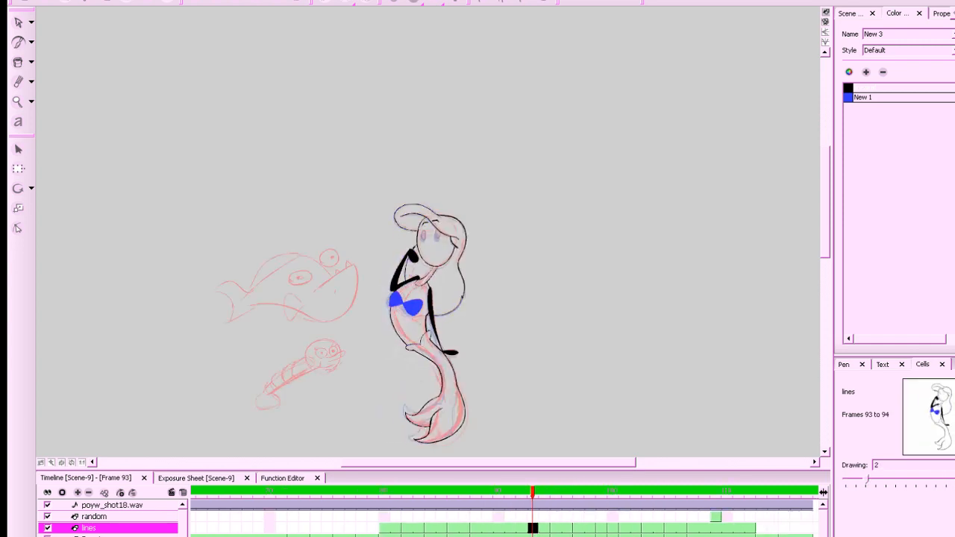
{"action": "mouse_move", "coordinate": [543, 496]}
{"action": "left_mouse_down"}
{"action": "mouse_move", "coordinate": [568, 494]}
{"action": "mouse_move", "coordinate": [533, 494]}
{"action": "mouse_move", "coordinate": [544, 494]}
{"action": "left_mouse_up"}
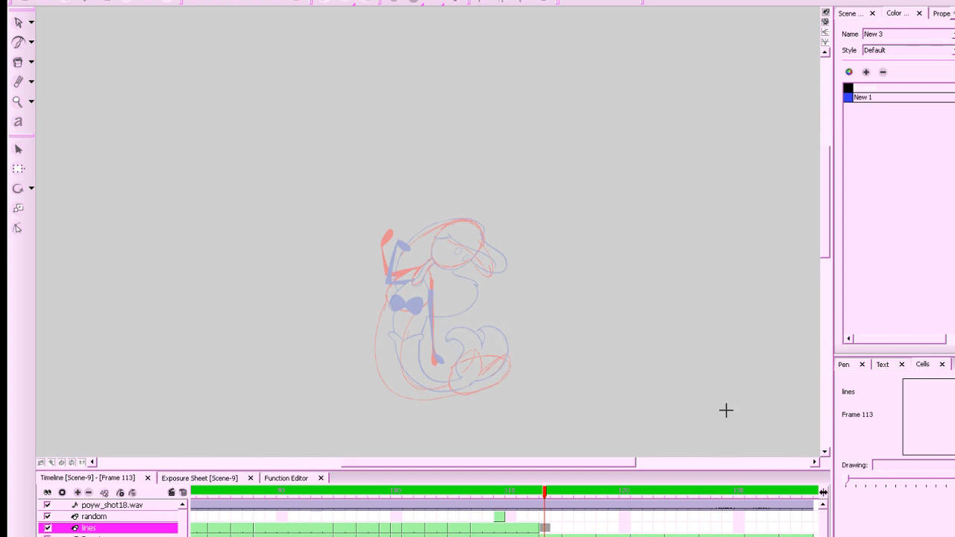
Add a new colour swatch to the palette and set it to a muted grey tone.
{"action": "left_click", "coordinate": [849, 90]}
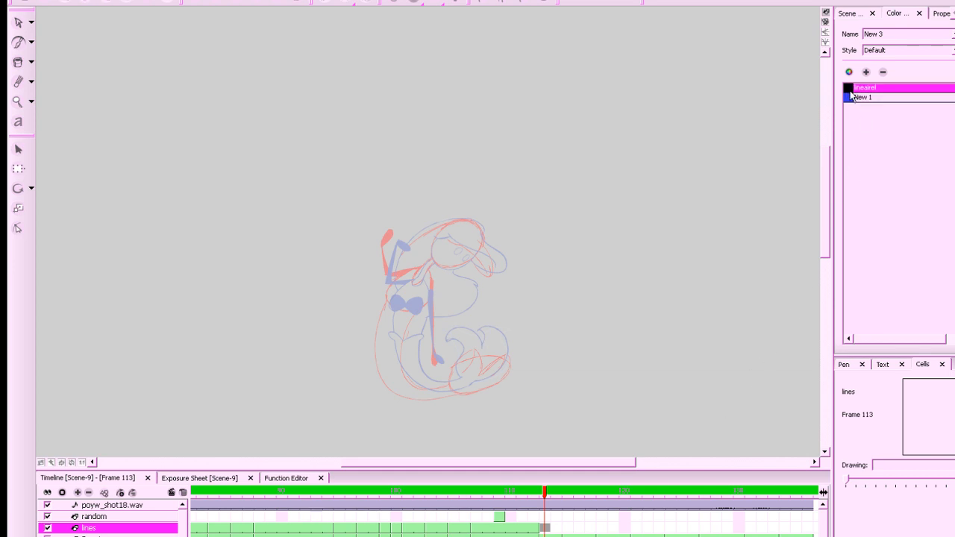
{"action": "left_click", "coordinate": [867, 73]}
{"action": "double_click", "coordinate": [848, 106]}
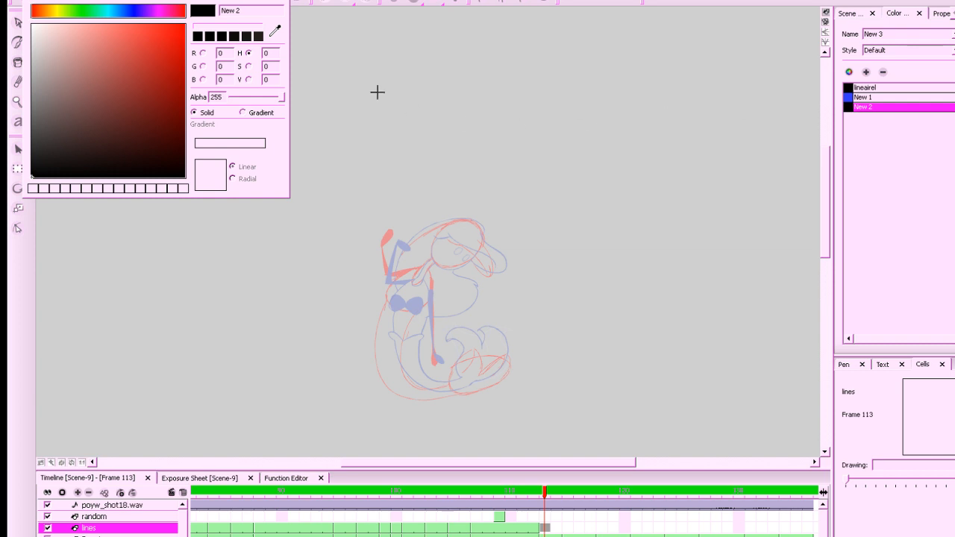
{"action": "left_click", "coordinate": [543, 456]}
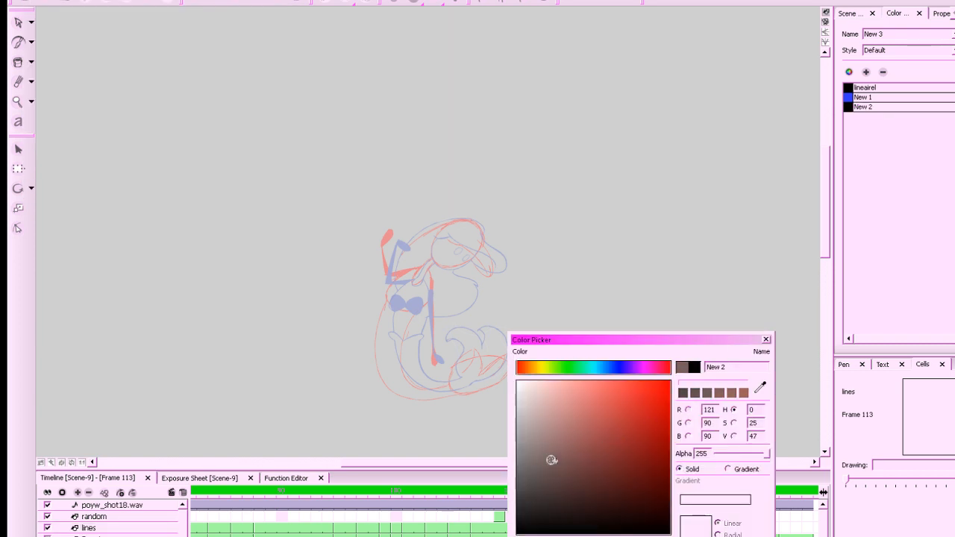
{"action": "left_click", "coordinate": [766, 340]}
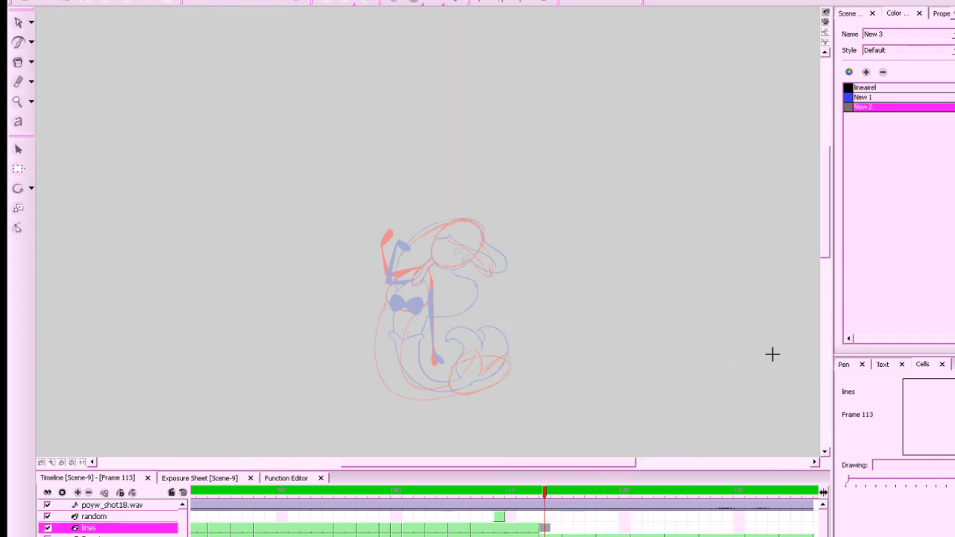
Shrink the timeline to enlarge the drawing area and frame the mermaid's rough at frame 113 at a closer zoom.
{"action": "left_click_drag", "start_coordinate": [723, 470], "coordinate": [726, 536]}
{"action": "key", "text": "2"}
{"action": "key", "text": "2"}
{"action": "mouse_move", "coordinate": [731, 443]}
{"action": "left_mouse_down"}
{"action": "mouse_move", "coordinate": [722, 422]}
{"action": "mouse_move", "coordinate": [780, 367]}
{"action": "left_mouse_up"}
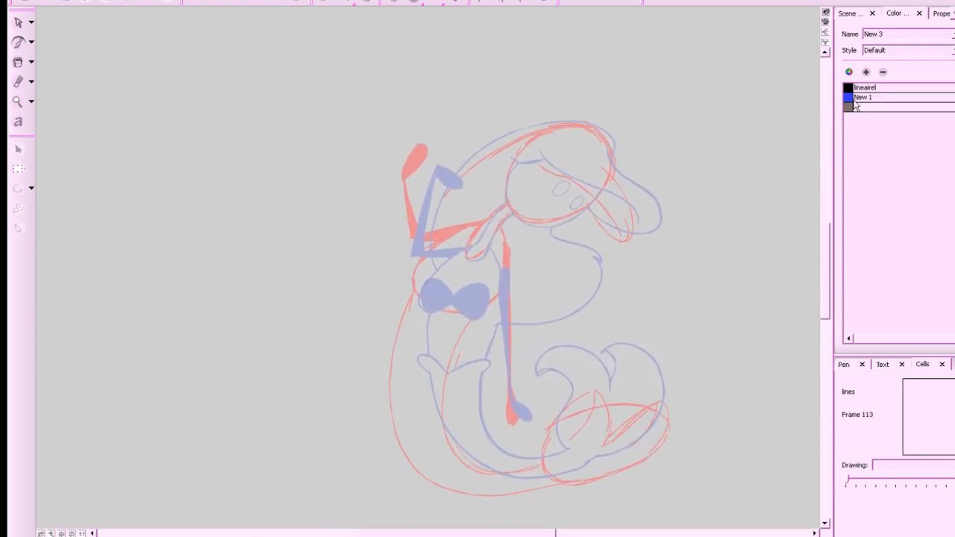
{"action": "key", "text": "period"}
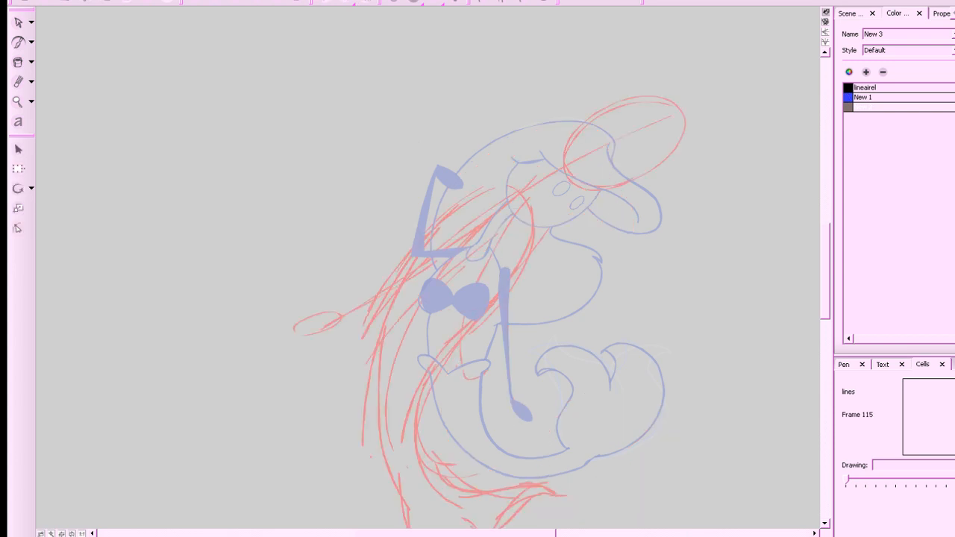
{"action": "key", "text": "comma"}
{"action": "key", "text": "comma"}
{"action": "key", "text": "period"}
{"action": "left_click_drag", "start_coordinate": [640, 465], "coordinate": [725, 447]}
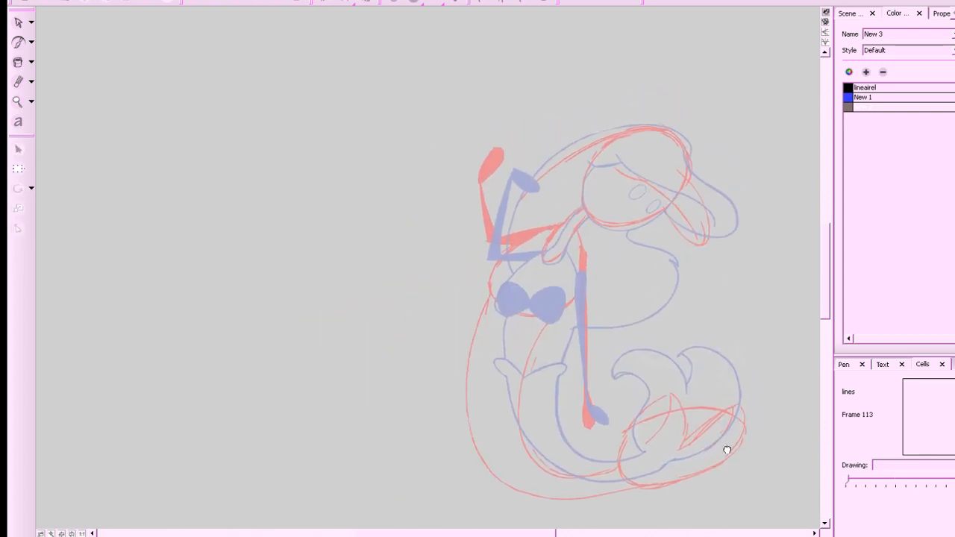
{"action": "left_click_drag", "start_coordinate": [713, 401], "coordinate": [567, 444]}
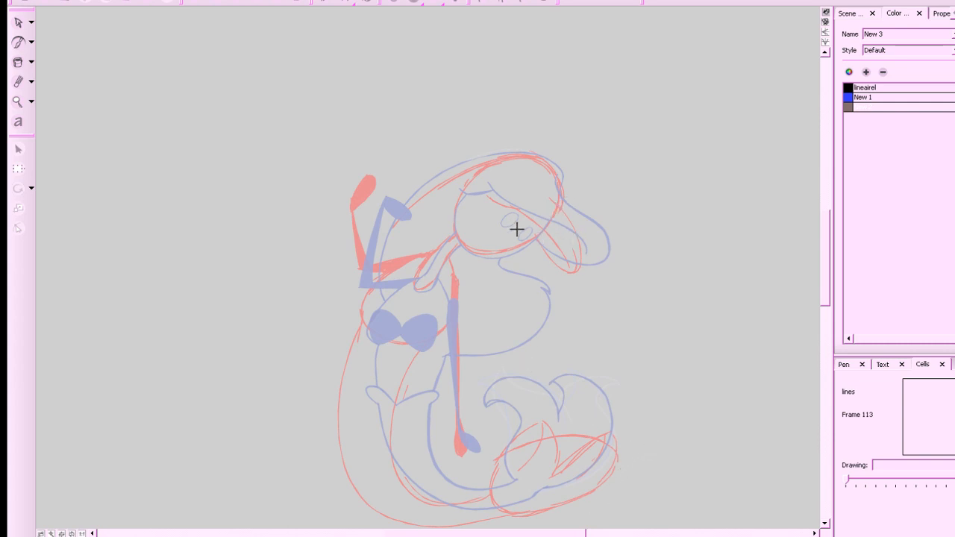
Turn off the onion skin of the previous drawing and flip between frame 113 and the preceding drawing to compare poses.
{"action": "left_click", "coordinate": [397, 2]}
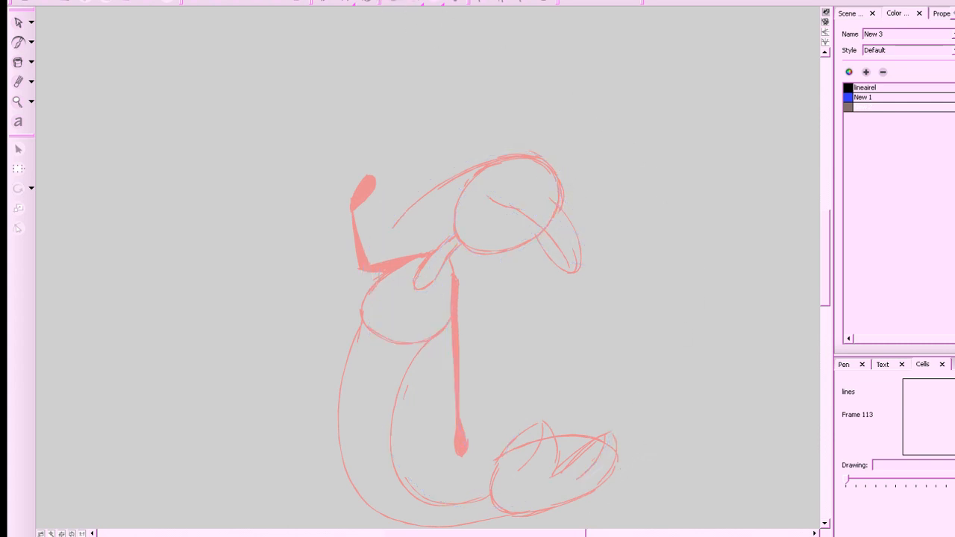
{"action": "key", "text": "comma"}
{"action": "key", "text": "period"}
{"action": "key", "text": "comma"}
{"action": "key", "text": "period"}
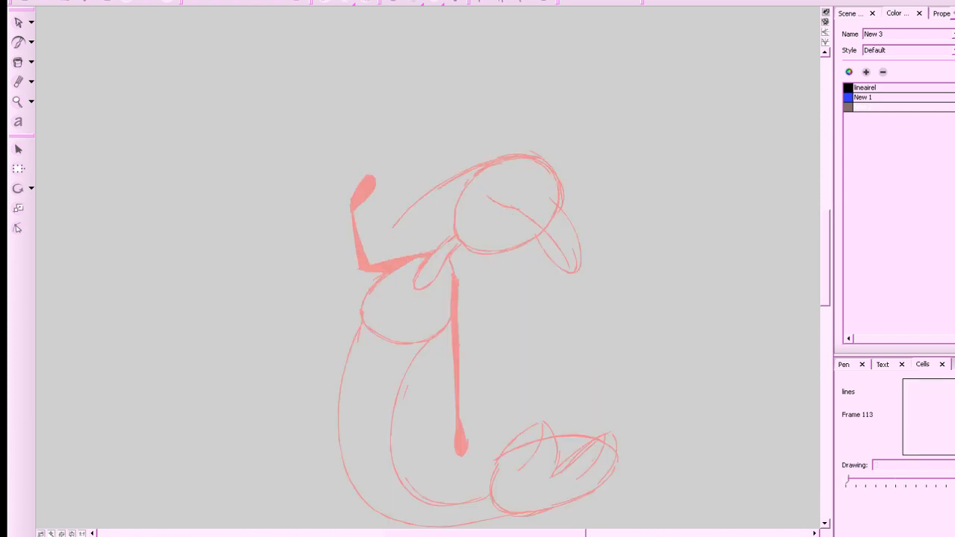
{"action": "key", "text": "comma"}
{"action": "key", "text": "period"}
{"action": "key", "text": "comma"}
{"action": "key", "text": "period"}
Trace the lower curve of the face in grey on frame 113 and check it against the preceding drawings.
{"action": "mouse_move", "coordinate": [546, 228]}
{"action": "left_mouse_down"}
{"action": "mouse_move", "coordinate": [521, 247]}
{"action": "mouse_move", "coordinate": [490, 249]}
{"action": "mouse_move", "coordinate": [457, 195]}
{"action": "left_mouse_up"}
{"action": "key", "text": "ctrl+z"}
{"action": "key", "text": "ctrl+z"}
{"action": "key", "text": "comma"}
{"action": "key", "text": "period"}
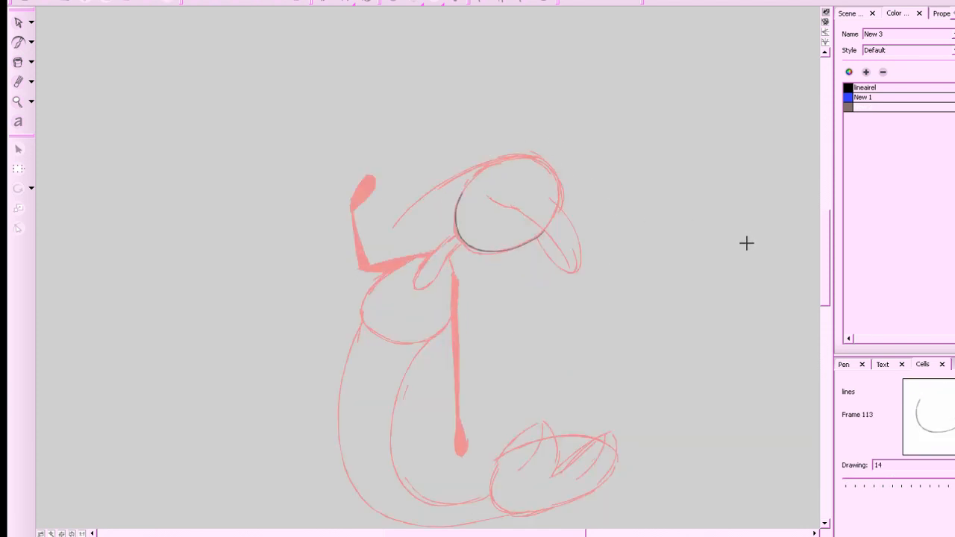
{"action": "key", "text": "comma"}
{"action": "key", "text": "period"}
{"action": "key", "text": "comma"}
{"action": "key", "text": "comma"}
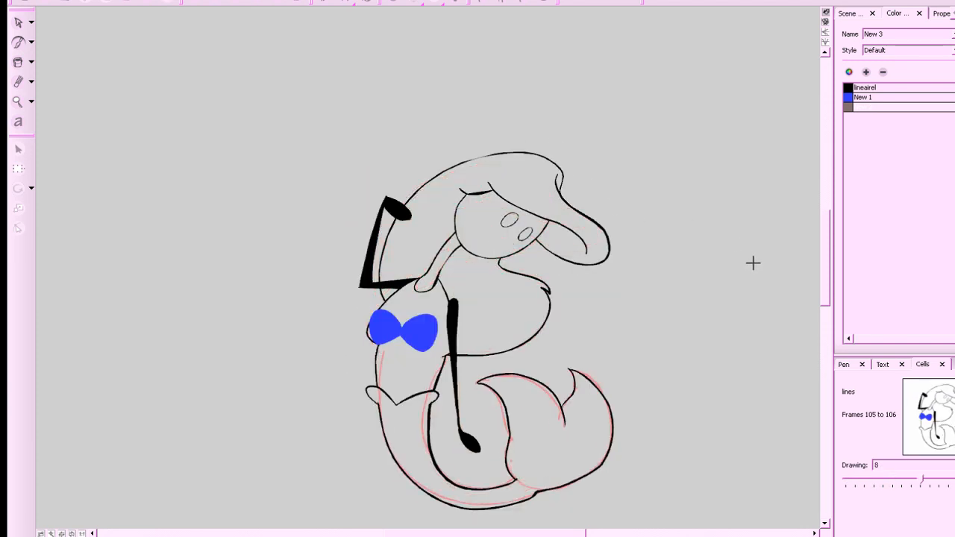
{"action": "key", "text": "period"}
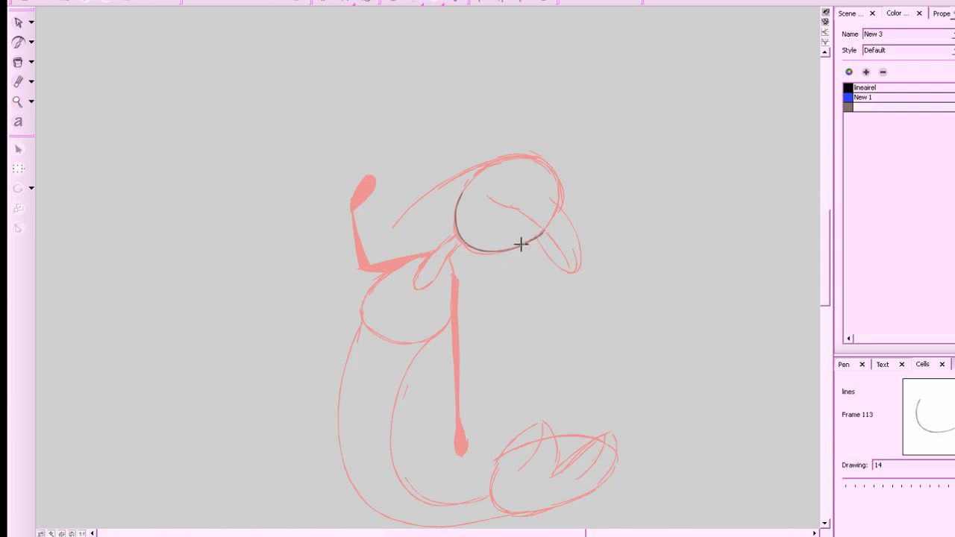
Trace the remaining outline of the head from the cheek up over the crown, following the rough.
{"action": "mouse_move", "coordinate": [521, 244]}
{"action": "left_mouse_down"}
{"action": "mouse_move", "coordinate": [484, 254]}
{"action": "mouse_move", "coordinate": [451, 237]}
{"action": "mouse_move", "coordinate": [474, 170]}
{"action": "mouse_move", "coordinate": [465, 245]}
{"action": "left_mouse_up"}
{"action": "key", "text": "ctrl+z"}
{"action": "key", "text": "ctrl+z"}
{"action": "mouse_move", "coordinate": [462, 193]}
{"action": "left_mouse_down"}
{"action": "mouse_move", "coordinate": [469, 245]}
{"action": "mouse_move", "coordinate": [541, 236]}
{"action": "mouse_move", "coordinate": [560, 195]}
{"action": "mouse_move", "coordinate": [506, 158]}
{"action": "left_mouse_up"}
Flip back through the inked drawings to frame 105 and return to frame 113 to compare the head's motion.
{"action": "key", "text": "comma"}
{"action": "key", "text": "comma"}
{"action": "key", "text": "comma"}
{"action": "key", "text": "comma"}
{"action": "key", "text": "comma"}
{"action": "key", "text": "comma"}
{"action": "key", "text": "comma"}
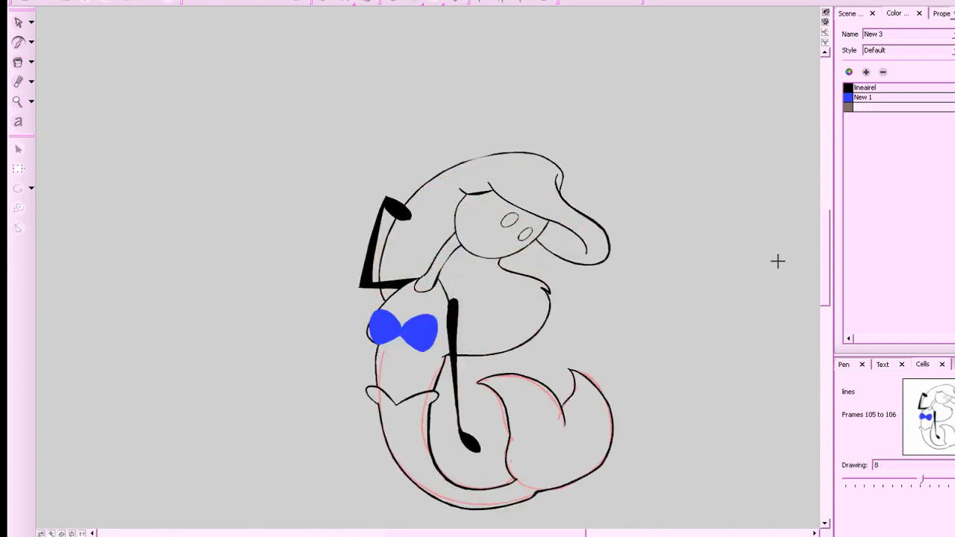
{"action": "key", "text": "period"}
{"action": "key", "text": "period"}
{"action": "key", "text": "period"}
{"action": "key", "text": "period"}
{"action": "key", "text": "period"}
{"action": "key", "text": "period"}
{"action": "key", "text": "period"}
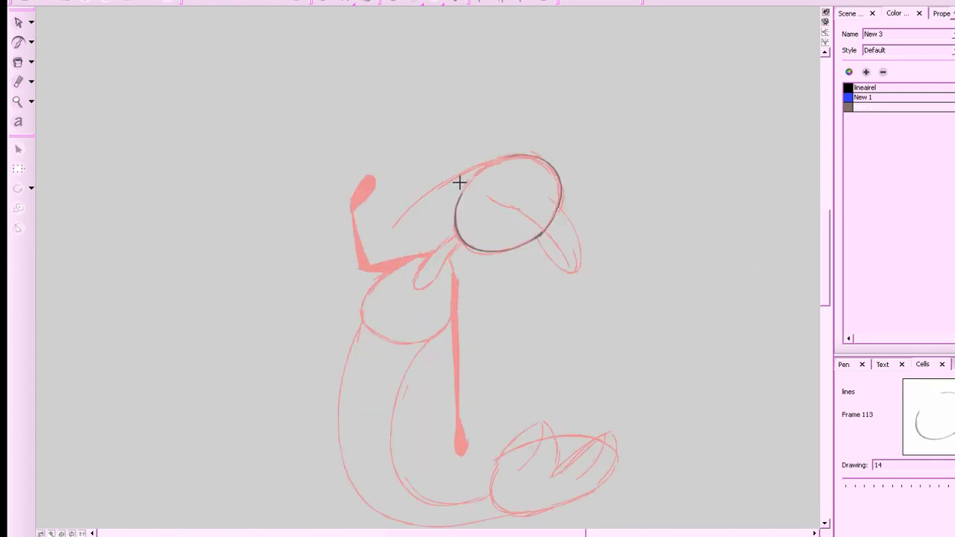
Draw the hairline above the face and the long fringe line across it, with the previous drawing's onion skin shown again.
{"action": "left_click_drag", "start_coordinate": [454, 186], "coordinate": [471, 189]}
{"action": "key", "text": "comma"}
{"action": "key", "text": "period"}
{"action": "key", "text": "comma"}
{"action": "key", "text": "period"}
{"action": "key", "text": "ctrl+z"}
{"action": "left_click", "coordinate": [407, 2]}
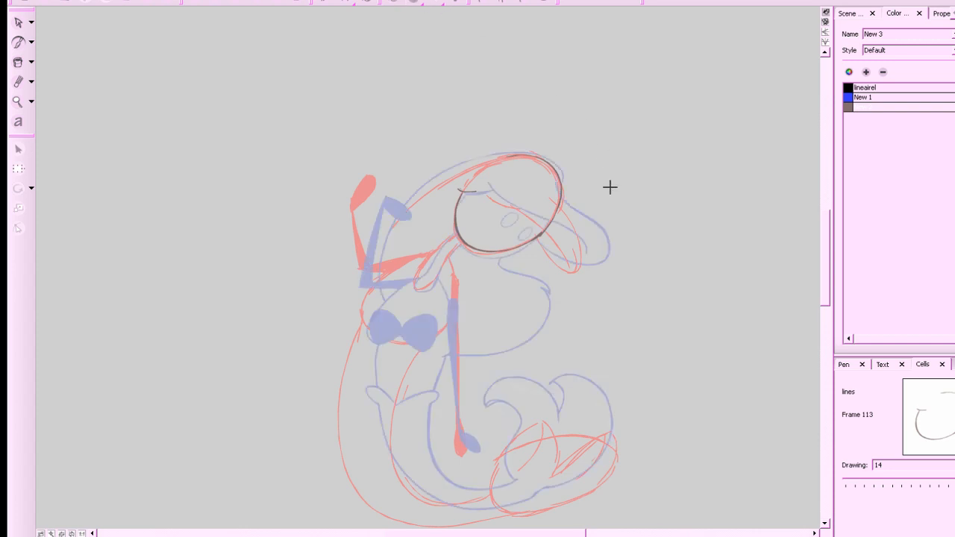
{"action": "left_click_drag", "start_coordinate": [575, 260], "coordinate": [483, 183]}
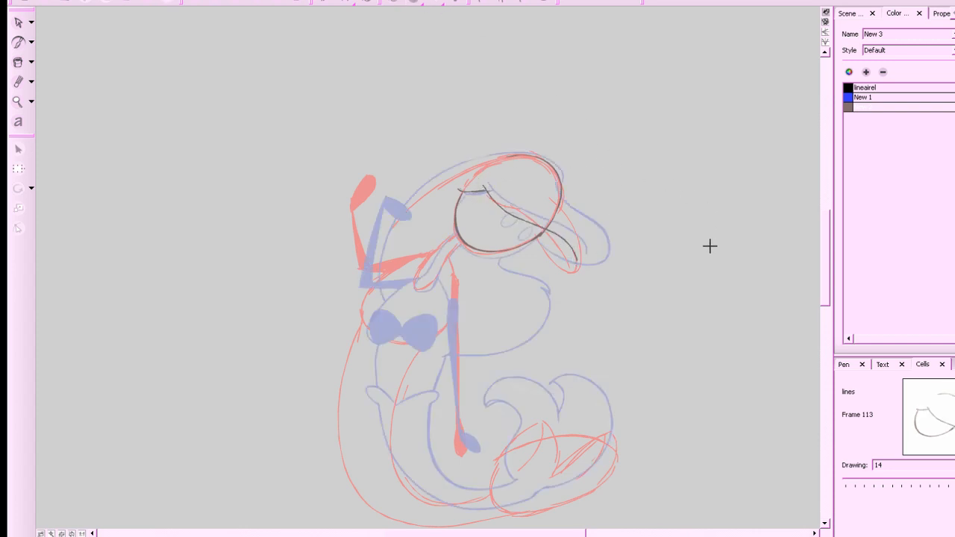
Draw the outer and inner edges of the hair lock hanging beside the face.
{"action": "mouse_move", "coordinate": [557, 198]}
{"action": "left_mouse_down"}
{"action": "mouse_move", "coordinate": [591, 248]}
{"action": "mouse_move", "coordinate": [558, 269]}
{"action": "mouse_move", "coordinate": [586, 263]}
{"action": "mouse_move", "coordinate": [553, 263]}
{"action": "left_mouse_up"}
{"action": "mouse_move", "coordinate": [538, 231]}
{"action": "left_mouse_down"}
{"action": "mouse_move", "coordinate": [571, 272]}
{"action": "mouse_move", "coordinate": [581, 261]}
{"action": "mouse_move", "coordinate": [550, 255]}
{"action": "mouse_move", "coordinate": [576, 274]}
{"action": "left_mouse_up"}
{"action": "key", "text": "ctrl+z"}
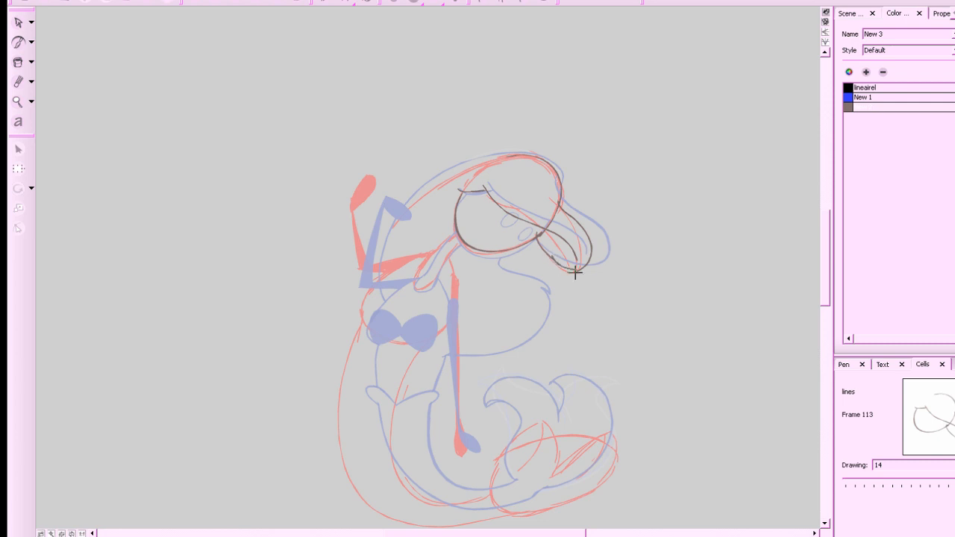
Draw the hair's top contour from the lock over the crown and down behind the back to the raised arm's elbow.
{"action": "left_click_drag", "start_coordinate": [679, 315], "coordinate": [719, 353]}
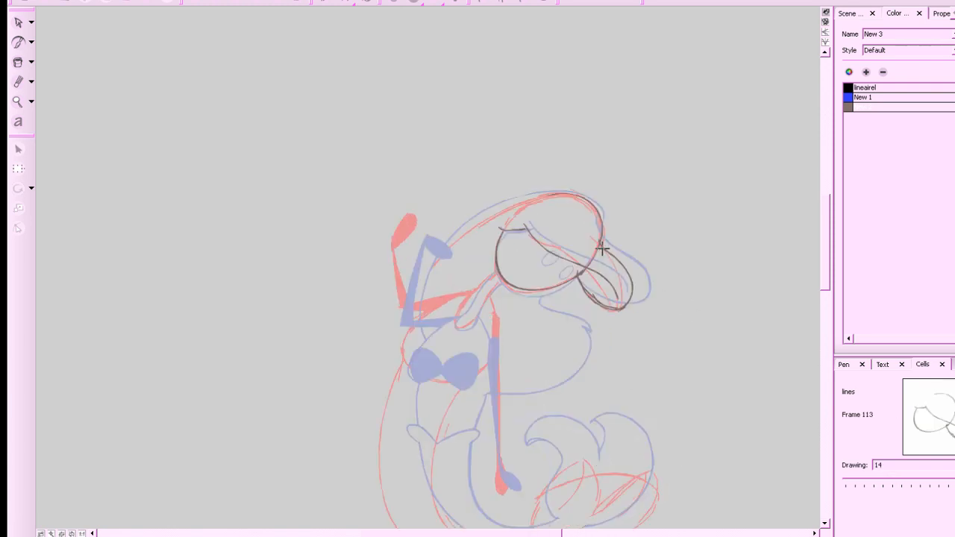
{"action": "mouse_move", "coordinate": [604, 252]}
{"action": "left_mouse_down"}
{"action": "mouse_move", "coordinate": [595, 213]}
{"action": "mouse_move", "coordinate": [535, 198]}
{"action": "mouse_move", "coordinate": [480, 222]}
{"action": "left_mouse_up"}
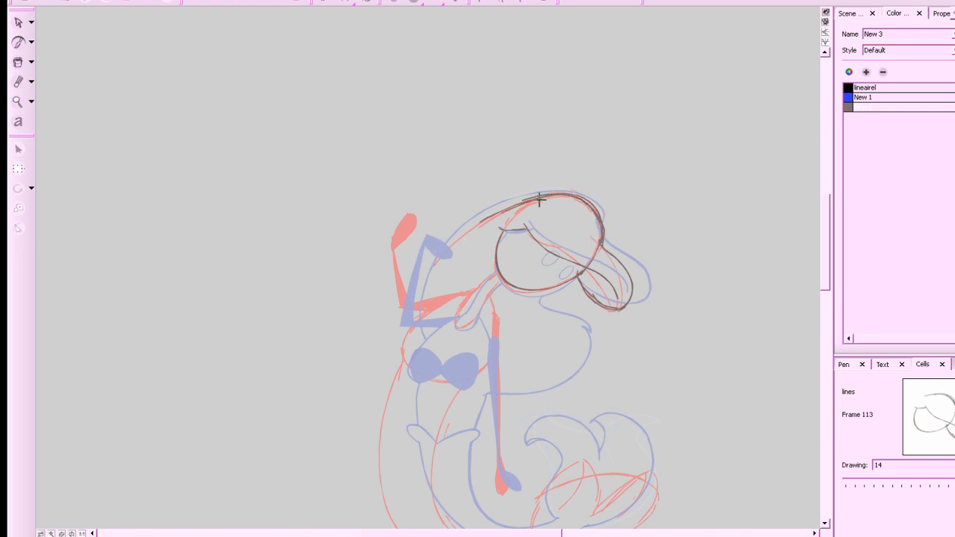
{"action": "mouse_move", "coordinate": [540, 202]}
{"action": "left_mouse_down"}
{"action": "mouse_move", "coordinate": [502, 211]}
{"action": "mouse_move", "coordinate": [443, 252]}
{"action": "left_mouse_up"}
{"action": "key", "text": "ctrl+z"}
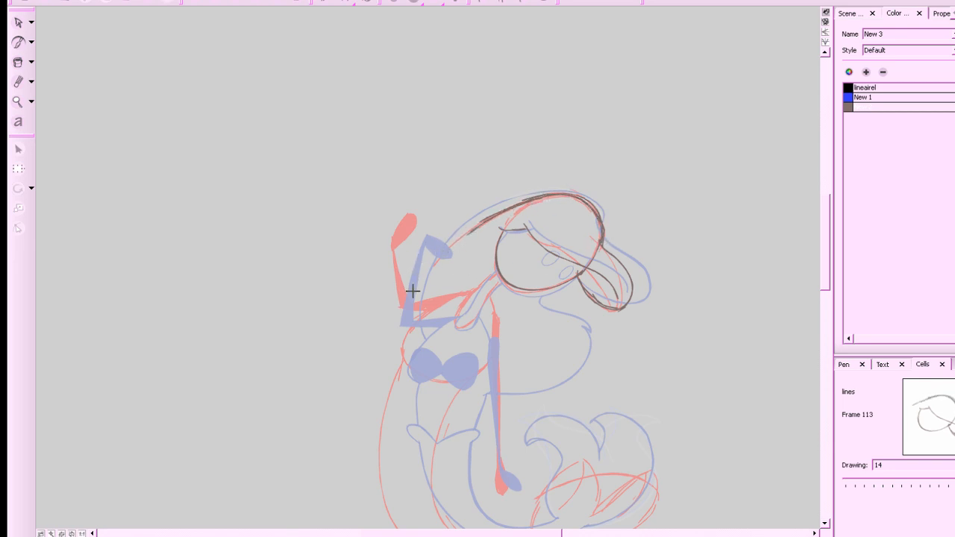
{"action": "left_click_drag", "start_coordinate": [501, 212], "coordinate": [428, 268]}
{"action": "key", "text": "ctrl+z"}
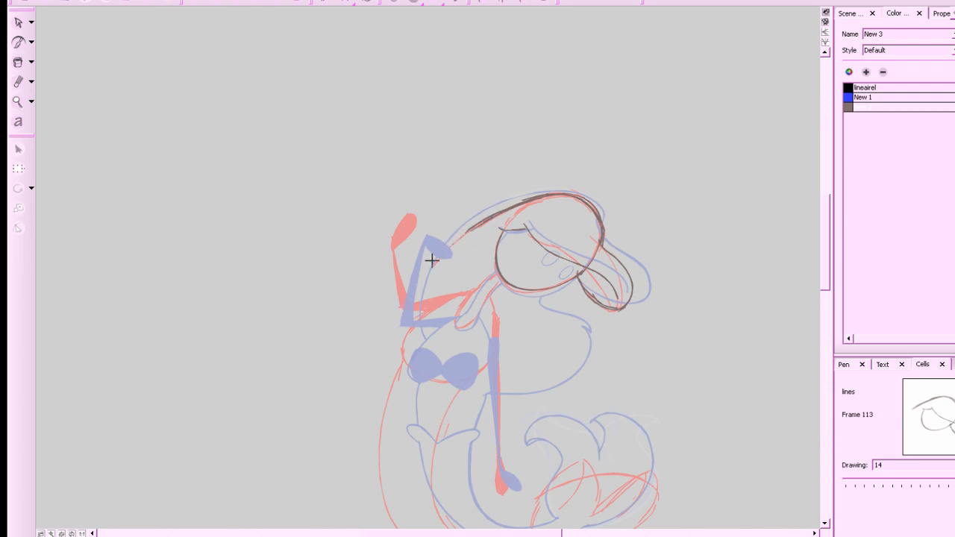
{"action": "left_click_drag", "start_coordinate": [473, 226], "coordinate": [435, 265]}
{"action": "mouse_move", "coordinate": [460, 237]}
{"action": "left_mouse_down"}
{"action": "mouse_move", "coordinate": [425, 276]}
{"action": "mouse_move", "coordinate": [418, 301]}
{"action": "left_mouse_up"}
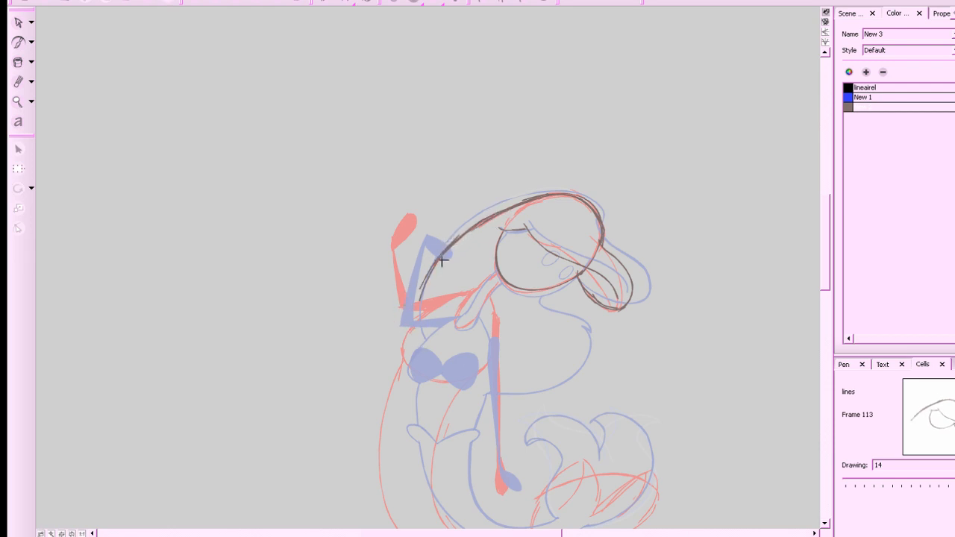
{"action": "key", "text": "ctrl+z"}
{"action": "left_click_drag", "start_coordinate": [450, 244], "coordinate": [419, 326]}
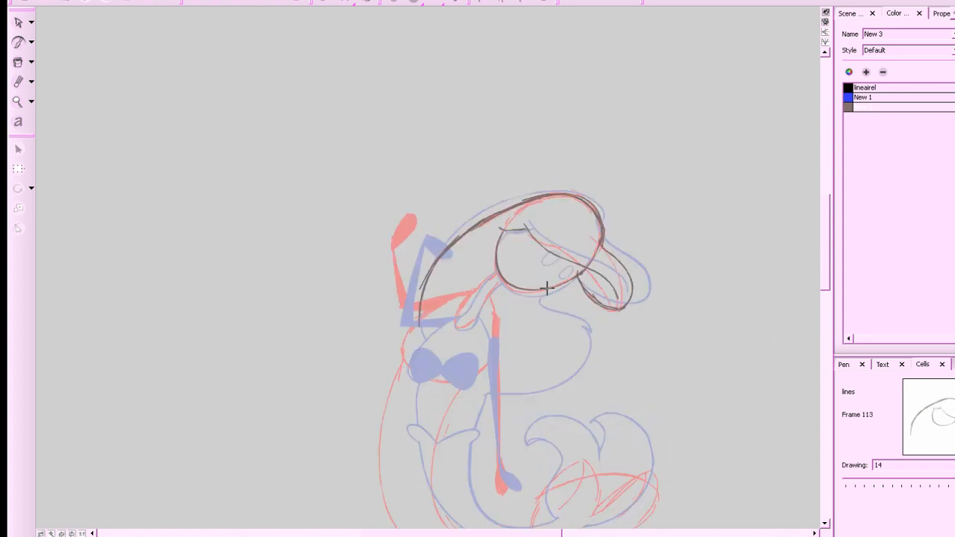
Trace the flowing front hair curve from under the chin round to the waist, following the previous drawing.
{"action": "mouse_move", "coordinate": [547, 288]}
{"action": "left_mouse_down"}
{"action": "mouse_move", "coordinate": [591, 331]}
{"action": "mouse_move", "coordinate": [583, 328]}
{"action": "mouse_move", "coordinate": [579, 373]}
{"action": "mouse_move", "coordinate": [539, 390]}
{"action": "mouse_move", "coordinate": [484, 391]}
{"action": "left_mouse_up"}
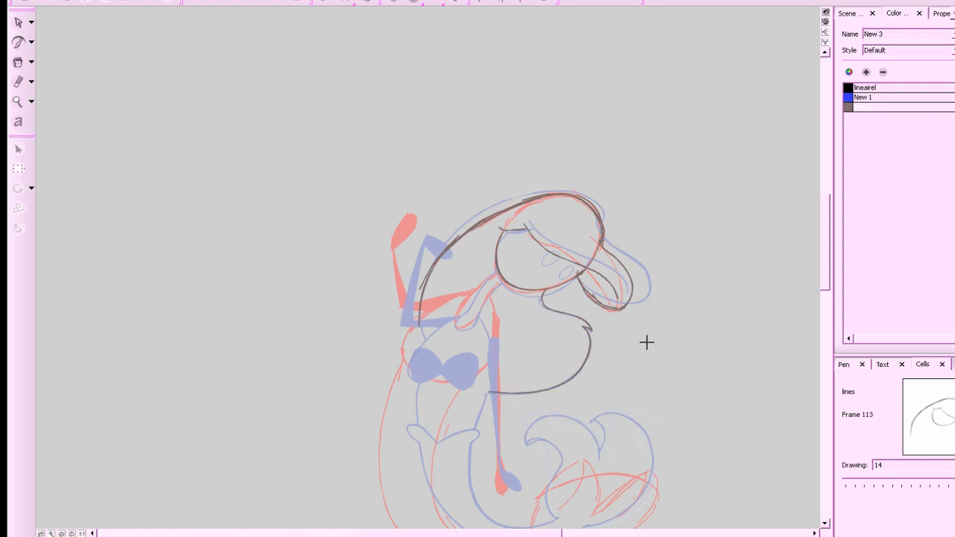
{"action": "key", "text": "a"}
{"action": "key", "text": "s"}
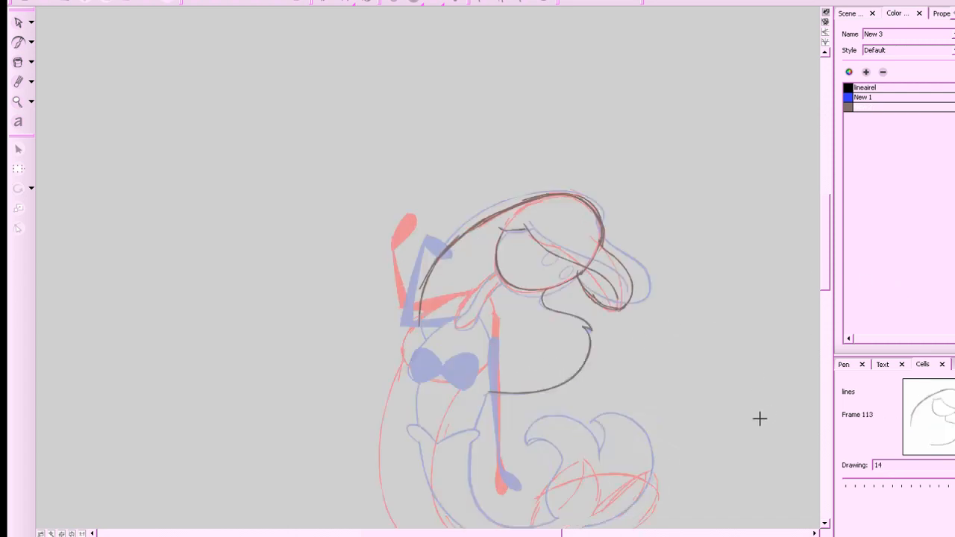
Zoom in on the face and draw both eyes tucked under the fringe line.
{"action": "key", "text": "z"}
{"action": "key", "text": "z"}
{"action": "left_click_drag", "start_coordinate": [768, 390], "coordinate": [655, 460]}
{"action": "key", "text": "a"}
{"action": "key", "text": "s"}
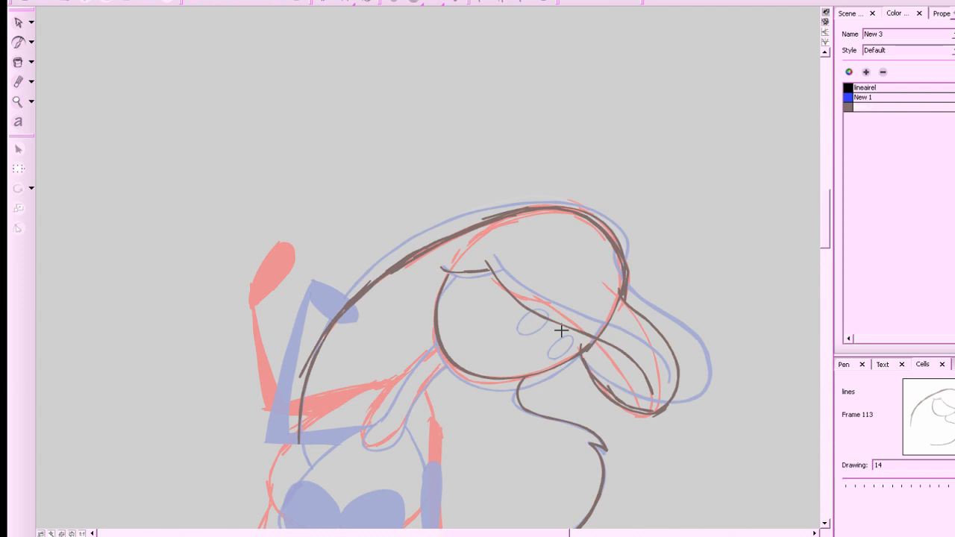
{"action": "mouse_move", "coordinate": [548, 319]}
{"action": "left_mouse_down"}
{"action": "mouse_move", "coordinate": [520, 315]}
{"action": "mouse_move", "coordinate": [543, 302]}
{"action": "left_mouse_up"}
{"action": "left_click_drag", "start_coordinate": [569, 333], "coordinate": [570, 329]}
Compare the new face and eyes with the preceding drawing at different zoom levels.
{"action": "left_click_drag", "start_coordinate": [677, 405], "coordinate": [700, 298]}
{"action": "key", "text": "1"}
{"action": "left_click_drag", "start_coordinate": [687, 336], "coordinate": [696, 321]}
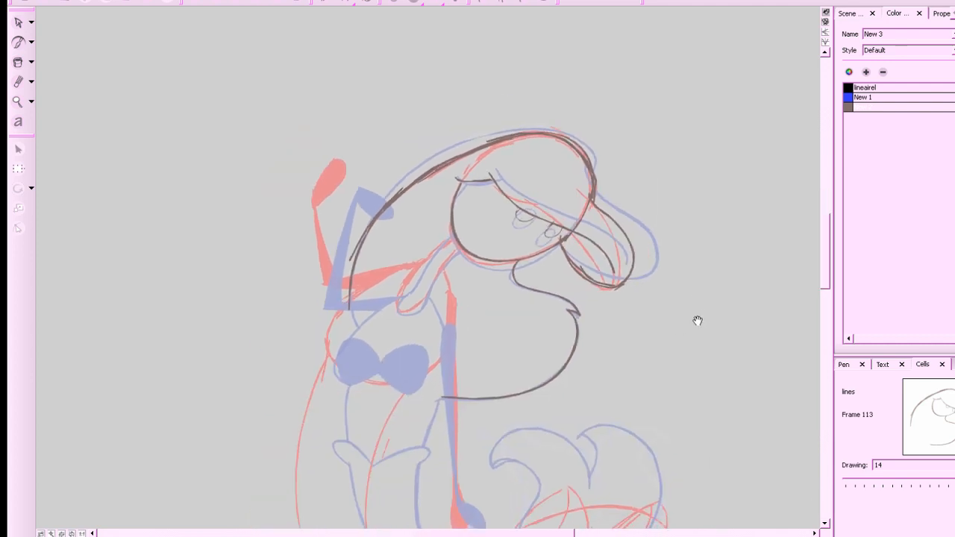
{"action": "key", "text": "comma"}
{"action": "key", "text": "period"}
{"action": "key", "text": "comma"}
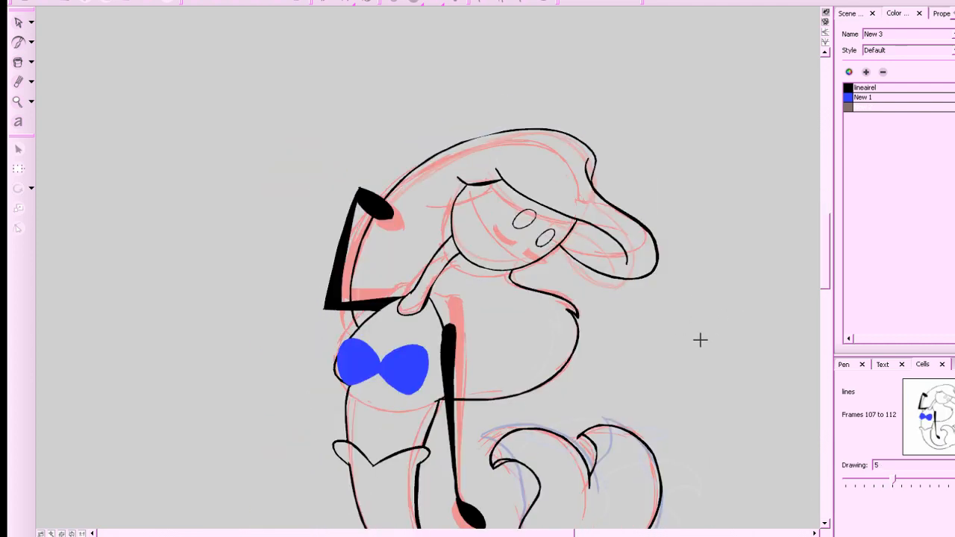
{"action": "key", "text": "period"}
{"action": "key", "text": "2"}
{"action": "left_click_drag", "start_coordinate": [730, 332], "coordinate": [658, 412]}
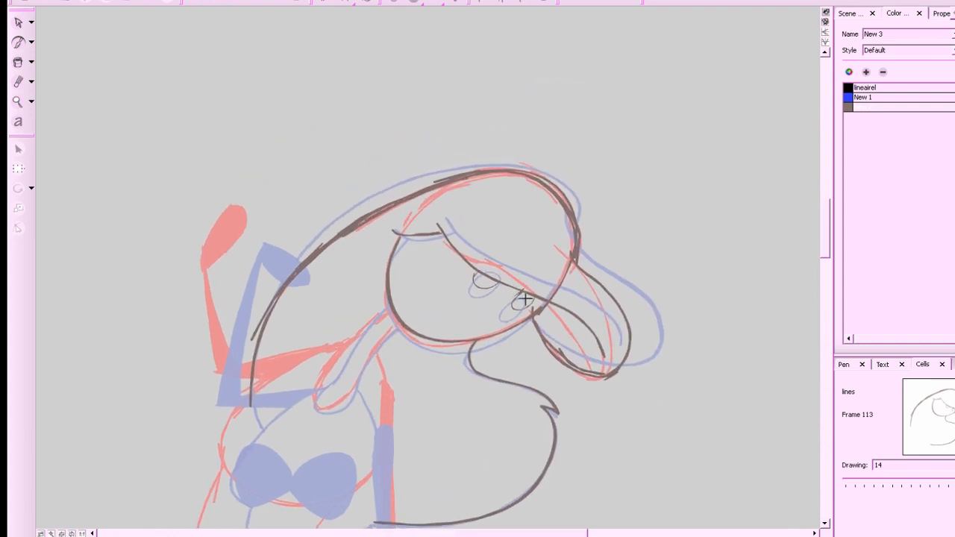
{"action": "key", "text": "1"}
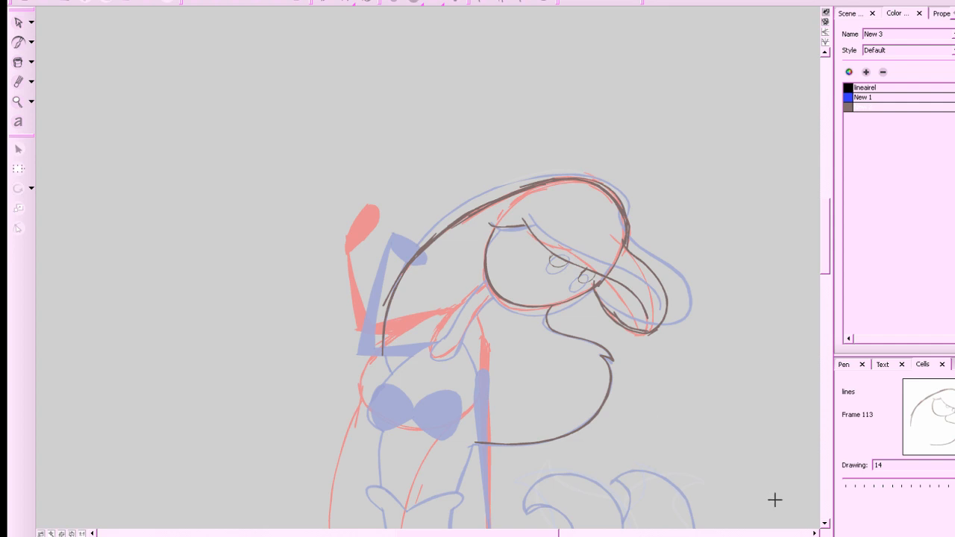
Draw the tail fin over the rough, with its two pointed lobes, the notch between them and the lower outer edge.
{"action": "scroll", "coordinate": [751, 474], "scroll_direction": "down", "scroll_amount": 5}
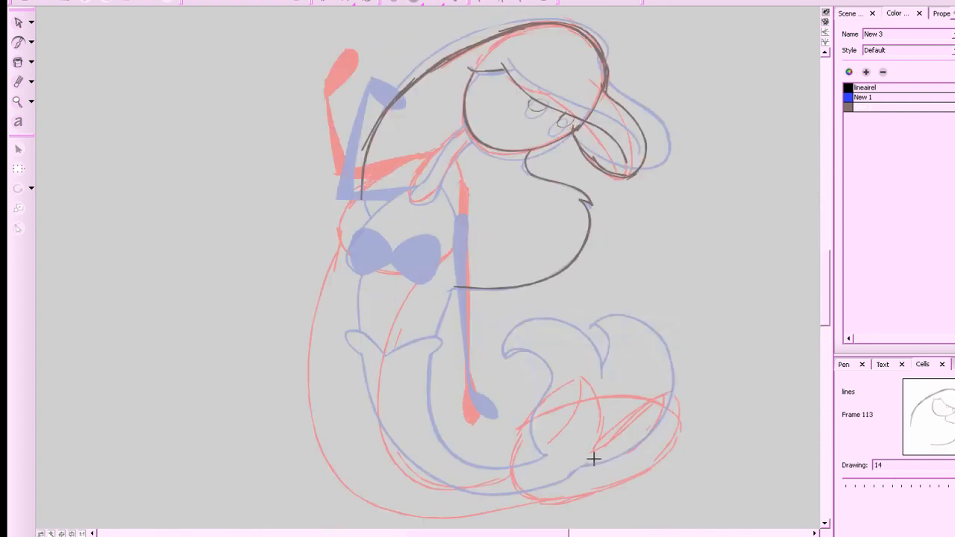
{"action": "mouse_move", "coordinate": [593, 458]}
{"action": "left_mouse_down"}
{"action": "mouse_move", "coordinate": [602, 418]}
{"action": "mouse_move", "coordinate": [572, 371]}
{"action": "mouse_move", "coordinate": [547, 416]}
{"action": "left_mouse_up"}
{"action": "key", "text": "ctrl+z"}
{"action": "mouse_move", "coordinate": [572, 372]}
{"action": "left_mouse_down"}
{"action": "mouse_move", "coordinate": [564, 406]}
{"action": "mouse_move", "coordinate": [515, 473]}
{"action": "mouse_move", "coordinate": [572, 374]}
{"action": "mouse_move", "coordinate": [515, 472]}
{"action": "left_mouse_up"}
{"action": "key", "text": "ctrl+z"}
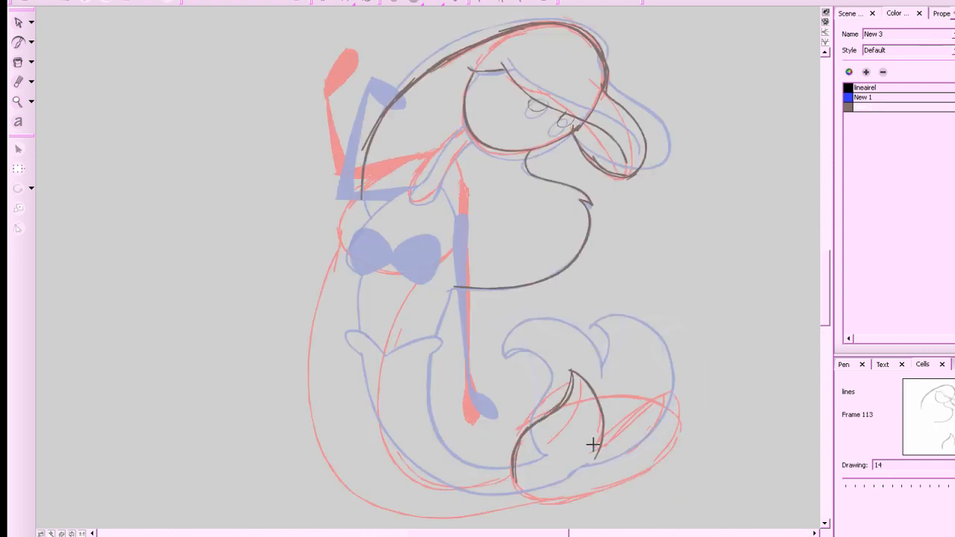
{"action": "mouse_move", "coordinate": [597, 456]}
{"action": "left_mouse_down"}
{"action": "mouse_move", "coordinate": [664, 386]}
{"action": "mouse_move", "coordinate": [668, 394]}
{"action": "mouse_move", "coordinate": [626, 481]}
{"action": "left_mouse_up"}
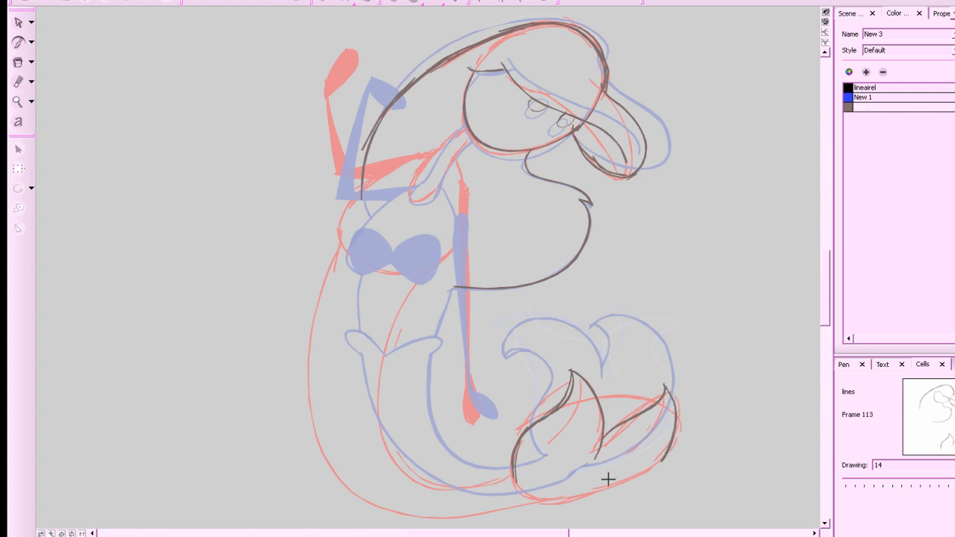
{"action": "left_click_drag", "start_coordinate": [667, 448], "coordinate": [551, 493]}
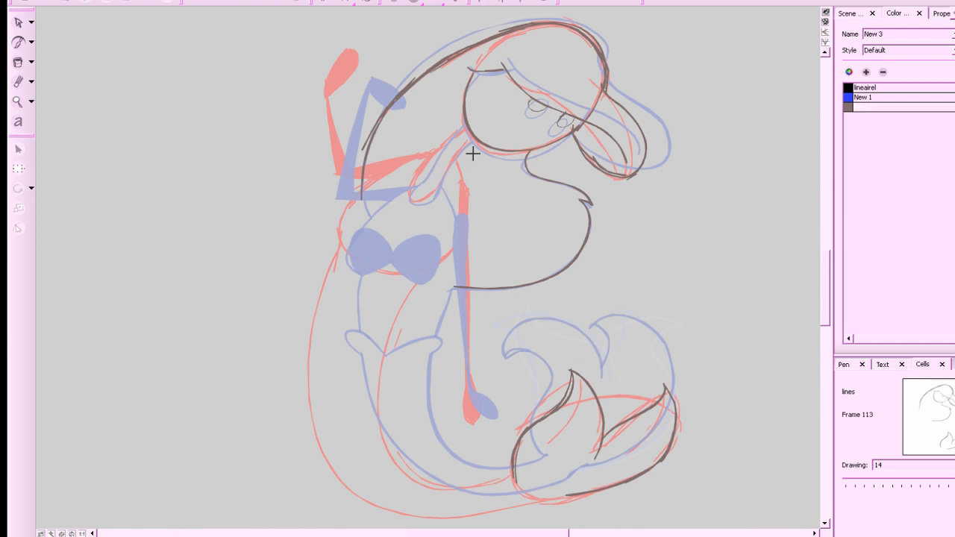
Draw both sides of the neck from the head down to its rounded base on the chest.
{"action": "mouse_move", "coordinate": [465, 127]}
{"action": "left_mouse_down"}
{"action": "mouse_move", "coordinate": [416, 178]}
{"action": "mouse_move", "coordinate": [448, 139]}
{"action": "mouse_move", "coordinate": [415, 175]}
{"action": "mouse_move", "coordinate": [431, 154]}
{"action": "mouse_move", "coordinate": [420, 168]}
{"action": "mouse_move", "coordinate": [410, 195]}
{"action": "left_mouse_up"}
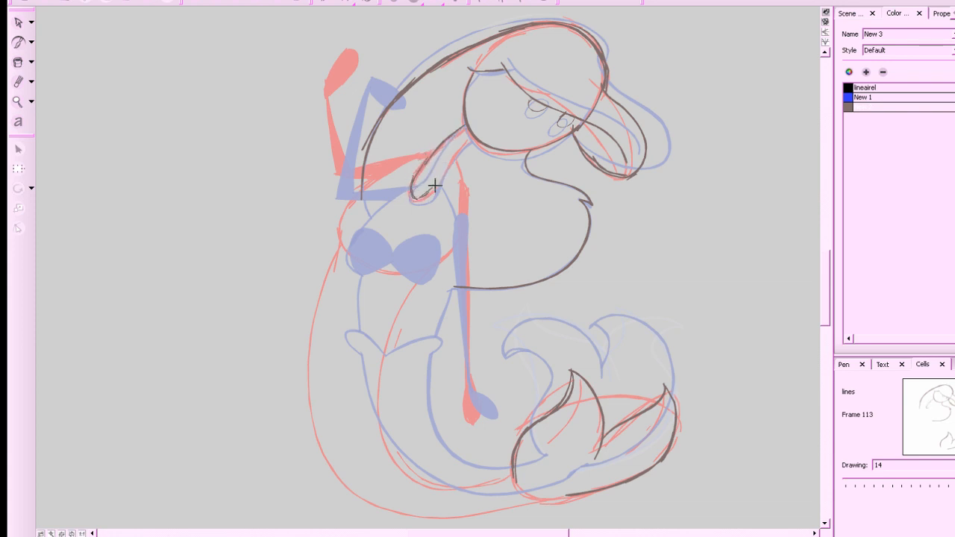
{"action": "mouse_move", "coordinate": [427, 196]}
{"action": "left_mouse_down"}
{"action": "mouse_move", "coordinate": [470, 141]}
{"action": "mouse_move", "coordinate": [443, 160]}
{"action": "mouse_move", "coordinate": [472, 136]}
{"action": "mouse_move", "coordinate": [428, 189]}
{"action": "left_mouse_up"}
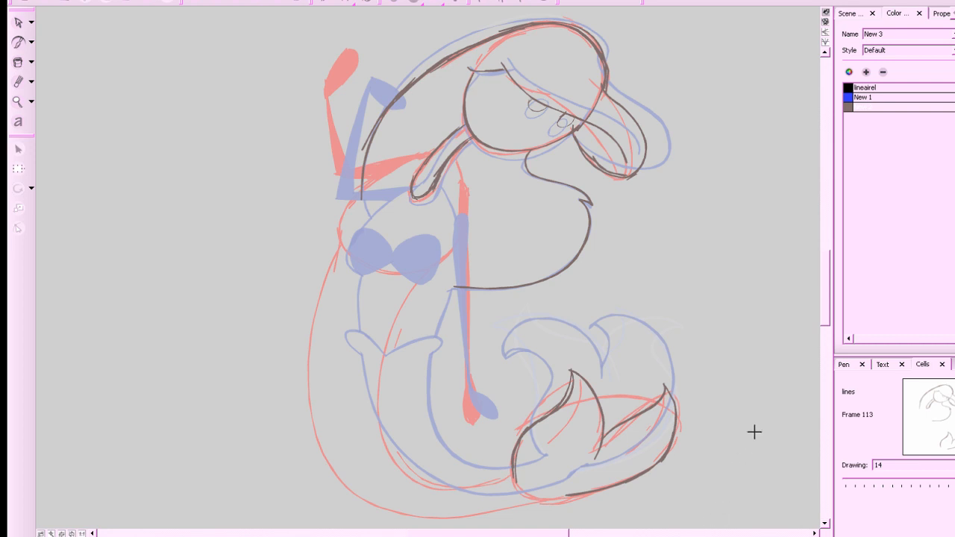
Turn off the onion skin and flip back from frame 113 to the inked drawing at frame 105 to compare poses.
{"action": "left_click_drag", "start_coordinate": [730, 393], "coordinate": [767, 419]}
{"action": "left_click", "coordinate": [397, 2]}
{"action": "key", "text": "comma"}
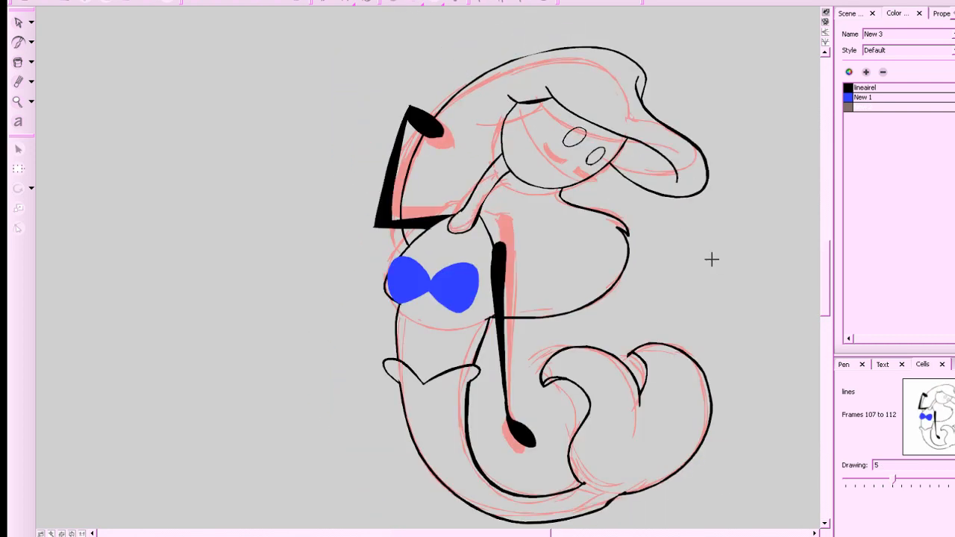
{"action": "key", "text": "g"}
{"action": "key", "text": "f"}
{"action": "key", "text": "f"}
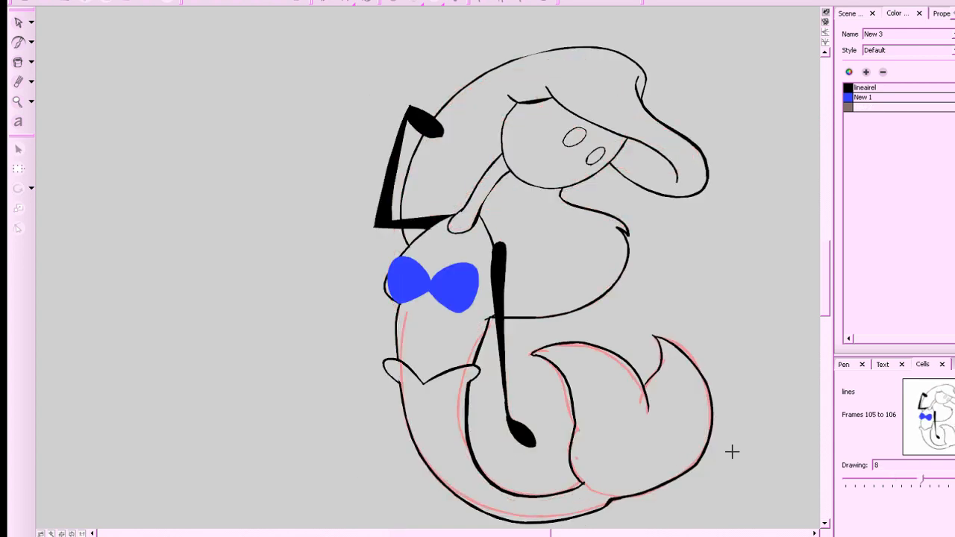
Compare frame 113 with the inked drawings, then erase and redraw the upper back outline of the hair in a slightly fuller curve.
{"action": "key", "text": "g"}
{"action": "key", "text": "g"}
{"action": "key", "text": "f"}
{"action": "key", "text": "g"}
{"action": "key", "text": "f"}
{"action": "key", "text": "g"}
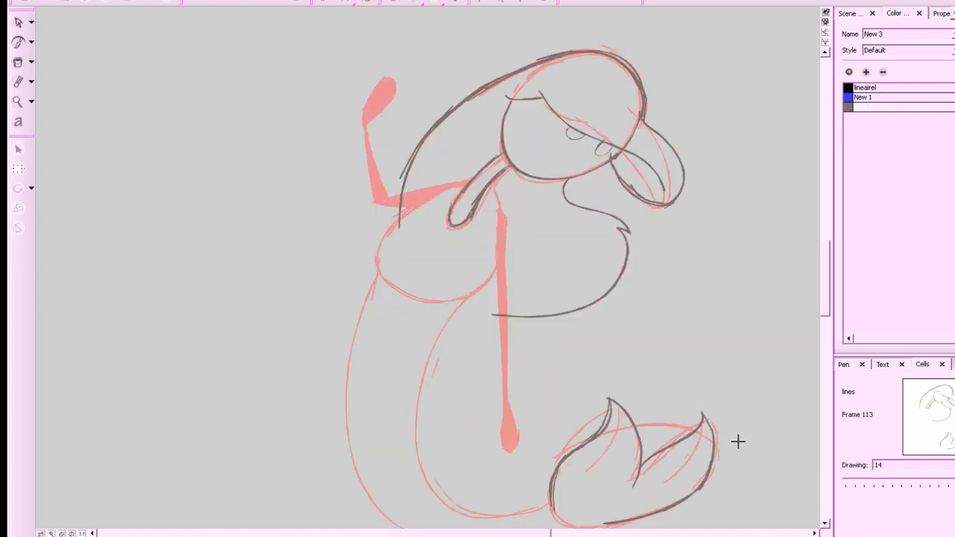
{"action": "key", "text": "alt+e"}
{"action": "mouse_move", "coordinate": [542, 66]}
{"action": "left_mouse_down"}
{"action": "mouse_move", "coordinate": [486, 89]}
{"action": "mouse_move", "coordinate": [581, 33]}
{"action": "mouse_move", "coordinate": [506, 66]}
{"action": "left_mouse_up"}
{"action": "key", "text": "alt+b"}
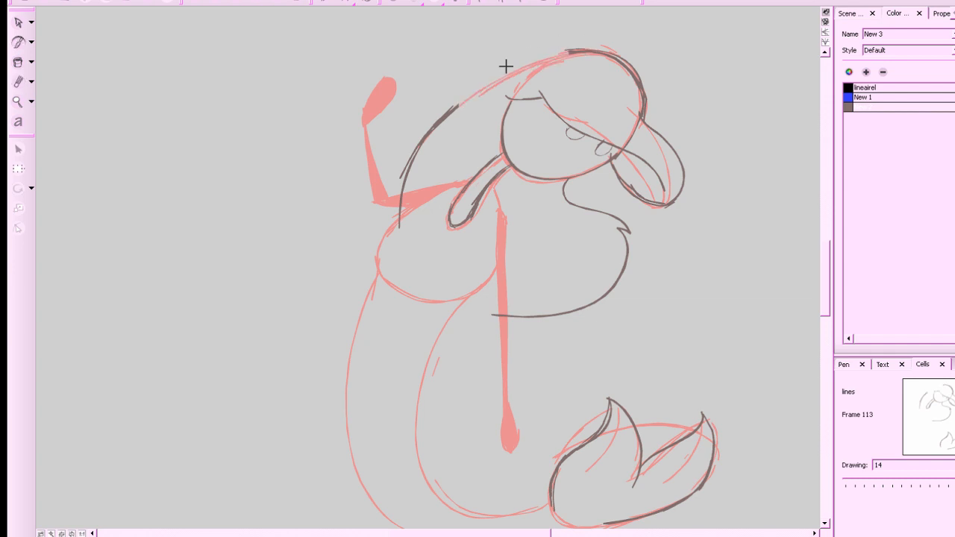
{"action": "key", "text": "ctrl+z"}
{"action": "mouse_move", "coordinate": [599, 53]}
{"action": "left_mouse_down"}
{"action": "mouse_move", "coordinate": [482, 79]}
{"action": "mouse_move", "coordinate": [462, 95]}
{"action": "left_mouse_up"}
{"action": "mouse_move", "coordinate": [526, 64]}
{"action": "left_mouse_down"}
{"action": "mouse_move", "coordinate": [450, 107]}
{"action": "mouse_move", "coordinate": [544, 59]}
{"action": "mouse_move", "coordinate": [459, 100]}
{"action": "left_mouse_up"}
{"action": "left_click_drag", "start_coordinate": [459, 100], "coordinate": [542, 61]}
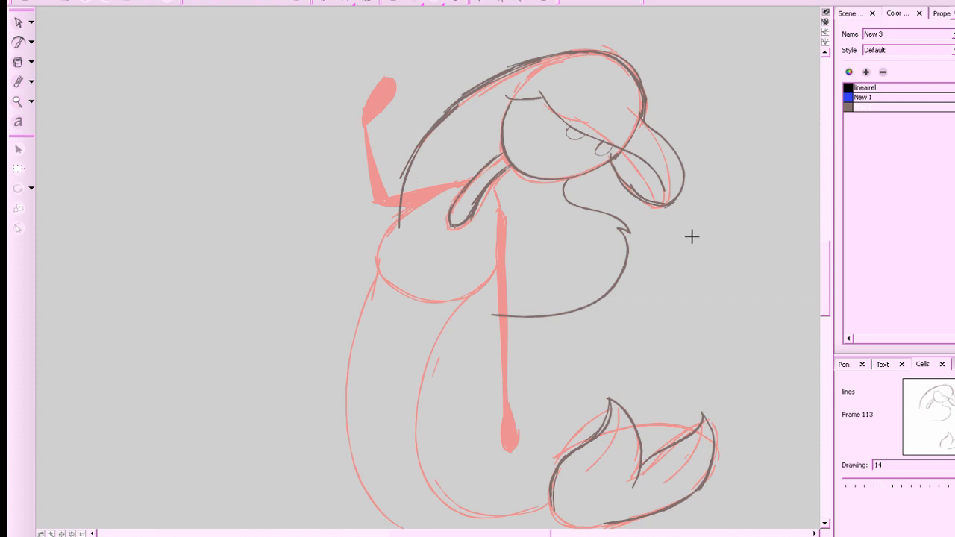
Flip between frame 113 and the inked drawing on frames 107 to 112 to check the hair outline's motion.
{"action": "key", "text": "comma"}
{"action": "key", "text": "period"}
{"action": "key", "text": "comma"}
{"action": "key", "text": "period"}
{"action": "key", "text": "alt+e"}
{"action": "key", "text": "alt+b"}
{"action": "key", "text": "comma"}
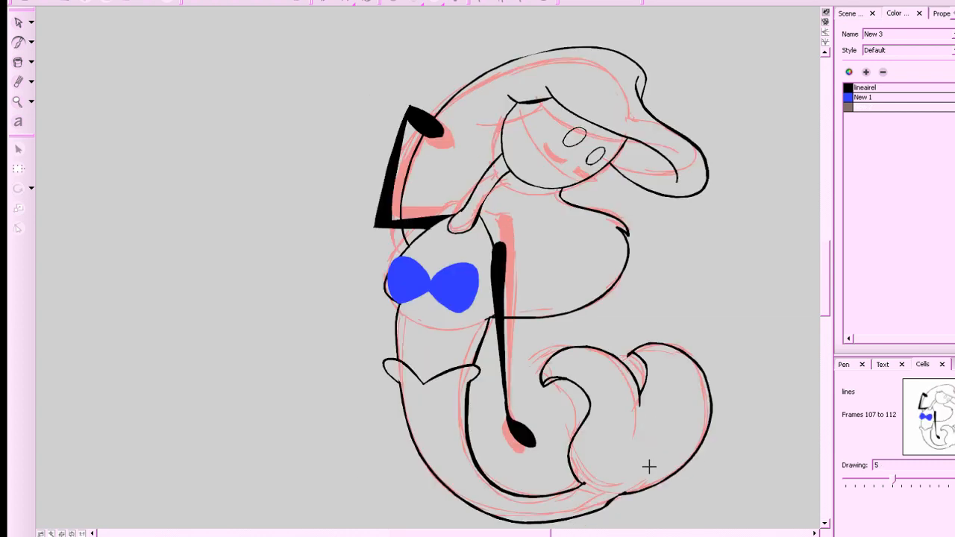
{"action": "key", "text": "period"}
{"action": "key", "text": "comma"}
{"action": "key", "text": "period"}
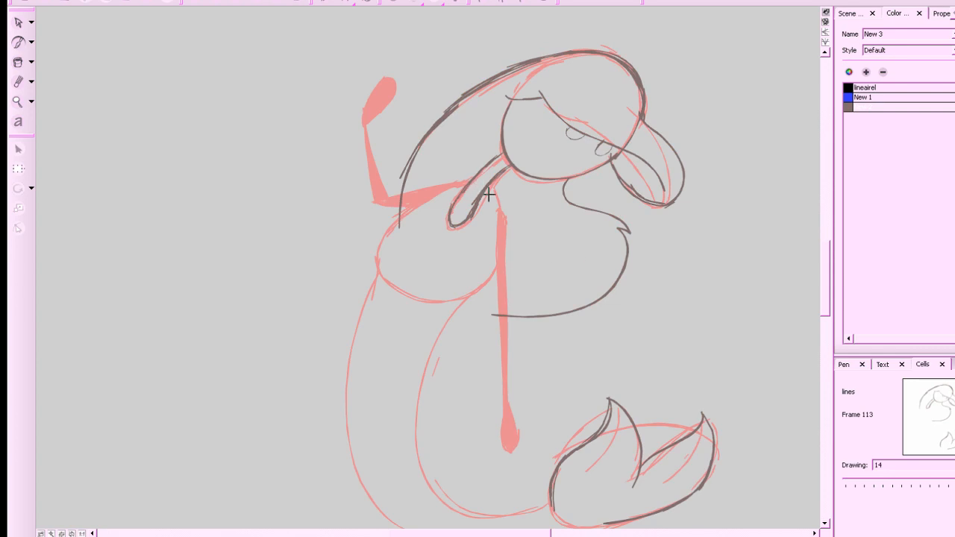
Draw the upper body over the rough, with the chest side curving under the torso, the shoulder line and the back.
{"action": "mouse_move", "coordinate": [495, 191]}
{"action": "left_mouse_down"}
{"action": "mouse_move", "coordinate": [502, 269]}
{"action": "mouse_move", "coordinate": [478, 293]}
{"action": "left_mouse_up"}
{"action": "key", "text": "ctrl+z"}
{"action": "mouse_move", "coordinate": [491, 192]}
{"action": "left_mouse_down"}
{"action": "mouse_move", "coordinate": [497, 237]}
{"action": "mouse_move", "coordinate": [478, 290]}
{"action": "left_mouse_up"}
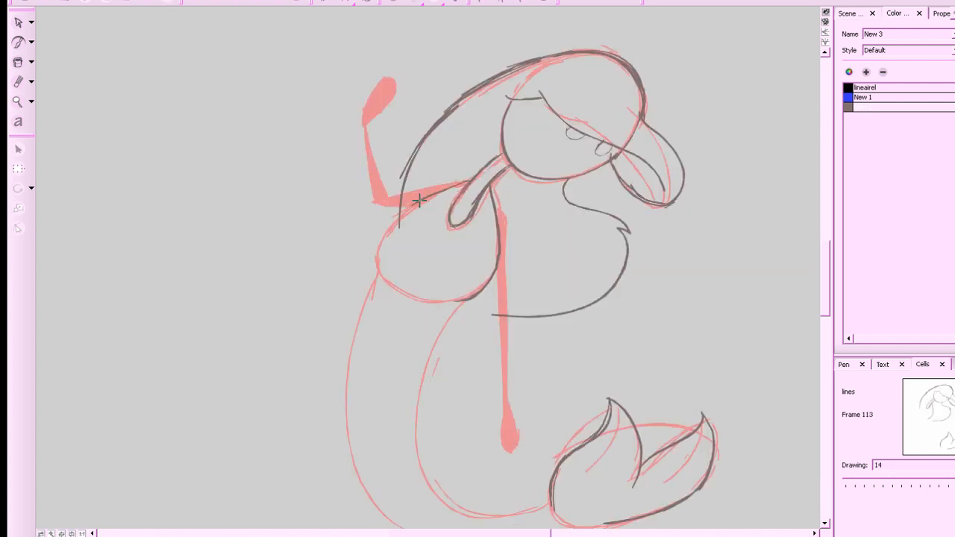
{"action": "left_click_drag", "start_coordinate": [390, 222], "coordinate": [378, 263]}
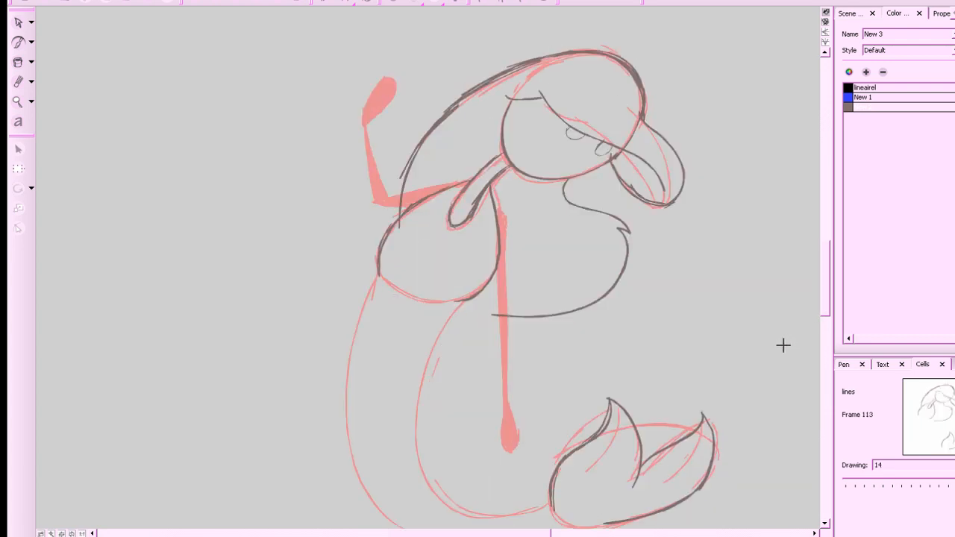
{"action": "mouse_move", "coordinate": [704, 401]}
{"action": "left_mouse_down"}
{"action": "mouse_move", "coordinate": [706, 326]}
{"action": "mouse_move", "coordinate": [695, 362]}
{"action": "left_mouse_up"}
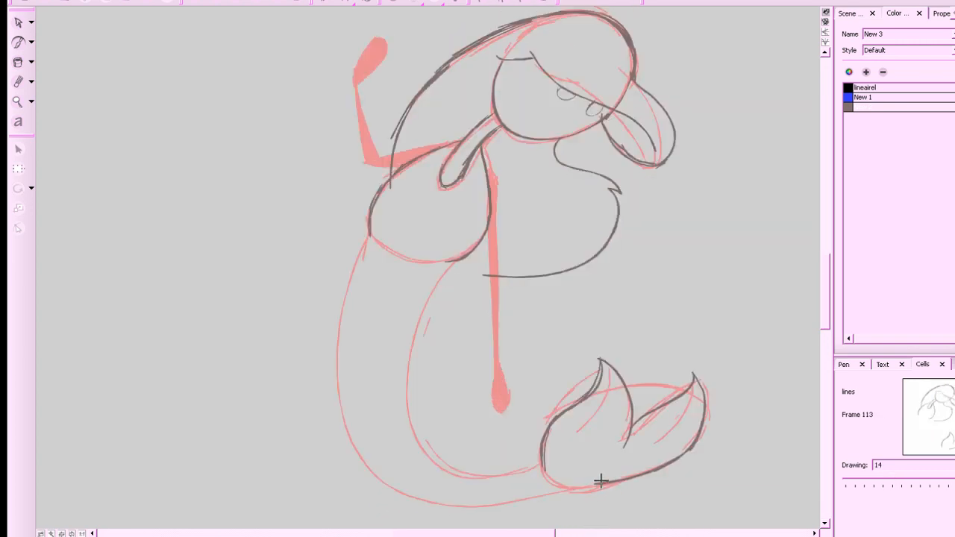
Go to frame 115, turn on the onion skin and draw the slanting centre guideline through the rough head oval.
{"action": "key", "text": "2"}
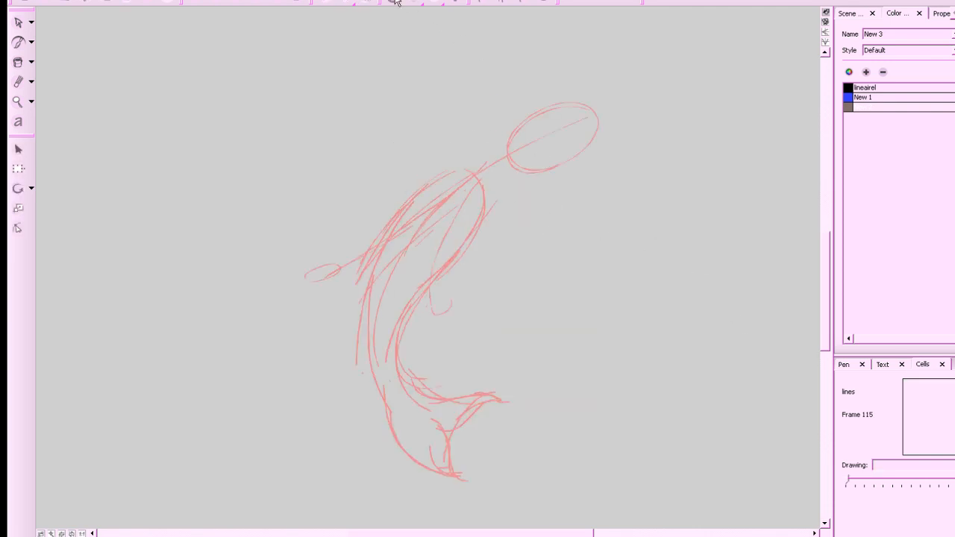
{"action": "left_click", "coordinate": [395, 1]}
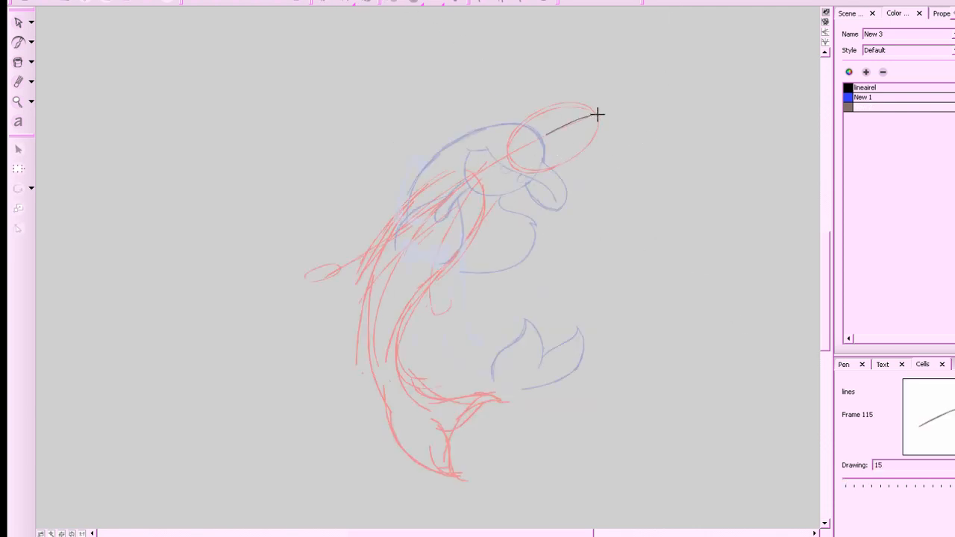
{"action": "left_click_drag", "start_coordinate": [595, 115], "coordinate": [500, 160]}
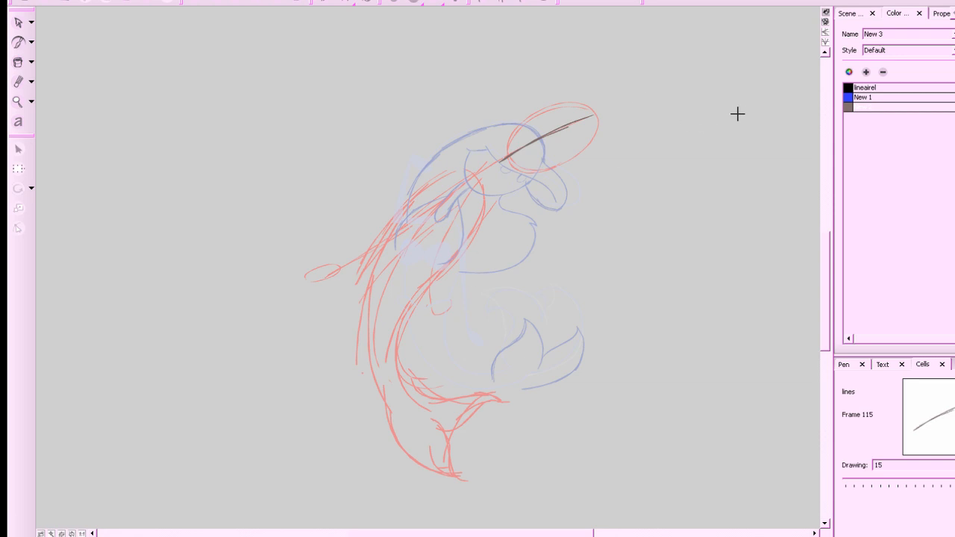
{"action": "key", "text": "f"}
{"action": "key", "text": "g"}
{"action": "key", "text": "ctrl+z"}
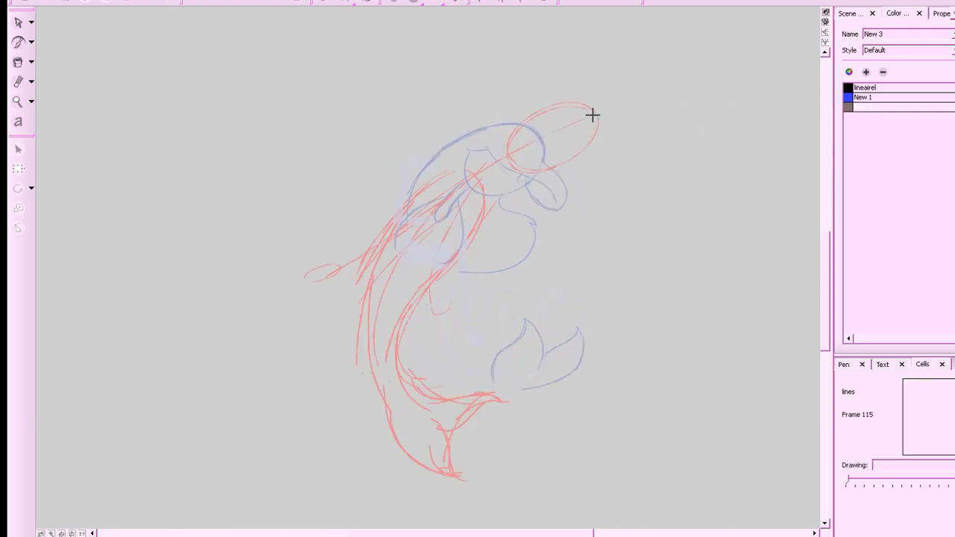
{"action": "left_click_drag", "start_coordinate": [600, 114], "coordinate": [504, 160]}
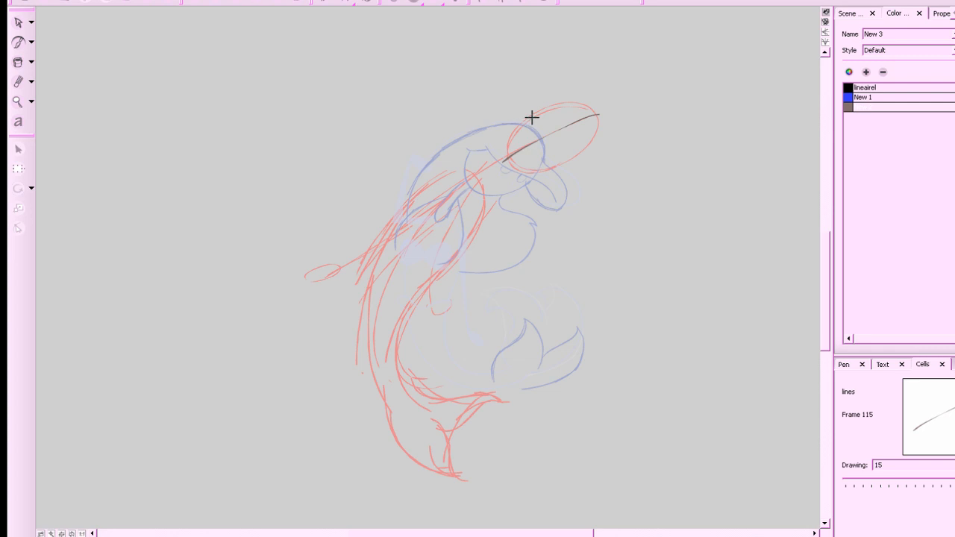
Sketch the parting line across the face, the two oval eyes and the front hair lock hanging beside the face.
{"action": "left_click_drag", "start_coordinate": [532, 117], "coordinate": [560, 163]}
{"action": "mouse_move", "coordinate": [559, 142]}
{"action": "left_mouse_down"}
{"action": "mouse_move", "coordinate": [568, 141]}
{"action": "mouse_move", "coordinate": [542, 127]}
{"action": "mouse_move", "coordinate": [559, 112]}
{"action": "mouse_move", "coordinate": [559, 198]}
{"action": "left_mouse_up"}
{"action": "key", "text": "f"}
{"action": "key", "text": "g"}
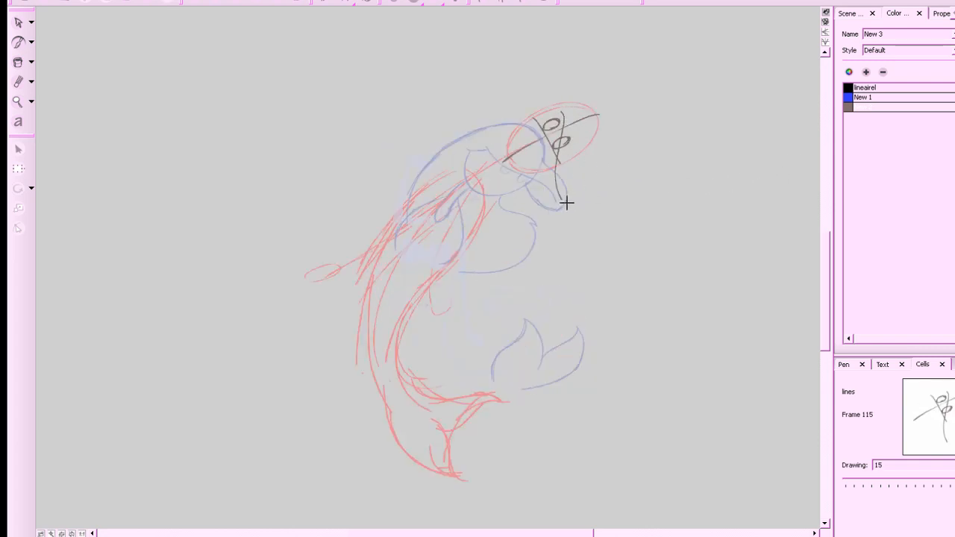
{"action": "left_click_drag", "start_coordinate": [585, 148], "coordinate": [563, 201]}
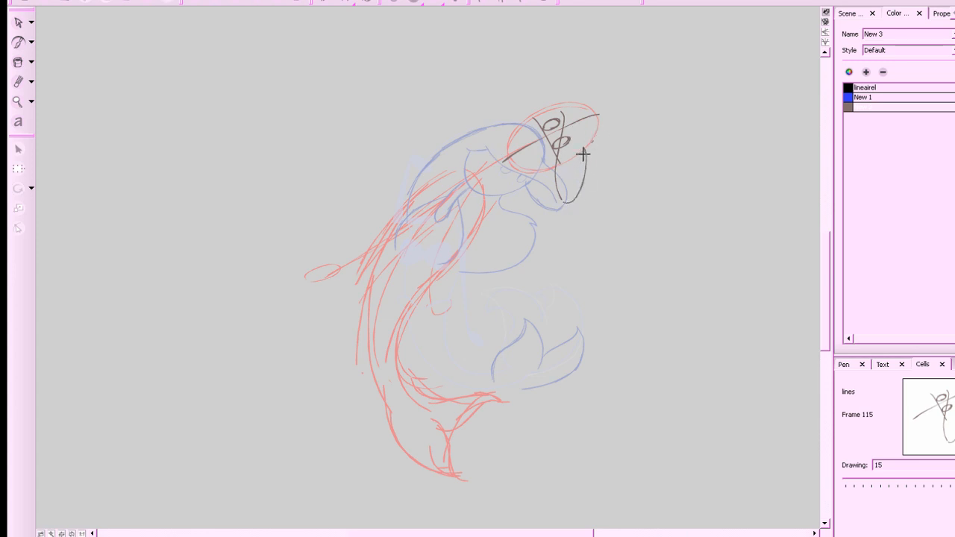
{"action": "left_click_drag", "start_coordinate": [585, 149], "coordinate": [578, 101]}
{"action": "key", "text": "f"}
{"action": "key", "text": "g"}
{"action": "key", "text": "ctrl+z"}
{"action": "left_click_drag", "start_coordinate": [585, 150], "coordinate": [553, 104]}
{"action": "key", "text": "f"}
{"action": "key", "text": "g"}
{"action": "key", "text": "ctrl+z"}
Draw the large hair outline from the front lock over the head and down the back, curling round to the jagged tip under the chin.
{"action": "mouse_move", "coordinate": [582, 150]}
{"action": "left_mouse_down"}
{"action": "mouse_move", "coordinate": [583, 100]}
{"action": "mouse_move", "coordinate": [525, 122]}
{"action": "mouse_move", "coordinate": [412, 191]}
{"action": "mouse_move", "coordinate": [470, 256]}
{"action": "left_mouse_up"}
{"action": "key", "text": "ctrl+z"}
{"action": "left_click_drag", "start_coordinate": [419, 200], "coordinate": [468, 259]}
{"action": "mouse_move", "coordinate": [553, 179]}
{"action": "left_mouse_down"}
{"action": "mouse_move", "coordinate": [524, 183]}
{"action": "mouse_move", "coordinate": [509, 237]}
{"action": "mouse_move", "coordinate": [485, 264]}
{"action": "mouse_move", "coordinate": [435, 243]}
{"action": "left_mouse_up"}
{"action": "key", "text": "ctrl+z"}
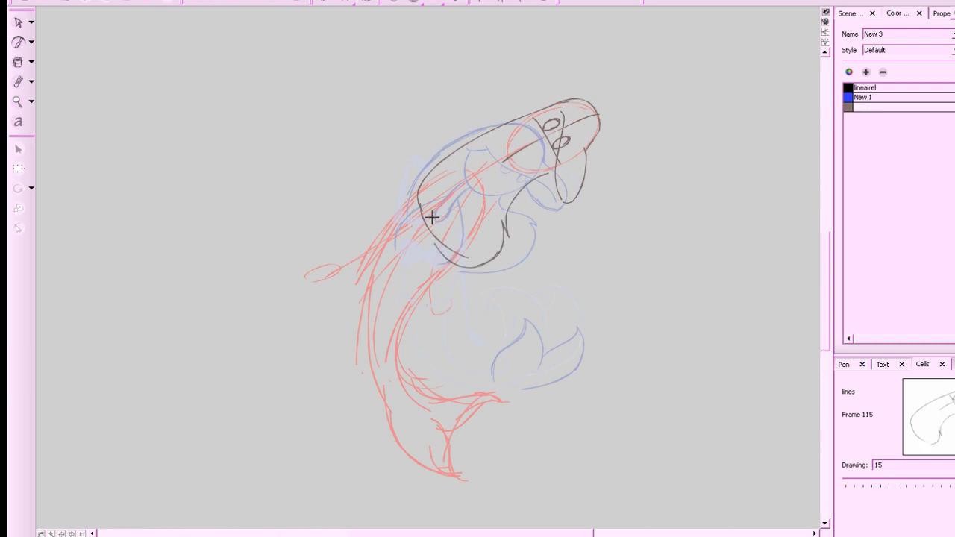
Check the neighbouring frames, then firm up the front lock and add the forehead line and a raised hair bump above the head.
{"action": "key", "text": "comma"}
{"action": "key", "text": "comma"}
{"action": "key", "text": "period"}
{"action": "key", "text": "period"}
{"action": "left_click_drag", "start_coordinate": [691, 207], "coordinate": [661, 334]}
{"action": "key", "text": "2"}
{"action": "key", "text": "2"}
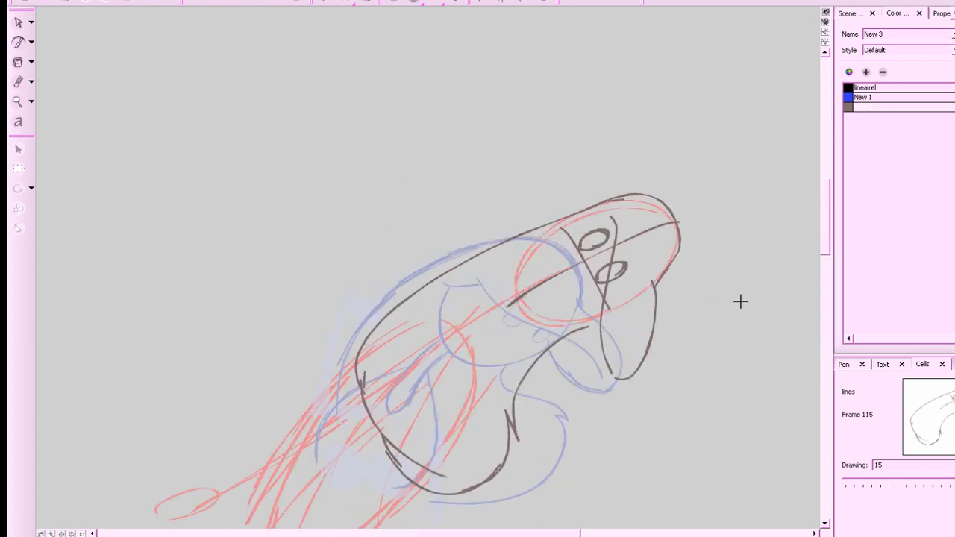
{"action": "mouse_move", "coordinate": [655, 289]}
{"action": "left_mouse_down"}
{"action": "mouse_move", "coordinate": [637, 365]}
{"action": "mouse_move", "coordinate": [616, 215]}
{"action": "mouse_move", "coordinate": [546, 226]}
{"action": "left_mouse_up"}
{"action": "key", "text": "ctrl+z"}
{"action": "left_click_drag", "start_coordinate": [595, 204], "coordinate": [527, 237]}
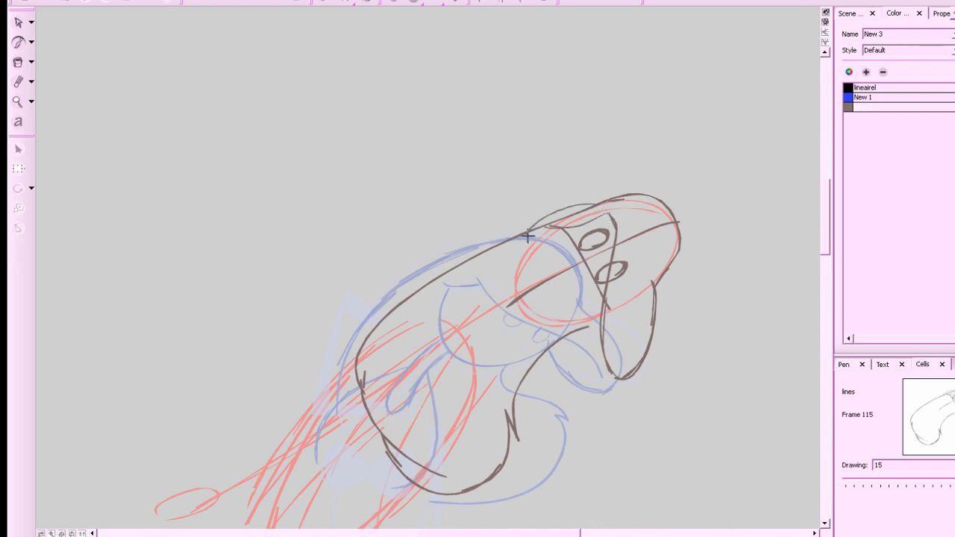
Erase the overlapping hair line beneath the bump and strengthen the bump's upper outline.
{"action": "key", "text": "alt+e"}
{"action": "left_click_drag", "start_coordinate": [586, 211], "coordinate": [566, 216]}
{"action": "mouse_move", "coordinate": [534, 225]}
{"action": "left_mouse_down"}
{"action": "mouse_move", "coordinate": [585, 211]}
{"action": "mouse_move", "coordinate": [573, 207]}
{"action": "mouse_move", "coordinate": [545, 225]}
{"action": "mouse_move", "coordinate": [572, 204]}
{"action": "mouse_move", "coordinate": [528, 229]}
{"action": "left_mouse_up"}
{"action": "key", "text": "alt+b"}
{"action": "key", "text": "alt+e"}
{"action": "key", "text": "alt+b"}
{"action": "key", "text": "alt+e"}
{"action": "left_click_drag", "start_coordinate": [587, 209], "coordinate": [601, 203]}
{"action": "key", "text": "alt+b"}
{"action": "key", "text": "."}
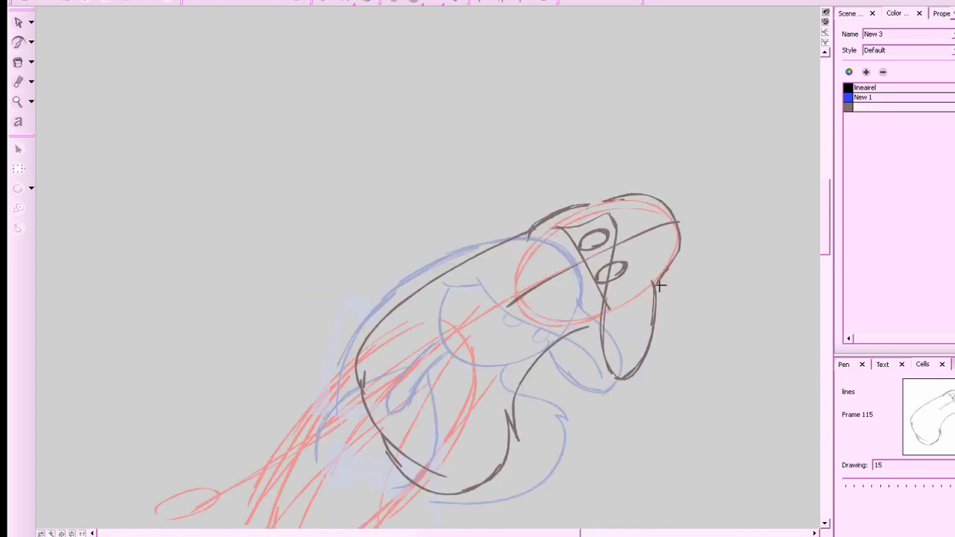
Draw the rounded back and chin contour of the face over the rough oval and compare it with frame 113.
{"action": "mouse_move", "coordinate": [595, 317]}
{"action": "left_mouse_down"}
{"action": "mouse_move", "coordinate": [523, 315]}
{"action": "mouse_move", "coordinate": [561, 226]}
{"action": "left_mouse_up"}
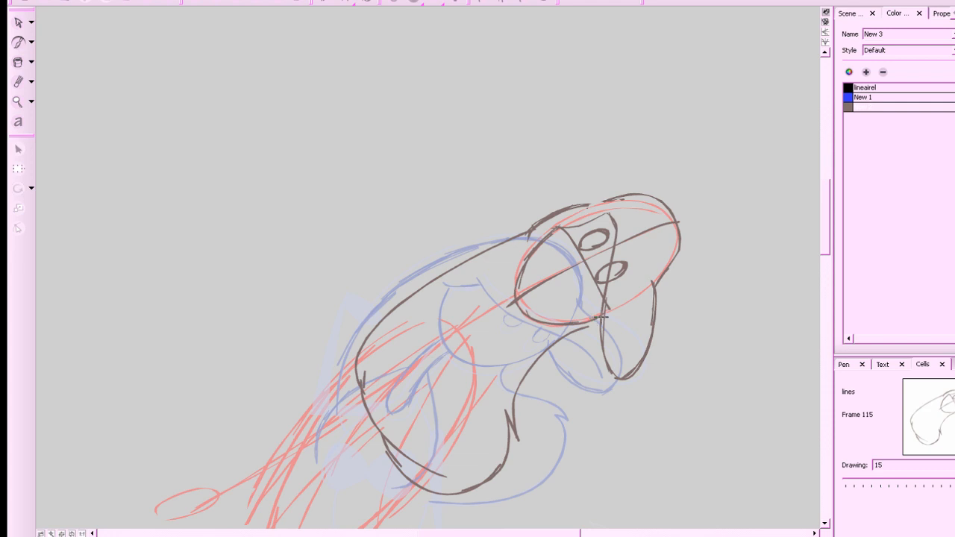
{"action": "left_click_drag", "start_coordinate": [523, 306], "coordinate": [566, 224]}
{"action": "key", "text": "f"}
{"action": "key", "text": "f"}
{"action": "key", "text": "g"}
{"action": "key", "text": "g"}
{"action": "key", "text": "f"}
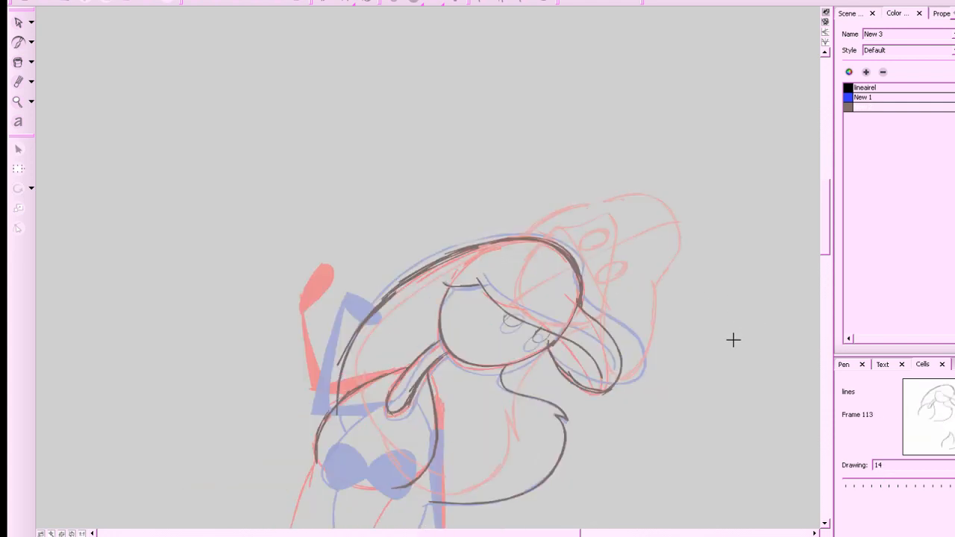
{"action": "key", "text": "g"}
Erase the outer end of the head guideline and redraw the rounded front edge of the hair down to the front lock.
{"action": "key", "text": "alt+e"}
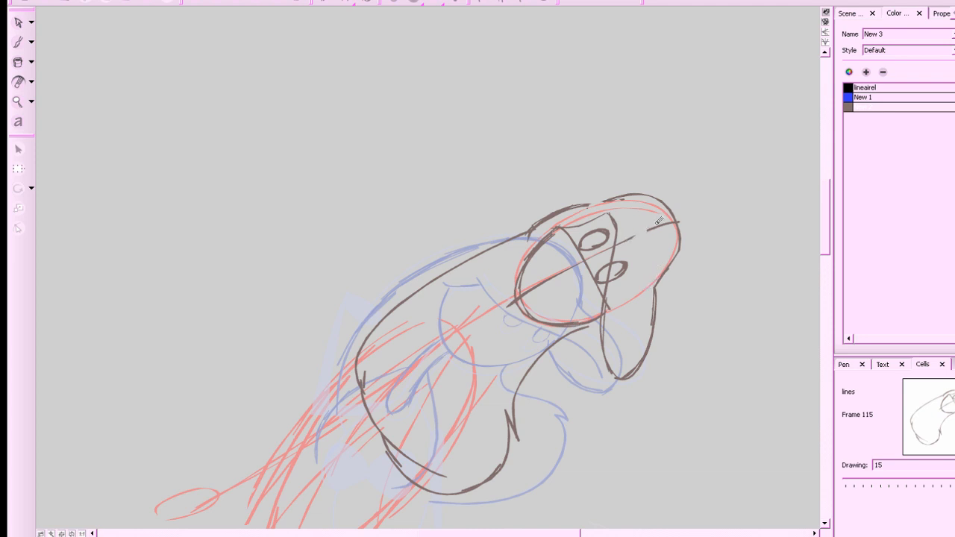
{"action": "key", "text": "alt+b"}
{"action": "key", "text": "alt+e"}
{"action": "mouse_move", "coordinate": [687, 246]}
{"action": "left_mouse_down"}
{"action": "mouse_move", "coordinate": [648, 186]}
{"action": "mouse_move", "coordinate": [675, 277]}
{"action": "mouse_move", "coordinate": [674, 254]}
{"action": "left_mouse_up"}
{"action": "key", "text": "alt+b"}
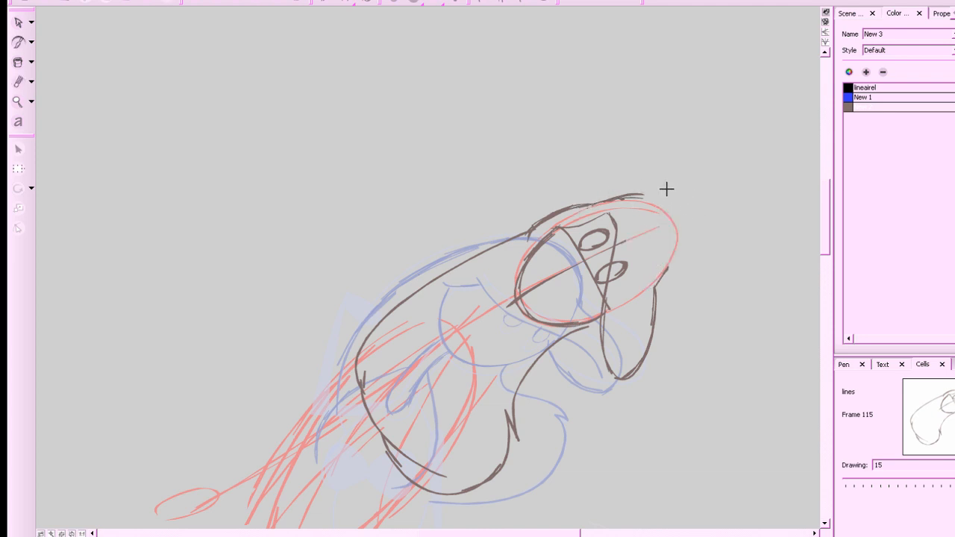
{"action": "key", "text": "alt+e"}
{"action": "mouse_move", "coordinate": [643, 196]}
{"action": "left_mouse_down"}
{"action": "mouse_move", "coordinate": [666, 222]}
{"action": "mouse_move", "coordinate": [634, 193]}
{"action": "mouse_move", "coordinate": [669, 233]}
{"action": "mouse_move", "coordinate": [656, 211]}
{"action": "mouse_move", "coordinate": [681, 231]}
{"action": "mouse_move", "coordinate": [661, 213]}
{"action": "mouse_move", "coordinate": [660, 275]}
{"action": "mouse_move", "coordinate": [674, 220]}
{"action": "mouse_move", "coordinate": [668, 276]}
{"action": "left_mouse_up"}
{"action": "key", "text": "alt+b"}
{"action": "left_click_drag", "start_coordinate": [677, 241], "coordinate": [658, 288]}
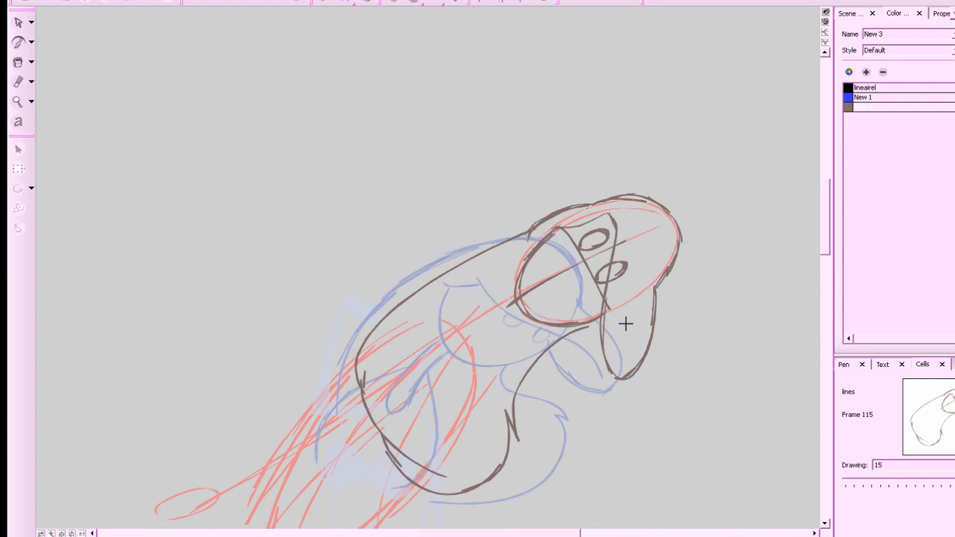
{"action": "key", "text": "f"}
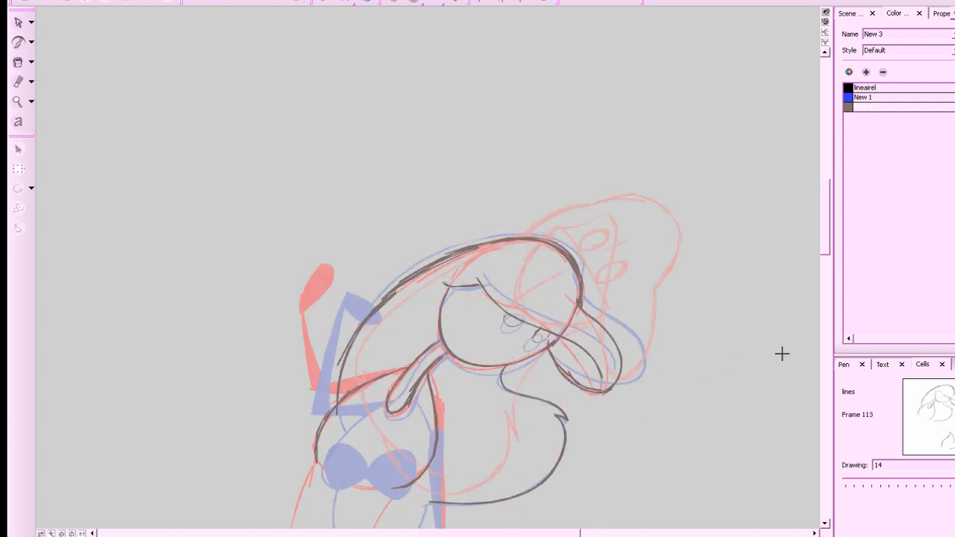
{"action": "key", "text": "g"}
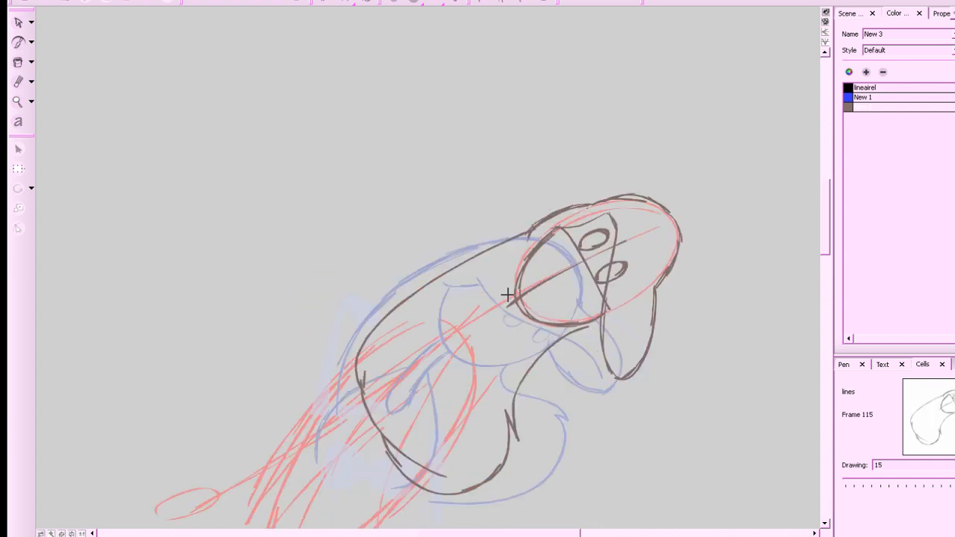
Draw both sides of the long, thin neck from the back of the head down to its rounded base on the chest.
{"action": "left_click_drag", "start_coordinate": [512, 292], "coordinate": [468, 319]}
{"action": "key", "text": "ctrl+z"}
{"action": "mouse_move", "coordinate": [522, 288]}
{"action": "left_mouse_down"}
{"action": "mouse_move", "coordinate": [431, 346]}
{"action": "mouse_move", "coordinate": [478, 310]}
{"action": "mouse_move", "coordinate": [489, 320]}
{"action": "mouse_move", "coordinate": [446, 356]}
{"action": "left_mouse_up"}
{"action": "left_click_drag", "start_coordinate": [486, 321], "coordinate": [432, 371]}
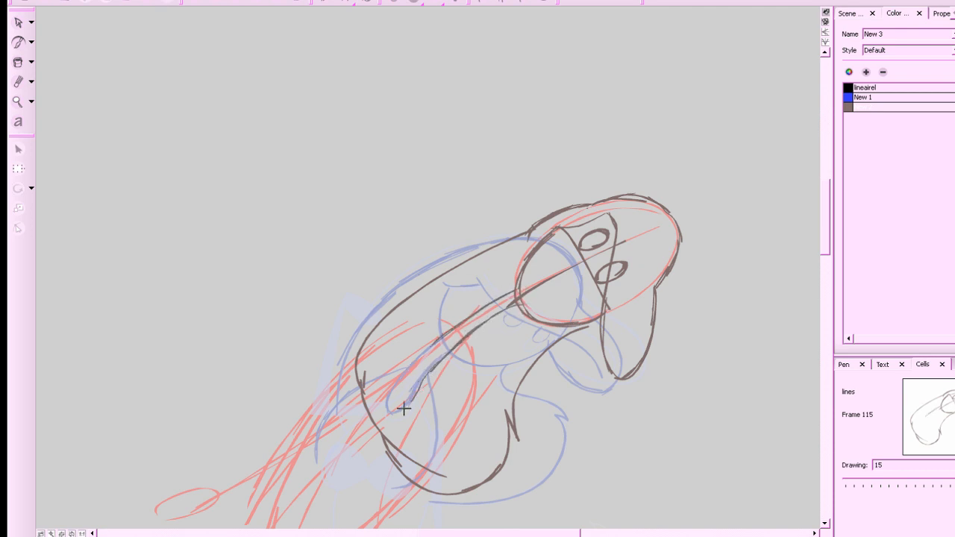
Turn off the onion skin and flip between frames 113 and 115 to compare the whole poses.
{"action": "key", "text": "1"}
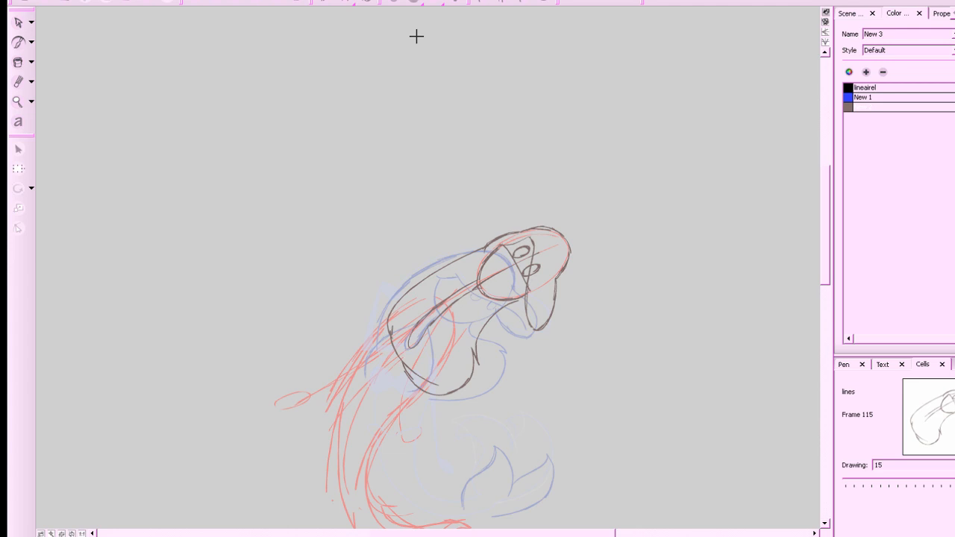
{"action": "left_click", "coordinate": [397, 2]}
{"action": "key", "text": "g"}
{"action": "key", "text": "f"}
{"action": "key", "text": "f"}
{"action": "key", "text": "f"}
{"action": "key", "text": "g"}
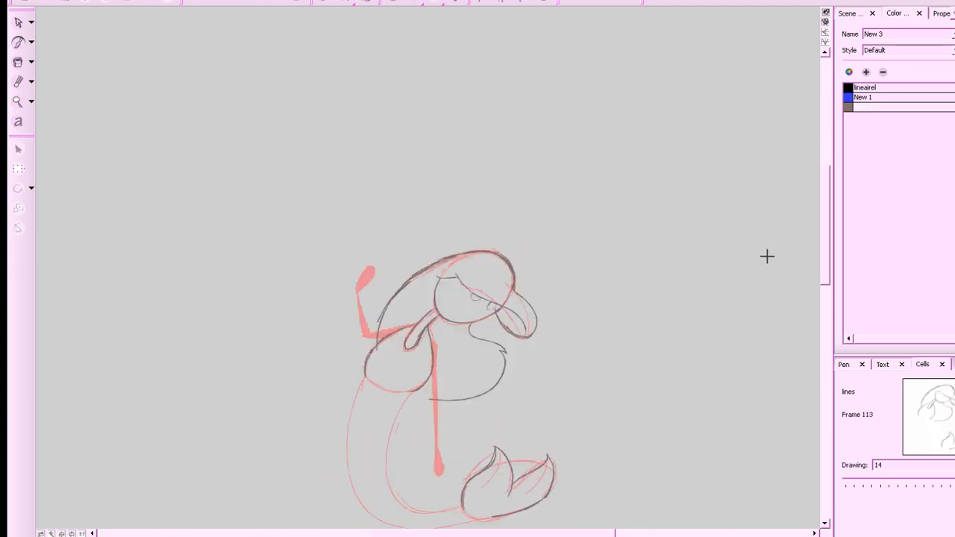
{"action": "key", "text": "g"}
{"action": "key", "text": "f"}
{"action": "key", "text": "g"}
Draw the far arm stretched out behind the body, with a narrow upright oval hand and a curved limb reaching the shoulder.
{"action": "mouse_move", "coordinate": [306, 316]}
{"action": "left_mouse_down"}
{"action": "mouse_move", "coordinate": [309, 350]}
{"action": "mouse_move", "coordinate": [308, 317]}
{"action": "left_mouse_up"}
{"action": "key", "text": "f"}
{"action": "key", "text": "g"}
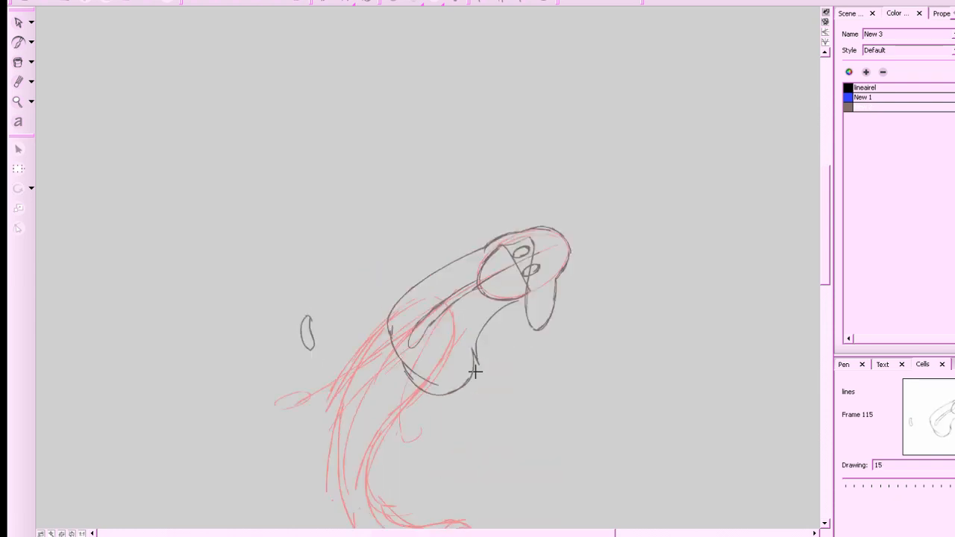
{"action": "mouse_move", "coordinate": [309, 348]}
{"action": "left_mouse_down"}
{"action": "mouse_move", "coordinate": [403, 327]}
{"action": "mouse_move", "coordinate": [453, 297]}
{"action": "mouse_move", "coordinate": [344, 344]}
{"action": "mouse_move", "coordinate": [326, 350]}
{"action": "mouse_move", "coordinate": [405, 318]}
{"action": "mouse_move", "coordinate": [312, 346]}
{"action": "mouse_move", "coordinate": [378, 335]}
{"action": "left_mouse_up"}
{"action": "key", "text": "f"}
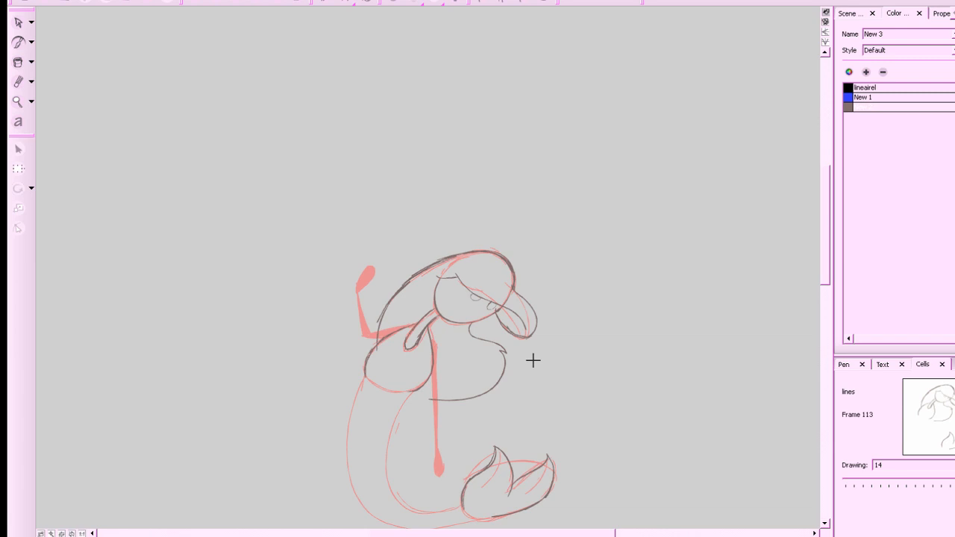
{"action": "key", "text": "g"}
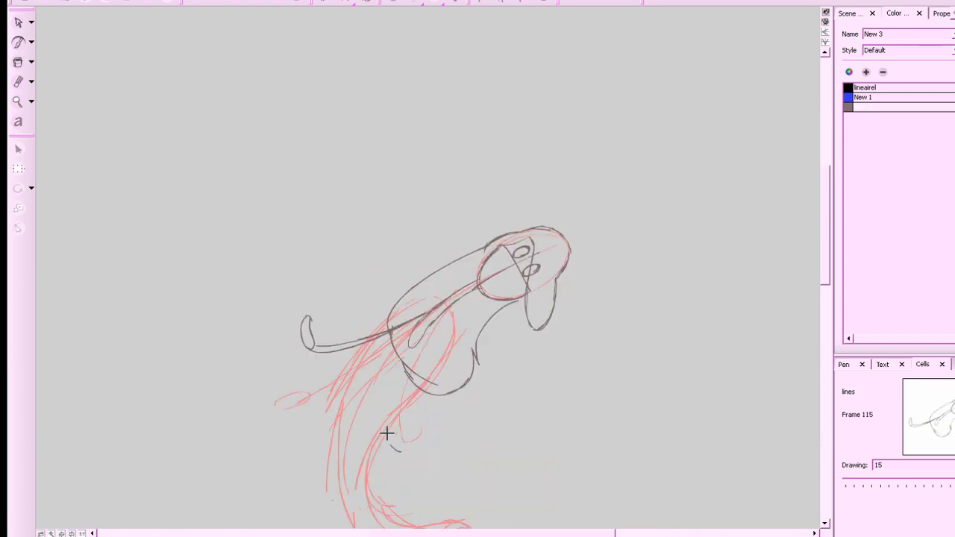
Draw the near arm curving down from the chest to a small pointed oval hand, checking its motion against frame 113.
{"action": "mouse_move", "coordinate": [387, 434]}
{"action": "left_mouse_down"}
{"action": "mouse_move", "coordinate": [404, 452]}
{"action": "mouse_move", "coordinate": [459, 334]}
{"action": "left_mouse_up"}
{"action": "key", "text": "f"}
{"action": "key", "text": "g"}
{"action": "key", "text": "f"}
{"action": "key", "text": "g"}
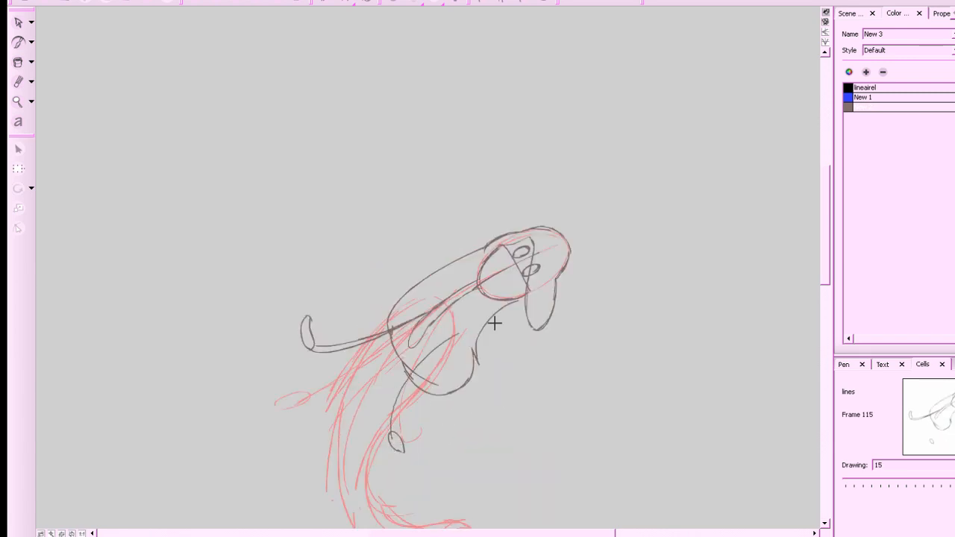
{"action": "key", "text": "ctrl+z"}
{"action": "mouse_move", "coordinate": [389, 438]}
{"action": "left_mouse_down"}
{"action": "mouse_move", "coordinate": [442, 324]}
{"action": "mouse_move", "coordinate": [434, 352]}
{"action": "mouse_move", "coordinate": [459, 323]}
{"action": "mouse_move", "coordinate": [394, 410]}
{"action": "left_mouse_up"}
{"action": "key", "text": "f"}
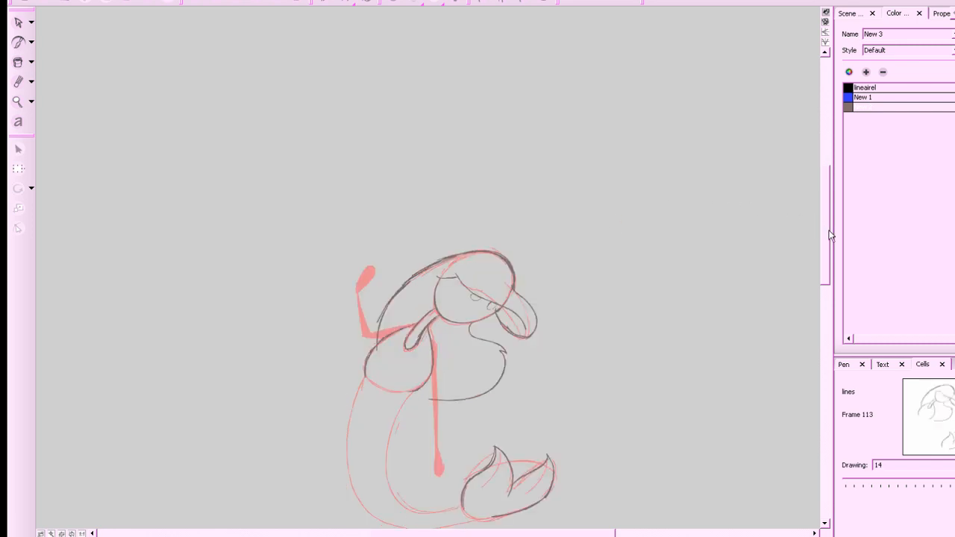
{"action": "key", "text": "g"}
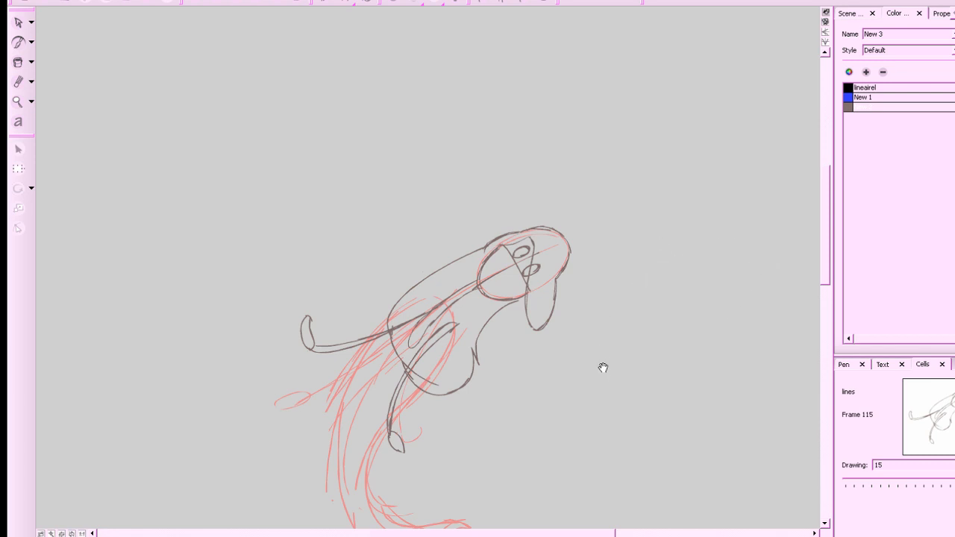
Draw the lower tail fluke as a pointed, curved leaf shape over the rough on frame 115, comparing it with the previous drawings.
{"action": "mouse_move", "coordinate": [603, 366]}
{"action": "left_mouse_down"}
{"action": "mouse_move", "coordinate": [653, 276]}
{"action": "mouse_move", "coordinate": [687, 260]}
{"action": "mouse_move", "coordinate": [673, 270]}
{"action": "left_mouse_up"}
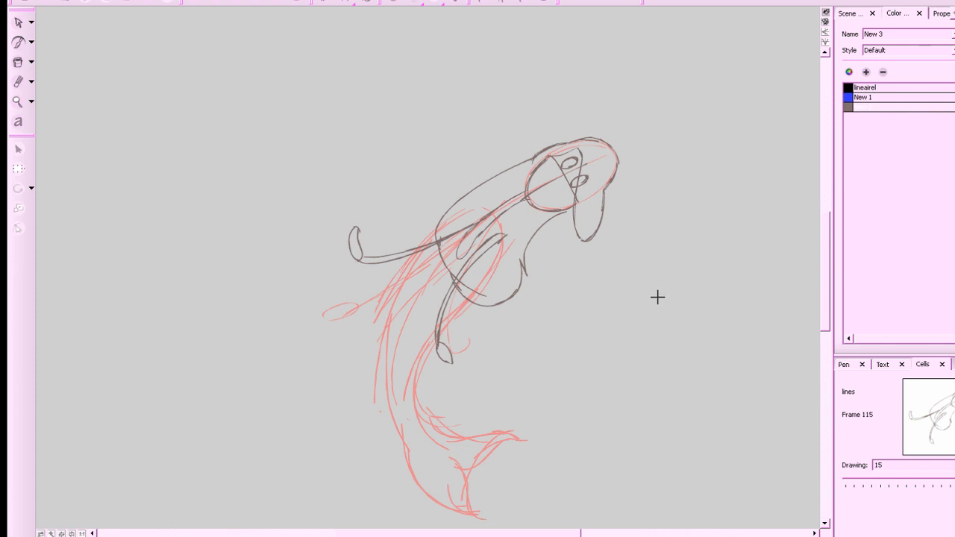
{"action": "key", "text": "f"}
{"action": "key", "text": "g"}
{"action": "key", "text": "f"}
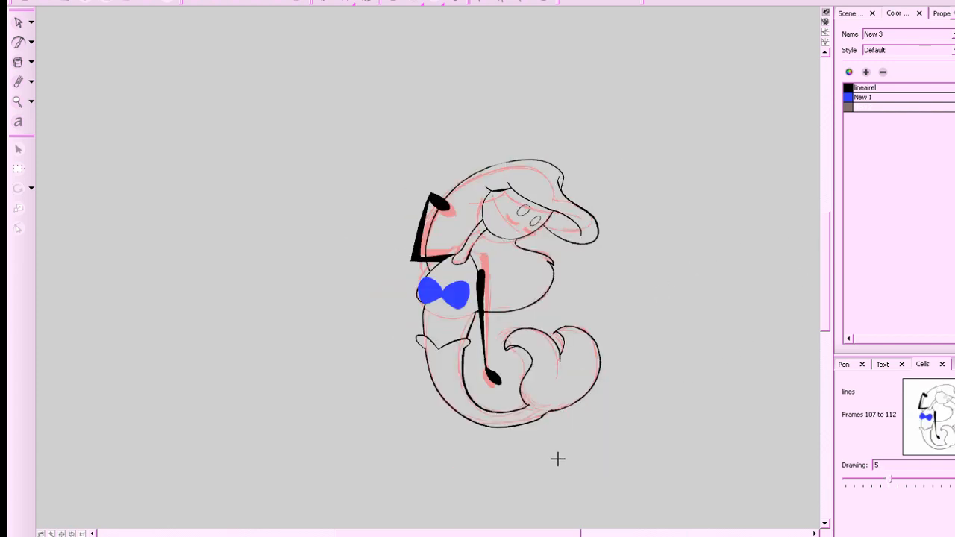
{"action": "key", "text": "g"}
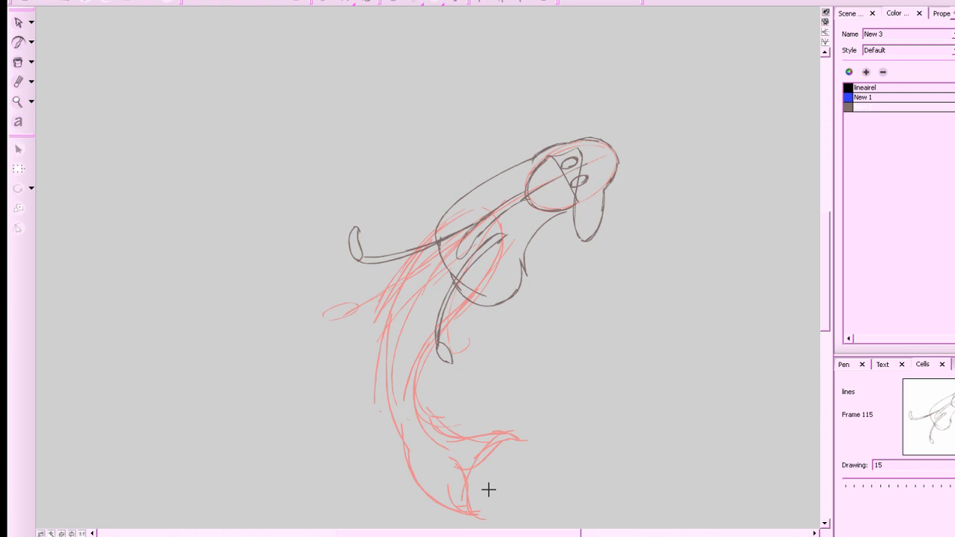
{"action": "left_click_drag", "start_coordinate": [437, 473], "coordinate": [520, 503]}
{"action": "key", "text": "ctrl+z"}
{"action": "left_click_drag", "start_coordinate": [431, 464], "coordinate": [514, 513]}
{"action": "left_click_drag", "start_coordinate": [448, 459], "coordinate": [502, 514]}
{"action": "mouse_move", "coordinate": [503, 515]}
{"action": "left_mouse_down"}
{"action": "mouse_move", "coordinate": [415, 479]}
{"action": "mouse_move", "coordinate": [496, 511]}
{"action": "mouse_move", "coordinate": [415, 453]}
{"action": "mouse_move", "coordinate": [500, 515]}
{"action": "left_mouse_up"}
{"action": "key", "text": "ctrl+z"}
{"action": "key", "text": "ctrl+z"}
{"action": "key", "text": "f"}
{"action": "key", "text": "g"}
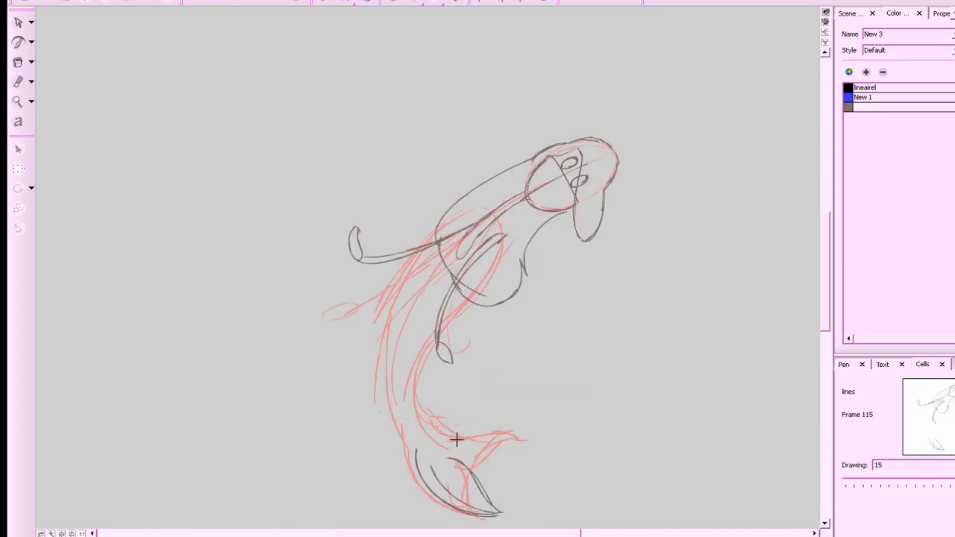
Draw the upper tail fluke as a long, upward-pointing leaf shape and check its motion against frame 113.
{"action": "mouse_move", "coordinate": [439, 450]}
{"action": "left_mouse_down"}
{"action": "mouse_move", "coordinate": [532, 426]}
{"action": "mouse_move", "coordinate": [470, 444]}
{"action": "left_mouse_up"}
{"action": "key", "text": "ctrl+z"}
{"action": "key", "text": "ctrl+z"}
{"action": "mouse_move", "coordinate": [530, 429]}
{"action": "left_mouse_down"}
{"action": "mouse_move", "coordinate": [515, 453]}
{"action": "mouse_move", "coordinate": [458, 459]}
{"action": "left_mouse_up"}
{"action": "mouse_move", "coordinate": [467, 464]}
{"action": "left_mouse_down"}
{"action": "mouse_move", "coordinate": [503, 459]}
{"action": "mouse_move", "coordinate": [531, 427]}
{"action": "left_mouse_up"}
{"action": "left_click_drag", "start_coordinate": [531, 427], "coordinate": [450, 433]}
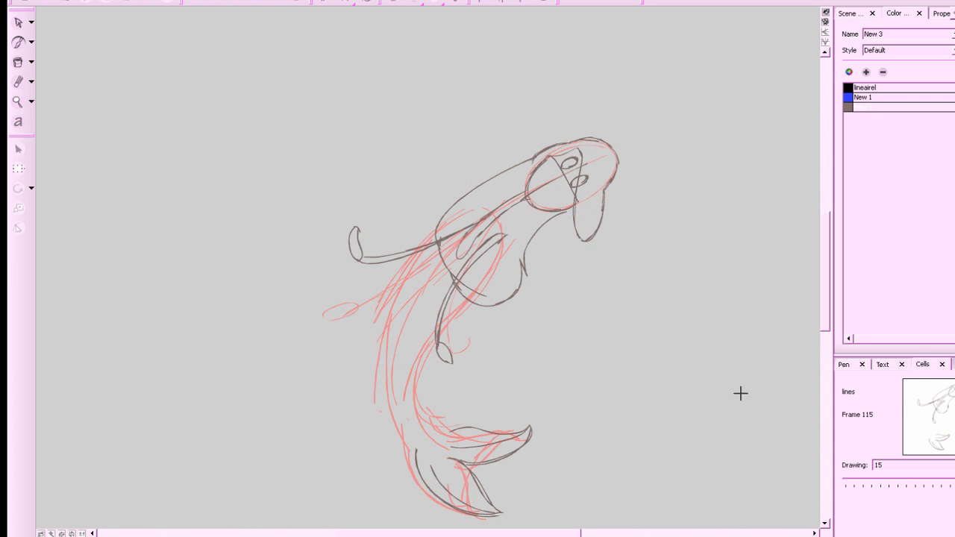
{"action": "key", "text": "f"}
{"action": "key", "text": "g"}
{"action": "key", "text": "f"}
{"action": "key", "text": "g"}
{"action": "key", "text": "f"}
{"action": "key", "text": "g"}
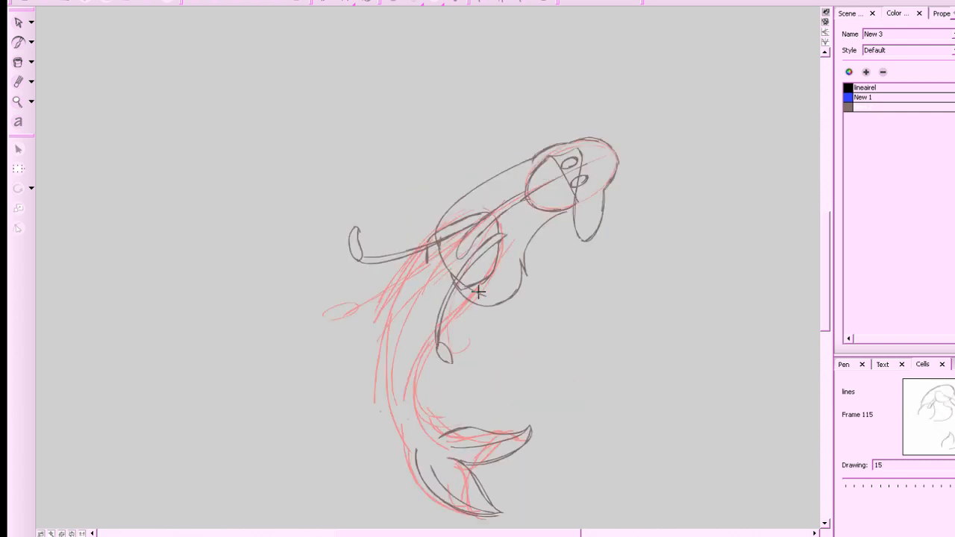
Draw the inner contour of the body curving from below the chest down to the base of the upper fluke.
{"action": "mouse_move", "coordinate": [454, 300]}
{"action": "left_mouse_down"}
{"action": "mouse_move", "coordinate": [473, 285]}
{"action": "mouse_move", "coordinate": [442, 312]}
{"action": "mouse_move", "coordinate": [462, 294]}
{"action": "mouse_move", "coordinate": [414, 366]}
{"action": "mouse_move", "coordinate": [435, 323]}
{"action": "mouse_move", "coordinate": [410, 390]}
{"action": "left_mouse_up"}
{"action": "left_click_drag", "start_coordinate": [431, 330], "coordinate": [415, 391]}
{"action": "key", "text": "comma"}
{"action": "key", "text": "period"}
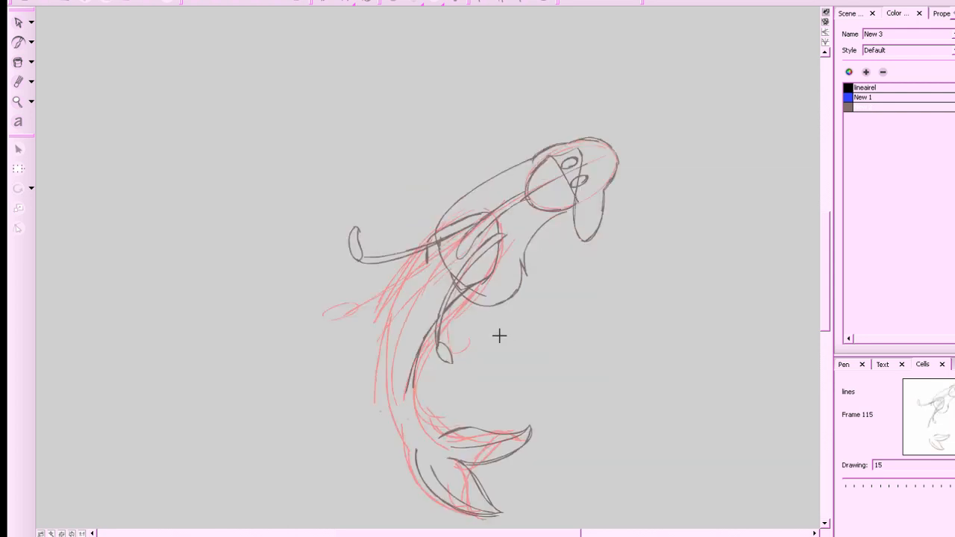
{"action": "key", "text": "ctrl+z"}
{"action": "mouse_move", "coordinate": [430, 329]}
{"action": "left_mouse_down"}
{"action": "mouse_move", "coordinate": [412, 383]}
{"action": "mouse_move", "coordinate": [445, 437]}
{"action": "left_mouse_up"}
{"action": "mouse_move", "coordinate": [413, 379]}
{"action": "left_mouse_down"}
{"action": "mouse_move", "coordinate": [441, 318]}
{"action": "mouse_move", "coordinate": [418, 404]}
{"action": "mouse_move", "coordinate": [435, 435]}
{"action": "left_mouse_up"}
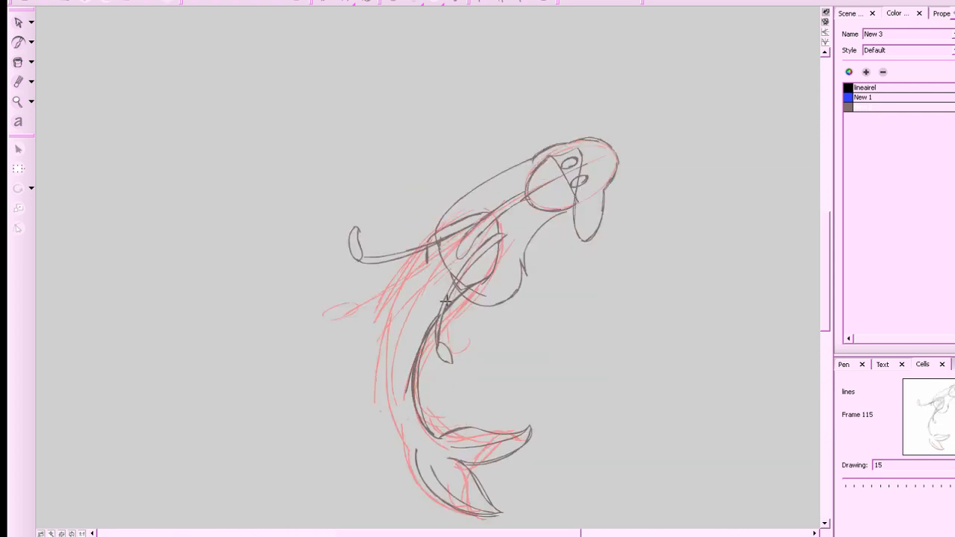
Draw the outer back contour from the shoulder down to the lower fluke and compare the finished pose with frame 113.
{"action": "key", "text": "comma"}
{"action": "key", "text": "period"}
{"action": "mouse_move", "coordinate": [426, 256]}
{"action": "left_mouse_down"}
{"action": "mouse_move", "coordinate": [397, 303]}
{"action": "mouse_move", "coordinate": [388, 371]}
{"action": "mouse_move", "coordinate": [427, 455]}
{"action": "mouse_move", "coordinate": [403, 422]}
{"action": "mouse_move", "coordinate": [393, 307]}
{"action": "mouse_move", "coordinate": [428, 246]}
{"action": "mouse_move", "coordinate": [404, 289]}
{"action": "mouse_move", "coordinate": [406, 433]}
{"action": "left_mouse_up"}
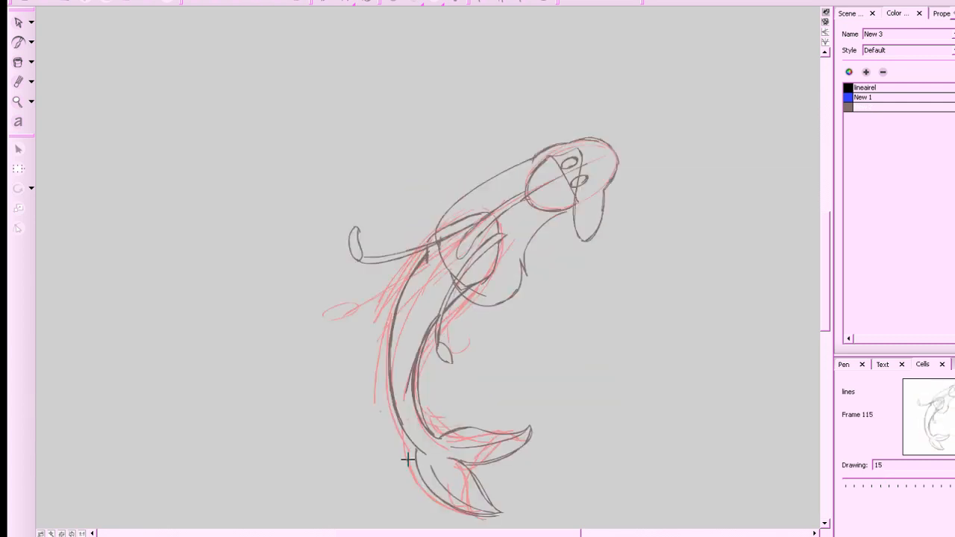
{"action": "key", "text": "f"}
{"action": "key", "text": "g"}
{"action": "key", "text": "f"}
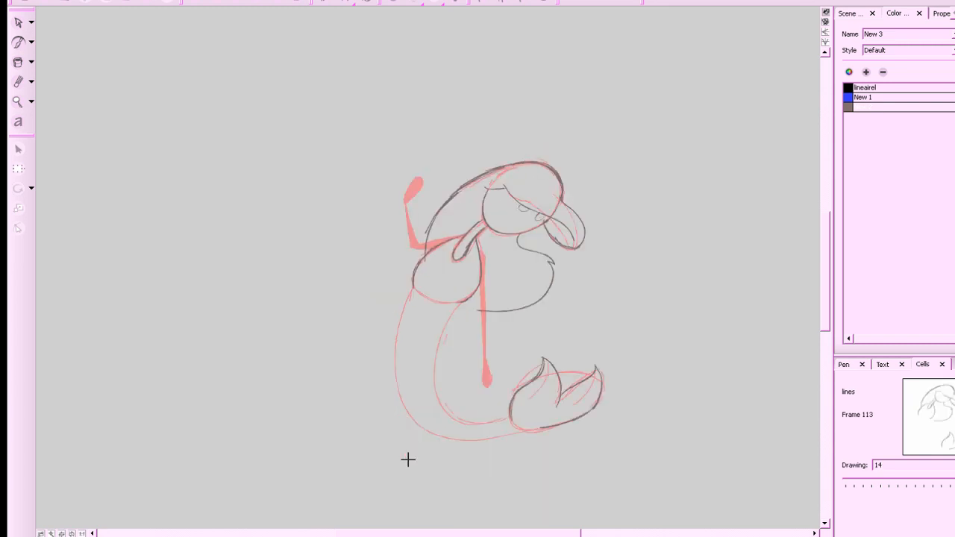
{"action": "key", "text": "g"}
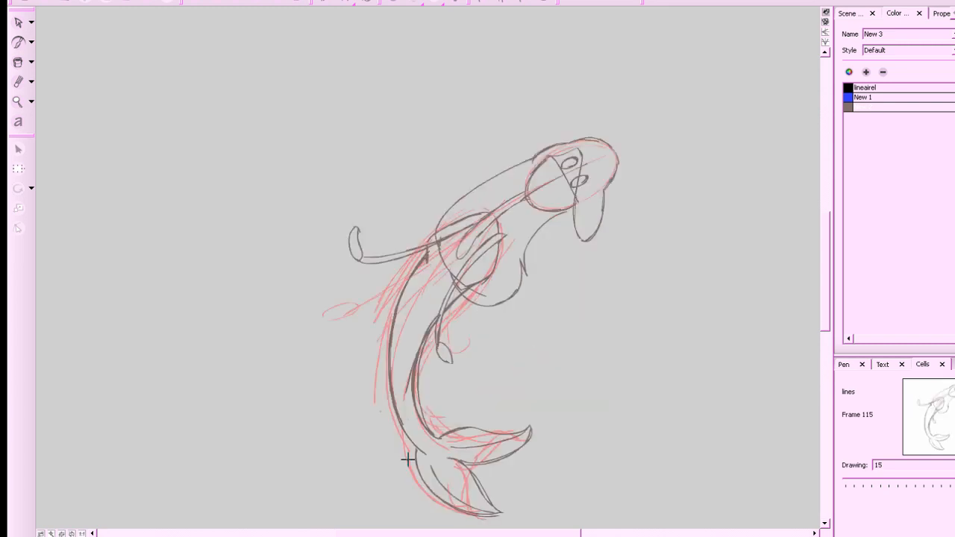
{"action": "key", "text": "comma"}
{"action": "key", "text": "period"}
Extend frame 115's drawing through frame 117, move to frame 118 and save the scene.
{"action": "key", "text": "period"}
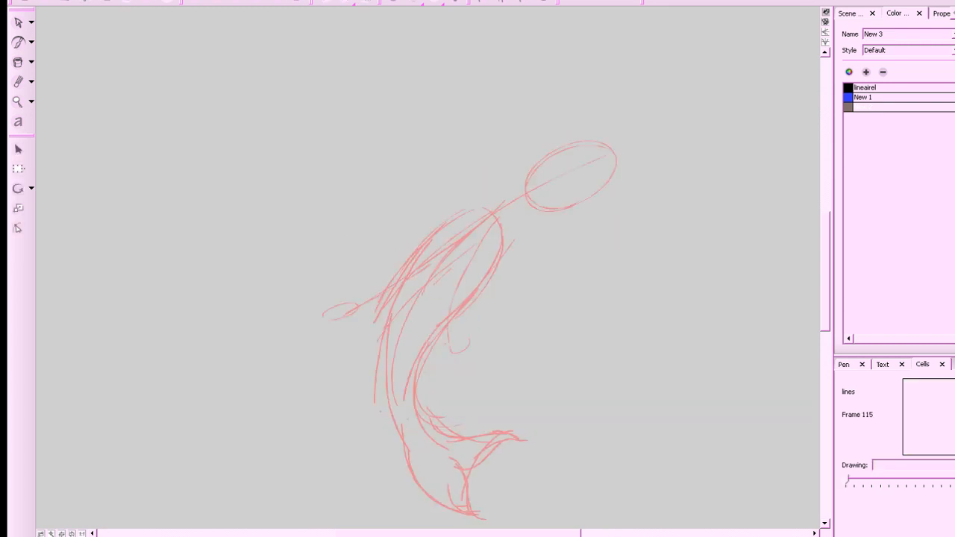
{"action": "key", "text": "F5"}
{"action": "key", "text": "period"}
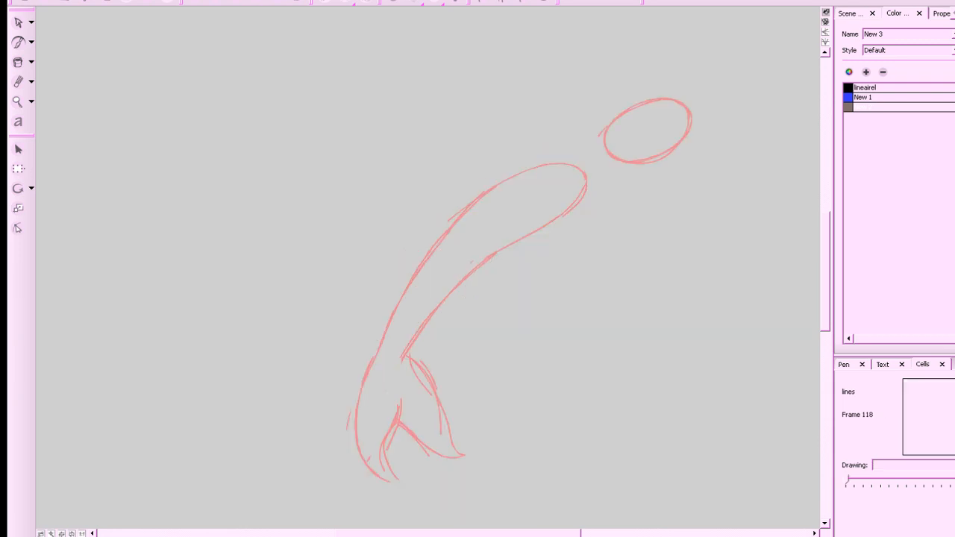
{"action": "mouse_move", "coordinate": [744, 373]}
{"action": "left_mouse_down"}
{"action": "mouse_move", "coordinate": [652, 425]}
{"action": "mouse_move", "coordinate": [648, 443]}
{"action": "mouse_move", "coordinate": [657, 428]}
{"action": "left_mouse_up"}
{"action": "key", "text": "ctrl+s"}
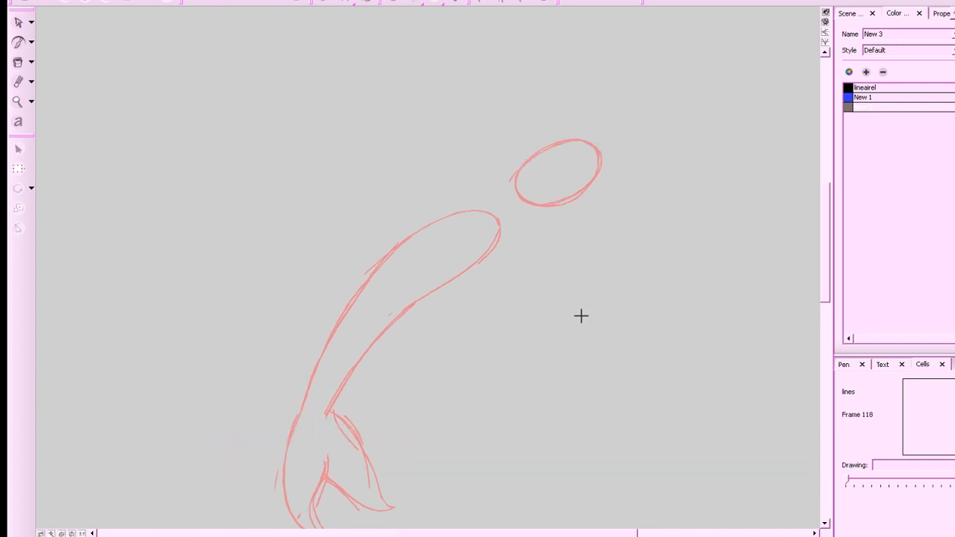
Turn on the onion skin and draw a slightly curved centre line down the length of the rough head oval on frame 118.
{"action": "left_click", "coordinate": [396, 3]}
{"action": "mouse_move", "coordinate": [570, 337]}
{"action": "left_mouse_down"}
{"action": "mouse_move", "coordinate": [712, 265]}
{"action": "mouse_move", "coordinate": [693, 206]}
{"action": "left_mouse_up"}
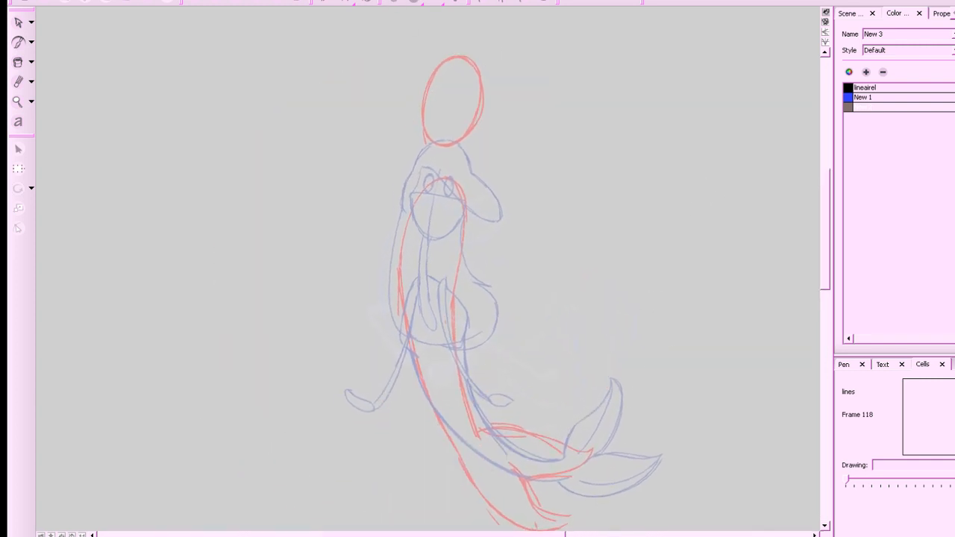
{"action": "key", "text": "z"}
{"action": "left_click_drag", "start_coordinate": [624, 467], "coordinate": [612, 514]}
{"action": "left_click_drag", "start_coordinate": [625, 483], "coordinate": [654, 476]}
{"action": "key", "text": "x"}
{"action": "key", "text": "x"}
{"action": "left_click_drag", "start_coordinate": [672, 412], "coordinate": [676, 442]}
{"action": "key", "text": "z"}
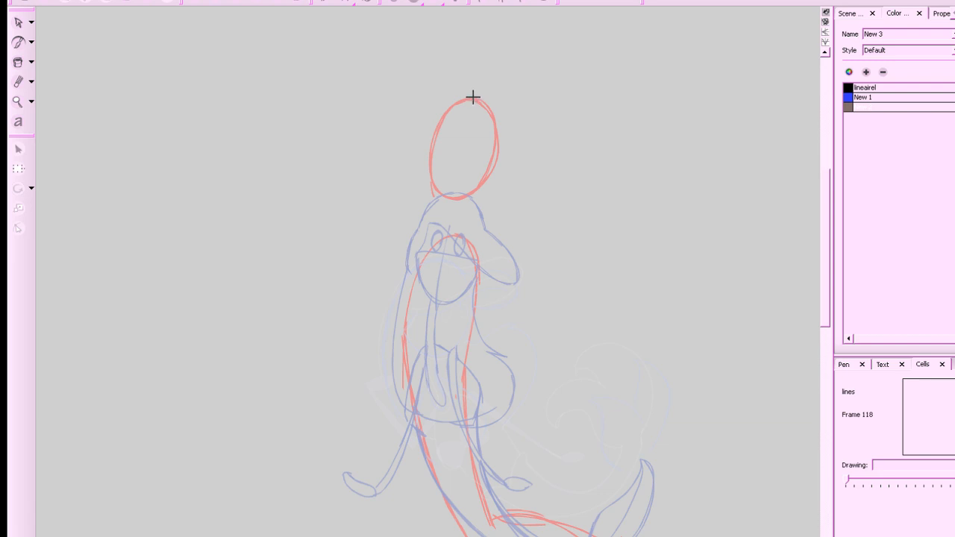
{"action": "left_click_drag", "start_coordinate": [473, 97], "coordinate": [464, 191]}
{"action": "key", "text": "ctrl+z"}
{"action": "left_click_drag", "start_coordinate": [475, 94], "coordinate": [464, 190]}
{"action": "key", "text": "ctrl+z"}
{"action": "left_click_drag", "start_coordinate": [473, 93], "coordinate": [455, 201]}
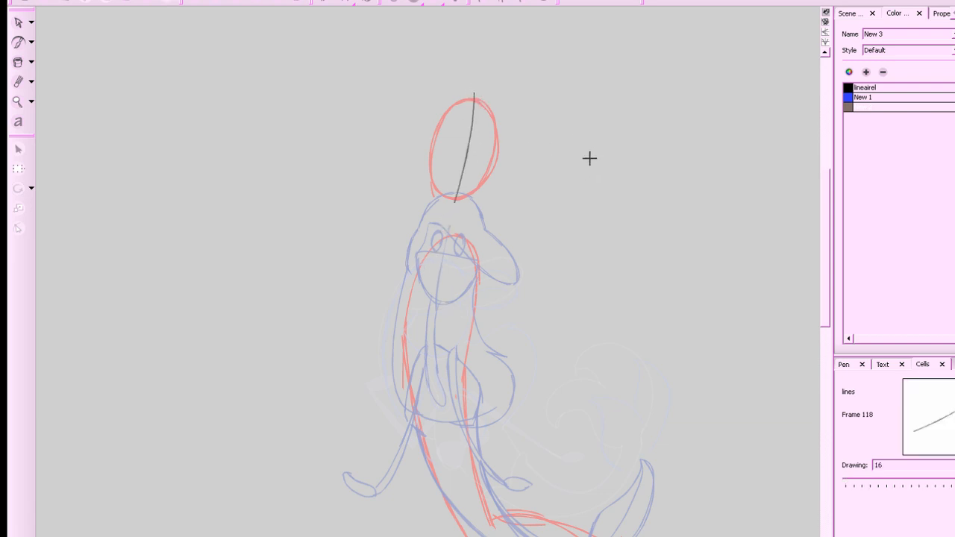
Draw a slanted eye guideline across the middle of the head, extending past both sides of the oval.
{"action": "left_click_drag", "start_coordinate": [409, 137], "coordinate": [485, 144]}
{"action": "key", "text": "ctrl+z"}
{"action": "left_click_drag", "start_coordinate": [416, 143], "coordinate": [484, 148]}
{"action": "left_click_drag", "start_coordinate": [679, 237], "coordinate": [721, 332]}
{"action": "key", "text": "z"}
{"action": "key", "text": "z"}
{"action": "key", "text": "ctrl+z"}
{"action": "left_click_drag", "start_coordinate": [482, 207], "coordinate": [662, 245]}
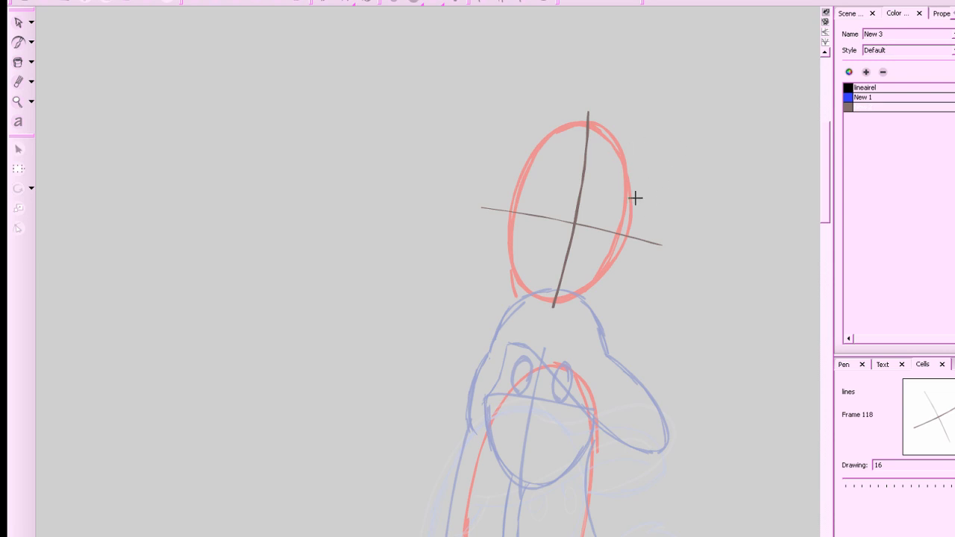
Draw two narrow oval eyes above the guideline, one on each side of the centre line, and compare them with frame 115.
{"action": "mouse_move", "coordinate": [598, 222]}
{"action": "left_mouse_down"}
{"action": "mouse_move", "coordinate": [607, 211]}
{"action": "mouse_move", "coordinate": [601, 195]}
{"action": "left_mouse_up"}
{"action": "mouse_move", "coordinate": [550, 211]}
{"action": "left_mouse_down"}
{"action": "mouse_move", "coordinate": [557, 180]}
{"action": "mouse_move", "coordinate": [552, 218]}
{"action": "mouse_move", "coordinate": [563, 200]}
{"action": "mouse_move", "coordinate": [556, 179]}
{"action": "mouse_move", "coordinate": [553, 216]}
{"action": "left_mouse_up"}
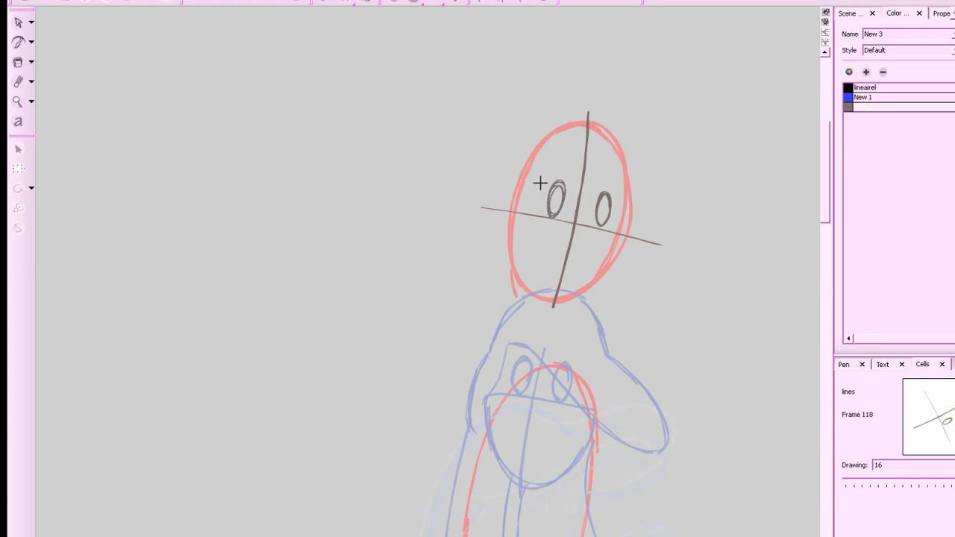
{"action": "key", "text": "f"}
{"action": "key", "text": "g"}
{"action": "key", "text": "f"}
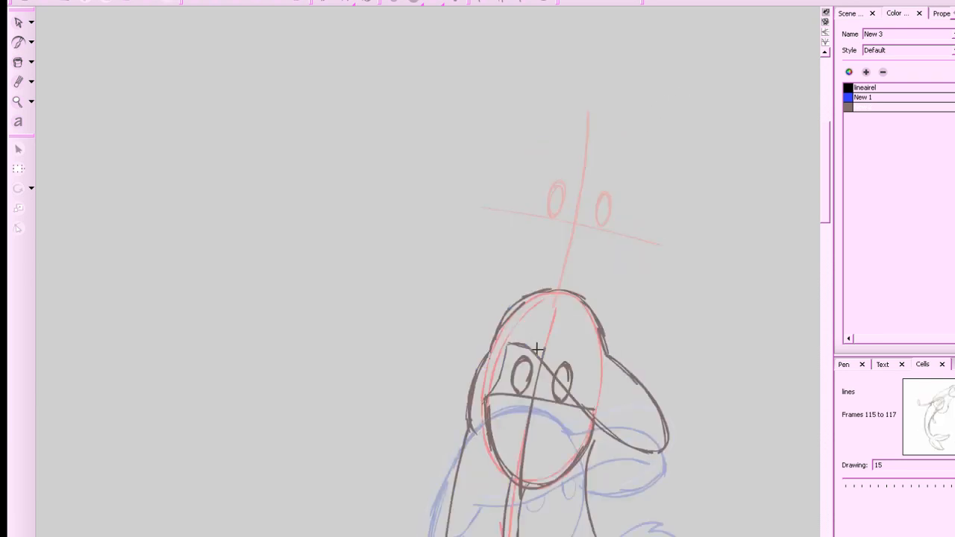
{"action": "key", "text": "g"}
{"action": "left_click_drag", "start_coordinate": [526, 164], "coordinate": [679, 153]}
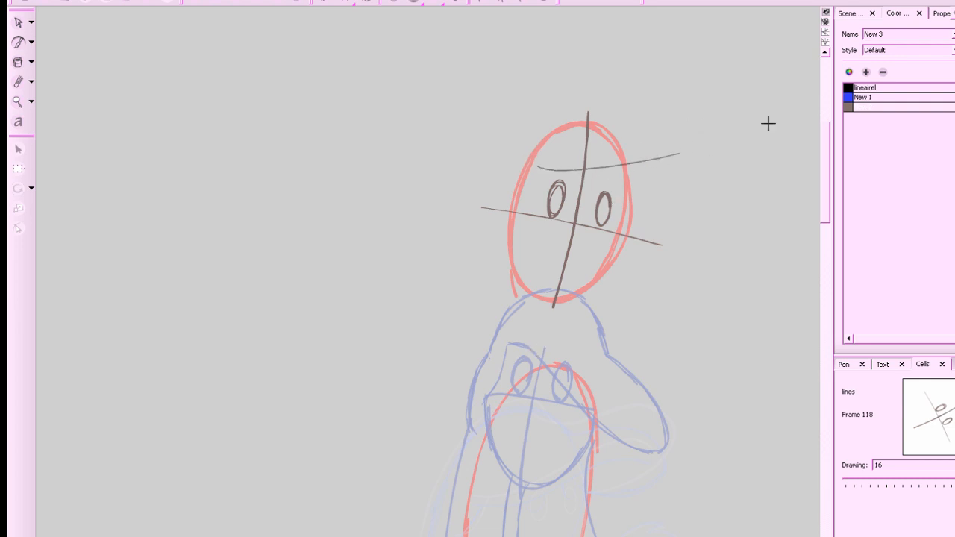
{"action": "key", "text": "ctrl+z"}
{"action": "left_click_drag", "start_coordinate": [529, 167], "coordinate": [662, 124]}
{"action": "key", "text": "ctrl+z"}
{"action": "key", "text": "ctrl+z"}
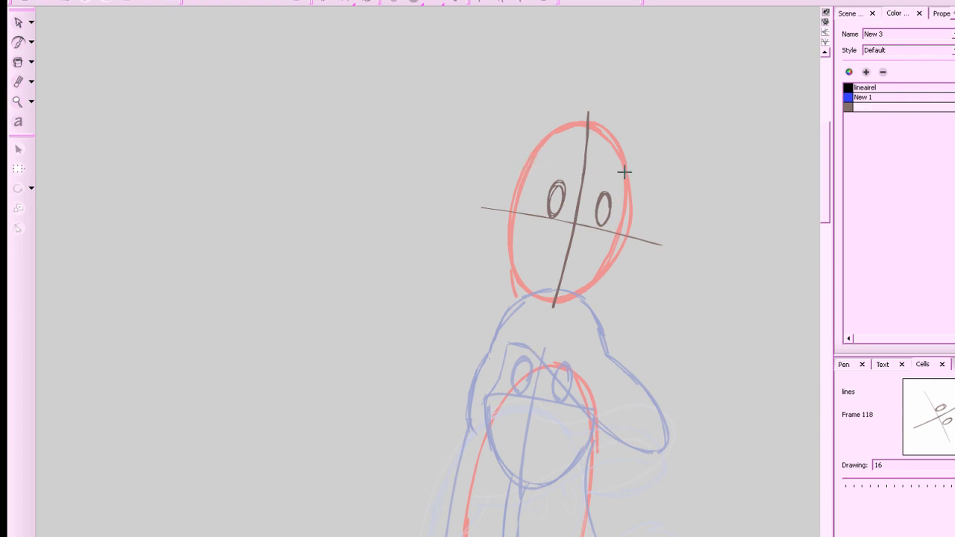
{"action": "mouse_move", "coordinate": [624, 173]}
{"action": "left_mouse_down"}
{"action": "mouse_move", "coordinate": [595, 131]}
{"action": "mouse_move", "coordinate": [567, 140]}
{"action": "mouse_move", "coordinate": [559, 165]}
{"action": "mouse_move", "coordinate": [529, 187]}
{"action": "left_mouse_up"}
{"action": "key", "text": "ctrl+z"}
{"action": "key", "text": "ctrl+z"}
{"action": "key", "text": "ctrl+z"}
{"action": "key", "text": "ctrl+z"}
Draw the large rounded fringe sweeping out from the crown and the scalloped hairline across the forehead.
{"action": "mouse_move", "coordinate": [597, 121]}
{"action": "left_mouse_down"}
{"action": "mouse_move", "coordinate": [674, 190]}
{"action": "mouse_move", "coordinate": [578, 160]}
{"action": "left_mouse_up"}
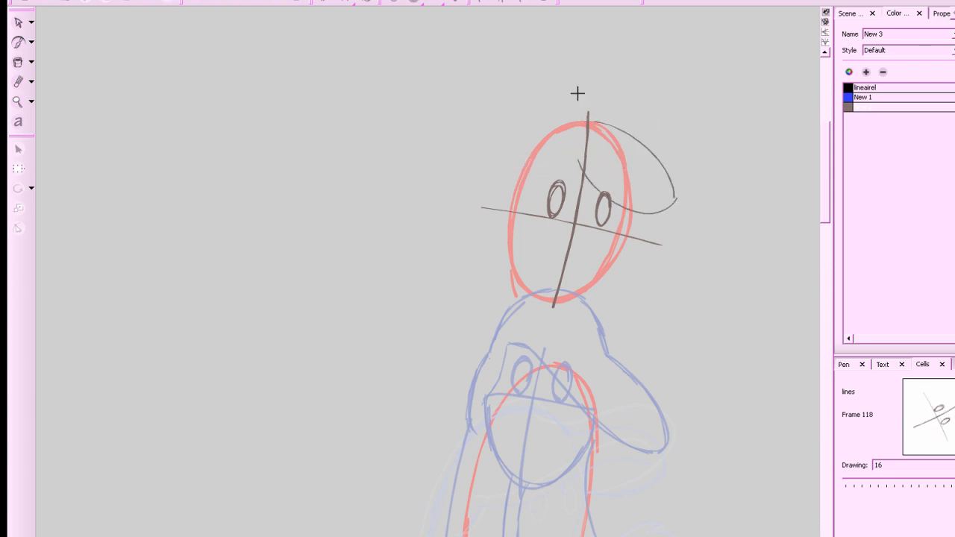
{"action": "key", "text": "ctrl+z"}
{"action": "mouse_move", "coordinate": [674, 188]}
{"action": "left_mouse_down"}
{"action": "mouse_move", "coordinate": [665, 207]}
{"action": "mouse_move", "coordinate": [587, 146]}
{"action": "mouse_move", "coordinate": [537, 157]}
{"action": "mouse_move", "coordinate": [518, 197]}
{"action": "left_mouse_up"}
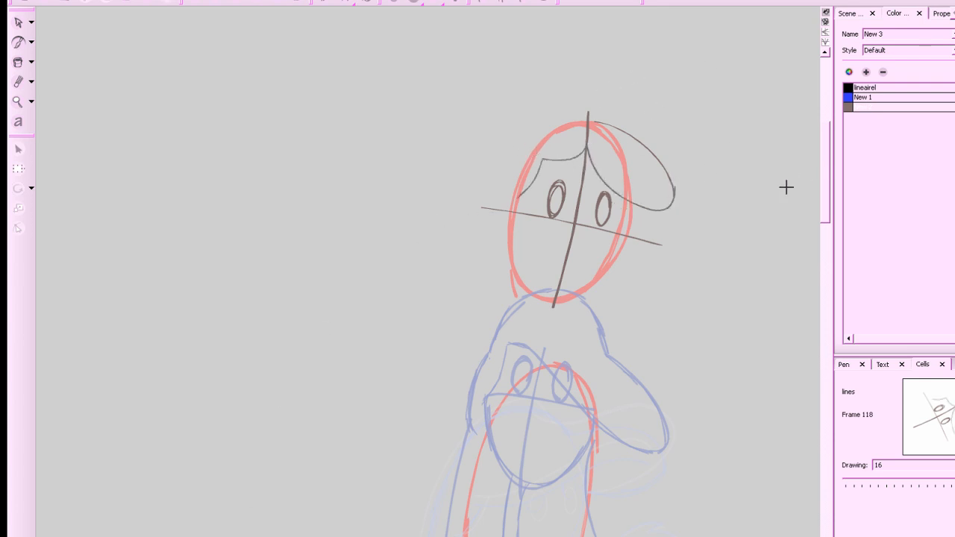
{"action": "key", "text": "comma"}
{"action": "key", "text": "period"}
Draw the arc of hair over the crown, the long locks down both sides of the head, and the jaw outline.
{"action": "left_click_drag", "start_coordinate": [597, 118], "coordinate": [518, 139]}
{"action": "key", "text": "ctrl+z"}
{"action": "left_click_drag", "start_coordinate": [589, 117], "coordinate": [509, 182]}
{"action": "key", "text": "period"}
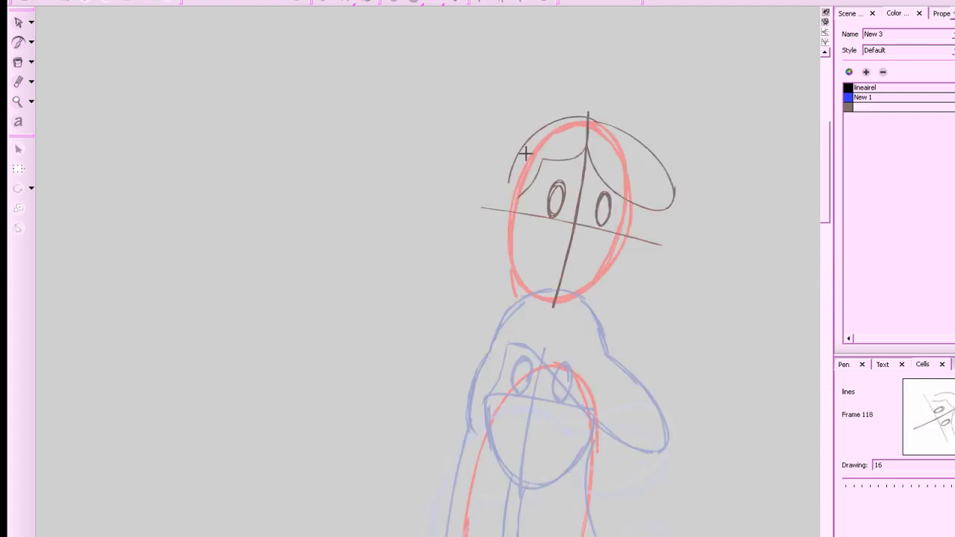
{"action": "left_click_drag", "start_coordinate": [489, 214], "coordinate": [460, 379]}
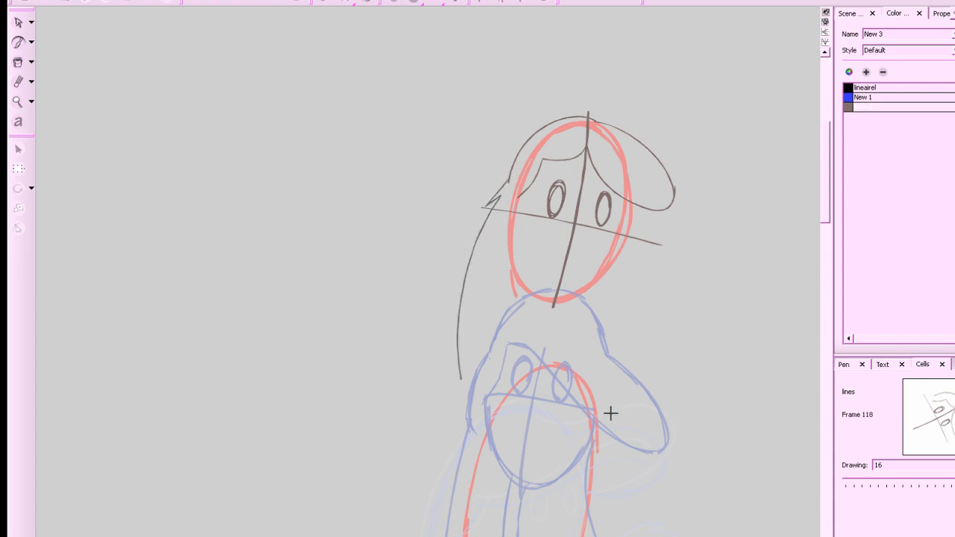
{"action": "mouse_move", "coordinate": [647, 211]}
{"action": "left_mouse_down"}
{"action": "mouse_move", "coordinate": [649, 318]}
{"action": "mouse_move", "coordinate": [612, 447]}
{"action": "left_mouse_up"}
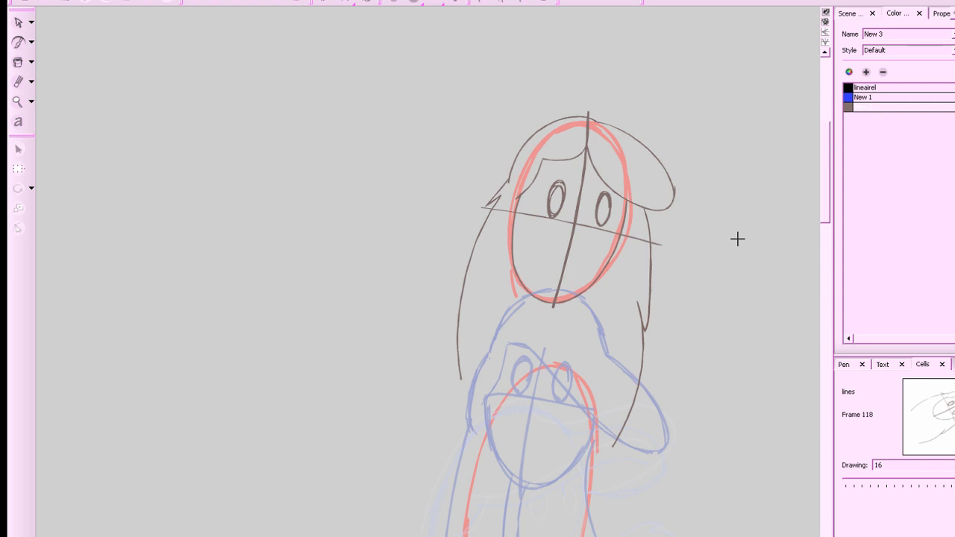
{"action": "key", "text": "comma"}
{"action": "key", "text": "period"}
Draw the thin neck from the chin down to a small rounded base at the top of the torso.
{"action": "left_click_drag", "start_coordinate": [709, 438], "coordinate": [703, 352]}
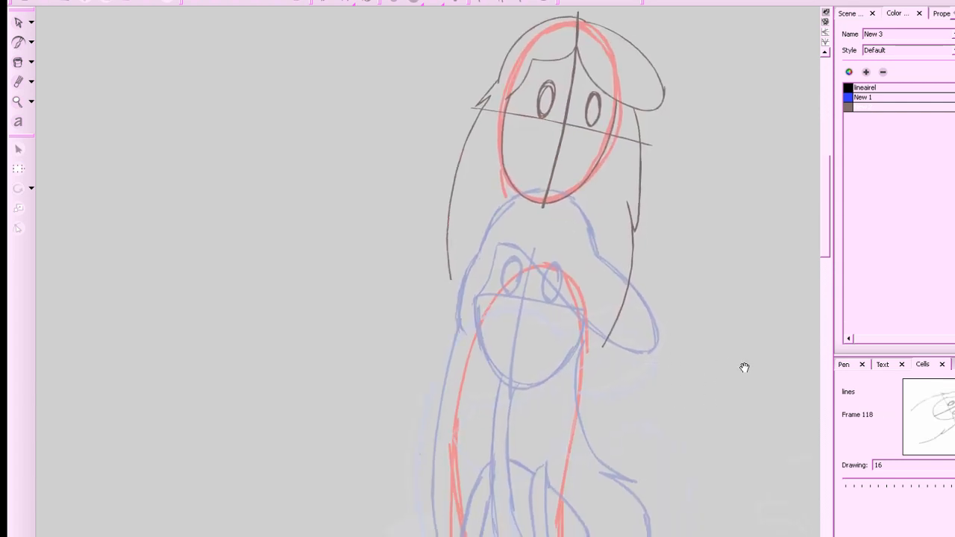
{"action": "key", "text": "period"}
{"action": "key", "text": "2"}
{"action": "key", "text": "2"}
{"action": "key", "text": "2"}
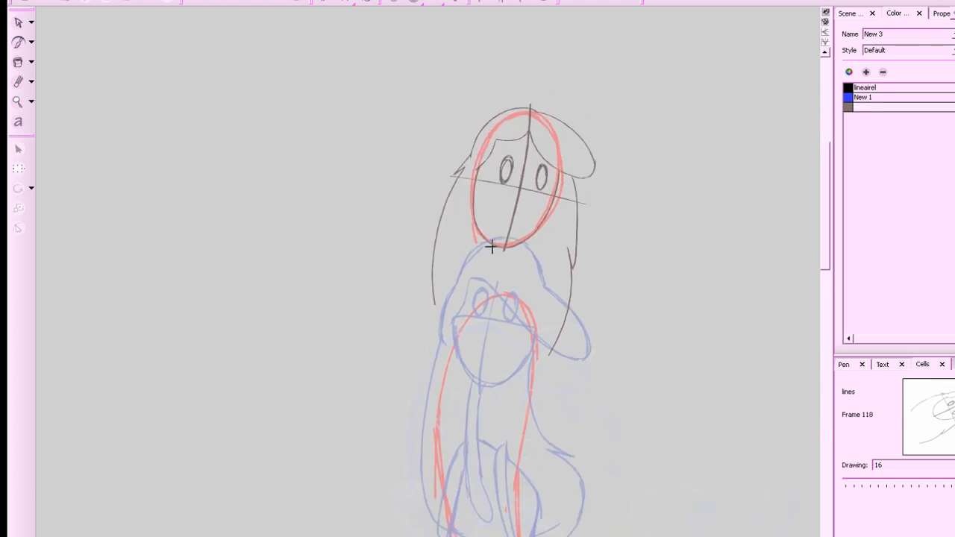
{"action": "left_click_drag", "start_coordinate": [493, 249], "coordinate": [501, 319]}
{"action": "left_click_drag", "start_coordinate": [508, 247], "coordinate": [510, 302]}
{"action": "key", "text": "ctrl+z"}
{"action": "key", "text": "ctrl+z"}
{"action": "mouse_move", "coordinate": [507, 315]}
{"action": "left_mouse_down"}
{"action": "mouse_move", "coordinate": [495, 300]}
{"action": "mouse_move", "coordinate": [498, 245]}
{"action": "mouse_move", "coordinate": [495, 296]}
{"action": "left_mouse_up"}
{"action": "key", "text": "ctrl+z"}
{"action": "mouse_move", "coordinate": [498, 249]}
{"action": "left_mouse_down"}
{"action": "mouse_move", "coordinate": [496, 297]}
{"action": "mouse_move", "coordinate": [519, 245]}
{"action": "left_mouse_up"}
{"action": "key", "text": "ctrl+z"}
{"action": "left_click_drag", "start_coordinate": [493, 302], "coordinate": [502, 246]}
{"action": "key", "text": "ctrl+z"}
{"action": "key", "text": "ctrl+z"}
{"action": "key", "text": "ctrl+z"}
{"action": "mouse_move", "coordinate": [507, 287]}
{"action": "left_mouse_down"}
{"action": "mouse_move", "coordinate": [506, 314]}
{"action": "mouse_move", "coordinate": [489, 309]}
{"action": "mouse_move", "coordinate": [505, 230]}
{"action": "mouse_move", "coordinate": [594, 199]}
{"action": "mouse_move", "coordinate": [509, 248]}
{"action": "mouse_move", "coordinate": [502, 290]}
{"action": "left_mouse_up"}
{"action": "key", "text": "ctrl+z"}
{"action": "key", "text": "ctrl+z"}
{"action": "key", "text": "ctrl+z"}
{"action": "key", "text": "ctrl+z"}
{"action": "mouse_move", "coordinate": [517, 246]}
{"action": "left_mouse_down"}
{"action": "mouse_move", "coordinate": [503, 313]}
{"action": "mouse_move", "coordinate": [491, 311]}
{"action": "mouse_move", "coordinate": [499, 242]}
{"action": "mouse_move", "coordinate": [485, 316]}
{"action": "mouse_move", "coordinate": [495, 269]}
{"action": "mouse_move", "coordinate": [505, 312]}
{"action": "left_mouse_up"}
{"action": "key", "text": "ctrl+z"}
{"action": "key", "text": "2"}
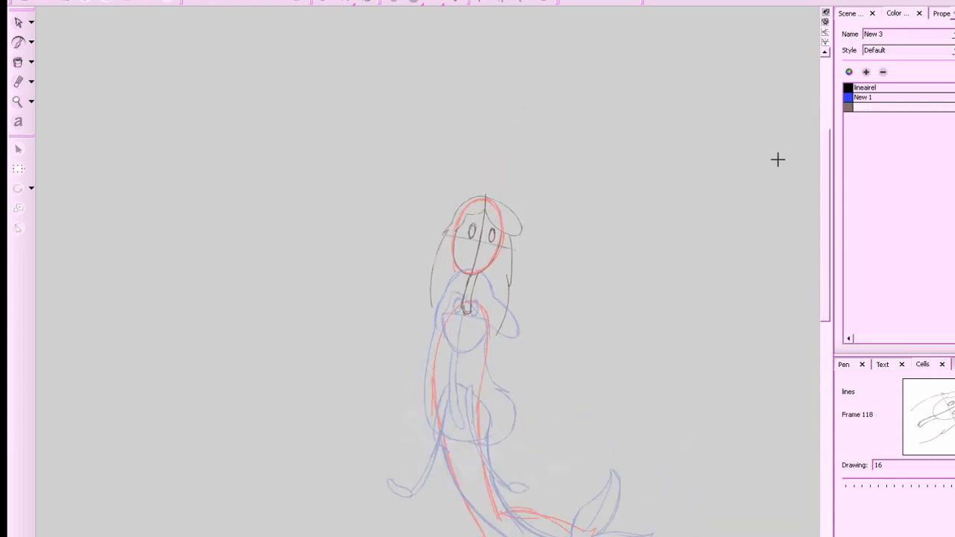
Undo the last neck strokes and redraw the neck's side with its rounded base.
{"action": "key", "text": "1"}
{"action": "key", "text": "1"}
{"action": "key", "text": "1"}
{"action": "key", "text": "ctrl+z"}
{"action": "key", "text": "ctrl+z"}
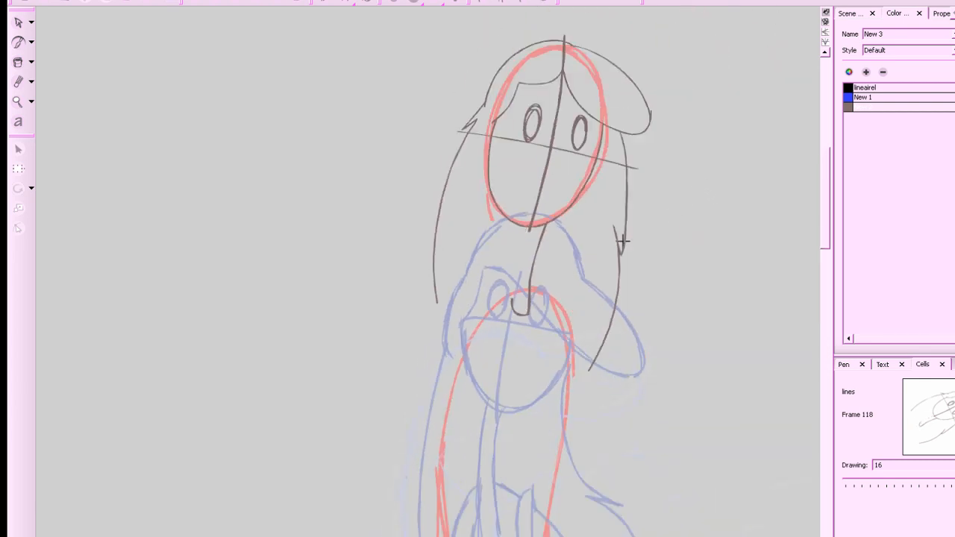
{"action": "mouse_move", "coordinate": [532, 301]}
{"action": "left_mouse_down"}
{"action": "mouse_move", "coordinate": [501, 264]}
{"action": "mouse_move", "coordinate": [515, 222]}
{"action": "mouse_move", "coordinate": [530, 230]}
{"action": "mouse_move", "coordinate": [530, 303]}
{"action": "left_mouse_up"}
Flip between frames 115 and 118 at full-figure view to compare the head and neck motion.
{"action": "key", "text": "1"}
{"action": "key", "text": "1"}
{"action": "key", "text": "1"}
{"action": "key", "text": "1"}
{"action": "key", "text": "1"}
{"action": "key", "text": "1"}
{"action": "key", "text": "a"}
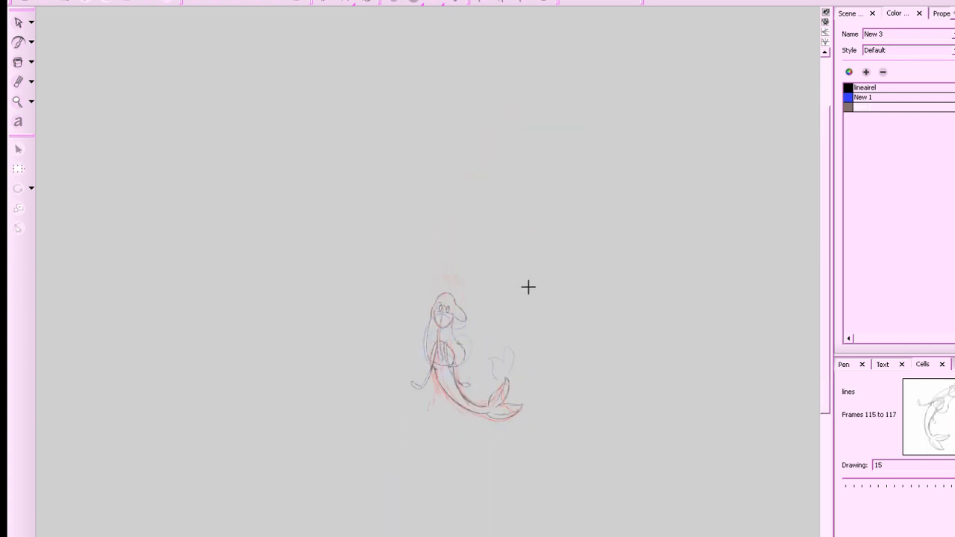
{"action": "key", "text": "a"}
{"action": "key", "text": "s"}
{"action": "key", "text": "s"}
{"action": "key", "text": "2"}
{"action": "key", "text": "2"}
{"action": "key", "text": "2"}
Draw the long back contour from the neck base down to the tail and the tail flukes, checking against frame 115.
{"action": "left_click_drag", "start_coordinate": [657, 454], "coordinate": [654, 422]}
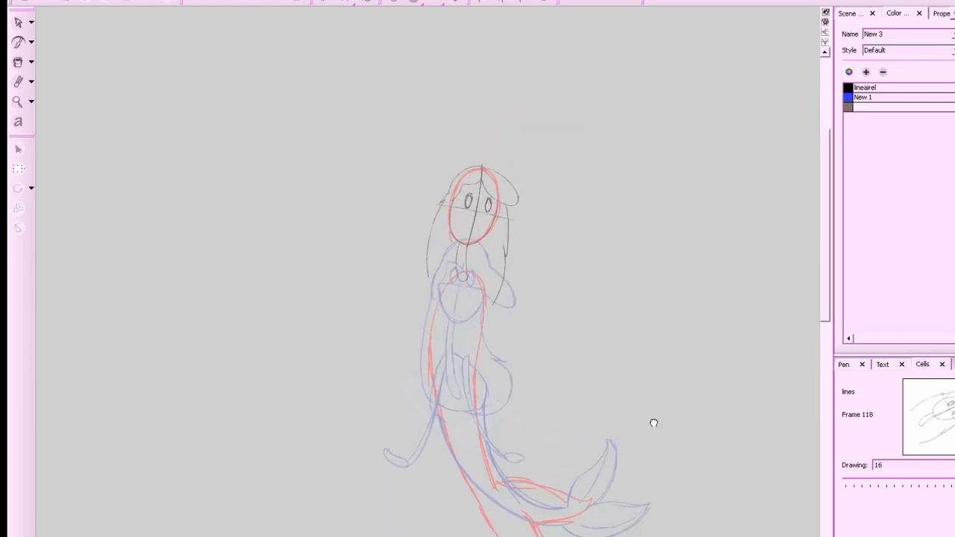
{"action": "left_click_drag", "start_coordinate": [696, 376], "coordinate": [693, 356]}
{"action": "key", "text": "a"}
{"action": "key", "text": "s"}
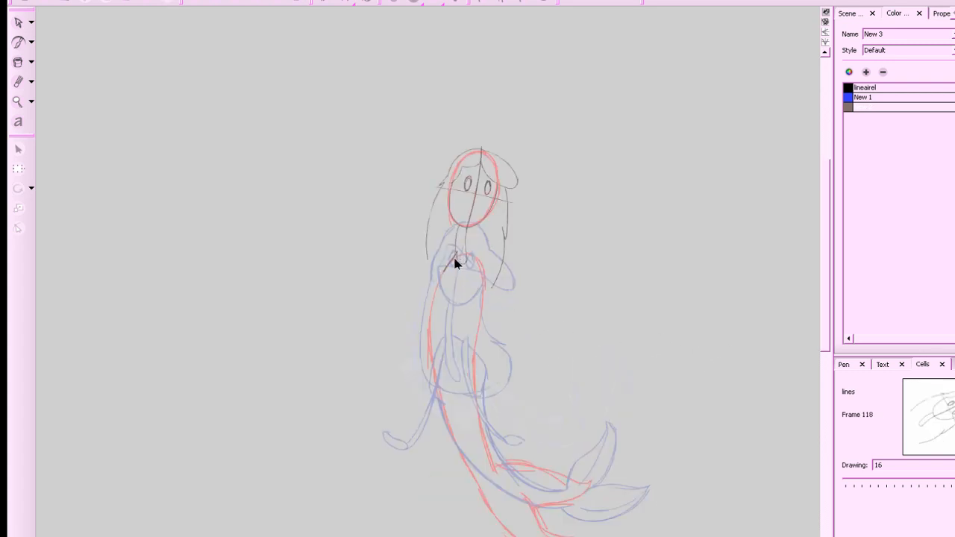
{"action": "mouse_move", "coordinate": [451, 262]}
{"action": "left_mouse_down"}
{"action": "mouse_move", "coordinate": [436, 295]}
{"action": "mouse_move", "coordinate": [436, 358]}
{"action": "mouse_move", "coordinate": [454, 436]}
{"action": "mouse_move", "coordinate": [498, 524]}
{"action": "mouse_move", "coordinate": [515, 489]}
{"action": "mouse_move", "coordinate": [537, 504]}
{"action": "mouse_move", "coordinate": [569, 503]}
{"action": "mouse_move", "coordinate": [596, 484]}
{"action": "mouse_move", "coordinate": [527, 459]}
{"action": "mouse_move", "coordinate": [482, 477]}
{"action": "left_mouse_up"}
{"action": "key", "text": "a"}
{"action": "key", "text": "s"}
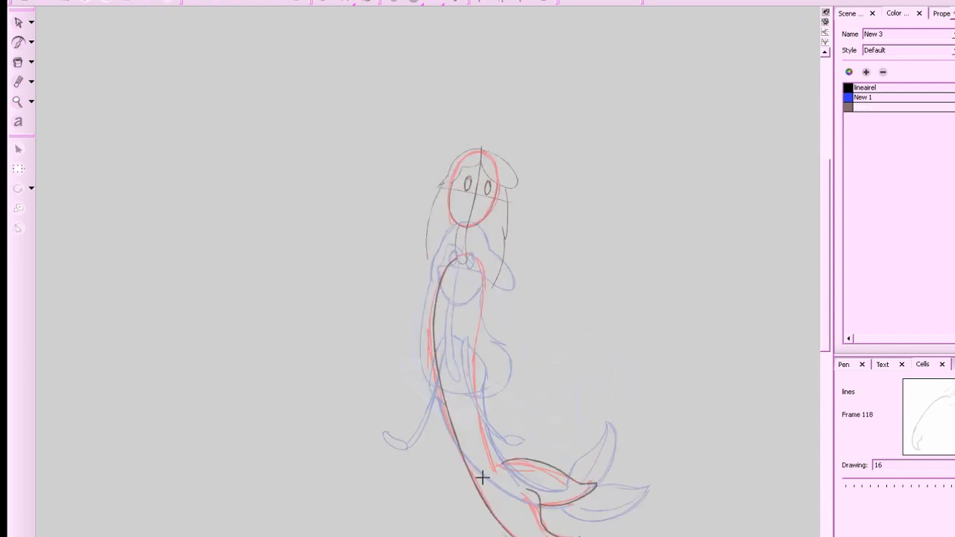
Draw the front body contour on frame 118 from the tail base up to the rounded top of the torso.
{"action": "key", "text": "a"}
{"action": "key", "text": "s"}
{"action": "mouse_move", "coordinate": [495, 465]}
{"action": "left_mouse_down"}
{"action": "mouse_move", "coordinate": [475, 377]}
{"action": "mouse_move", "coordinate": [476, 264]}
{"action": "mouse_move", "coordinate": [465, 253]}
{"action": "left_mouse_up"}
Examine the rotated full figure on frame 118 and flip through the neighbouring drawings to check the motion.
{"action": "key", "text": "x"}
{"action": "key", "text": "x"}
{"action": "key", "text": "x"}
{"action": "key", "text": "shift+x"}
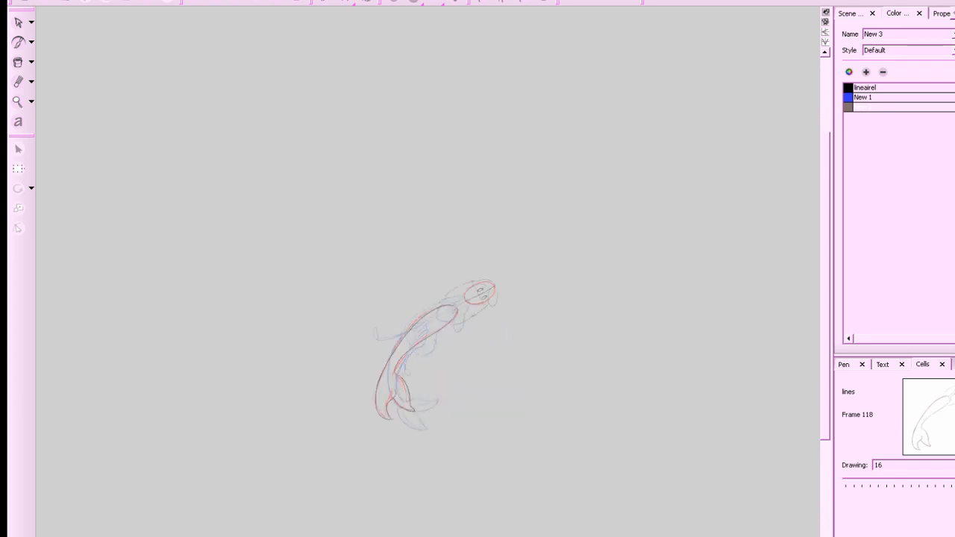
{"action": "key", "text": "a"}
{"action": "key", "text": "a"}
{"action": "key", "text": "s"}
{"action": "key", "text": "s"}
{"action": "key", "text": "2"}
{"action": "key", "text": "2"}
{"action": "key", "text": "2"}
{"action": "key", "text": "2"}
{"action": "key", "text": "2"}
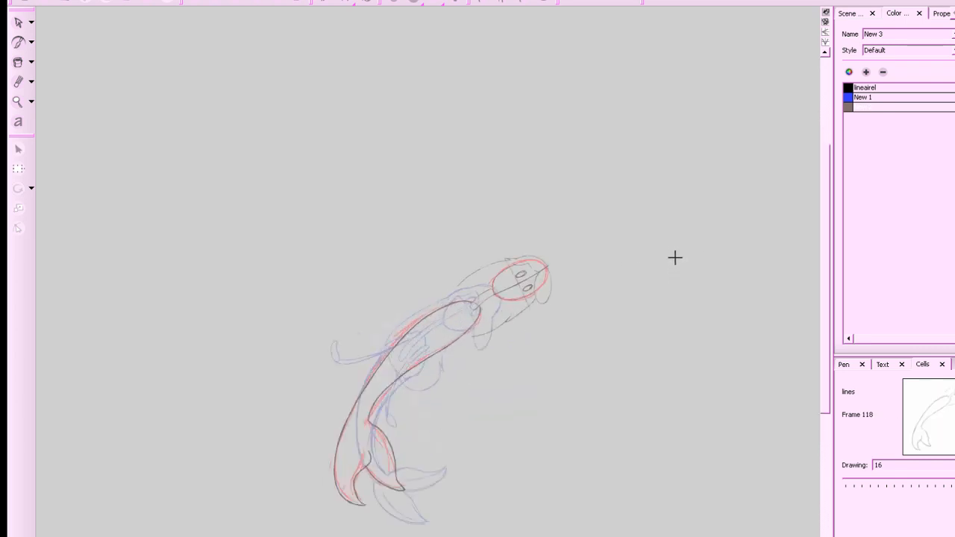
Draw the front arm as a straight limb from the shoulder with a small oval hand, redrawing it until it fits.
{"action": "left_click_drag", "start_coordinate": [489, 385], "coordinate": [480, 399]}
{"action": "key", "text": "ctrl+z"}
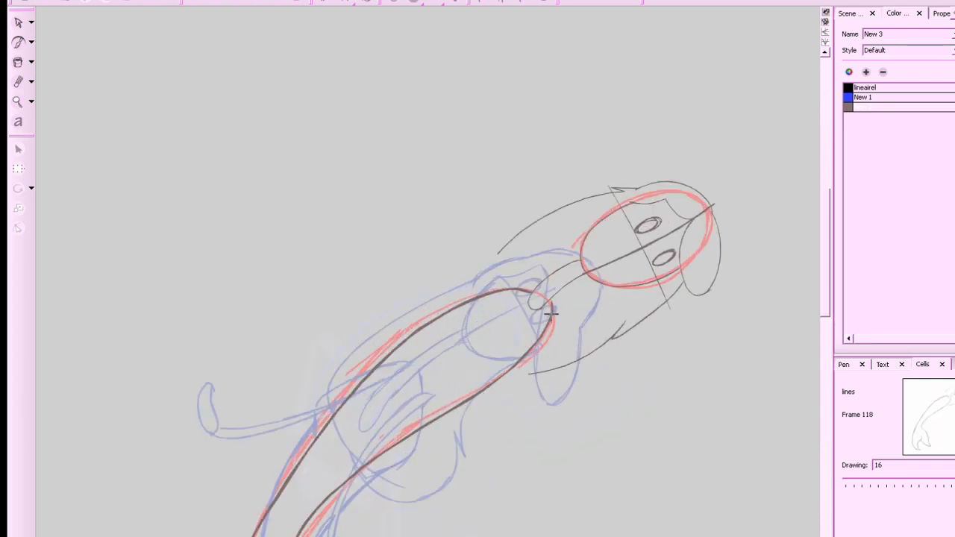
{"action": "left_click_drag", "start_coordinate": [549, 318], "coordinate": [399, 471]}
{"action": "key", "text": "ctrl+z"}
{"action": "left_click_drag", "start_coordinate": [548, 319], "coordinate": [391, 479]}
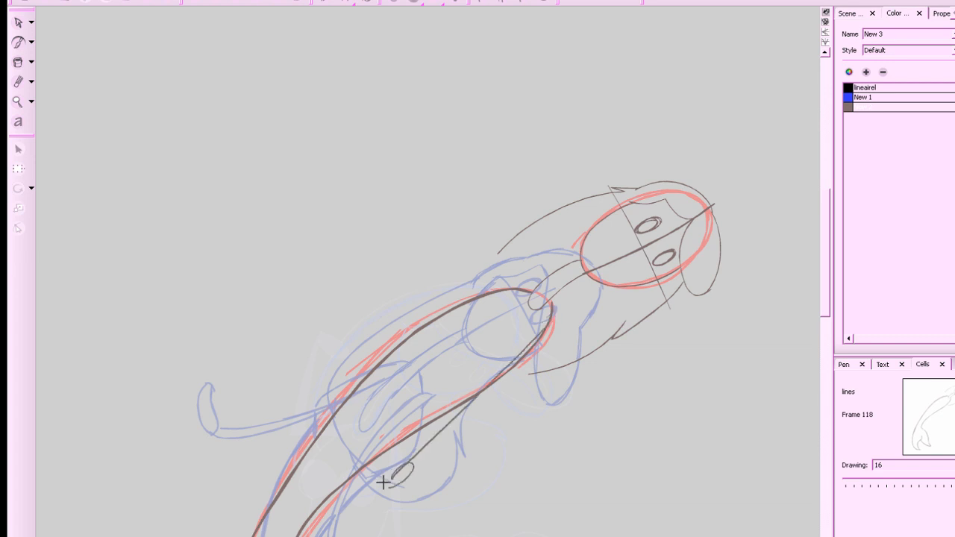
{"action": "key", "text": "ctrl+z"}
{"action": "mouse_move", "coordinate": [548, 321]}
{"action": "left_mouse_down"}
{"action": "mouse_move", "coordinate": [371, 499]}
{"action": "mouse_move", "coordinate": [553, 314]}
{"action": "mouse_move", "coordinate": [388, 481]}
{"action": "left_mouse_up"}
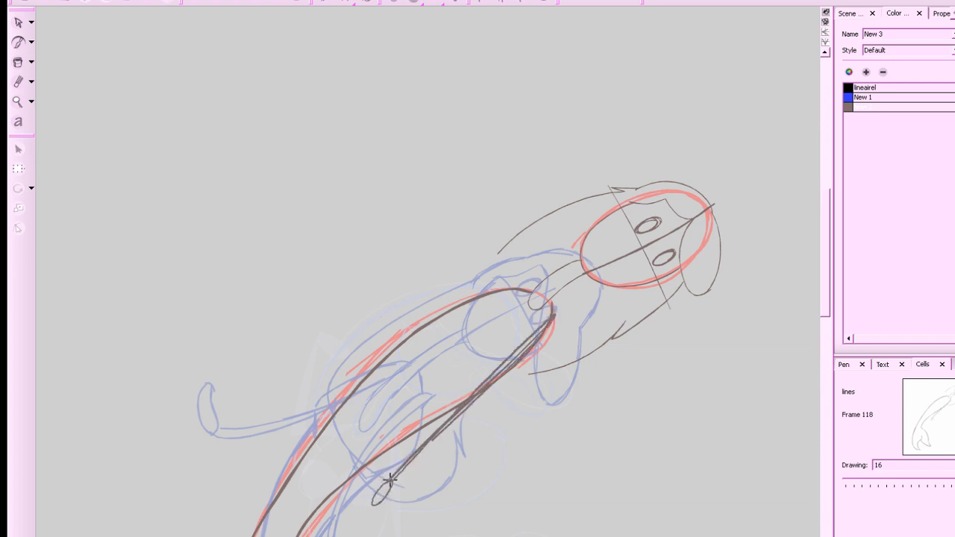
Draw the other arm trailing behind the back with a small oval hand, and save the scene.
{"action": "mouse_move", "coordinate": [528, 285]}
{"action": "left_mouse_down"}
{"action": "mouse_move", "coordinate": [280, 428]}
{"action": "mouse_move", "coordinate": [363, 367]}
{"action": "left_mouse_up"}
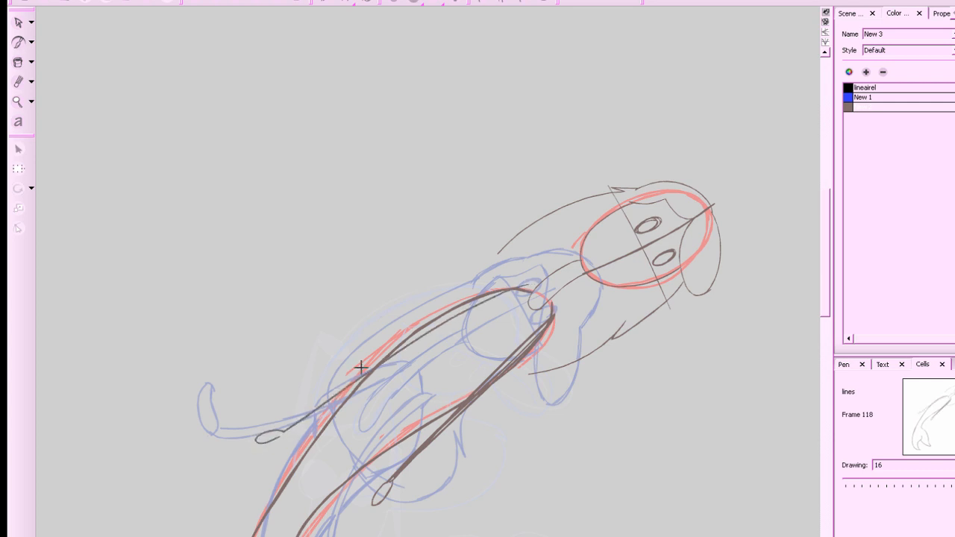
{"action": "key", "text": "2"}
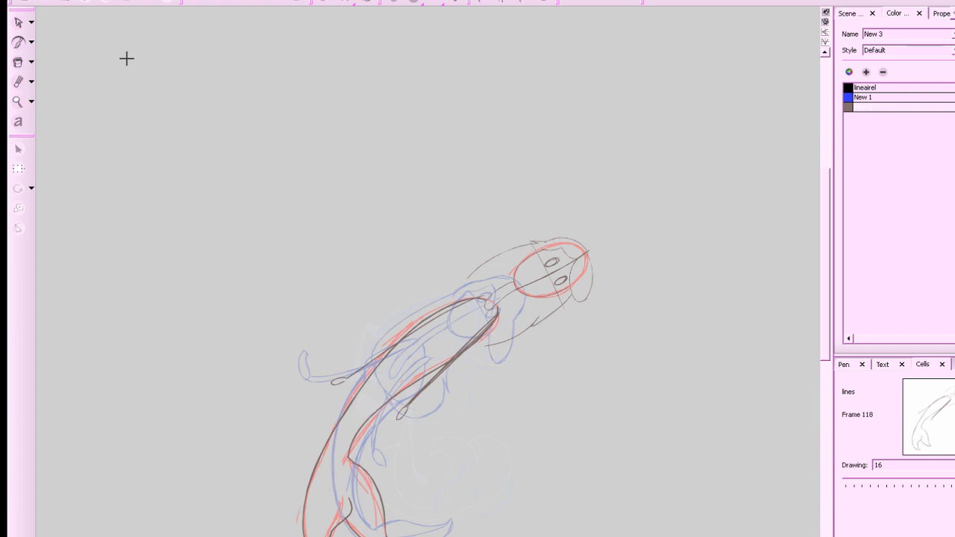
{"action": "key", "text": "ctrl+s"}
{"action": "left_click_drag", "start_coordinate": [633, 536], "coordinate": [633, 535]}
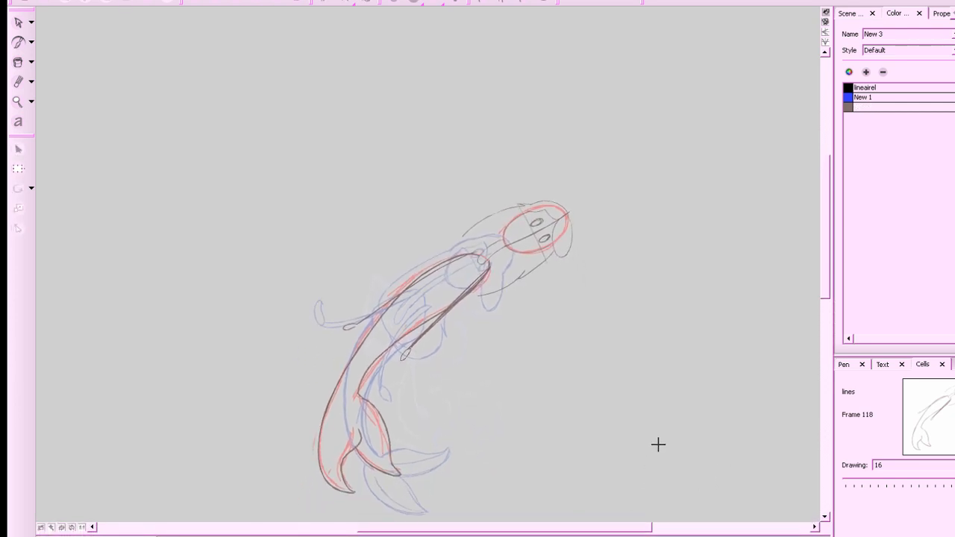
On frame 121 of the lines layer, draw the curved eye line and the crossing centre line over the rough head.
{"action": "key", "text": "plus"}
{"action": "key", "text": "plus"}
{"action": "key", "text": "s"}
{"action": "left_click_drag", "start_coordinate": [700, 430], "coordinate": [659, 463]}
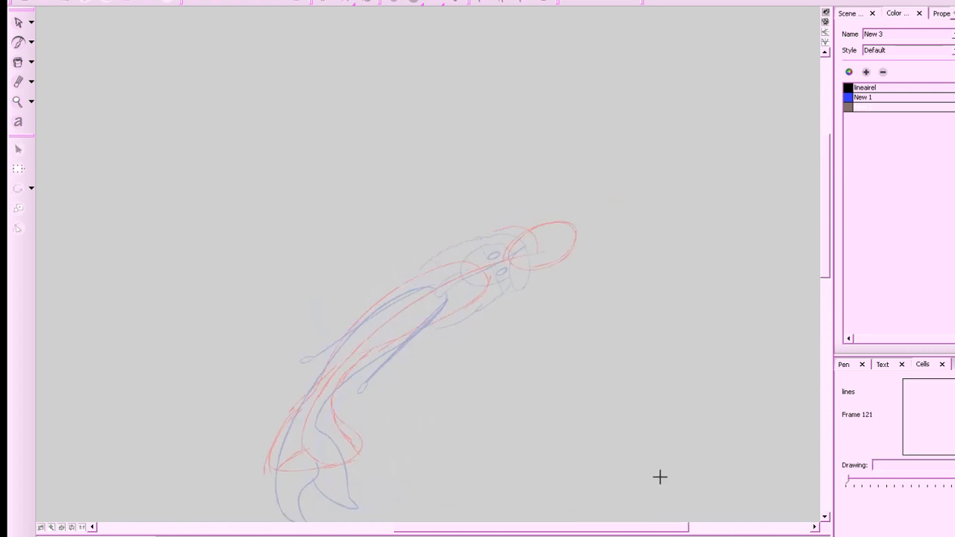
{"action": "key", "text": "2"}
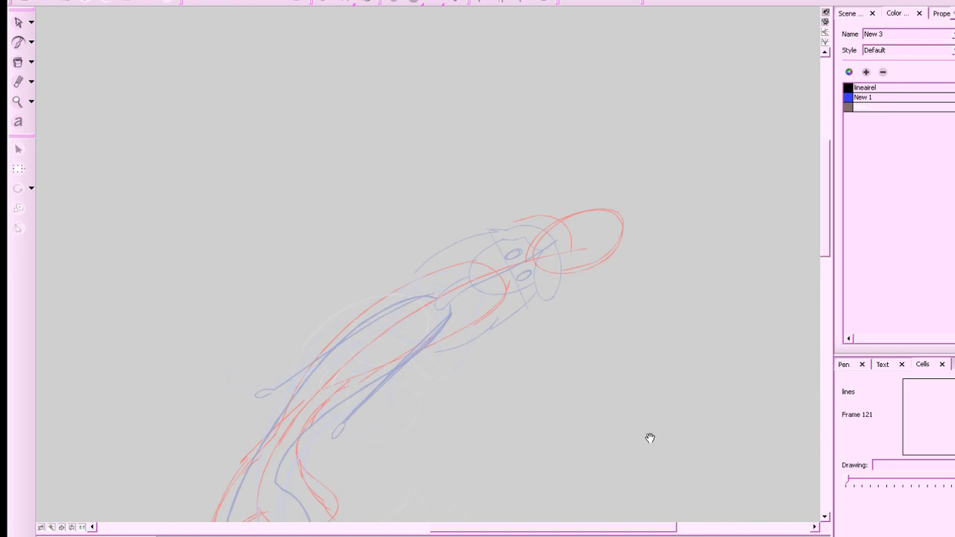
{"action": "left_click_drag", "start_coordinate": [694, 434], "coordinate": [715, 454]}
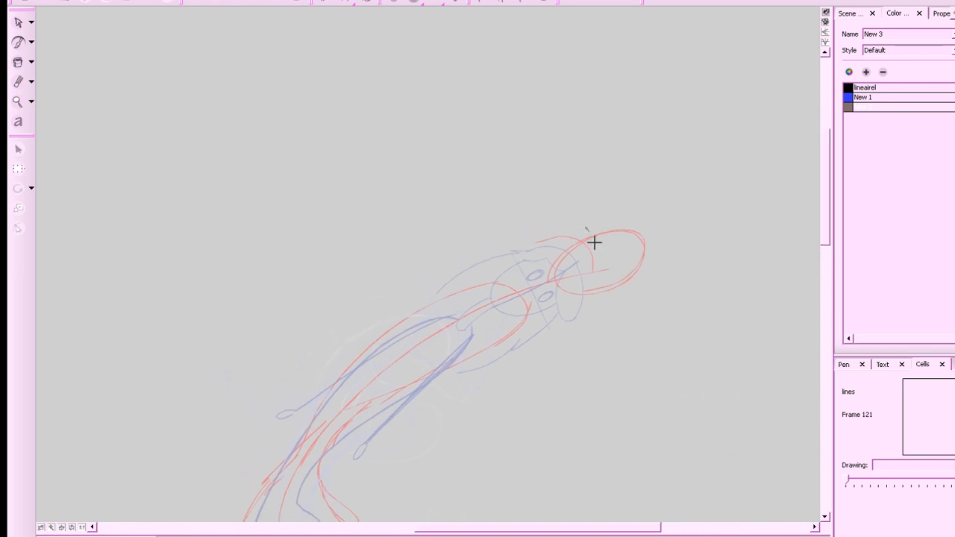
{"action": "left_click_drag", "start_coordinate": [588, 228], "coordinate": [618, 317]}
{"action": "left_click_drag", "start_coordinate": [653, 240], "coordinate": [557, 284]}
{"action": "key", "text": "ctrl+z"}
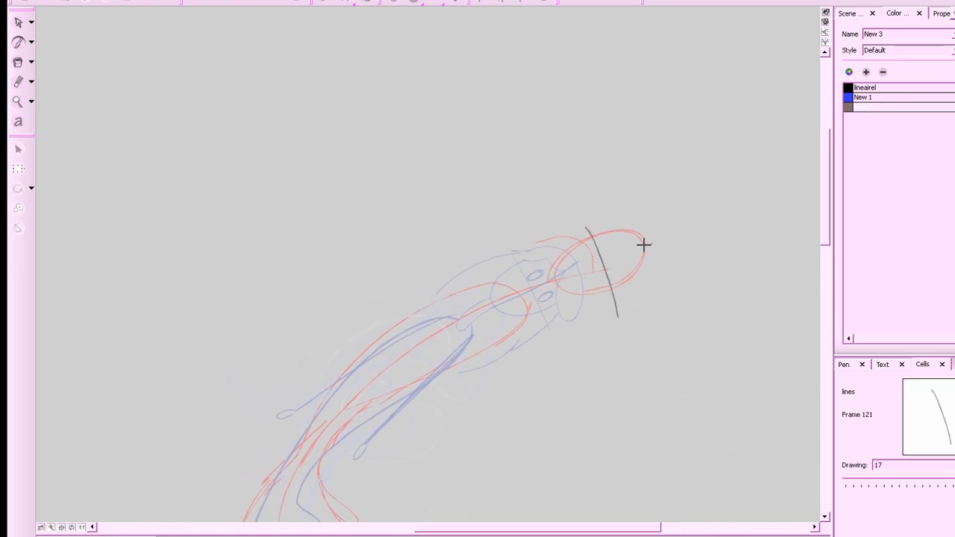
{"action": "mouse_move", "coordinate": [645, 245]}
{"action": "left_mouse_down"}
{"action": "mouse_move", "coordinate": [456, 333]}
{"action": "mouse_move", "coordinate": [646, 242]}
{"action": "mouse_move", "coordinate": [450, 321]}
{"action": "left_mouse_up"}
{"action": "key", "text": "ctrl+z"}
{"action": "key", "text": "ctrl+z"}
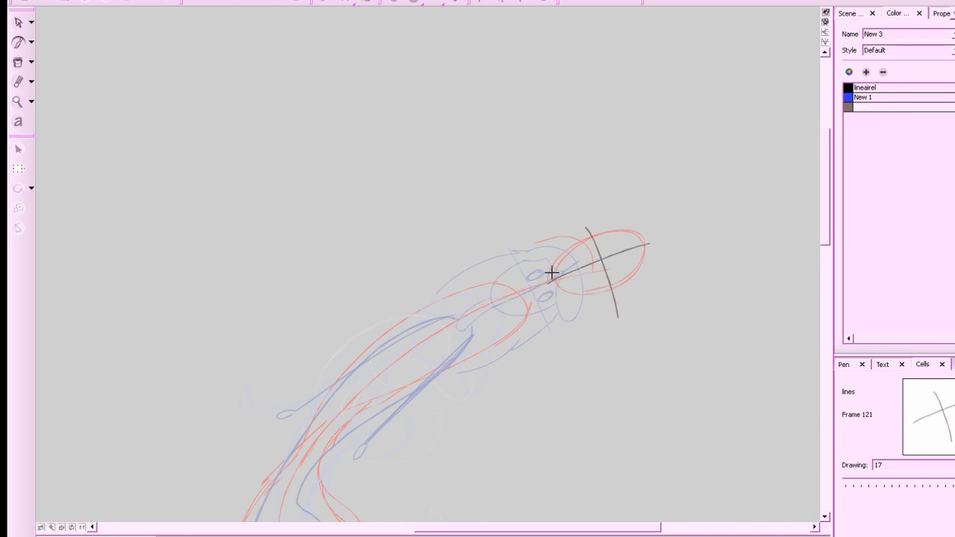
Draw the short neck with its rounded base, and outline the torso around it down both sides towards the tail.
{"action": "mouse_move", "coordinate": [550, 273]}
{"action": "left_mouse_down"}
{"action": "mouse_move", "coordinate": [505, 291]}
{"action": "mouse_move", "coordinate": [515, 303]}
{"action": "left_mouse_up"}
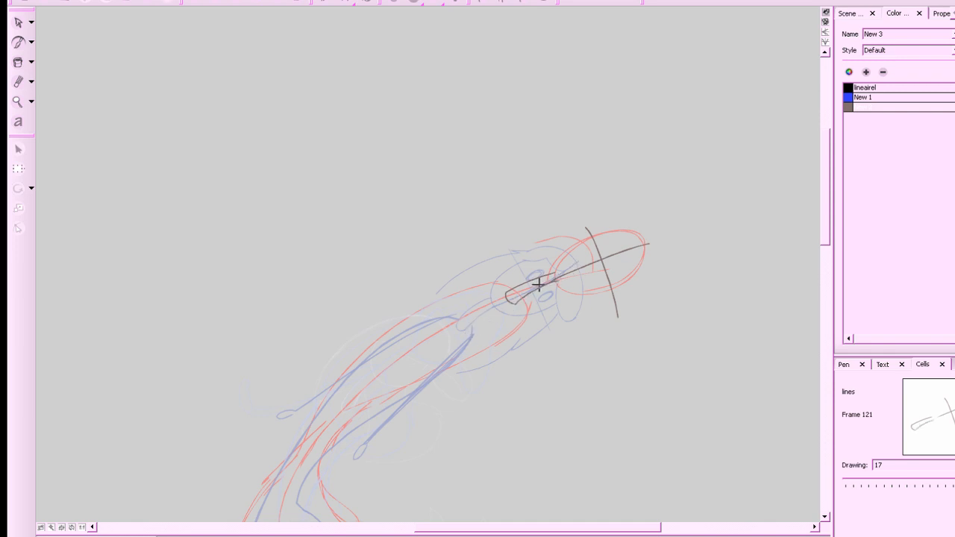
{"action": "left_click_drag", "start_coordinate": [580, 383], "coordinate": [723, 348]}
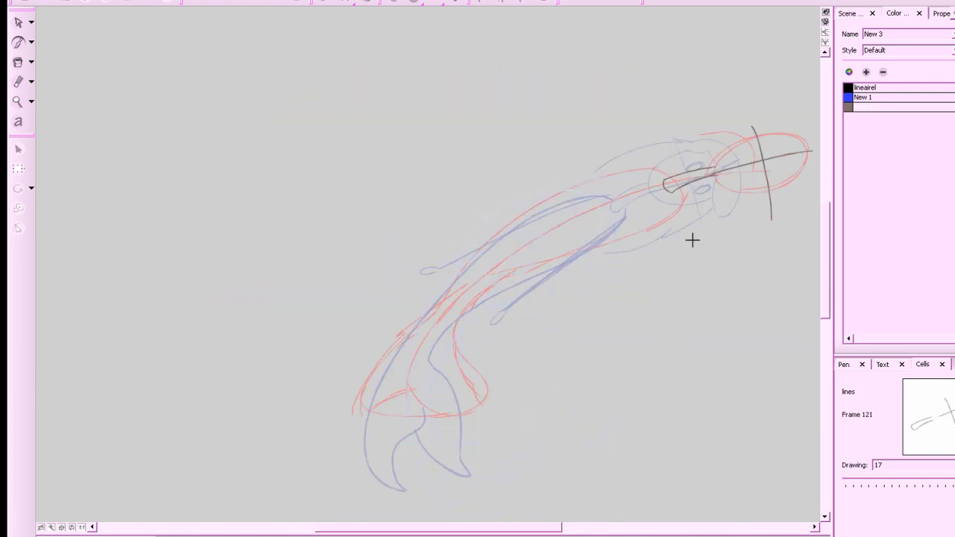
{"action": "mouse_move", "coordinate": [672, 175]}
{"action": "left_mouse_down"}
{"action": "mouse_move", "coordinate": [646, 164]}
{"action": "mouse_move", "coordinate": [541, 195]}
{"action": "mouse_move", "coordinate": [438, 303]}
{"action": "mouse_move", "coordinate": [420, 342]}
{"action": "mouse_move", "coordinate": [507, 275]}
{"action": "mouse_move", "coordinate": [686, 207]}
{"action": "mouse_move", "coordinate": [683, 183]}
{"action": "mouse_move", "coordinate": [618, 171]}
{"action": "mouse_move", "coordinate": [474, 255]}
{"action": "mouse_move", "coordinate": [405, 337]}
{"action": "left_mouse_up"}
{"action": "key", "text": "ctrl+z"}
{"action": "key", "text": "comma"}
{"action": "key", "text": "period"}
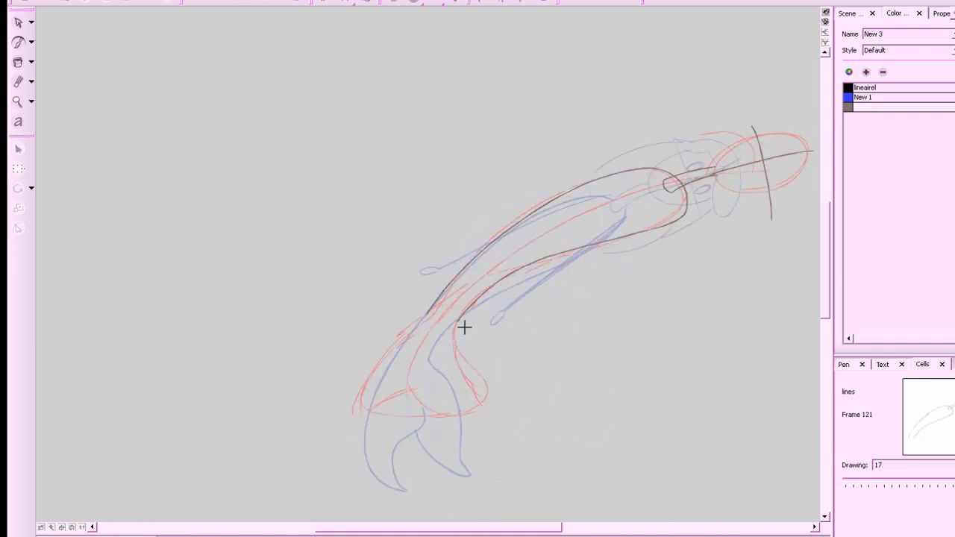
Draw the rear tail fluke with its outer curve, pointed tip and inner edge up to the notch, redrawing unsatisfactory strokes.
{"action": "left_click_drag", "start_coordinate": [480, 297], "coordinate": [413, 327]}
{"action": "key", "text": "alt+e"}
{"action": "key", "text": "alt+b"}
{"action": "mouse_move", "coordinate": [447, 281]}
{"action": "left_mouse_down"}
{"action": "mouse_move", "coordinate": [345, 396]}
{"action": "mouse_move", "coordinate": [338, 425]}
{"action": "mouse_move", "coordinate": [409, 395]}
{"action": "left_mouse_up"}
{"action": "key", "text": "ctrl+z"}
{"action": "key", "text": "ctrl+z"}
{"action": "key", "text": "ctrl+z"}
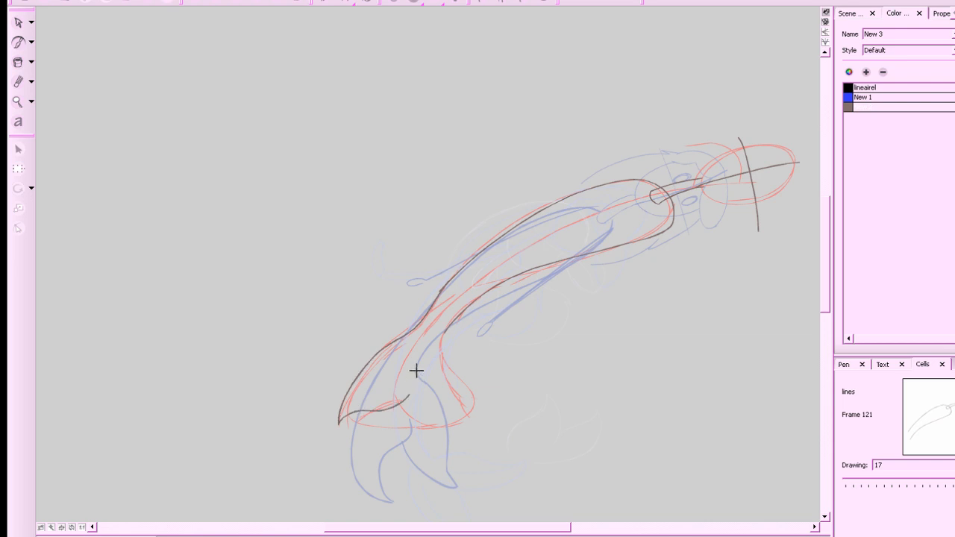
{"action": "key", "text": "comma"}
{"action": "key", "text": "period"}
{"action": "left_click_drag", "start_coordinate": [402, 405], "coordinate": [415, 383]}
Draw two slanted guide lines across the tail and use them to draw the second fluke matching the first.
{"action": "mouse_move", "coordinate": [454, 322]}
{"action": "left_mouse_down"}
{"action": "mouse_move", "coordinate": [440, 352]}
{"action": "mouse_move", "coordinate": [441, 339]}
{"action": "mouse_move", "coordinate": [458, 424]}
{"action": "left_mouse_up"}
{"action": "key", "text": "ctrl+z"}
{"action": "left_click_drag", "start_coordinate": [386, 322], "coordinate": [486, 358]}
{"action": "left_click_drag", "start_coordinate": [343, 379], "coordinate": [493, 416]}
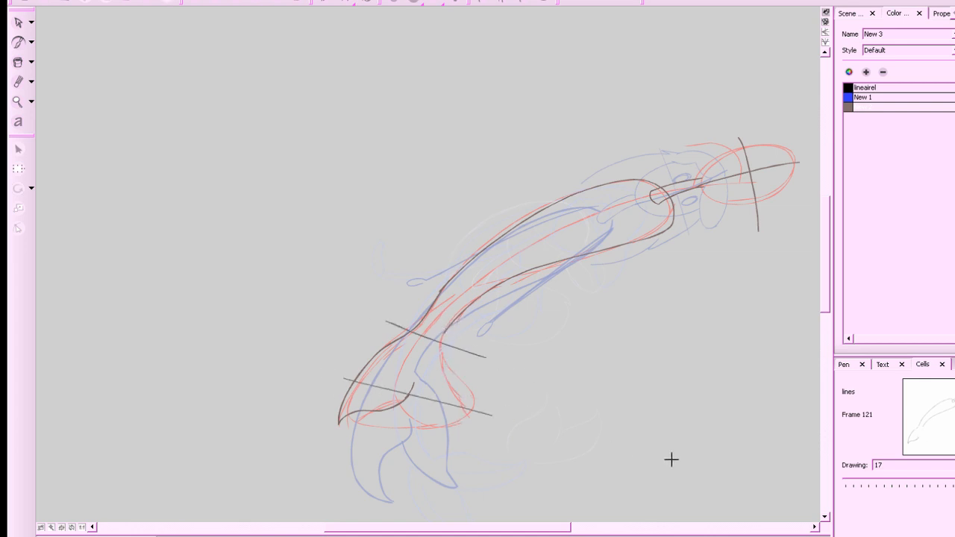
{"action": "key", "text": "ctrl+z"}
{"action": "left_click_drag", "start_coordinate": [318, 408], "coordinate": [534, 468]}
{"action": "key", "text": "ctrl+z"}
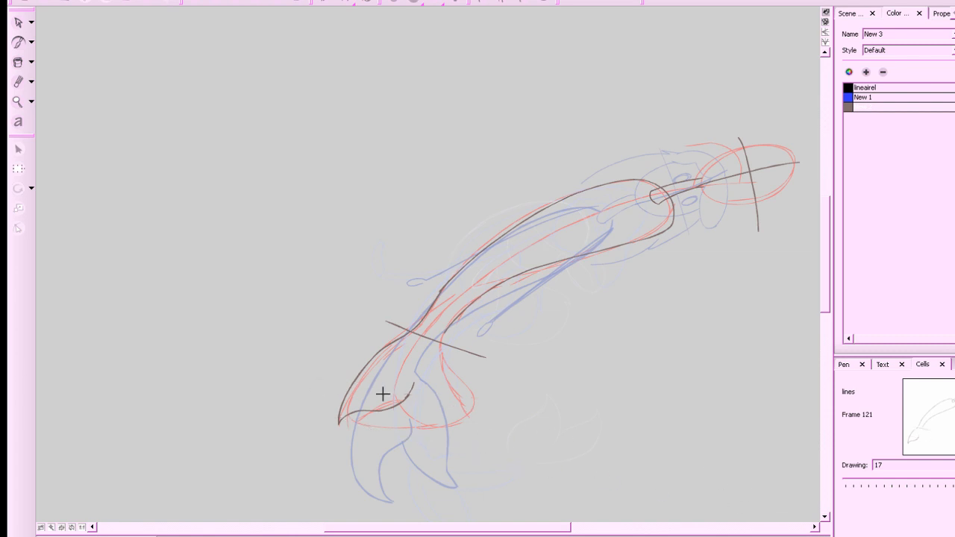
{"action": "left_click_drag", "start_coordinate": [317, 362], "coordinate": [480, 400]}
{"action": "key", "text": "ctrl+z"}
{"action": "left_click_drag", "start_coordinate": [339, 355], "coordinate": [464, 406]}
{"action": "mouse_move", "coordinate": [445, 330]}
{"action": "left_mouse_down"}
{"action": "mouse_move", "coordinate": [459, 429]}
{"action": "mouse_move", "coordinate": [407, 391]}
{"action": "left_mouse_up"}
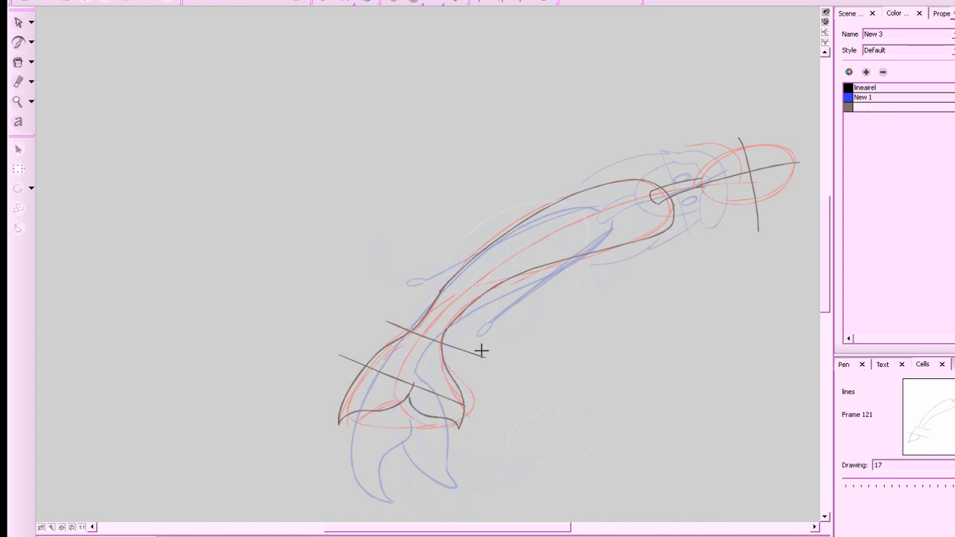
Select and delete the slanted guide lines across the tail.
{"action": "left_click_drag", "start_coordinate": [620, 356], "coordinate": [662, 353]}
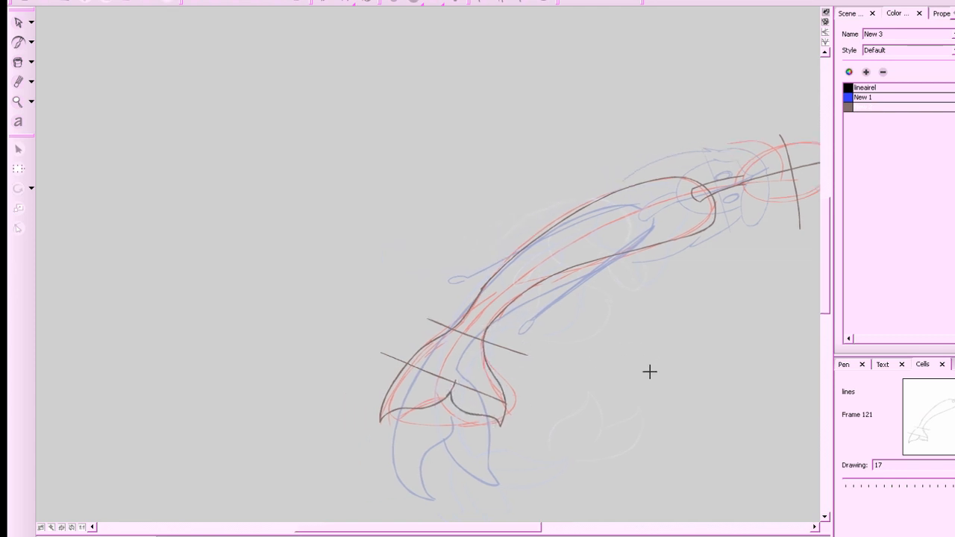
{"action": "left_click", "coordinate": [18, 23]}
{"action": "left_click", "coordinate": [515, 350]}
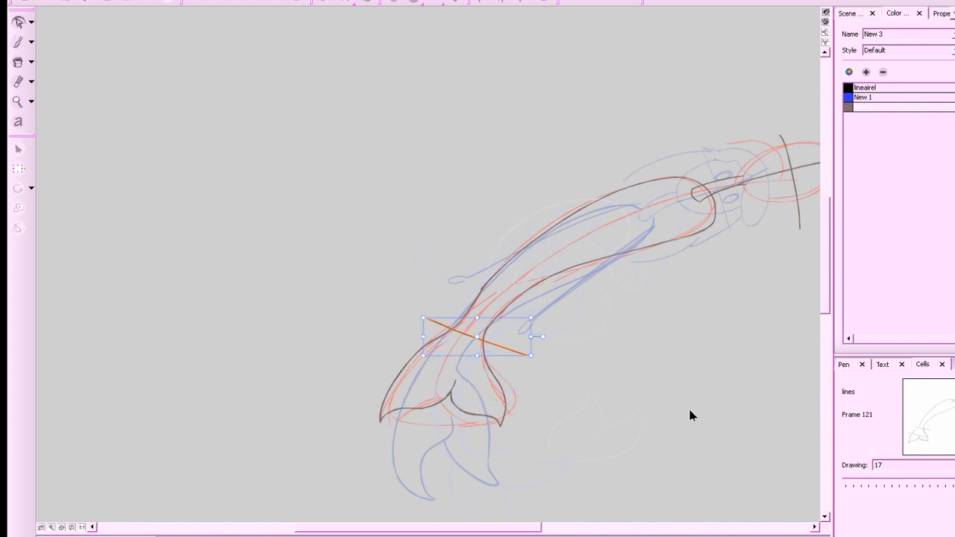
{"action": "key", "text": "Delete"}
{"action": "left_click_drag", "start_coordinate": [699, 415], "coordinate": [639, 447]}
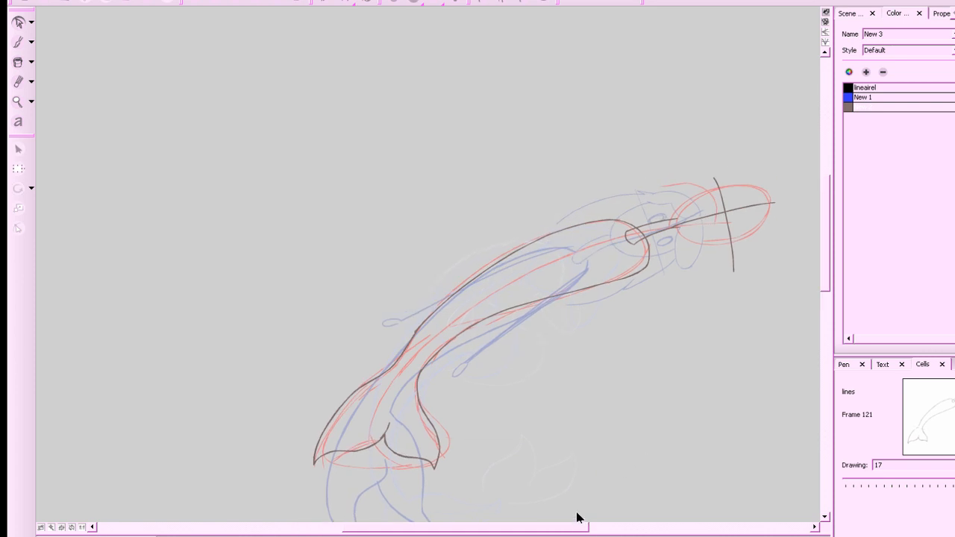
Refine the chest curve below the neck on frame 121, checking the pose against frame 118.
{"action": "key", "text": "comma"}
{"action": "key", "text": "period"}
{"action": "key", "text": "comma"}
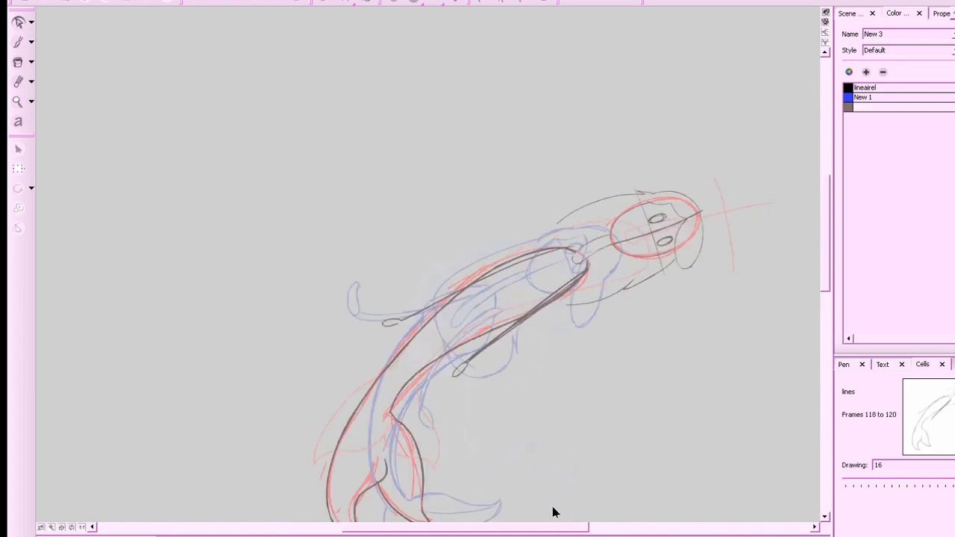
{"action": "left_click_drag", "start_coordinate": [649, 402], "coordinate": [592, 390]}
{"action": "key", "text": "period"}
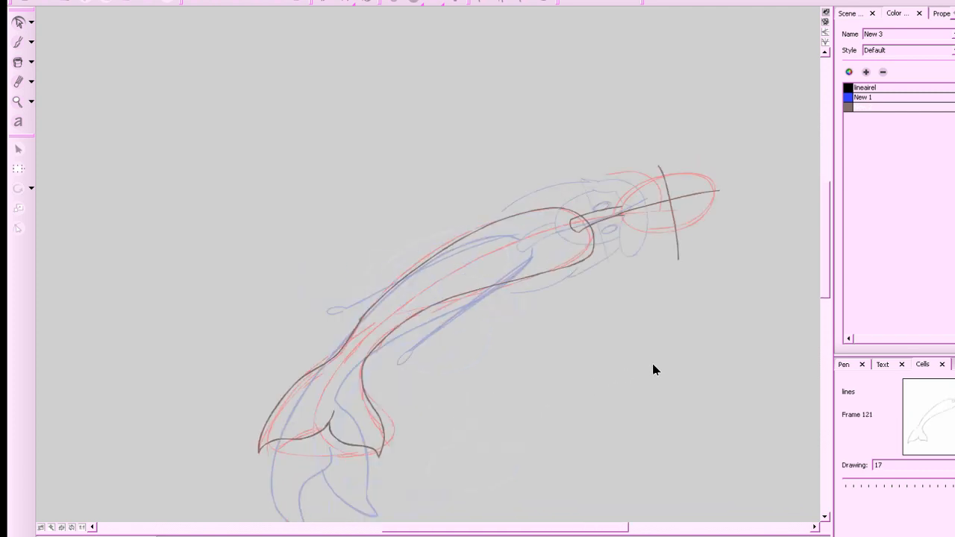
{"action": "key", "text": "alt+b"}
{"action": "key", "text": "alt+slash"}
{"action": "key", "text": "alt+b"}
{"action": "left_click_drag", "start_coordinate": [594, 233], "coordinate": [552, 270]}
{"action": "key", "text": "ctrl+z"}
{"action": "left_click_drag", "start_coordinate": [593, 236], "coordinate": [551, 269]}
{"action": "key", "text": "f"}
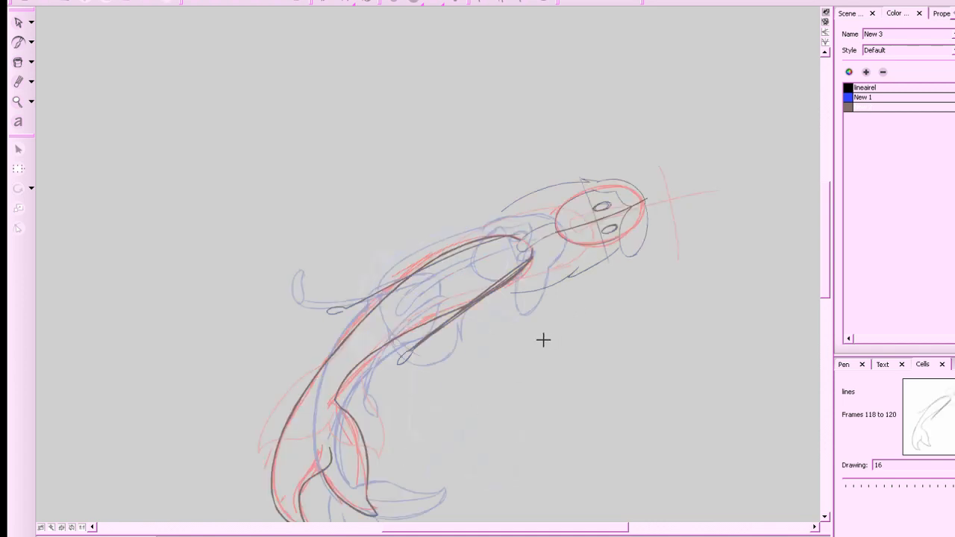
{"action": "key", "text": "f"}
{"action": "key", "text": "g"}
{"action": "key", "text": "g"}
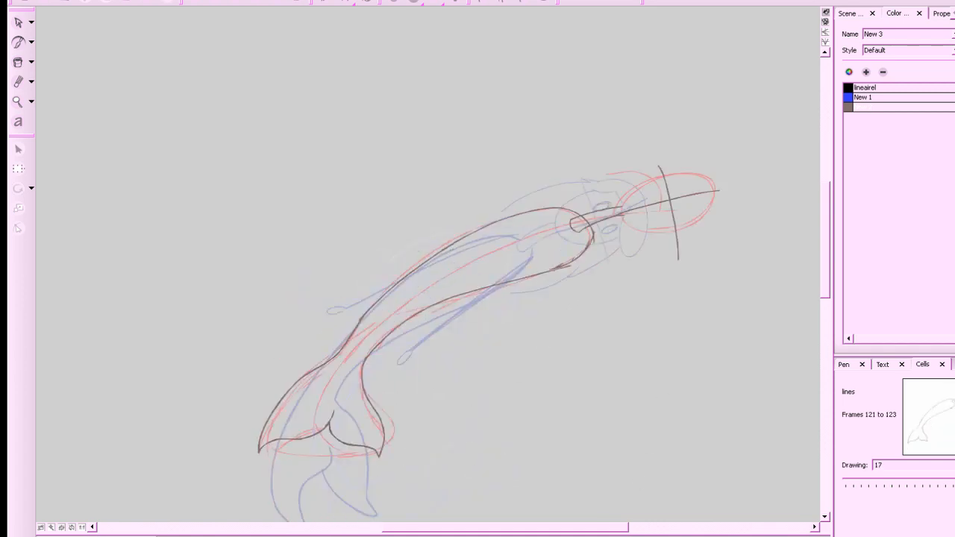
On frame 124, draw the rear tail fluke over the rough from the tail base to its tip and back to the notch.
{"action": "key", "text": "g"}
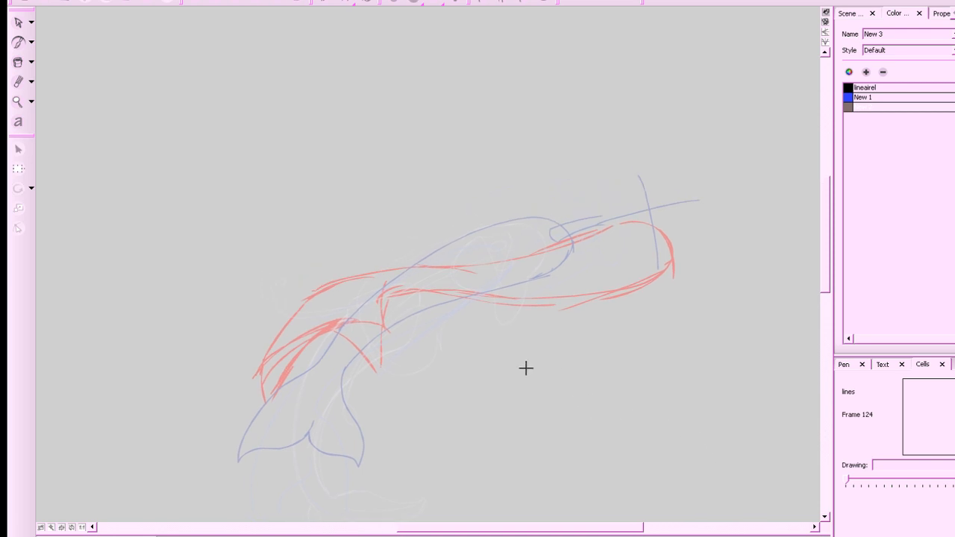
{"action": "mouse_move", "coordinate": [365, 273]}
{"action": "left_mouse_down"}
{"action": "mouse_move", "coordinate": [281, 321]}
{"action": "mouse_move", "coordinate": [258, 385]}
{"action": "mouse_move", "coordinate": [318, 291]}
{"action": "mouse_move", "coordinate": [286, 316]}
{"action": "mouse_move", "coordinate": [265, 397]}
{"action": "mouse_move", "coordinate": [341, 314]}
{"action": "left_mouse_up"}
{"action": "key", "text": "ctrl+z"}
{"action": "key", "text": "ctrl+z"}
{"action": "key", "text": "ctrl+z"}
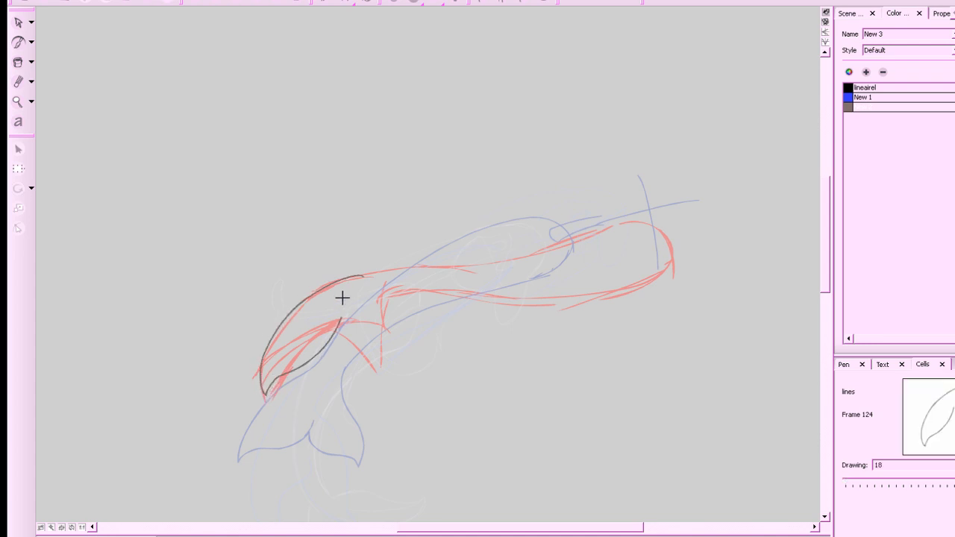
Draw the smaller front fluke from the underside of the tail to its tip and back to the notch, redoing strokes.
{"action": "left_click_drag", "start_coordinate": [321, 347], "coordinate": [375, 375]}
{"action": "key", "text": "ctrl+z"}
{"action": "mouse_move", "coordinate": [387, 295]}
{"action": "left_mouse_down"}
{"action": "mouse_move", "coordinate": [390, 322]}
{"action": "mouse_move", "coordinate": [359, 381]}
{"action": "left_mouse_up"}
{"action": "key", "text": "ctrl+z"}
{"action": "mouse_move", "coordinate": [383, 296]}
{"action": "left_mouse_down"}
{"action": "mouse_move", "coordinate": [387, 338]}
{"action": "mouse_move", "coordinate": [367, 380]}
{"action": "left_mouse_up"}
{"action": "key", "text": "ctrl+z"}
{"action": "mouse_move", "coordinate": [383, 296]}
{"action": "left_mouse_down"}
{"action": "mouse_move", "coordinate": [372, 379]}
{"action": "mouse_move", "coordinate": [337, 336]}
{"action": "left_mouse_up"}
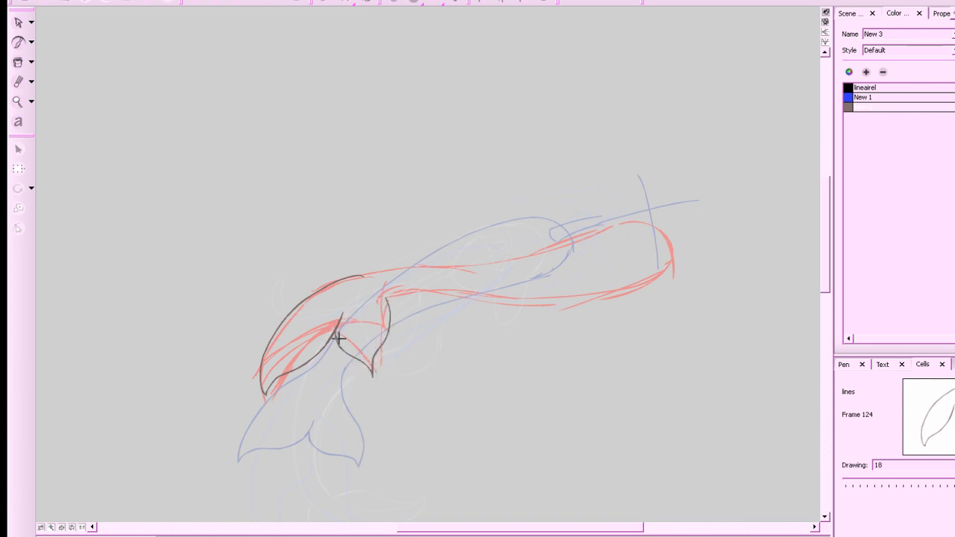
{"action": "left_click_drag", "start_coordinate": [598, 316], "coordinate": [544, 339]}
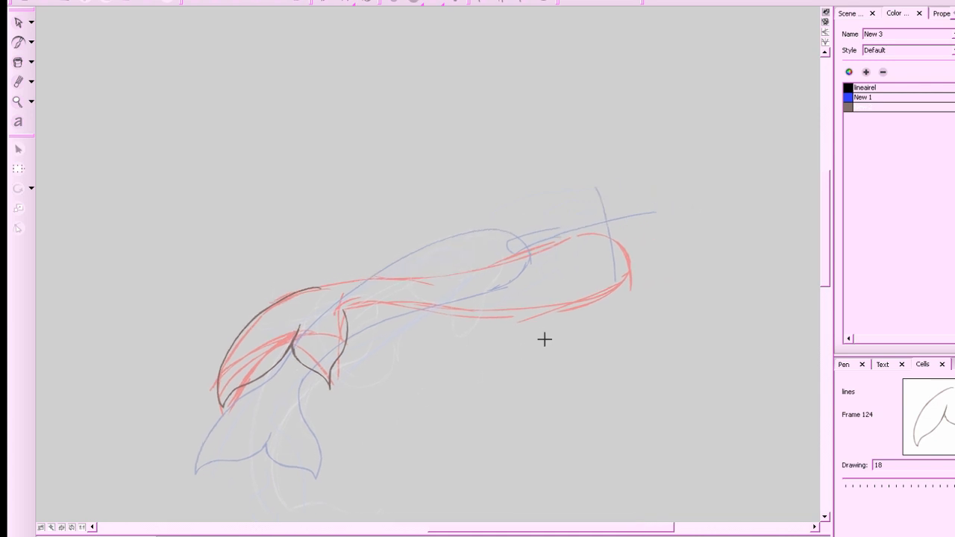
Draw the long body contour on frame 124 from the tail around the rounded chest end, checking against earlier drawings.
{"action": "key", "text": "f"}
{"action": "key", "text": "f"}
{"action": "key", "text": "g"}
{"action": "key", "text": "g"}
{"action": "key", "text": "f"}
{"action": "key", "text": "g"}
{"action": "mouse_move", "coordinate": [340, 320]}
{"action": "left_mouse_down"}
{"action": "mouse_move", "coordinate": [346, 305]}
{"action": "mouse_move", "coordinate": [530, 314]}
{"action": "mouse_move", "coordinate": [632, 282]}
{"action": "left_mouse_up"}
{"action": "key", "text": "ctrl+z"}
{"action": "mouse_move", "coordinate": [326, 314]}
{"action": "left_mouse_down"}
{"action": "mouse_move", "coordinate": [413, 301]}
{"action": "mouse_move", "coordinate": [366, 306]}
{"action": "mouse_move", "coordinate": [555, 310]}
{"action": "mouse_move", "coordinate": [635, 268]}
{"action": "mouse_move", "coordinate": [634, 250]}
{"action": "mouse_move", "coordinate": [586, 230]}
{"action": "mouse_move", "coordinate": [442, 270]}
{"action": "mouse_move", "coordinate": [301, 288]}
{"action": "left_mouse_up"}
{"action": "key", "text": "ctrl+z"}
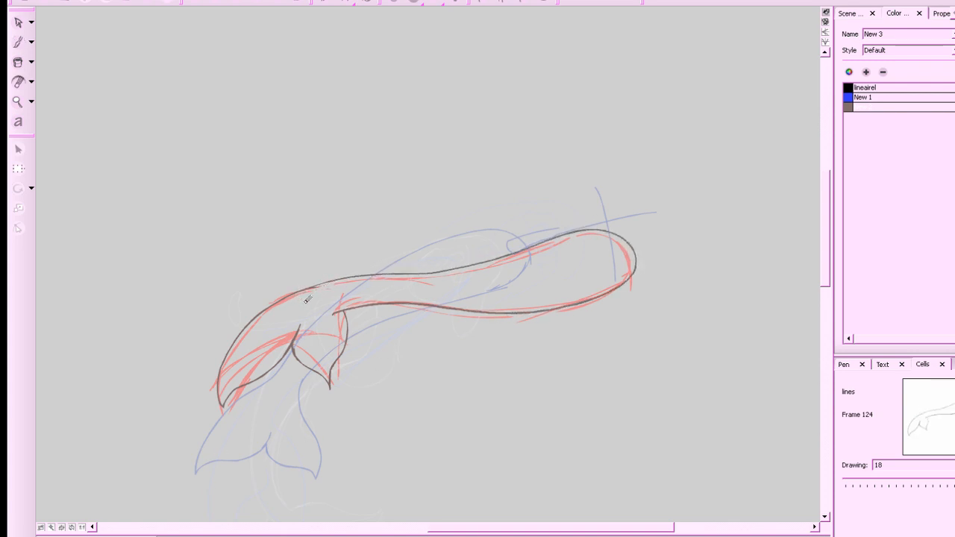
Flip between frame 124 and the previous drawings to compare the body and tail motion.
{"action": "left_click_drag", "start_coordinate": [480, 454], "coordinate": [451, 427]}
{"action": "key", "text": "f"}
{"action": "key", "text": "f"}
{"action": "key", "text": "g"}
{"action": "key", "text": "g"}
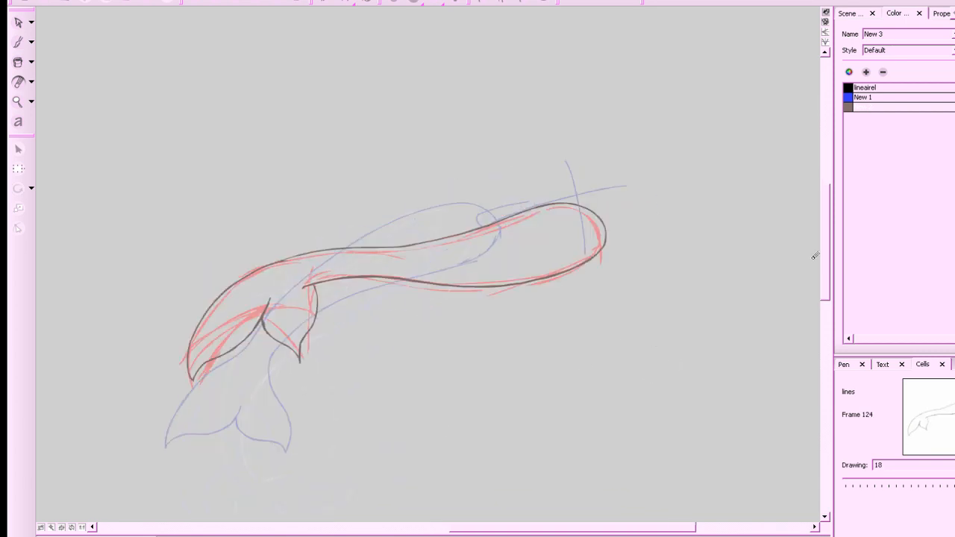
{"action": "key", "text": "f"}
{"action": "key", "text": "g"}
Clear the held drawing 18 from frame 127 of the lines layer and save the scene.
{"action": "key", "text": "plus"}
{"action": "key", "text": "g"}
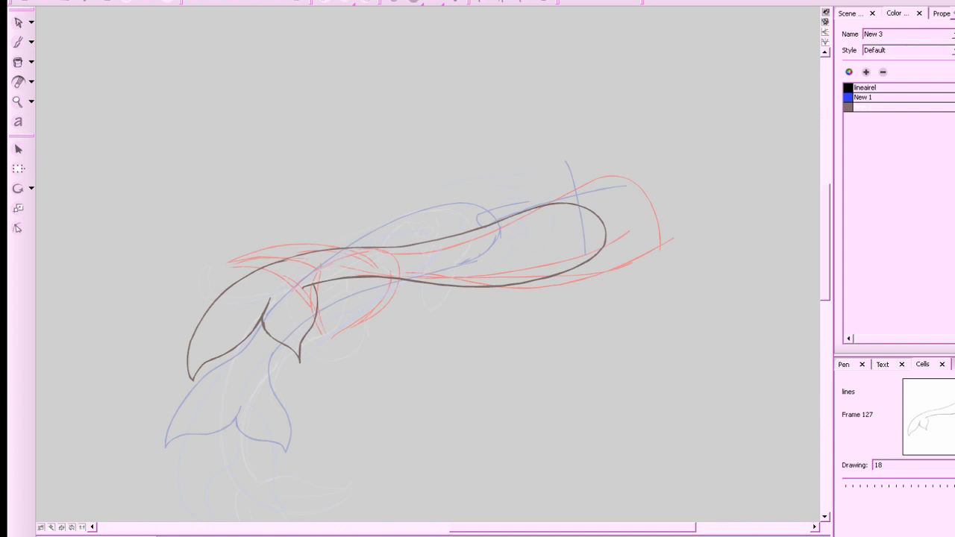
{"action": "key", "text": "Delete"}
{"action": "key", "text": "ctrl+s"}
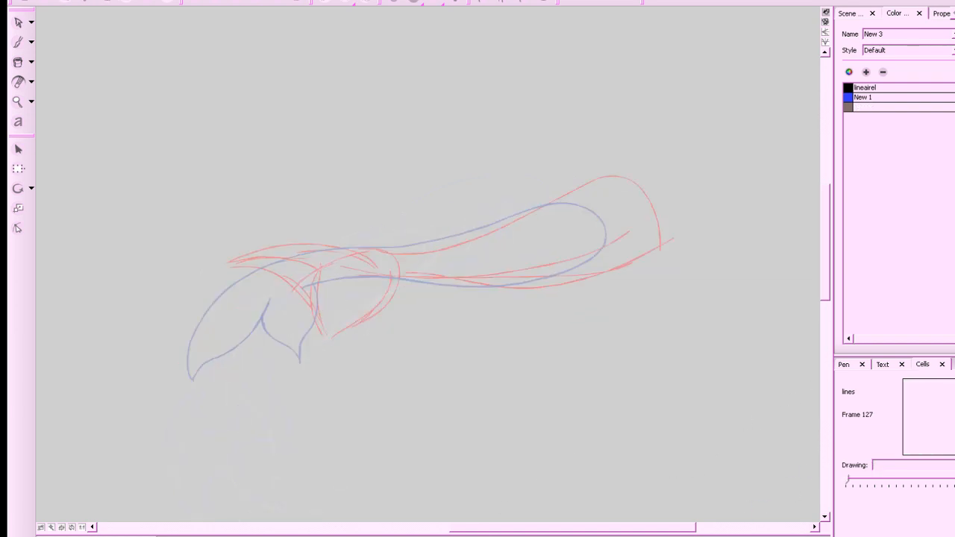
On frame 127, draw the upper body contour from the chest end back to the tail, then outline both flukes, redoing the lower one.
{"action": "left_click_drag", "start_coordinate": [703, 430], "coordinate": [732, 422]}
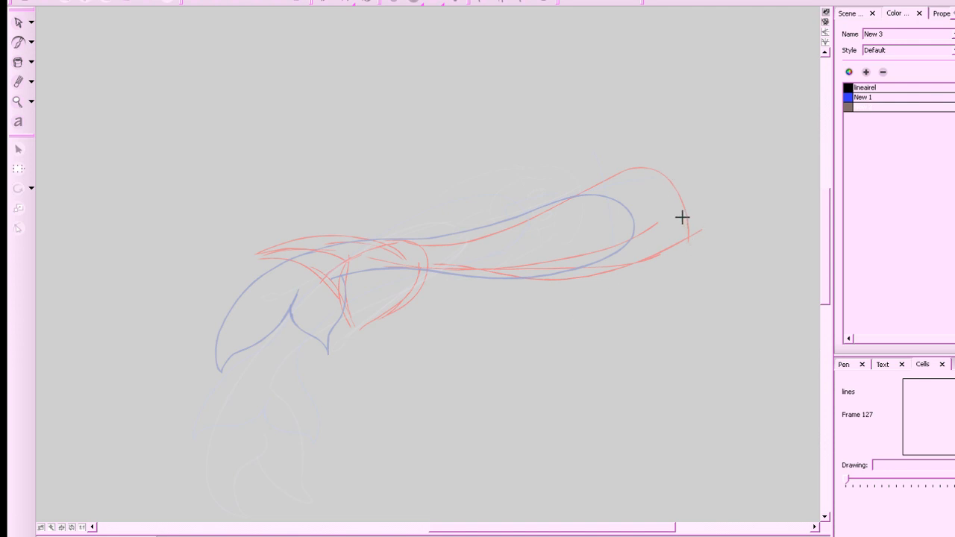
{"action": "mouse_move", "coordinate": [659, 169]}
{"action": "left_mouse_down"}
{"action": "mouse_move", "coordinate": [618, 175]}
{"action": "mouse_move", "coordinate": [483, 238]}
{"action": "mouse_move", "coordinate": [382, 246]}
{"action": "mouse_move", "coordinate": [395, 241]}
{"action": "mouse_move", "coordinate": [340, 233]}
{"action": "mouse_move", "coordinate": [252, 270]}
{"action": "mouse_move", "coordinate": [302, 274]}
{"action": "mouse_move", "coordinate": [304, 337]}
{"action": "mouse_move", "coordinate": [323, 315]}
{"action": "mouse_move", "coordinate": [440, 257]}
{"action": "left_mouse_up"}
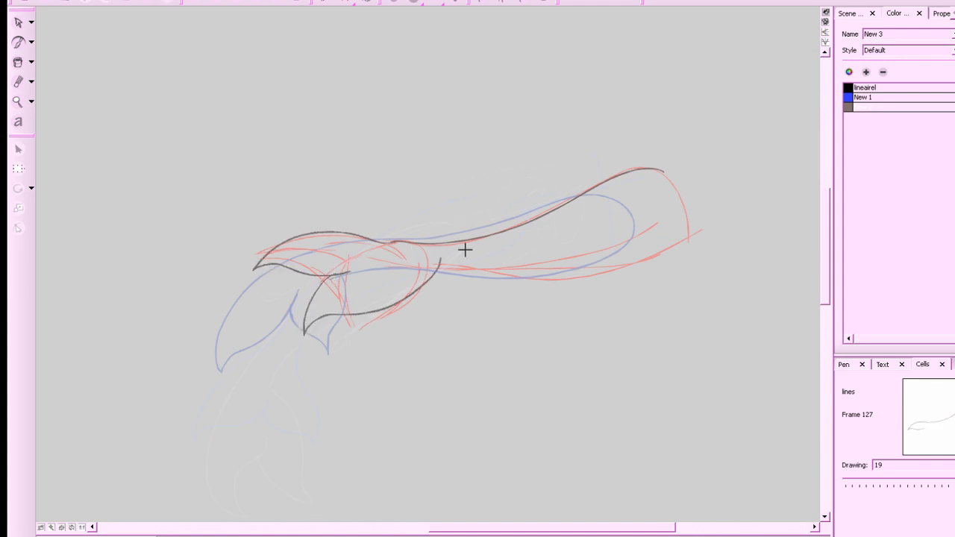
{"action": "key", "text": "ctrl+z"}
{"action": "mouse_move", "coordinate": [335, 273]}
{"action": "left_mouse_down"}
{"action": "mouse_move", "coordinate": [324, 323]}
{"action": "mouse_move", "coordinate": [378, 302]}
{"action": "mouse_move", "coordinate": [425, 265]}
{"action": "mouse_move", "coordinate": [537, 273]}
{"action": "mouse_move", "coordinate": [703, 228]}
{"action": "left_mouse_up"}
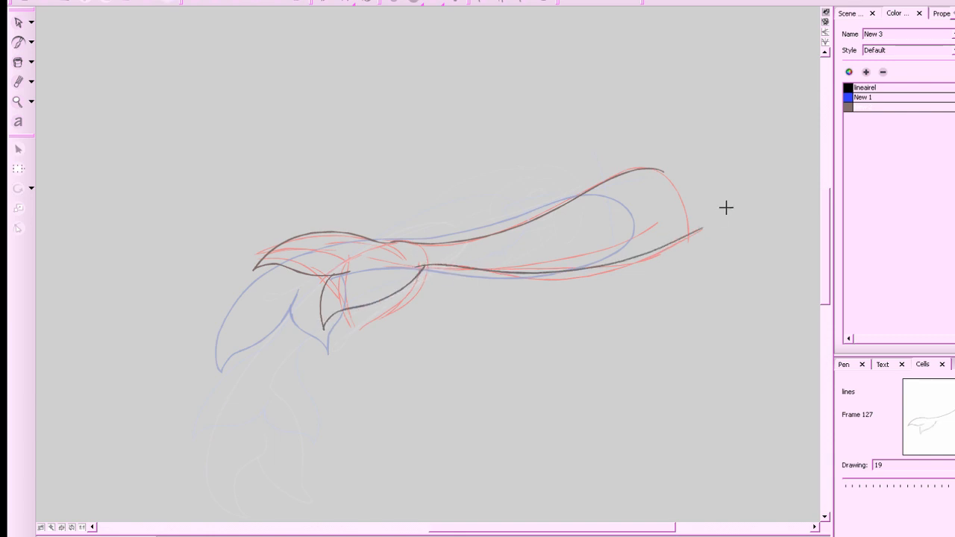
Redraw the body's underside from the tail joint past the chest and close the chest end with a curve on frame 127.
{"action": "key", "text": "ctrl+z"}
{"action": "key", "text": "alt+e"}
{"action": "key", "text": "alt+b"}
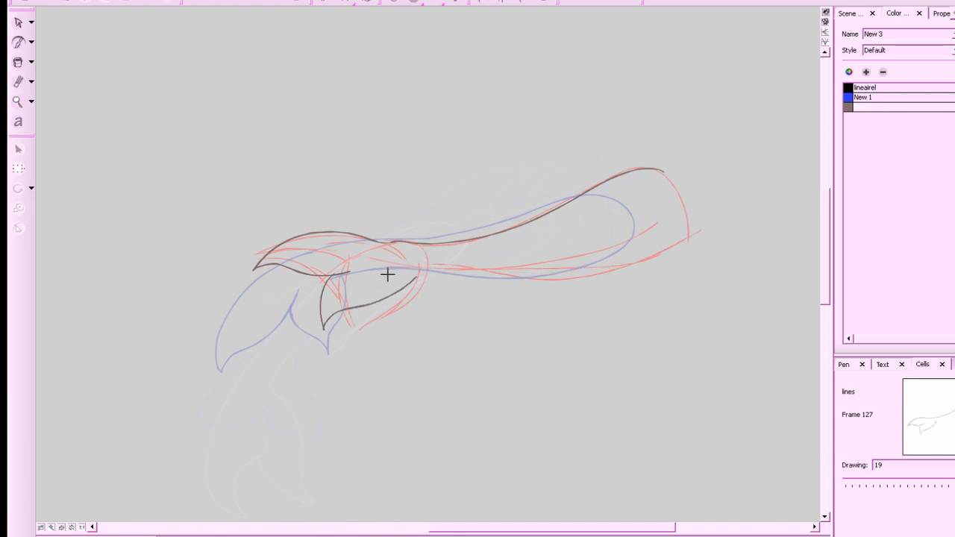
{"action": "left_click_drag", "start_coordinate": [412, 265], "coordinate": [717, 208]}
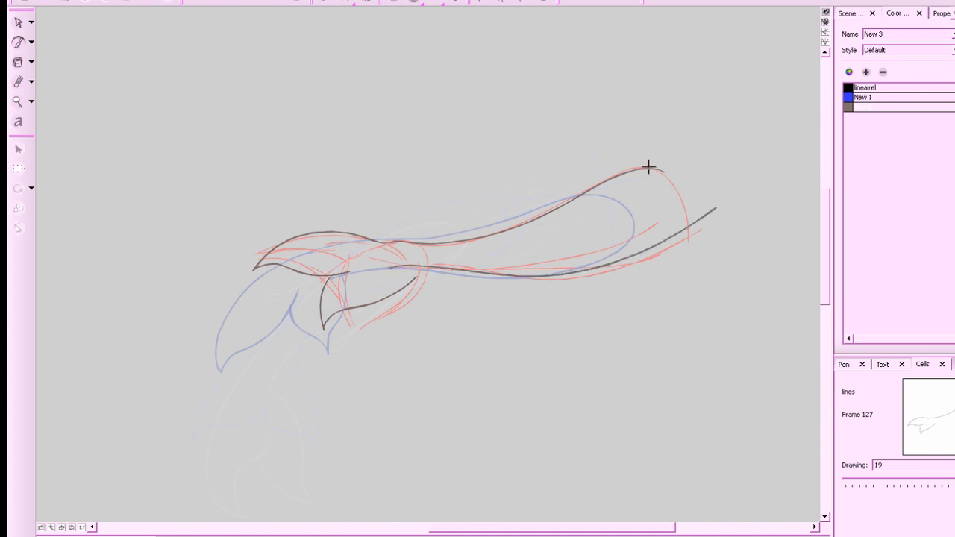
{"action": "left_click_drag", "start_coordinate": [654, 167], "coordinate": [676, 188]}
{"action": "left_click_drag", "start_coordinate": [697, 222], "coordinate": [699, 240]}
{"action": "left_click_drag", "start_coordinate": [762, 262], "coordinate": [804, 267]}
{"action": "left_click_drag", "start_coordinate": [666, 322], "coordinate": [672, 331]}
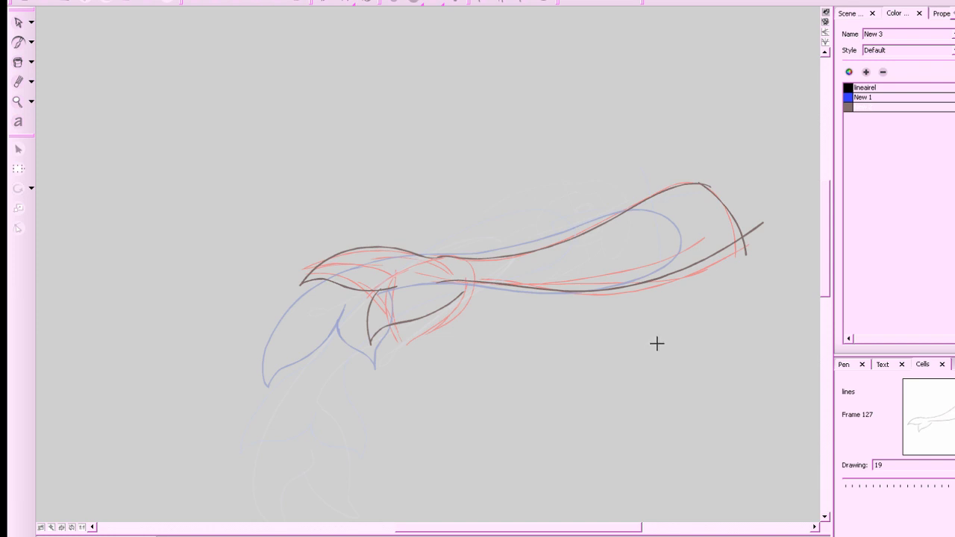
Clean up the joint where the lower fluke meets the body's underside, erasing the overlap and reconnecting the line.
{"action": "key", "text": "alt+e"}
{"action": "left_click_drag", "start_coordinate": [439, 280], "coordinate": [468, 283]}
{"action": "key", "text": "alt+b"}
{"action": "left_click_drag", "start_coordinate": [465, 288], "coordinate": [467, 277]}
{"action": "left_click_drag", "start_coordinate": [505, 317], "coordinate": [519, 335]}
Erase the upper edge of the far fluke and redraw it as a higher arch from the tail joint to the fluke tip.
{"action": "key", "text": "alt+e"}
{"action": "mouse_move", "coordinate": [461, 275]}
{"action": "left_mouse_down"}
{"action": "mouse_move", "coordinate": [414, 267]}
{"action": "mouse_move", "coordinate": [460, 256]}
{"action": "mouse_move", "coordinate": [433, 274]}
{"action": "mouse_move", "coordinate": [388, 262]}
{"action": "mouse_move", "coordinate": [313, 292]}
{"action": "mouse_move", "coordinate": [348, 273]}
{"action": "left_mouse_up"}
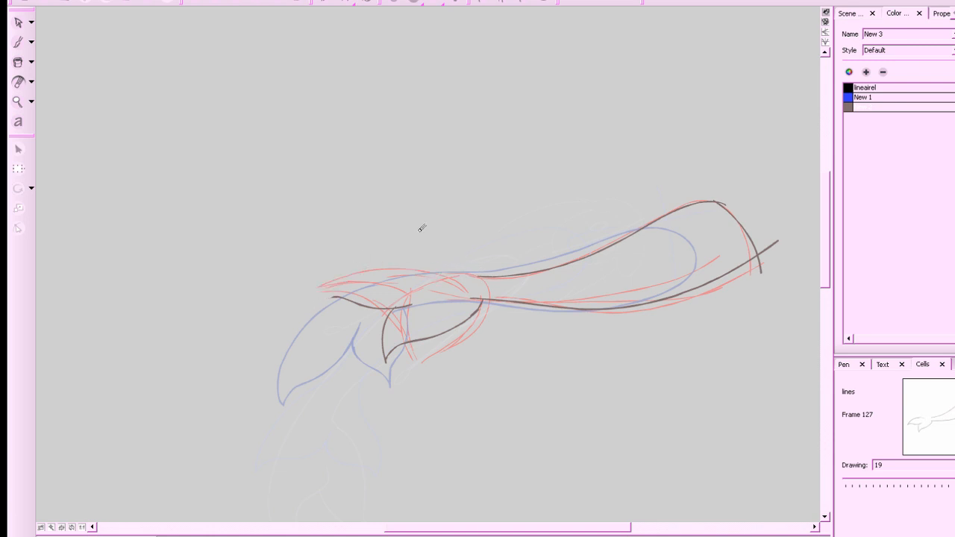
{"action": "key", "text": "alt+b"}
{"action": "left_click_drag", "start_coordinate": [471, 316], "coordinate": [483, 300]}
{"action": "mouse_move", "coordinate": [460, 271]}
{"action": "left_mouse_down"}
{"action": "mouse_move", "coordinate": [384, 257]}
{"action": "mouse_move", "coordinate": [326, 306]}
{"action": "left_mouse_up"}
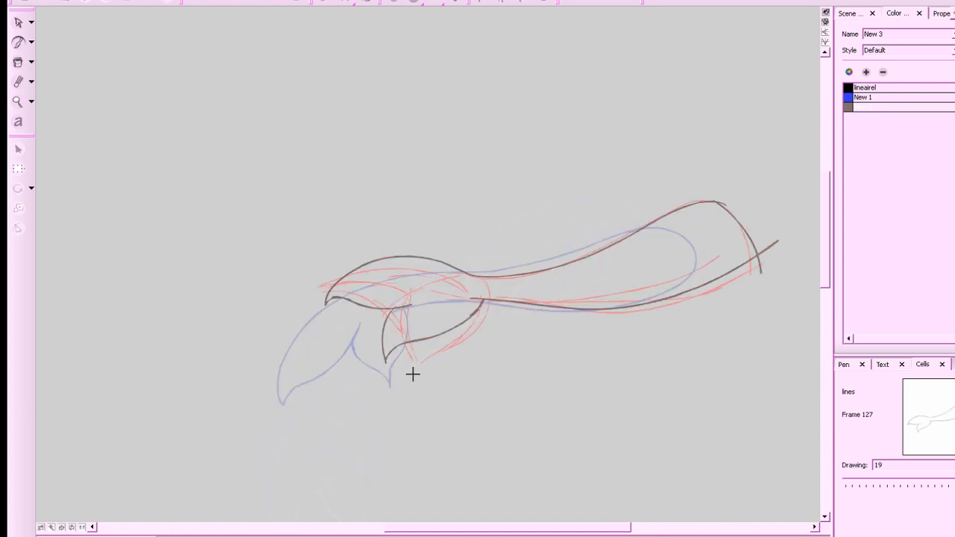
Advance from the finished drawing 19 to the blank frame 131 of the lines layer and save the scene.
{"action": "key", "text": "alt+e"}
{"action": "mouse_move", "coordinate": [716, 373]}
{"action": "left_mouse_down"}
{"action": "mouse_move", "coordinate": [663, 352]}
{"action": "mouse_move", "coordinate": [689, 334]}
{"action": "left_mouse_up"}
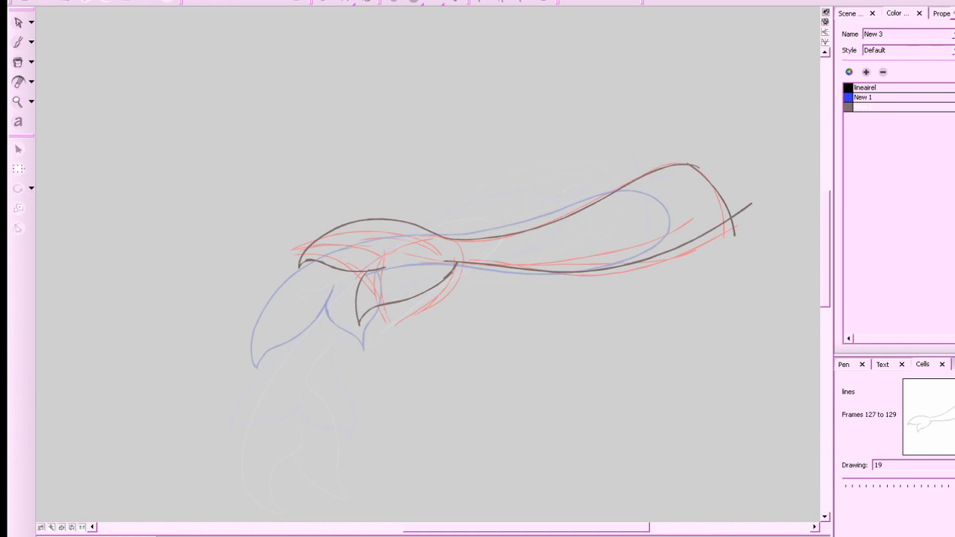
{"action": "key", "text": "period"}
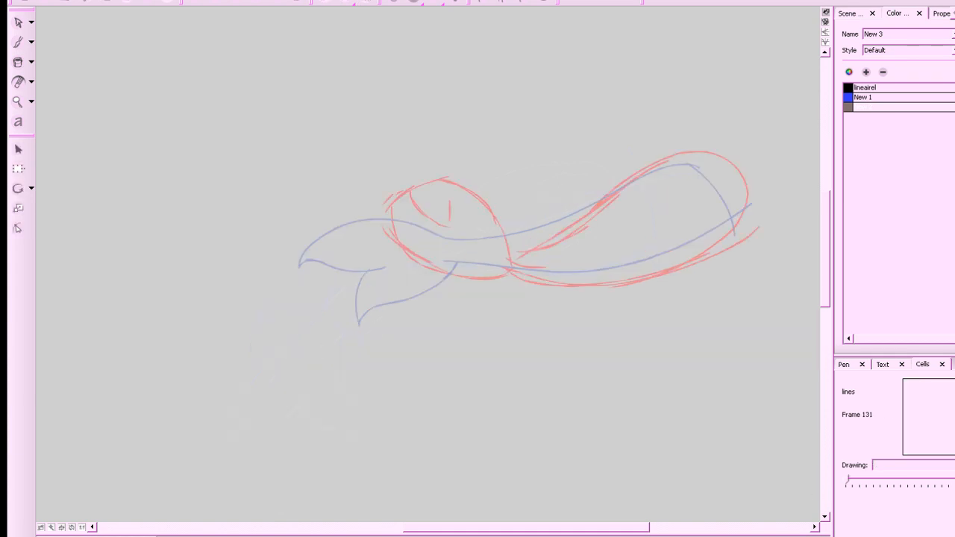
{"action": "key", "text": "ctrl+s"}
Flip back and forth through drawings 16 to 19 to check the swimming motion leading into frame 131.
{"action": "mouse_move", "coordinate": [757, 383]}
{"action": "left_mouse_down"}
{"action": "mouse_move", "coordinate": [704, 409]}
{"action": "mouse_move", "coordinate": [698, 459]}
{"action": "left_mouse_up"}
{"action": "key", "text": "comma"}
{"action": "key", "text": "comma"}
{"action": "key", "text": "comma"}
{"action": "key", "text": "comma"}
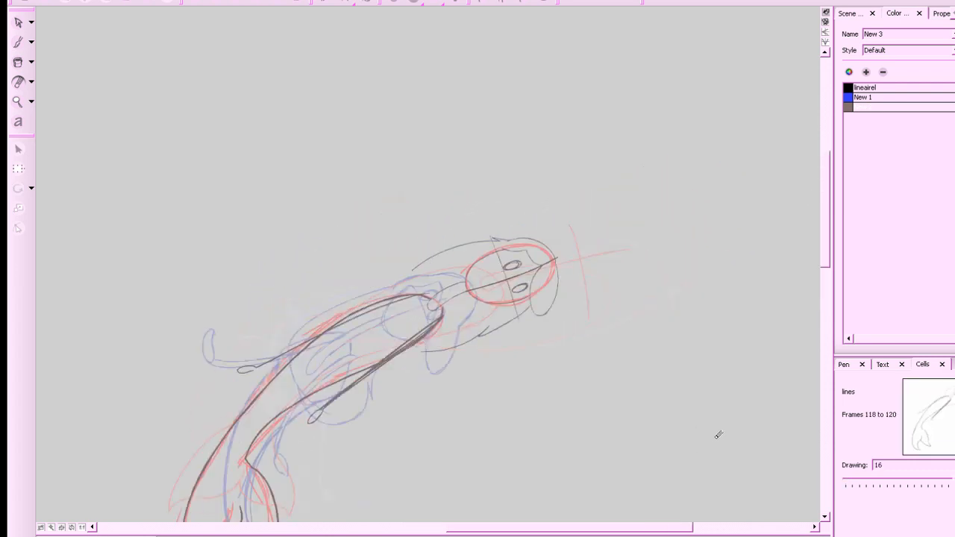
{"action": "key", "text": "period"}
{"action": "key", "text": "period"}
{"action": "key", "text": "period"}
{"action": "key", "text": "comma"}
{"action": "key", "text": "period"}
{"action": "key", "text": "comma"}
{"action": "key", "text": "comma"}
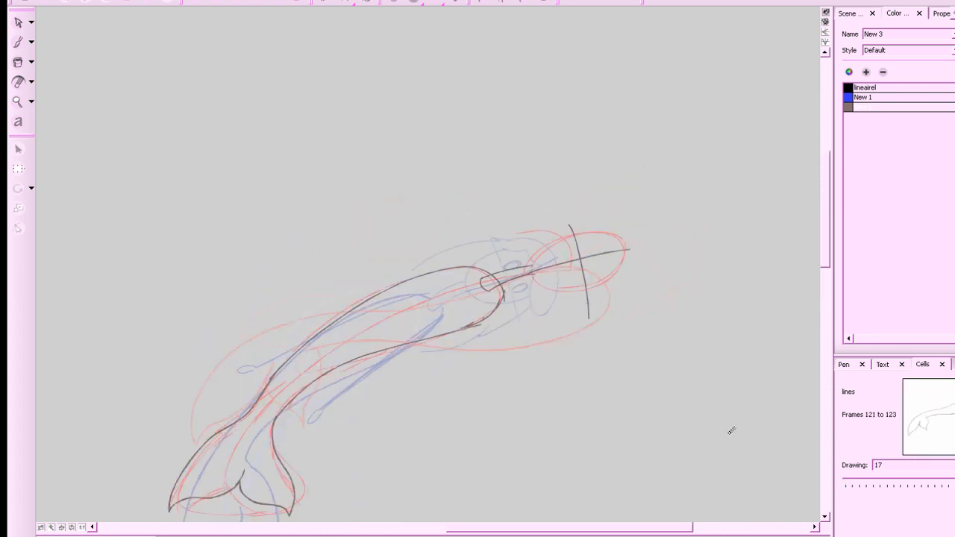
{"action": "key", "text": "period"}
{"action": "key", "text": "period"}
{"action": "key", "text": "period"}
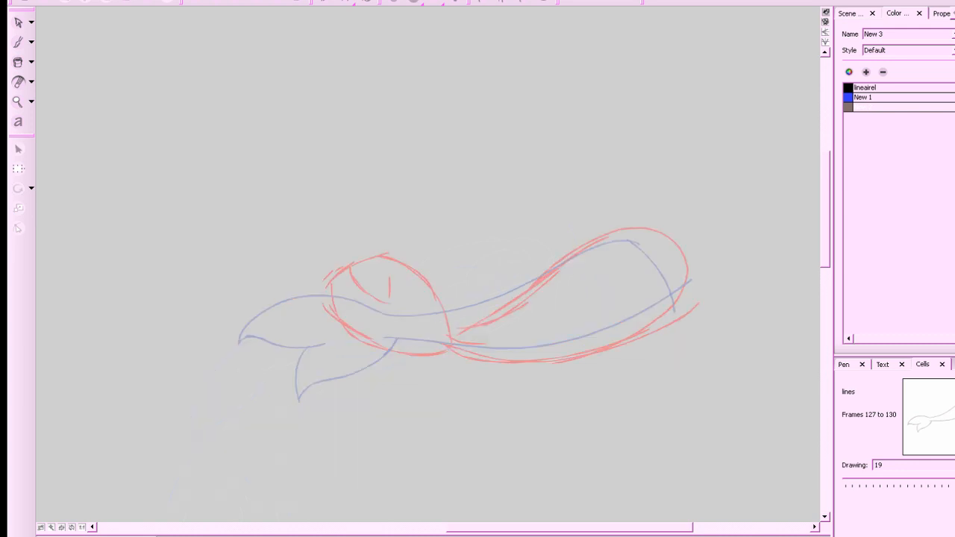
Draw the raised near fluke on frame 131 from the tail joint to its tip and down to the notch, redoing strokes.
{"action": "key", "text": "alt+b"}
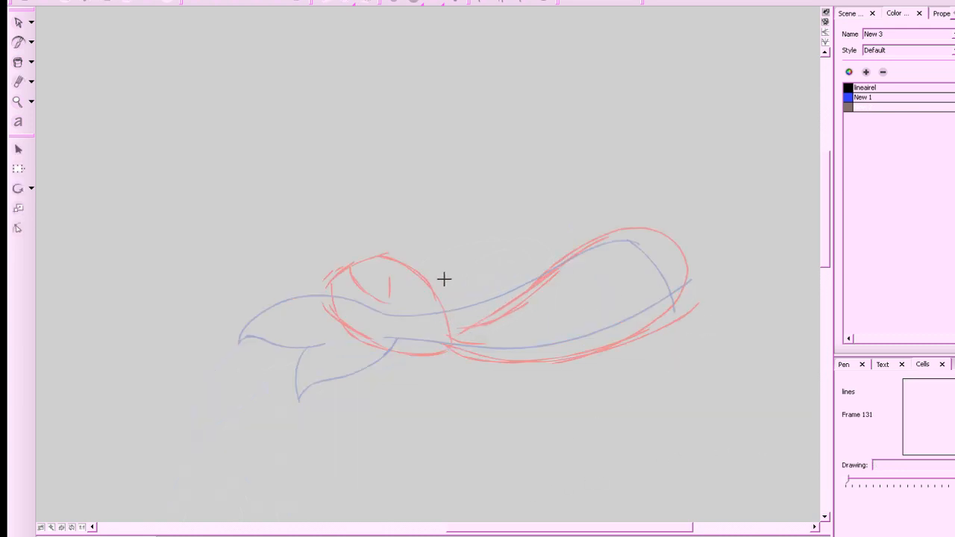
{"action": "left_click_drag", "start_coordinate": [390, 245], "coordinate": [447, 328]}
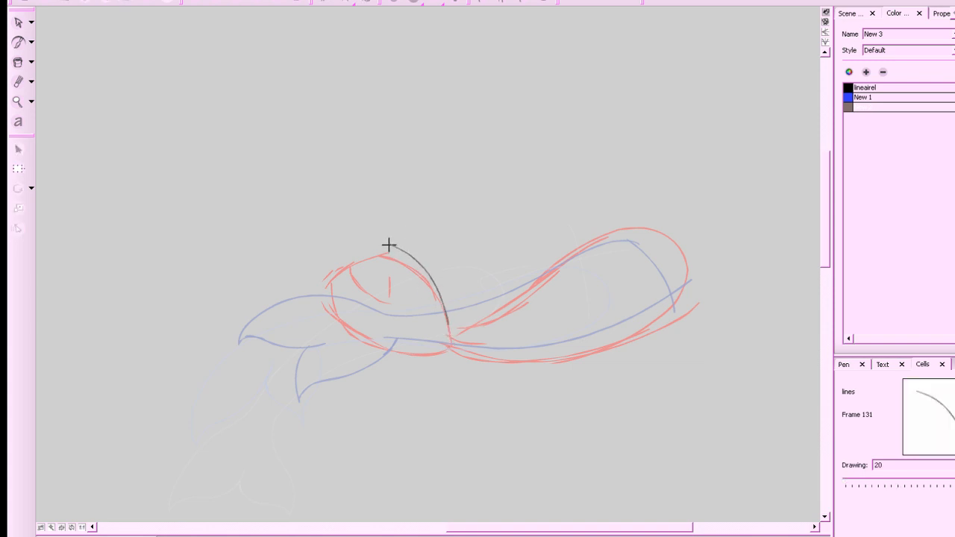
{"action": "left_click_drag", "start_coordinate": [389, 248], "coordinate": [386, 302]}
{"action": "key", "text": "ctrl+z"}
{"action": "left_click_drag", "start_coordinate": [391, 245], "coordinate": [391, 285]}
{"action": "key", "text": "ctrl+z"}
{"action": "mouse_move", "coordinate": [392, 245]}
{"action": "left_mouse_down"}
{"action": "mouse_move", "coordinate": [400, 323]}
{"action": "mouse_move", "coordinate": [337, 261]}
{"action": "left_mouse_up"}
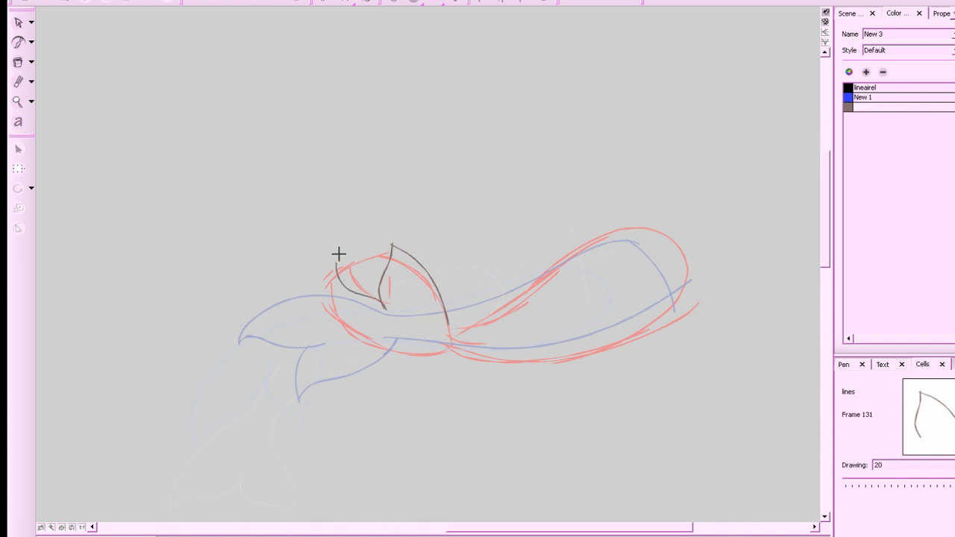
Draw the second fluke from the notch to its tip and around the tail's curved underside on frame 131, redoing strokes.
{"action": "key", "text": "ctrl+z"}
{"action": "mouse_move", "coordinate": [384, 304]}
{"action": "left_mouse_down"}
{"action": "mouse_move", "coordinate": [356, 286]}
{"action": "mouse_move", "coordinate": [356, 262]}
{"action": "mouse_move", "coordinate": [330, 279]}
{"action": "mouse_move", "coordinate": [368, 344]}
{"action": "mouse_move", "coordinate": [427, 351]}
{"action": "left_mouse_up"}
{"action": "key", "text": "ctrl+z"}
{"action": "key", "text": "ctrl+z"}
{"action": "left_click_drag", "start_coordinate": [363, 340], "coordinate": [402, 351]}
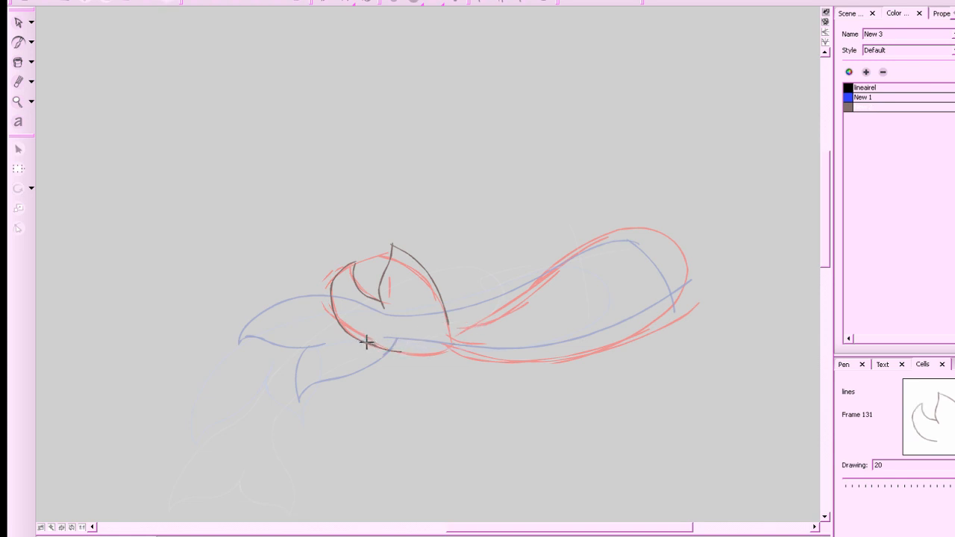
{"action": "key", "text": "ctrl+z"}
{"action": "left_click_drag", "start_coordinate": [344, 328], "coordinate": [431, 351]}
{"action": "key", "text": "ctrl+z"}
{"action": "mouse_move", "coordinate": [348, 330]}
{"action": "left_mouse_down"}
{"action": "mouse_move", "coordinate": [371, 347]}
{"action": "mouse_move", "coordinate": [442, 352]}
{"action": "left_mouse_up"}
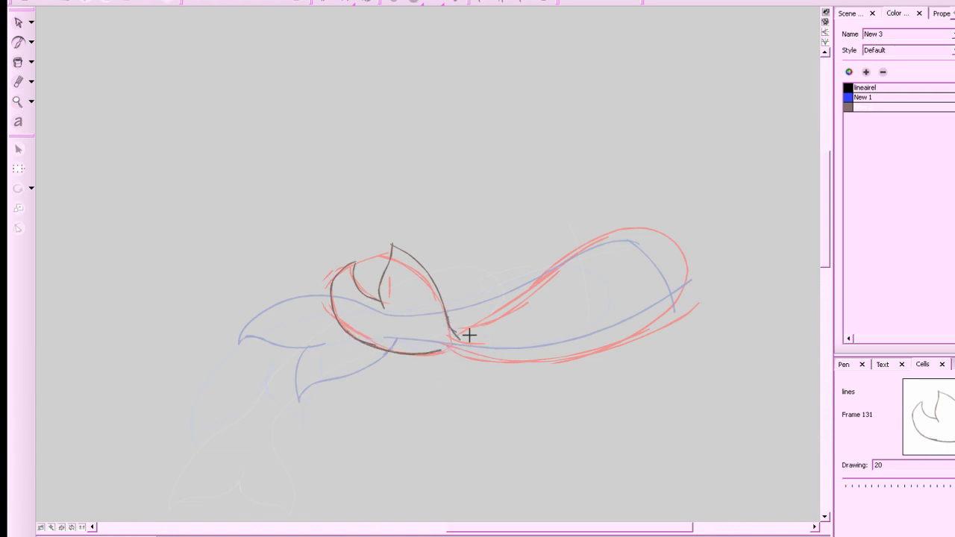
Draw the upper and lower body contours from the tail joint to the chest on frame 131 and close the chest end.
{"action": "mouse_move", "coordinate": [453, 330]}
{"action": "left_mouse_down"}
{"action": "mouse_move", "coordinate": [568, 254]}
{"action": "mouse_move", "coordinate": [663, 225]}
{"action": "left_mouse_up"}
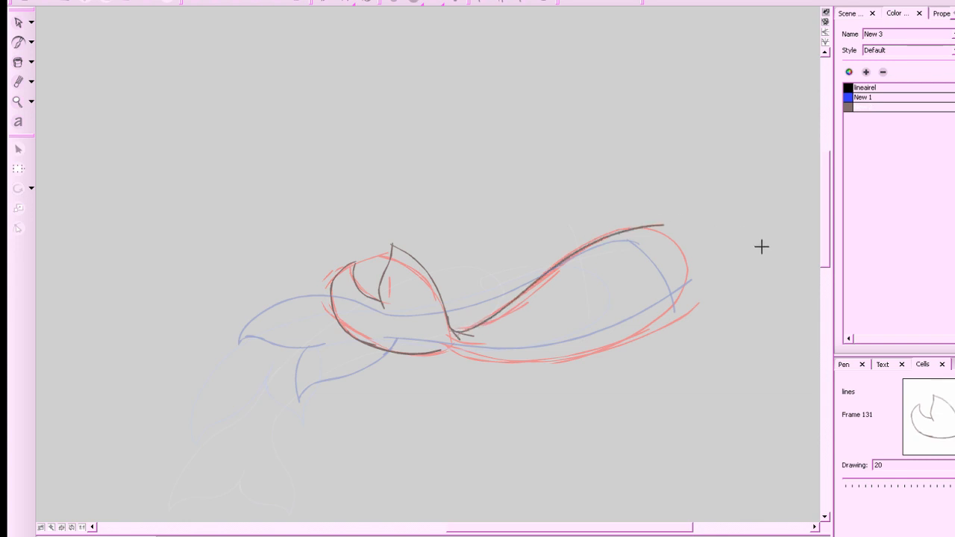
{"action": "left_click_drag", "start_coordinate": [464, 410], "coordinate": [433, 427]}
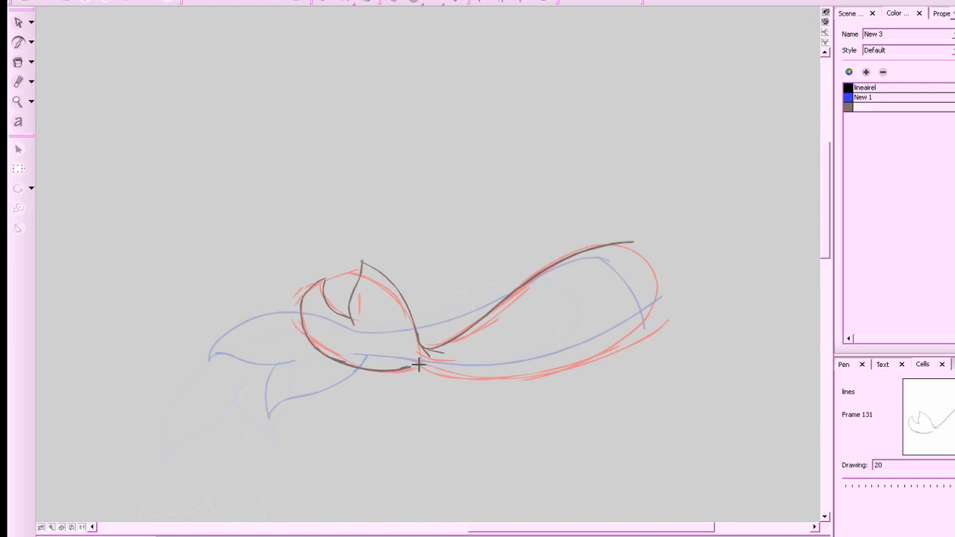
{"action": "key", "text": "alt+e"}
{"action": "key", "text": "alt+b"}
{"action": "mouse_move", "coordinate": [403, 367]}
{"action": "left_mouse_down"}
{"action": "mouse_move", "coordinate": [519, 369]}
{"action": "mouse_move", "coordinate": [684, 288]}
{"action": "left_mouse_up"}
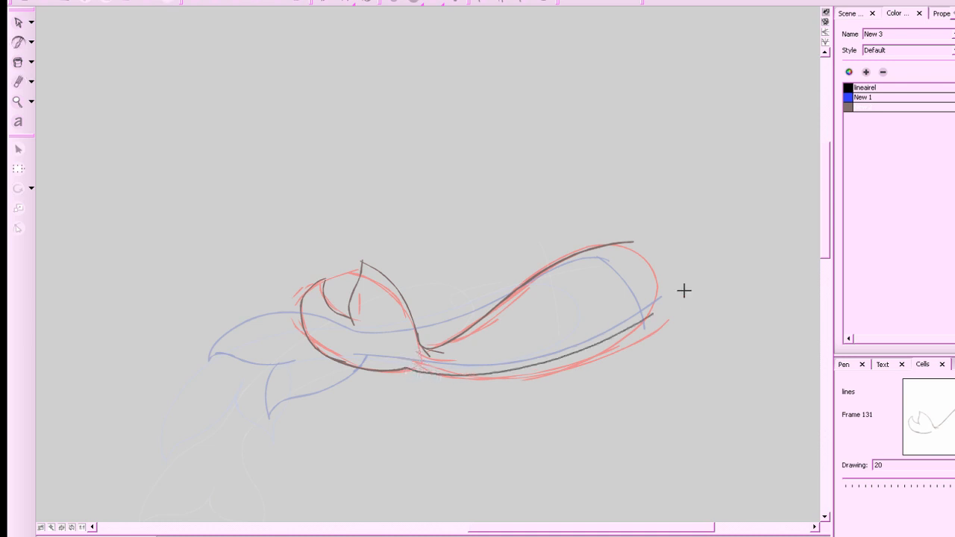
{"action": "left_click_drag", "start_coordinate": [622, 241], "coordinate": [677, 317]}
{"action": "left_click_drag", "start_coordinate": [668, 366], "coordinate": [715, 362]}
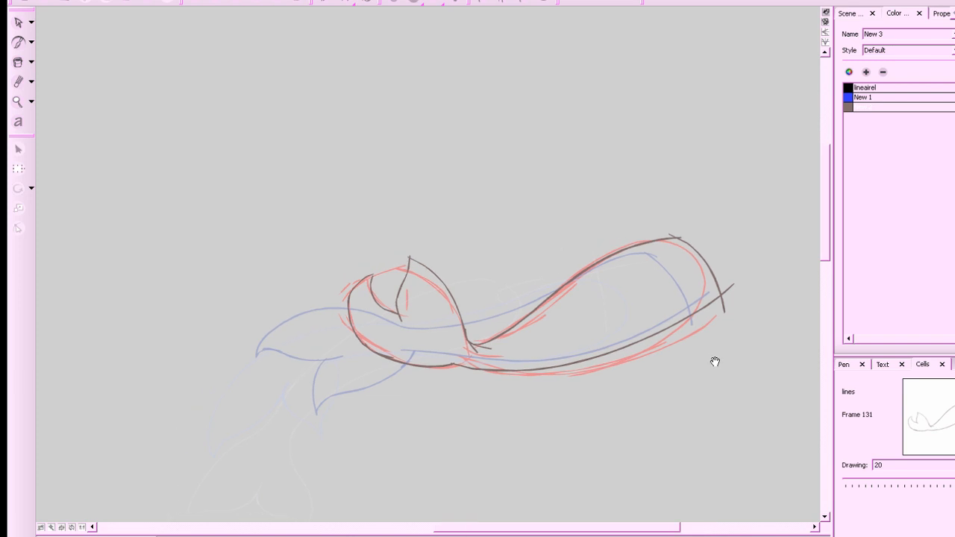
{"action": "left_click_drag", "start_coordinate": [645, 386], "coordinate": [645, 392]}
{"action": "key", "text": "alt+e"}
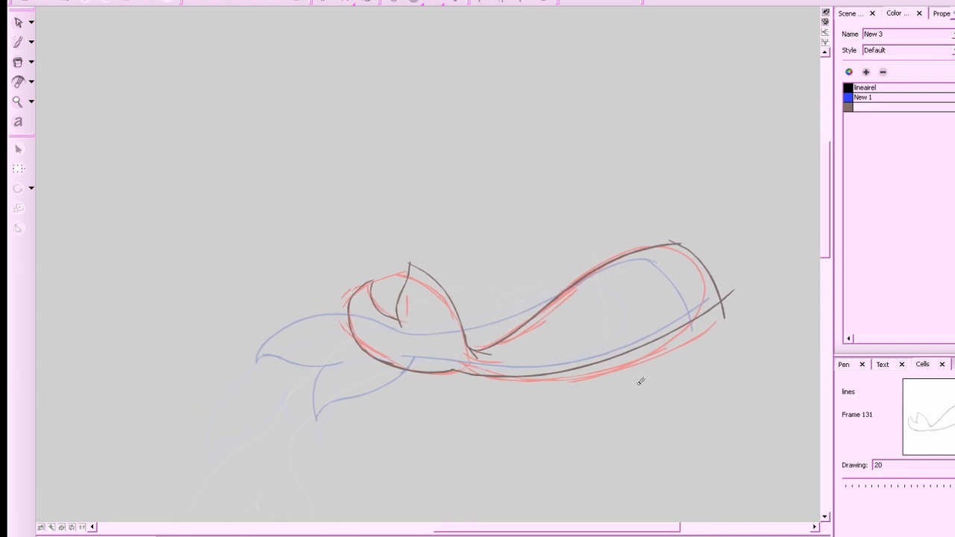
Move on to the blank cell at frame 134 of the lines layer and save the scene.
{"action": "left_click_drag", "start_coordinate": [652, 383], "coordinate": [589, 321]}
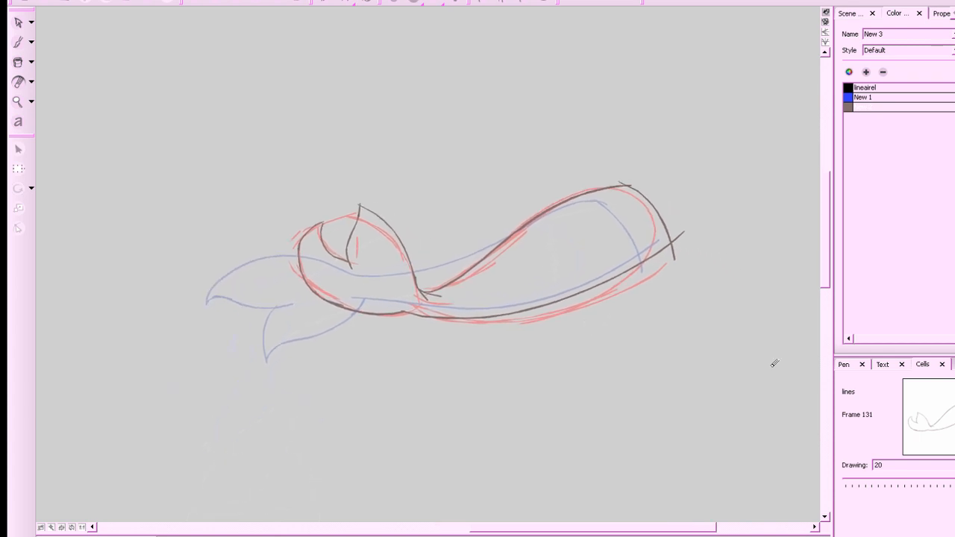
{"action": "left_click", "coordinate": [752, 536]}
{"action": "left_click", "coordinate": [793, 536]}
{"action": "mouse_move", "coordinate": [760, 471]}
{"action": "left_mouse_down"}
{"action": "mouse_move", "coordinate": [720, 470]}
{"action": "mouse_move", "coordinate": [702, 494]}
{"action": "left_mouse_up"}
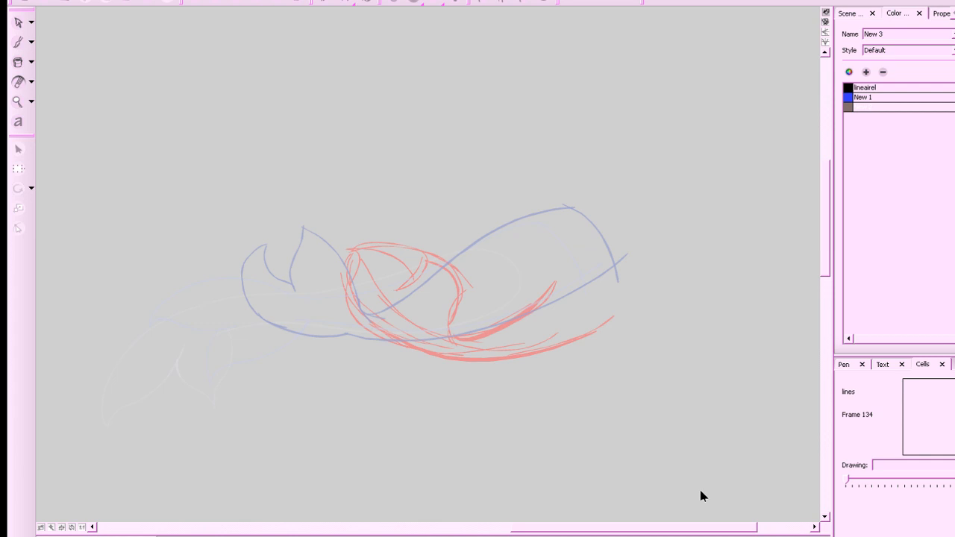
{"action": "key", "text": "ctrl+s"}
Draw both curled-up flukes on frame 134 with their shared notch and the outer curve running into the tail's underside.
{"action": "key", "text": "alt+b"}
{"action": "mouse_move", "coordinate": [385, 301]}
{"action": "left_mouse_down"}
{"action": "mouse_move", "coordinate": [424, 259]}
{"action": "mouse_move", "coordinate": [421, 240]}
{"action": "mouse_move", "coordinate": [458, 260]}
{"action": "mouse_move", "coordinate": [453, 320]}
{"action": "left_mouse_up"}
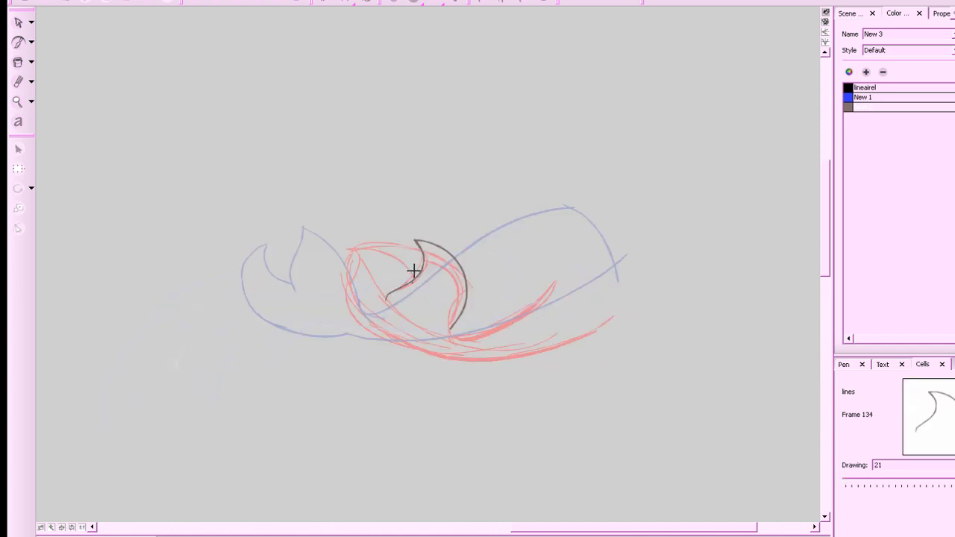
{"action": "mouse_move", "coordinate": [409, 267]}
{"action": "left_mouse_down"}
{"action": "mouse_move", "coordinate": [351, 247]}
{"action": "mouse_move", "coordinate": [346, 307]}
{"action": "mouse_move", "coordinate": [385, 341]}
{"action": "mouse_move", "coordinate": [432, 345]}
{"action": "left_mouse_up"}
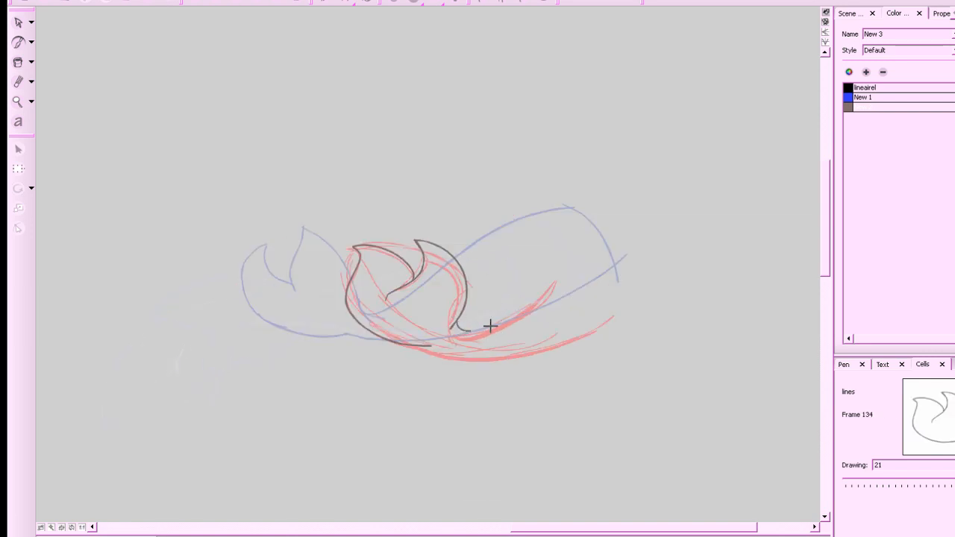
Draw the upper and lower body contours of frame 134 from the tail joint to the chest and round off the chest end.
{"action": "left_click_drag", "start_coordinate": [453, 329], "coordinate": [644, 220]}
{"action": "key", "text": "alt+e"}
{"action": "mouse_move", "coordinate": [440, 341]}
{"action": "left_mouse_down"}
{"action": "mouse_move", "coordinate": [412, 341]}
{"action": "mouse_move", "coordinate": [627, 316]}
{"action": "mouse_move", "coordinate": [681, 269]}
{"action": "mouse_move", "coordinate": [612, 218]}
{"action": "left_mouse_up"}
{"action": "key", "text": "alt+b"}
{"action": "key", "text": "alt+e"}
{"action": "key", "text": "alt+b"}
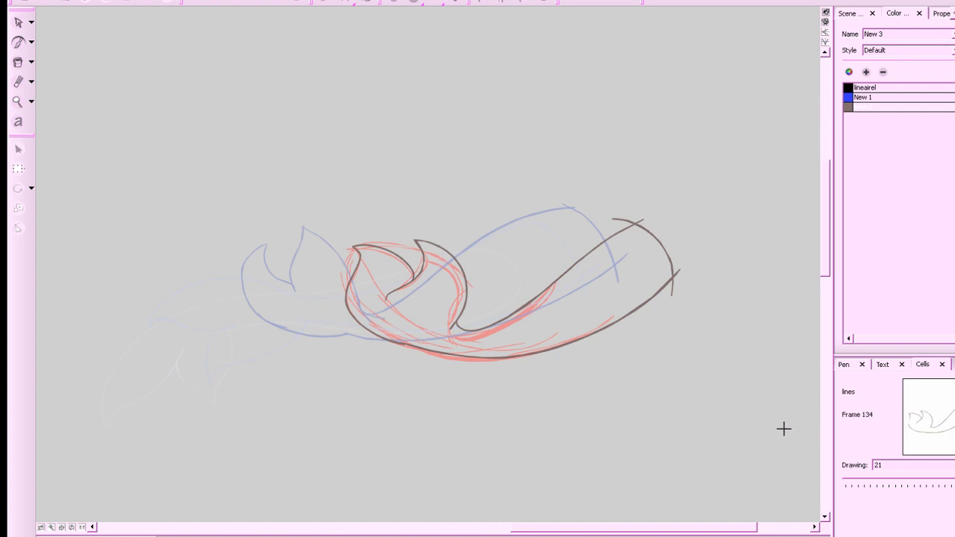
Flip back through the earlier drawings and forward again to examine the motion up to frame 134.
{"action": "key", "text": "plus"}
{"action": "key", "text": "comma"}
{"action": "key", "text": "comma"}
{"action": "key", "text": "comma"}
{"action": "key", "text": "comma"}
{"action": "key", "text": "comma"}
{"action": "key", "text": "comma"}
{"action": "key", "text": "comma"}
{"action": "key", "text": "comma"}
{"action": "key", "text": "comma"}
{"action": "key", "text": "comma"}
{"action": "key", "text": "comma"}
{"action": "key", "text": "comma"}
{"action": "key", "text": "comma"}
{"action": "key", "text": "comma"}
{"action": "key", "text": "comma"}
{"action": "key", "text": "comma"}
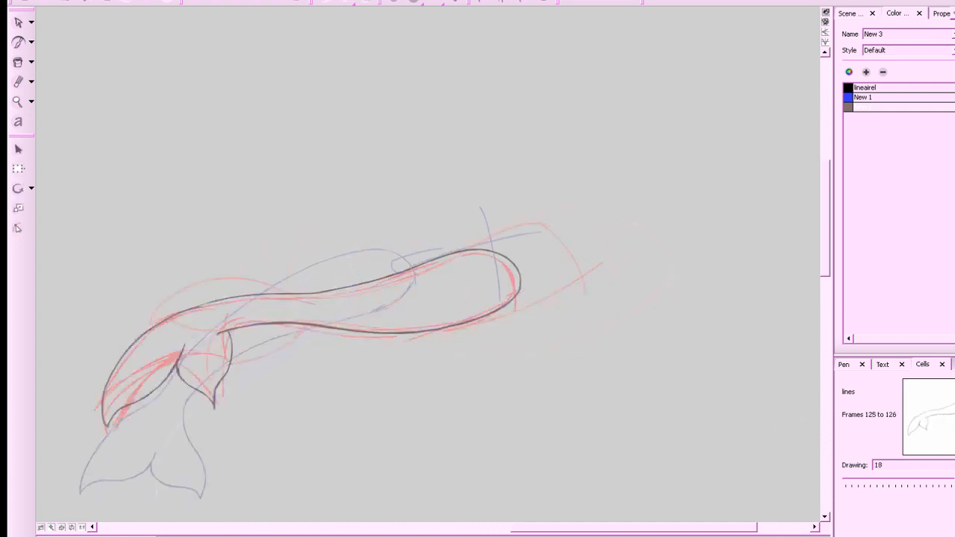
{"action": "key", "text": "period"}
{"action": "key", "text": "period"}
{"action": "key", "text": "period"}
{"action": "key", "text": "period"}
{"action": "key", "text": "period"}
{"action": "key", "text": "period"}
{"action": "key", "text": "period"}
{"action": "key", "text": "period"}
{"action": "key", "text": "period"}
On frame 137 of the lines layer, draw the two downward-swept flukes over the rough, each with its tip and inner edge.
{"action": "left_click_drag", "start_coordinate": [597, 536], "coordinate": [739, 536]}
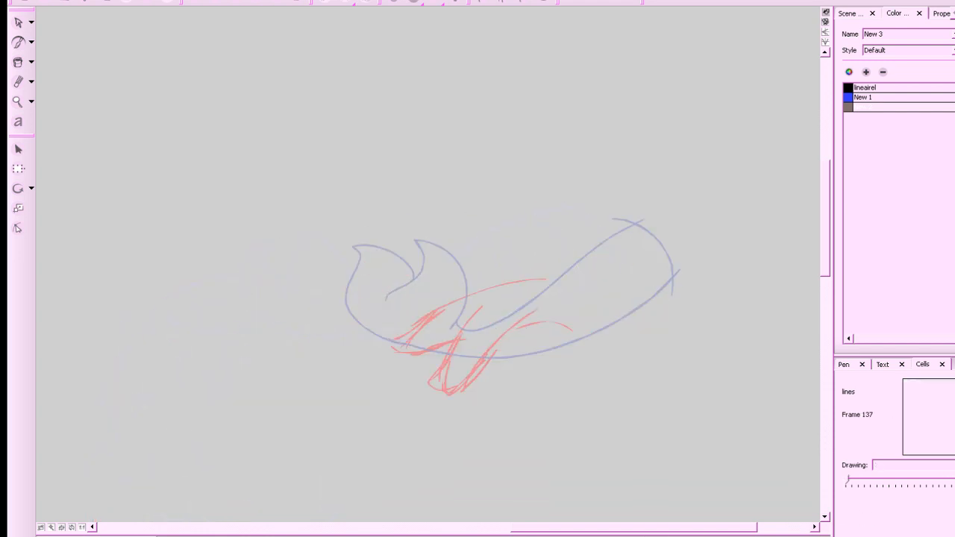
{"action": "left_click_drag", "start_coordinate": [567, 327], "coordinate": [433, 408]}
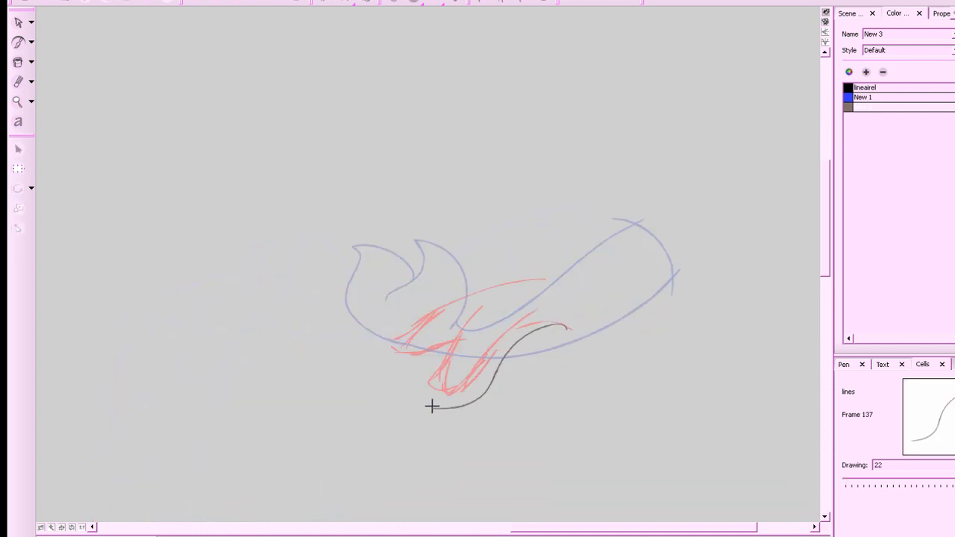
{"action": "mouse_move", "coordinate": [462, 328]}
{"action": "left_mouse_down"}
{"action": "mouse_move", "coordinate": [440, 359]}
{"action": "mouse_move", "coordinate": [428, 407]}
{"action": "left_mouse_up"}
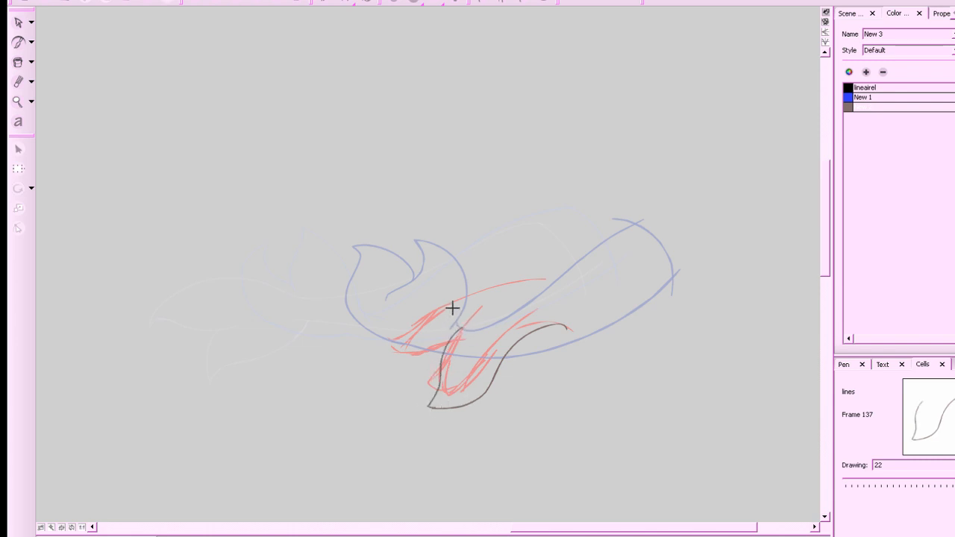
{"action": "left_click_drag", "start_coordinate": [453, 308], "coordinate": [396, 374]}
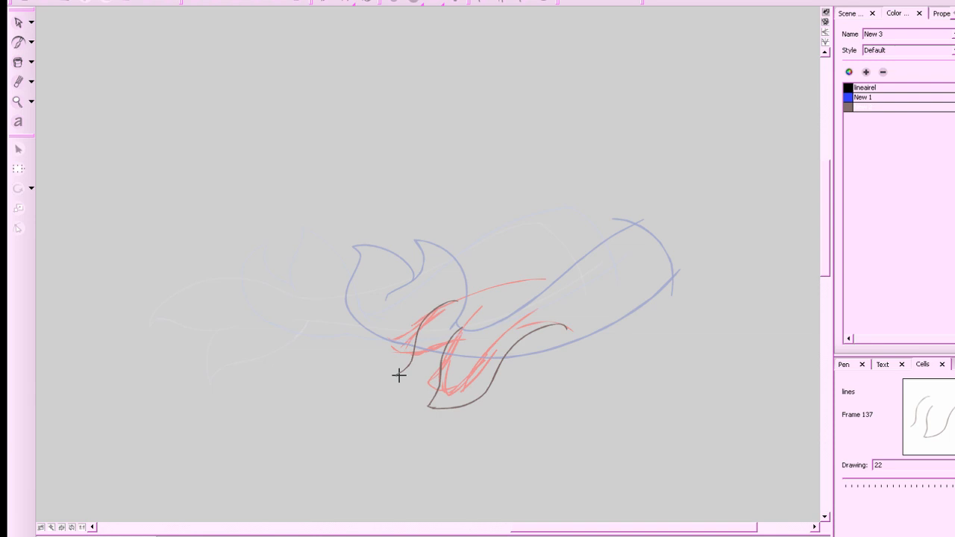
{"action": "left_click_drag", "start_coordinate": [397, 376], "coordinate": [442, 373]}
On frame 137, close the far fluke's lower edge to its tip and extend its outer edge up toward the tail.
{"action": "key", "text": "alt+e"}
{"action": "key", "text": "alt+b"}
{"action": "key", "text": "alt+e"}
{"action": "mouse_move", "coordinate": [462, 301]}
{"action": "left_mouse_down"}
{"action": "mouse_move", "coordinate": [446, 304]}
{"action": "mouse_move", "coordinate": [495, 289]}
{"action": "left_mouse_up"}
{"action": "key", "text": "alt+b"}
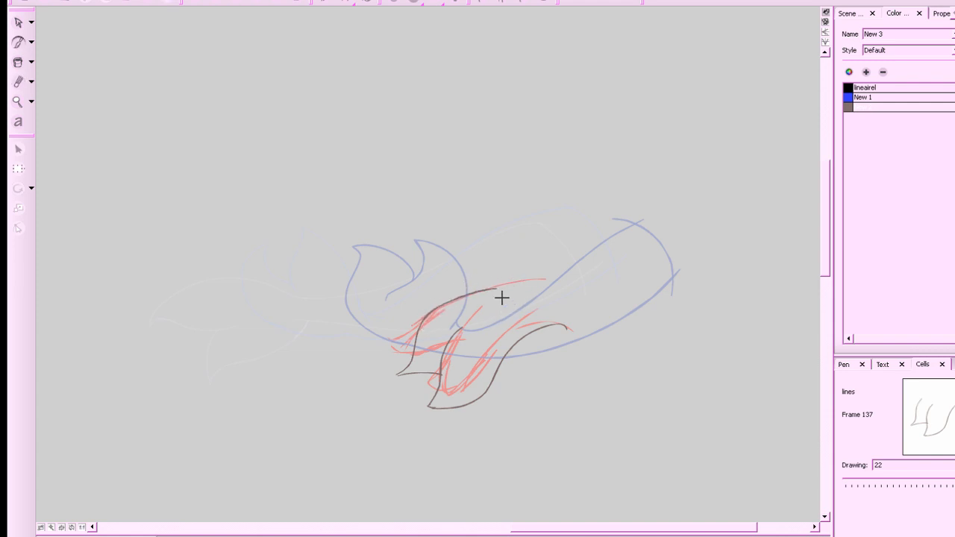
{"action": "key", "text": "ctrl+z"}
{"action": "left_click_drag", "start_coordinate": [422, 322], "coordinate": [471, 296]}
{"action": "left_click_drag", "start_coordinate": [421, 320], "coordinate": [481, 295]}
{"action": "key", "text": "alt+e"}
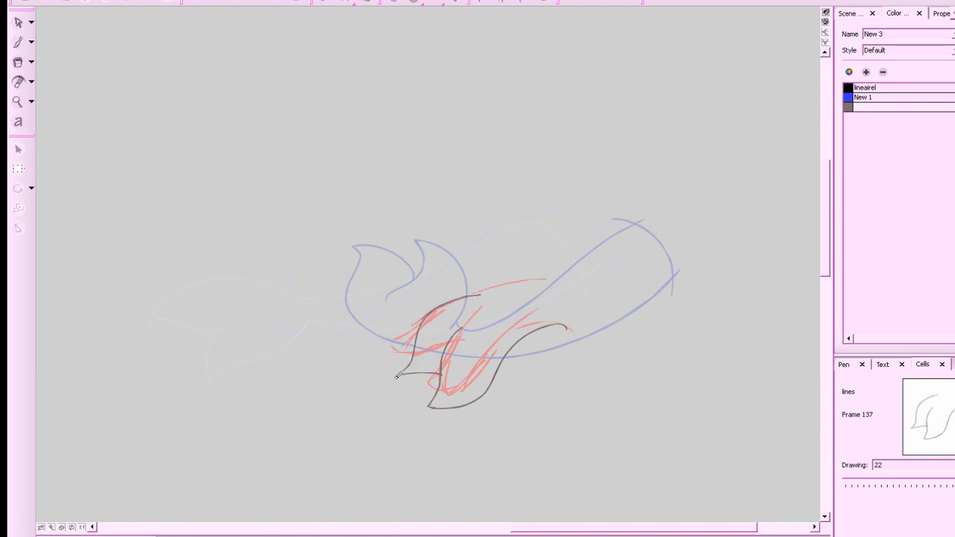
Tidy the far fluke's tip and the near fluke's outer edge, and draw the upper and lower body contours leading from the flukes.
{"action": "key", "text": "alt+b"}
{"action": "left_click_drag", "start_coordinate": [411, 359], "coordinate": [395, 375]}
{"action": "key", "text": "alt+e"}
{"action": "left_click_drag", "start_coordinate": [522, 346], "coordinate": [563, 329]}
{"action": "key", "text": "alt+b"}
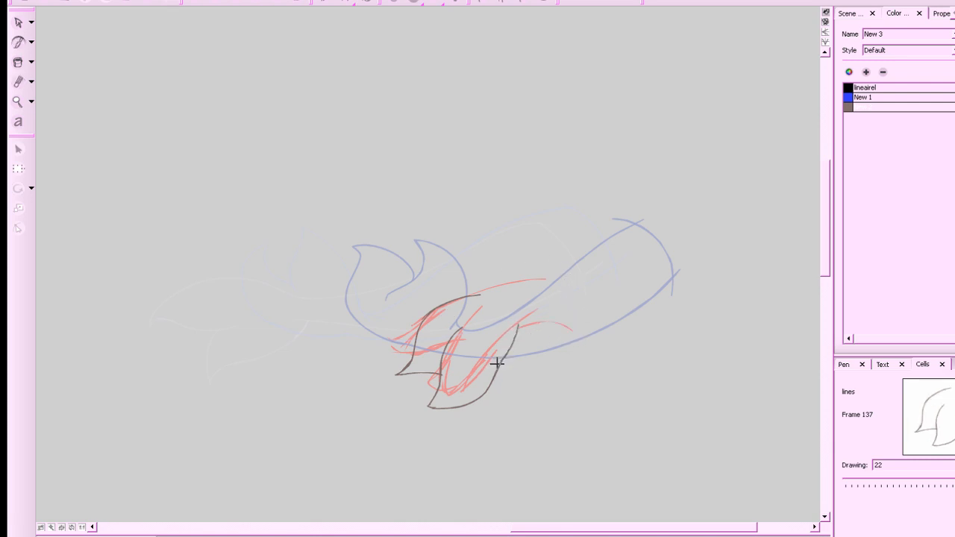
{"action": "left_click_drag", "start_coordinate": [510, 347], "coordinate": [500, 363]}
{"action": "left_click_drag", "start_coordinate": [504, 291], "coordinate": [630, 271]}
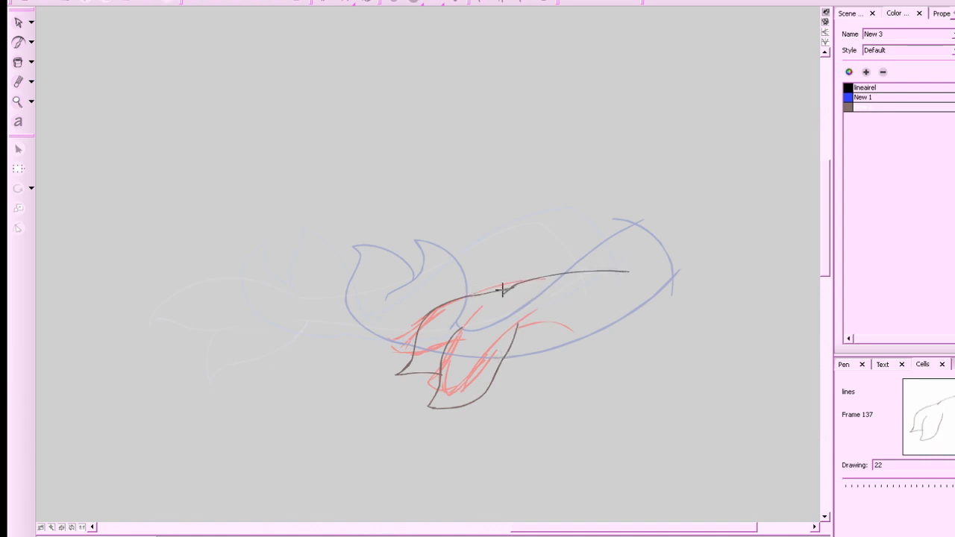
{"action": "left_click_drag", "start_coordinate": [518, 324], "coordinate": [666, 320]}
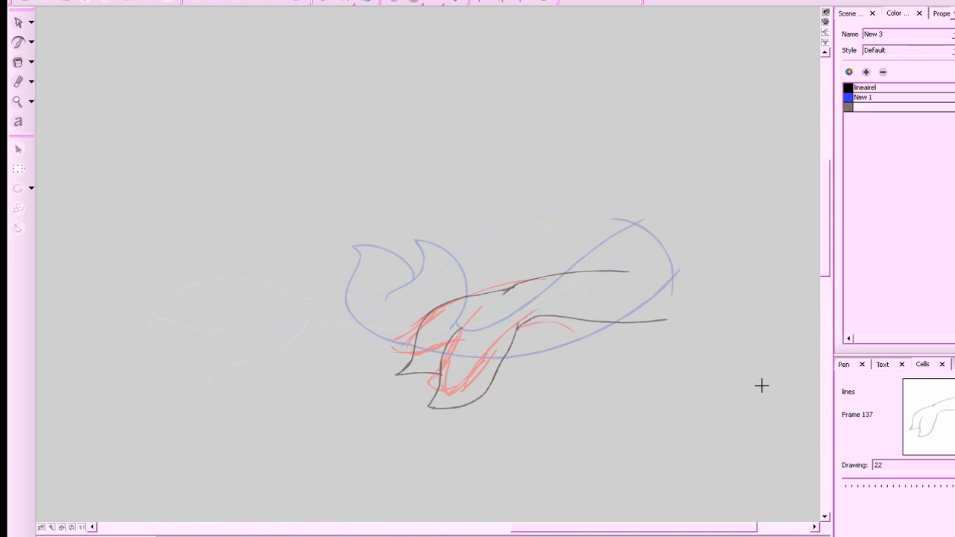
Flip back and forth through the neighbouring drawings to examine the tail's motion into frame 137.
{"action": "key", "text": "a"}
{"action": "key", "text": "a"}
{"action": "key", "text": "a"}
{"action": "key", "text": "s"}
{"action": "key", "text": "s"}
{"action": "key", "text": "s"}
{"action": "key", "text": "plus"}
{"action": "key", "text": "s"}
{"action": "key", "text": "s"}
Select the tail drawing on frames 131 to 133 and rescale it, raising both its upper and lower edges.
{"action": "left_click_drag", "start_coordinate": [736, 451], "coordinate": [812, 407]}
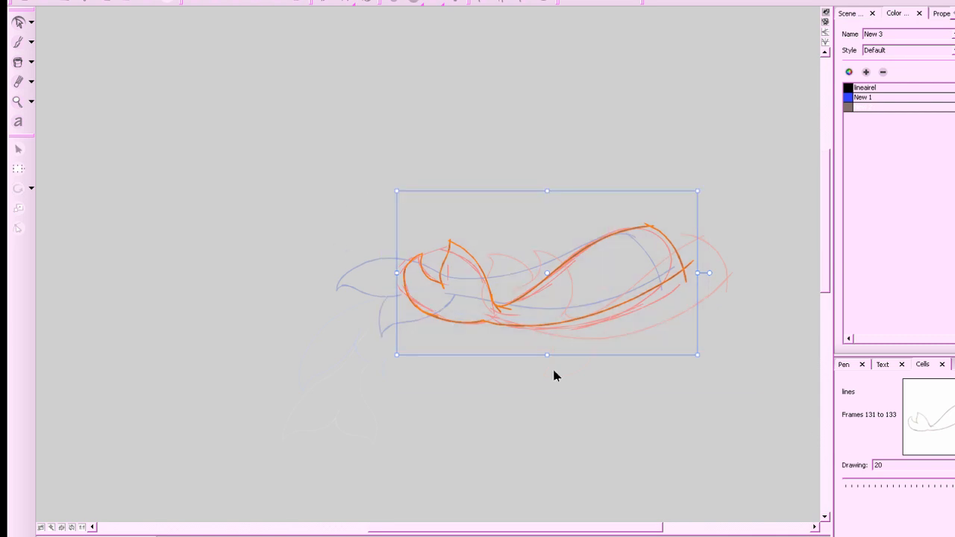
{"action": "key", "text": "alt+0"}
{"action": "left_click_drag", "start_coordinate": [397, 192], "coordinate": [401, 171]}
{"action": "left_click_drag", "start_coordinate": [398, 353], "coordinate": [397, 342]}
{"action": "left_click", "coordinate": [357, 404]}
{"action": "key", "text": "1"}
{"action": "key", "text": "1"}
{"action": "key", "text": "1"}
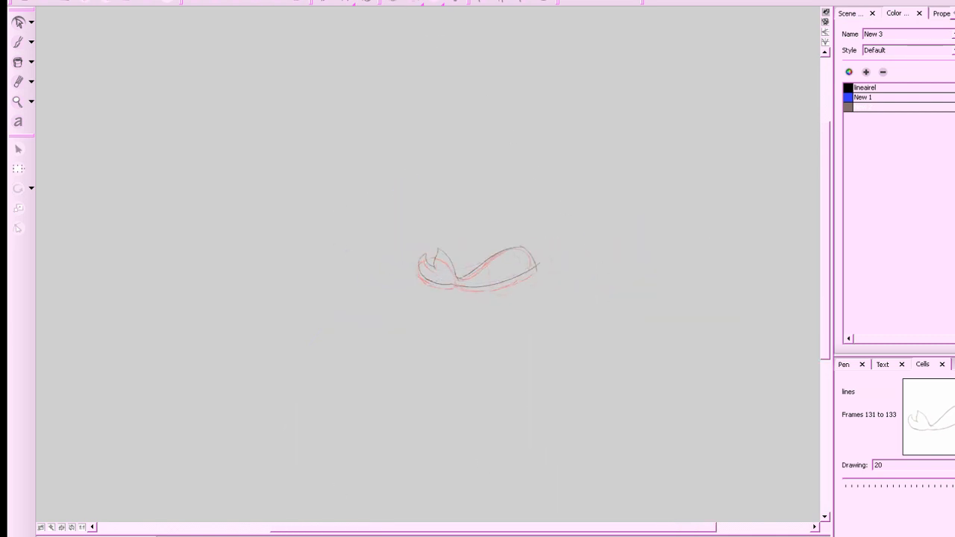
Play back the animation from an earlier frame and switch from the drawing view to the framed camera view.
{"action": "left_click_drag", "start_coordinate": [224, 536], "coordinate": [175, 536]}
{"action": "left_click", "coordinate": [454, 2]}
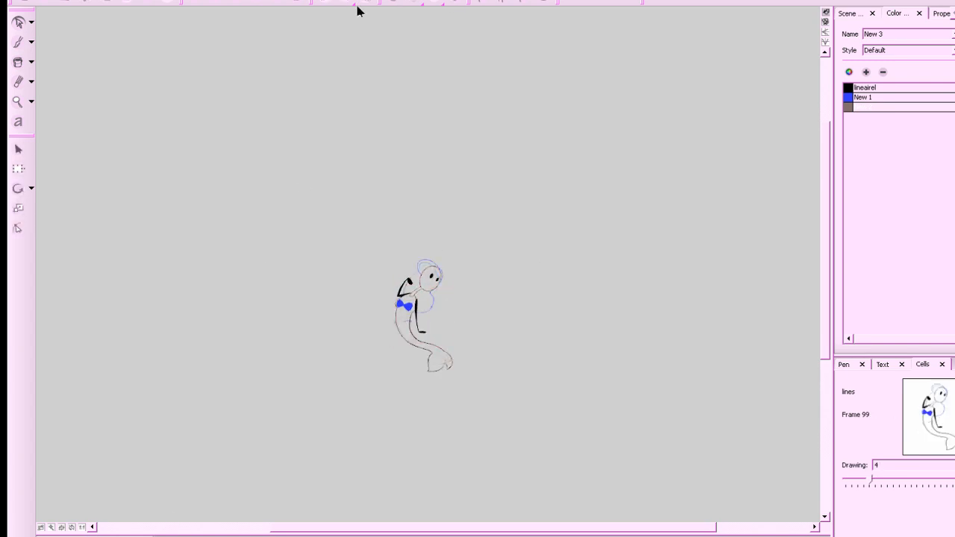
{"action": "left_click", "coordinate": [239, 1]}
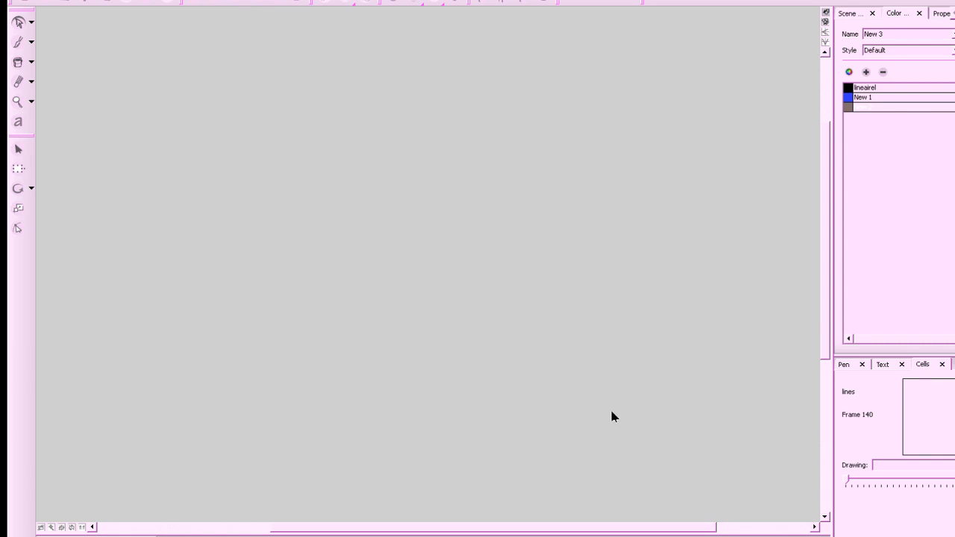
{"action": "left_click_drag", "start_coordinate": [235, 536], "coordinate": [229, 536]}
{"action": "left_click", "coordinate": [824, 22]}
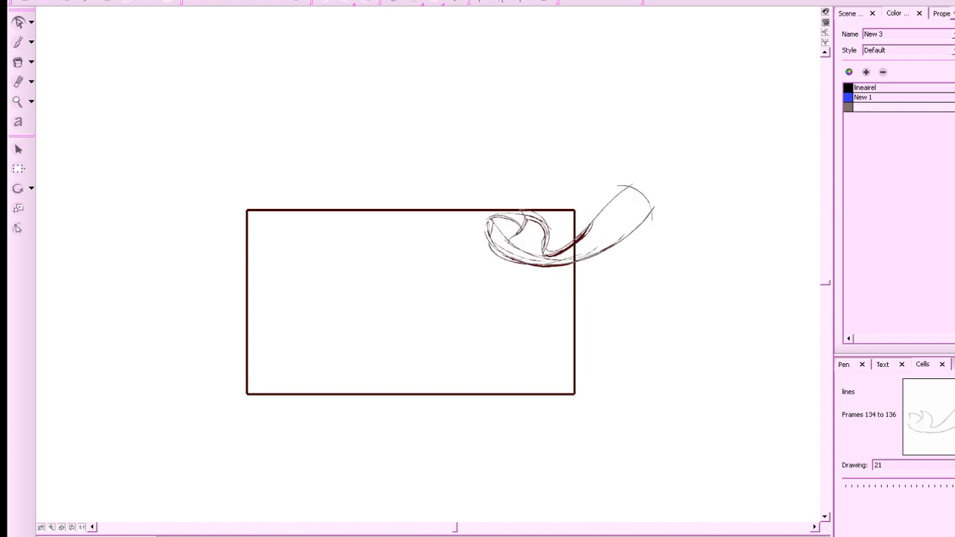
Step back and forth through the frames in the camera view to examine how the swimming poses connect.
{"action": "key", "text": "period"}
{"action": "key", "text": "comma"}
{"action": "key", "text": "comma"}
{"action": "key", "text": "comma"}
{"action": "key", "text": "comma"}
{"action": "key", "text": "comma"}
{"action": "key", "text": "period"}
{"action": "key", "text": "period"}
{"action": "key", "text": "period"}
{"action": "key", "text": "comma"}
{"action": "key", "text": "comma"}
{"action": "key", "text": "comma"}
{"action": "key", "text": "comma"}
{"action": "key", "text": "comma"}
{"action": "key", "text": "comma"}
{"action": "key", "text": "comma"}
{"action": "key", "text": "comma"}
{"action": "key", "text": "comma"}
{"action": "key", "text": "comma"}
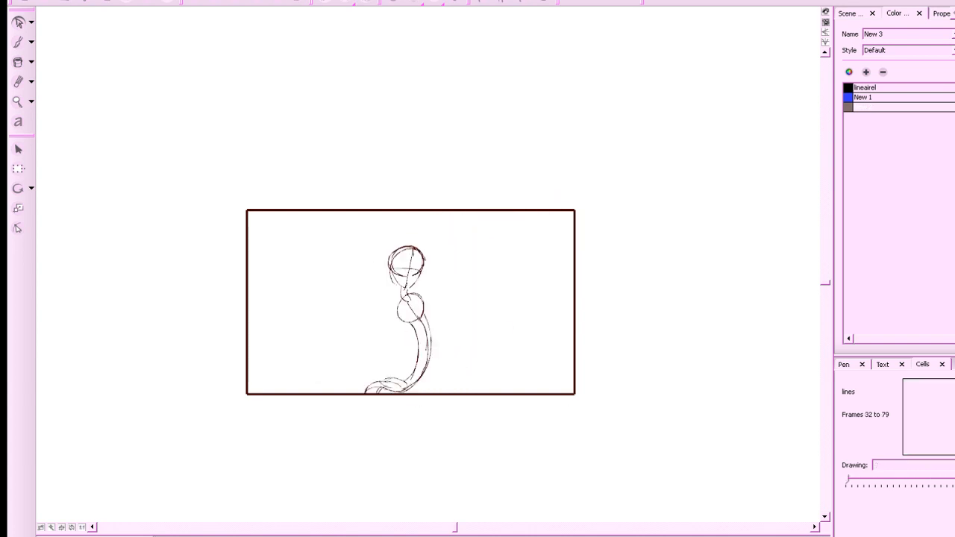
Go back to the start of the scene and play the whole animation to review its timing.
{"action": "left_click_drag", "start_coordinate": [338, 536], "coordinate": [152, 536]}
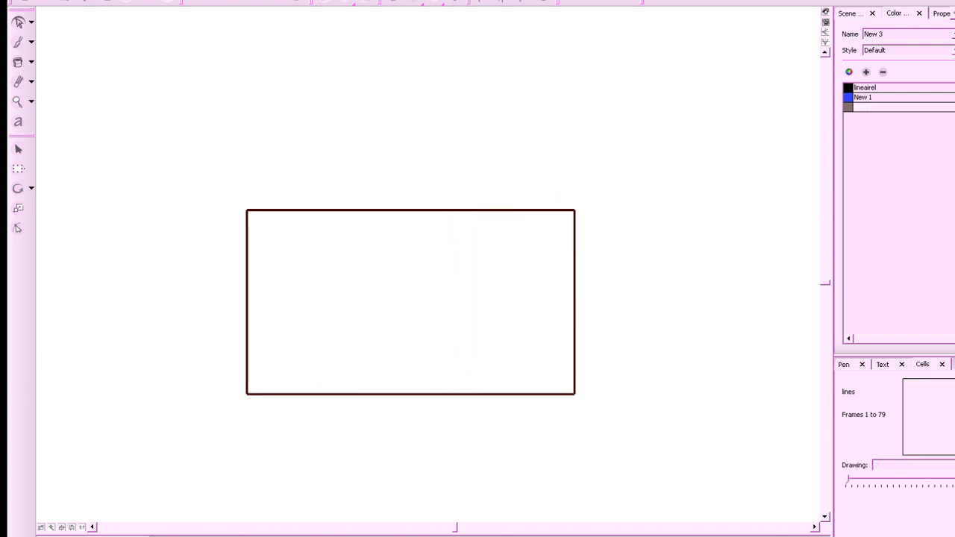
{"action": "left_click", "coordinate": [236, 2]}
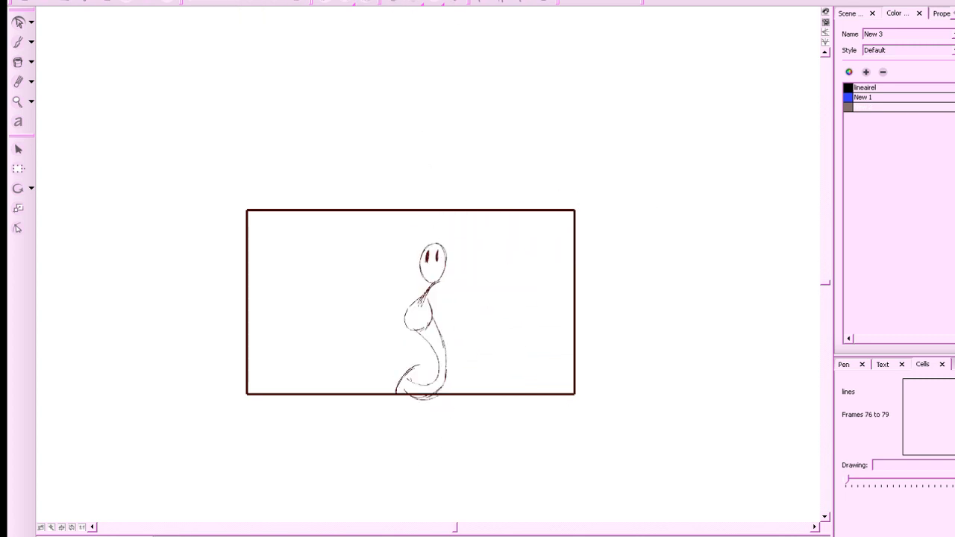
{"action": "left_click", "coordinate": [143, 536]}
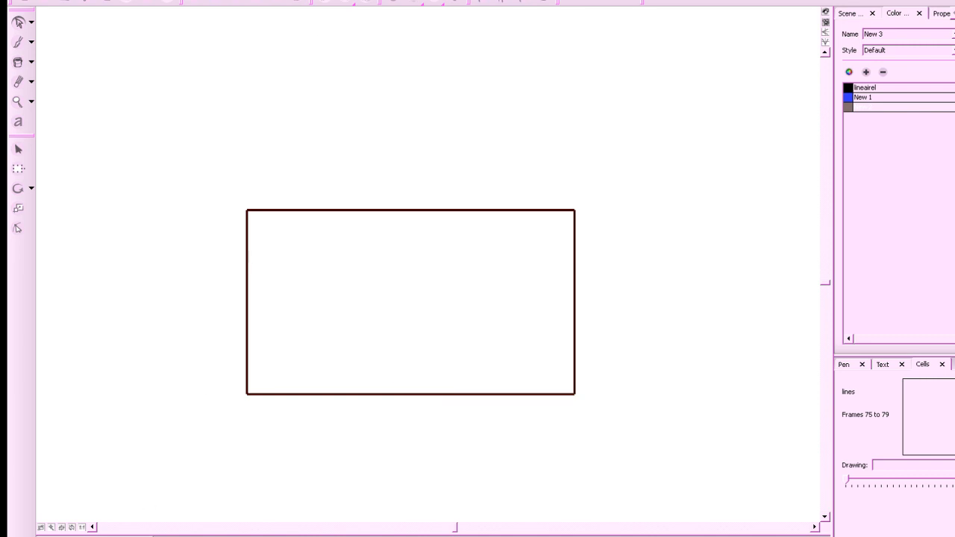
{"action": "left_click", "coordinate": [432, 536]}
{"action": "left_click", "coordinate": [237, 2]}
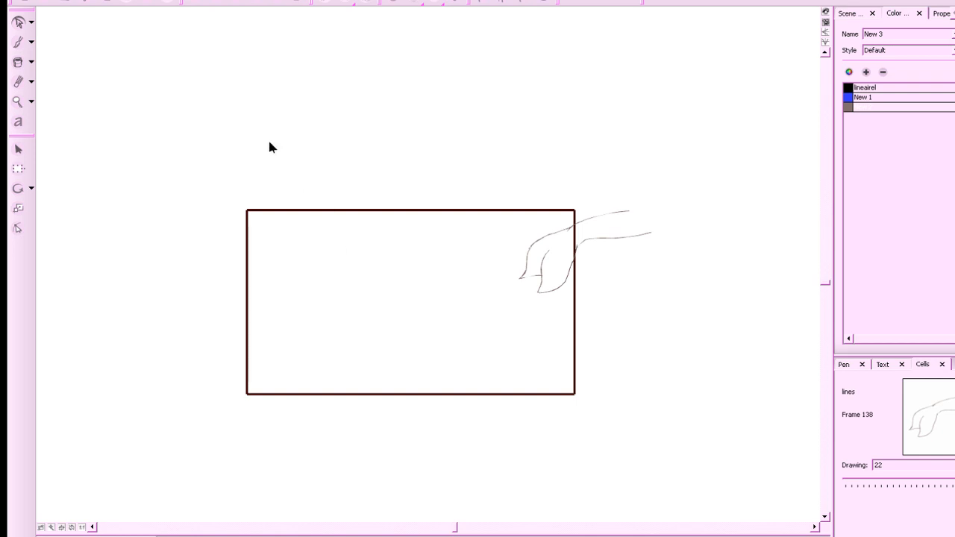
{"action": "left_click", "coordinate": [66, 2]}
Switch to Windows Media Player, play Pathfinder, change the track to Wildcard (Bonus), and minimize the player.
{"action": "key", "text": "alt+Tab"}
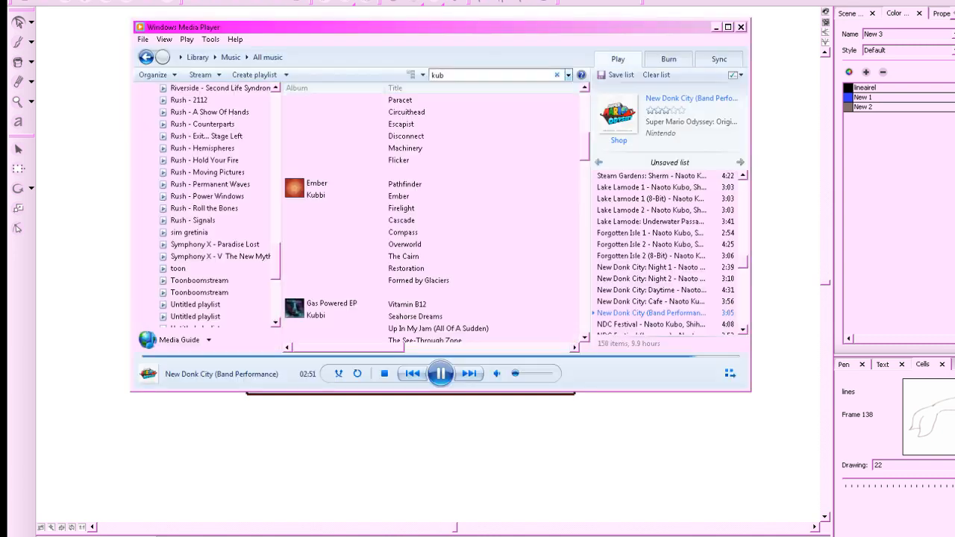
{"action": "double_click", "coordinate": [419, 184]}
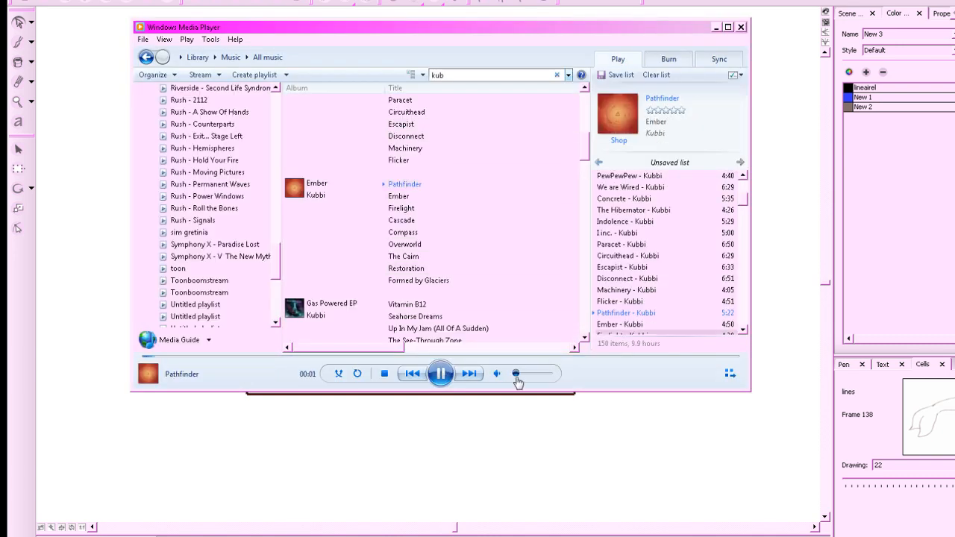
{"action": "scroll", "coordinate": [446, 191], "scroll_direction": "up", "scroll_amount": 3}
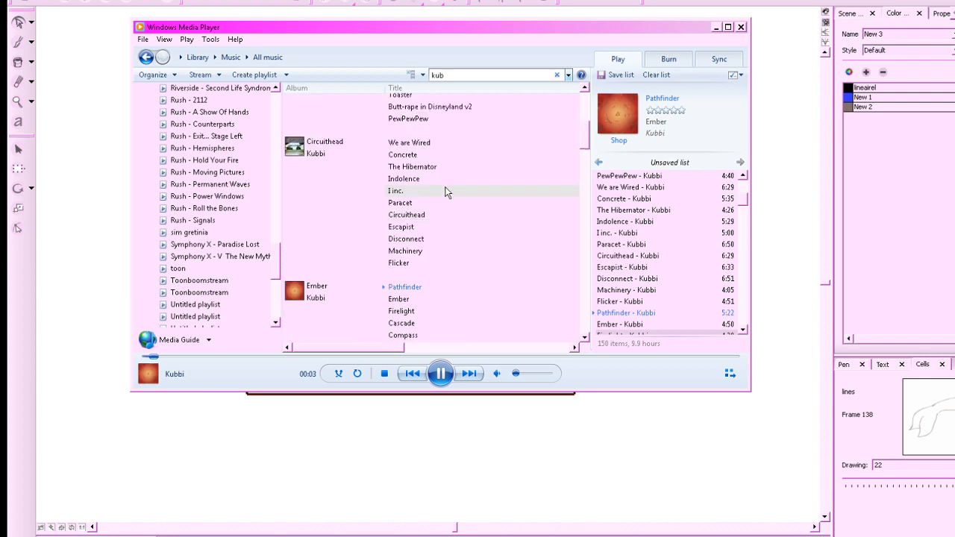
{"action": "scroll", "coordinate": [446, 187], "scroll_direction": "up", "scroll_amount": 6}
{"action": "scroll", "coordinate": [469, 119], "scroll_direction": "up", "scroll_amount": 2}
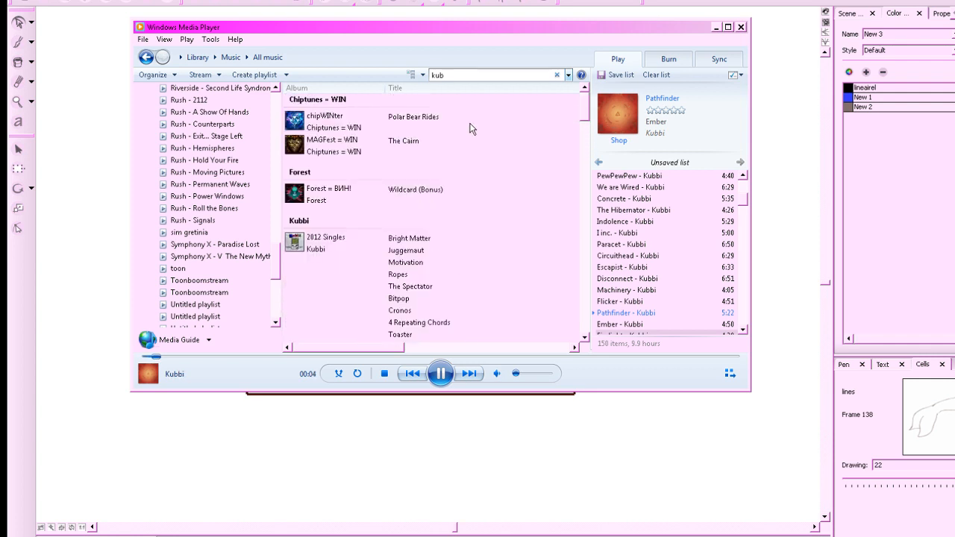
{"action": "double_click", "coordinate": [425, 188]}
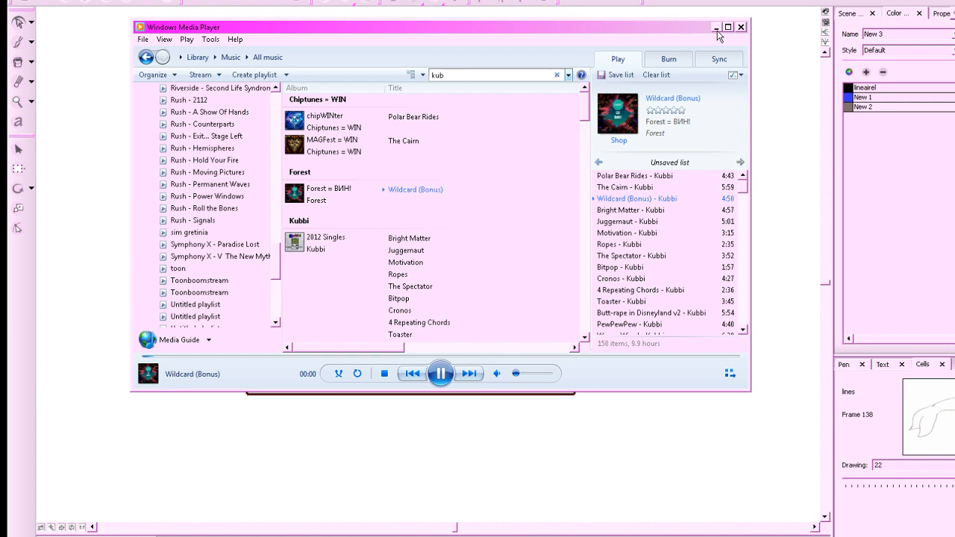
{"action": "left_click", "coordinate": [715, 29]}
Scrub through the frames around 92 to 114 and compare the lines drawings with the roughs on the random layer.
{"action": "left_click", "coordinate": [485, 536]}
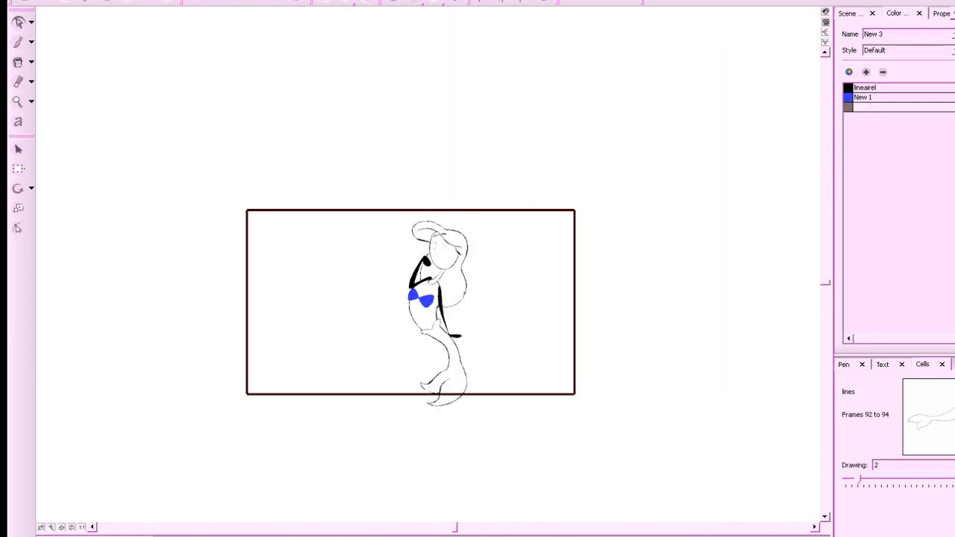
{"action": "mouse_move", "coordinate": [485, 536]}
{"action": "left_mouse_down"}
{"action": "mouse_move", "coordinate": [569, 536]}
{"action": "mouse_move", "coordinate": [544, 536]}
{"action": "mouse_move", "coordinate": [559, 536]}
{"action": "left_mouse_up"}
{"action": "key", "text": "comma"}
{"action": "key", "text": "comma"}
{"action": "key", "text": "period"}
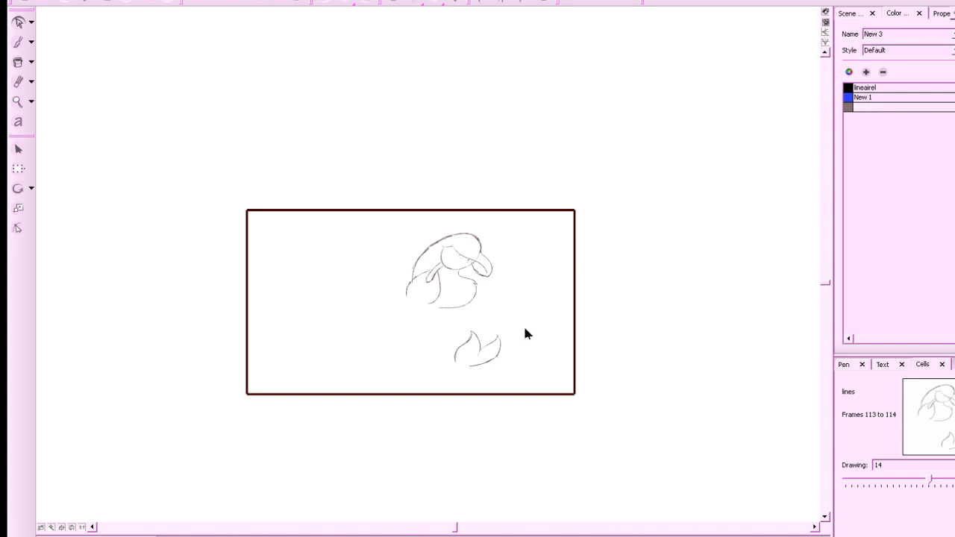
{"action": "left_click", "coordinate": [527, 536]}
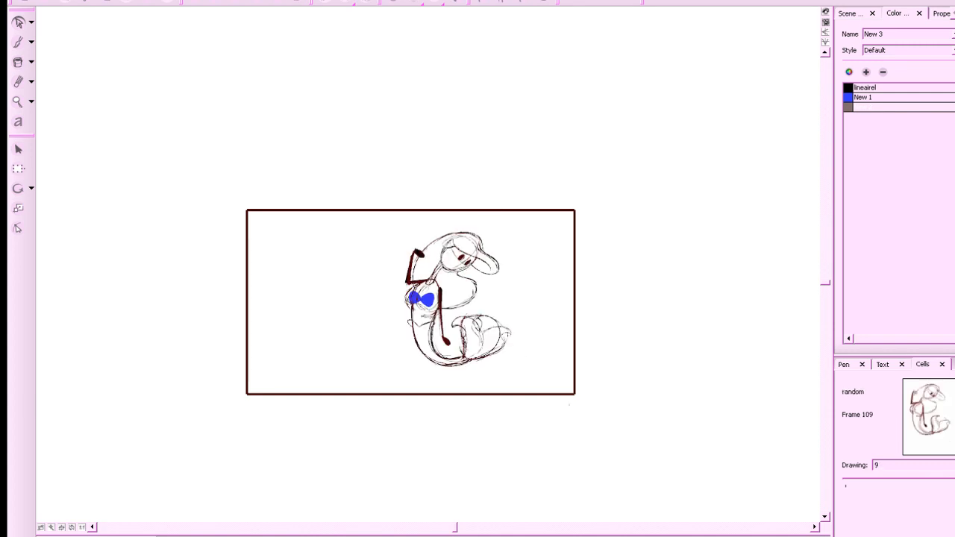
{"action": "left_click", "coordinate": [563, 536]}
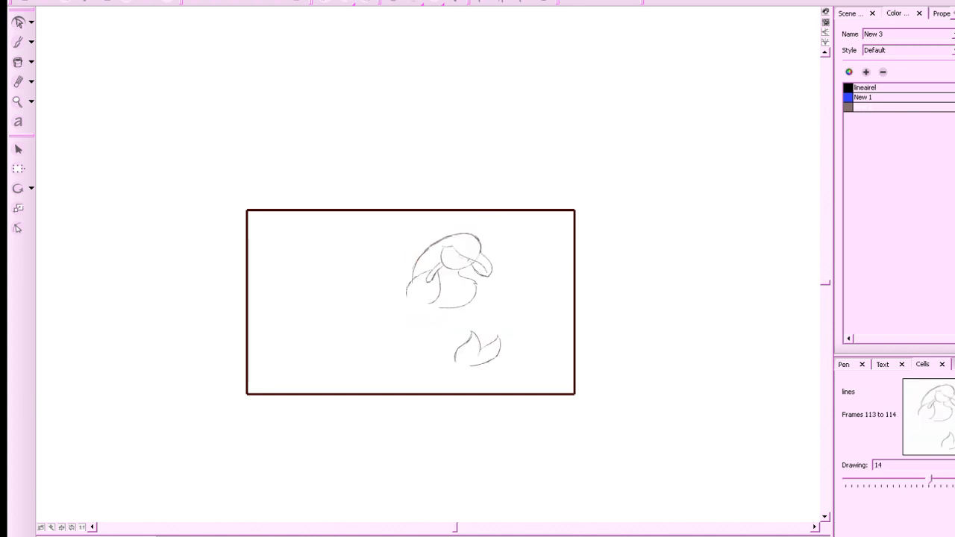
Clear the cells on frames 113 to 138 of the lines layer and save the project.
{"action": "left_click", "coordinate": [791, 536]}
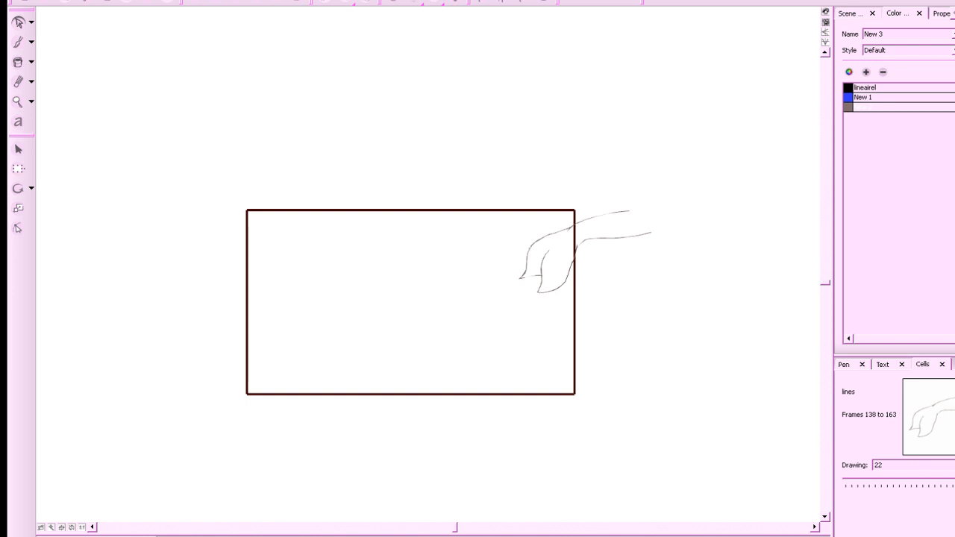
{"action": "mouse_move", "coordinate": [791, 536]}
{"action": "left_mouse_down"}
{"action": "mouse_move", "coordinate": [563, 536]}
{"action": "mouse_move", "coordinate": [613, 535]}
{"action": "left_mouse_up"}
{"action": "key", "text": "Delete"}
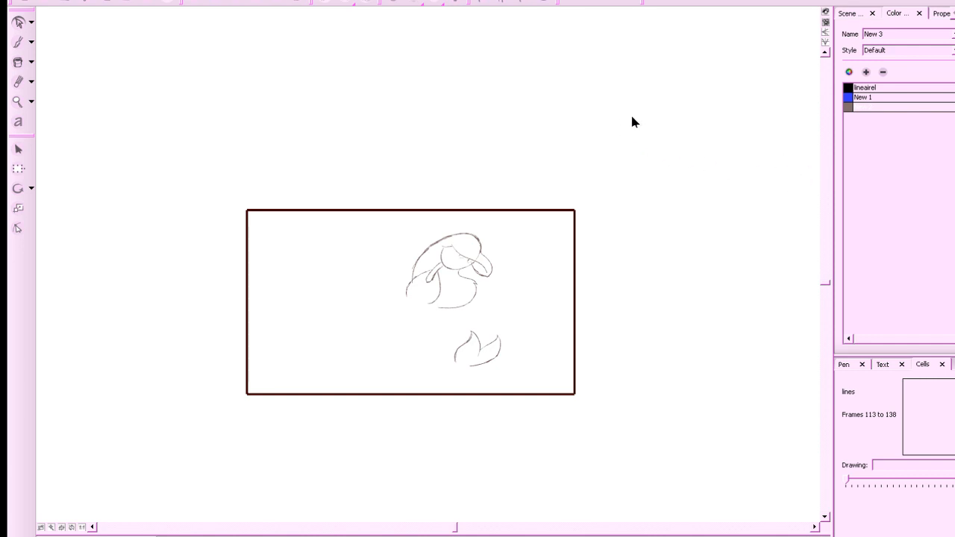
{"action": "key", "text": "ctrl+s"}
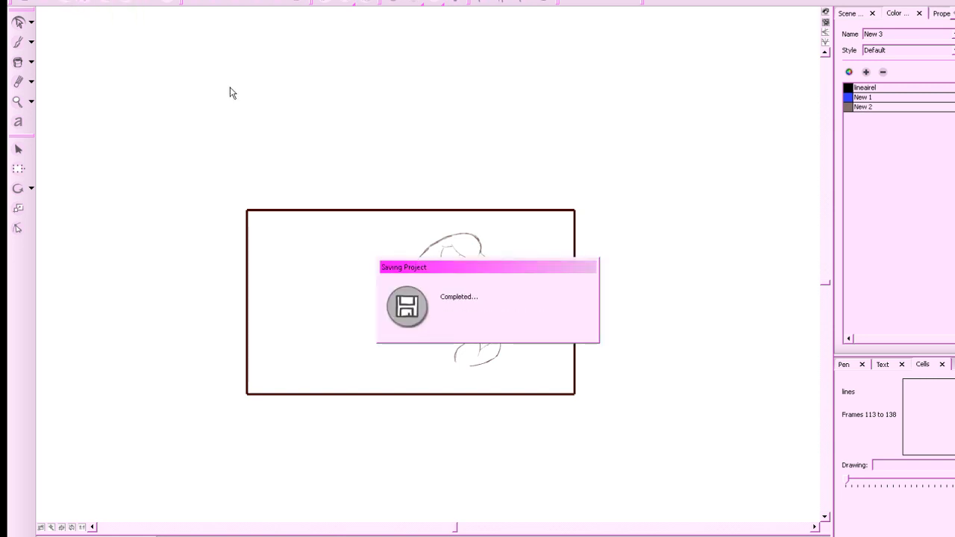
Set up frame 113 of the lines layer in the drawing view with the previous drawing shown and the lineairel black active for drawing.
{"action": "left_click", "coordinate": [849, 90]}
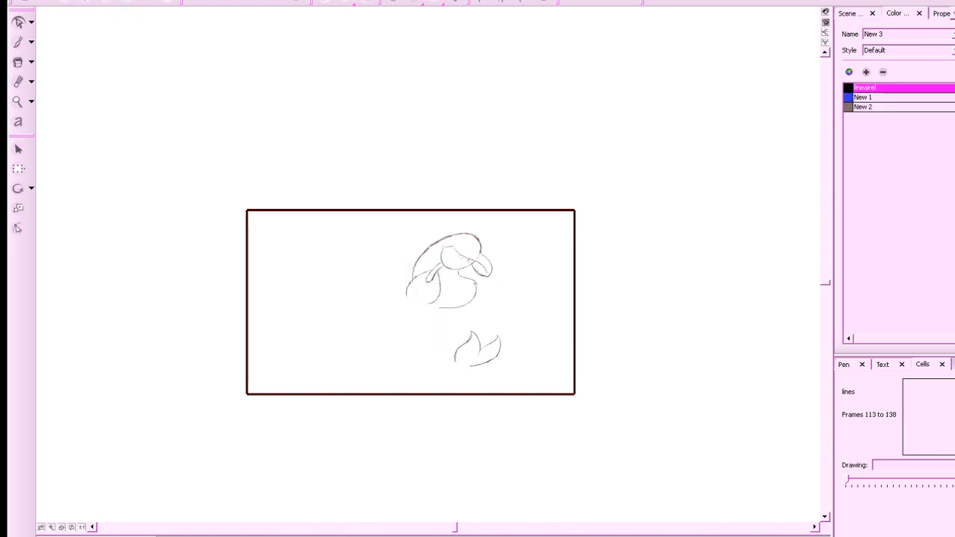
{"action": "key", "text": "alt+Tab"}
{"action": "key", "text": "alt+Tab"}
{"action": "left_click", "coordinate": [826, 23]}
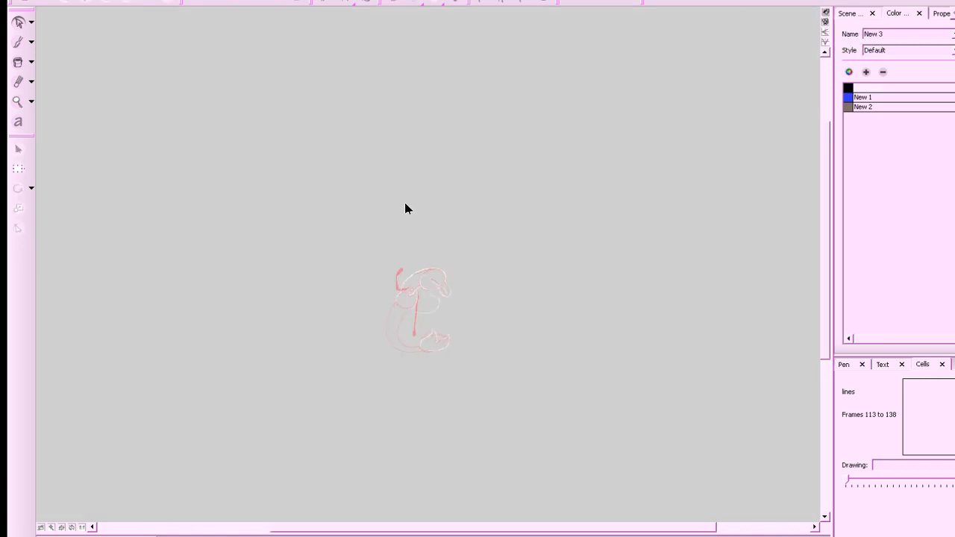
{"action": "left_click_drag", "start_coordinate": [564, 333], "coordinate": [533, 288]}
{"action": "scroll", "coordinate": [566, 304], "scroll_direction": "up", "scroll_amount": 3}
{"action": "scroll", "coordinate": [610, 462], "scroll_direction": "up", "scroll_amount": 1}
{"action": "left_click_drag", "start_coordinate": [426, 301], "coordinate": [524, 311]}
{"action": "scroll", "coordinate": [524, 310], "scroll_direction": "up", "scroll_amount": 1}
{"action": "mouse_move", "coordinate": [559, 371]}
{"action": "left_mouse_down"}
{"action": "mouse_move", "coordinate": [503, 363]}
{"action": "mouse_move", "coordinate": [605, 371]}
{"action": "mouse_move", "coordinate": [601, 381]}
{"action": "left_mouse_up"}
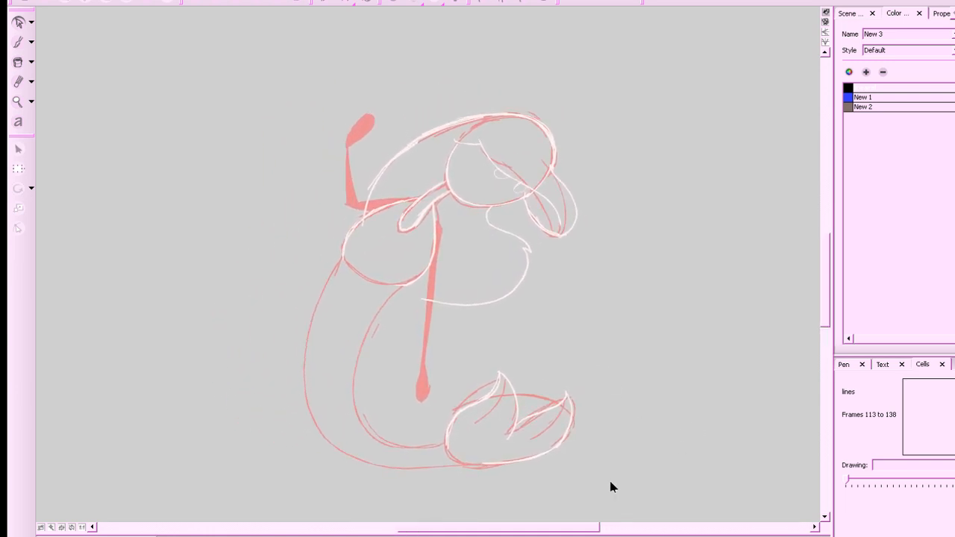
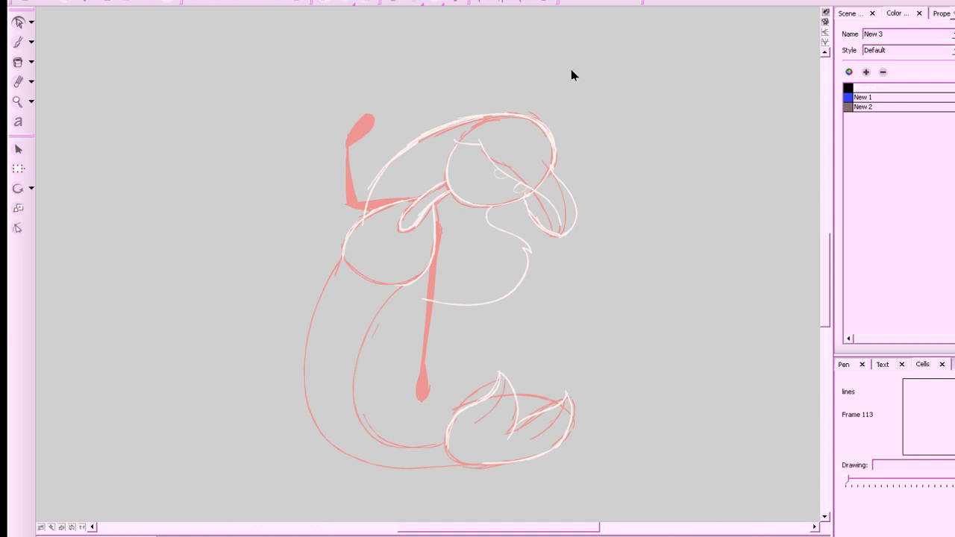
{"action": "left_click", "coordinate": [847, 97]}
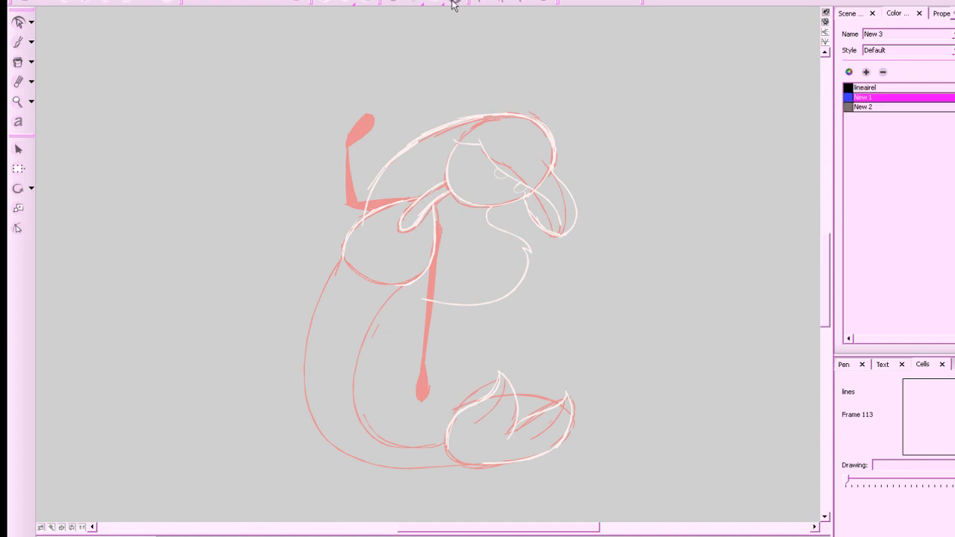
{"action": "left_click", "coordinate": [393, 2]}
{"action": "left_click_drag", "start_coordinate": [656, 271], "coordinate": [700, 261]}
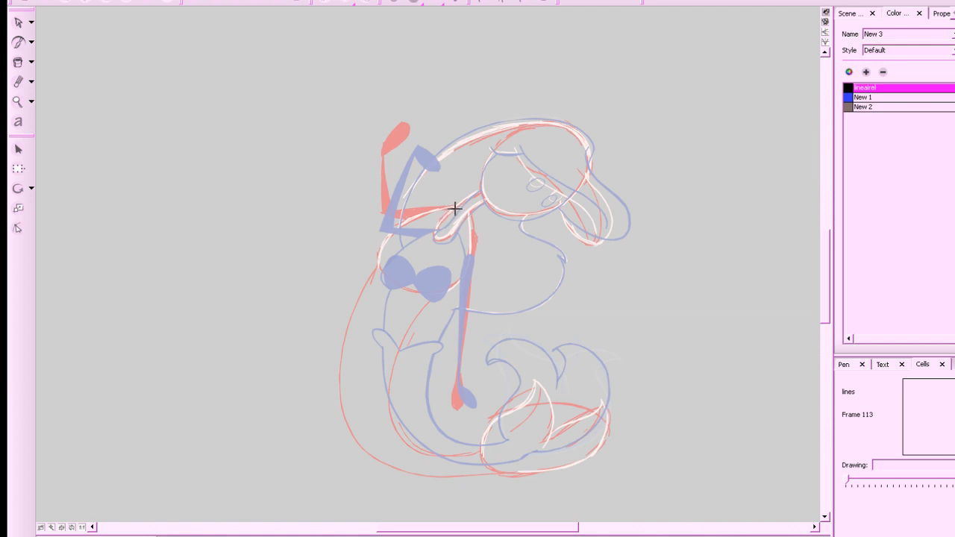
Draw the mermaid's upper-body outline in black over the rough on frame 113, from the shoulder around the chest.
{"action": "mouse_move", "coordinate": [455, 208]}
{"action": "left_mouse_down"}
{"action": "mouse_move", "coordinate": [415, 218]}
{"action": "mouse_move", "coordinate": [379, 265]}
{"action": "left_mouse_up"}
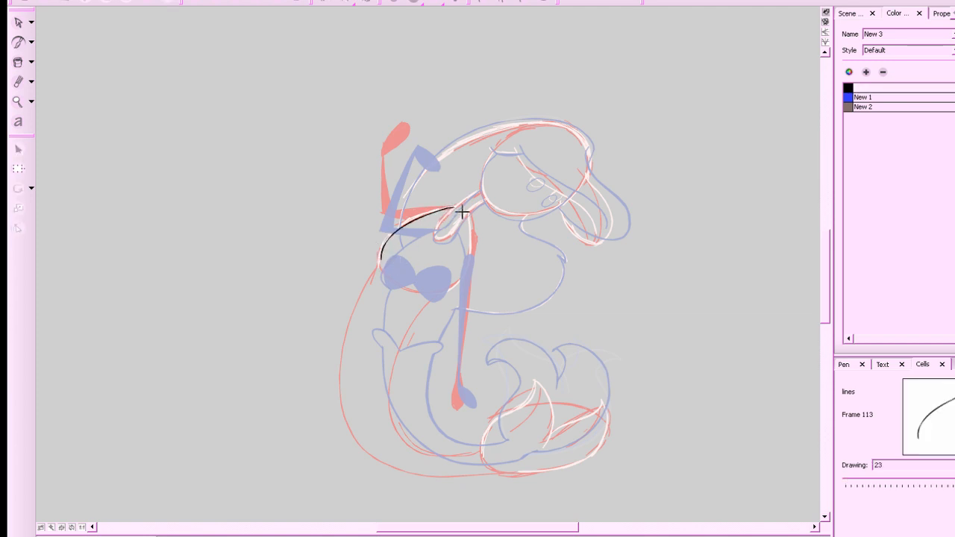
{"action": "key", "text": "ctrl+z"}
{"action": "mouse_move", "coordinate": [454, 208]}
{"action": "left_mouse_down"}
{"action": "mouse_move", "coordinate": [382, 243]}
{"action": "mouse_move", "coordinate": [377, 268]}
{"action": "mouse_move", "coordinate": [470, 223]}
{"action": "mouse_move", "coordinate": [455, 284]}
{"action": "mouse_move", "coordinate": [427, 289]}
{"action": "left_mouse_up"}
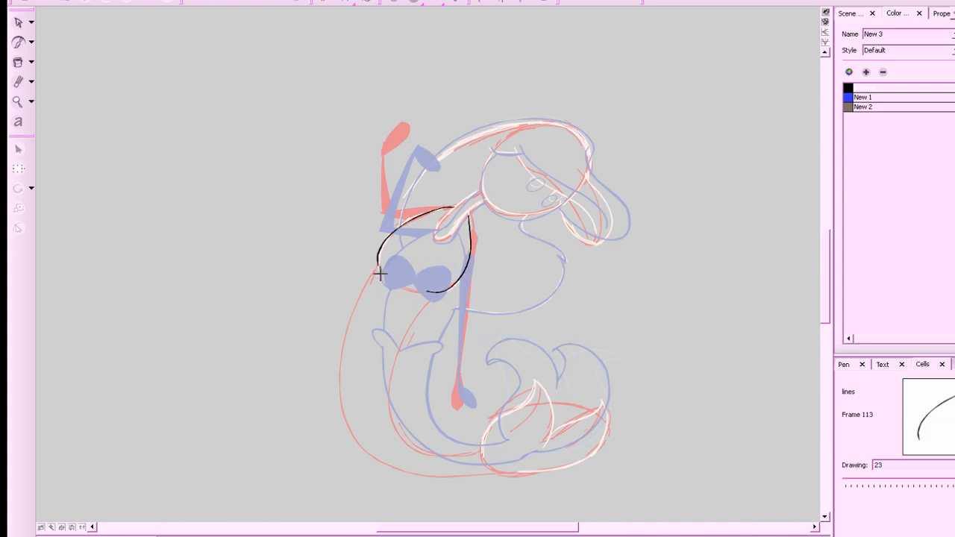
Draw the tail's waistline below the torso with the blue New 1 colour and delete the stray strokes crossing at its centre.
{"action": "left_click", "coordinate": [852, 97]}
{"action": "mouse_move", "coordinate": [349, 318]}
{"action": "left_mouse_down"}
{"action": "mouse_move", "coordinate": [403, 333]}
{"action": "mouse_move", "coordinate": [372, 341]}
{"action": "mouse_move", "coordinate": [403, 340]}
{"action": "mouse_move", "coordinate": [372, 325]}
{"action": "left_mouse_up"}
{"action": "key", "text": "ctrl+z"}
{"action": "mouse_move", "coordinate": [377, 324]}
{"action": "left_mouse_down"}
{"action": "mouse_move", "coordinate": [344, 318]}
{"action": "mouse_move", "coordinate": [376, 325]}
{"action": "mouse_move", "coordinate": [358, 303]}
{"action": "mouse_move", "coordinate": [377, 323]}
{"action": "left_mouse_up"}
{"action": "key", "text": "ctrl+z"}
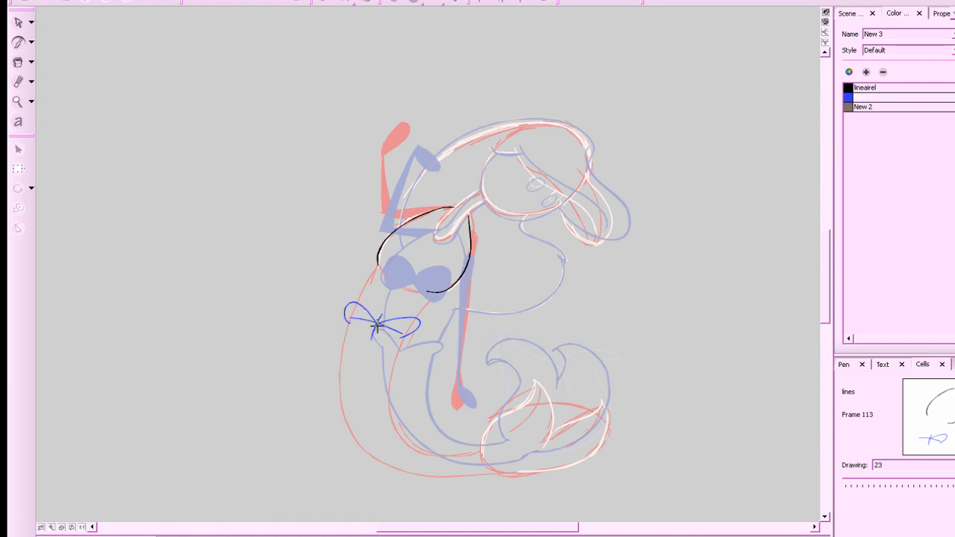
{"action": "left_click", "coordinate": [25, 23]}
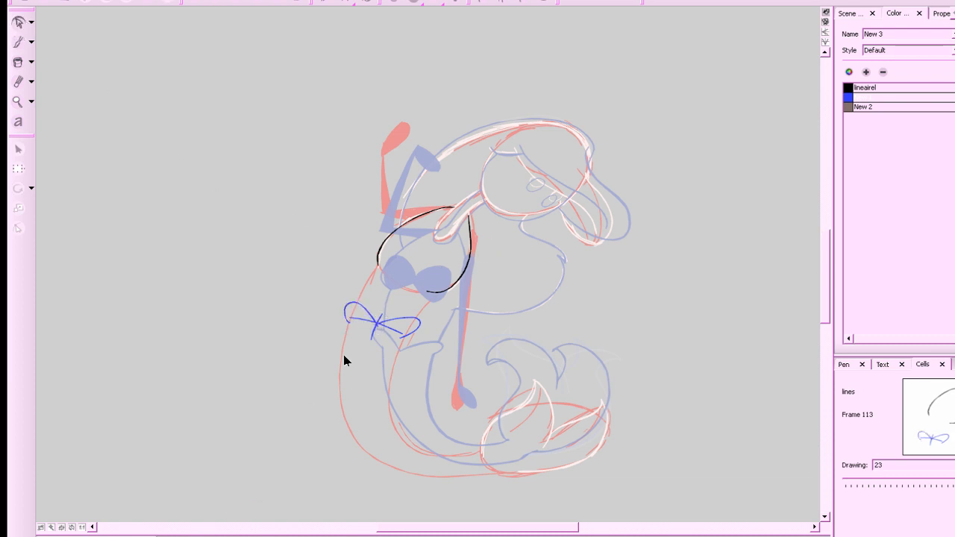
{"action": "left_click", "coordinate": [398, 334]}
{"action": "key", "text": "Delete"}
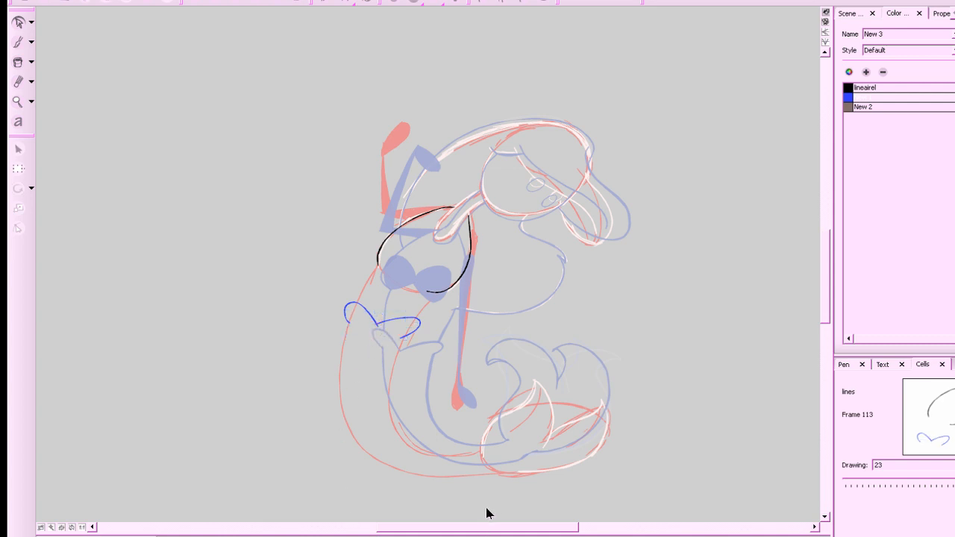
Compare frame 113 with the previous drawing and adjust the upper end of the torso's right-hand contour.
{"action": "left_click_drag", "start_coordinate": [719, 349], "coordinate": [747, 362]}
{"action": "key", "text": "comma"}
{"action": "key", "text": "period"}
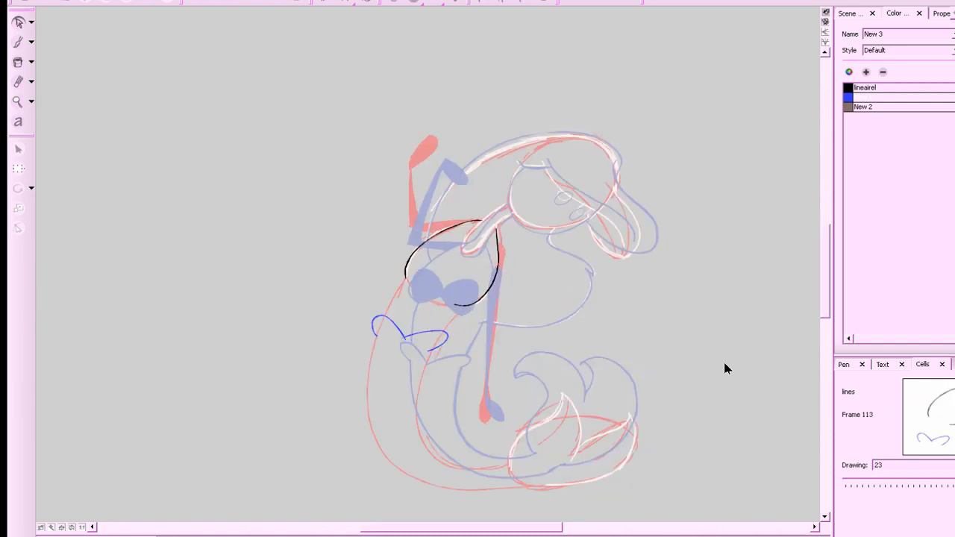
{"action": "left_click", "coordinate": [497, 267]}
{"action": "left_click_drag", "start_coordinate": [501, 226], "coordinate": [499, 228]}
{"action": "key", "text": "space"}
{"action": "left_click_drag", "start_coordinate": [550, 284], "coordinate": [529, 304]}
Outline the straight hanging arm and its hand in lineairel black over the rough.
{"action": "left_click", "coordinate": [855, 90]}
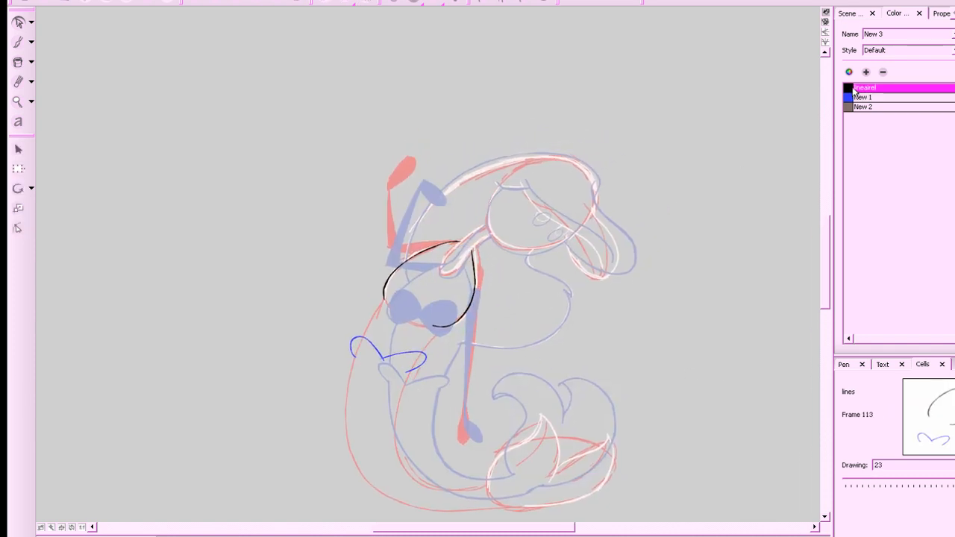
{"action": "key", "text": "comma"}
{"action": "key", "text": "period"}
{"action": "key", "text": "comma"}
{"action": "key", "text": "period"}
{"action": "key", "text": "alt+b"}
{"action": "mouse_move", "coordinate": [479, 263]}
{"action": "left_mouse_down"}
{"action": "mouse_move", "coordinate": [464, 412]}
{"action": "mouse_move", "coordinate": [471, 283]}
{"action": "mouse_move", "coordinate": [485, 262]}
{"action": "mouse_move", "coordinate": [471, 256]}
{"action": "mouse_move", "coordinate": [464, 412]}
{"action": "mouse_move", "coordinate": [476, 265]}
{"action": "mouse_move", "coordinate": [465, 412]}
{"action": "left_mouse_up"}
{"action": "key", "text": "ctrl+z"}
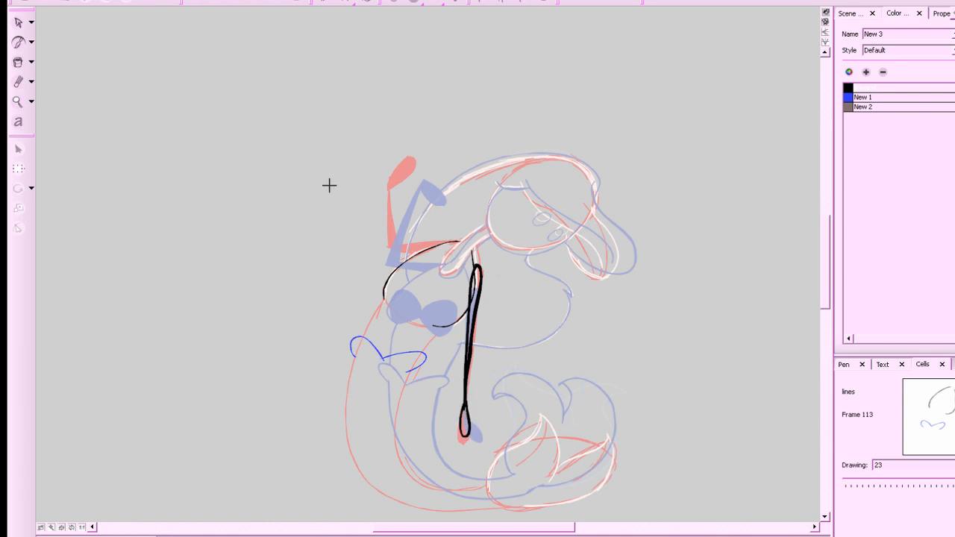
Fill the hanging arm and its hand with solid lineairel black.
{"action": "left_click", "coordinate": [18, 62]}
{"action": "left_click_drag", "start_coordinate": [541, 293], "coordinate": [508, 213]}
{"action": "key", "text": "z"}
{"action": "left_click", "coordinate": [425, 386]}
{"action": "left_click_drag", "start_coordinate": [441, 333], "coordinate": [457, 390]}
{"action": "left_click", "coordinate": [457, 228]}
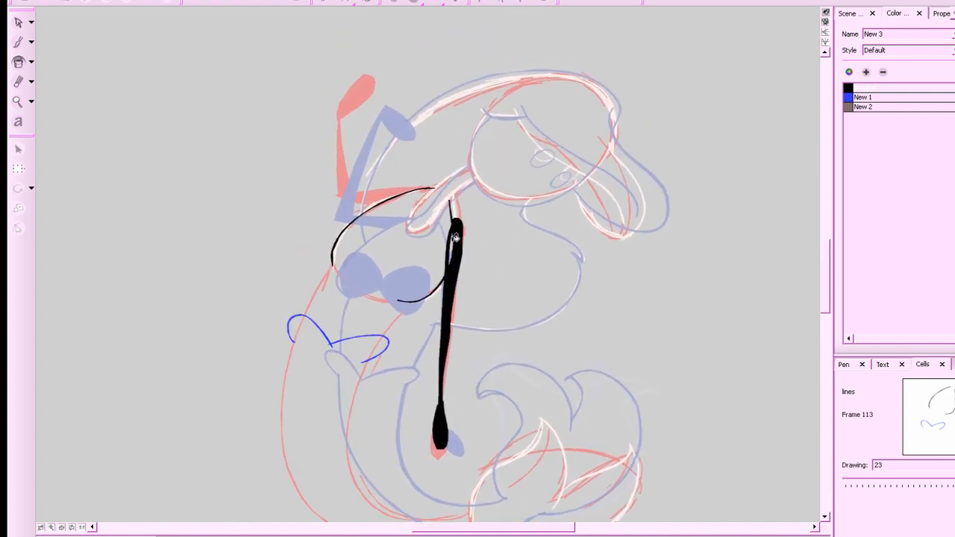
{"action": "left_click", "coordinate": [452, 245]}
Flip between frame 113 and the previous drawing to check the placement of the hanging arm.
{"action": "left_click_drag", "start_coordinate": [487, 219], "coordinate": [539, 243]}
{"action": "key", "text": "comma"}
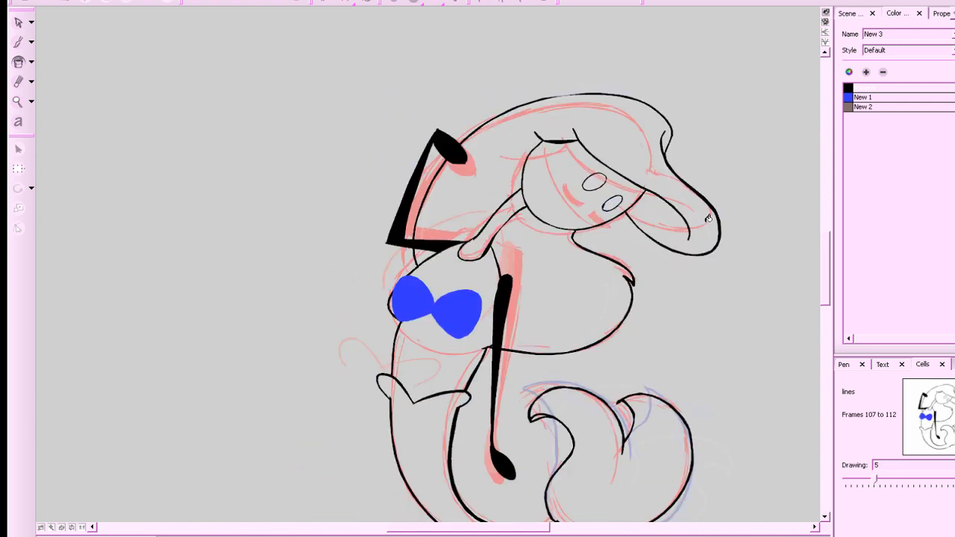
{"action": "key", "text": "period"}
{"action": "key", "text": "alt+e"}
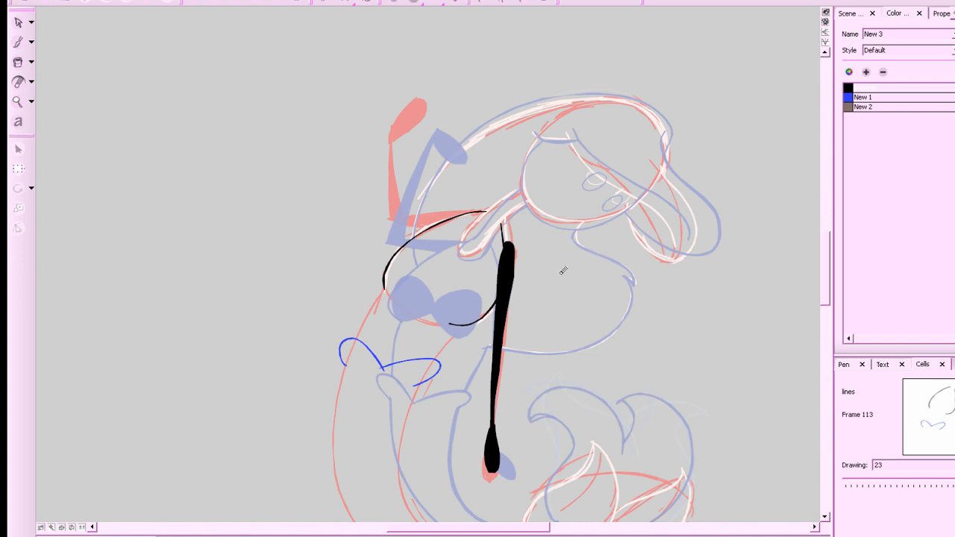
{"action": "key", "text": "comma"}
{"action": "key", "text": "period"}
{"action": "key", "text": "comma"}
{"action": "key", "text": "period"}
{"action": "left_click_drag", "start_coordinate": [540, 302], "coordinate": [616, 378]}
{"action": "key", "text": "alt+b"}
{"action": "key", "text": "comma"}
{"action": "key", "text": "period"}
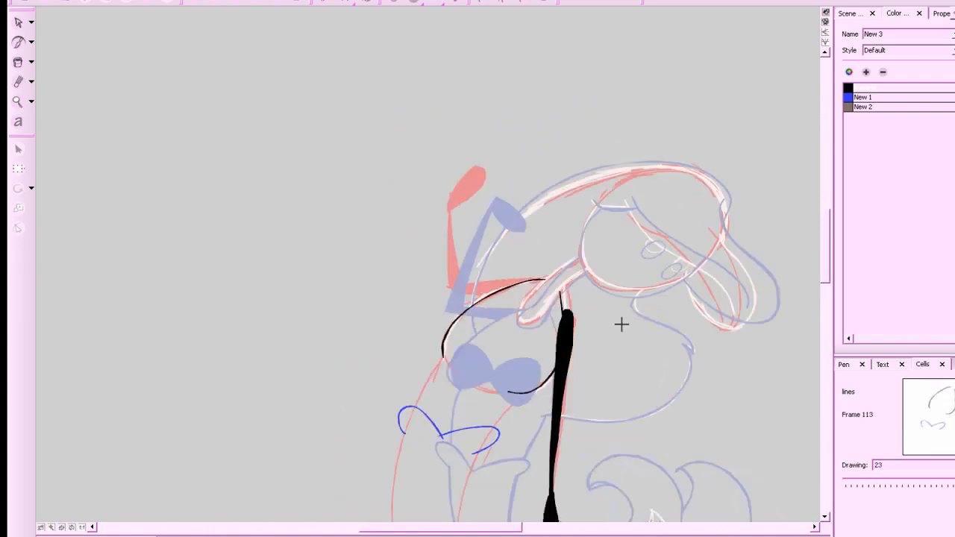
{"action": "left_click_drag", "start_coordinate": [542, 279], "coordinate": [454, 291]}
{"action": "key", "text": "ctrl+z"}
{"action": "key", "text": "ctrl+z"}
{"action": "mouse_move", "coordinate": [487, 185]}
{"action": "left_mouse_down"}
{"action": "mouse_move", "coordinate": [518, 217]}
{"action": "mouse_move", "coordinate": [481, 190]}
{"action": "mouse_move", "coordinate": [495, 188]}
{"action": "mouse_move", "coordinate": [471, 210]}
{"action": "left_mouse_up"}
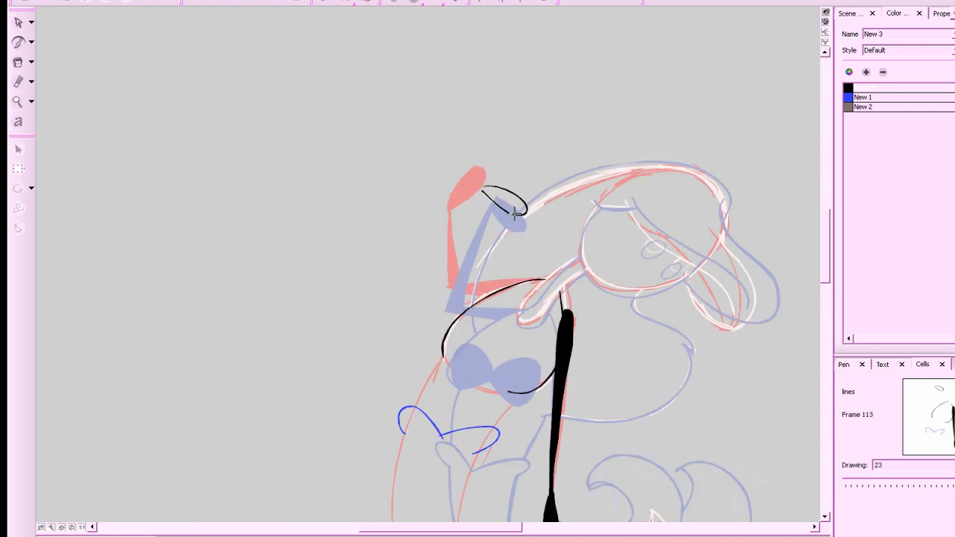
{"action": "key", "text": "ctrl+z"}
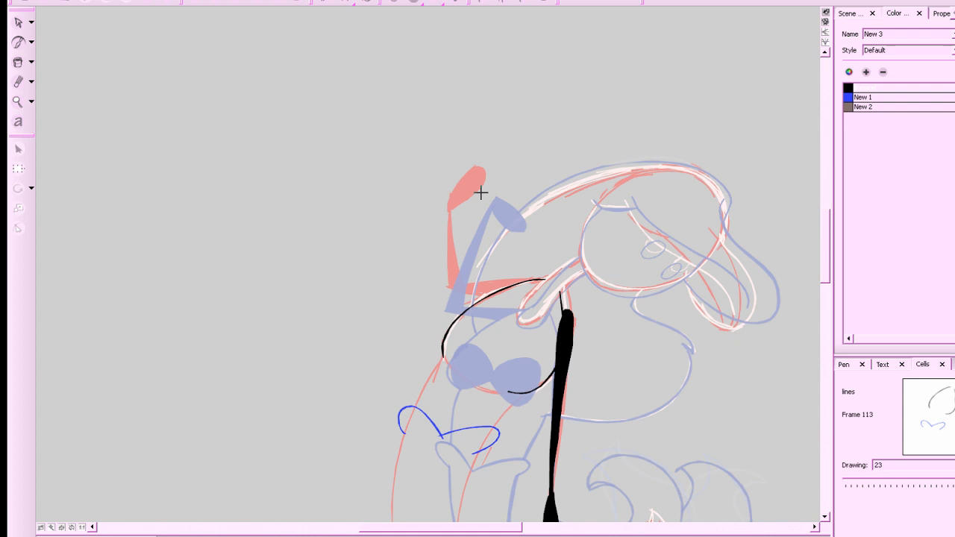
Outline the raised hand and the bent arm in black, with its elbow, joining it to the shoulder.
{"action": "mouse_move", "coordinate": [479, 193]}
{"action": "left_mouse_down"}
{"action": "mouse_move", "coordinate": [509, 198]}
{"action": "mouse_move", "coordinate": [518, 218]}
{"action": "mouse_move", "coordinate": [484, 196]}
{"action": "left_mouse_up"}
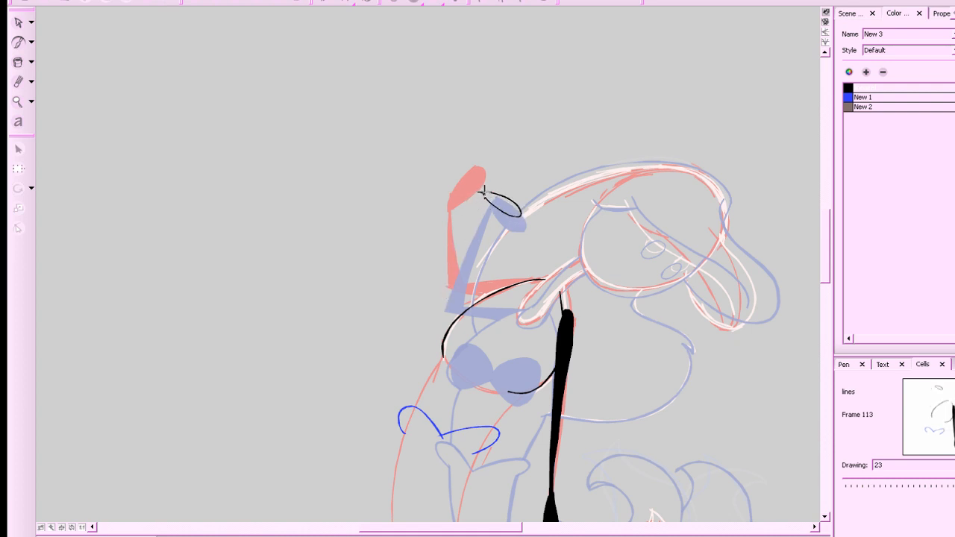
{"action": "mouse_move", "coordinate": [483, 192]}
{"action": "left_mouse_down"}
{"action": "mouse_move", "coordinate": [450, 276]}
{"action": "mouse_move", "coordinate": [459, 291]}
{"action": "mouse_move", "coordinate": [489, 296]}
{"action": "left_mouse_up"}
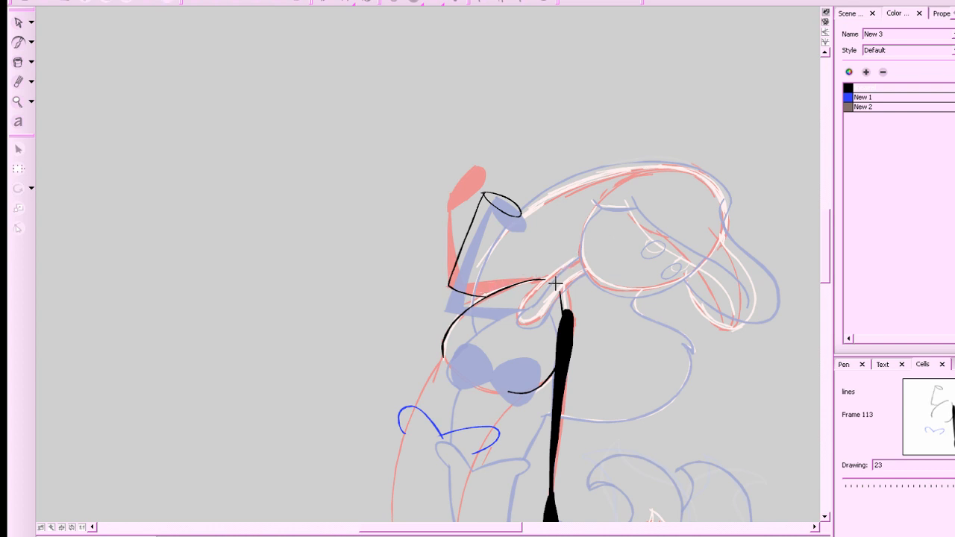
{"action": "key", "text": "a"}
{"action": "key", "text": "s"}
{"action": "left_click_drag", "start_coordinate": [484, 197], "coordinate": [467, 282]}
{"action": "left_click_drag", "start_coordinate": [545, 280], "coordinate": [487, 282]}
{"action": "key", "text": "ctrl+z"}
{"action": "left_click_drag", "start_coordinate": [545, 280], "coordinate": [469, 280]}
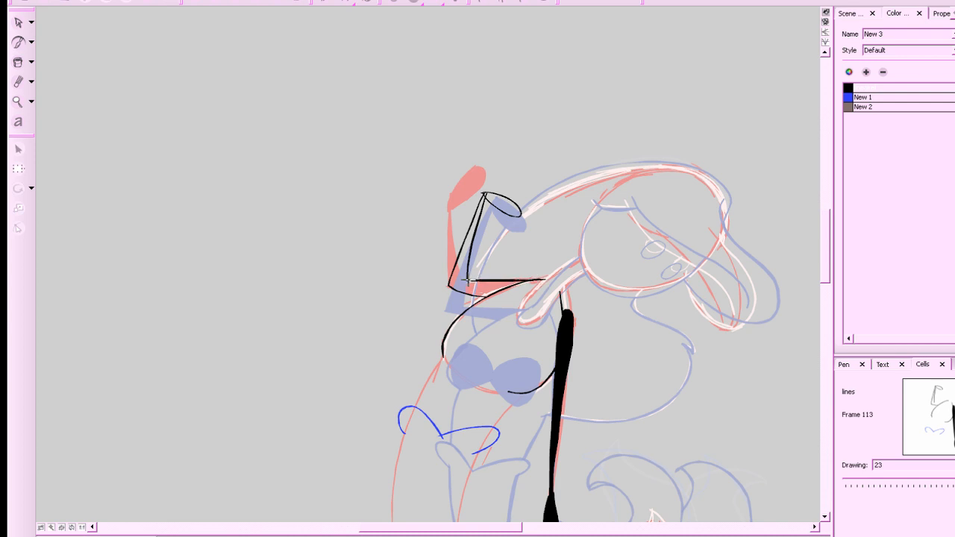
Fill the raised hand and the bent arm with solid black.
{"action": "left_click", "coordinate": [19, 64]}
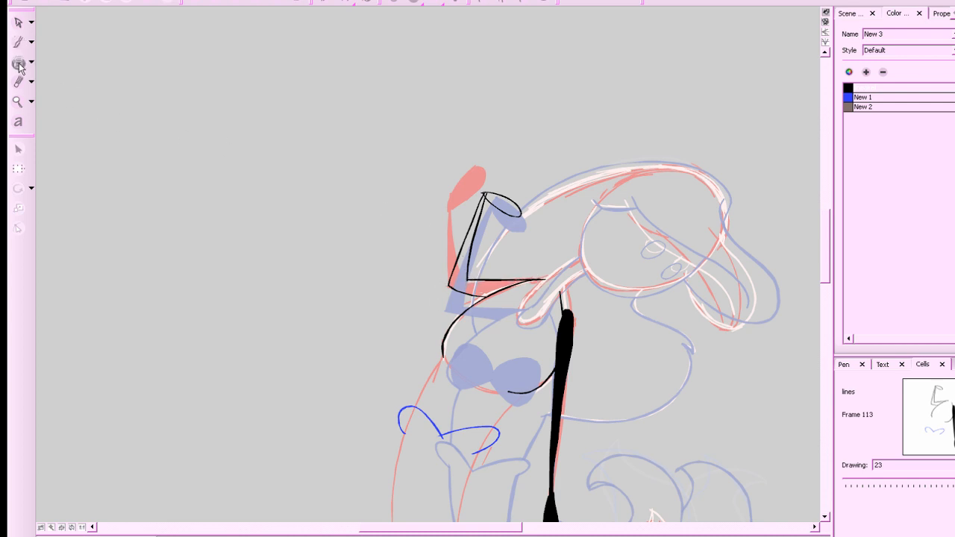
{"action": "left_click", "coordinate": [502, 203]}
{"action": "left_click", "coordinate": [466, 239]}
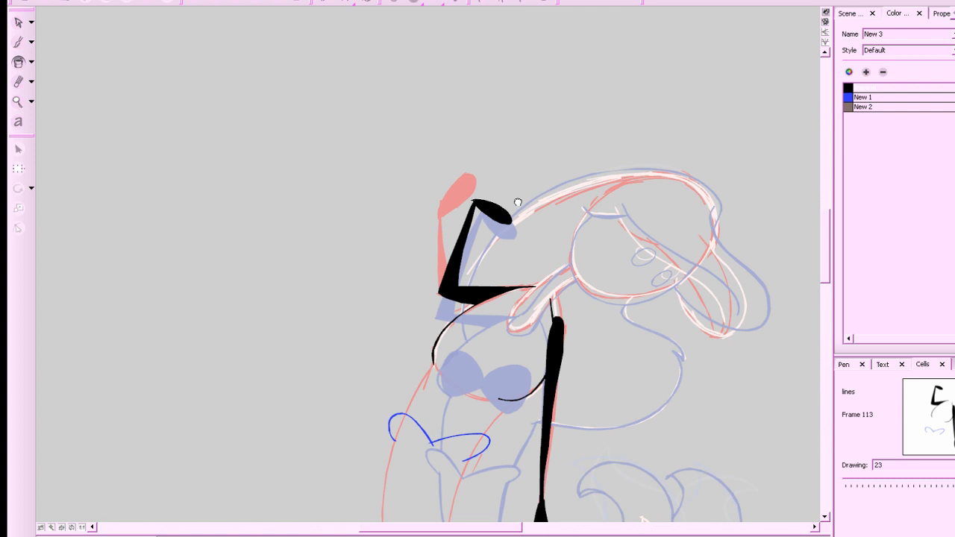
{"action": "left_click_drag", "start_coordinate": [518, 202], "coordinate": [509, 209]}
Flip between frame 113 and the previous drawing to examine the raised arm's movement.
{"action": "key", "text": "alt+e"}
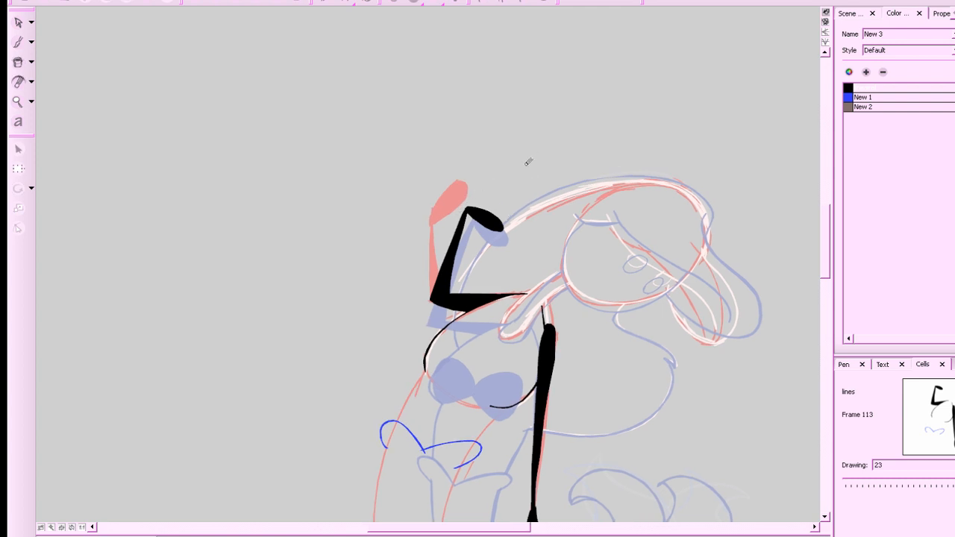
{"action": "key", "text": "a"}
{"action": "key", "text": "s"}
{"action": "key", "text": "a"}
{"action": "key", "text": "s"}
{"action": "key", "text": "a"}
{"action": "key", "text": "s"}
{"action": "left_click_drag", "start_coordinate": [573, 349], "coordinate": [538, 380]}
{"action": "key", "text": "a"}
{"action": "key", "text": "s"}
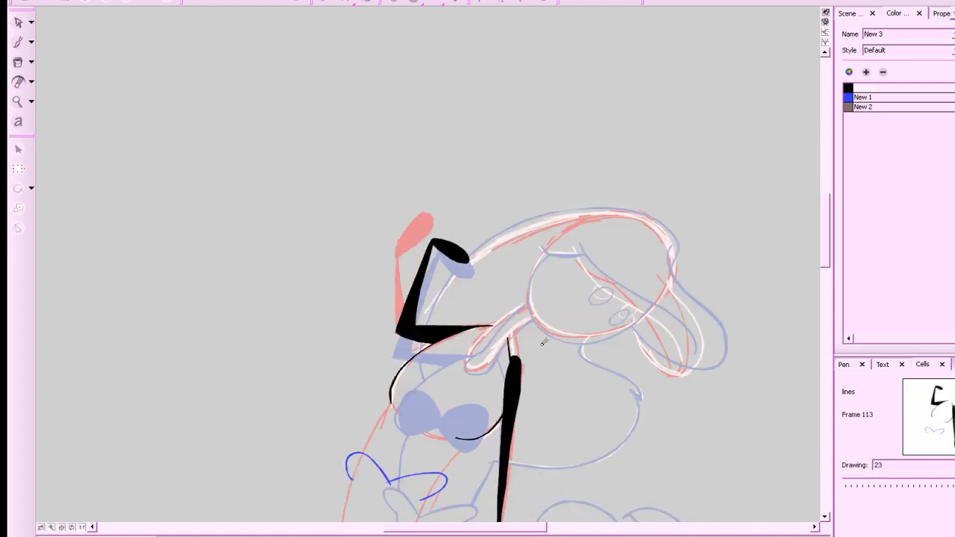
Save the project and outline the neck in black between the head and the chest.
{"action": "key", "text": "alt+b"}
{"action": "key", "text": "ctrl+s"}
{"action": "key", "text": "a"}
{"action": "key", "text": "s"}
{"action": "mouse_move", "coordinate": [535, 316]}
{"action": "left_mouse_down"}
{"action": "mouse_move", "coordinate": [470, 366]}
{"action": "mouse_move", "coordinate": [485, 338]}
{"action": "mouse_move", "coordinate": [529, 303]}
{"action": "left_mouse_up"}
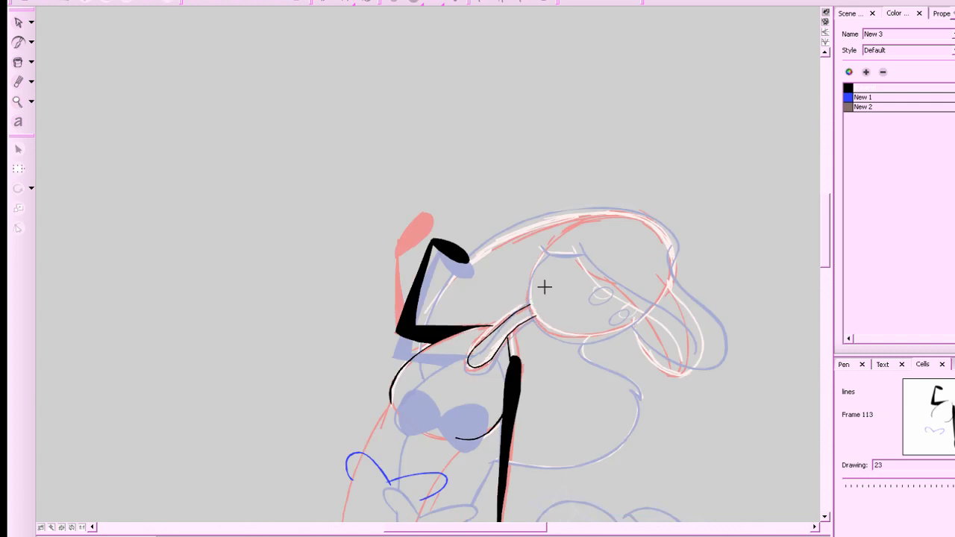
Flip between frame 113 and the previous drawing to examine the neck and the raised hand.
{"action": "key", "text": "a"}
{"action": "key", "text": "s"}
{"action": "key", "text": "a"}
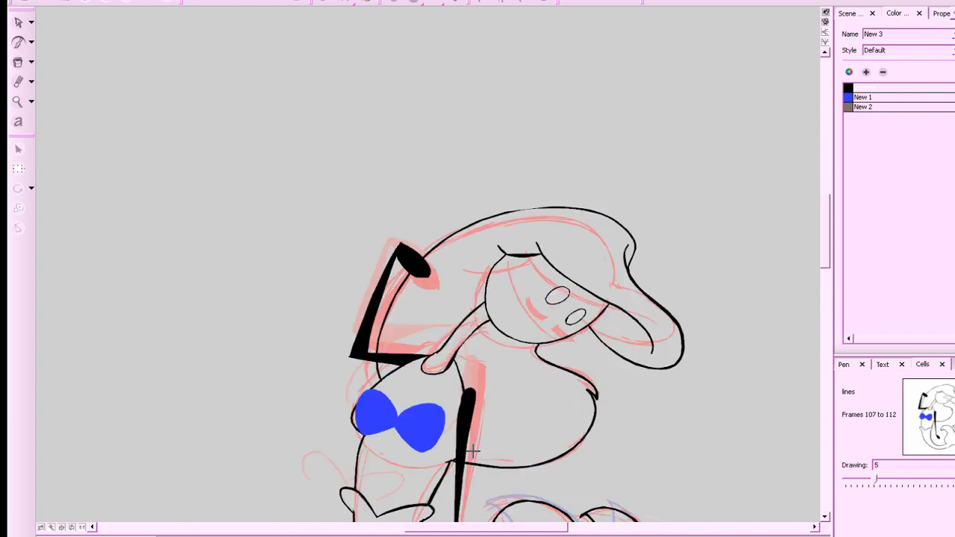
{"action": "key", "text": "s"}
{"action": "key", "text": "a"}
{"action": "key", "text": "s"}
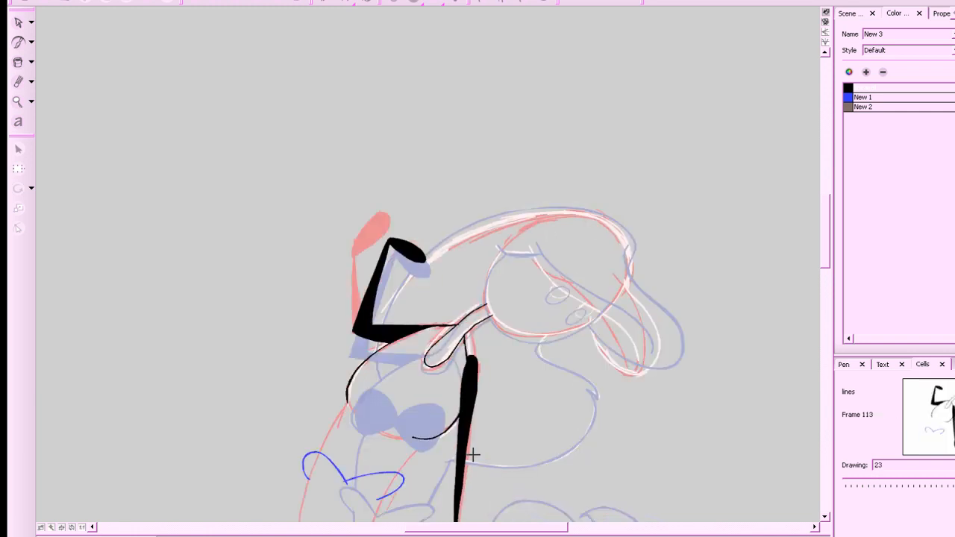
{"action": "key", "text": "a"}
{"action": "key", "text": "s"}
Erase the raised hand, redraw it as a black oval tilted above the wrist, and fill it black.
{"action": "key", "text": "alt+e"}
{"action": "mouse_move", "coordinate": [399, 268]}
{"action": "left_mouse_down"}
{"action": "mouse_move", "coordinate": [394, 222]}
{"action": "mouse_move", "coordinate": [402, 220]}
{"action": "mouse_move", "coordinate": [412, 265]}
{"action": "mouse_move", "coordinate": [428, 233]}
{"action": "mouse_move", "coordinate": [425, 261]}
{"action": "mouse_move", "coordinate": [418, 240]}
{"action": "mouse_move", "coordinate": [380, 266]}
{"action": "mouse_move", "coordinate": [391, 233]}
{"action": "left_mouse_up"}
{"action": "key", "text": "alt+b"}
{"action": "mouse_move", "coordinate": [381, 266]}
{"action": "left_mouse_down"}
{"action": "mouse_move", "coordinate": [424, 252]}
{"action": "mouse_move", "coordinate": [428, 266]}
{"action": "mouse_move", "coordinate": [414, 267]}
{"action": "mouse_move", "coordinate": [389, 234]}
{"action": "mouse_move", "coordinate": [419, 245]}
{"action": "mouse_move", "coordinate": [415, 261]}
{"action": "mouse_move", "coordinate": [390, 233]}
{"action": "left_mouse_up"}
{"action": "key", "text": "ctrl+z"}
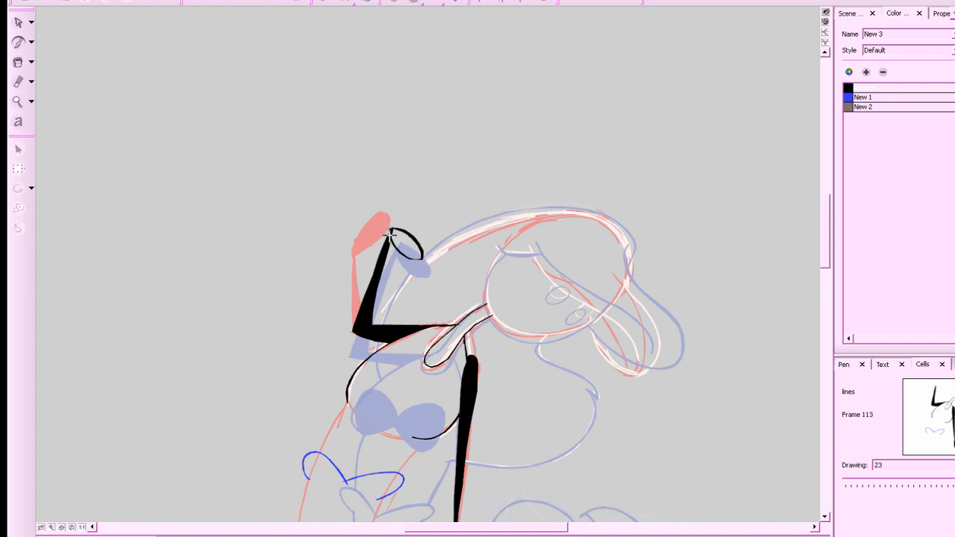
{"action": "left_click", "coordinate": [18, 62]}
{"action": "left_click", "coordinate": [407, 244]}
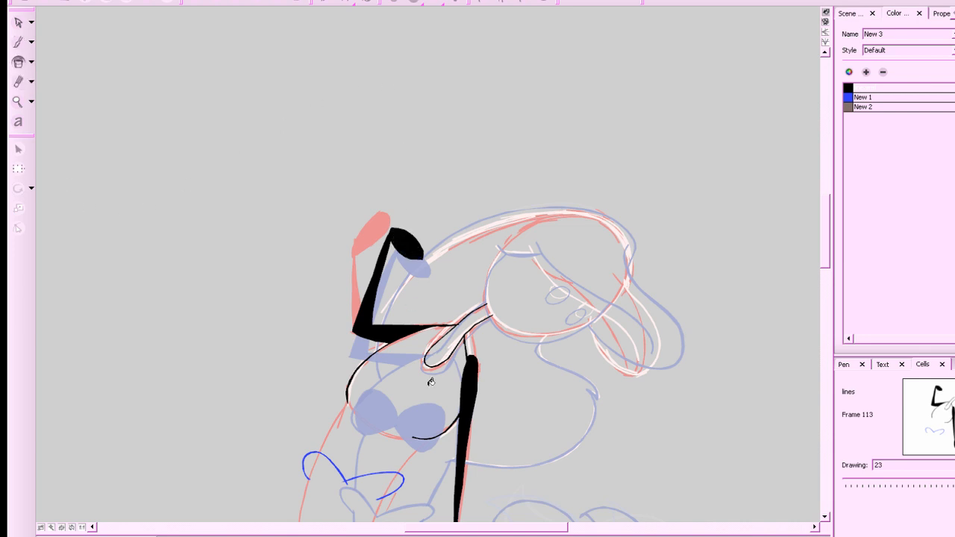
Save the project and compare the upright mermaid on frame 113 with the previous drawing.
{"action": "mouse_move", "coordinate": [607, 390]}
{"action": "left_mouse_down"}
{"action": "mouse_move", "coordinate": [594, 304]}
{"action": "mouse_move", "coordinate": [614, 362]}
{"action": "mouse_move", "coordinate": [685, 333]}
{"action": "mouse_move", "coordinate": [704, 242]}
{"action": "left_mouse_up"}
{"action": "key", "text": "period"}
{"action": "key", "text": "comma"}
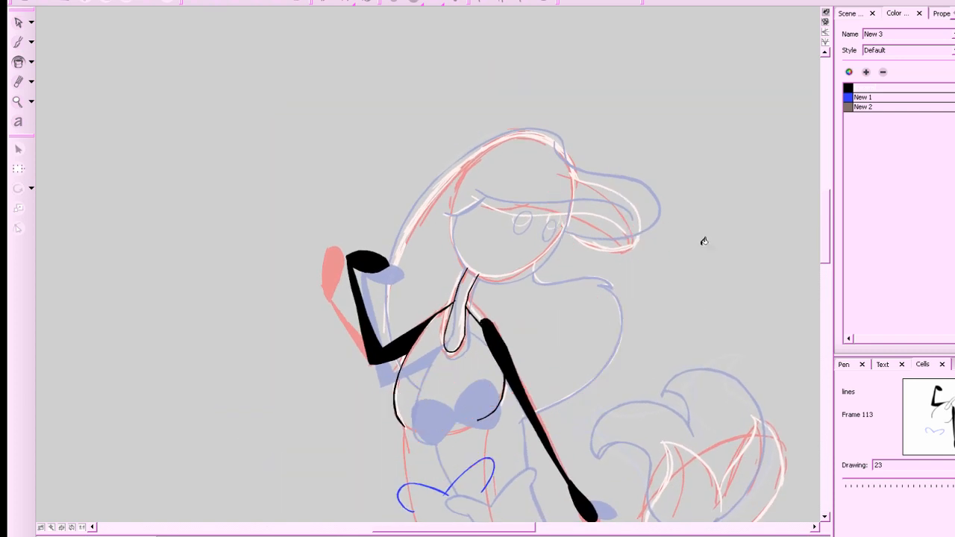
{"action": "left_click_drag", "start_coordinate": [656, 310], "coordinate": [679, 352]}
{"action": "key", "text": "ctrl+s"}
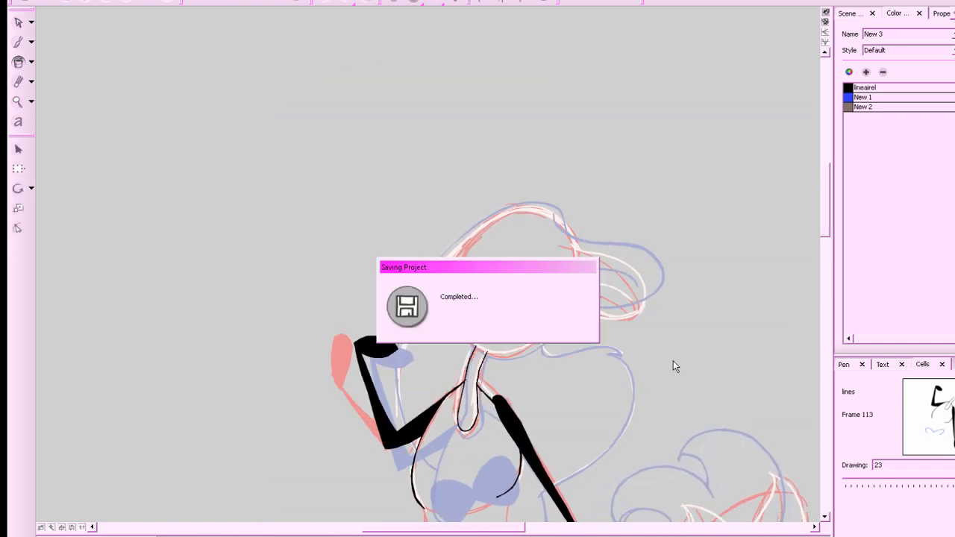
{"action": "key", "text": "period"}
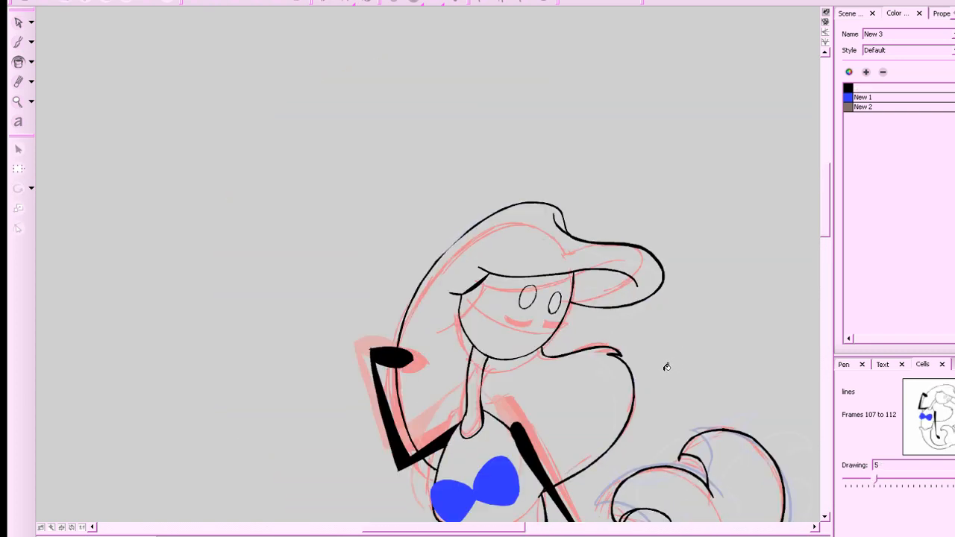
{"action": "key", "text": "comma"}
Try to draw the curved outline of the face in black, from one side of the head around the chin to the other.
{"action": "key", "text": "alt+/"}
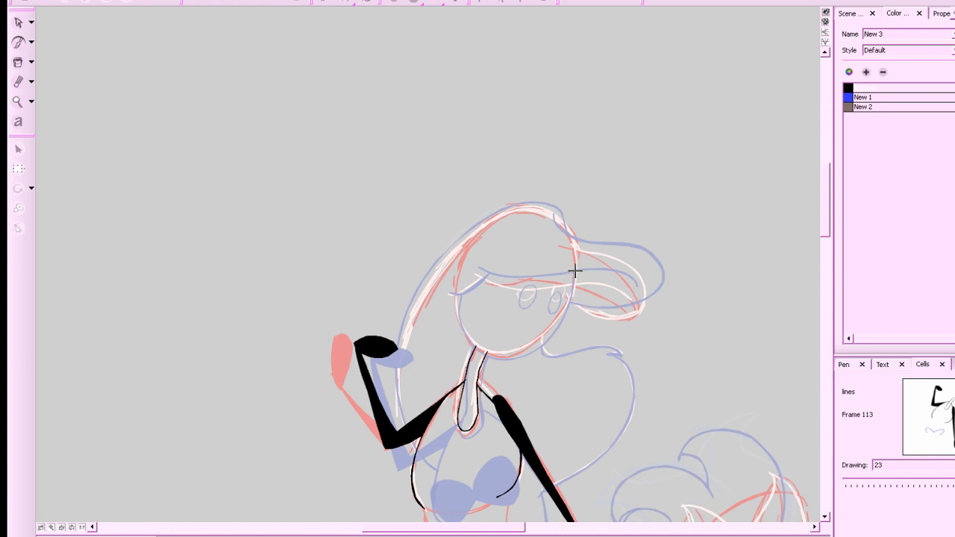
{"action": "mouse_move", "coordinate": [573, 271]}
{"action": "left_mouse_down"}
{"action": "mouse_move", "coordinate": [540, 342]}
{"action": "mouse_move", "coordinate": [509, 355]}
{"action": "mouse_move", "coordinate": [465, 337]}
{"action": "mouse_move", "coordinate": [457, 292]}
{"action": "left_mouse_up"}
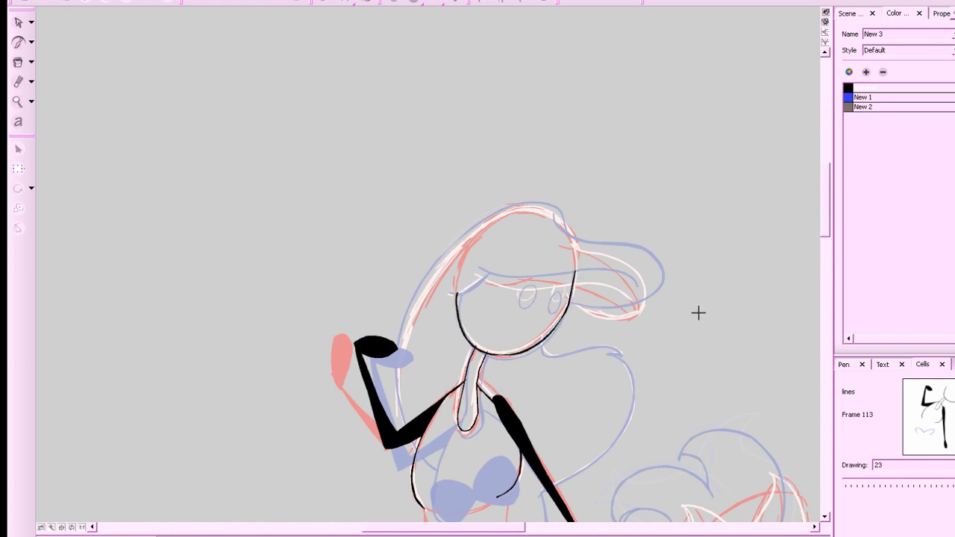
{"action": "key", "text": "ctrl+z"}
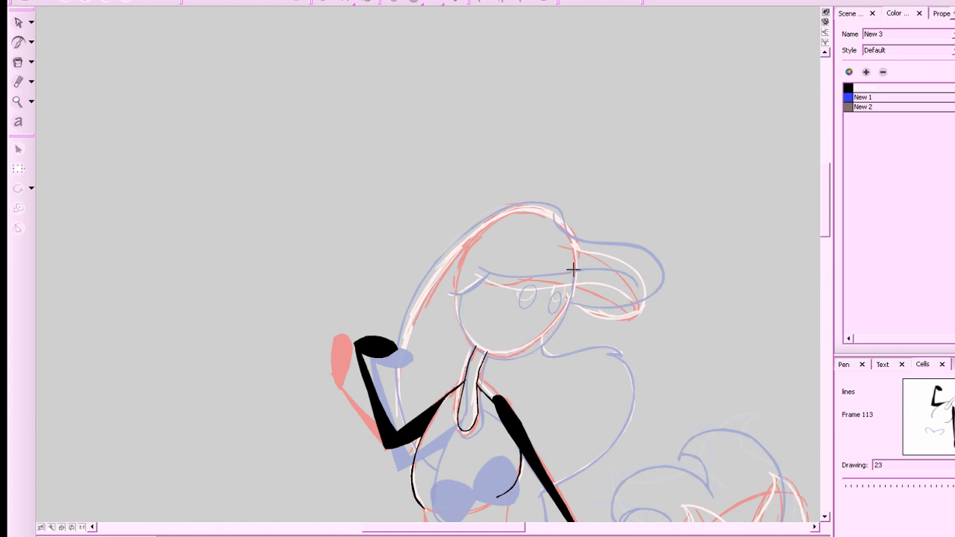
{"action": "mouse_move", "coordinate": [574, 277]}
{"action": "left_mouse_down"}
{"action": "mouse_move", "coordinate": [546, 338]}
{"action": "mouse_move", "coordinate": [522, 354]}
{"action": "mouse_move", "coordinate": [494, 358]}
{"action": "mouse_move", "coordinate": [472, 345]}
{"action": "mouse_move", "coordinate": [459, 295]}
{"action": "left_mouse_up"}
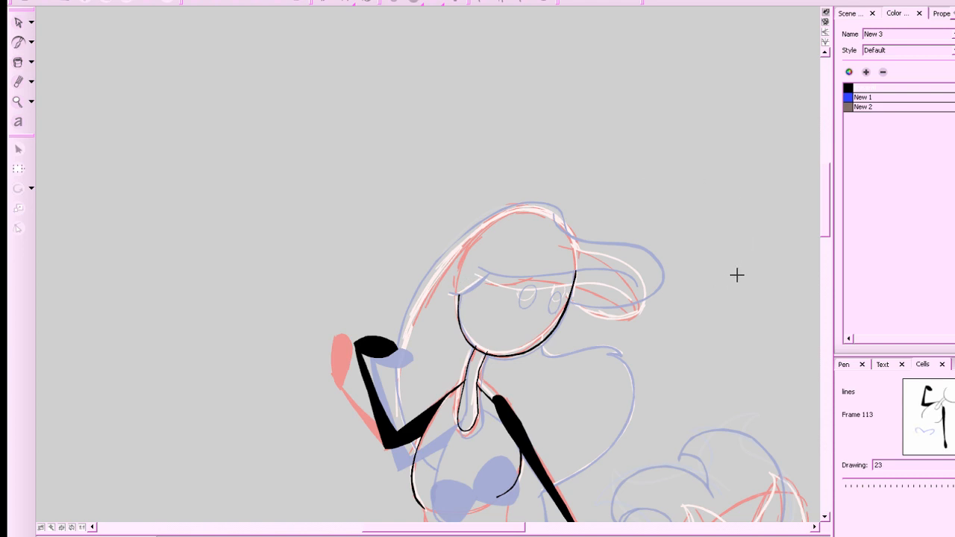
Compare the head with the previous drawing, hide the previous drawing's overlay, and undo the face outline.
{"action": "key", "text": "comma"}
{"action": "key", "text": "period"}
{"action": "key", "text": "comma"}
{"action": "key", "text": "period"}
{"action": "key", "text": "comma"}
{"action": "key", "text": "period"}
{"action": "left_click", "coordinate": [394, 3]}
{"action": "key", "text": "comma"}
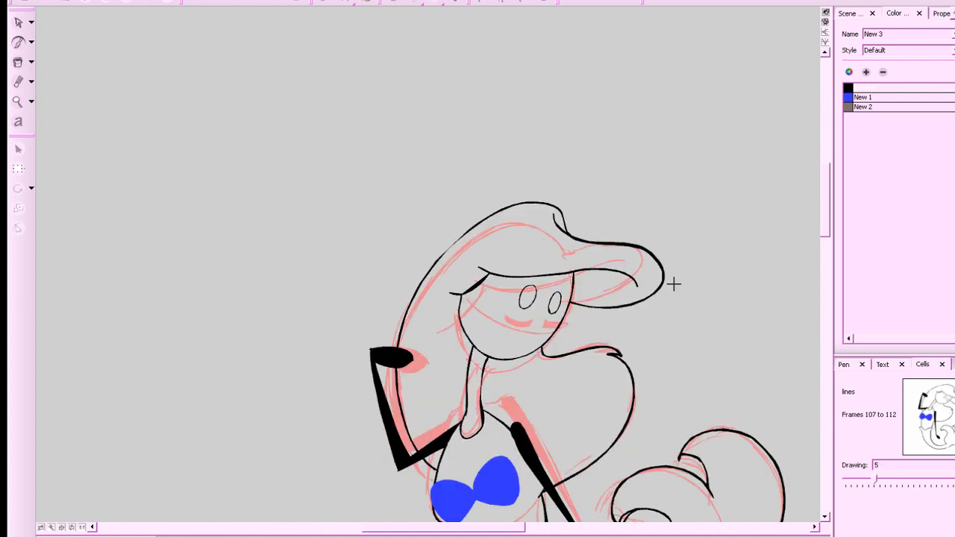
{"action": "key", "text": "period"}
{"action": "key", "text": "ctrl+z"}
{"action": "key", "text": "2"}
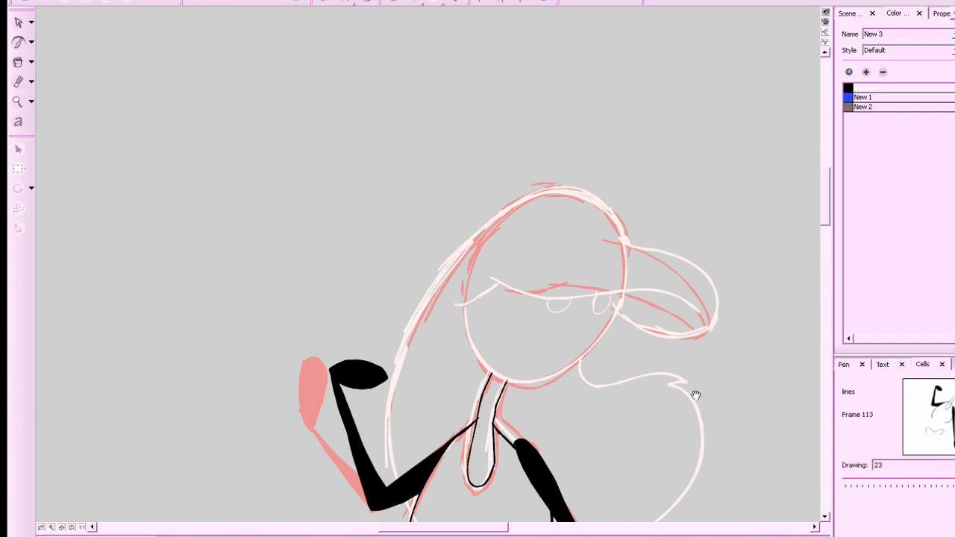
Draw the head as a closed black oval over the rough and compare it with the previous drawing.
{"action": "left_click_drag", "start_coordinate": [695, 396], "coordinate": [736, 409]}
{"action": "key", "text": "2"}
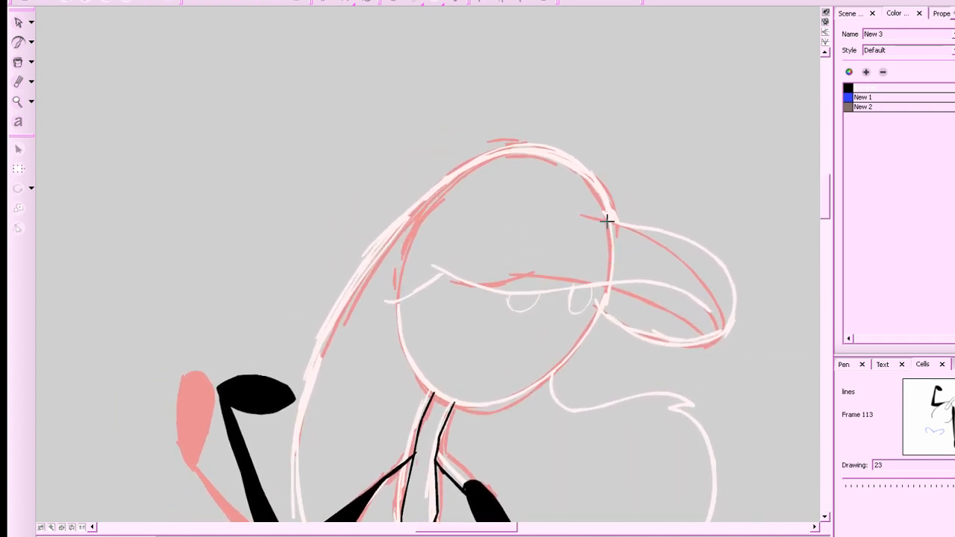
{"action": "mouse_move", "coordinate": [610, 221]}
{"action": "left_mouse_down"}
{"action": "mouse_move", "coordinate": [606, 297]}
{"action": "mouse_move", "coordinate": [581, 351]}
{"action": "mouse_move", "coordinate": [530, 390]}
{"action": "mouse_move", "coordinate": [481, 404]}
{"action": "mouse_move", "coordinate": [432, 399]}
{"action": "mouse_move", "coordinate": [402, 364]}
{"action": "mouse_move", "coordinate": [391, 291]}
{"action": "mouse_move", "coordinate": [416, 219]}
{"action": "mouse_move", "coordinate": [477, 158]}
{"action": "mouse_move", "coordinate": [530, 148]}
{"action": "mouse_move", "coordinate": [577, 168]}
{"action": "mouse_move", "coordinate": [600, 192]}
{"action": "mouse_move", "coordinate": [611, 251]}
{"action": "left_mouse_up"}
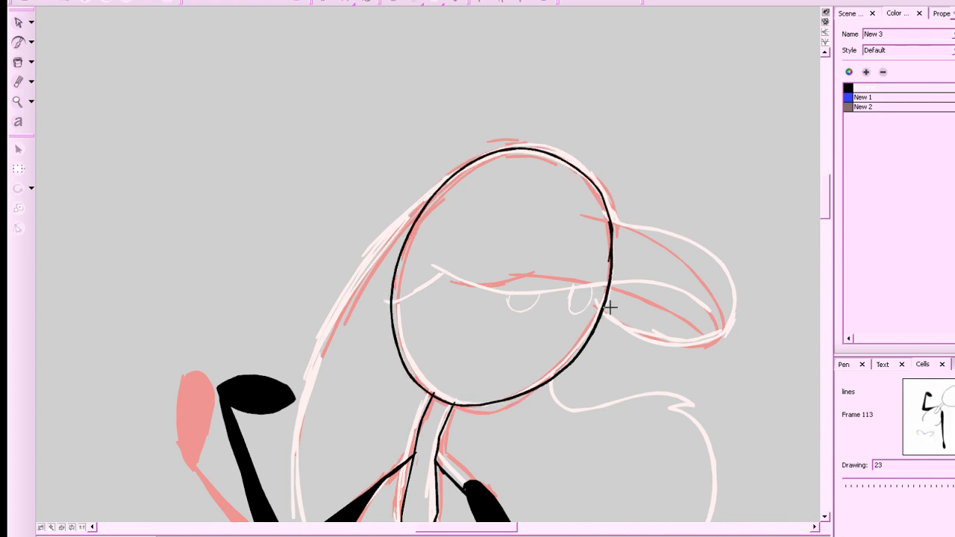
{"action": "key", "text": "comma"}
{"action": "key", "text": "period"}
Draw the outer contour of the hair lock swept out beside the head in the blue New 1 colour, comparing with the previous drawing.
{"action": "left_click", "coordinate": [850, 98]}
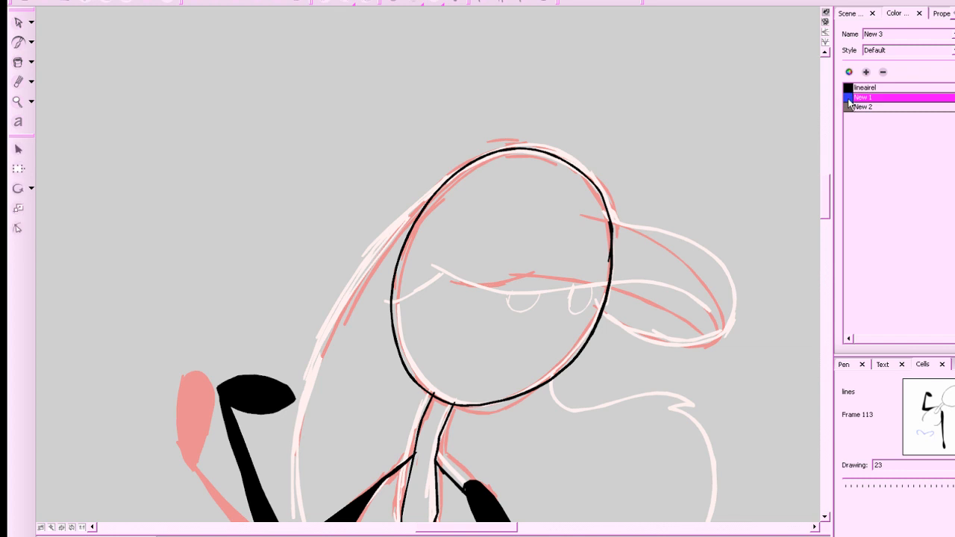
{"action": "mouse_move", "coordinate": [599, 317]}
{"action": "left_mouse_down"}
{"action": "mouse_move", "coordinate": [693, 343]}
{"action": "mouse_move", "coordinate": [729, 260]}
{"action": "mouse_move", "coordinate": [579, 218]}
{"action": "left_mouse_up"}
{"action": "key", "text": "comma"}
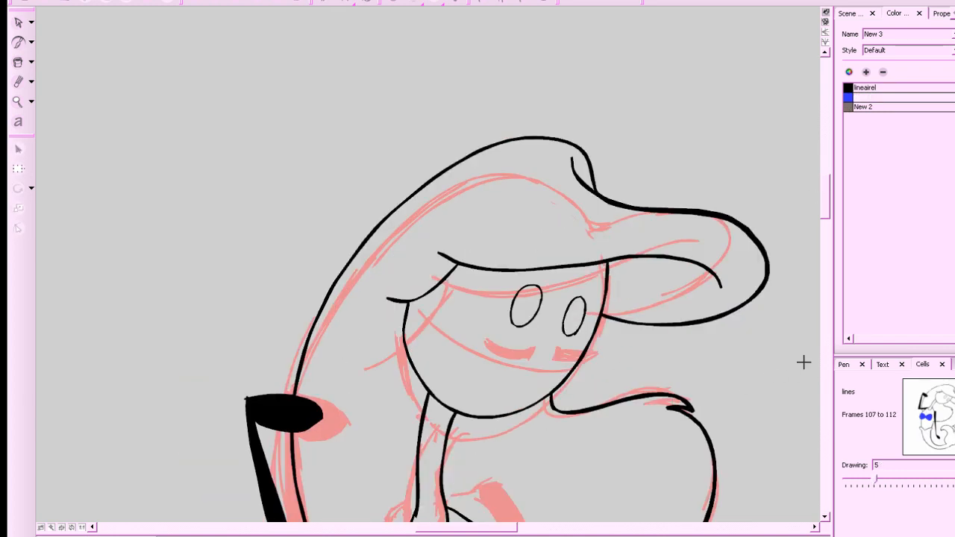
{"action": "key", "text": "period"}
{"action": "key", "text": "comma"}
{"action": "key", "text": "period"}
Draw the blue fringe line from inside the swept lock across the forehead, plus a short curve at its far end, comparing with the previous drawing.
{"action": "mouse_move", "coordinate": [713, 329]}
{"action": "left_mouse_down"}
{"action": "mouse_move", "coordinate": [713, 295]}
{"action": "mouse_move", "coordinate": [594, 299]}
{"action": "mouse_move", "coordinate": [426, 253]}
{"action": "left_mouse_up"}
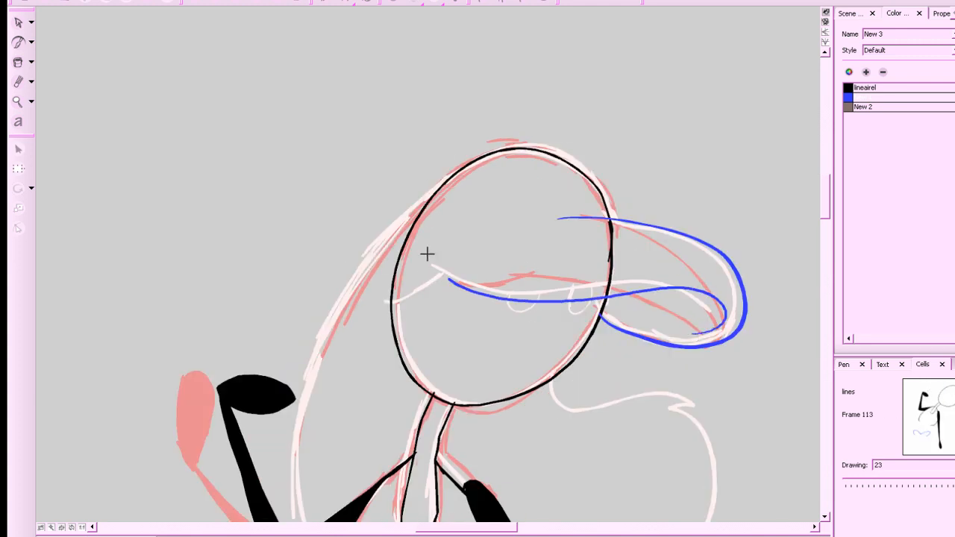
{"action": "key", "text": "comma"}
{"action": "key", "text": "period"}
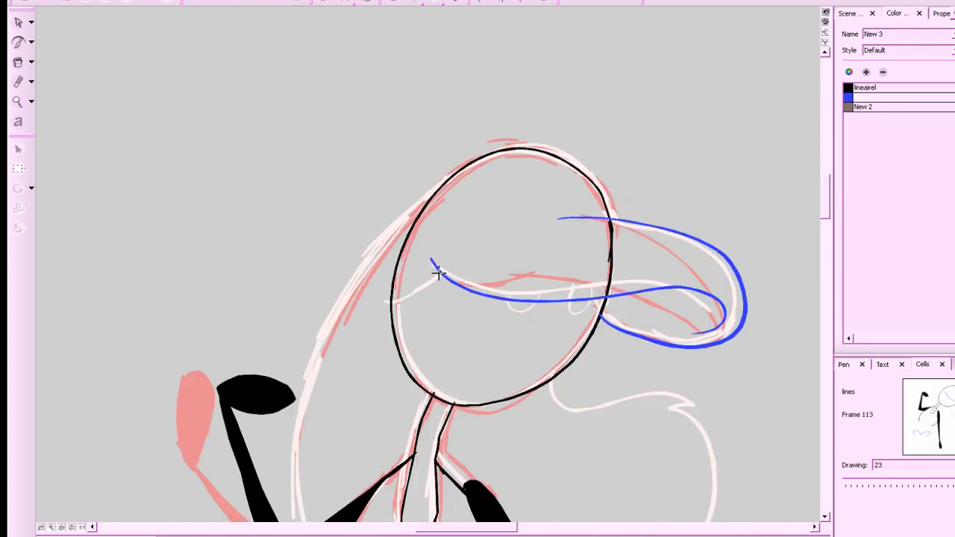
{"action": "left_click_drag", "start_coordinate": [433, 272], "coordinate": [392, 288]}
{"action": "key", "text": "comma"}
{"action": "key", "text": "period"}
Try to draw the hair's outer contour in blue over the top of the head and compare it with the previous drawing.
{"action": "mouse_move", "coordinate": [616, 218]}
{"action": "left_mouse_down"}
{"action": "mouse_move", "coordinate": [608, 187]}
{"action": "mouse_move", "coordinate": [367, 256]}
{"action": "mouse_move", "coordinate": [343, 312]}
{"action": "left_mouse_up"}
{"action": "key", "text": "2"}
{"action": "key", "text": "comma"}
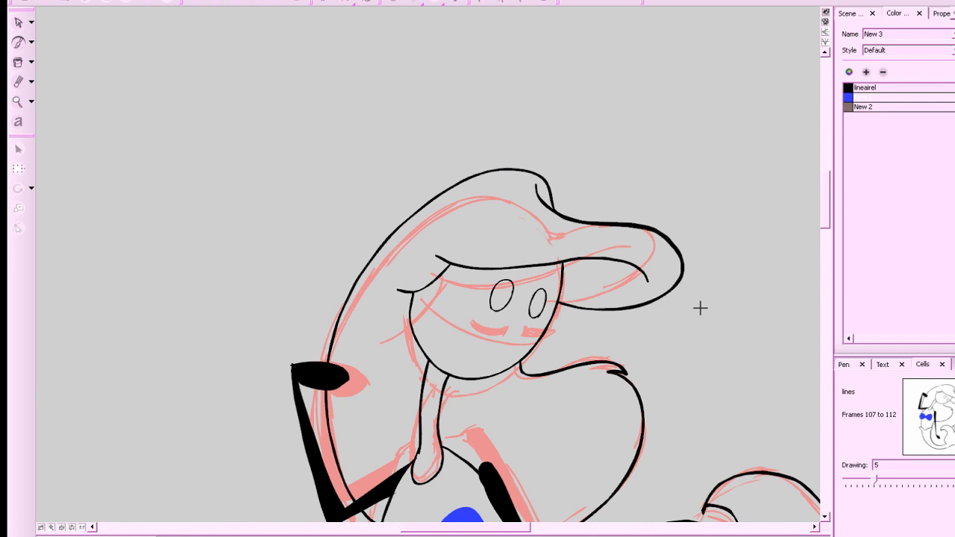
{"action": "key", "text": "period"}
{"action": "key", "text": "ctrl+z"}
Erase the swept lock's line inside the head, add a small blue hook there, and draw the hair's outer contour over the head and down the back.
{"action": "key", "text": "alt+e"}
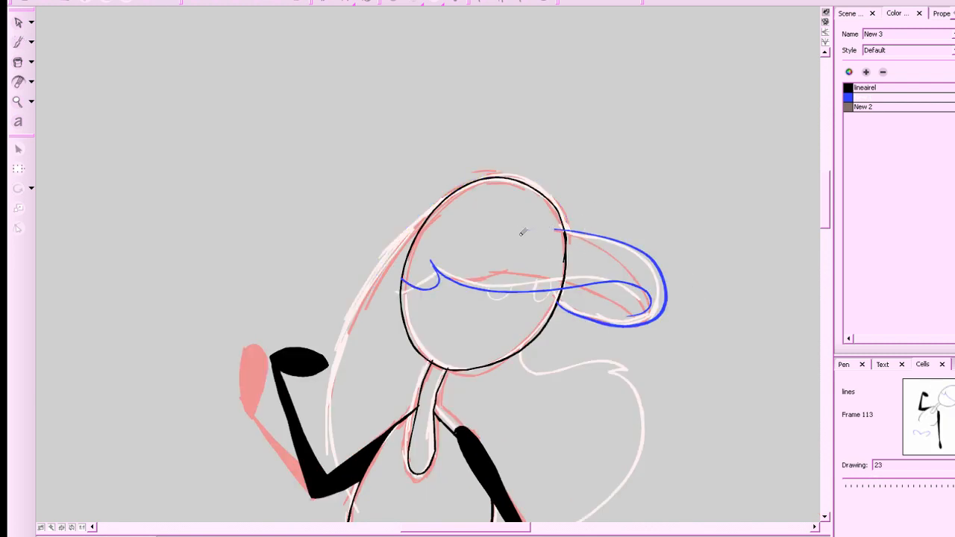
{"action": "key", "text": "alt+b"}
{"action": "left_click_drag", "start_coordinate": [559, 228], "coordinate": [545, 218]}
{"action": "mouse_move", "coordinate": [566, 217]}
{"action": "left_mouse_down"}
{"action": "mouse_move", "coordinate": [487, 174]}
{"action": "mouse_move", "coordinate": [415, 208]}
{"action": "mouse_move", "coordinate": [354, 298]}
{"action": "mouse_move", "coordinate": [338, 347]}
{"action": "mouse_move", "coordinate": [329, 454]}
{"action": "mouse_move", "coordinate": [363, 512]}
{"action": "left_mouse_up"}
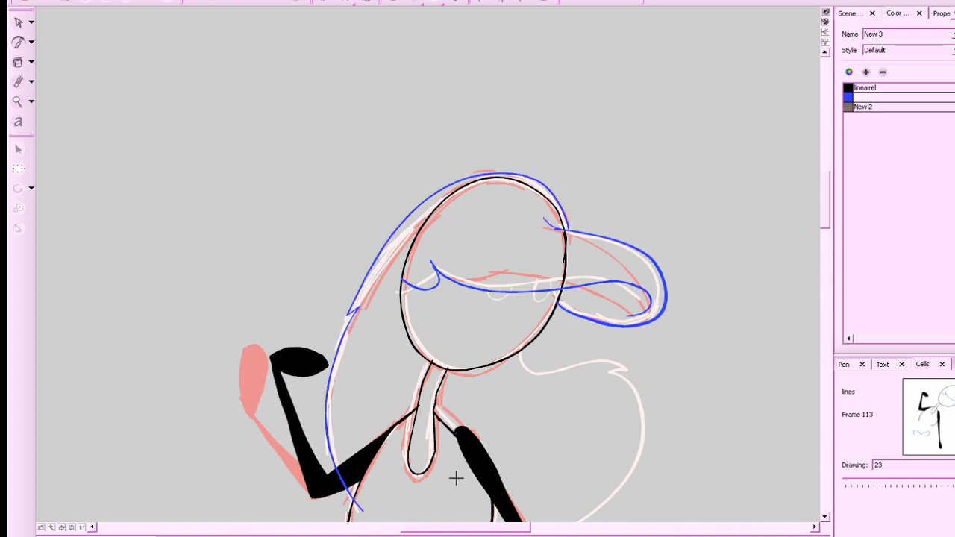
{"action": "key", "text": "comma"}
{"action": "key", "text": "period"}
Draw the lower hair contour in blue from below the chin around to the waist and compare the whole figure with the previous drawing.
{"action": "mouse_move", "coordinate": [521, 354]}
{"action": "left_mouse_down"}
{"action": "mouse_move", "coordinate": [604, 375]}
{"action": "mouse_move", "coordinate": [631, 478]}
{"action": "mouse_move", "coordinate": [584, 520]}
{"action": "left_mouse_up"}
{"action": "key", "text": "x"}
{"action": "key", "text": "x"}
{"action": "key", "text": "x"}
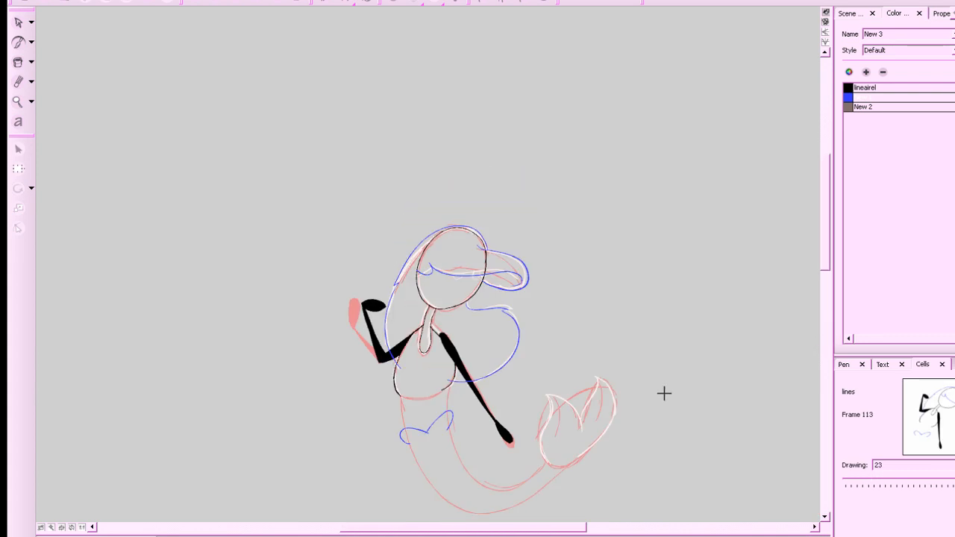
{"action": "key", "text": "comma"}
{"action": "key", "text": "period"}
{"action": "key", "text": "z"}
{"action": "key", "text": "z"}
{"action": "key", "text": "z"}
{"action": "key", "text": "z"}
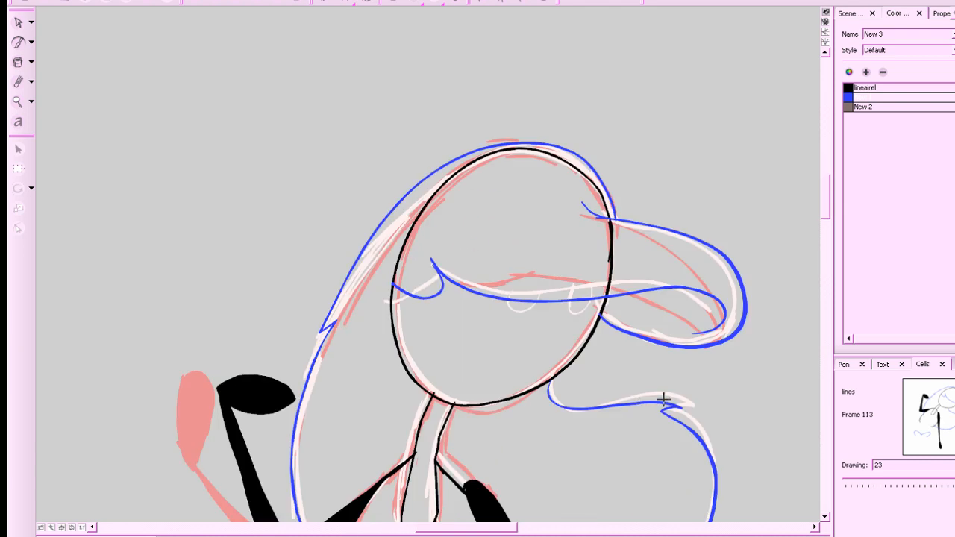
{"action": "mouse_move", "coordinate": [652, 412]}
{"action": "left_mouse_down"}
{"action": "mouse_move", "coordinate": [641, 265]}
{"action": "mouse_move", "coordinate": [594, 166]}
{"action": "left_mouse_up"}
{"action": "key", "text": "x"}
{"action": "left_click_drag", "start_coordinate": [682, 279], "coordinate": [690, 315]}
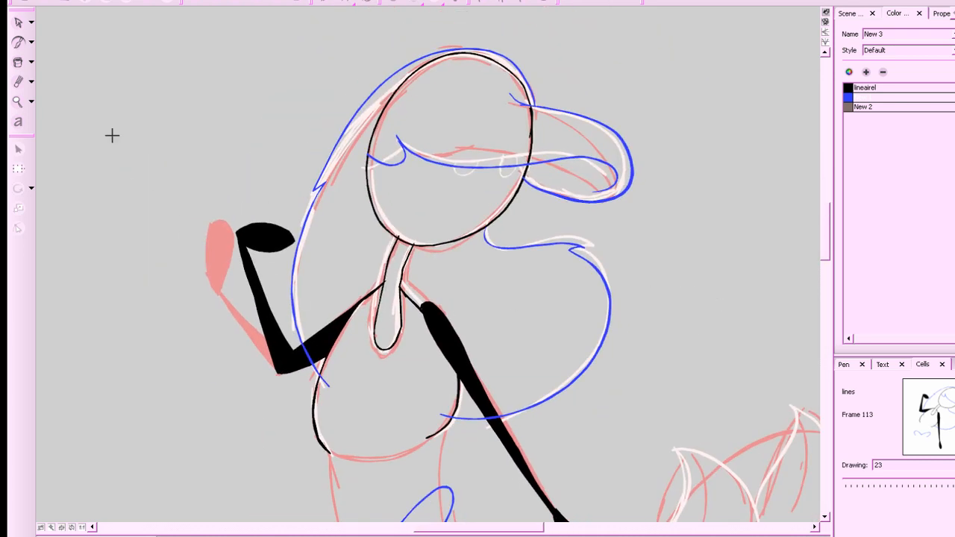
{"action": "left_click", "coordinate": [19, 23]}
{"action": "left_click_drag", "start_coordinate": [633, 246], "coordinate": [576, 279]}
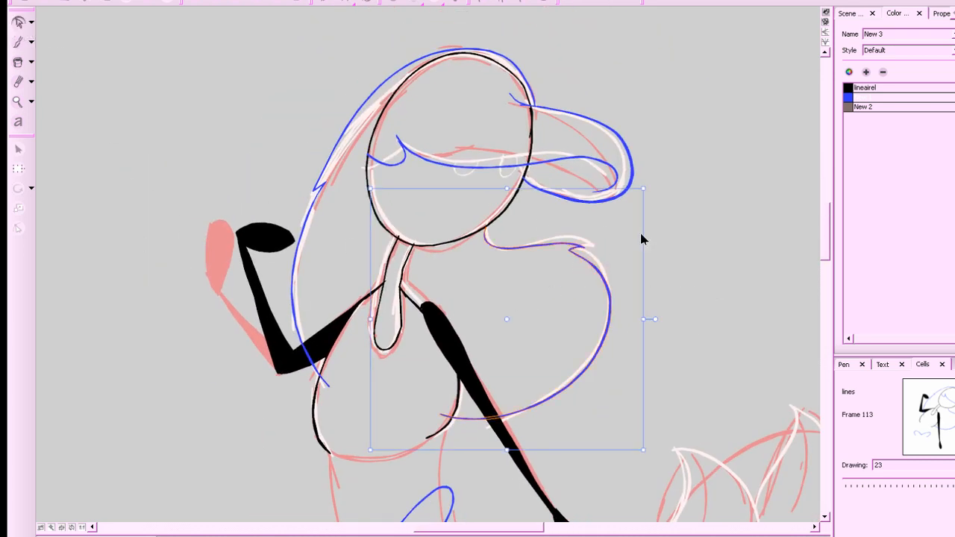
{"action": "left_click", "coordinate": [505, 300]}
{"action": "left_click", "coordinate": [336, 143]}
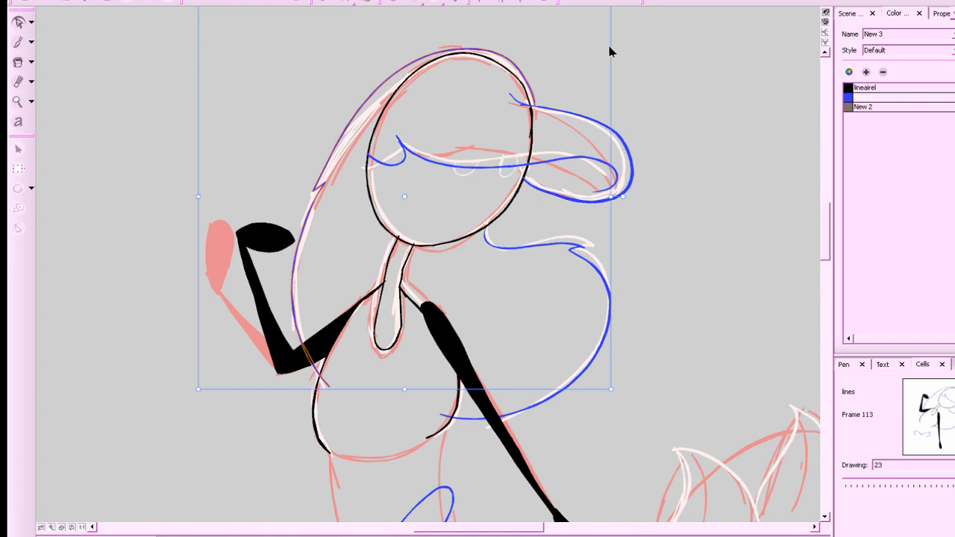
{"action": "left_click", "coordinate": [703, 353]}
Compare the mermaid's torso and tail on frame 113 with the previous drawing.
{"action": "mouse_move", "coordinate": [706, 370]}
{"action": "left_mouse_down"}
{"action": "mouse_move", "coordinate": [670, 313]}
{"action": "mouse_move", "coordinate": [616, 303]}
{"action": "left_mouse_up"}
{"action": "mouse_move", "coordinate": [677, 373]}
{"action": "left_mouse_down"}
{"action": "mouse_move", "coordinate": [725, 341]}
{"action": "mouse_move", "coordinate": [733, 322]}
{"action": "mouse_move", "coordinate": [788, 320]}
{"action": "left_mouse_up"}
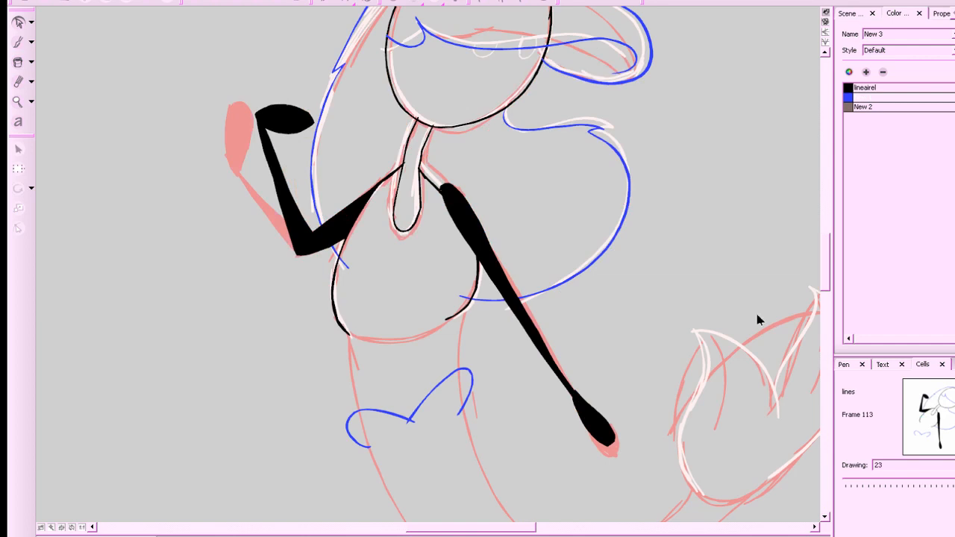
{"action": "key", "text": "alt+b"}
{"action": "key", "text": "a"}
{"action": "key", "text": "s"}
{"action": "key", "text": "x"}
{"action": "key", "text": "x"}
{"action": "left_click_drag", "start_coordinate": [746, 387], "coordinate": [689, 363]}
{"action": "key", "text": "z"}
{"action": "key", "text": "z"}
{"action": "key", "text": "x"}
Draw the tail fin's left lobe in the black lineairel colour, with its side and pointed upper edge, comparing with the previous drawing.
{"action": "left_click", "coordinate": [847, 90]}
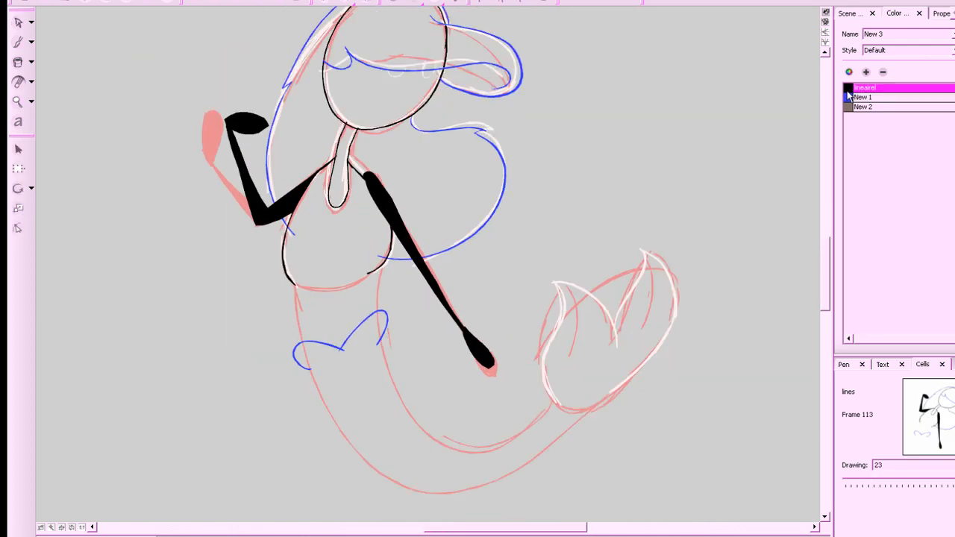
{"action": "key", "text": "a"}
{"action": "key", "text": "s"}
{"action": "key", "text": "alt+b"}
{"action": "key", "text": "a"}
{"action": "key", "text": "s"}
{"action": "mouse_move", "coordinate": [543, 283]}
{"action": "left_mouse_down"}
{"action": "mouse_move", "coordinate": [561, 301]}
{"action": "mouse_move", "coordinate": [537, 343]}
{"action": "mouse_move", "coordinate": [543, 398]}
{"action": "mouse_move", "coordinate": [586, 415]}
{"action": "left_mouse_up"}
{"action": "key", "text": "a"}
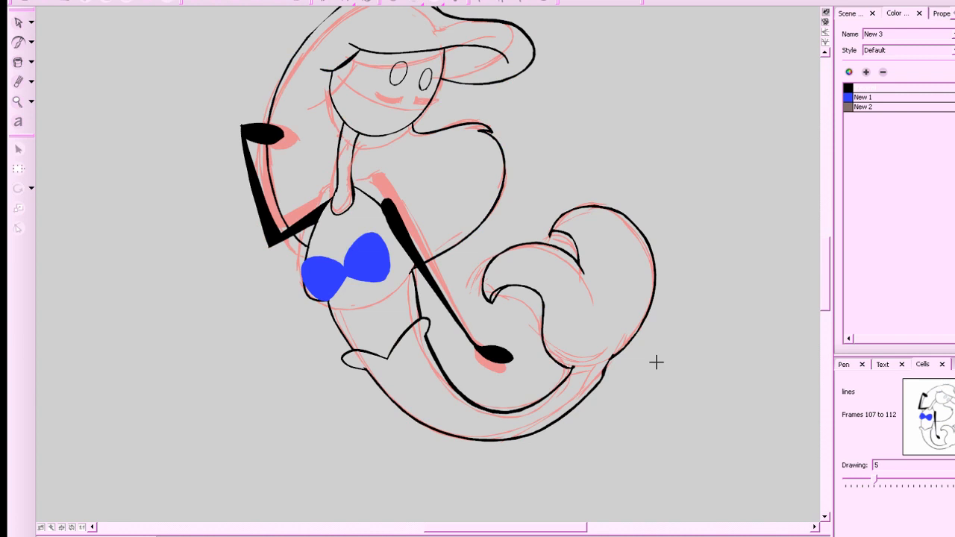
{"action": "key", "text": "s"}
{"action": "mouse_move", "coordinate": [618, 341]}
{"action": "left_mouse_down"}
{"action": "mouse_move", "coordinate": [602, 299]}
{"action": "mouse_move", "coordinate": [532, 284]}
{"action": "left_mouse_up"}
{"action": "key", "text": "a"}
{"action": "key", "text": "s"}
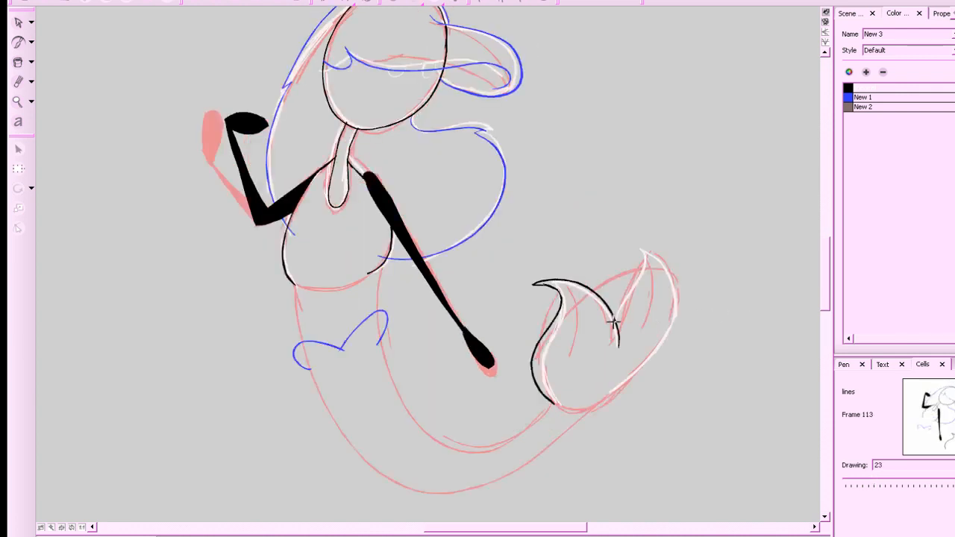
Draw the tail fin's right lobe in black from the notch over its tip to the base, and compare it with the previous drawing.
{"action": "mouse_move", "coordinate": [614, 321]}
{"action": "left_mouse_down"}
{"action": "mouse_move", "coordinate": [642, 273]}
{"action": "mouse_move", "coordinate": [633, 246]}
{"action": "mouse_move", "coordinate": [642, 247]}
{"action": "mouse_move", "coordinate": [676, 320]}
{"action": "mouse_move", "coordinate": [595, 406]}
{"action": "left_mouse_up"}
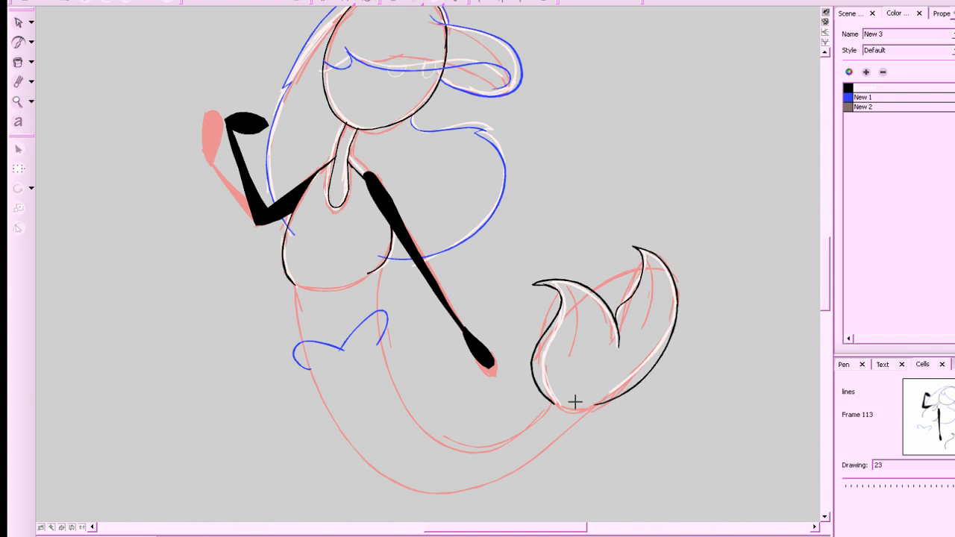
{"action": "key", "text": "a"}
{"action": "key", "text": "s"}
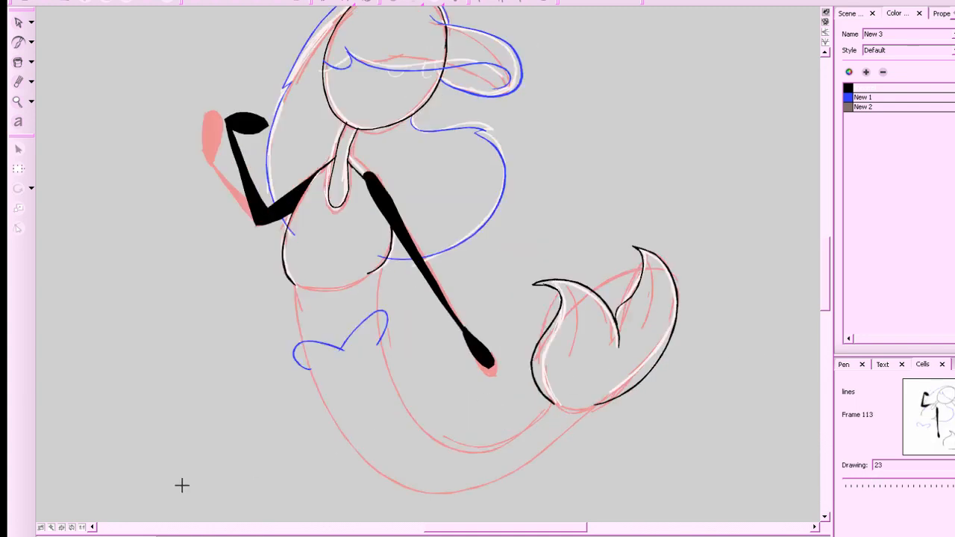
{"action": "left_click", "coordinate": [72, 528]}
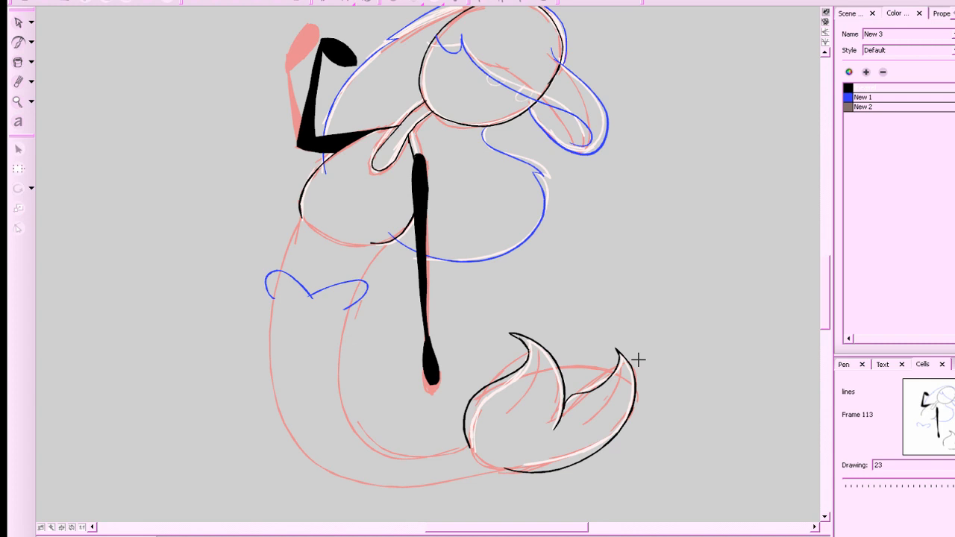
{"action": "left_click_drag", "start_coordinate": [672, 341], "coordinate": [733, 331]}
{"action": "key", "text": "a"}
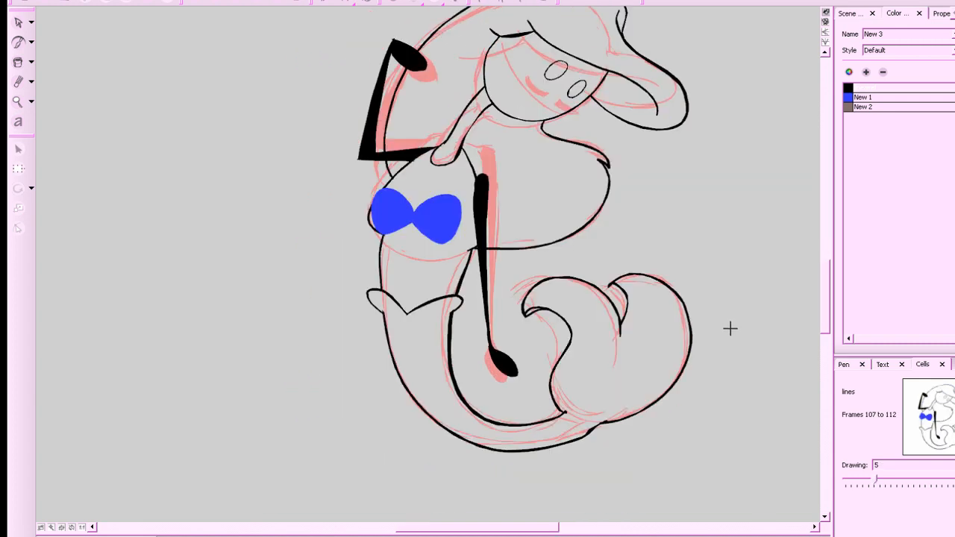
Ink the tail's outer curve in black from the waistband down to the base of the fin.
{"action": "key", "text": "s"}
{"action": "mouse_move", "coordinate": [556, 461]}
{"action": "left_mouse_down"}
{"action": "mouse_move", "coordinate": [502, 470]}
{"action": "mouse_move", "coordinate": [400, 457]}
{"action": "mouse_move", "coordinate": [328, 378]}
{"action": "mouse_move", "coordinate": [331, 277]}
{"action": "left_mouse_up"}
{"action": "key", "text": "ctrl+z"}
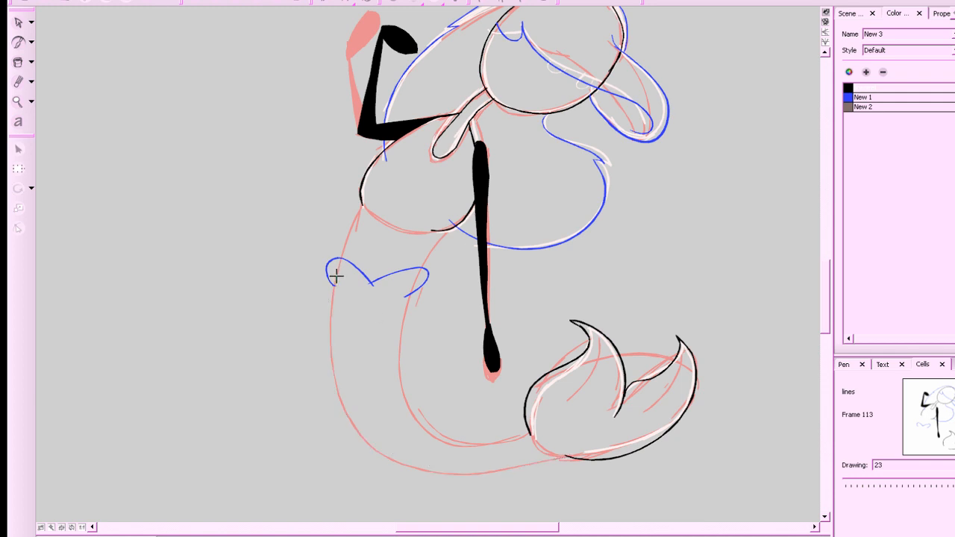
{"action": "mouse_move", "coordinate": [334, 287]}
{"action": "left_mouse_down"}
{"action": "mouse_move", "coordinate": [332, 315]}
{"action": "mouse_move", "coordinate": [366, 424]}
{"action": "mouse_move", "coordinate": [494, 477]}
{"action": "mouse_move", "coordinate": [568, 456]}
{"action": "mouse_move", "coordinate": [503, 469]}
{"action": "mouse_move", "coordinate": [371, 435]}
{"action": "mouse_move", "coordinate": [326, 324]}
{"action": "mouse_move", "coordinate": [335, 277]}
{"action": "left_mouse_up"}
{"action": "key", "text": "ctrl+z"}
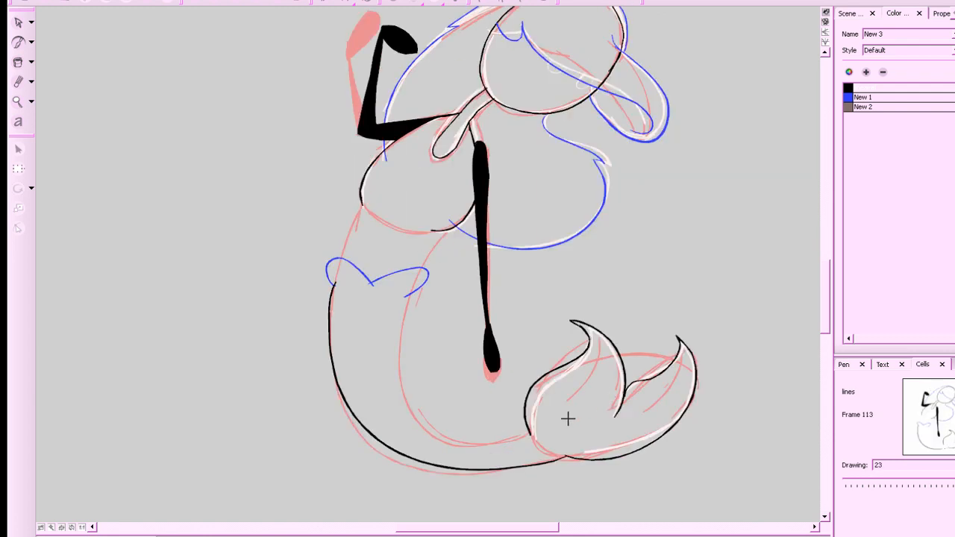
Ink the tail's inner curve in black from the fin's base up to the waistband.
{"action": "mouse_move", "coordinate": [529, 435]}
{"action": "left_mouse_down"}
{"action": "mouse_move", "coordinate": [491, 447]}
{"action": "mouse_move", "coordinate": [432, 429]}
{"action": "mouse_move", "coordinate": [391, 355]}
{"action": "mouse_move", "coordinate": [411, 296]}
{"action": "left_mouse_up"}
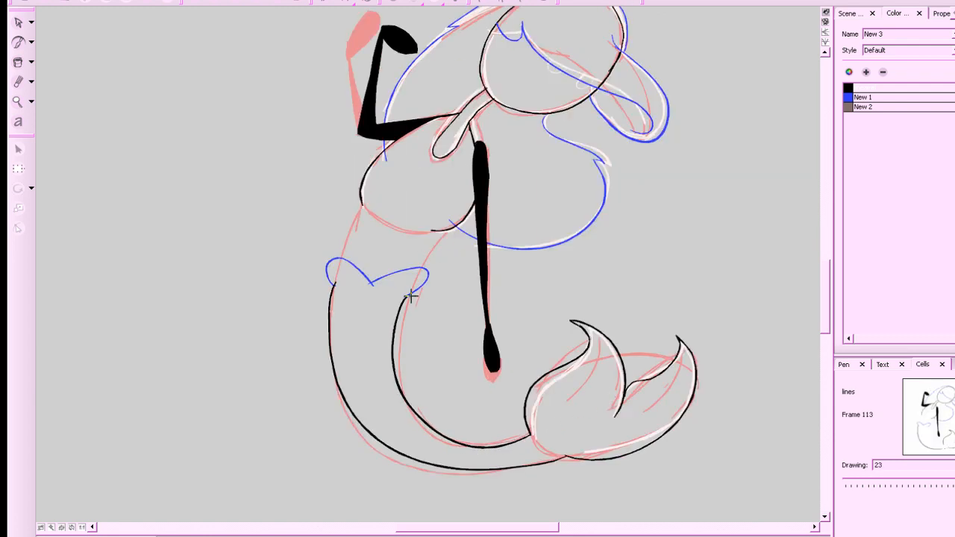
{"action": "key", "text": "ctrl+z"}
{"action": "mouse_move", "coordinate": [530, 435]}
{"action": "left_mouse_down"}
{"action": "mouse_move", "coordinate": [443, 433]}
{"action": "mouse_move", "coordinate": [402, 371]}
{"action": "mouse_move", "coordinate": [403, 304]}
{"action": "mouse_move", "coordinate": [429, 275]}
{"action": "left_mouse_up"}
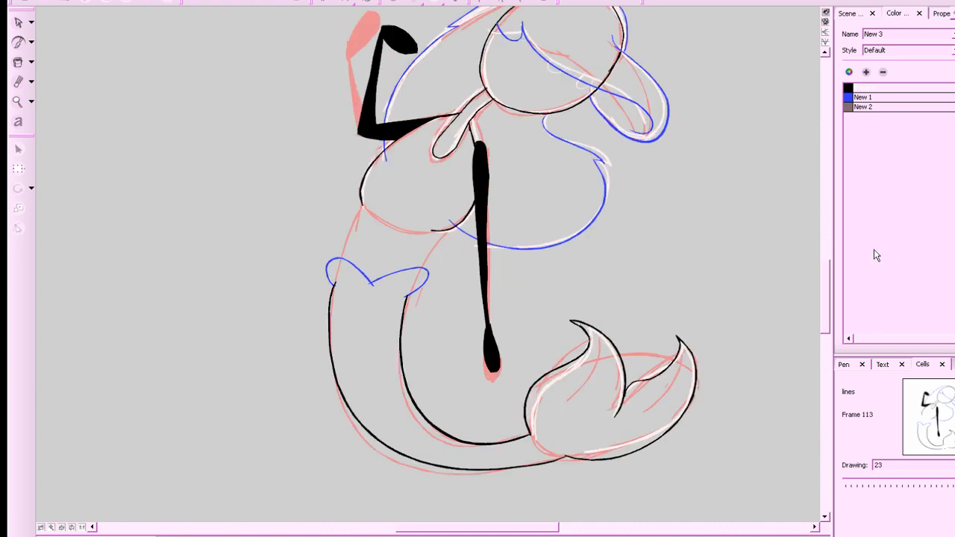
Ink both sides of the mermaid's waist in black, joining the torso to the blue tail waistband.
{"action": "mouse_move", "coordinate": [659, 294]}
{"action": "left_mouse_down"}
{"action": "mouse_move", "coordinate": [689, 354]}
{"action": "mouse_move", "coordinate": [710, 363]}
{"action": "left_mouse_up"}
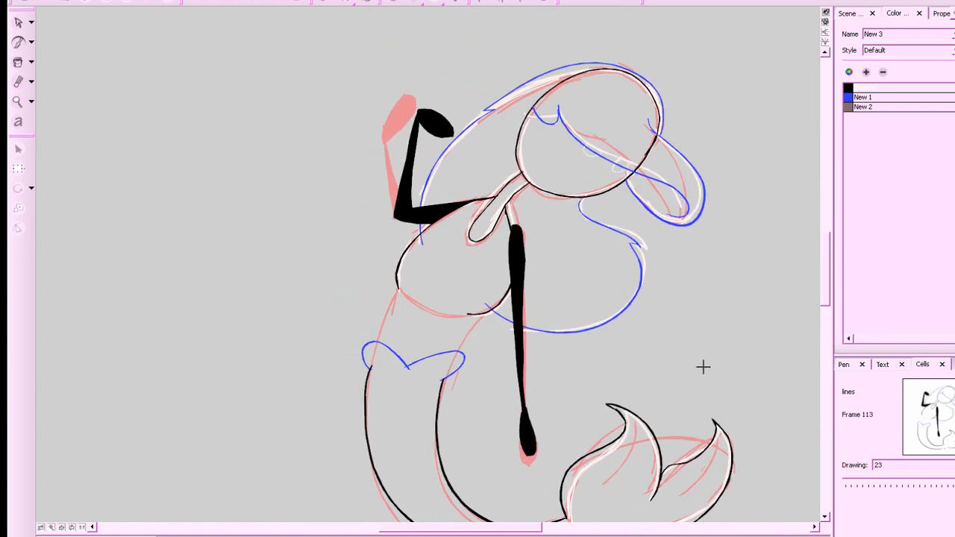
{"action": "key", "text": "2"}
{"action": "key", "text": "f"}
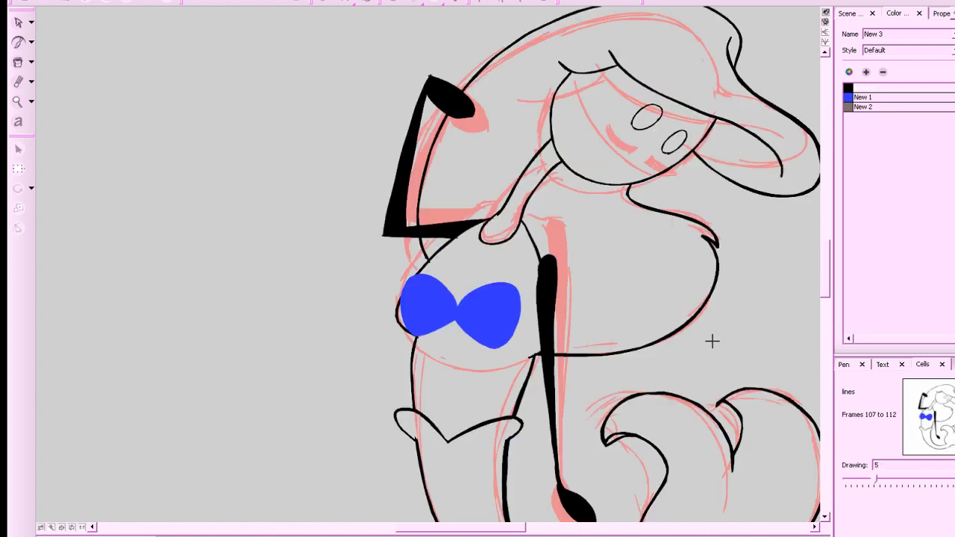
{"action": "key", "text": "g"}
{"action": "mouse_move", "coordinate": [510, 327]}
{"action": "left_mouse_down"}
{"action": "mouse_move", "coordinate": [477, 361]}
{"action": "mouse_move", "coordinate": [482, 348]}
{"action": "mouse_move", "coordinate": [465, 384]}
{"action": "left_mouse_up"}
{"action": "key", "text": "ctrl+z"}
{"action": "left_click_drag", "start_coordinate": [388, 293], "coordinate": [362, 370]}
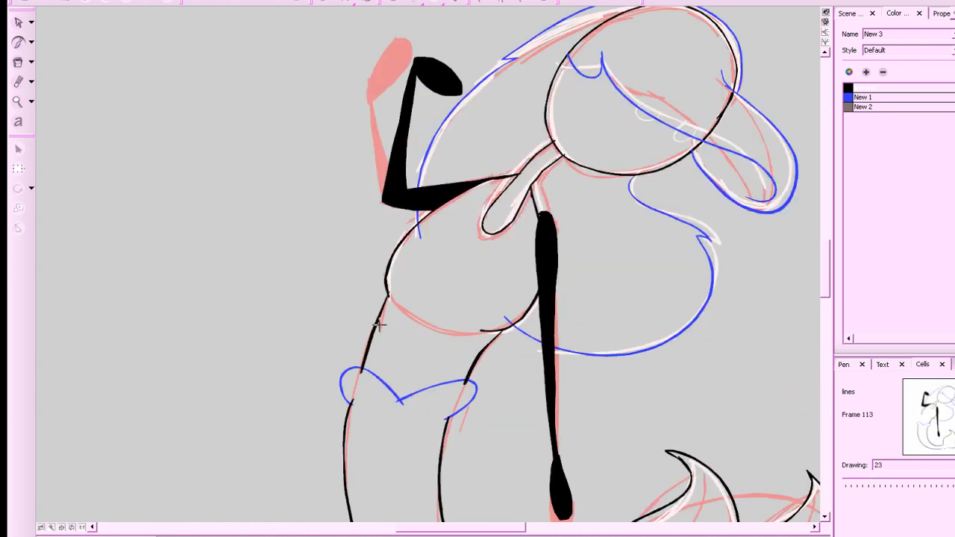
{"action": "key", "text": "ctrl+z"}
{"action": "left_click_drag", "start_coordinate": [389, 297], "coordinate": [359, 366]}
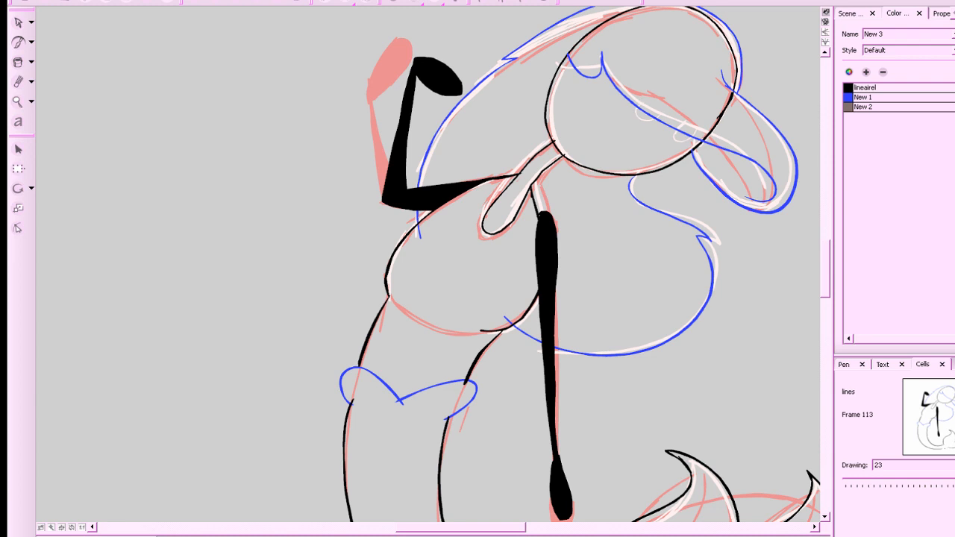
Flip between frame 113 and the preceding drawing to compare the mermaid's two poses.
{"action": "left_click", "coordinate": [866, 88]}
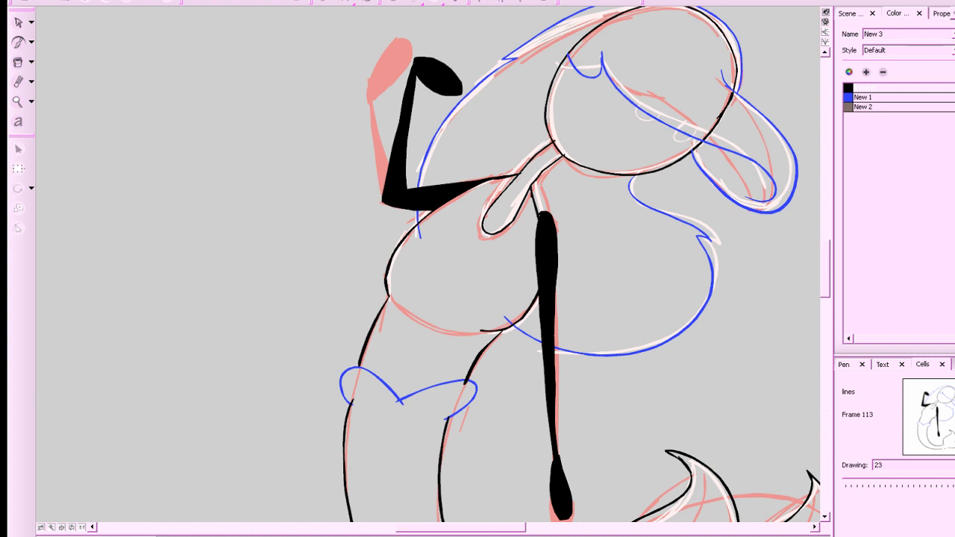
{"action": "key", "text": "2"}
{"action": "key", "text": "2"}
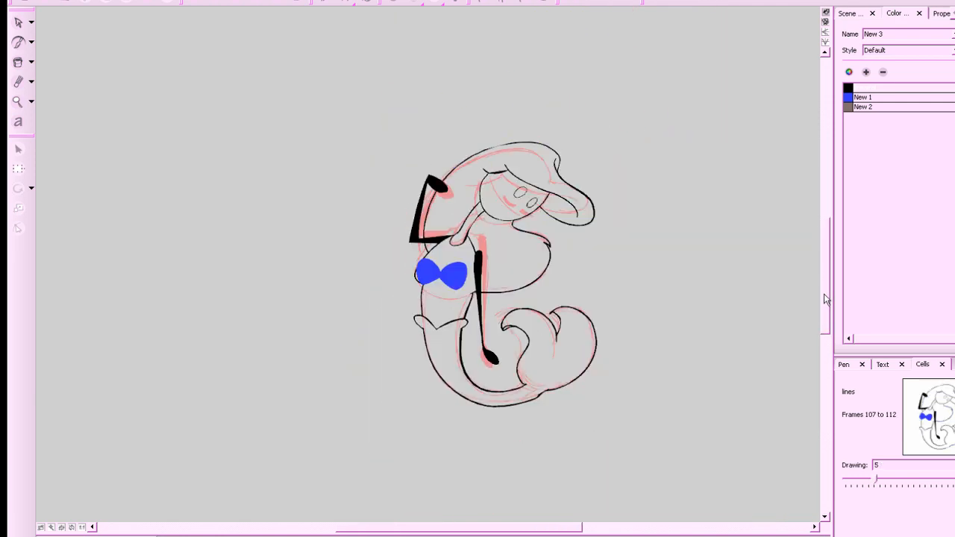
{"action": "key", "text": "period"}
{"action": "key", "text": "period"}
{"action": "key", "text": "period"}
{"action": "key", "text": "period"}
{"action": "key", "text": "period"}
{"action": "key", "text": "period"}
{"action": "key", "text": "period"}
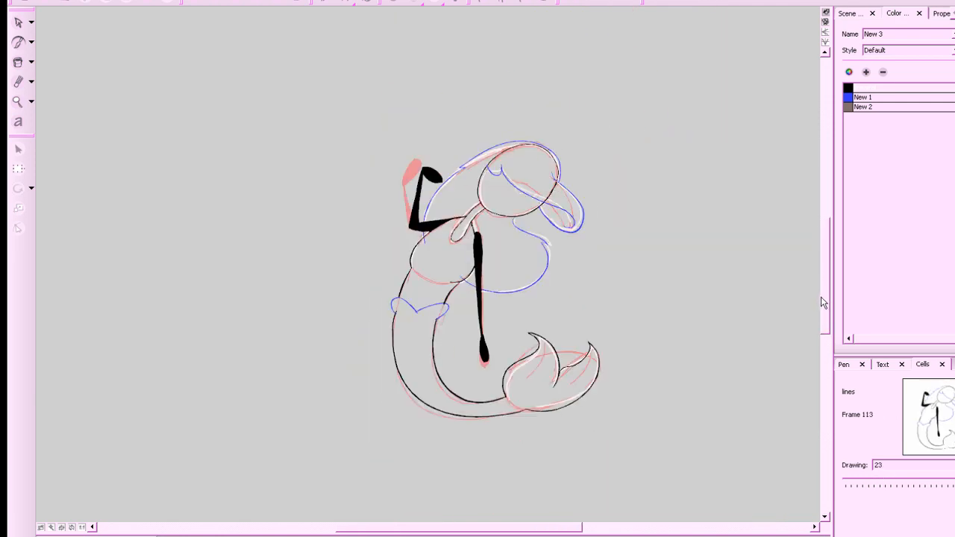
{"action": "key", "text": "comma"}
{"action": "key", "text": "period"}
{"action": "key", "text": "comma"}
{"action": "key", "text": "period"}
{"action": "key", "text": "1"}
{"action": "key", "text": "1"}
{"action": "key", "text": "1"}
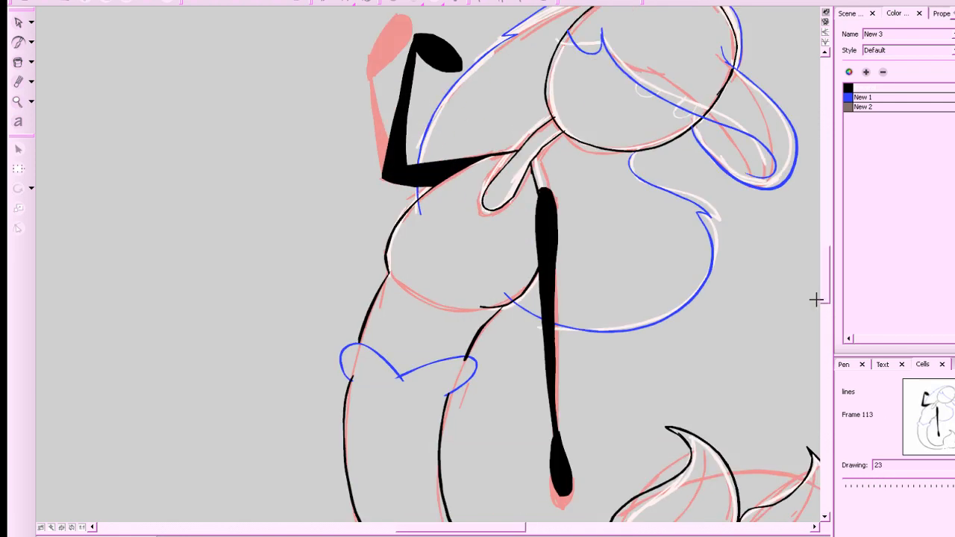
Draw a short lengthwise guide line down the middle of the chest in the blue New 1 colour.
{"action": "left_click_drag", "start_coordinate": [755, 348], "coordinate": [755, 379]}
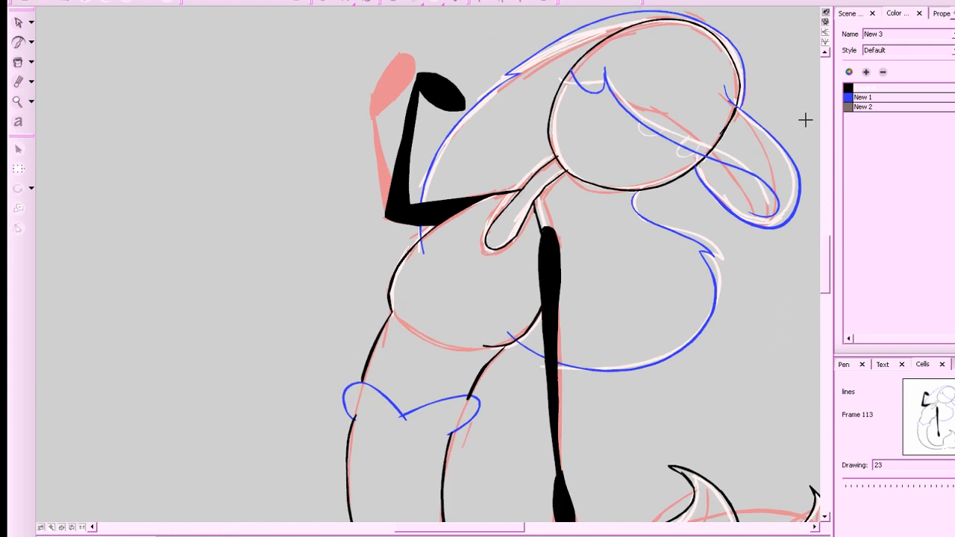
{"action": "left_click", "coordinate": [849, 97]}
{"action": "key", "text": "comma"}
{"action": "key", "text": "period"}
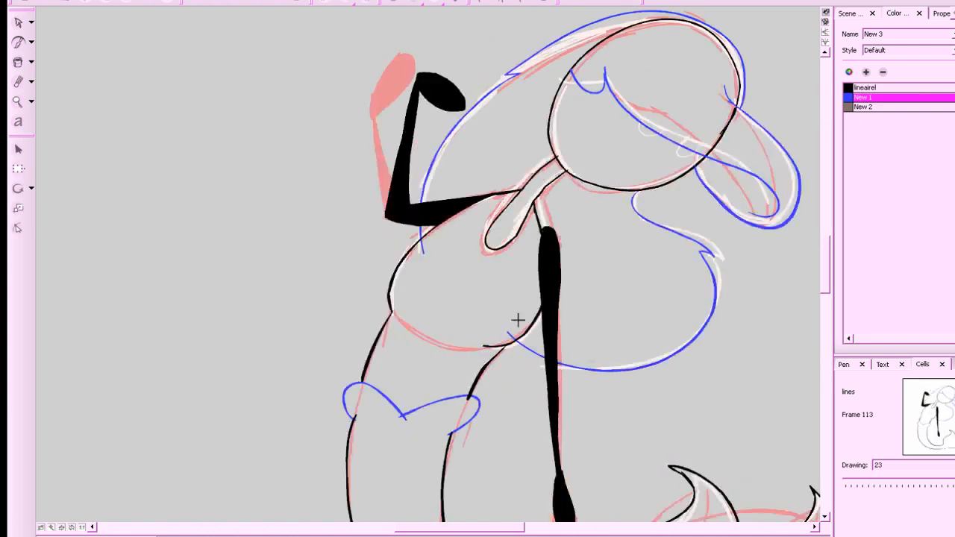
{"action": "mouse_move", "coordinate": [466, 274]}
{"action": "left_mouse_down"}
{"action": "mouse_move", "coordinate": [433, 333]}
{"action": "mouse_move", "coordinate": [444, 302]}
{"action": "mouse_move", "coordinate": [435, 325]}
{"action": "left_mouse_up"}
{"action": "key", "text": "ctrl+z"}
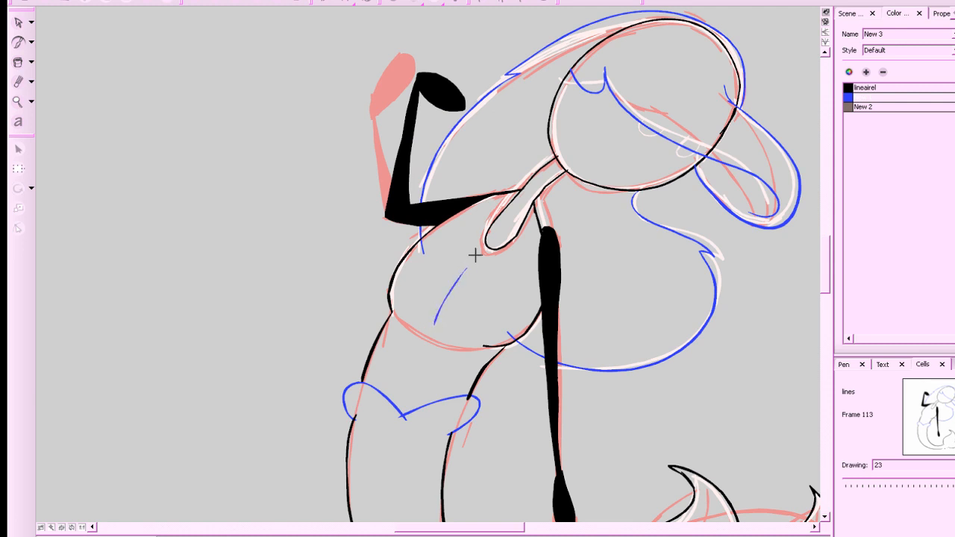
{"action": "key", "text": "comma"}
{"action": "key", "text": "period"}
{"action": "left_click_drag", "start_coordinate": [390, 257], "coordinate": [515, 315]}
{"action": "key", "text": "ctrl+z"}
{"action": "key", "text": "alt+s"}
{"action": "left_click", "coordinate": [635, 358]}
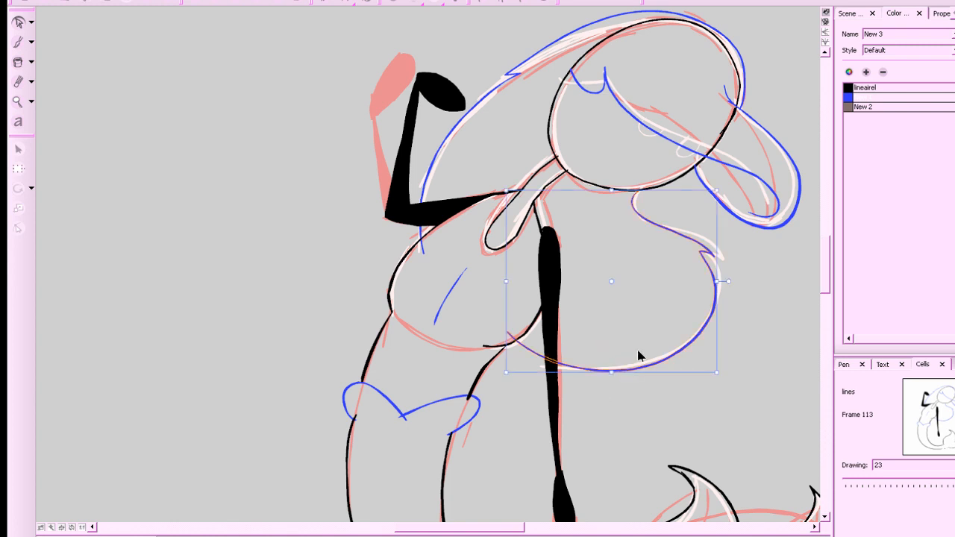
{"action": "left_click", "coordinate": [746, 422]}
{"action": "left_click", "coordinate": [439, 142]}
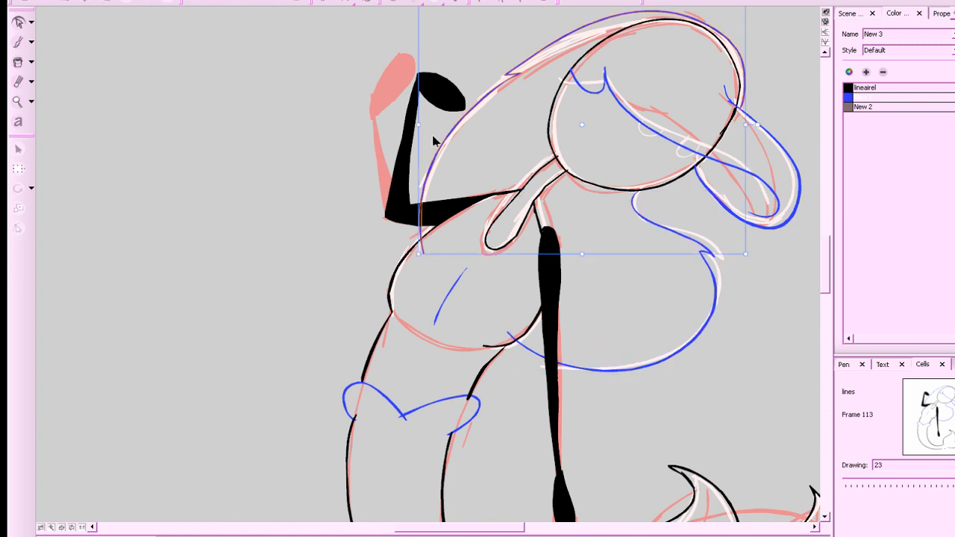
{"action": "left_click", "coordinate": [731, 364]}
Delete the black head outline segments across the top of the head and between the forehead hair and the side lock.
{"action": "left_click_drag", "start_coordinate": [735, 325], "coordinate": [633, 462]}
{"action": "left_click_drag", "start_coordinate": [773, 134], "coordinate": [373, 332]}
{"action": "left_click", "coordinate": [677, 390]}
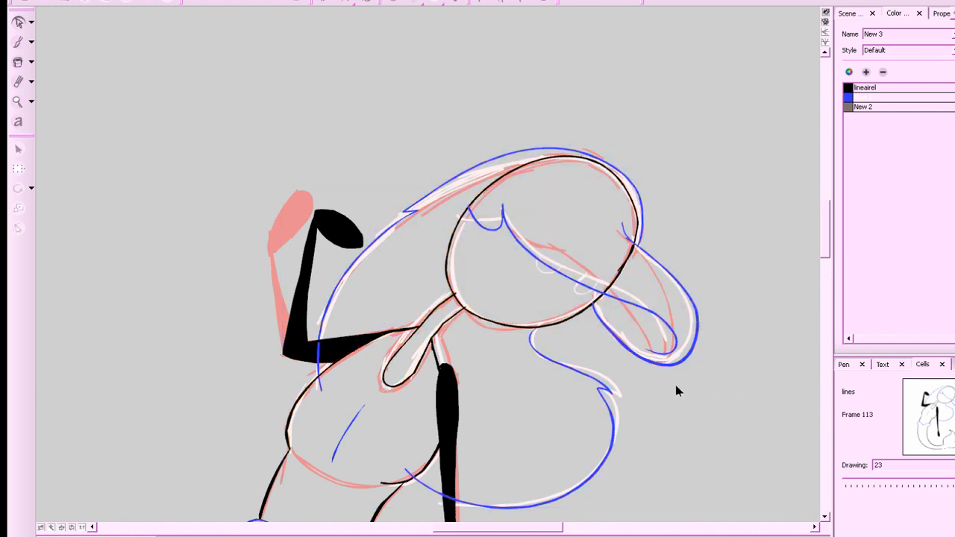
{"action": "left_click", "coordinate": [637, 220]}
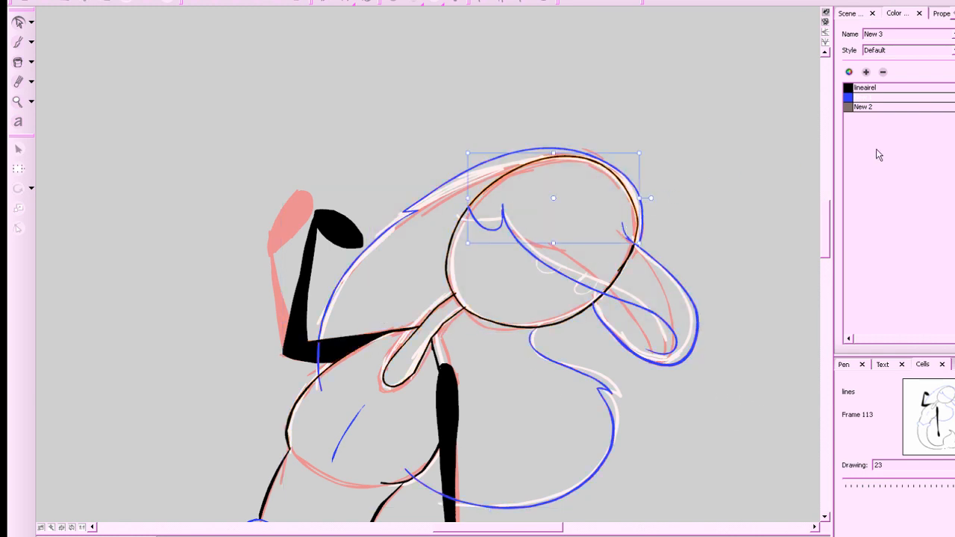
{"action": "key", "text": "Delete"}
{"action": "left_click", "coordinate": [610, 231]}
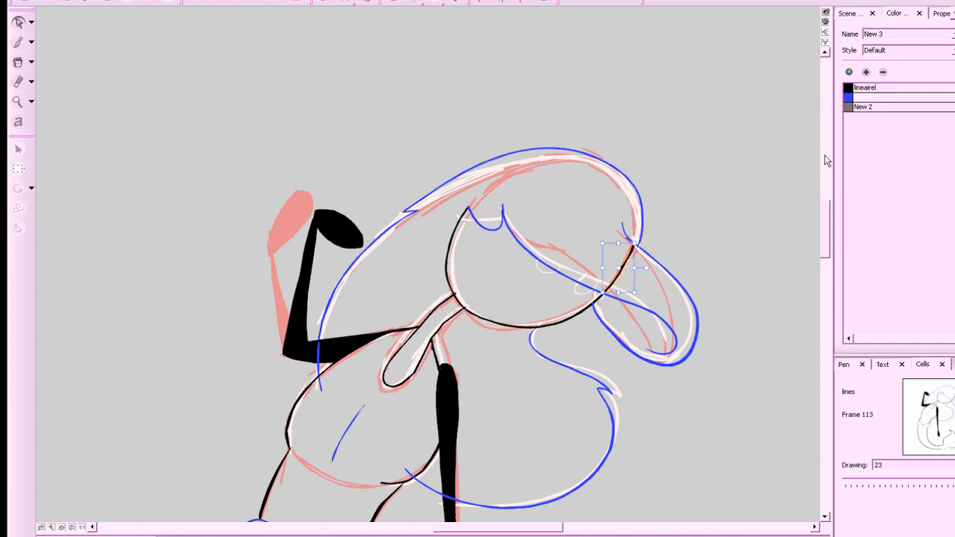
{"action": "key", "text": "Delete"}
Draw two small half-circle eyes in black along the lower edge of the fringe.
{"action": "mouse_move", "coordinate": [648, 386]}
{"action": "left_mouse_down"}
{"action": "mouse_move", "coordinate": [662, 381]}
{"action": "mouse_move", "coordinate": [684, 411]}
{"action": "left_mouse_up"}
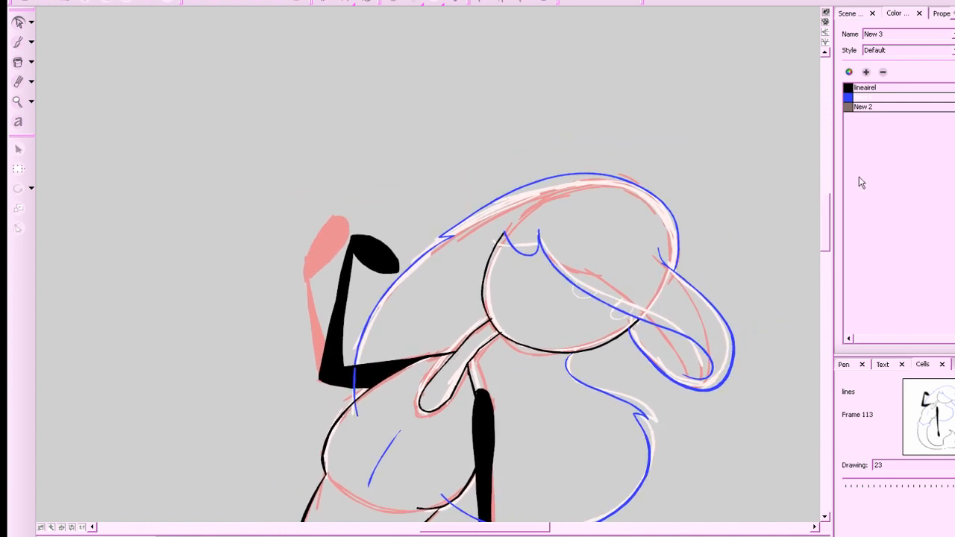
{"action": "left_click", "coordinate": [862, 97]}
{"action": "key", "text": "alt+b"}
{"action": "mouse_move", "coordinate": [572, 285]}
{"action": "left_mouse_down"}
{"action": "mouse_move", "coordinate": [617, 321]}
{"action": "mouse_move", "coordinate": [627, 309]}
{"action": "left_mouse_up"}
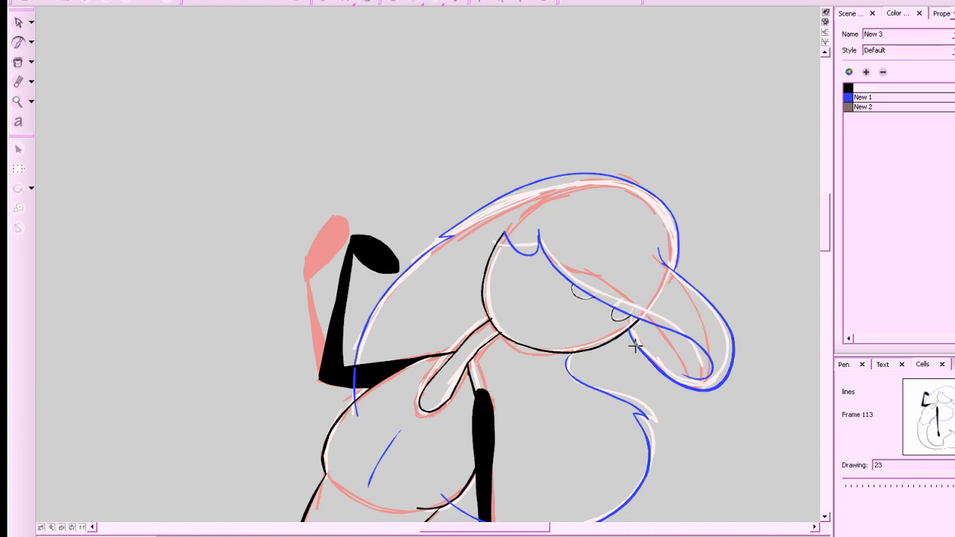
{"action": "left_click_drag", "start_coordinate": [662, 370], "coordinate": [767, 306]}
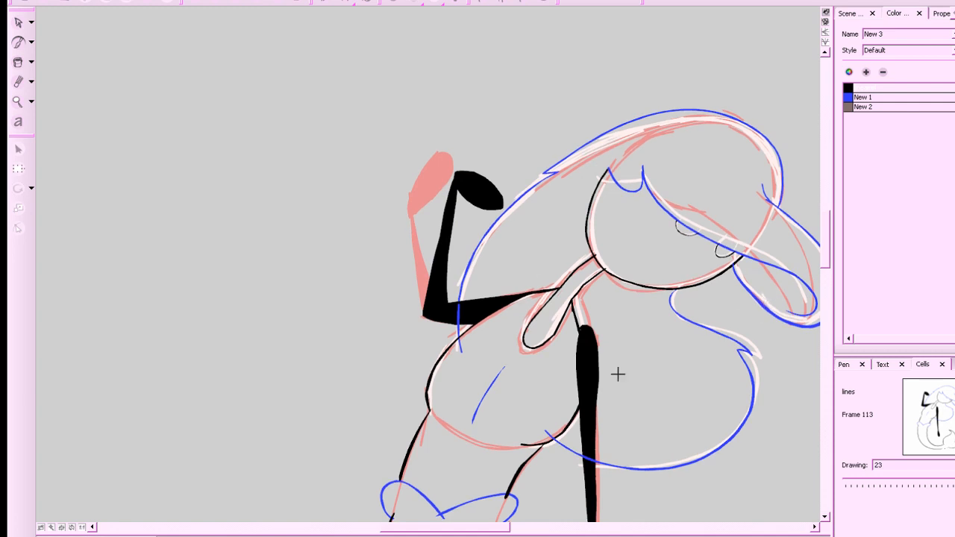
{"action": "left_click", "coordinate": [19, 24]}
{"action": "left_click_drag", "start_coordinate": [622, 450], "coordinate": [580, 451]}
{"action": "left_click", "coordinate": [633, 468]}
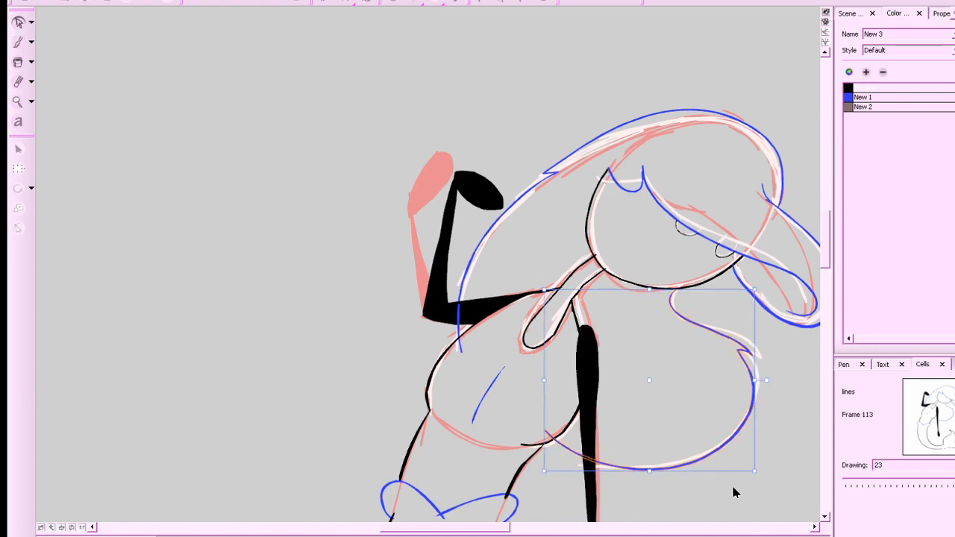
{"action": "left_click", "coordinate": [605, 492]}
{"action": "left_click", "coordinate": [465, 345]}
{"action": "left_click", "coordinate": [468, 343]}
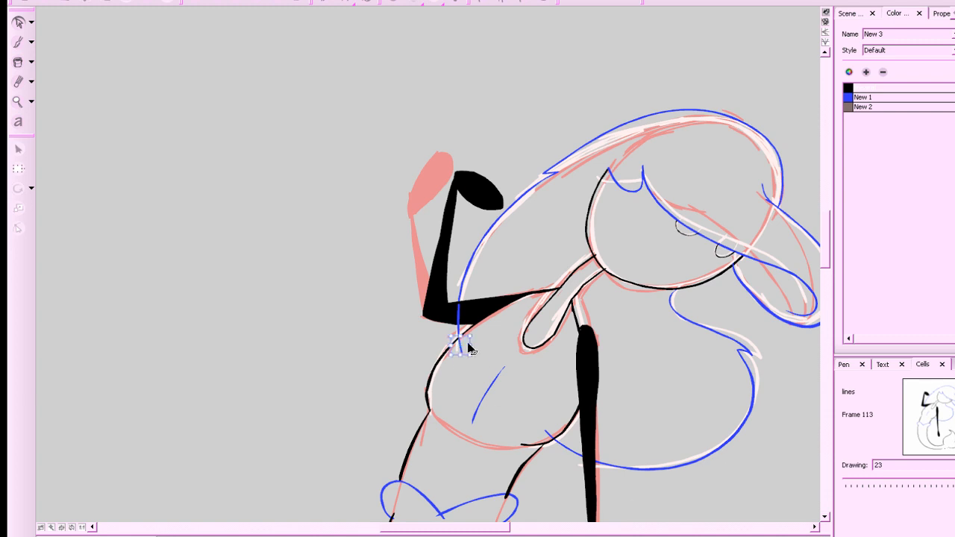
{"action": "left_click", "coordinate": [672, 374]}
Paint over the blue hair line crossing the bent arm using the black lineairel colour.
{"action": "key", "text": "2"}
{"action": "key", "text": "2"}
{"action": "key", "text": "2"}
{"action": "key", "text": "2"}
{"action": "left_click", "coordinate": [851, 89]}
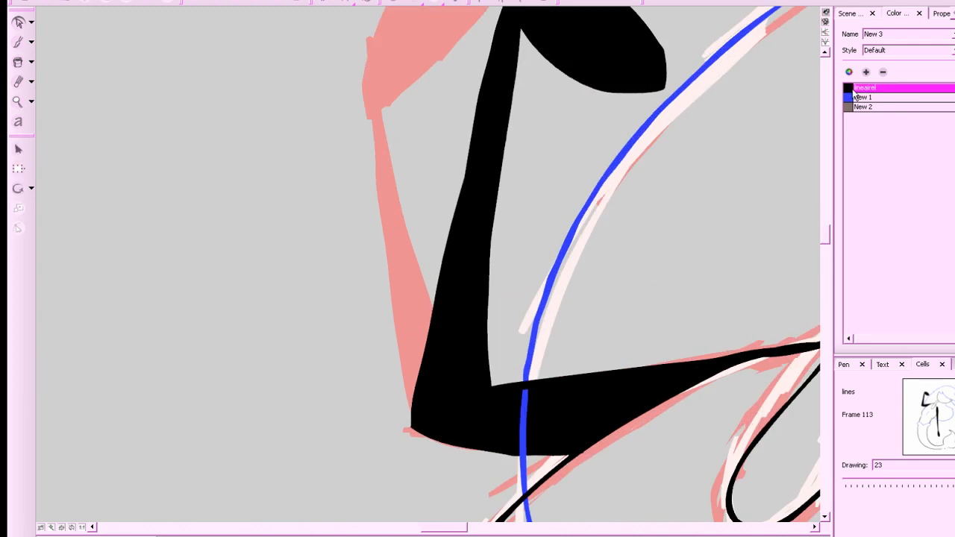
{"action": "key", "text": "alt+b"}
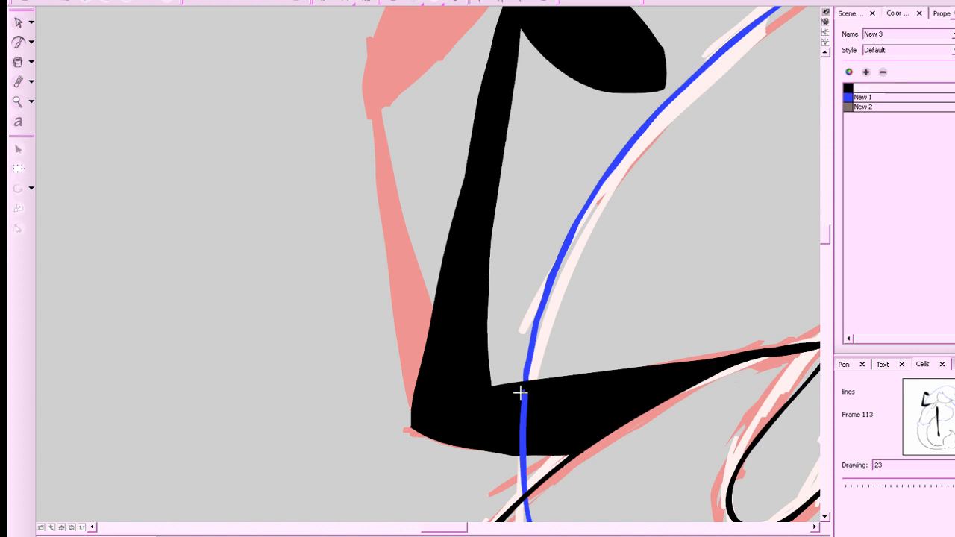
{"action": "left_click_drag", "start_coordinate": [520, 393], "coordinate": [519, 446]}
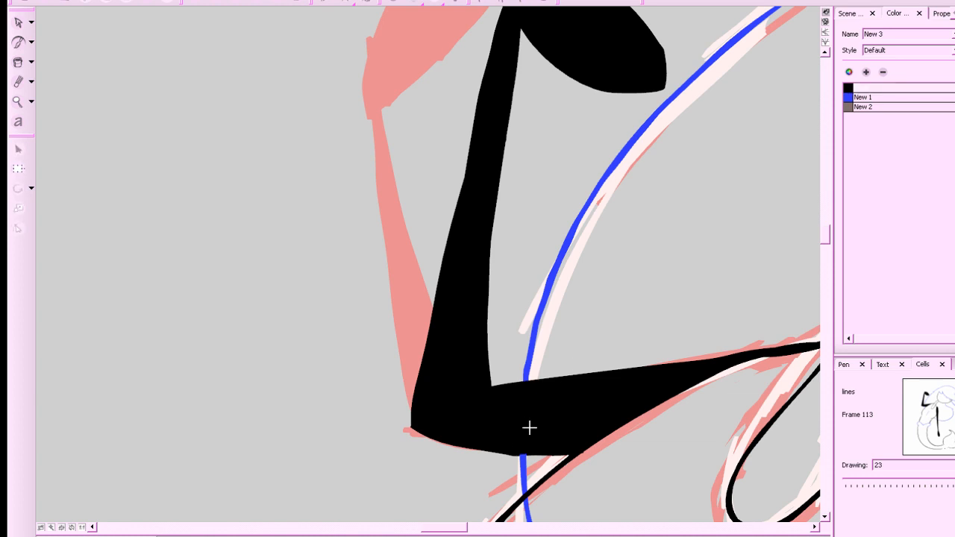
Delete the ends of the blue hair lines that run into the torso on both sides.
{"action": "key", "text": "1"}
{"action": "key", "text": "1"}
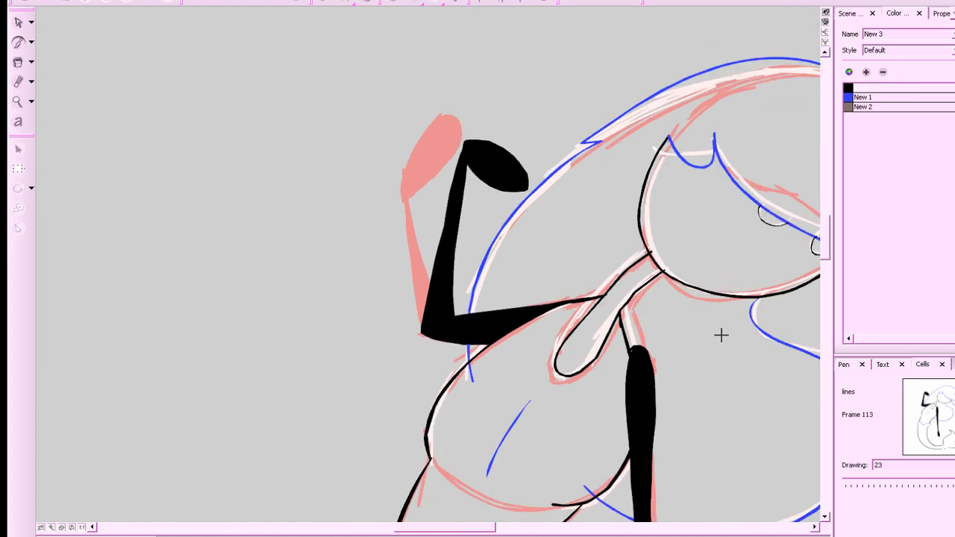
{"action": "left_click", "coordinate": [18, 23]}
{"action": "left_click_drag", "start_coordinate": [180, 90], "coordinate": [447, 332]}
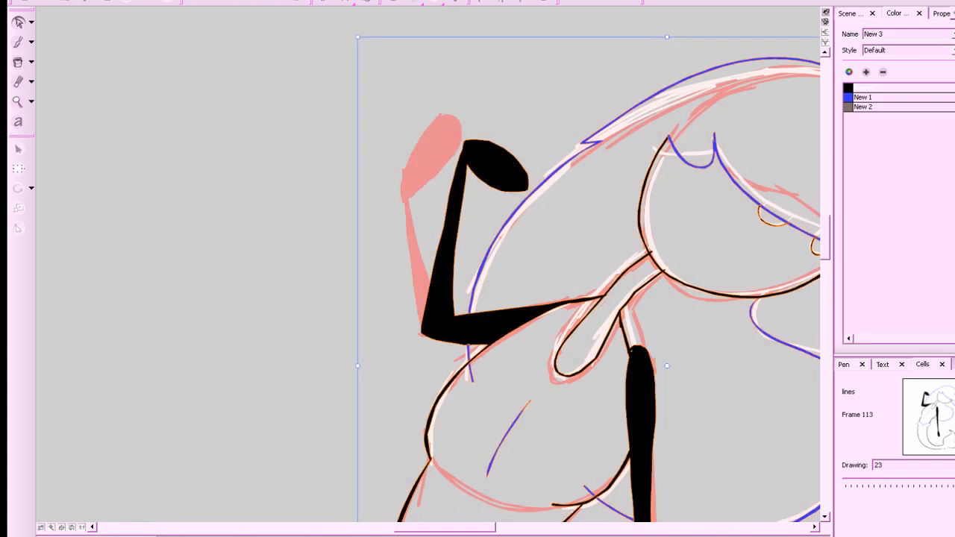
{"action": "left_click", "coordinate": [731, 397]}
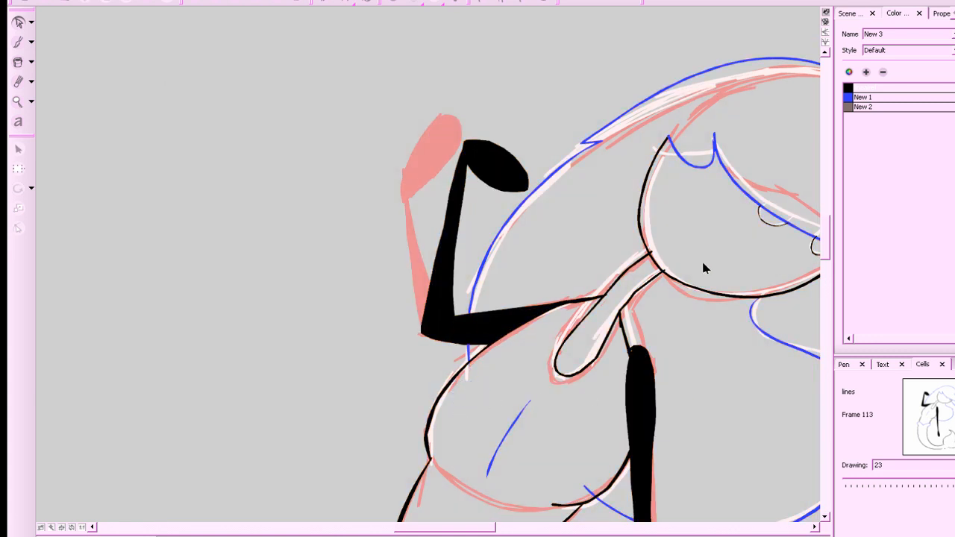
{"action": "left_click_drag", "start_coordinate": [585, 488], "coordinate": [581, 463]}
{"action": "key", "text": "Delete"}
Draw a slanted crosswise guide line over the chest in the blue New 1 colour, crossing the existing guide.
{"action": "left_click", "coordinate": [866, 97]}
{"action": "key", "text": "alt+b"}
{"action": "left_click_drag", "start_coordinate": [448, 403], "coordinate": [597, 473]}
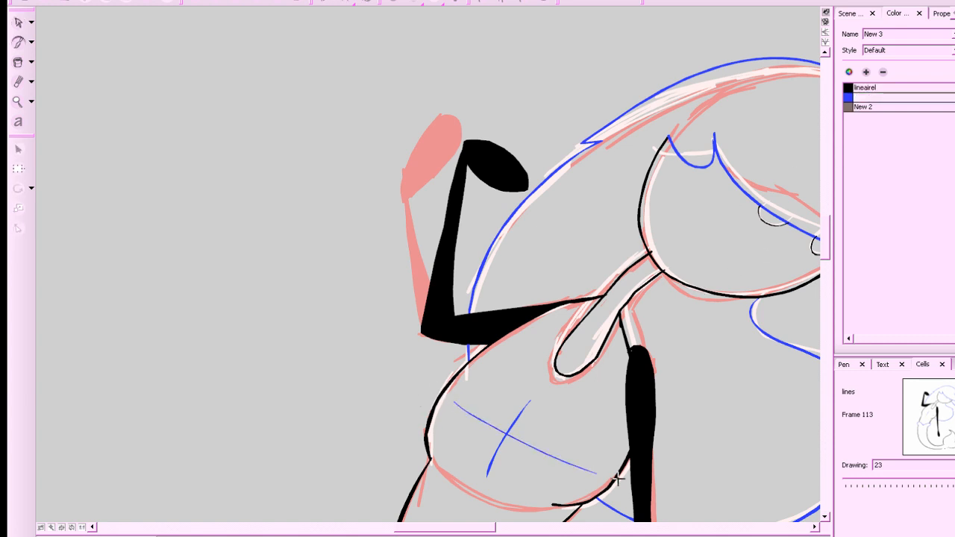
{"action": "key", "text": "ctrl+z"}
{"action": "left_click_drag", "start_coordinate": [447, 403], "coordinate": [573, 471]}
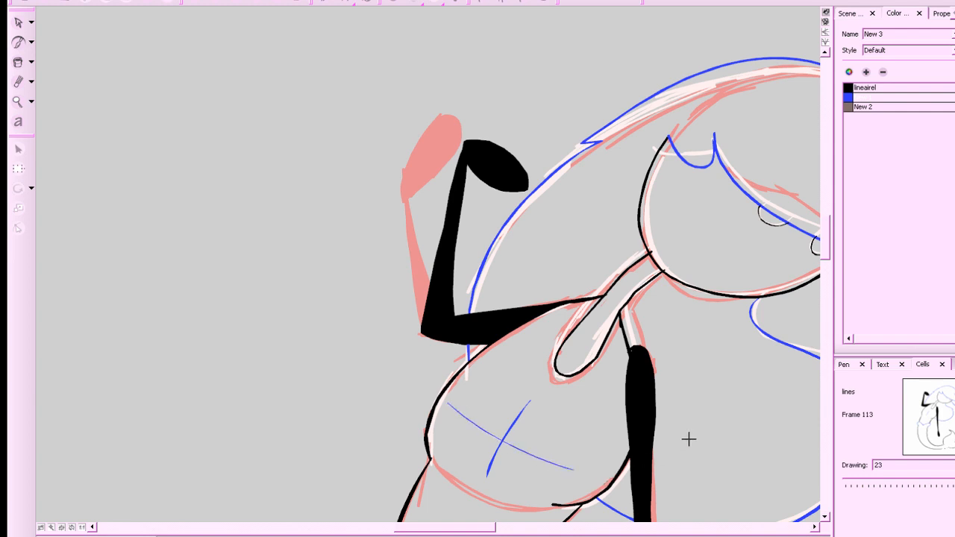
{"action": "key", "text": "ctrl+z"}
{"action": "left_click_drag", "start_coordinate": [467, 417], "coordinate": [593, 479]}
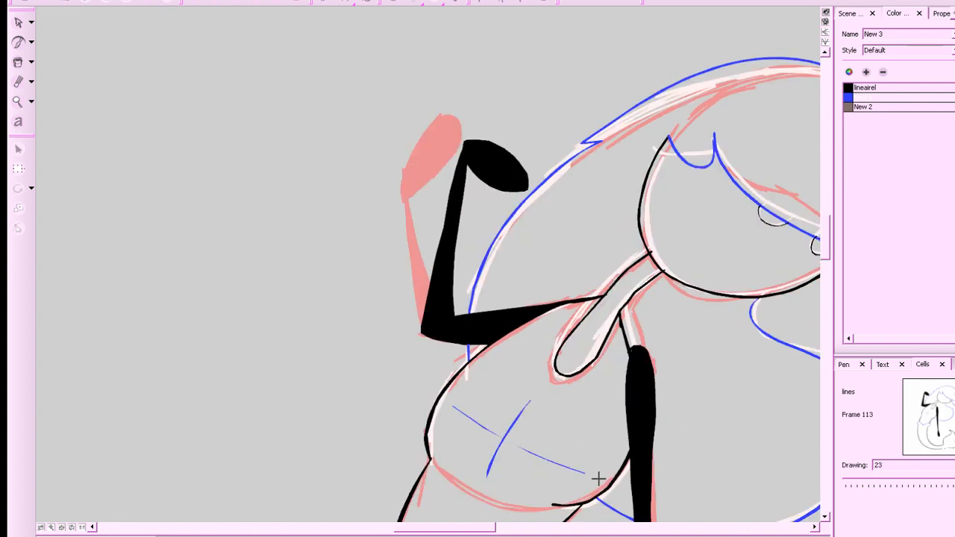
{"action": "key", "text": "ctrl+z"}
{"action": "mouse_move", "coordinate": [457, 407]}
{"action": "left_mouse_down"}
{"action": "mouse_move", "coordinate": [507, 442]}
{"action": "mouse_move", "coordinate": [585, 477]}
{"action": "left_mouse_up"}
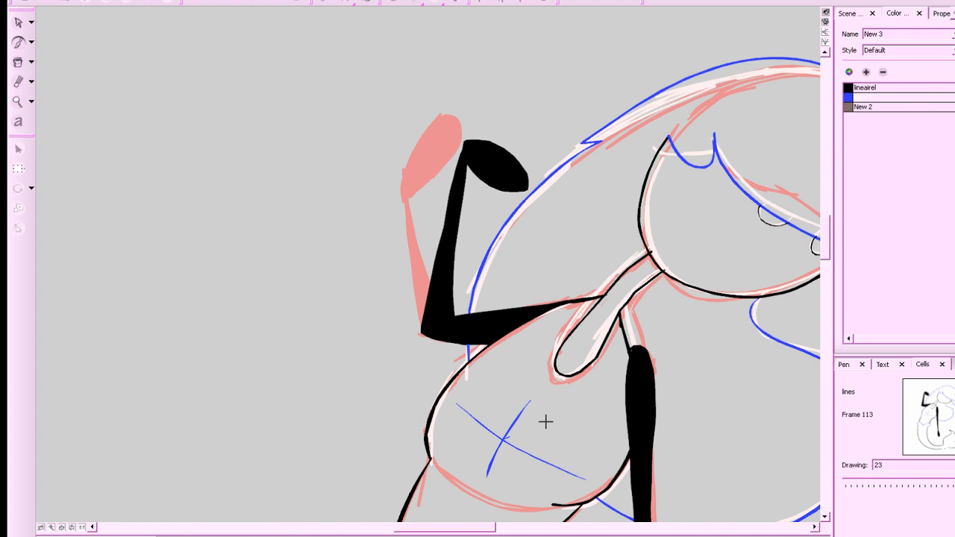
Draw the outline of the bow-shaped bikini top in blue around the crossed guide lines on the chest.
{"action": "key", "text": "comma"}
{"action": "key", "text": "period"}
{"action": "mouse_move", "coordinate": [576, 431]}
{"action": "left_mouse_down"}
{"action": "mouse_move", "coordinate": [524, 508]}
{"action": "mouse_move", "coordinate": [544, 503]}
{"action": "mouse_move", "coordinate": [499, 445]}
{"action": "left_mouse_up"}
{"action": "key", "text": "ctrl+z"}
{"action": "key", "text": "ctrl+z"}
{"action": "mouse_move", "coordinate": [544, 500]}
{"action": "left_mouse_down"}
{"action": "mouse_move", "coordinate": [517, 489]}
{"action": "mouse_move", "coordinate": [499, 448]}
{"action": "left_mouse_up"}
{"action": "mouse_move", "coordinate": [575, 441]}
{"action": "left_mouse_down"}
{"action": "mouse_move", "coordinate": [499, 440]}
{"action": "mouse_move", "coordinate": [483, 386]}
{"action": "mouse_move", "coordinate": [450, 437]}
{"action": "mouse_move", "coordinate": [464, 450]}
{"action": "mouse_move", "coordinate": [496, 448]}
{"action": "mouse_move", "coordinate": [449, 448]}
{"action": "left_mouse_up"}
Check the top's outline against the preceding drawing and thicken the outer curve of its left lobe in blue.
{"action": "key", "text": "x"}
{"action": "key", "text": "x"}
{"action": "key", "text": "a"}
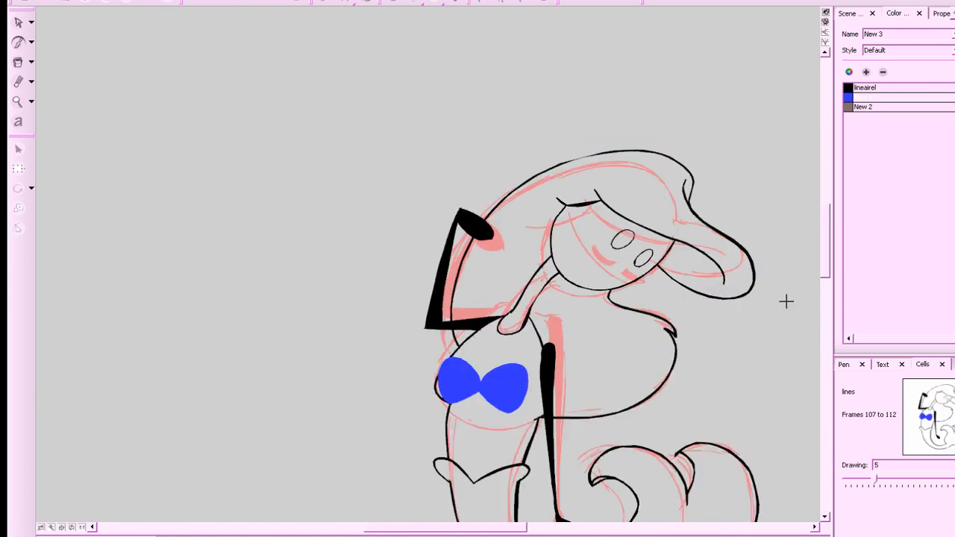
{"action": "key", "text": "s"}
{"action": "key", "text": "a"}
{"action": "key", "text": "s"}
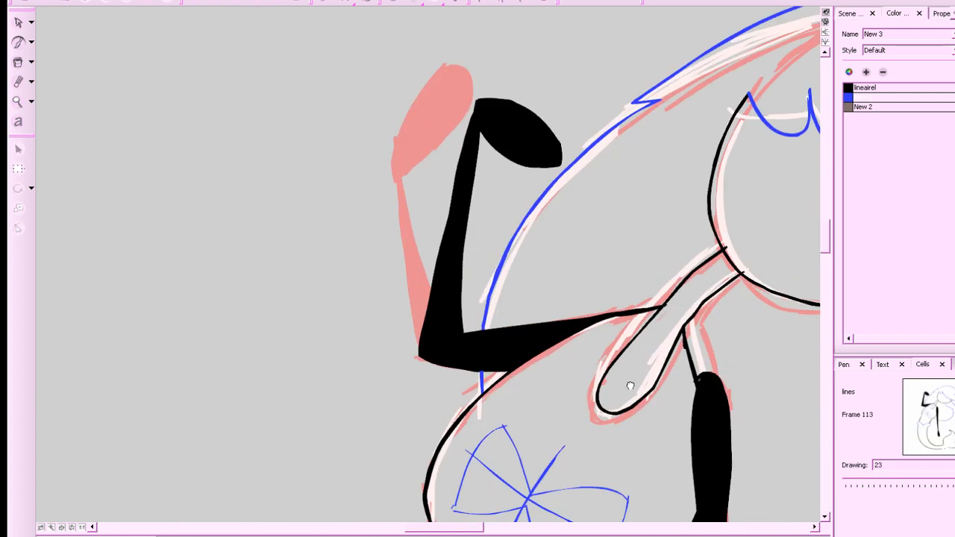
{"action": "left_click_drag", "start_coordinate": [629, 388], "coordinate": [593, 299]}
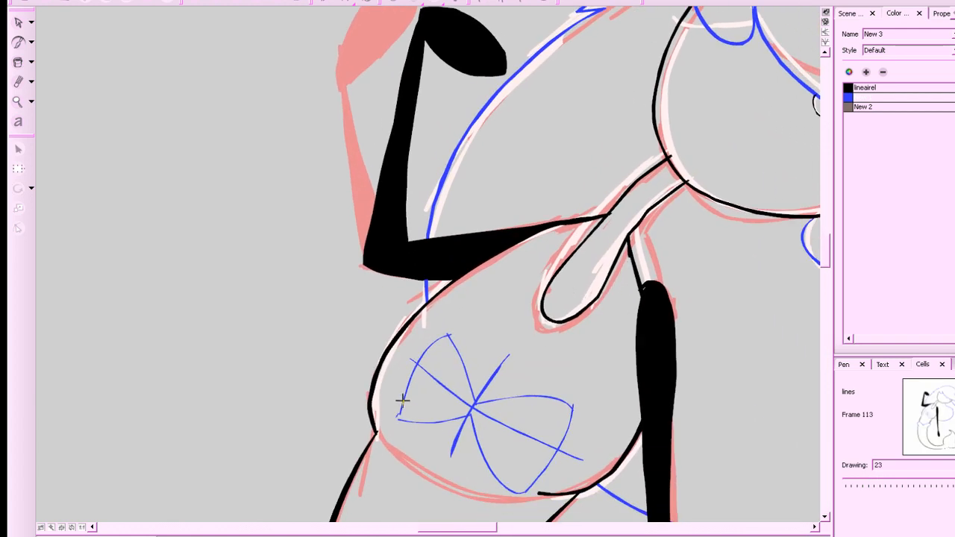
{"action": "mouse_move", "coordinate": [399, 421]}
{"action": "left_mouse_down"}
{"action": "mouse_move", "coordinate": [410, 371]}
{"action": "mouse_move", "coordinate": [446, 335]}
{"action": "left_mouse_up"}
Delete the two crossed blue guide lines inside the bikini top's outline.
{"action": "key", "text": "alt+s"}
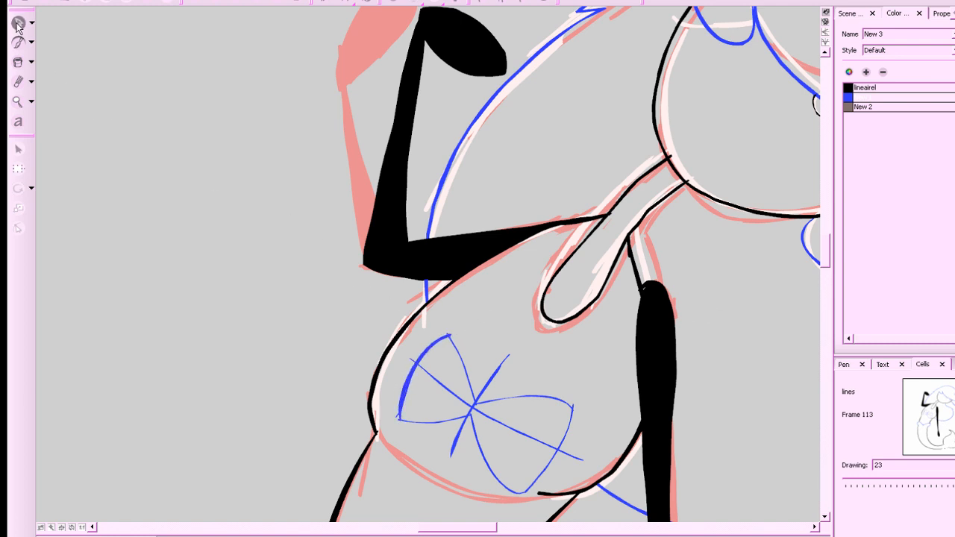
{"action": "left_click", "coordinate": [441, 379]}
{"action": "key", "text": "Delete"}
{"action": "left_click", "coordinate": [506, 363]}
{"action": "key", "text": "Delete"}
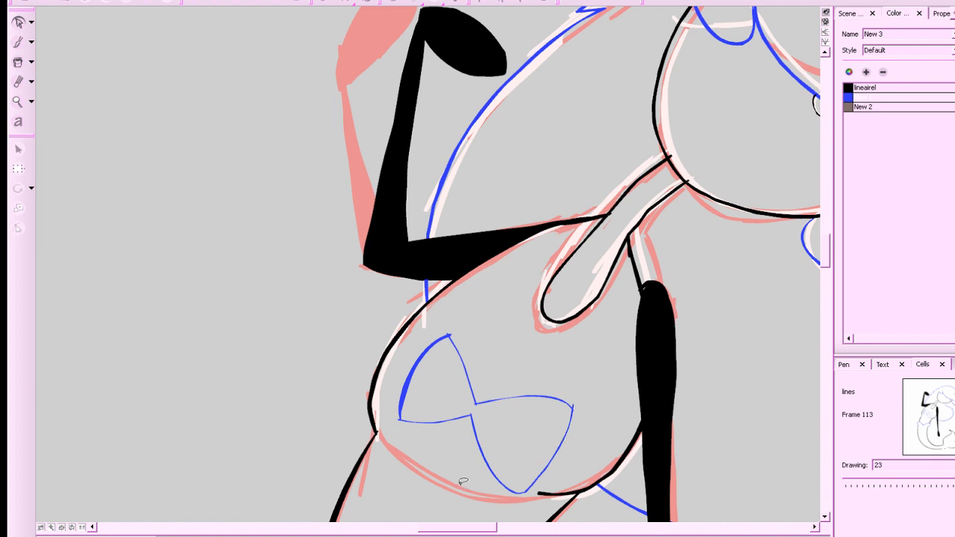
Select the whole bikini top outline, enlarge it to span nearly the full chest width and shift it slightly down.
{"action": "mouse_move", "coordinate": [463, 481]}
{"action": "left_mouse_down"}
{"action": "mouse_move", "coordinate": [535, 485]}
{"action": "mouse_move", "coordinate": [550, 364]}
{"action": "mouse_move", "coordinate": [401, 436]}
{"action": "mouse_move", "coordinate": [445, 475]}
{"action": "left_mouse_up"}
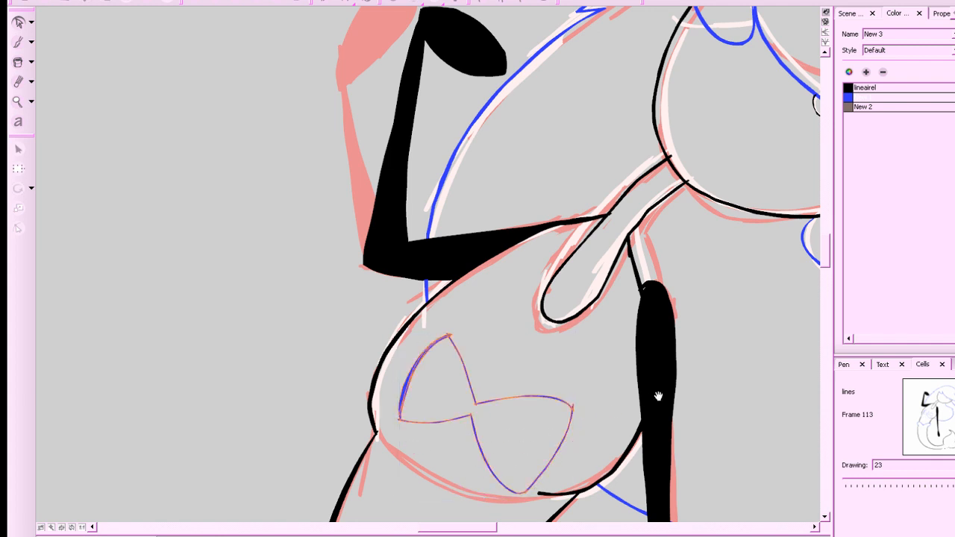
{"action": "left_click_drag", "start_coordinate": [658, 395], "coordinate": [646, 363]}
{"action": "left_click_drag", "start_coordinate": [565, 303], "coordinate": [577, 288]}
{"action": "left_click_drag", "start_coordinate": [568, 367], "coordinate": [568, 373]}
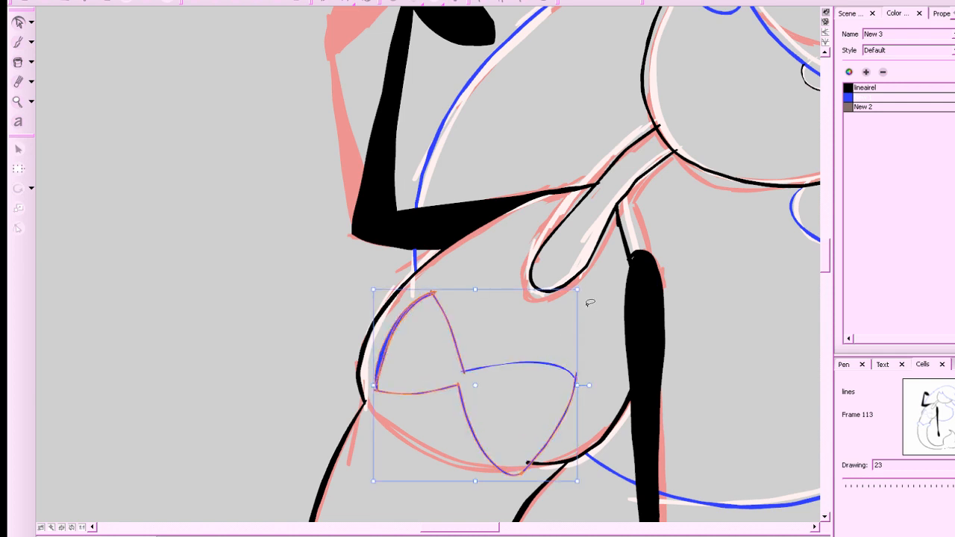
{"action": "key", "text": "ctrl+z"}
{"action": "key", "text": "ctrl+z"}
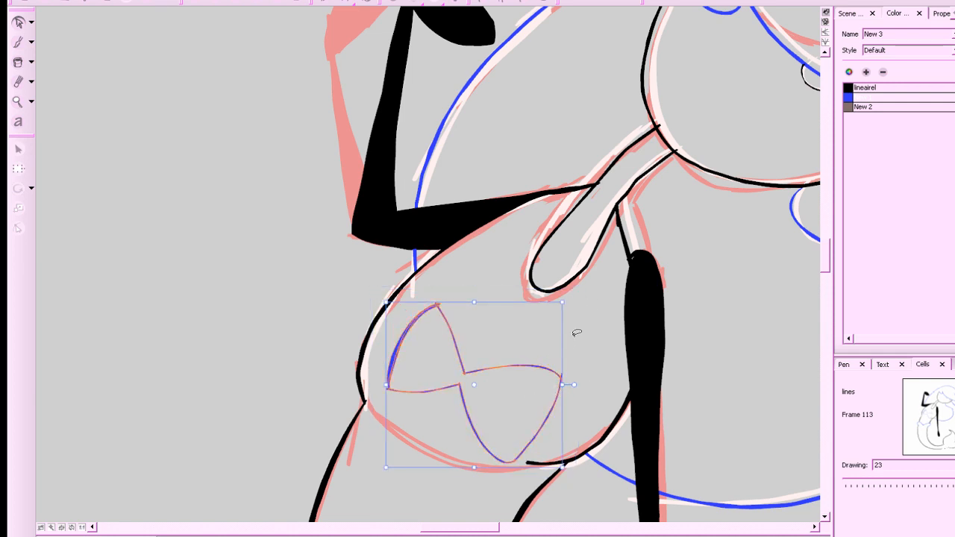
{"action": "left_click_drag", "start_coordinate": [563, 303], "coordinate": [586, 287]}
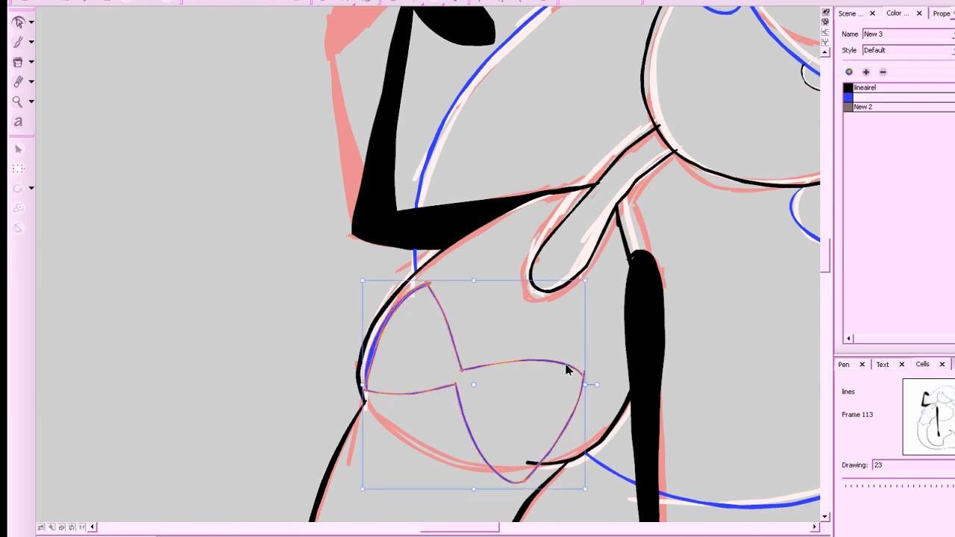
{"action": "left_click_drag", "start_coordinate": [567, 366], "coordinate": [568, 373]}
{"action": "key", "text": "space"}
{"action": "left_click_drag", "start_coordinate": [524, 418], "coordinate": [526, 411]}
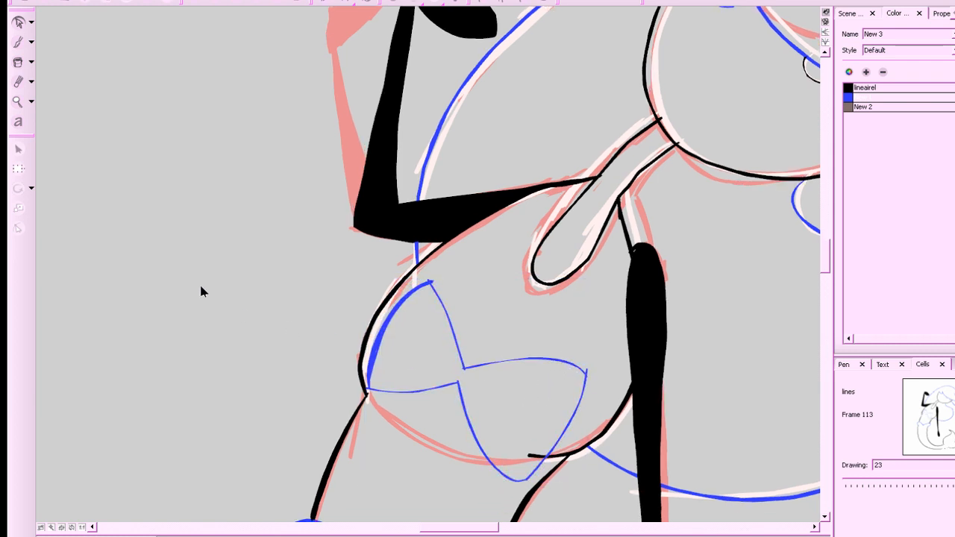
Fill both lobes of the bikini top with blue and paint over the black torso line end overlapping the lower lobe.
{"action": "left_click", "coordinate": [18, 62]}
{"action": "left_click", "coordinate": [414, 368]}
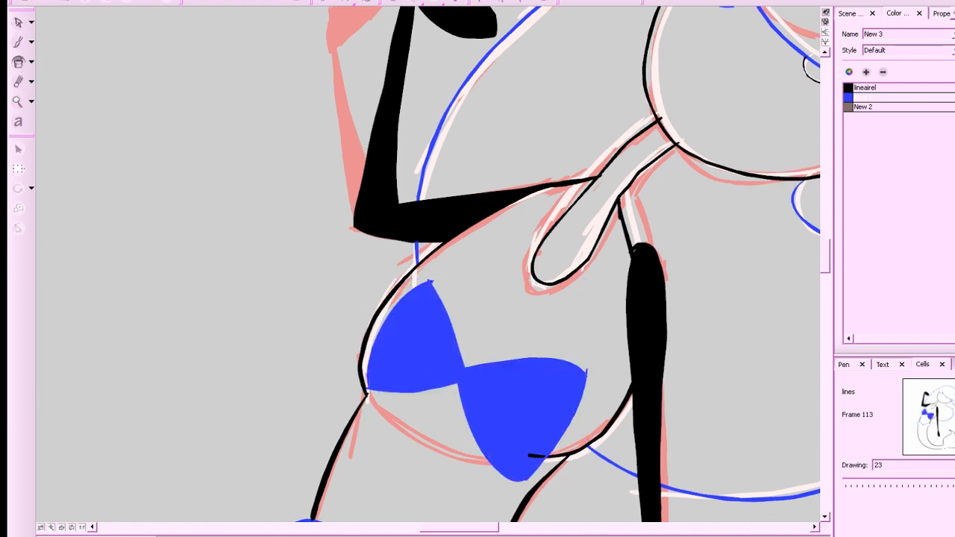
{"action": "key", "text": "comma"}
{"action": "key", "text": "period"}
{"action": "left_click_drag", "start_coordinate": [556, 406], "coordinate": [541, 361]}
{"action": "key", "text": "alt+b"}
{"action": "mouse_move", "coordinate": [518, 406]}
{"action": "left_mouse_down"}
{"action": "mouse_move", "coordinate": [527, 405]}
{"action": "mouse_move", "coordinate": [523, 415]}
{"action": "left_mouse_up"}
{"action": "key", "text": "alt+i"}
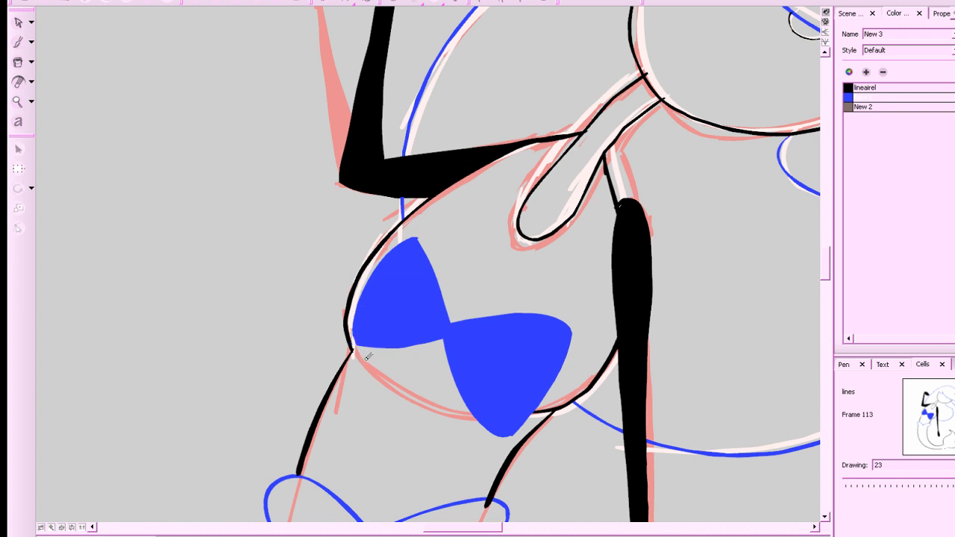
Clean up the overshooting line ends around the blue waistband at its centre point and both sides.
{"action": "scroll", "coordinate": [479, 348], "scroll_direction": "down", "scroll_amount": 3}
{"action": "key", "text": "alt+b"}
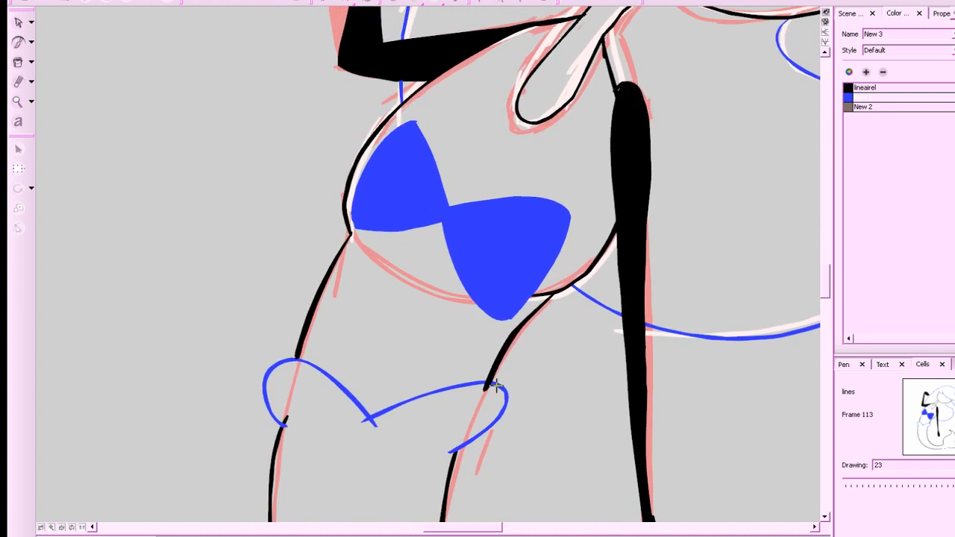
{"action": "left_click", "coordinate": [18, 21]}
{"action": "left_click_drag", "start_coordinate": [124, 181], "coordinate": [339, 400]}
{"action": "left_click", "coordinate": [678, 439]}
{"action": "key", "text": "alt+e"}
{"action": "mouse_move", "coordinate": [483, 398]}
{"action": "left_mouse_down"}
{"action": "mouse_move", "coordinate": [490, 391]}
{"action": "mouse_move", "coordinate": [467, 393]}
{"action": "left_mouse_up"}
{"action": "key", "text": "alt+b"}
{"action": "key", "text": "alt+e"}
{"action": "left_click_drag", "start_coordinate": [350, 410], "coordinate": [383, 428]}
{"action": "left_click_drag", "start_coordinate": [289, 417], "coordinate": [290, 412]}
Check the whole frame 113 drawing against the preceding one, and save the scene with frame 115 open.
{"action": "key", "text": "1"}
{"action": "key", "text": "1"}
{"action": "key", "text": "1"}
{"action": "key", "text": "1"}
{"action": "key", "text": "1"}
{"action": "key", "text": "comma"}
{"action": "key", "text": "period"}
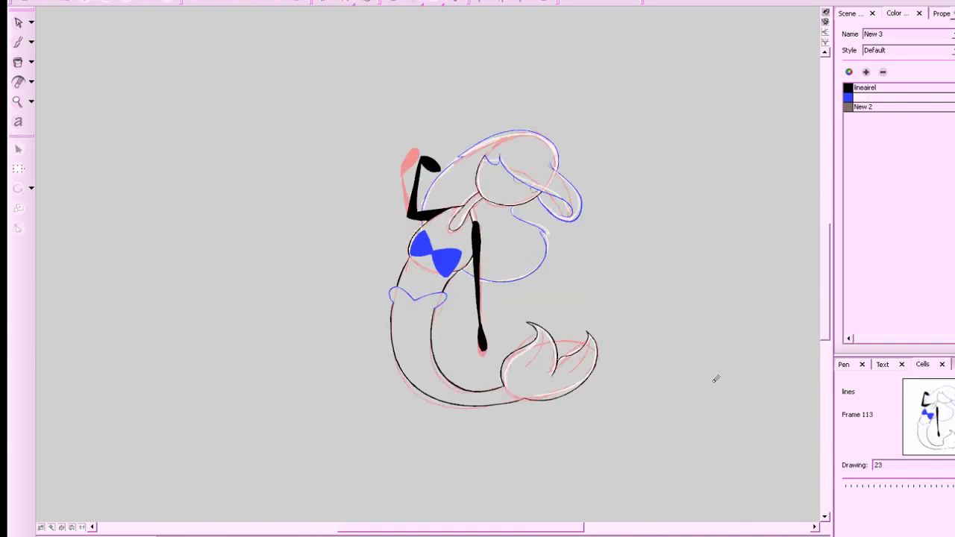
{"action": "key", "text": "comma"}
{"action": "key", "text": "period"}
{"action": "key", "text": "comma"}
{"action": "key", "text": "period"}
{"action": "key", "text": "period"}
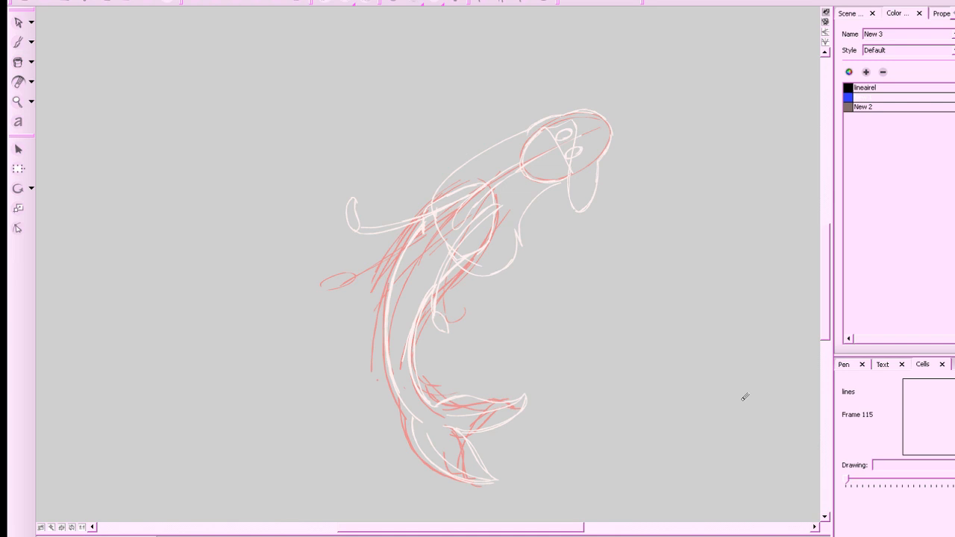
{"action": "key", "text": "ctrl+s"}
Switch to the VRChat pictures folder in Windows Explorer, browse its screenshots and open one from 2019-07-12.
{"action": "key", "text": "alt+Tab"}
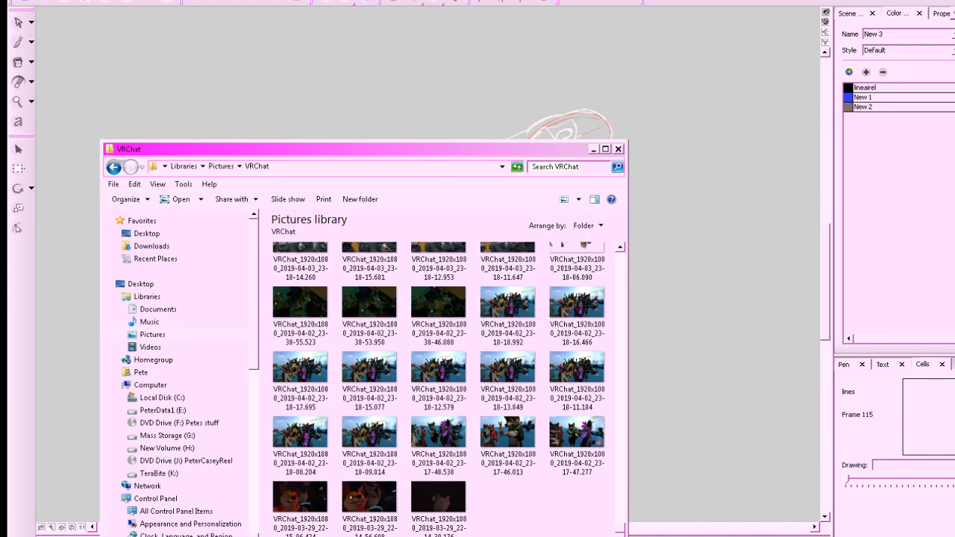
{"action": "left_click_drag", "start_coordinate": [621, 532], "coordinate": [620, 223]}
{"action": "left_click", "coordinate": [593, 149]}
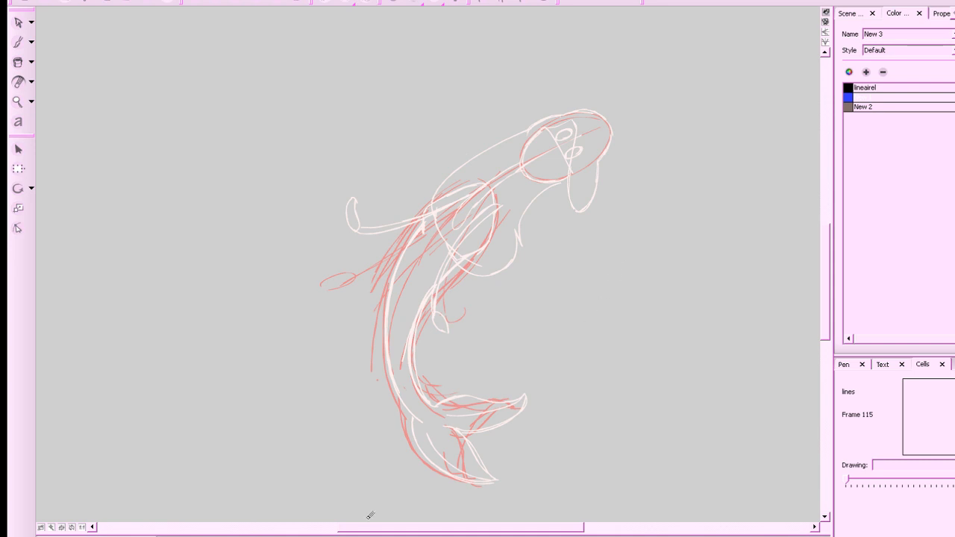
{"action": "key", "text": "alt+Tab"}
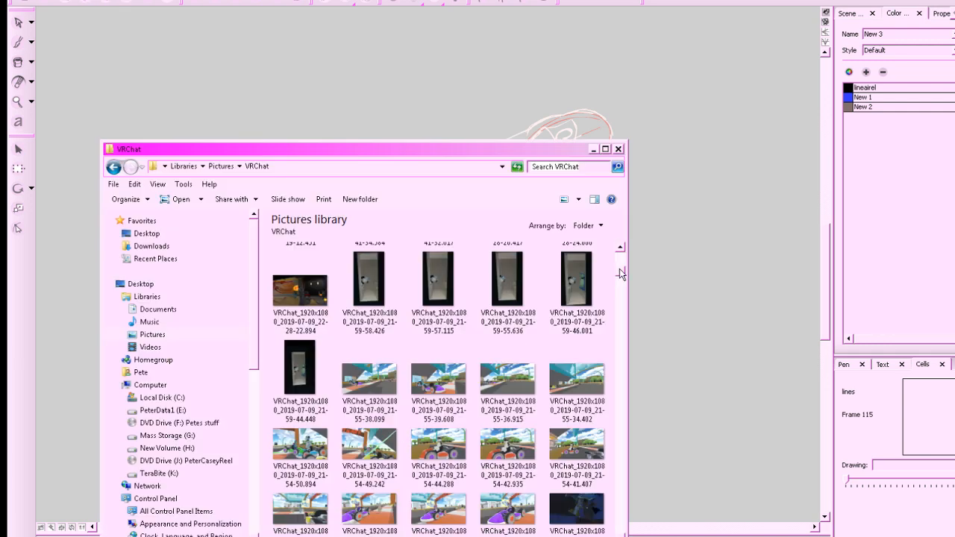
{"action": "left_click_drag", "start_coordinate": [619, 270], "coordinate": [625, 231]}
{"action": "double_click", "coordinate": [514, 396]}
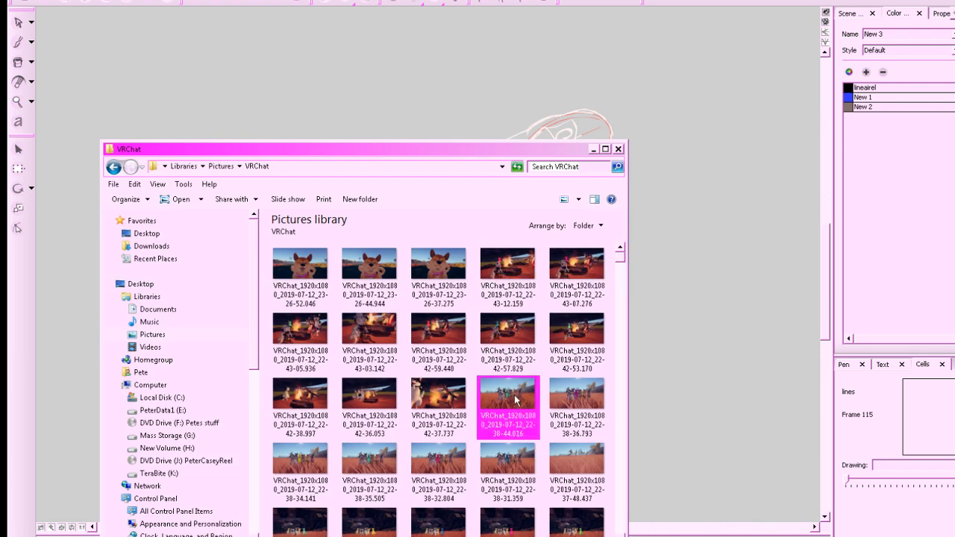
{"action": "left_click", "coordinate": [857, 158]}
{"action": "left_click", "coordinate": [598, 150]}
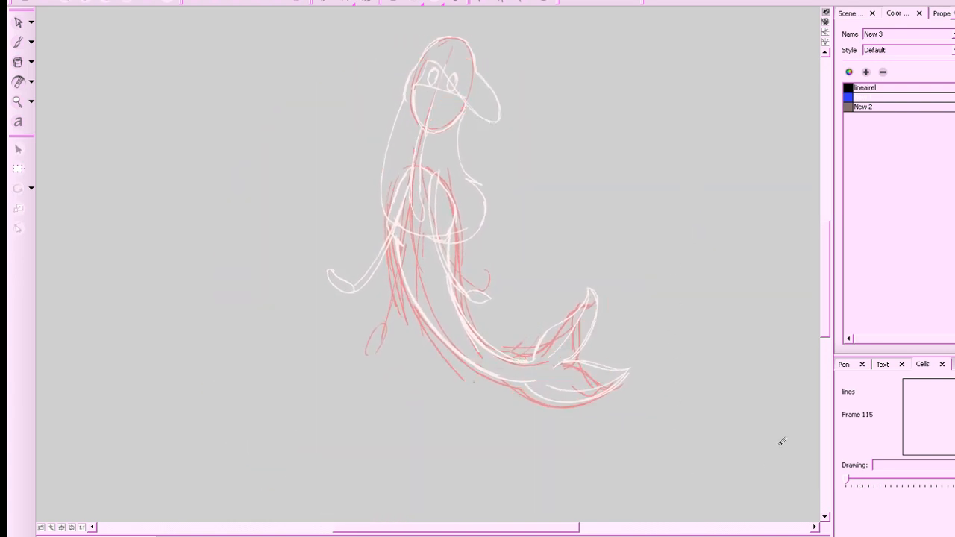
Select the black lineairel colour and the Brush tool, and compare frame 115's sketch with the inked drawings on the earlier frames.
{"action": "left_click", "coordinate": [851, 88]}
{"action": "left_click_drag", "start_coordinate": [743, 307], "coordinate": [731, 352]}
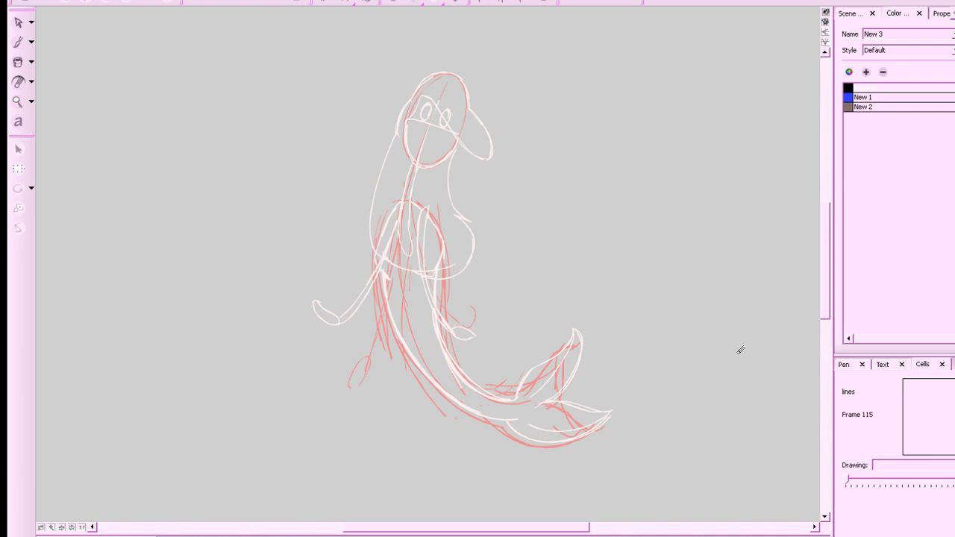
{"action": "key", "text": "f"}
{"action": "key", "text": "f"}
{"action": "key", "text": "g"}
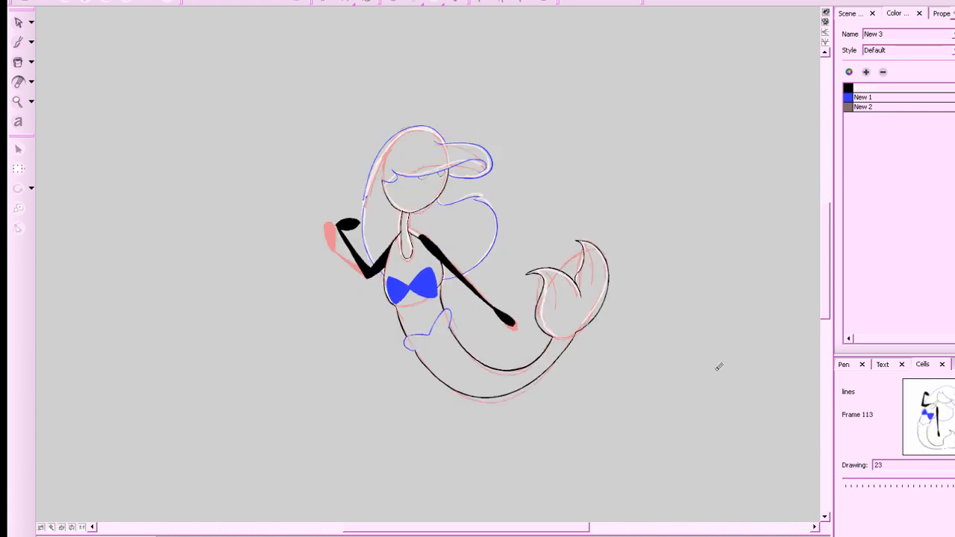
{"action": "key", "text": "f"}
{"action": "key", "text": "g"}
{"action": "key", "text": "f"}
{"action": "key", "text": "g"}
{"action": "key", "text": "f"}
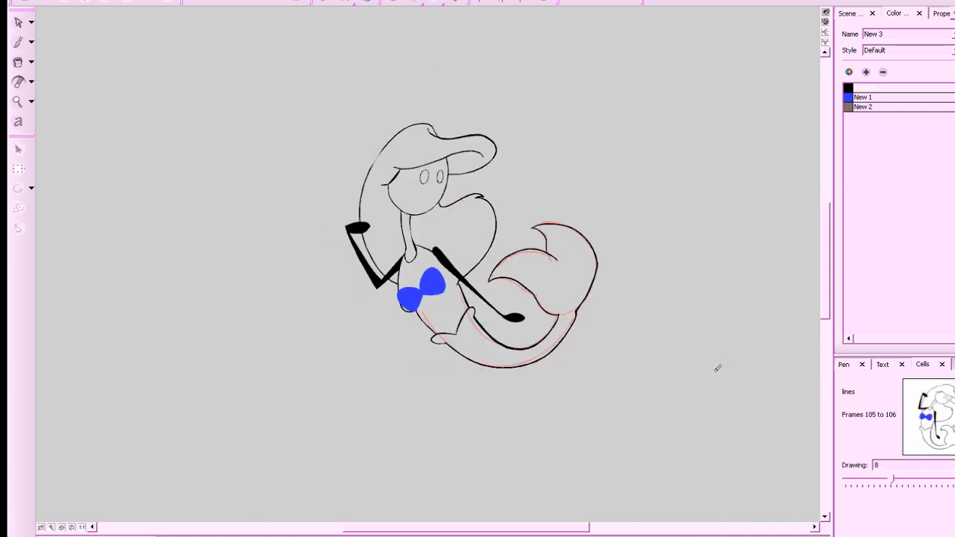
{"action": "key", "text": "g"}
{"action": "key", "text": "g"}
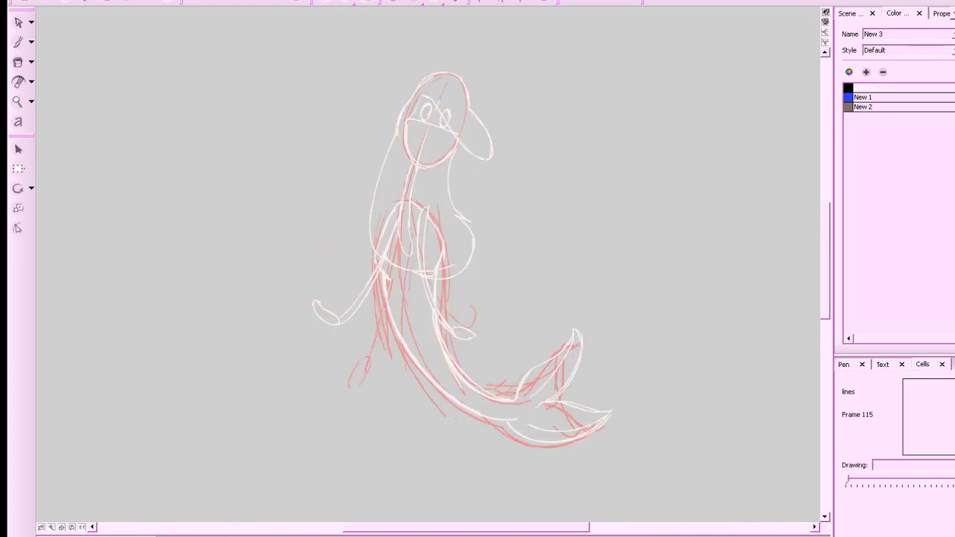
{"action": "mouse_move", "coordinate": [671, 371]}
{"action": "left_mouse_down"}
{"action": "mouse_move", "coordinate": [662, 381]}
{"action": "mouse_move", "coordinate": [689, 372]}
{"action": "left_mouse_up"}
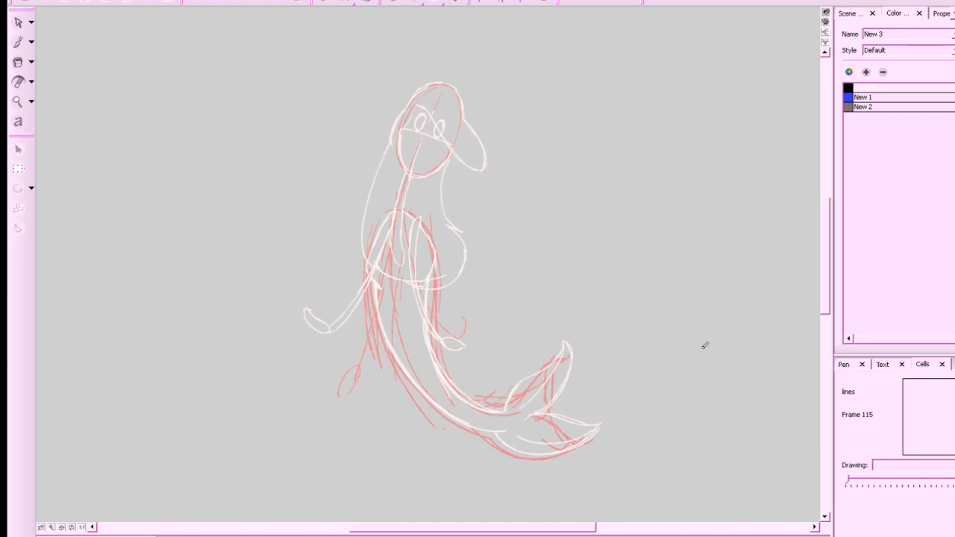
{"action": "key", "text": "alt+b"}
Switch to the VRChat pictures folder and view the 2019-07-12 screenshots one after another, from the courtyard to the roller coaster.
{"action": "key", "text": "alt+Tab"}
{"action": "left_click_drag", "start_coordinate": [620, 257], "coordinate": [621, 269]}
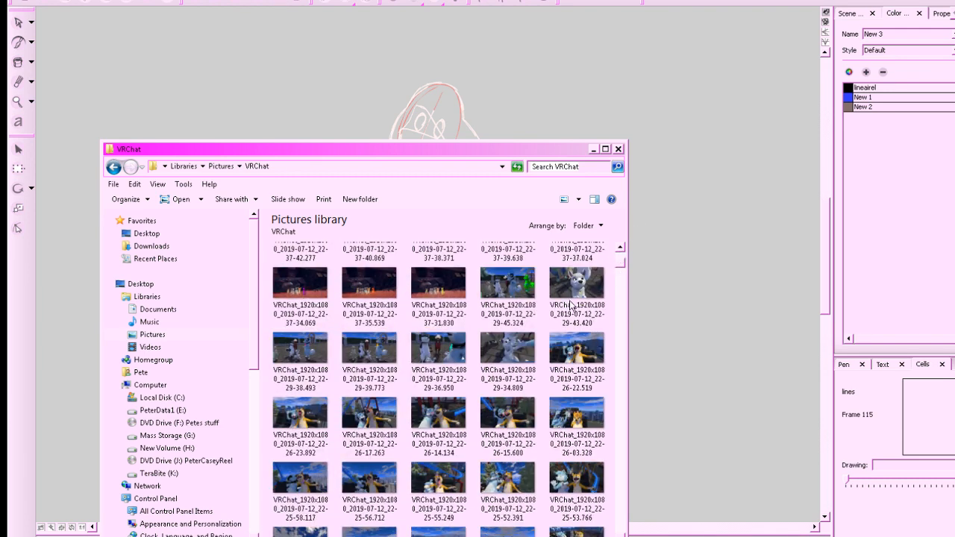
{"action": "double_click", "coordinate": [387, 357]}
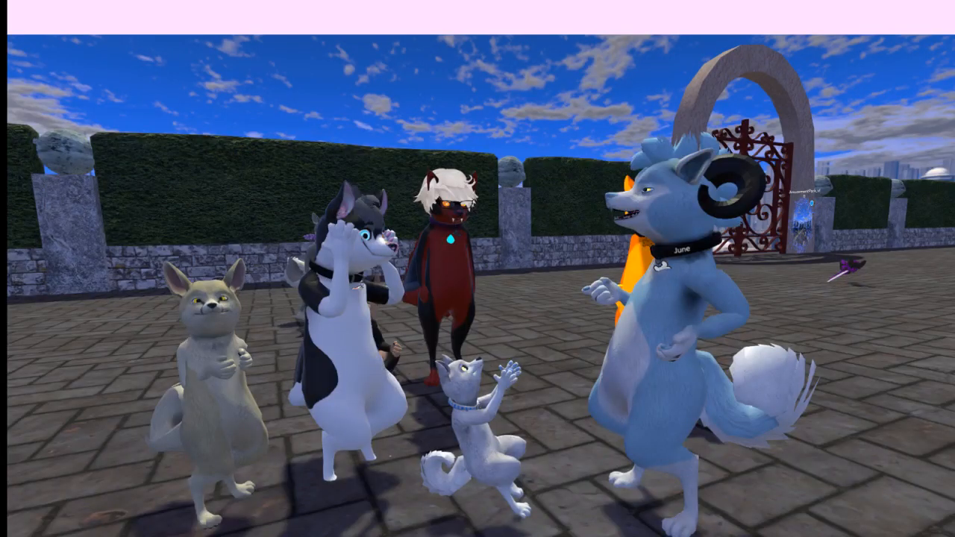
{"action": "key", "text": "Right"}
{"action": "key", "text": "Right"}
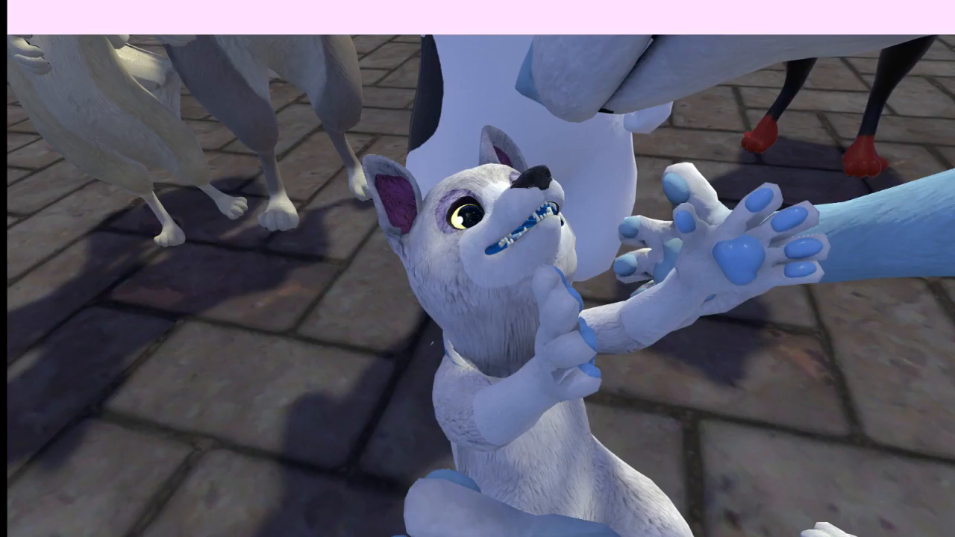
{"action": "key", "text": "Right"}
{"action": "key", "text": "Right"}
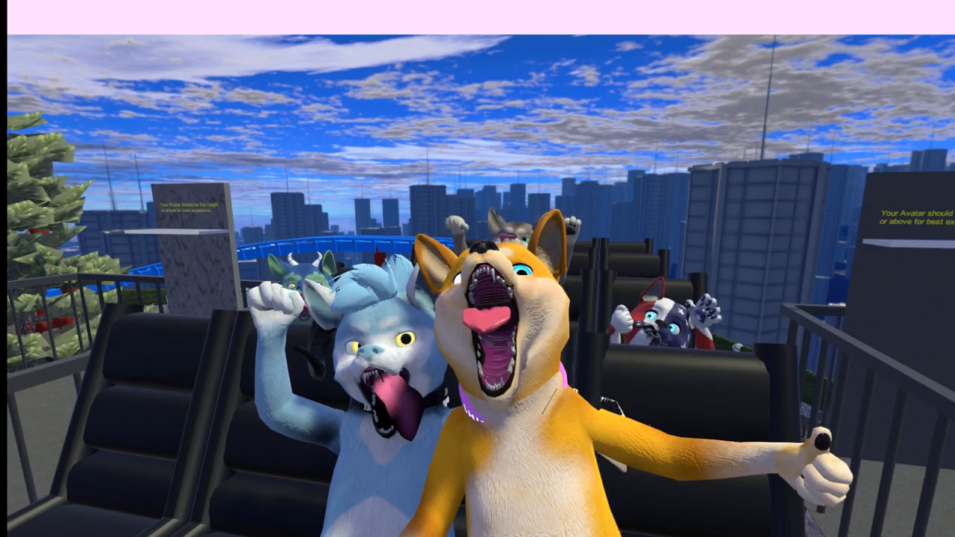
{"action": "key", "text": "Right"}
{"action": "key", "text": "Right"}
{"action": "key", "text": "Right"}
{"action": "key", "text": "Right"}
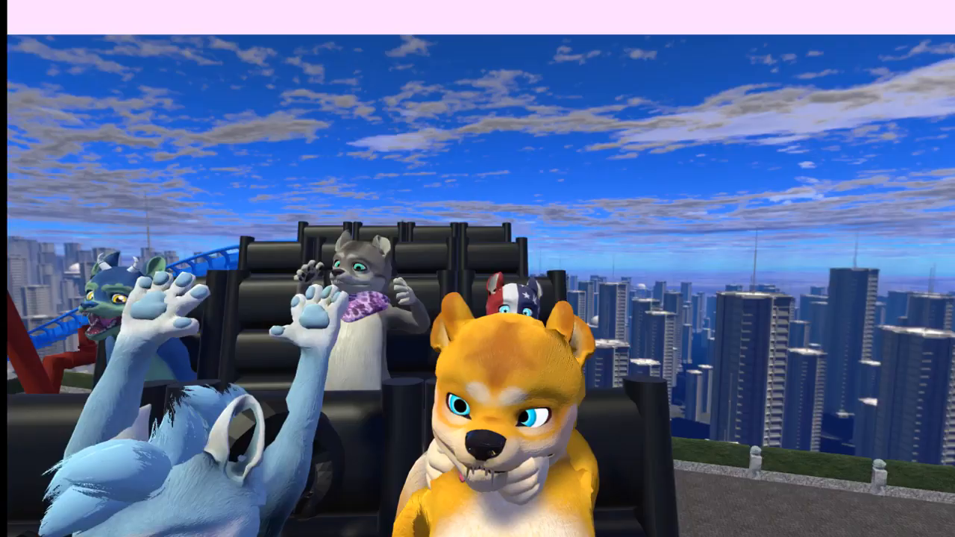
{"action": "key", "text": "Right"}
{"action": "key", "text": "Right"}
{"action": "key", "text": "Right"}
{"action": "key", "text": "Right"}
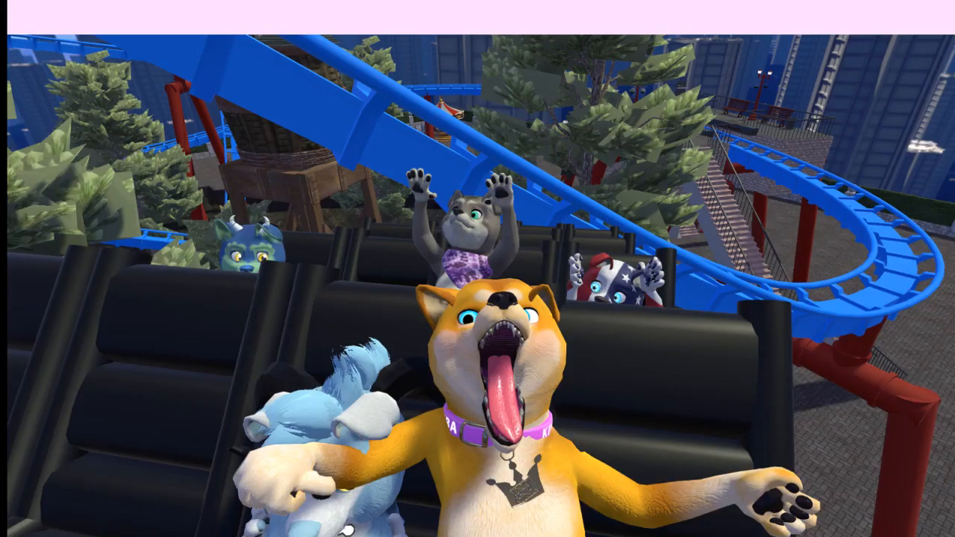
{"action": "key", "text": "Right"}
{"action": "key", "text": "Right"}
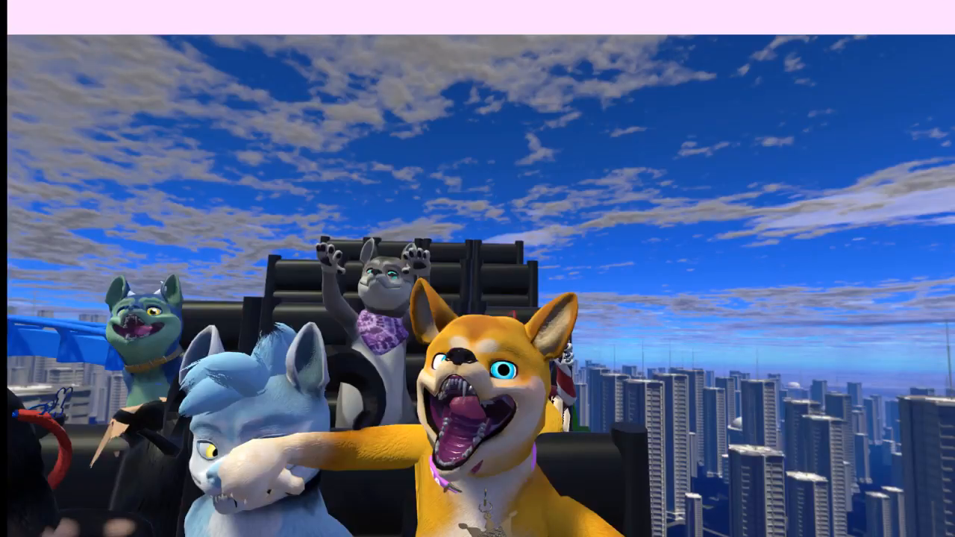
{"action": "key", "text": "Escape"}
Open the baseball field screenshot from 2019-07-09 in the VRChat folder and view the next picture.
{"action": "scroll", "coordinate": [625, 299], "scroll_direction": "down", "scroll_amount": 5}
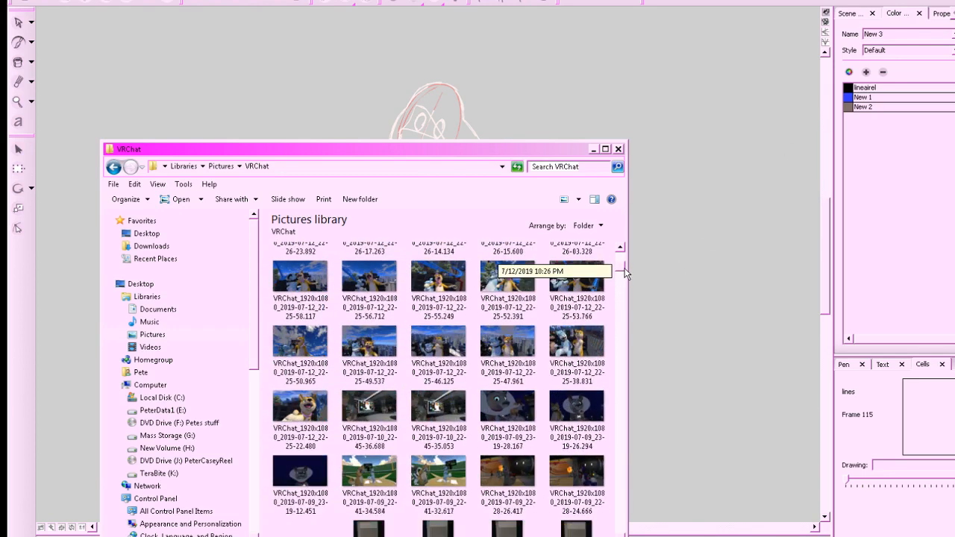
{"action": "double_click", "coordinate": [377, 418]}
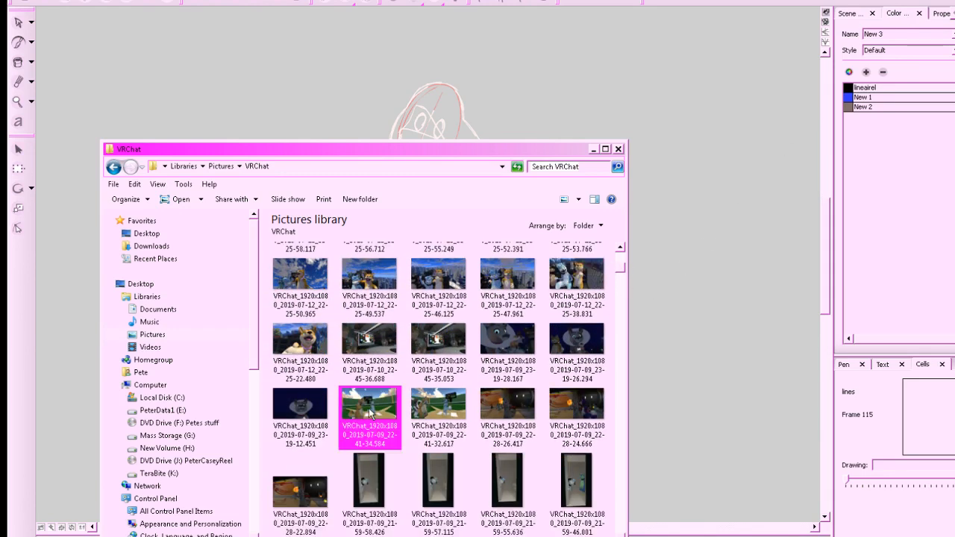
{"action": "key", "text": "Right"}
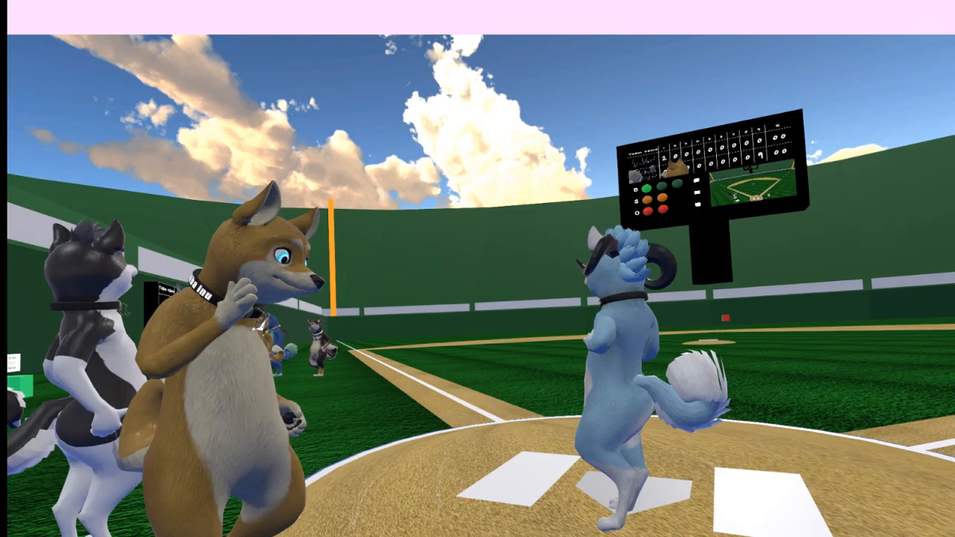
View the pictures following the baseball field screenshot, from the bowling alley to the closet doorway and the go-kart track.
{"action": "key", "text": "Right"}
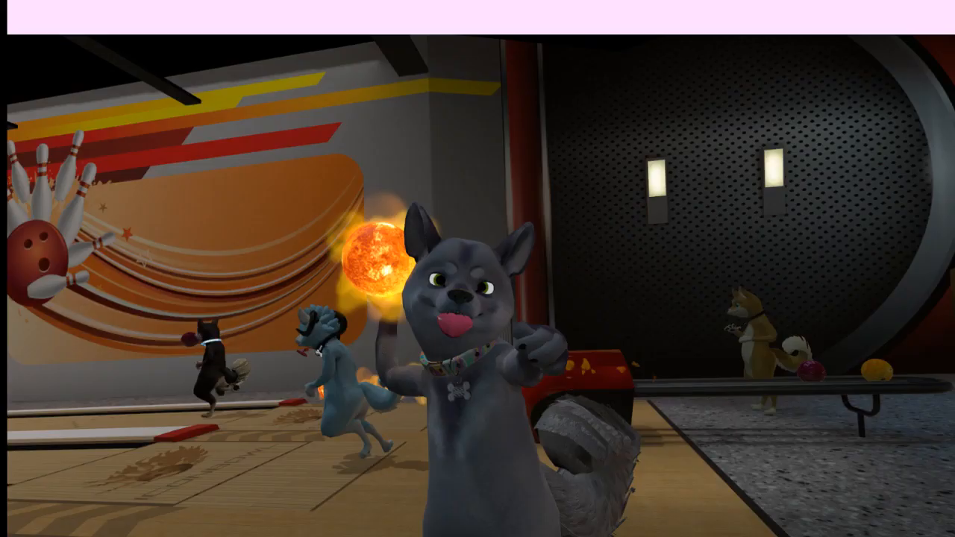
{"action": "key", "text": "Right"}
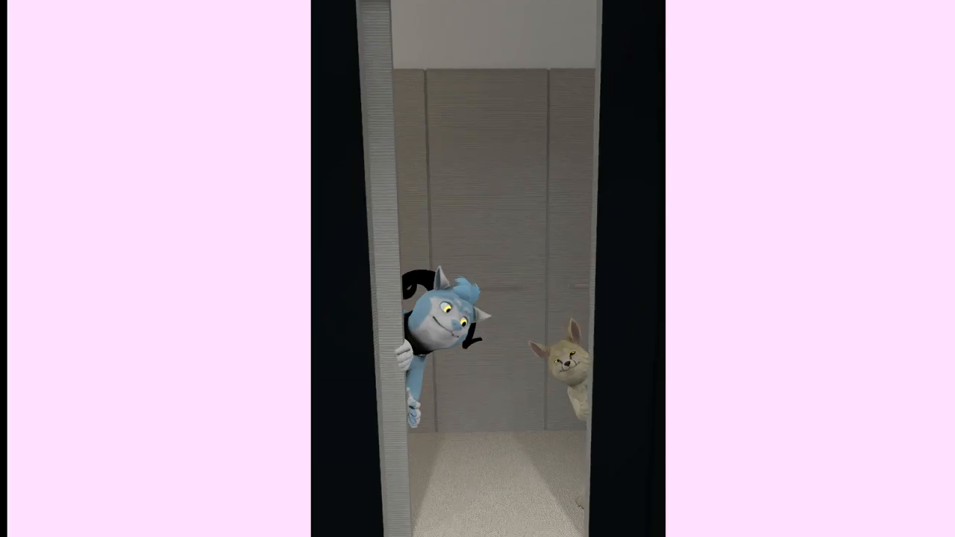
{"action": "key", "text": "Right"}
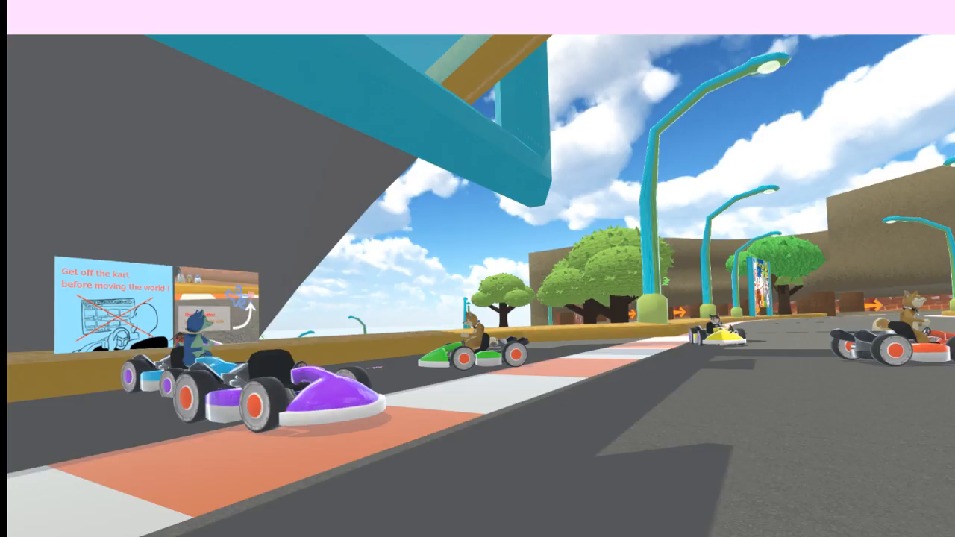
{"action": "key", "text": "Left"}
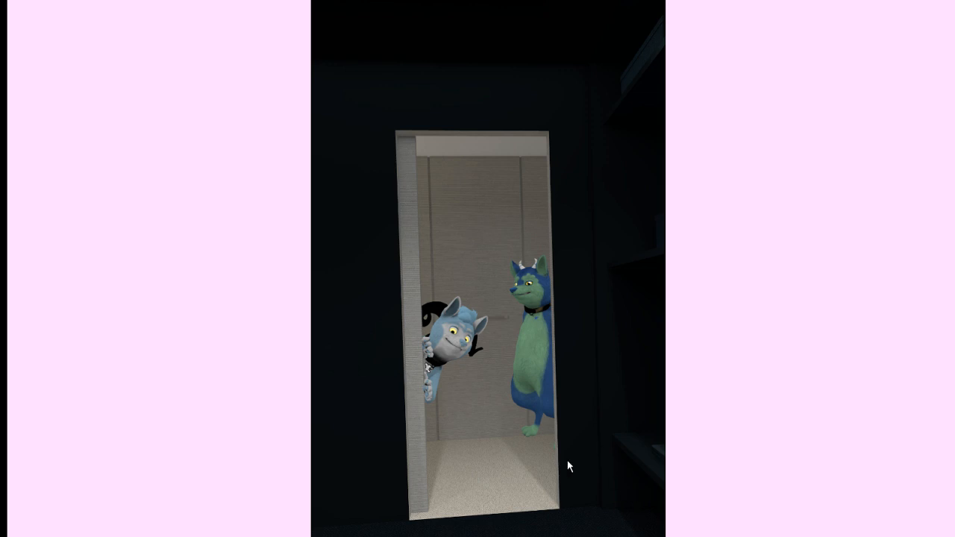
{"action": "key", "text": "Right"}
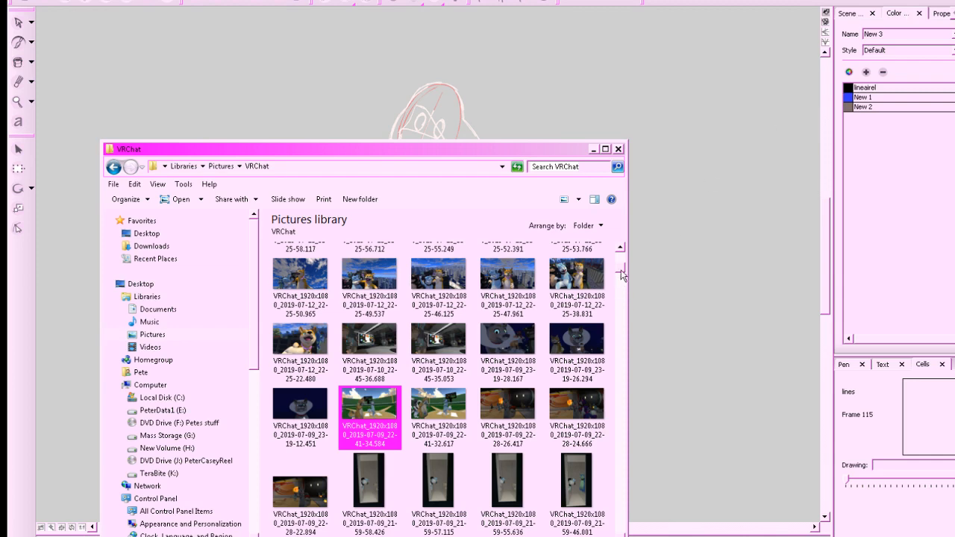
Browse the VRChat folder down to the June 2019 screenshots and minimize the folder window.
{"action": "scroll", "coordinate": [367, 477], "scroll_direction": "down", "scroll_amount": 5}
{"action": "scroll", "coordinate": [624, 297], "scroll_direction": "down", "scroll_amount": 10}
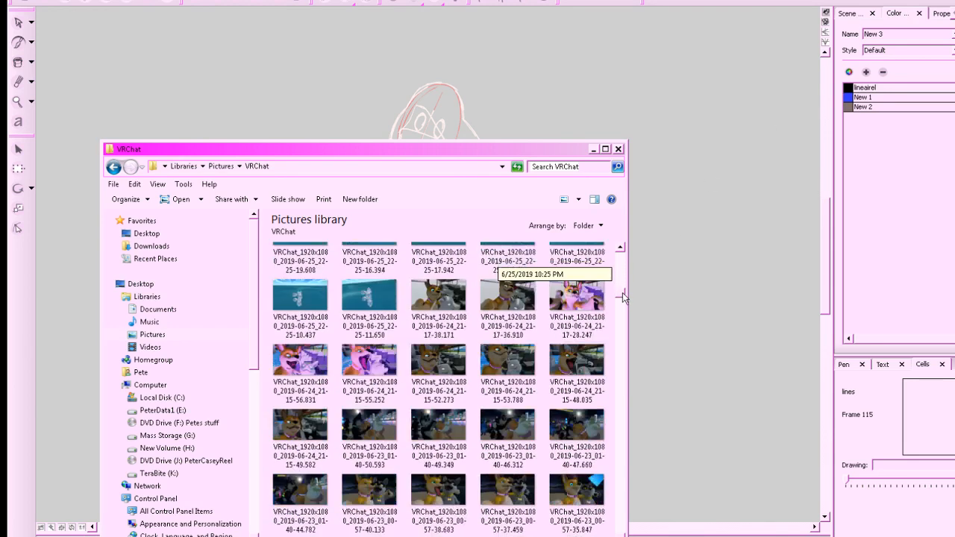
{"action": "left_click", "coordinate": [591, 150]}
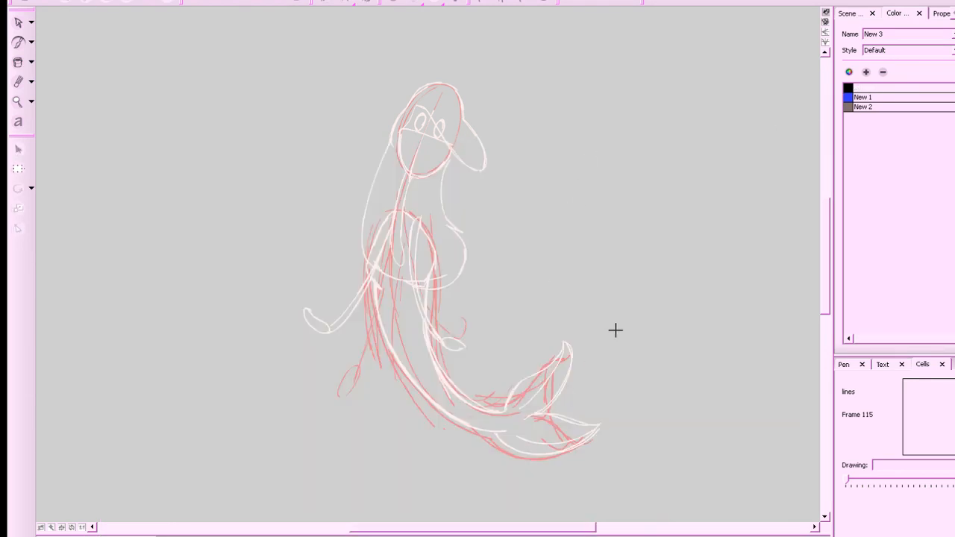
With the black lineairel colour, ink the upper tail fluke over the sketch on frame 115, redoing strokes that miss the shape.
{"action": "left_click", "coordinate": [847, 89]}
{"action": "mouse_move", "coordinate": [702, 348]}
{"action": "left_mouse_down"}
{"action": "mouse_move", "coordinate": [638, 409]}
{"action": "mouse_move", "coordinate": [633, 430]}
{"action": "left_mouse_up"}
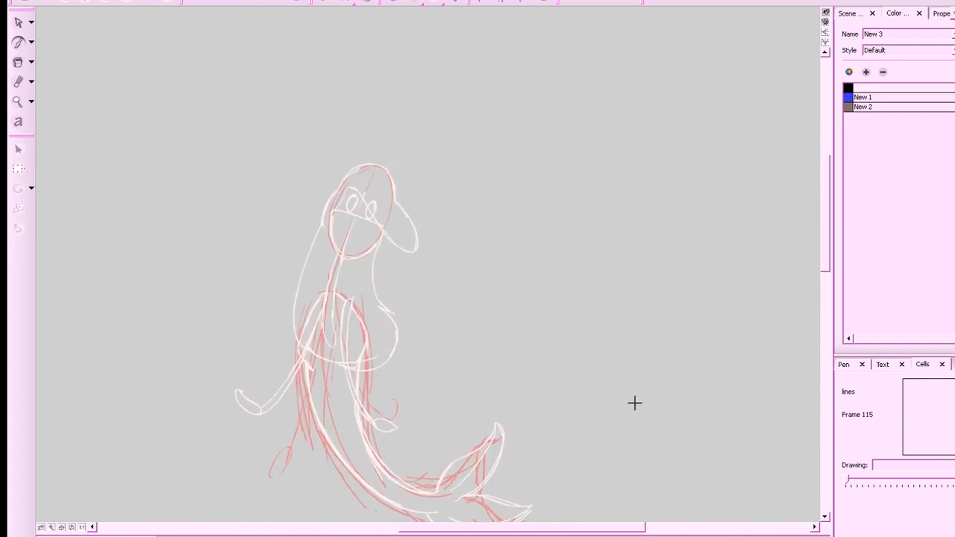
{"action": "left_click_drag", "start_coordinate": [624, 425], "coordinate": [653, 386]}
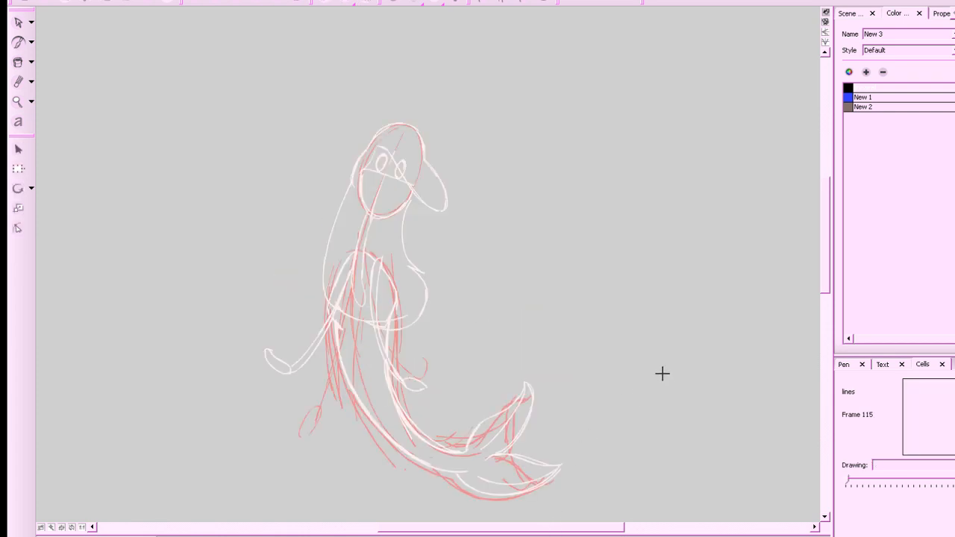
{"action": "key", "text": "space"}
{"action": "mouse_move", "coordinate": [667, 369]}
{"action": "left_mouse_down"}
{"action": "mouse_move", "coordinate": [674, 324]}
{"action": "mouse_move", "coordinate": [671, 342]}
{"action": "mouse_move", "coordinate": [700, 346]}
{"action": "mouse_move", "coordinate": [633, 348]}
{"action": "mouse_move", "coordinate": [686, 335]}
{"action": "left_mouse_up"}
{"action": "key", "text": "z"}
{"action": "key", "text": "space"}
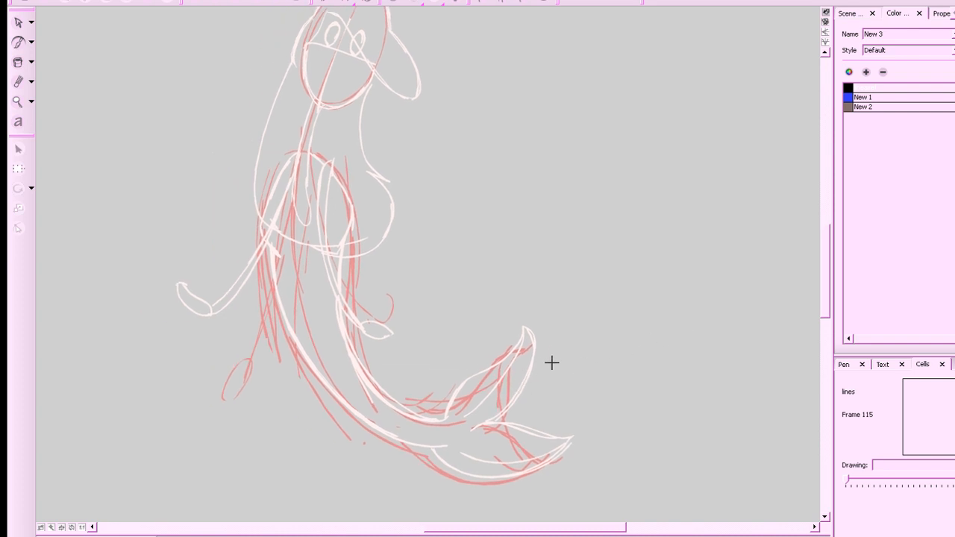
{"action": "mouse_move", "coordinate": [445, 417]}
{"action": "left_mouse_down"}
{"action": "mouse_move", "coordinate": [453, 393]}
{"action": "mouse_move", "coordinate": [528, 328]}
{"action": "mouse_move", "coordinate": [445, 421]}
{"action": "left_mouse_up"}
{"action": "key", "text": "ctrl+z"}
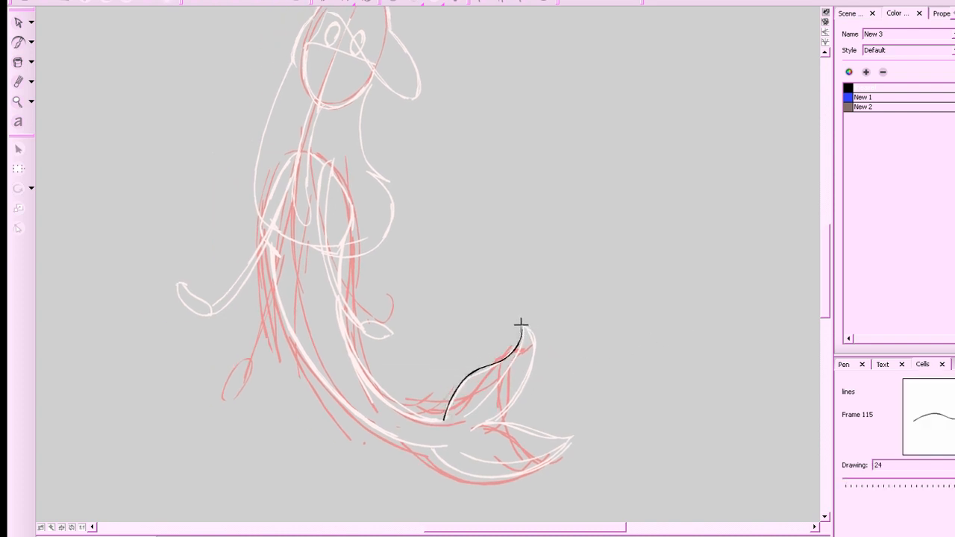
{"action": "mouse_move", "coordinate": [521, 324]}
{"action": "left_mouse_down"}
{"action": "mouse_move", "coordinate": [532, 375]}
{"action": "mouse_move", "coordinate": [502, 414]}
{"action": "mouse_move", "coordinate": [478, 422]}
{"action": "left_mouse_up"}
{"action": "key", "text": "ctrl+z"}
{"action": "mouse_move", "coordinate": [521, 324]}
{"action": "left_mouse_down"}
{"action": "mouse_move", "coordinate": [536, 354]}
{"action": "mouse_move", "coordinate": [490, 420]}
{"action": "left_mouse_up"}
Ink the lower tail fluke's bottom and top edges in black, meeting at its pointed tip.
{"action": "mouse_move", "coordinate": [574, 435]}
{"action": "left_mouse_down"}
{"action": "mouse_move", "coordinate": [550, 463]}
{"action": "mouse_move", "coordinate": [495, 476]}
{"action": "mouse_move", "coordinate": [434, 451]}
{"action": "left_mouse_up"}
{"action": "mouse_move", "coordinate": [573, 435]}
{"action": "left_mouse_down"}
{"action": "mouse_move", "coordinate": [551, 441]}
{"action": "mouse_move", "coordinate": [480, 422]}
{"action": "left_mouse_up"}
{"action": "key", "text": "ctrl+z"}
{"action": "mouse_move", "coordinate": [572, 435]}
{"action": "left_mouse_down"}
{"action": "mouse_move", "coordinate": [498, 419]}
{"action": "mouse_move", "coordinate": [464, 428]}
{"action": "left_mouse_up"}
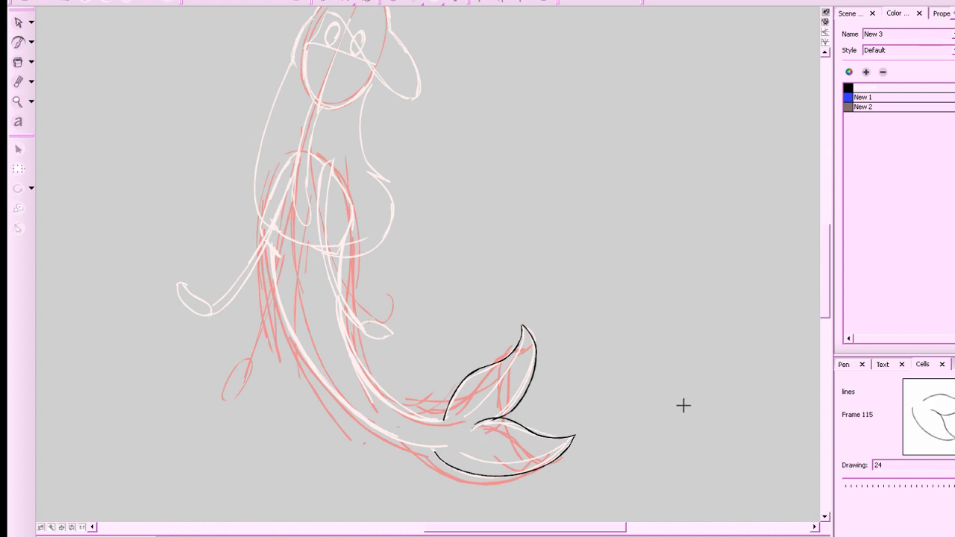
Compare frame 115's tail fin with frame 113's inked drawing and trim the inner end of the lower fluke's bottom line with the Eraser.
{"action": "mouse_move", "coordinate": [687, 406]}
{"action": "left_mouse_down"}
{"action": "mouse_move", "coordinate": [725, 396]}
{"action": "mouse_move", "coordinate": [765, 404]}
{"action": "left_mouse_up"}
{"action": "key", "text": "alt+e"}
{"action": "key", "text": "a"}
{"action": "key", "text": "s"}
{"action": "key", "text": "a"}
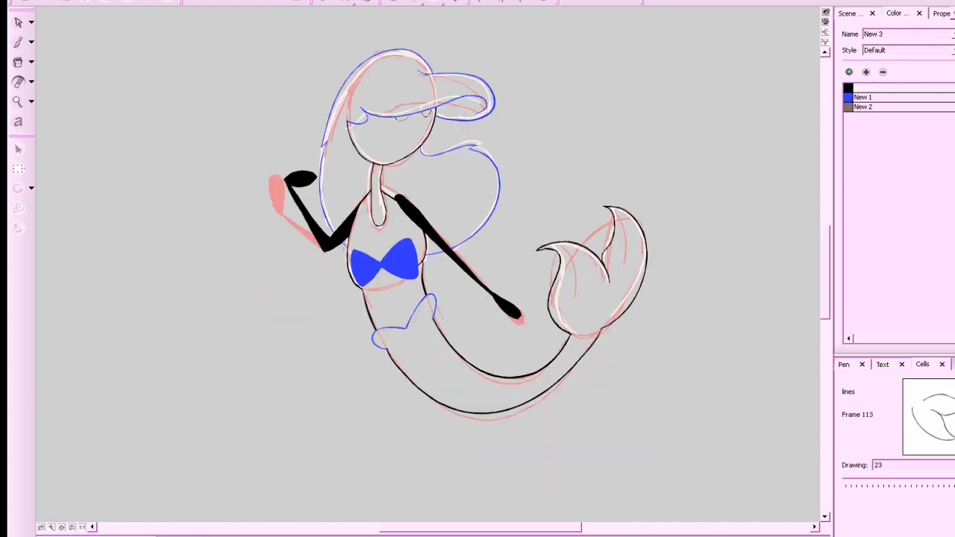
{"action": "key", "text": "s"}
{"action": "key", "text": "alt+b"}
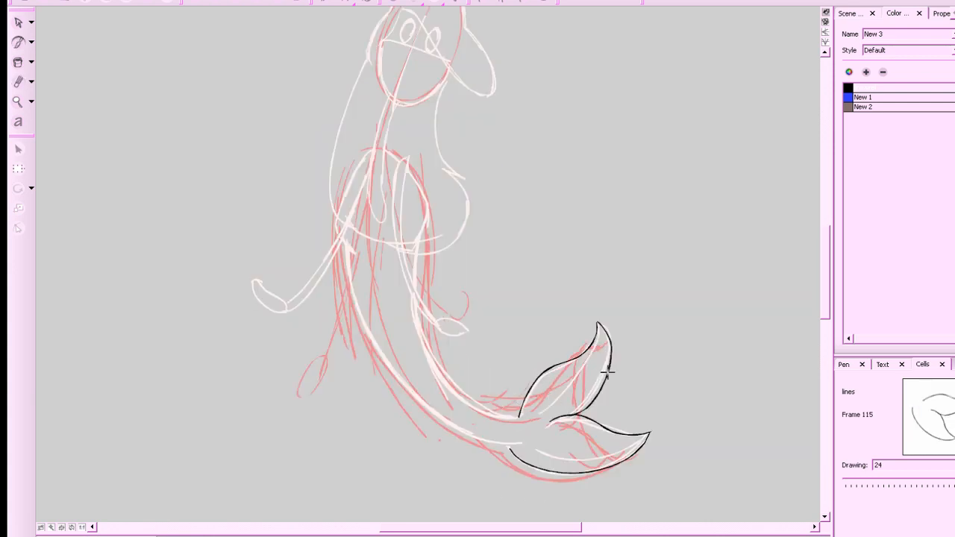
{"action": "key", "text": "a"}
{"action": "key", "text": "s"}
{"action": "key", "text": "alt+e"}
{"action": "key", "text": "alt+b"}
{"action": "key", "text": "a"}
{"action": "key", "text": "s"}
{"action": "key", "text": "a"}
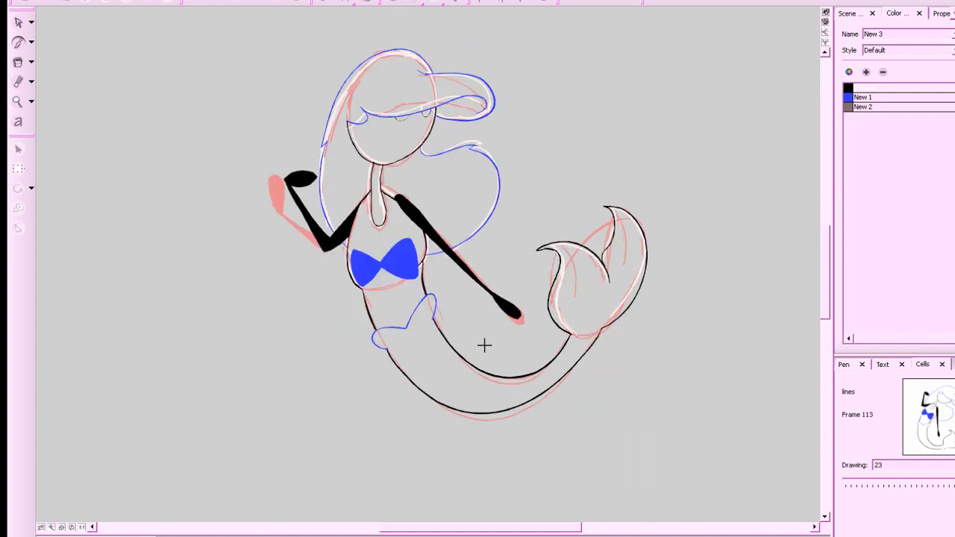
{"action": "key", "text": "s"}
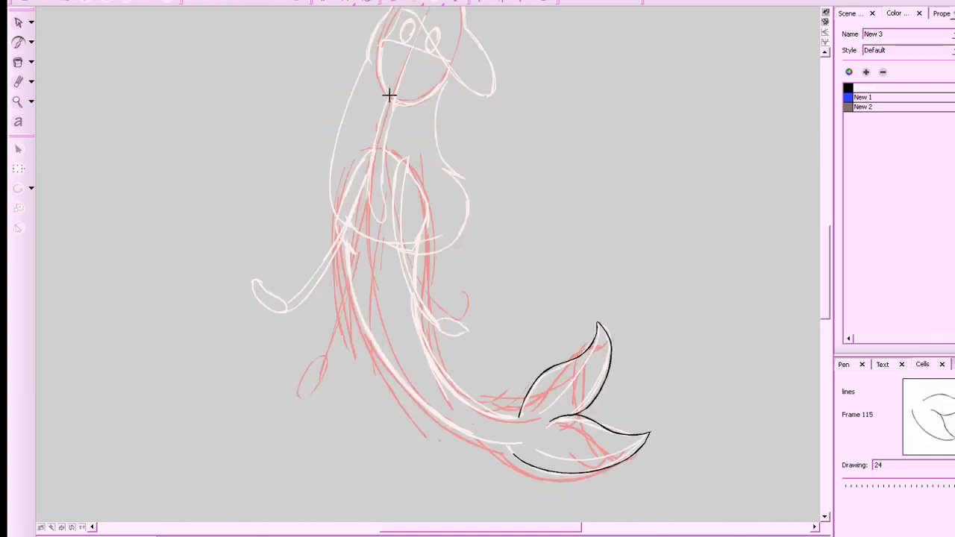
Ink the mermaid's neck in black as a narrow rounded shape running down from the chin on frame 115.
{"action": "mouse_move", "coordinate": [389, 95]}
{"action": "left_mouse_down"}
{"action": "mouse_move", "coordinate": [372, 166]}
{"action": "mouse_move", "coordinate": [372, 194]}
{"action": "mouse_move", "coordinate": [381, 196]}
{"action": "mouse_move", "coordinate": [392, 99]}
{"action": "left_mouse_up"}
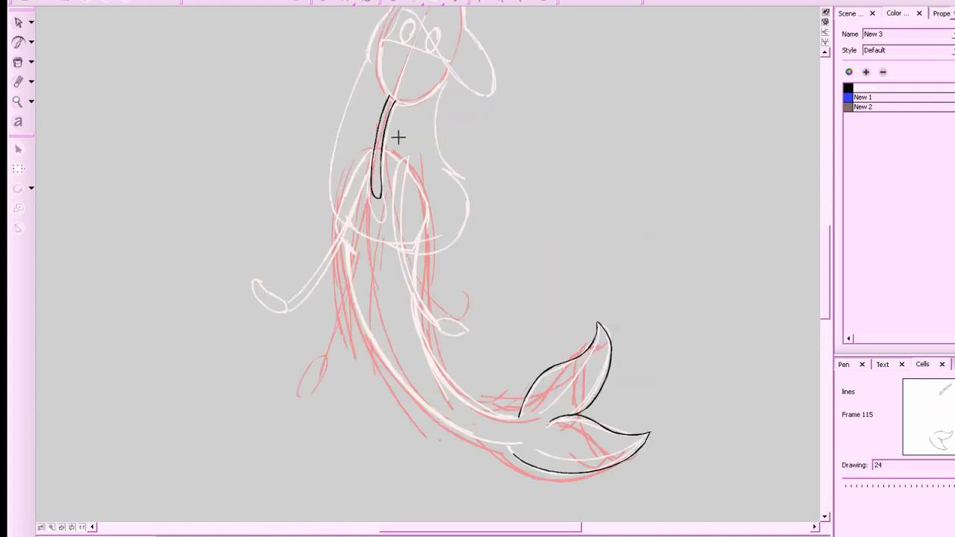
{"action": "left_click_drag", "start_coordinate": [709, 179], "coordinate": [732, 208]}
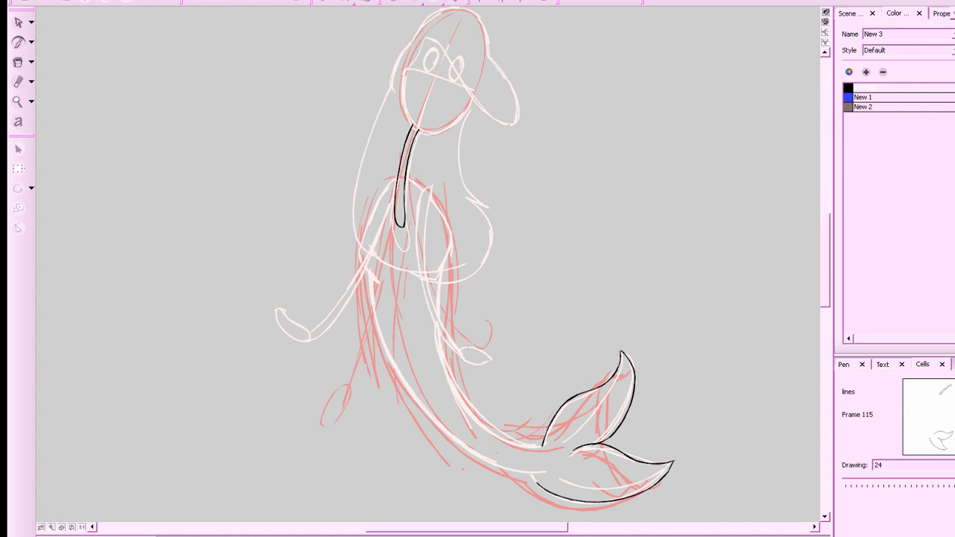
Switch to the Chrome browser, open Discord and view the photo of the dog at the window.
{"action": "left_click", "coordinate": [399, 534]}
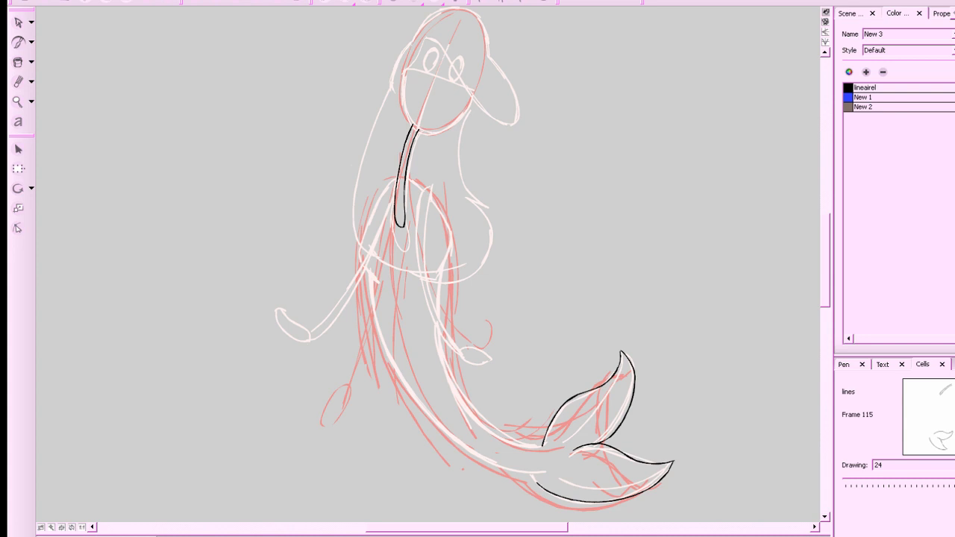
{"action": "left_click", "coordinate": [866, 88]}
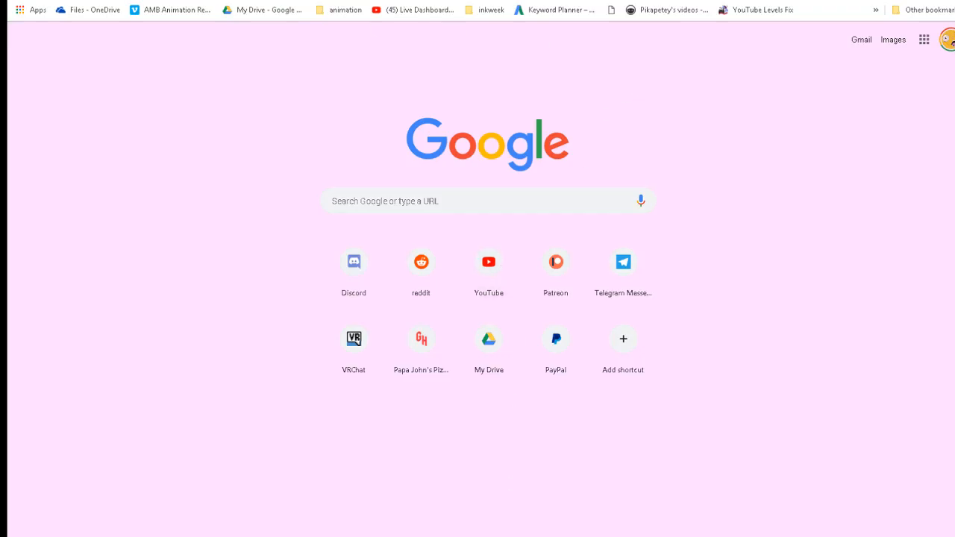
{"action": "left_click", "coordinate": [339, 267]}
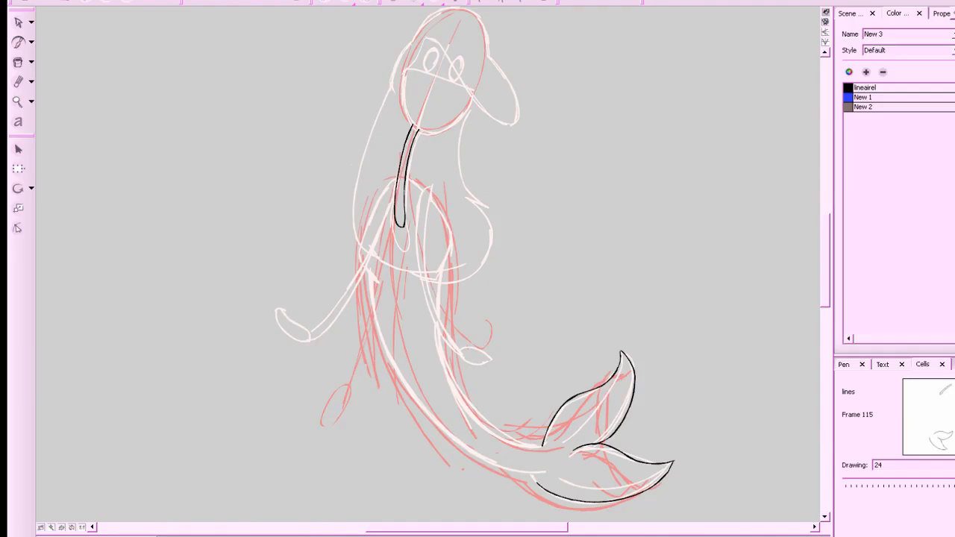
{"action": "left_click", "coordinate": [866, 88]}
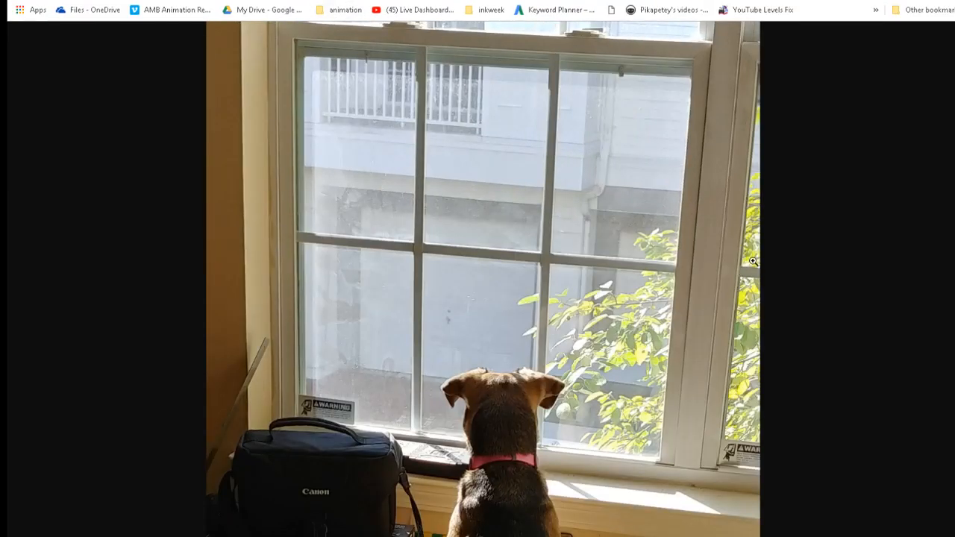
{"action": "scroll", "coordinate": [753, 261], "scroll_direction": "down", "scroll_amount": 2}
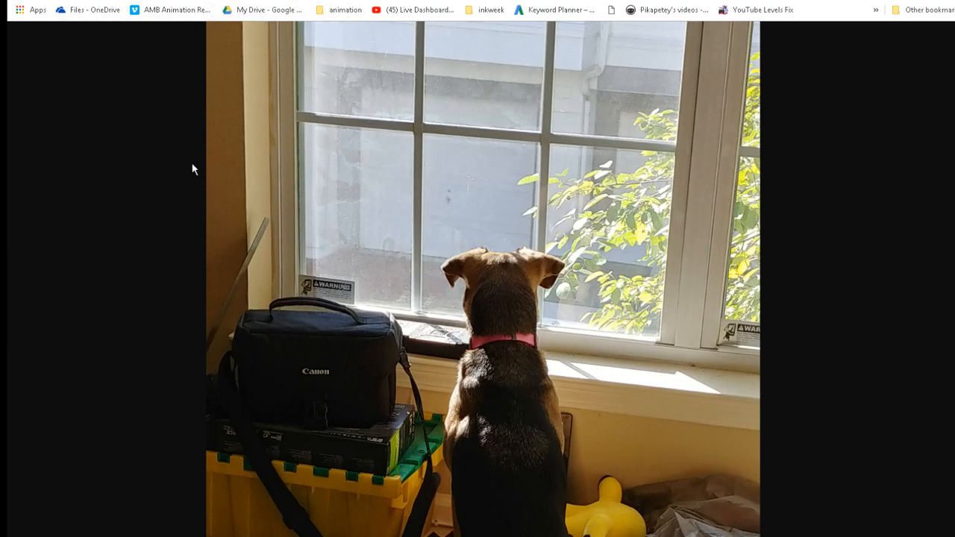
{"action": "scroll", "coordinate": [391, 330], "scroll_direction": "down", "scroll_amount": 3}
{"action": "scroll", "coordinate": [394, 321], "scroll_direction": "up", "scroll_amount": 3}
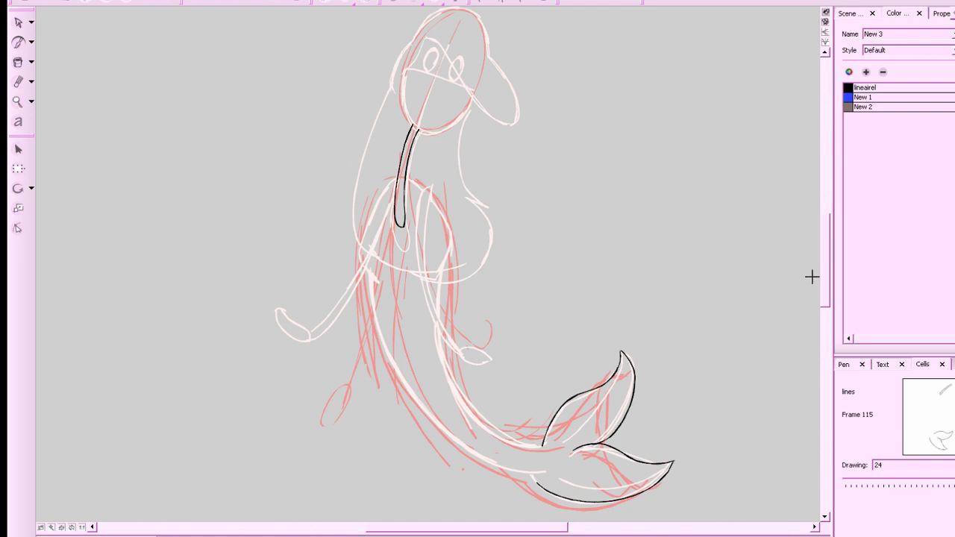
Return to the drawing, select the black lineairel colour, and compare frame 115's sketch with frame 113's inked mermaid.
{"action": "left_click", "coordinate": [851, 90]}
{"action": "left_click_drag", "start_coordinate": [825, 254], "coordinate": [825, 257]}
{"action": "key", "text": "comma"}
{"action": "key", "text": "period"}
{"action": "key", "text": "comma"}
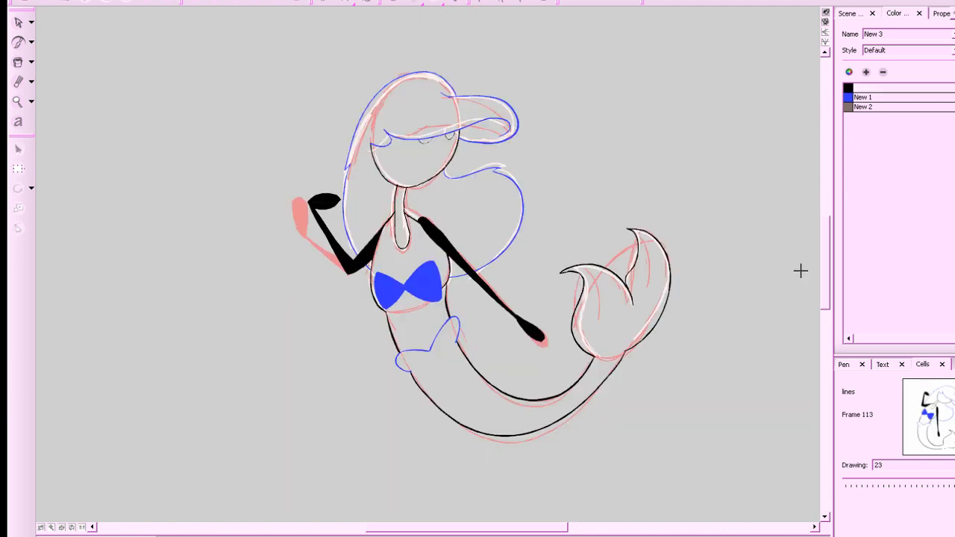
{"action": "key", "text": "period"}
{"action": "key", "text": "comma"}
{"action": "key", "text": "period"}
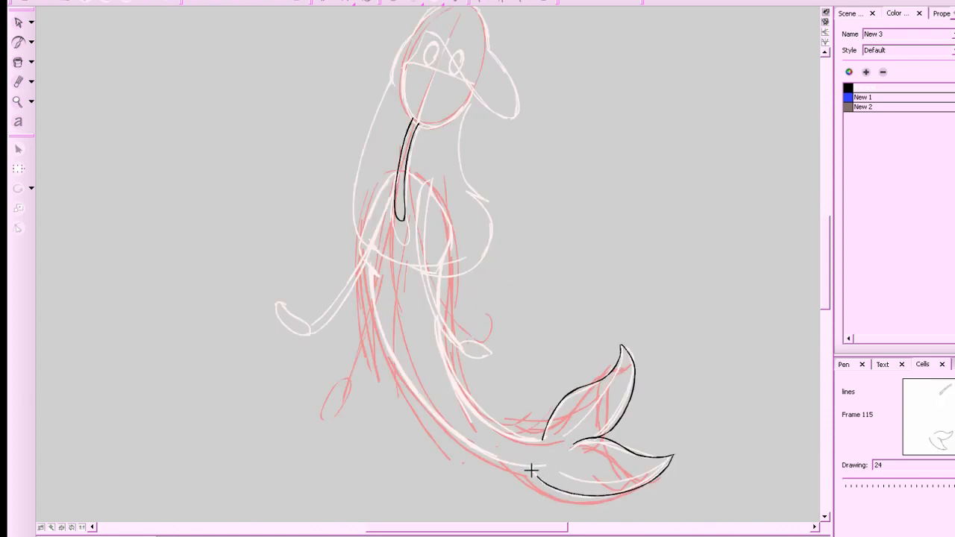
{"action": "key", "text": "comma"}
{"action": "key", "text": "period"}
Ink the tail's outer curve from the lower fluke up to the hip on frame 115, checking it against frame 113.
{"action": "mouse_move", "coordinate": [533, 471]}
{"action": "left_mouse_down"}
{"action": "mouse_move", "coordinate": [440, 434]}
{"action": "mouse_move", "coordinate": [395, 379]}
{"action": "mouse_move", "coordinate": [377, 307]}
{"action": "mouse_move", "coordinate": [410, 390]}
{"action": "mouse_move", "coordinate": [488, 458]}
{"action": "mouse_move", "coordinate": [564, 474]}
{"action": "mouse_move", "coordinate": [449, 434]}
{"action": "mouse_move", "coordinate": [406, 390]}
{"action": "mouse_move", "coordinate": [379, 336]}
{"action": "left_mouse_up"}
{"action": "key", "text": "comma"}
{"action": "key", "text": "period"}
{"action": "key", "text": "ctrl+z"}
{"action": "key", "text": "ctrl+z"}
{"action": "key", "text": "comma"}
{"action": "key", "text": "comma"}
{"action": "key", "text": "period"}
{"action": "key", "text": "period"}
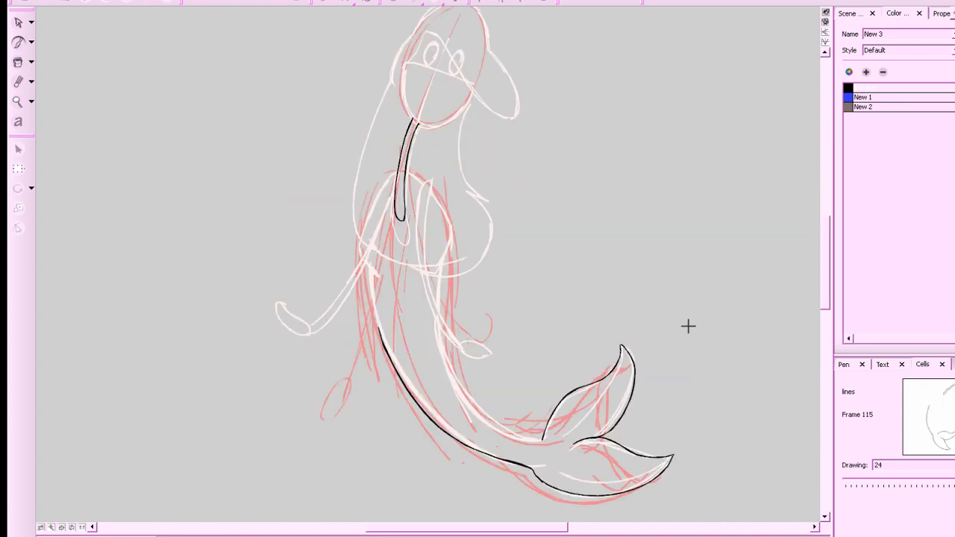
{"action": "key", "text": "comma"}
{"action": "key", "text": "period"}
Ink the tail's inner curve from the upper fluke up to the waist and check it against the earlier drawings.
{"action": "mouse_move", "coordinate": [542, 440]}
{"action": "left_mouse_down"}
{"action": "mouse_move", "coordinate": [485, 421]}
{"action": "mouse_move", "coordinate": [444, 363]}
{"action": "mouse_move", "coordinate": [443, 305]}
{"action": "left_mouse_up"}
{"action": "key", "text": "comma"}
{"action": "key", "text": "comma"}
{"action": "key", "text": "period"}
{"action": "key", "text": "period"}
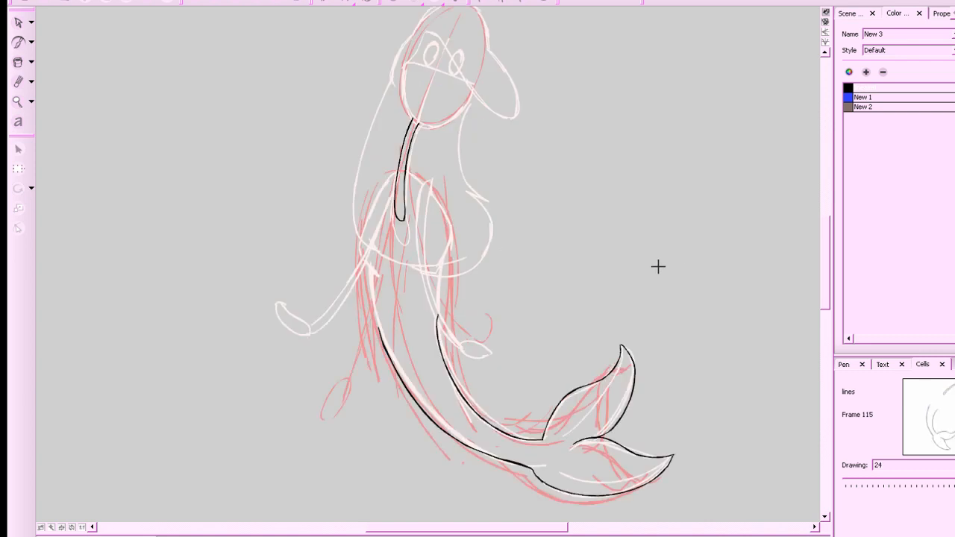
Draw the scalloped waistband across the top of the tail in the blue New 1 colour and undo the extra guide strokes.
{"action": "left_click", "coordinate": [855, 98]}
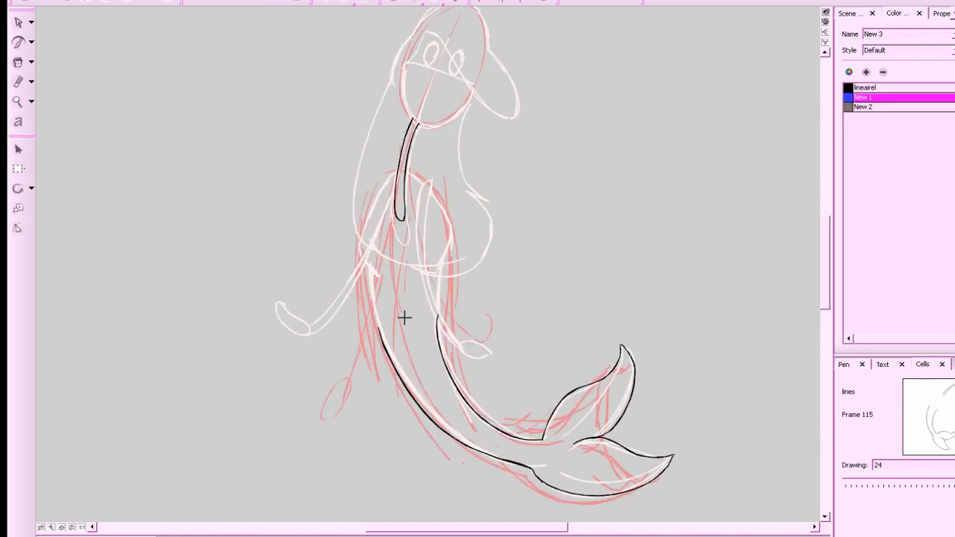
{"action": "mouse_move", "coordinate": [406, 317]}
{"action": "left_mouse_down"}
{"action": "mouse_move", "coordinate": [414, 352]}
{"action": "mouse_move", "coordinate": [403, 334]}
{"action": "mouse_move", "coordinate": [443, 324]}
{"action": "mouse_move", "coordinate": [375, 342]}
{"action": "mouse_move", "coordinate": [407, 333]}
{"action": "left_mouse_up"}
{"action": "key", "text": "comma"}
{"action": "key", "text": "comma"}
{"action": "key", "text": "period"}
{"action": "key", "text": "period"}
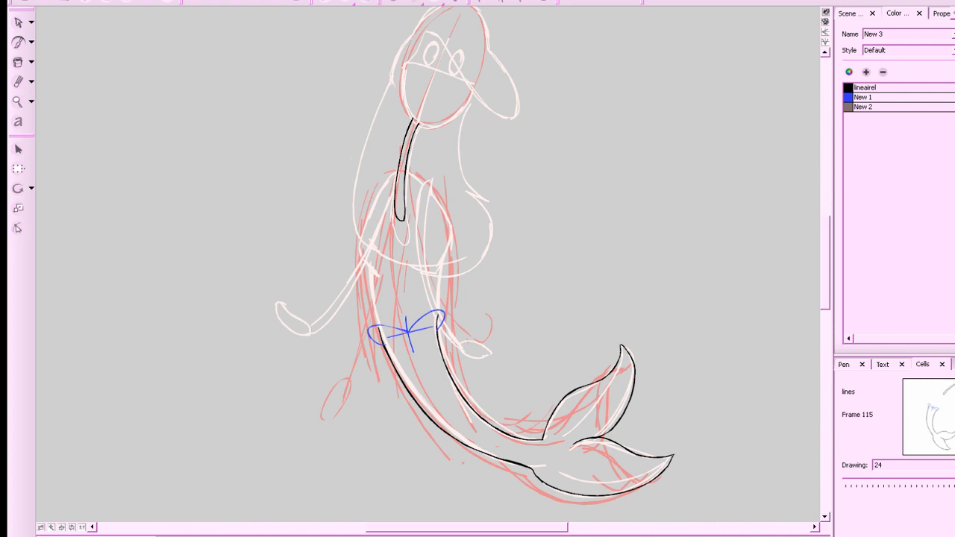
{"action": "left_click", "coordinate": [18, 22]}
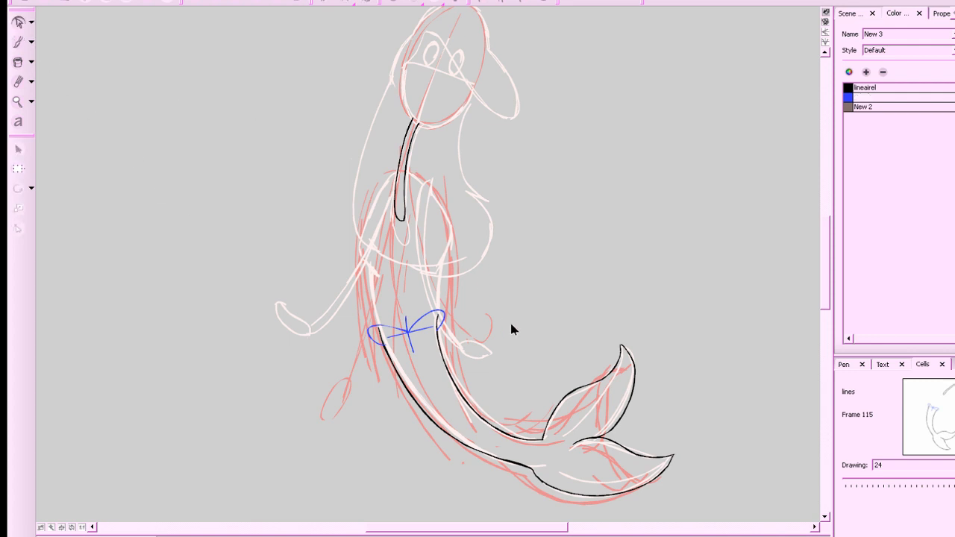
{"action": "key", "text": "ctrl+z"}
{"action": "left_click_drag", "start_coordinate": [609, 277], "coordinate": [638, 300]}
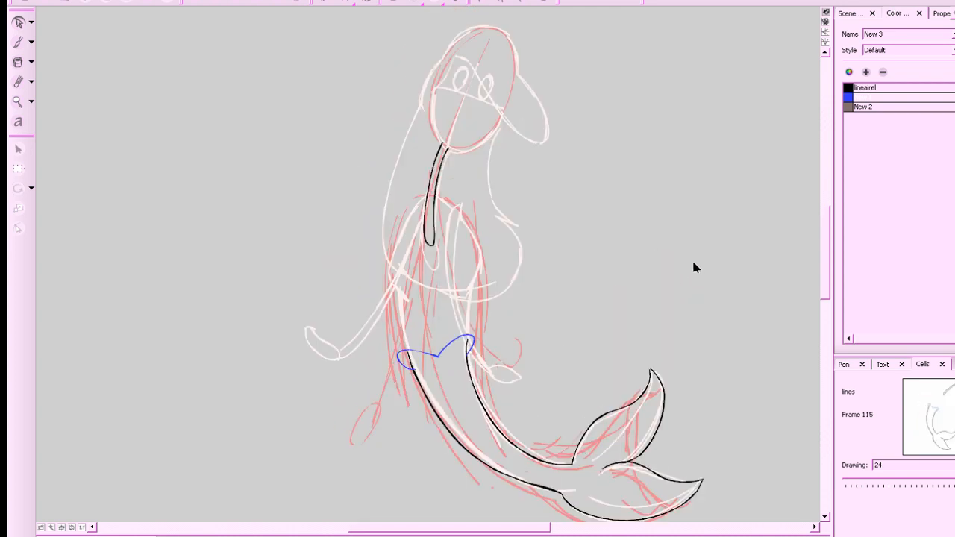
Ink both curved sides of frame 115's upper torso from the neck base to below the chest in the black lineairel colour.
{"action": "left_click", "coordinate": [859, 88]}
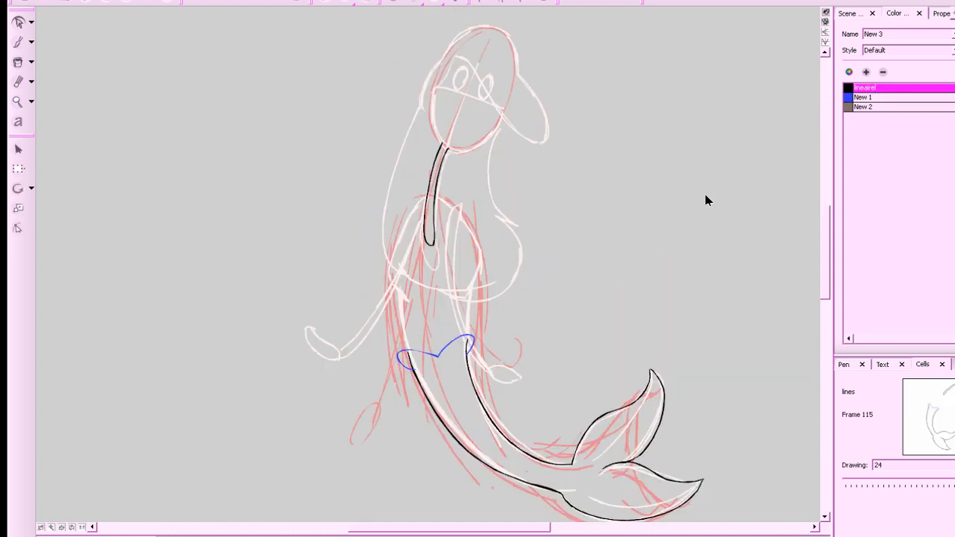
{"action": "key", "text": "alt+b"}
{"action": "mouse_move", "coordinate": [426, 196]}
{"action": "left_mouse_down"}
{"action": "mouse_move", "coordinate": [392, 266]}
{"action": "mouse_move", "coordinate": [408, 297]}
{"action": "left_mouse_up"}
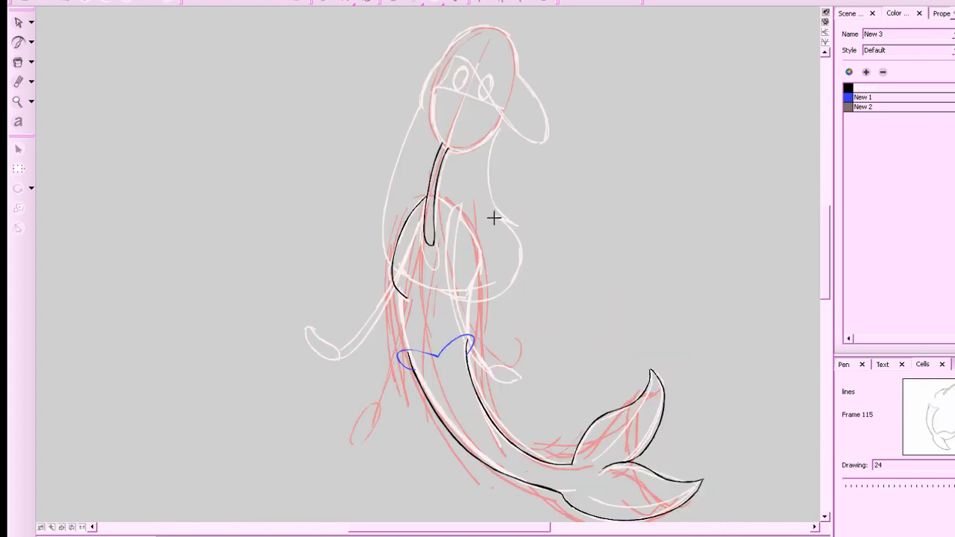
{"action": "key", "text": "ctrl+z"}
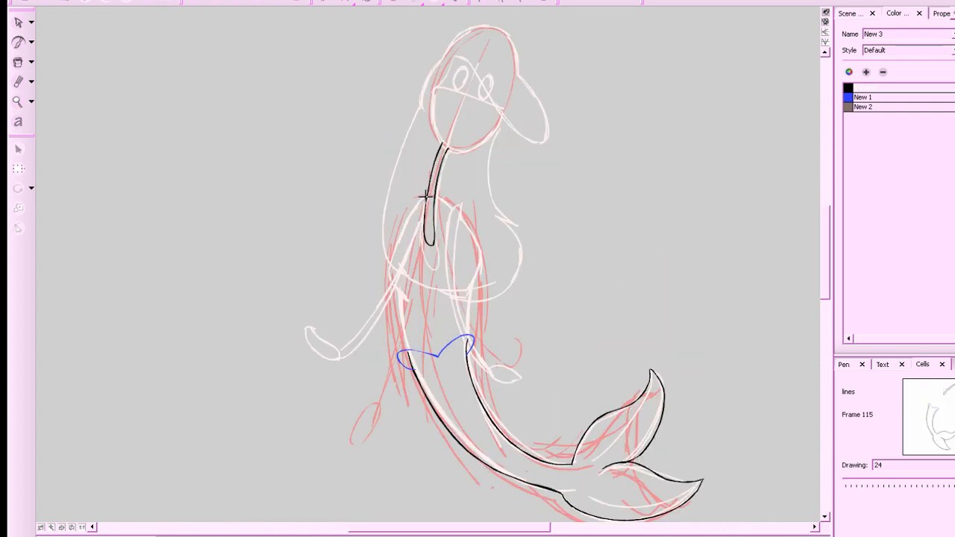
{"action": "mouse_move", "coordinate": [426, 196]}
{"action": "left_mouse_down"}
{"action": "mouse_move", "coordinate": [393, 252]}
{"action": "mouse_move", "coordinate": [407, 299]}
{"action": "left_mouse_up"}
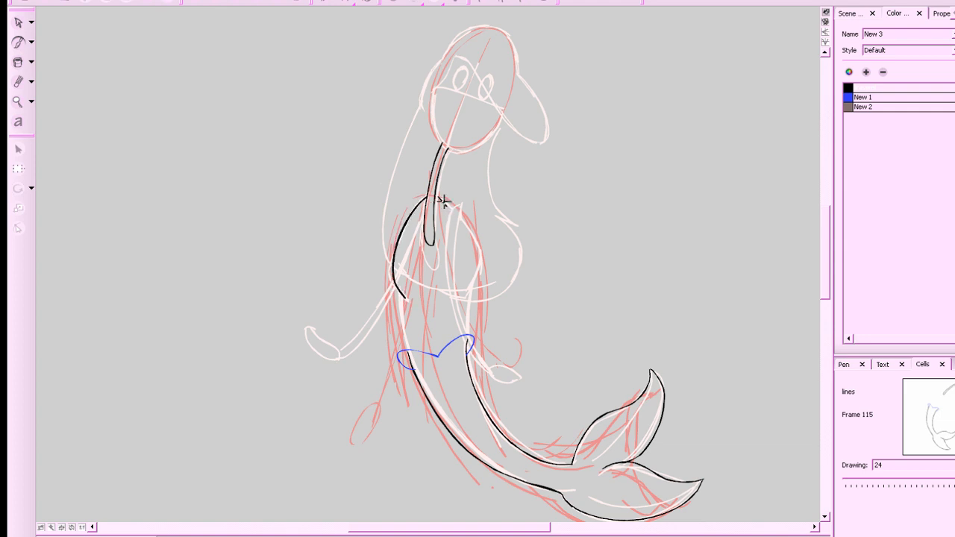
{"action": "mouse_move", "coordinate": [444, 202]}
{"action": "left_mouse_down"}
{"action": "mouse_move", "coordinate": [477, 262]}
{"action": "mouse_move", "coordinate": [456, 296]}
{"action": "left_mouse_up"}
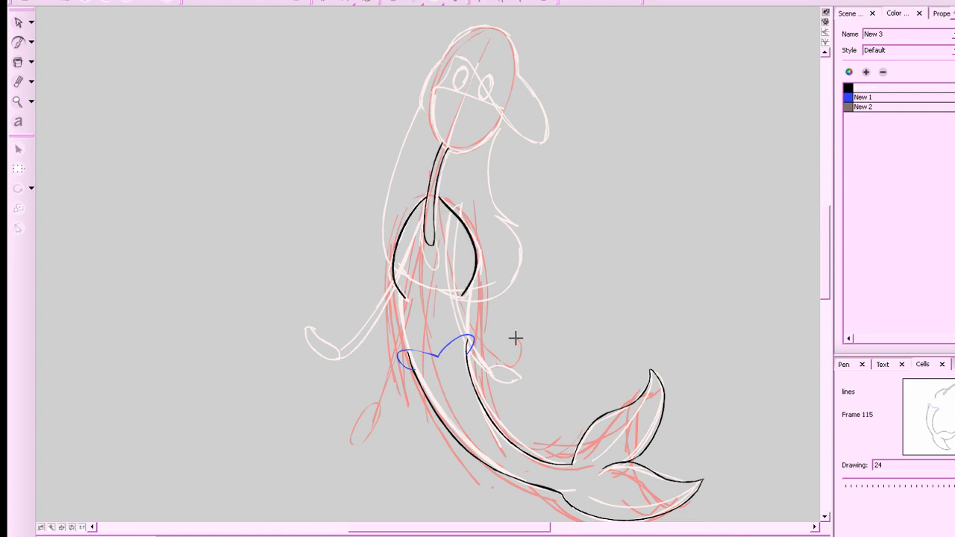
{"action": "key", "text": "f"}
{"action": "key", "text": "g"}
{"action": "key", "text": "ctrl+z"}
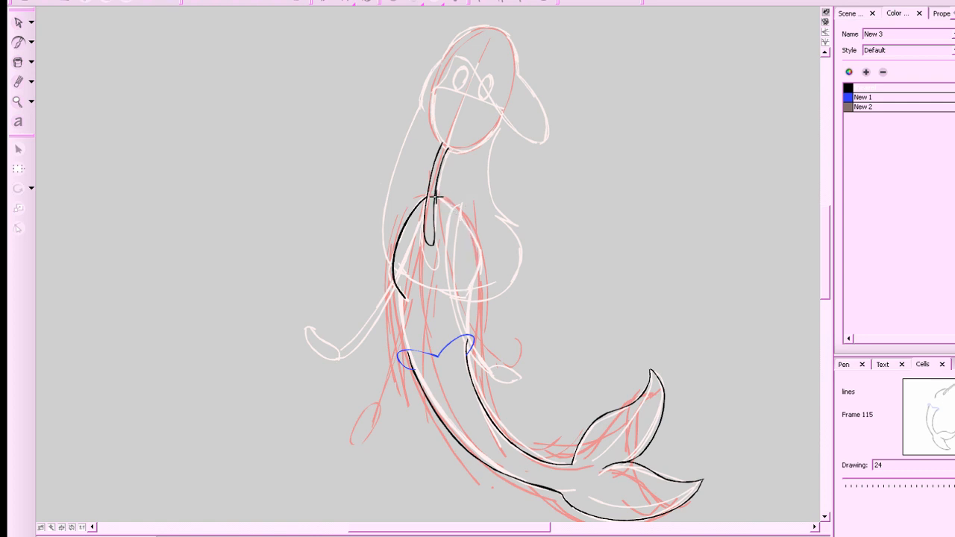
{"action": "mouse_move", "coordinate": [438, 197]}
{"action": "left_mouse_down"}
{"action": "mouse_move", "coordinate": [476, 244]}
{"action": "mouse_move", "coordinate": [462, 296]}
{"action": "left_mouse_up"}
Ink the two waist lines joining the upper torso to the blue waistband.
{"action": "scroll", "coordinate": [657, 299], "scroll_direction": "down", "scroll_amount": 2}
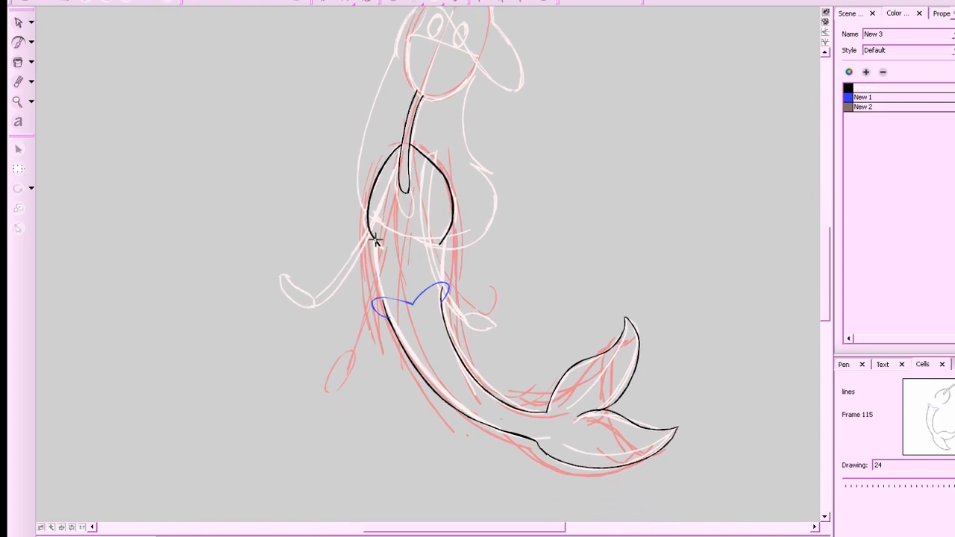
{"action": "mouse_move", "coordinate": [376, 243]}
{"action": "left_mouse_down"}
{"action": "mouse_move", "coordinate": [383, 296]}
{"action": "mouse_move", "coordinate": [375, 238]}
{"action": "left_mouse_up"}
{"action": "key", "text": "ctrl+z"}
{"action": "left_click_drag", "start_coordinate": [447, 235], "coordinate": [442, 285]}
Cut away the black body lines crossing the waistband's two loops and compare the drawing with frame 113.
{"action": "left_click", "coordinate": [30, 24]}
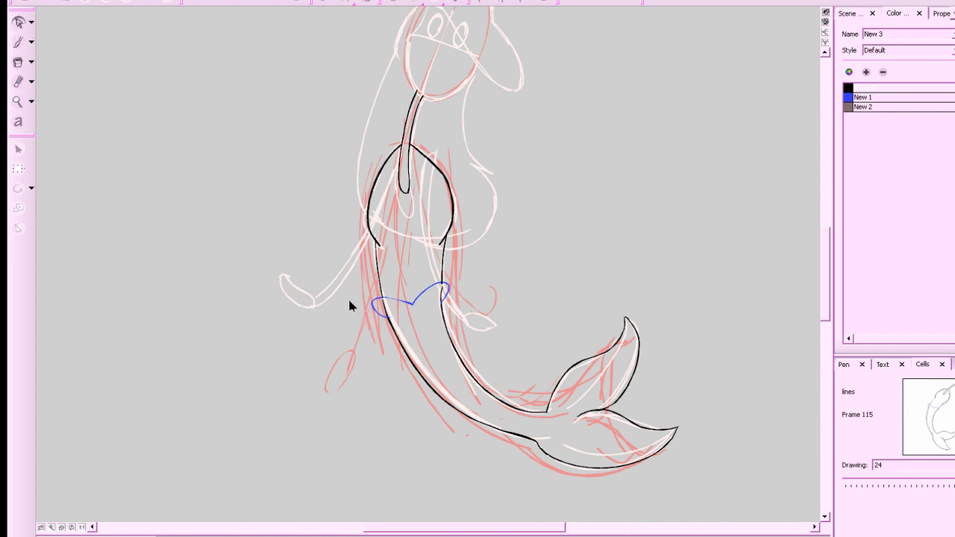
{"action": "mouse_move", "coordinate": [349, 306]}
{"action": "left_mouse_down"}
{"action": "mouse_move", "coordinate": [412, 305]}
{"action": "mouse_move", "coordinate": [539, 343]}
{"action": "left_mouse_up"}
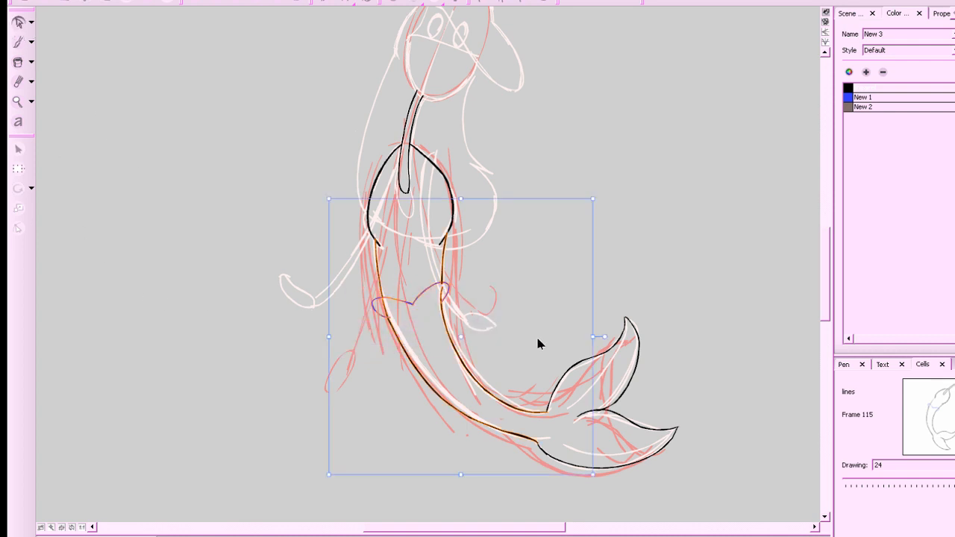
{"action": "left_click", "coordinate": [734, 393]}
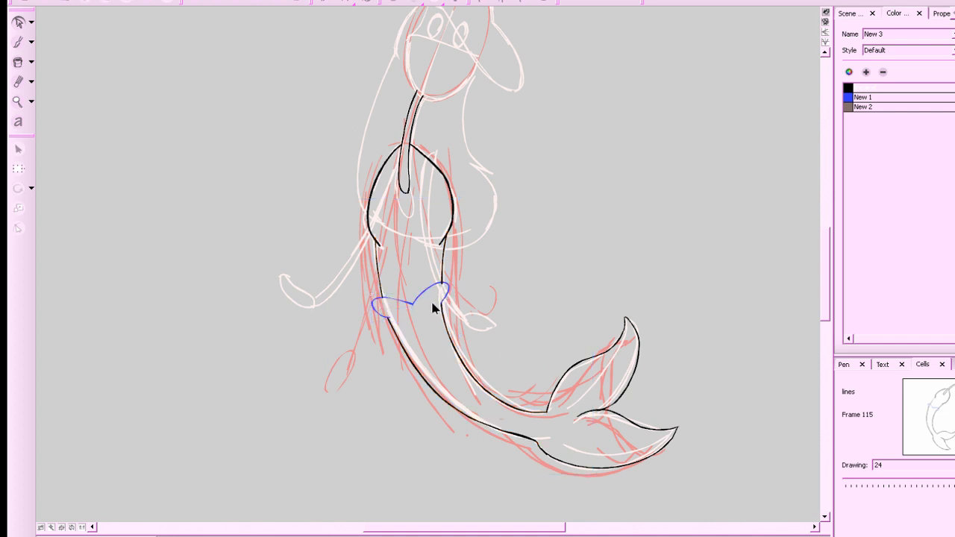
{"action": "left_click_drag", "start_coordinate": [625, 279], "coordinate": [704, 309]}
{"action": "key", "text": "f"}
{"action": "key", "text": "g"}
{"action": "key", "text": "f"}
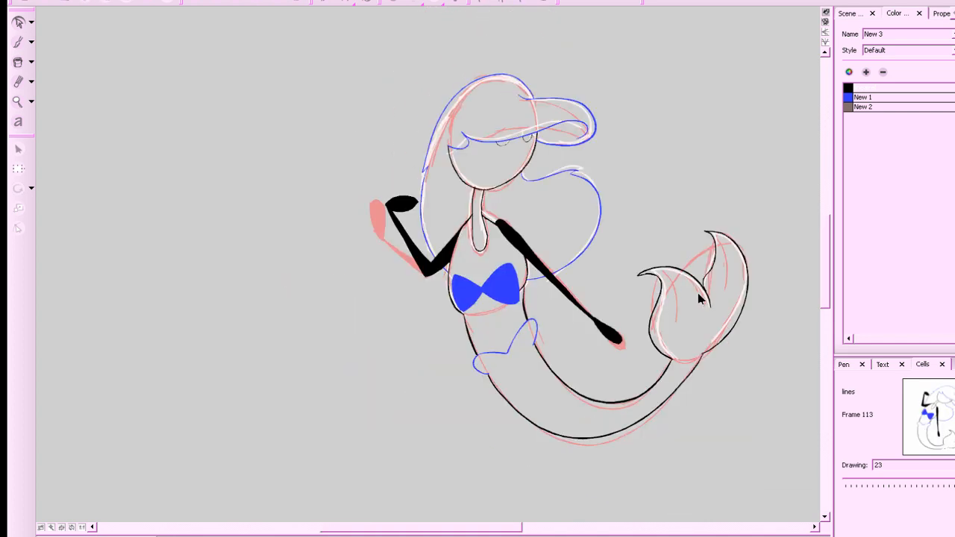
{"action": "key", "text": "g"}
Ink the outline of the outstretched left-side arm and its hand over the sketch with the brush.
{"action": "key", "text": "alt+q"}
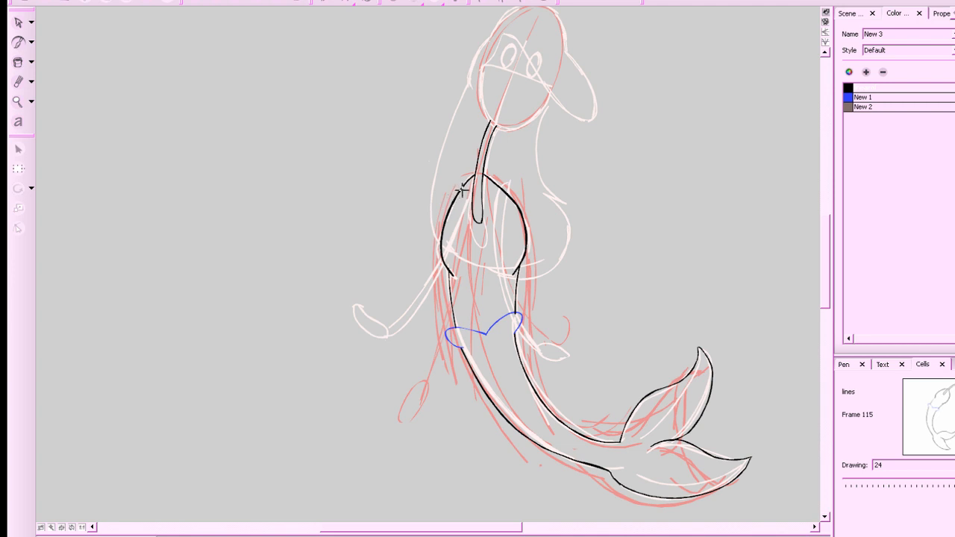
{"action": "mouse_move", "coordinate": [463, 191]}
{"action": "left_mouse_down"}
{"action": "mouse_move", "coordinate": [426, 295]}
{"action": "mouse_move", "coordinate": [395, 331]}
{"action": "mouse_move", "coordinate": [381, 337]}
{"action": "mouse_move", "coordinate": [356, 323]}
{"action": "mouse_move", "coordinate": [362, 302]}
{"action": "mouse_move", "coordinate": [396, 326]}
{"action": "mouse_move", "coordinate": [441, 246]}
{"action": "left_mouse_up"}
{"action": "key", "text": "space"}
{"action": "left_click_drag", "start_coordinate": [703, 292], "coordinate": [702, 294]}
Close the outline of the left-side upper arm with a brush stroke and fill the arm and hand with black.
{"action": "left_click", "coordinate": [18, 61]}
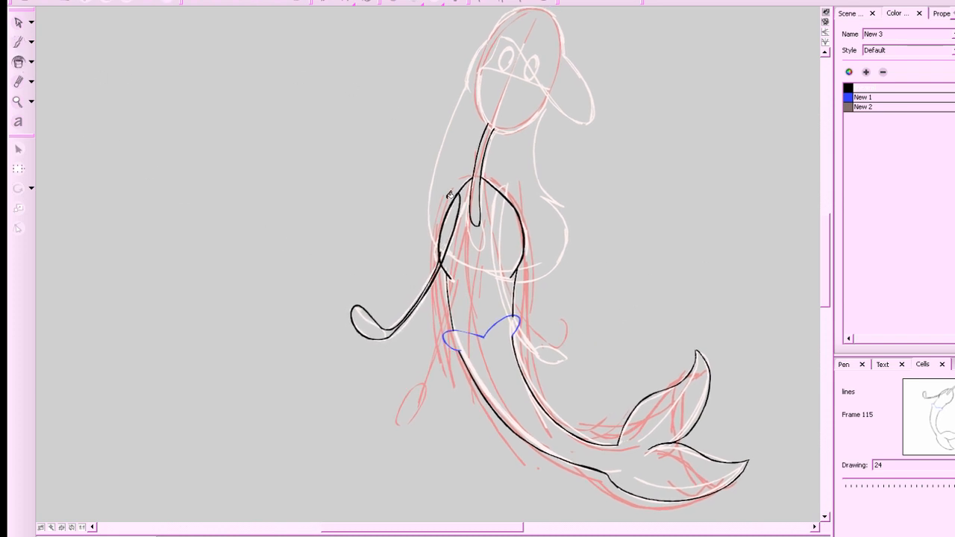
{"action": "left_click", "coordinate": [450, 199]}
{"action": "key", "text": "ctrl+z"}
{"action": "key", "text": "alt+b"}
{"action": "left_click_drag", "start_coordinate": [439, 263], "coordinate": [457, 194]}
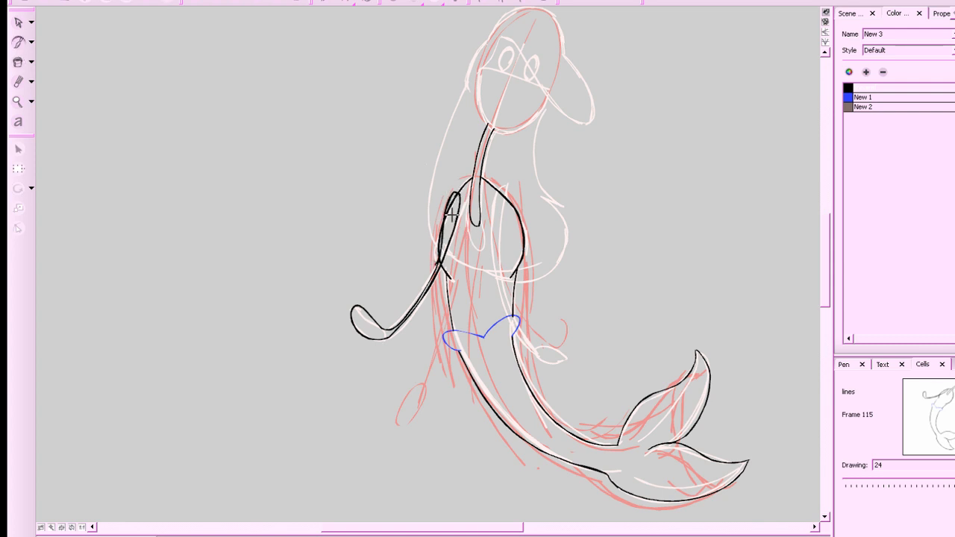
{"action": "key", "text": "ctrl+z"}
{"action": "mouse_move", "coordinate": [439, 261]}
{"action": "left_mouse_down"}
{"action": "mouse_move", "coordinate": [456, 192]}
{"action": "mouse_move", "coordinate": [445, 222]}
{"action": "left_mouse_up"}
{"action": "left_click", "coordinate": [19, 63]}
{"action": "left_click", "coordinate": [448, 224]}
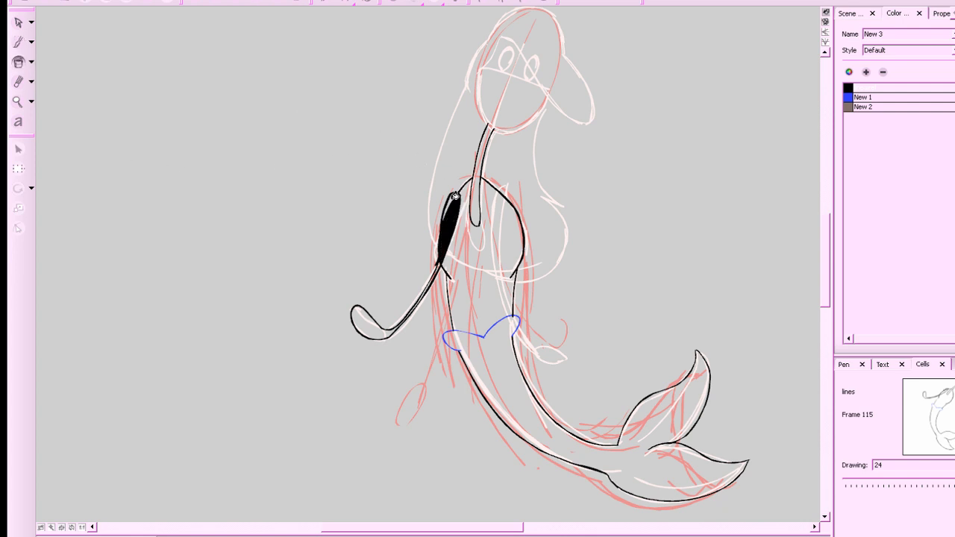
{"action": "left_click", "coordinate": [368, 319]}
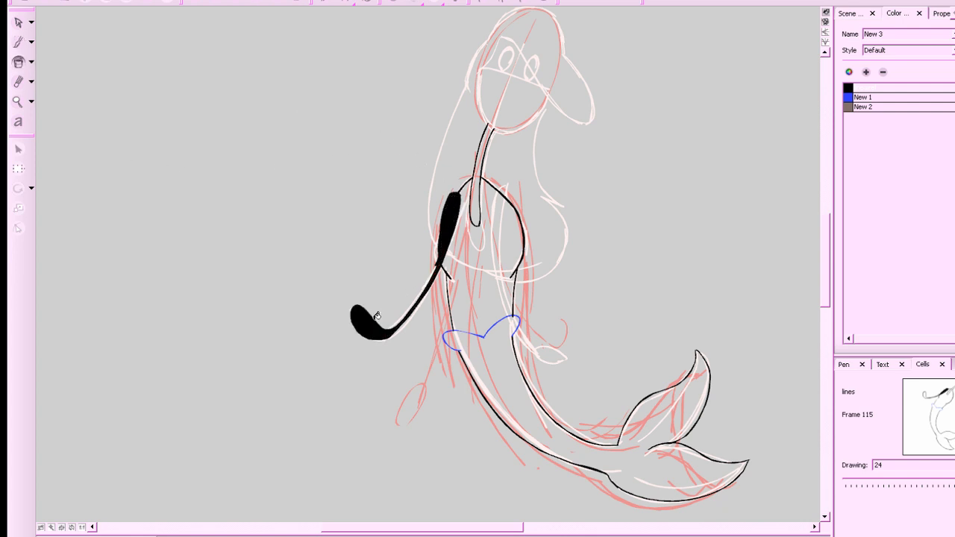
Ink the outline of the right-side hand and arm, running from the hand beside the tail up to the shoulder.
{"action": "left_click_drag", "start_coordinate": [579, 224], "coordinate": [555, 230]}
{"action": "left_click_drag", "start_coordinate": [556, 230], "coordinate": [551, 229]}
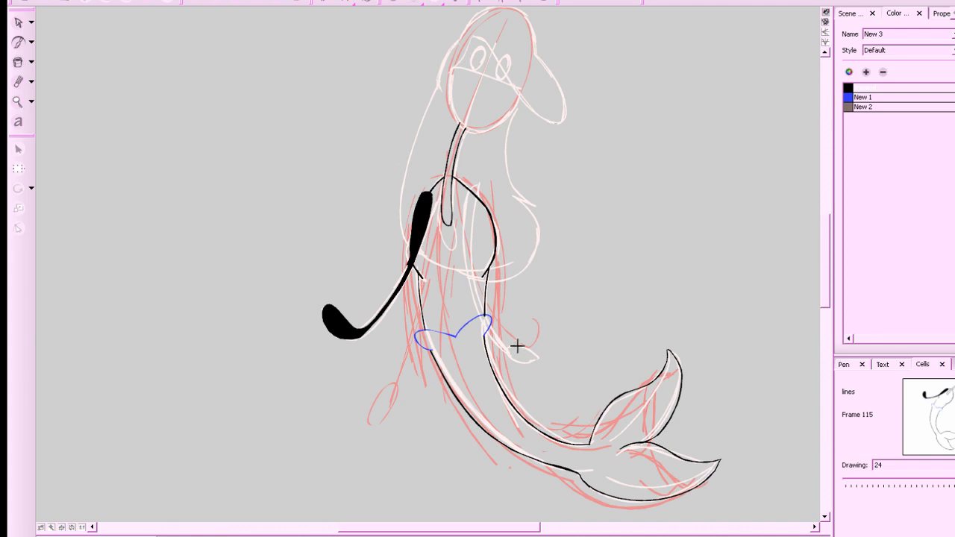
{"action": "mouse_move", "coordinate": [514, 345]}
{"action": "left_mouse_down"}
{"action": "mouse_move", "coordinate": [545, 348]}
{"action": "mouse_move", "coordinate": [545, 356]}
{"action": "mouse_move", "coordinate": [514, 346]}
{"action": "left_mouse_up"}
{"action": "mouse_move", "coordinate": [515, 348]}
{"action": "left_mouse_down"}
{"action": "mouse_move", "coordinate": [476, 219]}
{"action": "mouse_move", "coordinate": [480, 189]}
{"action": "left_mouse_up"}
{"action": "key", "text": "ctrl+z"}
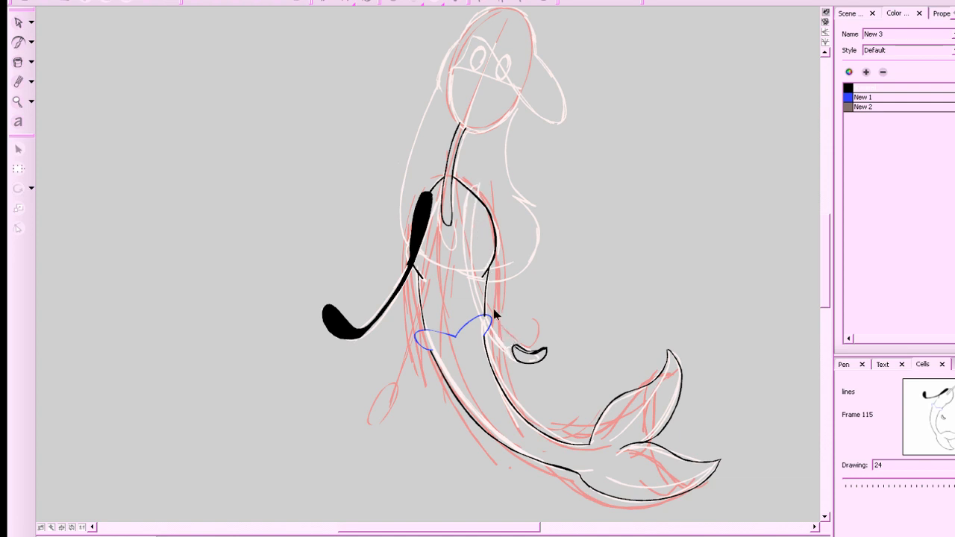
{"action": "left_click_drag", "start_coordinate": [514, 348], "coordinate": [476, 264]}
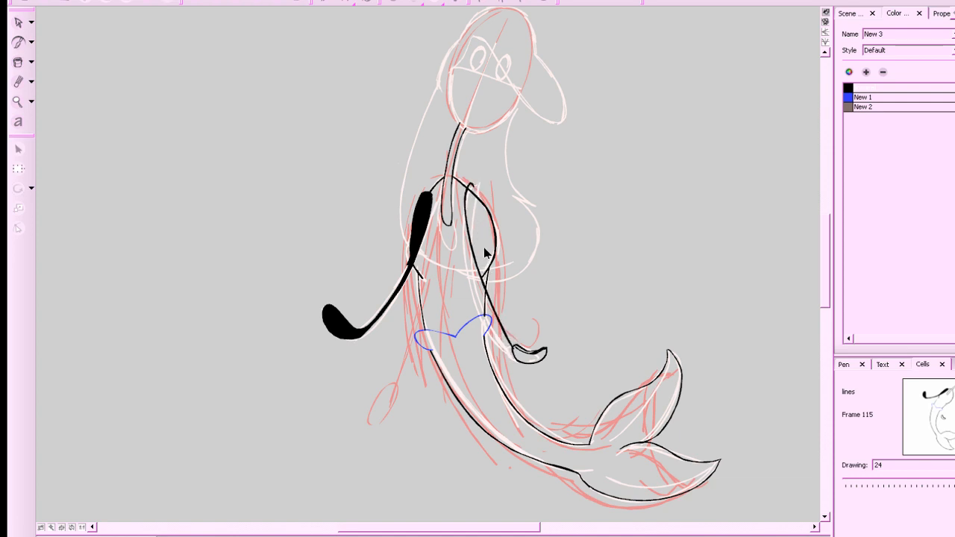
{"action": "key", "text": "ctrl+z"}
{"action": "mouse_move", "coordinate": [516, 351]}
{"action": "left_mouse_down"}
{"action": "mouse_move", "coordinate": [477, 241]}
{"action": "mouse_move", "coordinate": [477, 189]}
{"action": "mouse_move", "coordinate": [516, 351]}
{"action": "left_mouse_up"}
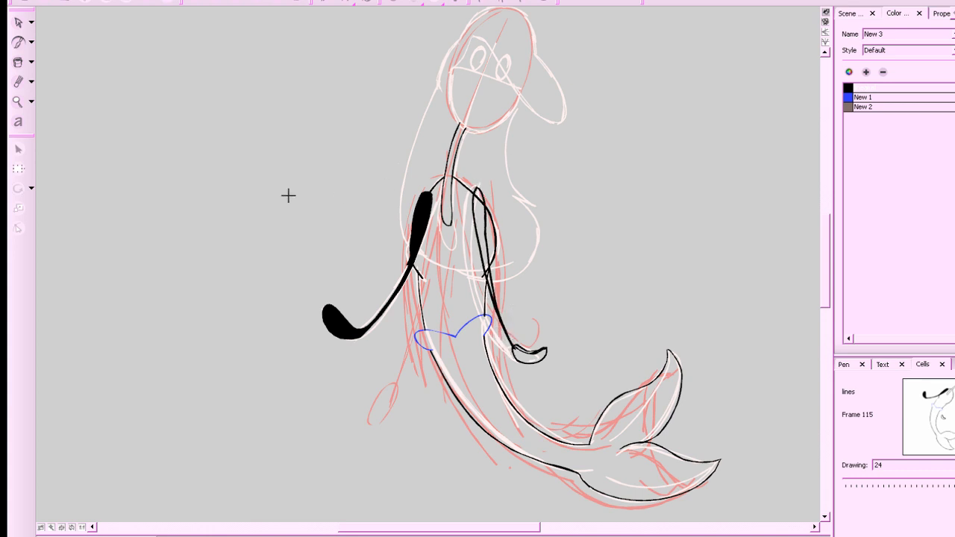
Fill the right-side upper arm, forearm and hand with black.
{"action": "left_click", "coordinate": [18, 62]}
{"action": "left_click", "coordinate": [481, 193]}
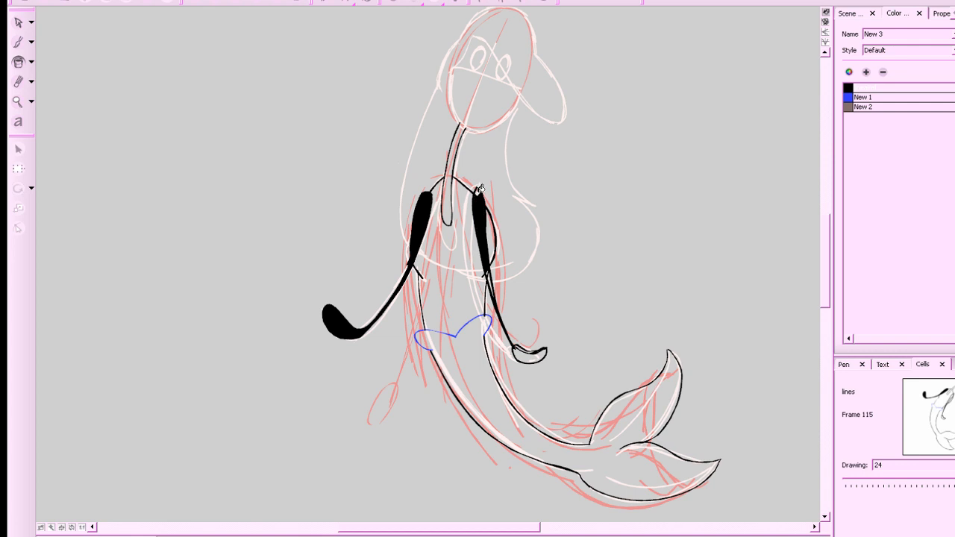
{"action": "key", "text": "alt+b"}
{"action": "left_click", "coordinate": [18, 62]}
{"action": "left_click", "coordinate": [527, 351]}
Ink the jaw and cheek curve of the face over the sketched head and check it against the earlier drawing.
{"action": "key", "text": "alt+b"}
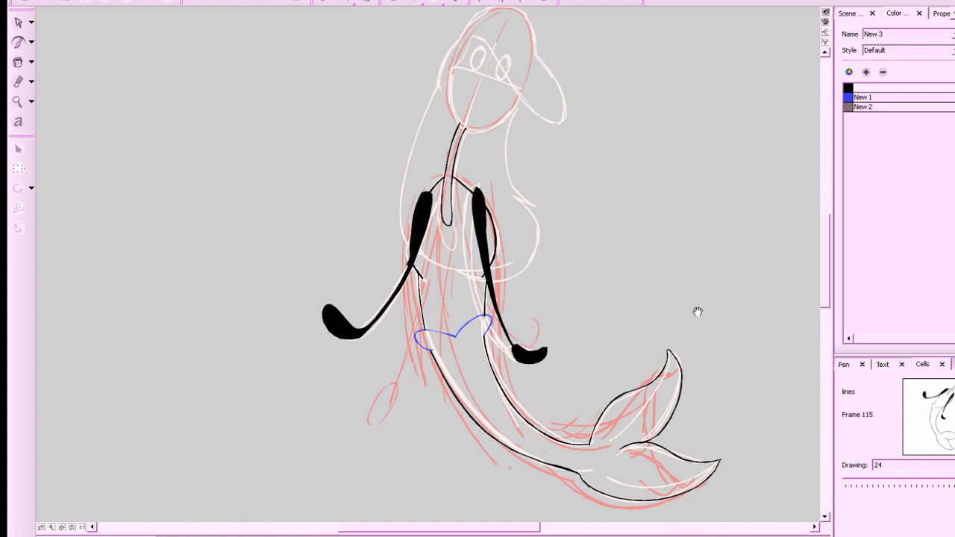
{"action": "scroll", "coordinate": [717, 348], "scroll_direction": "up", "scroll_amount": 5}
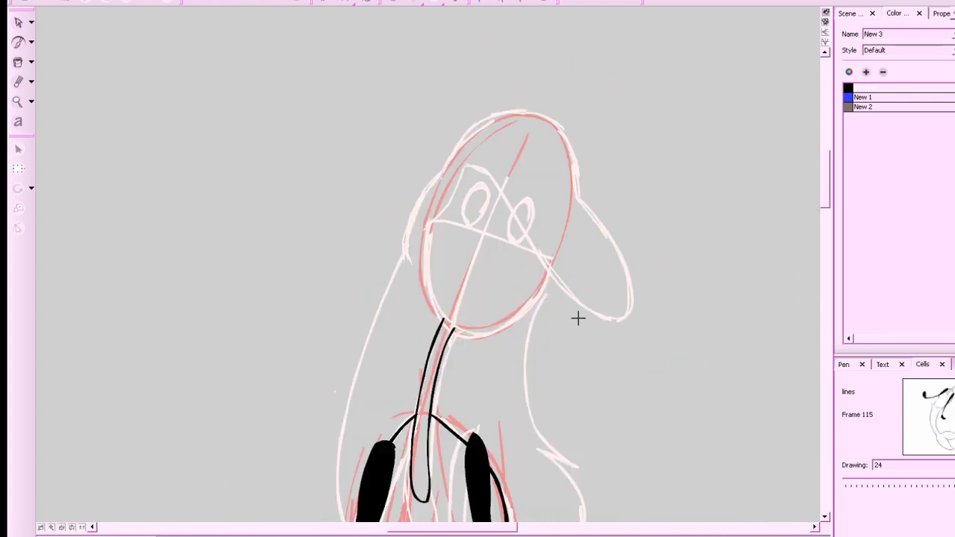
{"action": "mouse_move", "coordinate": [548, 267]}
{"action": "left_mouse_down"}
{"action": "mouse_move", "coordinate": [515, 324]}
{"action": "mouse_move", "coordinate": [483, 340]}
{"action": "mouse_move", "coordinate": [453, 334]}
{"action": "mouse_move", "coordinate": [432, 314]}
{"action": "mouse_move", "coordinate": [421, 272]}
{"action": "mouse_move", "coordinate": [435, 199]}
{"action": "left_mouse_up"}
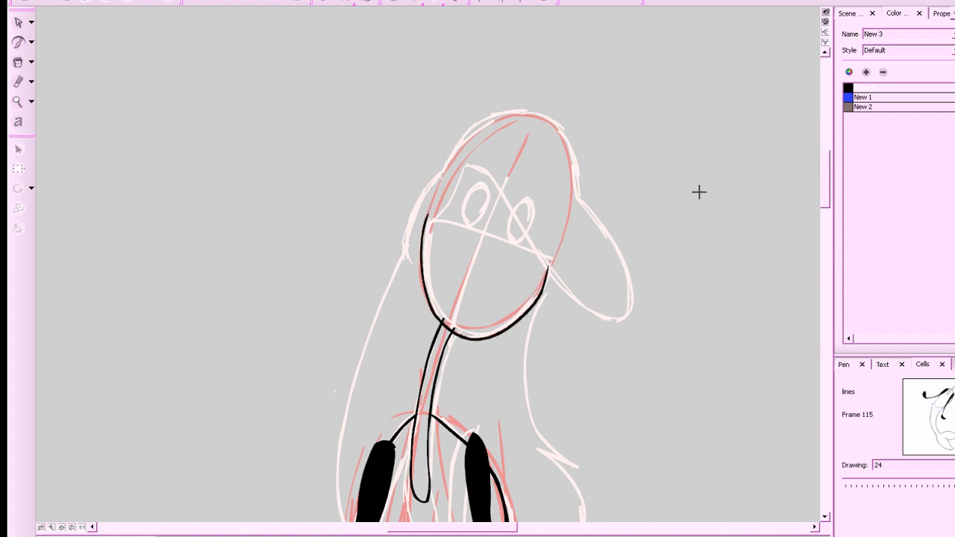
{"action": "key", "text": "ctrl+z"}
{"action": "mouse_move", "coordinate": [548, 267]}
{"action": "left_mouse_down"}
{"action": "mouse_move", "coordinate": [502, 327]}
{"action": "mouse_move", "coordinate": [466, 334]}
{"action": "mouse_move", "coordinate": [434, 311]}
{"action": "mouse_move", "coordinate": [423, 269]}
{"action": "mouse_move", "coordinate": [426, 214]}
{"action": "left_mouse_up"}
{"action": "key", "text": "f"}
{"action": "key", "text": "g"}
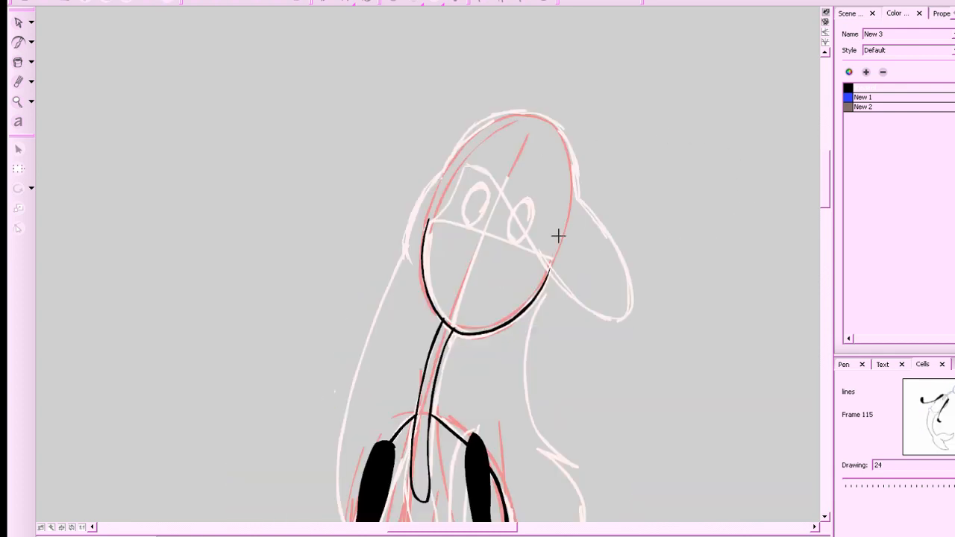
{"action": "key", "text": "f"}
{"action": "key", "text": "g"}
Ink the swept fringe with its rounded side lock and the two oval eyes, checking them against the earlier drawing.
{"action": "mouse_move", "coordinate": [577, 197]}
{"action": "left_mouse_down"}
{"action": "mouse_move", "coordinate": [637, 291]}
{"action": "mouse_move", "coordinate": [608, 323]}
{"action": "mouse_move", "coordinate": [563, 295]}
{"action": "mouse_move", "coordinate": [475, 170]}
{"action": "mouse_move", "coordinate": [456, 199]}
{"action": "mouse_move", "coordinate": [418, 222]}
{"action": "left_mouse_up"}
{"action": "key", "text": "f"}
{"action": "key", "text": "g"}
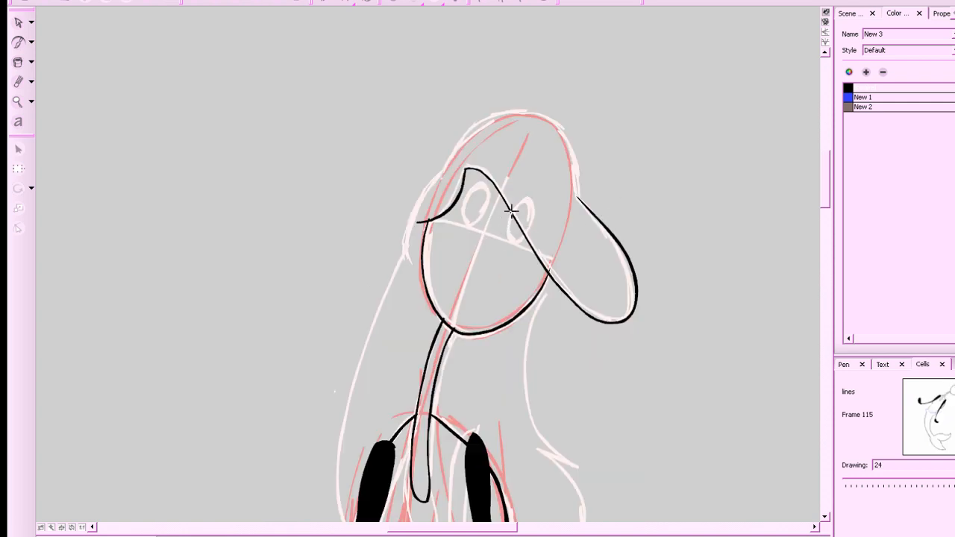
{"action": "mouse_move", "coordinate": [527, 237]}
{"action": "left_mouse_down"}
{"action": "mouse_move", "coordinate": [514, 243]}
{"action": "mouse_move", "coordinate": [513, 214]}
{"action": "mouse_move", "coordinate": [463, 218]}
{"action": "mouse_move", "coordinate": [477, 186]}
{"action": "mouse_move", "coordinate": [489, 203]}
{"action": "left_mouse_up"}
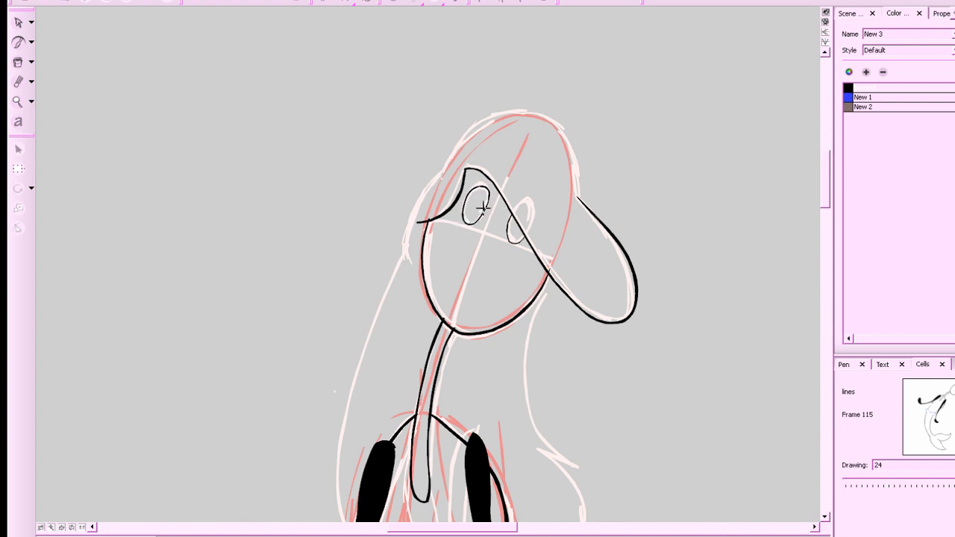
{"action": "key", "text": "f"}
{"action": "key", "text": "g"}
Ink the hair over the crown and down the left side of the head, redrawing the last side stroke.
{"action": "mouse_move", "coordinate": [580, 201]}
{"action": "left_mouse_down"}
{"action": "mouse_move", "coordinate": [545, 106]}
{"action": "mouse_move", "coordinate": [531, 102]}
{"action": "mouse_move", "coordinate": [554, 104]}
{"action": "mouse_move", "coordinate": [474, 121]}
{"action": "mouse_move", "coordinate": [444, 168]}
{"action": "mouse_move", "coordinate": [409, 275]}
{"action": "left_mouse_up"}
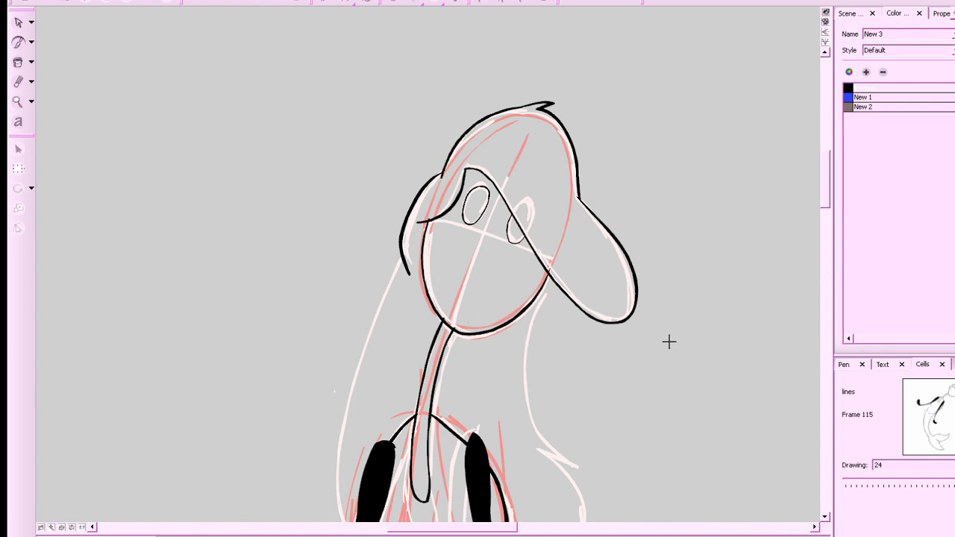
{"action": "left_click_drag", "start_coordinate": [674, 313], "coordinate": [727, 271]}
{"action": "key", "text": "ctrl+z"}
{"action": "left_click_drag", "start_coordinate": [494, 129], "coordinate": [459, 220]}
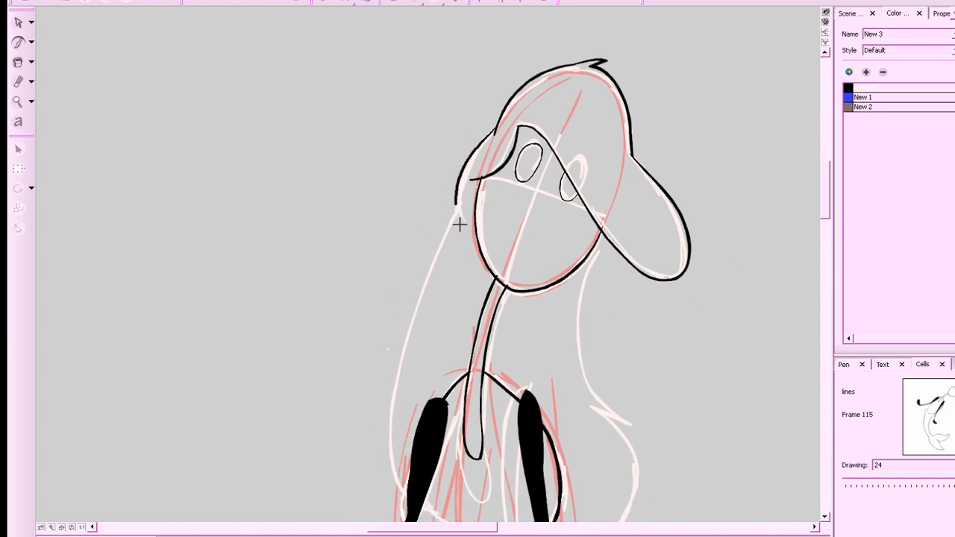
Ink the long hair outline down both sides of the body, with jagged tips, flipping to the earlier drawing to compare.
{"action": "mouse_move", "coordinate": [699, 291]}
{"action": "left_mouse_down"}
{"action": "mouse_move", "coordinate": [708, 239]}
{"action": "mouse_move", "coordinate": [725, 256]}
{"action": "mouse_move", "coordinate": [715, 231]}
{"action": "mouse_move", "coordinate": [725, 214]}
{"action": "left_mouse_up"}
{"action": "key", "text": "f"}
{"action": "key", "text": "g"}
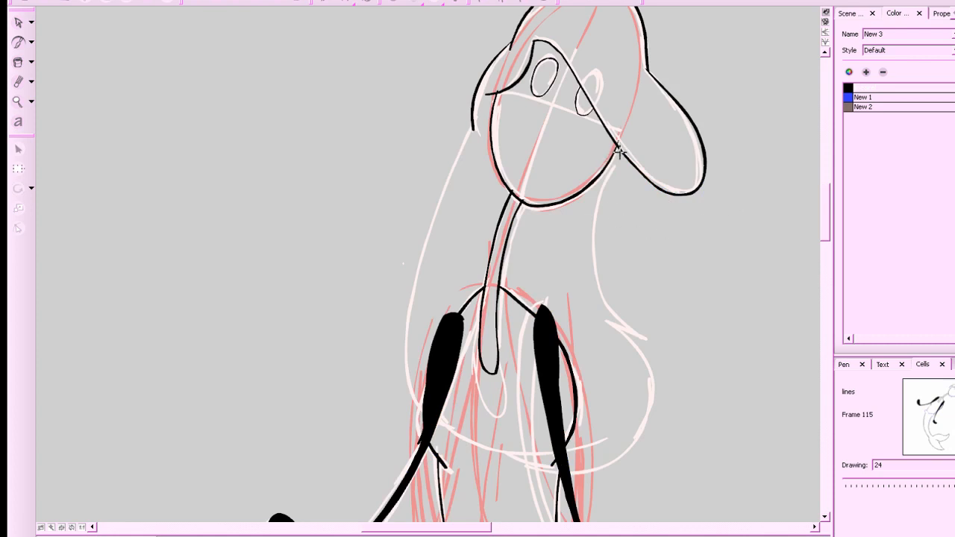
{"action": "mouse_move", "coordinate": [618, 146]}
{"action": "left_mouse_down"}
{"action": "mouse_move", "coordinate": [600, 205]}
{"action": "mouse_move", "coordinate": [604, 294]}
{"action": "mouse_move", "coordinate": [644, 342]}
{"action": "mouse_move", "coordinate": [620, 330]}
{"action": "mouse_move", "coordinate": [633, 349]}
{"action": "mouse_move", "coordinate": [640, 423]}
{"action": "mouse_move", "coordinate": [586, 467]}
{"action": "mouse_move", "coordinate": [553, 471]}
{"action": "left_mouse_up"}
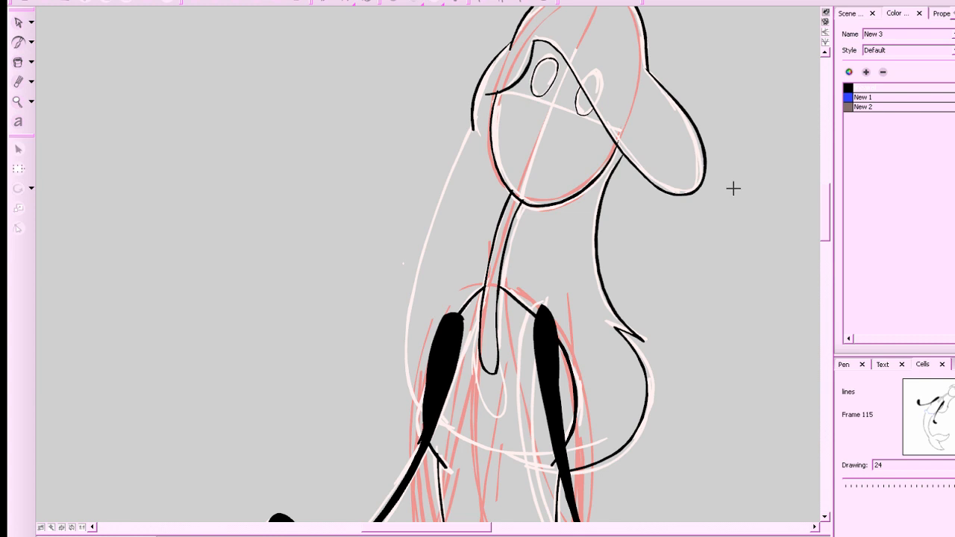
{"action": "key", "text": "f"}
{"action": "key", "text": "g"}
{"action": "mouse_move", "coordinate": [474, 121]}
{"action": "left_mouse_down"}
{"action": "mouse_move", "coordinate": [403, 321]}
{"action": "mouse_move", "coordinate": [420, 409]}
{"action": "left_mouse_up"}
Examine the whole inked mermaid on frame 115 and compare it with the previous drawing.
{"action": "key", "text": "2"}
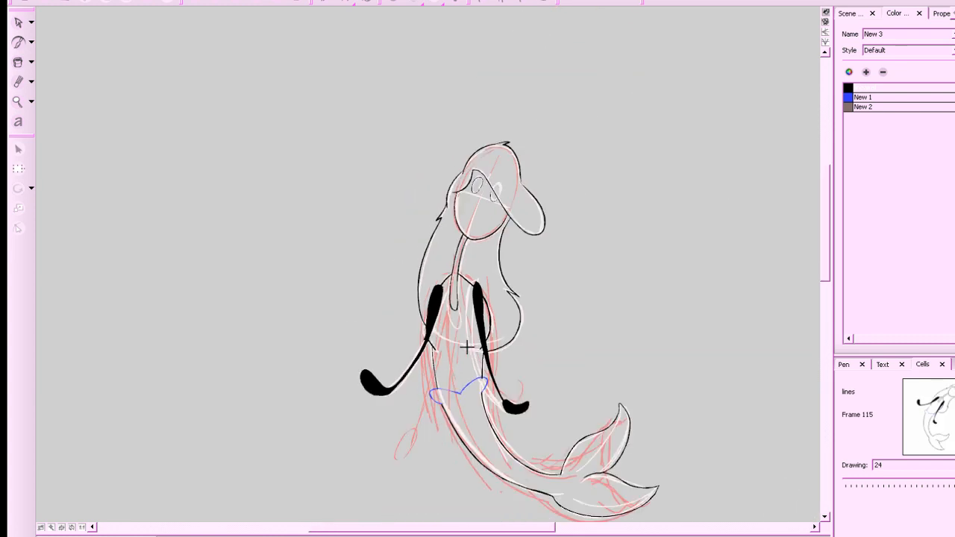
{"action": "key", "text": "f"}
{"action": "key", "text": "g"}
{"action": "key", "text": "1"}
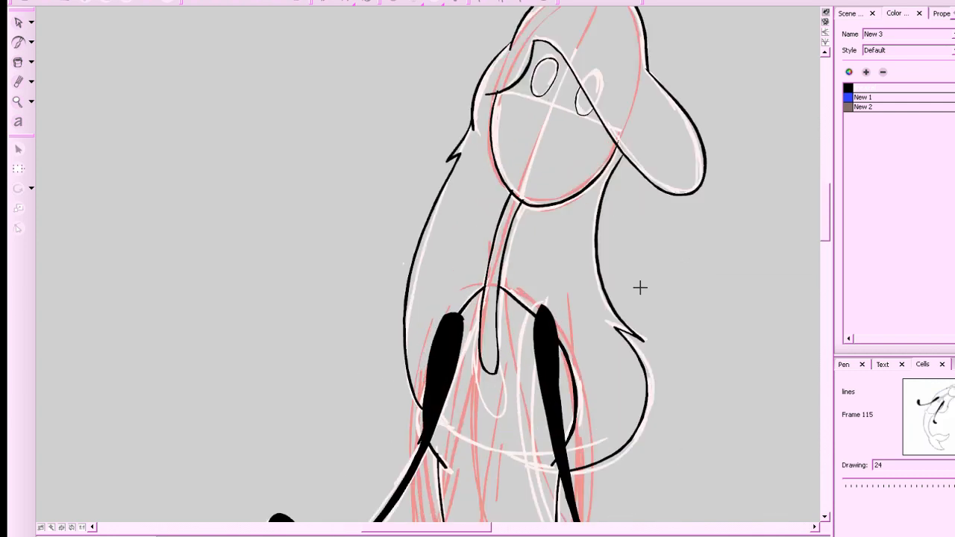
{"action": "key", "text": "2"}
{"action": "key", "text": "2"}
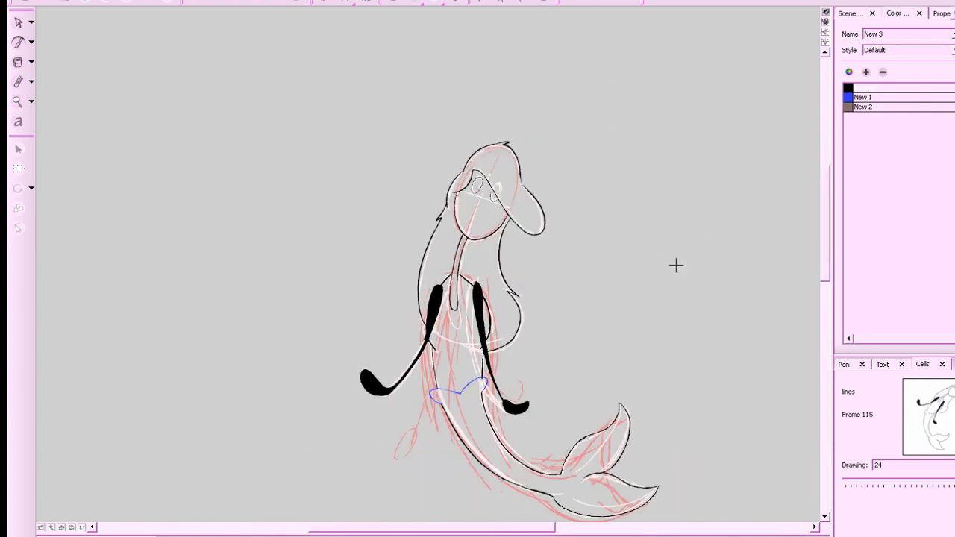
{"action": "key", "text": "f"}
{"action": "key", "text": "g"}
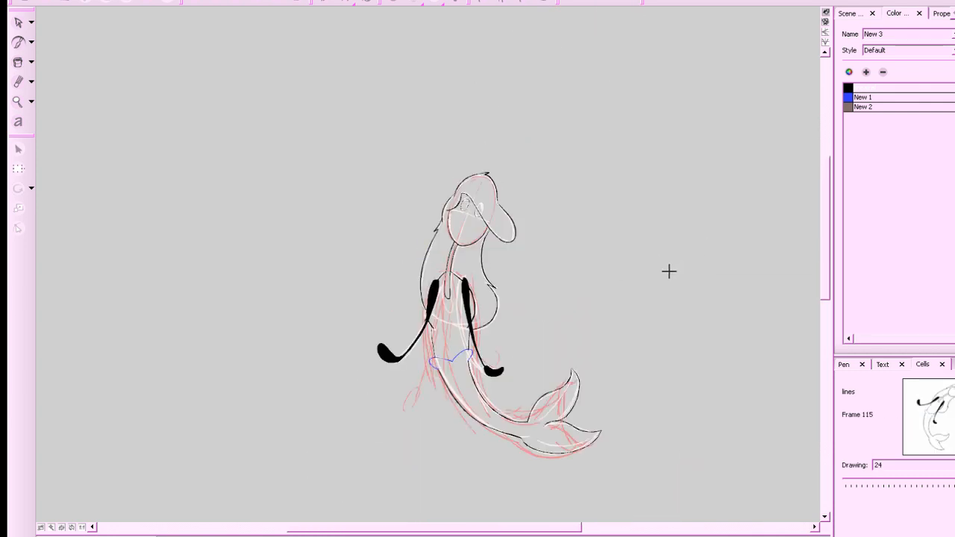
Draw thin crossing vertical and horizontal guide lines across the mermaid's chest on frame 115 in the blue New 1 colour.
{"action": "key", "text": "1"}
{"action": "scroll", "coordinate": [670, 269], "scroll_direction": "down", "scroll_amount": 2}
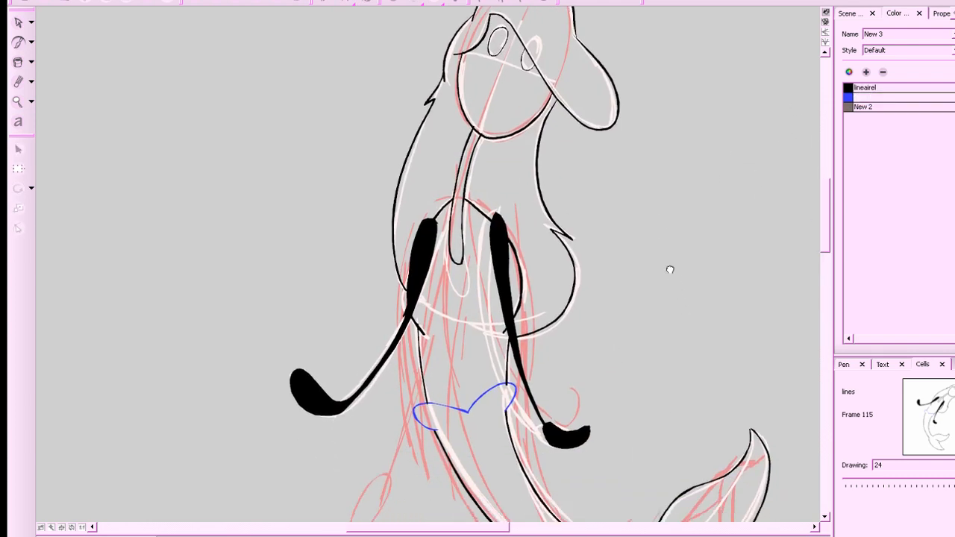
{"action": "key", "text": "1"}
{"action": "key", "text": "f"}
{"action": "key", "text": "g"}
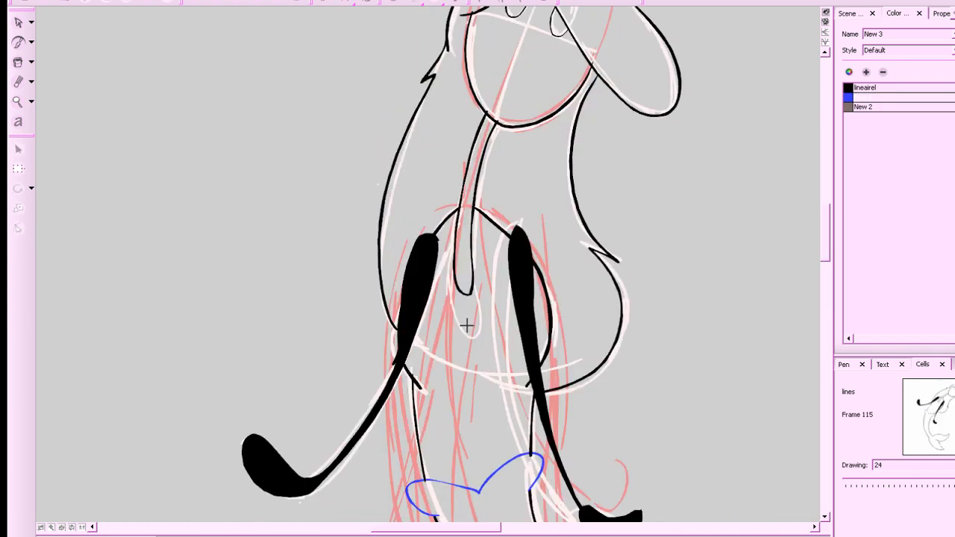
{"action": "mouse_move", "coordinate": [467, 325]}
{"action": "left_mouse_down"}
{"action": "mouse_move", "coordinate": [468, 409]}
{"action": "mouse_move", "coordinate": [471, 377]}
{"action": "left_mouse_up"}
{"action": "left_click_drag", "start_coordinate": [466, 325], "coordinate": [468, 393]}
{"action": "key", "text": "f"}
{"action": "key", "text": "g"}
{"action": "left_click_drag", "start_coordinate": [414, 349], "coordinate": [547, 349]}
{"action": "key", "text": "ctrl+z"}
{"action": "left_click_drag", "start_coordinate": [399, 355], "coordinate": [521, 360]}
{"action": "key", "text": "ctrl+z"}
{"action": "left_click_drag", "start_coordinate": [404, 355], "coordinate": [527, 350]}
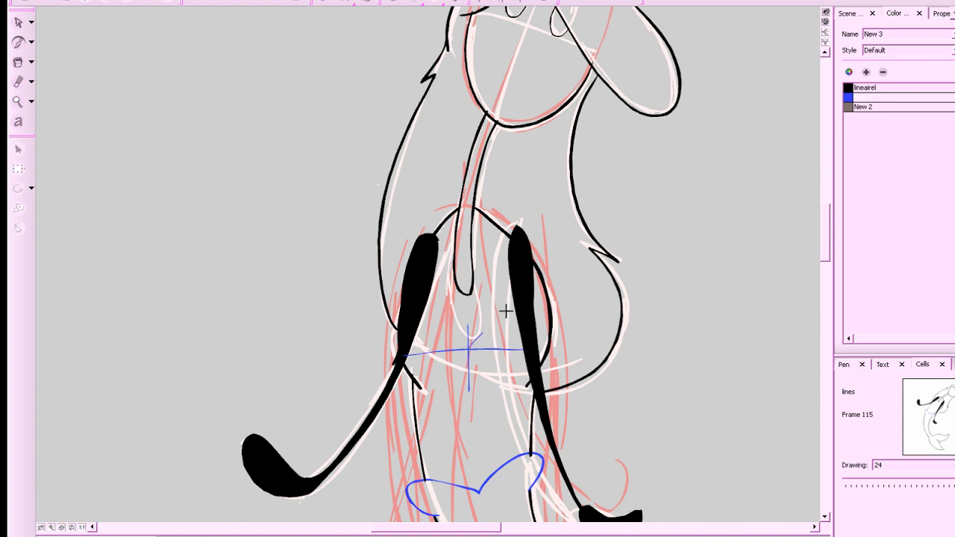
{"action": "key", "text": "ctrl+z"}
{"action": "key", "text": "ctrl+z"}
{"action": "left_click_drag", "start_coordinate": [410, 355], "coordinate": [527, 351]}
Outline the two cups of the blue bikini top, meeting at the guides' crossing, and check them against the previous drawing.
{"action": "key", "text": "ctrl+z"}
{"action": "key", "text": "ctrl+z"}
{"action": "mouse_move", "coordinate": [406, 357]}
{"action": "left_mouse_down"}
{"action": "mouse_move", "coordinate": [520, 355]}
{"action": "mouse_move", "coordinate": [498, 330]}
{"action": "mouse_move", "coordinate": [506, 324]}
{"action": "mouse_move", "coordinate": [530, 348]}
{"action": "mouse_move", "coordinate": [515, 384]}
{"action": "mouse_move", "coordinate": [479, 371]}
{"action": "mouse_move", "coordinate": [449, 337]}
{"action": "mouse_move", "coordinate": [412, 329]}
{"action": "mouse_move", "coordinate": [422, 385]}
{"action": "left_mouse_up"}
{"action": "key", "text": "ctrl+z"}
{"action": "key", "text": "f"}
{"action": "key", "text": "g"}
{"action": "key", "text": "ctrl+z"}
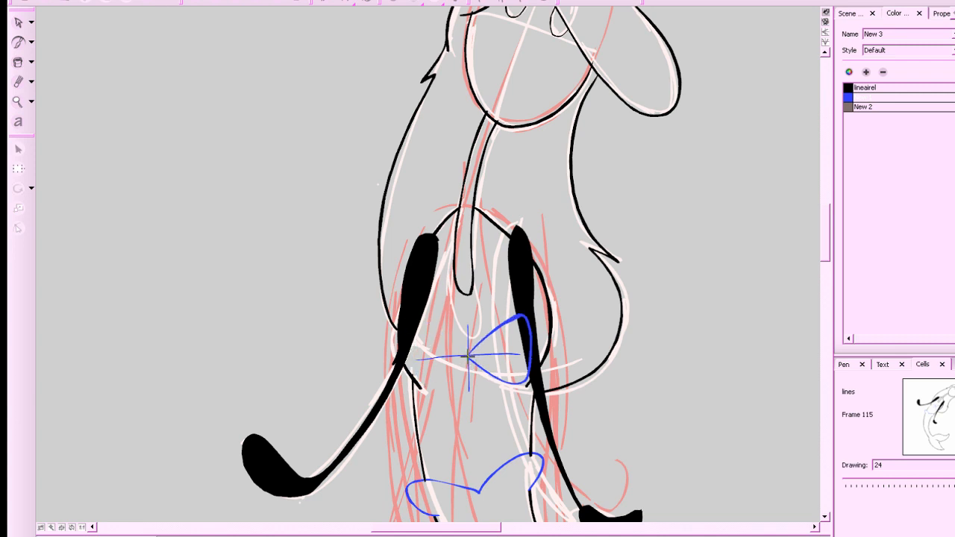
{"action": "mouse_move", "coordinate": [469, 356]}
{"action": "left_mouse_down"}
{"action": "mouse_move", "coordinate": [423, 325]}
{"action": "mouse_move", "coordinate": [407, 366]}
{"action": "mouse_move", "coordinate": [452, 377]}
{"action": "mouse_move", "coordinate": [470, 357]}
{"action": "left_mouse_up"}
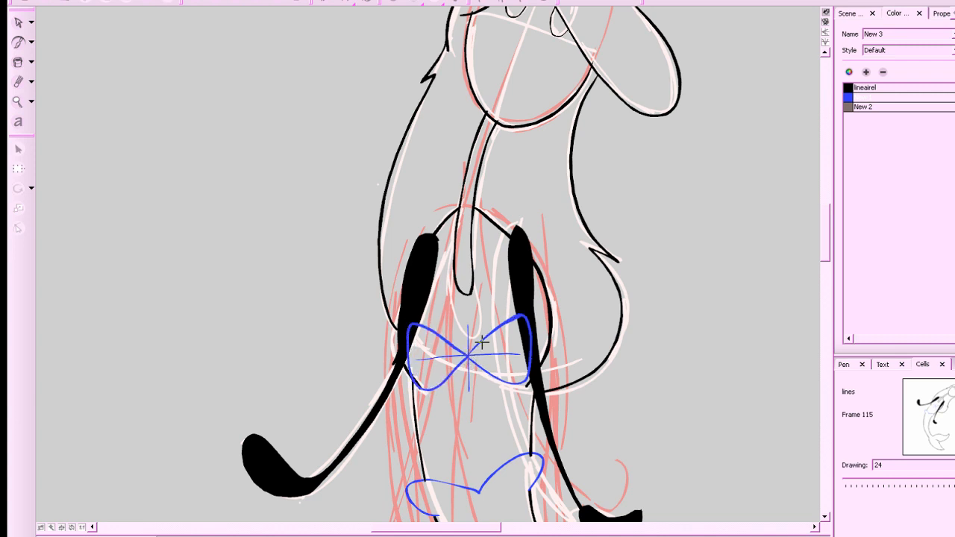
{"action": "key", "text": "comma"}
{"action": "key", "text": "period"}
Delete the horizontal and vertical guide lines from the bikini top.
{"action": "key", "text": "alt+s"}
{"action": "left_click", "coordinate": [496, 355]}
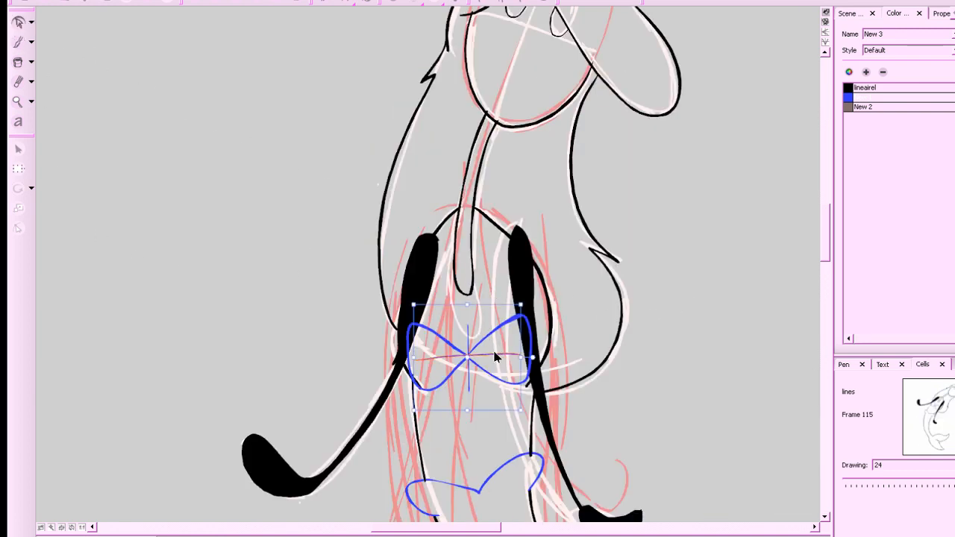
{"action": "key", "text": "Delete"}
{"action": "left_click", "coordinate": [469, 383]}
{"action": "key", "text": "Delete"}
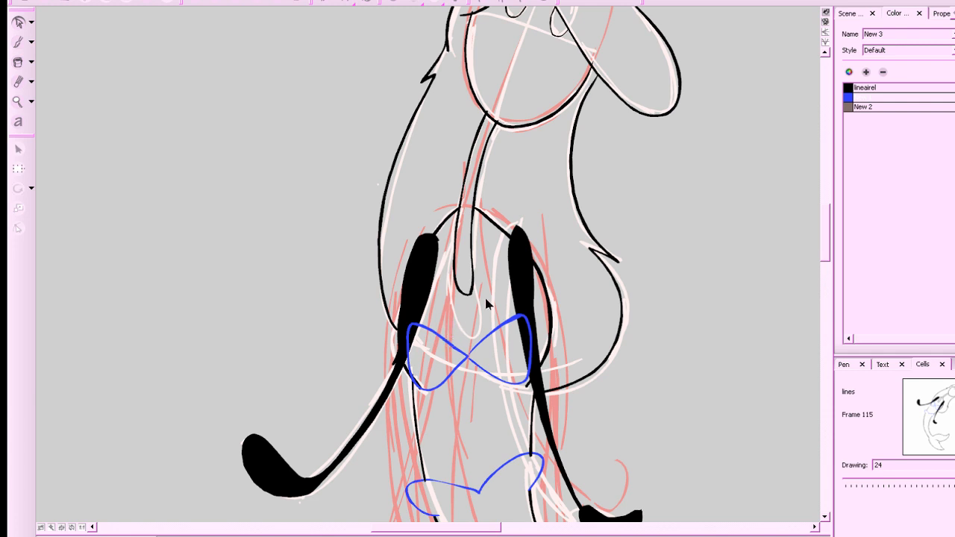
Fill both bikini cups with the blue New 1 colour and return to the brush.
{"action": "left_click", "coordinate": [18, 62]}
{"action": "left_click", "coordinate": [451, 351]}
{"action": "left_click", "coordinate": [500, 345]}
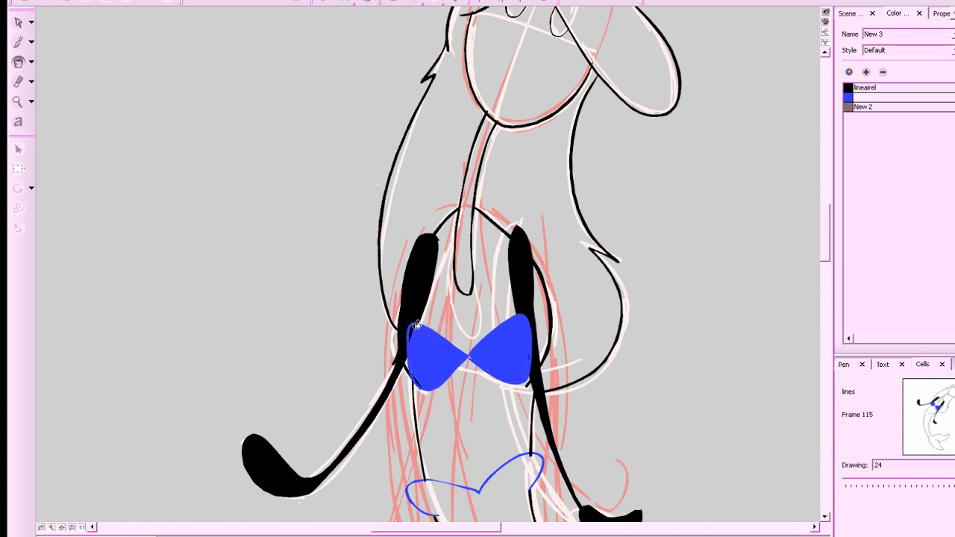
{"action": "key", "text": "alt+b"}
Examine frame 115's whole mermaid, including the tail, and compare her with the preceding drawings.
{"action": "key", "text": "comma"}
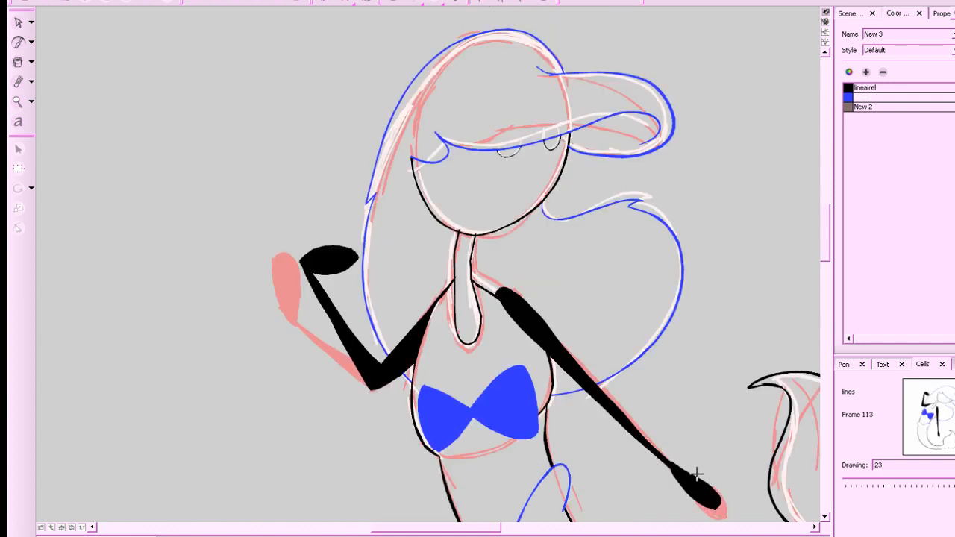
{"action": "key", "text": "period"}
{"action": "key", "text": "comma"}
{"action": "key", "text": "comma"}
{"action": "key", "text": "comma"}
{"action": "key", "text": "period"}
{"action": "key", "text": "period"}
{"action": "left_click_drag", "start_coordinate": [585, 352], "coordinate": [619, 349]}
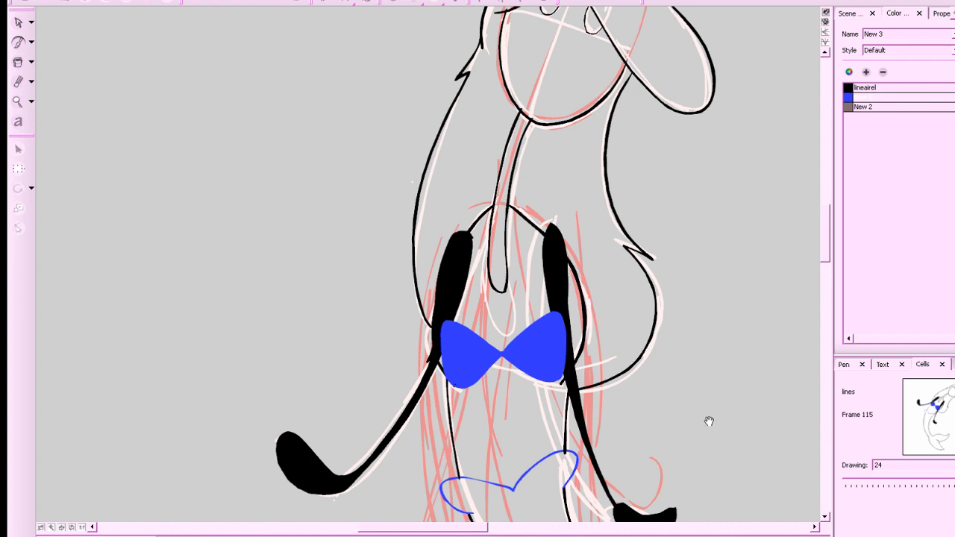
{"action": "left_click_drag", "start_coordinate": [708, 421], "coordinate": [679, 221]}
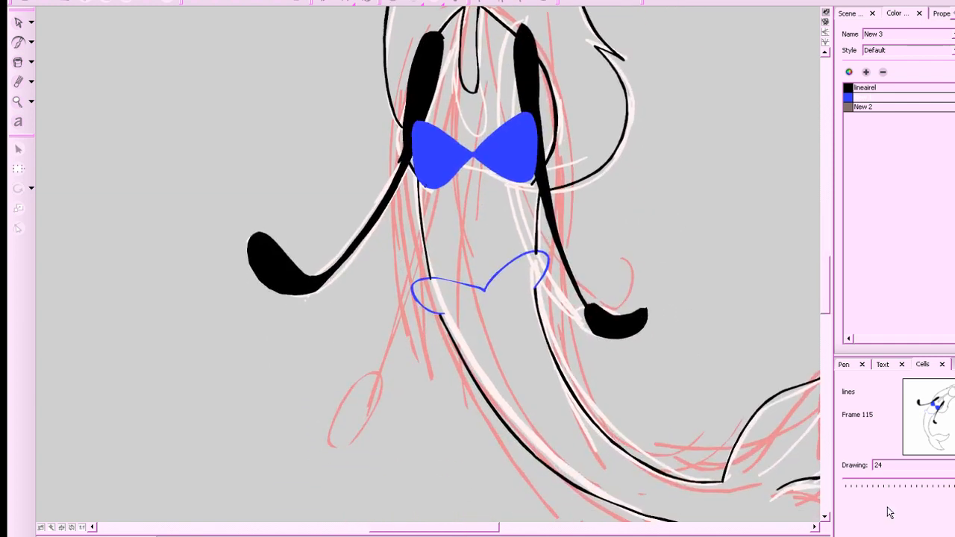
{"action": "key", "text": "x"}
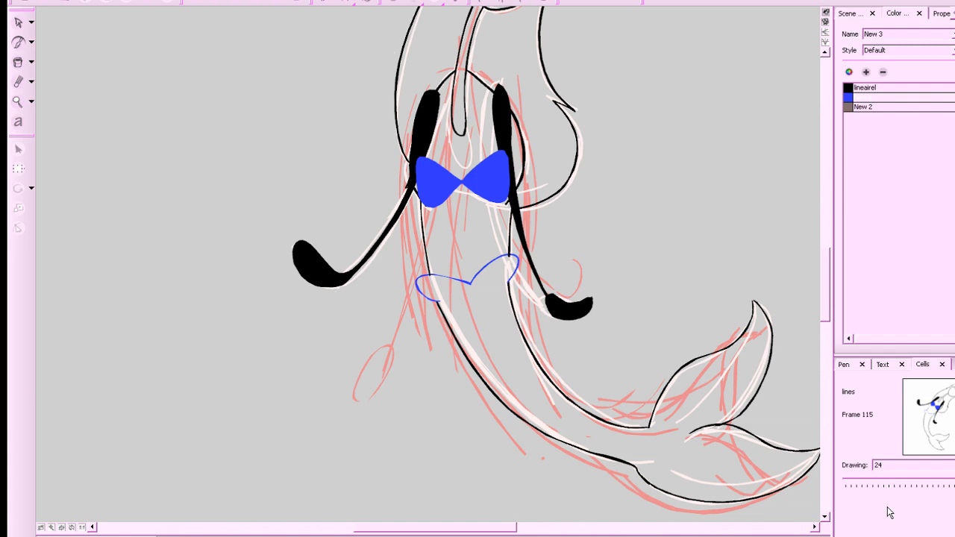
{"action": "key", "text": "a"}
{"action": "key", "text": "a"}
{"action": "key", "text": "s"}
{"action": "key", "text": "s"}
{"action": "key", "text": "x"}
{"action": "key", "text": "x"}
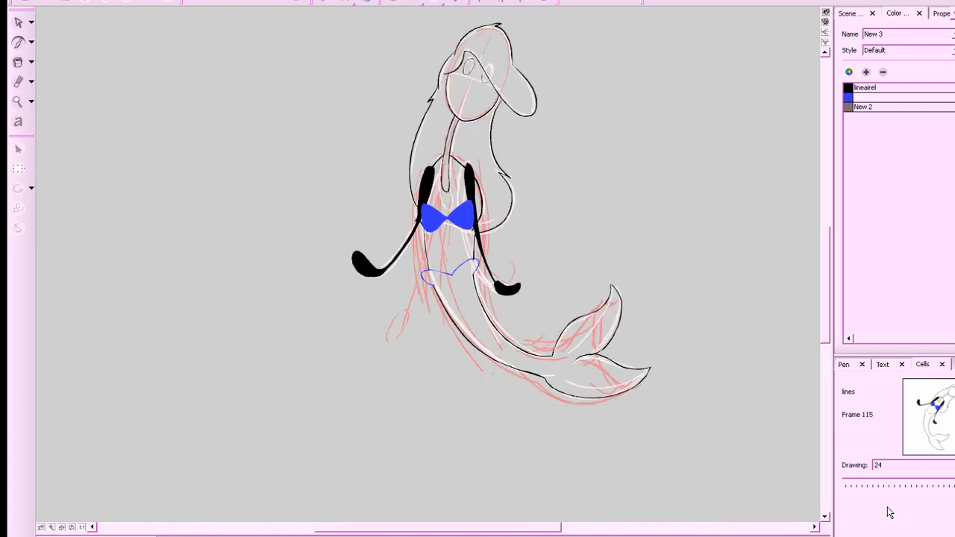
{"action": "key", "text": "a"}
{"action": "key", "text": "s"}
{"action": "key", "text": "comma"}
{"action": "key", "text": "comma"}
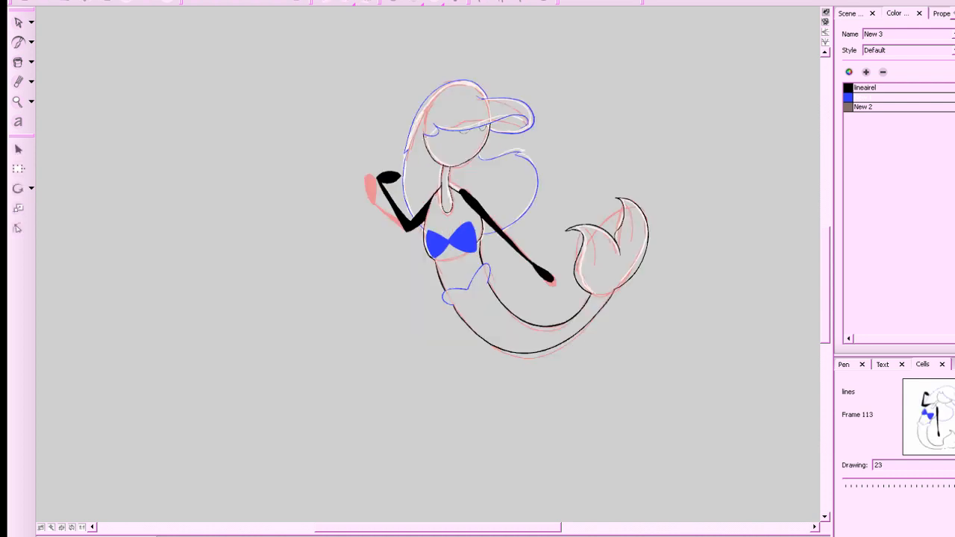
Go to the empty frame 118 of the lines layer and save the scene.
{"action": "key", "text": "plus"}
{"action": "key", "text": "period"}
{"action": "key", "text": "period"}
{"action": "key", "text": "Delete"}
{"action": "key", "text": "plus"}
{"action": "key", "text": "period"}
{"action": "key", "text": "period"}
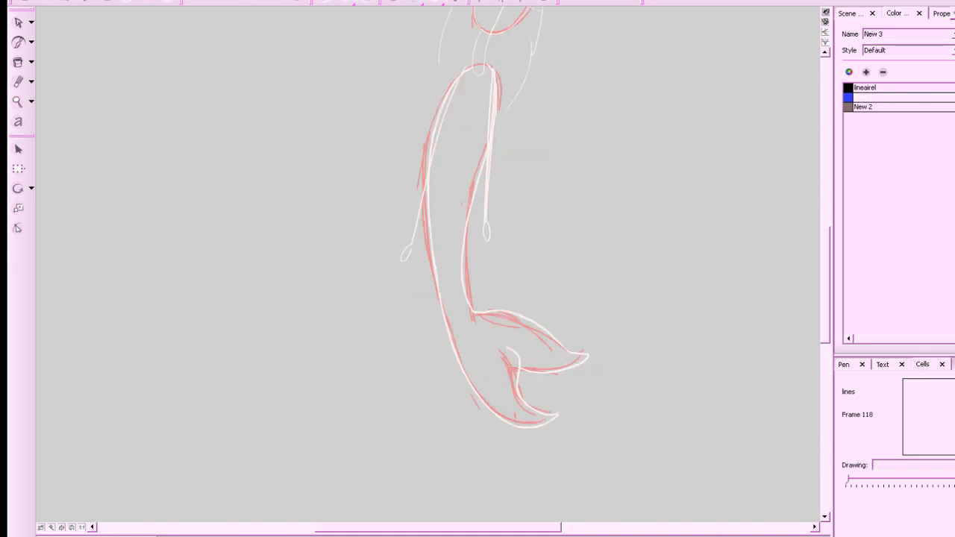
{"action": "key", "text": "ctrl+s"}
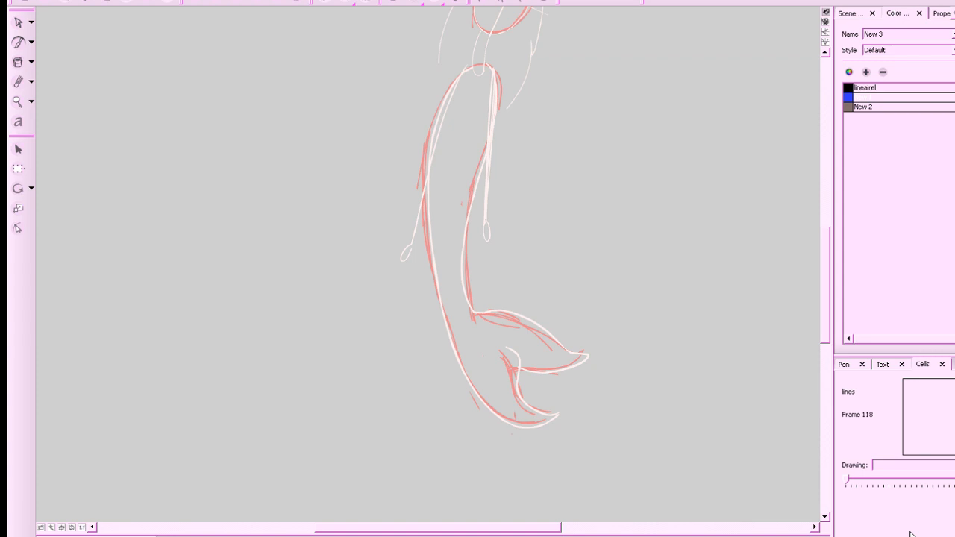
Ink the outer curve of the lower tail fluke in black on frame 118, from its tip up to the tail.
{"action": "key", "text": "period"}
{"action": "key", "text": "period"}
{"action": "key", "text": "alt+e"}
{"action": "key", "text": "comma"}
{"action": "left_click_drag", "start_coordinate": [825, 332], "coordinate": [825, 333]}
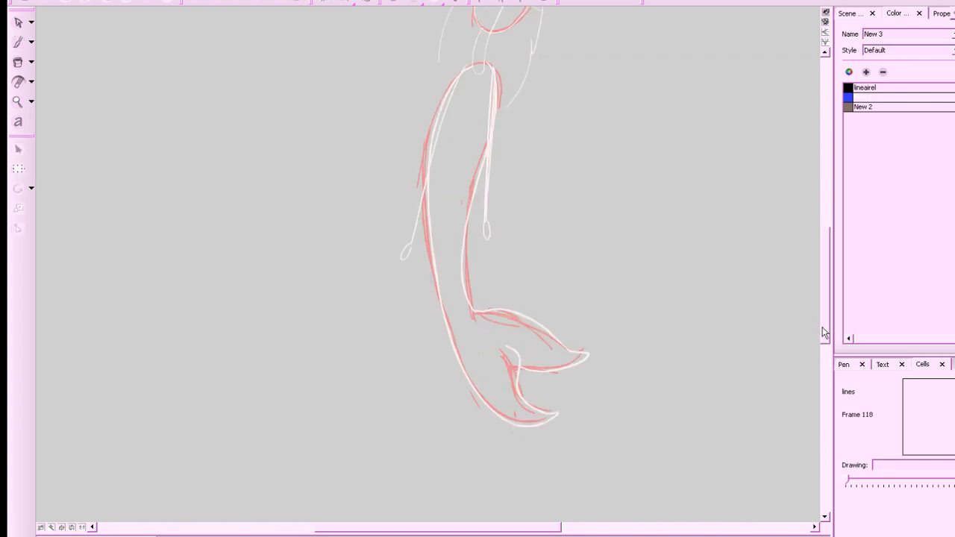
{"action": "key", "text": "z"}
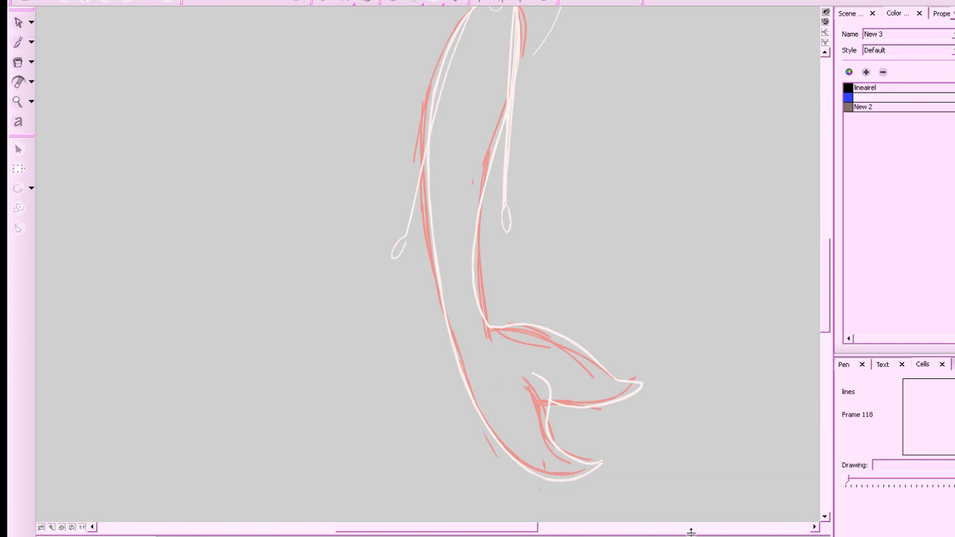
{"action": "left_click_drag", "start_coordinate": [691, 533], "coordinate": [697, 536]}
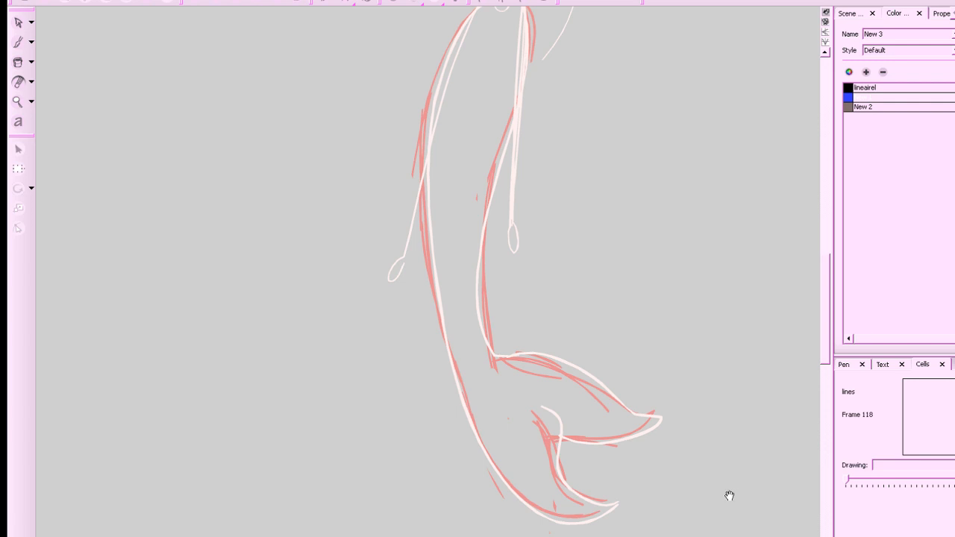
{"action": "left_click_drag", "start_coordinate": [730, 496], "coordinate": [714, 501]}
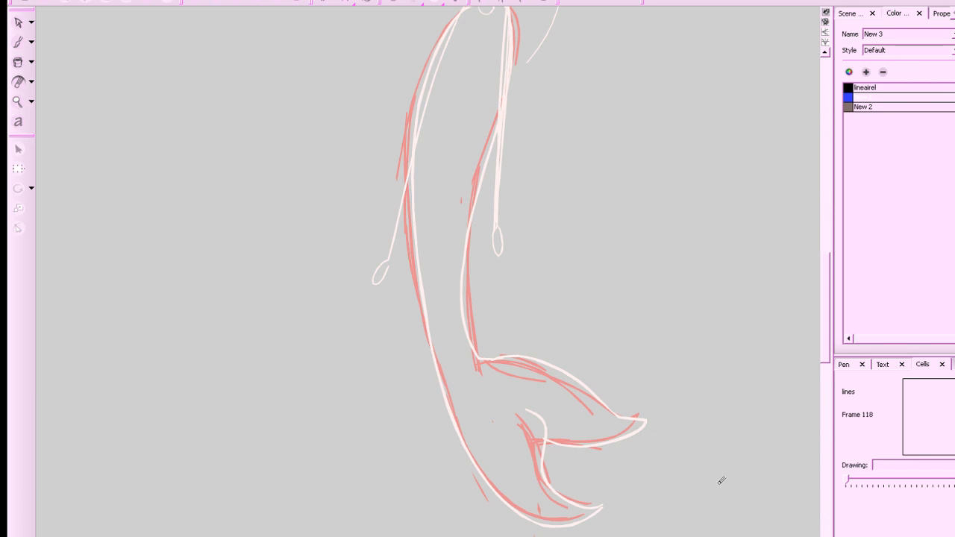
{"action": "key", "text": "alt+b"}
{"action": "mouse_move", "coordinate": [604, 504]}
{"action": "left_mouse_down"}
{"action": "mouse_move", "coordinate": [538, 528]}
{"action": "mouse_move", "coordinate": [488, 498]}
{"action": "mouse_move", "coordinate": [456, 440]}
{"action": "mouse_move", "coordinate": [451, 405]}
{"action": "left_mouse_up"}
{"action": "key", "text": "ctrl+z"}
{"action": "left_click", "coordinate": [851, 90]}
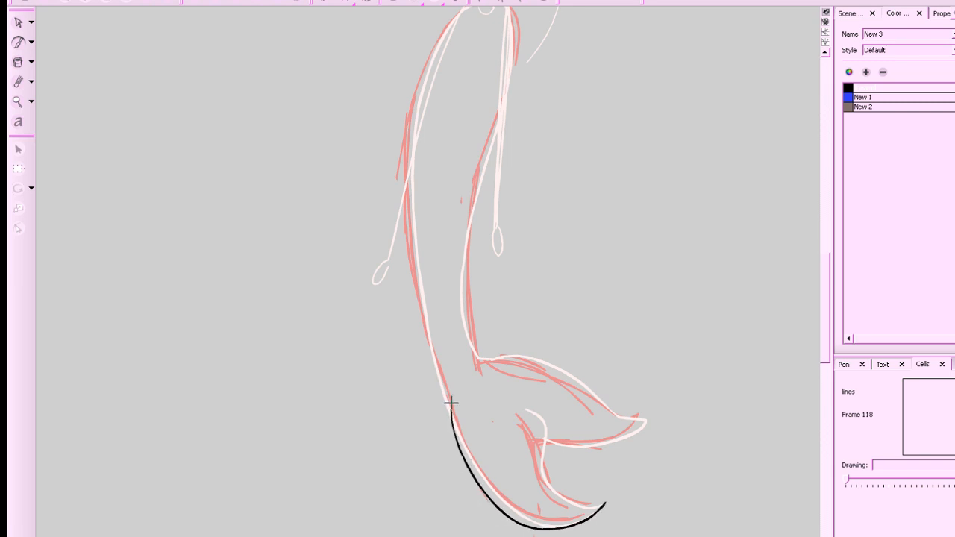
{"action": "key", "text": "comma"}
{"action": "key", "text": "period"}
{"action": "key", "text": "ctrl+z"}
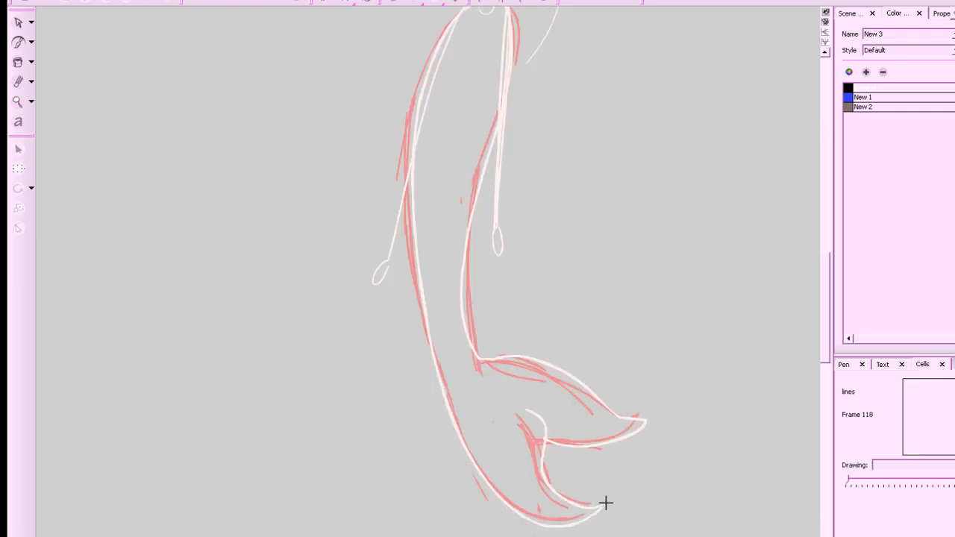
{"action": "mouse_move", "coordinate": [606, 503]}
{"action": "left_mouse_down"}
{"action": "mouse_move", "coordinate": [549, 525]}
{"action": "mouse_move", "coordinate": [501, 504]}
{"action": "mouse_move", "coordinate": [461, 439]}
{"action": "mouse_move", "coordinate": [455, 410]}
{"action": "left_mouse_up"}
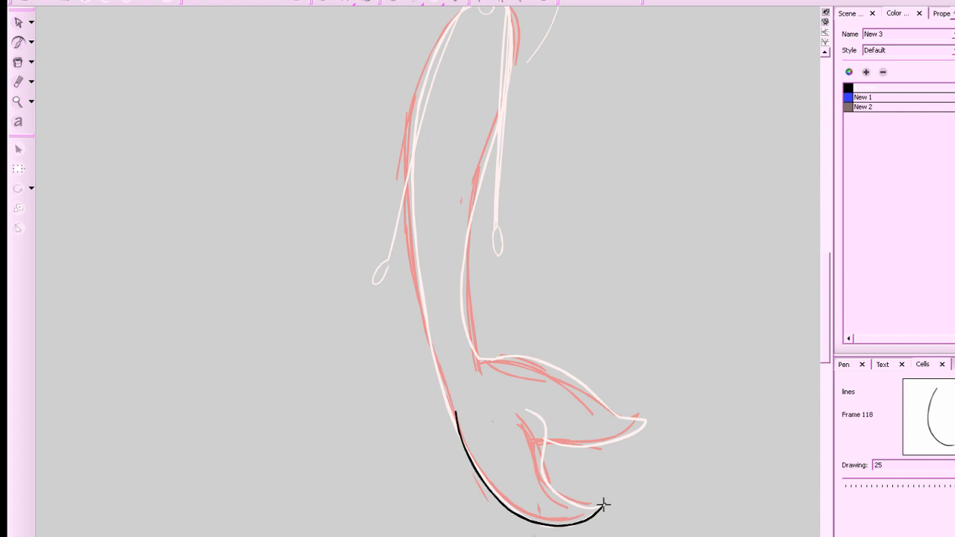
Ink the inner curve of the lower fluke from its tip up into the notch, checking it against the previous drawing.
{"action": "mouse_move", "coordinate": [605, 504]}
{"action": "left_mouse_down"}
{"action": "mouse_move", "coordinate": [567, 504]}
{"action": "mouse_move", "coordinate": [541, 462]}
{"action": "mouse_move", "coordinate": [534, 410]}
{"action": "mouse_move", "coordinate": [552, 436]}
{"action": "mouse_move", "coordinate": [553, 484]}
{"action": "mouse_move", "coordinate": [611, 507]}
{"action": "mouse_move", "coordinate": [585, 504]}
{"action": "mouse_move", "coordinate": [546, 471]}
{"action": "mouse_move", "coordinate": [541, 415]}
{"action": "mouse_move", "coordinate": [528, 411]}
{"action": "mouse_move", "coordinate": [567, 439]}
{"action": "mouse_move", "coordinate": [544, 418]}
{"action": "mouse_move", "coordinate": [560, 452]}
{"action": "mouse_move", "coordinate": [556, 484]}
{"action": "mouse_move", "coordinate": [606, 506]}
{"action": "left_mouse_up"}
{"action": "key", "text": "comma"}
{"action": "key", "text": "period"}
{"action": "key", "text": "ctrl+z"}
{"action": "key", "text": "ctrl+z"}
{"action": "key", "text": "ctrl+z"}
{"action": "key", "text": "comma"}
{"action": "key", "text": "period"}
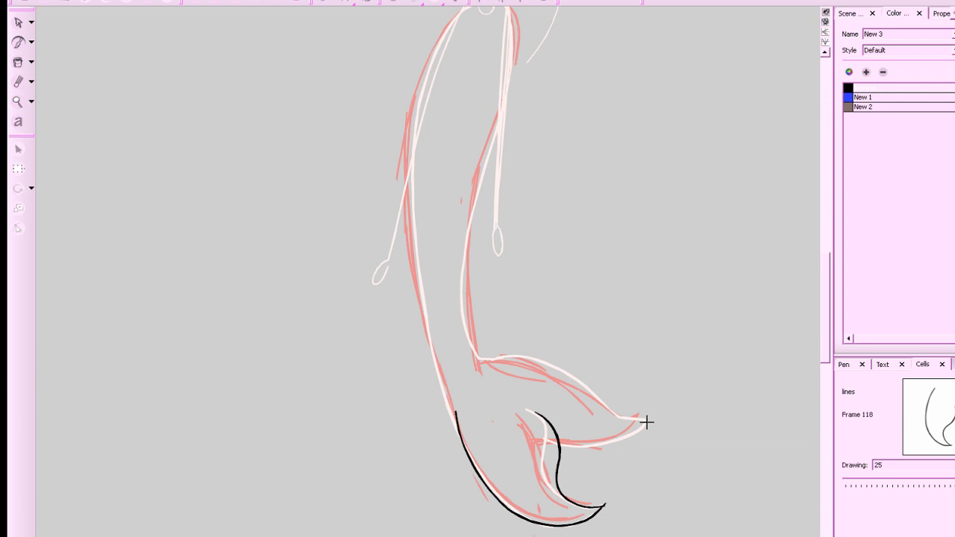
Ink the lower and upper edges of the upper tail fluke, redrawing the upper edge back to the tail base.
{"action": "mouse_move", "coordinate": [647, 423]}
{"action": "left_mouse_down"}
{"action": "mouse_move", "coordinate": [619, 455]}
{"action": "mouse_move", "coordinate": [623, 447]}
{"action": "mouse_move", "coordinate": [559, 451]}
{"action": "left_mouse_up"}
{"action": "key", "text": "ctrl+z"}
{"action": "left_click_drag", "start_coordinate": [644, 421], "coordinate": [615, 420]}
{"action": "left_click_drag", "start_coordinate": [528, 357], "coordinate": [483, 361]}
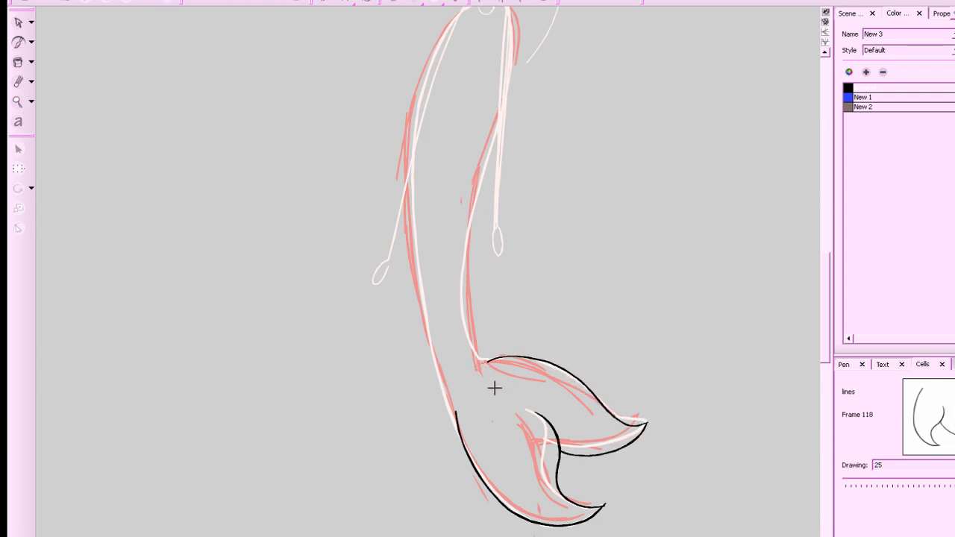
{"action": "key", "text": "ctrl+z"}
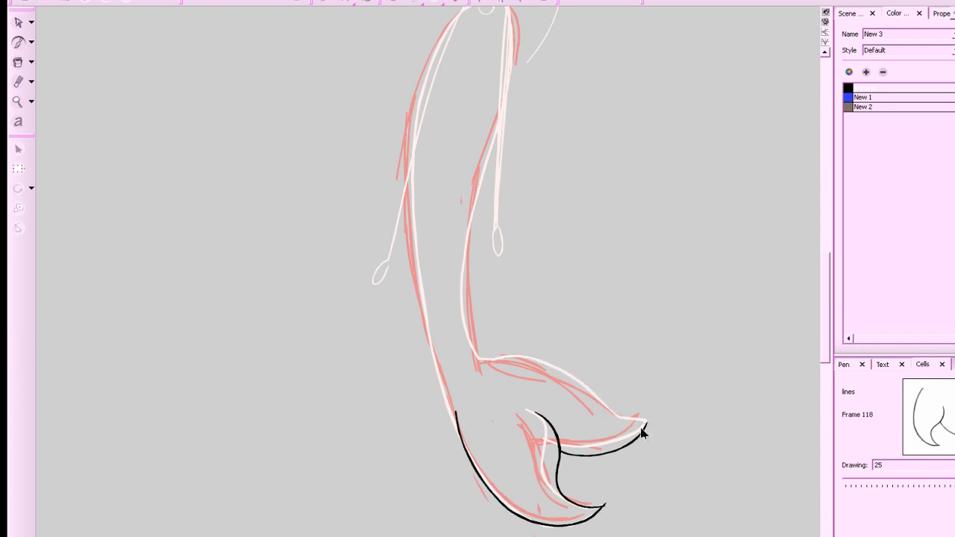
{"action": "mouse_move", "coordinate": [640, 426]}
{"action": "left_mouse_down"}
{"action": "mouse_move", "coordinate": [583, 381]}
{"action": "mouse_move", "coordinate": [478, 367]}
{"action": "left_mouse_up"}
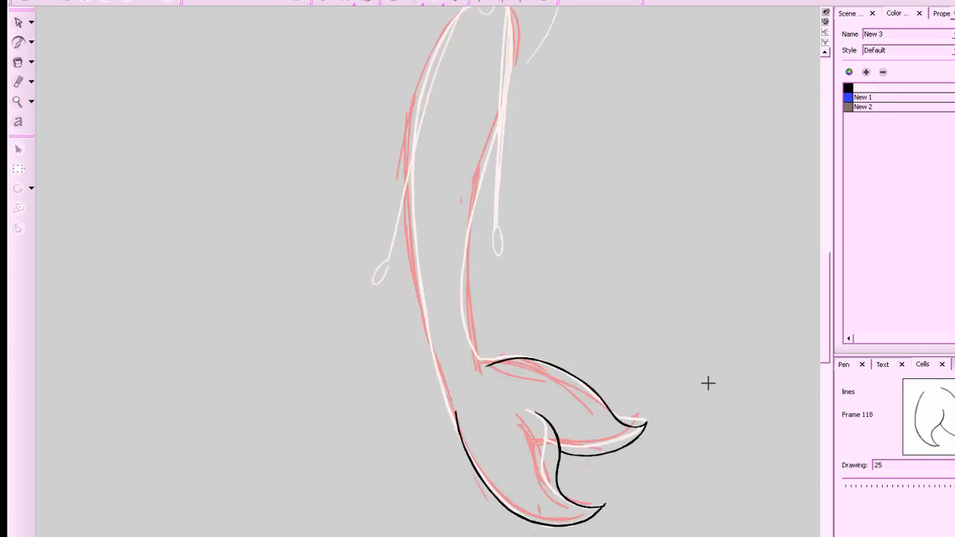
Ink both sides of the tail and torso from the flukes up around the shoulders, following the sketch.
{"action": "key", "text": "2"}
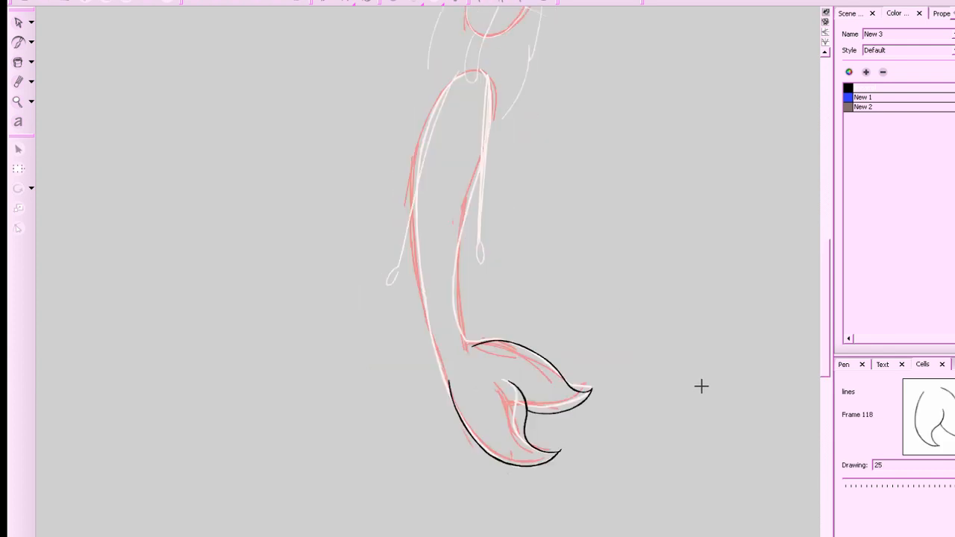
{"action": "left_click_drag", "start_coordinate": [713, 386], "coordinate": [731, 443]}
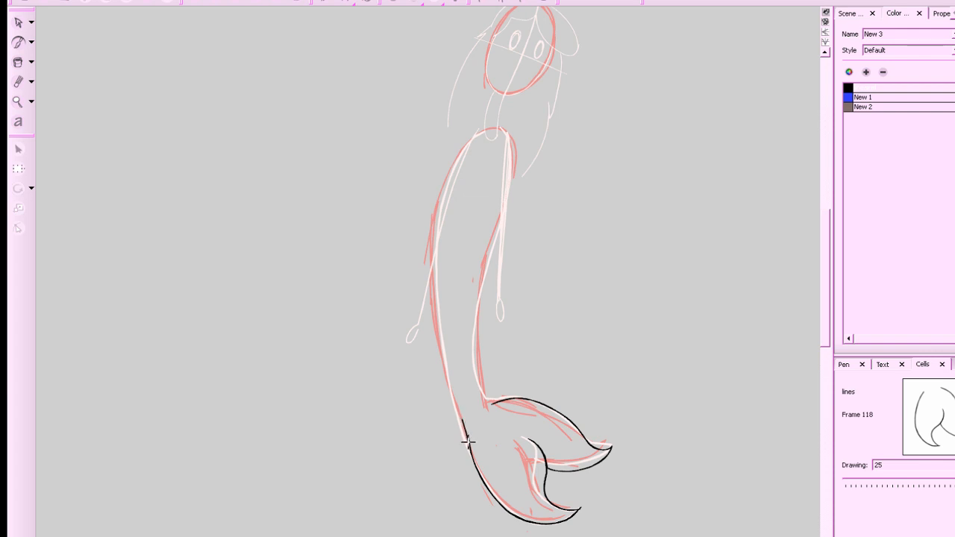
{"action": "mouse_move", "coordinate": [465, 431]}
{"action": "left_mouse_down"}
{"action": "mouse_move", "coordinate": [437, 319]}
{"action": "mouse_move", "coordinate": [434, 233]}
{"action": "mouse_move", "coordinate": [445, 180]}
{"action": "mouse_move", "coordinate": [465, 150]}
{"action": "mouse_move", "coordinate": [496, 130]}
{"action": "mouse_move", "coordinate": [512, 152]}
{"action": "mouse_move", "coordinate": [478, 286]}
{"action": "mouse_move", "coordinate": [493, 403]}
{"action": "left_mouse_up"}
{"action": "key", "text": "comma"}
{"action": "key", "text": "period"}
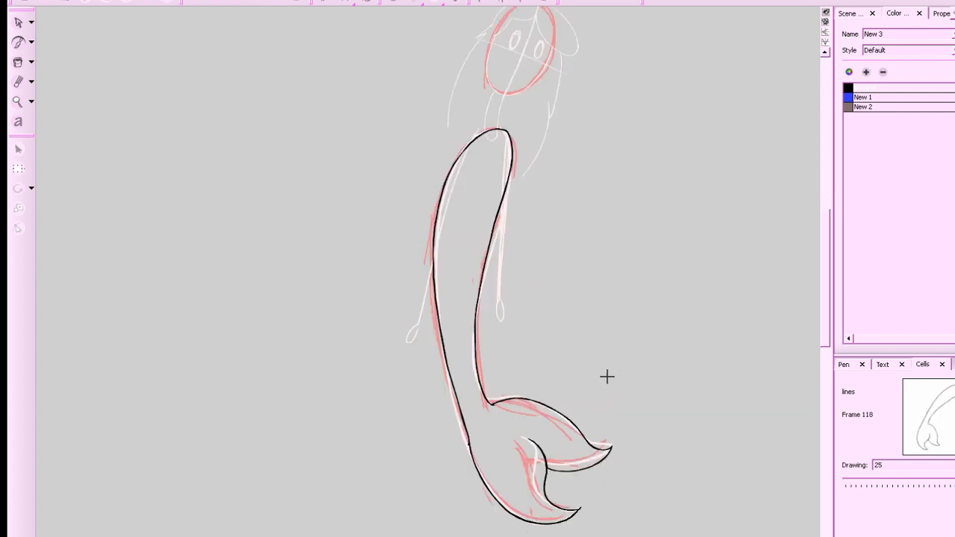
Compare frame 118's inked body and tail with the earlier drawings before inking the arms.
{"action": "left_click_drag", "start_coordinate": [745, 422], "coordinate": [785, 498]}
{"action": "key", "text": "comma"}
{"action": "key", "text": "comma"}
{"action": "key", "text": "period"}
{"action": "key", "text": "period"}
{"action": "key", "text": "2"}
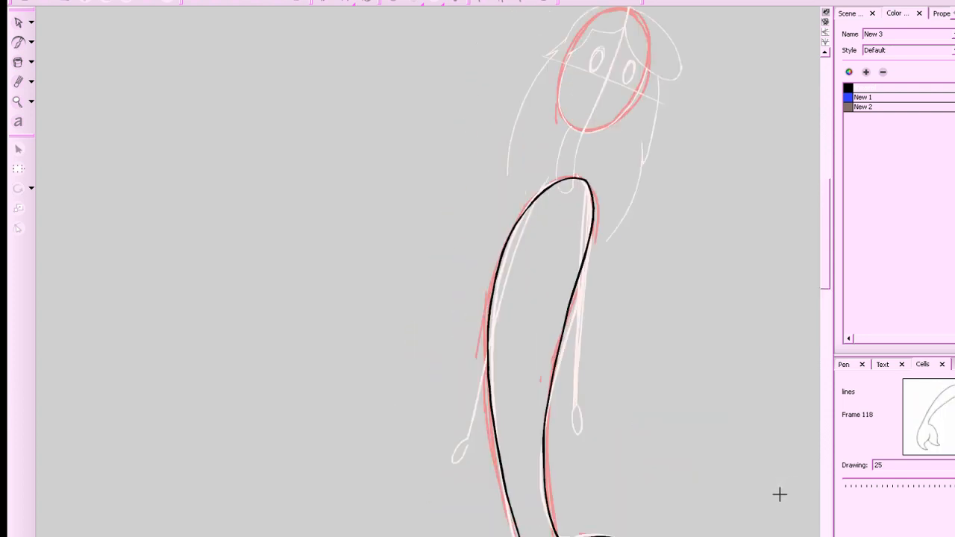
{"action": "key", "text": "comma"}
{"action": "key", "text": "comma"}
{"action": "key", "text": "period"}
{"action": "key", "text": "period"}
{"action": "key", "text": "comma"}
{"action": "key", "text": "period"}
{"action": "key", "text": "comma"}
{"action": "key", "text": "period"}
Outline the arm on the body's left side as a tapered shape from shoulder to wrist and fill it black.
{"action": "mouse_move", "coordinate": [530, 207]}
{"action": "left_mouse_down"}
{"action": "mouse_move", "coordinate": [542, 185]}
{"action": "mouse_move", "coordinate": [470, 440]}
{"action": "left_mouse_up"}
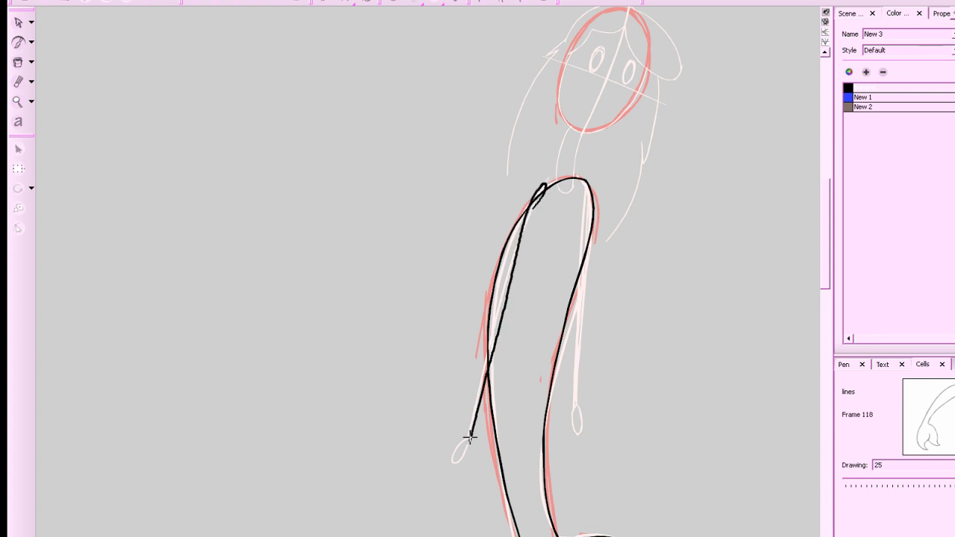
{"action": "key", "text": "ctrl+z"}
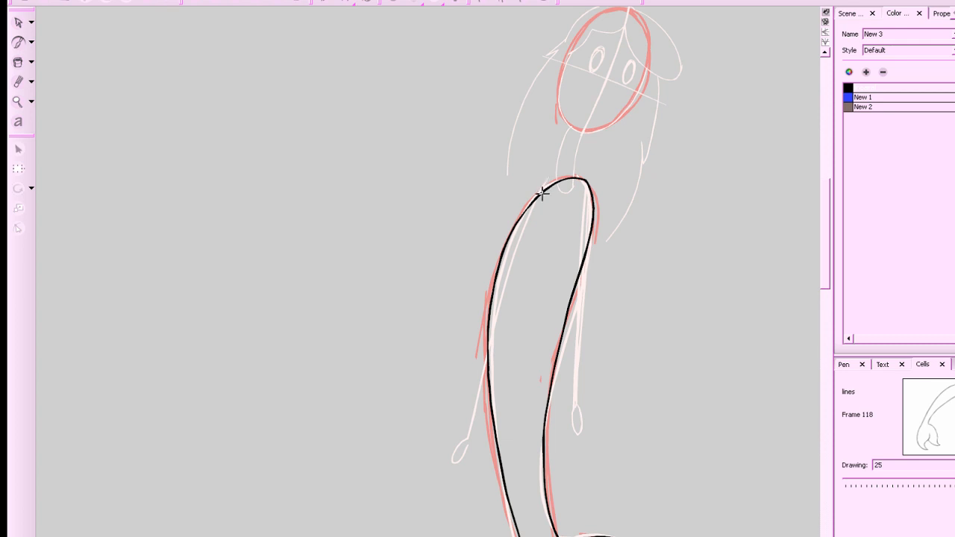
{"action": "mouse_move", "coordinate": [467, 441]}
{"action": "left_mouse_down"}
{"action": "mouse_move", "coordinate": [541, 180]}
{"action": "mouse_move", "coordinate": [468, 441]}
{"action": "left_mouse_up"}
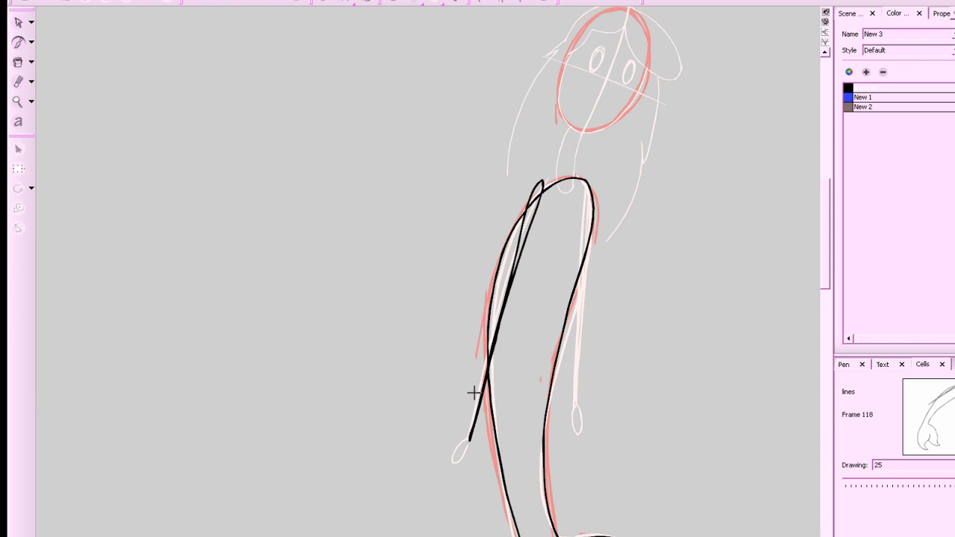
{"action": "left_click", "coordinate": [19, 63]}
{"action": "left_click", "coordinate": [539, 188]}
{"action": "left_click", "coordinate": [533, 207]}
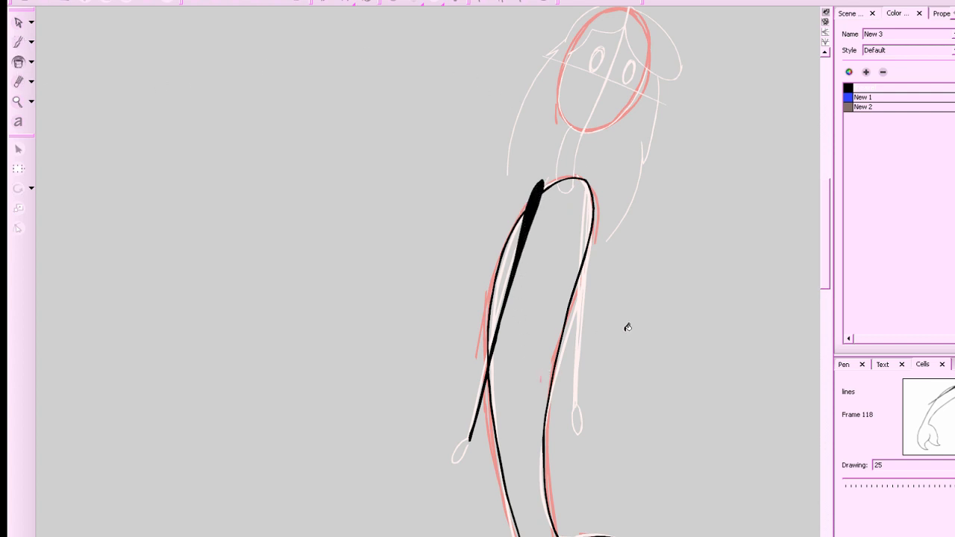
Outline the arm on the body's right side as a tapered shape from shoulder to wrist and fill it black.
{"action": "key", "text": "alt+b"}
{"action": "mouse_move", "coordinate": [566, 429]}
{"action": "left_mouse_down"}
{"action": "mouse_move", "coordinate": [592, 182]}
{"action": "mouse_move", "coordinate": [567, 432]}
{"action": "left_mouse_up"}
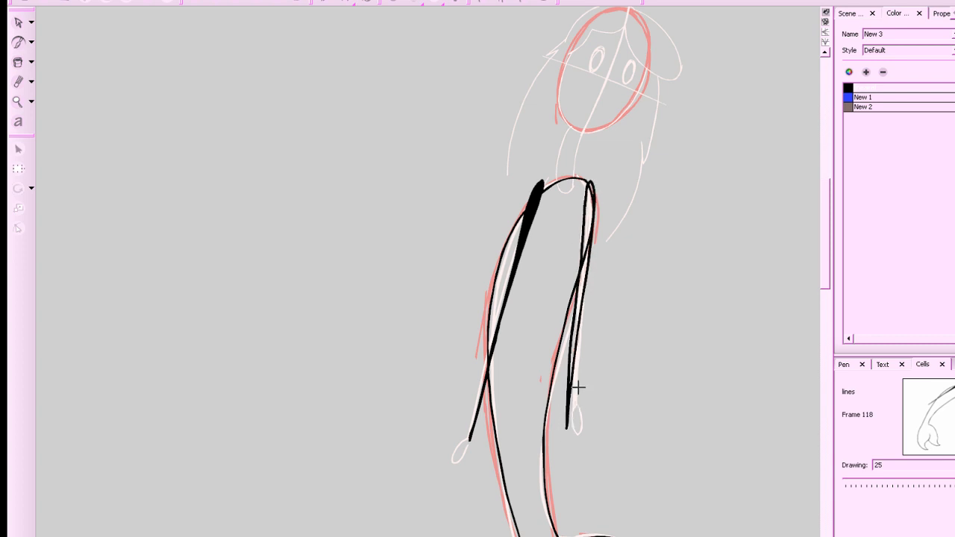
{"action": "left_click", "coordinate": [26, 64]}
{"action": "left_click_drag", "start_coordinate": [589, 214], "coordinate": [584, 272]}
Outline both hands at the ends of the arms, checking the previous drawing, and fill them black.
{"action": "key", "text": "alt+b"}
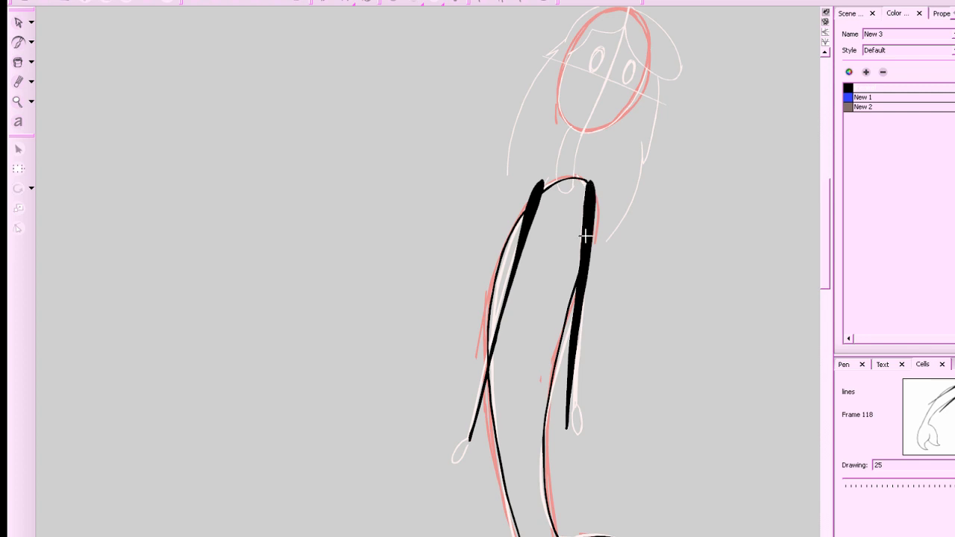
{"action": "key", "text": "comma"}
{"action": "key", "text": "period"}
{"action": "mouse_move", "coordinate": [466, 438]}
{"action": "left_mouse_down"}
{"action": "mouse_move", "coordinate": [448, 458]}
{"action": "mouse_move", "coordinate": [465, 453]}
{"action": "mouse_move", "coordinate": [471, 429]}
{"action": "mouse_move", "coordinate": [464, 463]}
{"action": "mouse_move", "coordinate": [468, 440]}
{"action": "left_mouse_up"}
{"action": "key", "text": "ctrl+z"}
{"action": "key", "text": "comma"}
{"action": "key", "text": "period"}
{"action": "mouse_move", "coordinate": [568, 427]}
{"action": "left_mouse_down"}
{"action": "mouse_move", "coordinate": [569, 448]}
{"action": "mouse_move", "coordinate": [568, 440]}
{"action": "mouse_move", "coordinate": [587, 448]}
{"action": "mouse_move", "coordinate": [570, 424]}
{"action": "left_mouse_up"}
{"action": "key", "text": "ctrl+z"}
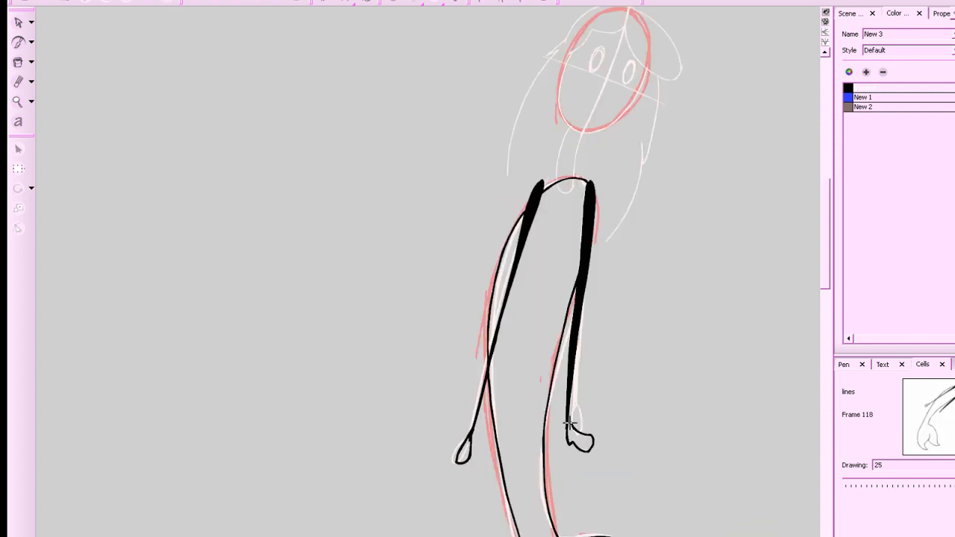
{"action": "key", "text": "alt+i"}
{"action": "left_click", "coordinate": [579, 442]}
{"action": "left_click", "coordinate": [463, 451]}
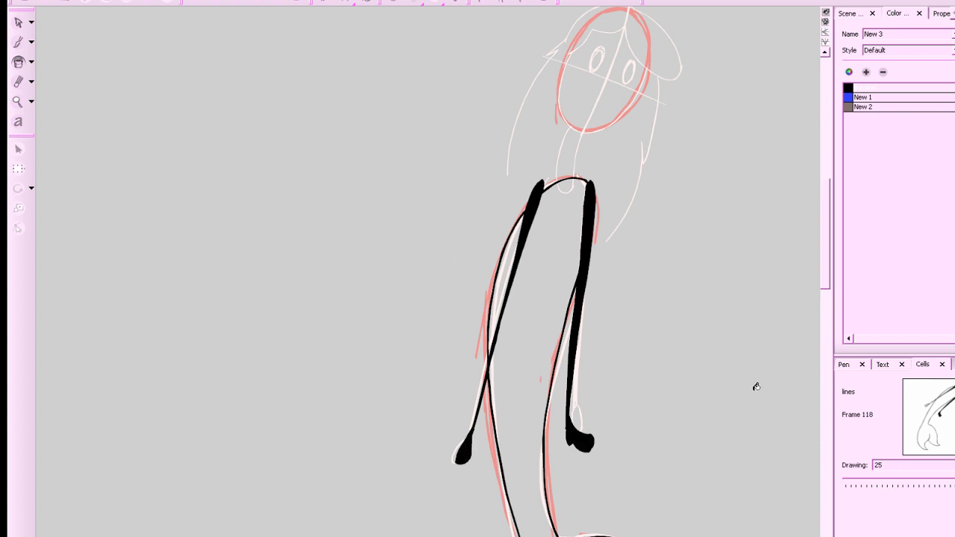
Ink the neck in the blue New 1 color, from the chin down to a rounded end between the shoulders.
{"action": "left_click_drag", "start_coordinate": [753, 389], "coordinate": [723, 489]}
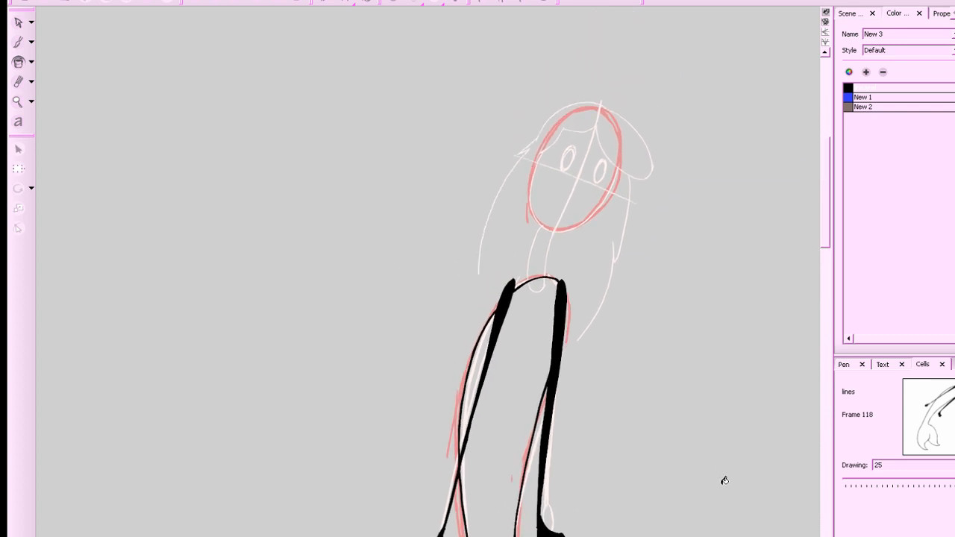
{"action": "left_click_drag", "start_coordinate": [696, 326], "coordinate": [663, 383]}
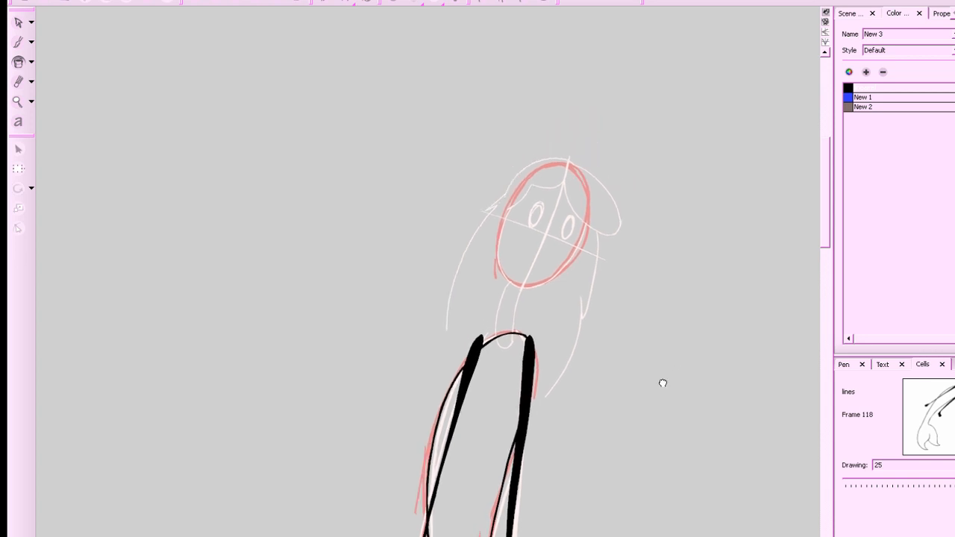
{"action": "key", "text": "z"}
{"action": "left_click_drag", "start_coordinate": [703, 352], "coordinate": [672, 392]}
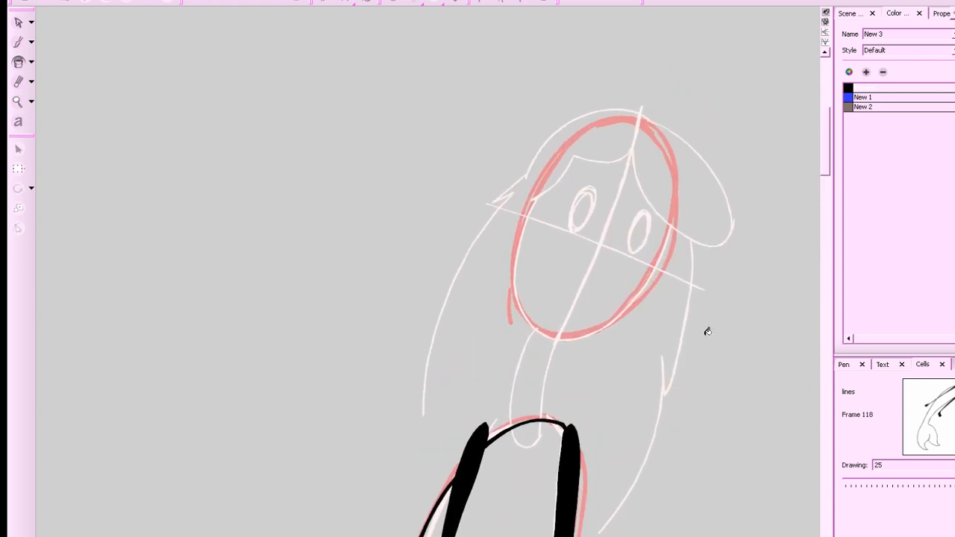
{"action": "key", "text": "comma"}
{"action": "key", "text": "period"}
{"action": "key", "text": "alt+b"}
{"action": "key", "text": "period"}
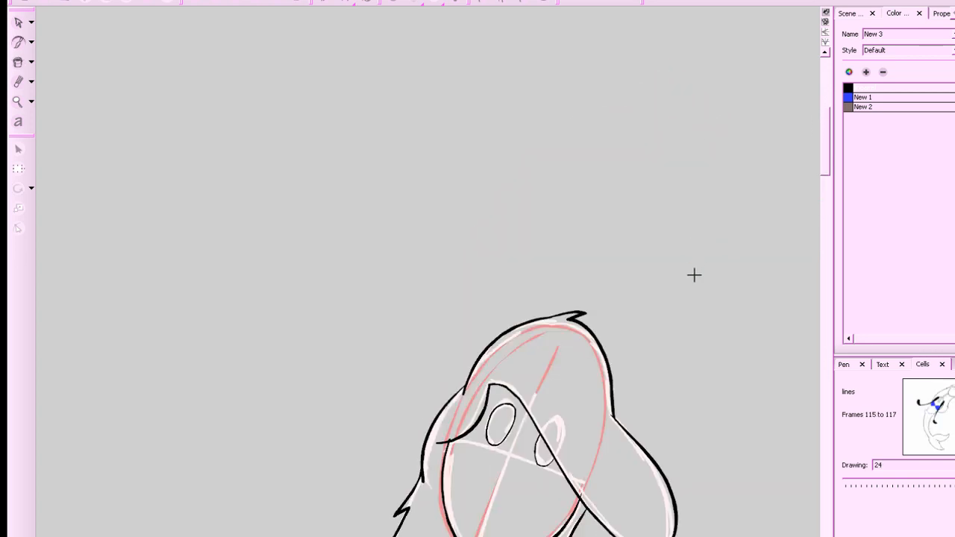
{"action": "key", "text": "comma"}
{"action": "mouse_move", "coordinate": [559, 340]}
{"action": "left_mouse_down"}
{"action": "mouse_move", "coordinate": [543, 429]}
{"action": "mouse_move", "coordinate": [527, 446]}
{"action": "left_mouse_up"}
{"action": "key", "text": "ctrl+z"}
{"action": "key", "text": "ctrl+z"}
{"action": "left_click", "coordinate": [855, 100]}
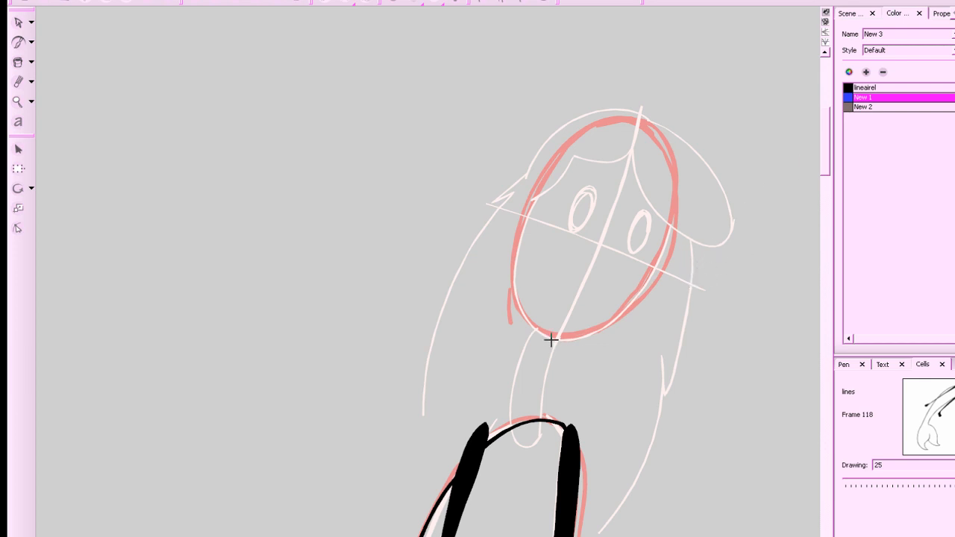
{"action": "mouse_move", "coordinate": [557, 338]}
{"action": "left_mouse_down"}
{"action": "mouse_move", "coordinate": [539, 444]}
{"action": "mouse_move", "coordinate": [521, 449]}
{"action": "mouse_move", "coordinate": [513, 430]}
{"action": "mouse_move", "coordinate": [534, 328]}
{"action": "left_mouse_up"}
{"action": "key", "text": "ctrl+z"}
{"action": "key", "text": "comma"}
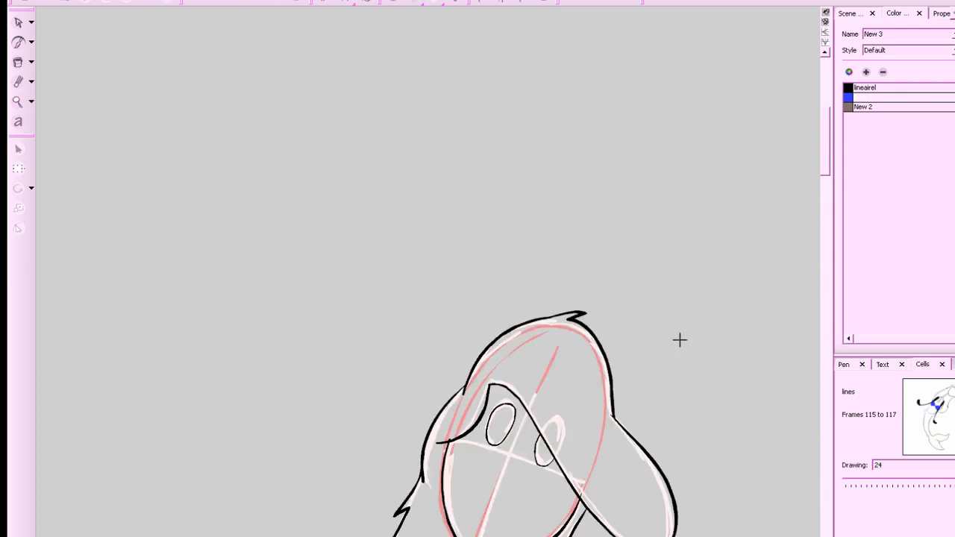
{"action": "key", "text": "period"}
Ink the face outline in black as a tilted oval over the sketch, redoing the stroke until it follows the shape.
{"action": "left_click_drag", "start_coordinate": [745, 290], "coordinate": [712, 387]}
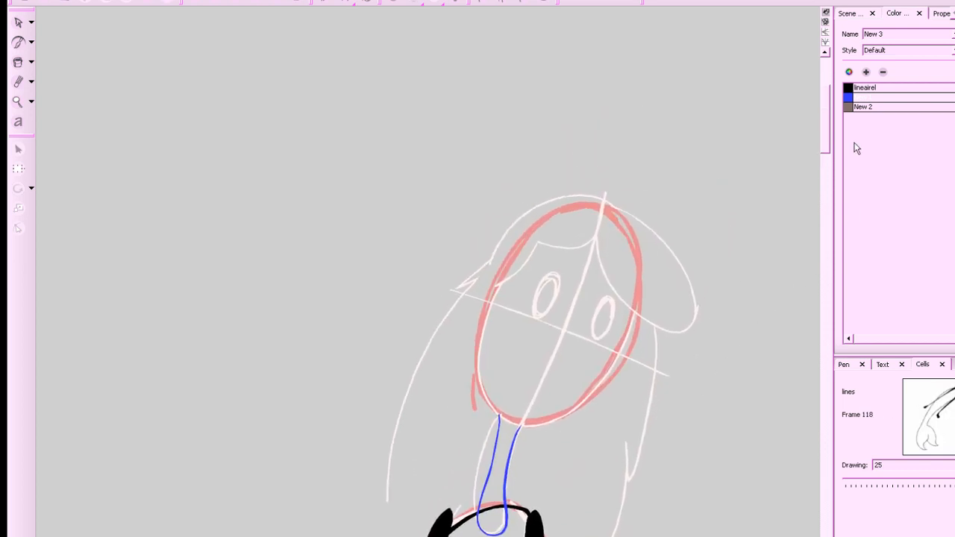
{"action": "left_click", "coordinate": [852, 89]}
{"action": "mouse_move", "coordinate": [597, 202]}
{"action": "left_mouse_down"}
{"action": "mouse_move", "coordinate": [628, 227]}
{"action": "mouse_move", "coordinate": [648, 289]}
{"action": "mouse_move", "coordinate": [632, 352]}
{"action": "mouse_move", "coordinate": [586, 409]}
{"action": "mouse_move", "coordinate": [543, 426]}
{"action": "mouse_move", "coordinate": [498, 418]}
{"action": "mouse_move", "coordinate": [473, 376]}
{"action": "mouse_move", "coordinate": [486, 298]}
{"action": "mouse_move", "coordinate": [544, 217]}
{"action": "mouse_move", "coordinate": [626, 208]}
{"action": "mouse_move", "coordinate": [572, 203]}
{"action": "left_mouse_up"}
{"action": "key", "text": "ctrl+z"}
{"action": "key", "text": "f"}
{"action": "key", "text": "g"}
{"action": "key", "text": "alt+e"}
{"action": "key", "text": "f"}
{"action": "key", "text": "g"}
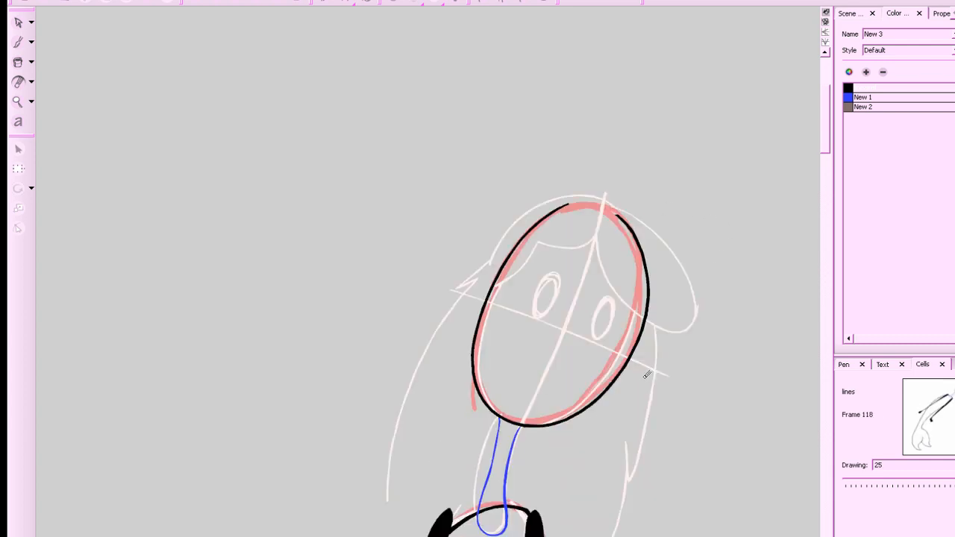
{"action": "key", "text": "f"}
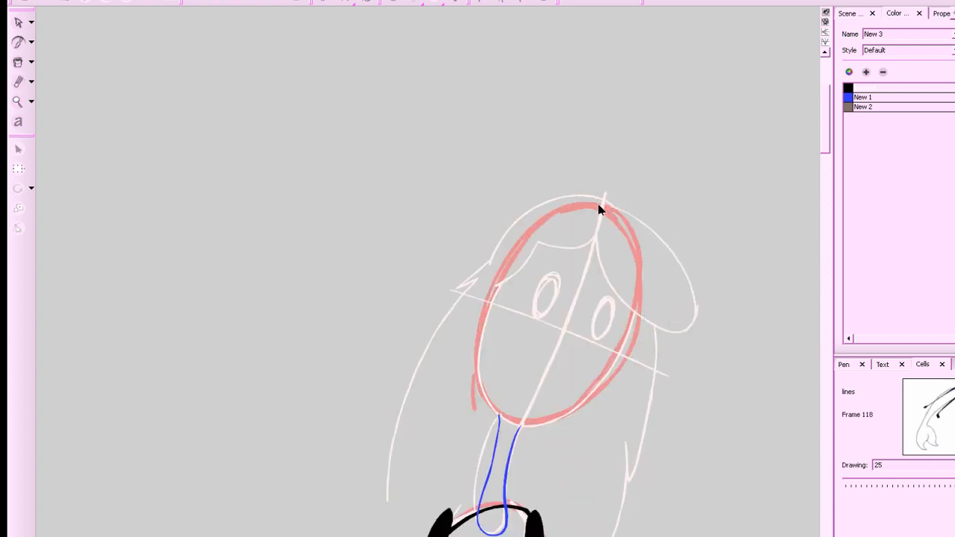
{"action": "mouse_move", "coordinate": [597, 205]}
{"action": "left_mouse_down"}
{"action": "mouse_move", "coordinate": [637, 252]}
{"action": "mouse_move", "coordinate": [640, 317]}
{"action": "mouse_move", "coordinate": [618, 368]}
{"action": "mouse_move", "coordinate": [583, 409]}
{"action": "mouse_move", "coordinate": [550, 426]}
{"action": "mouse_move", "coordinate": [511, 425]}
{"action": "mouse_move", "coordinate": [483, 398]}
{"action": "mouse_move", "coordinate": [474, 347]}
{"action": "mouse_move", "coordinate": [553, 219]}
{"action": "left_mouse_up"}
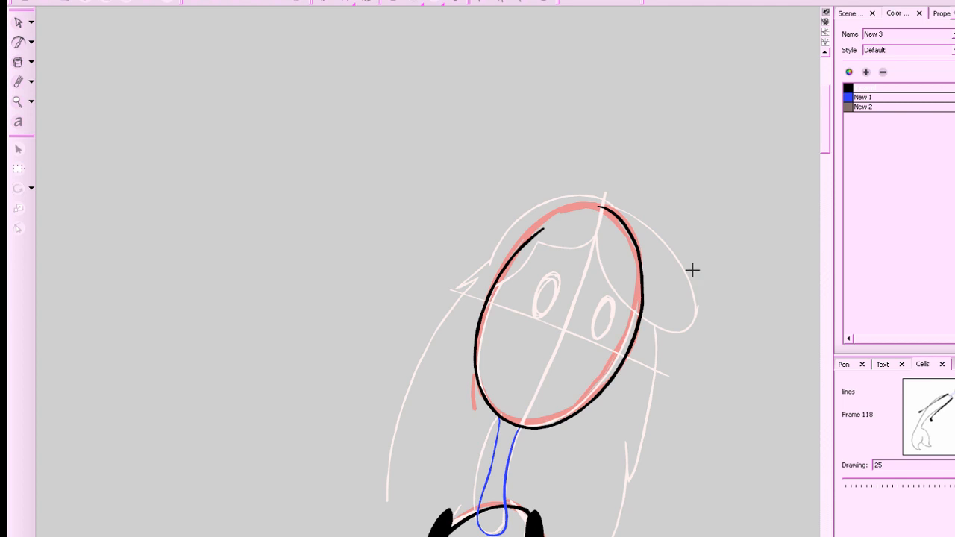
Erase the upper part of the face outline, leaving only the cheeks and chin below the hairline.
{"action": "key", "text": "alt+e"}
{"action": "mouse_move", "coordinate": [597, 202]}
{"action": "left_mouse_down"}
{"action": "mouse_move", "coordinate": [644, 236]}
{"action": "mouse_move", "coordinate": [647, 297]}
{"action": "left_mouse_up"}
{"action": "left_click_drag", "start_coordinate": [548, 224], "coordinate": [508, 251]}
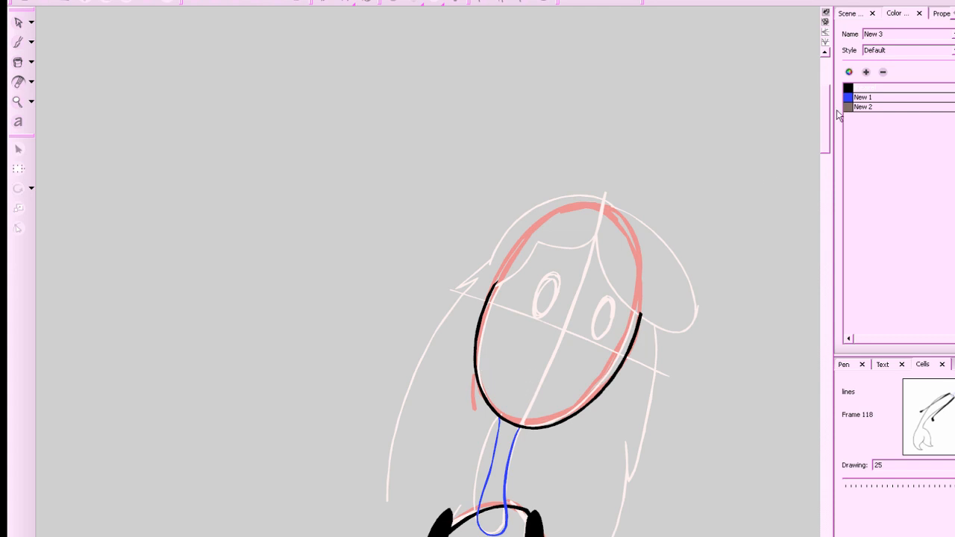
Ink the fringe in the blue New 1 color, followed by the crown contour and the long lock on the left.
{"action": "left_click", "coordinate": [858, 88]}
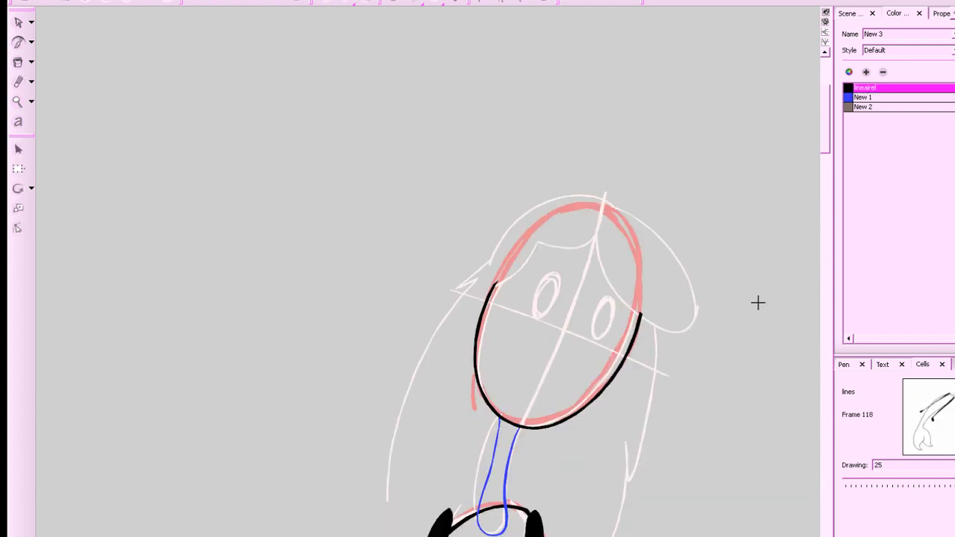
{"action": "left_click", "coordinate": [853, 98]}
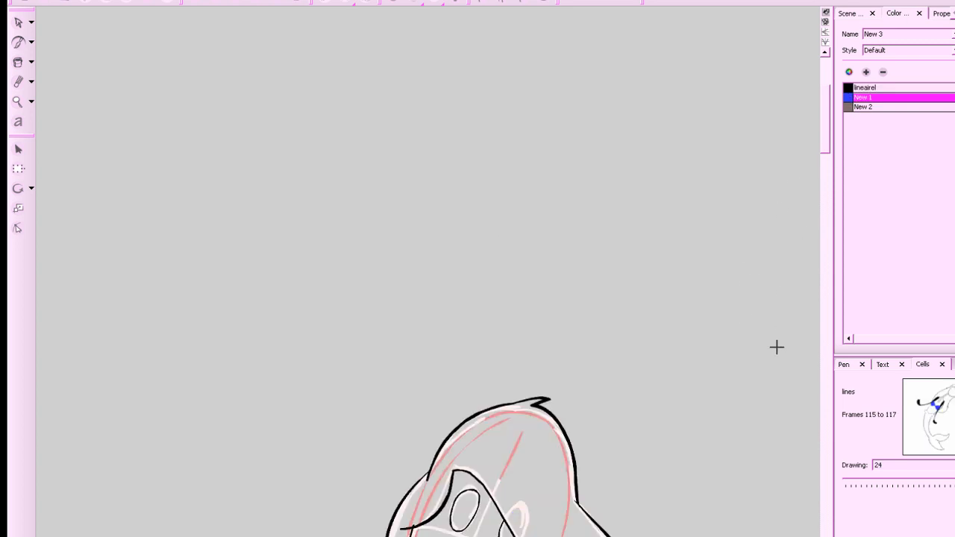
{"action": "mouse_move", "coordinate": [688, 328]}
{"action": "left_mouse_down"}
{"action": "mouse_move", "coordinate": [660, 329]}
{"action": "mouse_move", "coordinate": [633, 314]}
{"action": "mouse_move", "coordinate": [602, 269]}
{"action": "mouse_move", "coordinate": [596, 226]}
{"action": "mouse_move", "coordinate": [563, 252]}
{"action": "mouse_move", "coordinate": [526, 236]}
{"action": "mouse_move", "coordinate": [532, 246]}
{"action": "mouse_move", "coordinate": [489, 285]}
{"action": "left_mouse_up"}
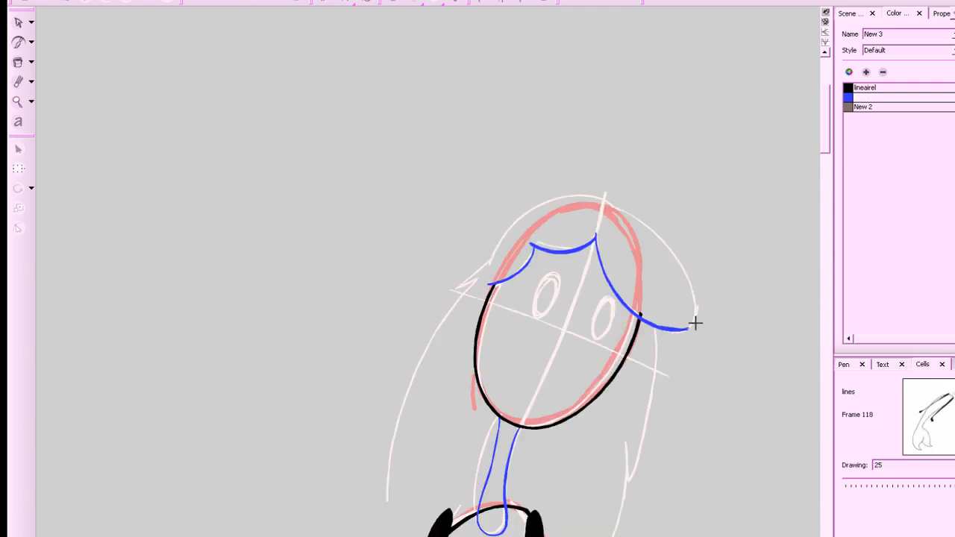
{"action": "mouse_move", "coordinate": [682, 328]}
{"action": "left_mouse_down"}
{"action": "mouse_move", "coordinate": [694, 284]}
{"action": "mouse_move", "coordinate": [614, 204]}
{"action": "mouse_move", "coordinate": [580, 196]}
{"action": "mouse_move", "coordinate": [473, 277]}
{"action": "mouse_move", "coordinate": [420, 363]}
{"action": "mouse_move", "coordinate": [385, 474]}
{"action": "mouse_move", "coordinate": [391, 465]}
{"action": "mouse_move", "coordinate": [389, 535]}
{"action": "left_mouse_up"}
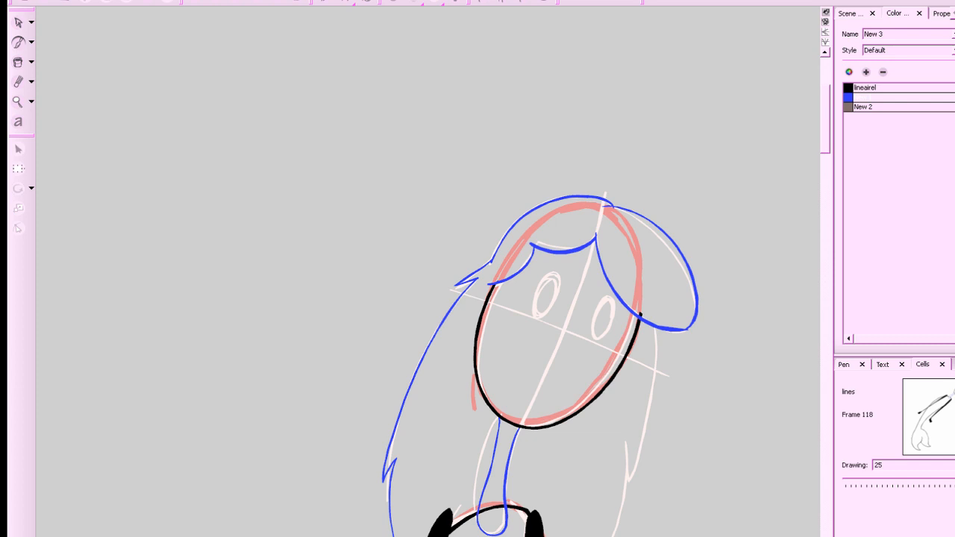
Extend the left hair lock to the shoulder and ink the long right lock from the fringe down to the arm.
{"action": "left_click_drag", "start_coordinate": [715, 362], "coordinate": [751, 252]}
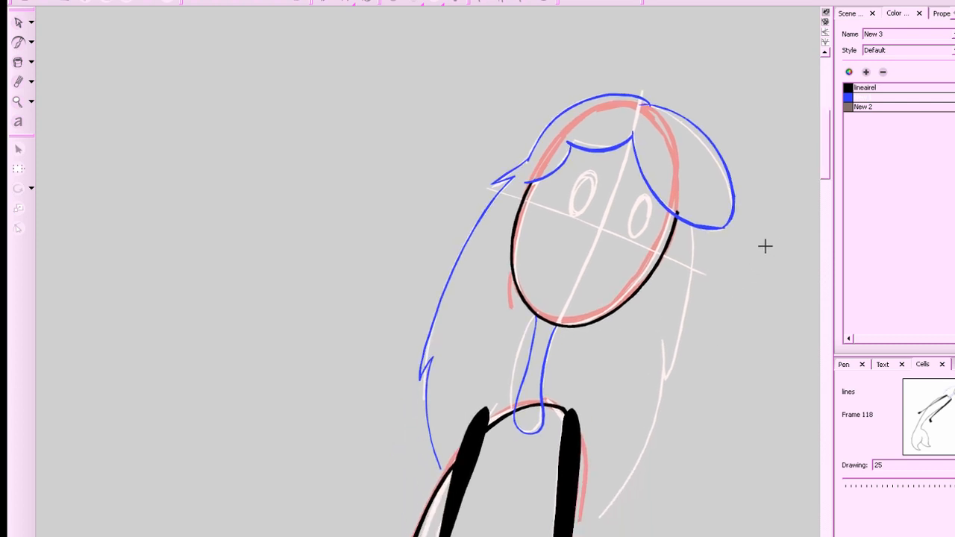
{"action": "left_click_drag", "start_coordinate": [438, 458], "coordinate": [447, 475]}
{"action": "mouse_move", "coordinate": [694, 227]}
{"action": "left_mouse_down"}
{"action": "mouse_move", "coordinate": [667, 378]}
{"action": "mouse_move", "coordinate": [664, 354]}
{"action": "mouse_move", "coordinate": [597, 515]}
{"action": "mouse_move", "coordinate": [566, 534]}
{"action": "left_mouse_up"}
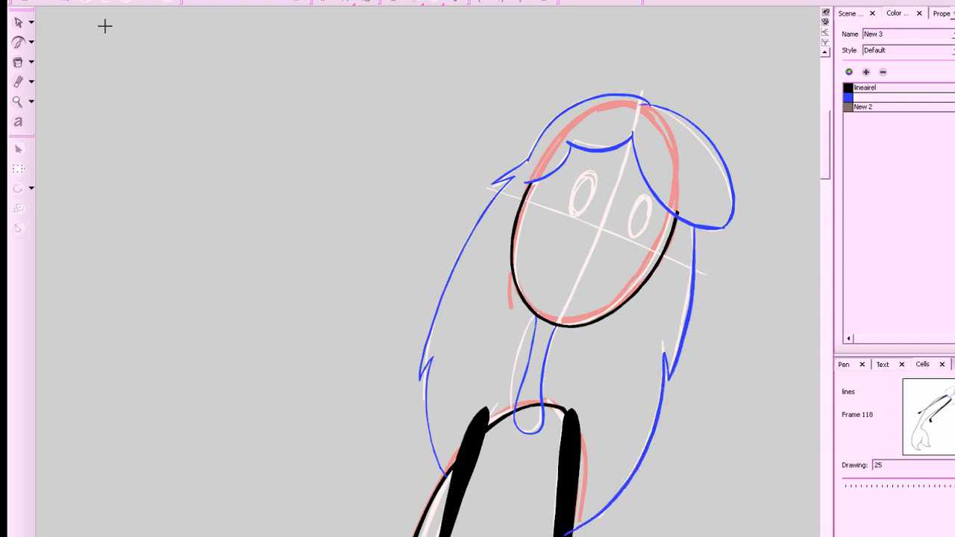
Select the two long hair locks and make the right one stop at the arm's outer edge, checking the previous drawing.
{"action": "left_click", "coordinate": [18, 22]}
{"action": "left_click", "coordinate": [585, 514]}
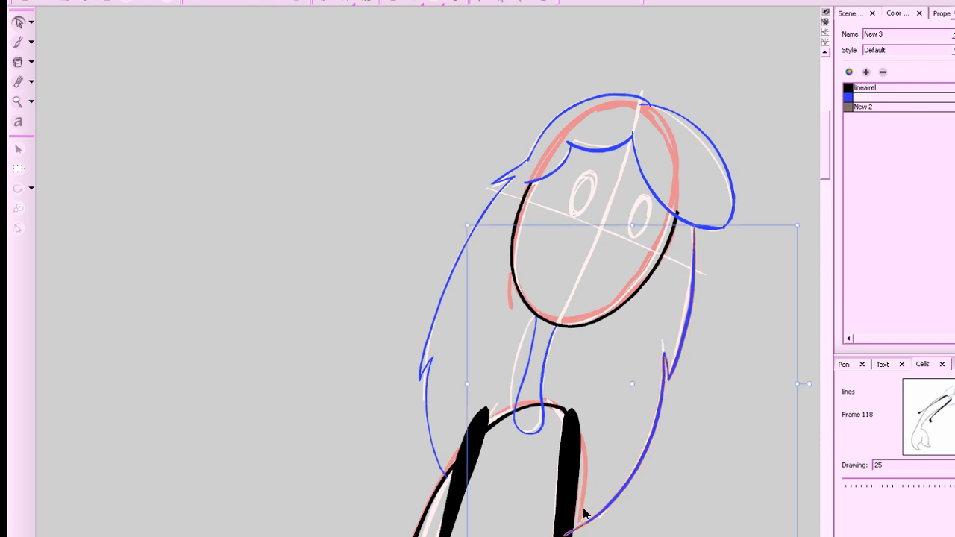
{"action": "left_click", "coordinate": [752, 412]}
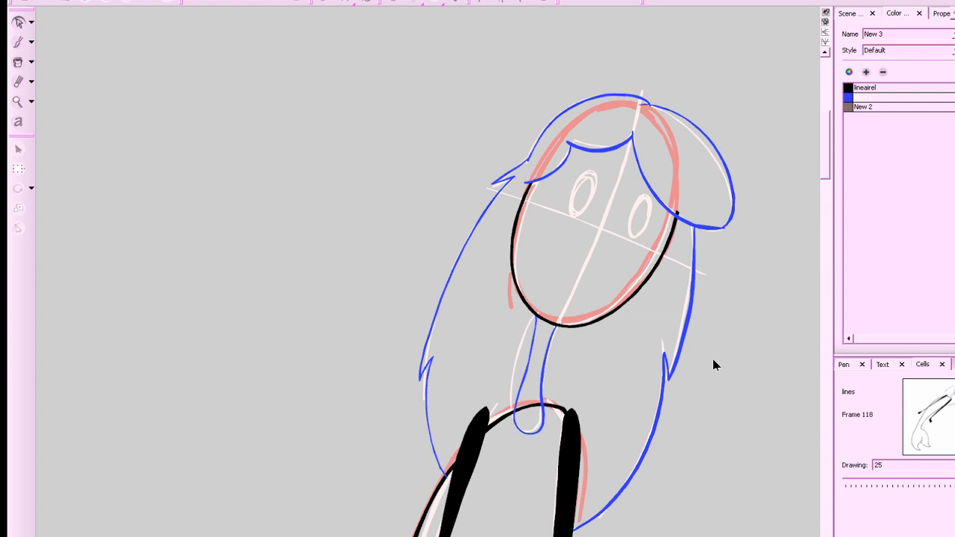
{"action": "left_click", "coordinate": [427, 429]}
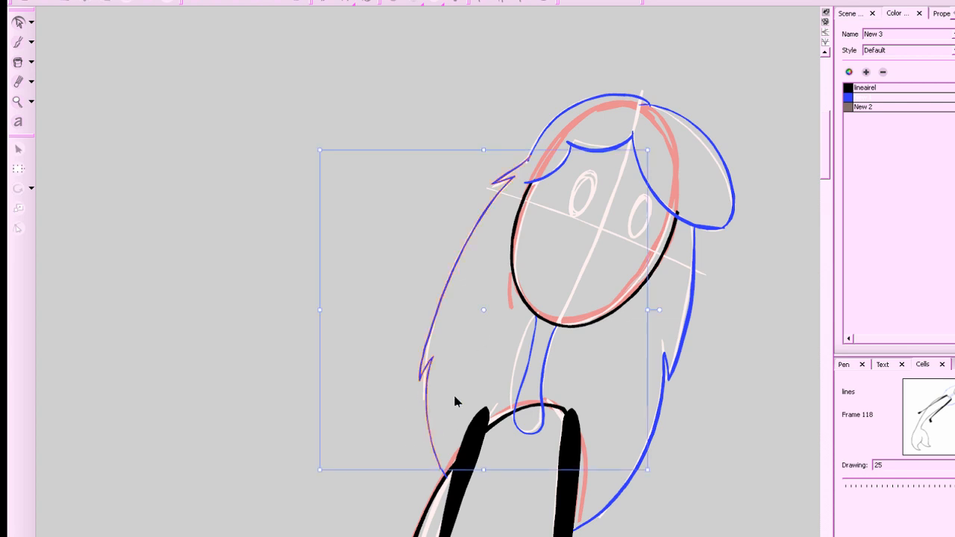
{"action": "left_click", "coordinate": [753, 384]}
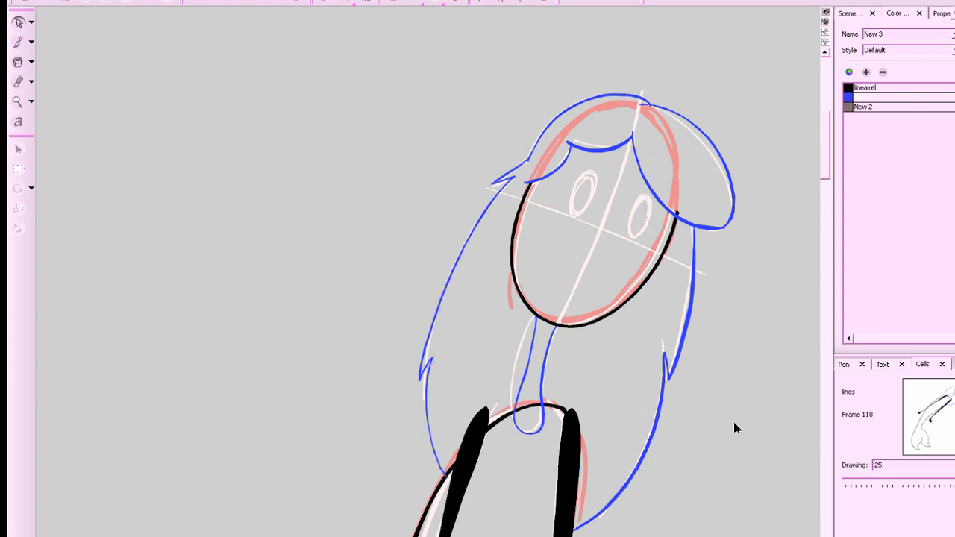
{"action": "key", "text": "comma"}
{"action": "key", "text": "period"}
Ink both eyes as small tilted black ovals over the sketched eyes.
{"action": "left_click", "coordinate": [851, 89]}
{"action": "mouse_move", "coordinate": [731, 337]}
{"action": "left_mouse_down"}
{"action": "mouse_move", "coordinate": [663, 458]}
{"action": "mouse_move", "coordinate": [684, 465]}
{"action": "left_mouse_up"}
{"action": "key", "text": "2"}
{"action": "key", "text": "alt+b"}
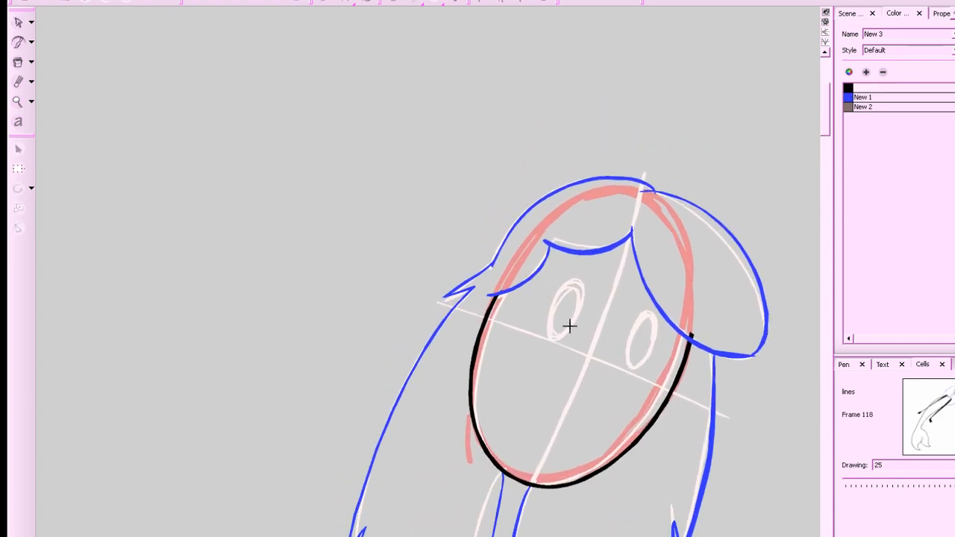
{"action": "mouse_move", "coordinate": [579, 312]}
{"action": "left_mouse_down"}
{"action": "mouse_move", "coordinate": [565, 336]}
{"action": "mouse_move", "coordinate": [549, 338]}
{"action": "mouse_move", "coordinate": [545, 313]}
{"action": "mouse_move", "coordinate": [569, 290]}
{"action": "mouse_move", "coordinate": [581, 294]}
{"action": "mouse_move", "coordinate": [569, 336]}
{"action": "left_mouse_up"}
{"action": "mouse_move", "coordinate": [654, 344]}
{"action": "left_mouse_down"}
{"action": "mouse_move", "coordinate": [641, 368]}
{"action": "mouse_move", "coordinate": [626, 366]}
{"action": "mouse_move", "coordinate": [626, 339]}
{"action": "mouse_move", "coordinate": [646, 323]}
{"action": "mouse_move", "coordinate": [655, 330]}
{"action": "mouse_move", "coordinate": [650, 352]}
{"action": "mouse_move", "coordinate": [625, 366]}
{"action": "mouse_move", "coordinate": [623, 345]}
{"action": "mouse_move", "coordinate": [639, 323]}
{"action": "mouse_move", "coordinate": [654, 326]}
{"action": "mouse_move", "coordinate": [644, 364]}
{"action": "left_mouse_up"}
{"action": "key", "text": "ctrl+z"}
{"action": "left_click_drag", "start_coordinate": [635, 400], "coordinate": [617, 397]}
Select the right eye, enlarge it slightly and reposition it on the face.
{"action": "left_click", "coordinate": [31, 23]}
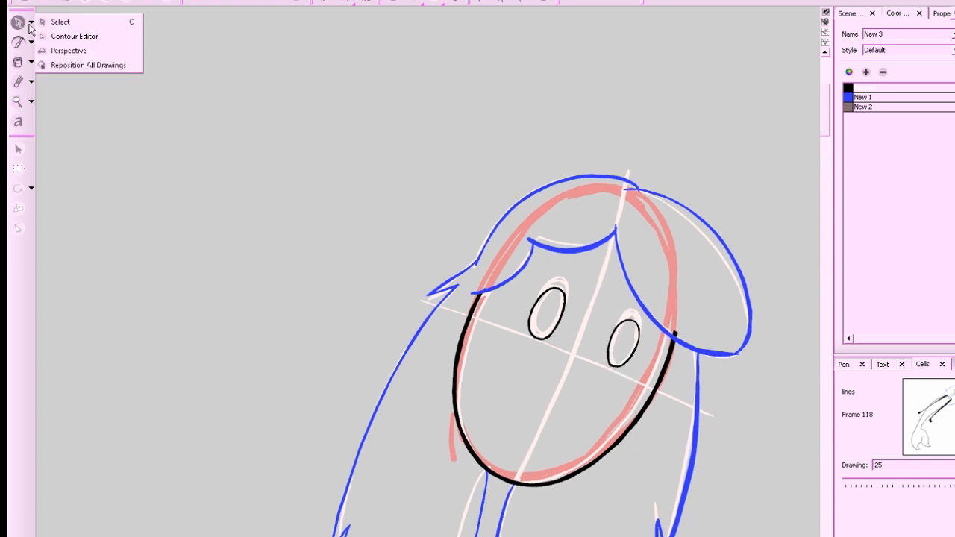
{"action": "left_click", "coordinate": [23, 19]}
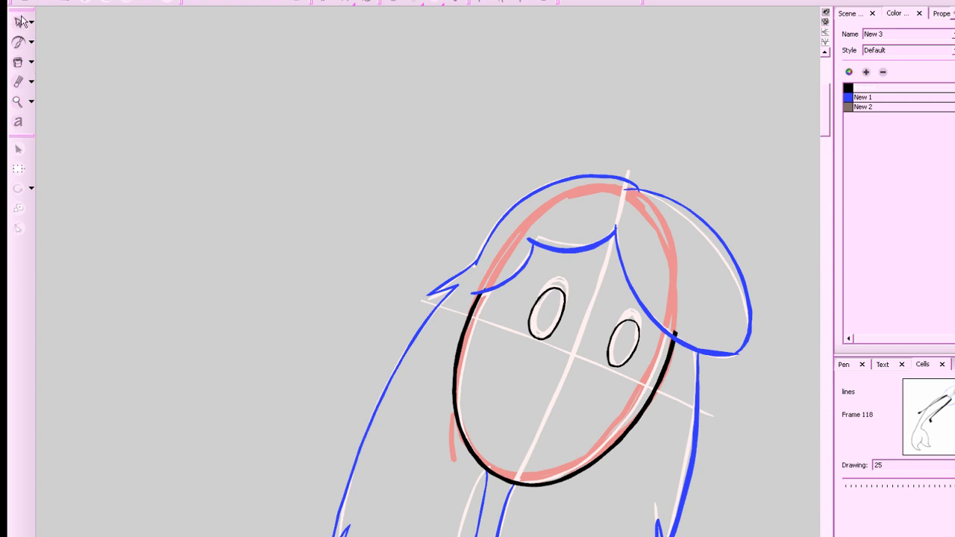
{"action": "left_click", "coordinate": [25, 18]}
{"action": "left_click", "coordinate": [638, 341]}
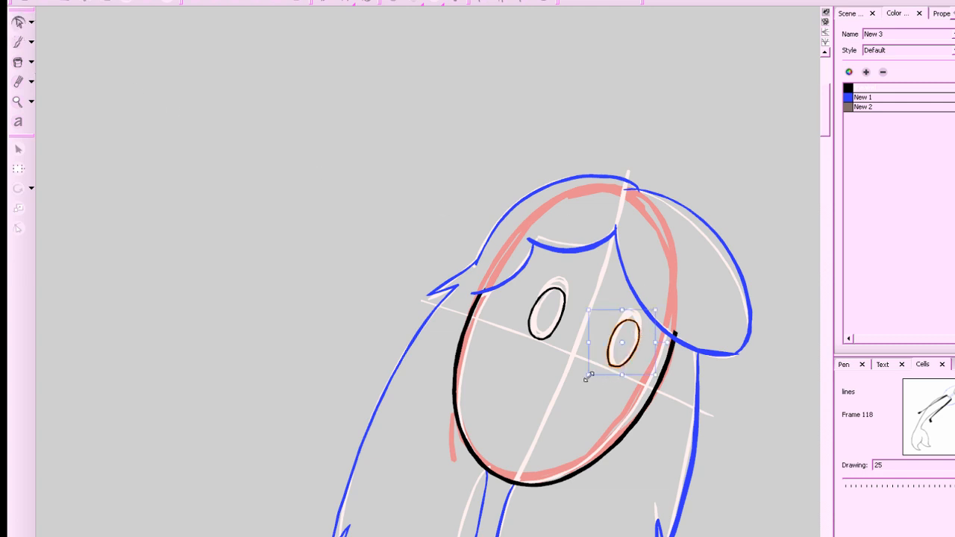
{"action": "left_click_drag", "start_coordinate": [589, 377], "coordinate": [586, 379]}
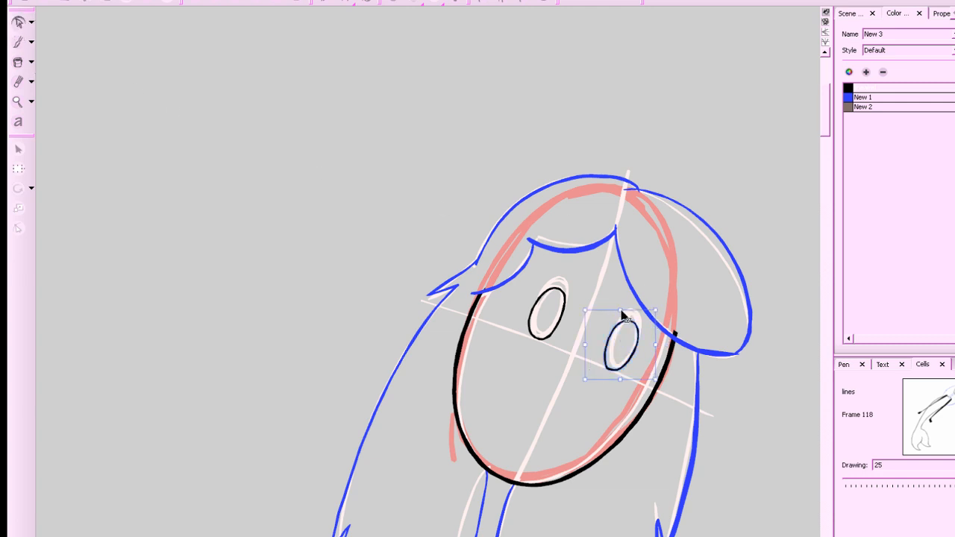
{"action": "left_click_drag", "start_coordinate": [621, 310], "coordinate": [641, 330]}
{"action": "left_click", "coordinate": [581, 402]}
Examine the inked head, neck and shoulders up close, selecting each long hair lock to check where it ends.
{"action": "left_click_drag", "start_coordinate": [700, 429], "coordinate": [704, 297]}
{"action": "mouse_move", "coordinate": [688, 349]}
{"action": "left_mouse_down"}
{"action": "mouse_move", "coordinate": [714, 376]}
{"action": "mouse_move", "coordinate": [693, 405]}
{"action": "left_mouse_up"}
{"action": "key", "text": "ctrl+alt"}
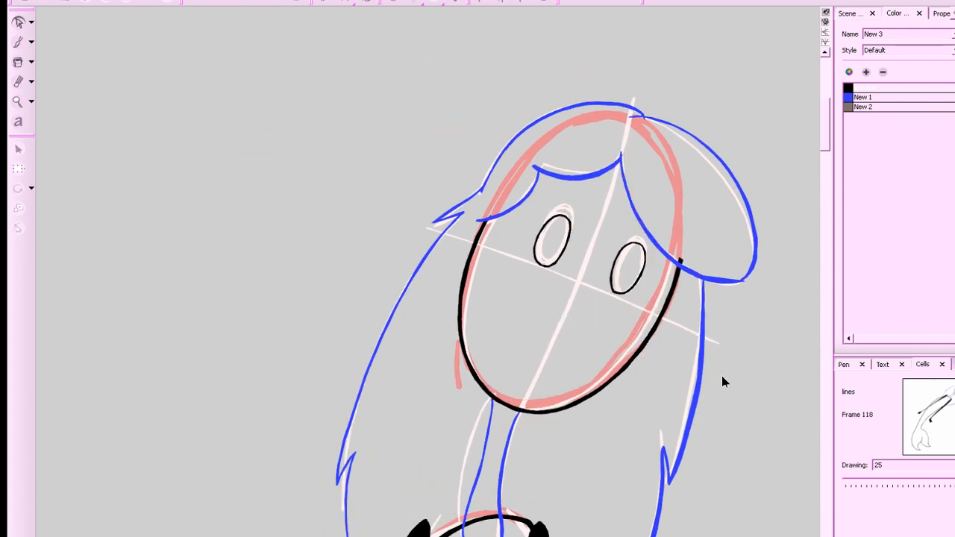
{"action": "scroll", "coordinate": [722, 382], "scroll_direction": "down", "scroll_amount": 3}
{"action": "mouse_move", "coordinate": [676, 423]}
{"action": "left_mouse_down"}
{"action": "mouse_move", "coordinate": [690, 174]}
{"action": "mouse_move", "coordinate": [700, 525]}
{"action": "left_mouse_up"}
{"action": "scroll", "coordinate": [746, 462], "scroll_direction": "down", "scroll_amount": 1}
{"action": "scroll", "coordinate": [756, 426], "scroll_direction": "up", "scroll_amount": 4}
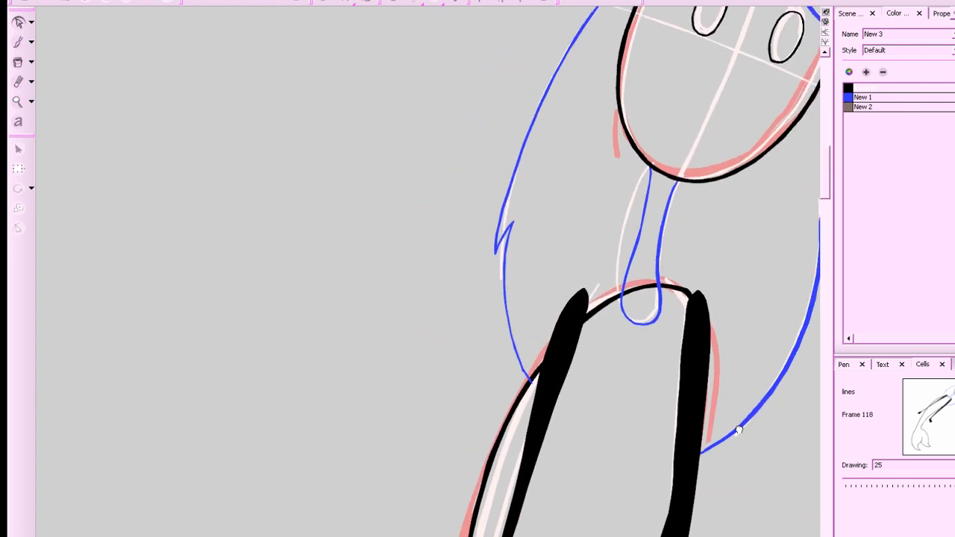
{"action": "scroll", "coordinate": [739, 429], "scroll_direction": "down", "scroll_amount": 4}
{"action": "left_click_drag", "start_coordinate": [673, 491], "coordinate": [646, 377]}
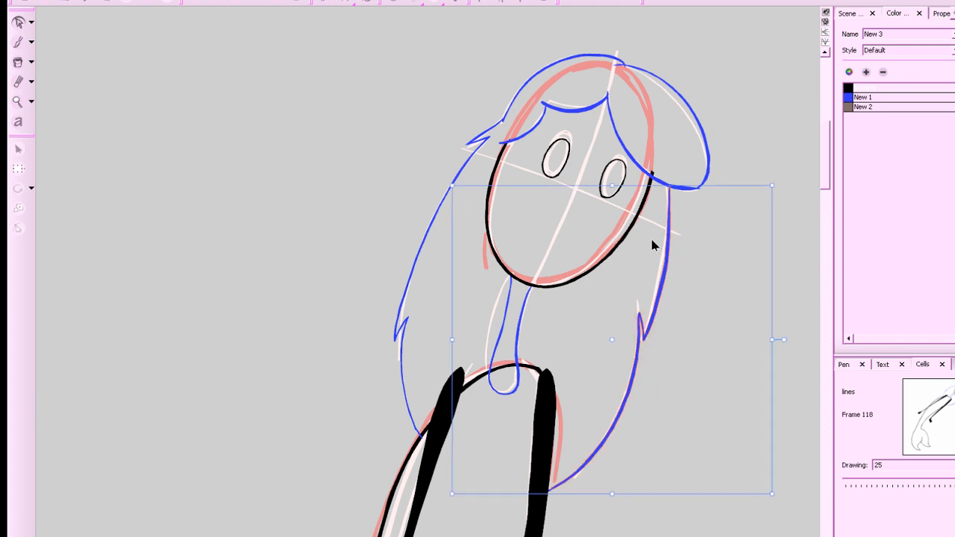
{"action": "left_click", "coordinate": [688, 404]}
{"action": "left_click_drag", "start_coordinate": [435, 273], "coordinate": [356, 373]}
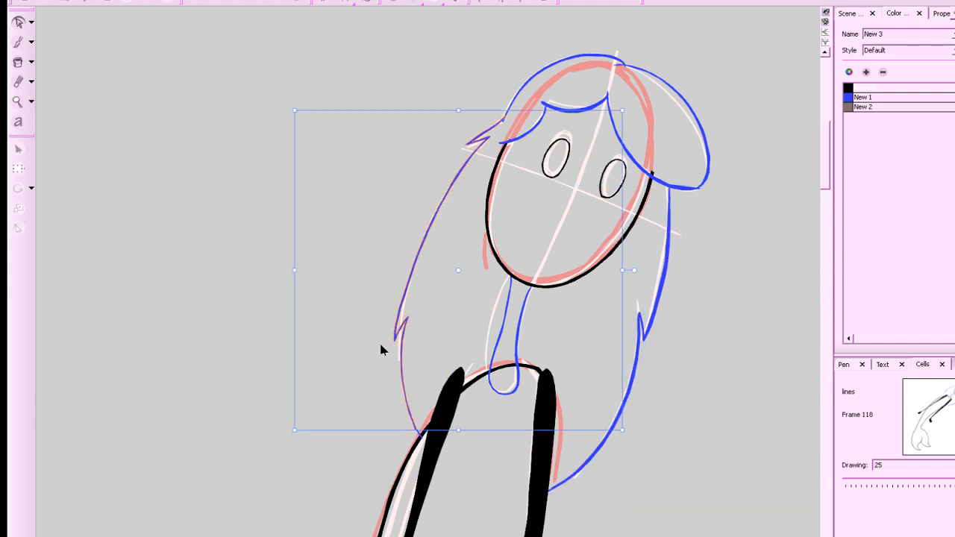
{"action": "left_click", "coordinate": [442, 454]}
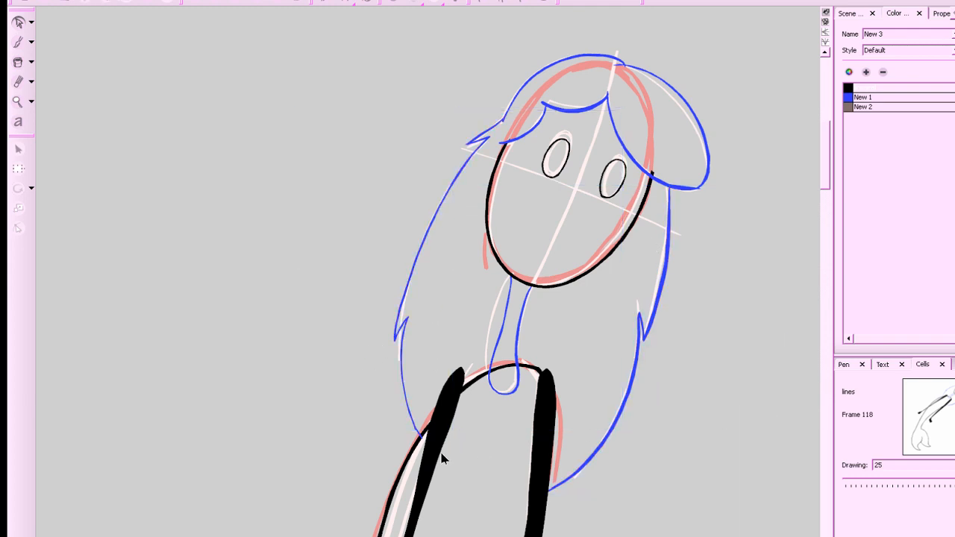
Examine the whole inked figure from head to hands, selecting all of its lines to check them.
{"action": "left_click", "coordinate": [405, 425]}
{"action": "left_click", "coordinate": [698, 403]}
{"action": "key", "text": "2"}
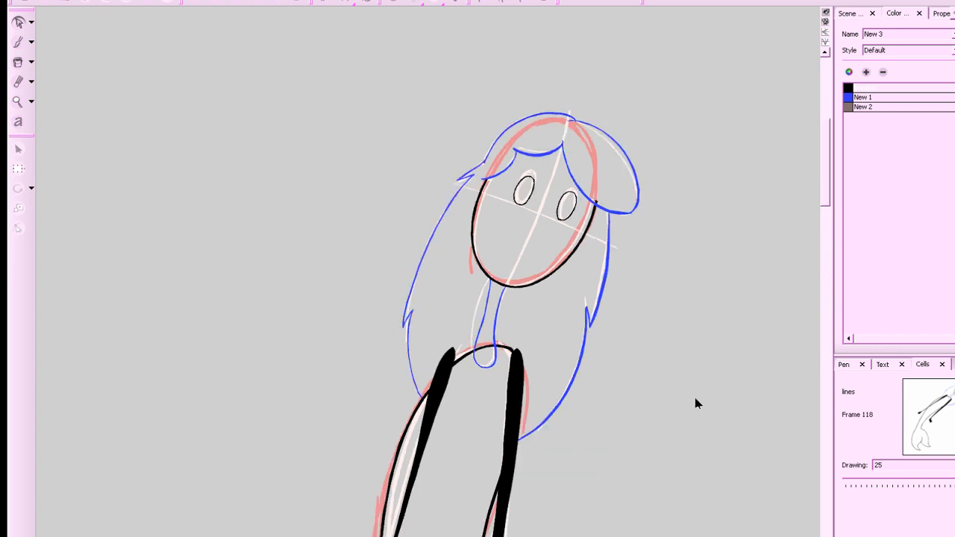
{"action": "key", "text": "2"}
{"action": "key", "text": "2"}
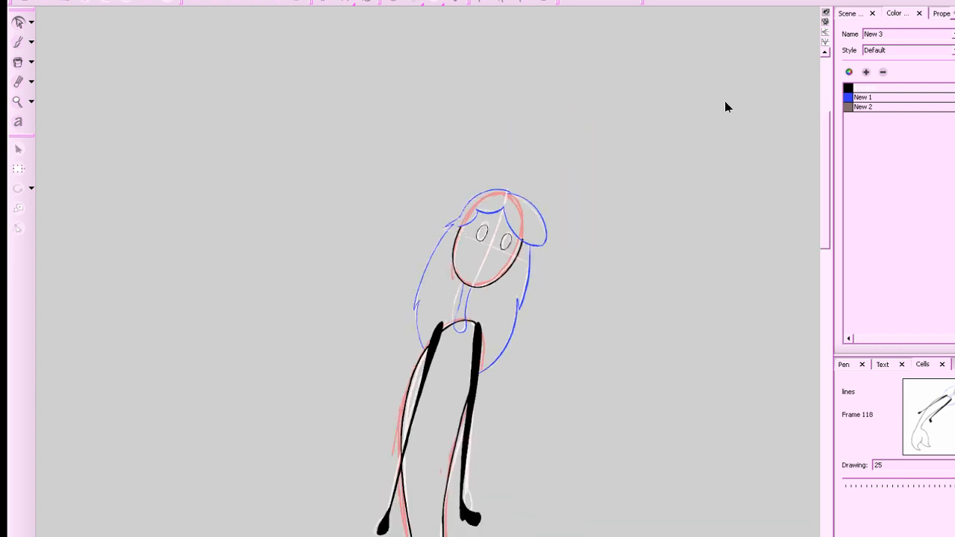
{"action": "mouse_move", "coordinate": [751, 103]}
{"action": "left_mouse_down"}
{"action": "mouse_move", "coordinate": [295, 491]}
{"action": "mouse_move", "coordinate": [291, 522]}
{"action": "left_mouse_up"}
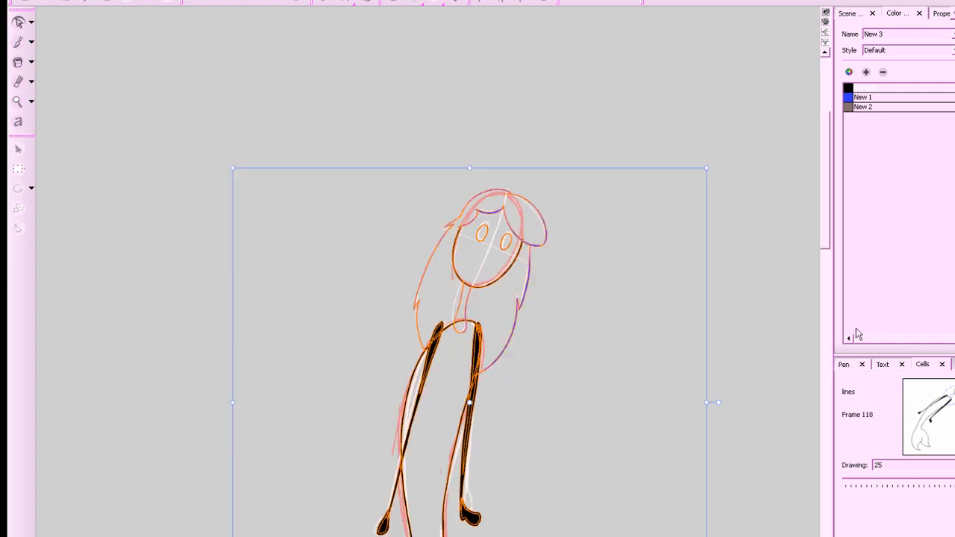
{"action": "left_click", "coordinate": [636, 437]}
{"action": "key", "text": "1"}
{"action": "key", "text": "1"}
{"action": "key", "text": "1"}
{"action": "left_click_drag", "start_coordinate": [705, 410], "coordinate": [684, 439]}
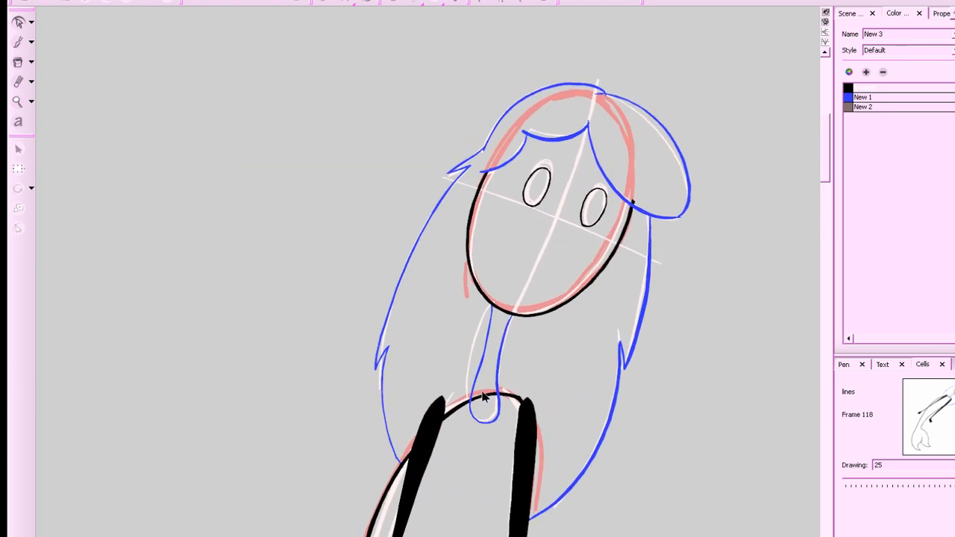
Delete the piece of shoulder line that crosses the base of the neck.
{"action": "left_click_drag", "start_coordinate": [482, 397], "coordinate": [462, 479]}
{"action": "key", "text": "Delete"}
{"action": "left_click_drag", "start_coordinate": [712, 267], "coordinate": [685, 335]}
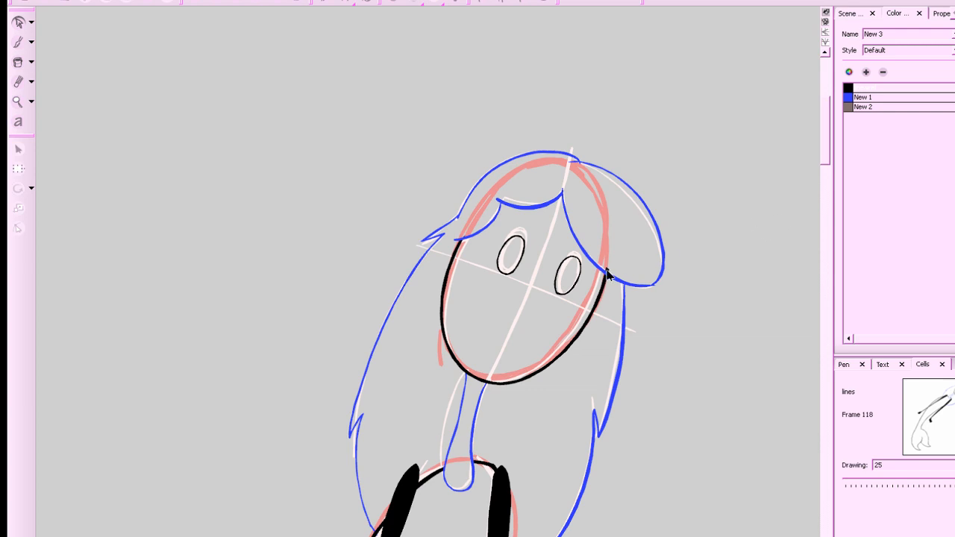
Select all of frame 118's line work and recolour the blue hair and neck lines black.
{"action": "key", "text": "2"}
{"action": "key", "text": "2"}
{"action": "key", "text": "2"}
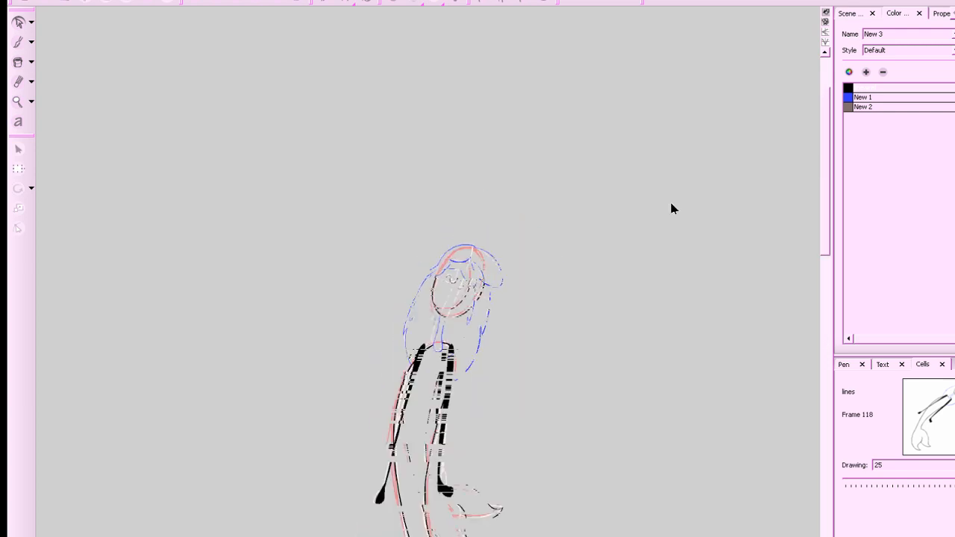
{"action": "key", "text": "2"}
{"action": "left_click", "coordinate": [451, 321]}
{"action": "left_click", "coordinate": [849, 88]}
{"action": "left_click", "coordinate": [718, 177]}
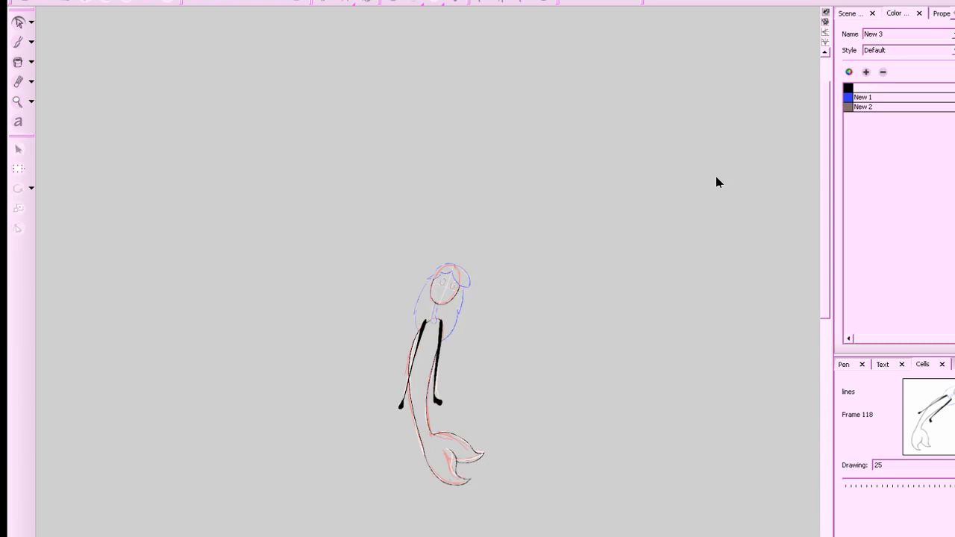
{"action": "key", "text": "1"}
{"action": "left_click", "coordinate": [850, 97]}
{"action": "left_click", "coordinate": [724, 129]}
{"action": "key", "text": "ctrl+a"}
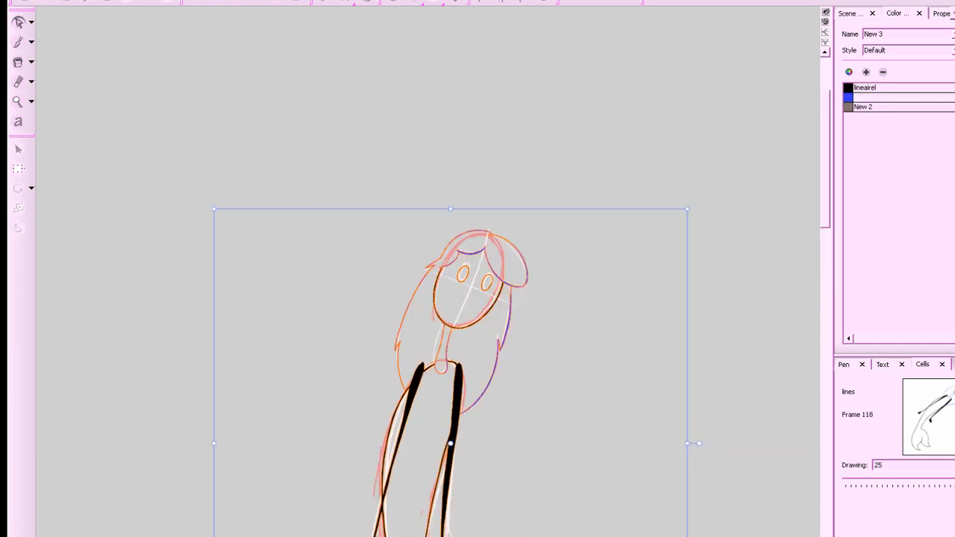
{"action": "left_click", "coordinate": [848, 89]}
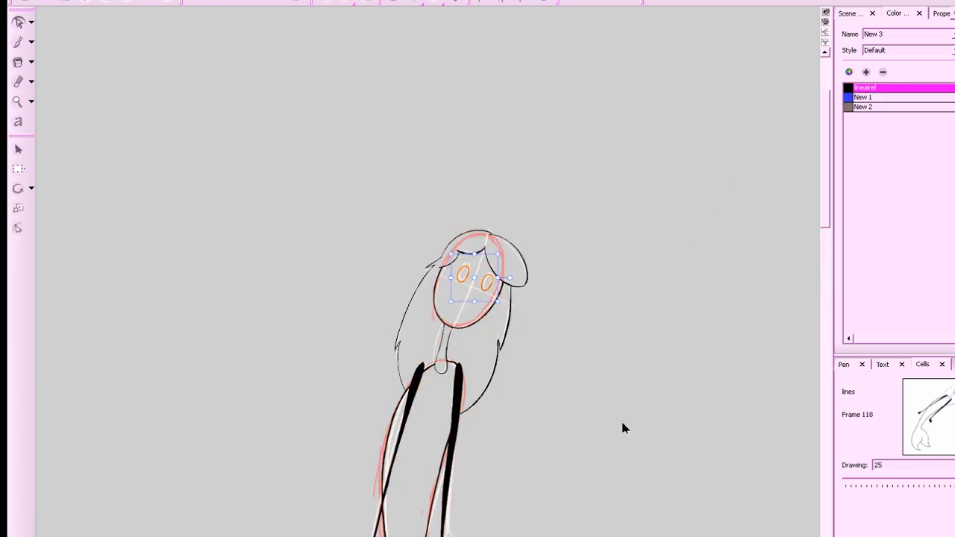
Move on to frame 121's rough sketch and save the project.
{"action": "key", "text": "period"}
{"action": "key", "text": "period"}
{"action": "key", "text": "period"}
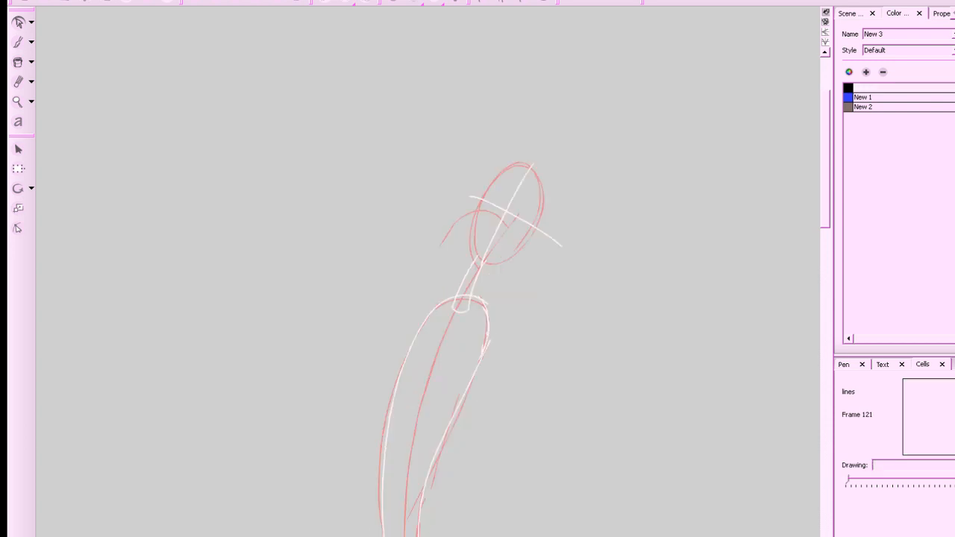
{"action": "left_click_drag", "start_coordinate": [702, 416], "coordinate": [739, 343]}
{"action": "mouse_move", "coordinate": [702, 379]}
{"action": "left_mouse_down"}
{"action": "mouse_move", "coordinate": [745, 313]}
{"action": "mouse_move", "coordinate": [783, 280]}
{"action": "left_mouse_up"}
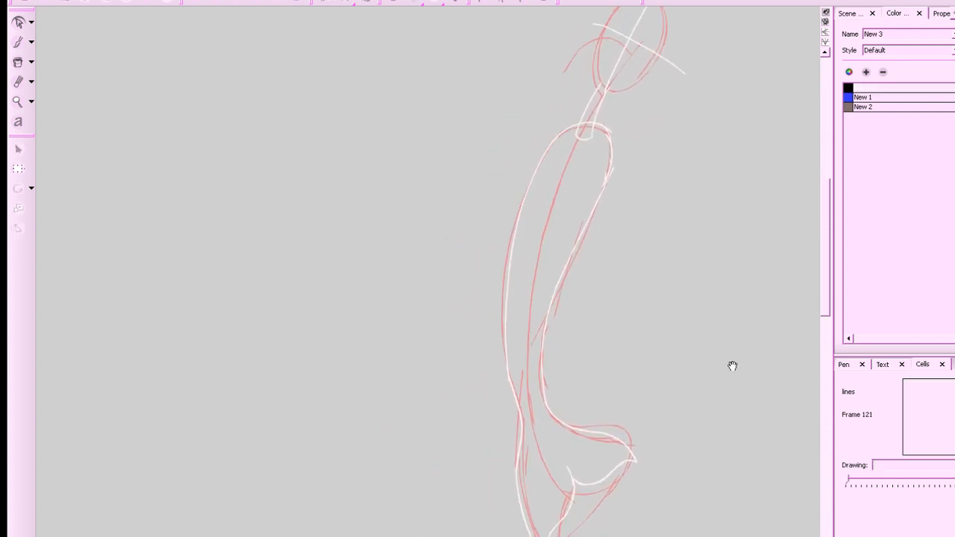
{"action": "key", "text": "ctrl+s"}
Extend the exposure of drawing 25 so it holds over frames 118 to 120.
{"action": "left_click_drag", "start_coordinate": [448, 536], "coordinate": [477, 536]}
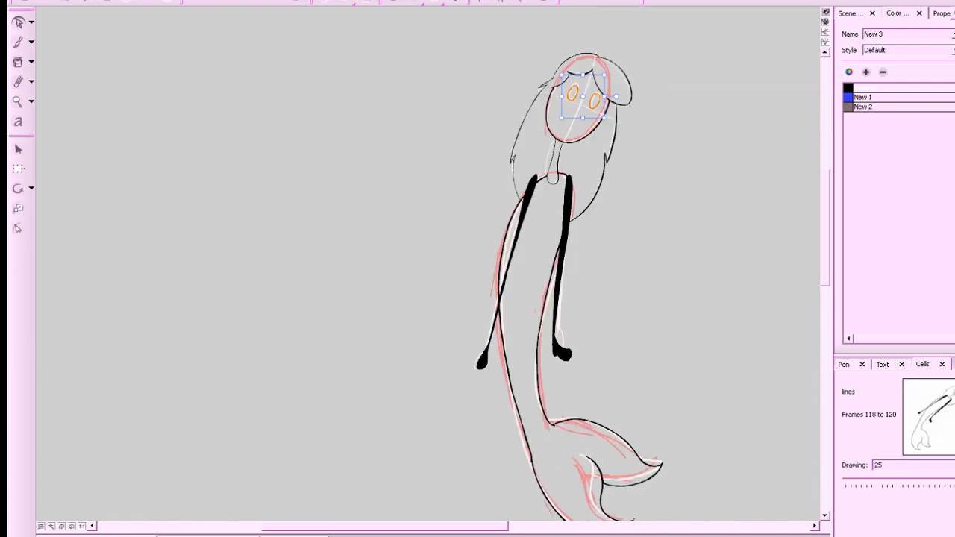
{"action": "left_click", "coordinate": [485, 536]}
{"action": "left_click_drag", "start_coordinate": [648, 532], "coordinate": [648, 536]}
Ink the tail flukes on frame 122 in black over the rough sketch, undoing the first strokes.
{"action": "left_click_drag", "start_coordinate": [736, 460], "coordinate": [605, 519]}
{"action": "left_click_drag", "start_coordinate": [649, 484], "coordinate": [718, 423]}
{"action": "key", "text": "comma"}
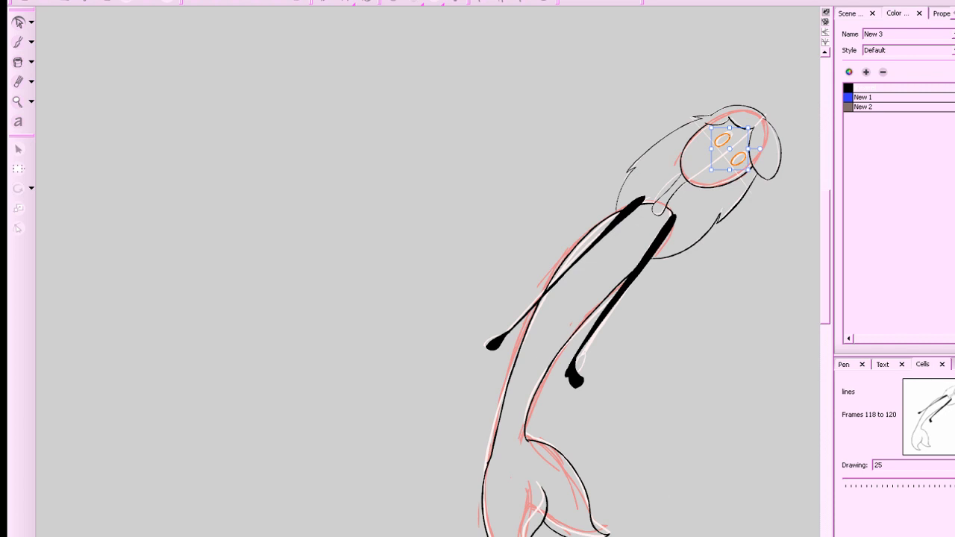
{"action": "key", "text": "period"}
{"action": "key", "text": "period"}
{"action": "left_click_drag", "start_coordinate": [620, 495], "coordinate": [629, 482]}
{"action": "key", "text": "alt+b"}
{"action": "mouse_move", "coordinate": [535, 434]}
{"action": "left_mouse_down"}
{"action": "mouse_move", "coordinate": [530, 457]}
{"action": "mouse_move", "coordinate": [536, 437]}
{"action": "mouse_move", "coordinate": [476, 498]}
{"action": "left_mouse_up"}
{"action": "key", "text": "ctrl+z"}
{"action": "key", "text": "ctrl+z"}
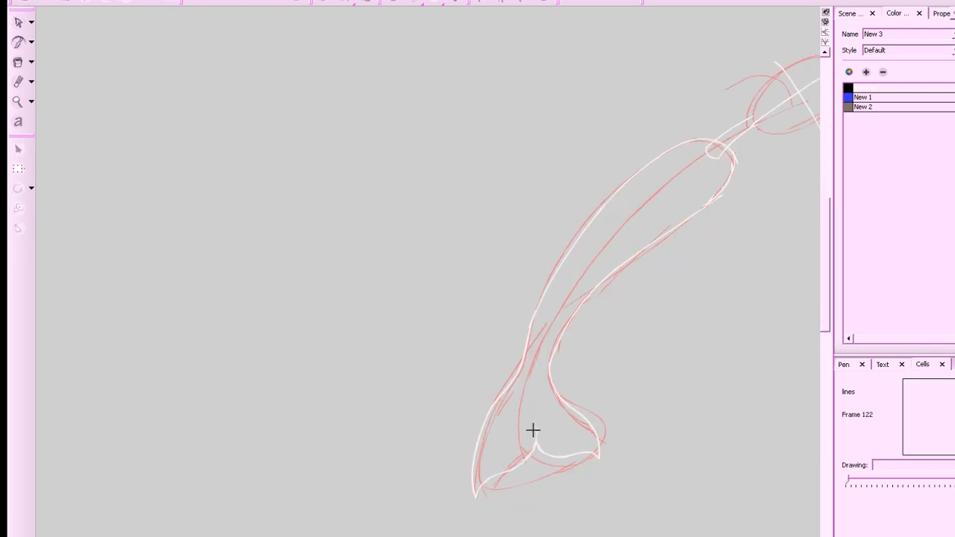
{"action": "mouse_move", "coordinate": [533, 431]}
{"action": "left_mouse_down"}
{"action": "mouse_move", "coordinate": [474, 497]}
{"action": "mouse_move", "coordinate": [482, 420]}
{"action": "mouse_move", "coordinate": [527, 366]}
{"action": "mouse_move", "coordinate": [575, 402]}
{"action": "mouse_move", "coordinate": [605, 450]}
{"action": "mouse_move", "coordinate": [602, 460]}
{"action": "mouse_move", "coordinate": [536, 436]}
{"action": "left_mouse_up"}
Ink frame 122's body outline from the tail up around the shoulders, comparing it with the previous drawing.
{"action": "key", "text": "comma"}
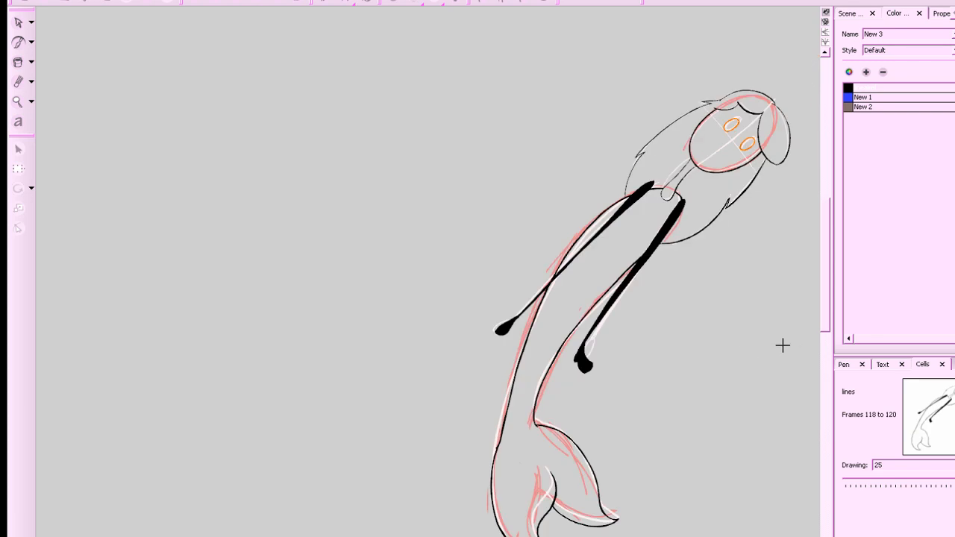
{"action": "key", "text": "period"}
{"action": "key", "text": "comma"}
{"action": "key", "text": "period"}
{"action": "mouse_move", "coordinate": [722, 378]}
{"action": "left_mouse_down"}
{"action": "mouse_move", "coordinate": [683, 434]}
{"action": "mouse_move", "coordinate": [791, 320]}
{"action": "mouse_move", "coordinate": [721, 420]}
{"action": "mouse_move", "coordinate": [745, 379]}
{"action": "left_mouse_up"}
{"action": "key", "text": "comma"}
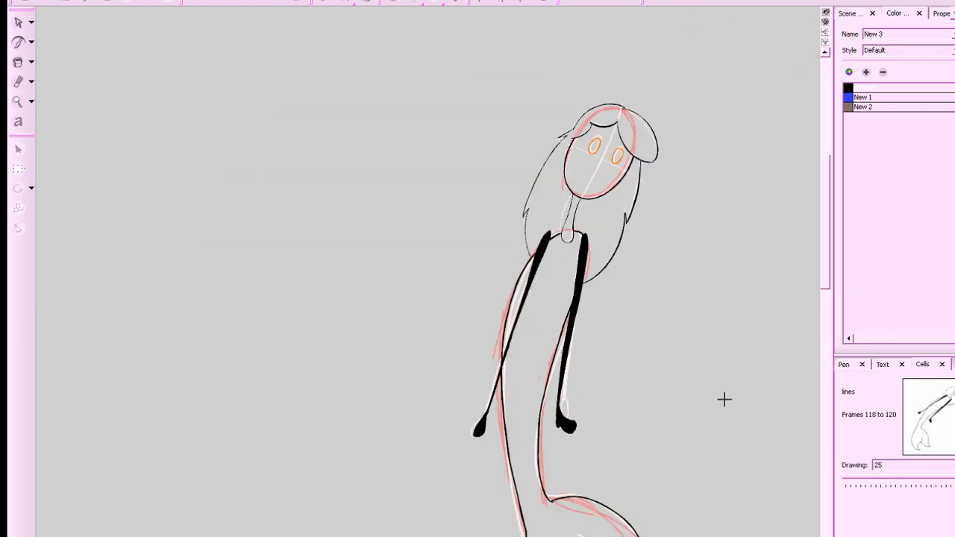
{"action": "key", "text": "period"}
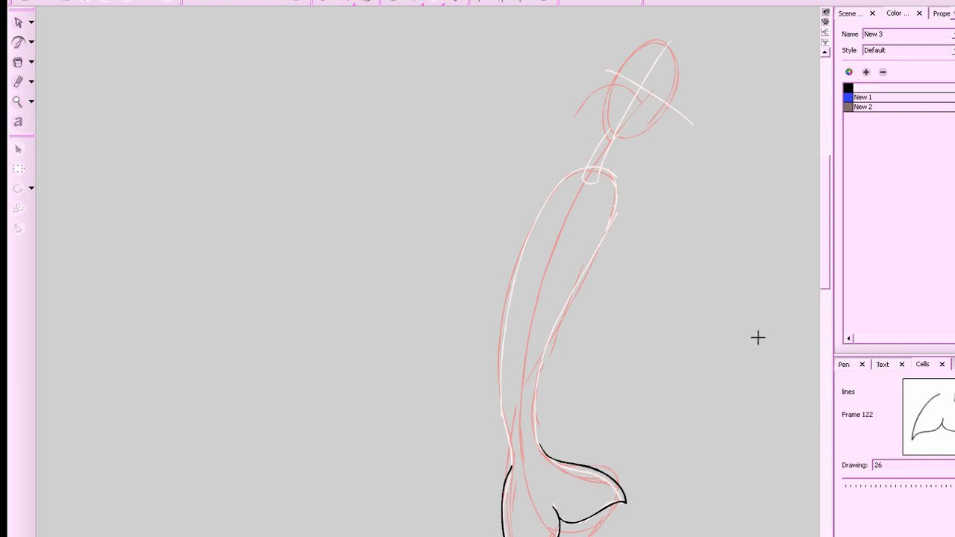
{"action": "mouse_move", "coordinate": [509, 467]}
{"action": "left_mouse_down"}
{"action": "mouse_move", "coordinate": [501, 372]}
{"action": "mouse_move", "coordinate": [521, 254]}
{"action": "mouse_move", "coordinate": [546, 200]}
{"action": "mouse_move", "coordinate": [590, 165]}
{"action": "mouse_move", "coordinate": [616, 186]}
{"action": "mouse_move", "coordinate": [600, 252]}
{"action": "mouse_move", "coordinate": [539, 374]}
{"action": "mouse_move", "coordinate": [540, 447]}
{"action": "left_mouse_up"}
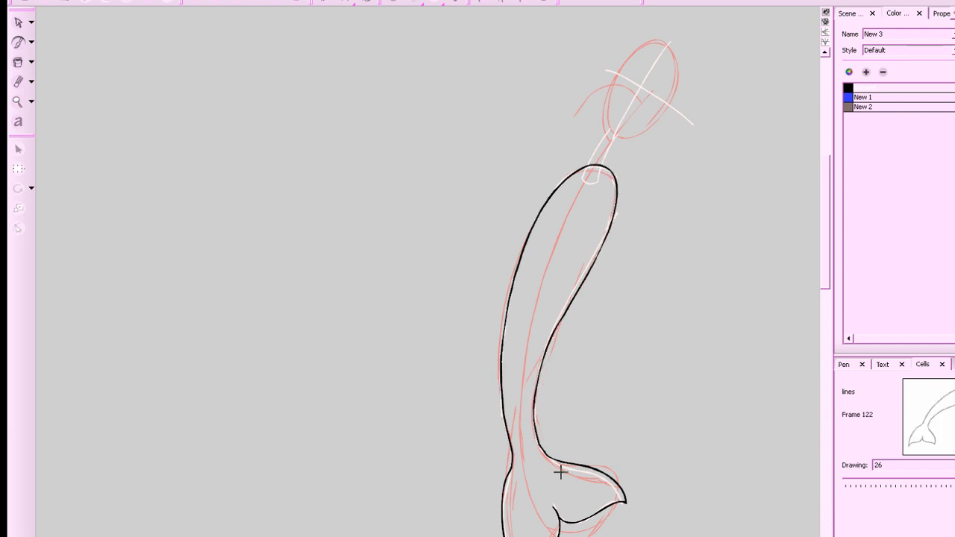
Flip between drawings 25 and 26 to compare the upper body and head positions.
{"action": "left_click_drag", "start_coordinate": [732, 322], "coordinate": [706, 468]}
{"action": "key", "text": "f"}
{"action": "key", "text": "g"}
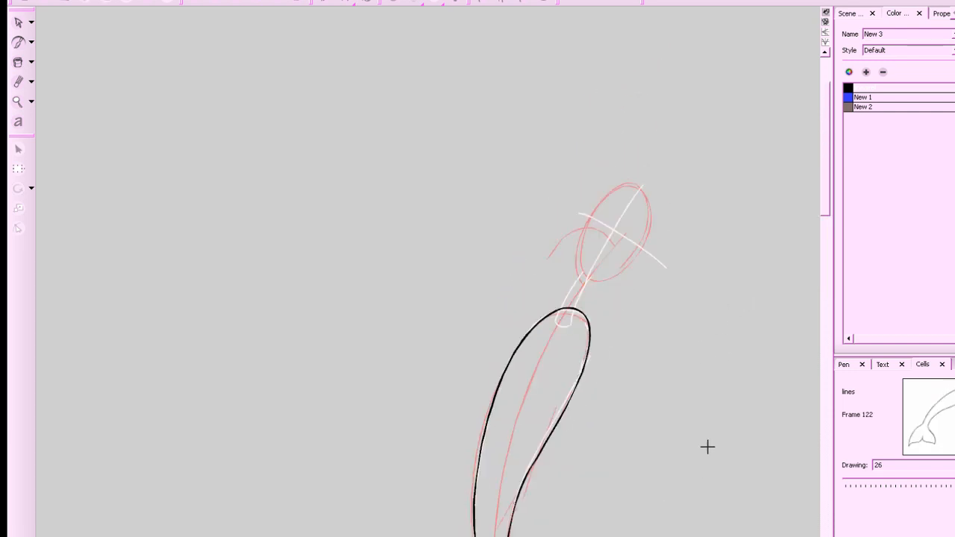
{"action": "key", "text": "f"}
{"action": "key", "text": "f"}
{"action": "key", "text": "g"}
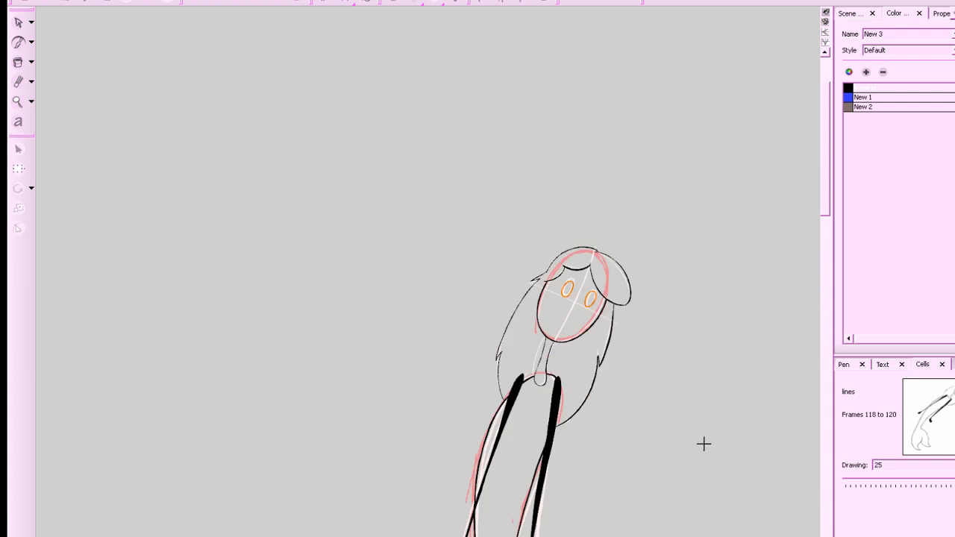
Examine the inked head, eyes and hair line joints of drawing 25 up close.
{"action": "key", "text": "z"}
{"action": "left_click_drag", "start_coordinate": [727, 426], "coordinate": [680, 425]}
{"action": "key", "text": "z"}
{"action": "key", "text": "z"}
{"action": "key", "text": "z"}
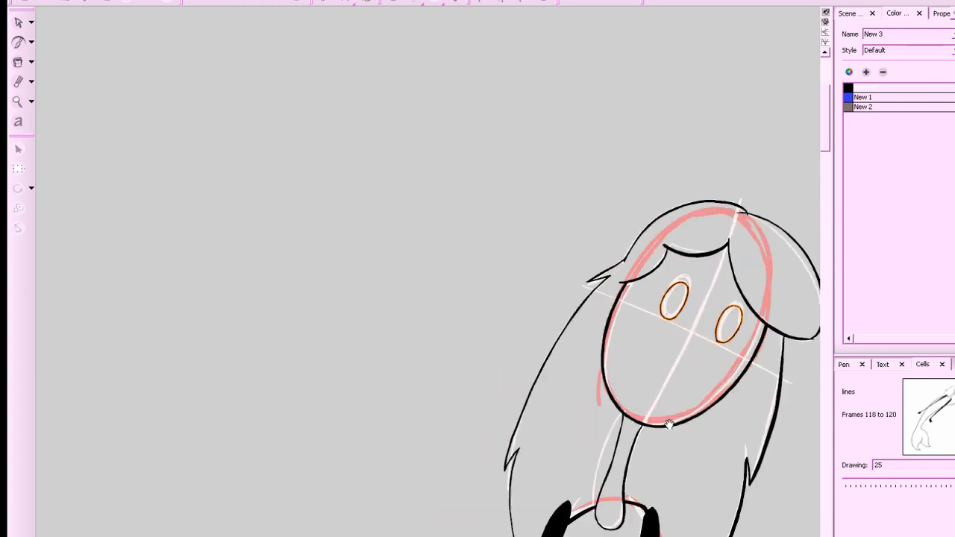
{"action": "left_click_drag", "start_coordinate": [752, 426], "coordinate": [573, 451]}
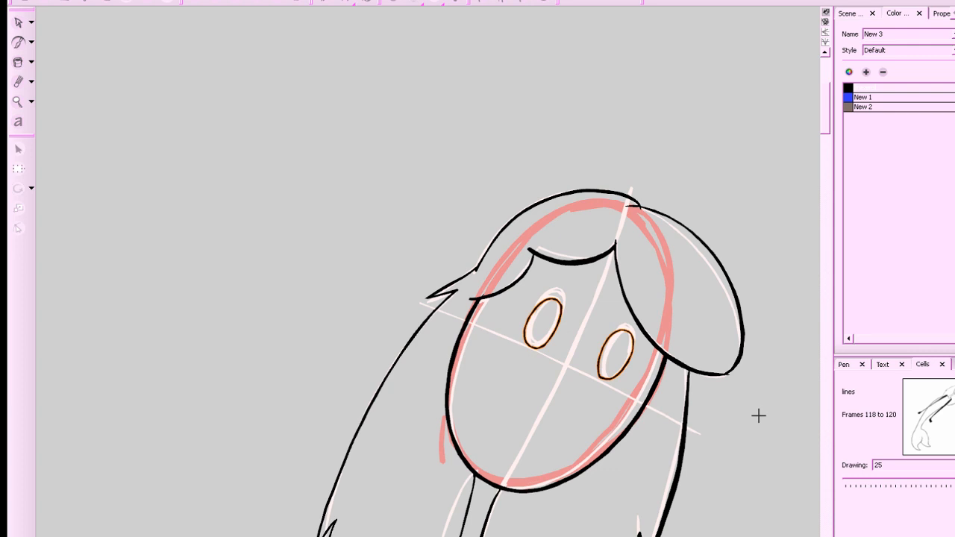
{"action": "key", "text": "z"}
{"action": "key", "text": "z"}
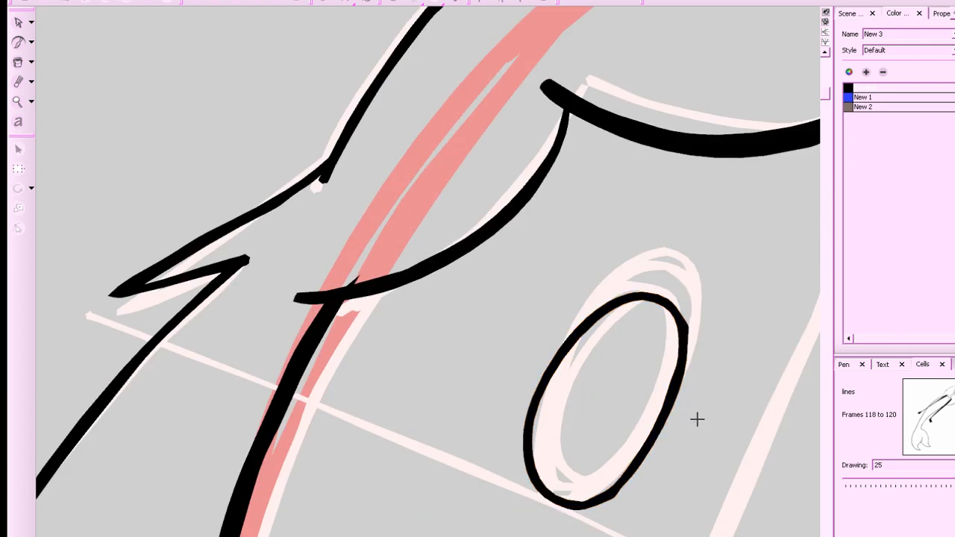
{"action": "key", "text": "x"}
{"action": "key", "text": "x"}
{"action": "key", "text": "x"}
{"action": "key", "text": "x"}
{"action": "key", "text": "x"}
{"action": "key", "text": "x"}
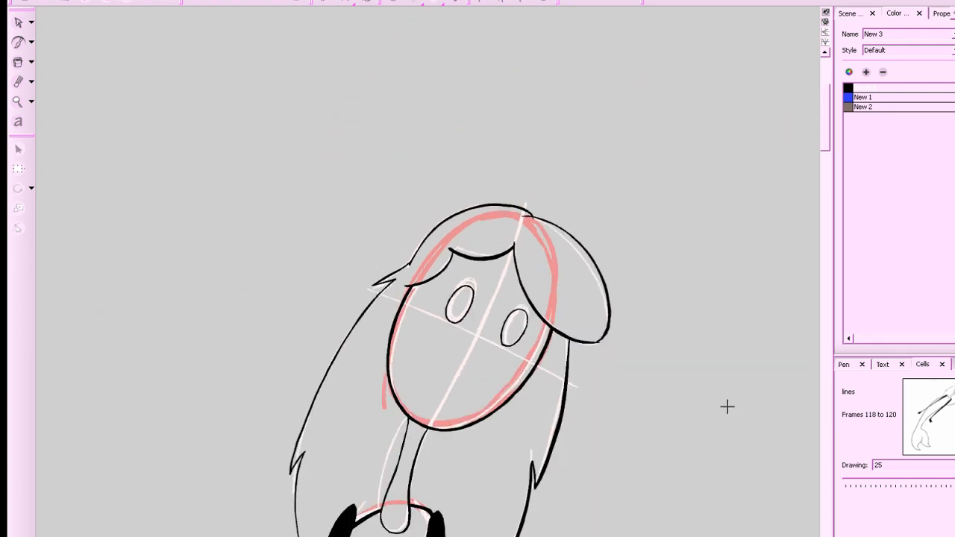
Save the project and pick the blue New 1 colour, checking drawing 25 against drawing 26.
{"action": "left_click_drag", "start_coordinate": [728, 406], "coordinate": [769, 344]}
{"action": "key", "text": "ctrl+s"}
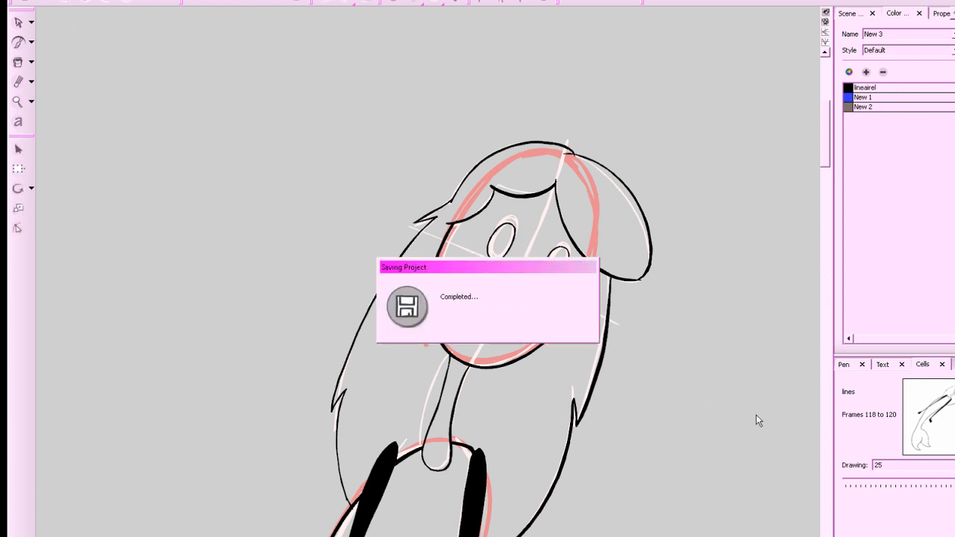
{"action": "key", "text": "f"}
{"action": "key", "text": "g"}
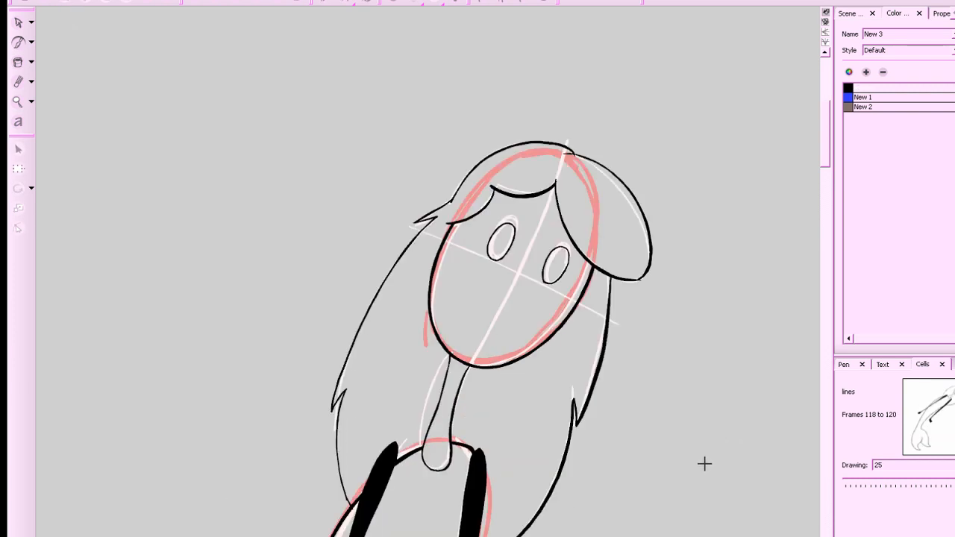
{"action": "mouse_move", "coordinate": [705, 464]}
{"action": "left_mouse_down"}
{"action": "mouse_move", "coordinate": [770, 407]}
{"action": "mouse_move", "coordinate": [762, 509]}
{"action": "left_mouse_up"}
{"action": "key", "text": "x"}
{"action": "key", "text": "g"}
{"action": "left_click", "coordinate": [866, 97]}
{"action": "key", "text": "f"}
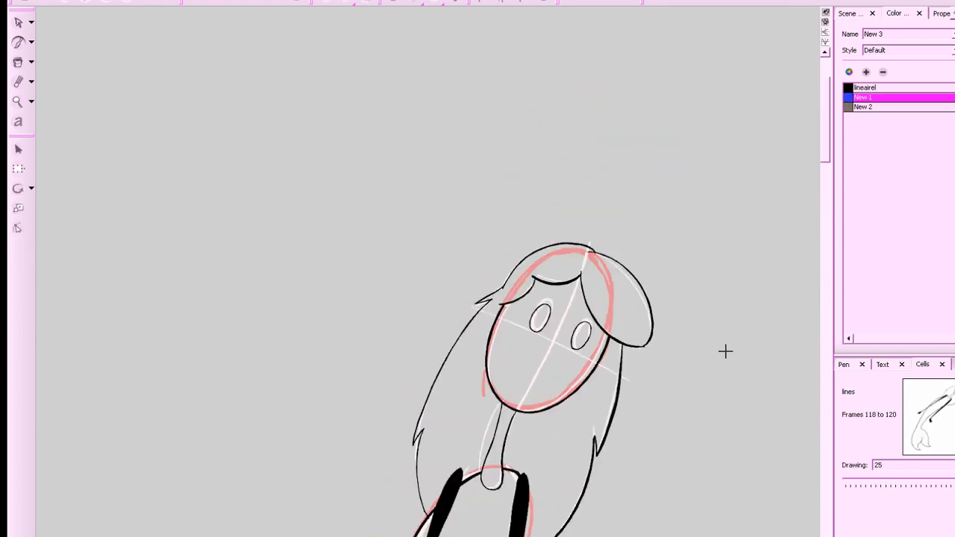
{"action": "key", "text": "g"}
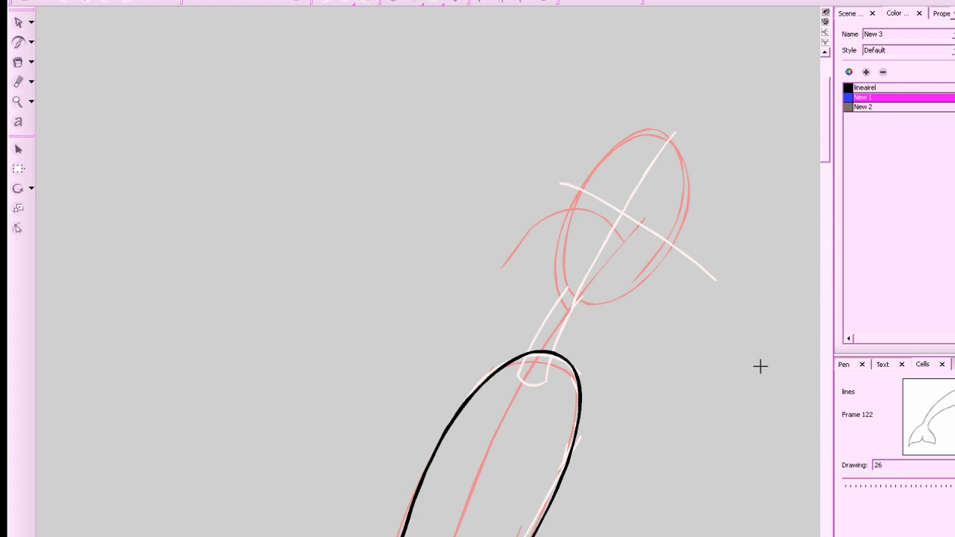
Ink frame 122's head as a tilted oval in the blue New 1 colour over the sketched head.
{"action": "left_click_drag", "start_coordinate": [733, 339], "coordinate": [729, 443]}
{"action": "key", "text": "f"}
{"action": "key", "text": "g"}
{"action": "left_click", "coordinate": [851, 88]}
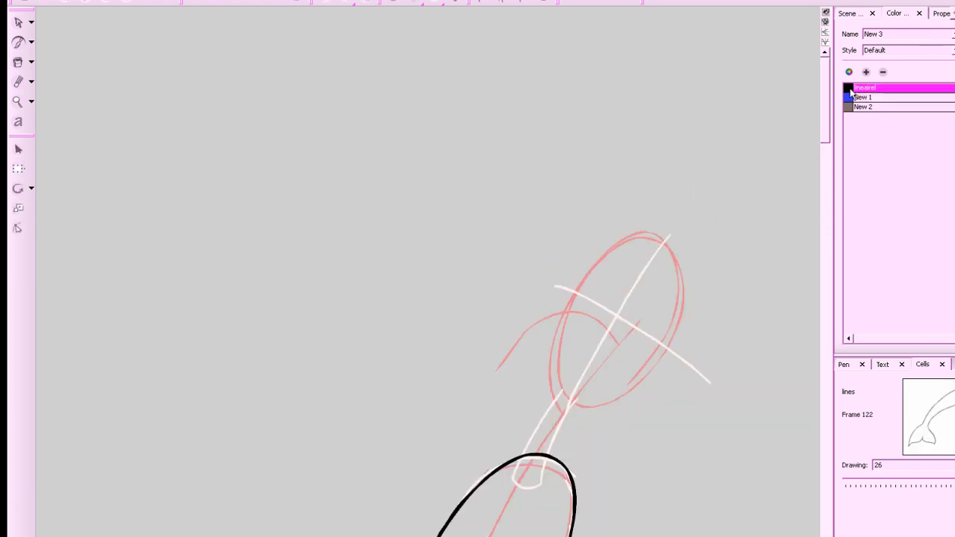
{"action": "left_click", "coordinate": [855, 97]}
{"action": "key", "text": "f"}
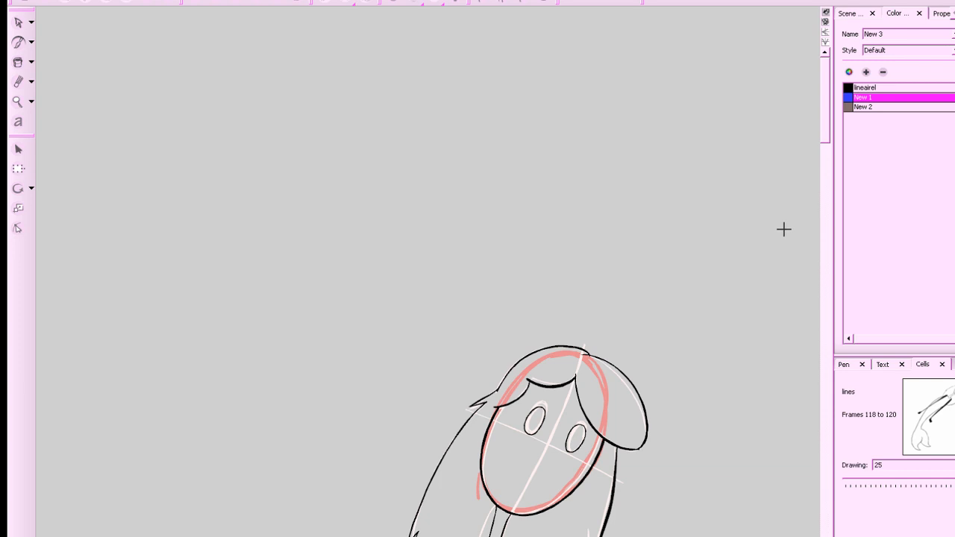
{"action": "key", "text": "g"}
{"action": "left_click_drag", "start_coordinate": [684, 297], "coordinate": [679, 334]}
{"action": "key", "text": "ctrl+z"}
{"action": "mouse_move", "coordinate": [684, 298]}
{"action": "left_mouse_down"}
{"action": "mouse_move", "coordinate": [668, 351]}
{"action": "mouse_move", "coordinate": [683, 311]}
{"action": "mouse_move", "coordinate": [630, 400]}
{"action": "mouse_move", "coordinate": [561, 391]}
{"action": "mouse_move", "coordinate": [586, 267]}
{"action": "mouse_move", "coordinate": [680, 271]}
{"action": "mouse_move", "coordinate": [684, 300]}
{"action": "left_mouse_up"}
{"action": "key", "text": "ctrl+z"}
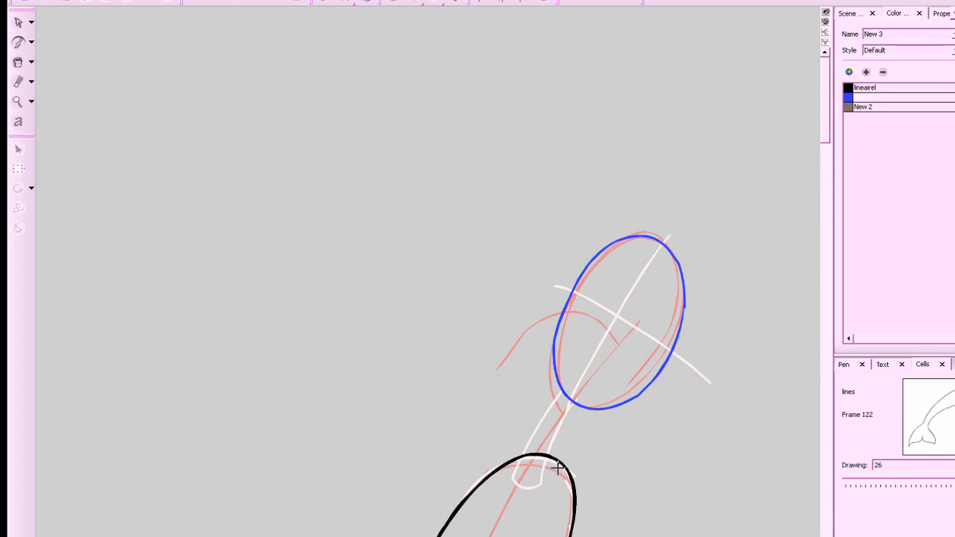
Select the blue head oval and check its fit against the sketched head and chin.
{"action": "left_click", "coordinate": [18, 22]}
{"action": "mouse_move", "coordinate": [274, 128]}
{"action": "left_mouse_down"}
{"action": "mouse_move", "coordinate": [444, 208]}
{"action": "mouse_move", "coordinate": [817, 435]}
{"action": "left_mouse_up"}
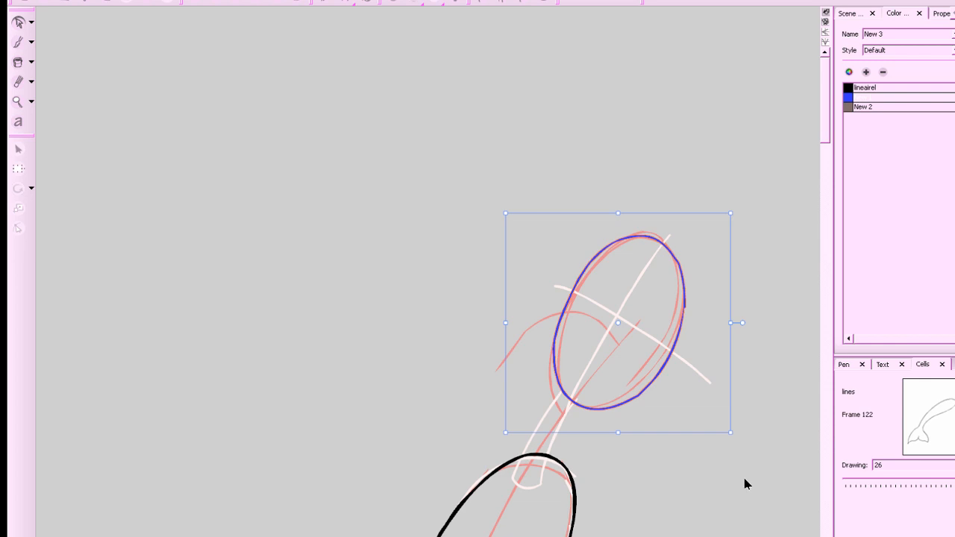
{"action": "left_click_drag", "start_coordinate": [745, 485], "coordinate": [700, 335]}
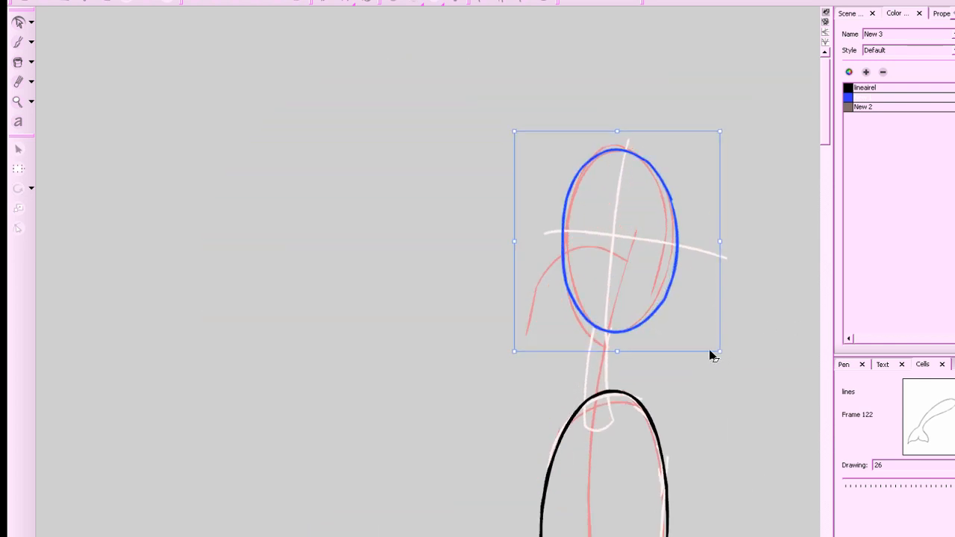
{"action": "left_click", "coordinate": [622, 355]}
{"action": "left_click", "coordinate": [620, 333]}
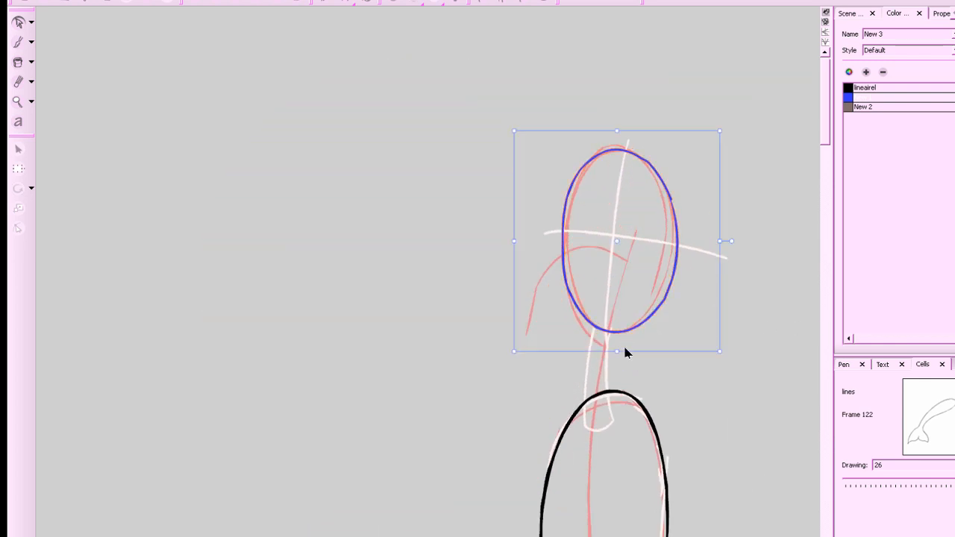
{"action": "left_click", "coordinate": [616, 360]}
{"action": "left_click", "coordinate": [614, 330]}
{"action": "left_click_drag", "start_coordinate": [620, 352], "coordinate": [610, 354]}
{"action": "left_click", "coordinate": [598, 372]}
{"action": "mouse_move", "coordinate": [784, 331]}
{"action": "left_mouse_down"}
{"action": "mouse_move", "coordinate": [761, 343]}
{"action": "mouse_move", "coordinate": [760, 330]}
{"action": "left_mouse_up"}
Recolour frame 122's head oval black and deselect it.
{"action": "left_click", "coordinate": [650, 223]}
{"action": "left_click", "coordinate": [850, 89]}
{"action": "left_click", "coordinate": [755, 231]}
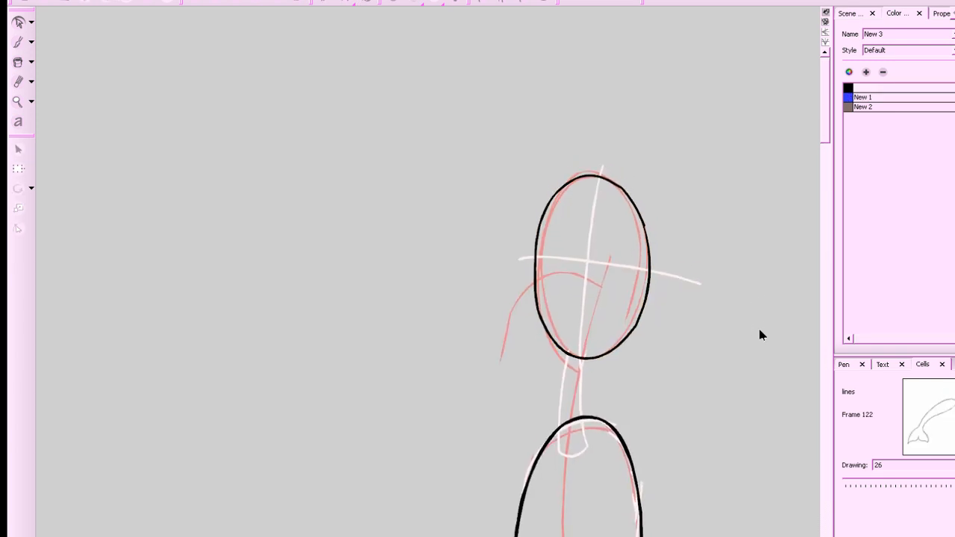
Compare frame 122's head with drawing 25 and pick the blue New 1 colour for the brush.
{"action": "key", "text": "alt+b"}
{"action": "key", "text": "comma"}
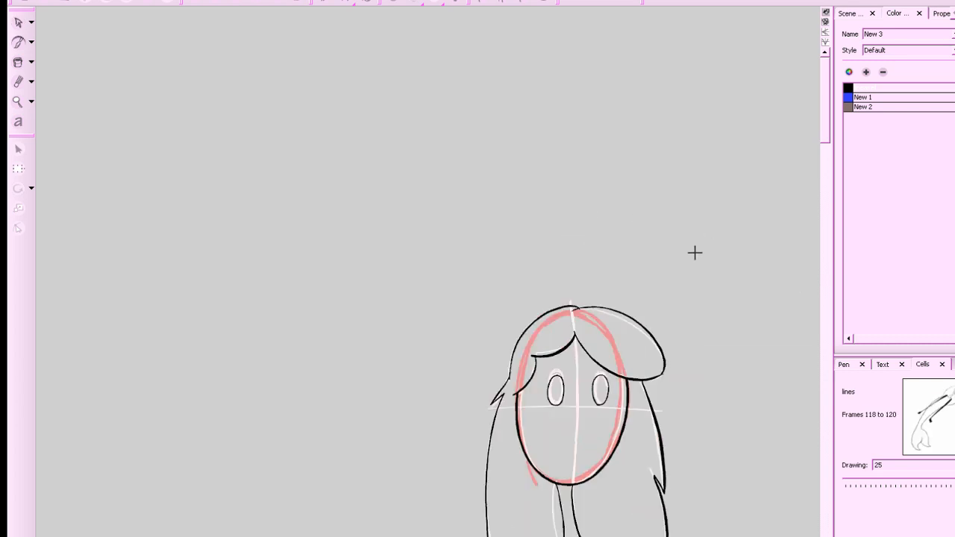
{"action": "key", "text": "period"}
{"action": "left_click", "coordinate": [454, 3]}
{"action": "left_click", "coordinate": [454, 3]}
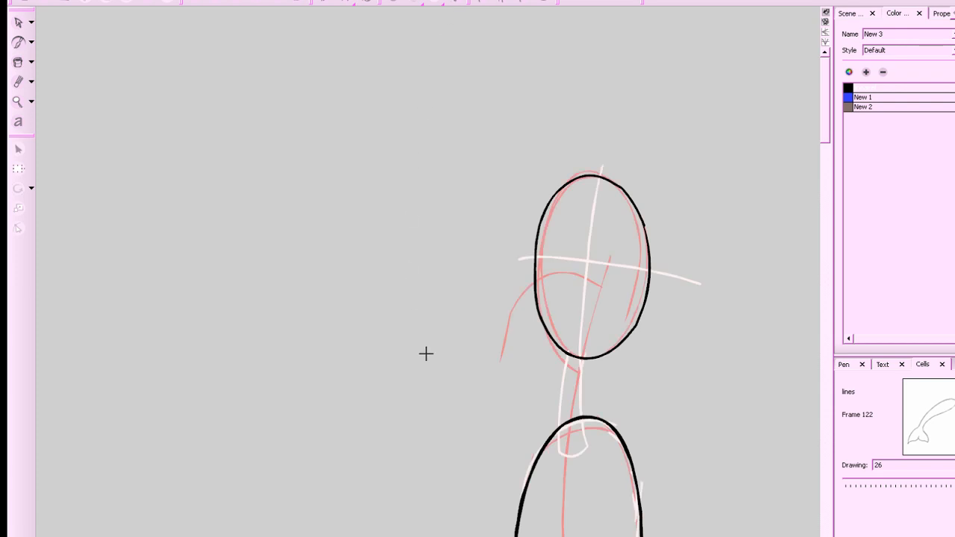
{"action": "mouse_move", "coordinate": [728, 303]}
{"action": "left_mouse_down"}
{"action": "mouse_move", "coordinate": [670, 297]}
{"action": "mouse_move", "coordinate": [731, 309]}
{"action": "left_mouse_up"}
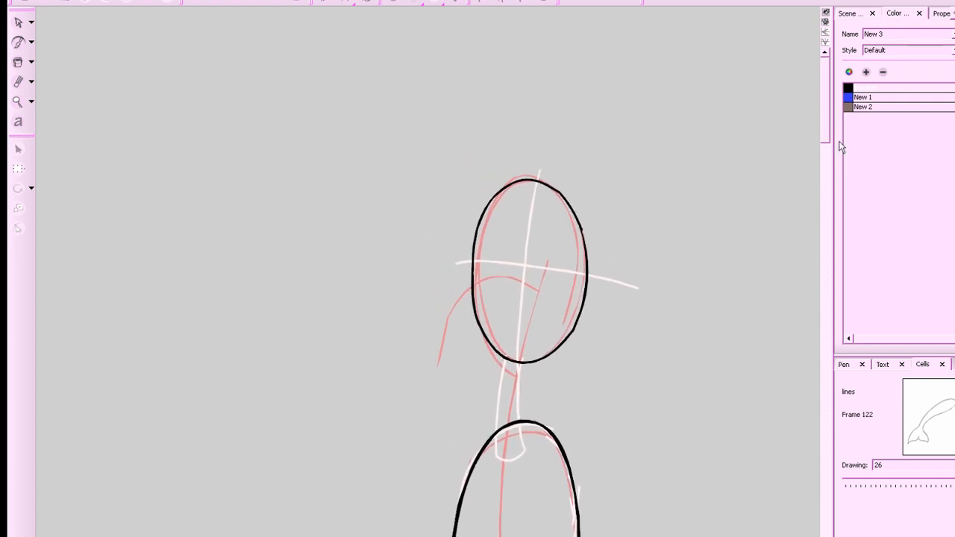
{"action": "left_click", "coordinate": [848, 99]}
{"action": "key", "text": "comma"}
{"action": "key", "text": "period"}
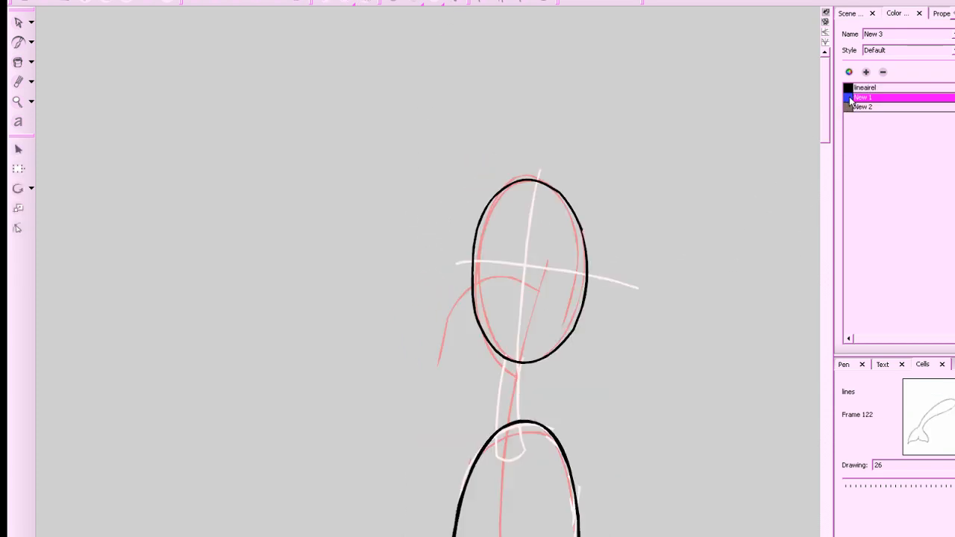
Ink frame 122's swooping fringe in blue, parted at a point on the forehead, checking its shape against drawing 25.
{"action": "mouse_move", "coordinate": [519, 224]}
{"action": "left_mouse_down"}
{"action": "mouse_move", "coordinate": [546, 253]}
{"action": "mouse_move", "coordinate": [625, 223]}
{"action": "mouse_move", "coordinate": [556, 182]}
{"action": "mouse_move", "coordinate": [608, 214]}
{"action": "mouse_move", "coordinate": [592, 265]}
{"action": "mouse_move", "coordinate": [524, 223]}
{"action": "mouse_move", "coordinate": [525, 213]}
{"action": "mouse_move", "coordinate": [479, 236]}
{"action": "mouse_move", "coordinate": [468, 282]}
{"action": "left_mouse_up"}
{"action": "key", "text": "comma"}
{"action": "key", "text": "period"}
{"action": "key", "text": "ctrl+z"}
{"action": "key", "text": "comma"}
{"action": "key", "text": "period"}
{"action": "key", "text": "comma"}
{"action": "key", "text": "period"}
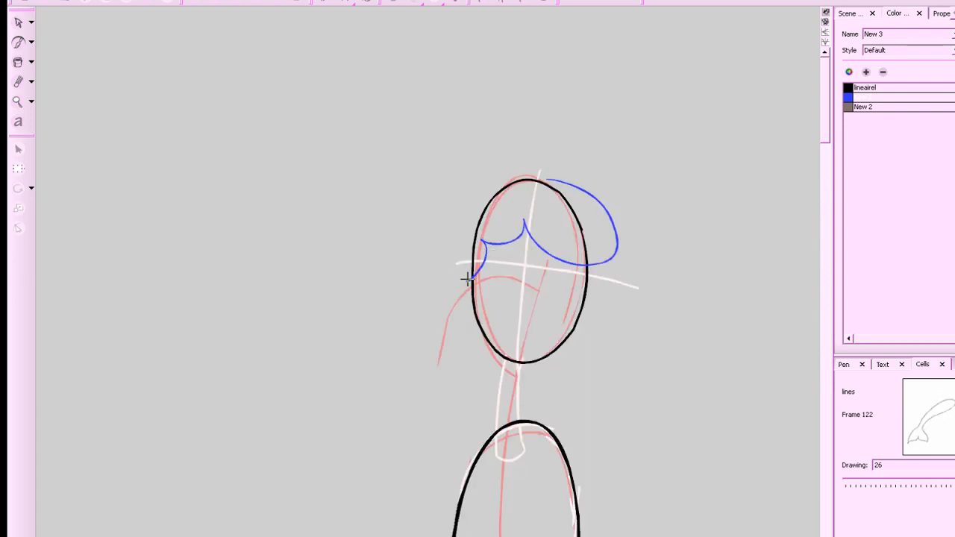
{"action": "left_click_drag", "start_coordinate": [667, 238], "coordinate": [689, 247]}
{"action": "key", "text": "comma"}
{"action": "key", "text": "period"}
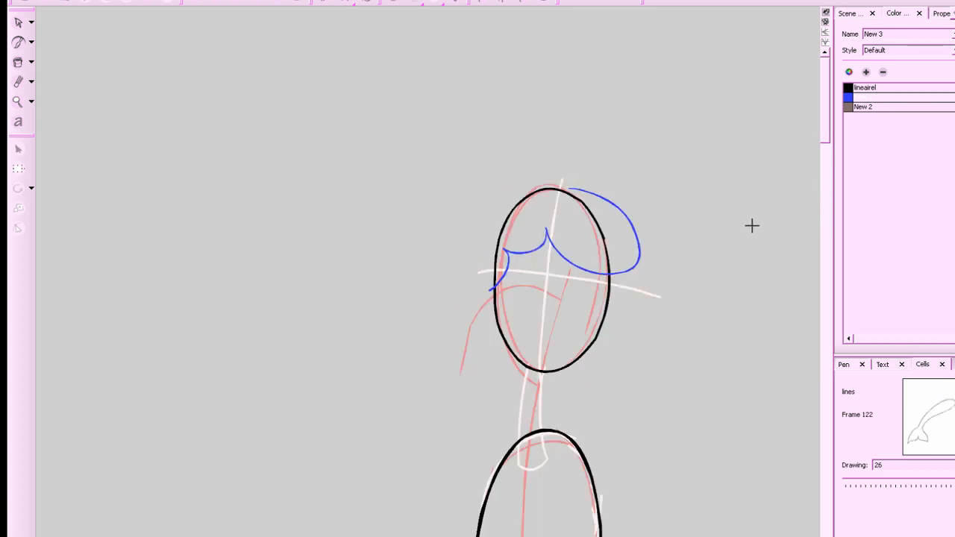
Turn on onion skinning and ink the outer hair outline from the crown down to a small pointed tuft beside the face.
{"action": "mouse_move", "coordinate": [573, 188]}
{"action": "left_mouse_down"}
{"action": "mouse_move", "coordinate": [500, 193]}
{"action": "mouse_move", "coordinate": [473, 306]}
{"action": "left_mouse_up"}
{"action": "key", "text": "ctrl+z"}
{"action": "left_click", "coordinate": [395, 2]}
{"action": "key", "text": "comma"}
{"action": "key", "text": "period"}
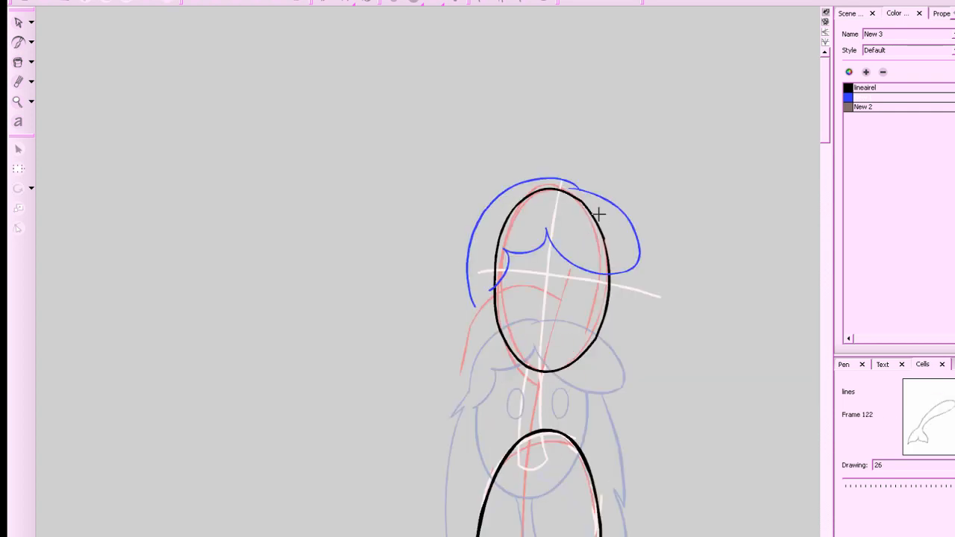
{"action": "key", "text": "ctrl+z"}
{"action": "mouse_move", "coordinate": [525, 185]}
{"action": "left_mouse_down"}
{"action": "mouse_move", "coordinate": [478, 241]}
{"action": "mouse_move", "coordinate": [463, 293]}
{"action": "left_mouse_up"}
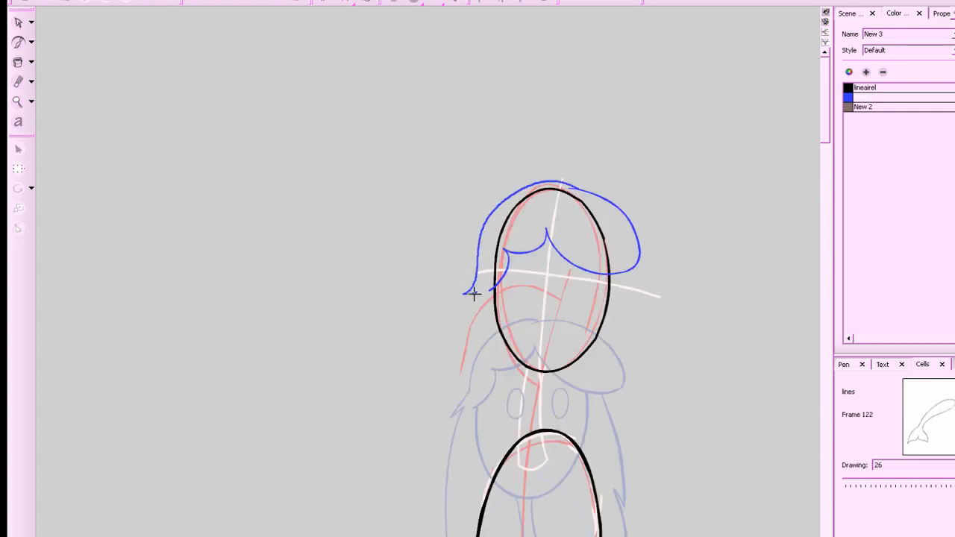
{"action": "key", "text": "comma"}
{"action": "key", "text": "period"}
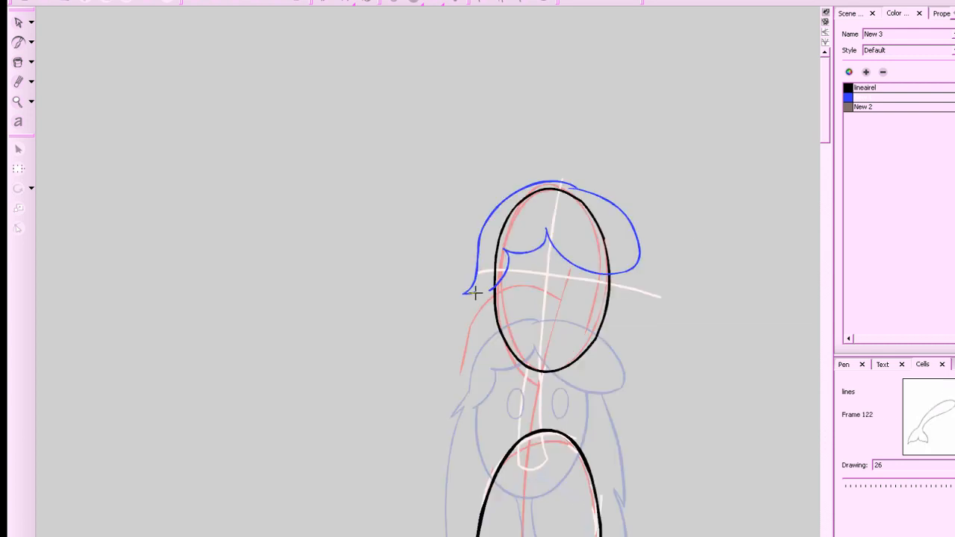
Ink the long jagged hair locks in blue down both sides of the head to the torso outline.
{"action": "mouse_move", "coordinate": [482, 289]}
{"action": "left_mouse_down"}
{"action": "mouse_move", "coordinate": [456, 348]}
{"action": "mouse_move", "coordinate": [449, 478]}
{"action": "mouse_move", "coordinate": [458, 452]}
{"action": "mouse_move", "coordinate": [474, 523]}
{"action": "left_mouse_up"}
{"action": "left_click_drag", "start_coordinate": [692, 399], "coordinate": [670, 335]}
{"action": "key", "text": "comma"}
{"action": "key", "text": "period"}
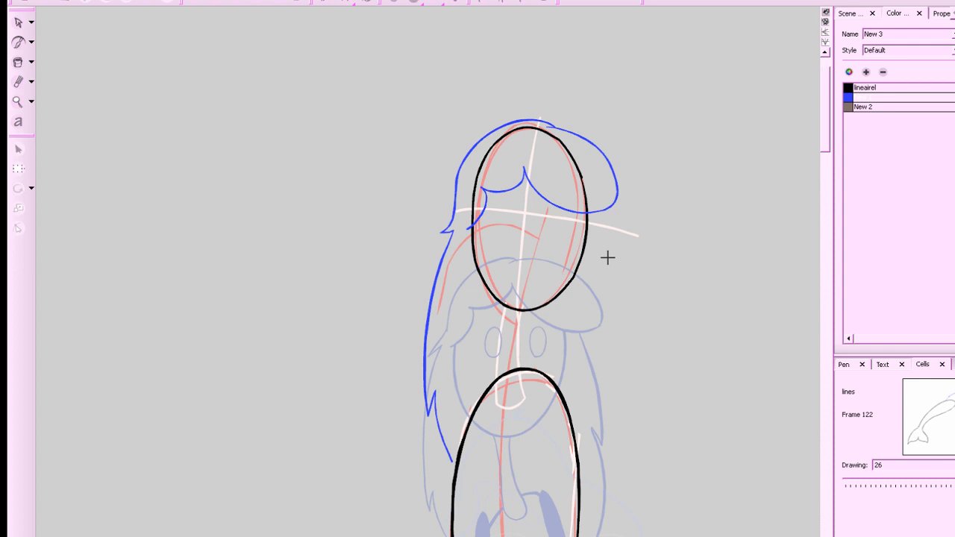
{"action": "mouse_move", "coordinate": [598, 214]}
{"action": "left_mouse_down"}
{"action": "mouse_move", "coordinate": [608, 346]}
{"action": "mouse_move", "coordinate": [575, 473]}
{"action": "left_mouse_up"}
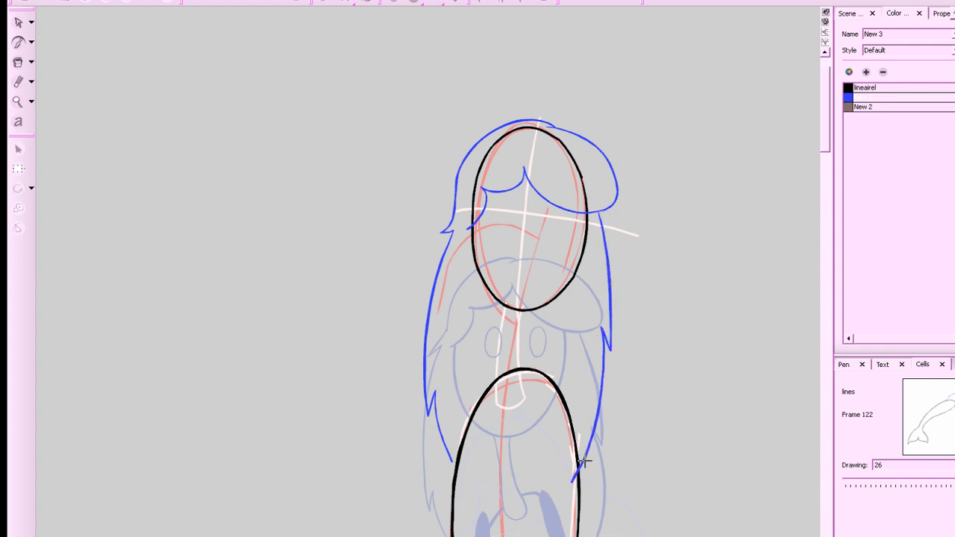
{"action": "key", "text": "comma"}
{"action": "key", "text": "period"}
Try inking the neck in blue as a narrow U shape from the chin into the top of the torso.
{"action": "scroll", "coordinate": [740, 397], "scroll_direction": "up", "scroll_amount": 2}
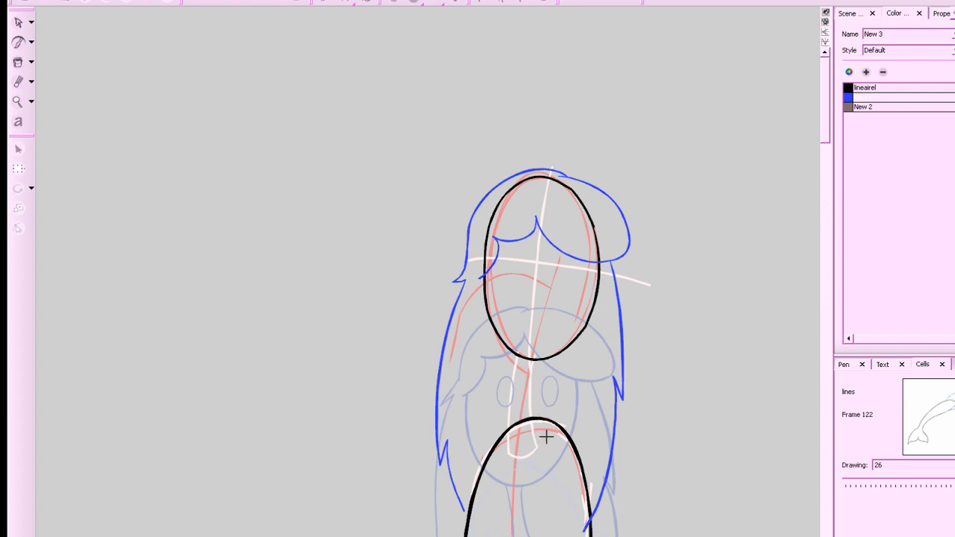
{"action": "mouse_move", "coordinate": [519, 357]}
{"action": "left_mouse_down"}
{"action": "mouse_move", "coordinate": [525, 447]}
{"action": "mouse_move", "coordinate": [545, 441]}
{"action": "mouse_move", "coordinate": [541, 369]}
{"action": "left_mouse_up"}
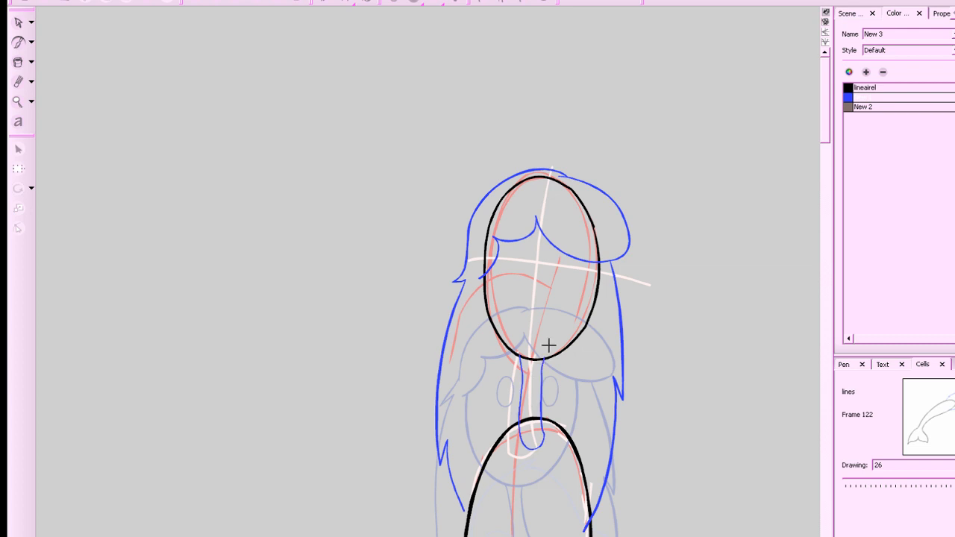
{"action": "key", "text": "a"}
{"action": "key", "text": "s"}
{"action": "key", "text": "ctrl+z"}
{"action": "mouse_move", "coordinate": [543, 361]}
{"action": "left_mouse_down"}
{"action": "mouse_move", "coordinate": [535, 443]}
{"action": "mouse_move", "coordinate": [523, 451]}
{"action": "mouse_move", "coordinate": [512, 433]}
{"action": "mouse_move", "coordinate": [519, 356]}
{"action": "left_mouse_up"}
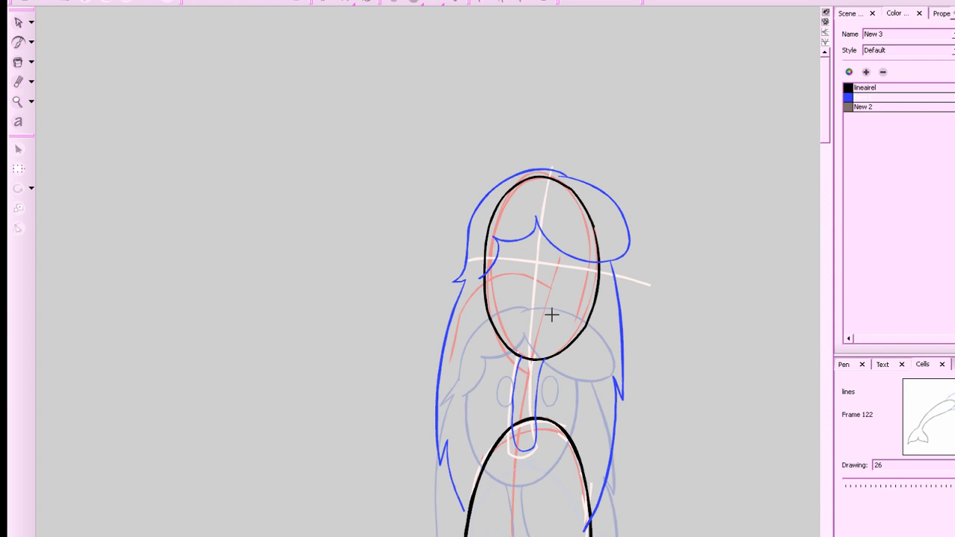
Ink two small upright oval eyes inside the head outline in the black lineairel colour.
{"action": "left_click", "coordinate": [855, 89]}
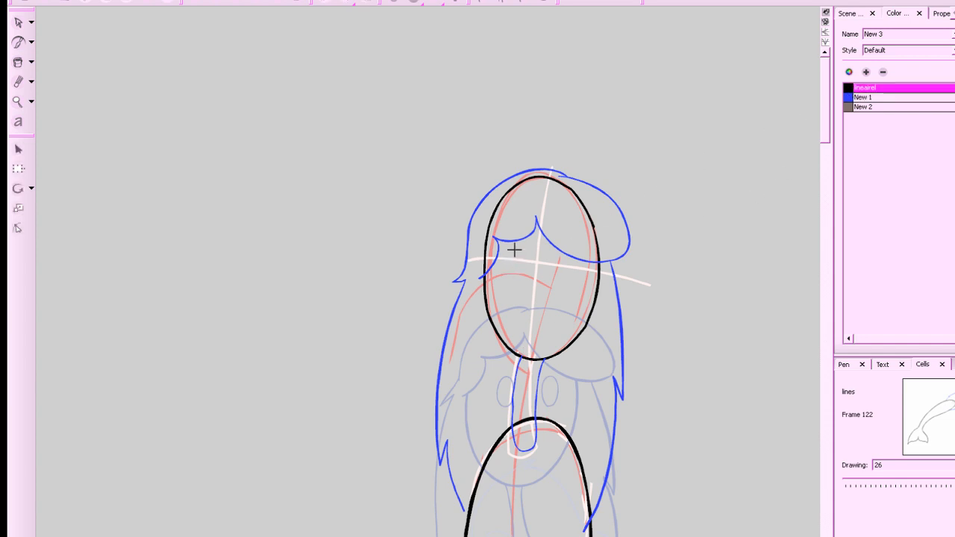
{"action": "mouse_move", "coordinate": [515, 251]}
{"action": "left_mouse_down"}
{"action": "mouse_move", "coordinate": [517, 285]}
{"action": "mouse_move", "coordinate": [505, 268]}
{"action": "mouse_move", "coordinate": [513, 249]}
{"action": "mouse_move", "coordinate": [564, 275]}
{"action": "mouse_move", "coordinate": [553, 281]}
{"action": "mouse_move", "coordinate": [556, 253]}
{"action": "left_mouse_up"}
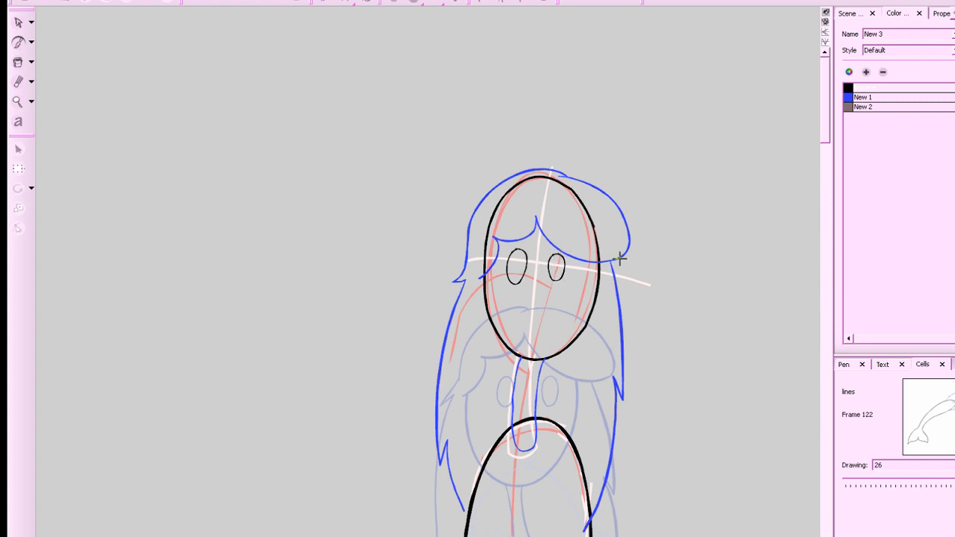
{"action": "left_click_drag", "start_coordinate": [681, 425], "coordinate": [703, 251]}
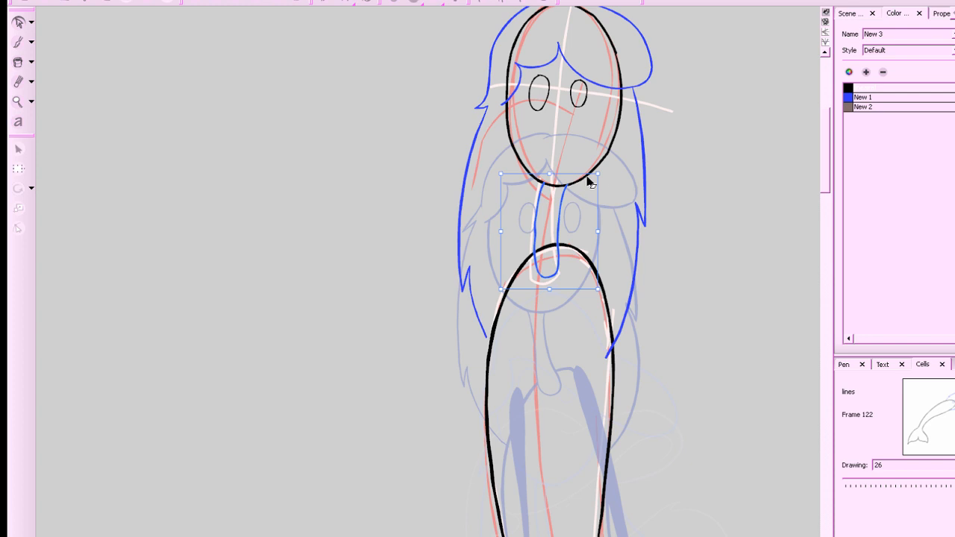
Extend the left hair lock's tip in blue New 1 so that it meets the torso outline.
{"action": "mouse_move", "coordinate": [683, 407]}
{"action": "left_mouse_down"}
{"action": "mouse_move", "coordinate": [678, 386]}
{"action": "mouse_move", "coordinate": [653, 441]}
{"action": "left_mouse_up"}
{"action": "left_click_drag", "start_coordinate": [638, 404], "coordinate": [601, 298]}
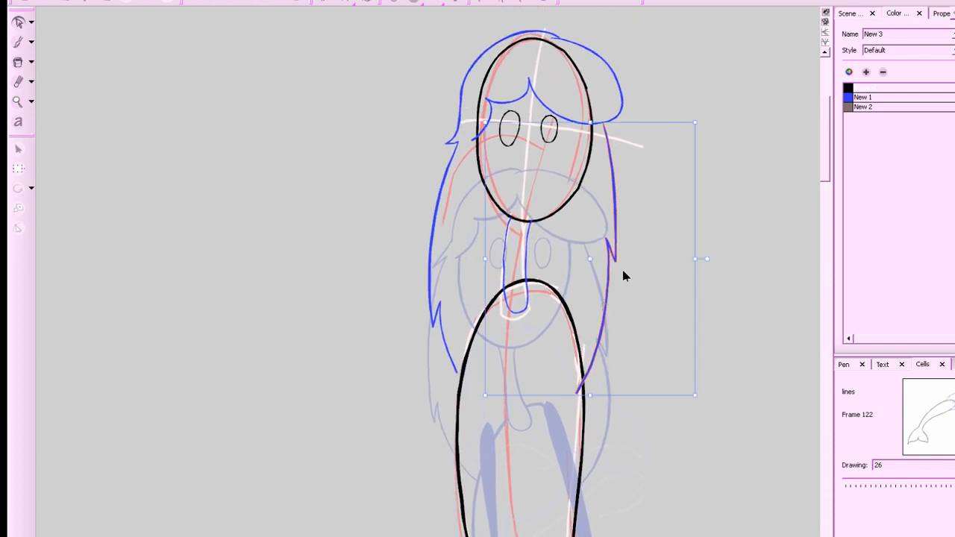
{"action": "left_click", "coordinate": [780, 375]}
{"action": "left_click", "coordinate": [848, 97]}
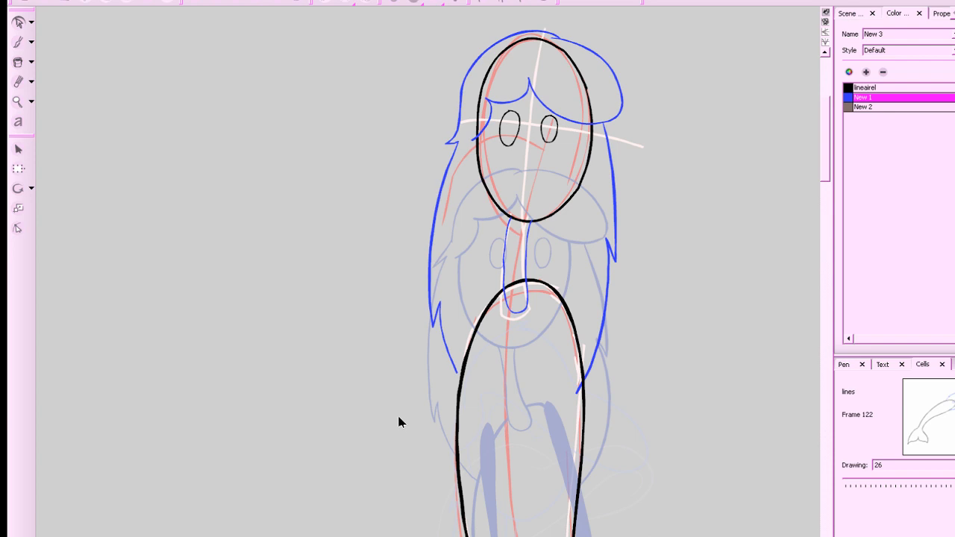
{"action": "key", "text": "alt+b"}
{"action": "left_click_drag", "start_coordinate": [456, 372], "coordinate": [461, 370]}
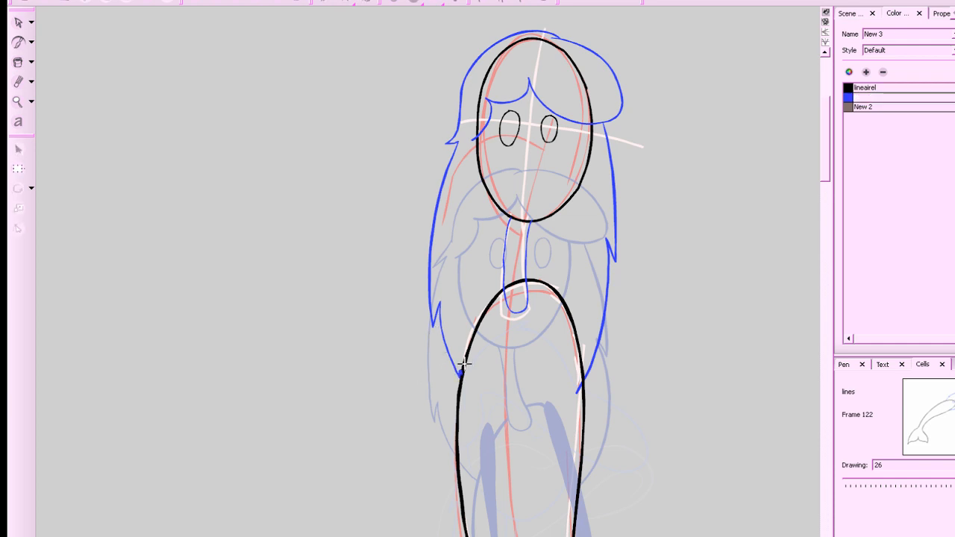
{"action": "key", "text": "comma"}
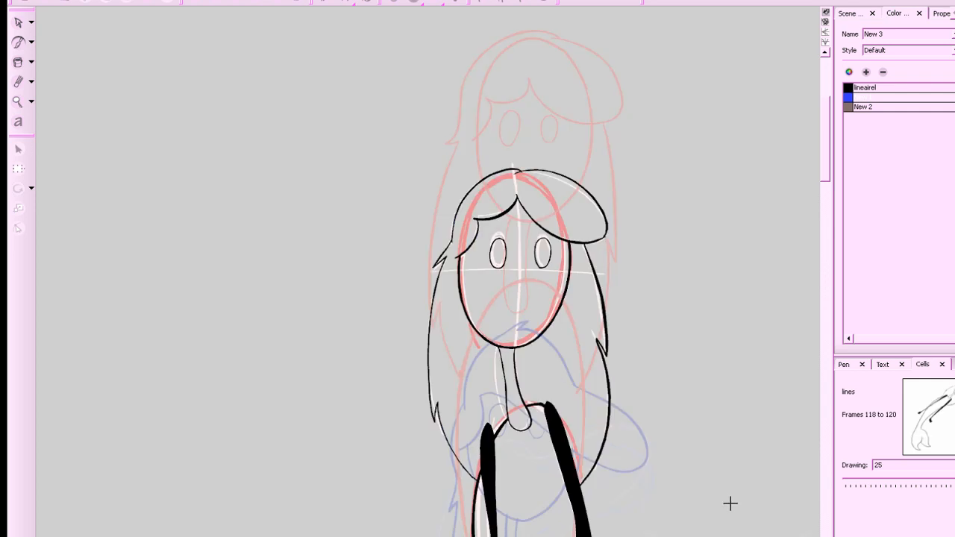
{"action": "key", "text": "period"}
Enlarge the smaller right eye slightly so that it better matches the other eye.
{"action": "left_click_drag", "start_coordinate": [713, 350], "coordinate": [686, 519]}
{"action": "left_click", "coordinate": [19, 24]}
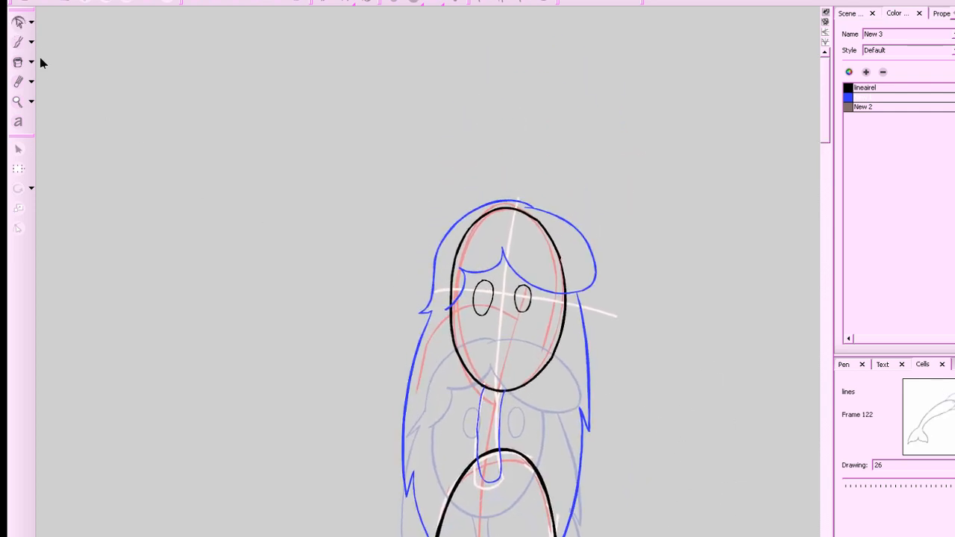
{"action": "left_click", "coordinate": [529, 298]}
{"action": "left_click_drag", "start_coordinate": [540, 318], "coordinate": [522, 278]}
{"action": "left_click", "coordinate": [508, 338]}
Delete the neck and ink a narrower one in blue New 1 from the chin into the chest.
{"action": "left_click", "coordinate": [507, 405]}
{"action": "key", "text": "Delete"}
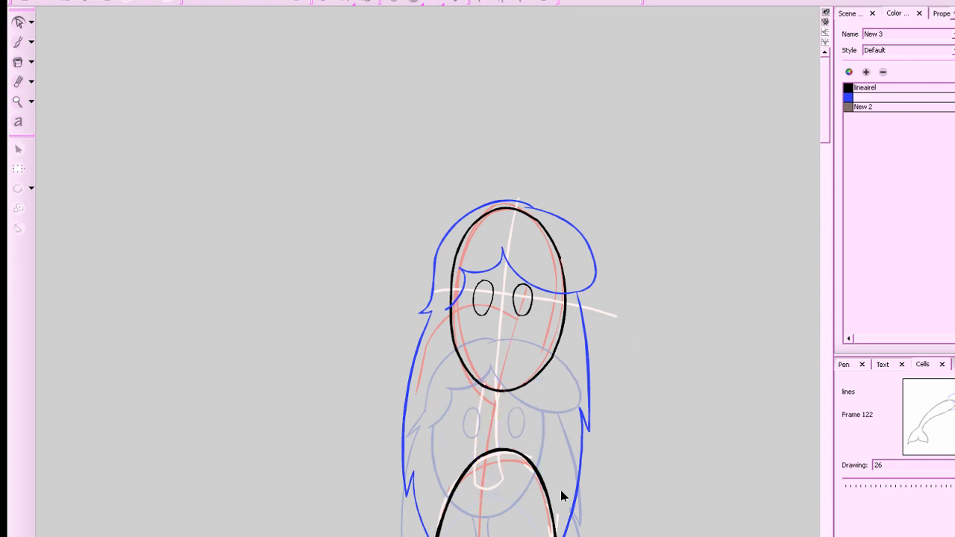
{"action": "left_click", "coordinate": [849, 95]}
{"action": "key", "text": "alt+b"}
{"action": "mouse_move", "coordinate": [481, 387]}
{"action": "left_mouse_down"}
{"action": "mouse_move", "coordinate": [473, 455]}
{"action": "mouse_move", "coordinate": [493, 477]}
{"action": "mouse_move", "coordinate": [497, 387]}
{"action": "left_mouse_up"}
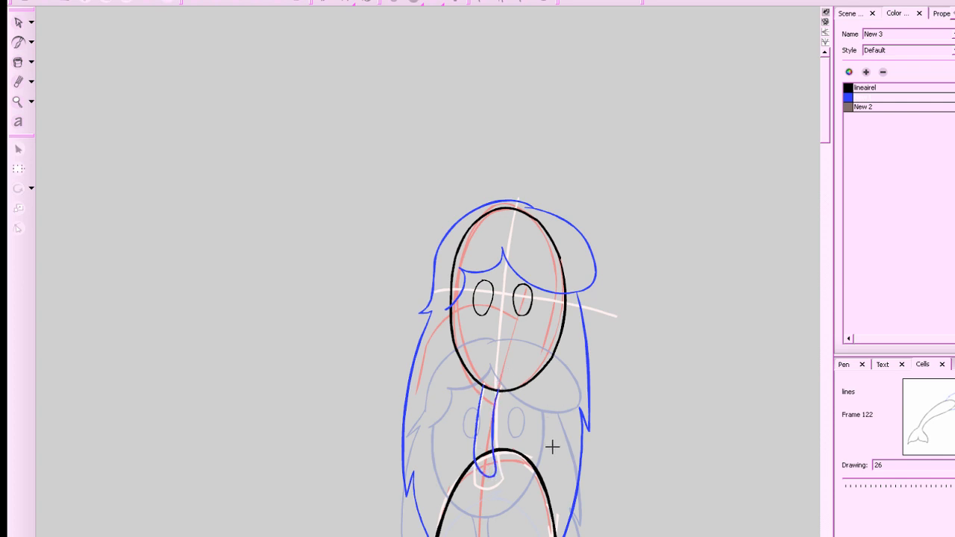
{"action": "key", "text": "comma"}
{"action": "key", "text": "period"}
Examine frame 122's full figure and compare its pose and missing parts with drawing 25.
{"action": "key", "text": "space"}
{"action": "mouse_move", "coordinate": [624, 438]}
{"action": "left_mouse_down"}
{"action": "mouse_move", "coordinate": [644, 393]}
{"action": "mouse_move", "coordinate": [641, 288]}
{"action": "mouse_move", "coordinate": [619, 201]}
{"action": "mouse_move", "coordinate": [621, 161]}
{"action": "left_mouse_up"}
{"action": "left_click_drag", "start_coordinate": [700, 380], "coordinate": [724, 480]}
{"action": "key", "text": "shift+z"}
{"action": "left_click", "coordinate": [848, 94]}
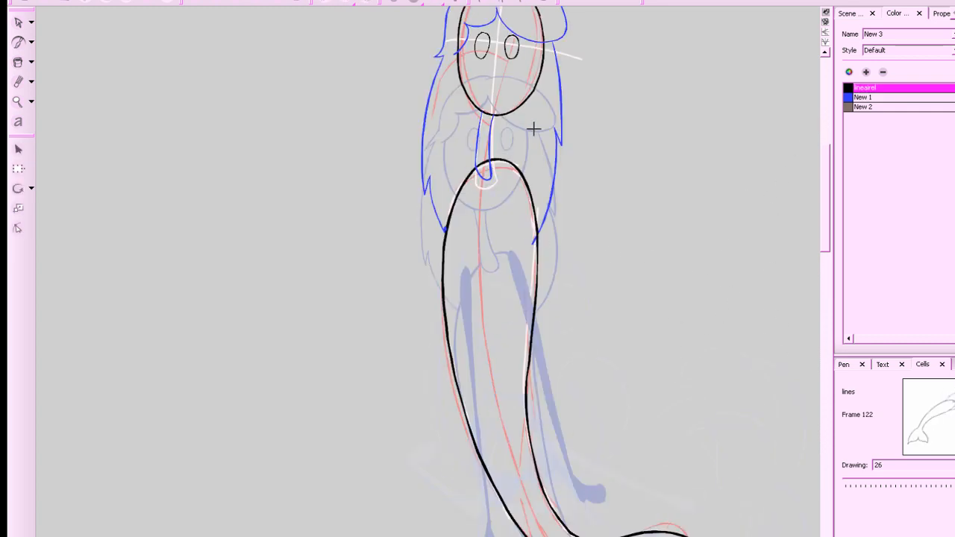
{"action": "left_click_drag", "start_coordinate": [547, 235], "coordinate": [620, 312]}
{"action": "key", "text": "shift+z"}
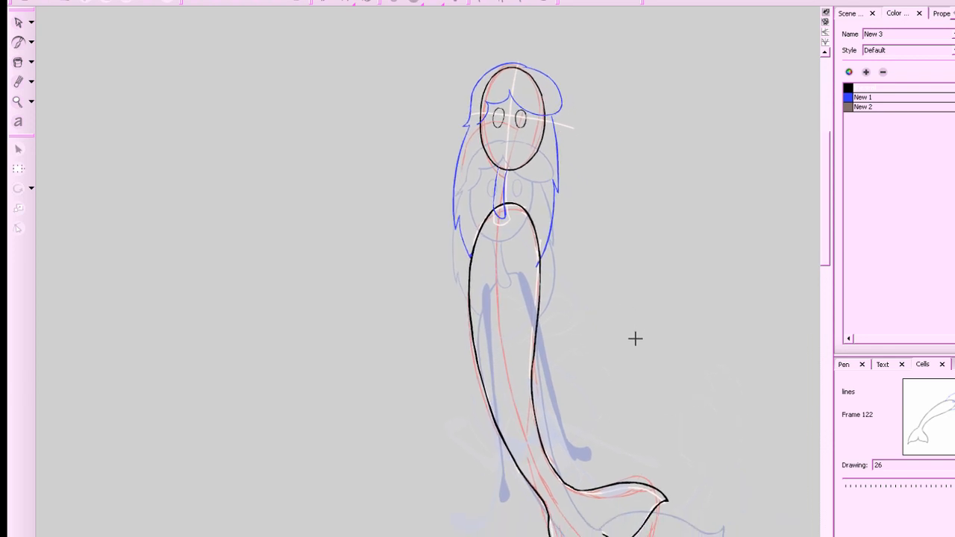
{"action": "key", "text": "f"}
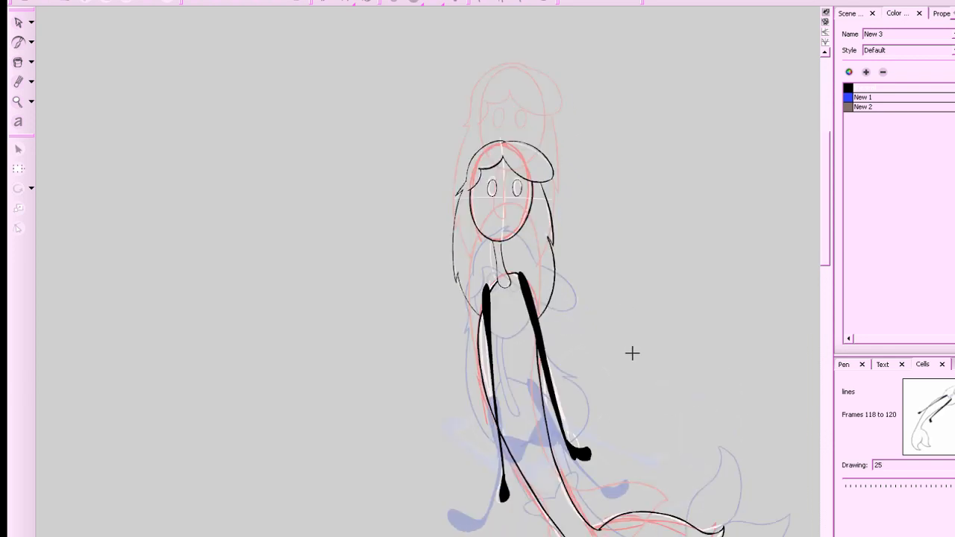
{"action": "key", "text": "g"}
{"action": "key", "text": "f"}
{"action": "key", "text": "f"}
{"action": "key", "text": "g"}
{"action": "key", "text": "g"}
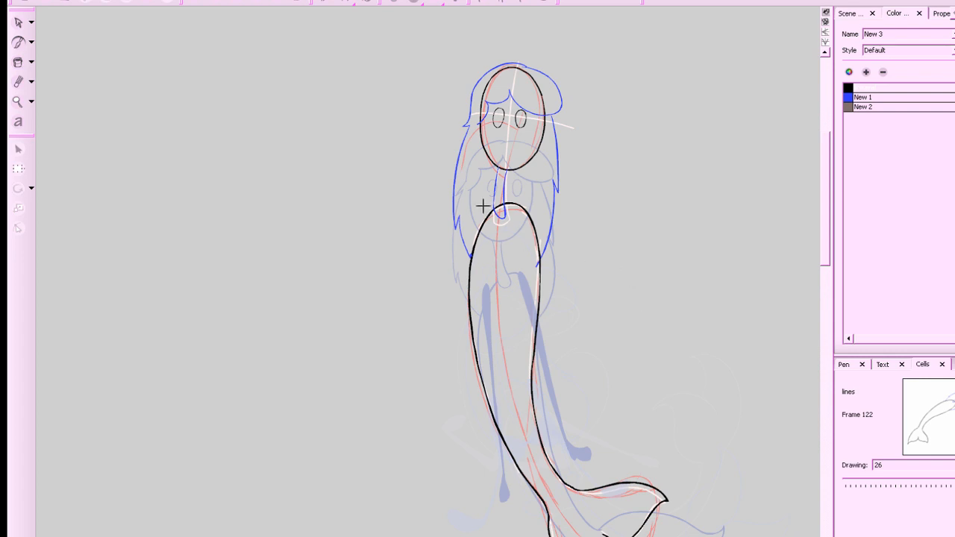
Draw a curved guide line across the torso on drawing 25 in the blue New 1 colour.
{"action": "key", "text": "f"}
{"action": "left_click", "coordinate": [851, 97]}
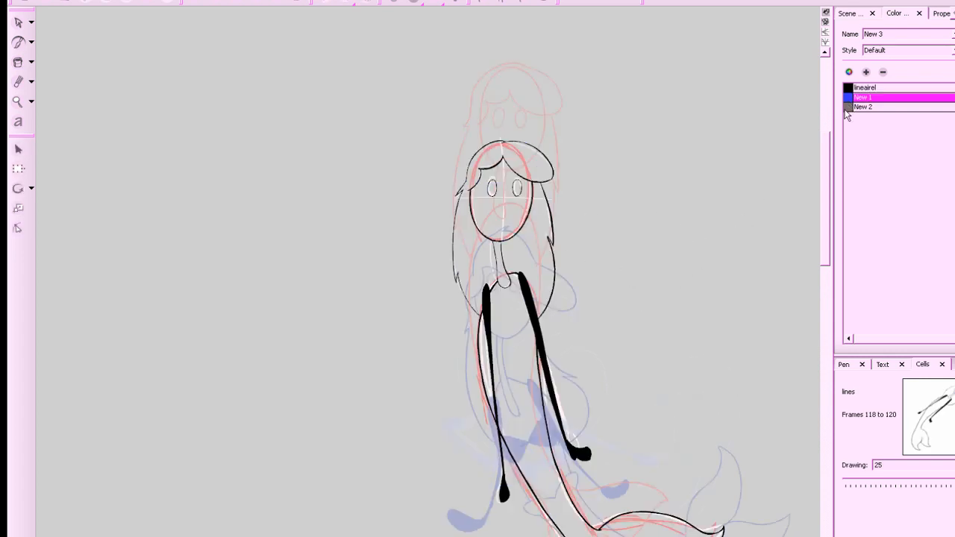
{"action": "key", "text": "f"}
{"action": "key", "text": "g"}
{"action": "mouse_move", "coordinate": [693, 451]}
{"action": "left_mouse_down"}
{"action": "mouse_move", "coordinate": [660, 336]}
{"action": "mouse_move", "coordinate": [693, 460]}
{"action": "left_mouse_up"}
{"action": "key", "text": "2"}
{"action": "key", "text": "f"}
{"action": "key", "text": "g"}
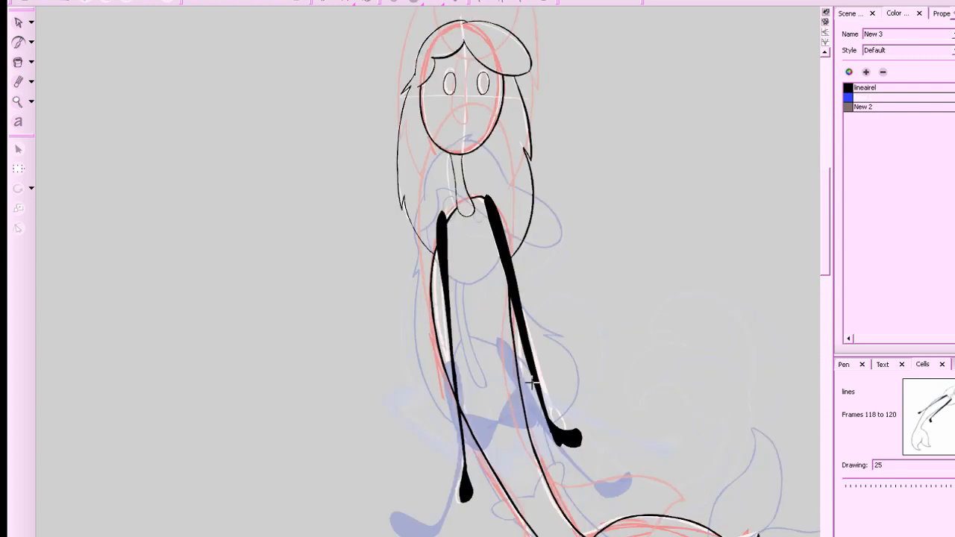
{"action": "left_click_drag", "start_coordinate": [531, 383], "coordinate": [443, 407]}
{"action": "key", "text": "ctrl+z"}
{"action": "left_click_drag", "start_coordinate": [531, 382], "coordinate": [445, 415]}
{"action": "key", "text": "2"}
{"action": "key", "text": "f"}
{"action": "key", "text": "g"}
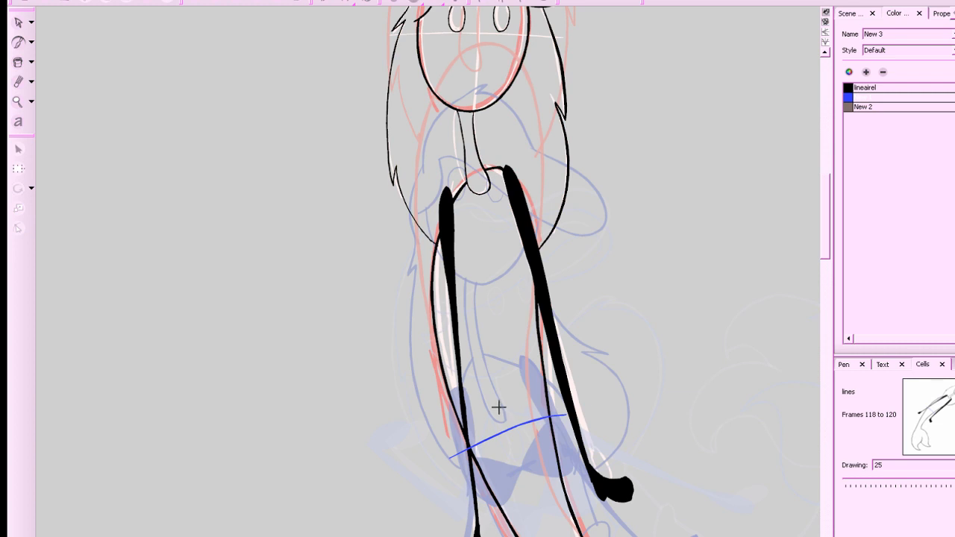
Draw a short blue centre mark across the torso guide and ink the upper edges of both bikini cups around it.
{"action": "left_click_drag", "start_coordinate": [499, 406], "coordinate": [518, 447]}
{"action": "key", "text": "ctrl+z"}
{"action": "left_click_drag", "start_coordinate": [506, 407], "coordinate": [518, 446]}
{"action": "mouse_move", "coordinate": [552, 419]}
{"action": "left_mouse_down"}
{"action": "mouse_move", "coordinate": [458, 438]}
{"action": "mouse_move", "coordinate": [478, 457]}
{"action": "mouse_move", "coordinate": [508, 455]}
{"action": "left_mouse_up"}
{"action": "key", "text": "ctrl+z"}
Remove the guide curve and centre mark from drawing 25 and check the bikini top's edge against drawing 24.
{"action": "left_click", "coordinate": [18, 22]}
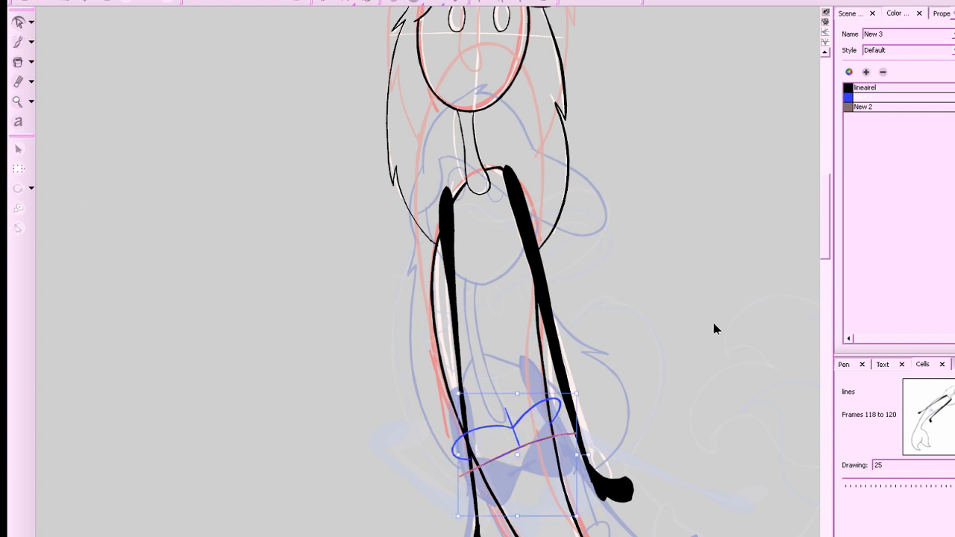
{"action": "key", "text": "Delete"}
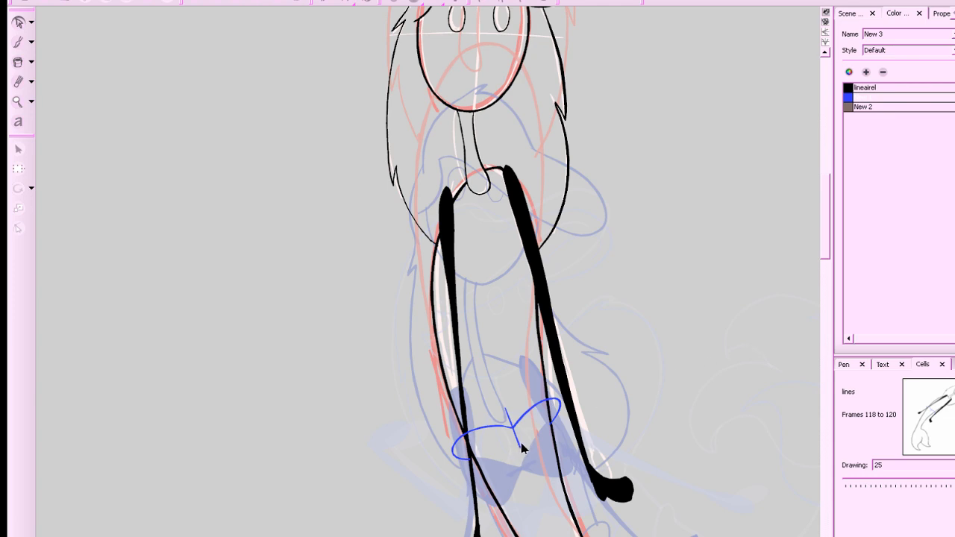
{"action": "key", "text": "ctrl+z"}
{"action": "key", "text": "2"}
{"action": "key", "text": "2"}
{"action": "key", "text": "comma"}
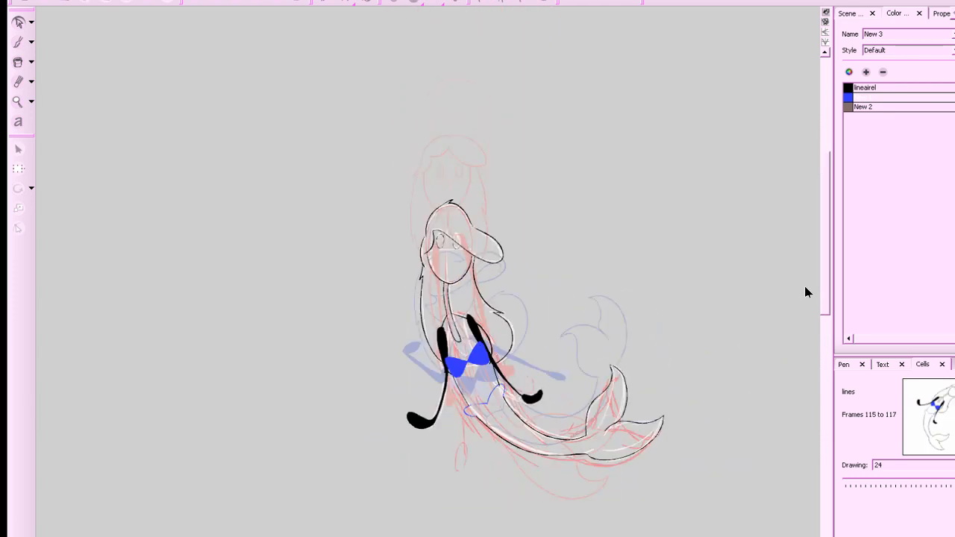
{"action": "key", "text": "period"}
{"action": "key", "text": "1"}
{"action": "key", "text": "1"}
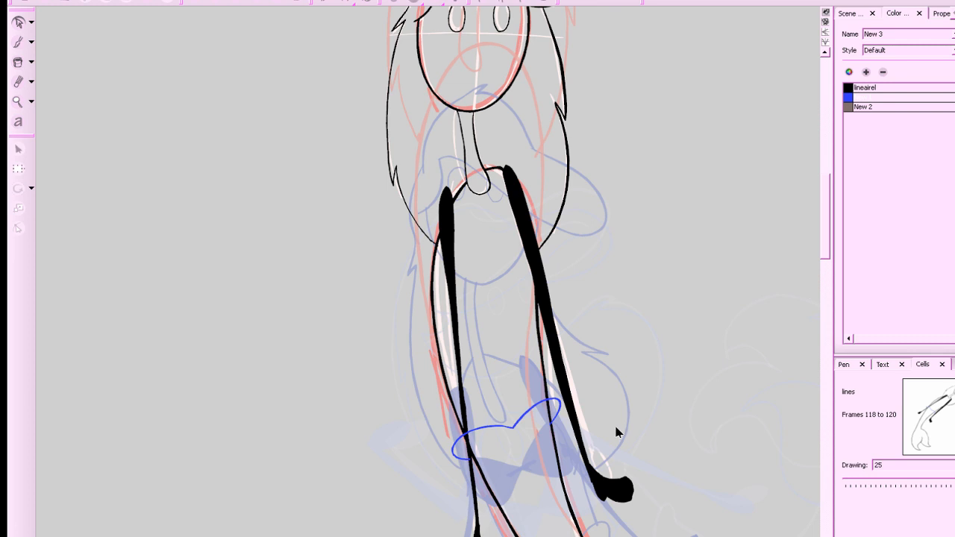
Draw a curved blue guide line across the torso on drawing 26 and a short centre mark through it.
{"action": "key", "text": "comma"}
{"action": "key", "text": "period"}
{"action": "key", "text": "period"}
{"action": "key", "text": "alt+b"}
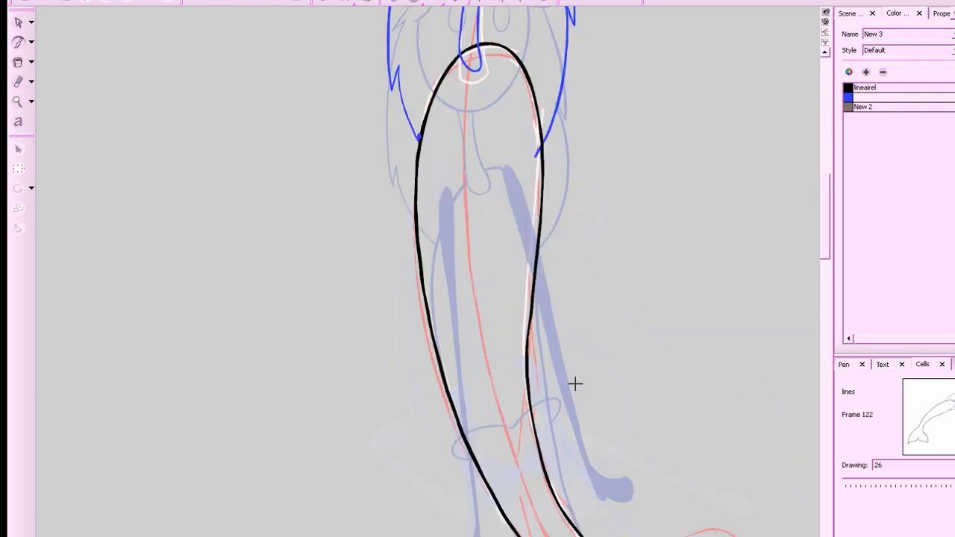
{"action": "left_click_drag", "start_coordinate": [425, 342], "coordinate": [532, 324]}
{"action": "left_click_drag", "start_coordinate": [482, 305], "coordinate": [490, 355]}
{"action": "key", "text": "ctrl+z"}
{"action": "left_click_drag", "start_coordinate": [482, 308], "coordinate": [486, 357]}
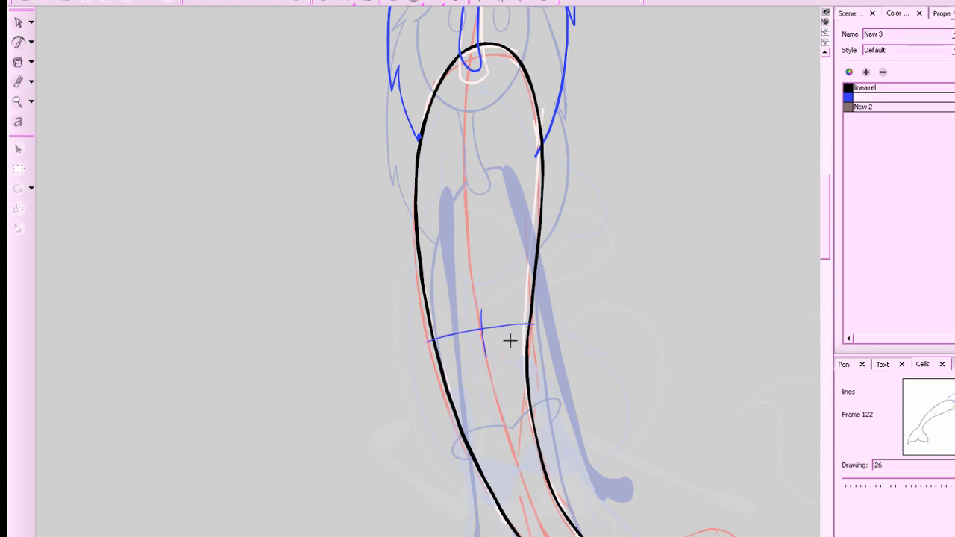
Ink the upper edges of both bikini cups in blue around the torso guide on drawing 26.
{"action": "key", "text": "comma"}
{"action": "key", "text": "period"}
{"action": "mouse_move", "coordinate": [529, 333]}
{"action": "left_mouse_down"}
{"action": "mouse_move", "coordinate": [533, 295]}
{"action": "mouse_move", "coordinate": [482, 329]}
{"action": "mouse_move", "coordinate": [537, 316]}
{"action": "mouse_move", "coordinate": [482, 328]}
{"action": "mouse_move", "coordinate": [533, 303]}
{"action": "mouse_move", "coordinate": [480, 326]}
{"action": "mouse_move", "coordinate": [440, 324]}
{"action": "mouse_move", "coordinate": [444, 344]}
{"action": "mouse_move", "coordinate": [477, 330]}
{"action": "left_mouse_up"}
{"action": "key", "text": "ctrl+z"}
{"action": "key", "text": "ctrl+z"}
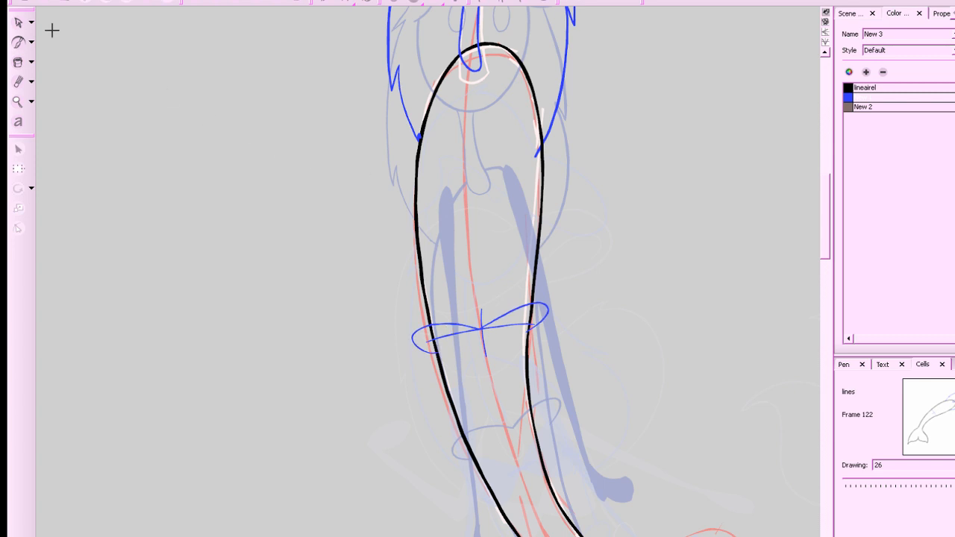
Delete the centre mark and the torso guide curve from drawing 26, keeping the bikini top's edge.
{"action": "left_click", "coordinate": [18, 22]}
{"action": "left_click", "coordinate": [487, 334]}
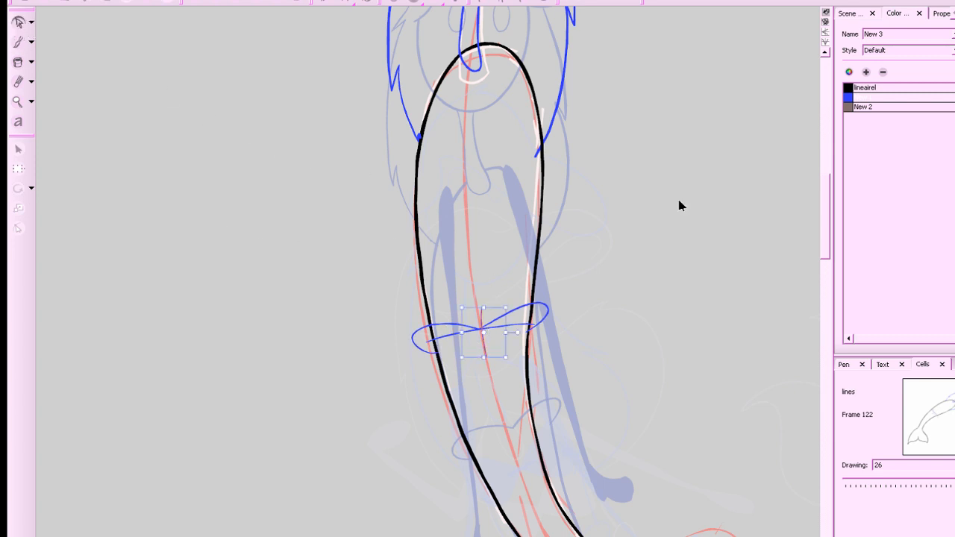
{"action": "left_click", "coordinate": [471, 369]}
{"action": "left_click", "coordinate": [483, 346]}
{"action": "key", "text": "Delete"}
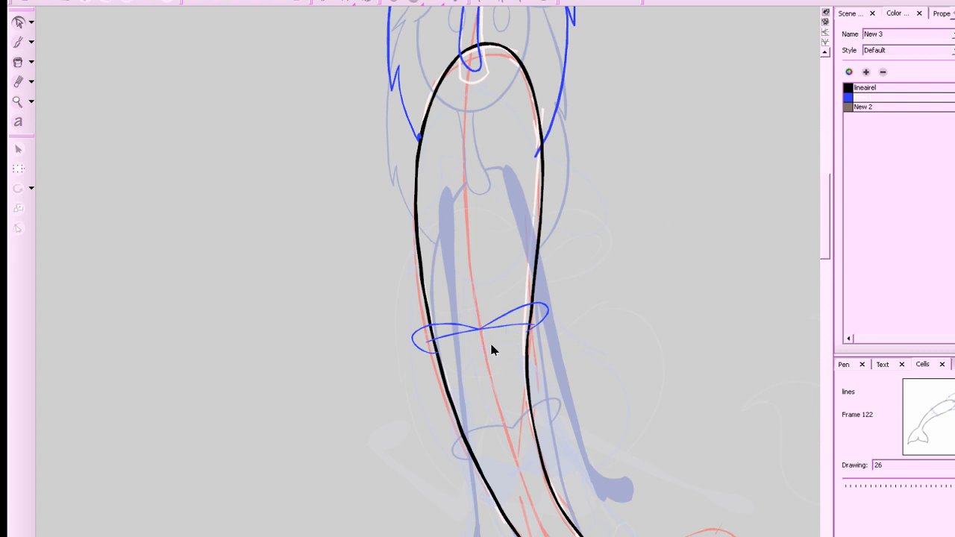
{"action": "left_click", "coordinate": [531, 323]}
{"action": "key", "text": "1"}
{"action": "key", "text": "Delete"}
Compare the figure and bikini edge on drawing 26 with the arms and pose on drawing 25.
{"action": "key", "text": "f"}
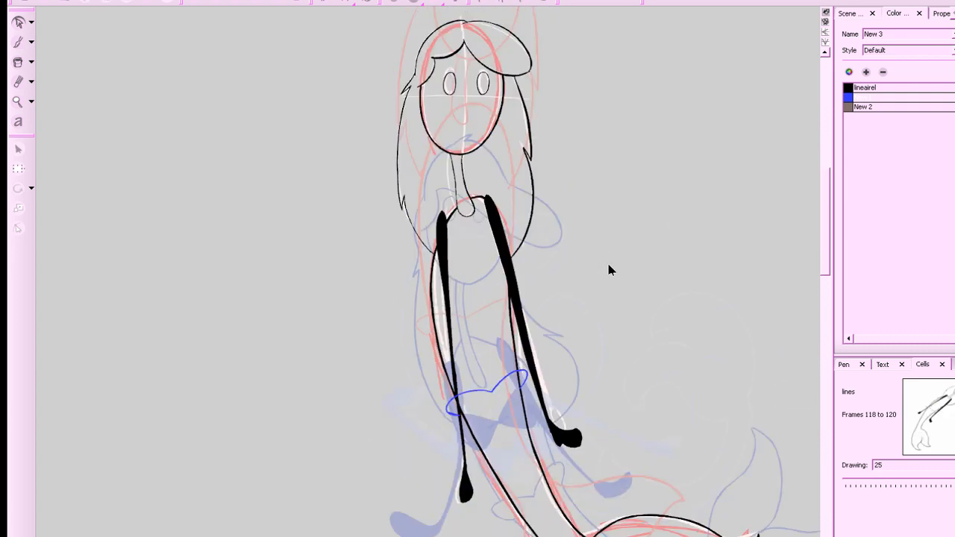
{"action": "key", "text": "g"}
{"action": "left_click_drag", "start_coordinate": [694, 325], "coordinate": [714, 392]}
{"action": "key", "text": "f"}
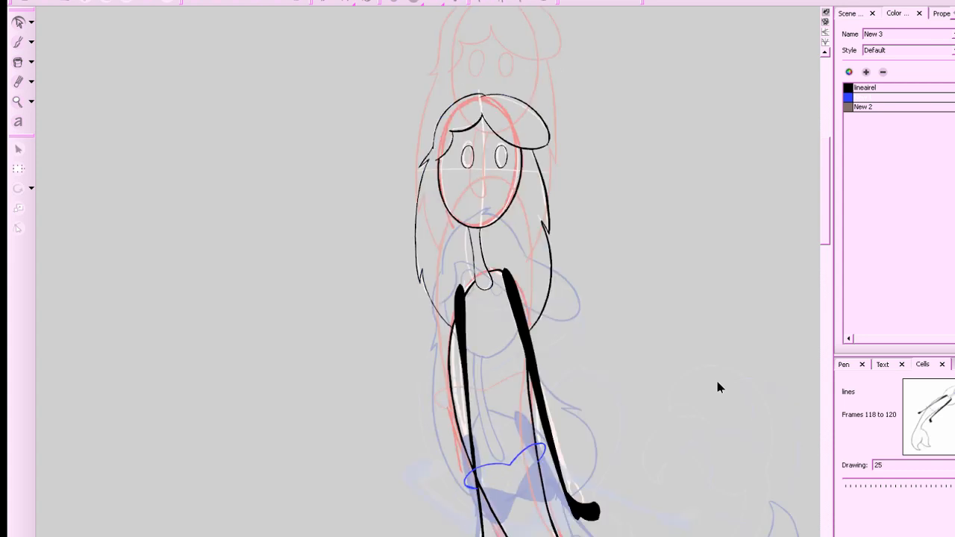
{"action": "key", "text": "g"}
{"action": "key", "text": "f"}
{"action": "key", "text": "g"}
Outline the left-hand arm and its hand on drawing 26 in the black lineairel colour, hanging beside the torso.
{"action": "left_click", "coordinate": [855, 88]}
{"action": "key", "text": "alt+b"}
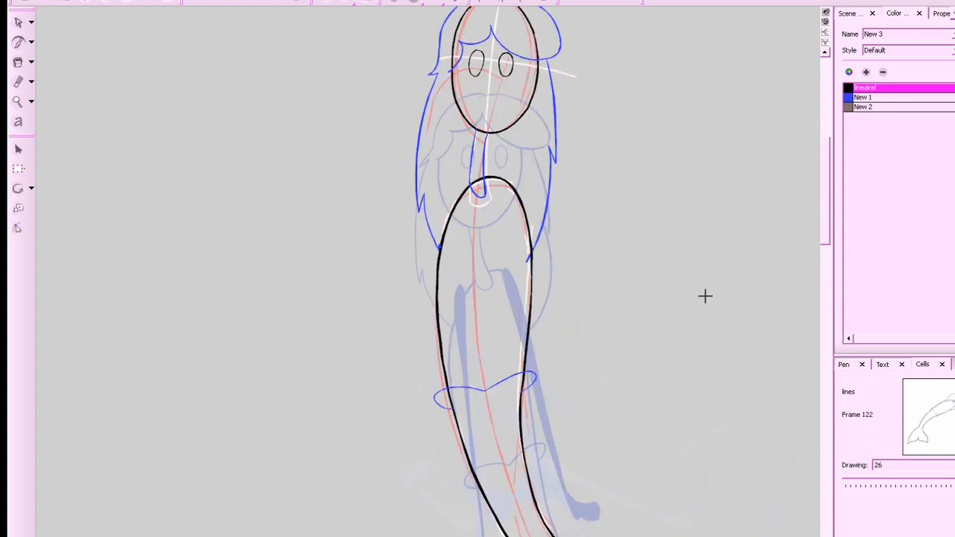
{"action": "key", "text": "f"}
{"action": "key", "text": "g"}
{"action": "left_click_drag", "start_coordinate": [456, 193], "coordinate": [434, 429]}
{"action": "key", "text": "ctrl+z"}
{"action": "mouse_move", "coordinate": [459, 187]}
{"action": "left_mouse_down"}
{"action": "mouse_move", "coordinate": [424, 451]}
{"action": "mouse_move", "coordinate": [425, 416]}
{"action": "mouse_move", "coordinate": [433, 442]}
{"action": "mouse_move", "coordinate": [427, 433]}
{"action": "left_mouse_up"}
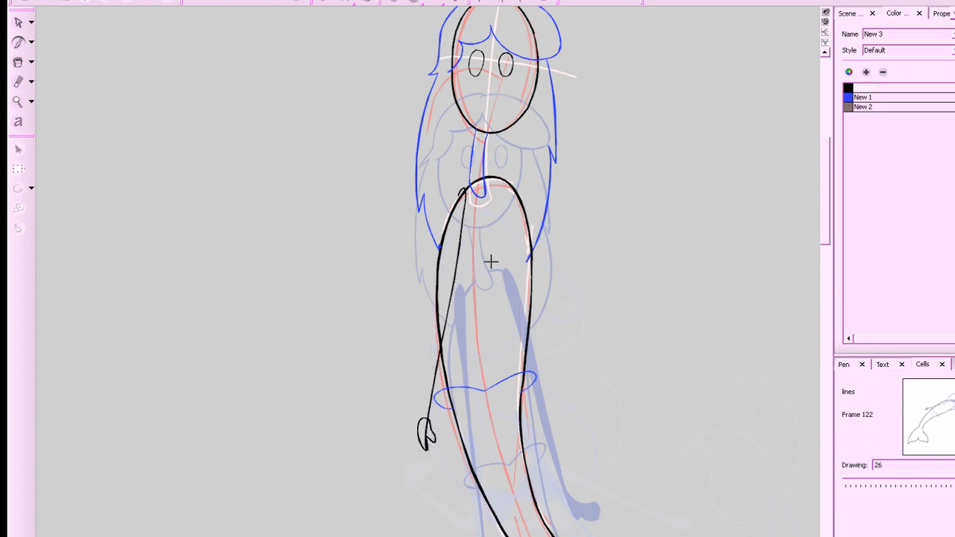
{"action": "key", "text": "ctrl+z"}
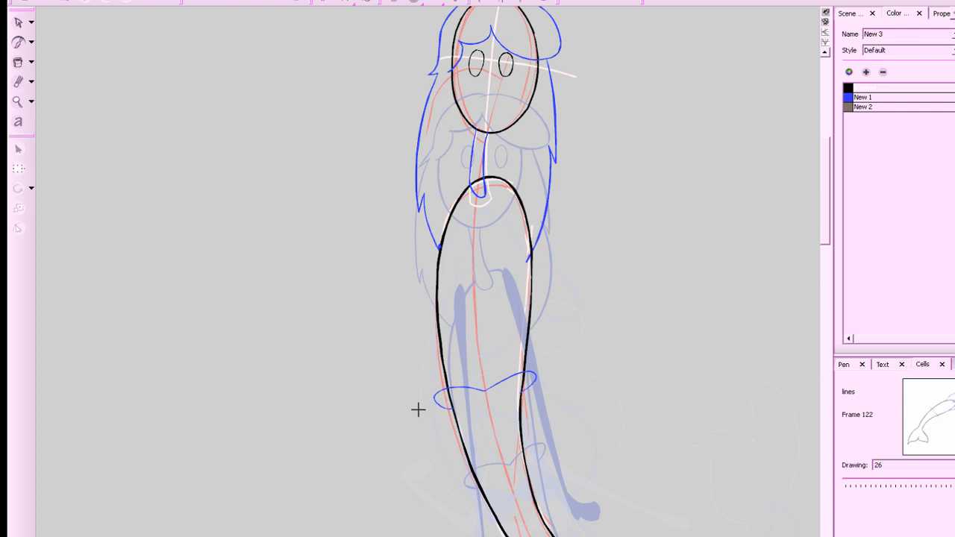
{"action": "mouse_move", "coordinate": [418, 409]}
{"action": "left_mouse_down"}
{"action": "mouse_move", "coordinate": [416, 437]}
{"action": "mouse_move", "coordinate": [432, 418]}
{"action": "mouse_move", "coordinate": [420, 410]}
{"action": "mouse_move", "coordinate": [429, 267]}
{"action": "mouse_move", "coordinate": [467, 186]}
{"action": "mouse_move", "coordinate": [434, 294]}
{"action": "mouse_move", "coordinate": [420, 396]}
{"action": "left_mouse_up"}
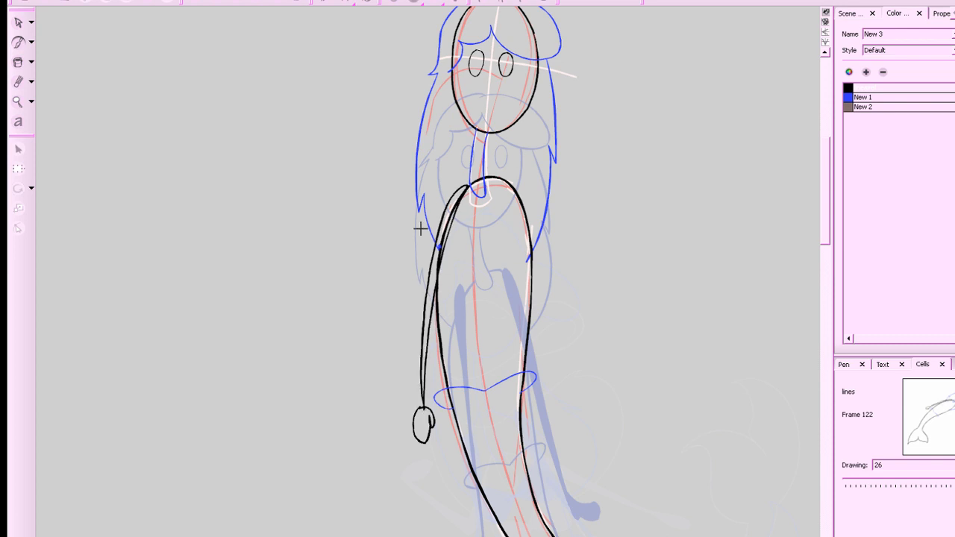
Fill the left-hand arm and hand solid black, painting over the spot where the blue hair line crosses the arm.
{"action": "left_click", "coordinate": [18, 62]}
{"action": "left_click", "coordinate": [451, 210]}
{"action": "left_click", "coordinate": [445, 234]}
{"action": "scroll", "coordinate": [451, 228], "scroll_direction": "up", "scroll_amount": 1}
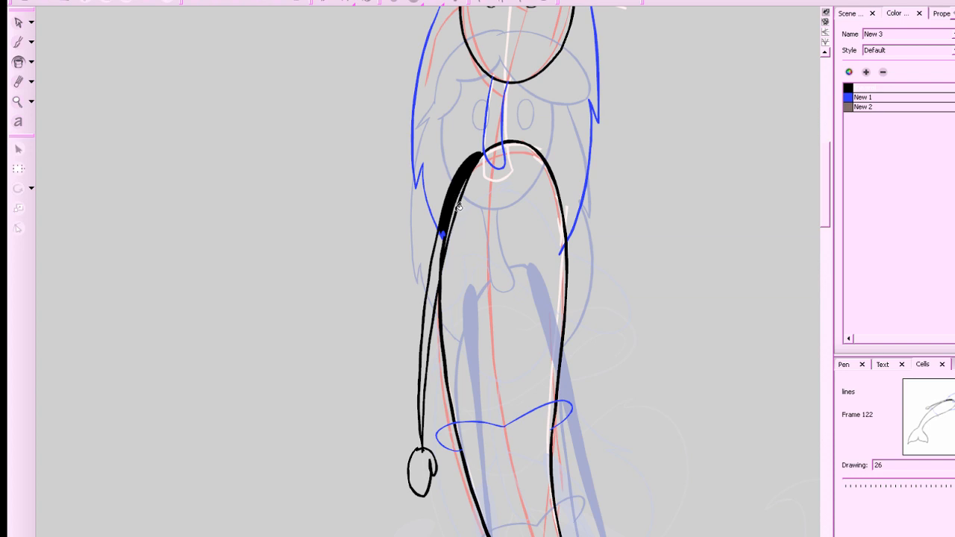
{"action": "left_click", "coordinate": [456, 207]}
{"action": "key", "text": "alt+b"}
{"action": "mouse_move", "coordinate": [443, 232]}
{"action": "left_mouse_down"}
{"action": "mouse_move", "coordinate": [439, 260]}
{"action": "mouse_move", "coordinate": [441, 229]}
{"action": "left_mouse_up"}
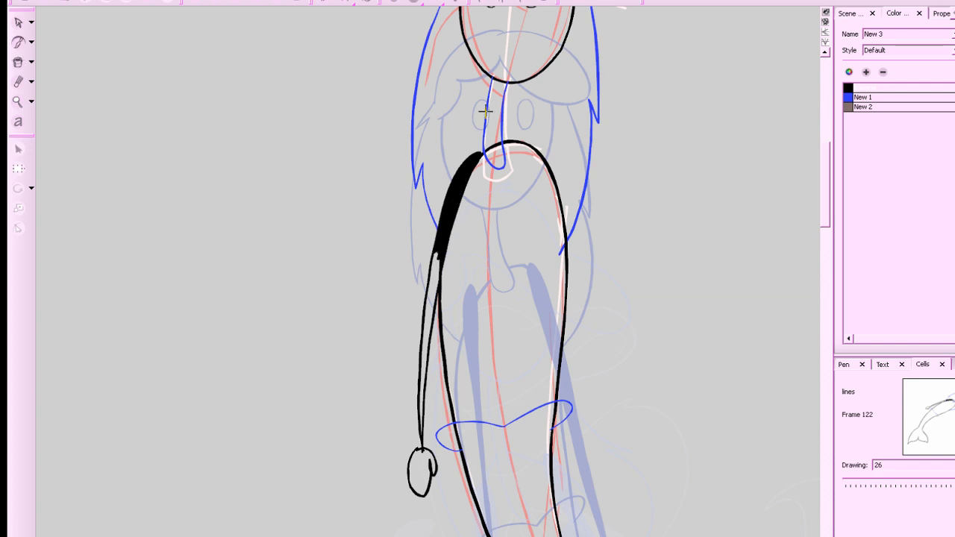
{"action": "left_click", "coordinate": [18, 63]}
{"action": "left_click", "coordinate": [431, 293]}
{"action": "left_click", "coordinate": [422, 470]}
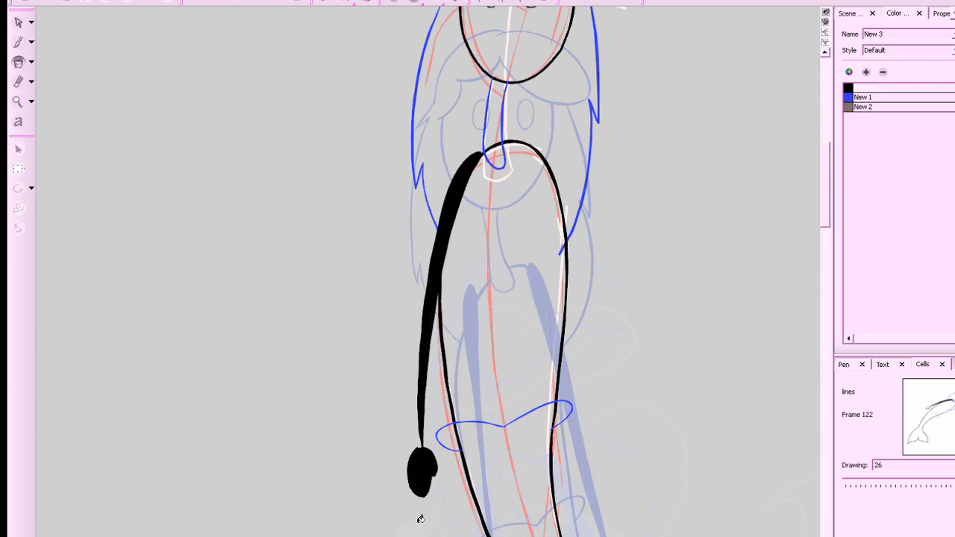
Outline the right-hand arm from the shoulder down to the wrist on drawing 26 and fill it solid black.
{"action": "key", "text": "alt+b"}
{"action": "mouse_move", "coordinate": [703, 298]}
{"action": "left_mouse_down"}
{"action": "mouse_move", "coordinate": [657, 239]}
{"action": "mouse_move", "coordinate": [661, 279]}
{"action": "left_mouse_up"}
{"action": "key", "text": "f"}
{"action": "key", "text": "g"}
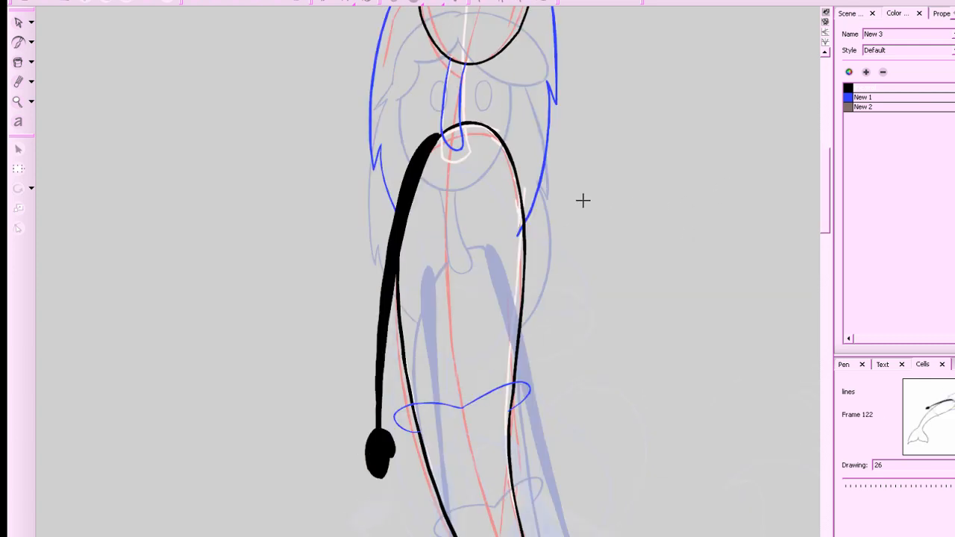
{"action": "mouse_move", "coordinate": [488, 137]}
{"action": "left_mouse_down"}
{"action": "mouse_move", "coordinate": [511, 155]}
{"action": "mouse_move", "coordinate": [552, 306]}
{"action": "mouse_move", "coordinate": [564, 421]}
{"action": "mouse_move", "coordinate": [543, 293]}
{"action": "mouse_move", "coordinate": [492, 134]}
{"action": "left_mouse_up"}
{"action": "left_click", "coordinate": [18, 62]}
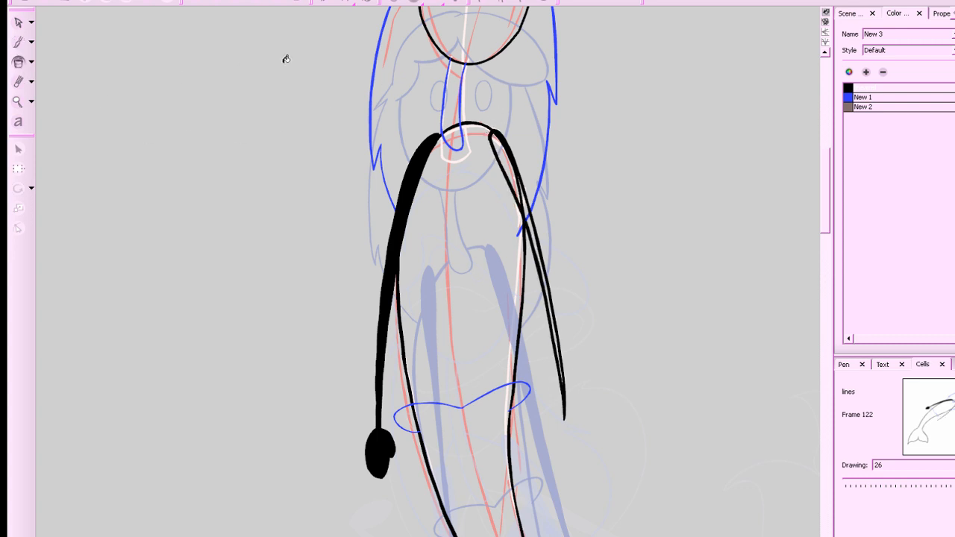
{"action": "left_click", "coordinate": [524, 200]}
{"action": "left_click", "coordinate": [531, 227]}
{"action": "left_click", "coordinate": [528, 209]}
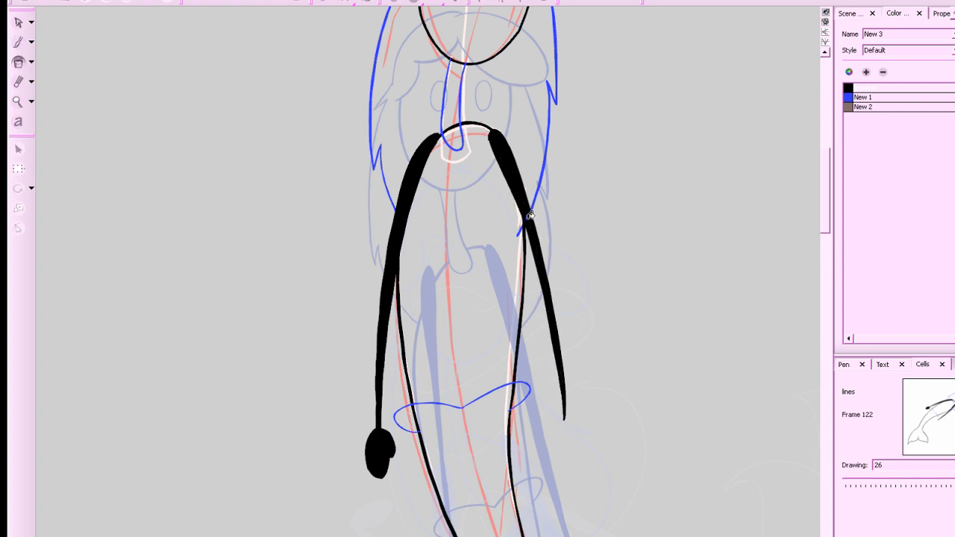
Draw the right-hand arm's hand with its thumb at the wrist on drawing 26 and fill it black.
{"action": "key", "text": "alt+b"}
{"action": "key", "text": "f"}
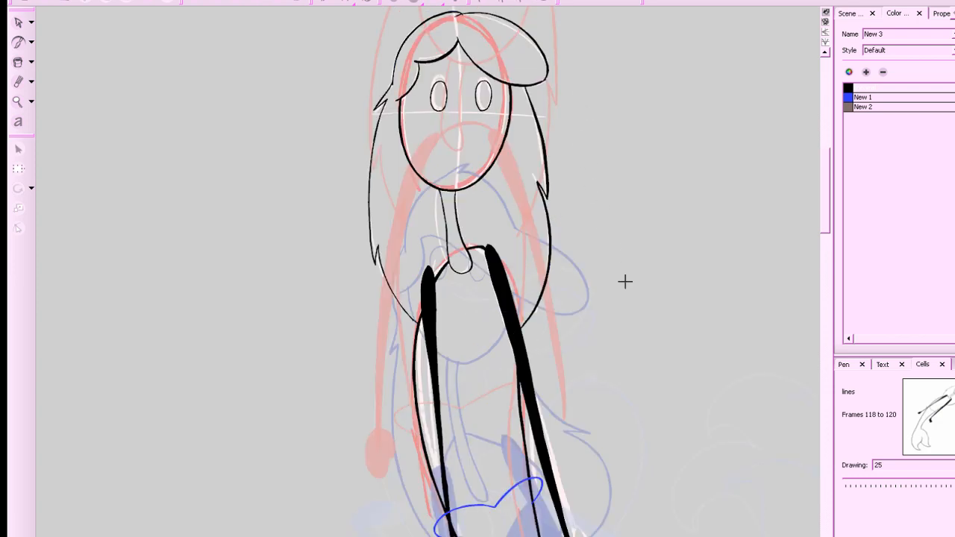
{"action": "key", "text": "g"}
{"action": "mouse_move", "coordinate": [566, 409]}
{"action": "left_mouse_down"}
{"action": "mouse_move", "coordinate": [559, 426]}
{"action": "mouse_move", "coordinate": [565, 403]}
{"action": "mouse_move", "coordinate": [550, 405]}
{"action": "mouse_move", "coordinate": [565, 398]}
{"action": "left_mouse_up"}
{"action": "key", "text": "1"}
{"action": "key", "text": "1"}
{"action": "key", "text": "1"}
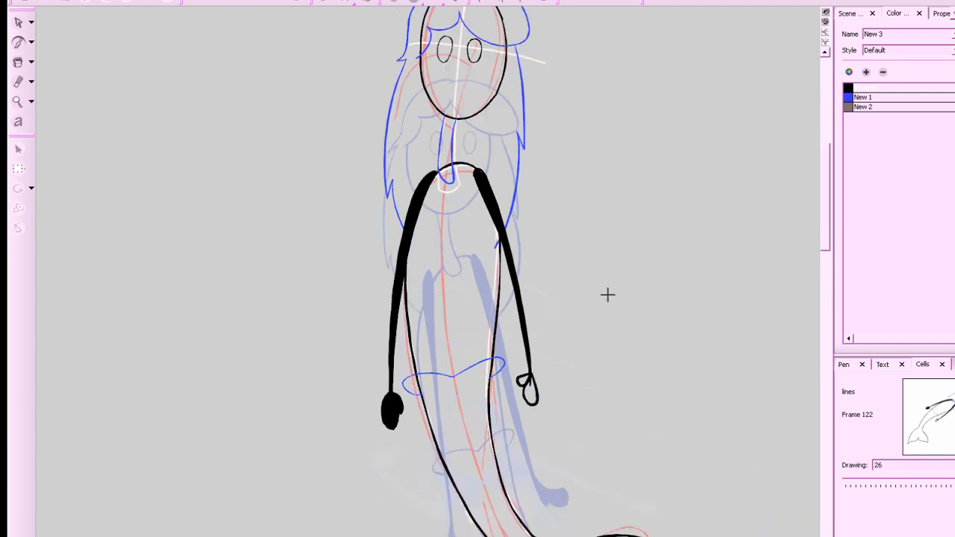
{"action": "left_click", "coordinate": [19, 63]}
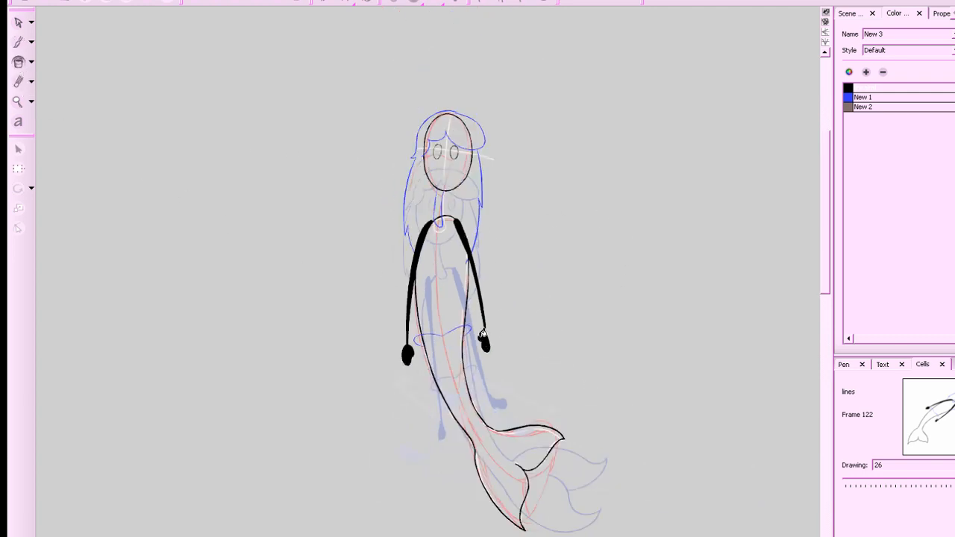
Examine both arms on drawing 26 and compare the whole figure with drawings 25 and 24.
{"action": "key", "text": "2"}
{"action": "key", "text": "2"}
{"action": "key", "text": "2"}
{"action": "key", "text": "1"}
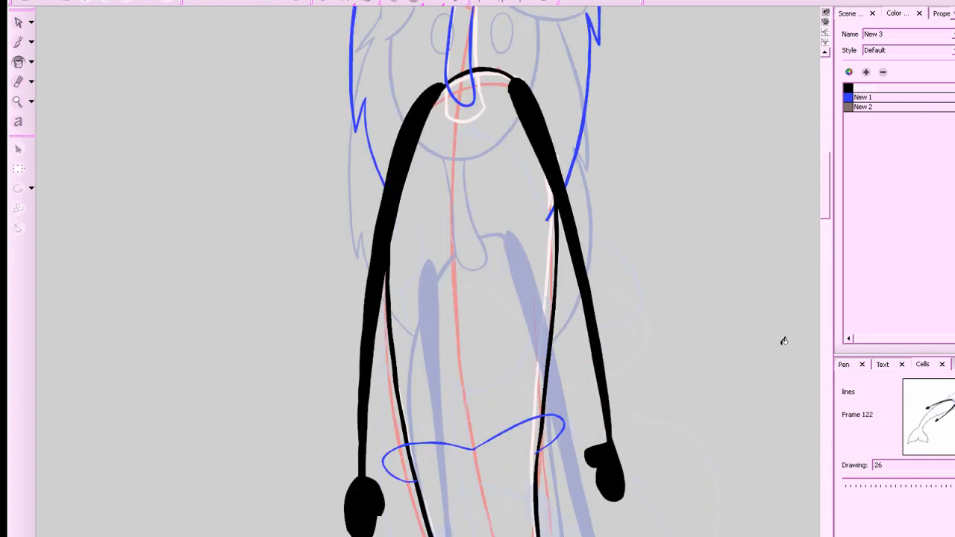
{"action": "key", "text": "1"}
{"action": "key", "text": "1"}
{"action": "key", "text": "1"}
{"action": "key", "text": "1"}
{"action": "key", "text": "1"}
{"action": "key", "text": "f"}
{"action": "key", "text": "f"}
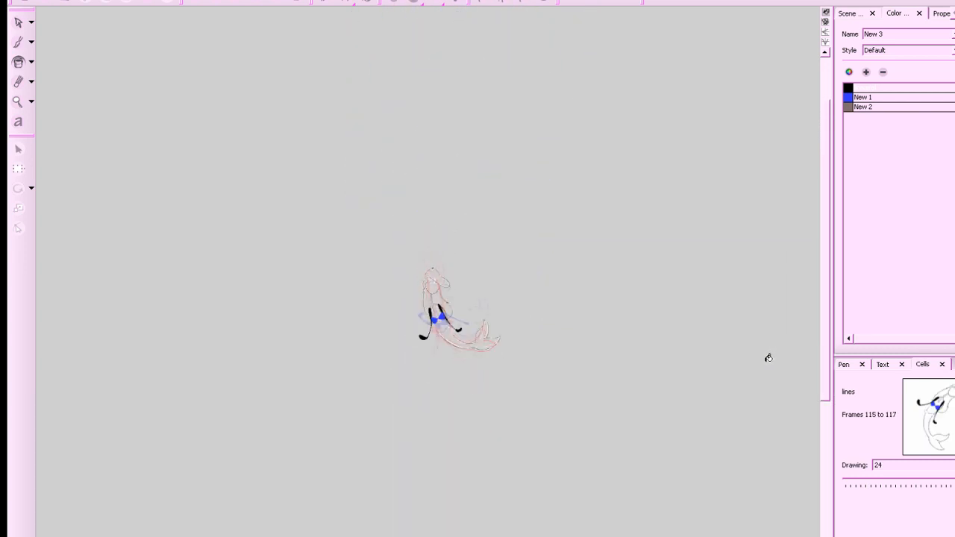
{"action": "key", "text": "g"}
{"action": "key", "text": "g"}
{"action": "left_click_drag", "start_coordinate": [448, 536], "coordinate": [448, 536]}
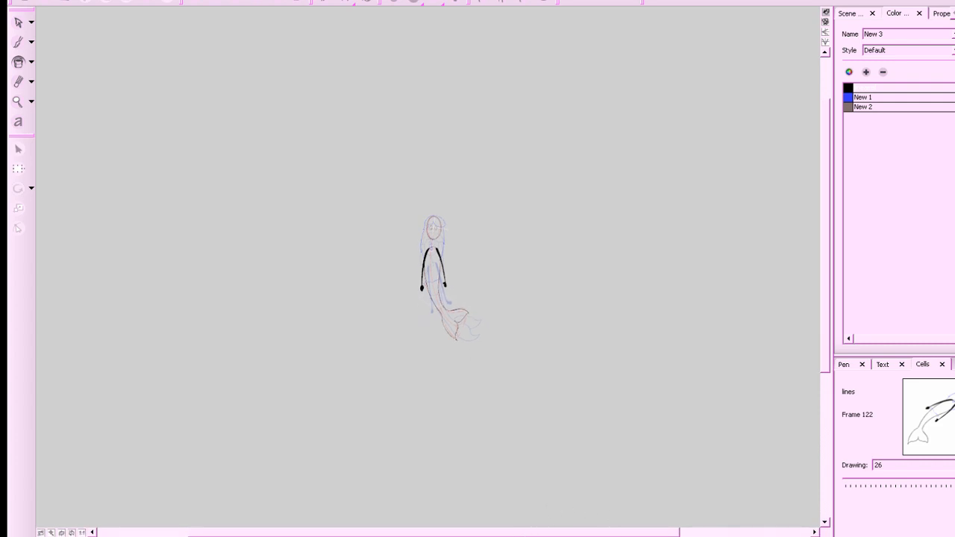
Save the scene and set up the empty frame 124 for inking in the black lineairel colour.
{"action": "key", "text": "period"}
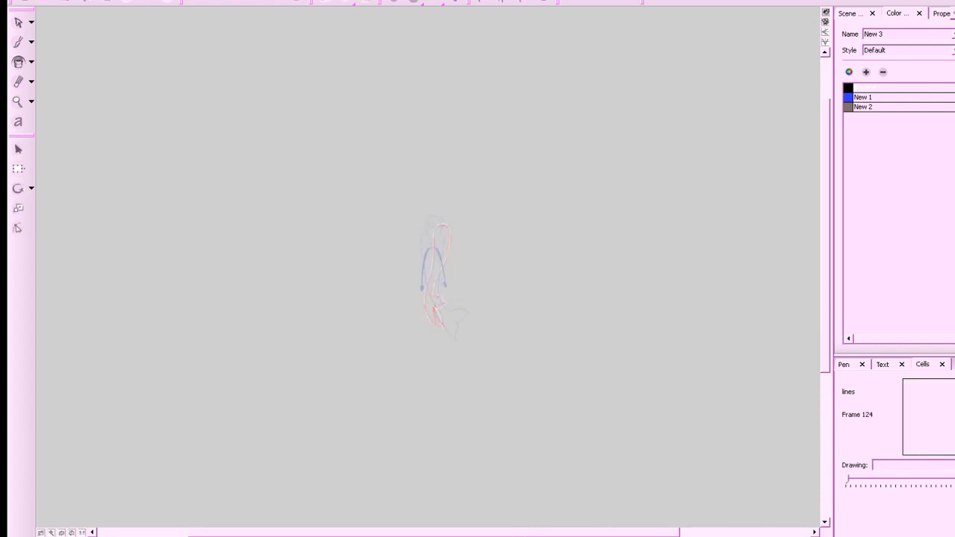
{"action": "key", "text": "ctrl+s"}
{"action": "left_click", "coordinate": [853, 89]}
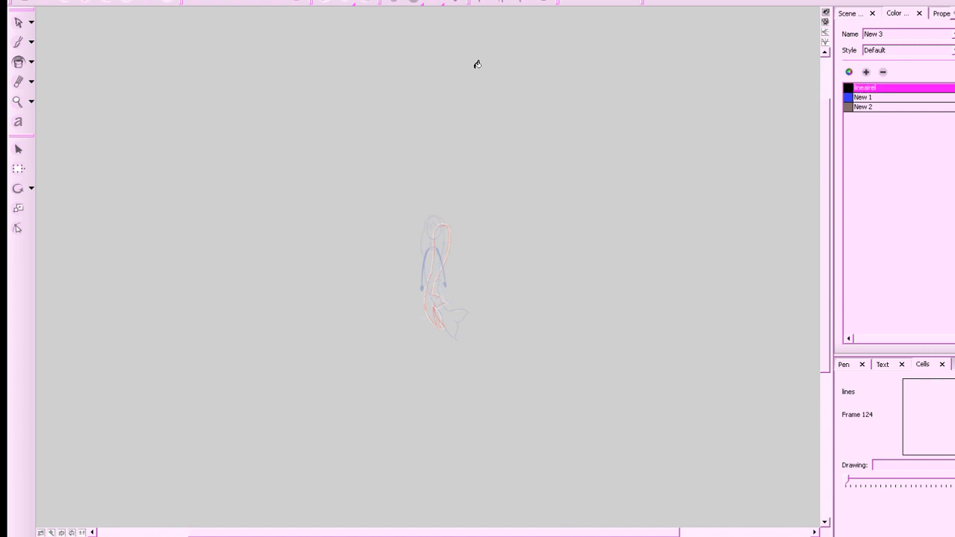
{"action": "key", "text": "z"}
{"action": "key", "text": "z"}
{"action": "key", "text": "z"}
{"action": "key", "text": "z"}
{"action": "left_click_drag", "start_coordinate": [658, 351], "coordinate": [678, 326]}
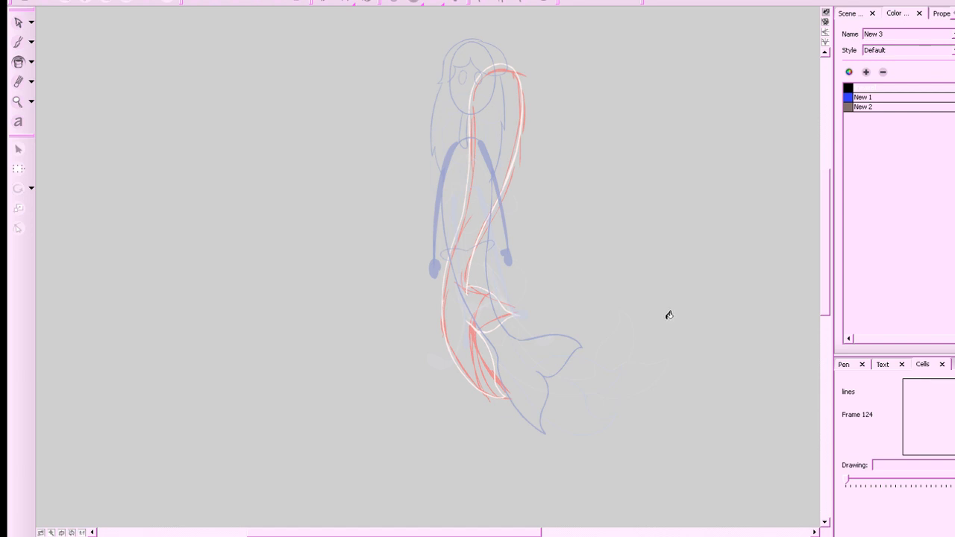
Ink both tail flukes and the lower tail curve in black over the rough sketch on frame 124.
{"action": "key", "text": "alt+b"}
{"action": "mouse_move", "coordinate": [466, 320]}
{"action": "left_mouse_down"}
{"action": "mouse_move", "coordinate": [493, 350]}
{"action": "mouse_move", "coordinate": [509, 400]}
{"action": "mouse_move", "coordinate": [474, 389]}
{"action": "mouse_move", "coordinate": [442, 345]}
{"action": "mouse_move", "coordinate": [440, 291]}
{"action": "left_mouse_up"}
{"action": "key", "text": "ctrl+z"}
{"action": "key", "text": "z"}
{"action": "key", "text": "z"}
{"action": "key", "text": "ctrl+z"}
{"action": "left_click_drag", "start_coordinate": [617, 357], "coordinate": [609, 342]}
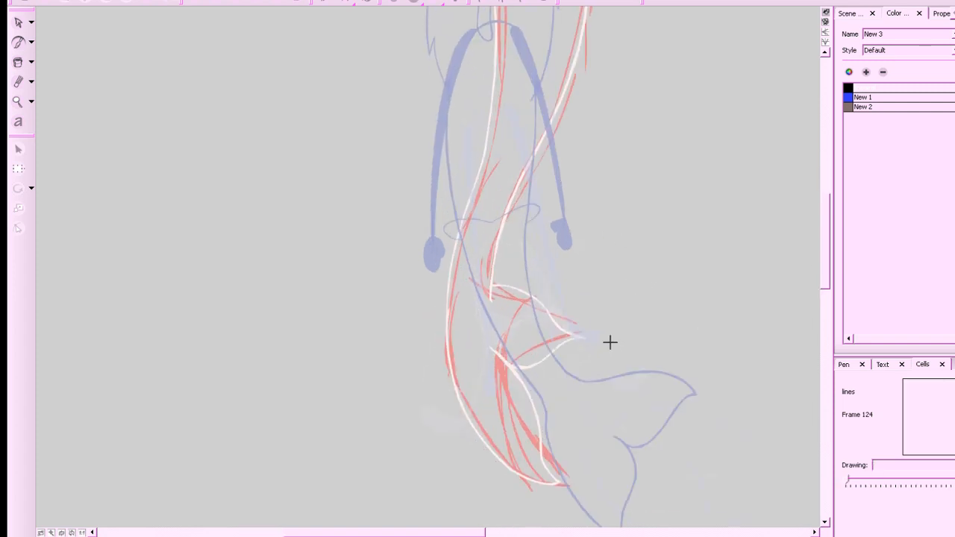
{"action": "mouse_move", "coordinate": [491, 347]}
{"action": "left_mouse_down"}
{"action": "mouse_move", "coordinate": [538, 417]}
{"action": "mouse_move", "coordinate": [542, 454]}
{"action": "mouse_move", "coordinate": [560, 481]}
{"action": "mouse_move", "coordinate": [516, 473]}
{"action": "mouse_move", "coordinate": [470, 429]}
{"action": "mouse_move", "coordinate": [446, 368]}
{"action": "mouse_move", "coordinate": [448, 307]}
{"action": "left_mouse_up"}
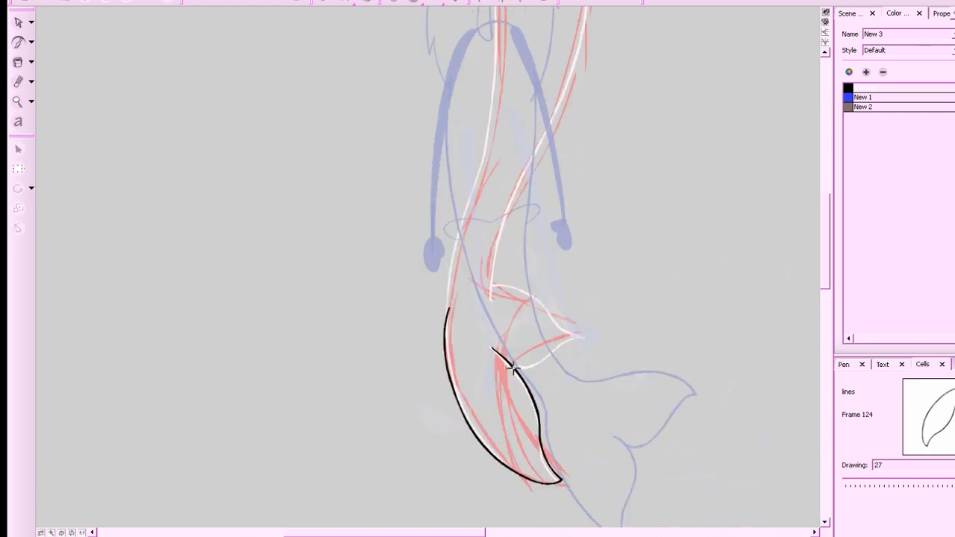
{"action": "left_click_drag", "start_coordinate": [513, 365], "coordinate": [582, 341]}
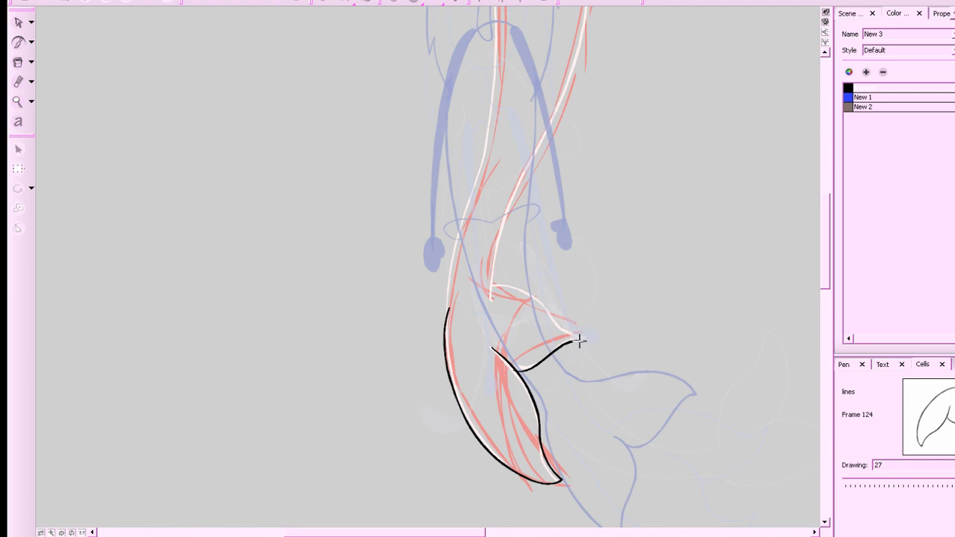
{"action": "mouse_move", "coordinate": [581, 341]}
{"action": "left_mouse_down"}
{"action": "mouse_move", "coordinate": [540, 303]}
{"action": "mouse_move", "coordinate": [486, 285]}
{"action": "left_mouse_up"}
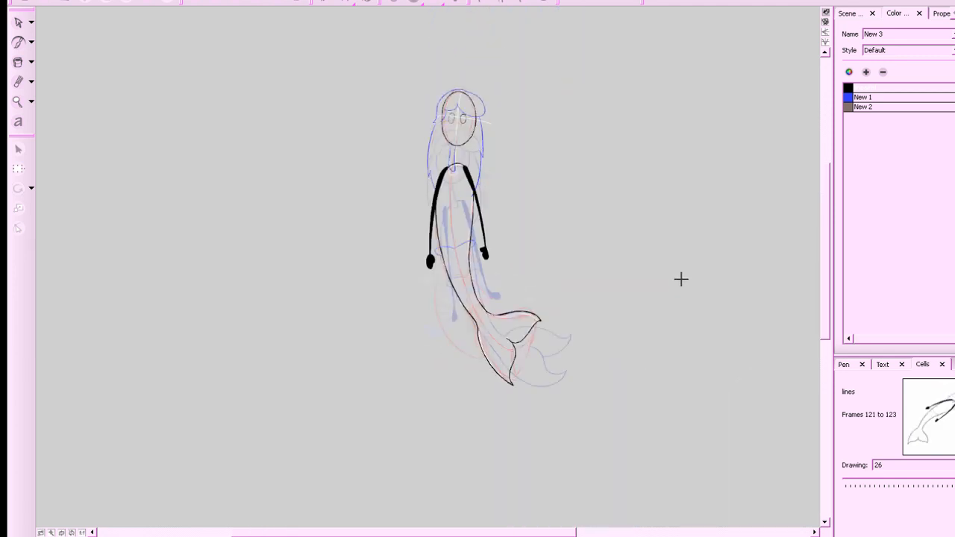
Ink the long body outline from the tail over the shoulders and back on drawing 27, and compare it with drawing 26.
{"action": "key", "text": "."}
{"action": "left_click_drag", "start_coordinate": [671, 286], "coordinate": [644, 377]}
{"action": "key", "text": "2"}
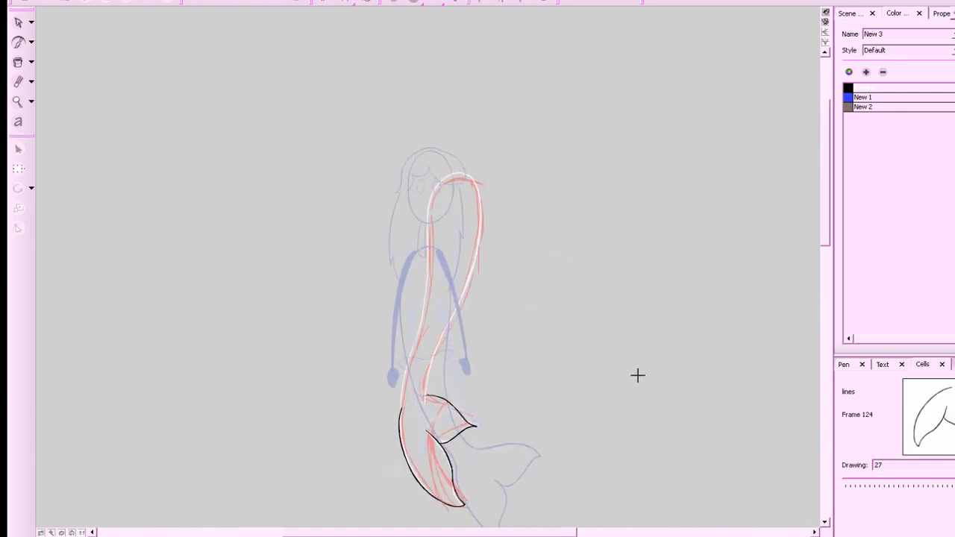
{"action": "key", "text": "."}
{"action": "key", "text": "2"}
{"action": "key", "text": "alt+e"}
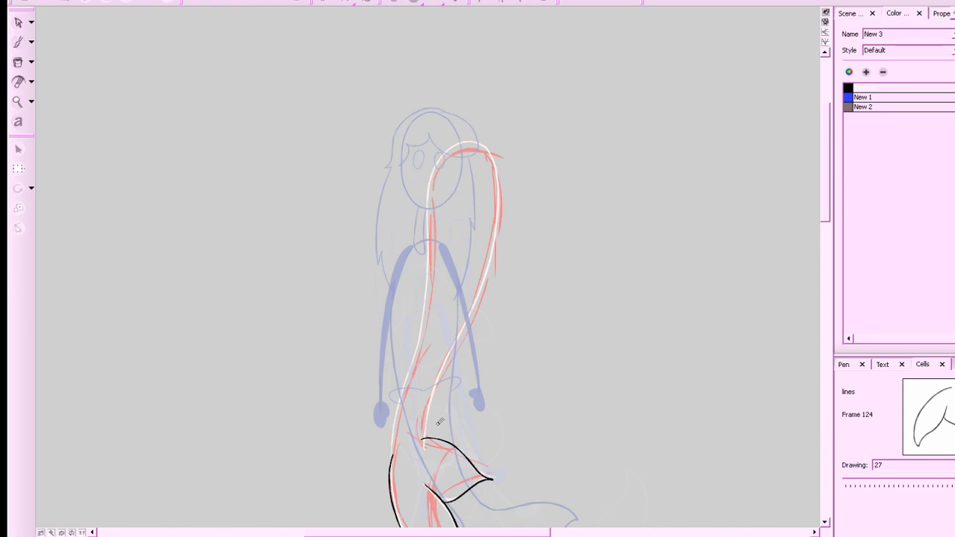
{"action": "key", "text": "alt+b"}
{"action": "mouse_move", "coordinate": [389, 460]}
{"action": "left_mouse_down"}
{"action": "mouse_move", "coordinate": [420, 318]}
{"action": "mouse_move", "coordinate": [437, 165]}
{"action": "mouse_move", "coordinate": [475, 142]}
{"action": "mouse_move", "coordinate": [492, 155]}
{"action": "mouse_move", "coordinate": [501, 200]}
{"action": "mouse_move", "coordinate": [491, 274]}
{"action": "mouse_move", "coordinate": [424, 442]}
{"action": "left_mouse_up"}
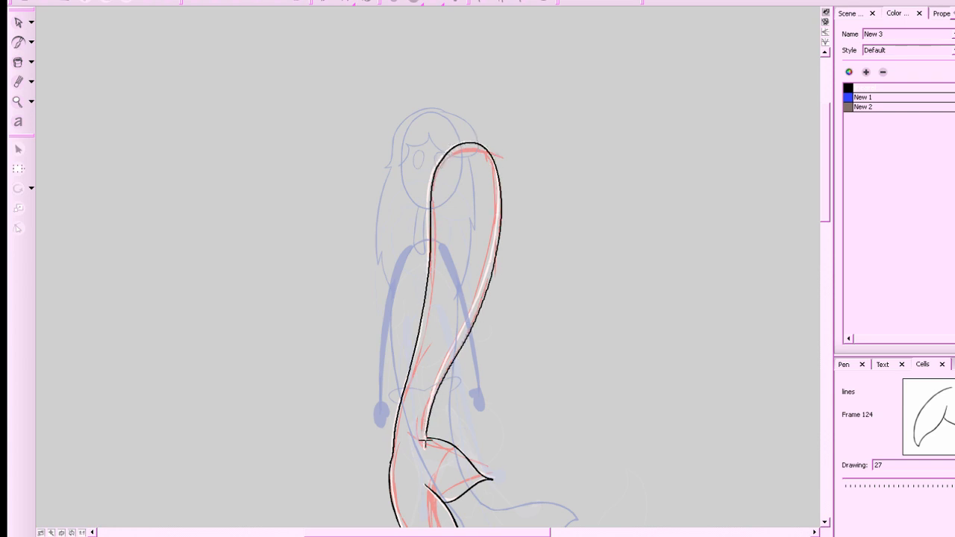
{"action": "key", "text": "comma"}
{"action": "key", "text": "comma"}
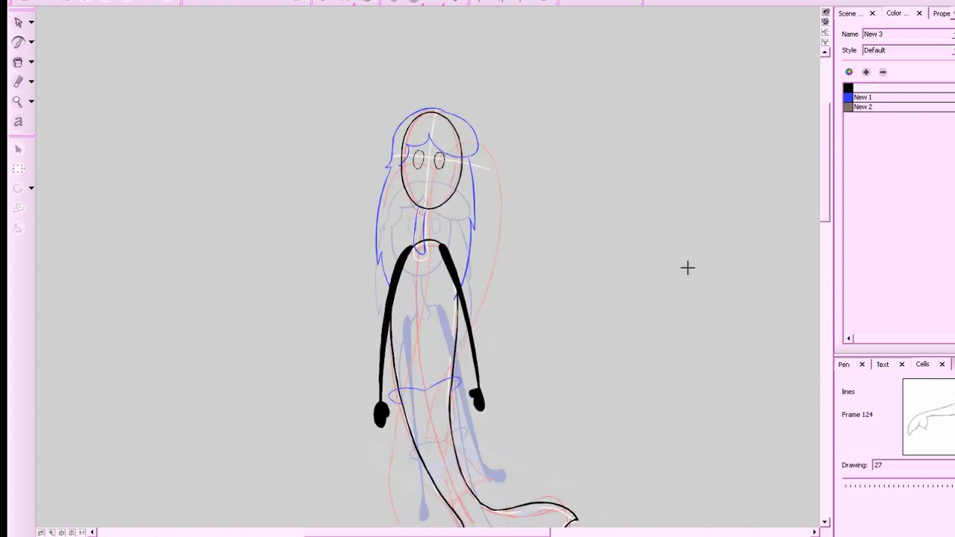
{"action": "key", "text": "period"}
{"action": "key", "text": "period"}
{"action": "key", "text": "comma"}
{"action": "key", "text": "period"}
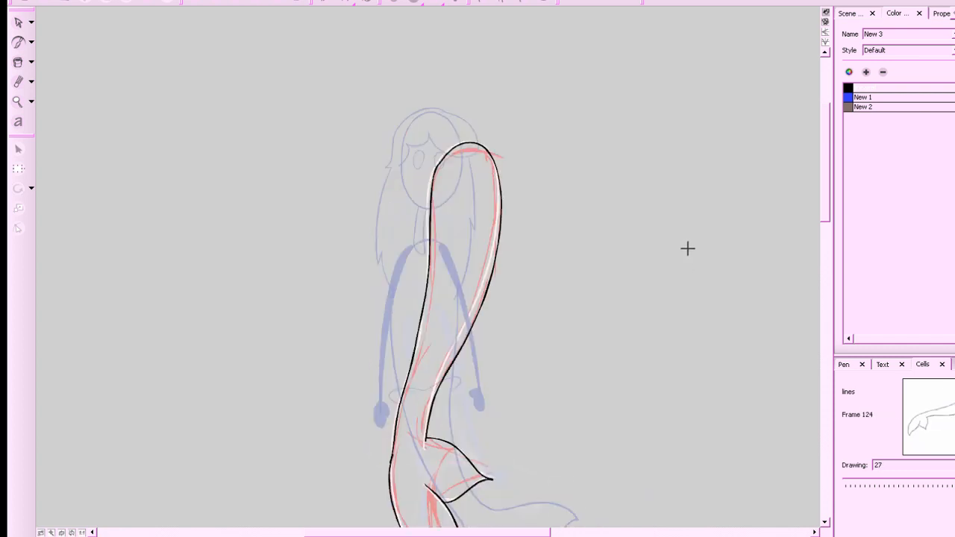
Draw the two-lobed hip line across the body on drawing 27 in the blue New 1 colour and delete its overshooting stroke ends.
{"action": "left_click", "coordinate": [858, 97]}
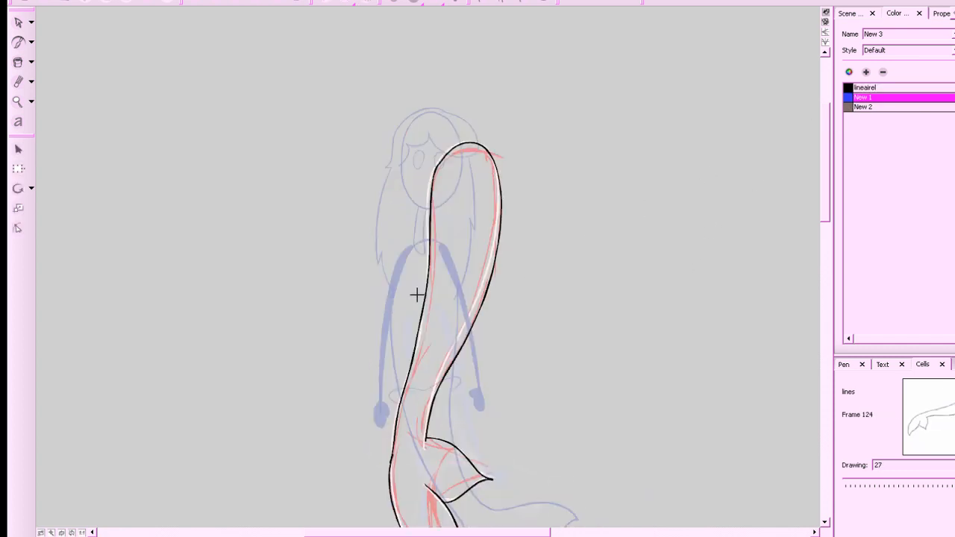
{"action": "left_click_drag", "start_coordinate": [416, 295], "coordinate": [509, 314]}
{"action": "mouse_move", "coordinate": [463, 273]}
{"action": "left_mouse_down"}
{"action": "mouse_move", "coordinate": [453, 318]}
{"action": "mouse_move", "coordinate": [485, 281]}
{"action": "mouse_move", "coordinate": [457, 295]}
{"action": "mouse_move", "coordinate": [418, 282]}
{"action": "mouse_move", "coordinate": [452, 293]}
{"action": "left_mouse_up"}
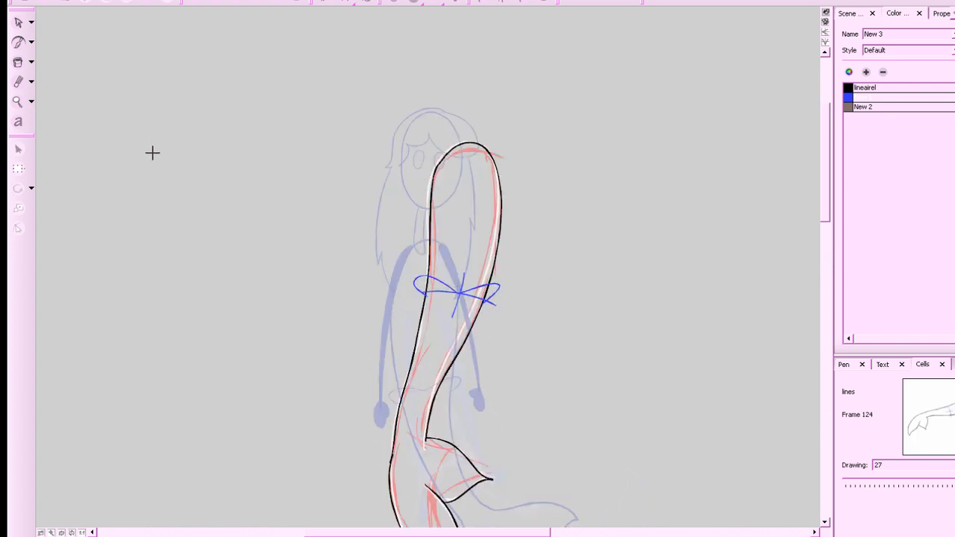
{"action": "key", "text": "alt+s"}
{"action": "left_click", "coordinate": [454, 314]}
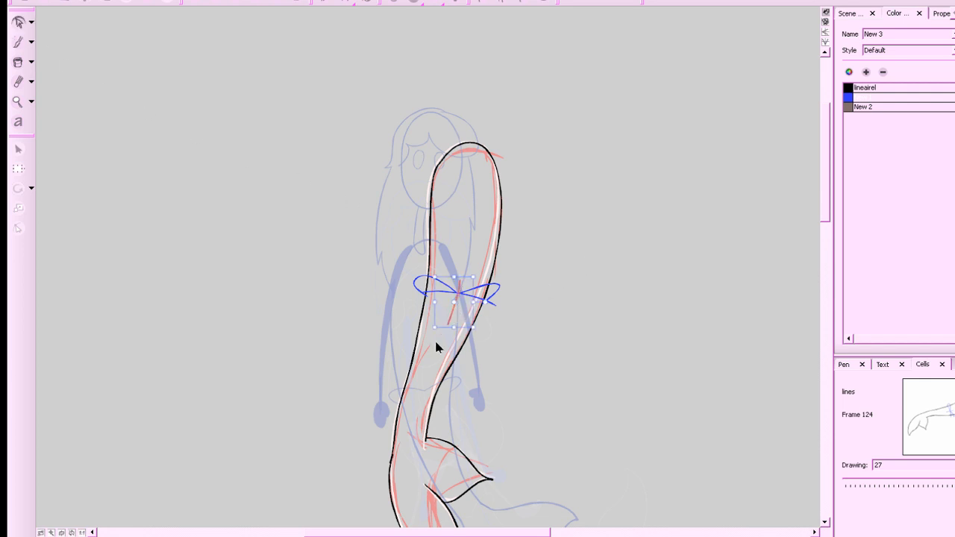
{"action": "key", "text": "Delete"}
{"action": "left_click", "coordinate": [492, 308]}
{"action": "key", "text": "Delete"}
Draw the mermaid's first arm and hand outline in the black lineairel colour, thickening the arm from shoulder to wrist.
{"action": "left_click", "coordinate": [848, 88]}
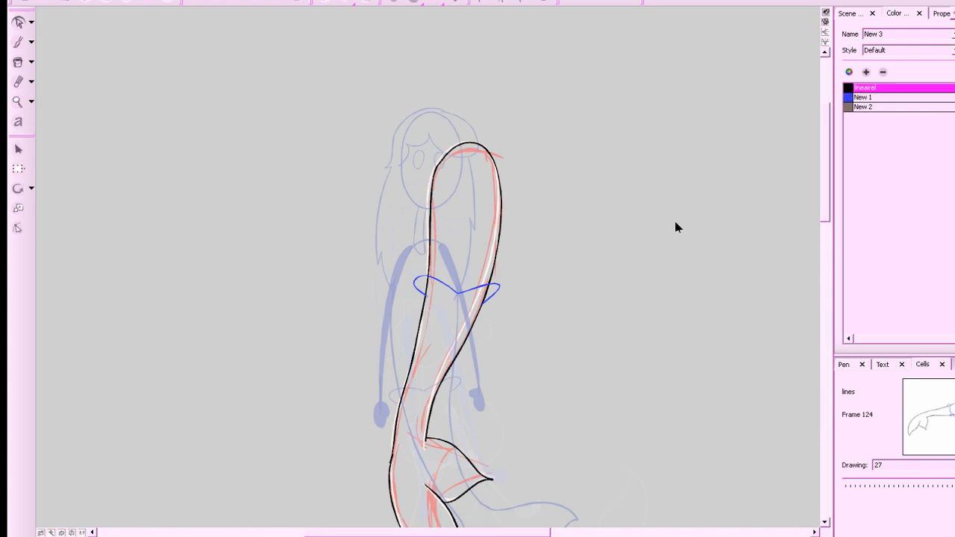
{"action": "key", "text": "alt+b"}
{"action": "key", "text": "a"}
{"action": "key", "text": "s"}
{"action": "mouse_move", "coordinate": [434, 153]}
{"action": "left_mouse_down"}
{"action": "mouse_move", "coordinate": [387, 330]}
{"action": "mouse_move", "coordinate": [388, 312]}
{"action": "mouse_move", "coordinate": [390, 321]}
{"action": "left_mouse_up"}
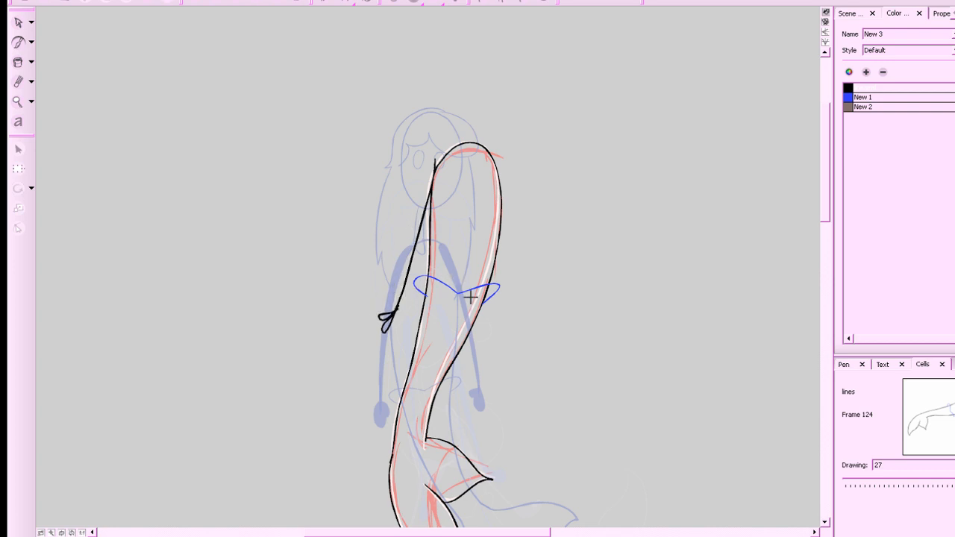
{"action": "key", "text": "2"}
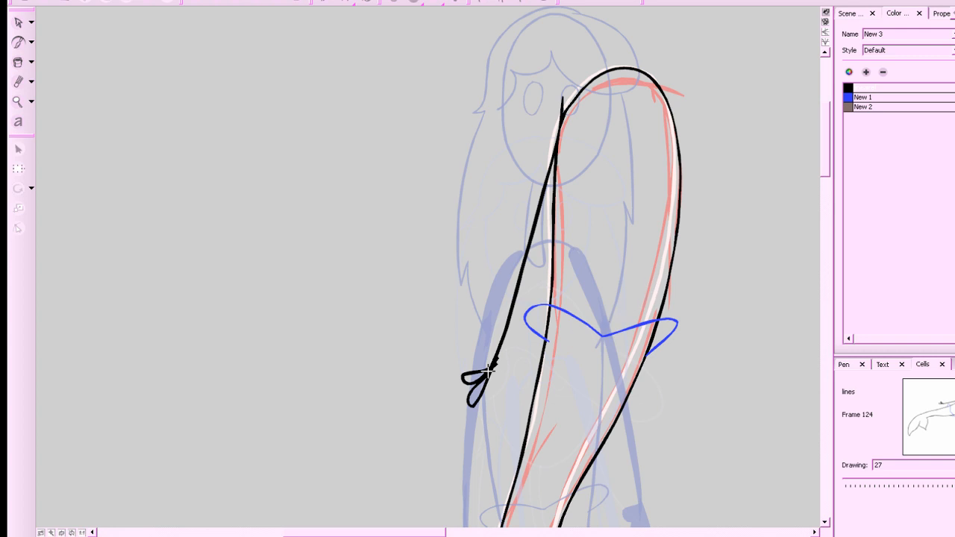
{"action": "mouse_move", "coordinate": [495, 361]}
{"action": "left_mouse_down"}
{"action": "mouse_move", "coordinate": [492, 401]}
{"action": "mouse_move", "coordinate": [494, 365]}
{"action": "mouse_move", "coordinate": [491, 402]}
{"action": "mouse_move", "coordinate": [469, 399]}
{"action": "mouse_move", "coordinate": [508, 324]}
{"action": "mouse_move", "coordinate": [565, 94]}
{"action": "mouse_move", "coordinate": [549, 176]}
{"action": "mouse_move", "coordinate": [566, 97]}
{"action": "mouse_move", "coordinate": [558, 139]}
{"action": "left_mouse_up"}
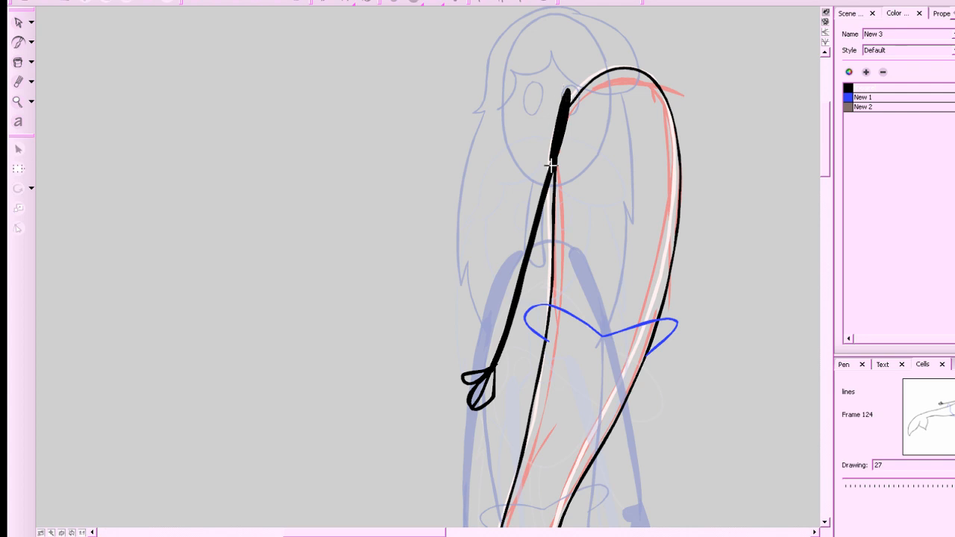
{"action": "mouse_move", "coordinate": [565, 105]}
{"action": "left_mouse_down"}
{"action": "mouse_move", "coordinate": [487, 377]}
{"action": "mouse_move", "coordinate": [563, 148]}
{"action": "mouse_move", "coordinate": [540, 202]}
{"action": "left_mouse_up"}
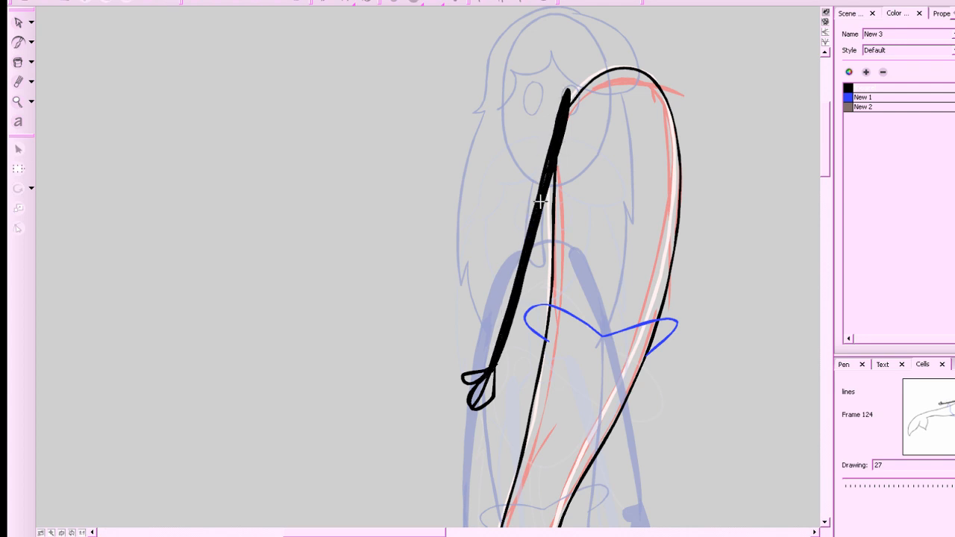
Fill the palm and thumb of the first hand solid black and compare drawing 27 with the previous drawing.
{"action": "left_click", "coordinate": [19, 62]}
{"action": "left_click", "coordinate": [490, 388]}
{"action": "left_click", "coordinate": [478, 393]}
{"action": "left_click", "coordinate": [477, 375]}
{"action": "key", "text": "comma"}
{"action": "key", "text": "period"}
Draw the second arm hanging from the other shoulder as a tapering outline and fill it solid black.
{"action": "left_click_drag", "start_coordinate": [680, 266], "coordinate": [601, 292]}
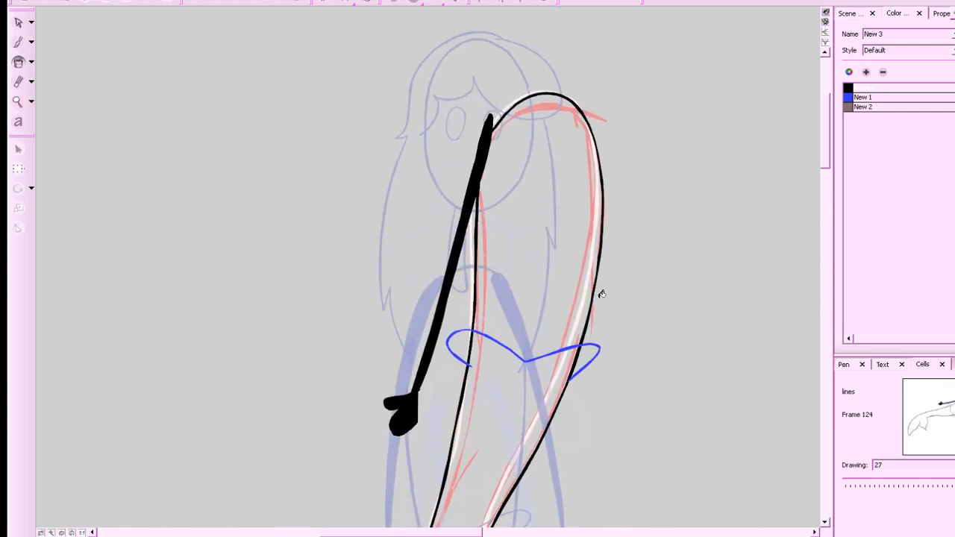
{"action": "key", "text": "alt+b"}
{"action": "mouse_move", "coordinate": [589, 115]}
{"action": "left_mouse_down"}
{"action": "mouse_move", "coordinate": [611, 200]}
{"action": "mouse_move", "coordinate": [616, 381]}
{"action": "mouse_move", "coordinate": [599, 224]}
{"action": "left_mouse_up"}
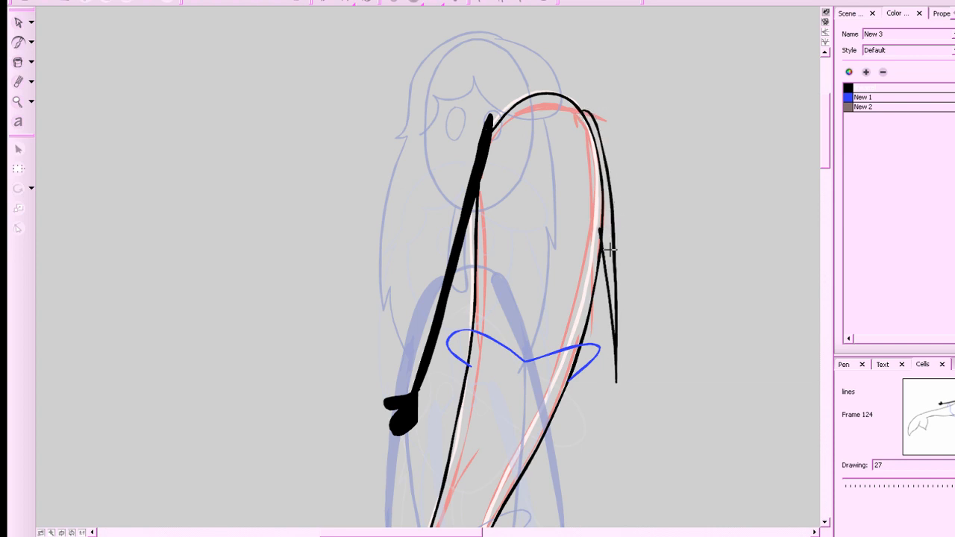
{"action": "key", "text": "ctrl+z"}
{"action": "mouse_move", "coordinate": [590, 112]}
{"action": "left_mouse_down"}
{"action": "mouse_move", "coordinate": [609, 174]}
{"action": "mouse_move", "coordinate": [623, 390]}
{"action": "left_mouse_up"}
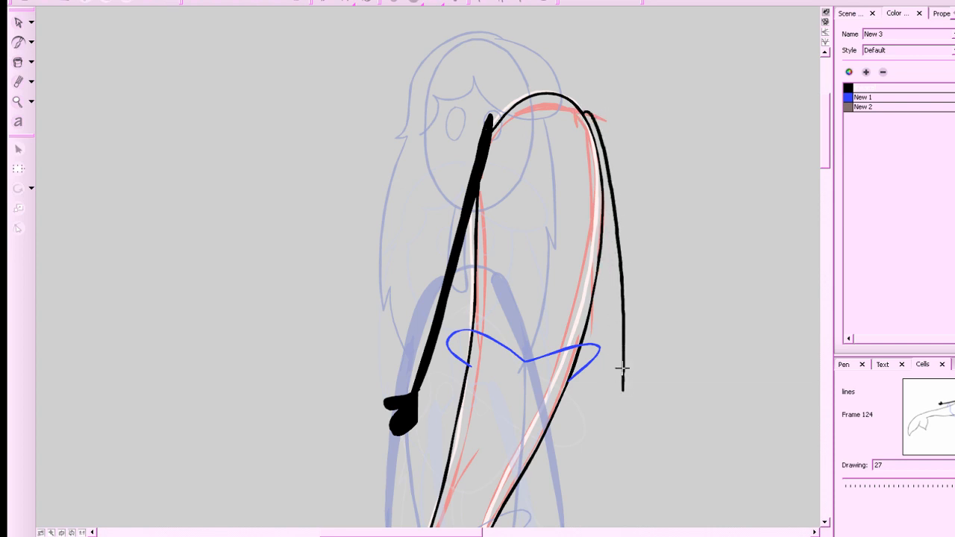
{"action": "left_click_drag", "start_coordinate": [602, 186], "coordinate": [604, 180]}
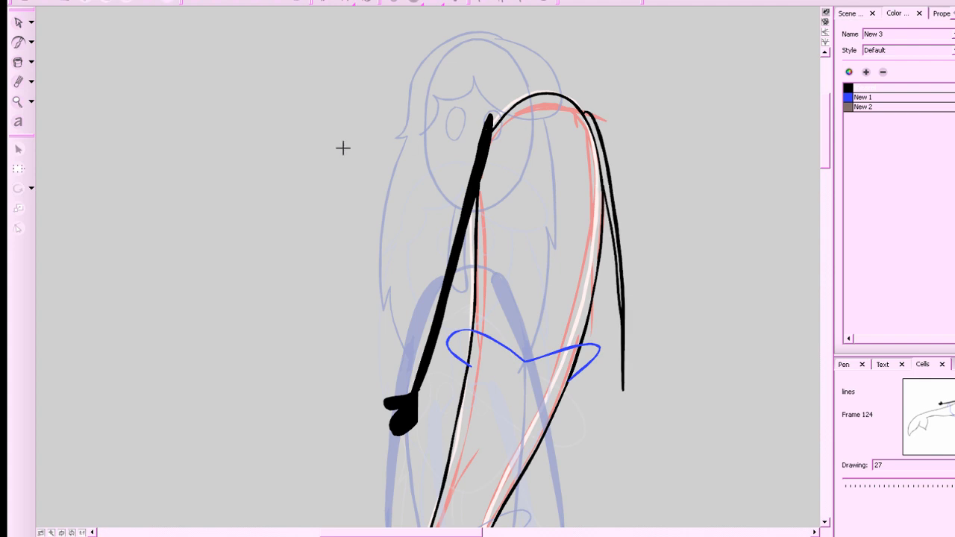
{"action": "left_click", "coordinate": [19, 65]}
{"action": "left_click", "coordinate": [611, 209]}
Draw the second hand at the end of the arm, fill it black, and compare the whole figure with the previous drawing.
{"action": "key", "text": "alt+b"}
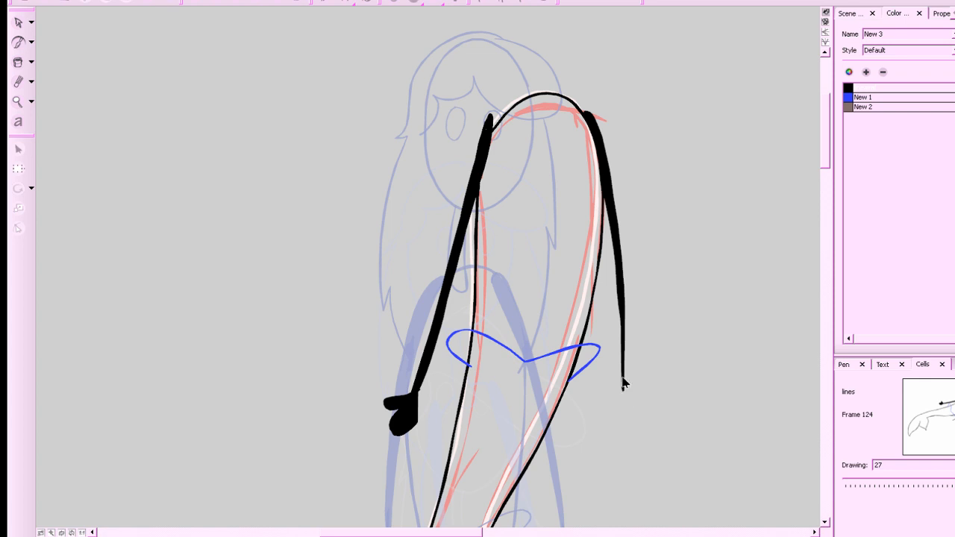
{"action": "mouse_move", "coordinate": [623, 384]}
{"action": "left_mouse_down"}
{"action": "mouse_move", "coordinate": [639, 409]}
{"action": "mouse_move", "coordinate": [625, 420]}
{"action": "mouse_move", "coordinate": [618, 394]}
{"action": "left_mouse_up"}
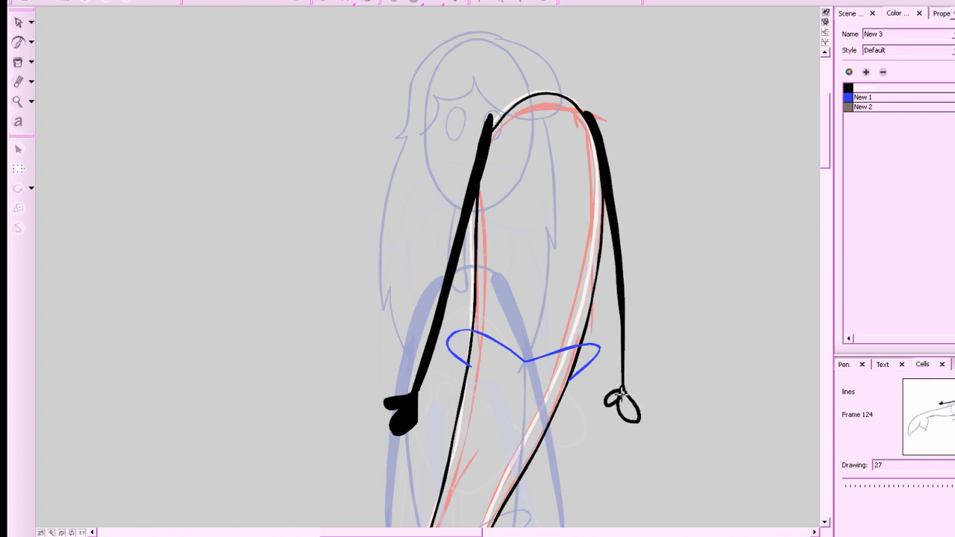
{"action": "left_click", "coordinate": [18, 62]}
{"action": "left_click", "coordinate": [627, 405]}
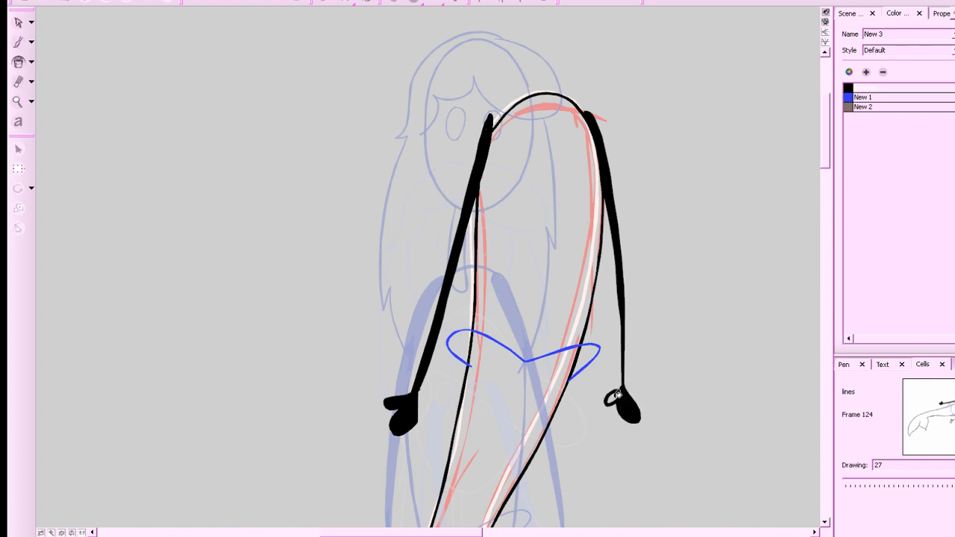
{"action": "left_click", "coordinate": [615, 400]}
{"action": "key", "text": "1"}
{"action": "key", "text": "1"}
{"action": "key", "text": "1"}
{"action": "key", "text": "comma"}
{"action": "key", "text": "period"}
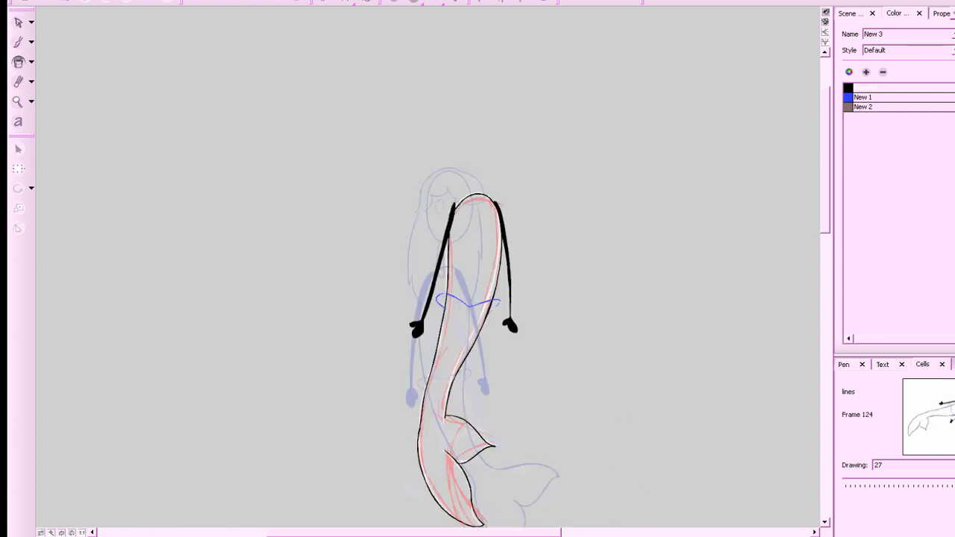
Save the scene and go to the empty frame 127 on the lines layer.
{"action": "key", "text": "plus"}
{"action": "key", "text": "period"}
{"action": "key", "text": "ctrl+s"}
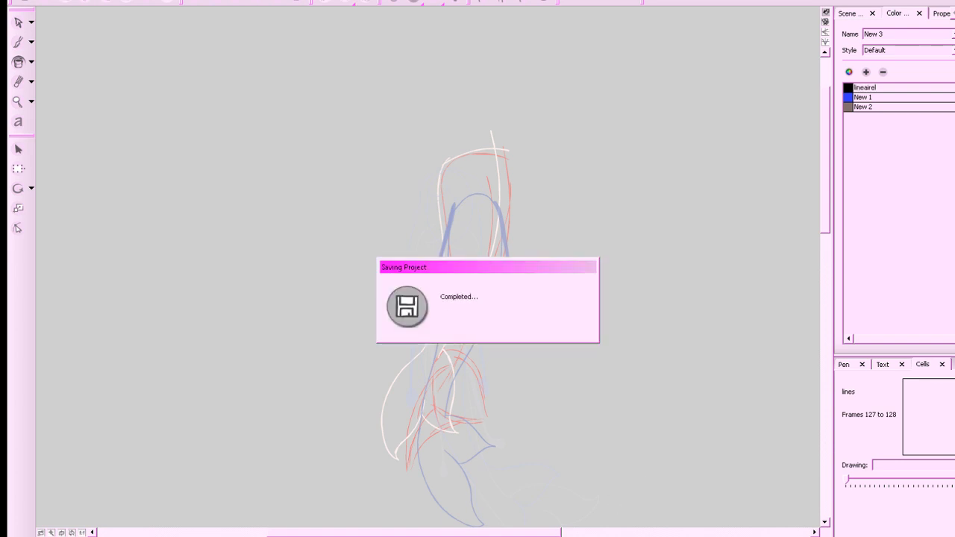
{"action": "key", "text": "comma"}
{"action": "key", "text": "period"}
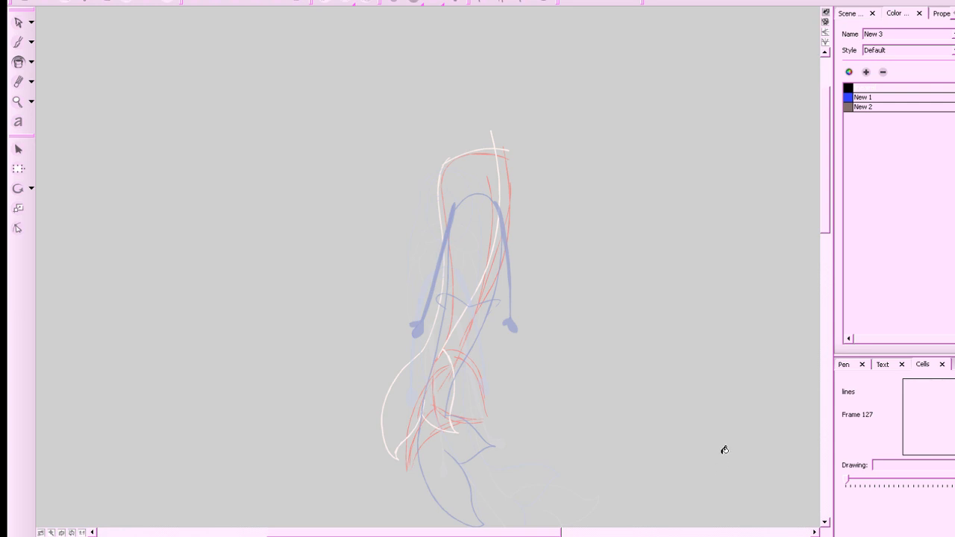
Ink the upper tail fluke in black over the rough sketch on frame 127, with the view turned sideways.
{"action": "left_click_drag", "start_coordinate": [725, 450], "coordinate": [502, 478]}
{"action": "key", "text": "2"}
{"action": "key", "text": "2"}
{"action": "left_click_drag", "start_coordinate": [627, 458], "coordinate": [765, 430]}
{"action": "key", "text": "alt+b"}
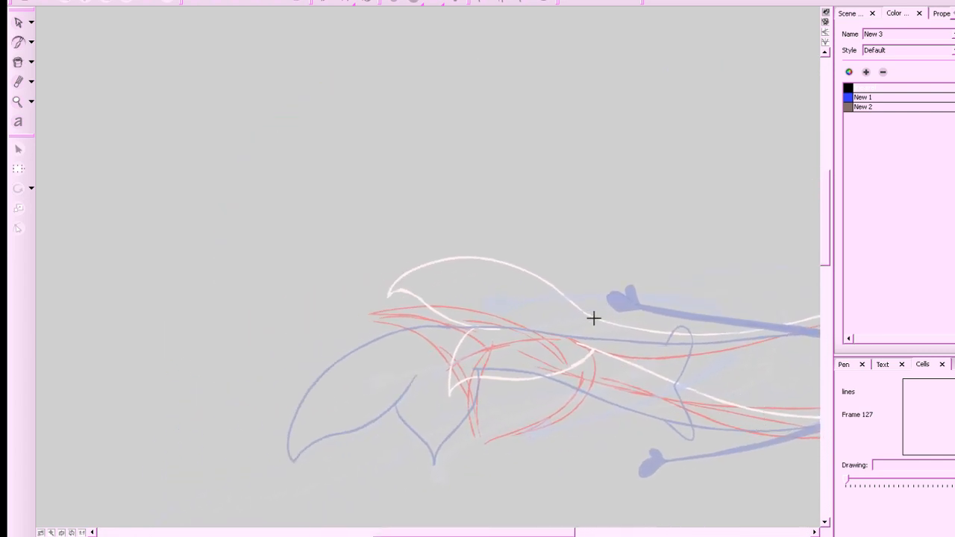
{"action": "left_click_drag", "start_coordinate": [595, 317], "coordinate": [564, 288]}
{"action": "key", "text": "ctrl+z"}
{"action": "mouse_move", "coordinate": [593, 317]}
{"action": "left_mouse_down"}
{"action": "mouse_move", "coordinate": [544, 281]}
{"action": "mouse_move", "coordinate": [481, 259]}
{"action": "mouse_move", "coordinate": [379, 299]}
{"action": "left_mouse_up"}
{"action": "mouse_move", "coordinate": [616, 316]}
{"action": "left_mouse_down"}
{"action": "mouse_move", "coordinate": [526, 273]}
{"action": "mouse_move", "coordinate": [375, 309]}
{"action": "mouse_move", "coordinate": [406, 302]}
{"action": "mouse_move", "coordinate": [515, 338]}
{"action": "left_mouse_up"}
{"action": "key", "text": "ctrl+z"}
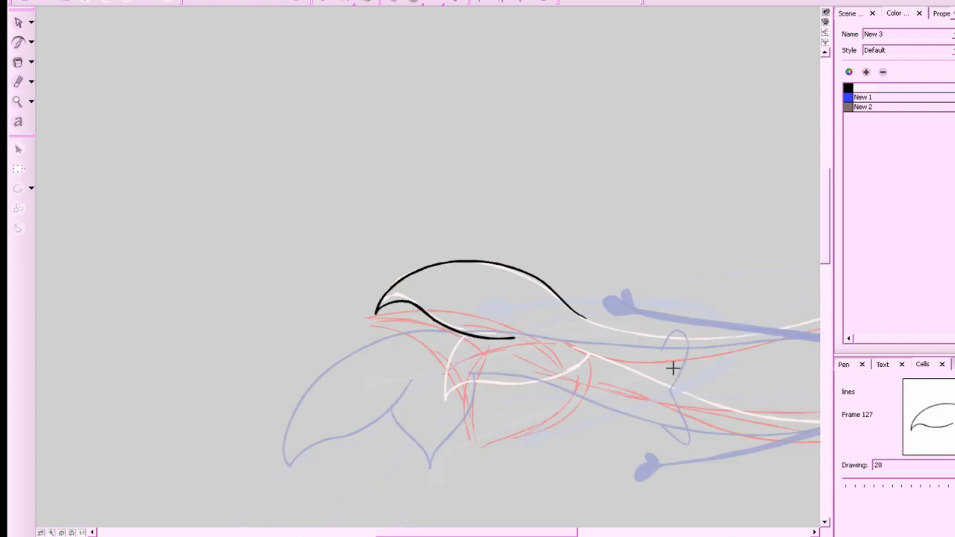
Ink the lower tail fluke on drawing 28, from beneath the upper fluke to the base of the tail, and compare it with the neighbouring drawing.
{"action": "mouse_move", "coordinate": [455, 330]}
{"action": "left_mouse_down"}
{"action": "mouse_move", "coordinate": [423, 378]}
{"action": "mouse_move", "coordinate": [556, 375]}
{"action": "left_mouse_up"}
{"action": "key", "text": "ctrl+z"}
{"action": "mouse_move", "coordinate": [451, 330]}
{"action": "left_mouse_down"}
{"action": "mouse_move", "coordinate": [431, 352]}
{"action": "mouse_move", "coordinate": [429, 392]}
{"action": "mouse_move", "coordinate": [467, 371]}
{"action": "mouse_move", "coordinate": [589, 349]}
{"action": "left_mouse_up"}
{"action": "key", "text": "f"}
{"action": "key", "text": "g"}
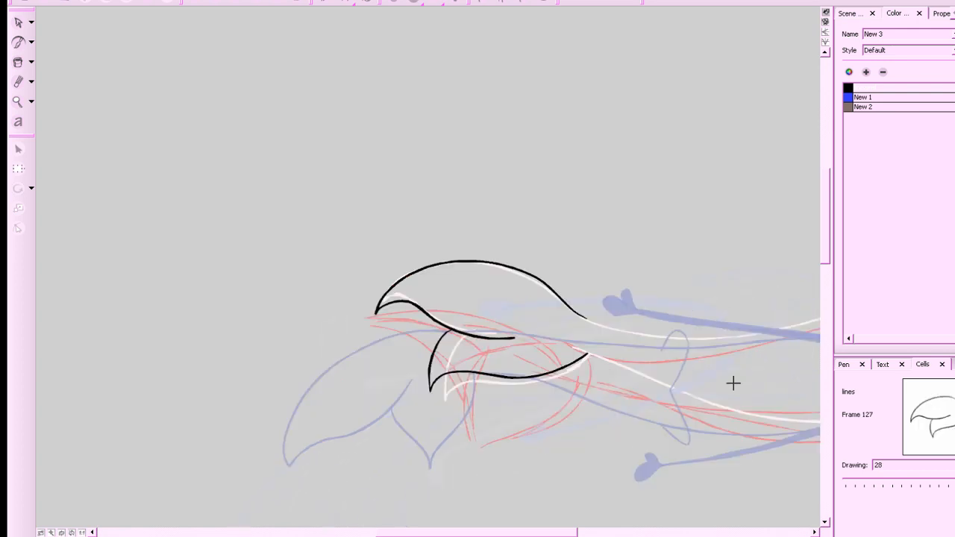
Redraw the lower pointed lobe of the tail fin in black over the rough sketch on frame 127.
{"action": "left_click_drag", "start_coordinate": [728, 406], "coordinate": [727, 412]}
{"action": "key", "text": "ctrl+z"}
{"action": "mouse_move", "coordinate": [583, 360]}
{"action": "left_mouse_down"}
{"action": "mouse_move", "coordinate": [560, 374]}
{"action": "mouse_move", "coordinate": [430, 368]}
{"action": "mouse_move", "coordinate": [448, 325]}
{"action": "mouse_move", "coordinate": [424, 377]}
{"action": "left_mouse_up"}
{"action": "key", "text": "ctrl+z"}
{"action": "key", "text": "ctrl+z"}
{"action": "mouse_move", "coordinate": [432, 336]}
{"action": "left_mouse_down"}
{"action": "mouse_move", "coordinate": [427, 358]}
{"action": "mouse_move", "coordinate": [486, 368]}
{"action": "mouse_move", "coordinate": [589, 350]}
{"action": "mouse_move", "coordinate": [571, 369]}
{"action": "left_mouse_up"}
{"action": "key", "text": "alt+e"}
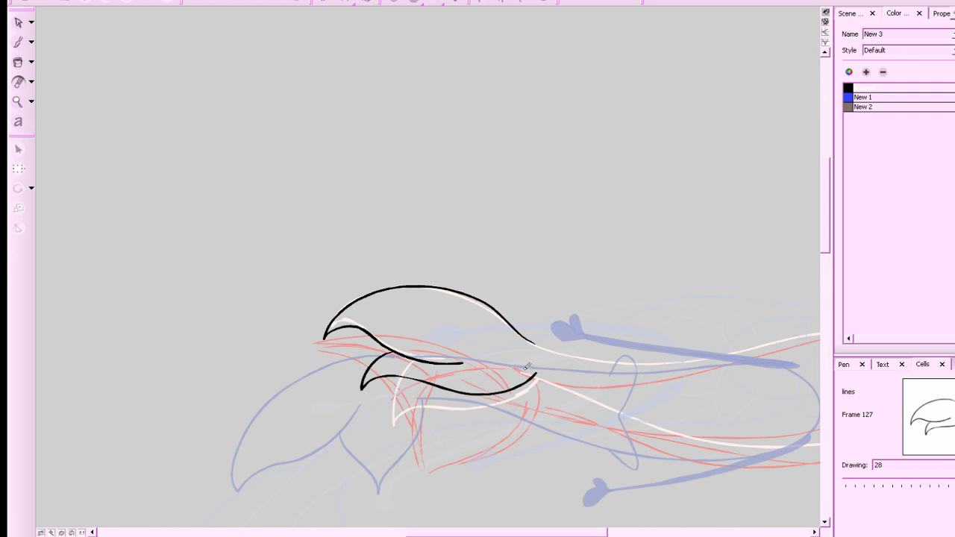
{"action": "key", "text": "comma"}
{"action": "key", "text": "period"}
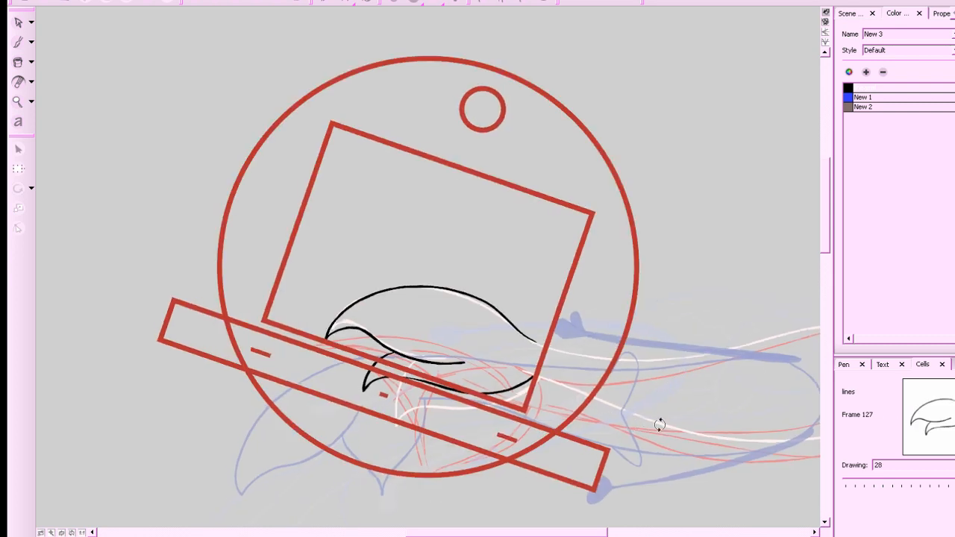
Ink the long curved upper and lower edges of the tail from the fin to its wide end.
{"action": "mouse_move", "coordinate": [660, 425]}
{"action": "left_mouse_down"}
{"action": "mouse_move", "coordinate": [773, 267]}
{"action": "mouse_move", "coordinate": [607, 430]}
{"action": "mouse_move", "coordinate": [656, 386]}
{"action": "left_mouse_up"}
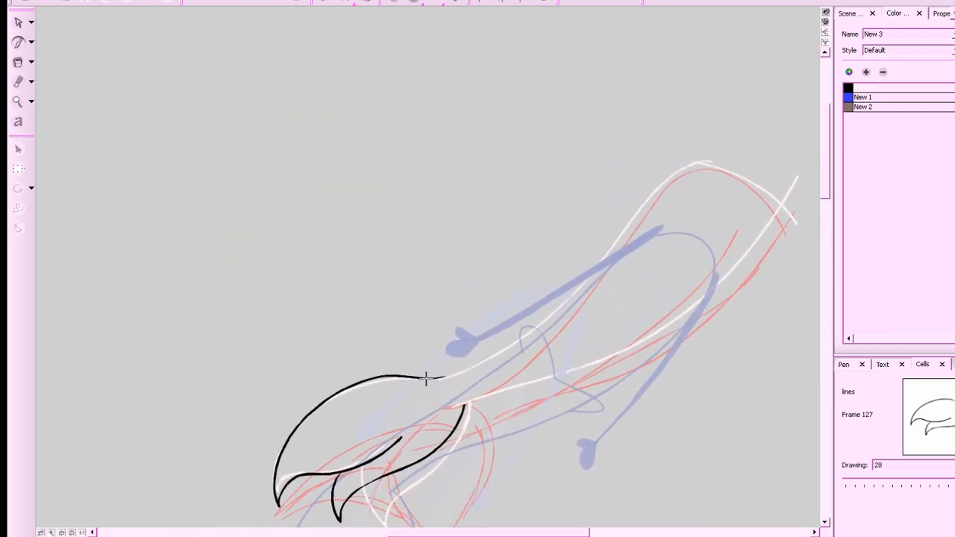
{"action": "mouse_move", "coordinate": [442, 377]}
{"action": "left_mouse_down"}
{"action": "mouse_move", "coordinate": [543, 318]}
{"action": "mouse_move", "coordinate": [640, 216]}
{"action": "mouse_move", "coordinate": [717, 159]}
{"action": "left_mouse_up"}
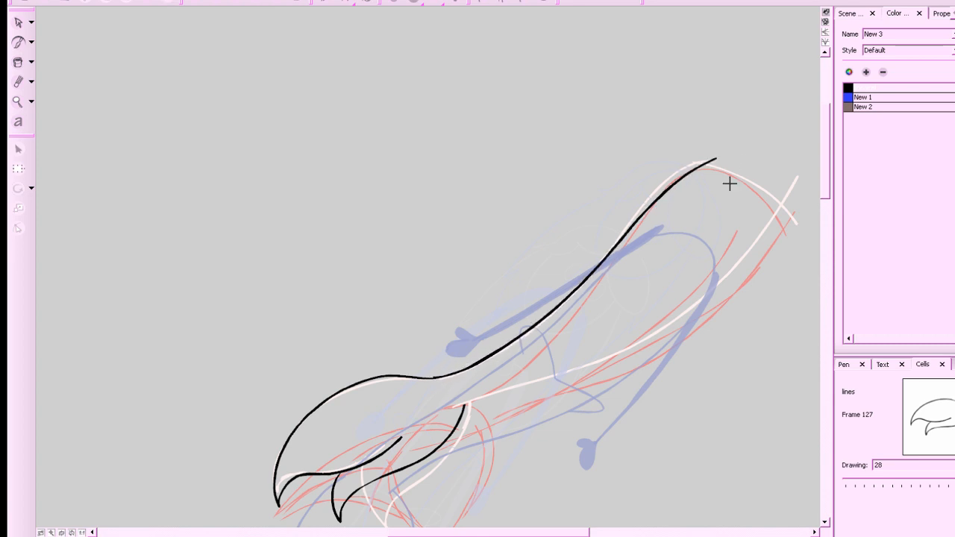
{"action": "key", "text": "ctrl+z"}
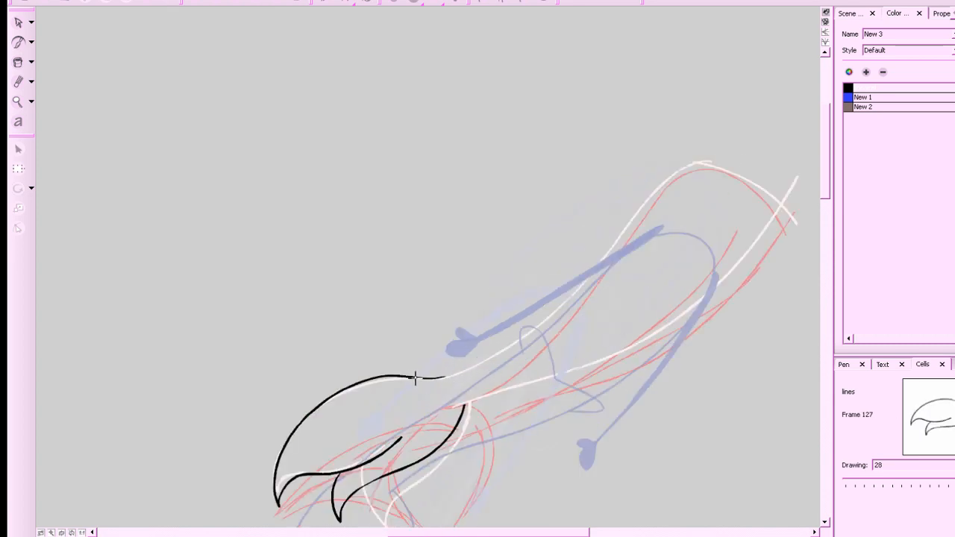
{"action": "mouse_move", "coordinate": [427, 379]}
{"action": "left_mouse_down"}
{"action": "mouse_move", "coordinate": [553, 331]}
{"action": "mouse_move", "coordinate": [640, 235]}
{"action": "mouse_move", "coordinate": [745, 144]}
{"action": "mouse_move", "coordinate": [716, 157]}
{"action": "left_mouse_up"}
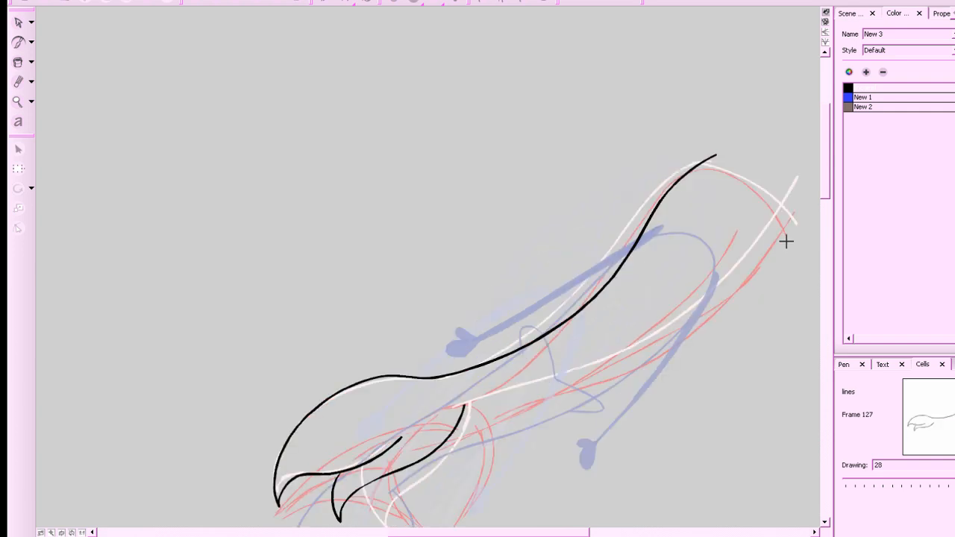
{"action": "mouse_move", "coordinate": [785, 191]}
{"action": "left_mouse_down"}
{"action": "mouse_move", "coordinate": [754, 261]}
{"action": "mouse_move", "coordinate": [778, 209]}
{"action": "mouse_move", "coordinate": [722, 294]}
{"action": "mouse_move", "coordinate": [550, 383]}
{"action": "mouse_move", "coordinate": [453, 409]}
{"action": "left_mouse_up"}
{"action": "key", "text": "ctrl+z"}
{"action": "key", "text": "ctrl+z"}
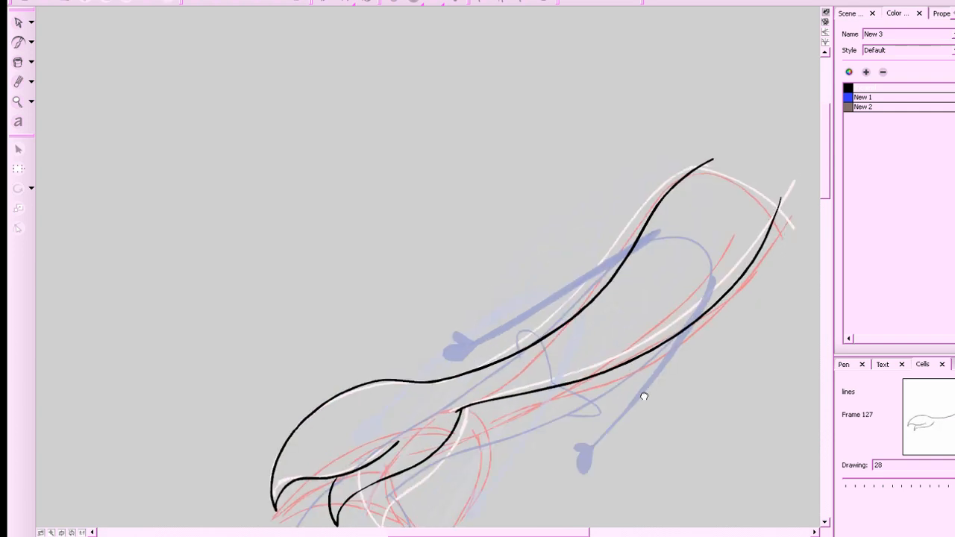
Close the wide end of the tail with a curved line and compare the drawing with the neighbouring frames.
{"action": "left_click_drag", "start_coordinate": [640, 395], "coordinate": [576, 438]}
{"action": "left_click_drag", "start_coordinate": [604, 218], "coordinate": [734, 273]}
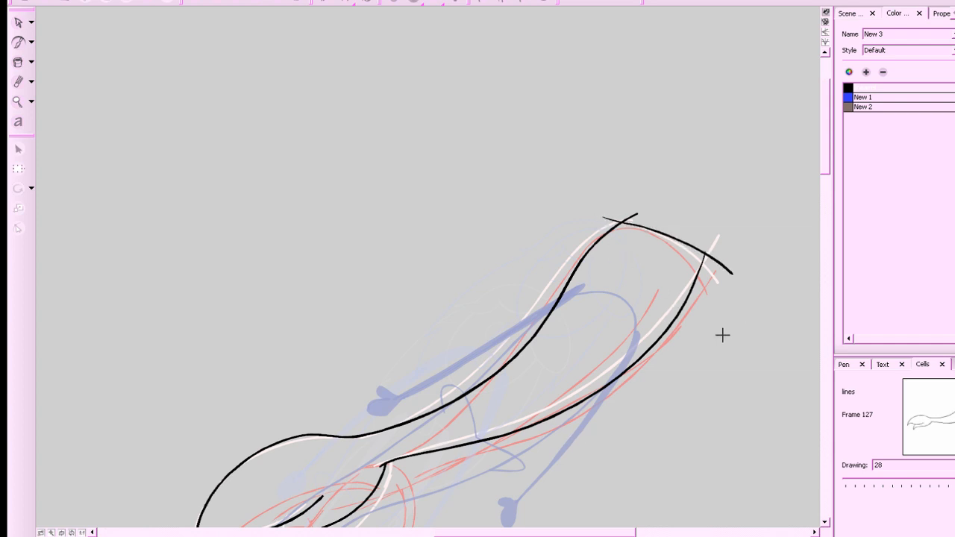
{"action": "left_click_drag", "start_coordinate": [722, 336], "coordinate": [764, 346]}
{"action": "left_click", "coordinate": [826, 22]}
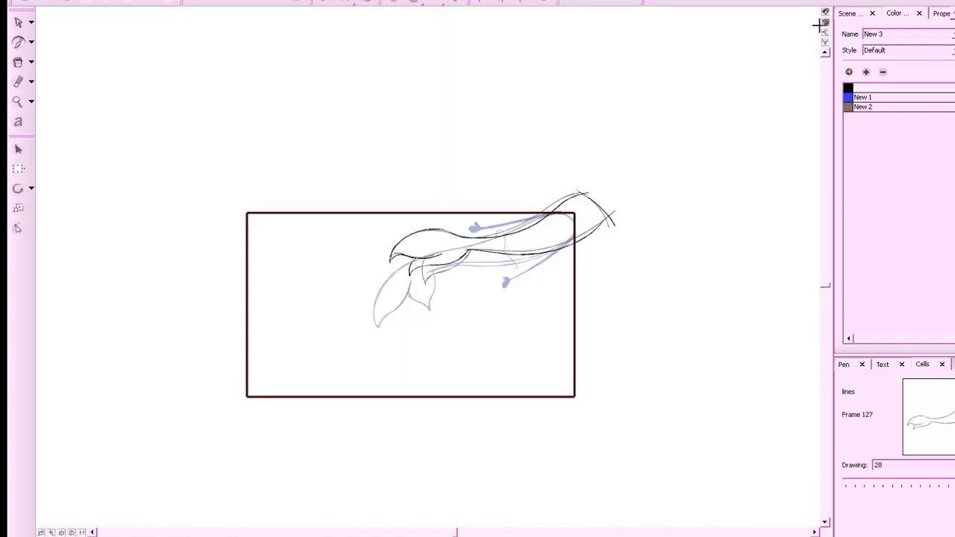
{"action": "left_click_drag", "start_coordinate": [695, 297], "coordinate": [703, 366]}
{"action": "left_click", "coordinate": [826, 12]}
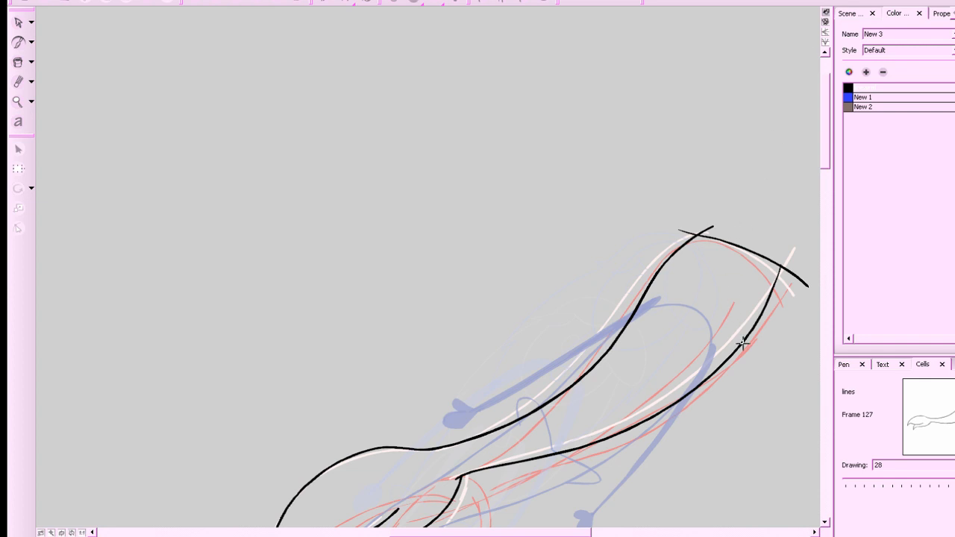
{"action": "key", "text": "comma"}
{"action": "key", "text": "period"}
Outline a thin tapered strand with a heart-shaped tip branching from the tail's upper edge.
{"action": "left_click_drag", "start_coordinate": [685, 238], "coordinate": [650, 267]}
{"action": "key", "text": "ctrl+z"}
{"action": "mouse_move", "coordinate": [696, 231]}
{"action": "left_mouse_down"}
{"action": "mouse_move", "coordinate": [574, 352]}
{"action": "mouse_move", "coordinate": [506, 396]}
{"action": "mouse_move", "coordinate": [475, 399]}
{"action": "mouse_move", "coordinate": [483, 387]}
{"action": "mouse_move", "coordinate": [500, 396]}
{"action": "mouse_move", "coordinate": [491, 390]}
{"action": "mouse_move", "coordinate": [486, 415]}
{"action": "mouse_move", "coordinate": [663, 274]}
{"action": "mouse_move", "coordinate": [654, 282]}
{"action": "mouse_move", "coordinate": [659, 268]}
{"action": "mouse_move", "coordinate": [591, 332]}
{"action": "mouse_move", "coordinate": [493, 401]}
{"action": "left_mouse_up"}
{"action": "key", "text": "ctrl+z"}
{"action": "left_click_drag", "start_coordinate": [597, 330], "coordinate": [651, 285]}
{"action": "key", "text": "ctrl+z"}
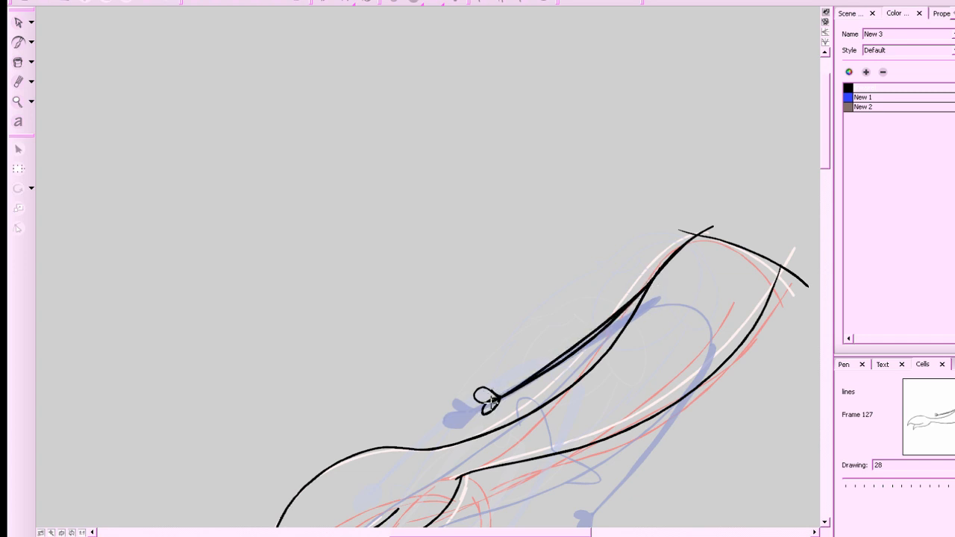
{"action": "mouse_move", "coordinate": [493, 403]}
{"action": "left_mouse_down"}
{"action": "mouse_move", "coordinate": [649, 286]}
{"action": "mouse_move", "coordinate": [527, 382]}
{"action": "mouse_move", "coordinate": [626, 306]}
{"action": "mouse_move", "coordinate": [577, 349]}
{"action": "left_mouse_up"}
{"action": "key", "text": "ctrl+z"}
Fill the upper strand and both lobes of its heart-shaped tip with solid black.
{"action": "left_click", "coordinate": [18, 63]}
{"action": "left_click", "coordinate": [489, 396]}
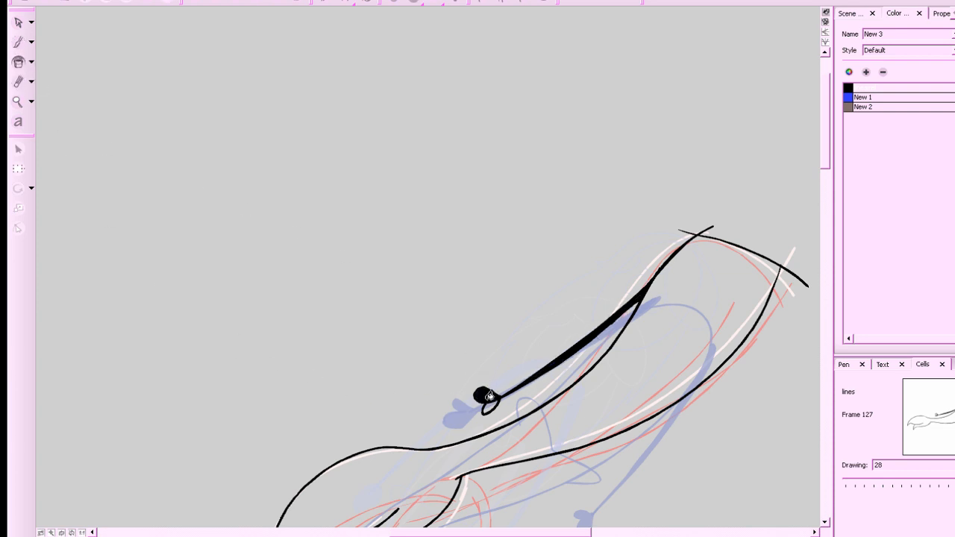
{"action": "left_click_drag", "start_coordinate": [674, 391], "coordinate": [636, 342]}
{"action": "key", "text": "z"}
{"action": "key", "text": "alt+b"}
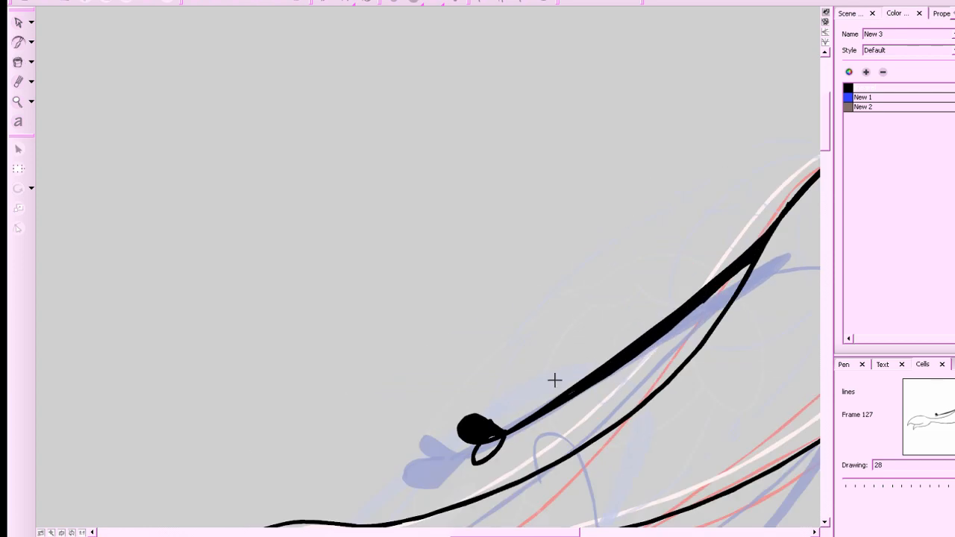
{"action": "left_click_drag", "start_coordinate": [479, 450], "coordinate": [498, 439]}
{"action": "mouse_move", "coordinate": [646, 418]}
{"action": "left_mouse_down"}
{"action": "mouse_move", "coordinate": [605, 427]}
{"action": "mouse_move", "coordinate": [516, 406]}
{"action": "left_mouse_up"}
Outline a second tapered strand with a two-lobed tip branching from the tail's lower edge.
{"action": "key", "text": "1"}
{"action": "key", "text": "1"}
{"action": "left_click_drag", "start_coordinate": [666, 401], "coordinate": [691, 416]}
{"action": "key", "text": "."}
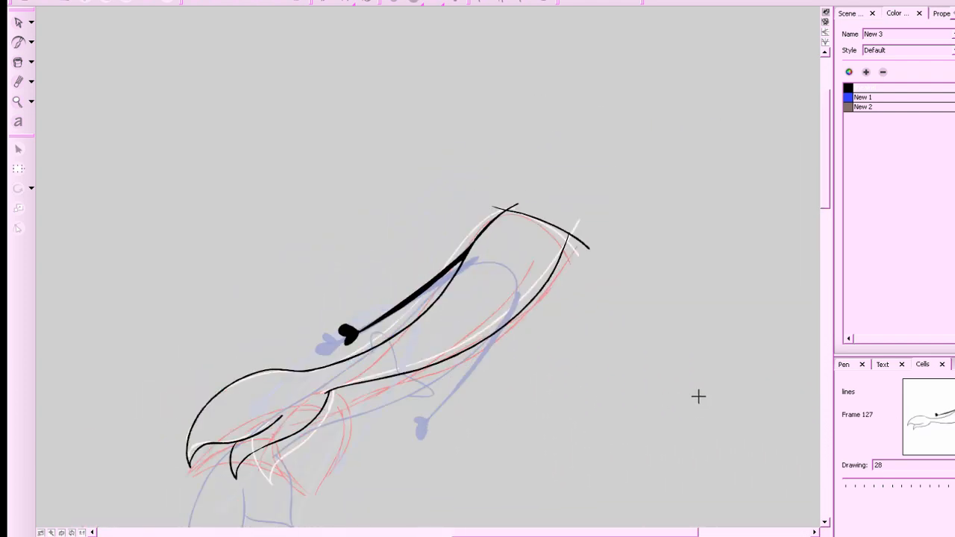
{"action": "mouse_move", "coordinate": [560, 254]}
{"action": "left_mouse_down"}
{"action": "mouse_move", "coordinate": [473, 384]}
{"action": "mouse_move", "coordinate": [510, 336]}
{"action": "left_mouse_up"}
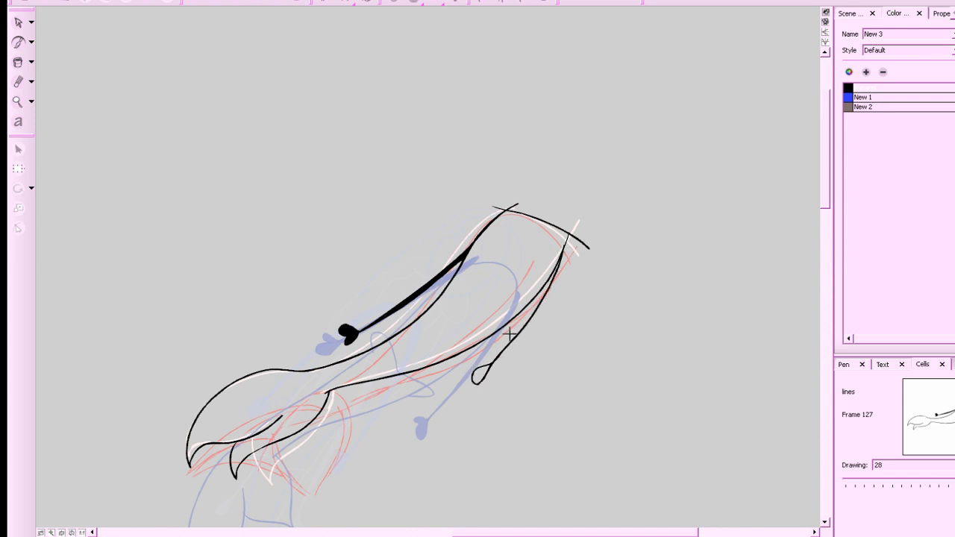
{"action": "mouse_move", "coordinate": [486, 366]}
{"action": "left_mouse_down"}
{"action": "mouse_move", "coordinate": [527, 327]}
{"action": "mouse_move", "coordinate": [563, 251]}
{"action": "mouse_move", "coordinate": [499, 359]}
{"action": "left_mouse_up"}
{"action": "left_click_drag", "start_coordinate": [549, 276], "coordinate": [498, 356]}
{"action": "key", "text": "ctrl+z"}
{"action": "key", "text": "ctrl+z"}
{"action": "key", "text": "z"}
{"action": "key", "text": "z"}
{"action": "left_click_drag", "start_coordinate": [624, 324], "coordinate": [601, 285]}
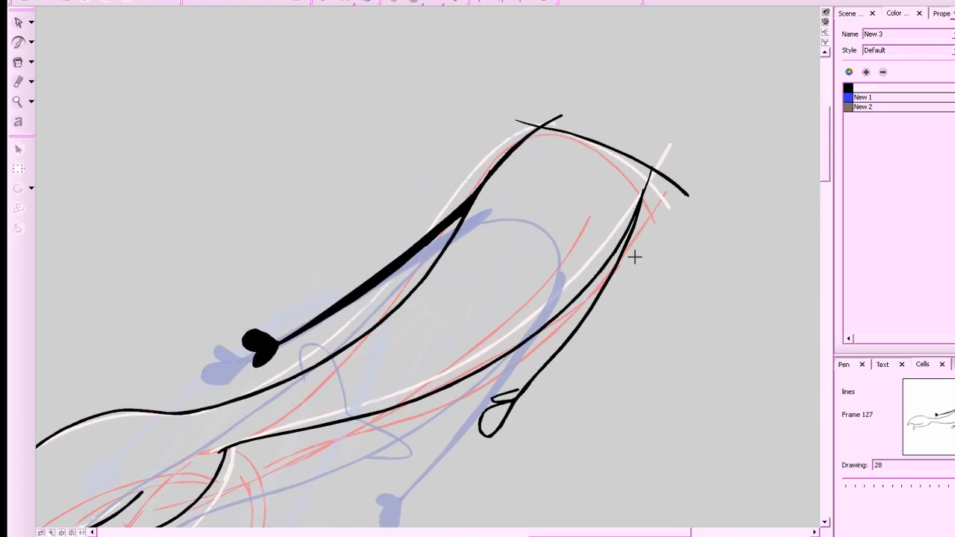
{"action": "key", "text": "."}
{"action": "mouse_move", "coordinate": [513, 394]}
{"action": "left_mouse_down"}
{"action": "mouse_move", "coordinate": [612, 255]}
{"action": "mouse_move", "coordinate": [542, 369]}
{"action": "left_mouse_up"}
{"action": "key", "text": "ctrl+z"}
{"action": "left_click_drag", "start_coordinate": [607, 262], "coordinate": [558, 354]}
Fill the lower strand and both lobes of its tip with solid black.
{"action": "left_click", "coordinate": [19, 62]}
{"action": "left_click", "coordinate": [617, 255]}
{"action": "left_click", "coordinate": [511, 395]}
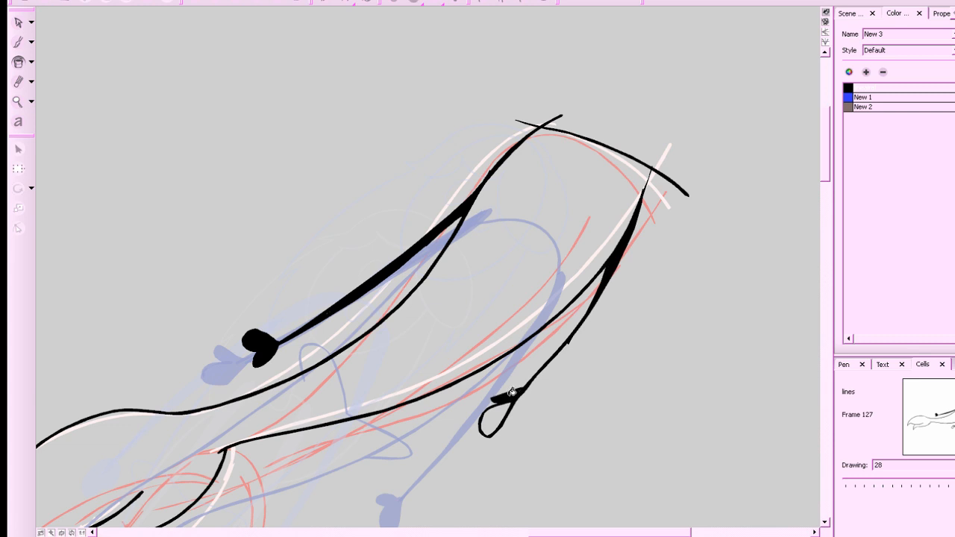
{"action": "left_click", "coordinate": [491, 423]}
{"action": "key", "text": "x"}
{"action": "key", "text": "x"}
{"action": "key", "text": "a"}
{"action": "key", "text": "s"}
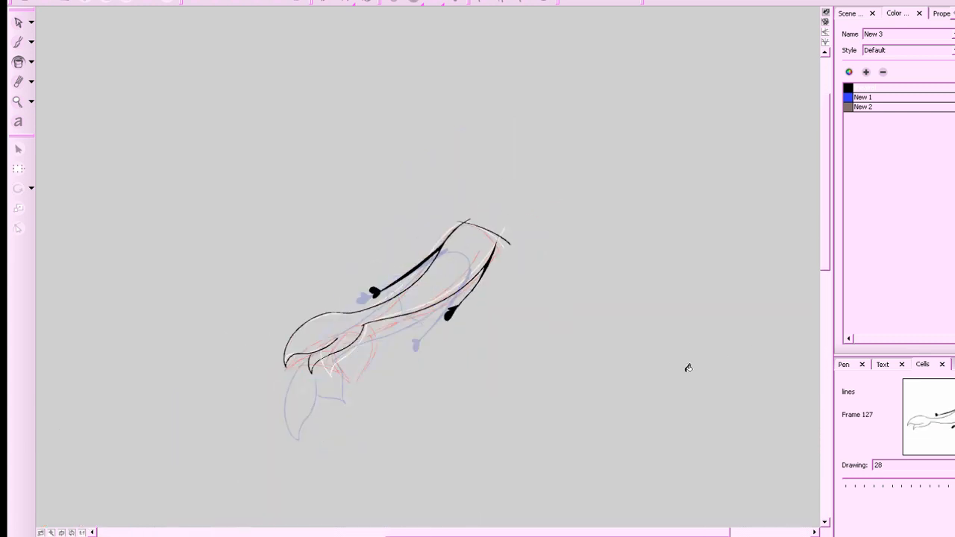
Extend the exposure of the frame 127 drawing through frame 130, save the project and go to frame 131.
{"action": "key", "text": "F5"}
{"action": "key", "text": "ctrl+s"}
{"action": "key", "text": "s"}
{"action": "key", "text": "s"}
{"action": "key", "text": "s"}
{"action": "key", "text": "s"}
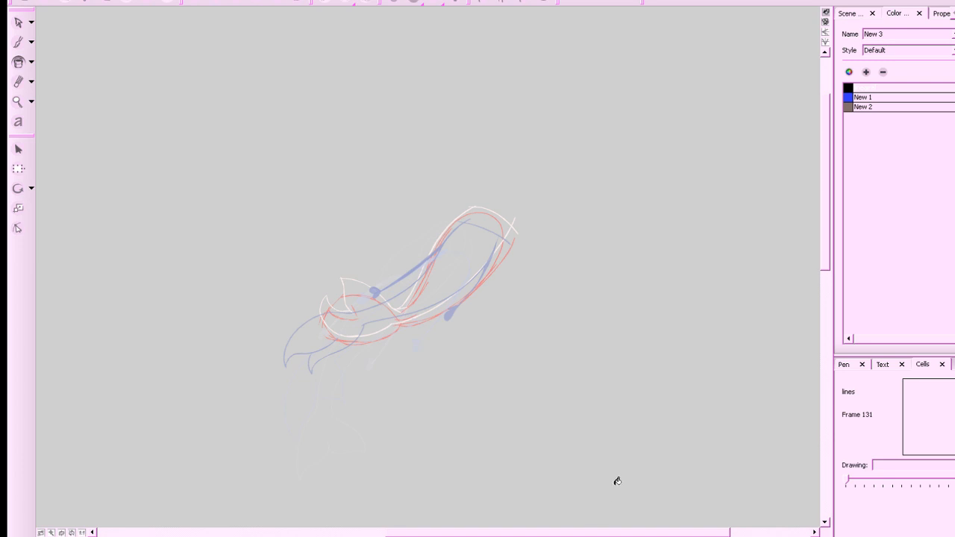
Draw a small black stick figure with a round head in the empty area away from the tail sketch.
{"action": "key", "text": "alt+b"}
{"action": "mouse_move", "coordinate": [746, 470]}
{"action": "left_mouse_down"}
{"action": "mouse_move", "coordinate": [751, 433]}
{"action": "mouse_move", "coordinate": [739, 504]}
{"action": "mouse_move", "coordinate": [720, 462]}
{"action": "mouse_move", "coordinate": [763, 468]}
{"action": "left_mouse_up"}
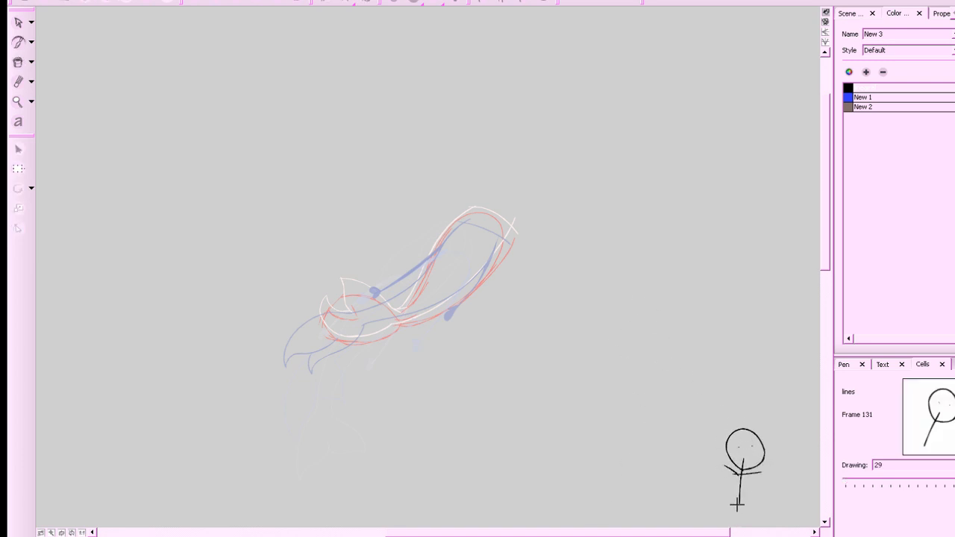
{"action": "left_click_drag", "start_coordinate": [739, 504], "coordinate": [715, 518]}
{"action": "left_click_drag", "start_coordinate": [740, 506], "coordinate": [759, 504]}
{"action": "key", "text": "space"}
{"action": "left_click_drag", "start_coordinate": [799, 476], "coordinate": [491, 382]}
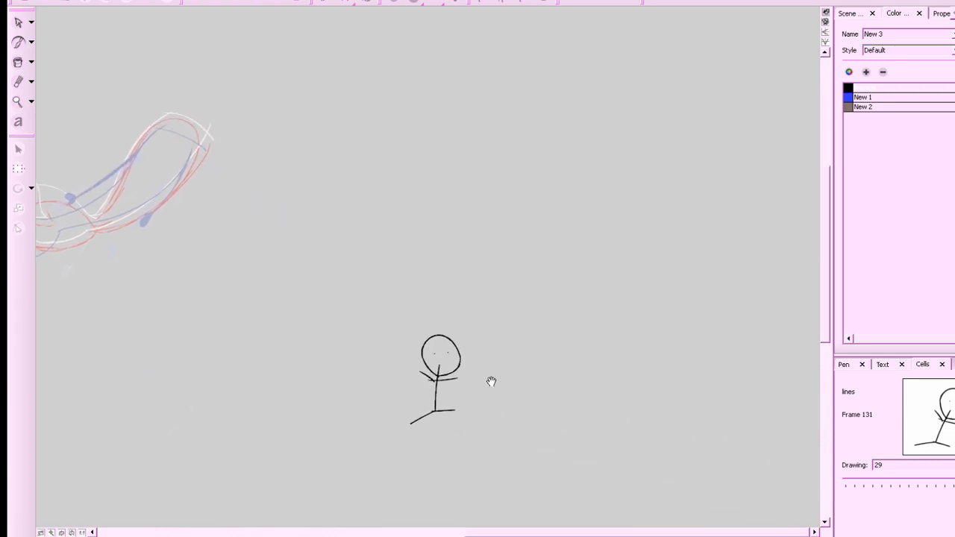
Draw a blue stick figure with raised arms and a simple face beside the black one, using the New 1 colour.
{"action": "key", "text": "2"}
{"action": "key", "text": "2"}
{"action": "left_click_drag", "start_coordinate": [663, 420], "coordinate": [670, 388]}
{"action": "left_click", "coordinate": [862, 97]}
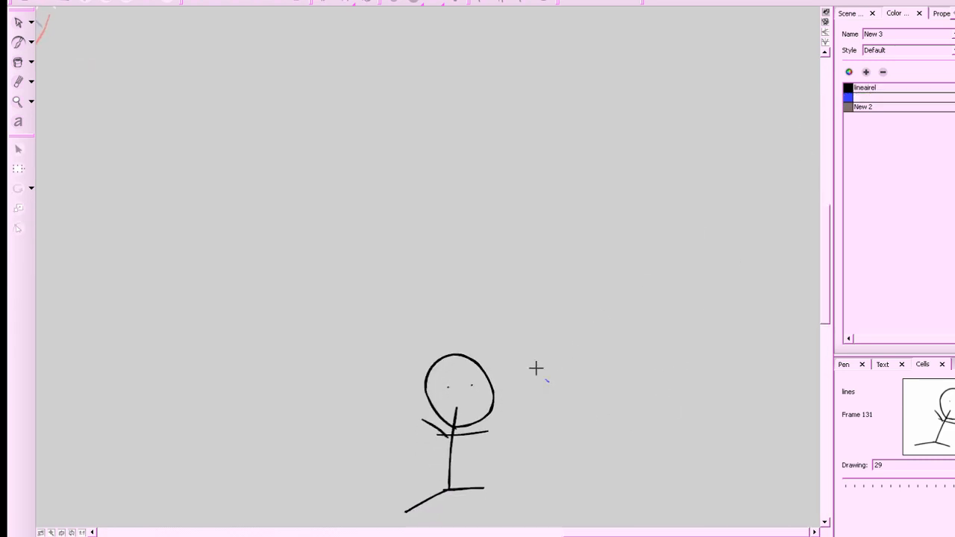
{"action": "mouse_move", "coordinate": [536, 366]}
{"action": "left_mouse_down"}
{"action": "mouse_move", "coordinate": [559, 384]}
{"action": "mouse_move", "coordinate": [559, 479]}
{"action": "left_mouse_up"}
{"action": "mouse_move", "coordinate": [558, 401]}
{"action": "left_mouse_down"}
{"action": "mouse_move", "coordinate": [608, 372]}
{"action": "mouse_move", "coordinate": [521, 376]}
{"action": "left_mouse_up"}
{"action": "mouse_move", "coordinate": [521, 513]}
{"action": "left_mouse_down"}
{"action": "mouse_move", "coordinate": [558, 468]}
{"action": "mouse_move", "coordinate": [605, 486]}
{"action": "left_mouse_up"}
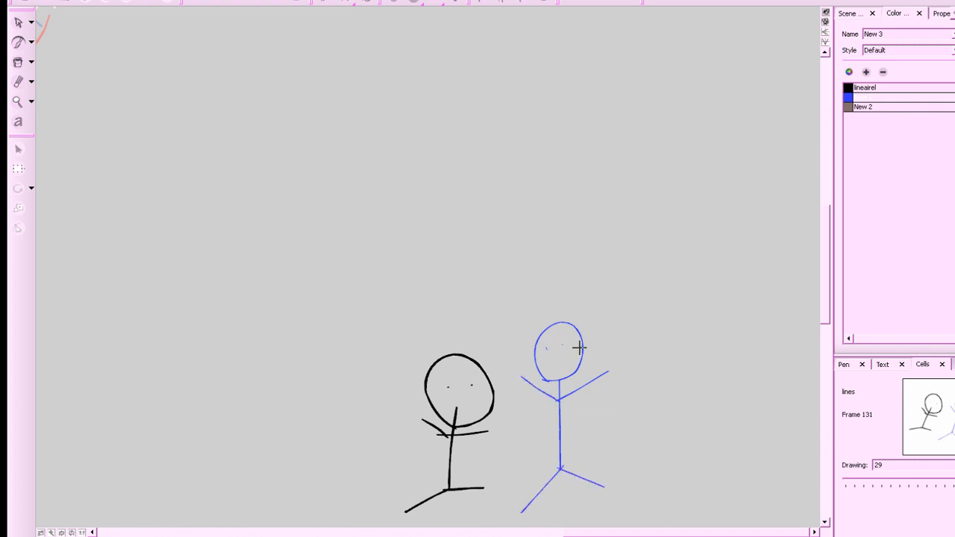
{"action": "left_click_drag", "start_coordinate": [544, 348], "coordinate": [550, 348]}
{"action": "left_click_drag", "start_coordinate": [552, 359], "coordinate": [561, 358]}
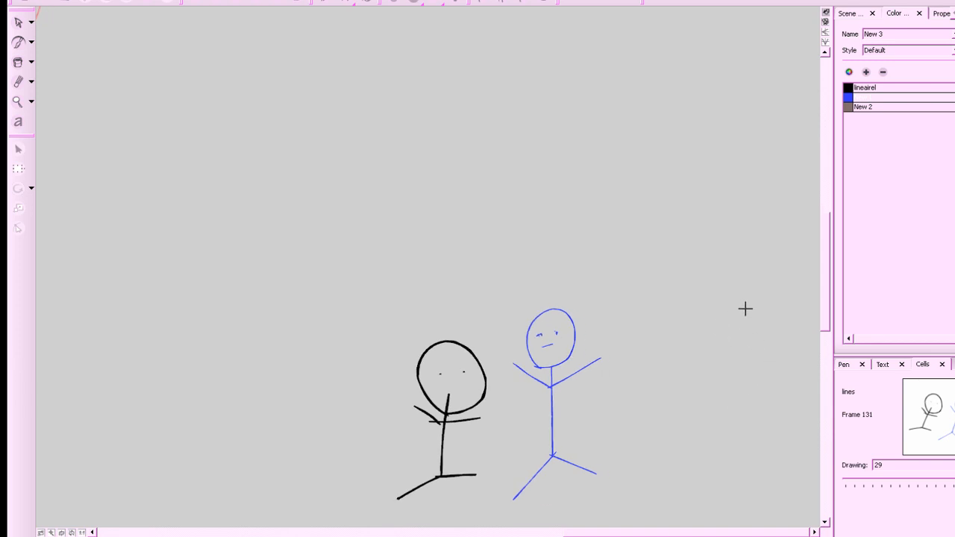
Draw a blue arrow pointing towards the blue stick figure.
{"action": "mouse_move", "coordinate": [745, 308]}
{"action": "left_mouse_down"}
{"action": "mouse_move", "coordinate": [667, 363]}
{"action": "mouse_move", "coordinate": [659, 394]}
{"action": "left_mouse_up"}
{"action": "key", "text": "ctrl+z"}
{"action": "mouse_move", "coordinate": [659, 342]}
{"action": "left_mouse_down"}
{"action": "mouse_move", "coordinate": [650, 359]}
{"action": "mouse_move", "coordinate": [676, 375]}
{"action": "left_mouse_up"}
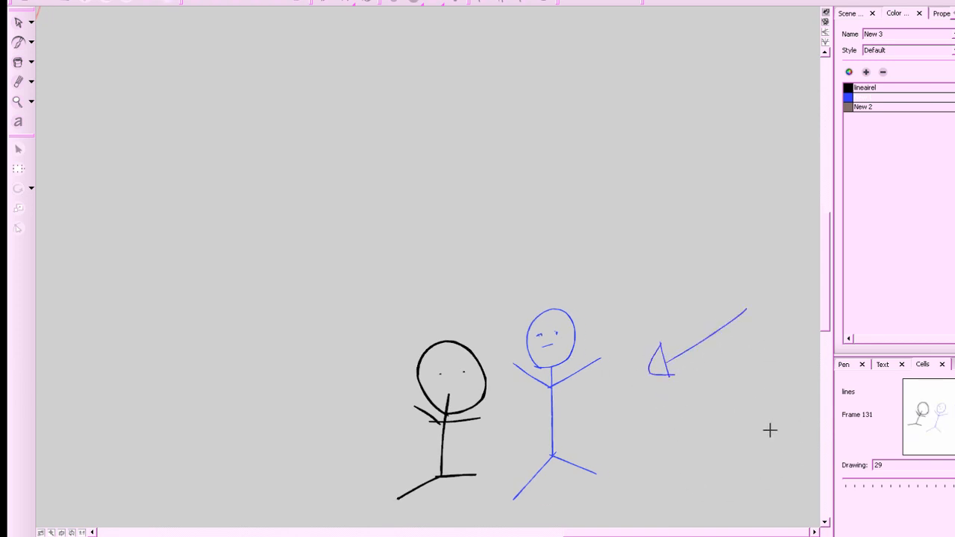
{"action": "left_click_drag", "start_coordinate": [630, 480], "coordinate": [652, 480]}
{"action": "left_click_drag", "start_coordinate": [712, 449], "coordinate": [705, 499]}
Return to the tail sketch, select the black lineairel colour and compare frame 131 with the preceding drawing.
{"action": "key", "text": "1"}
{"action": "key", "text": "1"}
{"action": "key", "text": "1"}
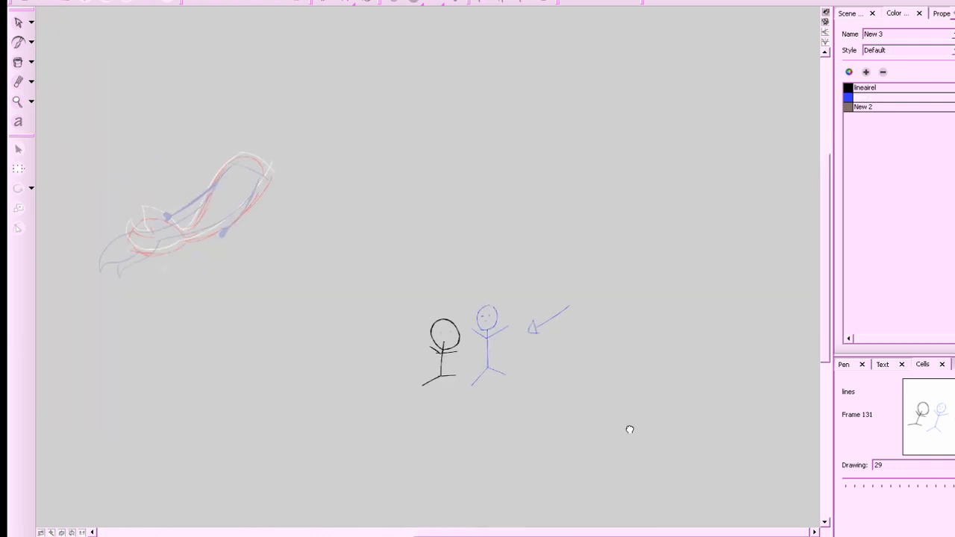
{"action": "left_click_drag", "start_coordinate": [501, 338], "coordinate": [677, 465]}
{"action": "key", "text": "2"}
{"action": "key", "text": "2"}
{"action": "key", "text": "2"}
{"action": "left_click_drag", "start_coordinate": [621, 420], "coordinate": [747, 340]}
{"action": "left_click_drag", "start_coordinate": [662, 410], "coordinate": [731, 407]}
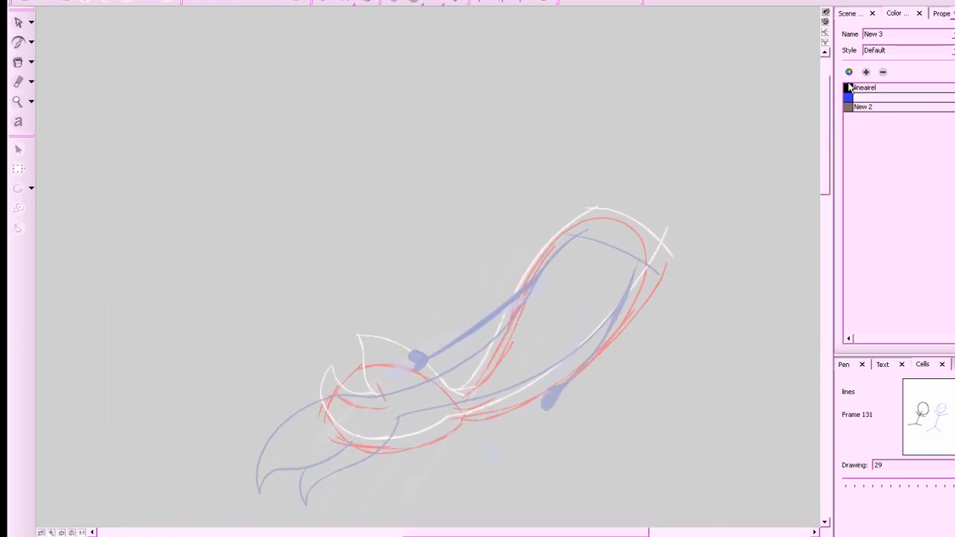
{"action": "left_click", "coordinate": [849, 87]}
{"action": "key", "text": "period"}
{"action": "key", "text": "comma"}
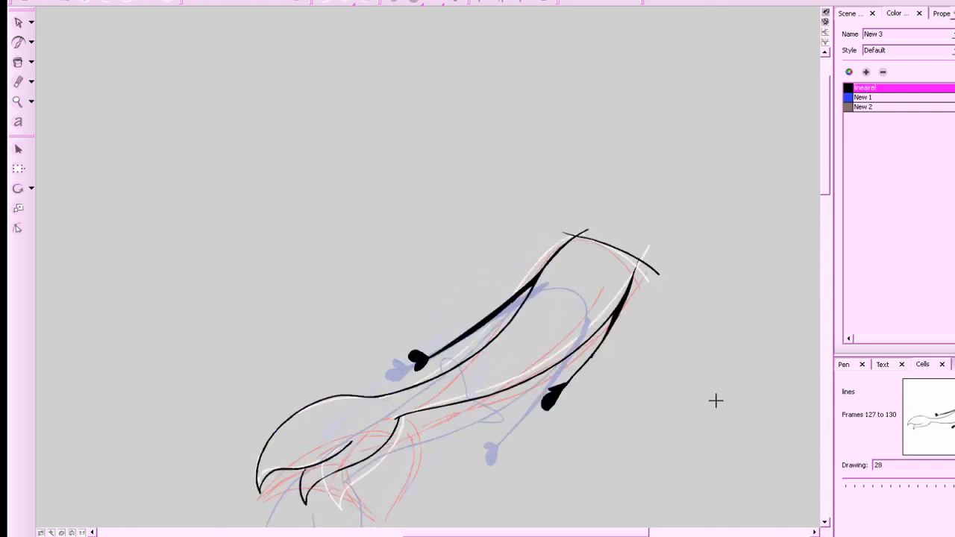
{"action": "key", "text": "period"}
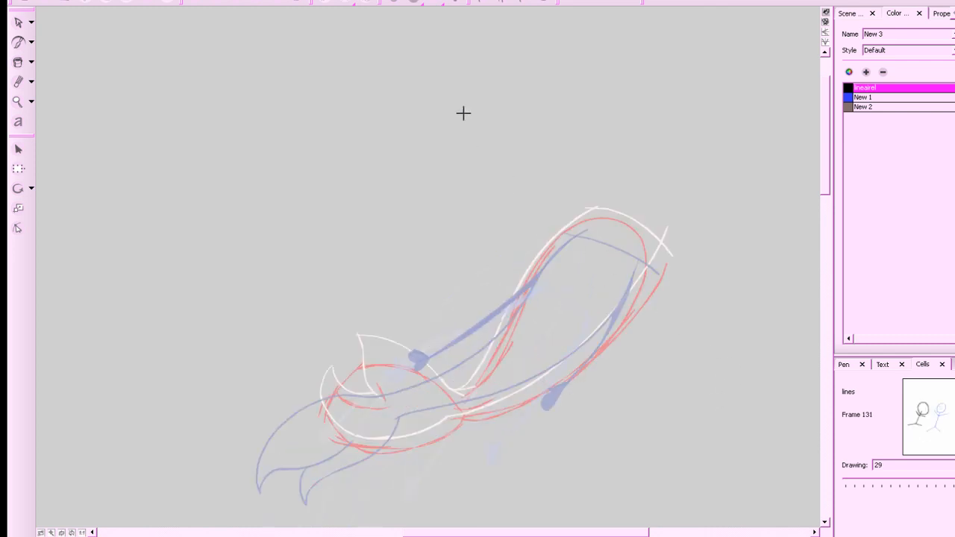
Ink the two pointed lobes of the curled tail fin in black on frame 131.
{"action": "left_click", "coordinate": [72, 534]}
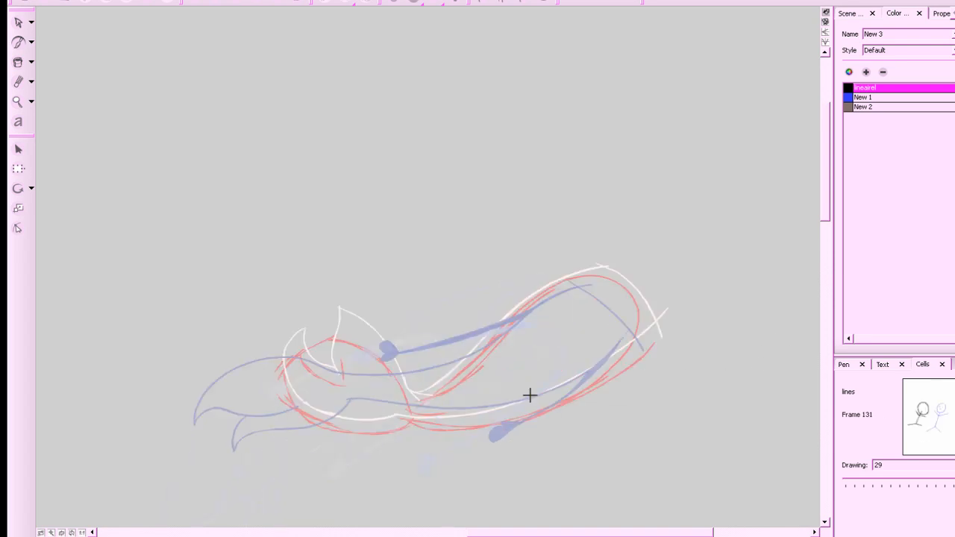
{"action": "mouse_move", "coordinate": [340, 373]}
{"action": "left_mouse_down"}
{"action": "mouse_move", "coordinate": [333, 309]}
{"action": "mouse_move", "coordinate": [373, 332]}
{"action": "mouse_move", "coordinate": [405, 390]}
{"action": "left_mouse_up"}
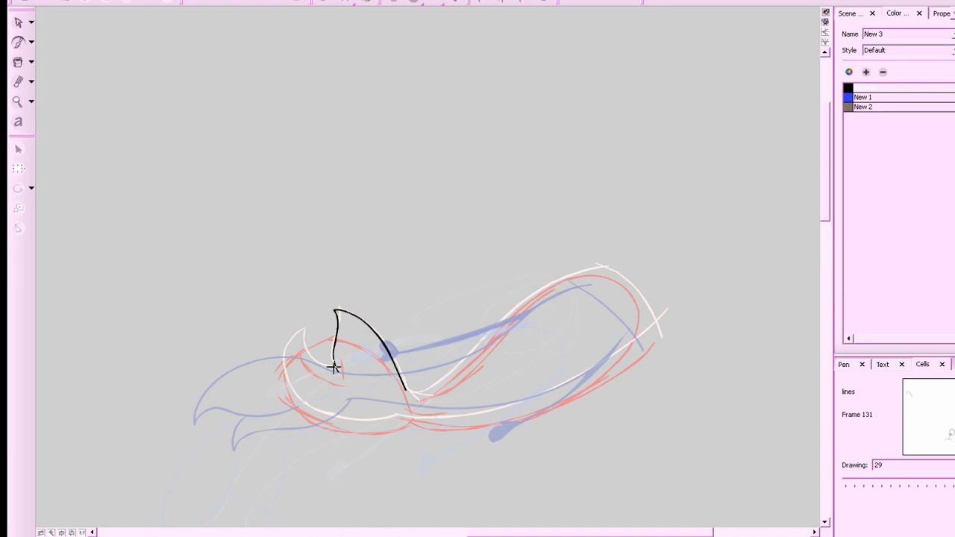
{"action": "mouse_move", "coordinate": [332, 367]}
{"action": "left_mouse_down"}
{"action": "mouse_move", "coordinate": [297, 324]}
{"action": "mouse_move", "coordinate": [353, 430]}
{"action": "left_mouse_up"}
{"action": "key", "text": "alt+e"}
{"action": "key", "text": "alt+b"}
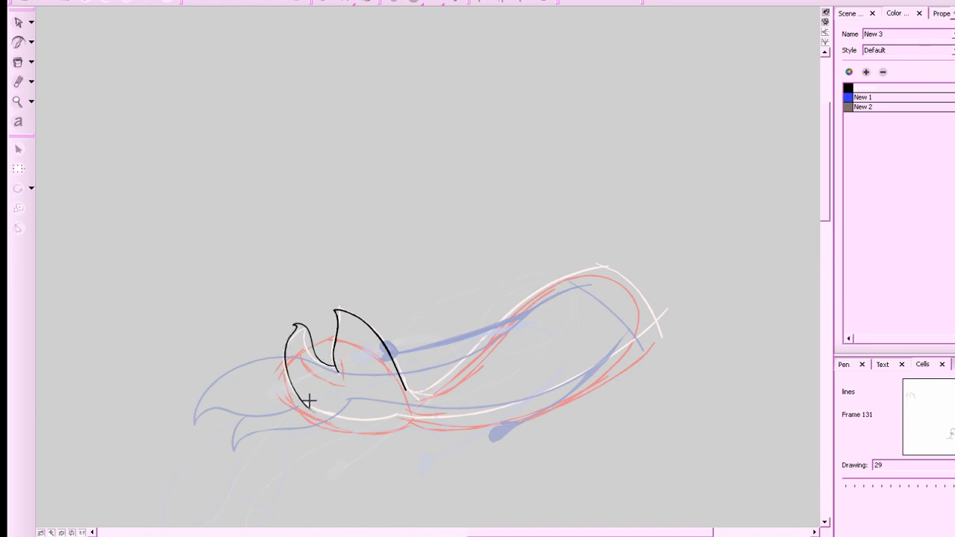
Ink the curved underside of the curled fin up to where it joins the tail.
{"action": "left_click_drag", "start_coordinate": [302, 402], "coordinate": [354, 424]}
{"action": "key", "text": "ctrl+z"}
{"action": "left_click_drag", "start_coordinate": [302, 402], "coordinate": [400, 417]}
{"action": "key", "text": "ctrl+z"}
{"action": "left_click_drag", "start_coordinate": [311, 410], "coordinate": [399, 412]}
{"action": "key", "text": "shift+z"}
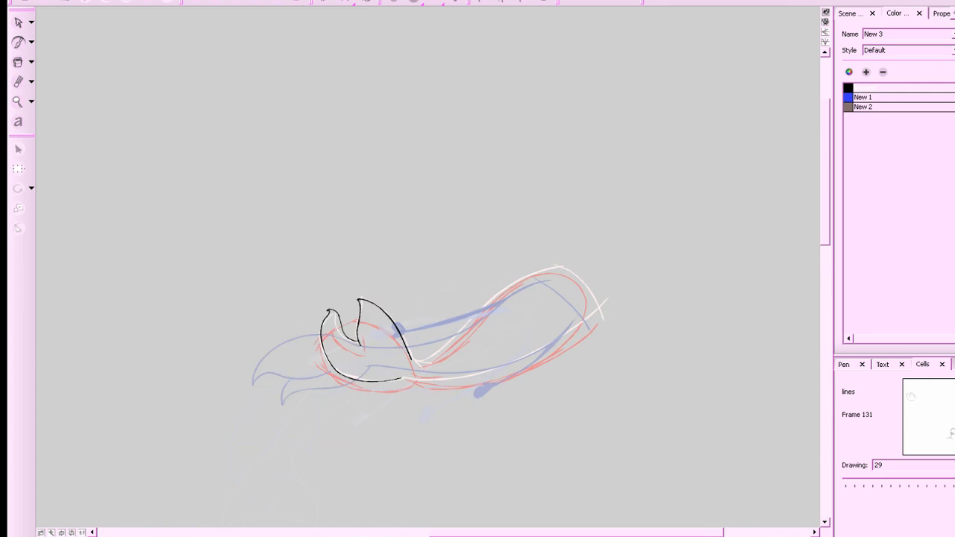
Ink the upper and lower edges of the tail on frame 131 and close its wide end with a curve.
{"action": "key", "text": "comma"}
{"action": "key", "text": "period"}
{"action": "mouse_move", "coordinate": [427, 361]}
{"action": "left_mouse_down"}
{"action": "mouse_move", "coordinate": [520, 282]}
{"action": "mouse_move", "coordinate": [565, 270]}
{"action": "left_mouse_up"}
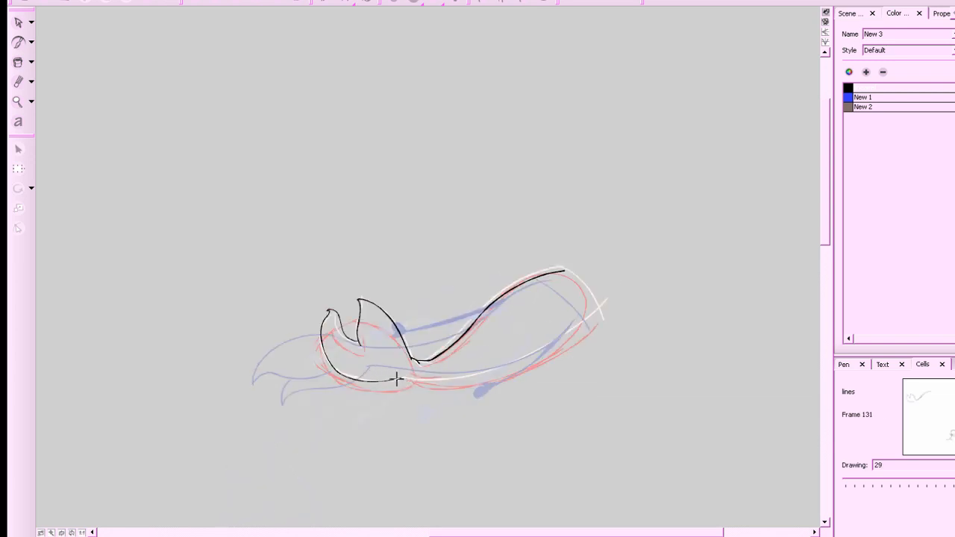
{"action": "mouse_move", "coordinate": [396, 379]}
{"action": "left_mouse_down"}
{"action": "mouse_move", "coordinate": [465, 382]}
{"action": "mouse_move", "coordinate": [589, 330]}
{"action": "mouse_move", "coordinate": [608, 305]}
{"action": "left_mouse_up"}
{"action": "key", "text": "ctrl+z"}
{"action": "mouse_move", "coordinate": [393, 380]}
{"action": "left_mouse_down"}
{"action": "mouse_move", "coordinate": [527, 362]}
{"action": "mouse_move", "coordinate": [604, 308]}
{"action": "left_mouse_up"}
{"action": "mouse_move", "coordinate": [561, 270]}
{"action": "left_mouse_down"}
{"action": "mouse_move", "coordinate": [593, 324]}
{"action": "mouse_move", "coordinate": [599, 314]}
{"action": "mouse_move", "coordinate": [575, 281]}
{"action": "mouse_move", "coordinate": [554, 268]}
{"action": "left_mouse_up"}
{"action": "key", "text": "ctrl+z"}
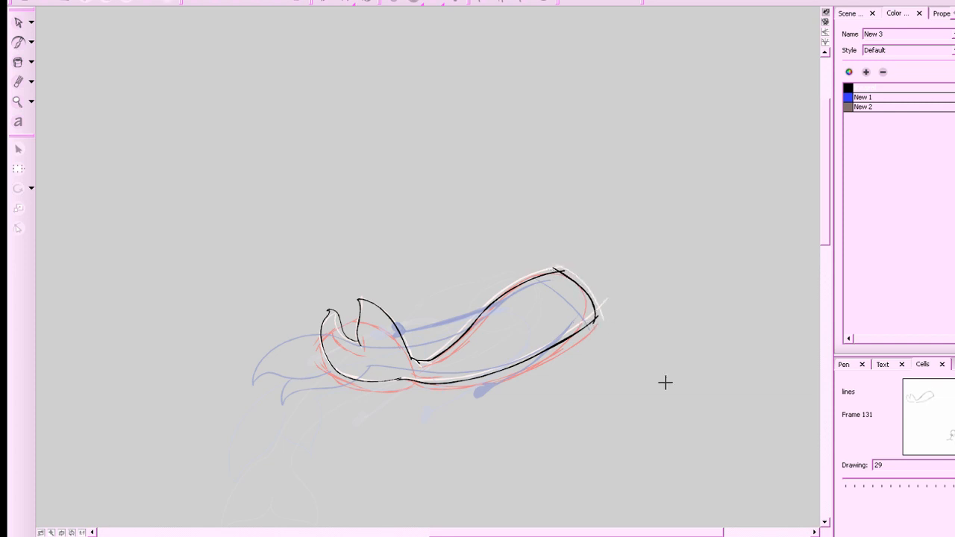
Ink the outlines of two drop-ended streaks trailing from the upper and lower corners of the tail's wide end on frame 131.
{"action": "left_click_drag", "start_coordinate": [664, 385], "coordinate": [655, 402]}
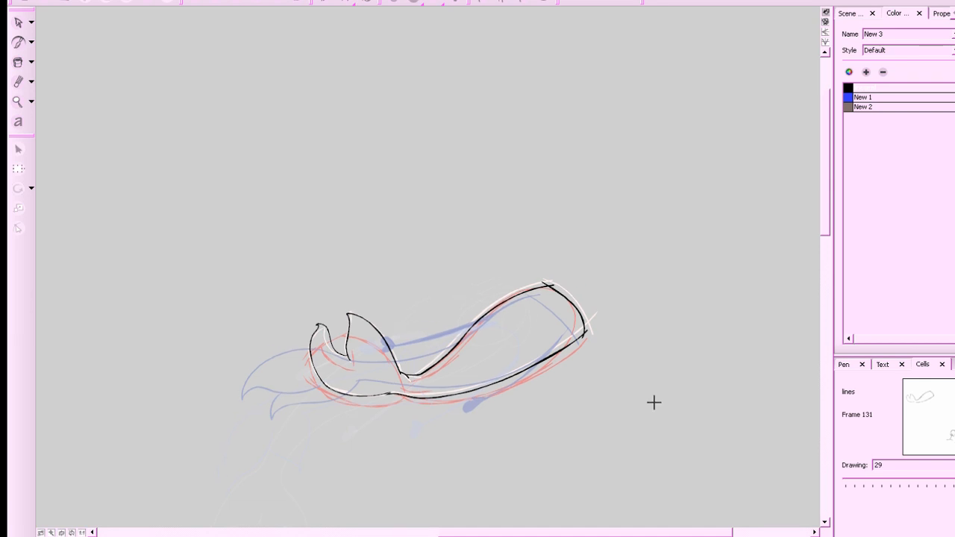
{"action": "key", "text": "a"}
{"action": "key", "text": "s"}
{"action": "left_click_drag", "start_coordinate": [587, 330], "coordinate": [549, 367]}
{"action": "key", "text": "ctrl+z"}
{"action": "mouse_move", "coordinate": [587, 330]}
{"action": "left_mouse_down"}
{"action": "mouse_move", "coordinate": [516, 390]}
{"action": "mouse_move", "coordinate": [572, 346]}
{"action": "mouse_move", "coordinate": [533, 384]}
{"action": "mouse_move", "coordinate": [545, 376]}
{"action": "left_mouse_up"}
{"action": "key", "text": "ctrl+z"}
{"action": "left_click_drag", "start_coordinate": [521, 290], "coordinate": [464, 320]}
{"action": "left_click_drag", "start_coordinate": [698, 353], "coordinate": [672, 351]}
{"action": "key", "text": "z"}
{"action": "left_click_drag", "start_coordinate": [724, 397], "coordinate": [688, 376]}
Fill the drop-shaped tips of both streaks with solid black.
{"action": "left_click", "coordinate": [19, 63]}
{"action": "key", "text": "x"}
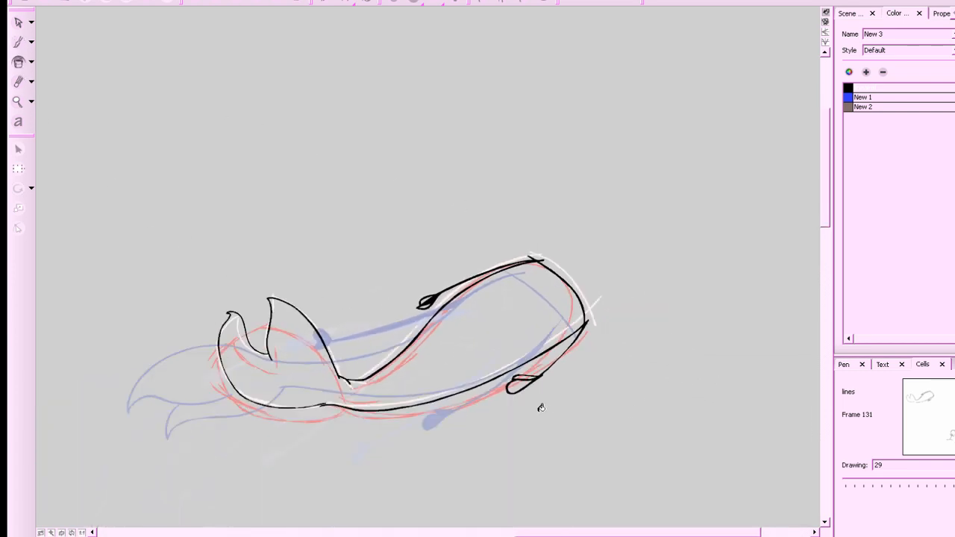
{"action": "key", "text": "z"}
{"action": "left_click", "coordinate": [571, 417]}
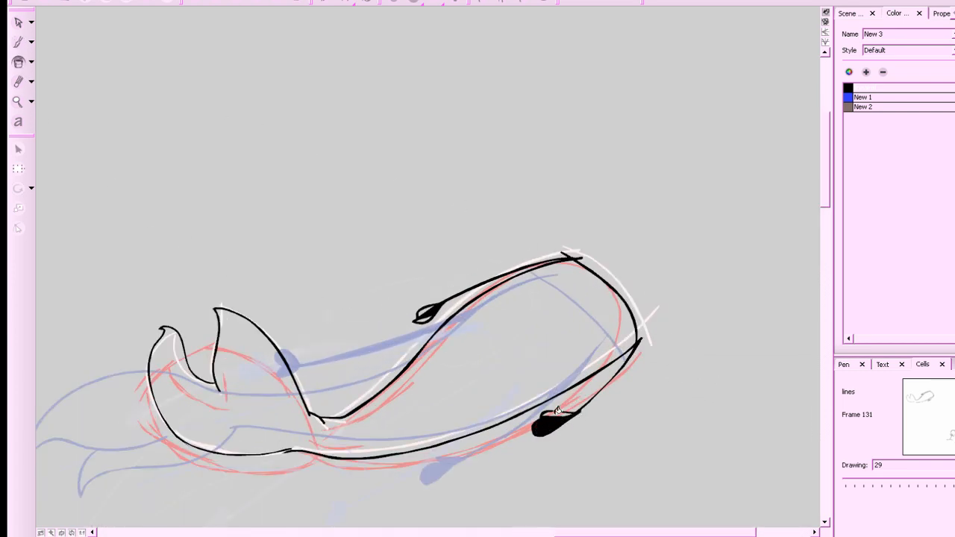
{"action": "left_click", "coordinate": [426, 313]}
Add a second black line along the upper streak, from its drop tip to the tail's upper corner.
{"action": "key", "text": "alt+b"}
{"action": "mouse_move", "coordinate": [444, 303]}
{"action": "left_mouse_down"}
{"action": "mouse_move", "coordinate": [578, 254]}
{"action": "mouse_move", "coordinate": [508, 270]}
{"action": "mouse_move", "coordinate": [580, 256]}
{"action": "mouse_move", "coordinate": [442, 303]}
{"action": "mouse_move", "coordinate": [586, 255]}
{"action": "mouse_move", "coordinate": [515, 268]}
{"action": "left_mouse_up"}
{"action": "key", "text": "ctrl+z"}
{"action": "key", "text": "ctrl+z"}
{"action": "left_click_drag", "start_coordinate": [584, 255], "coordinate": [509, 272]}
{"action": "key", "text": "ctrl+z"}
{"action": "key", "text": "ctrl+z"}
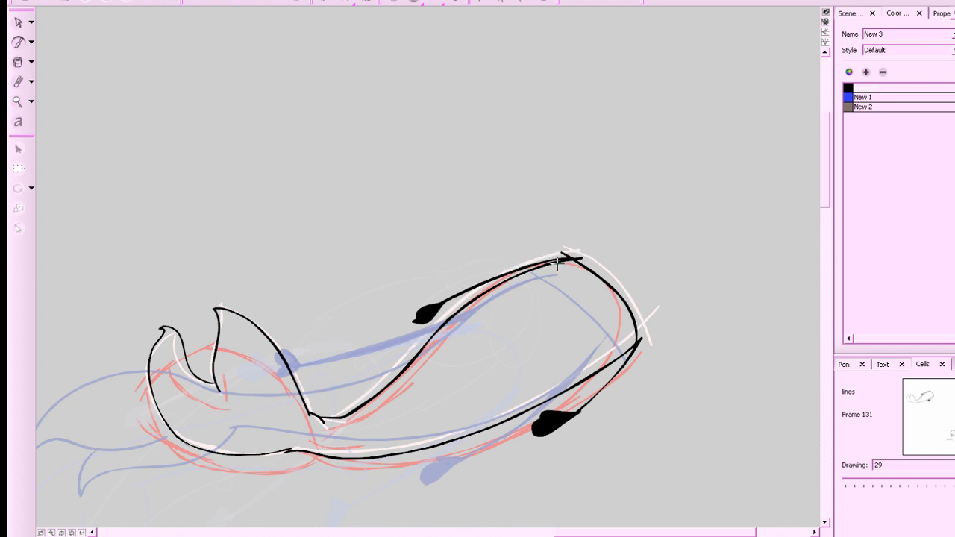
{"action": "mouse_move", "coordinate": [441, 301]}
{"action": "left_mouse_down"}
{"action": "mouse_move", "coordinate": [495, 274]}
{"action": "mouse_move", "coordinate": [582, 255]}
{"action": "left_mouse_up"}
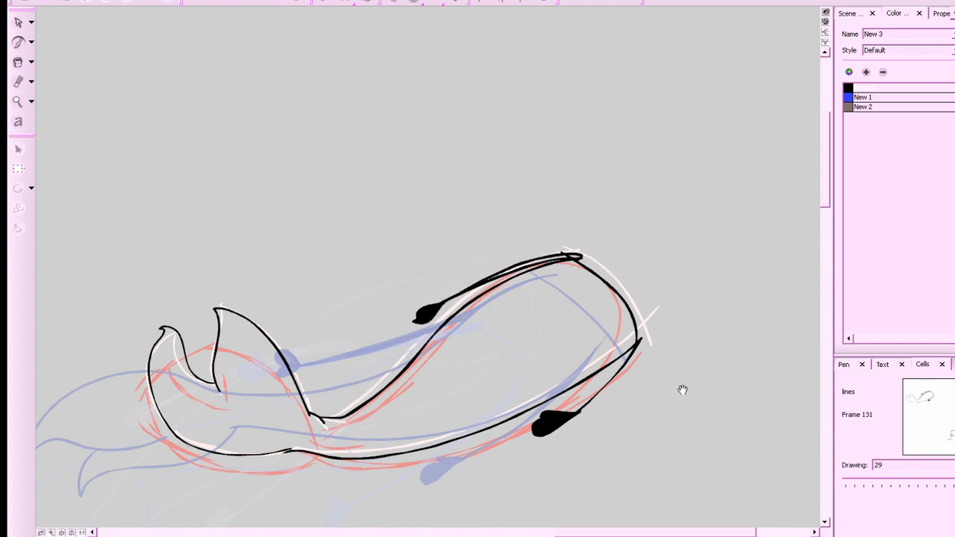
Thicken the lower streak between its drop tip and the tail's lower corner with black brush strokes.
{"action": "left_click_drag", "start_coordinate": [682, 391], "coordinate": [653, 404]}
{"action": "key", "text": "2"}
{"action": "mouse_move", "coordinate": [578, 483]}
{"action": "left_mouse_down"}
{"action": "mouse_move", "coordinate": [615, 452]}
{"action": "mouse_move", "coordinate": [654, 386]}
{"action": "mouse_move", "coordinate": [583, 477]}
{"action": "left_mouse_up"}
{"action": "key", "text": "ctrl+z"}
{"action": "mouse_move", "coordinate": [583, 477]}
{"action": "left_mouse_down"}
{"action": "mouse_move", "coordinate": [663, 390]}
{"action": "mouse_move", "coordinate": [624, 443]}
{"action": "left_mouse_up"}
{"action": "key", "text": "ctrl+z"}
{"action": "key", "text": "ctrl+z"}
{"action": "mouse_move", "coordinate": [661, 386]}
{"action": "left_mouse_down"}
{"action": "mouse_move", "coordinate": [572, 489]}
{"action": "mouse_move", "coordinate": [663, 383]}
{"action": "left_mouse_up"}
{"action": "left_click_drag", "start_coordinate": [608, 456], "coordinate": [583, 477]}
{"action": "key", "text": "ctrl+z"}
{"action": "mouse_move", "coordinate": [662, 389]}
{"action": "left_mouse_down"}
{"action": "mouse_move", "coordinate": [582, 479]}
{"action": "mouse_move", "coordinate": [660, 388]}
{"action": "mouse_move", "coordinate": [611, 452]}
{"action": "left_mouse_up"}
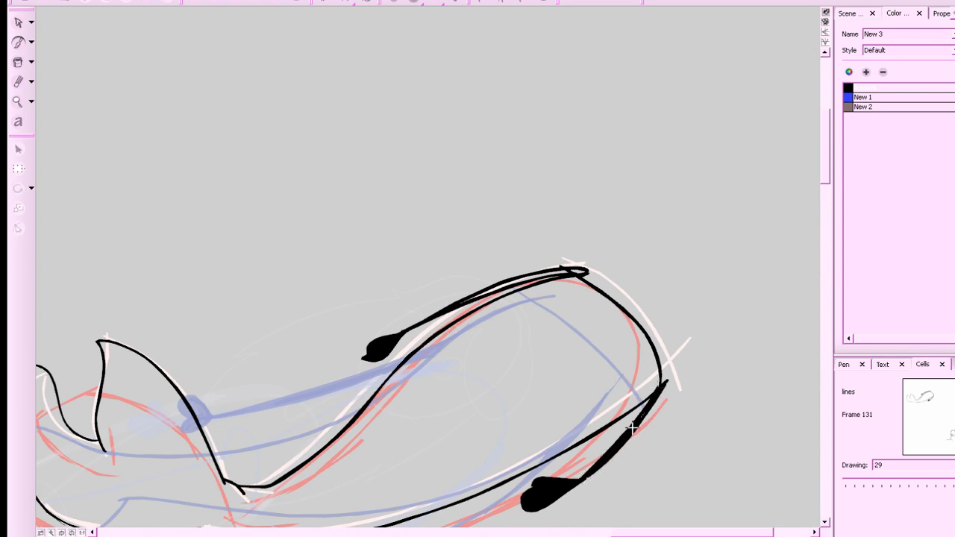
{"action": "key", "text": "ctrl+z"}
Fill the gap between the upper streak's lines with black strokes to make it solid, and save the scene.
{"action": "mouse_move", "coordinate": [699, 357]}
{"action": "left_mouse_down"}
{"action": "mouse_move", "coordinate": [740, 334]}
{"action": "mouse_move", "coordinate": [699, 356]}
{"action": "mouse_move", "coordinate": [691, 374]}
{"action": "mouse_move", "coordinate": [736, 266]}
{"action": "mouse_move", "coordinate": [754, 371]}
{"action": "mouse_move", "coordinate": [767, 389]}
{"action": "left_mouse_up"}
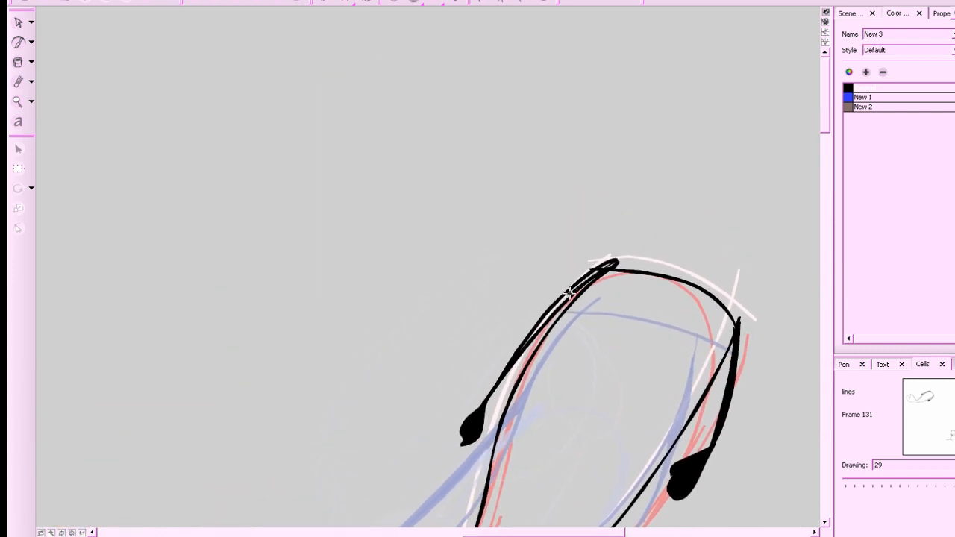
{"action": "left_click_drag", "start_coordinate": [593, 276], "coordinate": [519, 350]}
{"action": "left_click_drag", "start_coordinate": [566, 298], "coordinate": [522, 345]}
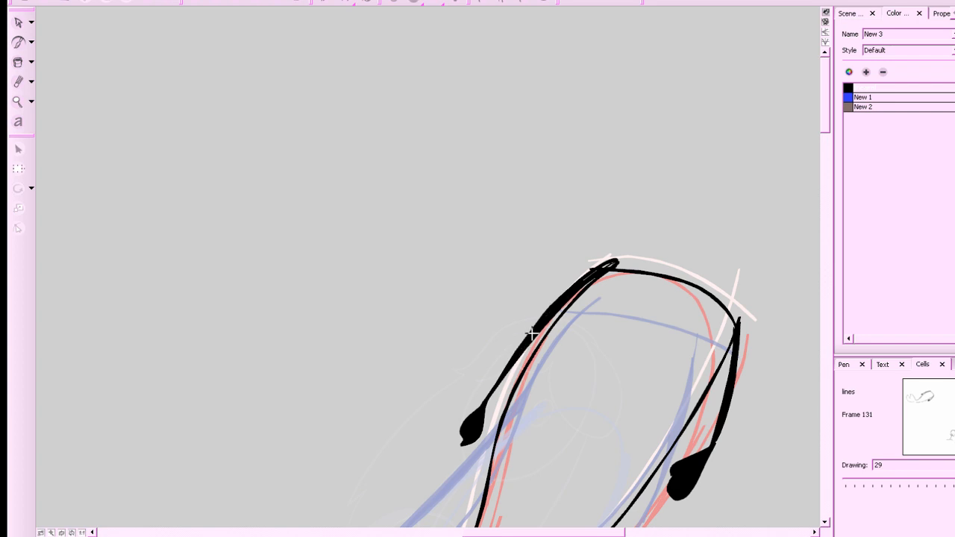
{"action": "left_click_drag", "start_coordinate": [601, 271], "coordinate": [580, 286]}
{"action": "key", "text": "ctrl+s"}
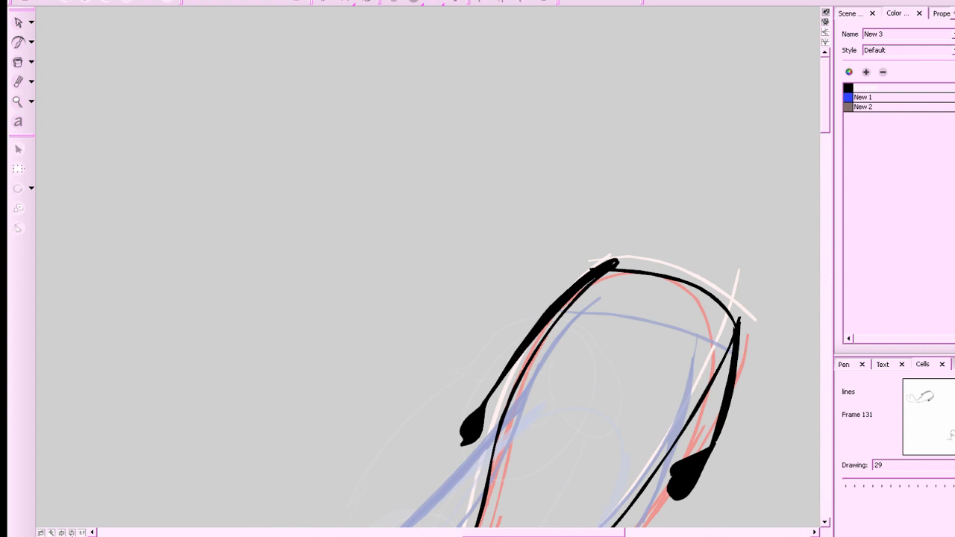
{"action": "key", "text": "v"}
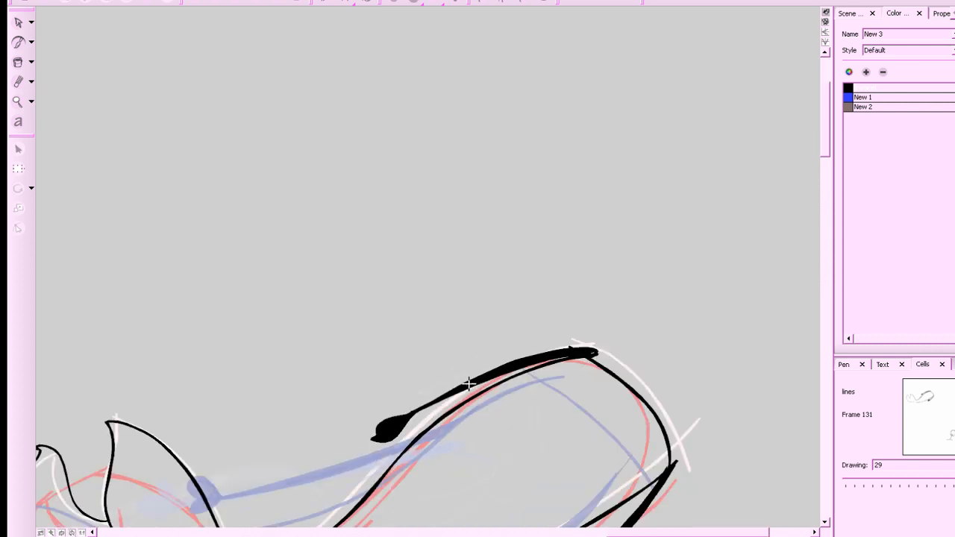
{"action": "left_click_drag", "start_coordinate": [471, 382], "coordinate": [542, 351]}
Extend the exposure of the frame 131 drawing through frame 133 and go to frame 134 with the black line colour selected.
{"action": "scroll", "coordinate": [701, 399], "scroll_direction": "down", "scroll_amount": 5}
{"action": "key", "text": "1"}
{"action": "key", "text": "1"}
{"action": "key", "text": "1"}
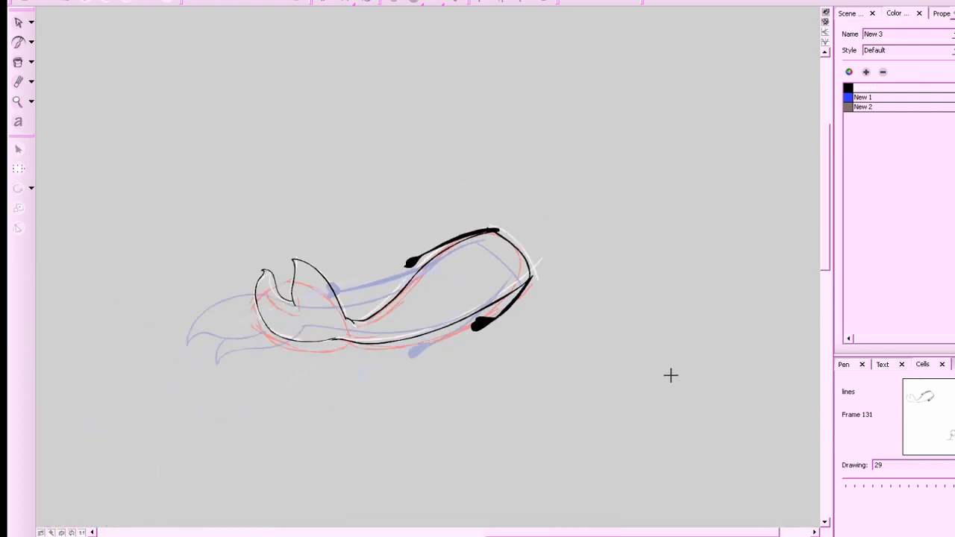
{"action": "left_click_drag", "start_coordinate": [664, 385], "coordinate": [718, 366]}
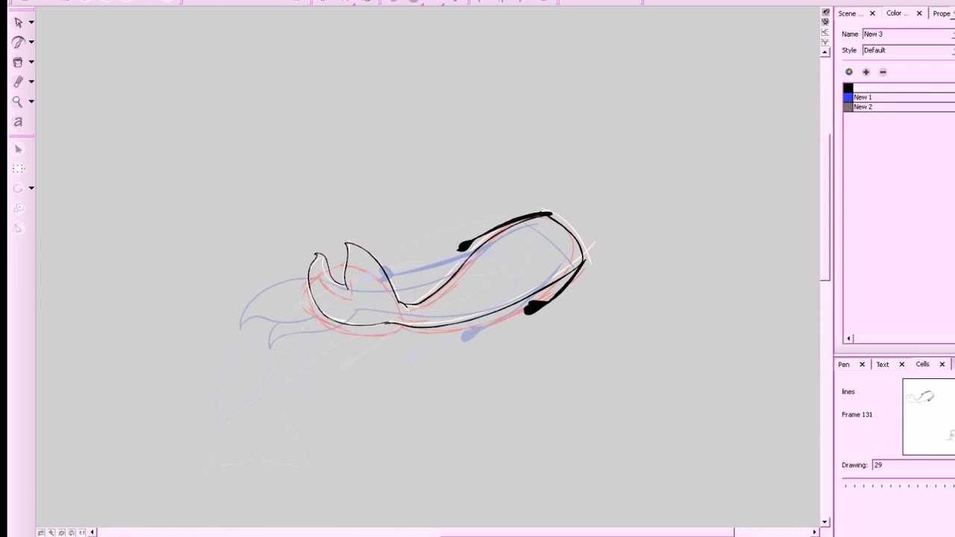
{"action": "key", "text": "F5"}
{"action": "key", "text": "g"}
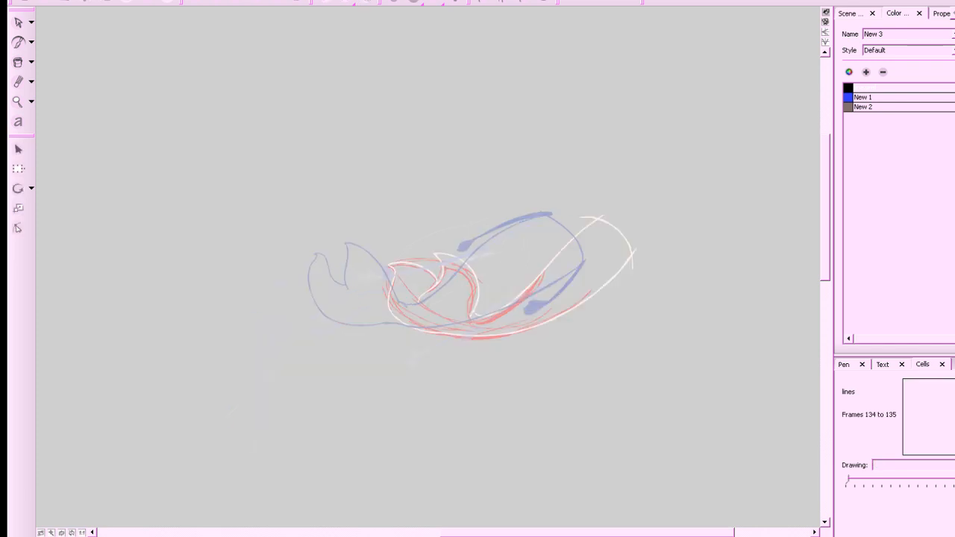
{"action": "key", "text": "alt+shift+r"}
{"action": "left_click_drag", "start_coordinate": [708, 429], "coordinate": [709, 450]}
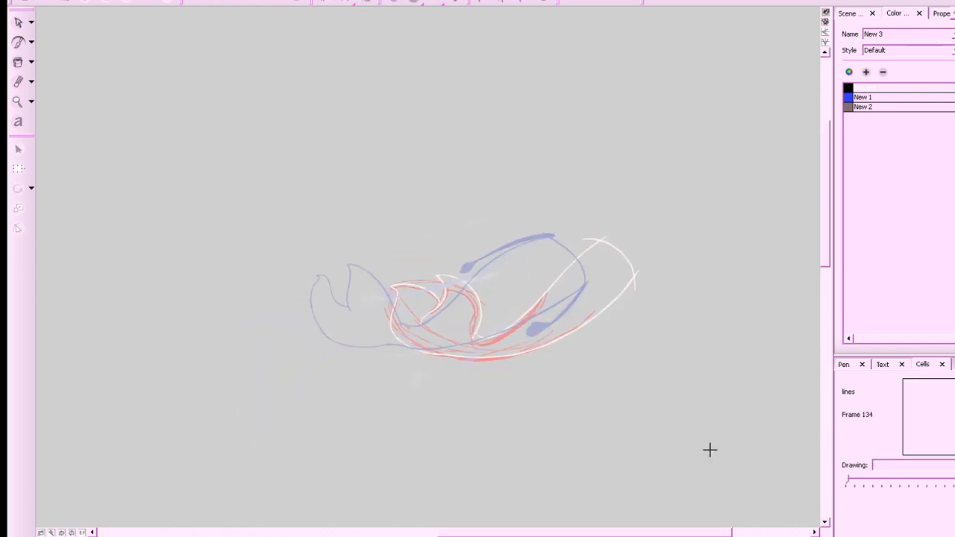
{"action": "left_click", "coordinate": [850, 89]}
Compare the rough tail sketch on frame 134 with the preceding inked drawing on frame 133.
{"action": "key", "text": "2"}
{"action": "key", "text": "2"}
{"action": "key", "text": "2"}
{"action": "mouse_move", "coordinate": [761, 352]}
{"action": "left_mouse_down"}
{"action": "mouse_move", "coordinate": [717, 363]}
{"action": "mouse_move", "coordinate": [761, 392]}
{"action": "left_mouse_up"}
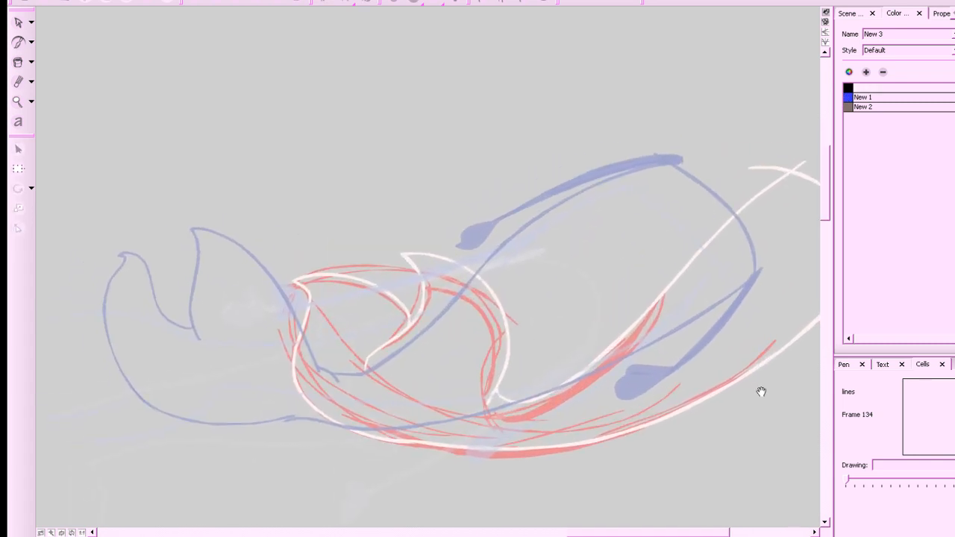
{"action": "key", "text": "1"}
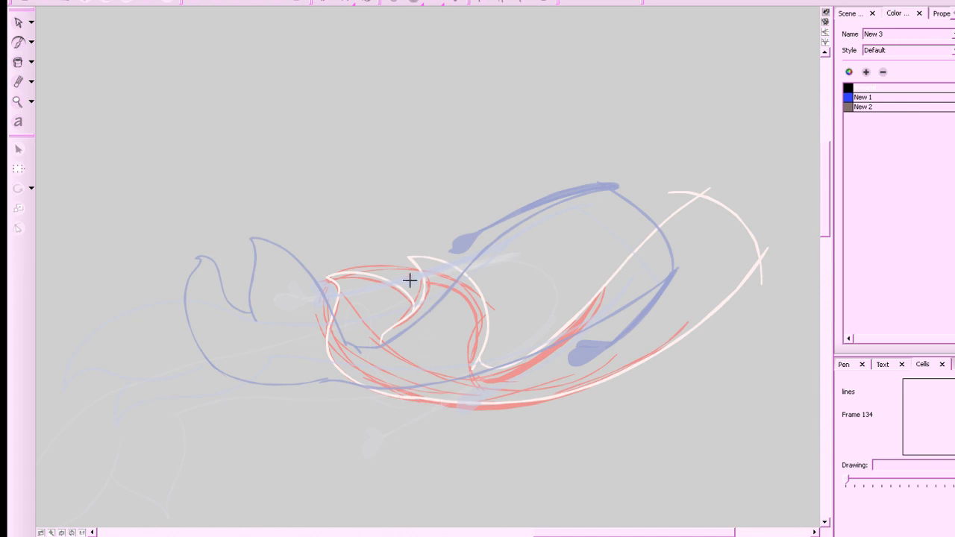
{"action": "left_click_drag", "start_coordinate": [409, 279], "coordinate": [480, 270]}
{"action": "key", "text": "ctrl+z"}
{"action": "key", "text": "comma"}
{"action": "key", "text": "period"}
{"action": "key", "text": "comma"}
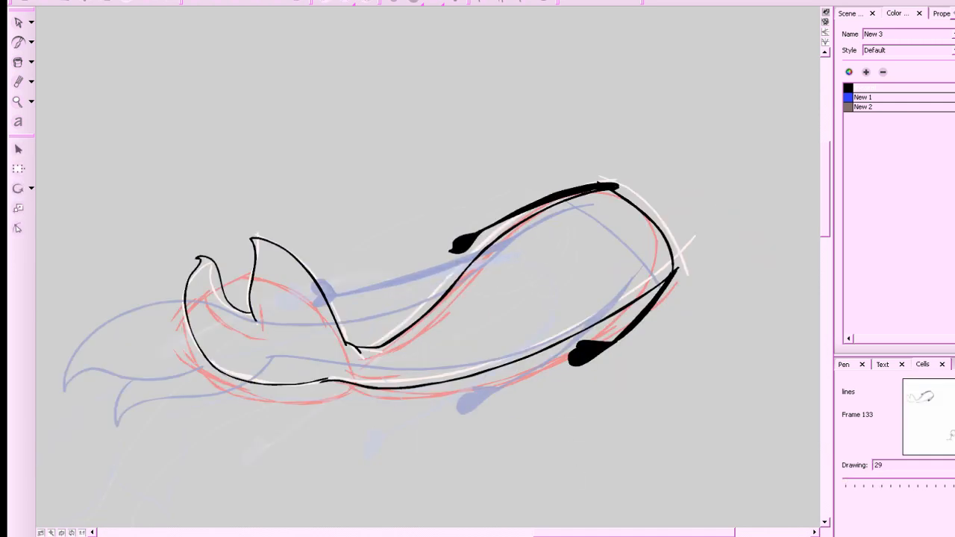
{"action": "key", "text": "period"}
{"action": "key", "text": "period"}
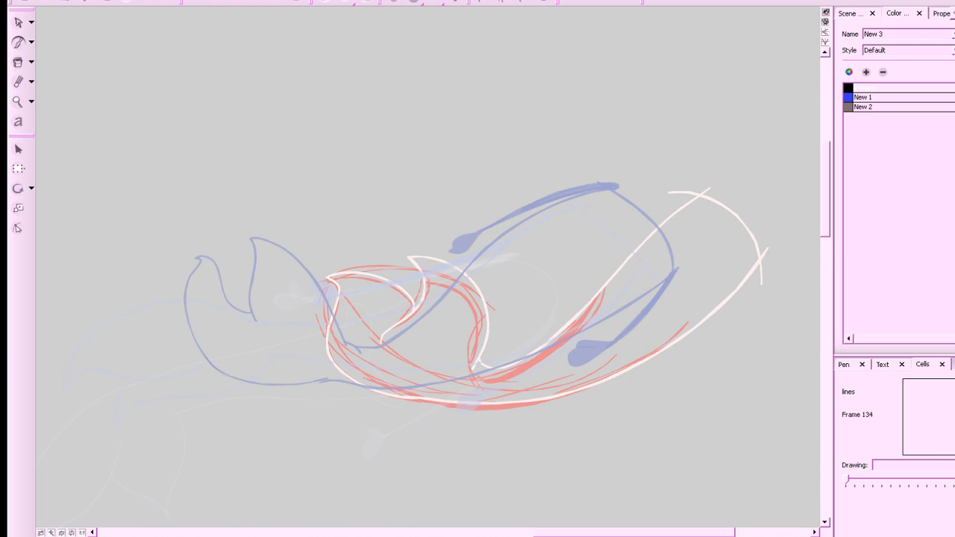
Ink the pointed fin lobe nearest the tail on frame 134, with its inner edge curving down to the tail joint.
{"action": "mouse_move", "coordinate": [393, 300]}
{"action": "left_mouse_down"}
{"action": "mouse_move", "coordinate": [493, 300]}
{"action": "mouse_move", "coordinate": [478, 283]}
{"action": "mouse_move", "coordinate": [483, 295]}
{"action": "mouse_move", "coordinate": [479, 287]}
{"action": "mouse_move", "coordinate": [443, 356]}
{"action": "mouse_move", "coordinate": [461, 366]}
{"action": "mouse_move", "coordinate": [478, 285]}
{"action": "left_mouse_up"}
{"action": "key", "text": "ctrl+z"}
{"action": "key", "text": "ctrl+z"}
{"action": "key", "text": "ctrl+z"}
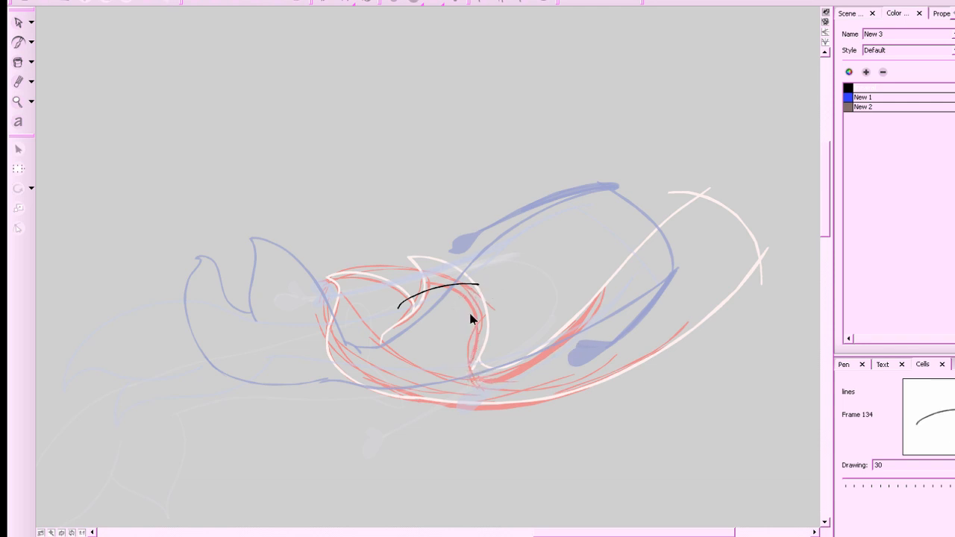
{"action": "mouse_move", "coordinate": [494, 379]}
{"action": "left_mouse_down"}
{"action": "mouse_move", "coordinate": [452, 355]}
{"action": "mouse_move", "coordinate": [462, 289]}
{"action": "mouse_move", "coordinate": [498, 291]}
{"action": "mouse_move", "coordinate": [472, 313]}
{"action": "mouse_move", "coordinate": [499, 293]}
{"action": "left_mouse_up"}
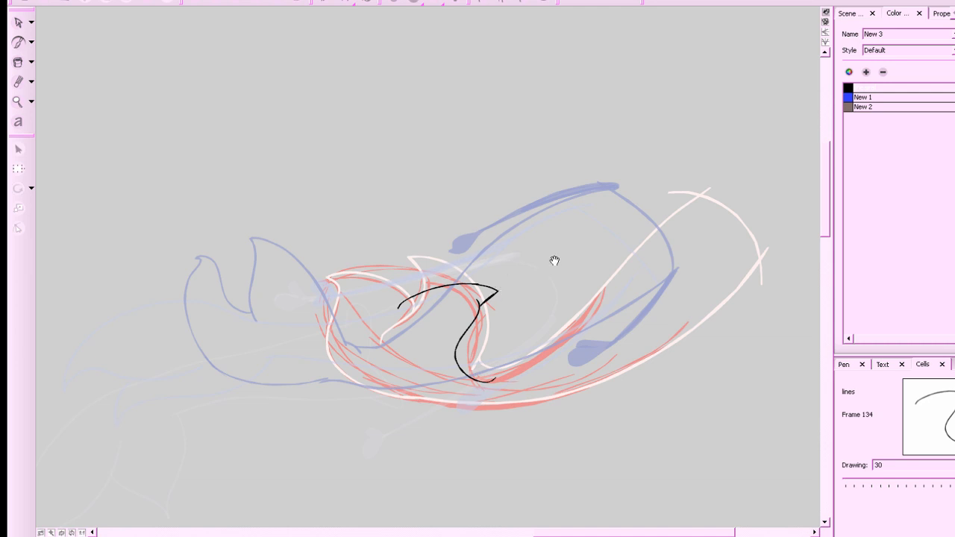
Erase the outer end of the lobe's upper curve and redraw it bending down into the curled fin.
{"action": "left_click_drag", "start_coordinate": [555, 261], "coordinate": [587, 272]}
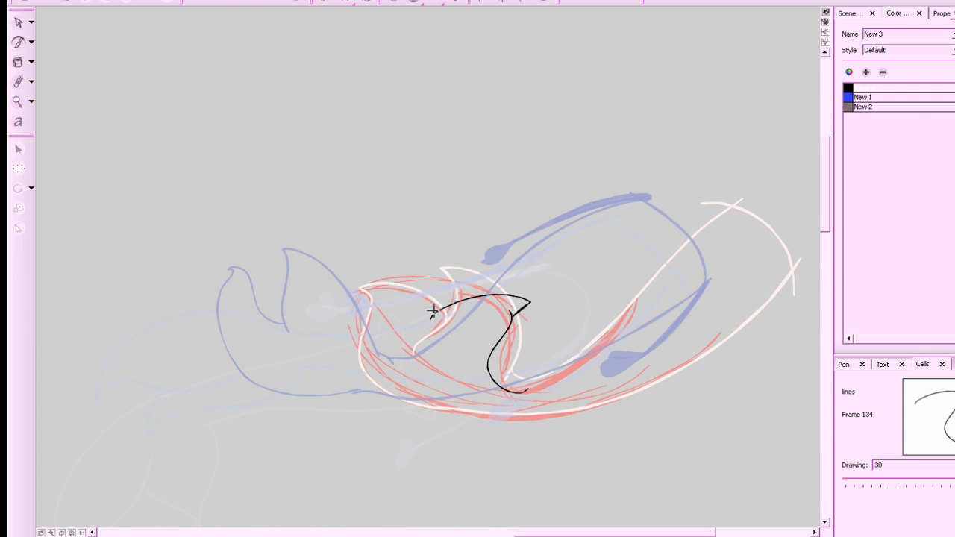
{"action": "key", "text": "alt+e"}
{"action": "left_click_drag", "start_coordinate": [437, 309], "coordinate": [468, 296]}
{"action": "key", "text": "alt+b"}
{"action": "key", "text": "alt+e"}
{"action": "left_click", "coordinate": [431, 320]}
{"action": "key", "text": "alt+b"}
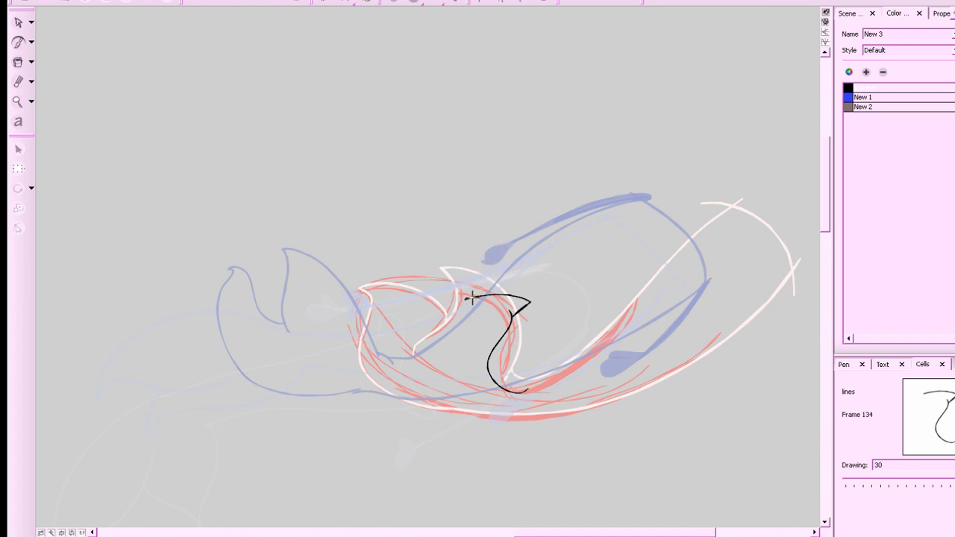
{"action": "mouse_move", "coordinate": [469, 294]}
{"action": "left_mouse_down"}
{"action": "mouse_move", "coordinate": [425, 333]}
{"action": "mouse_move", "coordinate": [422, 358]}
{"action": "left_mouse_up"}
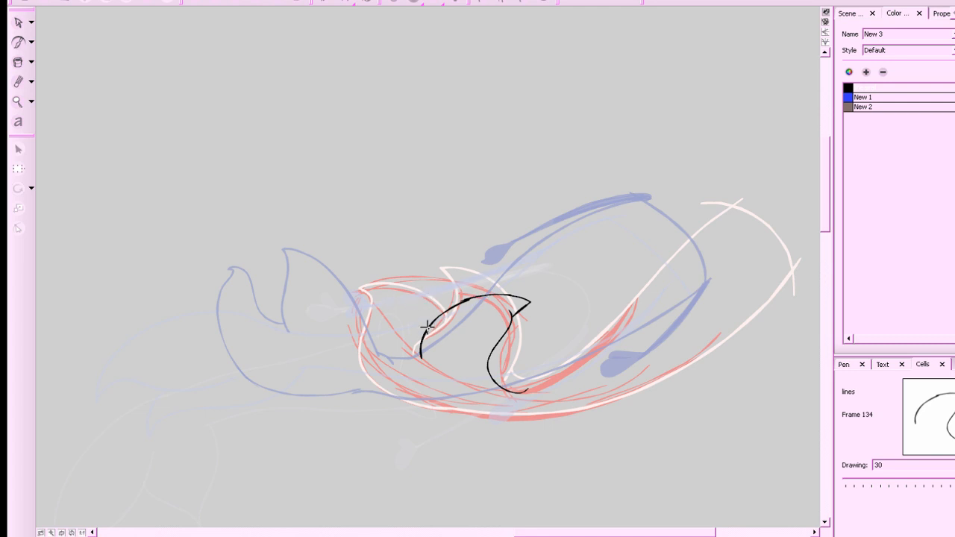
Ink the second hooked fin lobe and the long underside of the tail on frame 134.
{"action": "mouse_move", "coordinate": [427, 286]}
{"action": "left_mouse_down"}
{"action": "mouse_move", "coordinate": [418, 305]}
{"action": "mouse_move", "coordinate": [443, 297]}
{"action": "mouse_move", "coordinate": [366, 312]}
{"action": "mouse_move", "coordinate": [401, 391]}
{"action": "mouse_move", "coordinate": [429, 400]}
{"action": "left_mouse_up"}
{"action": "key", "text": "ctrl+z"}
{"action": "mouse_move", "coordinate": [375, 304]}
{"action": "left_mouse_down"}
{"action": "mouse_move", "coordinate": [366, 364]}
{"action": "mouse_move", "coordinate": [524, 414]}
{"action": "left_mouse_up"}
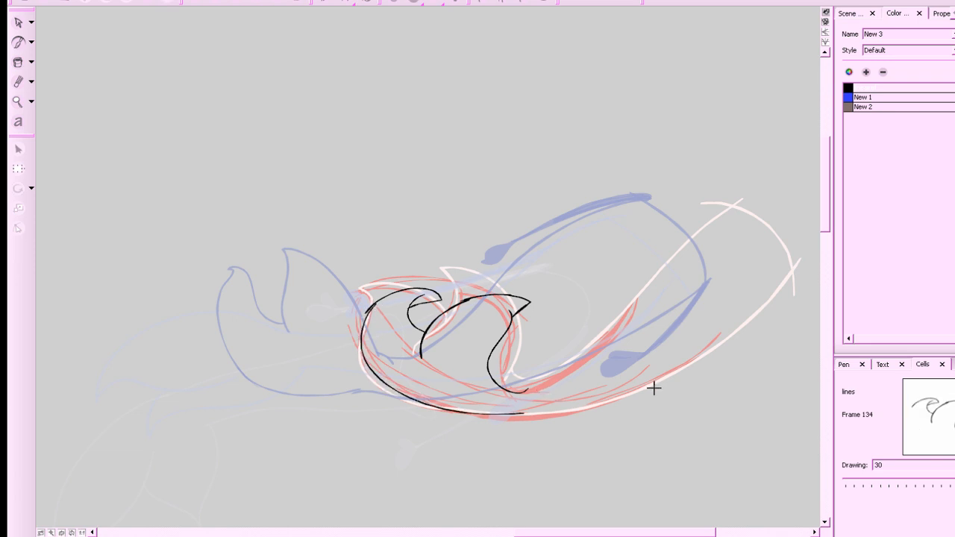
{"action": "key", "text": "ctrl+z"}
{"action": "mouse_move", "coordinate": [377, 303]}
{"action": "left_mouse_down"}
{"action": "mouse_move", "coordinate": [364, 317]}
{"action": "mouse_move", "coordinate": [572, 405]}
{"action": "mouse_move", "coordinate": [780, 296]}
{"action": "left_mouse_up"}
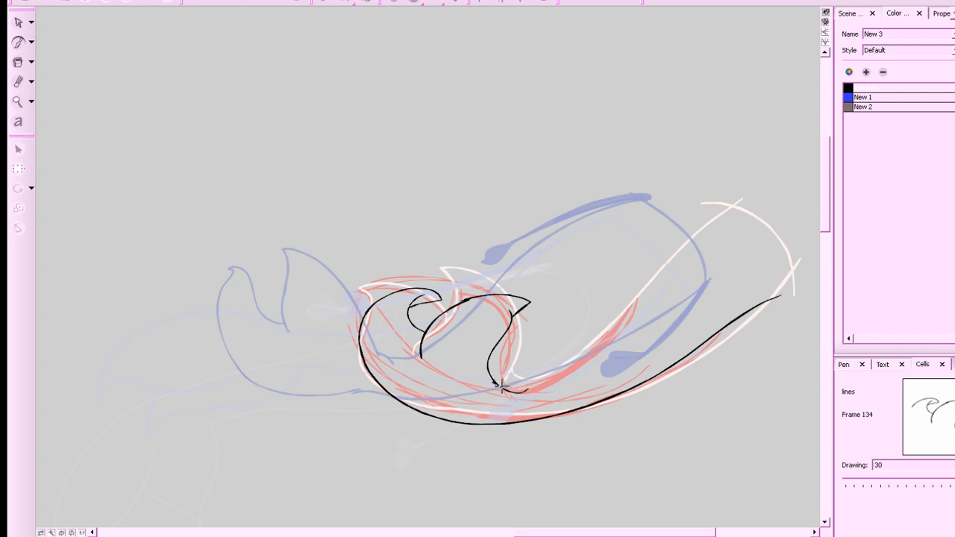
Ink the tail's upper edge on frame 134 and close its wide end with a curve.
{"action": "mouse_move", "coordinate": [494, 382]}
{"action": "left_mouse_down"}
{"action": "mouse_move", "coordinate": [697, 226]}
{"action": "mouse_move", "coordinate": [780, 202]}
{"action": "left_mouse_up"}
{"action": "key", "text": "ctrl+z"}
{"action": "mouse_move", "coordinate": [497, 385]}
{"action": "left_mouse_down"}
{"action": "mouse_move", "coordinate": [518, 384]}
{"action": "mouse_move", "coordinate": [766, 220]}
{"action": "mouse_move", "coordinate": [779, 318]}
{"action": "left_mouse_up"}
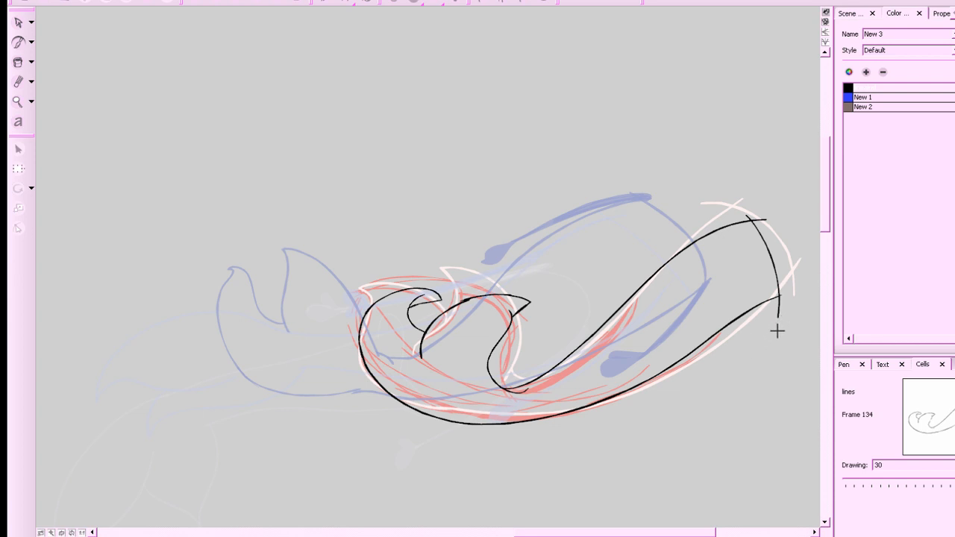
Turn off the onion skin and flip through the frames around 134 to 137 to check the tail's motion.
{"action": "key", "text": "2"}
{"action": "key", "text": "2"}
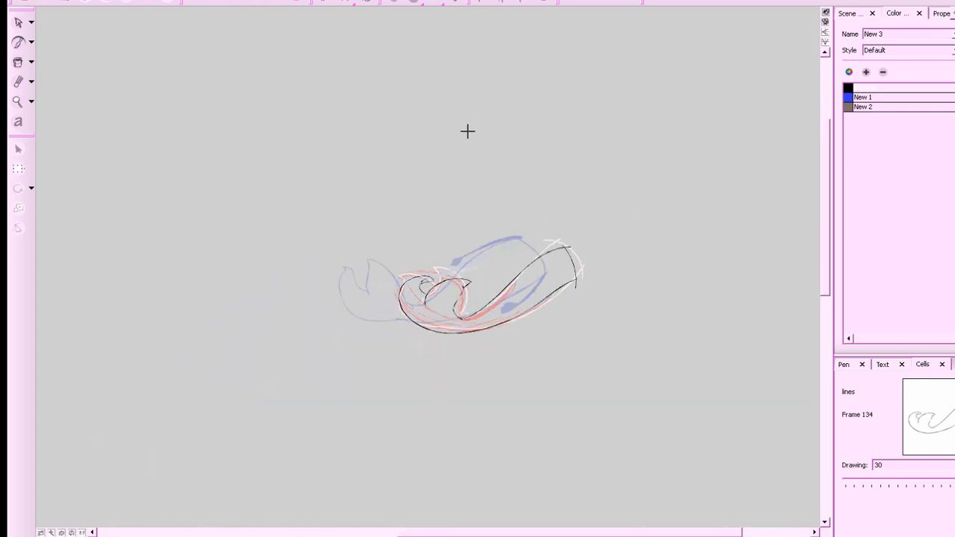
{"action": "left_click", "coordinate": [396, 2]}
{"action": "key", "text": "comma"}
{"action": "key", "text": "period"}
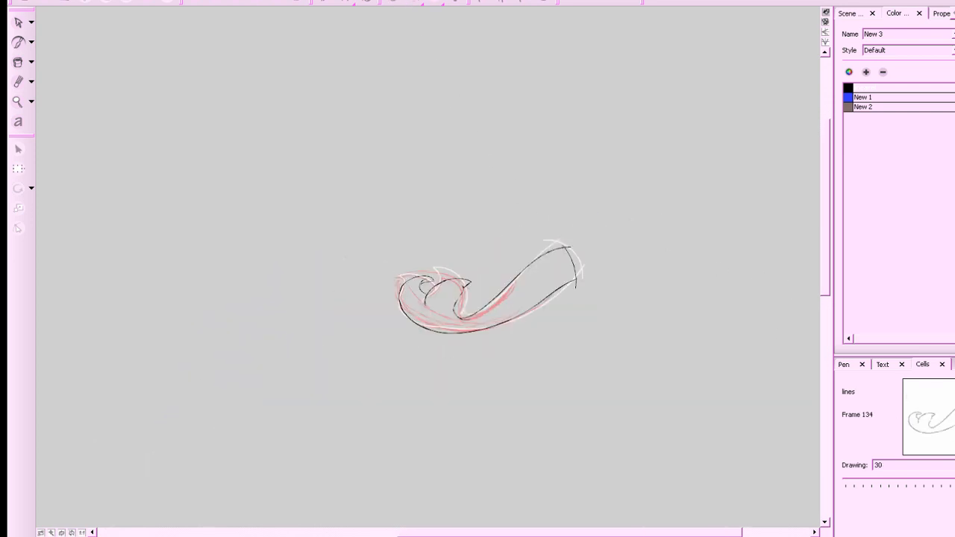
{"action": "key", "text": "period"}
{"action": "key", "text": "period"}
{"action": "key", "text": "period"}
{"action": "key", "text": "comma"}
{"action": "key", "text": "comma"}
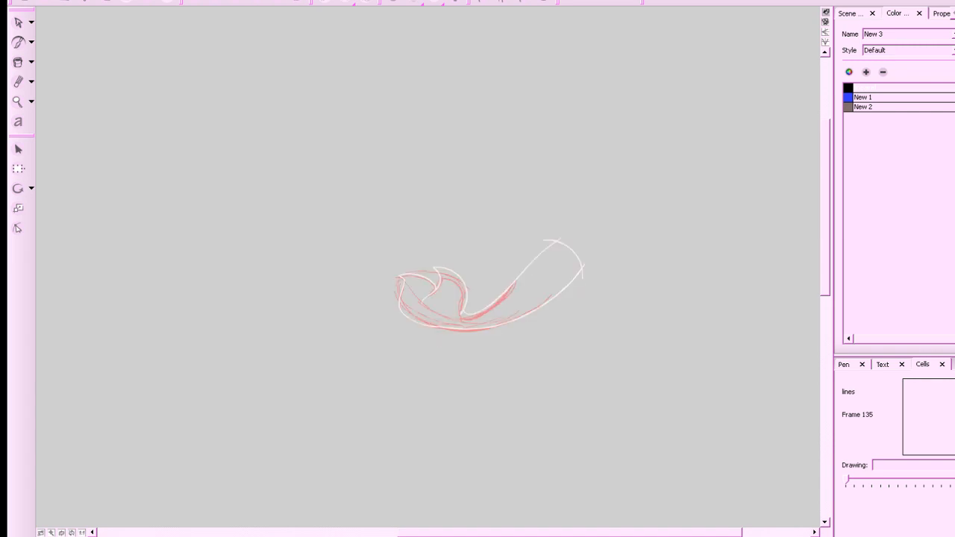
{"action": "key", "text": "comma"}
{"action": "key", "text": "period"}
{"action": "key", "text": "period"}
{"action": "key", "text": "period"}
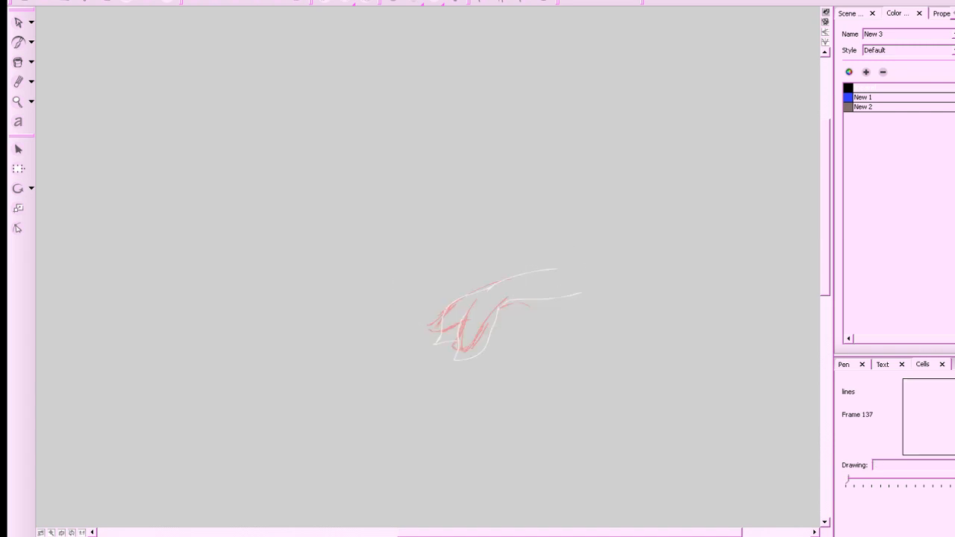
Turn the onion skin back on and ink the two drooping fin lobes in black on frame 137.
{"action": "key", "text": "space"}
{"action": "left_click_drag", "start_coordinate": [709, 352], "coordinate": [672, 350]}
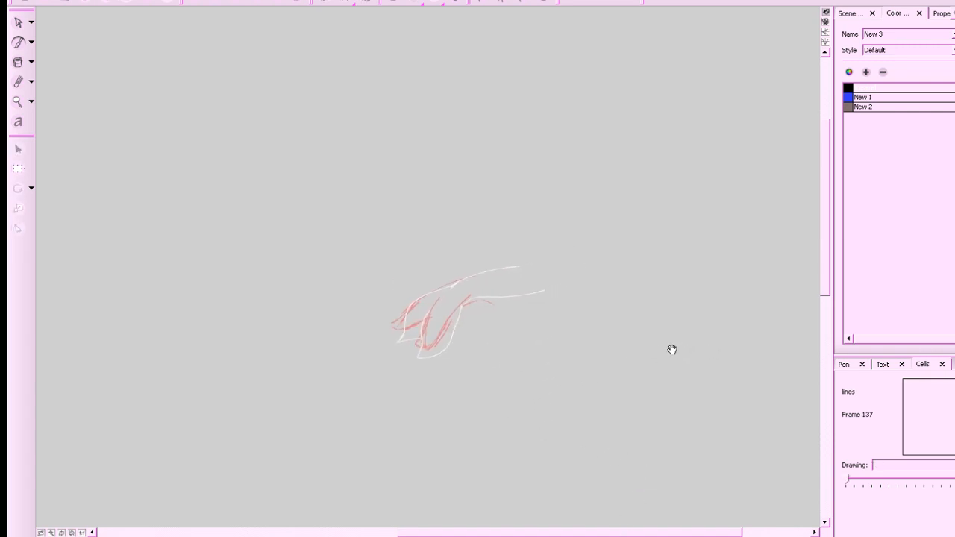
{"action": "key", "text": "z"}
{"action": "left_click", "coordinate": [396, 3]}
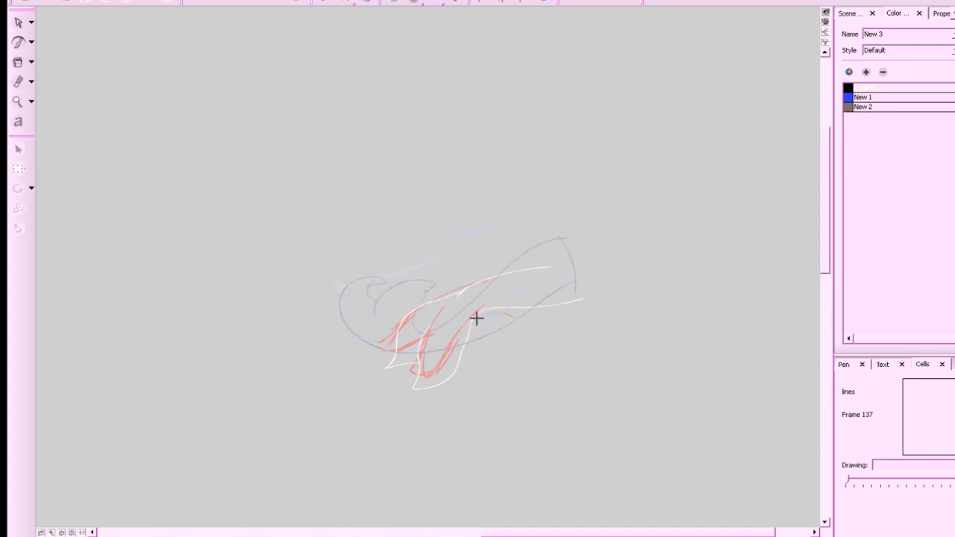
{"action": "left_click_drag", "start_coordinate": [477, 320], "coordinate": [471, 365]}
{"action": "key", "text": "ctrl+z"}
{"action": "key", "text": "ctrl+z"}
{"action": "mouse_move", "coordinate": [475, 320]}
{"action": "left_mouse_down"}
{"action": "mouse_move", "coordinate": [466, 382]}
{"action": "mouse_move", "coordinate": [422, 393]}
{"action": "left_mouse_up"}
{"action": "key", "text": "ctrl+z"}
{"action": "mouse_move", "coordinate": [473, 320]}
{"action": "left_mouse_down"}
{"action": "mouse_move", "coordinate": [439, 395]}
{"action": "mouse_move", "coordinate": [418, 385]}
{"action": "mouse_move", "coordinate": [431, 326]}
{"action": "mouse_move", "coordinate": [417, 378]}
{"action": "mouse_move", "coordinate": [400, 364]}
{"action": "left_mouse_up"}
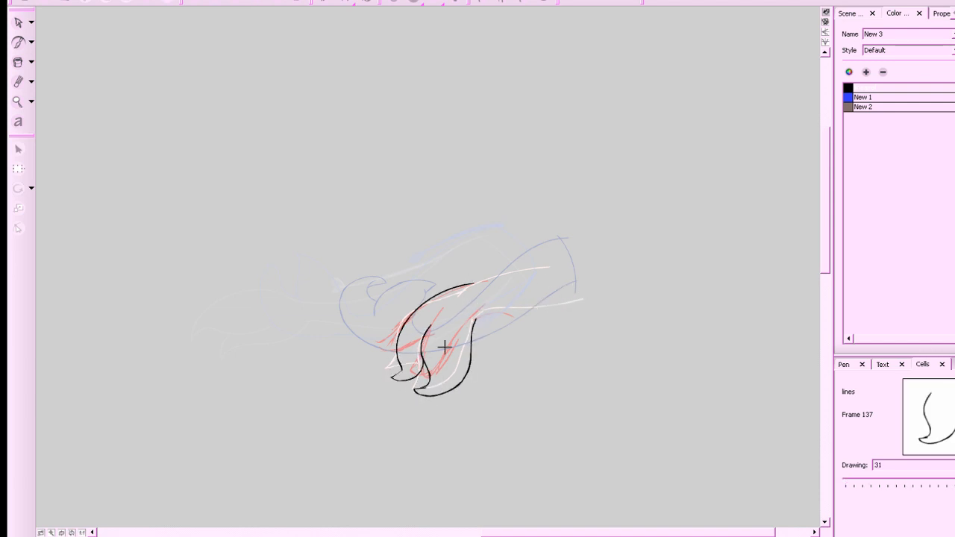
{"action": "key", "text": "ctrl+z"}
{"action": "mouse_move", "coordinate": [422, 362]}
{"action": "left_mouse_down"}
{"action": "mouse_move", "coordinate": [396, 379]}
{"action": "mouse_move", "coordinate": [392, 334]}
{"action": "mouse_move", "coordinate": [456, 290]}
{"action": "left_mouse_up"}
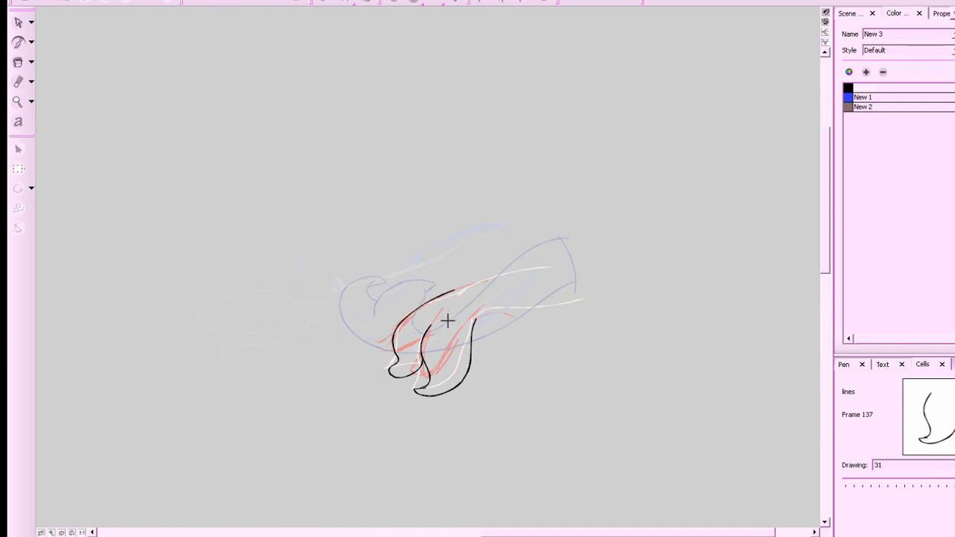
Draw two curved motion streaks in black beside the drooping fin lobes on frame 137.
{"action": "left_click_drag", "start_coordinate": [345, 295], "coordinate": [352, 386]}
{"action": "left_click_drag", "start_coordinate": [354, 314], "coordinate": [372, 369]}
{"action": "key", "text": "ctrl+z"}
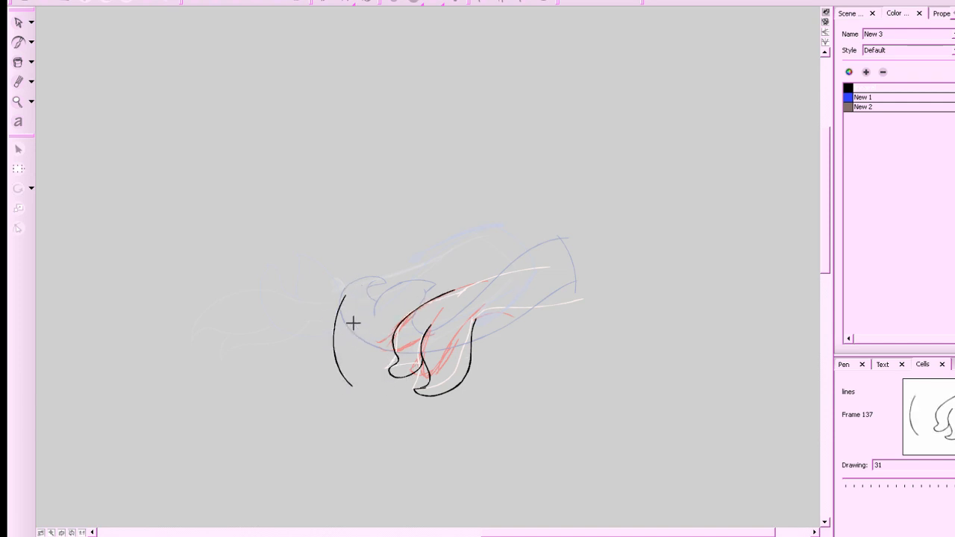
{"action": "left_click_drag", "start_coordinate": [353, 323], "coordinate": [357, 376]}
{"action": "key", "text": "ctrl+z"}
{"action": "mouse_move", "coordinate": [359, 307]}
{"action": "left_mouse_down"}
{"action": "mouse_move", "coordinate": [360, 361]}
{"action": "mouse_move", "coordinate": [375, 379]}
{"action": "left_mouse_up"}
Ink the tail's upper edge, underside and wide-end closing line on frame 137, and save the project.
{"action": "left_click_drag", "start_coordinate": [509, 277], "coordinate": [526, 272]}
{"action": "key", "text": "ctrl+z"}
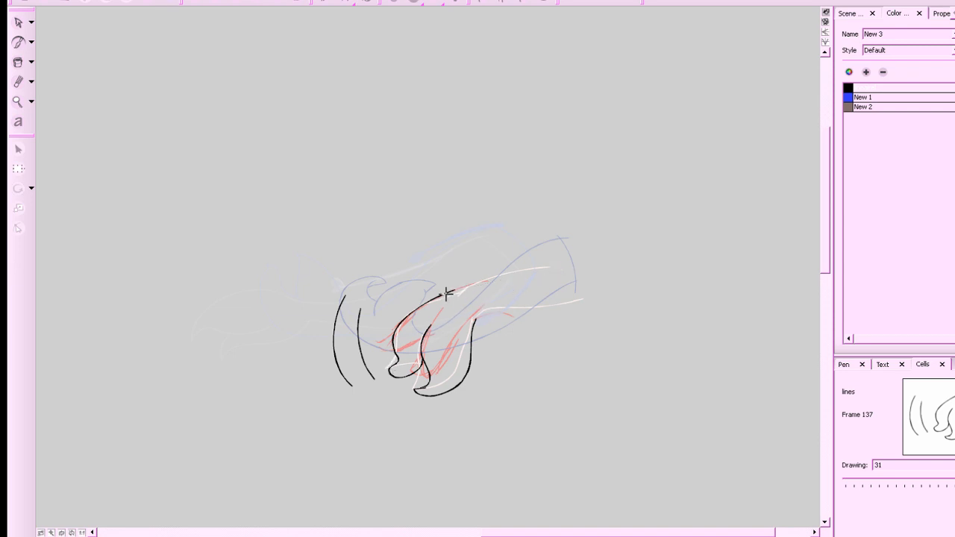
{"action": "left_click_drag", "start_coordinate": [450, 292], "coordinate": [550, 267]}
{"action": "key", "text": "ctrl+z"}
{"action": "mouse_move", "coordinate": [431, 300]}
{"action": "left_mouse_down"}
{"action": "mouse_move", "coordinate": [558, 266]}
{"action": "mouse_move", "coordinate": [446, 300]}
{"action": "left_mouse_up"}
{"action": "key", "text": "ctrl+z"}
{"action": "key", "text": "ctrl+z"}
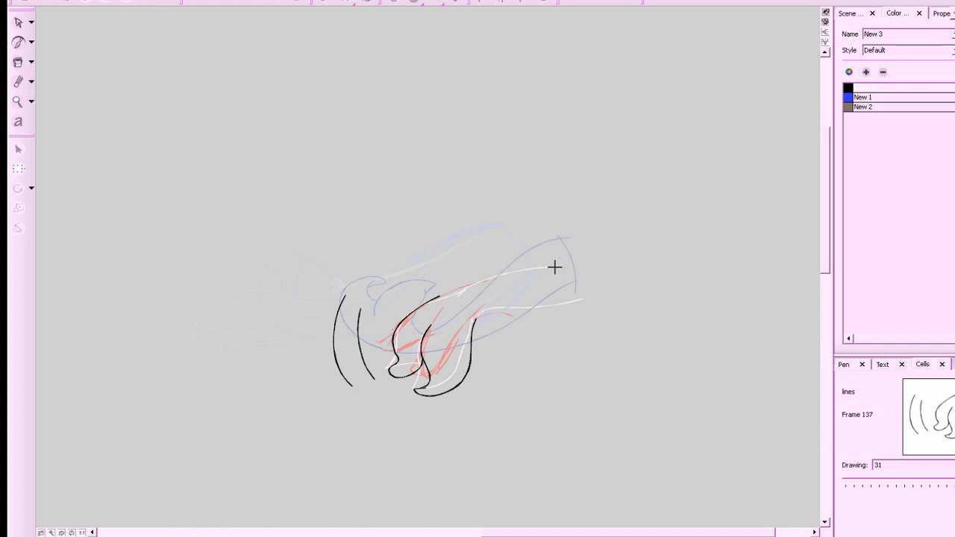
{"action": "mouse_move", "coordinate": [556, 267]}
{"action": "left_mouse_down"}
{"action": "mouse_move", "coordinate": [425, 300]}
{"action": "mouse_move", "coordinate": [463, 292]}
{"action": "mouse_move", "coordinate": [502, 265]}
{"action": "mouse_move", "coordinate": [471, 325]}
{"action": "mouse_move", "coordinate": [488, 311]}
{"action": "mouse_move", "coordinate": [525, 311]}
{"action": "mouse_move", "coordinate": [633, 273]}
{"action": "mouse_move", "coordinate": [610, 304]}
{"action": "left_mouse_up"}
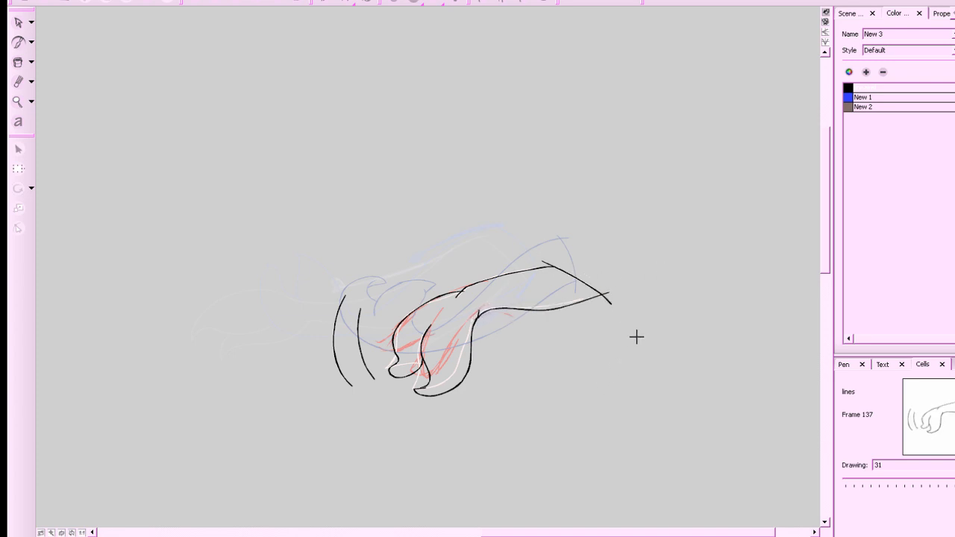
{"action": "key", "text": "ctrl+s"}
On frame 139, doodle a tilted oval head with two oval eyes and a small mouth in the empty area beside the tail.
{"action": "key", "text": "plus"}
{"action": "key", "text": "g"}
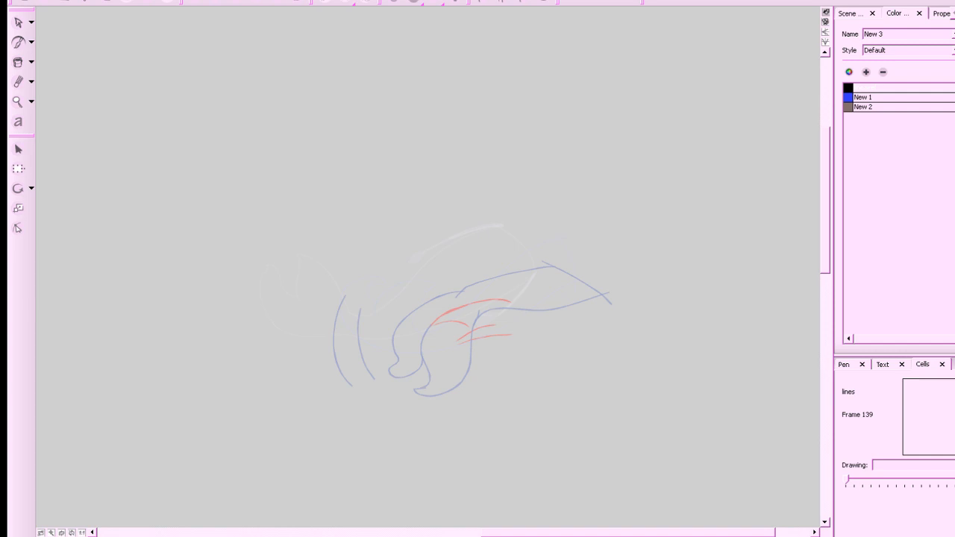
{"action": "mouse_move", "coordinate": [684, 505]}
{"action": "left_mouse_down"}
{"action": "mouse_move", "coordinate": [702, 469]}
{"action": "mouse_move", "coordinate": [448, 450]}
{"action": "mouse_move", "coordinate": [422, 461]}
{"action": "mouse_move", "coordinate": [459, 446]}
{"action": "left_mouse_up"}
{"action": "left_click_drag", "start_coordinate": [557, 445], "coordinate": [497, 455]}
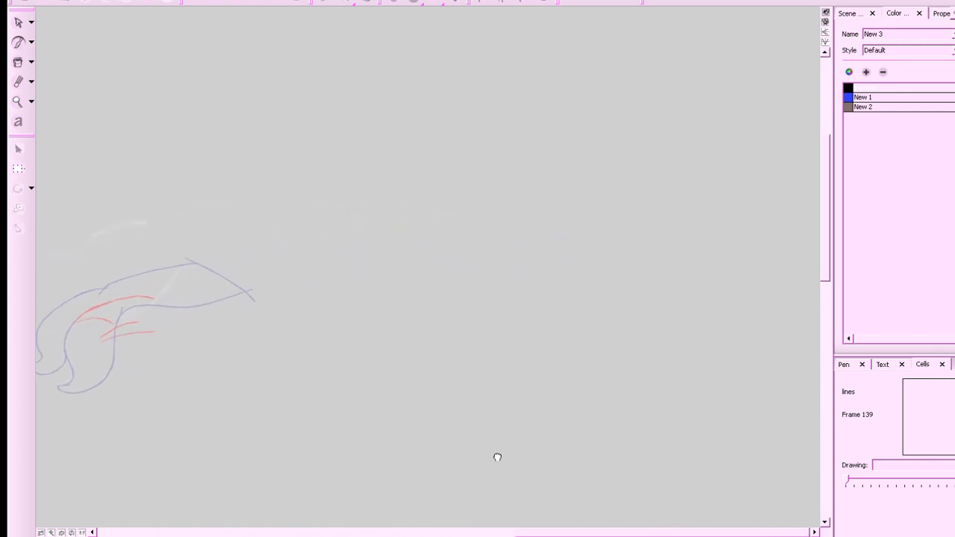
{"action": "mouse_move", "coordinate": [695, 184]}
{"action": "left_mouse_down"}
{"action": "mouse_move", "coordinate": [670, 241]}
{"action": "mouse_move", "coordinate": [582, 217]}
{"action": "mouse_move", "coordinate": [678, 172]}
{"action": "mouse_move", "coordinate": [701, 196]}
{"action": "left_mouse_up"}
{"action": "left_click_drag", "start_coordinate": [611, 208], "coordinate": [606, 215]}
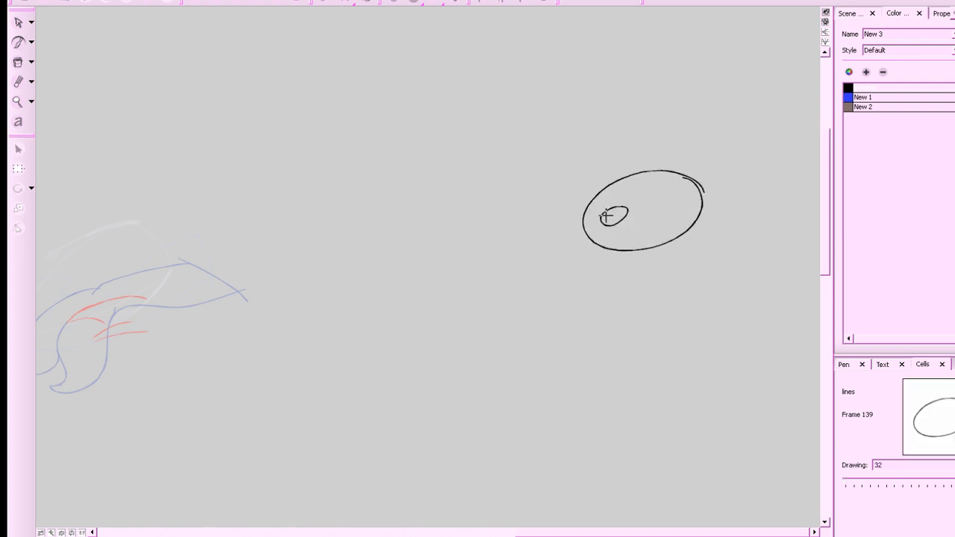
{"action": "left_click_drag", "start_coordinate": [680, 203], "coordinate": [683, 193]}
{"action": "left_click_drag", "start_coordinate": [645, 233], "coordinate": [668, 222]}
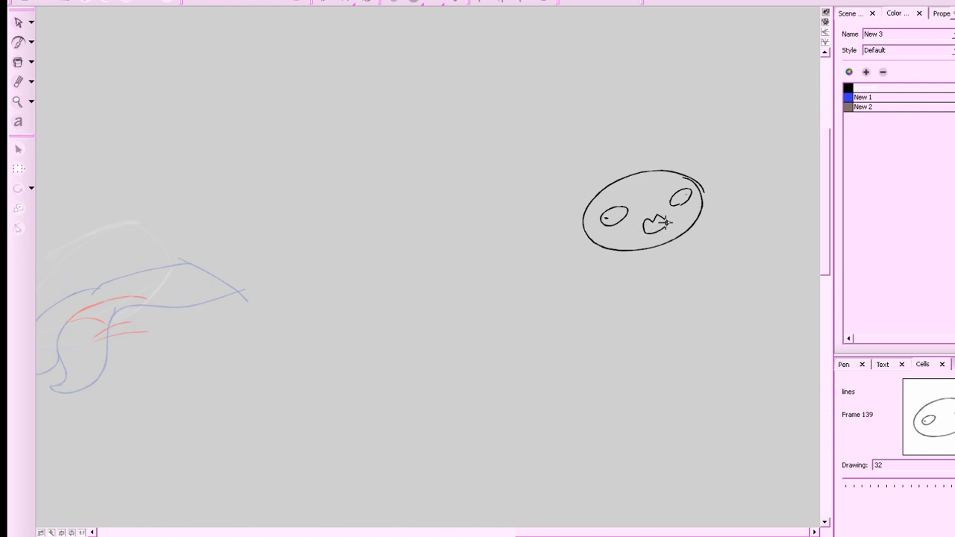
Draw two large rounded chest shapes below the doodled head.
{"action": "mouse_move", "coordinate": [609, 248]}
{"action": "left_mouse_down"}
{"action": "mouse_move", "coordinate": [545, 279]}
{"action": "mouse_move", "coordinate": [562, 368]}
{"action": "mouse_move", "coordinate": [692, 321]}
{"action": "left_mouse_up"}
{"action": "left_click_drag", "start_coordinate": [752, 309], "coordinate": [631, 333]}
{"action": "mouse_move", "coordinate": [579, 242]}
{"action": "left_mouse_down"}
{"action": "mouse_move", "coordinate": [637, 252]}
{"action": "mouse_move", "coordinate": [675, 338]}
{"action": "mouse_move", "coordinate": [572, 363]}
{"action": "left_mouse_up"}
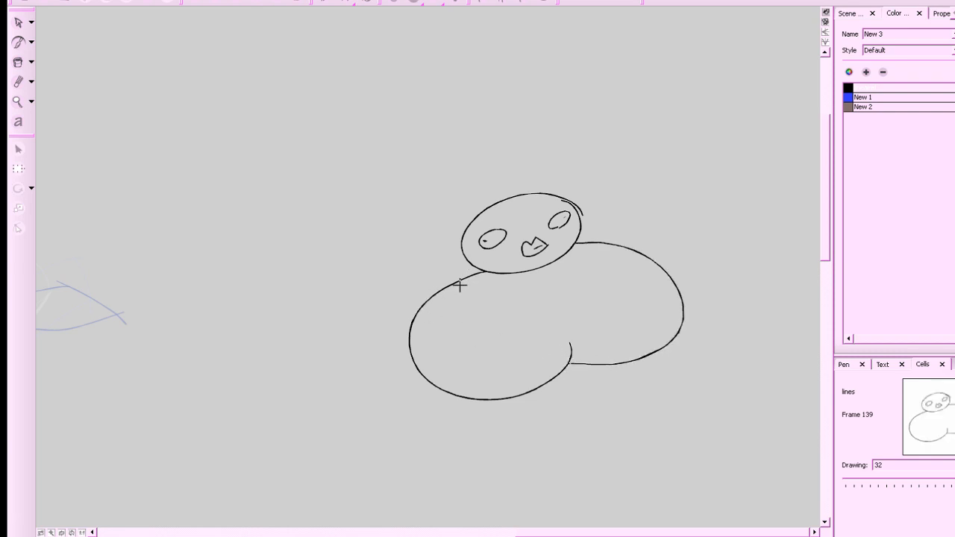
Add the neckline, strap lines and scalloped trims across the figure's two chest shapes.
{"action": "left_click_drag", "start_coordinate": [465, 281], "coordinate": [512, 380]}
{"action": "mouse_move", "coordinate": [496, 284]}
{"action": "left_mouse_down"}
{"action": "mouse_move", "coordinate": [542, 360]}
{"action": "mouse_move", "coordinate": [537, 350]}
{"action": "mouse_move", "coordinate": [555, 351]}
{"action": "mouse_move", "coordinate": [596, 273]}
{"action": "mouse_move", "coordinate": [584, 243]}
{"action": "mouse_move", "coordinate": [598, 320]}
{"action": "mouse_move", "coordinate": [580, 333]}
{"action": "mouse_move", "coordinate": [531, 325]}
{"action": "mouse_move", "coordinate": [596, 314]}
{"action": "left_mouse_up"}
{"action": "key", "text": "ctrl+z"}
{"action": "key", "text": "ctrl+z"}
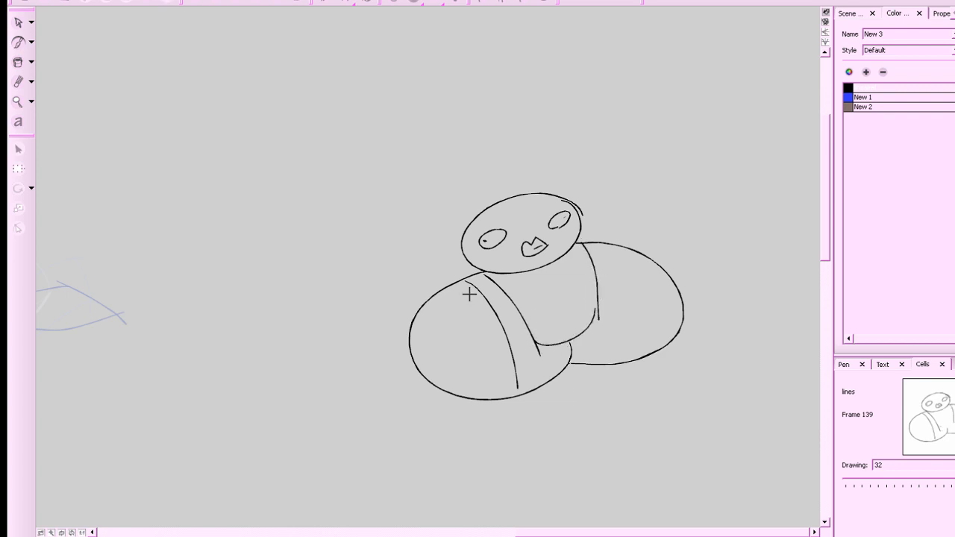
{"action": "mouse_move", "coordinate": [463, 286]}
{"action": "left_mouse_down"}
{"action": "mouse_move", "coordinate": [495, 334]}
{"action": "mouse_move", "coordinate": [504, 368]}
{"action": "left_mouse_up"}
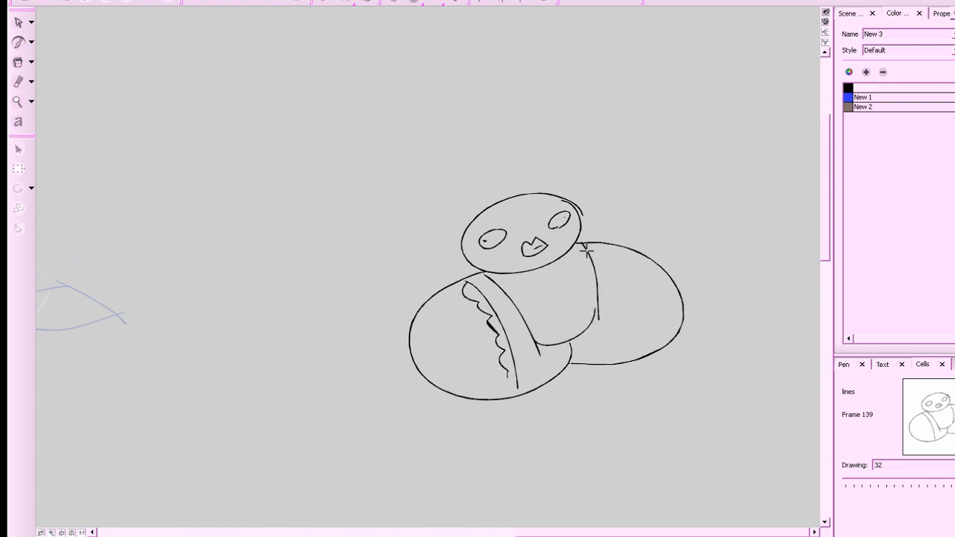
{"action": "left_click_drag", "start_coordinate": [586, 246], "coordinate": [616, 331]}
Draw the figure's big round belly and bulging sides below the chest, with scalloped garment trims along both edges.
{"action": "left_click_drag", "start_coordinate": [603, 395], "coordinate": [588, 360]}
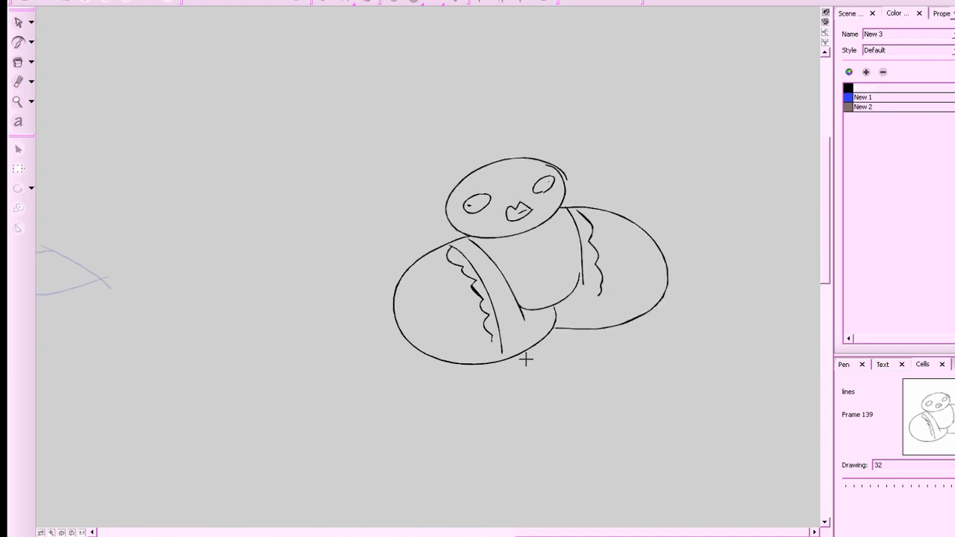
{"action": "mouse_move", "coordinate": [495, 365]}
{"action": "left_mouse_down"}
{"action": "mouse_move", "coordinate": [522, 425]}
{"action": "mouse_move", "coordinate": [501, 472]}
{"action": "left_mouse_up"}
{"action": "mouse_move", "coordinate": [629, 326]}
{"action": "left_mouse_down"}
{"action": "mouse_move", "coordinate": [650, 488]}
{"action": "mouse_move", "coordinate": [607, 492]}
{"action": "mouse_move", "coordinate": [485, 464]}
{"action": "mouse_move", "coordinate": [382, 395]}
{"action": "left_mouse_up"}
{"action": "left_click_drag", "start_coordinate": [403, 344], "coordinate": [383, 397]}
{"action": "mouse_move", "coordinate": [665, 296]}
{"action": "left_mouse_down"}
{"action": "mouse_move", "coordinate": [722, 362]}
{"action": "mouse_move", "coordinate": [721, 427]}
{"action": "left_mouse_up"}
{"action": "mouse_move", "coordinate": [495, 371]}
{"action": "left_mouse_down"}
{"action": "mouse_move", "coordinate": [505, 421]}
{"action": "mouse_move", "coordinate": [496, 477]}
{"action": "left_mouse_up"}
{"action": "mouse_move", "coordinate": [738, 422]}
{"action": "left_mouse_down"}
{"action": "mouse_move", "coordinate": [697, 432]}
{"action": "mouse_move", "coordinate": [698, 412]}
{"action": "left_mouse_up"}
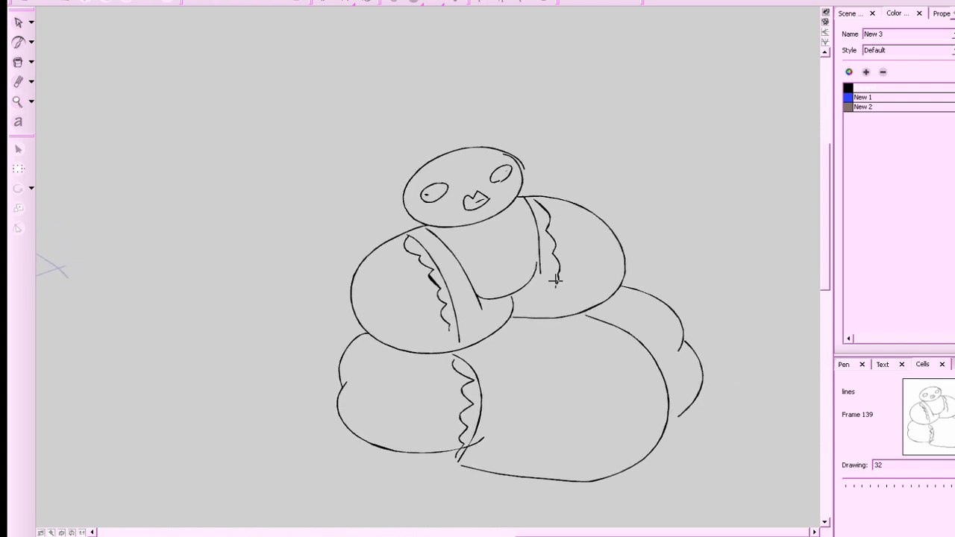
{"action": "mouse_move", "coordinate": [558, 282]}
{"action": "left_mouse_down"}
{"action": "mouse_move", "coordinate": [579, 306]}
{"action": "mouse_move", "coordinate": [638, 334]}
{"action": "mouse_move", "coordinate": [674, 375]}
{"action": "mouse_move", "coordinate": [676, 414]}
{"action": "left_mouse_up"}
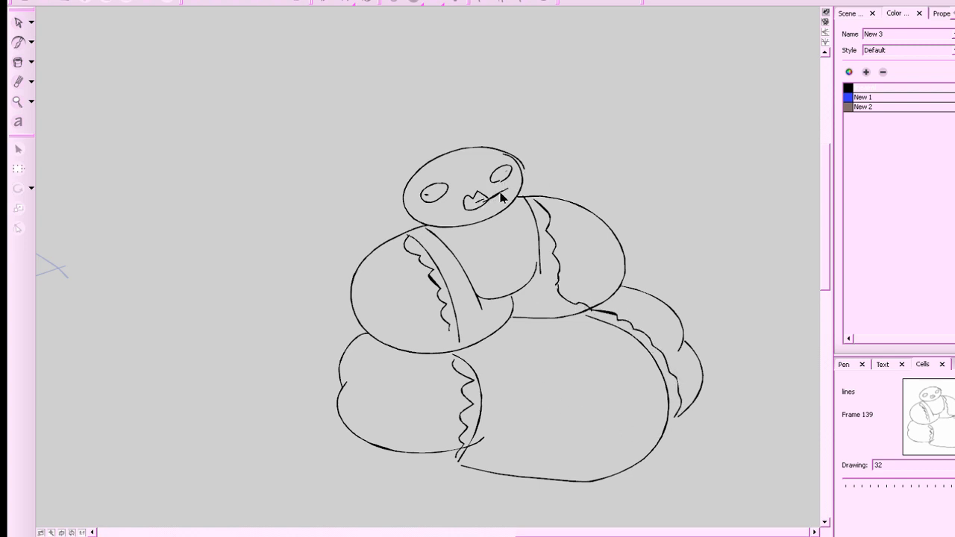
Add a cigarette to the figure's mouth and a row of small curls around the top of the head.
{"action": "mouse_move", "coordinate": [481, 198]}
{"action": "left_mouse_down"}
{"action": "mouse_move", "coordinate": [508, 188]}
{"action": "mouse_move", "coordinate": [476, 200]}
{"action": "left_mouse_up"}
{"action": "mouse_move", "coordinate": [403, 216]}
{"action": "left_mouse_down"}
{"action": "mouse_move", "coordinate": [393, 212]}
{"action": "mouse_move", "coordinate": [397, 172]}
{"action": "mouse_move", "coordinate": [454, 136]}
{"action": "mouse_move", "coordinate": [486, 129]}
{"action": "mouse_move", "coordinate": [512, 139]}
{"action": "mouse_move", "coordinate": [530, 179]}
{"action": "left_mouse_up"}
{"action": "left_click_drag", "start_coordinate": [678, 350], "coordinate": [686, 335]}
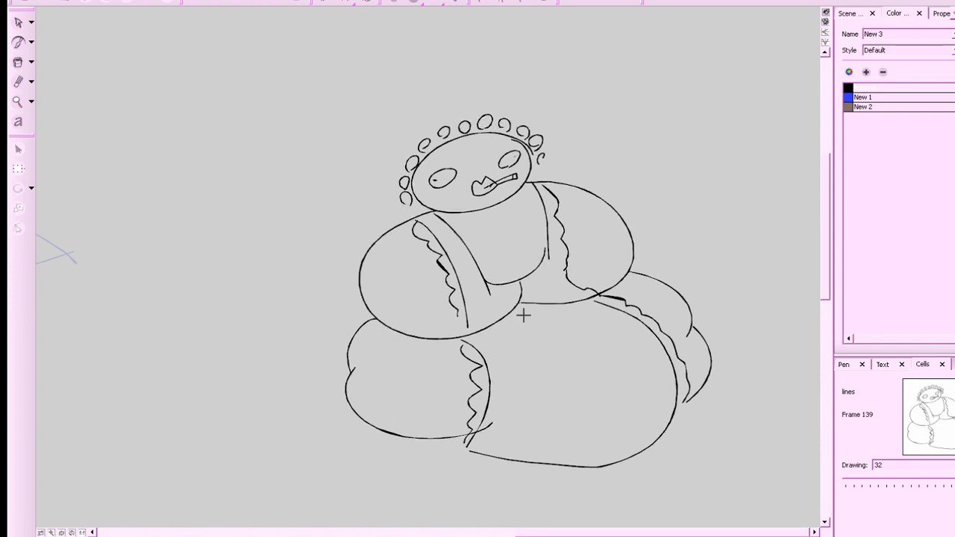
Draw the figure's raised arm and hand extending from the shoulder beside the head.
{"action": "left_click_drag", "start_coordinate": [514, 447], "coordinate": [512, 438]}
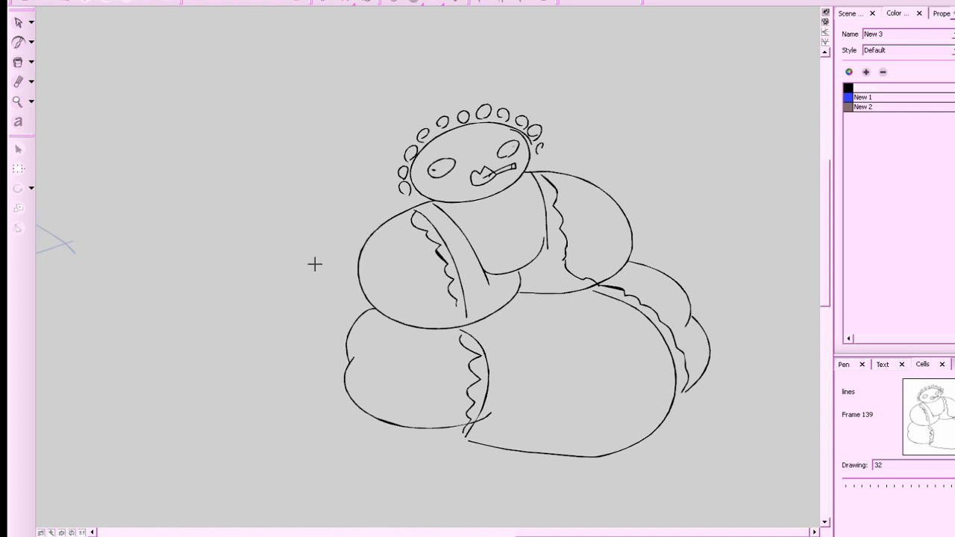
{"action": "mouse_move", "coordinate": [292, 239]}
{"action": "left_mouse_down"}
{"action": "mouse_move", "coordinate": [322, 254]}
{"action": "mouse_move", "coordinate": [303, 251]}
{"action": "mouse_move", "coordinate": [334, 218]}
{"action": "mouse_move", "coordinate": [335, 252]}
{"action": "mouse_move", "coordinate": [311, 244]}
{"action": "mouse_move", "coordinate": [316, 228]}
{"action": "mouse_move", "coordinate": [309, 250]}
{"action": "mouse_move", "coordinate": [277, 211]}
{"action": "mouse_move", "coordinate": [255, 232]}
{"action": "mouse_move", "coordinate": [300, 266]}
{"action": "mouse_move", "coordinate": [333, 267]}
{"action": "mouse_move", "coordinate": [318, 267]}
{"action": "mouse_move", "coordinate": [332, 292]}
{"action": "left_mouse_up"}
{"action": "key", "text": "ctrl+z"}
{"action": "key", "text": "ctrl+z"}
{"action": "key", "text": "ctrl+z"}
{"action": "key", "text": "ctrl+z"}
{"action": "mouse_move", "coordinate": [319, 259]}
{"action": "left_mouse_down"}
{"action": "mouse_move", "coordinate": [333, 287]}
{"action": "mouse_move", "coordinate": [361, 292]}
{"action": "left_mouse_up"}
{"action": "mouse_move", "coordinate": [334, 239]}
{"action": "left_mouse_down"}
{"action": "mouse_move", "coordinate": [353, 251]}
{"action": "mouse_move", "coordinate": [390, 215]}
{"action": "left_mouse_up"}
Draw an upright bottle with a banded, pointed cap in the figure's raised hand.
{"action": "mouse_move", "coordinate": [319, 201]}
{"action": "left_mouse_down"}
{"action": "mouse_move", "coordinate": [347, 273]}
{"action": "mouse_move", "coordinate": [312, 252]}
{"action": "left_mouse_up"}
{"action": "key", "text": "ctrl+z"}
{"action": "mouse_move", "coordinate": [313, 289]}
{"action": "left_mouse_down"}
{"action": "mouse_move", "coordinate": [313, 232]}
{"action": "mouse_move", "coordinate": [356, 242]}
{"action": "left_mouse_up"}
{"action": "mouse_move", "coordinate": [356, 241]}
{"action": "left_mouse_down"}
{"action": "mouse_move", "coordinate": [352, 297]}
{"action": "mouse_move", "coordinate": [352, 242]}
{"action": "left_mouse_up"}
{"action": "mouse_move", "coordinate": [356, 246]}
{"action": "left_mouse_down"}
{"action": "mouse_move", "coordinate": [312, 238]}
{"action": "mouse_move", "coordinate": [311, 227]}
{"action": "mouse_move", "coordinate": [344, 206]}
{"action": "mouse_move", "coordinate": [359, 246]}
{"action": "left_mouse_up"}
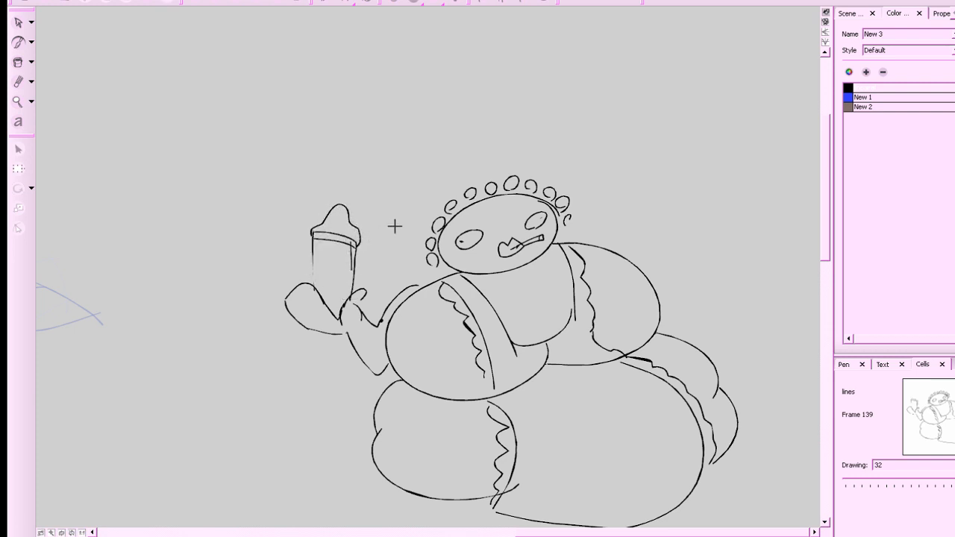
{"action": "mouse_move", "coordinate": [667, 344]}
{"action": "left_mouse_down"}
{"action": "mouse_move", "coordinate": [612, 320]}
{"action": "mouse_move", "coordinate": [615, 305]}
{"action": "mouse_move", "coordinate": [582, 282]}
{"action": "left_mouse_up"}
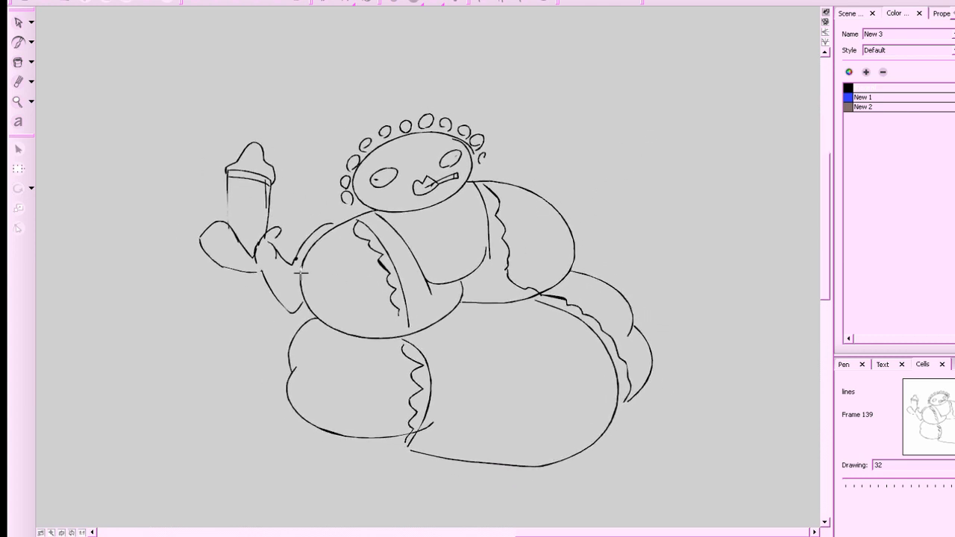
{"action": "left_click_drag", "start_coordinate": [226, 187], "coordinate": [226, 225]}
Draw the outer thigh lines tapering down from the hips and a long curve under the belly.
{"action": "left_click_drag", "start_coordinate": [714, 361], "coordinate": [726, 332]}
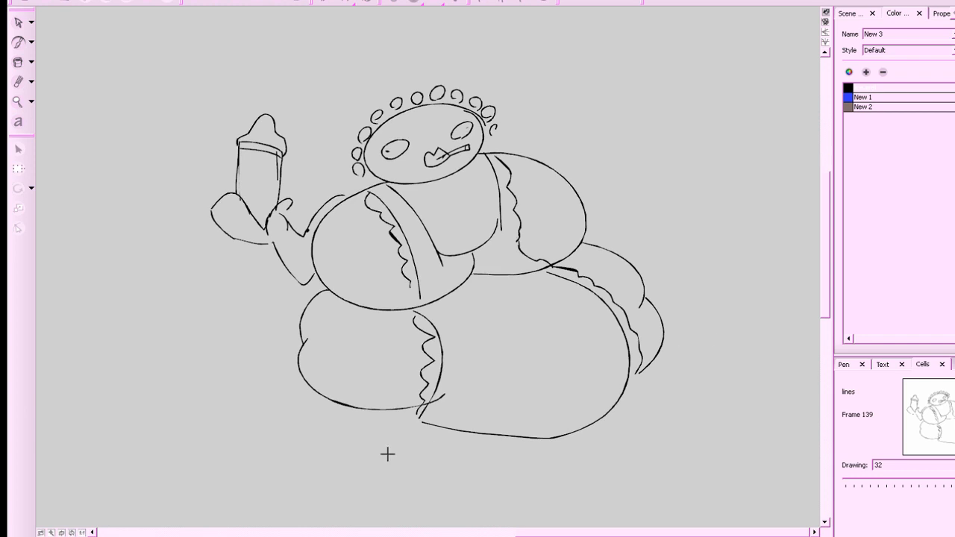
{"action": "left_click_drag", "start_coordinate": [308, 377], "coordinate": [388, 504]}
{"action": "key", "text": "ctrl+z"}
{"action": "left_click_drag", "start_coordinate": [310, 379], "coordinate": [401, 528]}
{"action": "left_click_drag", "start_coordinate": [662, 347], "coordinate": [588, 478]}
{"action": "mouse_move", "coordinate": [328, 403]}
{"action": "left_mouse_down"}
{"action": "mouse_move", "coordinate": [410, 446]}
{"action": "mouse_move", "coordinate": [614, 427]}
{"action": "left_mouse_up"}
{"action": "key", "text": "ctrl+z"}
{"action": "mouse_move", "coordinate": [649, 367]}
{"action": "left_mouse_down"}
{"action": "mouse_move", "coordinate": [646, 379]}
{"action": "mouse_move", "coordinate": [351, 414]}
{"action": "left_mouse_up"}
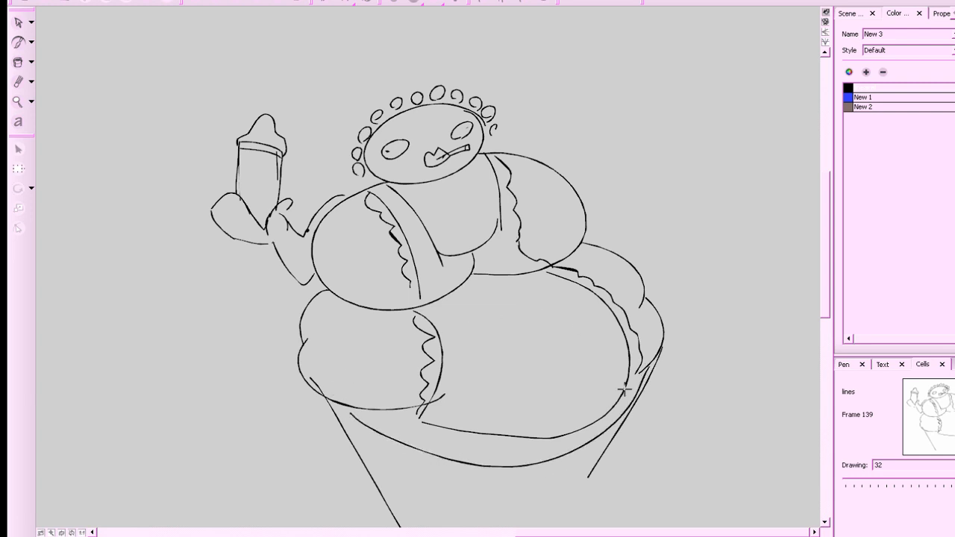
{"action": "left_click_drag", "start_coordinate": [608, 424], "coordinate": [609, 407]}
{"action": "left_click_drag", "start_coordinate": [643, 369], "coordinate": [594, 464]}
{"action": "mouse_move", "coordinate": [618, 430]}
{"action": "left_mouse_down"}
{"action": "mouse_move", "coordinate": [626, 366]}
{"action": "mouse_move", "coordinate": [590, 420]}
{"action": "left_mouse_up"}
{"action": "key", "text": "ctrl+z"}
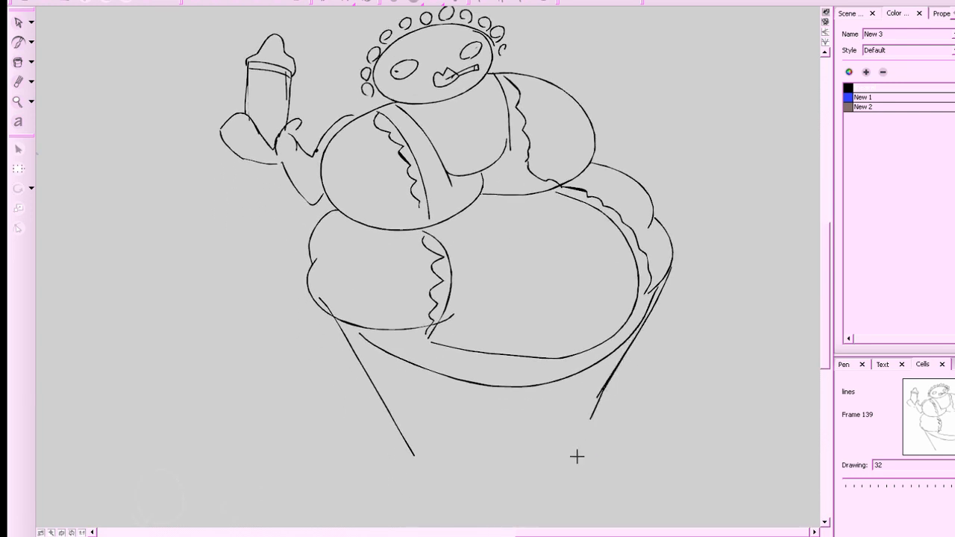
Extend the outer thigh, add small knee marks and draw the inner thigh lines under the belly.
{"action": "mouse_move", "coordinate": [609, 378]}
{"action": "left_mouse_down"}
{"action": "mouse_move", "coordinate": [581, 448]}
{"action": "mouse_move", "coordinate": [566, 432]}
{"action": "left_mouse_up"}
{"action": "left_click_drag", "start_coordinate": [444, 433], "coordinate": [434, 430]}
{"action": "mouse_move", "coordinate": [506, 388]}
{"action": "left_mouse_down"}
{"action": "mouse_move", "coordinate": [485, 443]}
{"action": "mouse_move", "coordinate": [515, 385]}
{"action": "mouse_move", "coordinate": [541, 427]}
{"action": "left_mouse_up"}
{"action": "key", "text": "ctrl+z"}
{"action": "key", "text": "ctrl+z"}
{"action": "left_click_drag", "start_coordinate": [507, 389], "coordinate": [526, 438]}
Draw both lower legs and rounded feet to complete the doodled figure.
{"action": "left_click_drag", "start_coordinate": [589, 422], "coordinate": [573, 511]}
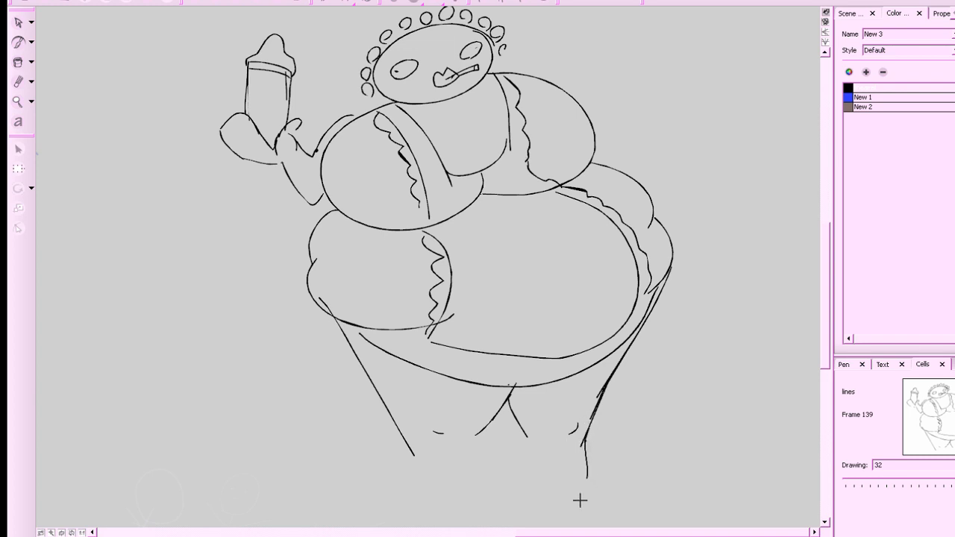
{"action": "left_click_drag", "start_coordinate": [483, 433], "coordinate": [480, 510]}
{"action": "mouse_move", "coordinate": [420, 455]}
{"action": "left_mouse_down"}
{"action": "mouse_move", "coordinate": [441, 512]}
{"action": "mouse_move", "coordinate": [450, 501]}
{"action": "mouse_move", "coordinate": [426, 505]}
{"action": "mouse_move", "coordinate": [466, 510]}
{"action": "mouse_move", "coordinate": [477, 484]}
{"action": "mouse_move", "coordinate": [463, 506]}
{"action": "left_mouse_up"}
{"action": "key", "text": "ctrl+z"}
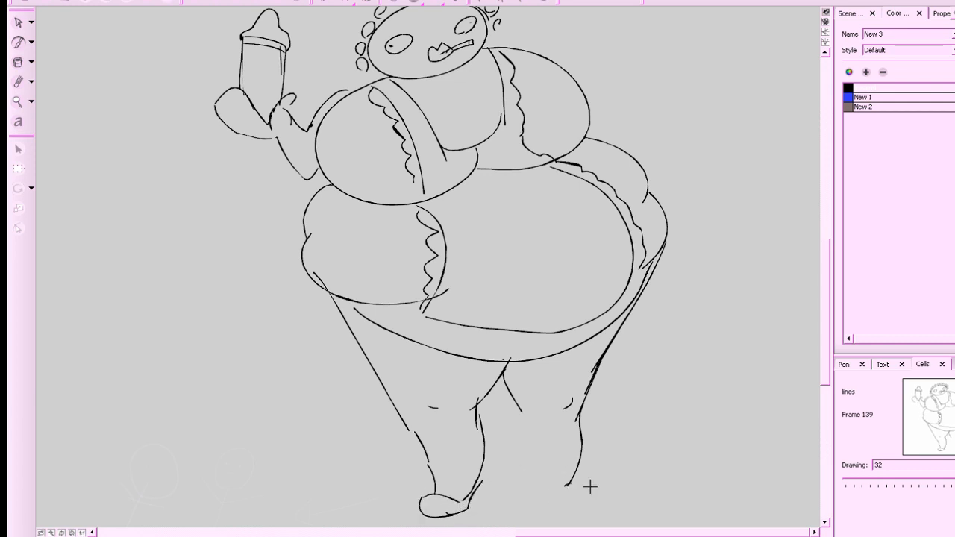
{"action": "mouse_move", "coordinate": [590, 486]}
{"action": "left_mouse_down"}
{"action": "mouse_move", "coordinate": [559, 503]}
{"action": "mouse_move", "coordinate": [552, 497]}
{"action": "left_mouse_up"}
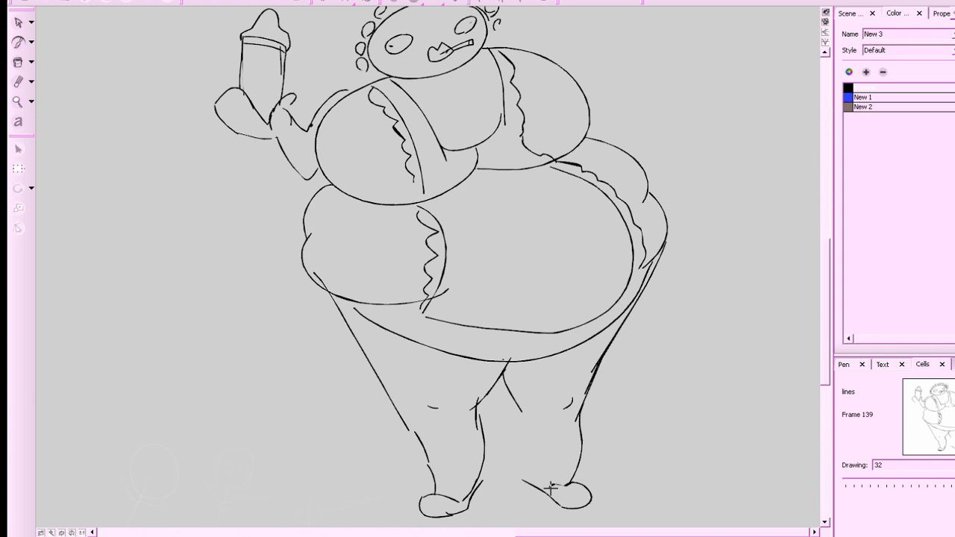
{"action": "mouse_move", "coordinate": [690, 373]}
{"action": "left_mouse_down"}
{"action": "mouse_move", "coordinate": [663, 445]}
{"action": "mouse_move", "coordinate": [709, 403]}
{"action": "mouse_move", "coordinate": [684, 419]}
{"action": "mouse_move", "coordinate": [694, 433]}
{"action": "mouse_move", "coordinate": [713, 428]}
{"action": "left_mouse_up"}
{"action": "key", "text": "2"}
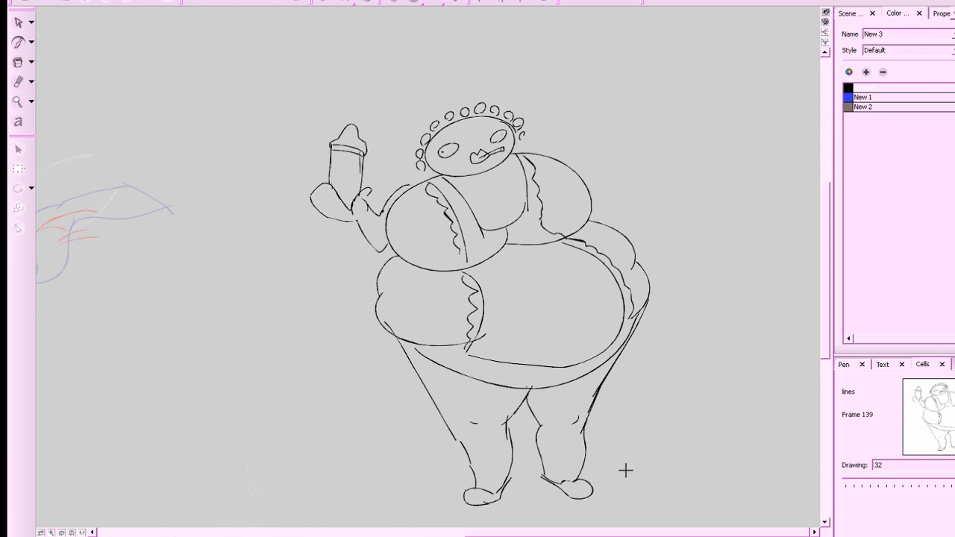
Add a new light green color to the palette.
{"action": "left_click", "coordinate": [866, 72]}
{"action": "double_click", "coordinate": [849, 117]}
{"action": "left_click", "coordinate": [569, 366]}
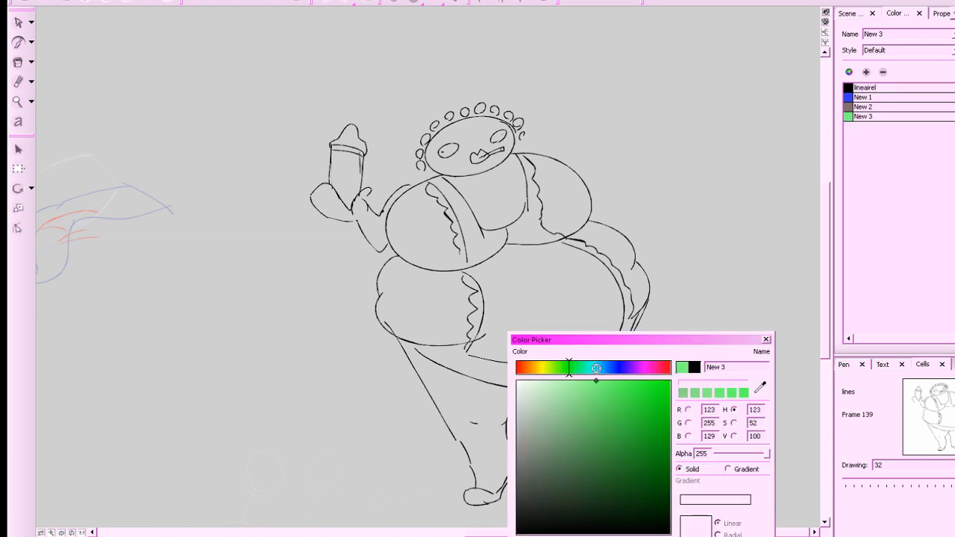
{"action": "left_click", "coordinate": [765, 340]}
Outline a rounded blob on the figure's belly in green and fill it with the same color.
{"action": "left_click_drag", "start_coordinate": [524, 271], "coordinate": [576, 287]}
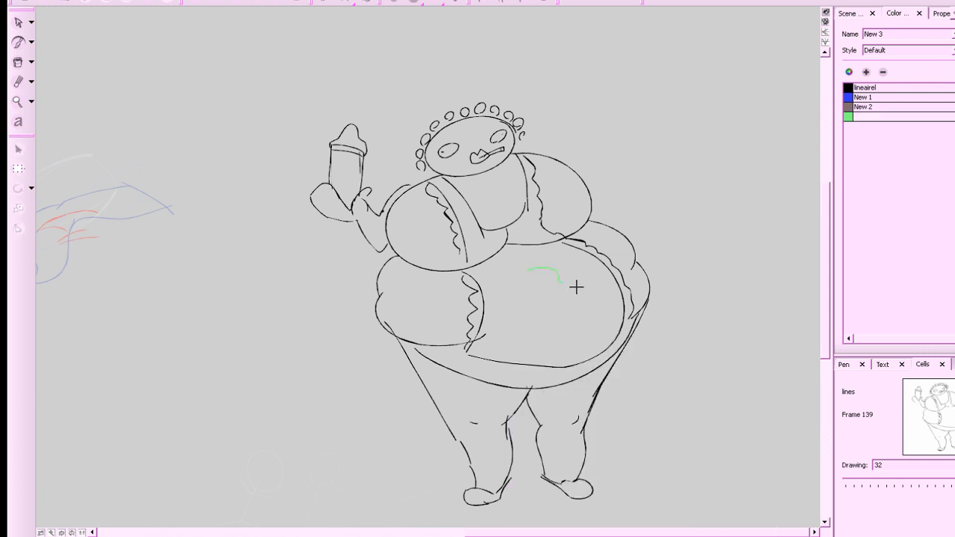
{"action": "left_click", "coordinate": [18, 62]}
{"action": "left_click", "coordinate": [545, 293]}
Change the New 3 palette color to a darker, more saturated green.
{"action": "double_click", "coordinate": [849, 116]}
{"action": "left_click_drag", "start_coordinate": [608, 399], "coordinate": [658, 391]}
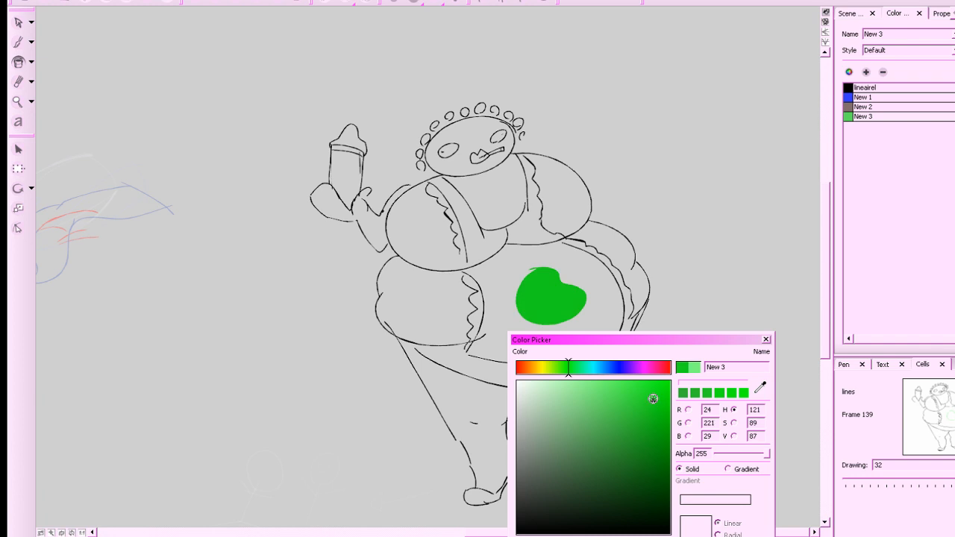
{"action": "left_click", "coordinate": [766, 340]}
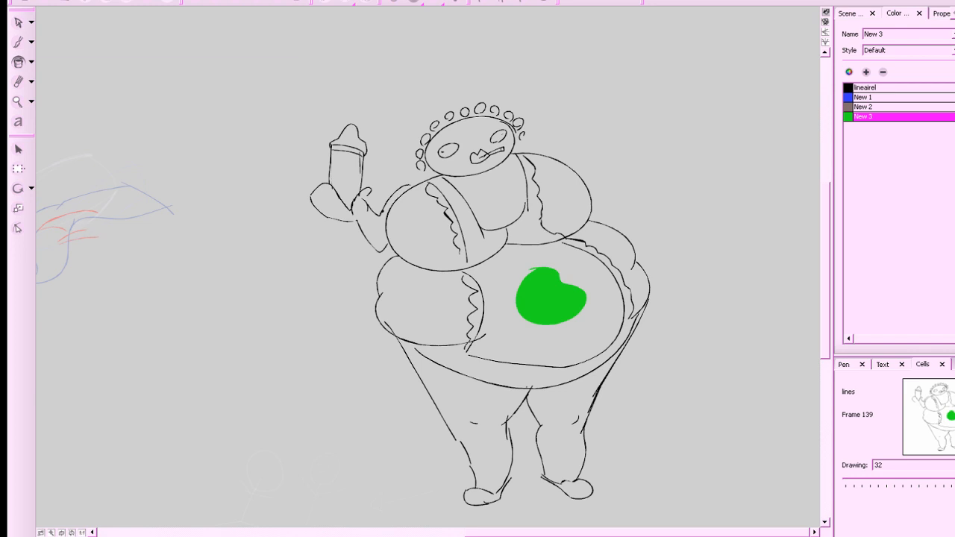
Save the project with the doodled figure and its green belly blob on frame 139.
{"action": "left_click_drag", "start_coordinate": [567, 533], "coordinate": [602, 536]}
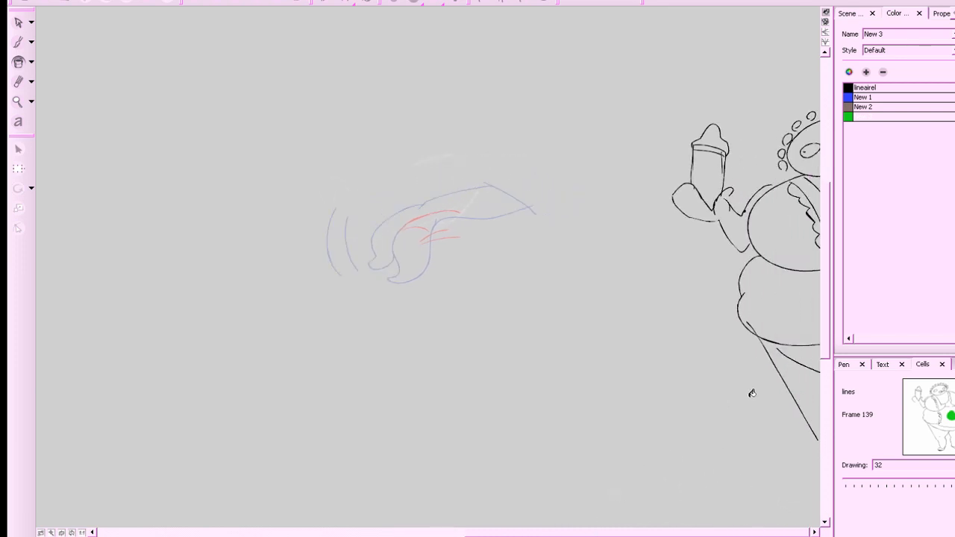
{"action": "mouse_move", "coordinate": [741, 407]}
{"action": "left_mouse_down"}
{"action": "mouse_move", "coordinate": [661, 418]}
{"action": "mouse_move", "coordinate": [722, 413]}
{"action": "mouse_move", "coordinate": [708, 419]}
{"action": "left_mouse_up"}
{"action": "scroll", "coordinate": [694, 412], "scroll_direction": "down", "scroll_amount": 2}
{"action": "scroll", "coordinate": [720, 414], "scroll_direction": "up", "scroll_amount": 1}
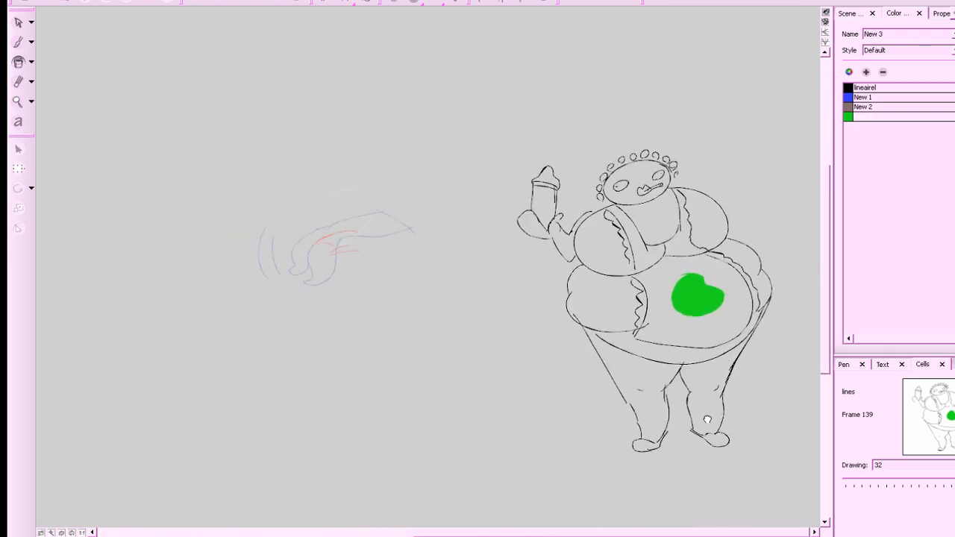
{"action": "key", "text": "ctrl+s"}
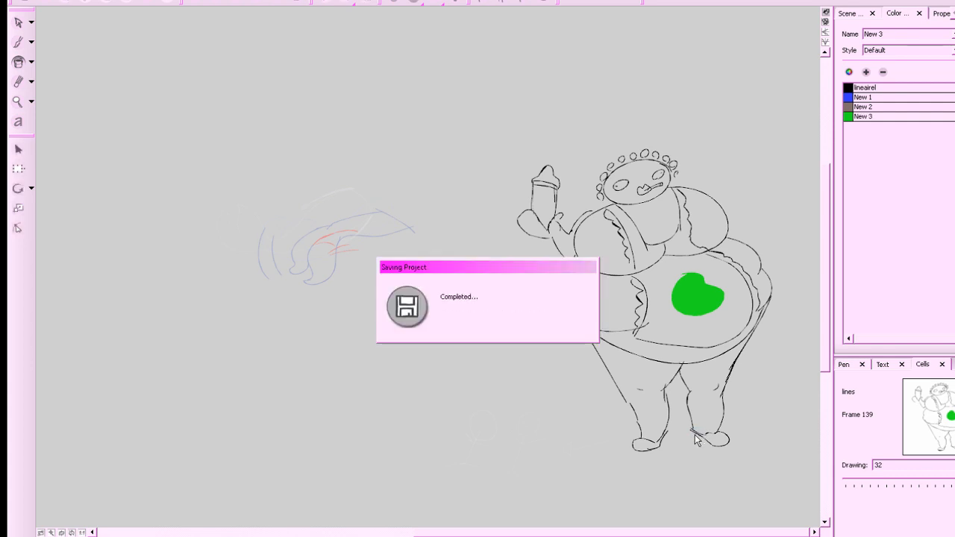
{"action": "left_click_drag", "start_coordinate": [692, 433], "coordinate": [696, 431]}
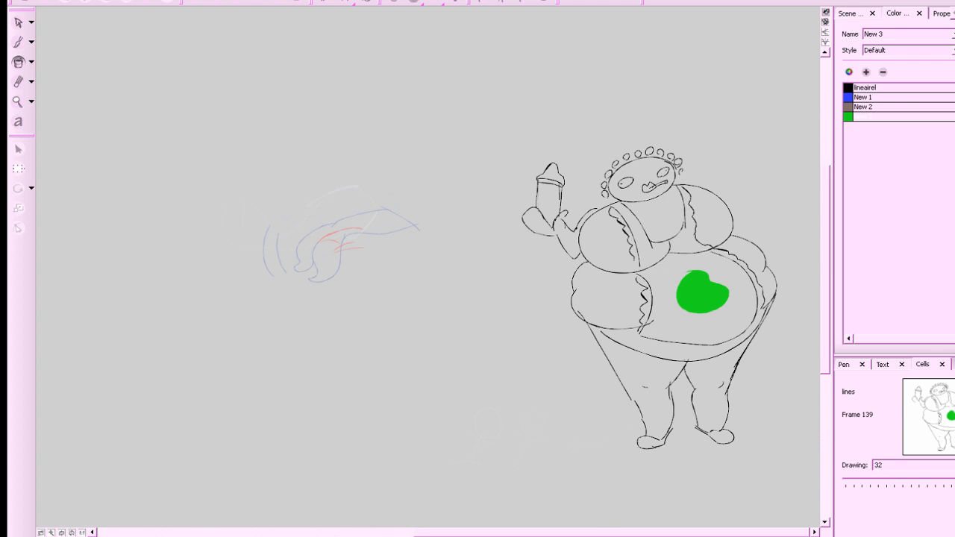
Flip between frame 139 and its neighboring frames to compare the drawings.
{"action": "key", "text": "period"}
{"action": "key", "text": "comma"}
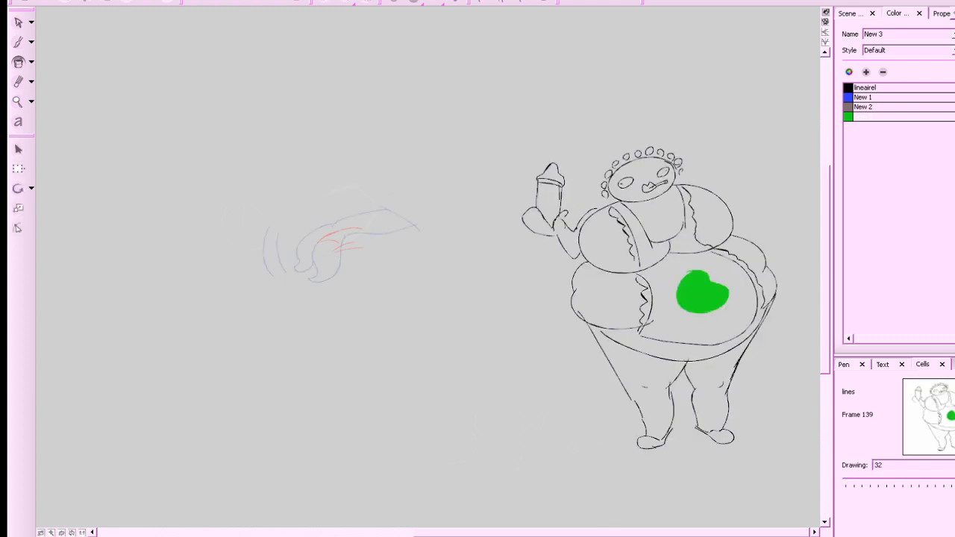
{"action": "key", "text": "plus"}
{"action": "key", "text": "comma"}
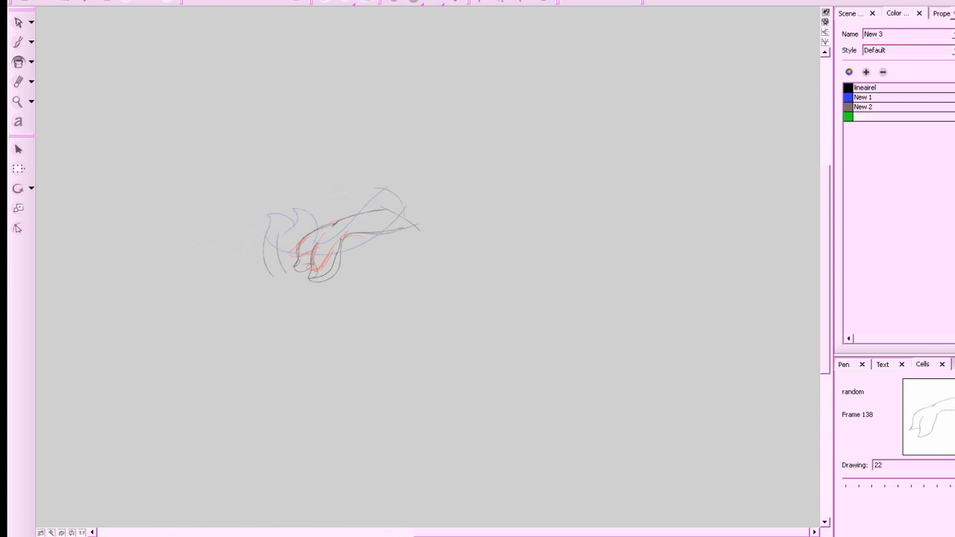
Flip back through the earlier frames and return to the doodled figure on frame 140.
{"action": "key", "text": "comma"}
{"action": "key", "text": "comma"}
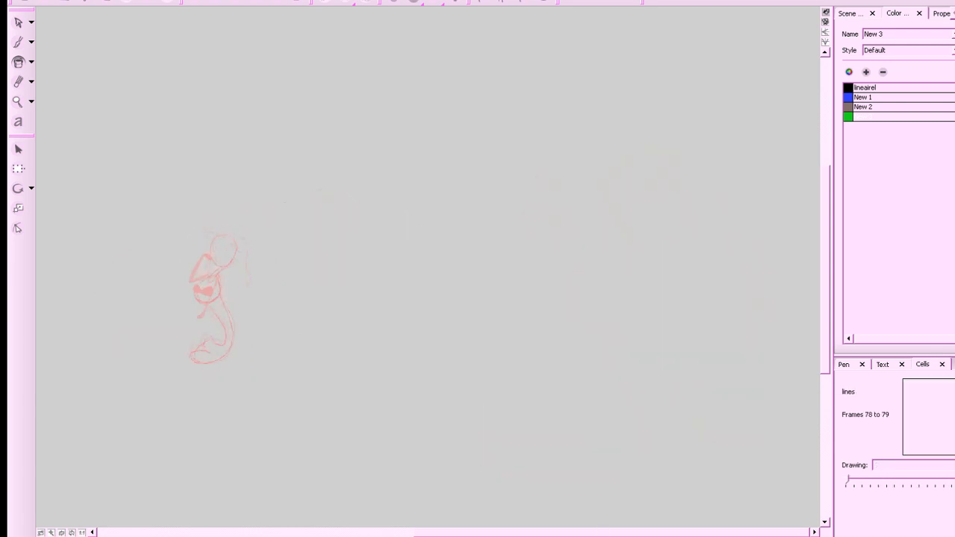
{"action": "left_click", "coordinate": [395, 2]}
{"action": "left_click", "coordinate": [249, 1]}
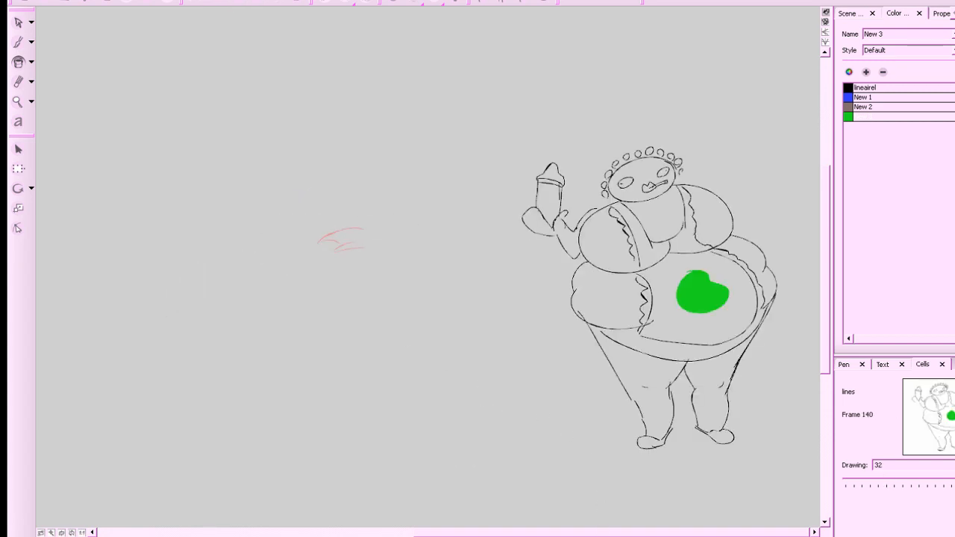
Ink the small forked tail in lineairel black over the red rough on frames 139 to 140, closing its open end.
{"action": "left_click_drag", "start_coordinate": [631, 384], "coordinate": [767, 418]}
{"action": "key", "text": "z"}
{"action": "key", "text": "z"}
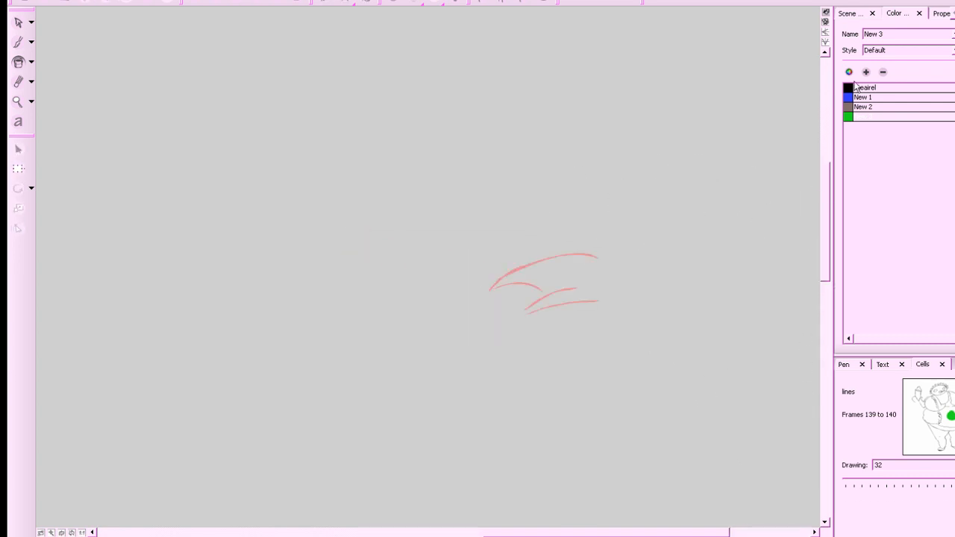
{"action": "left_click", "coordinate": [857, 90]}
{"action": "left_click", "coordinate": [394, 3]}
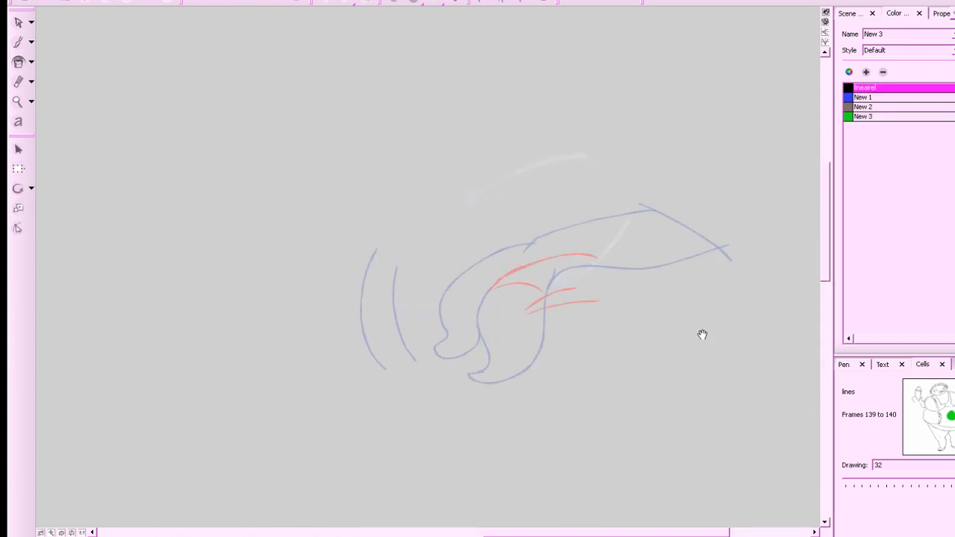
{"action": "left_click_drag", "start_coordinate": [703, 334], "coordinate": [677, 366]}
{"action": "mouse_move", "coordinate": [585, 291]}
{"action": "left_mouse_down"}
{"action": "mouse_move", "coordinate": [464, 319]}
{"action": "mouse_move", "coordinate": [462, 330]}
{"action": "mouse_move", "coordinate": [520, 328]}
{"action": "mouse_move", "coordinate": [487, 353]}
{"action": "mouse_move", "coordinate": [596, 323]}
{"action": "left_mouse_up"}
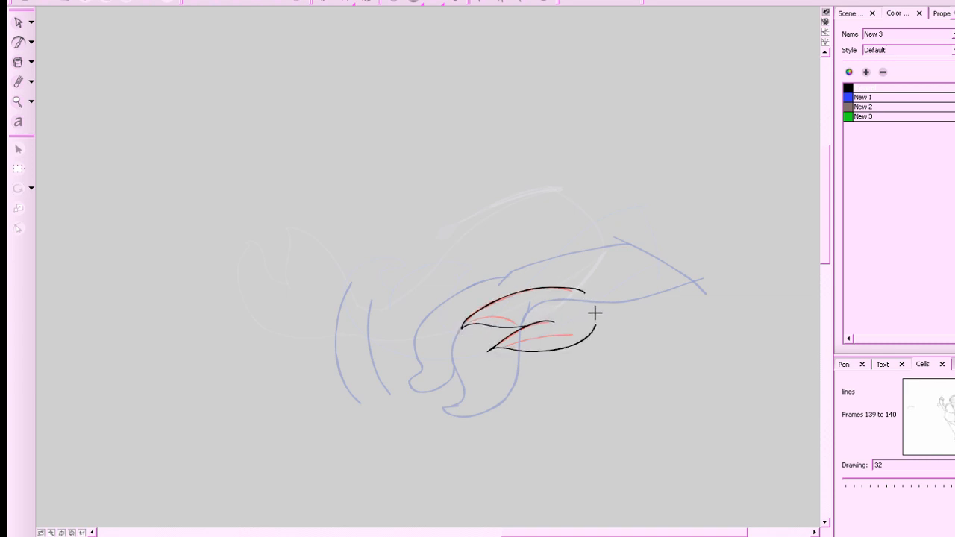
{"action": "left_click_drag", "start_coordinate": [583, 285], "coordinate": [596, 329]}
Add four small black droplet circles along the ghosted motion streaks beside the tail on frames 139 to 140.
{"action": "left_click_drag", "start_coordinate": [374, 352], "coordinate": [343, 329]}
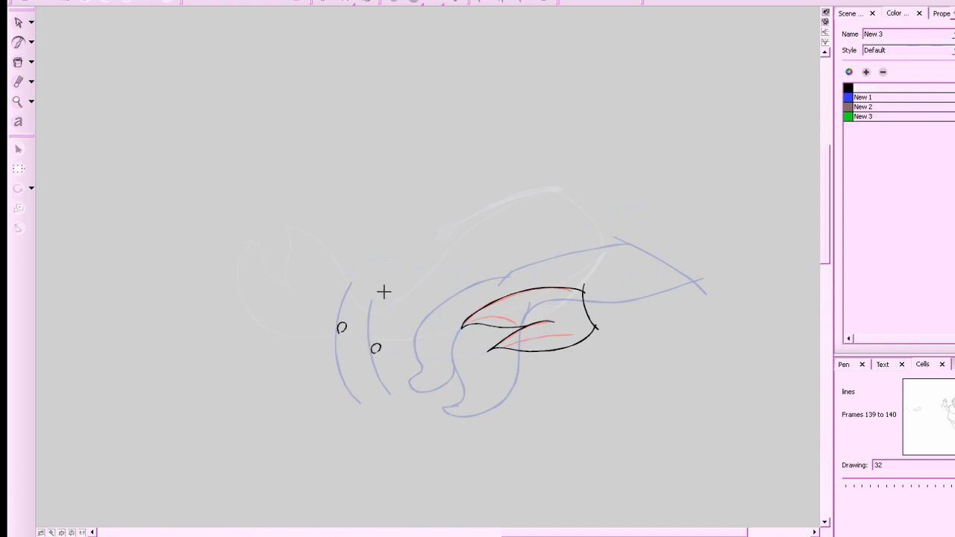
{"action": "left_click_drag", "start_coordinate": [379, 295], "coordinate": [350, 284]}
{"action": "scroll", "coordinate": [667, 292], "scroll_direction": "down", "scroll_amount": 4}
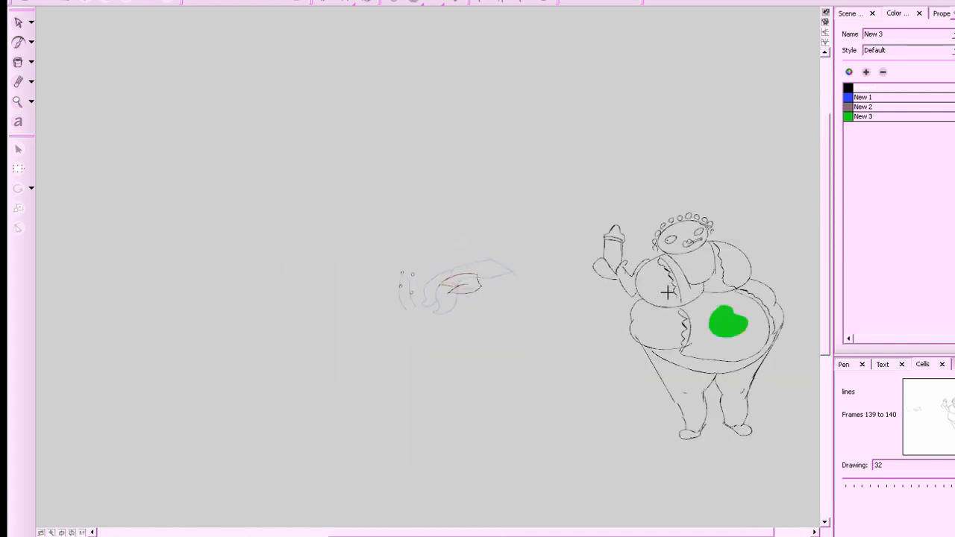
{"action": "scroll", "coordinate": [707, 284], "scroll_direction": "up", "scroll_amount": 1}
{"action": "scroll", "coordinate": [706, 283], "scroll_direction": "up", "scroll_amount": 2}
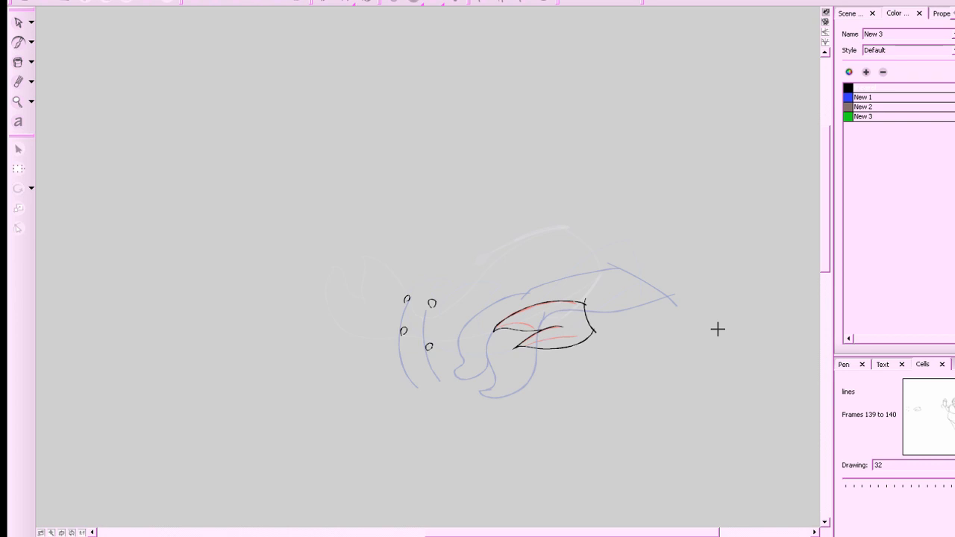
Play back the mermaid animation to review the inked frames in motion.
{"action": "mouse_move", "coordinate": [709, 536]}
{"action": "left_mouse_down"}
{"action": "mouse_move", "coordinate": [411, 536]}
{"action": "mouse_move", "coordinate": [431, 536]}
{"action": "left_mouse_up"}
{"action": "left_click", "coordinate": [234, 1]}
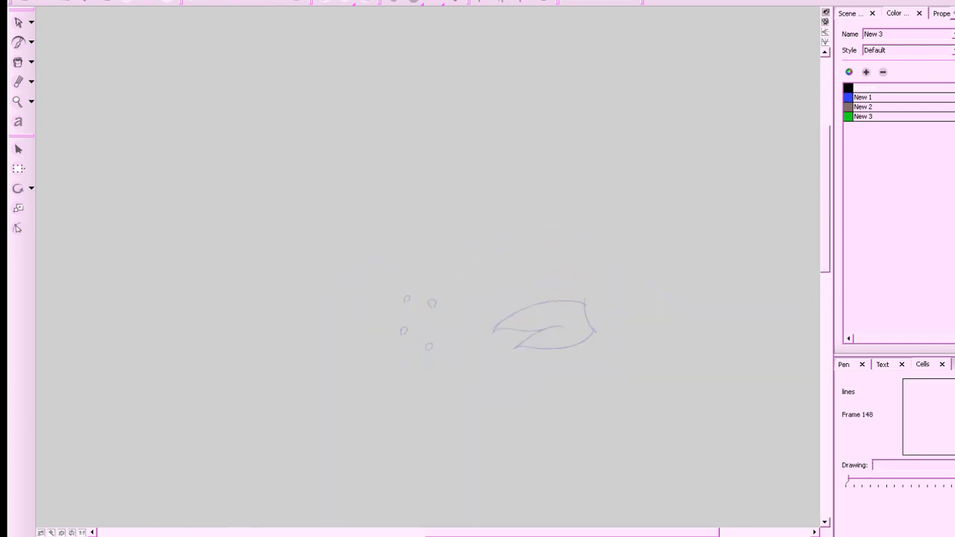
{"action": "left_click_drag", "start_coordinate": [830, 230], "coordinate": [827, 268]}
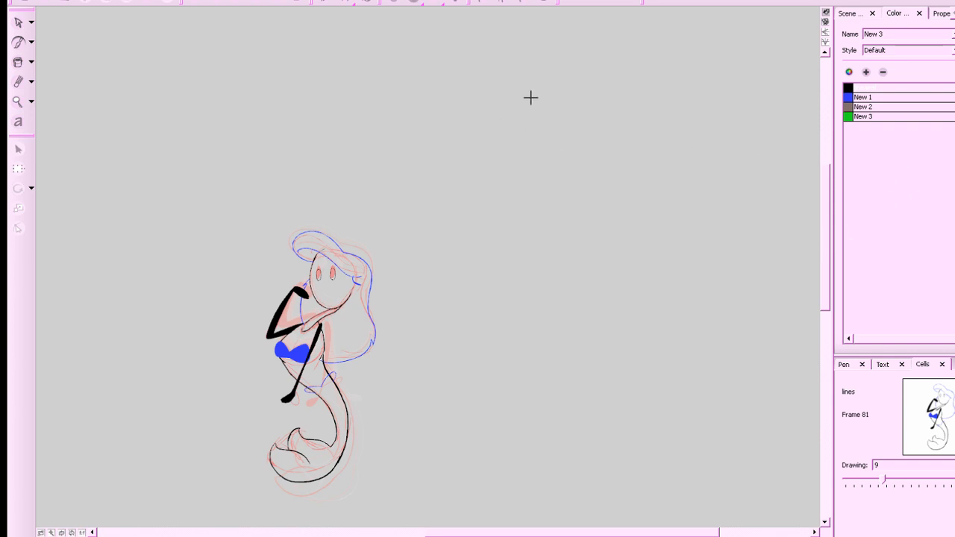
{"action": "left_click", "coordinate": [236, 2]}
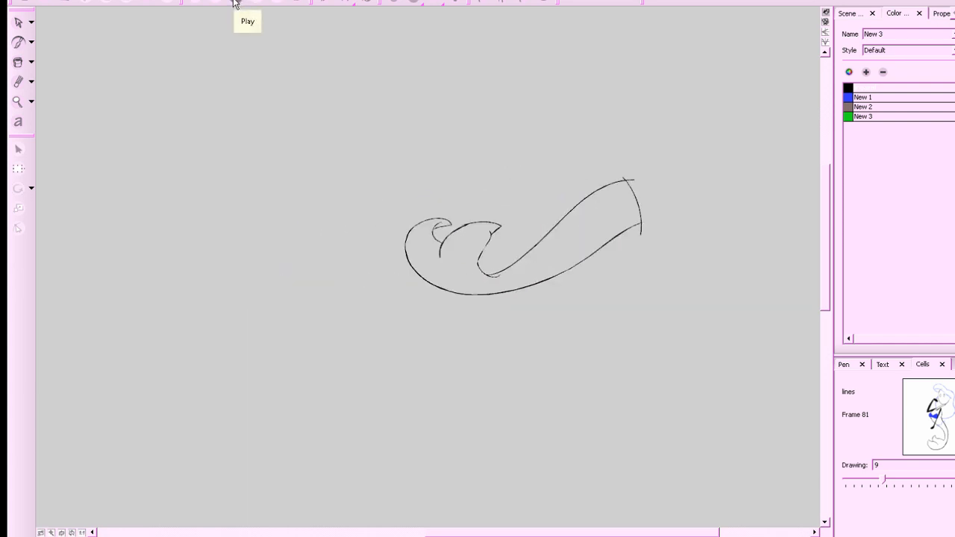
Go to the mermaid drawing on frame 120, rotate the canvas so she stands upright, and save the project.
{"action": "left_click", "coordinate": [522, 536]}
{"action": "left_click", "coordinate": [523, 536]}
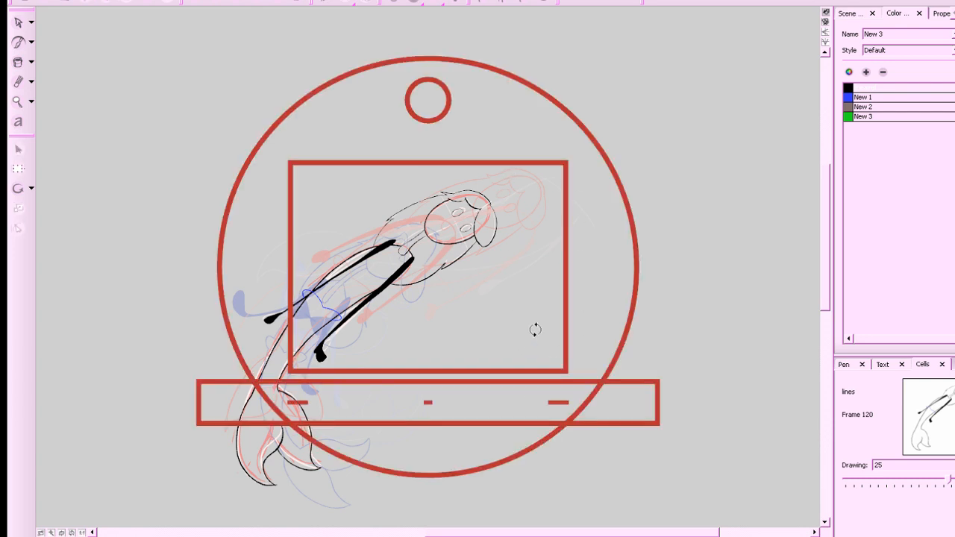
{"action": "left_click_drag", "start_coordinate": [533, 327], "coordinate": [572, 221]}
{"action": "key", "text": "ctrl+s"}
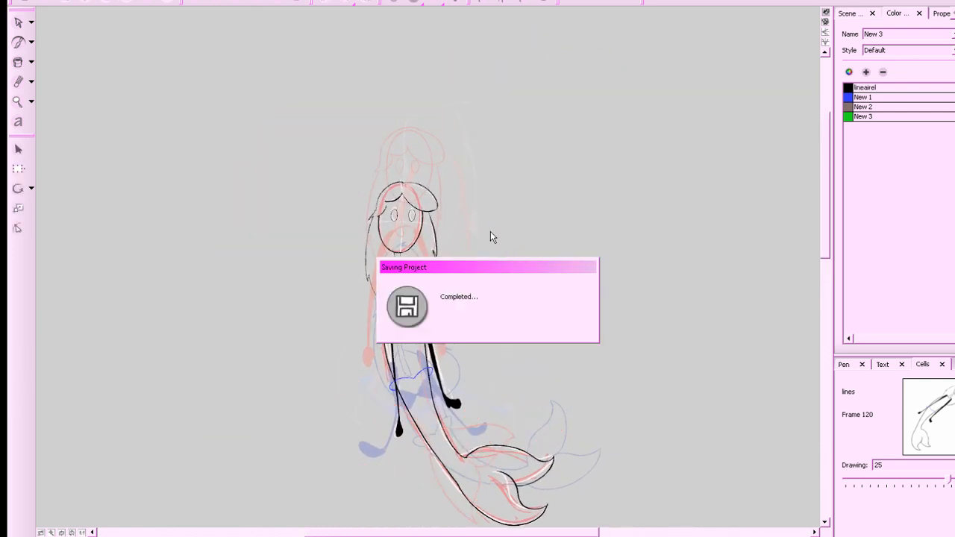
Compare the mermaid's upper body on frame 120 with the onion skin hidden and shown.
{"action": "left_click", "coordinate": [859, 98]}
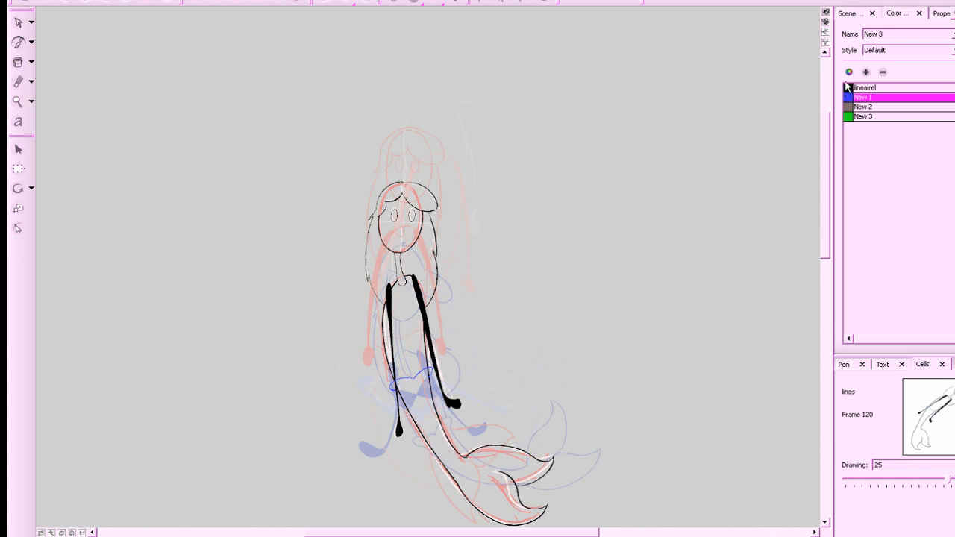
{"action": "key", "text": "space"}
{"action": "left_click_drag", "start_coordinate": [500, 163], "coordinate": [502, 148]}
{"action": "scroll", "coordinate": [507, 222], "scroll_direction": "up", "scroll_amount": 3}
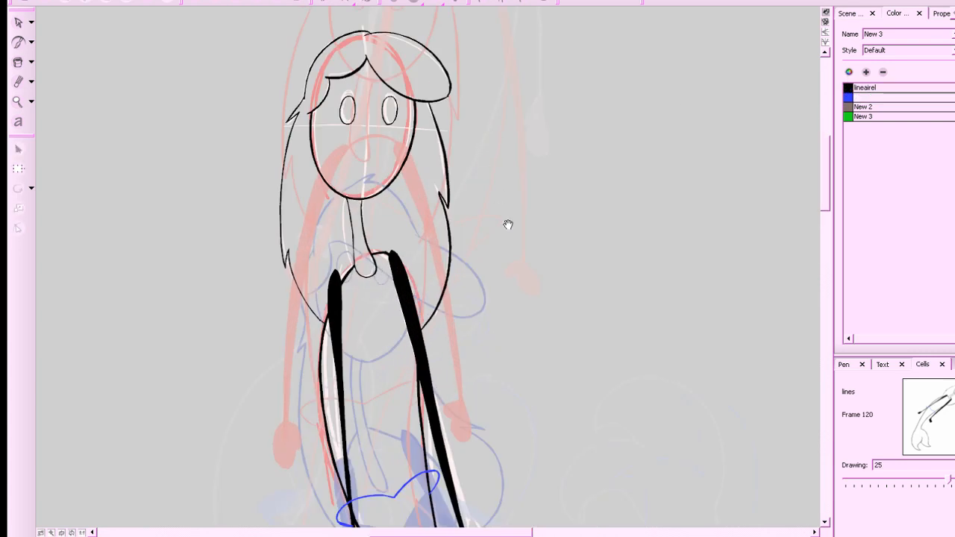
{"action": "left_click_drag", "start_coordinate": [508, 224], "coordinate": [568, 187]}
{"action": "left_click_drag", "start_coordinate": [648, 149], "coordinate": [677, 206]}
{"action": "left_click", "coordinate": [394, 1]}
{"action": "left_click", "coordinate": [326, 1]}
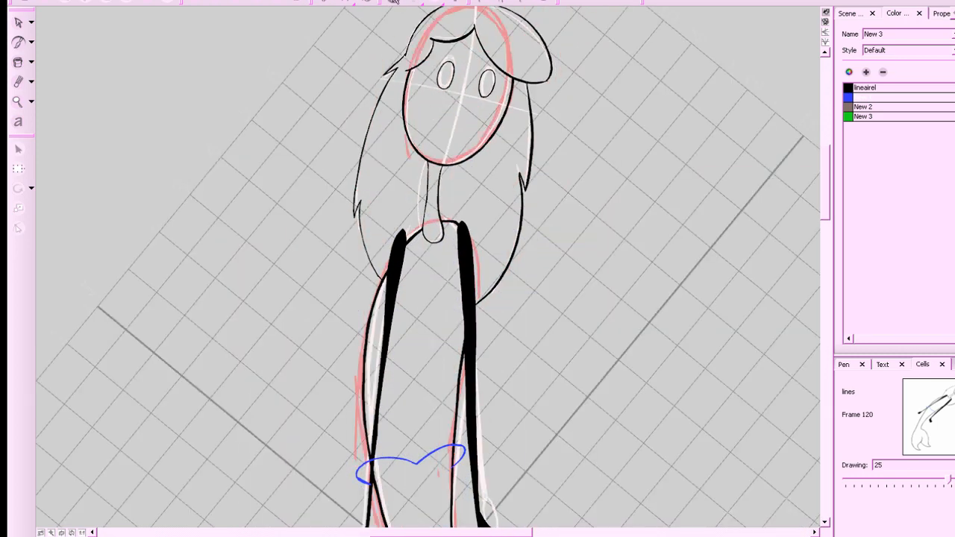
{"action": "left_click", "coordinate": [394, 1]}
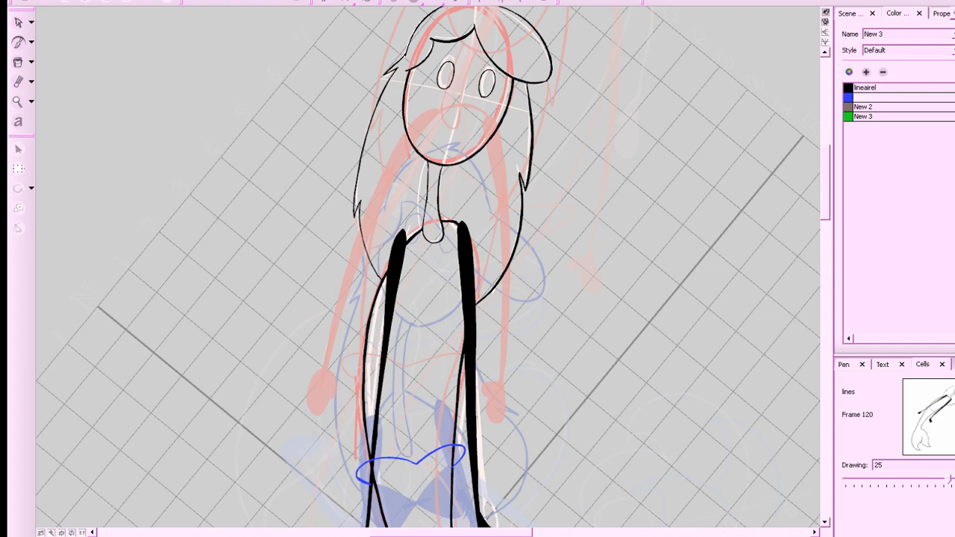
Switch to OBS to check the stream status and return to the mermaid drawing.
{"action": "key", "text": "alt+Tab"}
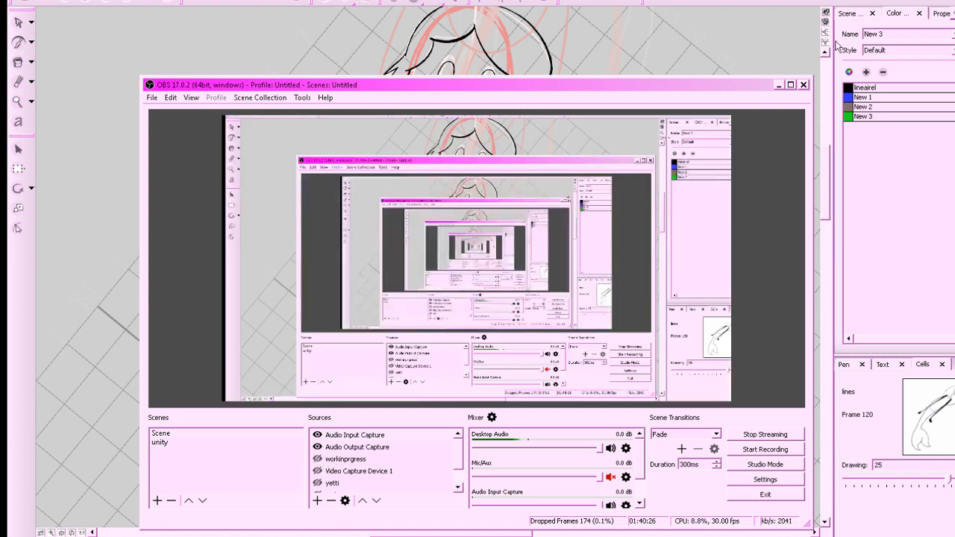
{"action": "left_click", "coordinate": [784, 91]}
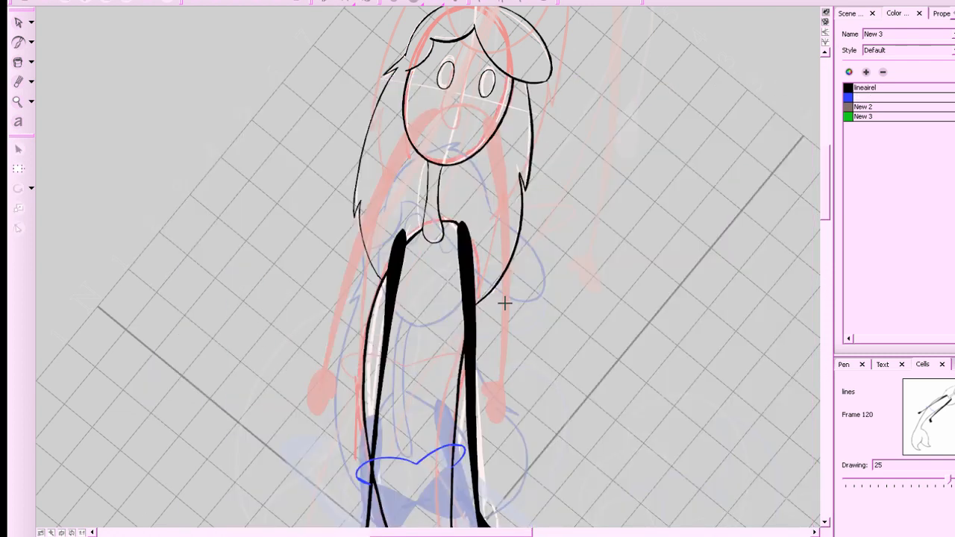
Flip between the drawings on frames 116 to 117 and 118 to 120 to compare the mermaid's chest and bikini top.
{"action": "left_click", "coordinate": [854, 97]}
{"action": "left_click_drag", "start_coordinate": [823, 190], "coordinate": [822, 202]}
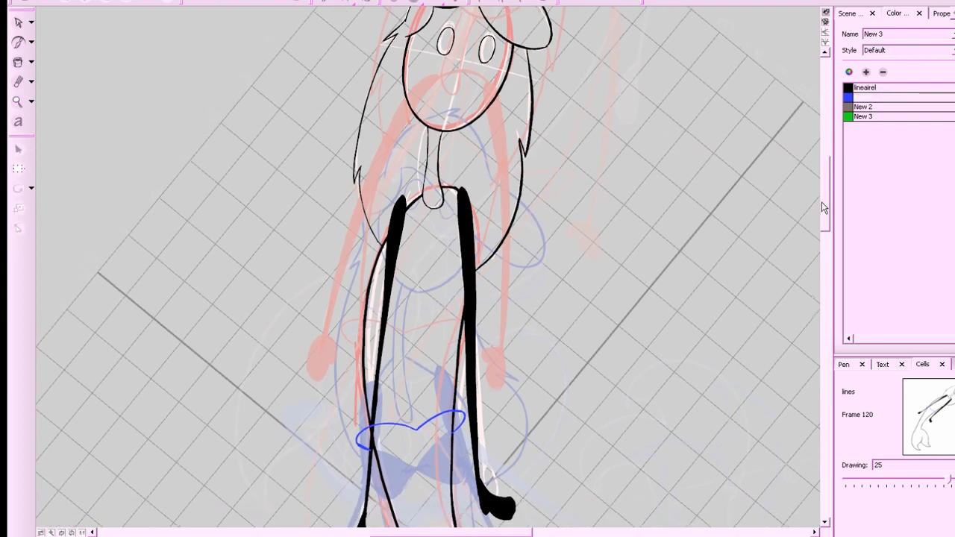
{"action": "left_click", "coordinate": [396, 2]}
{"action": "left_click", "coordinate": [396, 2]}
{"action": "key", "text": "space"}
{"action": "left_click_drag", "start_coordinate": [681, 290], "coordinate": [726, 282]}
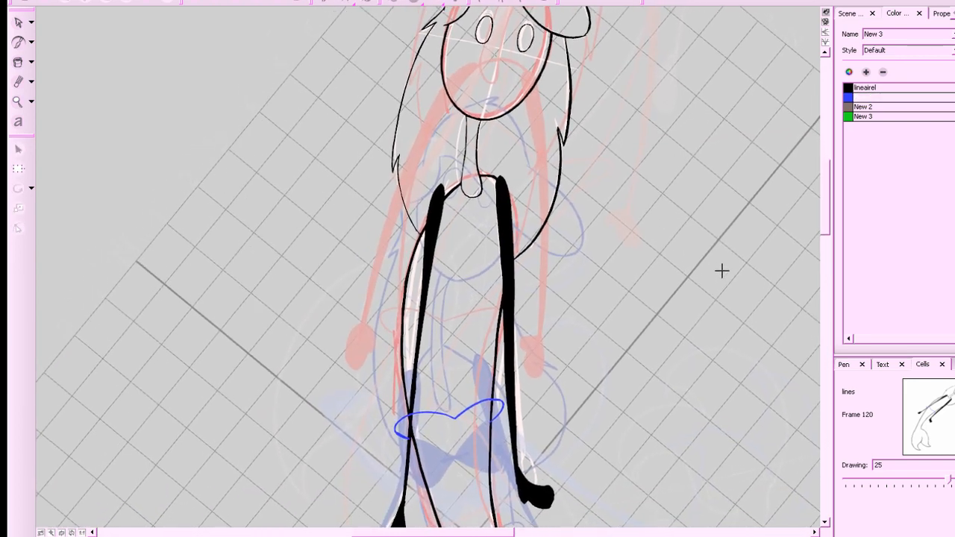
{"action": "key", "text": "f"}
{"action": "key", "text": "g"}
{"action": "key", "text": "f"}
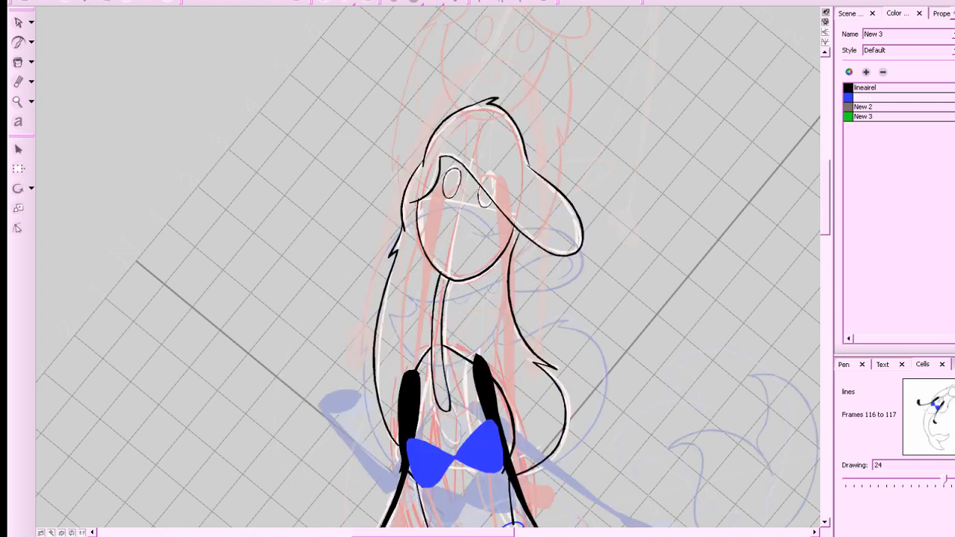
{"action": "key", "text": "g"}
Draw crossed guide lines and a bow-shaped bikini top outline in New 1 blue on the mermaid's chest, frames 118 to 120.
{"action": "left_click_drag", "start_coordinate": [470, 230], "coordinate": [468, 268]}
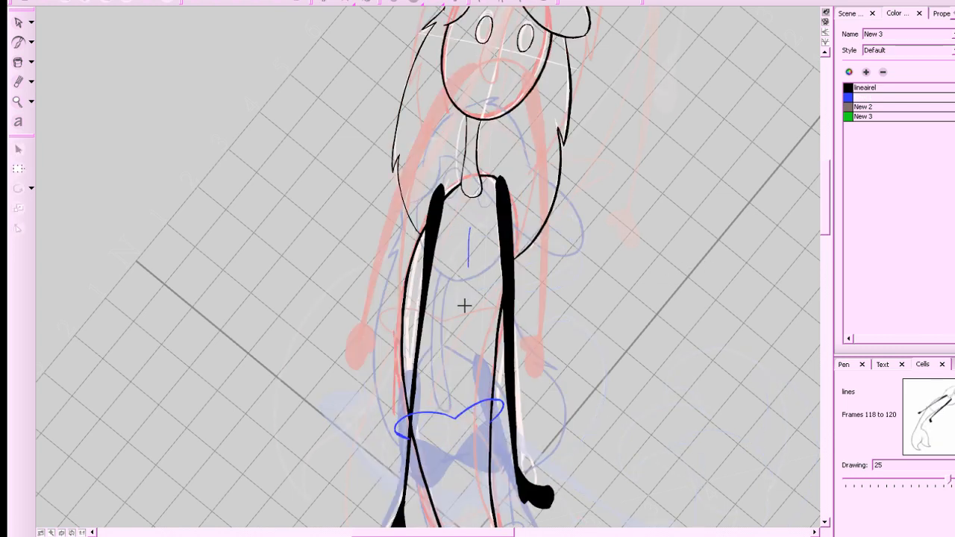
{"action": "key", "text": "ctrl+z"}
{"action": "left_click_drag", "start_coordinate": [468, 230], "coordinate": [469, 278]}
{"action": "key", "text": "ctrl+z"}
{"action": "mouse_move", "coordinate": [466, 233]}
{"action": "left_mouse_down"}
{"action": "mouse_move", "coordinate": [466, 275]}
{"action": "mouse_move", "coordinate": [523, 254]}
{"action": "left_mouse_up"}
{"action": "key", "text": "ctrl+z"}
{"action": "left_click_drag", "start_coordinate": [412, 258], "coordinate": [539, 258]}
{"action": "key", "text": "ctrl+z"}
{"action": "left_click_drag", "start_coordinate": [412, 255], "coordinate": [524, 254]}
{"action": "key", "text": "ctrl+z"}
{"action": "left_click_drag", "start_coordinate": [408, 253], "coordinate": [525, 254]}
{"action": "mouse_move", "coordinate": [467, 252]}
{"action": "left_mouse_down"}
{"action": "mouse_move", "coordinate": [501, 226]}
{"action": "mouse_move", "coordinate": [510, 273]}
{"action": "mouse_move", "coordinate": [478, 266]}
{"action": "mouse_move", "coordinate": [426, 229]}
{"action": "mouse_move", "coordinate": [417, 247]}
{"action": "mouse_move", "coordinate": [424, 273]}
{"action": "mouse_move", "coordinate": [467, 254]}
{"action": "left_mouse_up"}
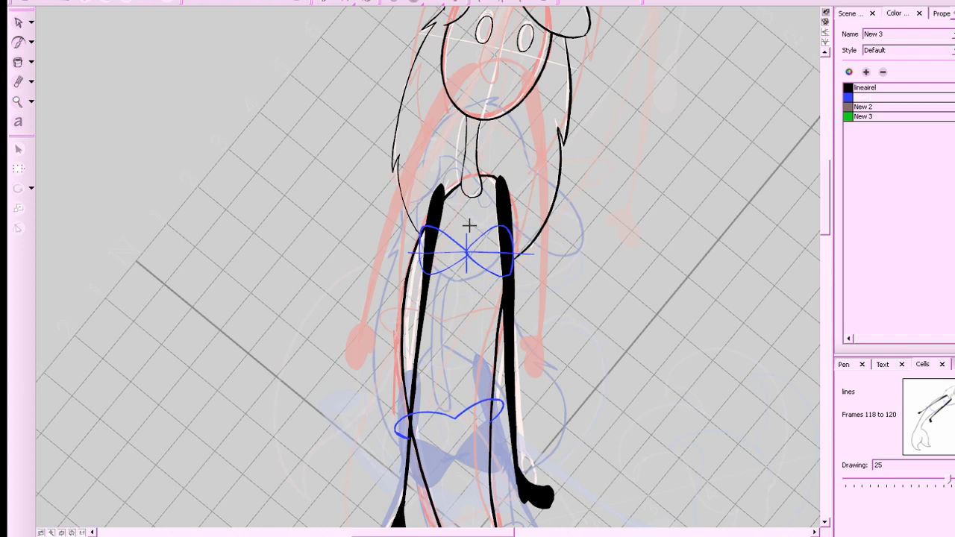
Delete the vertical and horizontal guide lines, keeping the bikini top's outline.
{"action": "left_click", "coordinate": [19, 23]}
{"action": "left_click_drag", "start_coordinate": [468, 270], "coordinate": [457, 283]}
{"action": "key", "text": "Delete"}
{"action": "left_click", "coordinate": [490, 253]}
{"action": "key", "text": "Delete"}
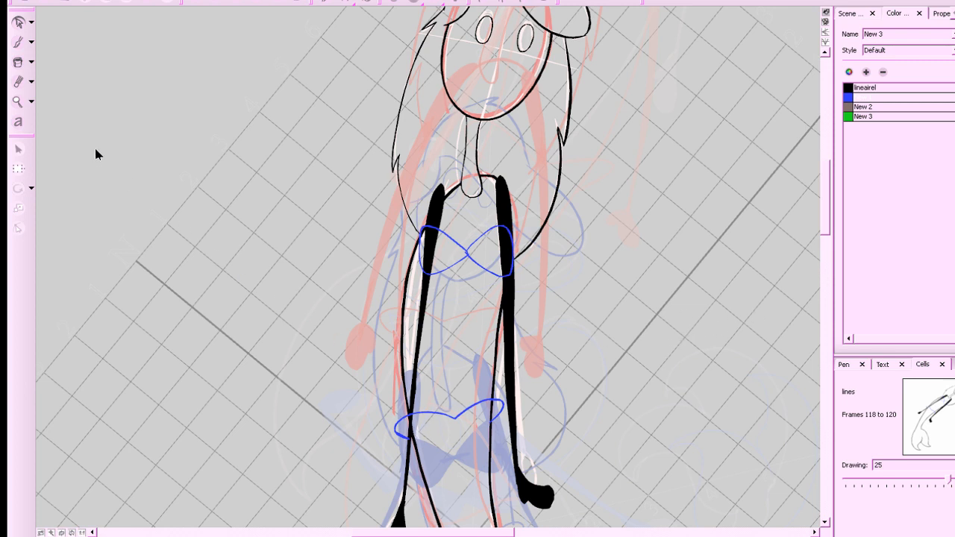
Try to fill one cup of the bikini top with New 1 blue.
{"action": "left_click", "coordinate": [18, 62]}
{"action": "left_click", "coordinate": [452, 237]}
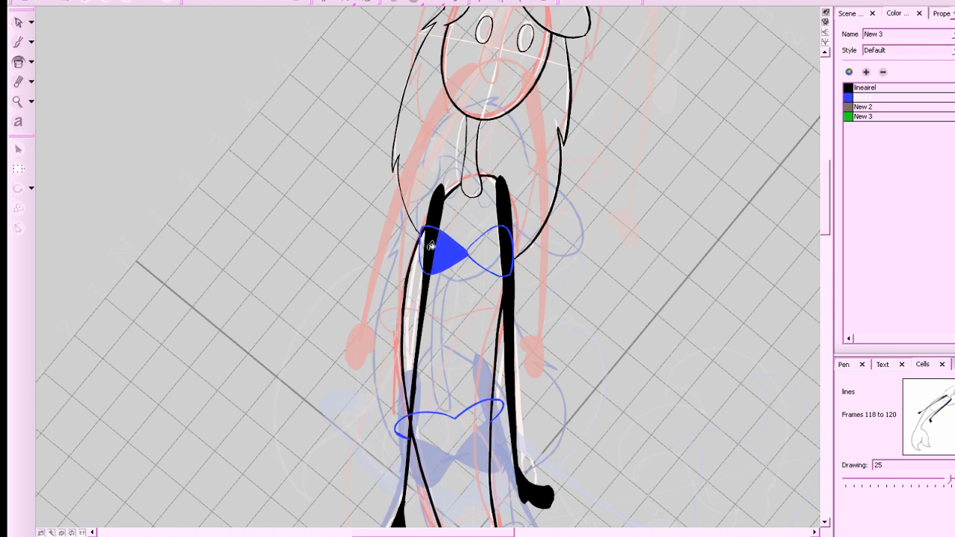
{"action": "left_click", "coordinate": [422, 248]}
{"action": "key", "text": "ctrl+z"}
{"action": "key", "text": "ctrl+z"}
Remove the parts of the bikini top's outline that overlap the mermaid's arms.
{"action": "left_click", "coordinate": [18, 21]}
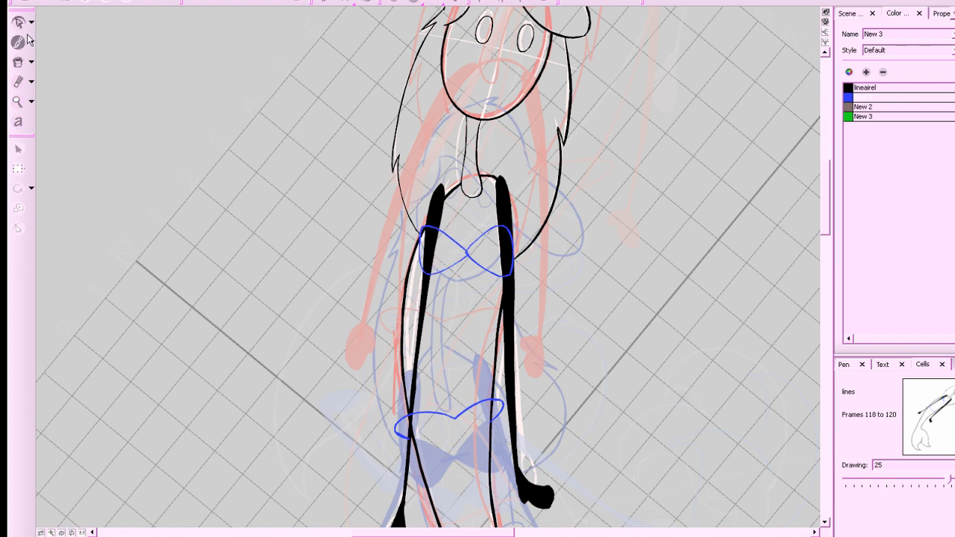
{"action": "left_click", "coordinate": [483, 261]}
{"action": "left_click", "coordinate": [694, 327]}
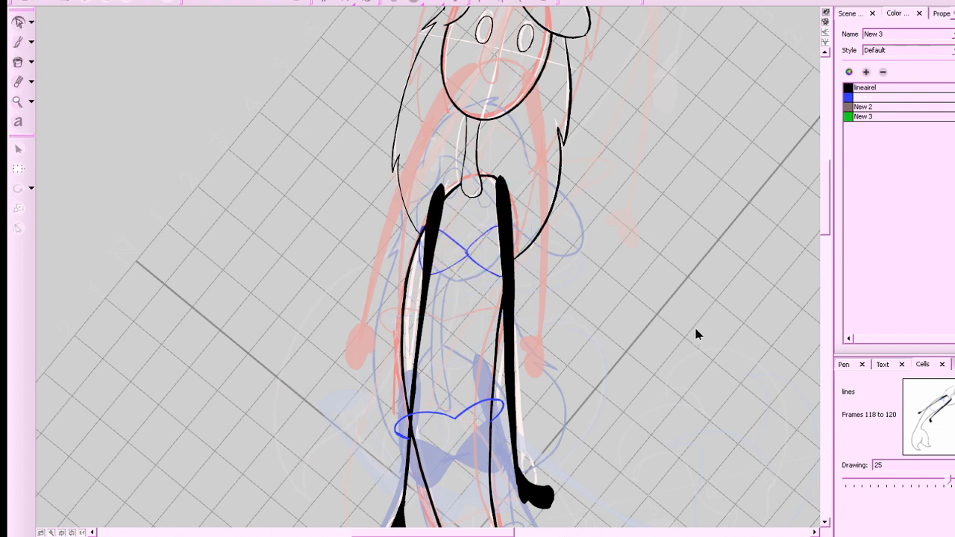
Fill both cups of the bikini top and the sliver outside the arm with New 1 blue, checking the edge up close.
{"action": "left_click_drag", "start_coordinate": [678, 350], "coordinate": [661, 383]}
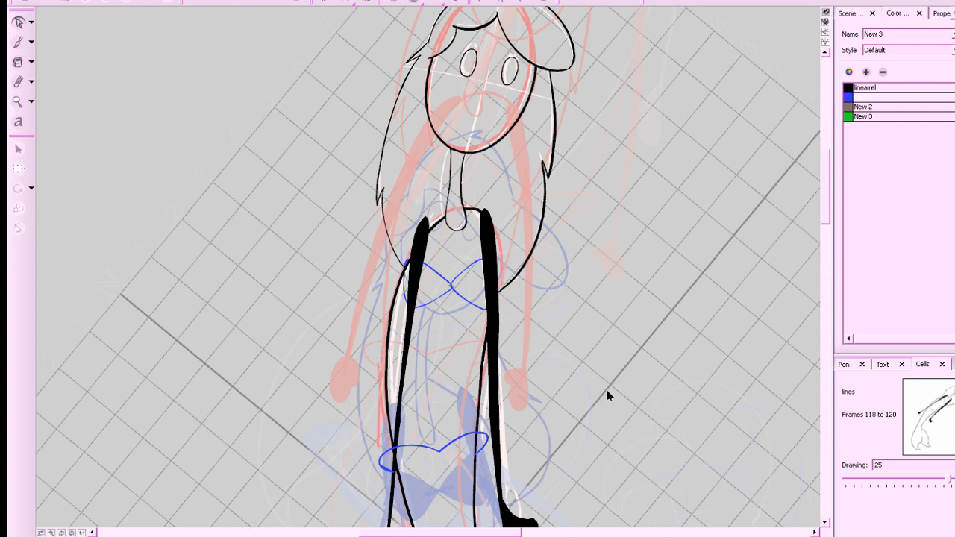
{"action": "left_click", "coordinate": [18, 62]}
{"action": "left_click", "coordinate": [471, 278]}
{"action": "left_click", "coordinate": [418, 273]}
{"action": "left_click", "coordinate": [409, 270]}
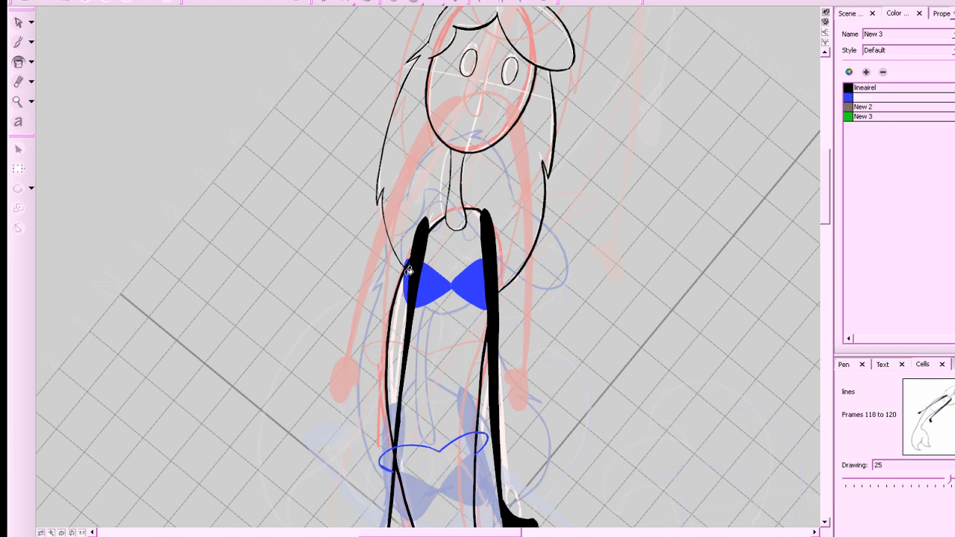
{"action": "key", "text": "z"}
{"action": "key", "text": "z"}
{"action": "key", "text": "z"}
{"action": "key", "text": "alt+b"}
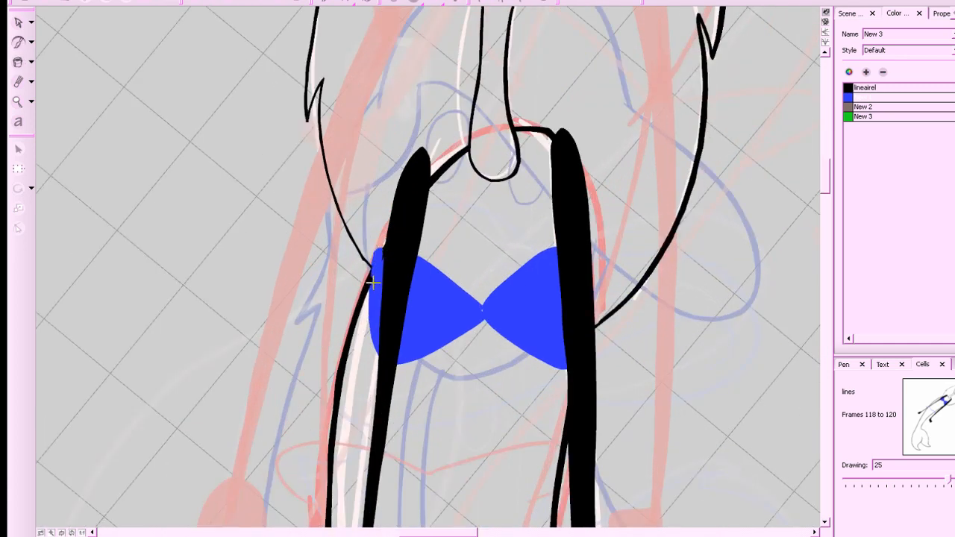
On frames 121 to 123, draw crossed guide lines and a bow-shaped bikini top outline in New 1 blue on the mermaid's chest.
{"action": "key", "text": "x"}
{"action": "key", "text": "x"}
{"action": "key", "text": "x"}
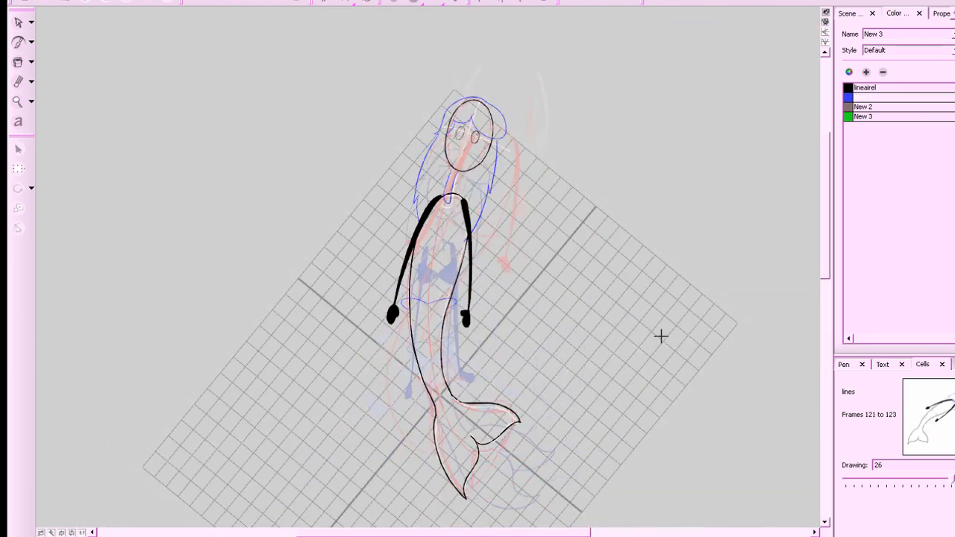
{"action": "key", "text": "z"}
{"action": "key", "text": "z"}
{"action": "key", "text": "z"}
{"action": "key", "text": "space"}
{"action": "left_click_drag", "start_coordinate": [679, 292], "coordinate": [702, 382]}
{"action": "left_click", "coordinate": [858, 98]}
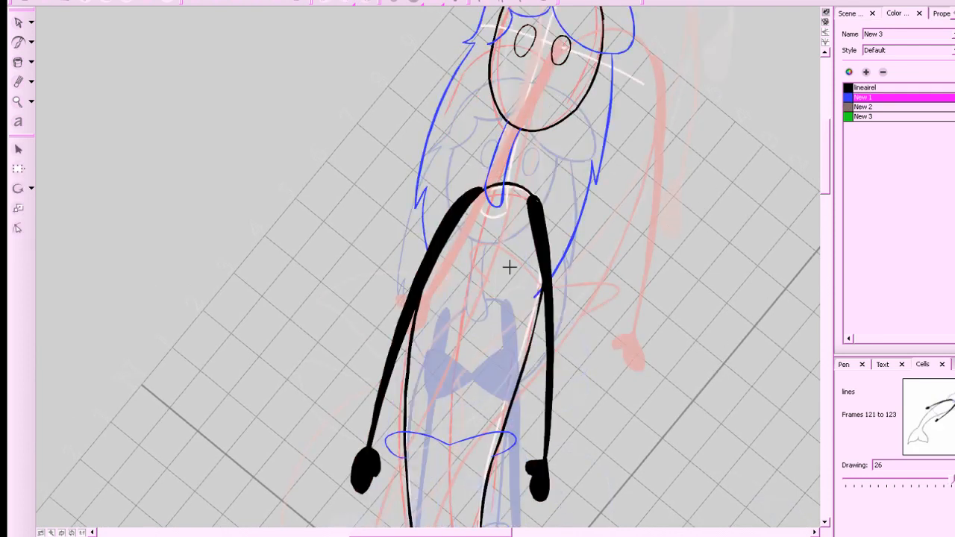
{"action": "left_click_drag", "start_coordinate": [496, 224], "coordinate": [486, 270]}
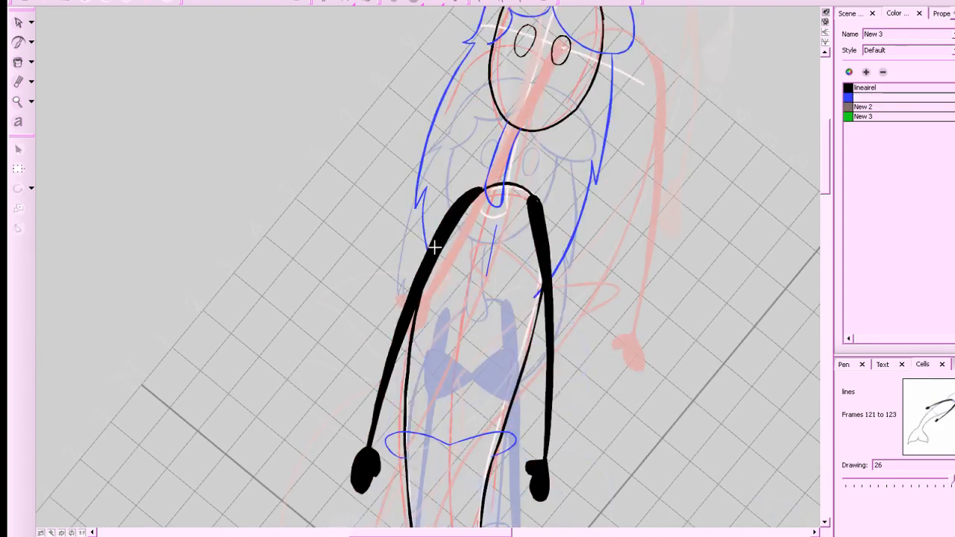
{"action": "mouse_move", "coordinate": [434, 247]}
{"action": "left_mouse_down"}
{"action": "mouse_move", "coordinate": [591, 276]}
{"action": "mouse_move", "coordinate": [487, 251]}
{"action": "mouse_move", "coordinate": [526, 225]}
{"action": "mouse_move", "coordinate": [549, 259]}
{"action": "mouse_move", "coordinate": [536, 280]}
{"action": "left_mouse_up"}
{"action": "key", "text": "ctrl+z"}
{"action": "mouse_move", "coordinate": [491, 251]}
{"action": "left_mouse_down"}
{"action": "mouse_move", "coordinate": [536, 227]}
{"action": "mouse_move", "coordinate": [540, 265]}
{"action": "mouse_move", "coordinate": [514, 279]}
{"action": "mouse_move", "coordinate": [476, 231]}
{"action": "mouse_move", "coordinate": [447, 229]}
{"action": "mouse_move", "coordinate": [451, 272]}
{"action": "mouse_move", "coordinate": [490, 254]}
{"action": "left_mouse_up"}
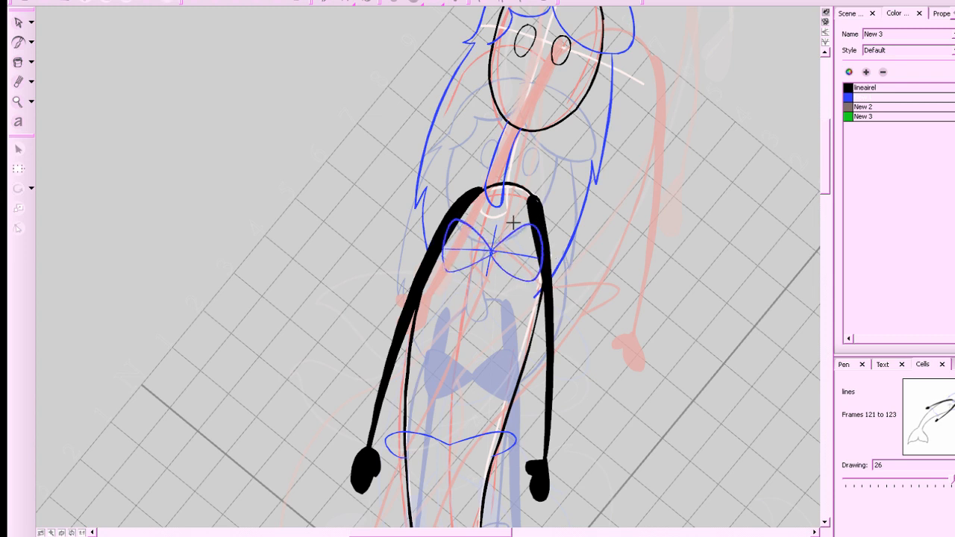
Delete the crossed guide lines from the bikini top outline and shift the outline slightly lower on the chest.
{"action": "left_click", "coordinate": [18, 62]}
{"action": "left_click", "coordinate": [19, 22]}
{"action": "left_click", "coordinate": [495, 233]}
{"action": "key", "text": "Delete"}
{"action": "left_click", "coordinate": [508, 254]}
{"action": "key", "text": "Delete"}
{"action": "left_click_drag", "start_coordinate": [494, 245], "coordinate": [492, 254]}
{"action": "left_click", "coordinate": [512, 185]}
Fill both cups of the bikini top with New 1 blue and save the project.
{"action": "left_click", "coordinate": [13, 62]}
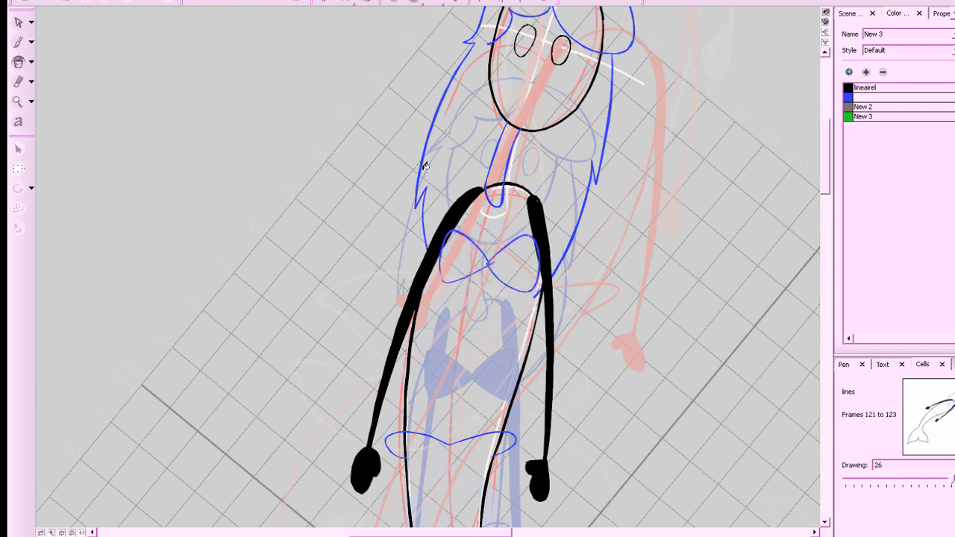
{"action": "left_click", "coordinate": [462, 259]}
{"action": "left_click", "coordinate": [519, 263]}
{"action": "left_click_drag", "start_coordinate": [638, 340], "coordinate": [618, 374]}
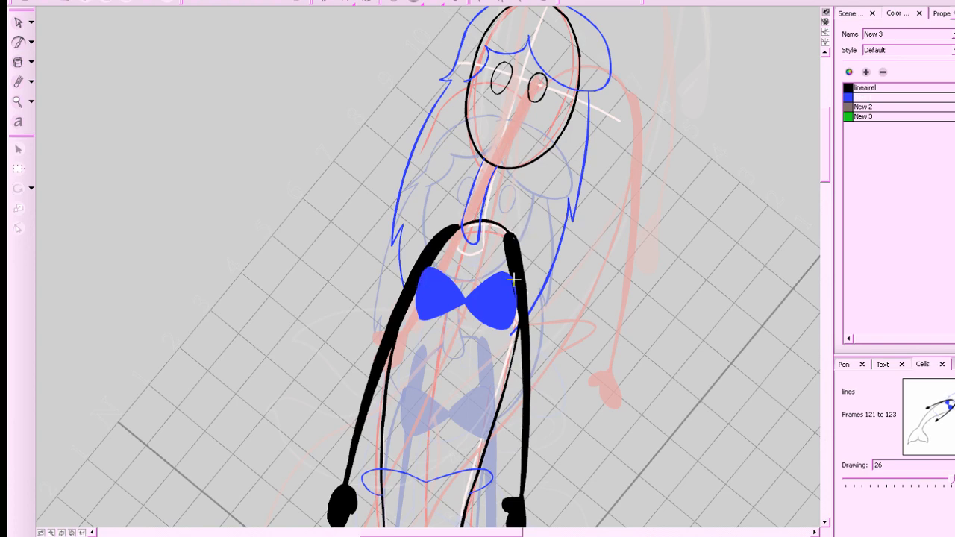
{"action": "scroll", "coordinate": [657, 295], "scroll_direction": "down", "scroll_amount": 1}
{"action": "key", "text": "ctrl+s"}
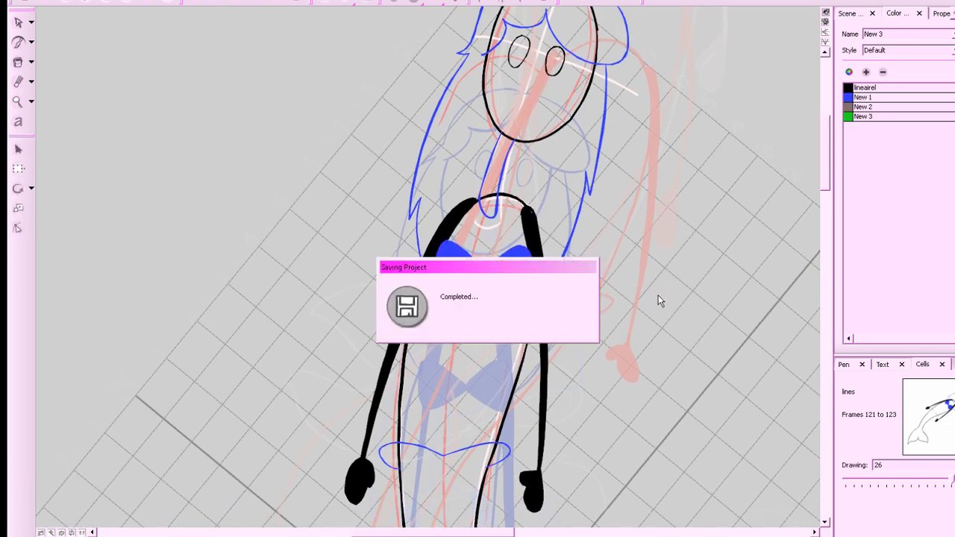
Go to the drawing on frames 124 to 126 and choose the New 1 blue for drawing.
{"action": "key", "text": "s"}
{"action": "key", "text": "a"}
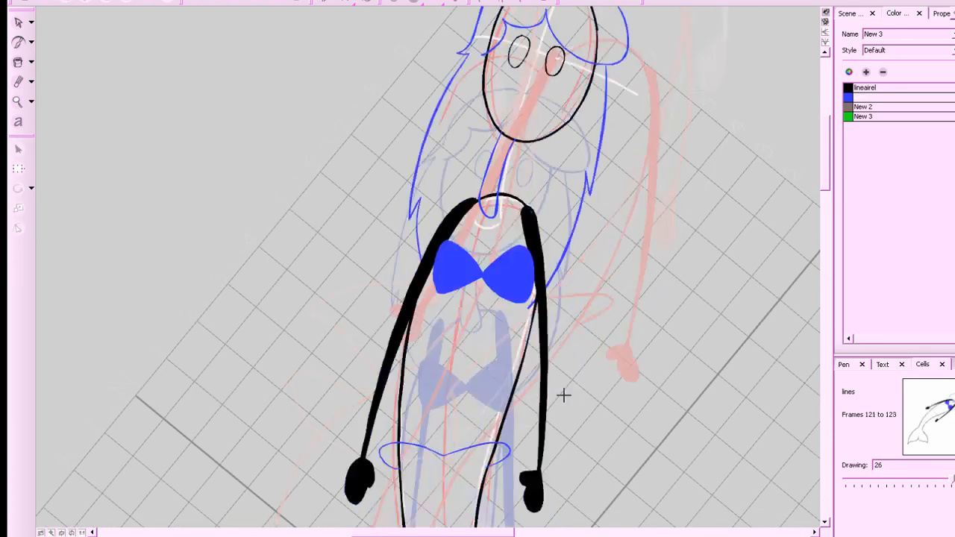
{"action": "key", "text": "s"}
{"action": "left_click_drag", "start_coordinate": [703, 287], "coordinate": [641, 442]}
{"action": "key", "text": "a"}
{"action": "key", "text": "s"}
{"action": "left_click", "coordinate": [855, 100]}
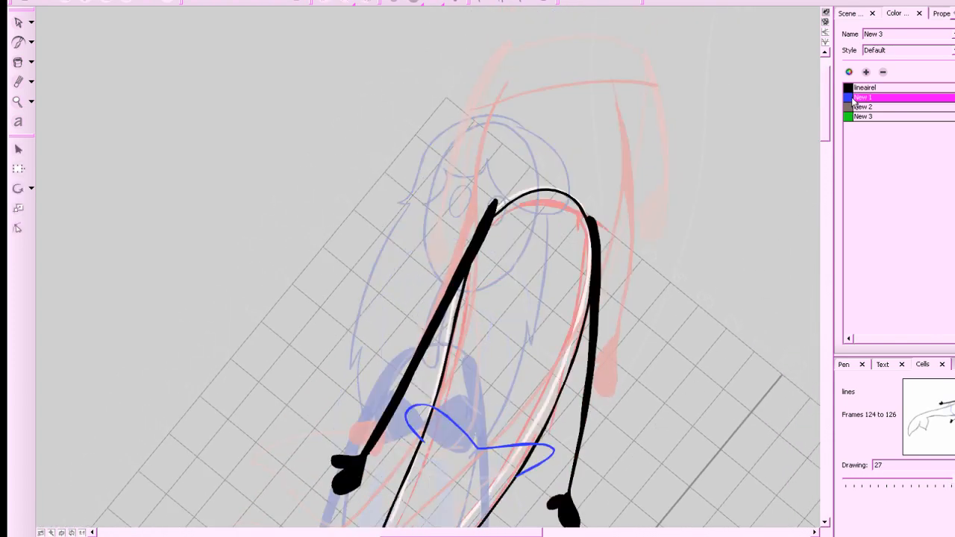
{"action": "key", "text": "a"}
{"action": "key", "text": "s"}
{"action": "left_click_drag", "start_coordinate": [544, 233], "coordinate": [532, 312]}
{"action": "key", "text": "ctrl+z"}
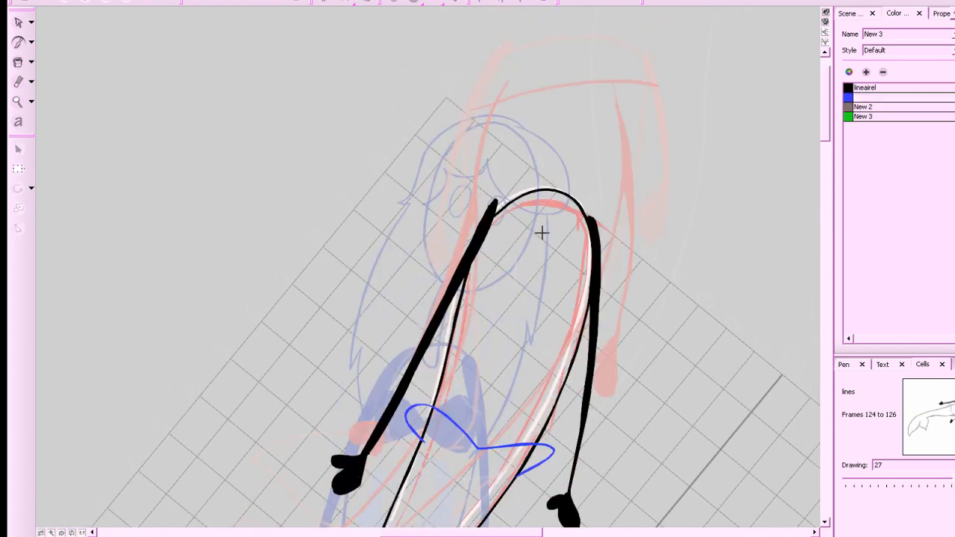
{"action": "mouse_move", "coordinate": [545, 237]}
{"action": "left_mouse_down"}
{"action": "mouse_move", "coordinate": [541, 276]}
{"action": "mouse_move", "coordinate": [537, 251]}
{"action": "left_mouse_up"}
{"action": "key", "text": "ctrl+z"}
{"action": "key", "text": "ctrl+z"}
Draw a bow-shaped bikini top outline around crossed guide lines on the chest, and delete the guide lines.
{"action": "left_click_drag", "start_coordinate": [541, 230], "coordinate": [537, 280]}
{"action": "mouse_move", "coordinate": [492, 251]}
{"action": "left_mouse_down"}
{"action": "mouse_move", "coordinate": [603, 259]}
{"action": "mouse_move", "coordinate": [589, 230]}
{"action": "mouse_move", "coordinate": [588, 265]}
{"action": "mouse_move", "coordinate": [570, 274]}
{"action": "mouse_move", "coordinate": [526, 239]}
{"action": "mouse_move", "coordinate": [499, 232]}
{"action": "mouse_move", "coordinate": [500, 277]}
{"action": "mouse_move", "coordinate": [544, 252]}
{"action": "left_mouse_up"}
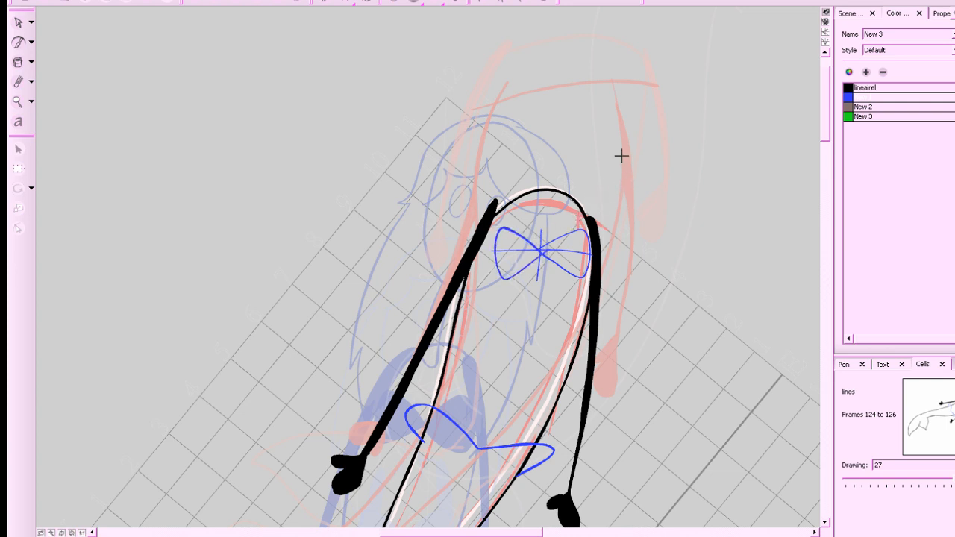
{"action": "left_click", "coordinate": [18, 22]}
{"action": "left_click", "coordinate": [569, 250]}
{"action": "key", "text": "Delete"}
{"action": "left_click", "coordinate": [537, 273]}
{"action": "key", "text": "Delete"}
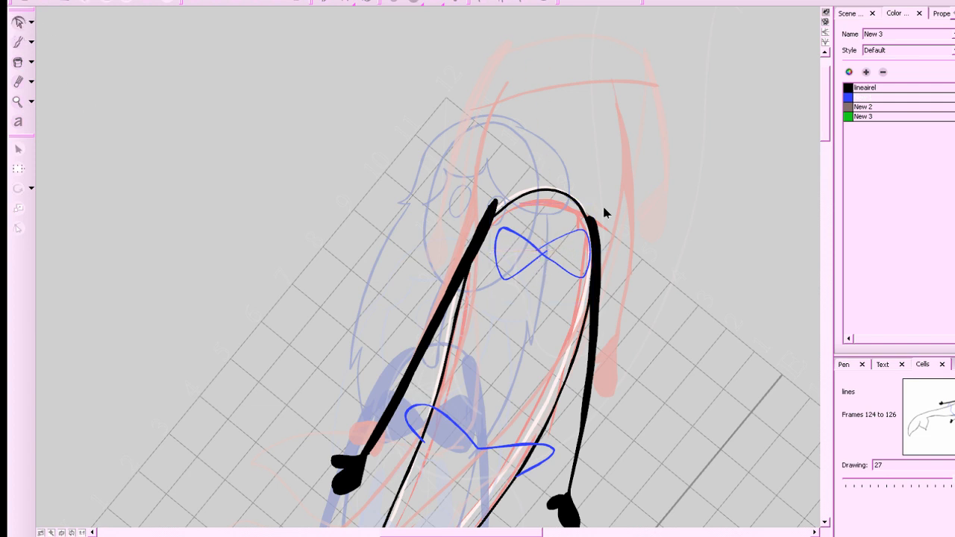
Fill both cups of the bikini top on frames 124 to 126 with New 1 blue.
{"action": "left_click", "coordinate": [19, 63]}
{"action": "left_click", "coordinate": [515, 252]}
{"action": "left_click", "coordinate": [581, 239]}
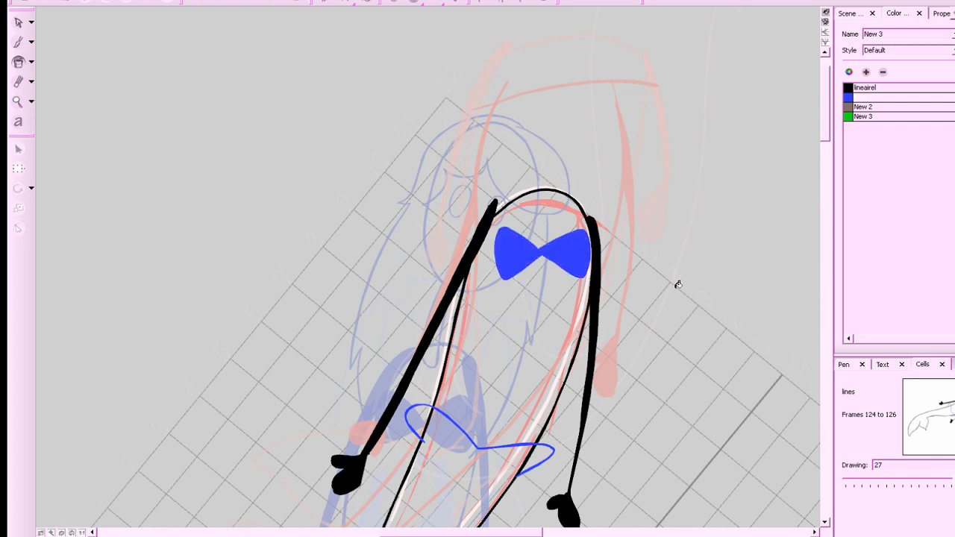
Flip ahead through the drawings as far as frames 139 to 140 and back to frames 124 to 126, examining the mermaid.
{"action": "scroll", "coordinate": [648, 433], "scroll_direction": "down", "scroll_amount": 5}
{"action": "key", "text": "g"}
{"action": "key", "text": "g"}
{"action": "key", "text": "g"}
{"action": "key", "text": "g"}
{"action": "key", "text": "g"}
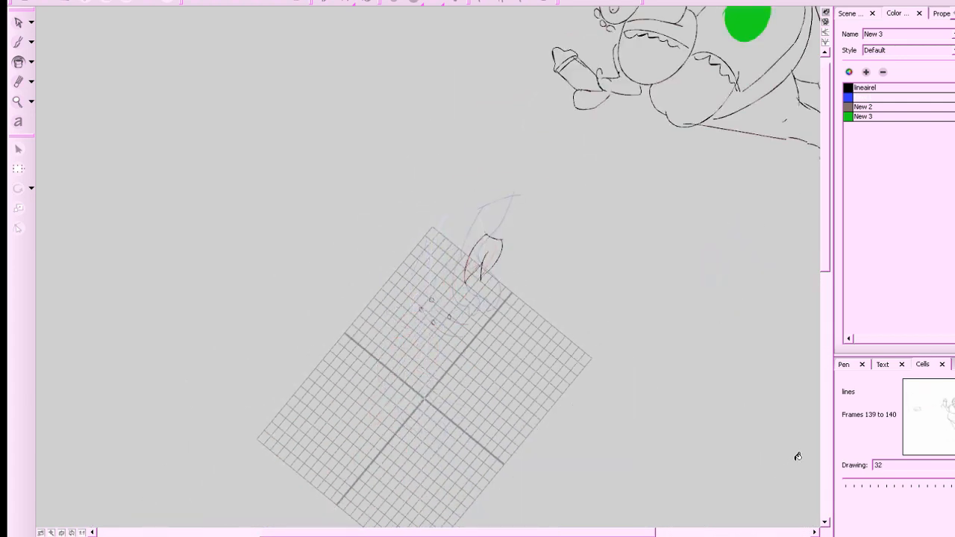
{"action": "key", "text": "f"}
{"action": "key", "text": "f"}
{"action": "key", "text": "f"}
{"action": "key", "text": "f"}
{"action": "key", "text": "f"}
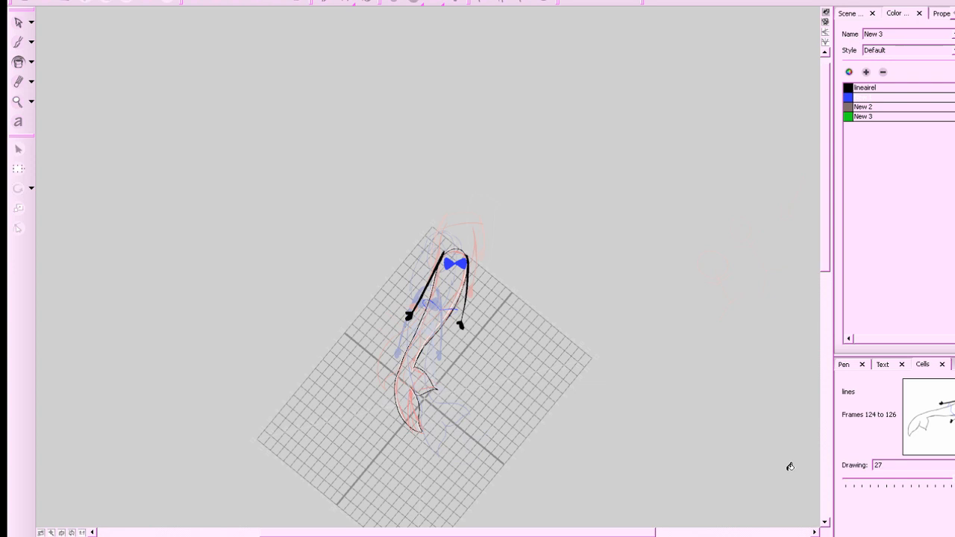
On frames 127 to 130, draw crossed guide lines and a curved, pointed waistline for the tail in New 1 blue.
{"action": "key", "text": "g"}
{"action": "key", "text": "2"}
{"action": "key", "text": "2"}
{"action": "key", "text": "f"}
{"action": "key", "text": "g"}
{"action": "key", "text": "alt+b"}
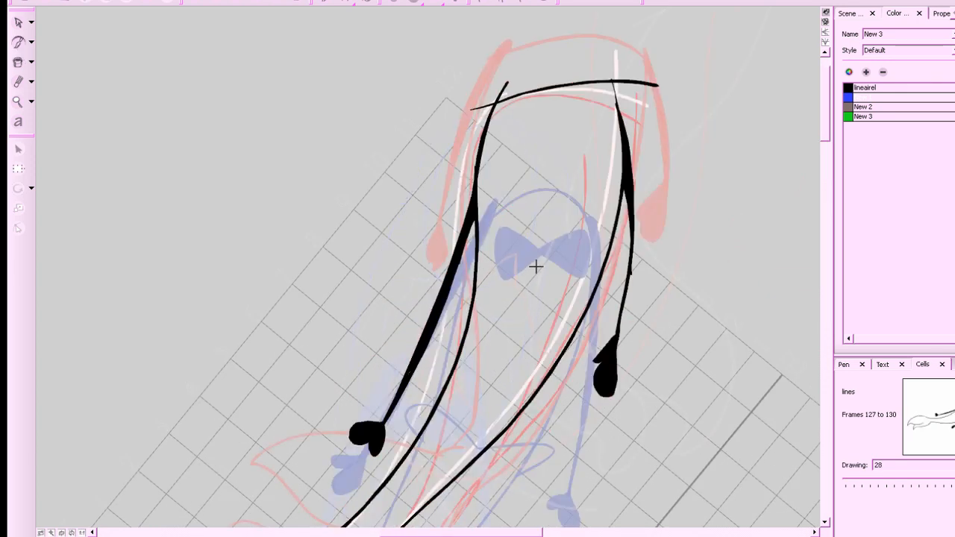
{"action": "left_click_drag", "start_coordinate": [537, 267], "coordinate": [528, 322]}
{"action": "mouse_move", "coordinate": [474, 289]}
{"action": "left_mouse_down"}
{"action": "mouse_move", "coordinate": [618, 328]}
{"action": "mouse_move", "coordinate": [580, 325]}
{"action": "mouse_move", "coordinate": [615, 300]}
{"action": "mouse_move", "coordinate": [455, 282]}
{"action": "mouse_move", "coordinate": [478, 302]}
{"action": "left_mouse_up"}
{"action": "key", "text": "f"}
{"action": "key", "text": "g"}
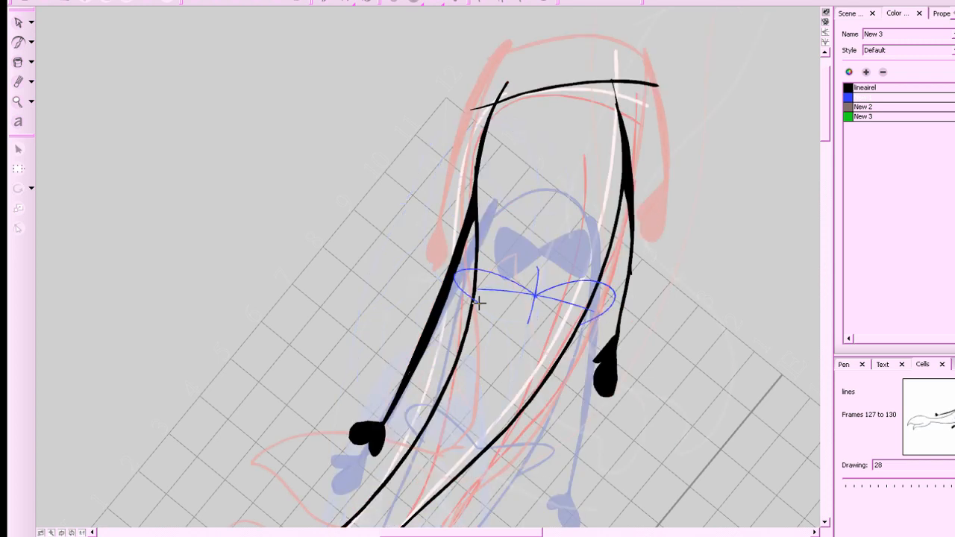
Delete the crossed guide lines from the tail's waistline, keeping only the curved outline.
{"action": "left_click", "coordinate": [18, 22]}
{"action": "left_click_drag", "start_coordinate": [510, 331], "coordinate": [506, 324]}
{"action": "key", "text": "Delete"}
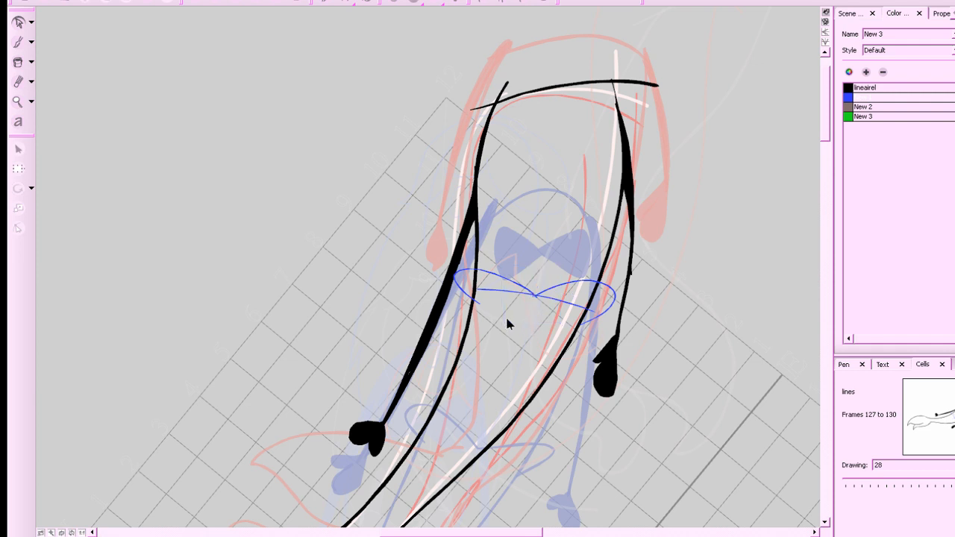
{"action": "left_click", "coordinate": [583, 296]}
{"action": "key", "text": "Delete"}
{"action": "key", "text": "2"}
{"action": "left_click_drag", "start_coordinate": [724, 352], "coordinate": [675, 377]}
{"action": "key", "text": "alt+b"}
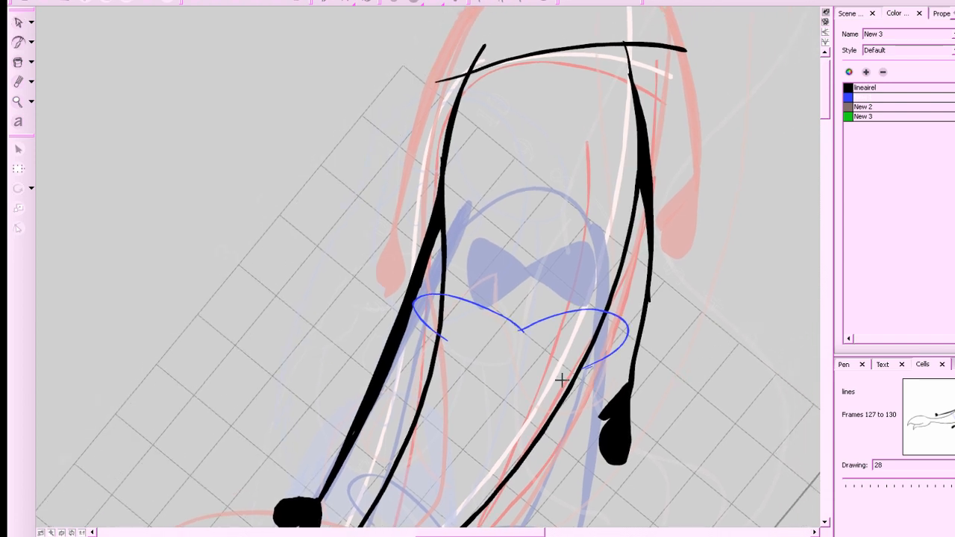
{"action": "key", "text": "alt+e"}
Step back through the earlier drawings to frame 85, examining the whole mermaid animation.
{"action": "key", "text": "1"}
{"action": "key", "text": "1"}
{"action": "key", "text": "1"}
{"action": "key", "text": "1"}
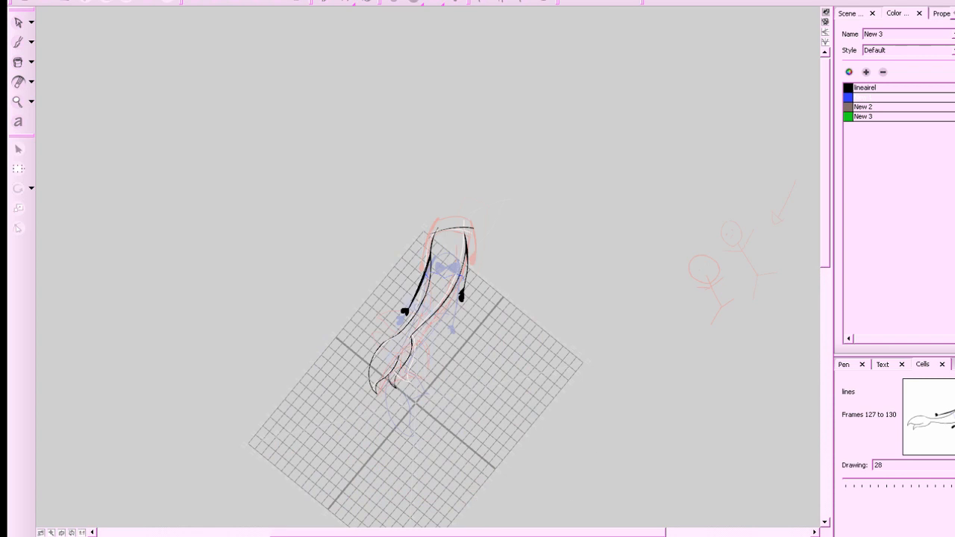
{"action": "key", "text": "comma"}
{"action": "key", "text": "comma"}
{"action": "key", "text": "comma"}
{"action": "key", "text": "comma"}
{"action": "key", "text": "comma"}
{"action": "key", "text": "comma"}
{"action": "key", "text": "comma"}
{"action": "key", "text": "comma"}
{"action": "key", "text": "comma"}
{"action": "key", "text": "comma"}
{"action": "key", "text": "comma"}
{"action": "key", "text": "comma"}
{"action": "key", "text": "comma"}
{"action": "key", "text": "comma"}
{"action": "key", "text": "comma"}
{"action": "key", "text": "comma"}
{"action": "key", "text": "comma"}
{"action": "key", "text": "comma"}
{"action": "key", "text": "comma"}
{"action": "key", "text": "comma"}
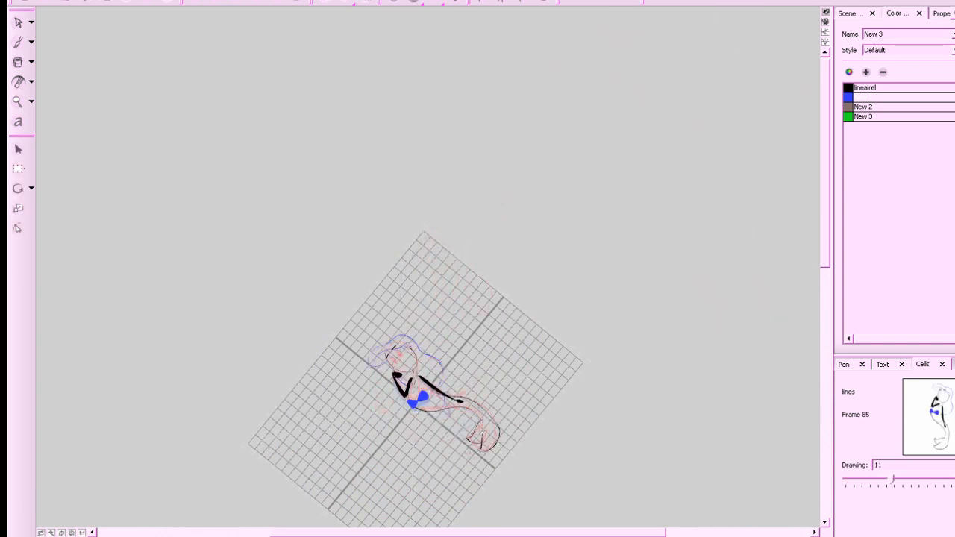
Reset the canvas rotation on frame 85 so the mermaid stands upright, and save the project.
{"action": "left_click", "coordinate": [73, 534]}
{"action": "left_click_drag", "start_coordinate": [639, 332], "coordinate": [732, 300]}
{"action": "key", "text": "2"}
{"action": "key", "text": "2"}
{"action": "key", "text": "2"}
{"action": "key", "text": "ctrl+s"}
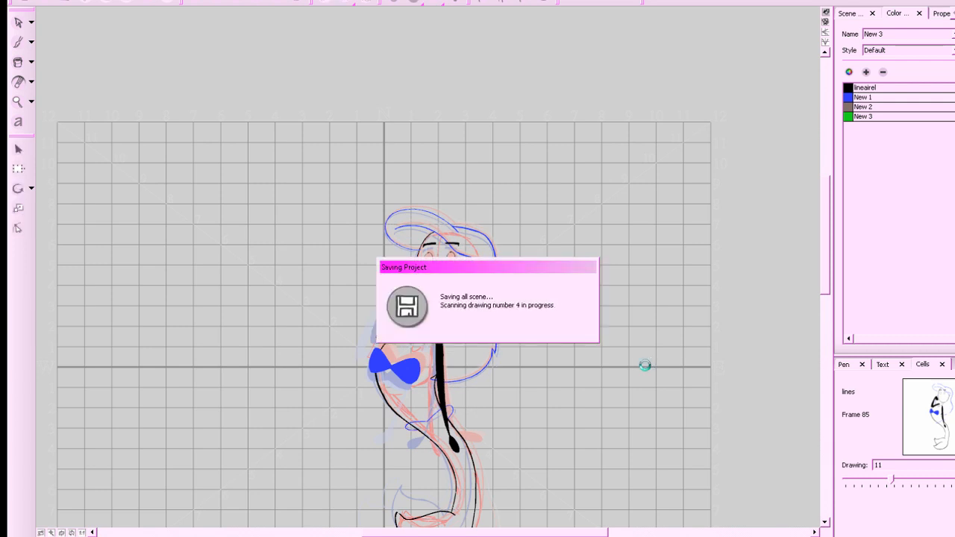
Go to the drawing on frames 95 to 96 and hide the grid.
{"action": "key", "text": "period"}
{"action": "key", "text": "period"}
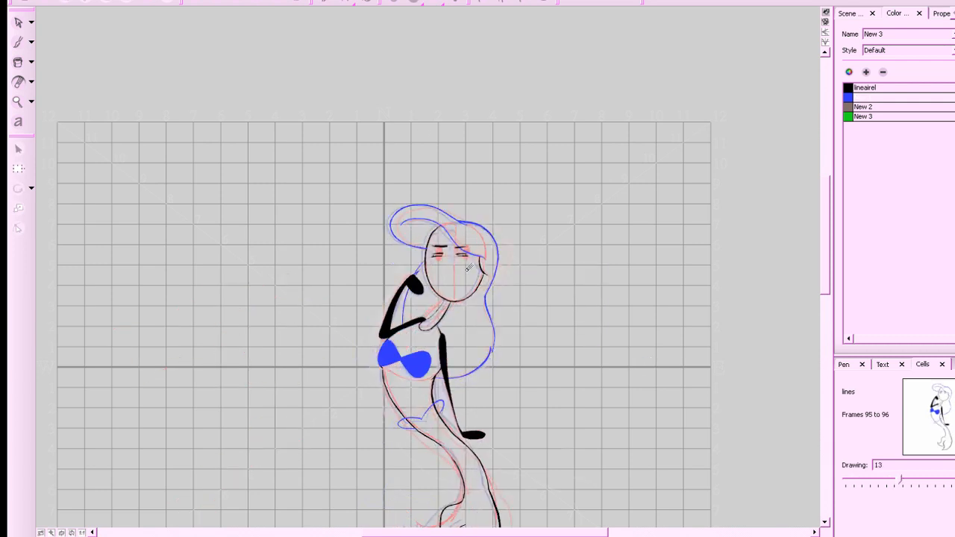
{"action": "left_click_drag", "start_coordinate": [589, 321], "coordinate": [594, 243]}
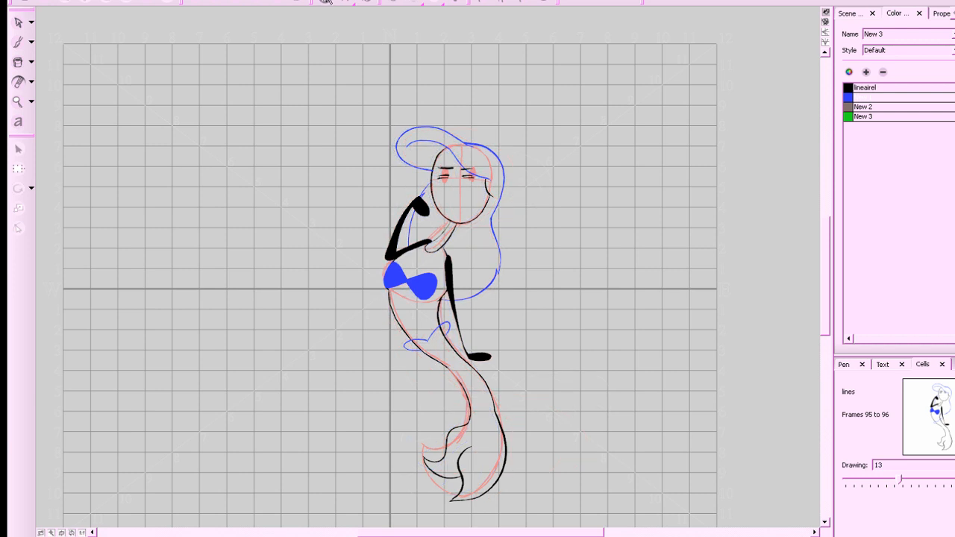
{"action": "key", "text": "ctrl+apostrophe"}
Step forward through the drawings from frames 95 to 96 up to frames 134 to 136, checking the bikini top and motion.
{"action": "key", "text": "period"}
{"action": "key", "text": "period"}
{"action": "key", "text": "period"}
{"action": "key", "text": "period"}
{"action": "key", "text": "comma"}
{"action": "key", "text": "period"}
{"action": "key", "text": "period"}
{"action": "key", "text": "period"}
{"action": "key", "text": "period"}
{"action": "key", "text": "period"}
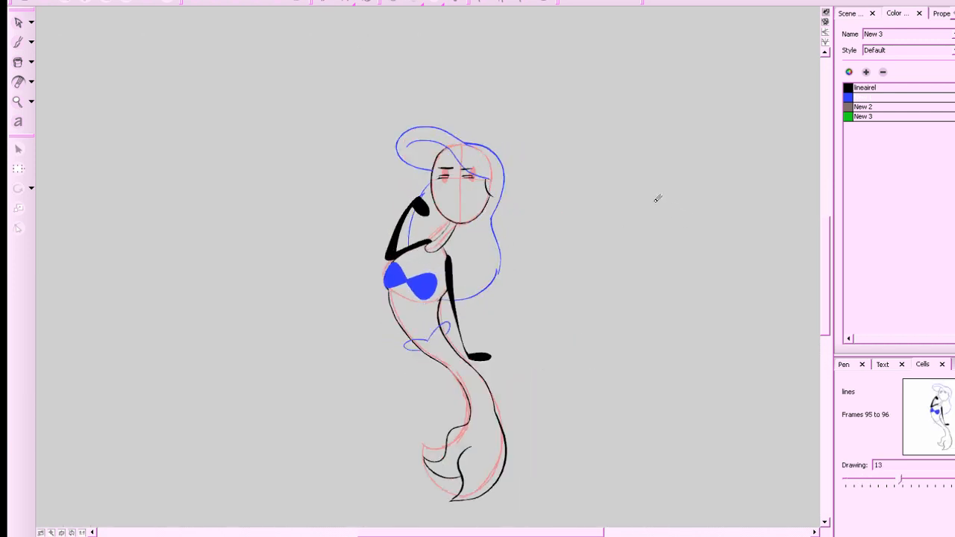
{"action": "key", "text": "period"}
{"action": "key", "text": "period"}
{"action": "key", "text": "period"}
{"action": "key", "text": "period"}
{"action": "key", "text": "period"}
{"action": "key", "text": "period"}
{"action": "key", "text": "period"}
{"action": "key", "text": "period"}
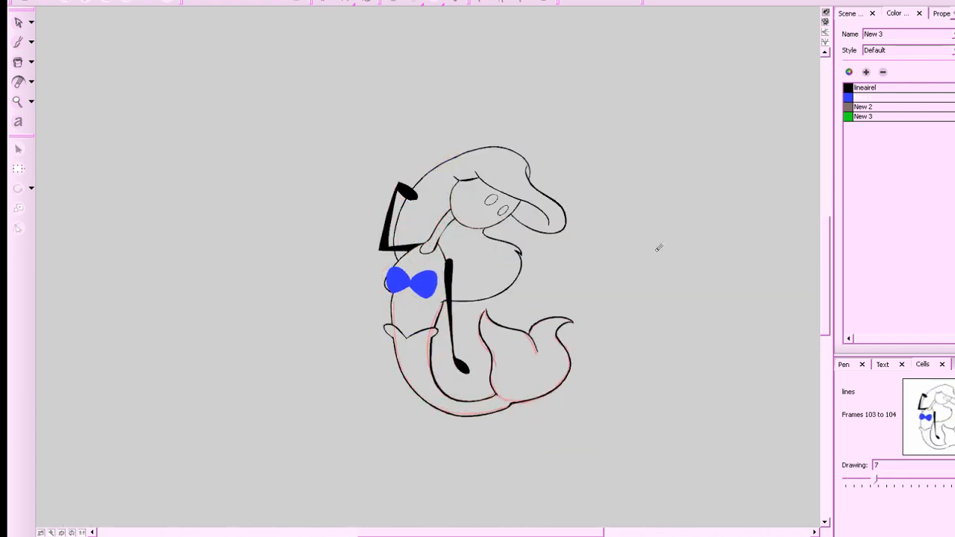
{"action": "key", "text": "comma"}
{"action": "key", "text": "comma"}
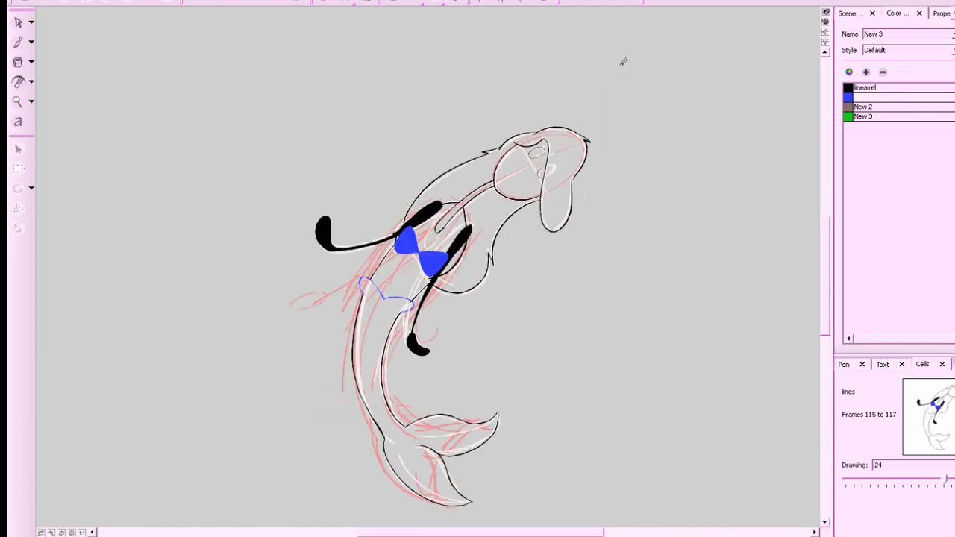
{"action": "key", "text": "period"}
{"action": "key", "text": "period"}
{"action": "key", "text": "period"}
{"action": "key", "text": "g"}
{"action": "key", "text": "g"}
{"action": "key", "text": "g"}
{"action": "key", "text": "g"}
{"action": "key", "text": "g"}
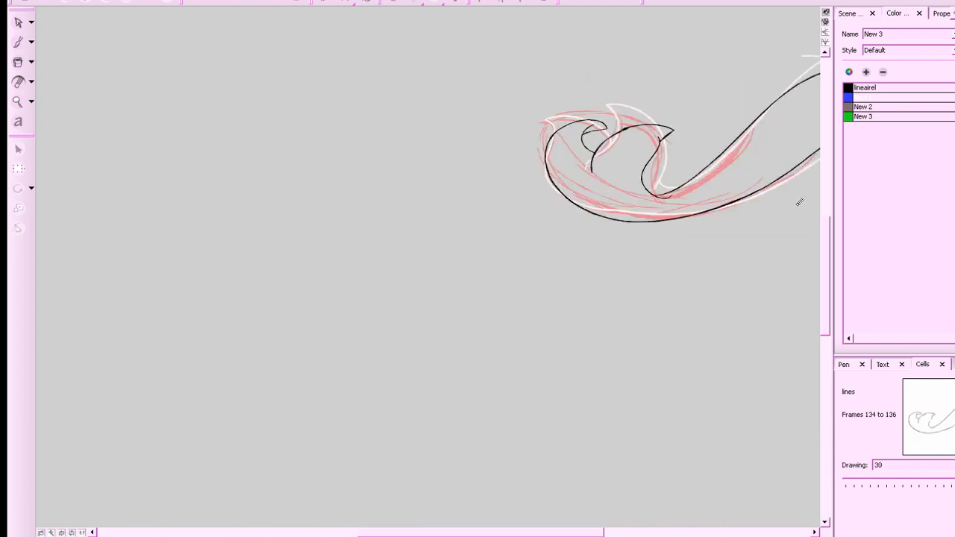
Flip back through the drawings to around frames 100 to 102, checking the line art and the bikini top.
{"action": "key", "text": "f"}
{"action": "key", "text": "f"}
{"action": "key", "text": "f"}
{"action": "key", "text": "f"}
{"action": "key", "text": "f"}
{"action": "key", "text": "f"}
{"action": "key", "text": "f"}
{"action": "key", "text": "f"}
{"action": "key", "text": "f"}
{"action": "key", "text": "f"}
{"action": "key", "text": "f"}
{"action": "key", "text": "f"}
{"action": "key", "text": "f"}
{"action": "key", "text": "f"}
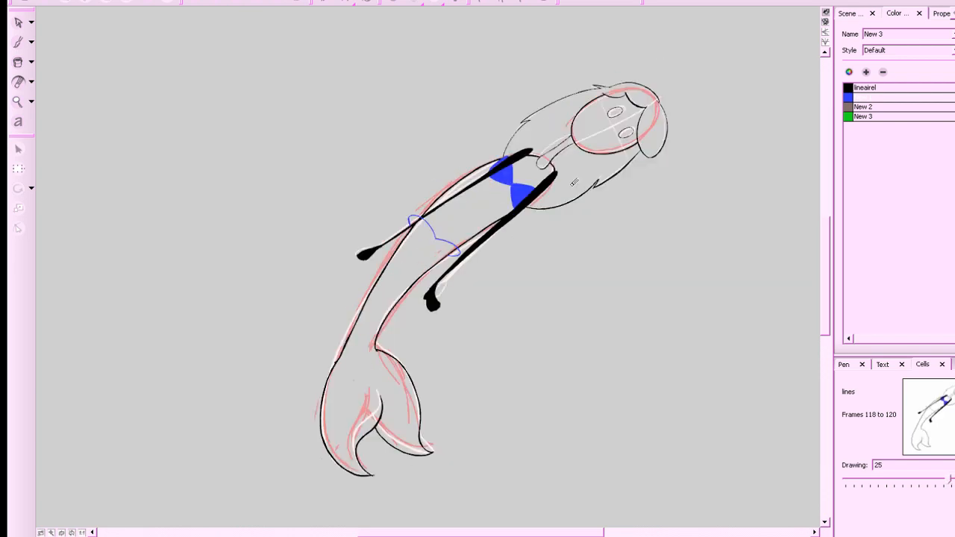
{"action": "key", "text": "f"}
{"action": "key", "text": "f"}
{"action": "key", "text": "f"}
{"action": "key", "text": "f"}
{"action": "key", "text": "f"}
{"action": "key", "text": "f"}
{"action": "key", "text": "f"}
{"action": "key", "text": "f"}
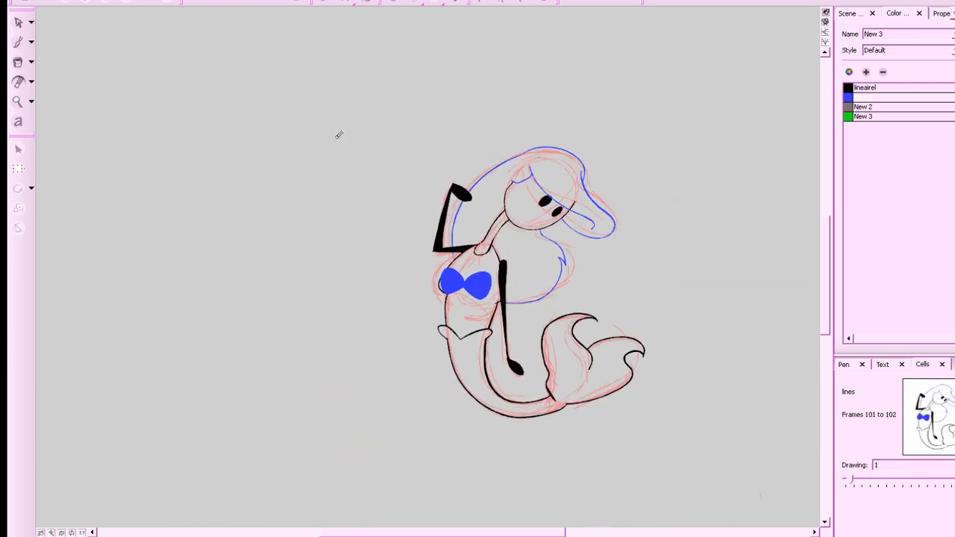
{"action": "key", "text": "g"}
{"action": "key", "text": "g"}
{"action": "key", "text": "g"}
{"action": "key", "text": "g"}
{"action": "key", "text": "g"}
{"action": "key", "text": "g"}
{"action": "key", "text": "g"}
{"action": "key", "text": "g"}
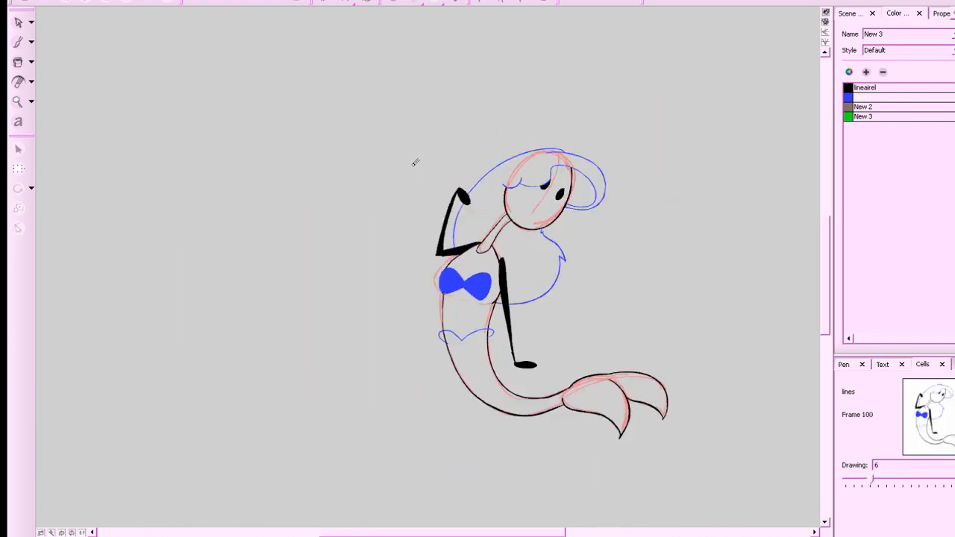
Flip through the inked drawings between frame 100 and frames 118 to 120, checking the line art and bikini top.
{"action": "key", "text": "g"}
{"action": "key", "text": "g"}
{"action": "key", "text": "g"}
{"action": "key", "text": "g"}
{"action": "key", "text": "g"}
{"action": "key", "text": "g"}
{"action": "key", "text": "g"}
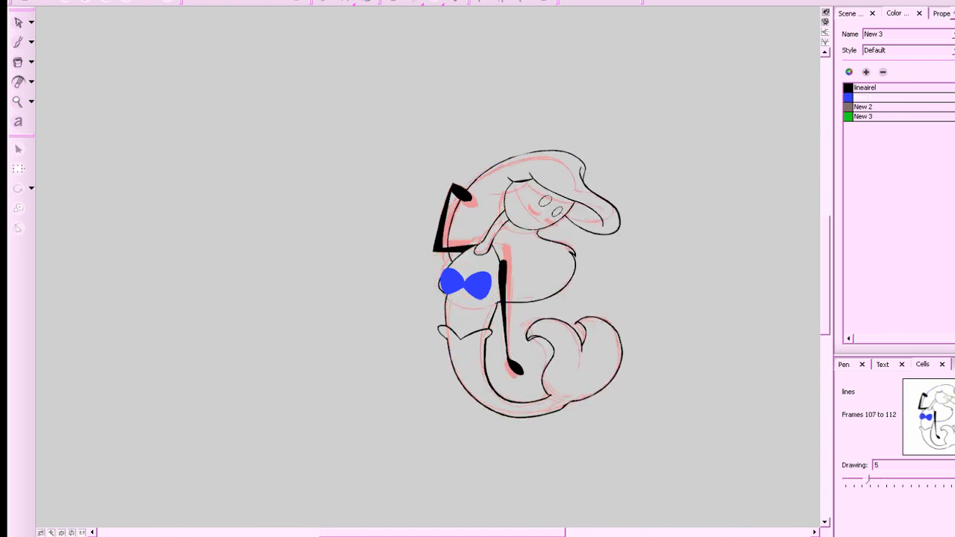
{"action": "key", "text": "f"}
{"action": "key", "text": "f"}
{"action": "key", "text": "f"}
{"action": "key", "text": "f"}
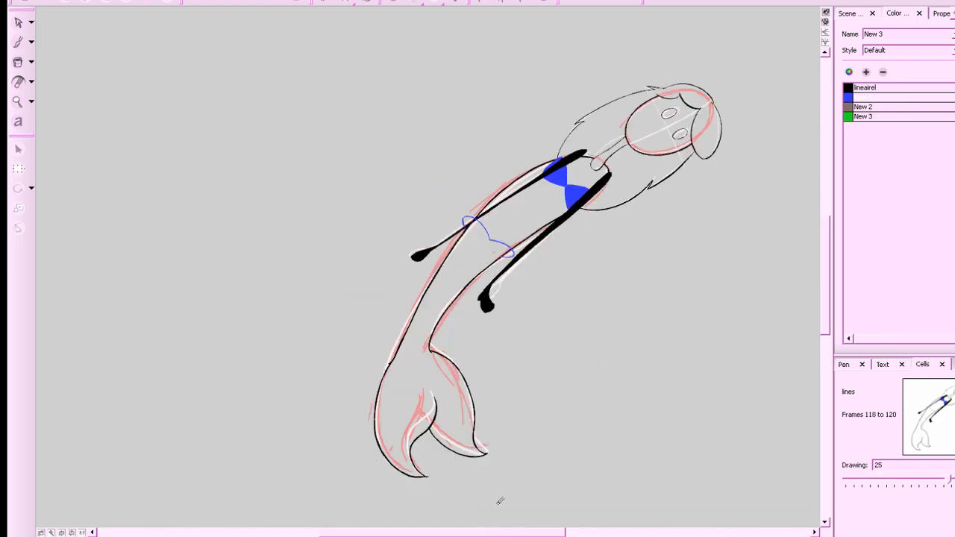
Go to the uninked rough sketch on frames 77 to 79.
{"action": "key", "text": "f"}
{"action": "key", "text": "f"}
{"action": "key", "text": "f"}
{"action": "key", "text": "f"}
{"action": "key", "text": "f"}
{"action": "key", "text": "f"}
{"action": "key", "text": "f"}
{"action": "key", "text": "f"}
{"action": "key", "text": "f"}
{"action": "key", "text": "f"}
{"action": "key", "text": "f"}
{"action": "key", "text": "f"}
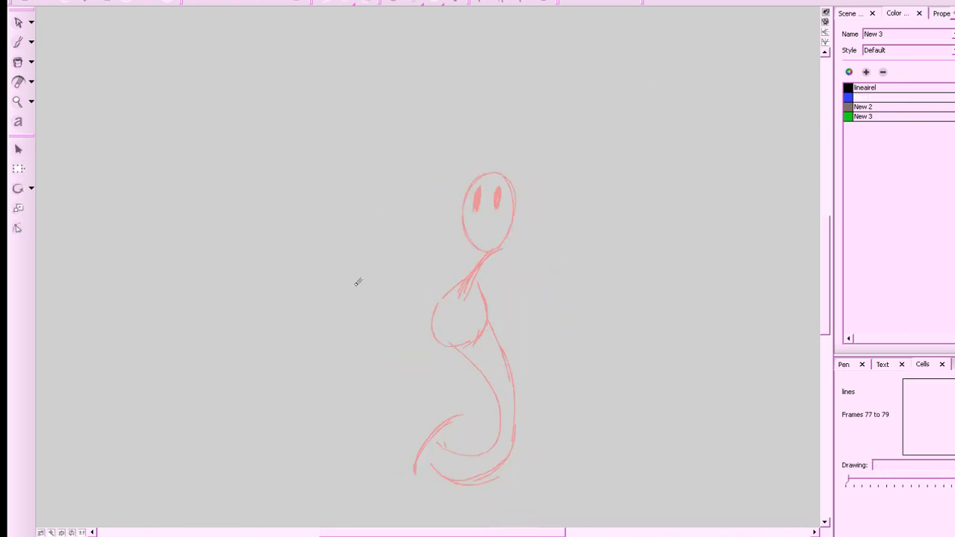
Compare the rough poses around frames 71 to 79 and settle on the sketch at frame 72.
{"action": "left_click", "coordinate": [238, 2]}
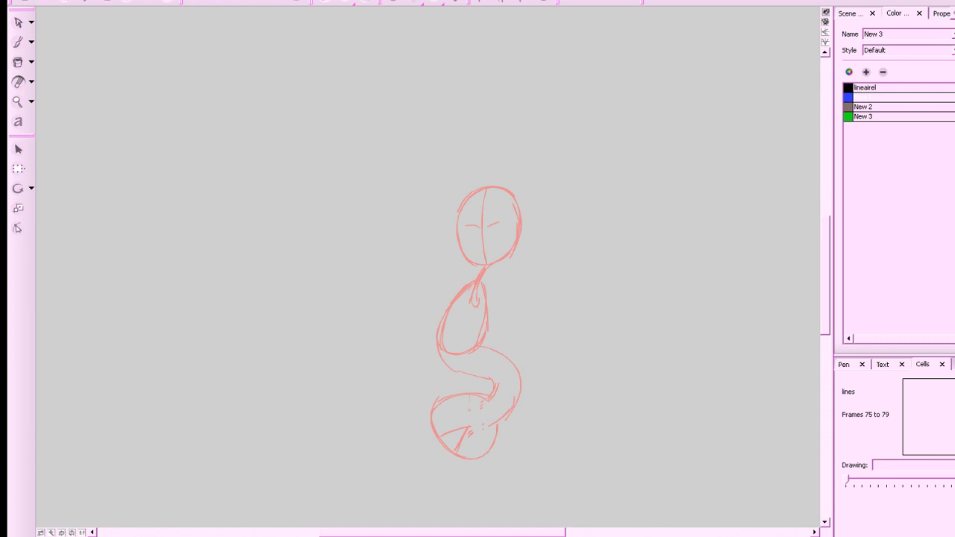
{"action": "key", "text": "f"}
{"action": "key", "text": "f"}
{"action": "key", "text": "g"}
{"action": "key", "text": "g"}
{"action": "key", "text": "g"}
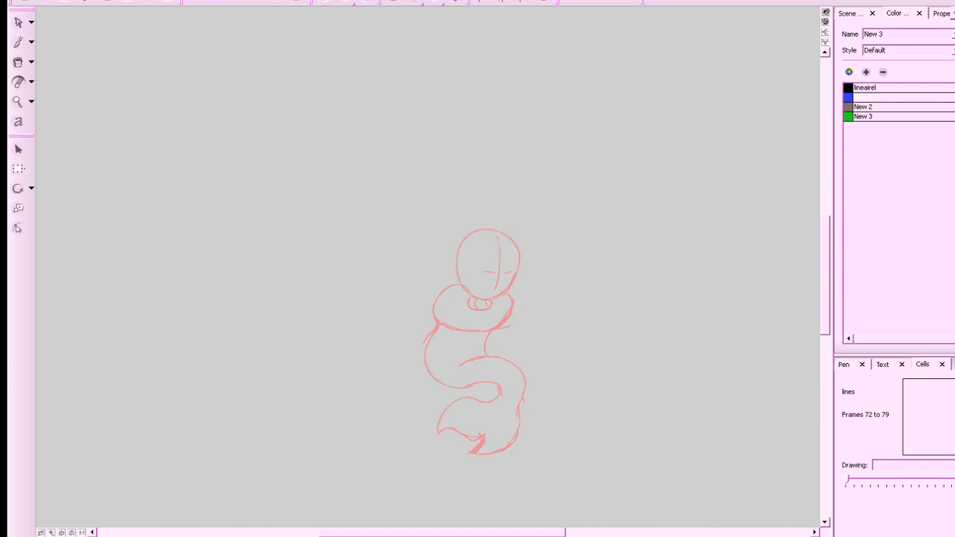
{"action": "key", "text": "f"}
{"action": "key", "text": "f"}
{"action": "key", "text": "f"}
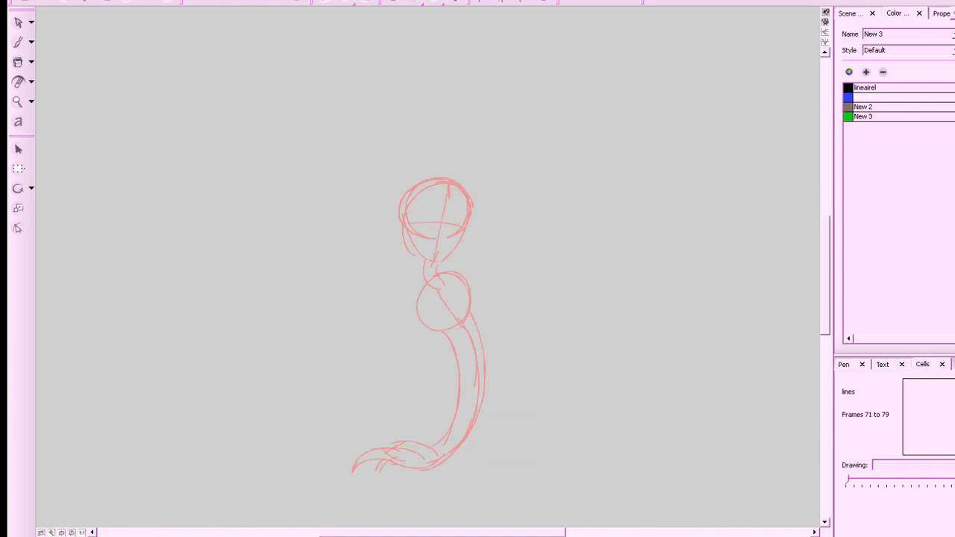
{"action": "key", "text": "g"}
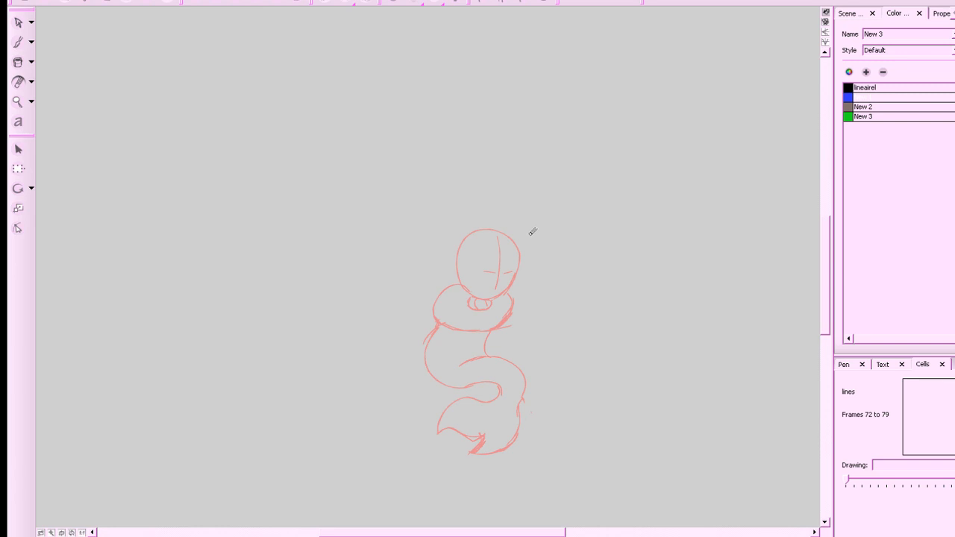
Select the black lineairel colour and enlarge the view of the rough head and torso on frame 72.
{"action": "left_click", "coordinate": [852, 89]}
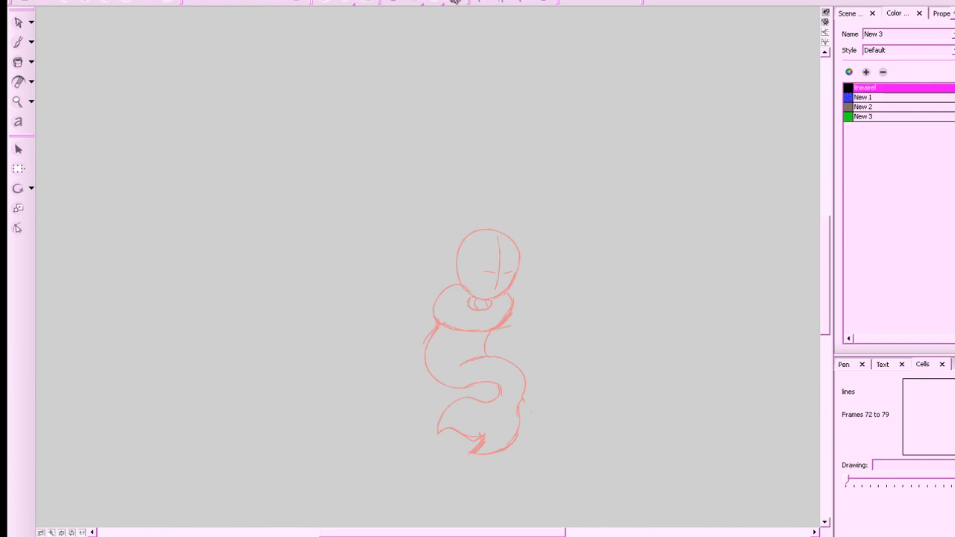
{"action": "left_click", "coordinate": [18, 22]}
{"action": "left_click", "coordinate": [510, 300]}
{"action": "key", "text": "z"}
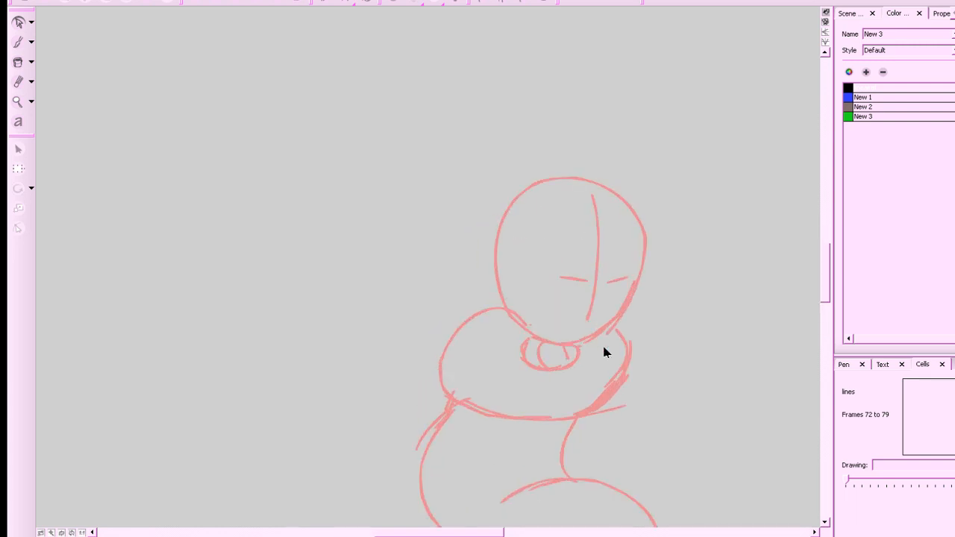
{"action": "left_click_drag", "start_coordinate": [603, 348], "coordinate": [569, 333]}
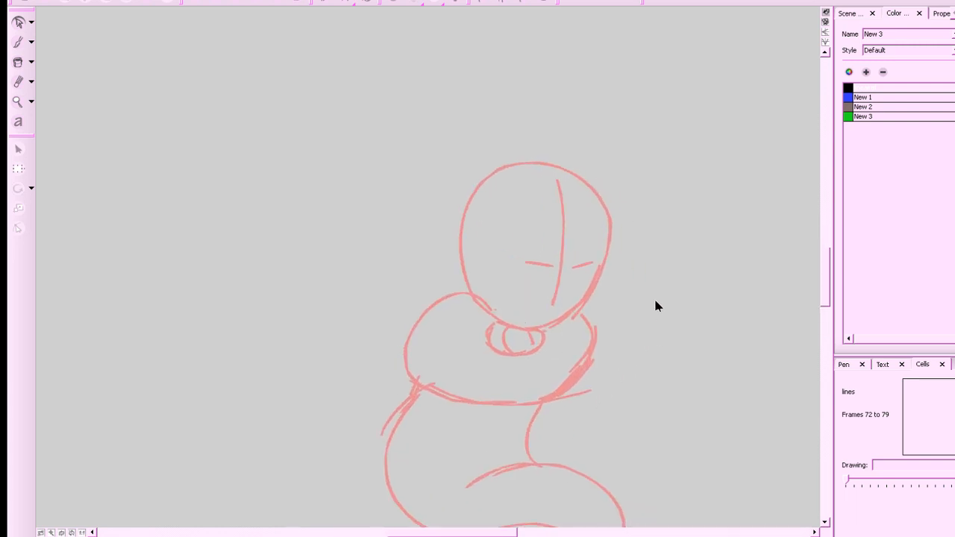
{"action": "left_click_drag", "start_coordinate": [653, 534], "coordinate": [654, 536]}
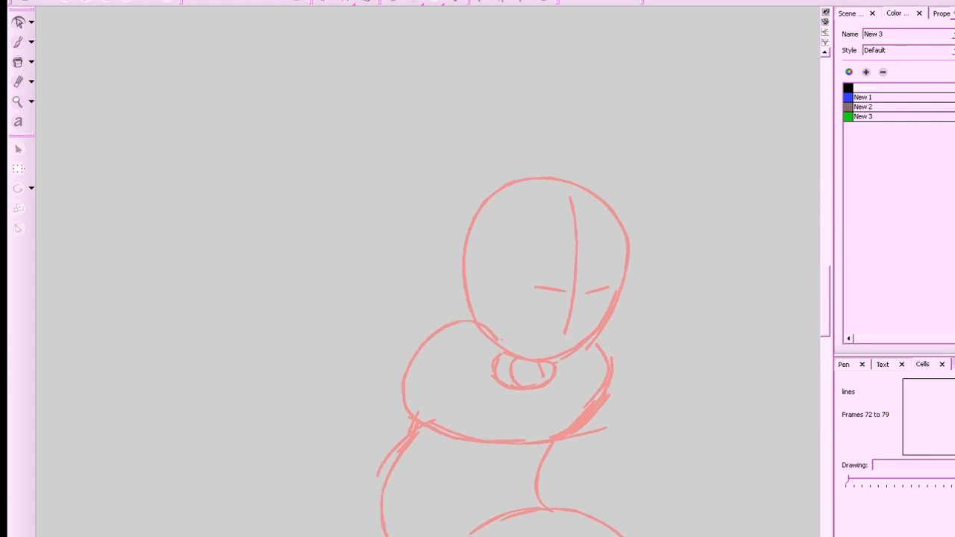
{"action": "mouse_move", "coordinate": [663, 437]}
{"action": "left_mouse_down"}
{"action": "mouse_move", "coordinate": [621, 292]}
{"action": "mouse_move", "coordinate": [601, 287]}
{"action": "left_mouse_up"}
{"action": "key", "text": "shift+z"}
{"action": "left_click_drag", "start_coordinate": [568, 148], "coordinate": [576, 171]}
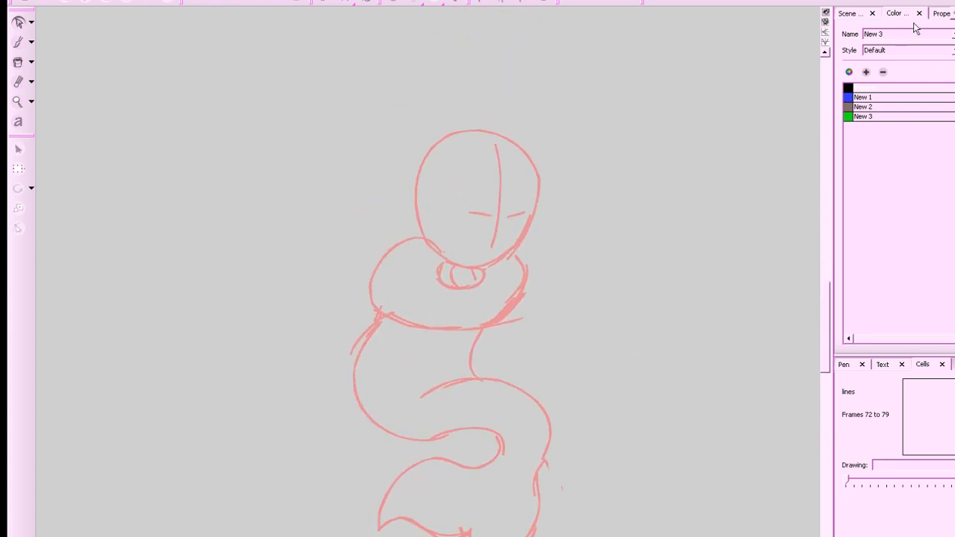
Check the stroke smoothing settings in Lazy Nezumi Pro and return to the mermaid drawing.
{"action": "left_click", "coordinate": [846, 14]}
{"action": "left_click", "coordinate": [894, 14]}
{"action": "key", "text": "alt+Tab"}
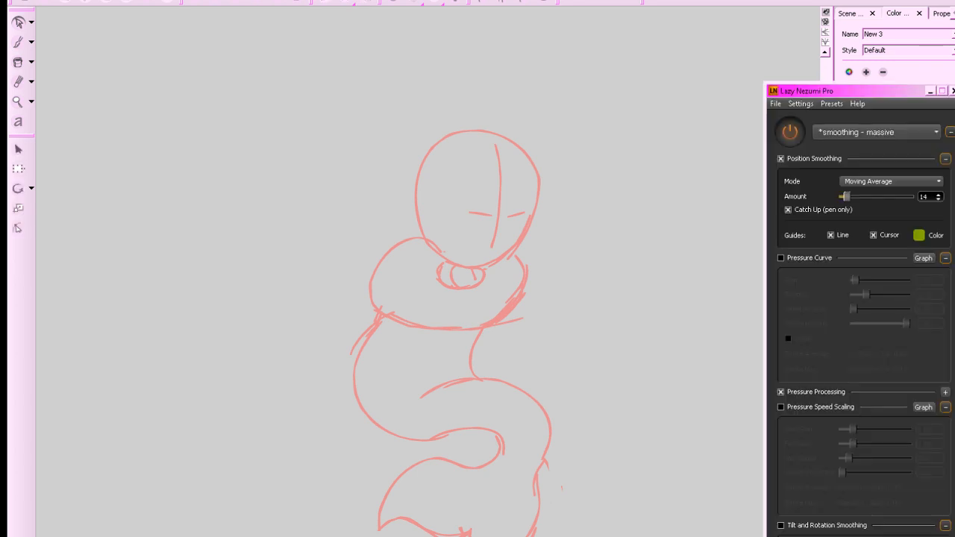
{"action": "key", "text": "alt+Tab"}
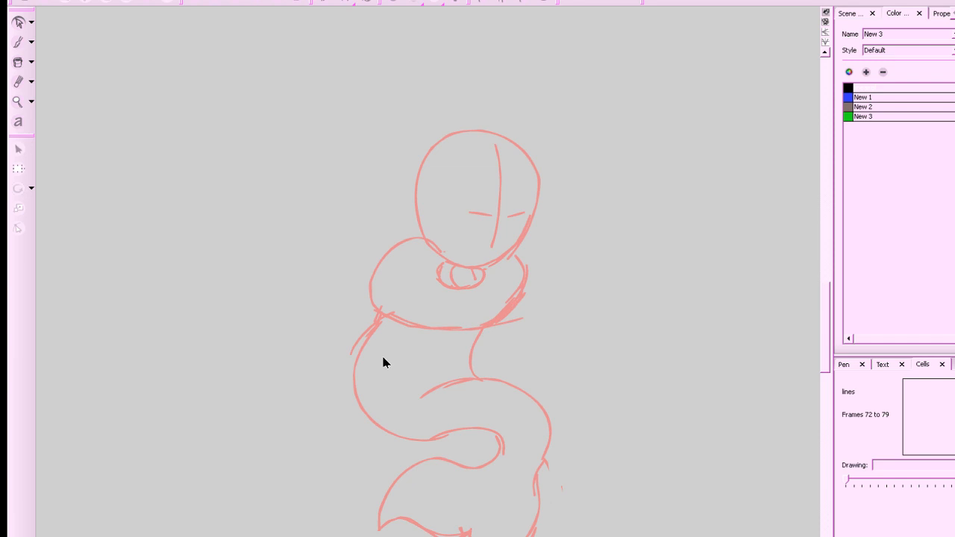
Show the neighbouring drawings as onion skin on frame 72 and prepare the brush with the blue New 1 colour.
{"action": "left_click", "coordinate": [848, 88]}
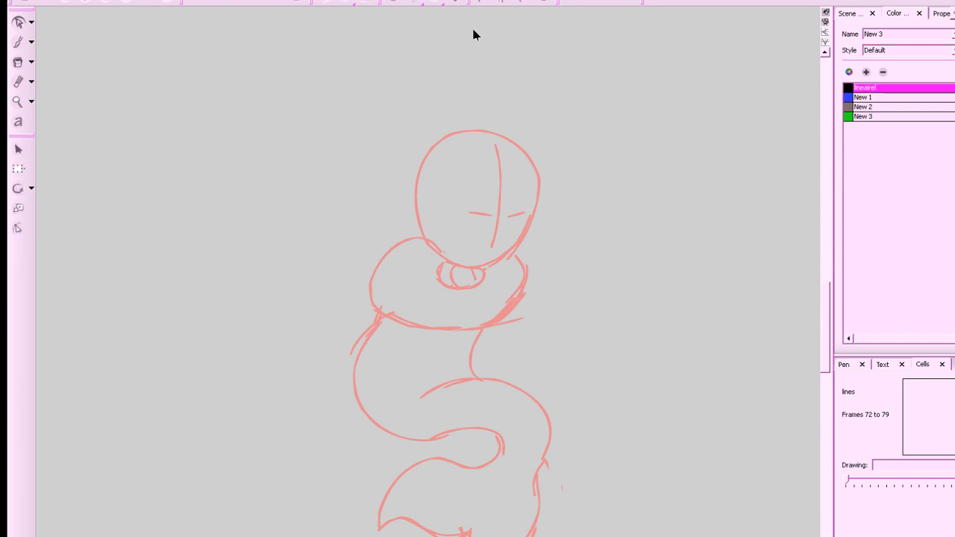
{"action": "left_click", "coordinate": [396, 3]}
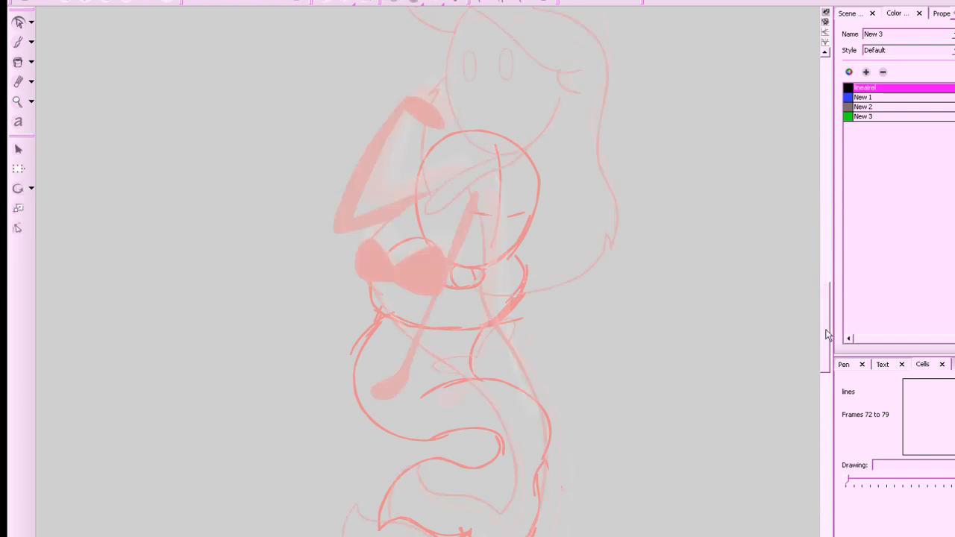
{"action": "left_click_drag", "start_coordinate": [826, 330], "coordinate": [826, 337]}
{"action": "key", "text": "alt+b"}
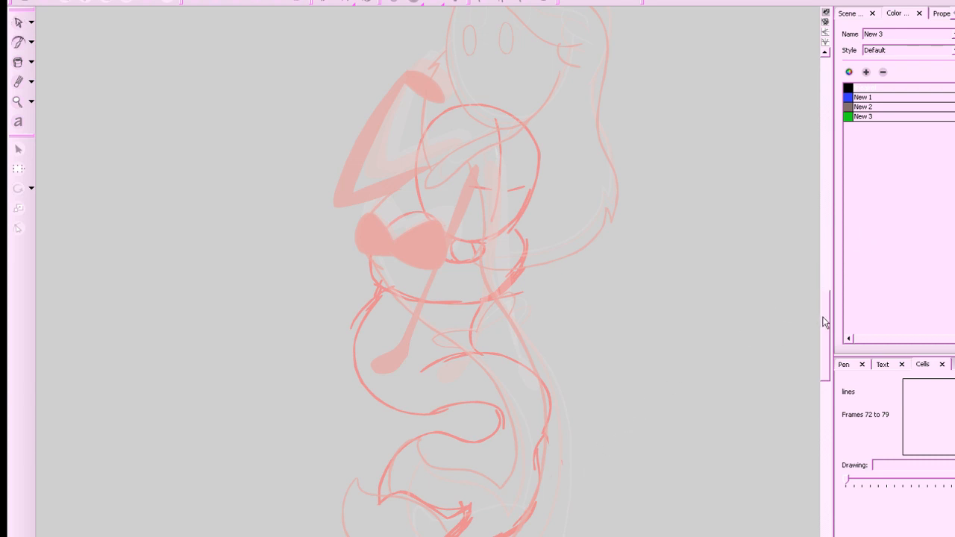
{"action": "left_click_drag", "start_coordinate": [825, 323], "coordinate": [827, 290]}
{"action": "left_click", "coordinate": [866, 97]}
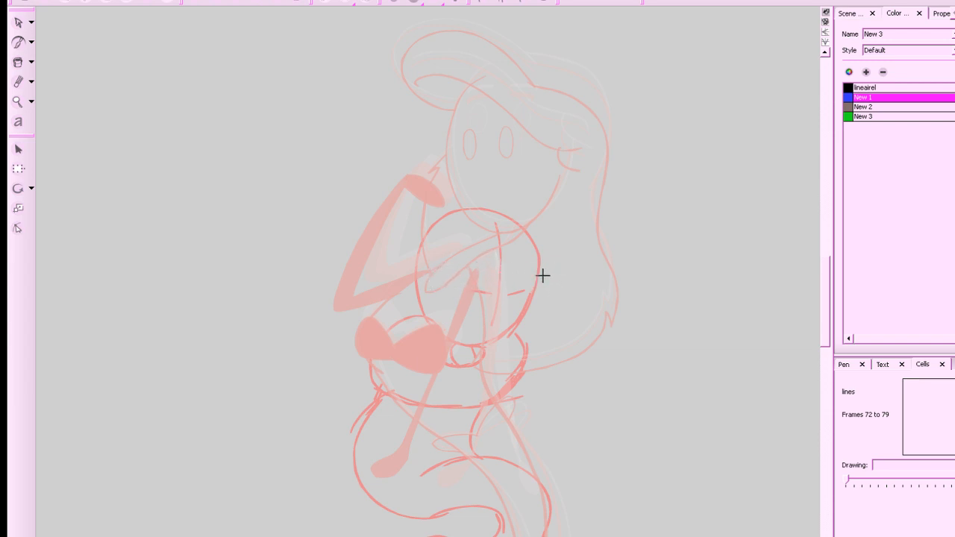
{"action": "left_click_drag", "start_coordinate": [515, 284], "coordinate": [535, 286]}
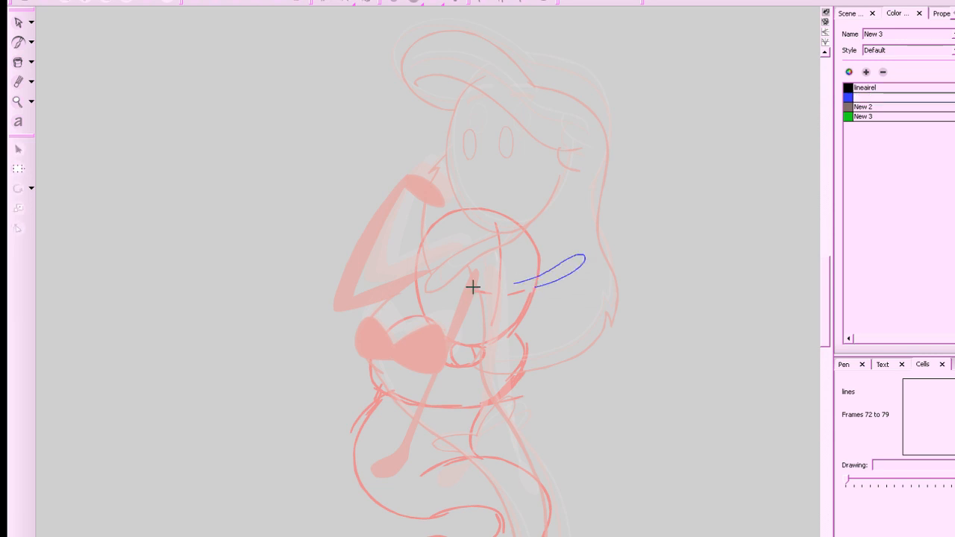
{"action": "left_click_drag", "start_coordinate": [472, 286], "coordinate": [448, 286]}
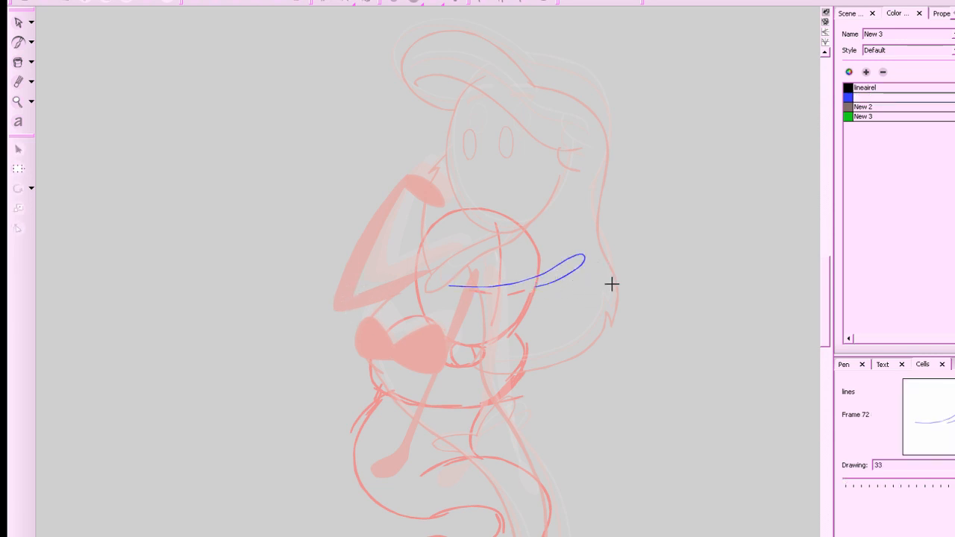
{"action": "key", "text": "ctrl+z"}
Draw the mermaid's fringe, crown, side swirl and long hair lock flowing past the raised arm in blue on frame 72.
{"action": "mouse_move", "coordinate": [534, 288]}
{"action": "left_mouse_down"}
{"action": "mouse_move", "coordinate": [527, 271]}
{"action": "mouse_move", "coordinate": [420, 278]}
{"action": "left_mouse_up"}
{"action": "mouse_move", "coordinate": [528, 293]}
{"action": "left_mouse_down"}
{"action": "mouse_move", "coordinate": [591, 226]}
{"action": "mouse_move", "coordinate": [531, 230]}
{"action": "mouse_move", "coordinate": [517, 214]}
{"action": "mouse_move", "coordinate": [407, 256]}
{"action": "left_mouse_up"}
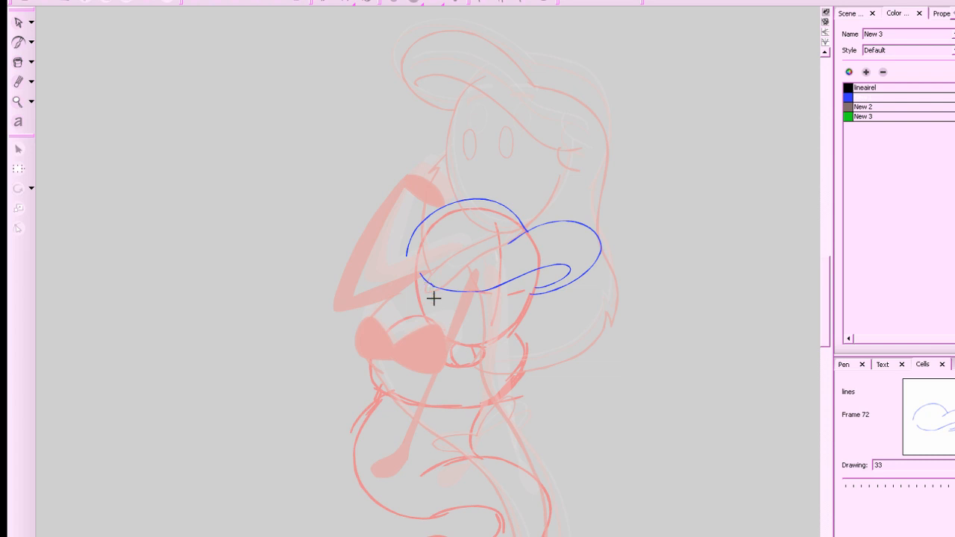
{"action": "mouse_move", "coordinate": [429, 282]}
{"action": "left_mouse_down"}
{"action": "mouse_move", "coordinate": [409, 297]}
{"action": "mouse_move", "coordinate": [345, 284]}
{"action": "mouse_move", "coordinate": [323, 326]}
{"action": "left_mouse_up"}
{"action": "key", "text": "ctrl+z"}
{"action": "mouse_move", "coordinate": [410, 232]}
{"action": "left_mouse_down"}
{"action": "mouse_move", "coordinate": [327, 251]}
{"action": "mouse_move", "coordinate": [375, 344]}
{"action": "mouse_move", "coordinate": [336, 340]}
{"action": "left_mouse_up"}
{"action": "key", "text": "g"}
{"action": "key", "text": "f"}
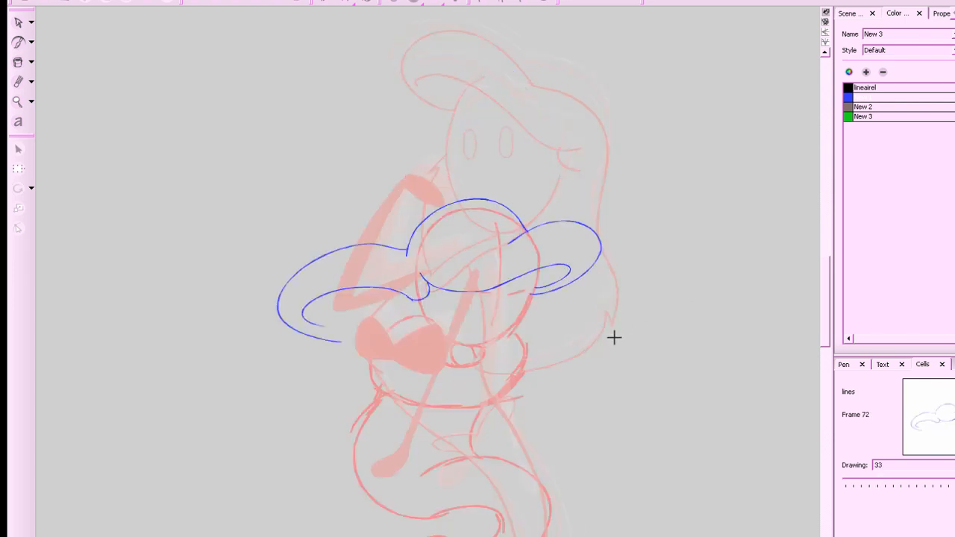
{"action": "key", "text": "g"}
{"action": "key", "text": "f"}
Draw the lower hair lock with a pointed tip beside the shoulder and extend the opposite lock's lower edge in blue.
{"action": "mouse_move", "coordinate": [551, 293]}
{"action": "left_mouse_down"}
{"action": "mouse_move", "coordinate": [610, 307]}
{"action": "mouse_move", "coordinate": [526, 348]}
{"action": "left_mouse_up"}
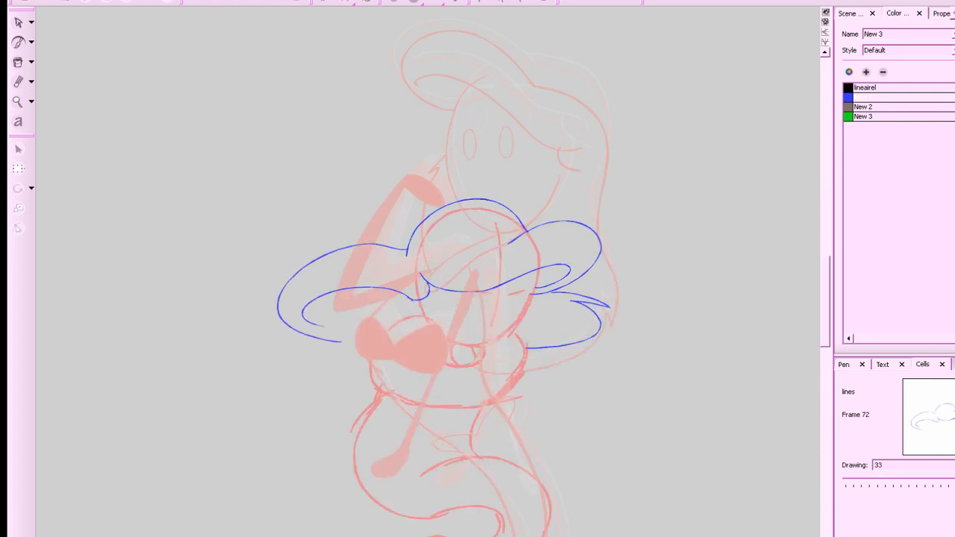
{"action": "key", "text": "ctrl+z"}
{"action": "mouse_move", "coordinate": [571, 283]}
{"action": "left_mouse_down"}
{"action": "mouse_move", "coordinate": [610, 301]}
{"action": "mouse_move", "coordinate": [589, 297]}
{"action": "mouse_move", "coordinate": [523, 358]}
{"action": "left_mouse_up"}
{"action": "key", "text": "ctrl+z"}
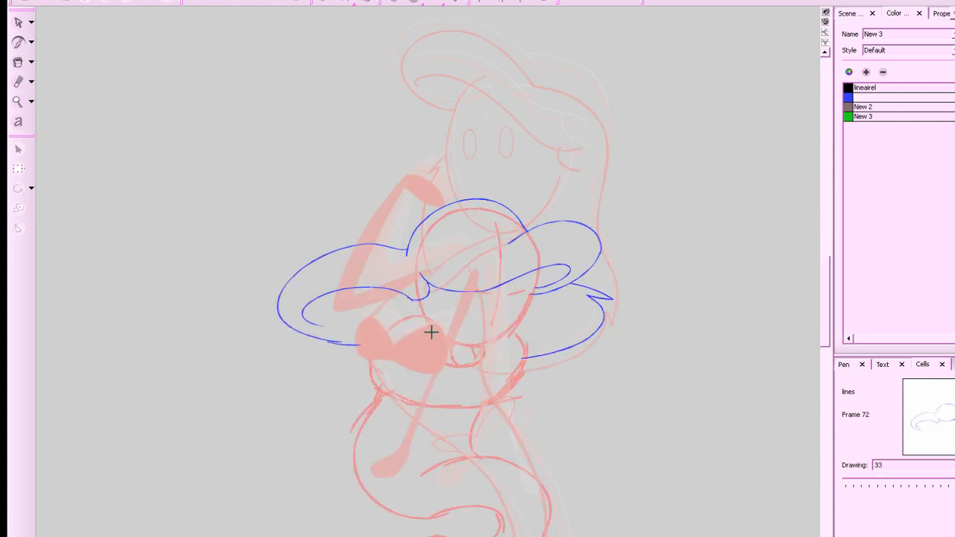
{"action": "left_click_drag", "start_coordinate": [327, 341], "coordinate": [362, 345]}
{"action": "key", "text": "ctrl+z"}
Check the whole frame 72 figure with its new hair against the onion-skinned neighbouring drawing.
{"action": "key", "text": "a"}
{"action": "key", "text": "s"}
{"action": "key", "text": "x"}
{"action": "key", "text": "x"}
{"action": "key", "text": "x"}
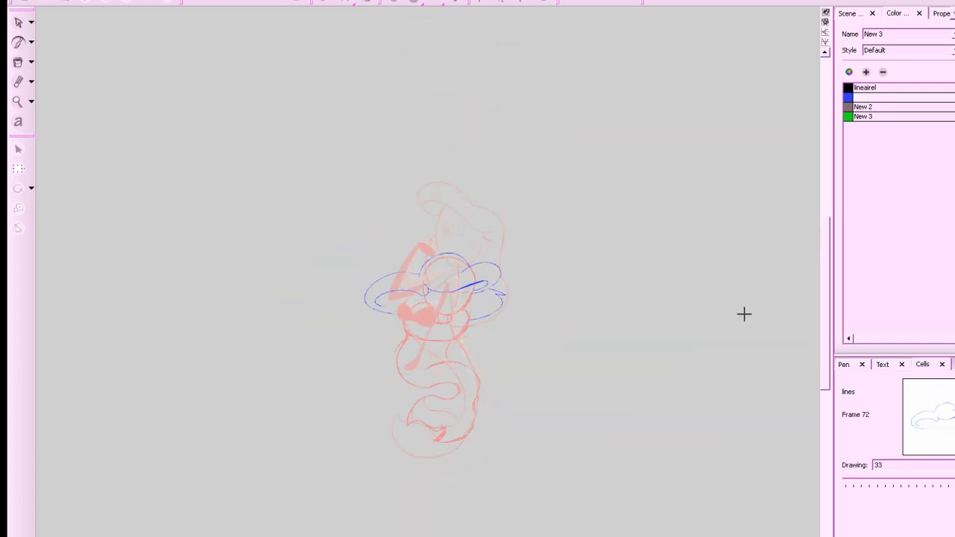
{"action": "key", "text": "a"}
{"action": "key", "text": "s"}
{"action": "key", "text": "z"}
{"action": "key", "text": "z"}
{"action": "left_click_drag", "start_coordinate": [688, 350], "coordinate": [722, 381]}
{"action": "key", "text": "z"}
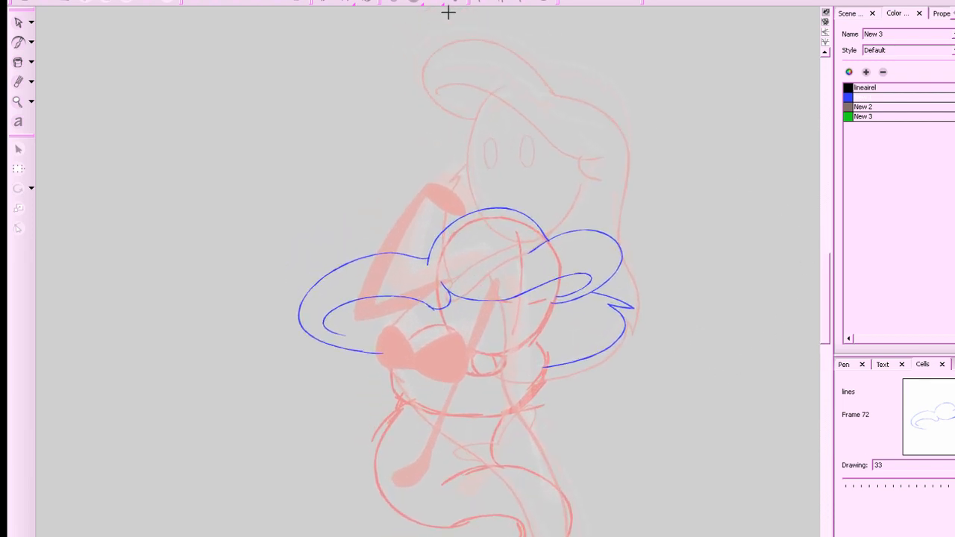
Hide the onion skin, select the black lineairel colour and try inking the shoulder line on frame 72.
{"action": "left_click", "coordinate": [404, 4]}
{"action": "left_click", "coordinate": [842, 89]}
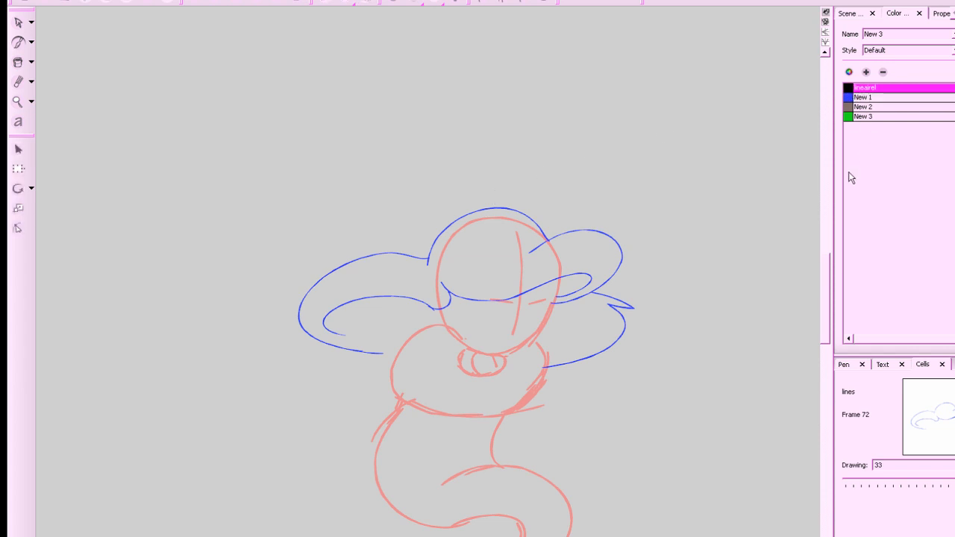
{"action": "key", "text": "g"}
{"action": "key", "text": "f"}
{"action": "left_click_drag", "start_coordinate": [463, 341], "coordinate": [397, 341]}
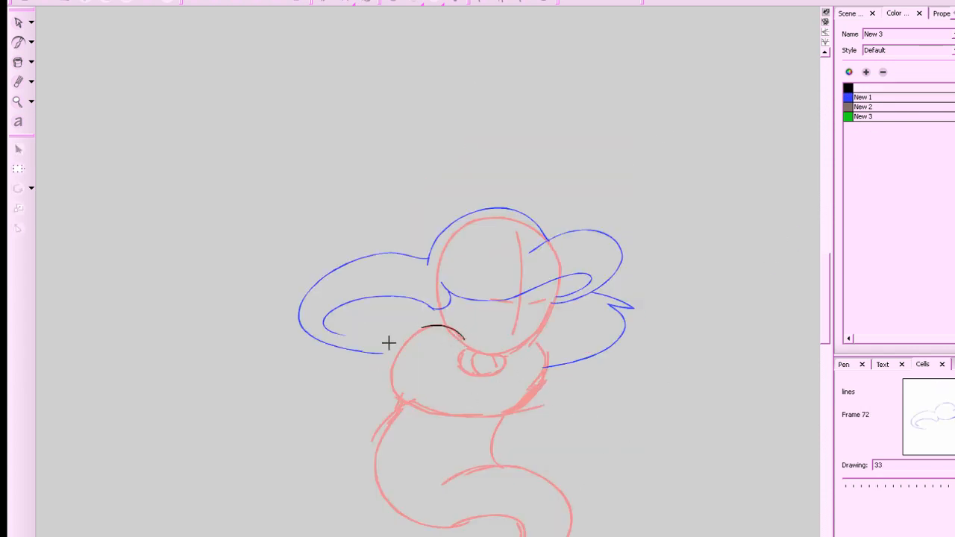
{"action": "key", "text": "ctrl+z"}
Ink the straight arm reaching down beneath the long hair lock, with its hand, in black on frame 72.
{"action": "mouse_move", "coordinate": [293, 494]}
{"action": "left_mouse_down"}
{"action": "mouse_move", "coordinate": [311, 482]}
{"action": "mouse_move", "coordinate": [311, 493]}
{"action": "left_mouse_up"}
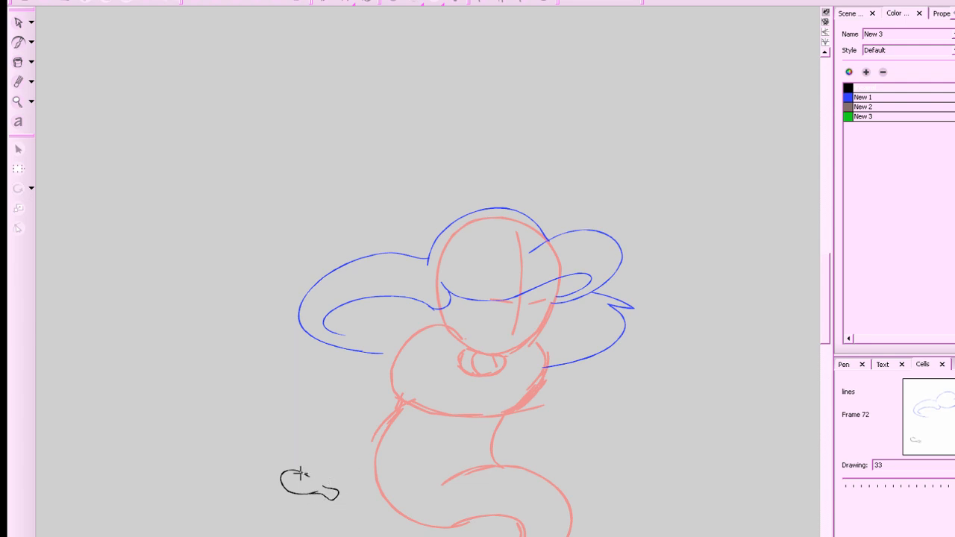
{"action": "left_click_drag", "start_coordinate": [315, 478], "coordinate": [437, 329]}
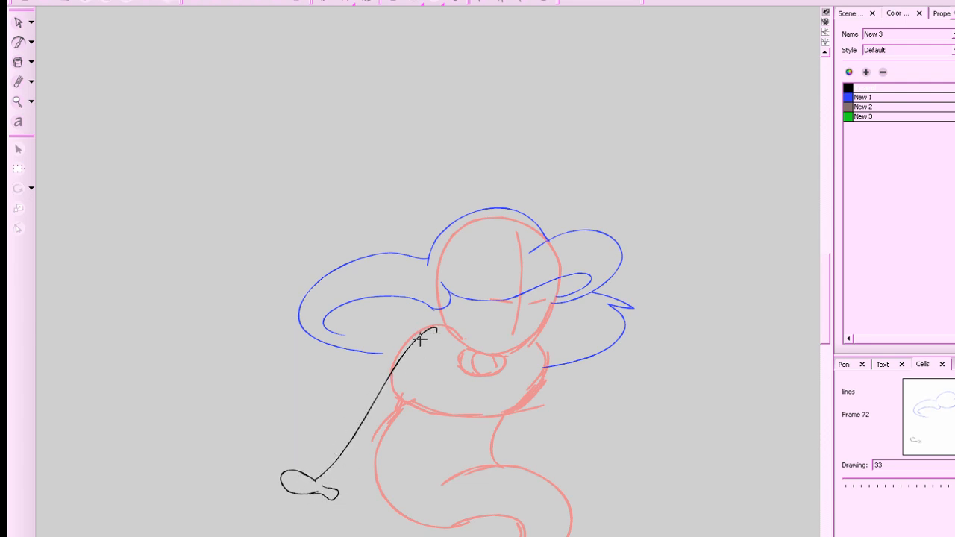
{"action": "key", "text": "ctrl+z"}
{"action": "mouse_move", "coordinate": [315, 478]}
{"action": "left_mouse_down"}
{"action": "mouse_move", "coordinate": [420, 324]}
{"action": "mouse_move", "coordinate": [428, 336]}
{"action": "mouse_move", "coordinate": [390, 368]}
{"action": "mouse_move", "coordinate": [434, 328]}
{"action": "mouse_move", "coordinate": [384, 379]}
{"action": "mouse_move", "coordinate": [323, 489]}
{"action": "mouse_move", "coordinate": [413, 326]}
{"action": "mouse_move", "coordinate": [435, 325]}
{"action": "mouse_move", "coordinate": [321, 487]}
{"action": "left_mouse_up"}
{"action": "key", "text": "ctrl+z"}
{"action": "key", "text": "ctrl+z"}
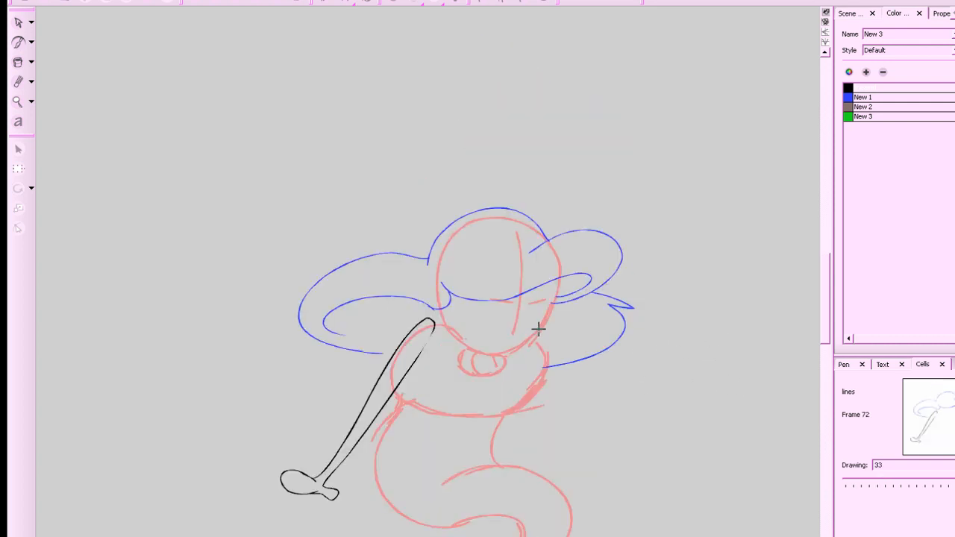
Ink the second arm and its small hand in black, extending down from the opposite shoulder.
{"action": "mouse_move", "coordinate": [539, 328]}
{"action": "left_mouse_down"}
{"action": "mouse_move", "coordinate": [561, 400]}
{"action": "mouse_move", "coordinate": [601, 469]}
{"action": "mouse_move", "coordinate": [589, 455]}
{"action": "mouse_move", "coordinate": [614, 440]}
{"action": "mouse_move", "coordinate": [597, 463]}
{"action": "mouse_move", "coordinate": [613, 453]}
{"action": "mouse_move", "coordinate": [597, 445]}
{"action": "mouse_move", "coordinate": [614, 452]}
{"action": "mouse_move", "coordinate": [613, 463]}
{"action": "mouse_move", "coordinate": [592, 462]}
{"action": "mouse_move", "coordinate": [595, 469]}
{"action": "mouse_move", "coordinate": [583, 460]}
{"action": "mouse_move", "coordinate": [541, 366]}
{"action": "mouse_move", "coordinate": [553, 367]}
{"action": "mouse_move", "coordinate": [541, 379]}
{"action": "mouse_move", "coordinate": [605, 468]}
{"action": "left_mouse_up"}
{"action": "key", "text": "ctrl+z"}
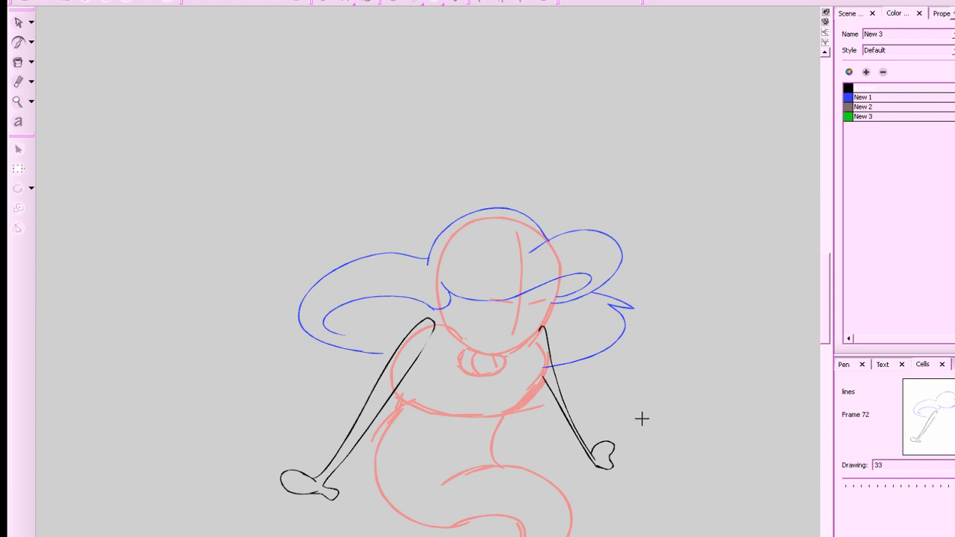
Compare with the drawing on frames 80 to 81, and ink the jawline on frame 72 in black.
{"action": "key", "text": "comma"}
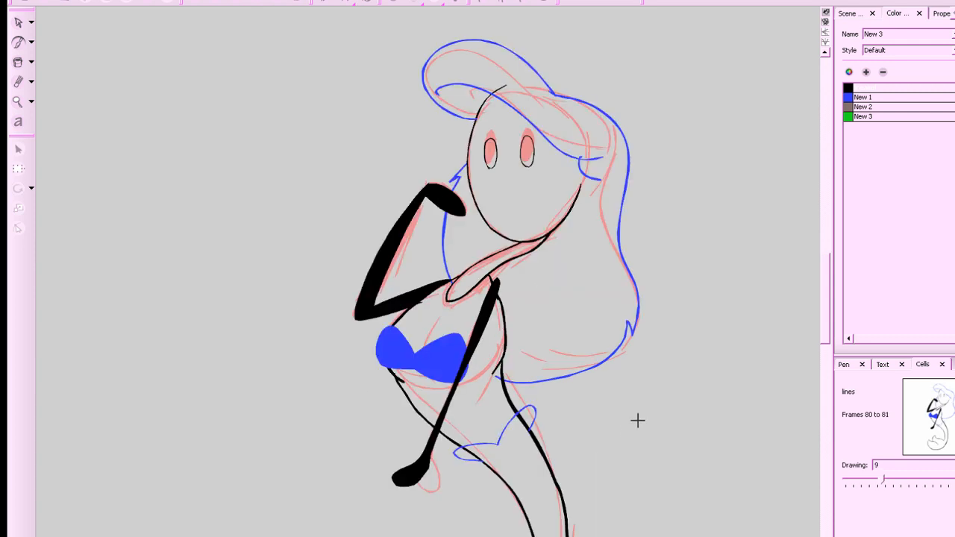
{"action": "key", "text": "period"}
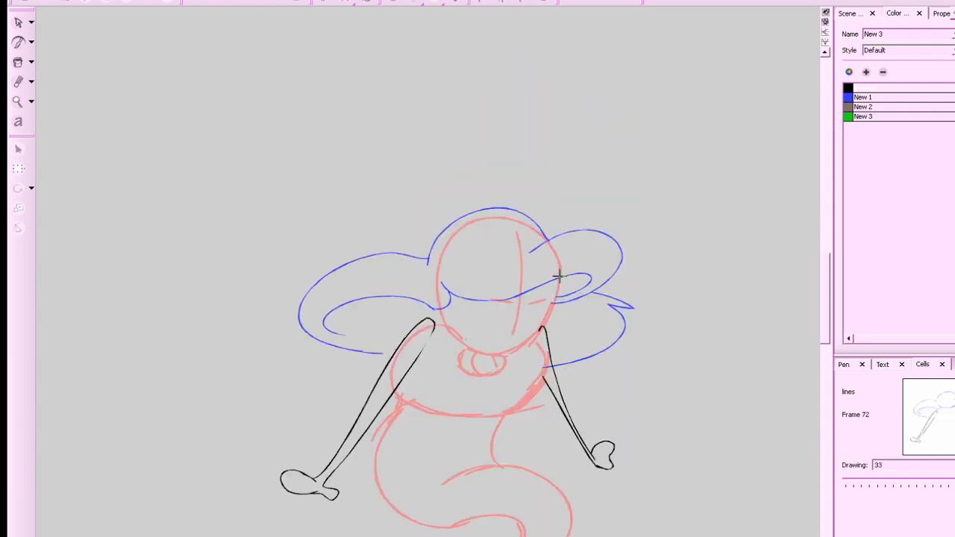
{"action": "mouse_move", "coordinate": [554, 300]}
{"action": "left_mouse_down"}
{"action": "mouse_move", "coordinate": [507, 355]}
{"action": "mouse_move", "coordinate": [456, 343]}
{"action": "mouse_move", "coordinate": [439, 306]}
{"action": "left_mouse_up"}
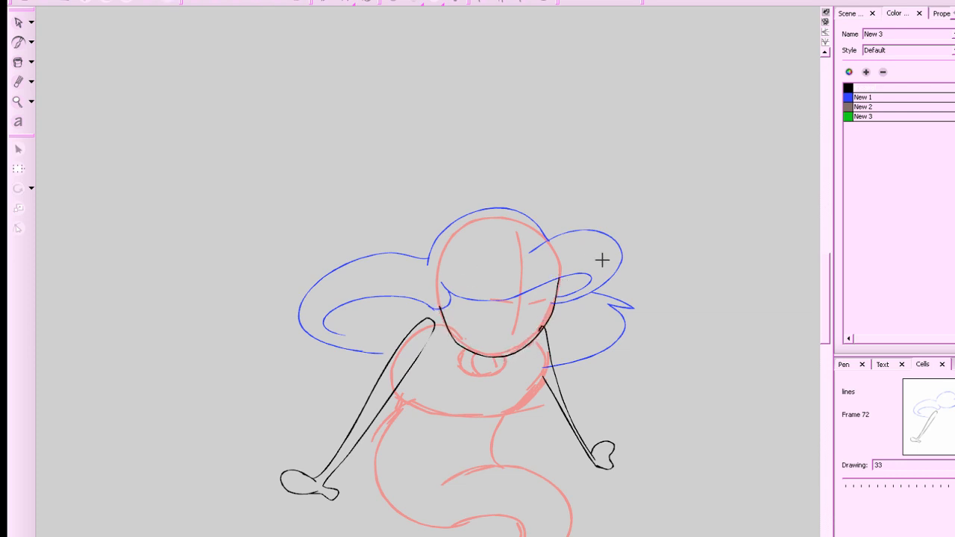
Redo the black jawline along the sketched face on frame 72, and ink the two short, thick closed eyes.
{"action": "key", "text": "ctrl+z"}
{"action": "key", "text": "2"}
{"action": "left_click_drag", "start_coordinate": [728, 419], "coordinate": [716, 433]}
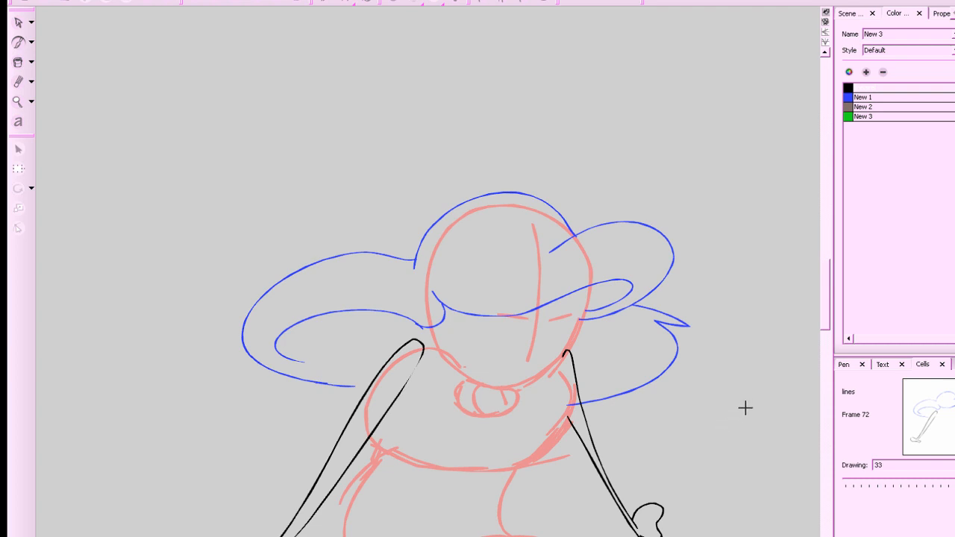
{"action": "mouse_move", "coordinate": [589, 297]}
{"action": "left_mouse_down"}
{"action": "mouse_move", "coordinate": [567, 352]}
{"action": "mouse_move", "coordinate": [539, 376]}
{"action": "mouse_move", "coordinate": [470, 384]}
{"action": "mouse_move", "coordinate": [432, 337]}
{"action": "left_mouse_up"}
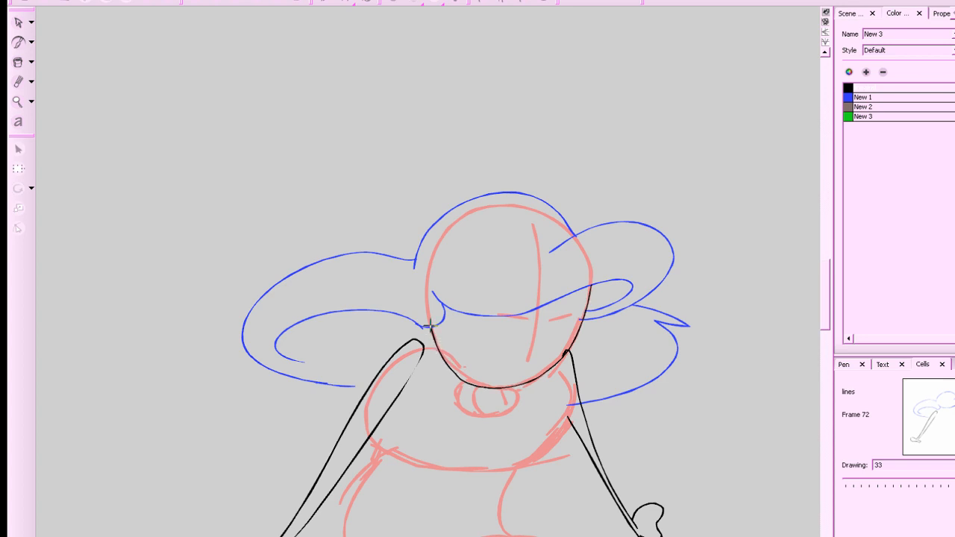
{"action": "left_click_drag", "start_coordinate": [577, 313], "coordinate": [529, 320]}
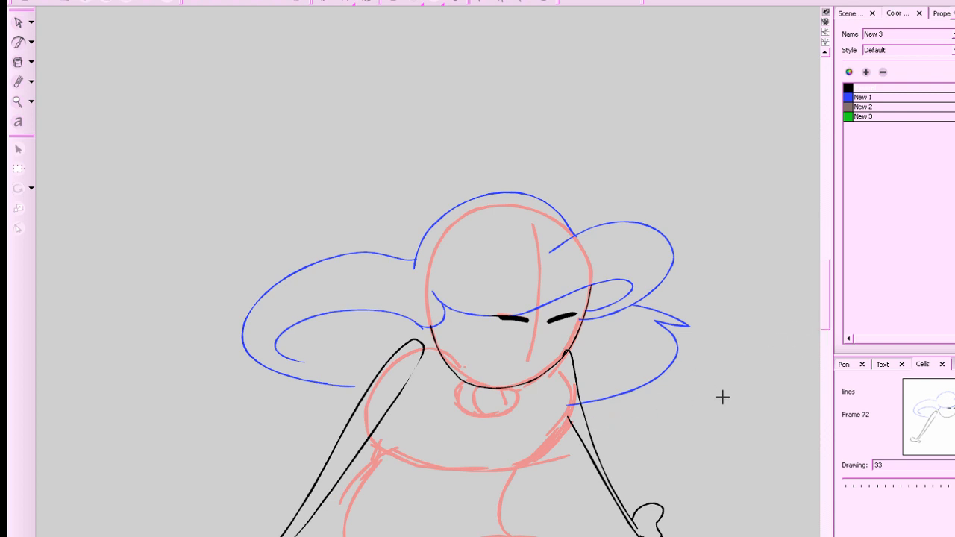
{"action": "mouse_move", "coordinate": [725, 402]}
{"action": "left_mouse_down"}
{"action": "mouse_move", "coordinate": [742, 386]}
{"action": "mouse_move", "coordinate": [738, 358]}
{"action": "left_mouse_up"}
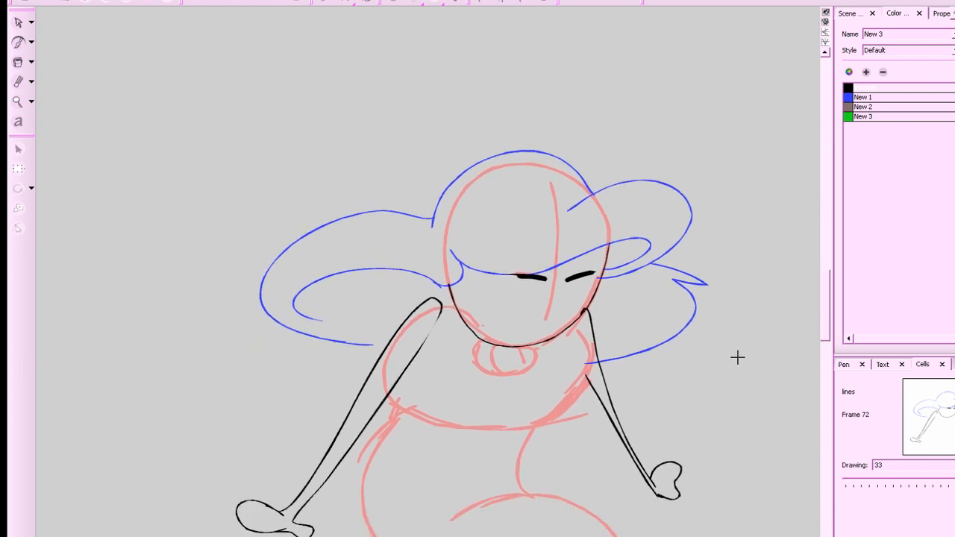
{"action": "left_click_drag", "start_coordinate": [710, 388], "coordinate": [706, 378]}
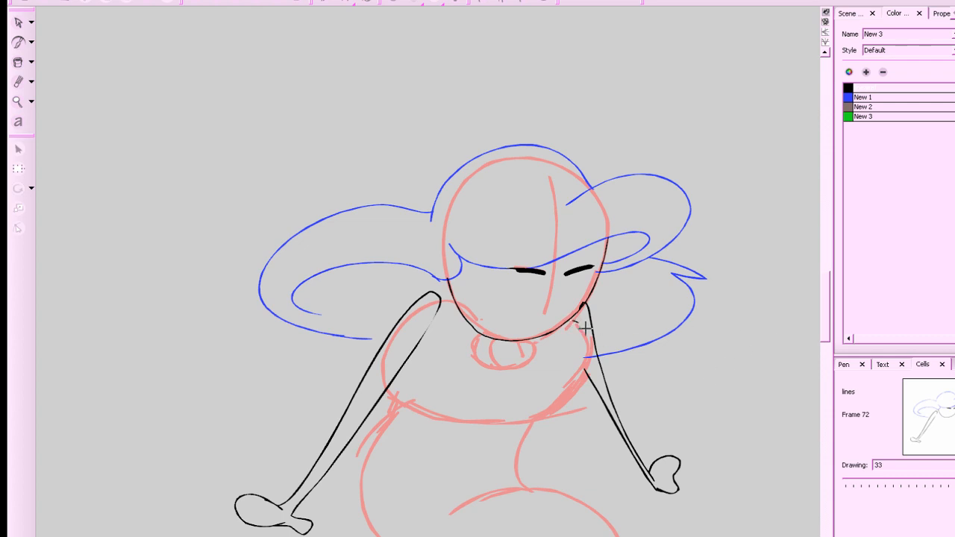
{"action": "key", "text": "ctrl+z"}
{"action": "mouse_move", "coordinate": [572, 319]}
{"action": "left_mouse_down"}
{"action": "mouse_move", "coordinate": [591, 362]}
{"action": "mouse_move", "coordinate": [579, 393]}
{"action": "mouse_move", "coordinate": [546, 416]}
{"action": "left_mouse_up"}
{"action": "key", "text": "ctrl+z"}
{"action": "mouse_move", "coordinate": [569, 317]}
{"action": "left_mouse_down"}
{"action": "mouse_move", "coordinate": [586, 338]}
{"action": "mouse_move", "coordinate": [586, 365]}
{"action": "mouse_move", "coordinate": [569, 397]}
{"action": "mouse_move", "coordinate": [515, 423]}
{"action": "left_mouse_up"}
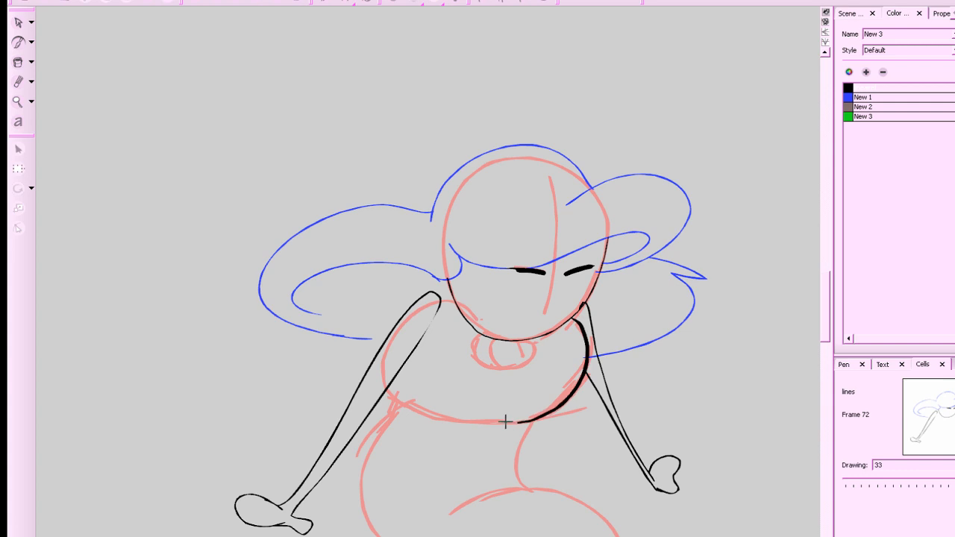
{"action": "key", "text": "ctrl+z"}
{"action": "left_click", "coordinate": [851, 98]}
{"action": "mouse_move", "coordinate": [572, 318]}
{"action": "left_mouse_down"}
{"action": "mouse_move", "coordinate": [592, 335]}
{"action": "mouse_move", "coordinate": [580, 385]}
{"action": "mouse_move", "coordinate": [514, 421]}
{"action": "left_mouse_up"}
{"action": "key", "text": "ctrl+z"}
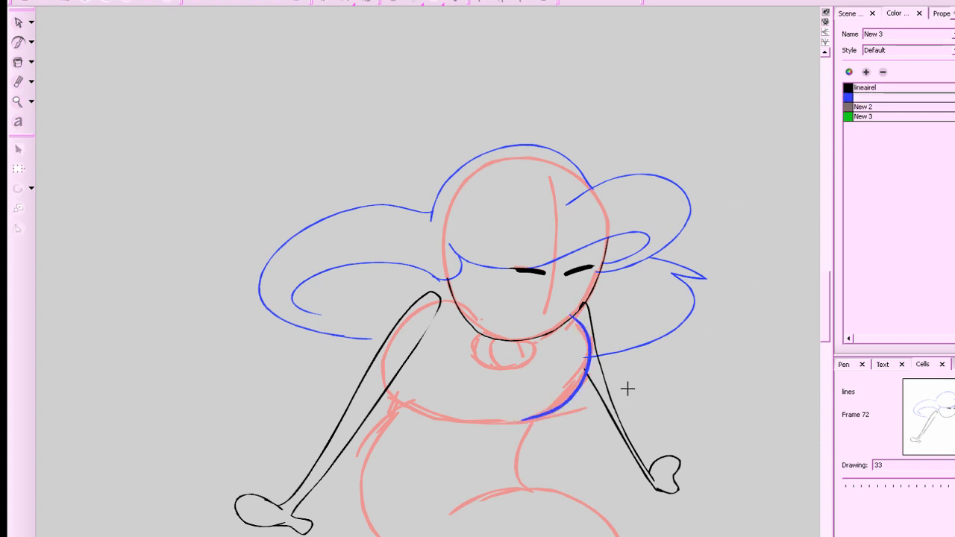
{"action": "key", "text": "ctrl+z"}
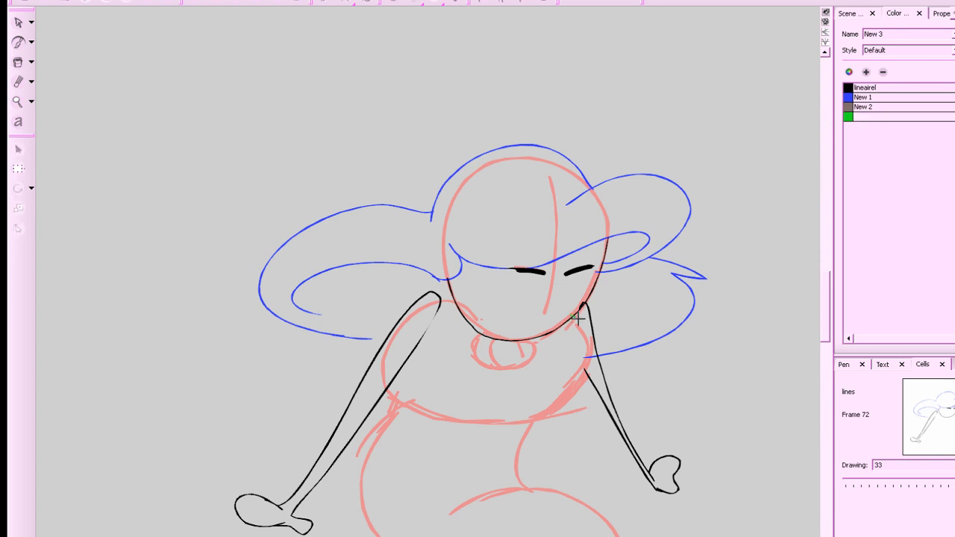
Ink both curved sides of the torso with the green New 3 colour, following the rough sketch.
{"action": "mouse_move", "coordinate": [573, 317]}
{"action": "left_mouse_down"}
{"action": "mouse_move", "coordinate": [592, 346]}
{"action": "mouse_move", "coordinate": [577, 397]}
{"action": "mouse_move", "coordinate": [513, 421]}
{"action": "left_mouse_up"}
{"action": "mouse_move", "coordinate": [458, 301]}
{"action": "left_mouse_down"}
{"action": "mouse_move", "coordinate": [379, 373]}
{"action": "mouse_move", "coordinate": [418, 409]}
{"action": "left_mouse_up"}
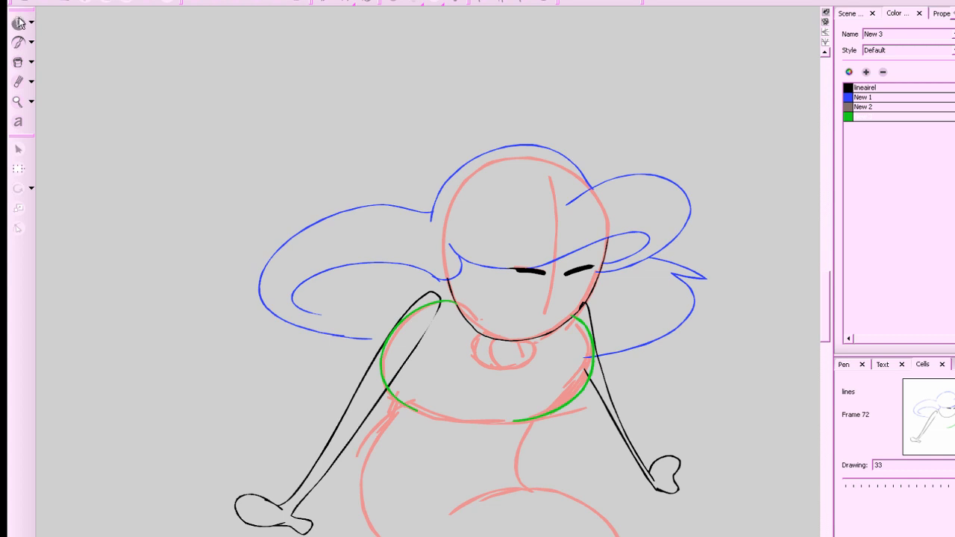
Trim the hair line overlapping the torso, and delete the green torso segment that crosses the longer arm.
{"action": "left_click", "coordinate": [19, 22]}
{"action": "left_click_drag", "start_coordinate": [703, 356], "coordinate": [727, 376]}
{"action": "left_click", "coordinate": [615, 388]}
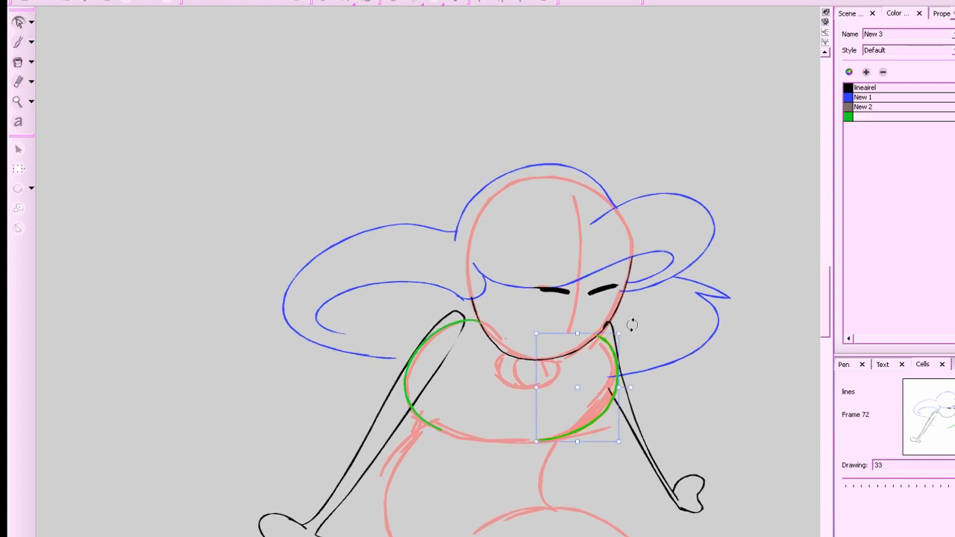
{"action": "left_click_drag", "start_coordinate": [456, 449], "coordinate": [427, 418]}
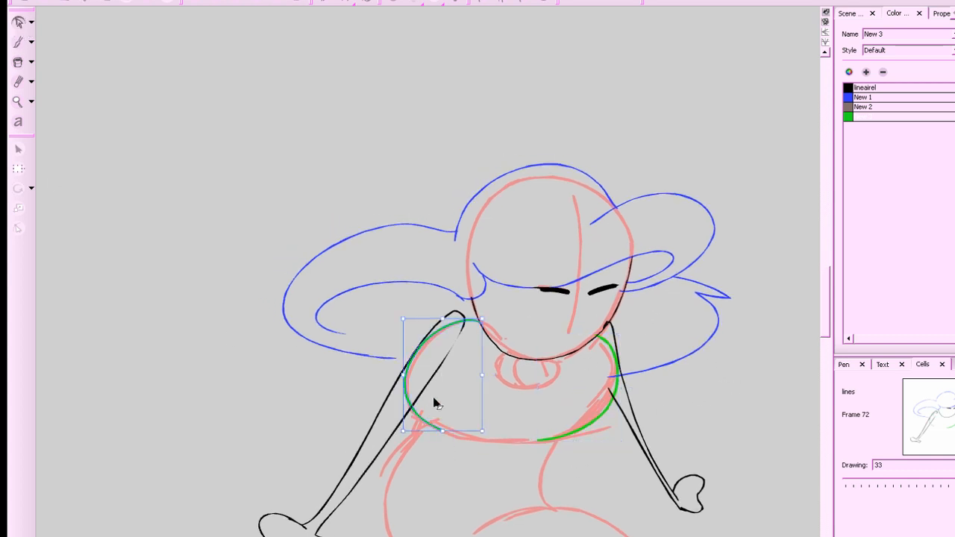
{"action": "left_click", "coordinate": [723, 404]}
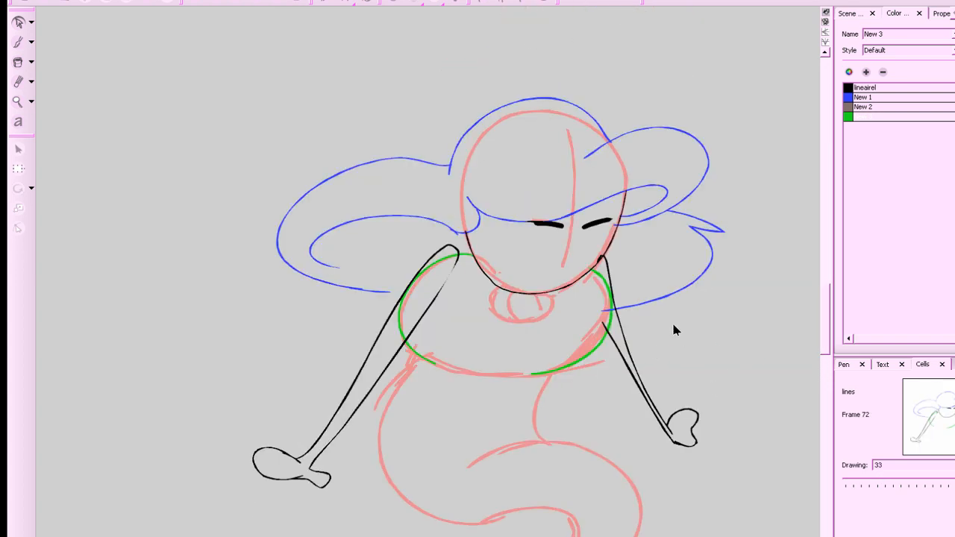
{"action": "left_click", "coordinate": [667, 295]}
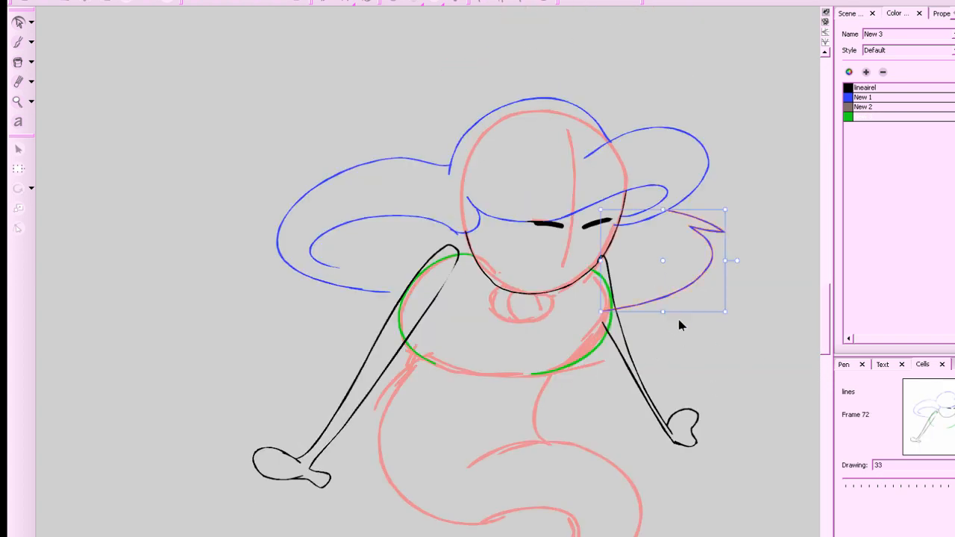
{"action": "left_click", "coordinate": [768, 358]}
{"action": "left_click_drag", "start_coordinate": [803, 118], "coordinate": [182, 534]}
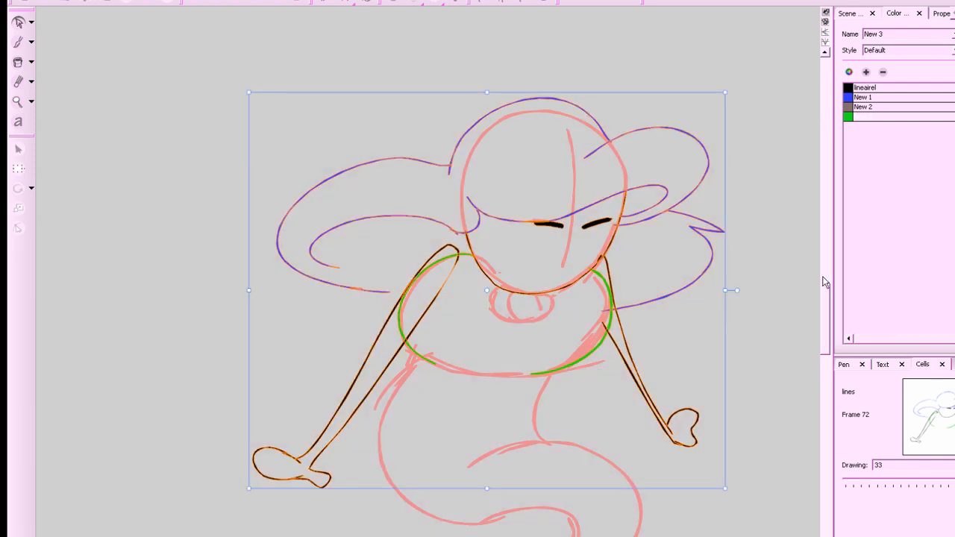
{"action": "left_click", "coordinate": [744, 411]}
{"action": "scroll", "coordinate": [727, 437], "scroll_direction": "up", "scroll_amount": 3}
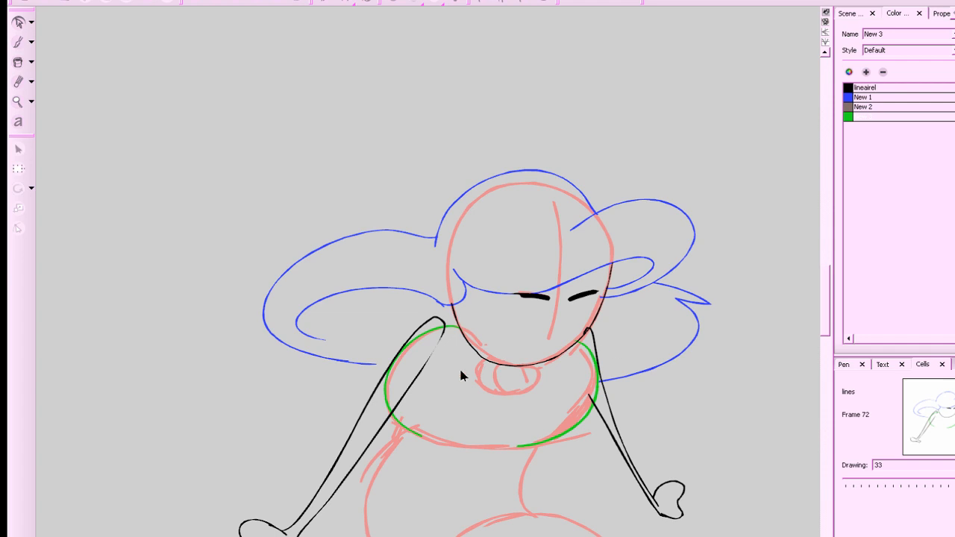
{"action": "left_click", "coordinate": [394, 384]}
{"action": "key", "text": "Delete"}
Extend the lower edge of the large hair lock in blue New 1 until it meets the arm.
{"action": "left_click_drag", "start_coordinate": [730, 382], "coordinate": [760, 410]}
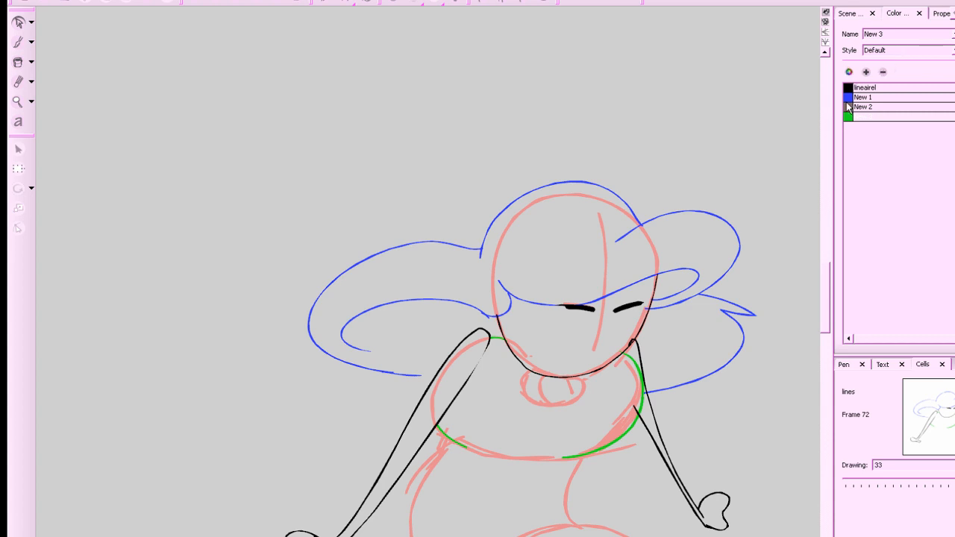
{"action": "key", "text": "alt+b"}
{"action": "left_click_drag", "start_coordinate": [761, 425], "coordinate": [733, 354]}
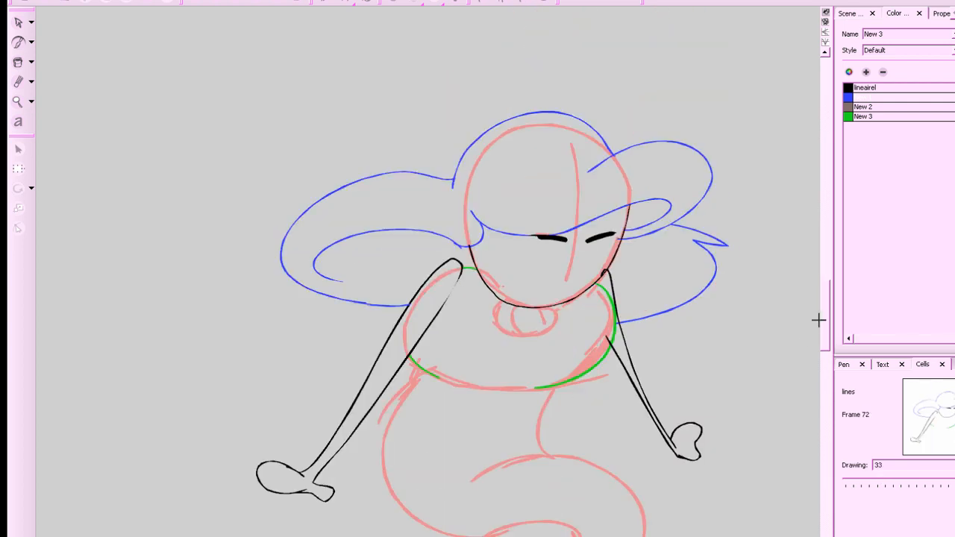
Undo a trial blue stroke along the tail fin's edge, and switch to the black lineairel colour.
{"action": "left_click_drag", "start_coordinate": [677, 378], "coordinate": [712, 239]}
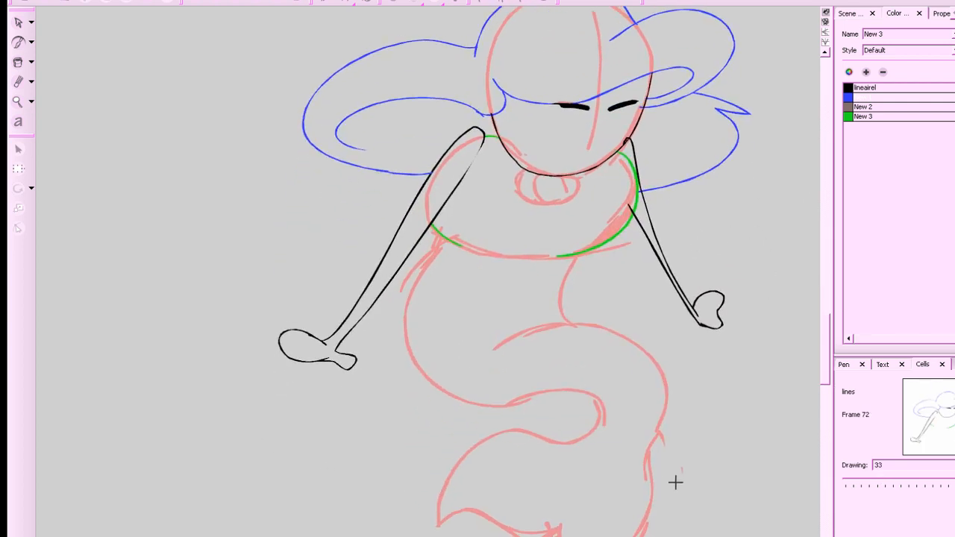
{"action": "left_click_drag", "start_coordinate": [573, 516], "coordinate": [439, 525]}
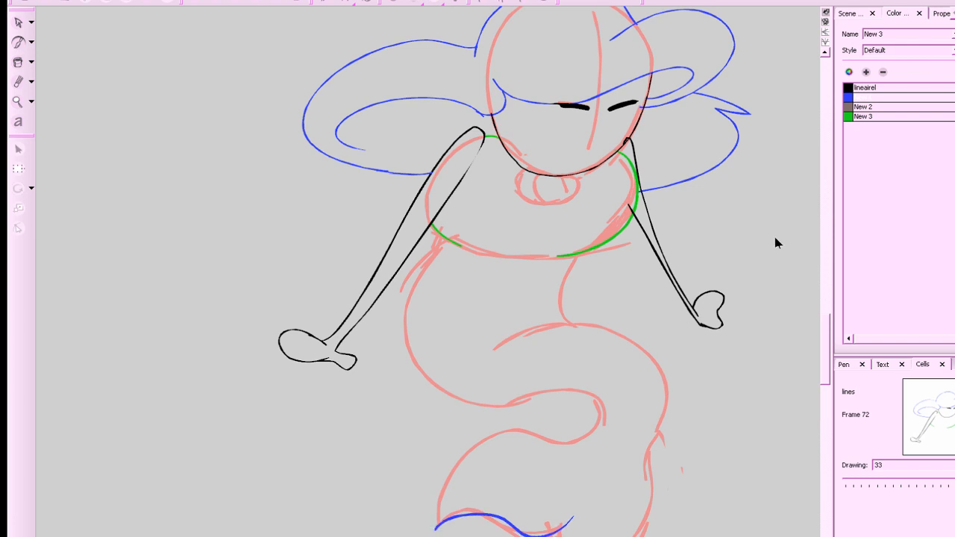
{"action": "key", "text": "ctrl+z"}
{"action": "left_click", "coordinate": [847, 89]}
{"action": "left_click_drag", "start_coordinate": [723, 420], "coordinate": [701, 394]}
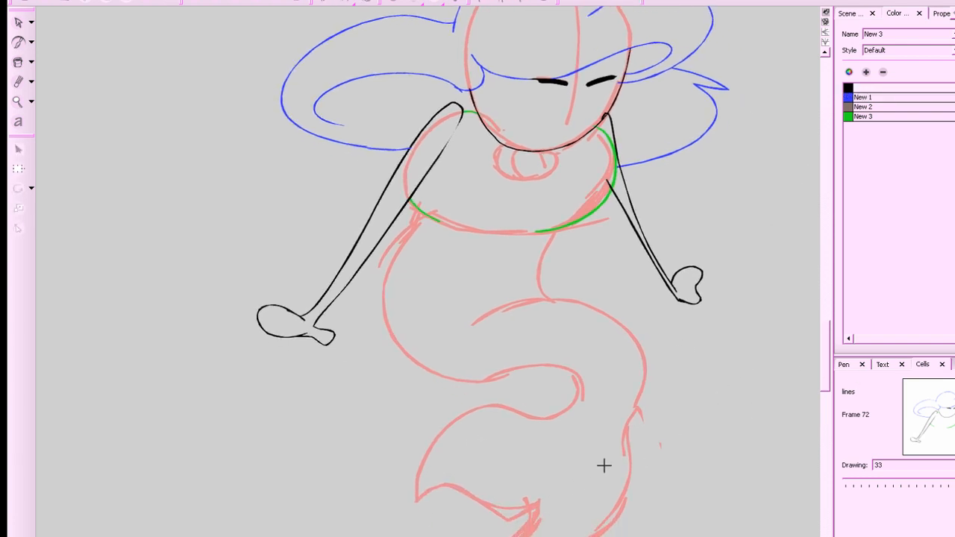
{"action": "mouse_move", "coordinate": [555, 489]}
{"action": "left_mouse_down"}
{"action": "mouse_move", "coordinate": [455, 487]}
{"action": "mouse_move", "coordinate": [415, 501]}
{"action": "left_mouse_up"}
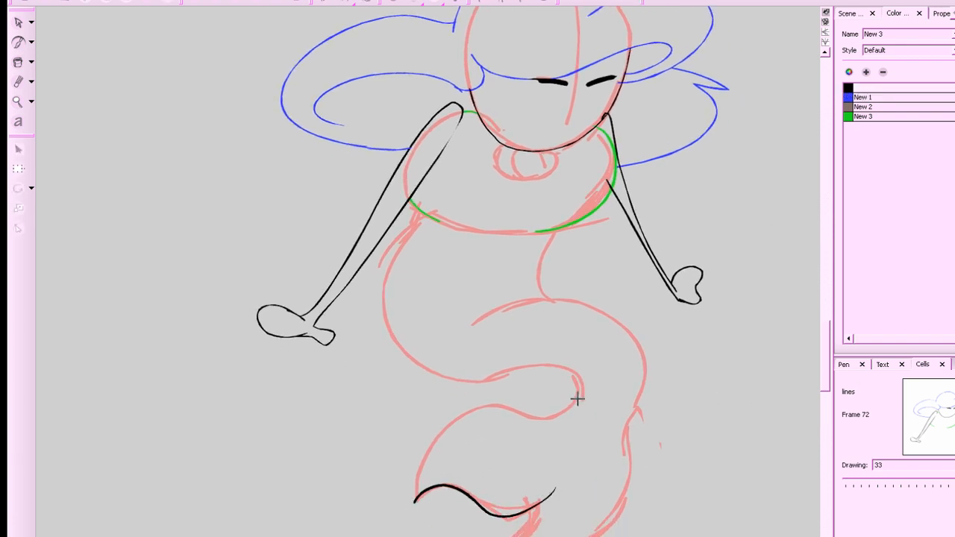
{"action": "mouse_move", "coordinate": [578, 399]}
{"action": "left_mouse_down"}
{"action": "mouse_move", "coordinate": [561, 415]}
{"action": "mouse_move", "coordinate": [459, 422]}
{"action": "mouse_move", "coordinate": [413, 502]}
{"action": "left_mouse_up"}
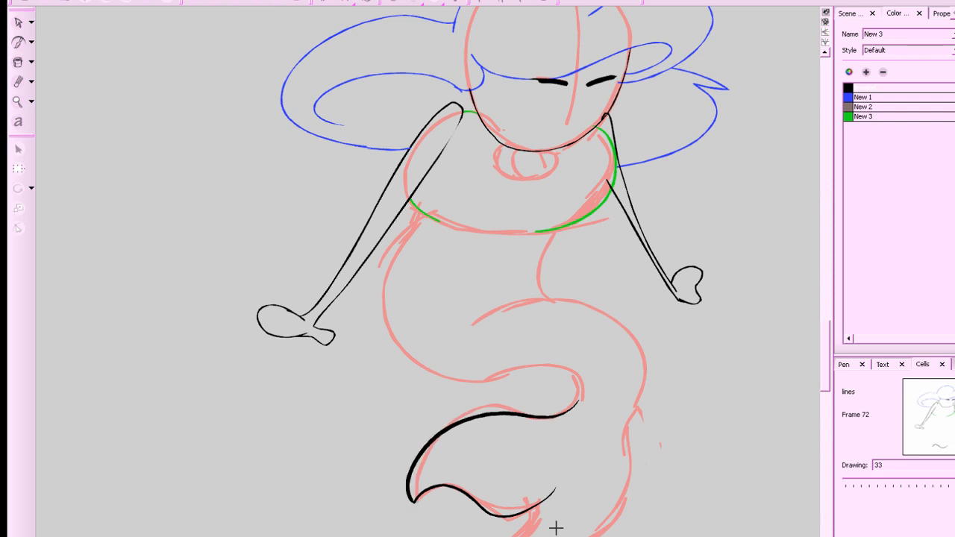
{"action": "left_click_drag", "start_coordinate": [516, 514], "coordinate": [515, 532]}
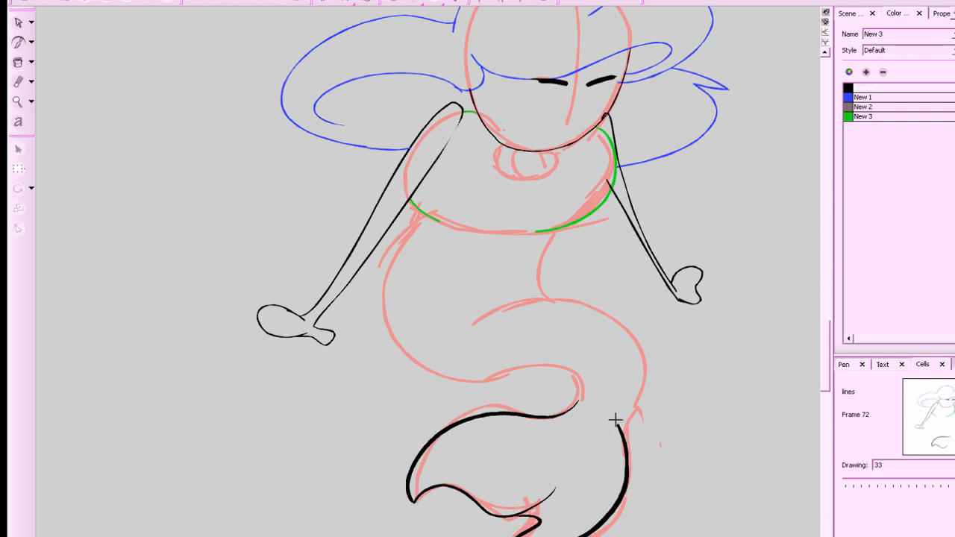
{"action": "key", "text": "ctrl+z"}
{"action": "key", "text": "ctrl+z"}
{"action": "key", "text": "ctrl+z"}
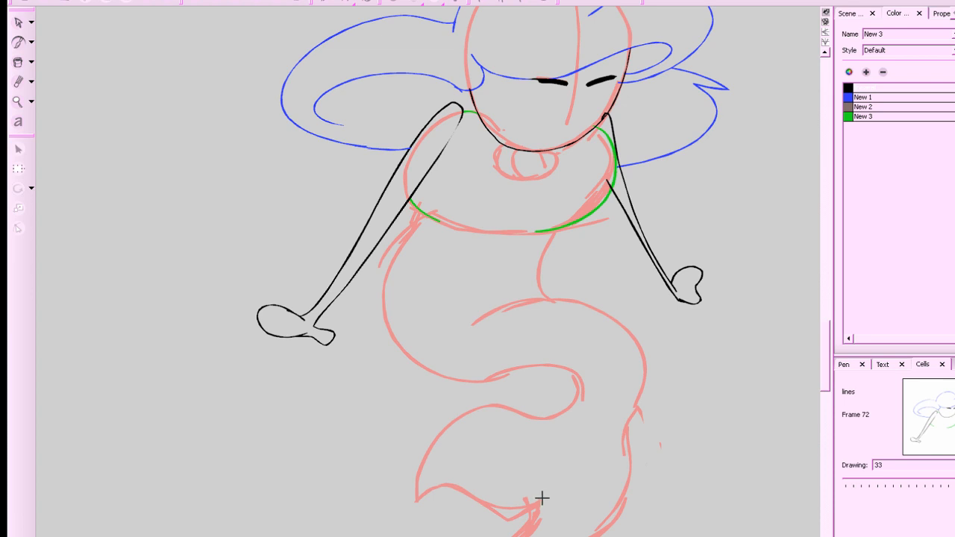
Ink the tail fin's outline in black, covering both pointed lobes and the notch between them.
{"action": "mouse_move", "coordinate": [542, 497]}
{"action": "left_mouse_down"}
{"action": "mouse_move", "coordinate": [416, 500]}
{"action": "mouse_move", "coordinate": [423, 446]}
{"action": "mouse_move", "coordinate": [551, 420]}
{"action": "left_mouse_up"}
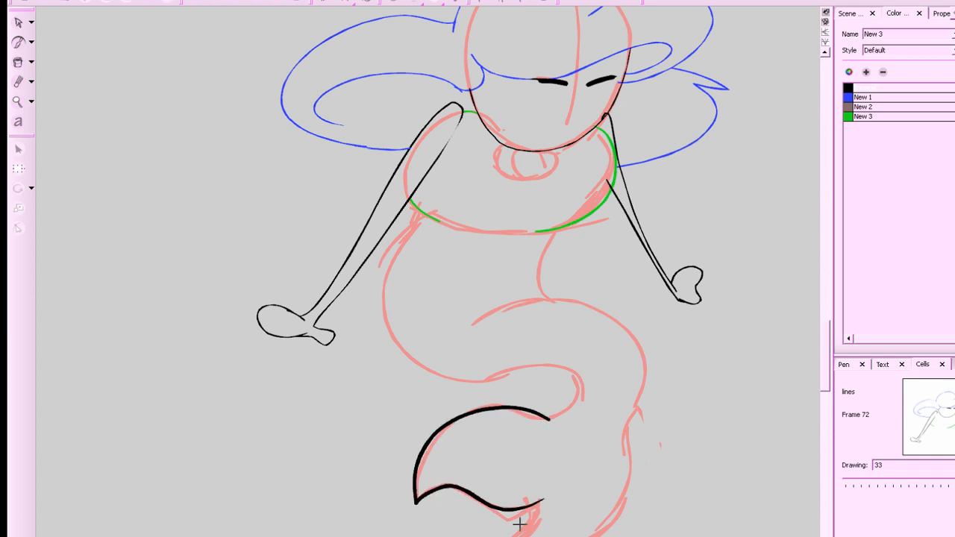
{"action": "left_click_drag", "start_coordinate": [518, 513], "coordinate": [527, 534]}
{"action": "mouse_move", "coordinate": [601, 529]}
{"action": "left_mouse_down"}
{"action": "mouse_move", "coordinate": [619, 439]}
{"action": "mouse_move", "coordinate": [613, 416]}
{"action": "left_mouse_up"}
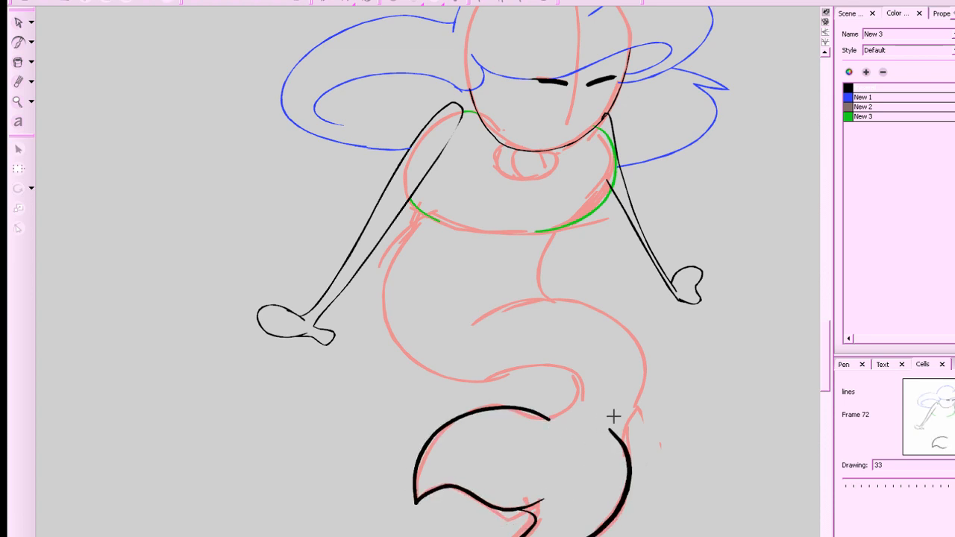
Compare with the drawing on frames 82 to 83, and ink the winding inner tail edge from the fin to the torso.
{"action": "key", "text": "."}
{"action": "key", "text": "."}
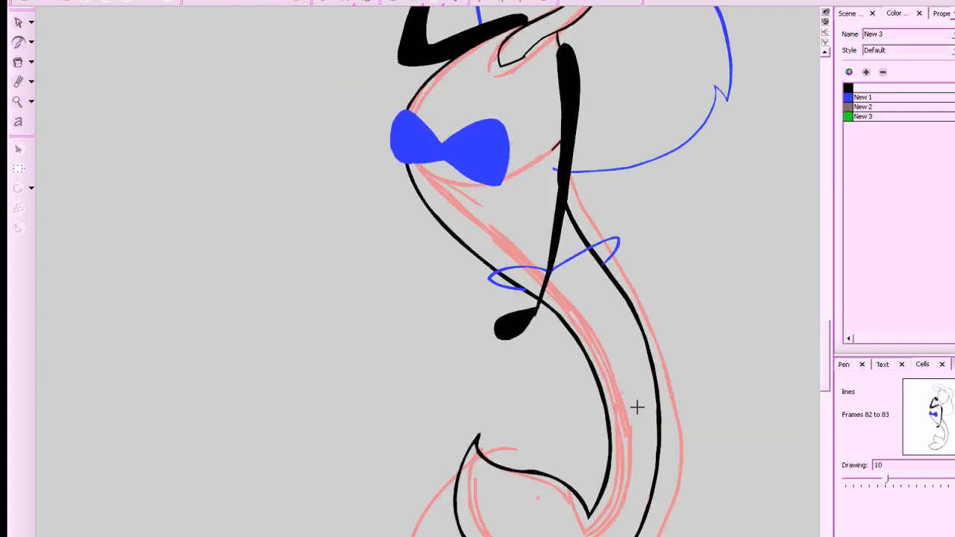
{"action": "key", "text": "."}
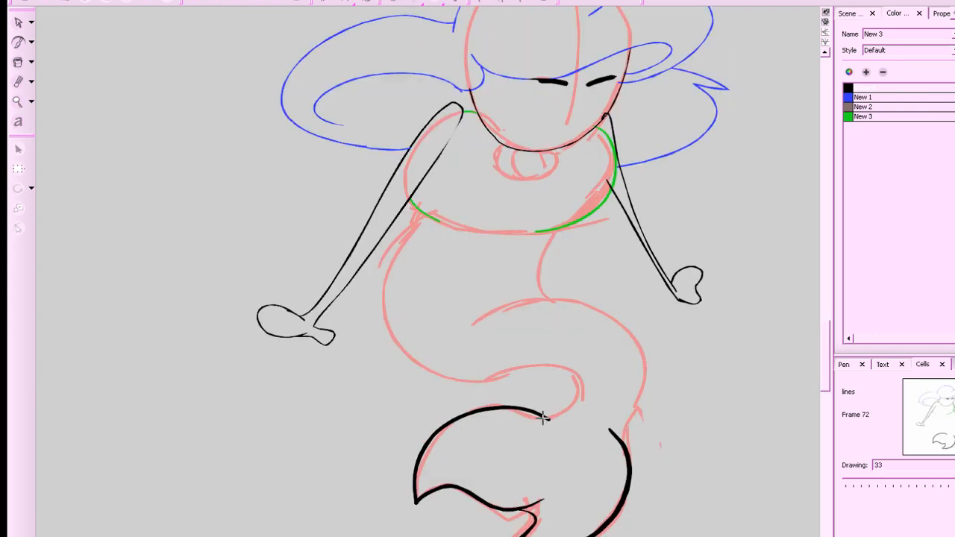
{"action": "mouse_move", "coordinate": [549, 419]}
{"action": "left_mouse_down"}
{"action": "mouse_move", "coordinate": [584, 401]}
{"action": "mouse_move", "coordinate": [574, 375]}
{"action": "mouse_move", "coordinate": [524, 368]}
{"action": "mouse_move", "coordinate": [476, 386]}
{"action": "left_mouse_up"}
{"action": "key", "text": "ctrl+z"}
{"action": "mouse_move", "coordinate": [544, 416]}
{"action": "left_mouse_down"}
{"action": "mouse_move", "coordinate": [583, 388]}
{"action": "mouse_move", "coordinate": [546, 362]}
{"action": "mouse_move", "coordinate": [481, 389]}
{"action": "mouse_move", "coordinate": [512, 372]}
{"action": "mouse_move", "coordinate": [477, 384]}
{"action": "mouse_move", "coordinate": [396, 360]}
{"action": "mouse_move", "coordinate": [389, 264]}
{"action": "mouse_move", "coordinate": [423, 211]}
{"action": "left_mouse_up"}
{"action": "key", "text": "g"}
{"action": "key", "text": "f"}
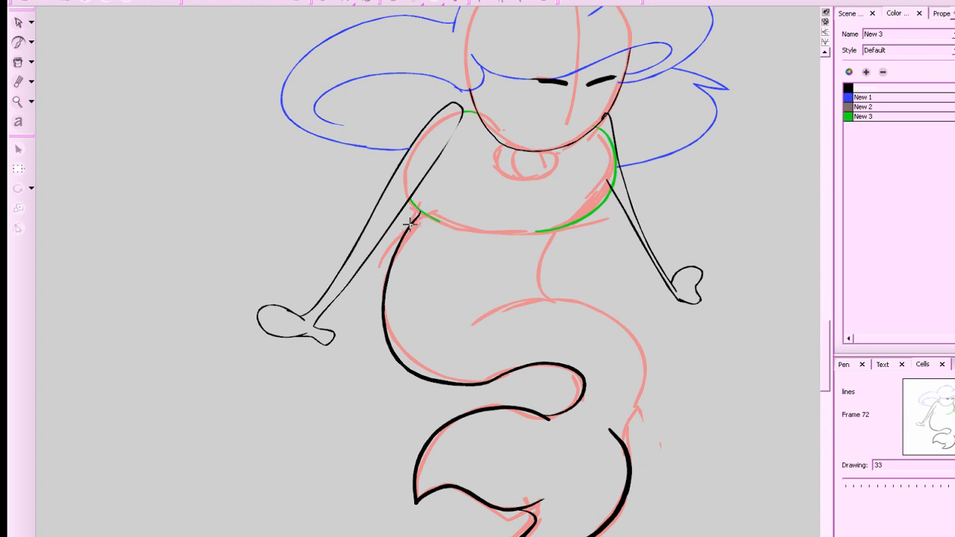
Ink the outer curve of the tail and the short waist line joining it to the torso in black.
{"action": "mouse_move", "coordinate": [621, 443]}
{"action": "left_mouse_down"}
{"action": "mouse_move", "coordinate": [645, 370]}
{"action": "mouse_move", "coordinate": [607, 310]}
{"action": "mouse_move", "coordinate": [486, 315]}
{"action": "mouse_move", "coordinate": [464, 327]}
{"action": "left_mouse_up"}
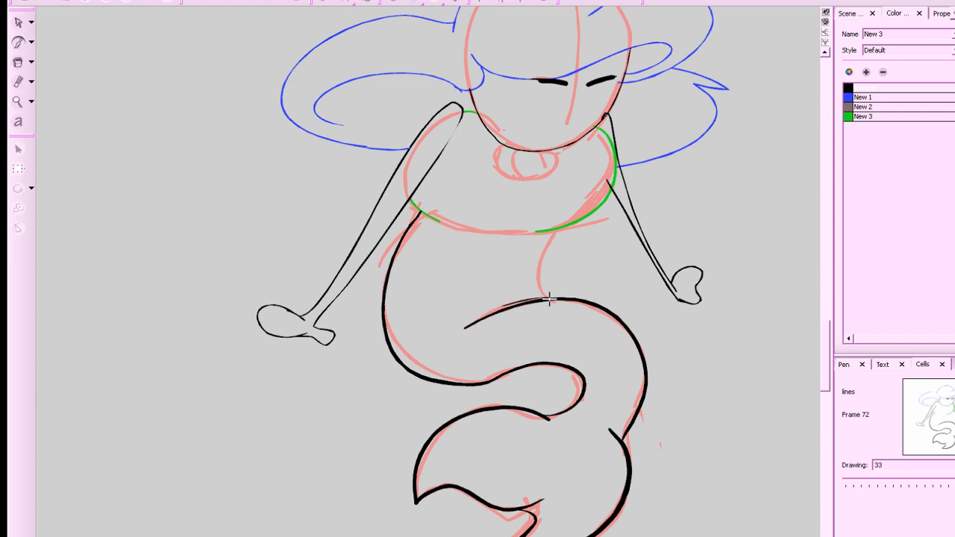
{"action": "left_click_drag", "start_coordinate": [678, 308], "coordinate": [706, 448]}
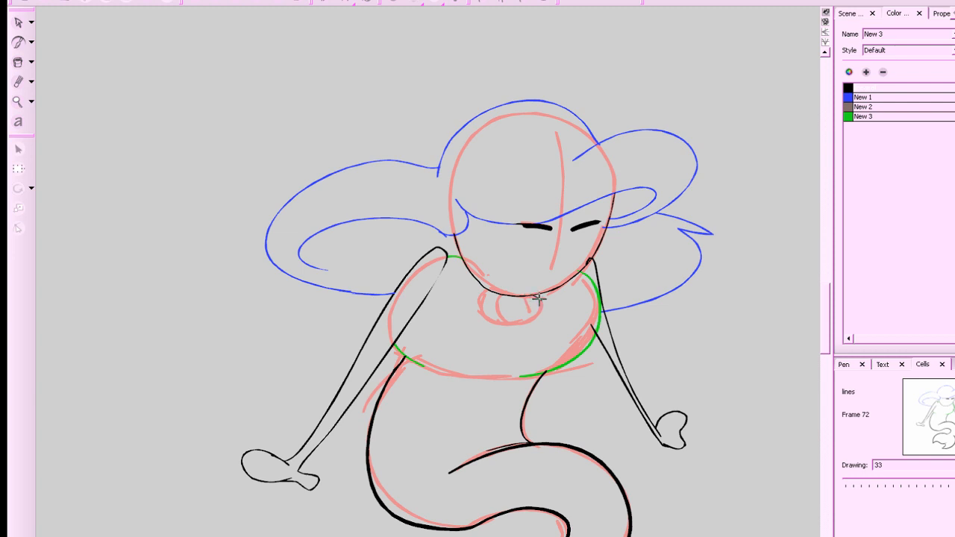
Ink the small rounded shape directly beneath the chin in black, following the sketch.
{"action": "mouse_move", "coordinate": [530, 296]}
{"action": "left_mouse_down"}
{"action": "mouse_move", "coordinate": [539, 306]}
{"action": "mouse_move", "coordinate": [493, 323]}
{"action": "mouse_move", "coordinate": [481, 288]}
{"action": "mouse_move", "coordinate": [532, 298]}
{"action": "left_mouse_up"}
{"action": "key", "text": "ctrl+z"}
{"action": "key", "text": "2"}
{"action": "key", "text": "2"}
{"action": "key", "text": "2"}
{"action": "left_click_drag", "start_coordinate": [686, 416], "coordinate": [593, 411]}
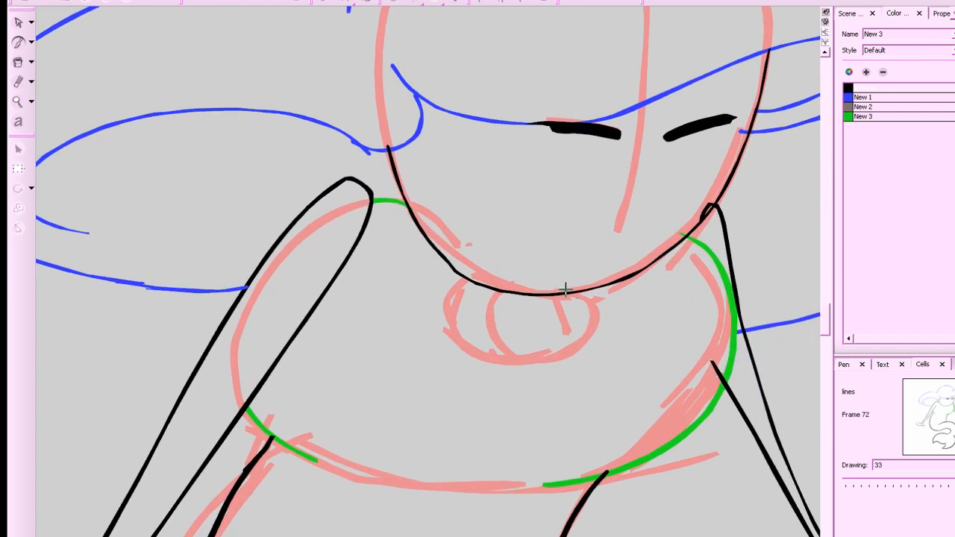
{"action": "mouse_move", "coordinate": [580, 296]}
{"action": "left_mouse_down"}
{"action": "mouse_move", "coordinate": [563, 351]}
{"action": "mouse_move", "coordinate": [494, 356]}
{"action": "mouse_move", "coordinate": [445, 310]}
{"action": "mouse_move", "coordinate": [478, 281]}
{"action": "left_mouse_up"}
{"action": "key", "text": "1"}
{"action": "key", "text": "1"}
{"action": "key", "text": "1"}
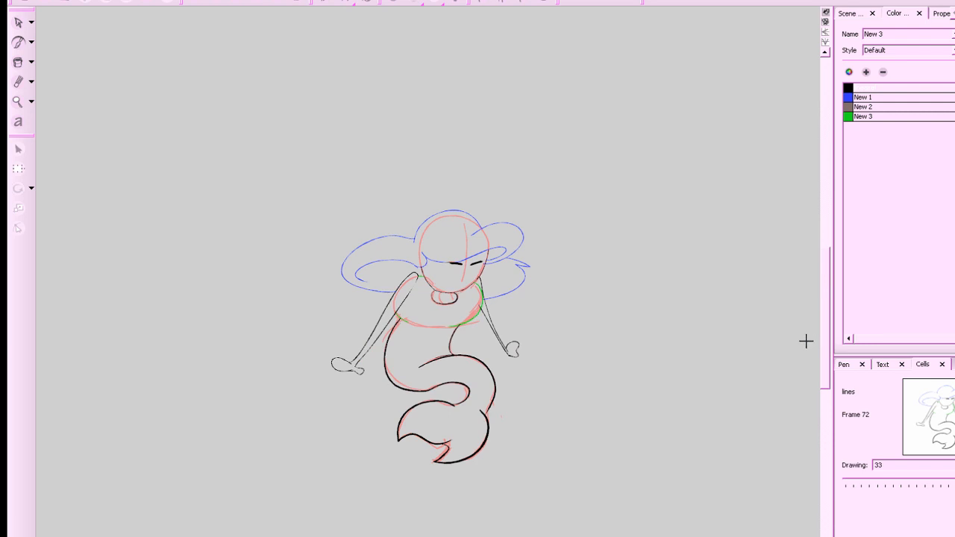
{"action": "key", "text": "2"}
{"action": "left_click_drag", "start_coordinate": [747, 363], "coordinate": [774, 358]}
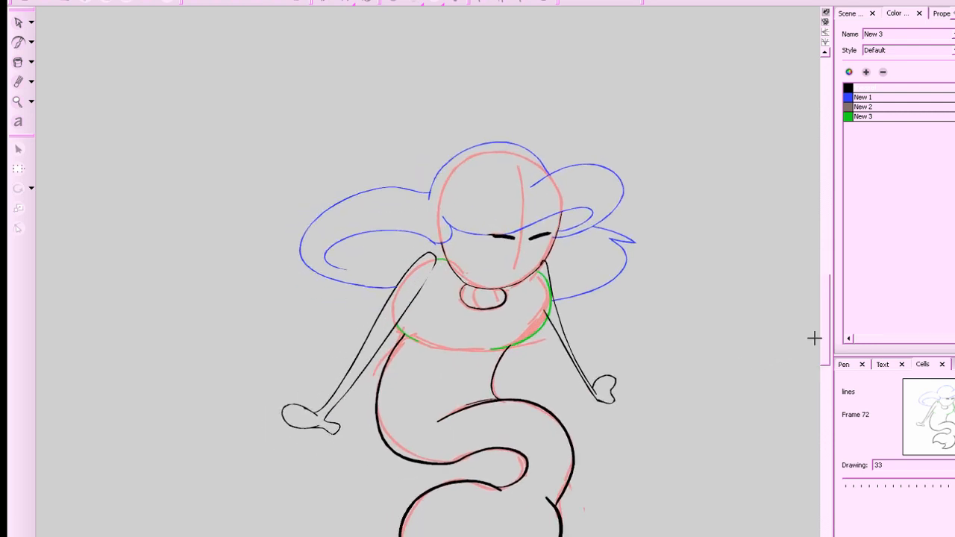
{"action": "key", "text": "1"}
{"action": "key", "text": "alt+s"}
{"action": "mouse_move", "coordinate": [122, 66]}
{"action": "left_mouse_down"}
{"action": "mouse_move", "coordinate": [613, 489]}
{"action": "mouse_move", "coordinate": [613, 521]}
{"action": "left_mouse_up"}
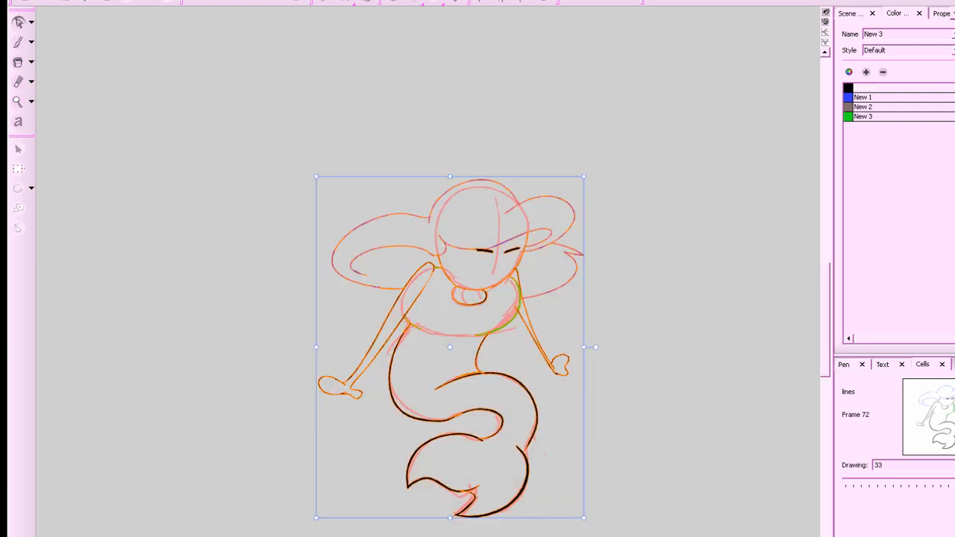
{"action": "left_click", "coordinate": [675, 454]}
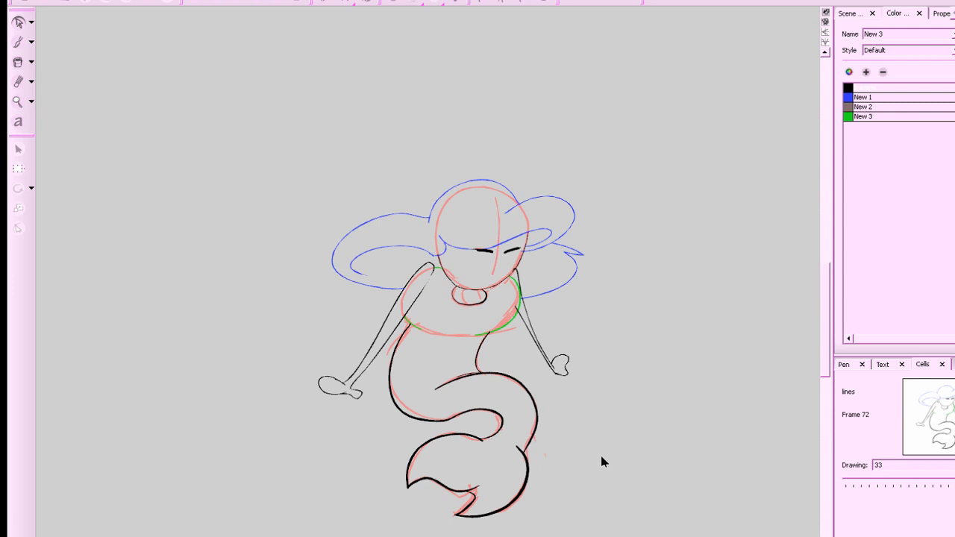
{"action": "mouse_move", "coordinate": [511, 371]}
{"action": "left_mouse_down"}
{"action": "mouse_move", "coordinate": [486, 311]}
{"action": "mouse_move", "coordinate": [507, 369]}
{"action": "left_mouse_up"}
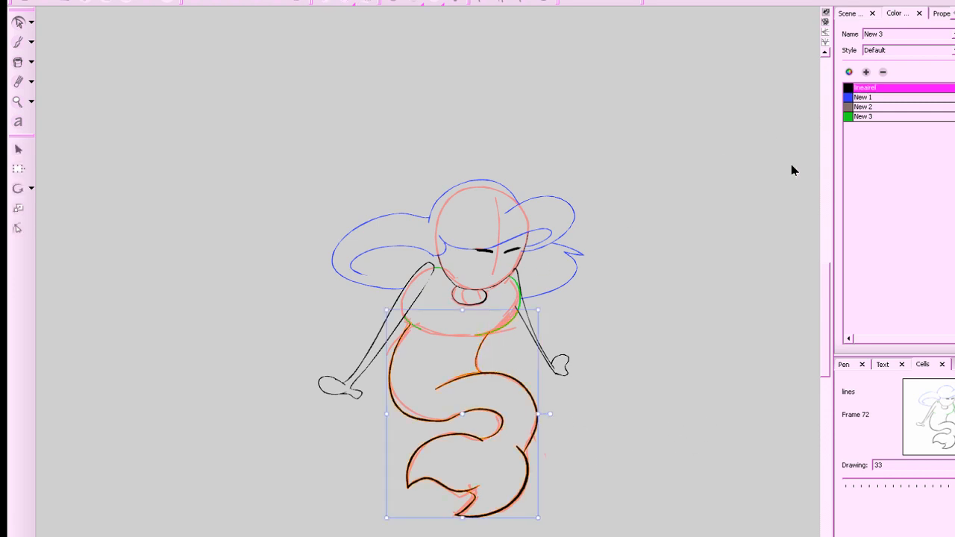
{"action": "left_click", "coordinate": [752, 256]}
{"action": "scroll", "coordinate": [711, 310], "scroll_direction": "down", "scroll_amount": 2}
{"action": "scroll", "coordinate": [705, 322], "scroll_direction": "up", "scroll_amount": 6}
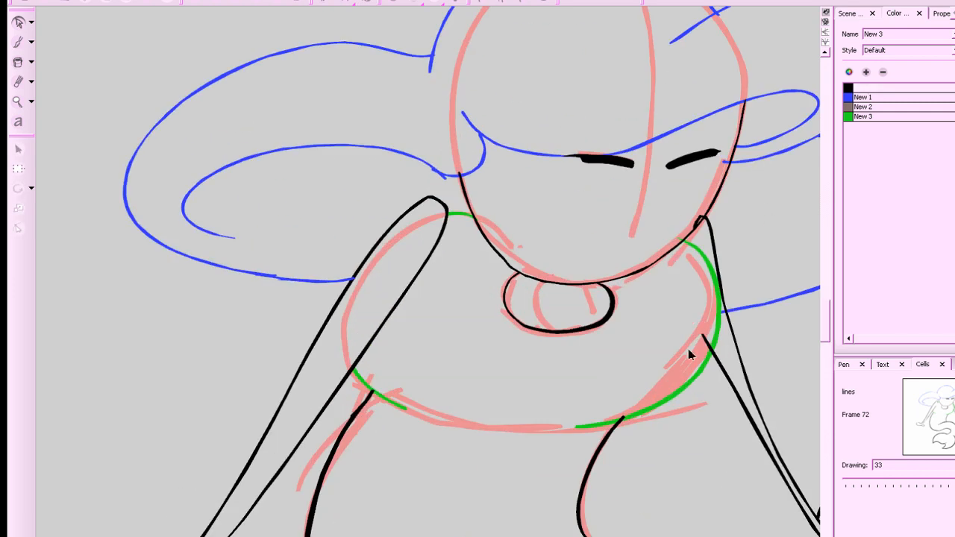
{"action": "mouse_move", "coordinate": [633, 501]}
{"action": "left_mouse_down"}
{"action": "mouse_move", "coordinate": [612, 412]}
{"action": "mouse_move", "coordinate": [625, 447]}
{"action": "left_mouse_up"}
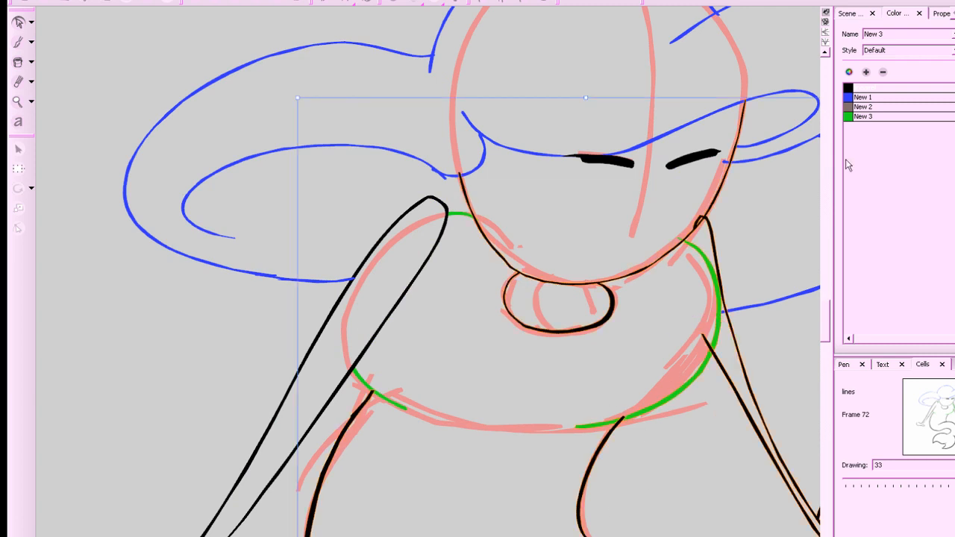
{"action": "left_click", "coordinate": [848, 89]}
{"action": "left_click", "coordinate": [791, 188]}
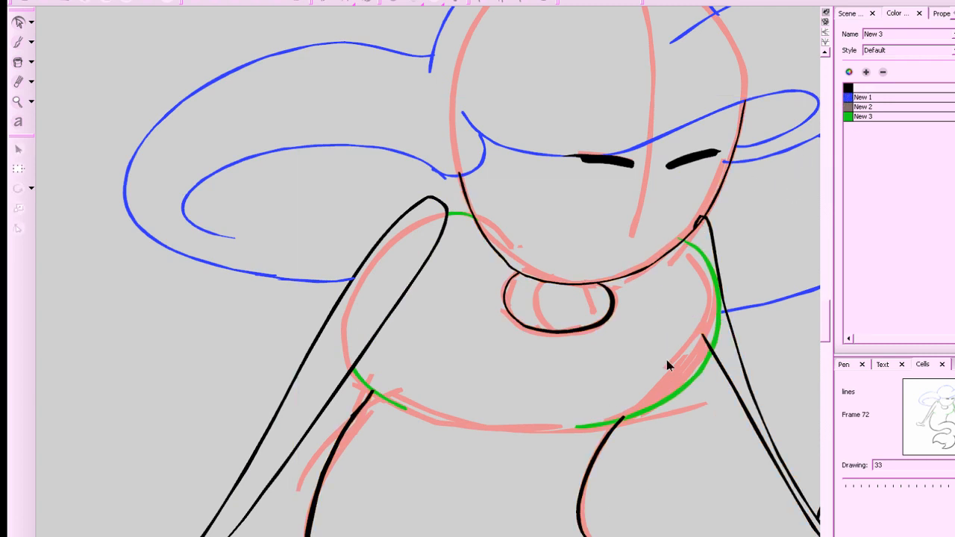
{"action": "key", "text": "alt+x"}
{"action": "left_click", "coordinate": [846, 98]}
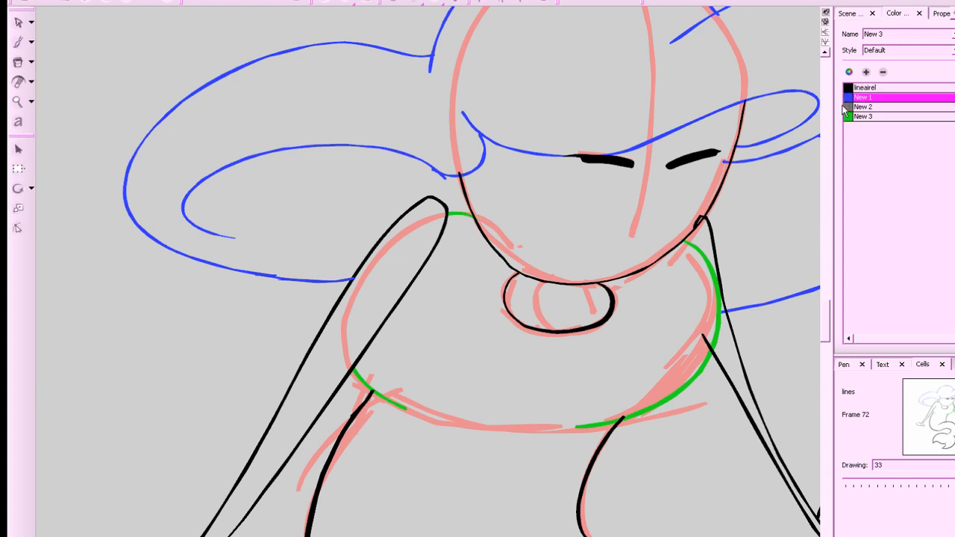
{"action": "left_click_drag", "start_coordinate": [706, 326], "coordinate": [724, 378]}
{"action": "key", "text": "ctrl+z"}
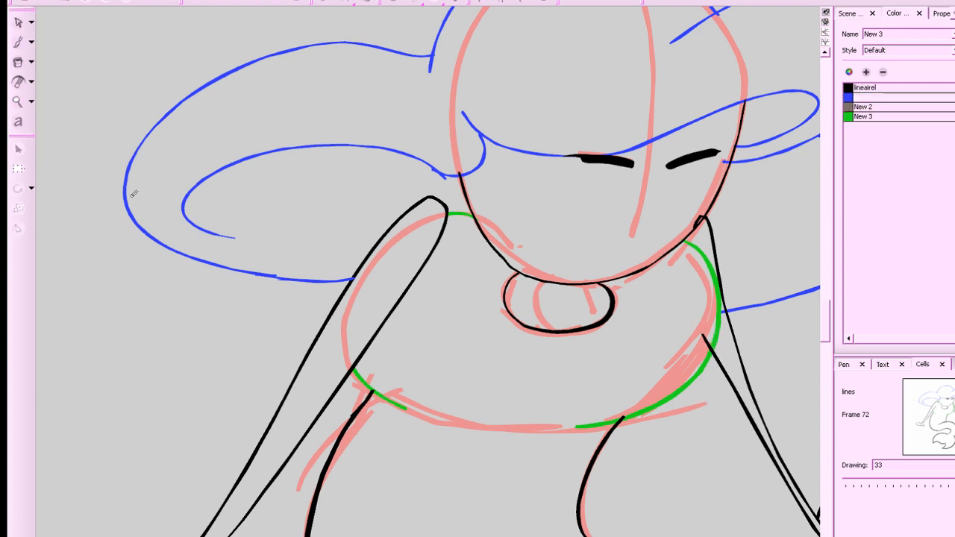
Select the long green line on the torso's right side and recolour it with the black line colour.
{"action": "left_click", "coordinate": [19, 23]}
{"action": "left_click_drag", "start_coordinate": [655, 489], "coordinate": [581, 418]}
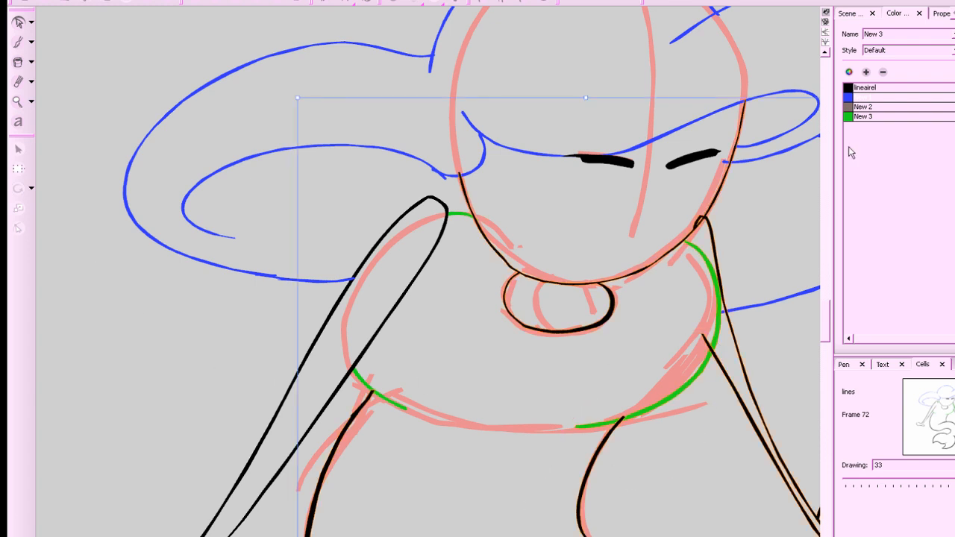
{"action": "left_click", "coordinate": [859, 88]}
{"action": "mouse_move", "coordinate": [368, 459]}
{"action": "left_mouse_down"}
{"action": "mouse_move", "coordinate": [331, 438]}
{"action": "mouse_move", "coordinate": [357, 455]}
{"action": "left_mouse_up"}
{"action": "left_click", "coordinate": [559, 355]}
{"action": "left_click", "coordinate": [846, 101]}
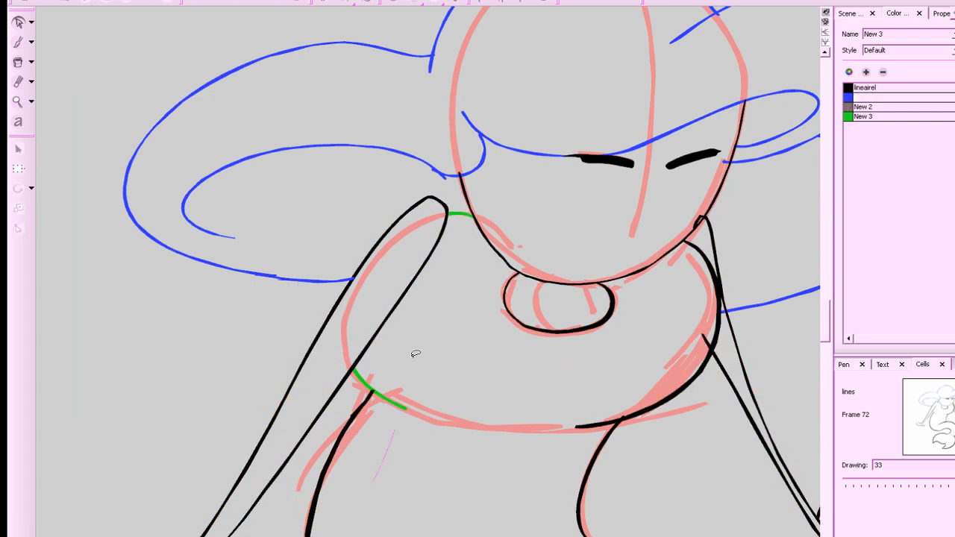
Recolour the green line at the torso's lower left and the short green shoulder line beside the chin in black.
{"action": "key", "text": "ctrl+a"}
{"action": "left_click", "coordinate": [849, 90]}
{"action": "left_click", "coordinate": [451, 328]}
{"action": "mouse_move", "coordinate": [408, 283]}
{"action": "left_mouse_down"}
{"action": "mouse_move", "coordinate": [461, 271]}
{"action": "mouse_move", "coordinate": [469, 200]}
{"action": "left_mouse_up"}
{"action": "left_click", "coordinate": [850, 90]}
{"action": "left_click", "coordinate": [638, 234]}
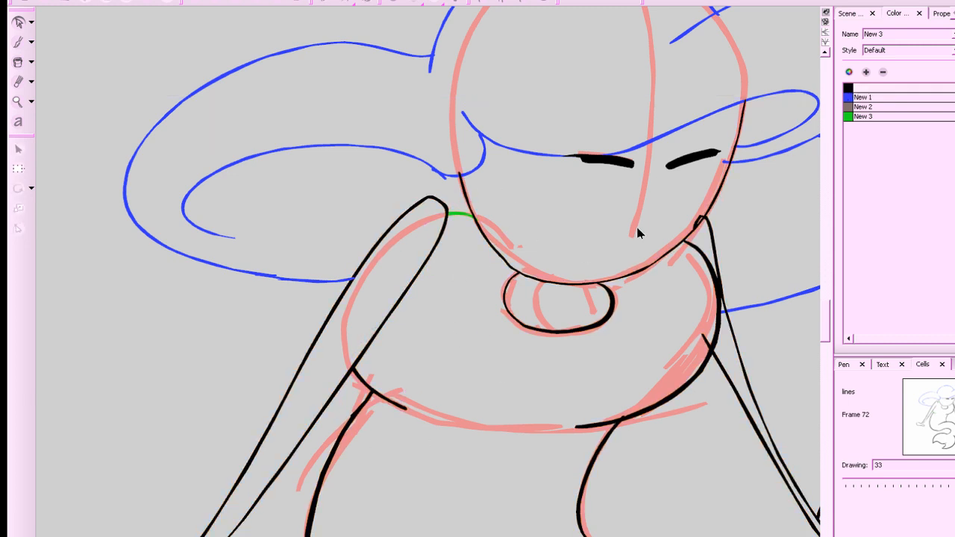
{"action": "left_click", "coordinate": [849, 98]}
{"action": "mouse_move", "coordinate": [434, 259]}
{"action": "left_mouse_down"}
{"action": "mouse_move", "coordinate": [518, 201]}
{"action": "mouse_move", "coordinate": [453, 206]}
{"action": "left_mouse_up"}
{"action": "left_click", "coordinate": [849, 91]}
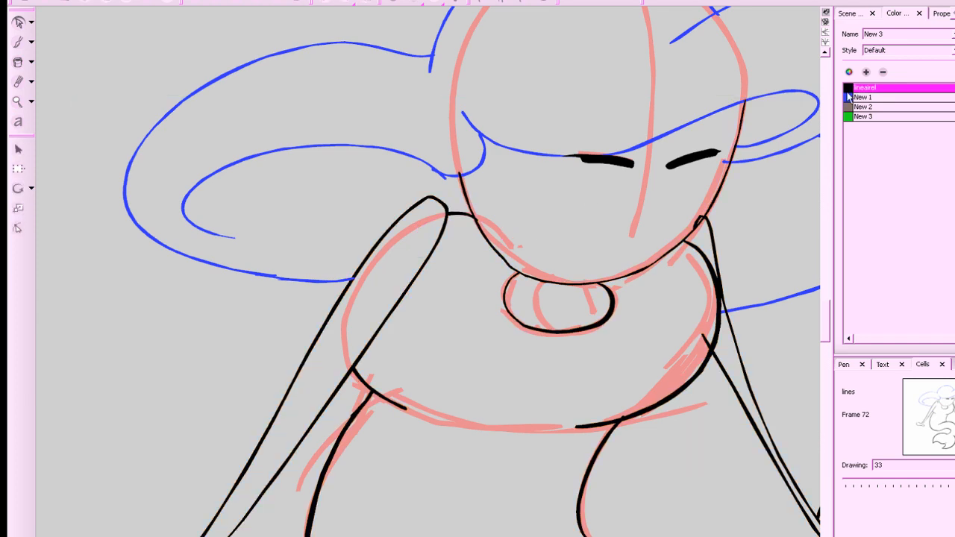
{"action": "left_click", "coordinate": [794, 192]}
Compare the inked drawing on frame 72 with the drawing on frames 80 to 81.
{"action": "key", "text": "x"}
{"action": "key", "text": "x"}
{"action": "key", "text": "x"}
{"action": "key", "text": "x"}
{"action": "key", "text": "x"}
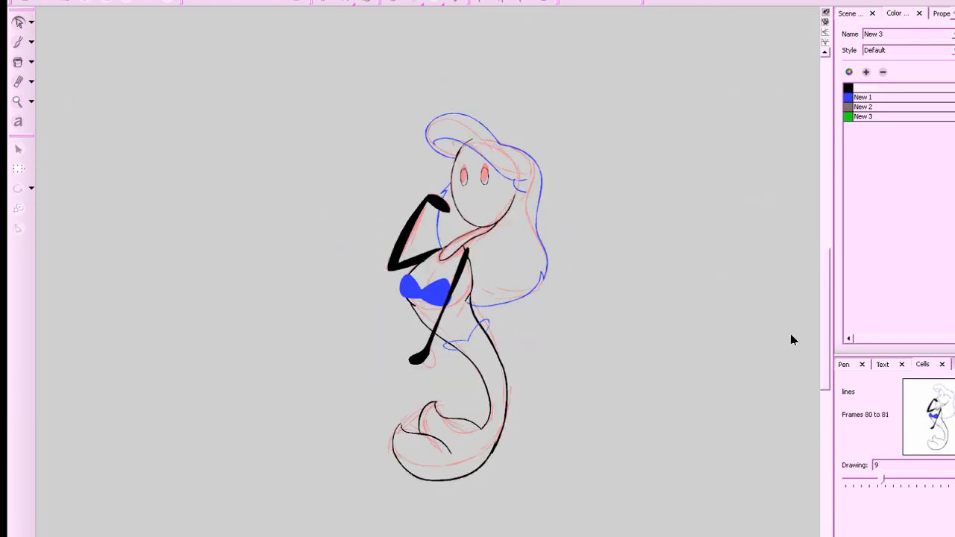
{"action": "key", "text": "comma"}
{"action": "key", "text": "comma"}
{"action": "key", "text": "comma"}
{"action": "key", "text": "comma"}
{"action": "key", "text": "comma"}
{"action": "key", "text": "comma"}
{"action": "key", "text": "comma"}
{"action": "key", "text": "comma"}
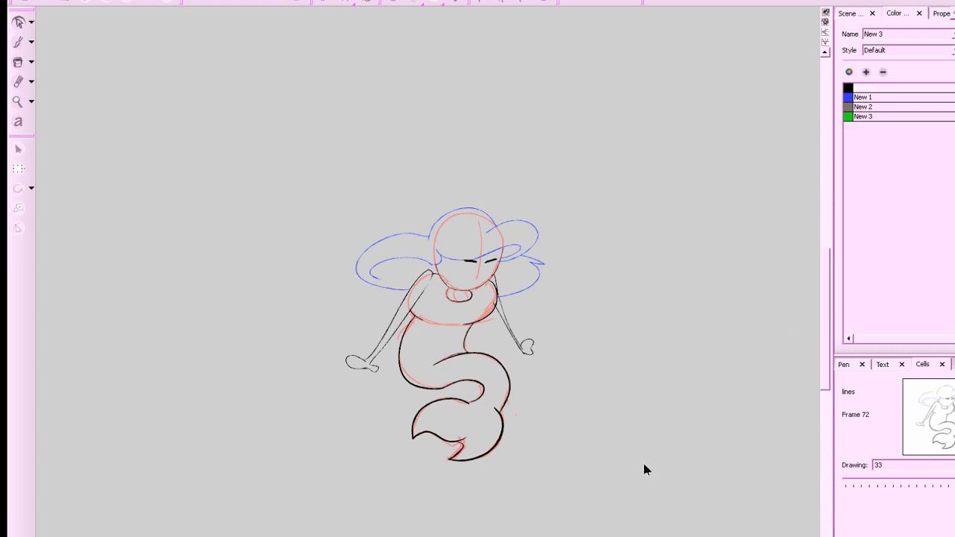
Reveal the timeline, go to frame 76, and turn on onion skinning with the black line colour selected.
{"action": "left_click_drag", "start_coordinate": [543, 536], "coordinate": [543, 483]}
{"action": "left_click_drag", "start_coordinate": [408, 516], "coordinate": [420, 520]}
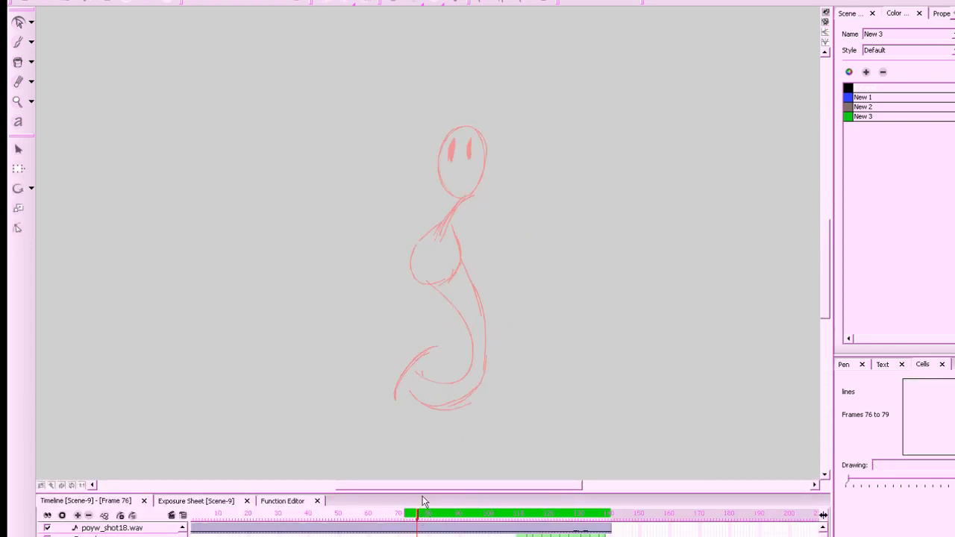
{"action": "left_click", "coordinate": [395, 3]}
{"action": "left_click", "coordinate": [850, 91]}
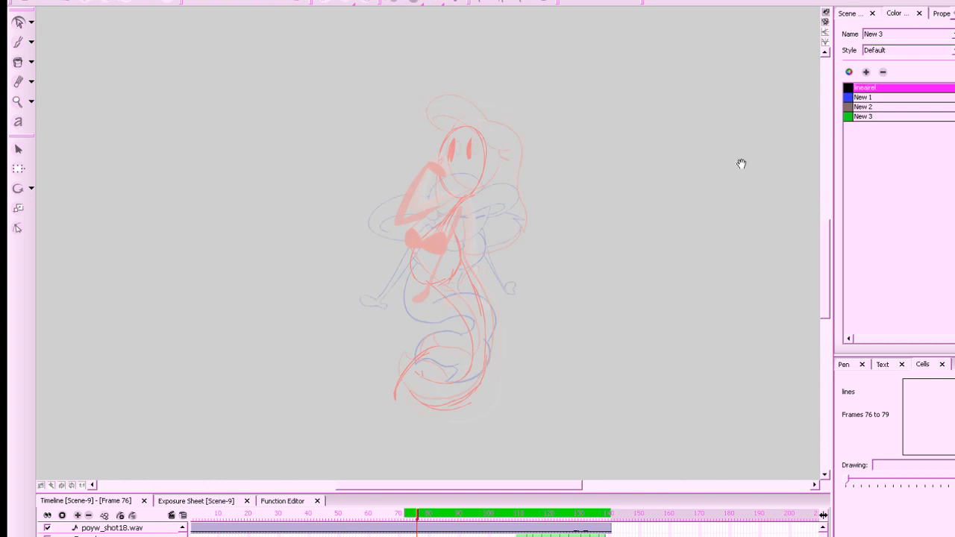
Ink the head outline and two tall oval eyes in black on frame 76, and turn off onion skinning.
{"action": "key", "text": "2"}
{"action": "mouse_move", "coordinate": [643, 237]}
{"action": "left_mouse_down"}
{"action": "mouse_move", "coordinate": [635, 377]}
{"action": "mouse_move", "coordinate": [651, 349]}
{"action": "mouse_move", "coordinate": [610, 318]}
{"action": "left_mouse_up"}
{"action": "key", "text": "2"}
{"action": "key", "text": "alt+b"}
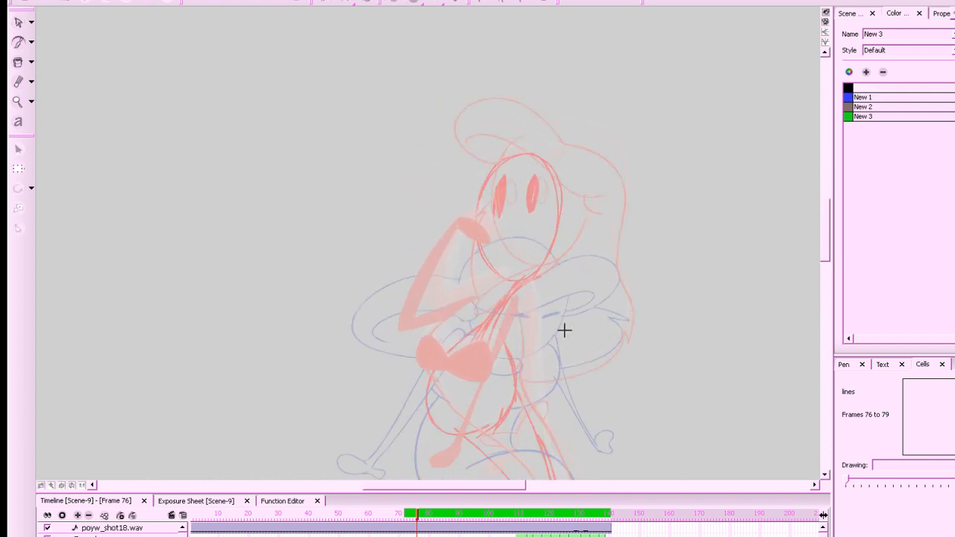
{"action": "mouse_move", "coordinate": [532, 276]}
{"action": "left_mouse_down"}
{"action": "mouse_move", "coordinate": [477, 249]}
{"action": "mouse_move", "coordinate": [490, 163]}
{"action": "mouse_move", "coordinate": [548, 155]}
{"action": "mouse_move", "coordinate": [555, 256]}
{"action": "mouse_move", "coordinate": [539, 280]}
{"action": "mouse_move", "coordinate": [486, 266]}
{"action": "mouse_move", "coordinate": [472, 186]}
{"action": "mouse_move", "coordinate": [513, 149]}
{"action": "mouse_move", "coordinate": [543, 161]}
{"action": "mouse_move", "coordinate": [551, 192]}
{"action": "mouse_move", "coordinate": [526, 280]}
{"action": "left_mouse_up"}
{"action": "key", "text": "ctrl+z"}
{"action": "mouse_move", "coordinate": [493, 222]}
{"action": "left_mouse_down"}
{"action": "mouse_move", "coordinate": [488, 190]}
{"action": "mouse_move", "coordinate": [526, 173]}
{"action": "mouse_move", "coordinate": [523, 221]}
{"action": "left_mouse_up"}
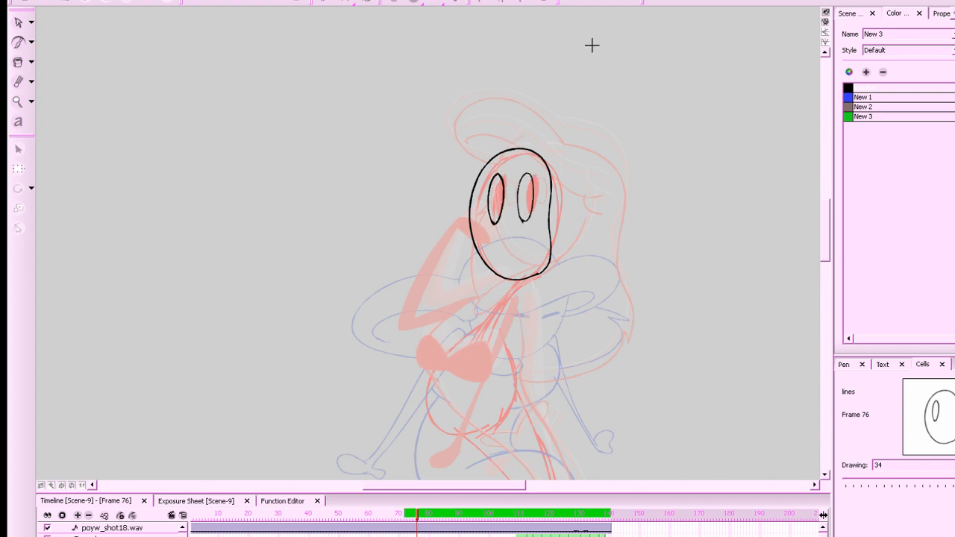
{"action": "left_click", "coordinate": [400, 1]}
Compare the head drawn on frame 76 with the drawing on frame 72.
{"action": "key", "text": "f"}
{"action": "key", "text": "g"}
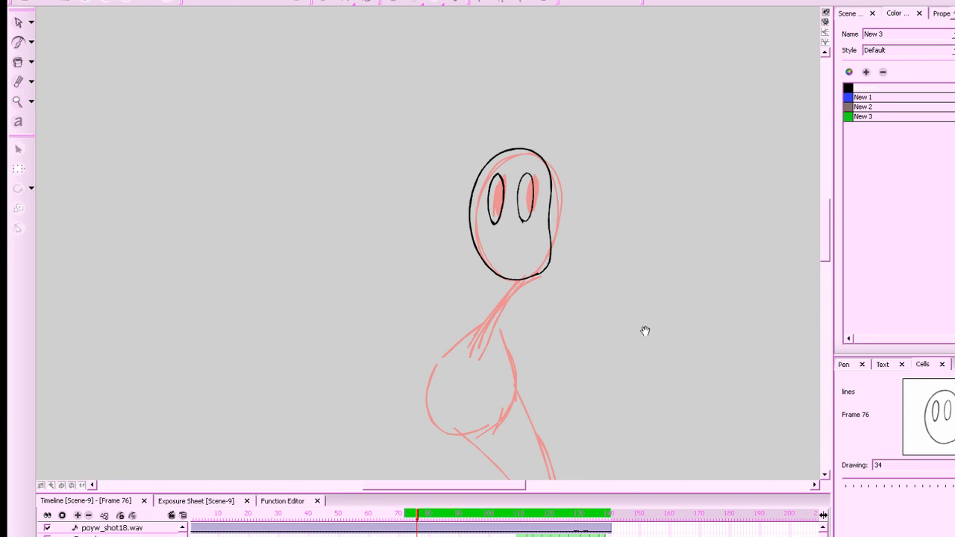
{"action": "key", "text": "1"}
{"action": "key", "text": "1"}
{"action": "mouse_move", "coordinate": [646, 331]}
{"action": "left_mouse_down"}
{"action": "mouse_move", "coordinate": [600, 230]}
{"action": "mouse_move", "coordinate": [633, 275]}
{"action": "left_mouse_up"}
{"action": "key", "text": "2"}
{"action": "key", "text": "f"}
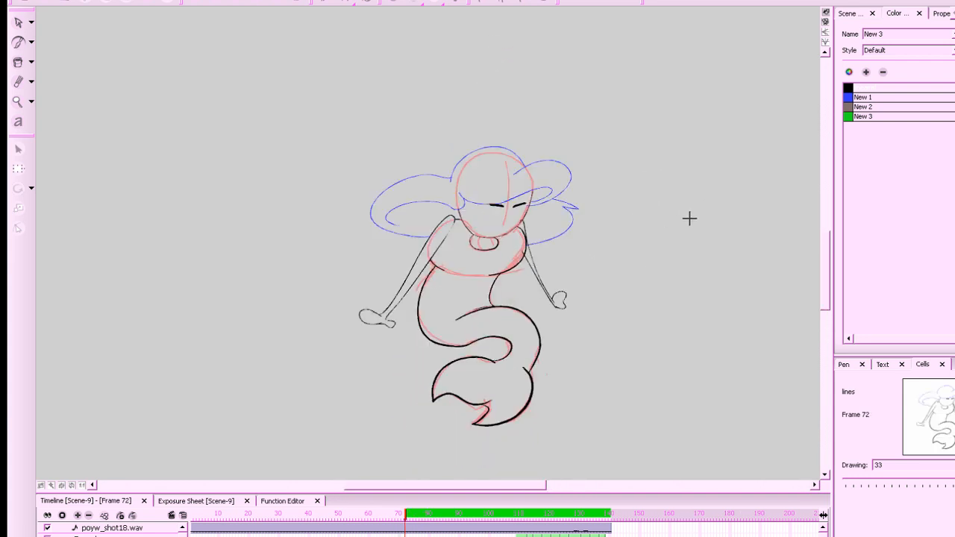
{"action": "key", "text": "g"}
{"action": "key", "text": "f"}
{"action": "key", "text": "g"}
{"action": "key", "text": "f"}
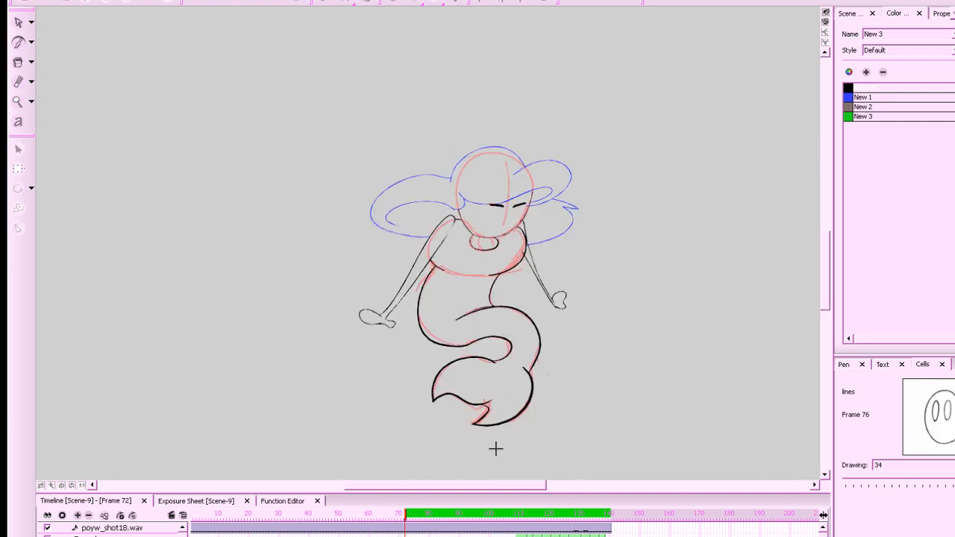
{"action": "key", "text": "g"}
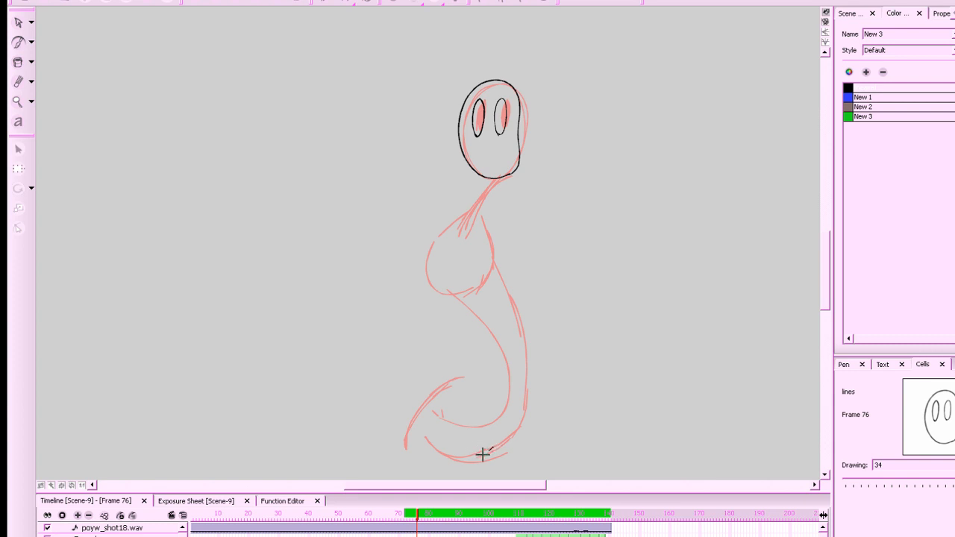
Ink the tail fin's curved lower edge, pointed tip and short inner line in black on frame 76.
{"action": "mouse_move", "coordinate": [492, 449]}
{"action": "left_mouse_down"}
{"action": "mouse_move", "coordinate": [416, 403]}
{"action": "mouse_move", "coordinate": [445, 428]}
{"action": "mouse_move", "coordinate": [463, 428]}
{"action": "left_mouse_up"}
{"action": "key", "text": "ctrl+z"}
{"action": "key", "text": "ctrl+z"}
{"action": "key", "text": "ctrl+z"}
{"action": "key", "text": "f"}
{"action": "key", "text": "g"}
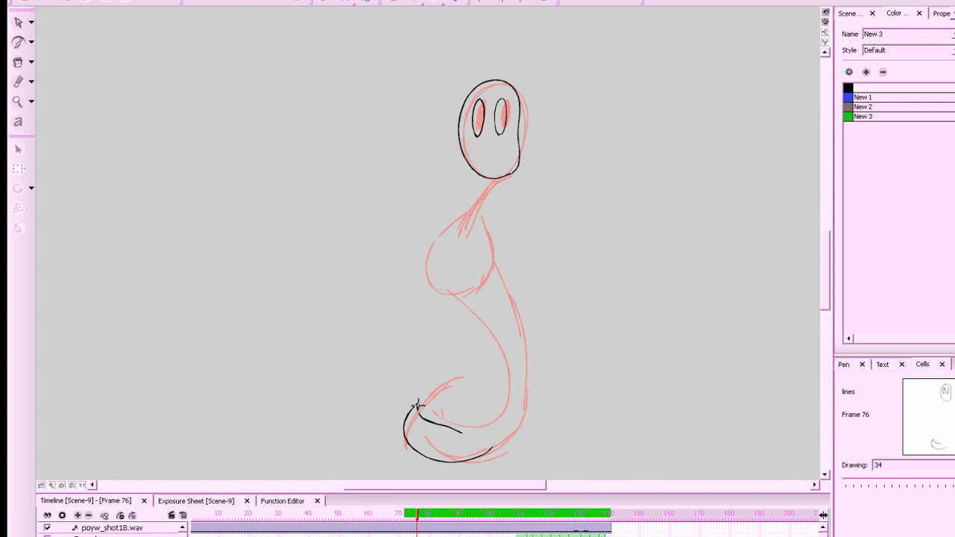
Ink the fin's inner curve and second curved lobe in black, and compare with the drawings on frames 72 and 80.
{"action": "left_click_drag", "start_coordinate": [418, 407], "coordinate": [431, 450]}
{"action": "key", "text": "ctrl+z"}
{"action": "mouse_move", "coordinate": [417, 407]}
{"action": "left_mouse_down"}
{"action": "mouse_move", "coordinate": [452, 448]}
{"action": "mouse_move", "coordinate": [459, 395]}
{"action": "mouse_move", "coordinate": [495, 416]}
{"action": "left_mouse_up"}
{"action": "key", "text": "f"}
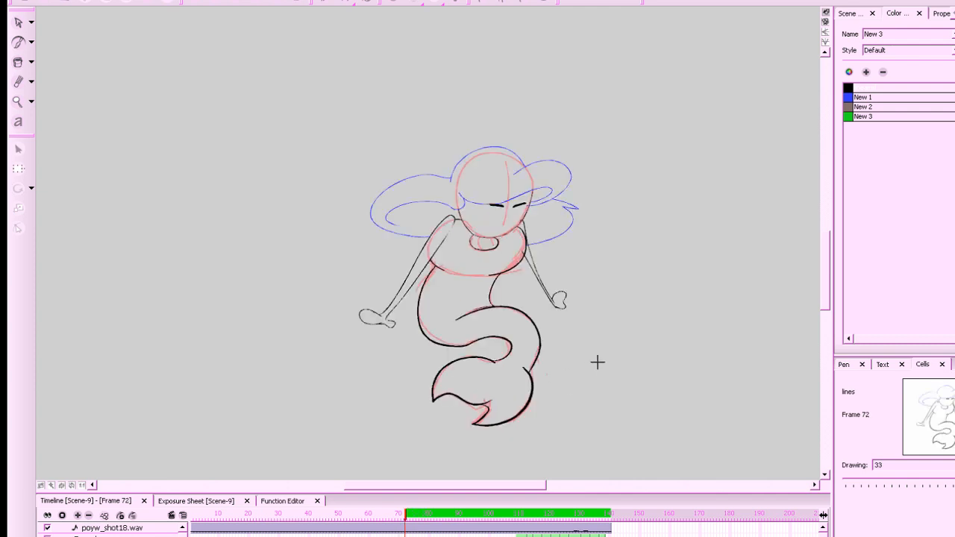
{"action": "key", "text": "g"}
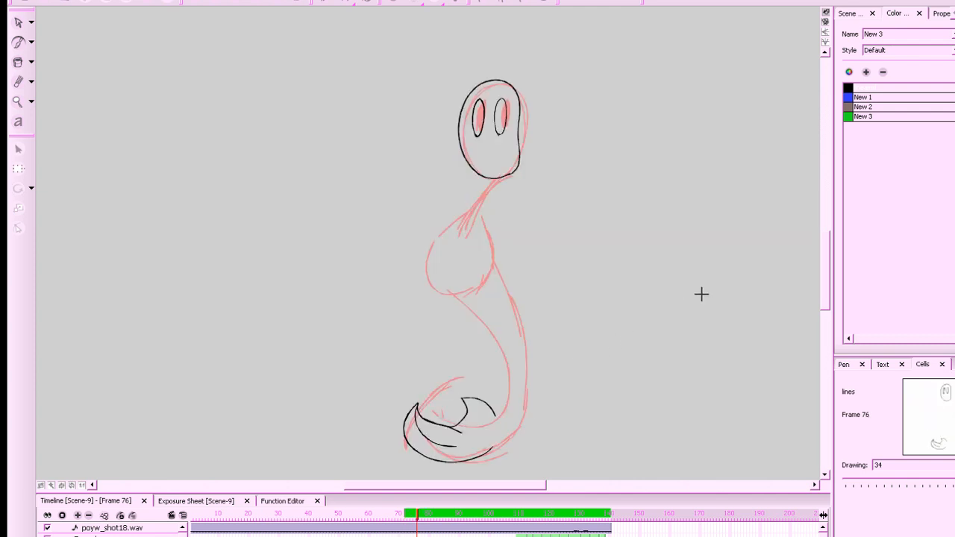
{"action": "key", "text": "f"}
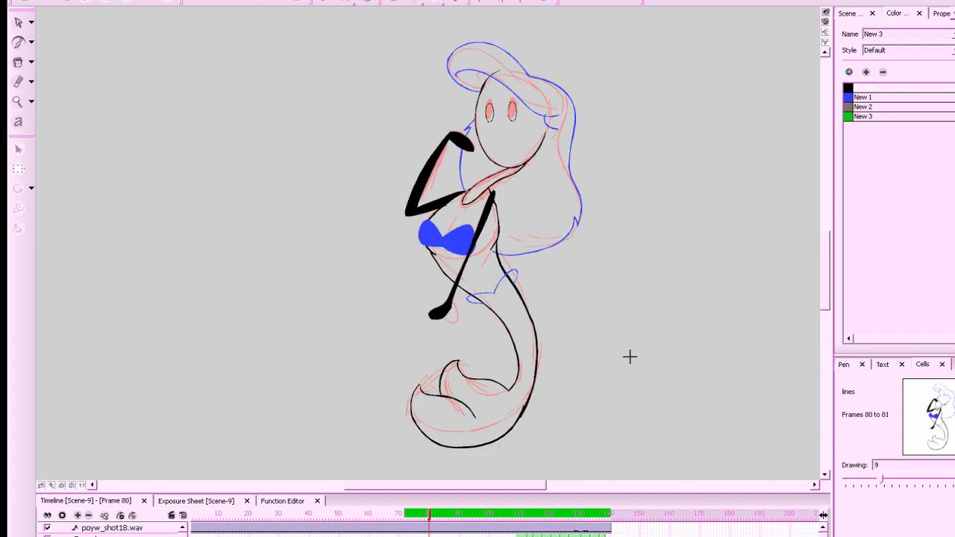
{"action": "key", "text": "g"}
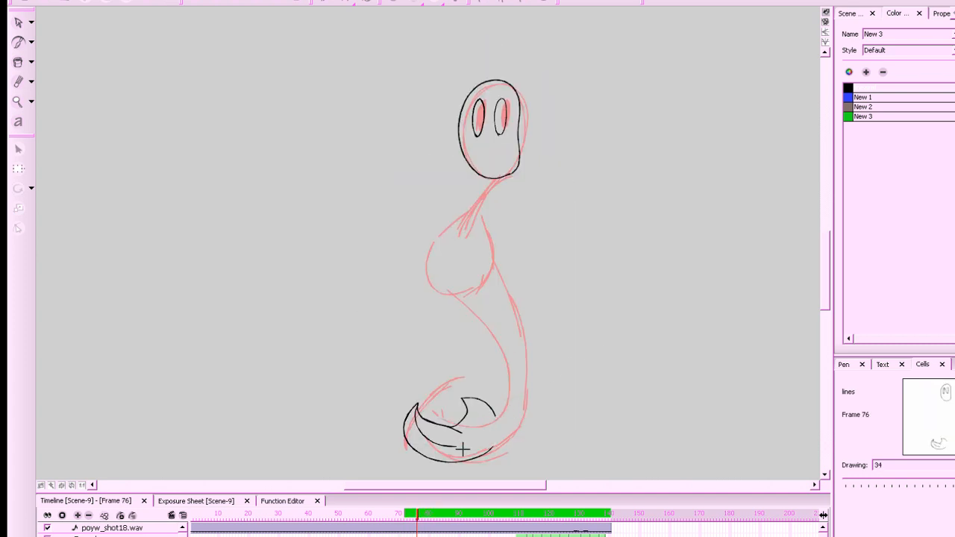
Ink the short line joining the fin to the tail and the narrow rounded neck beneath the chin in black.
{"action": "key", "text": "e"}
{"action": "key", "text": "alt+b"}
{"action": "left_click_drag", "start_coordinate": [474, 432], "coordinate": [496, 413]}
{"action": "mouse_move", "coordinate": [511, 173]}
{"action": "left_mouse_down"}
{"action": "mouse_move", "coordinate": [465, 235]}
{"action": "mouse_move", "coordinate": [461, 226]}
{"action": "mouse_move", "coordinate": [498, 177]}
{"action": "mouse_move", "coordinate": [454, 232]}
{"action": "mouse_move", "coordinate": [471, 233]}
{"action": "mouse_move", "coordinate": [509, 174]}
{"action": "left_mouse_up"}
{"action": "key", "text": "ctrl+z"}
{"action": "key", "text": "ctrl+z"}
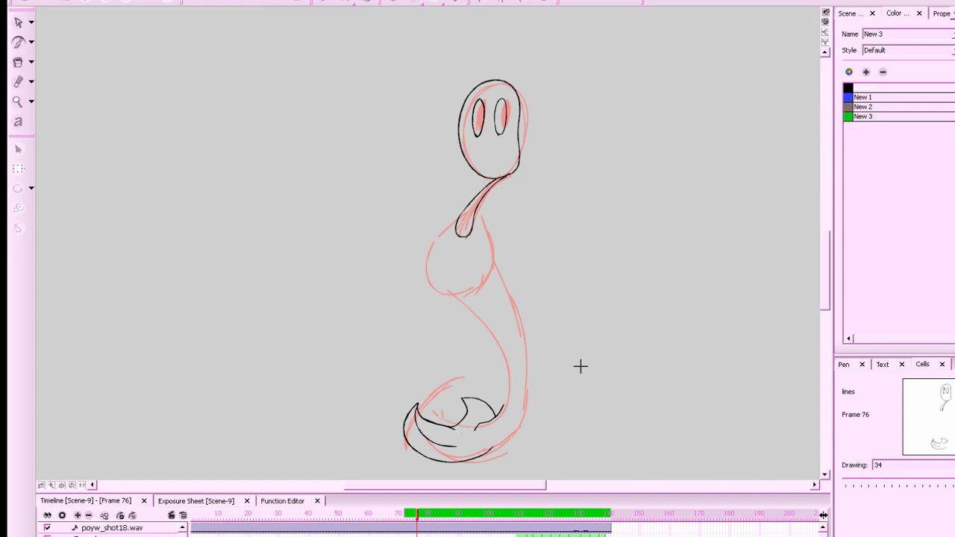
Flip through the frames around frame 76 to compare the neck and fin with the neighbouring drawings.
{"action": "key", "text": "comma"}
{"action": "key", "text": "comma"}
{"action": "key", "text": "comma"}
{"action": "key", "text": "comma"}
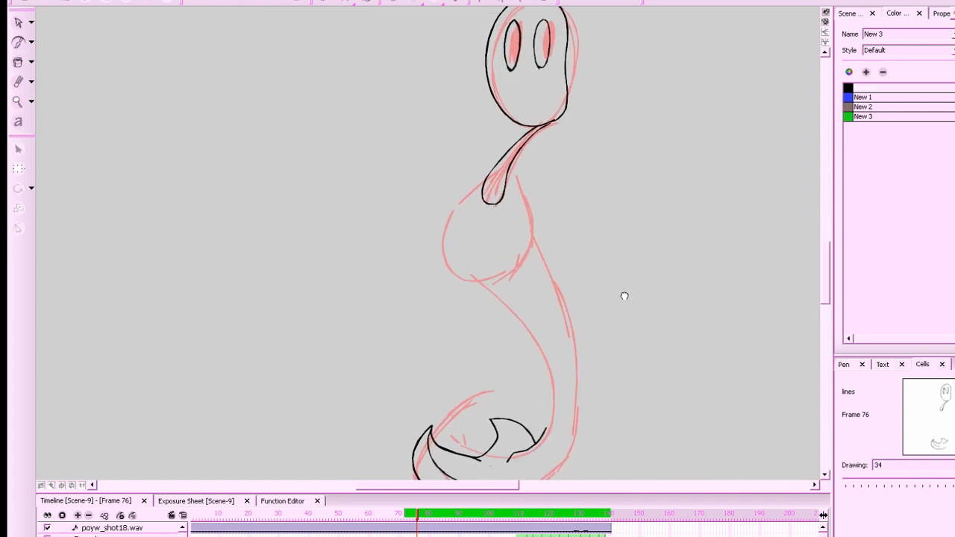
{"action": "key", "text": "period"}
{"action": "key", "text": "period"}
{"action": "key", "text": "period"}
{"action": "key", "text": "period"}
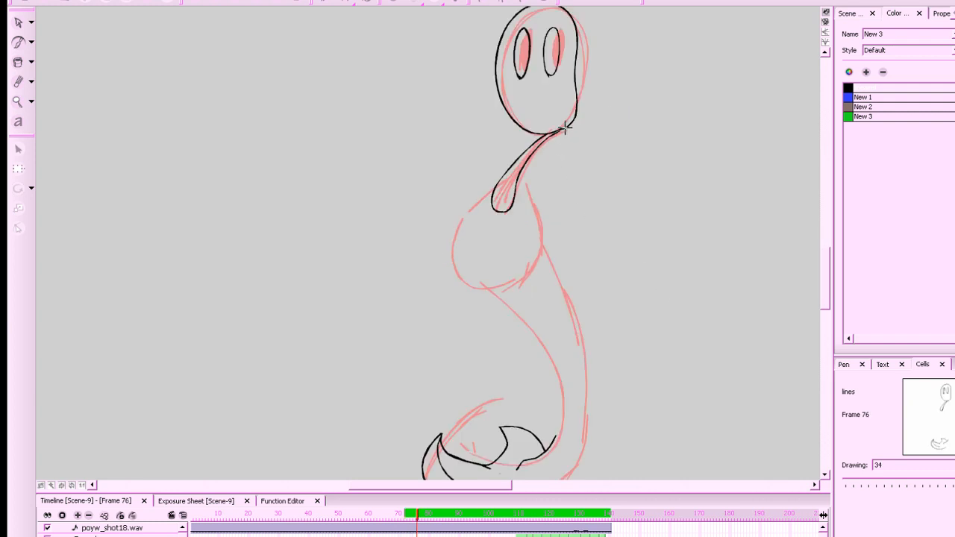
{"action": "key", "text": "comma"}
{"action": "key", "text": "period"}
Ink both sides of the torso from the neck down in black on frame 76, and compare with frame 72.
{"action": "mouse_move", "coordinate": [499, 179]}
{"action": "left_mouse_down"}
{"action": "mouse_move", "coordinate": [448, 230]}
{"action": "mouse_move", "coordinate": [521, 287]}
{"action": "mouse_move", "coordinate": [548, 257]}
{"action": "left_mouse_up"}
{"action": "mouse_move", "coordinate": [520, 172]}
{"action": "left_mouse_down"}
{"action": "mouse_move", "coordinate": [540, 211]}
{"action": "mouse_move", "coordinate": [533, 278]}
{"action": "mouse_move", "coordinate": [498, 293]}
{"action": "left_mouse_up"}
{"action": "key", "text": "alt+e"}
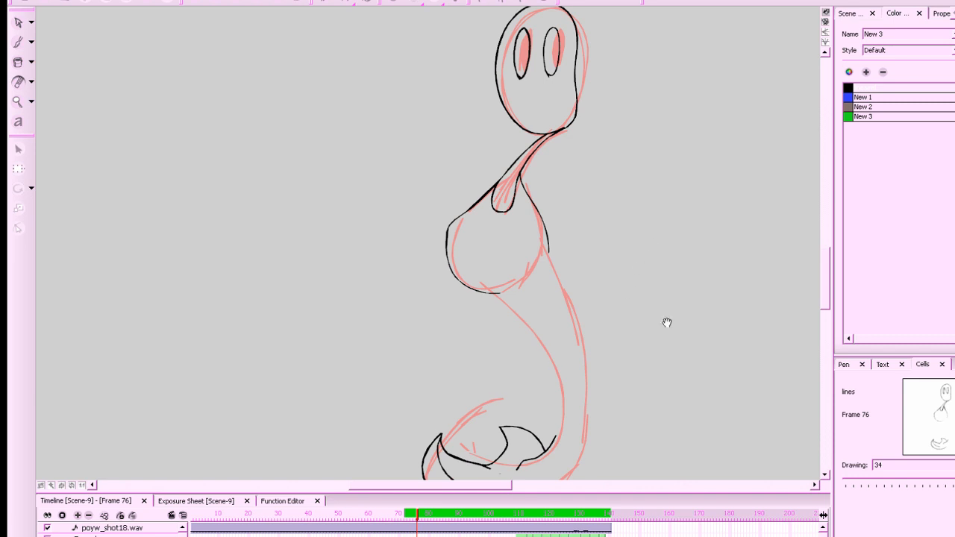
{"action": "mouse_move", "coordinate": [667, 322]}
{"action": "left_mouse_down"}
{"action": "mouse_move", "coordinate": [631, 228]}
{"action": "mouse_move", "coordinate": [674, 252]}
{"action": "left_mouse_up"}
{"action": "key", "text": "f"}
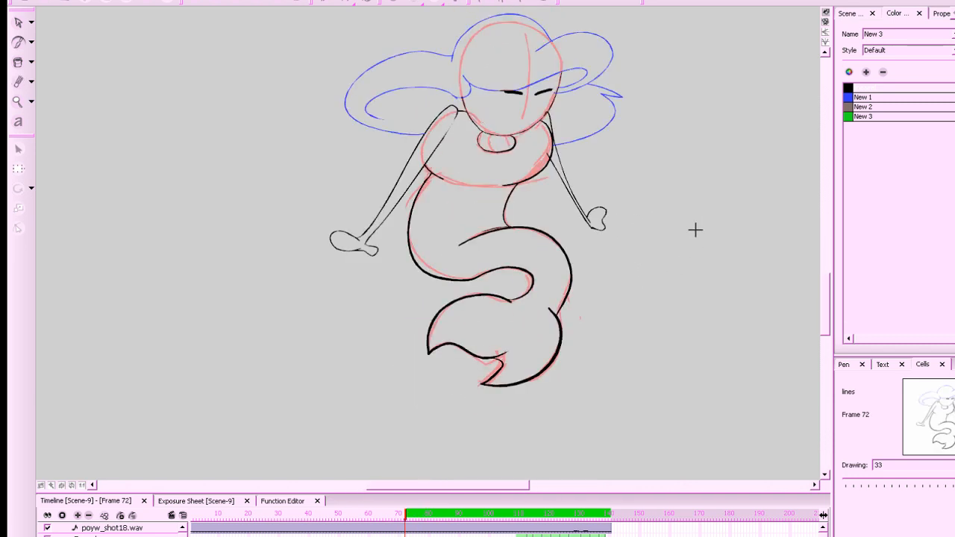
{"action": "key", "text": "g"}
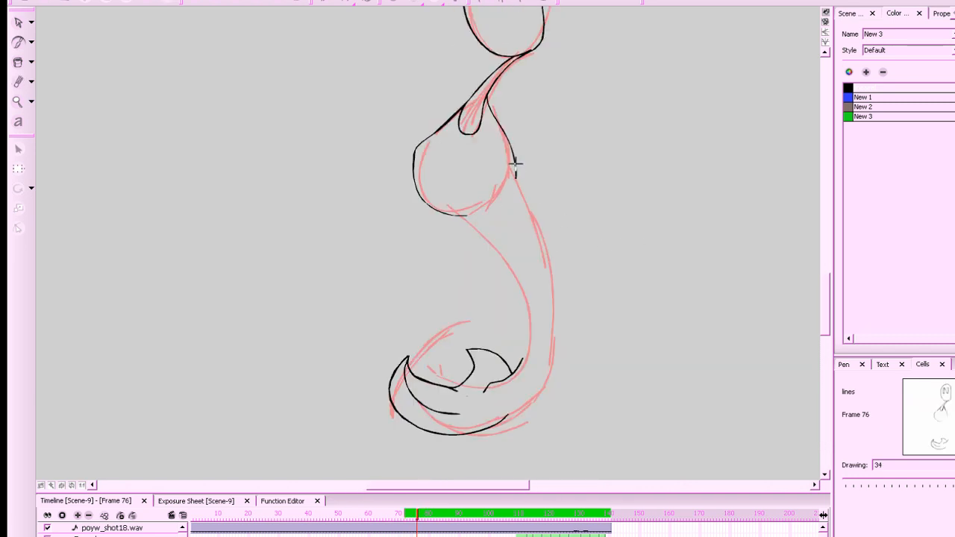
Ink the tail's outer and inner edges from the torso to the fin in black, and compare with frame 72.
{"action": "mouse_move", "coordinate": [516, 171]}
{"action": "left_mouse_down"}
{"action": "mouse_move", "coordinate": [556, 283]}
{"action": "mouse_move", "coordinate": [555, 347]}
{"action": "mouse_move", "coordinate": [536, 388]}
{"action": "mouse_move", "coordinate": [501, 421]}
{"action": "mouse_move", "coordinate": [529, 400]}
{"action": "mouse_move", "coordinate": [556, 316]}
{"action": "mouse_move", "coordinate": [544, 235]}
{"action": "mouse_move", "coordinate": [516, 173]}
{"action": "left_mouse_up"}
{"action": "key", "text": "ctrl+z"}
{"action": "mouse_move", "coordinate": [450, 212]}
{"action": "left_mouse_down"}
{"action": "mouse_move", "coordinate": [518, 270]}
{"action": "mouse_move", "coordinate": [531, 332]}
{"action": "mouse_move", "coordinate": [505, 384]}
{"action": "left_mouse_up"}
{"action": "key", "text": "f"}
{"action": "key", "text": "g"}
{"action": "key", "text": "f"}
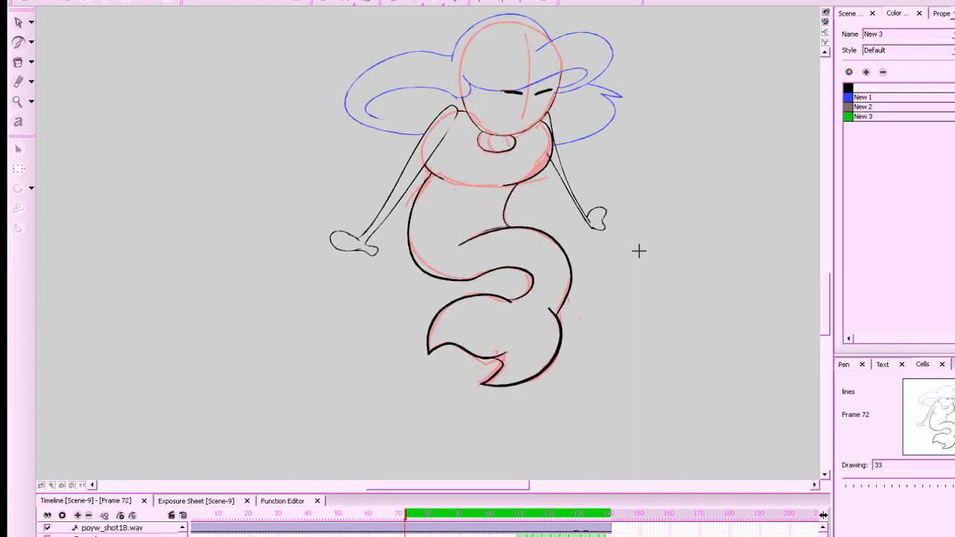
{"action": "key", "text": "g"}
{"action": "key", "text": "1"}
{"action": "key", "text": "1"}
{"action": "left_click_drag", "start_coordinate": [694, 206], "coordinate": [704, 261]}
{"action": "key", "text": "2"}
{"action": "left_click_drag", "start_coordinate": [664, 287], "coordinate": [632, 224]}
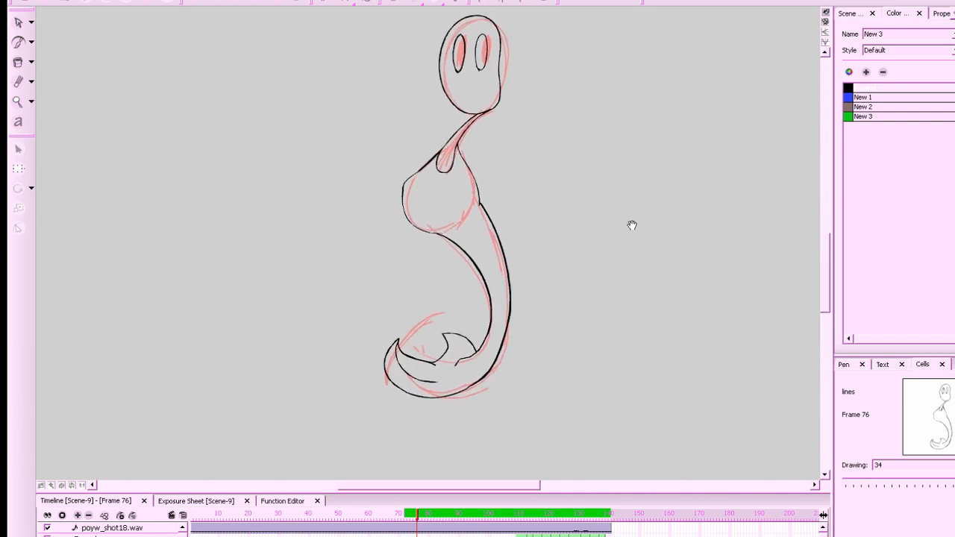
Undo the tail edges on frame 76 and re-ink the outer edge in black from the torso down to the fin.
{"action": "key", "text": "ctrl+z"}
{"action": "key", "text": "ctrl+z"}
{"action": "mouse_move", "coordinate": [478, 198]}
{"action": "left_mouse_down"}
{"action": "mouse_move", "coordinate": [503, 285]}
{"action": "mouse_move", "coordinate": [499, 352]}
{"action": "mouse_move", "coordinate": [458, 389]}
{"action": "left_mouse_up"}
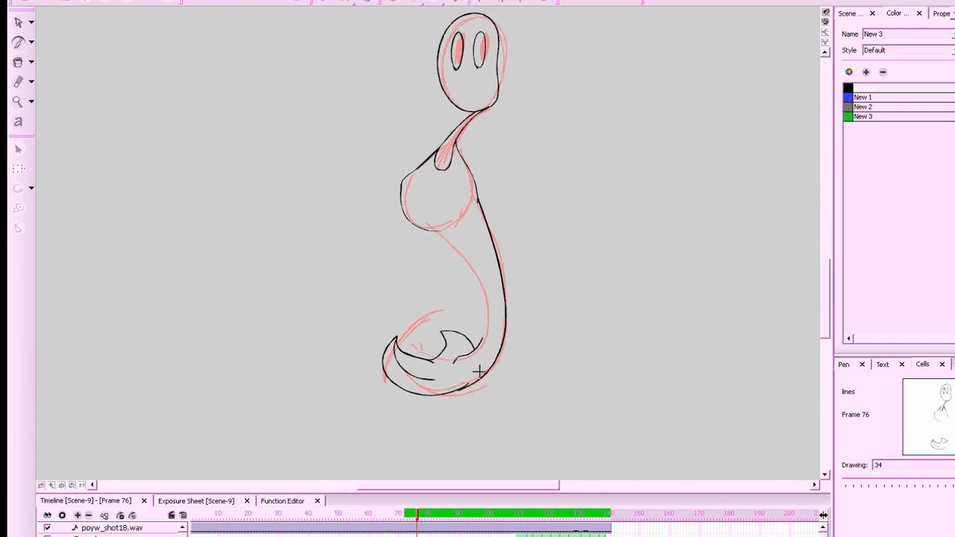
{"action": "key", "text": "ctrl+z"}
{"action": "key", "text": "alt+e"}
{"action": "key", "text": "alt+b"}
{"action": "mouse_move", "coordinate": [459, 386]}
{"action": "left_mouse_down"}
{"action": "mouse_move", "coordinate": [495, 357]}
{"action": "mouse_move", "coordinate": [506, 292]}
{"action": "mouse_move", "coordinate": [481, 215]}
{"action": "left_mouse_up"}
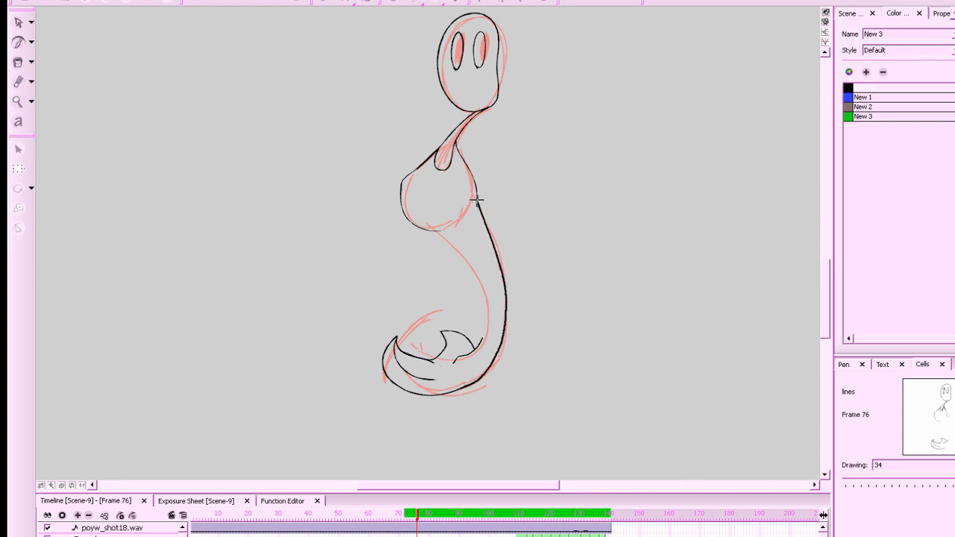
Re-ink the tail's inner edge in black from the bottom of the chest down to the fin.
{"action": "mouse_move", "coordinate": [427, 226]}
{"action": "left_mouse_down"}
{"action": "mouse_move", "coordinate": [466, 262]}
{"action": "mouse_move", "coordinate": [482, 305]}
{"action": "mouse_move", "coordinate": [485, 335]}
{"action": "mouse_move", "coordinate": [464, 361]}
{"action": "left_mouse_up"}
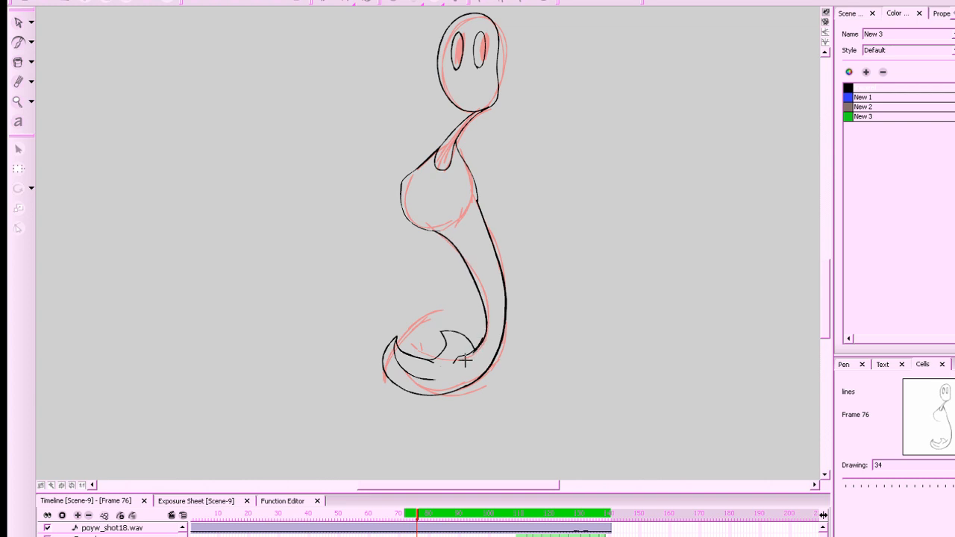
{"action": "key", "text": "ctrl+z"}
{"action": "left_click_drag", "start_coordinate": [559, 280], "coordinate": [551, 257]}
{"action": "key", "text": "2"}
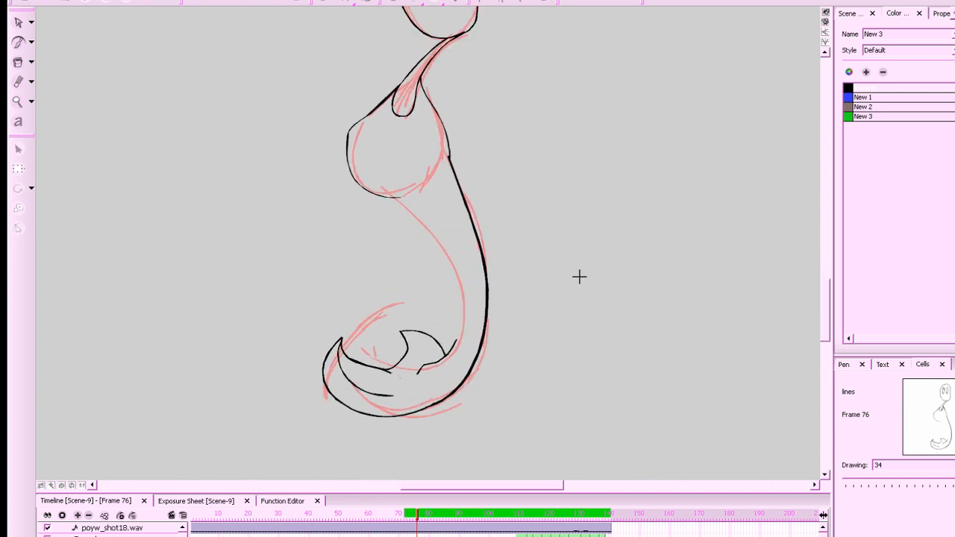
{"action": "left_click_drag", "start_coordinate": [618, 261], "coordinate": [566, 311]}
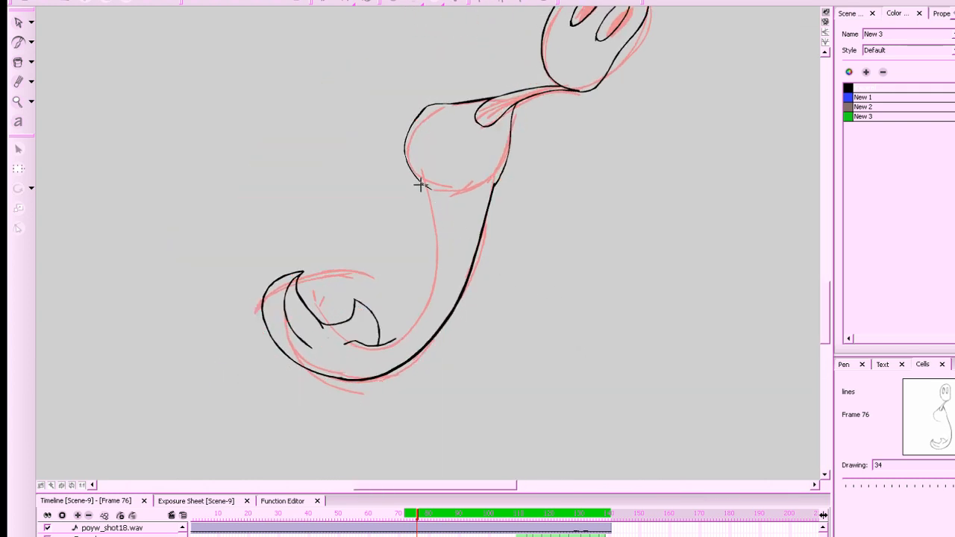
{"action": "mouse_move", "coordinate": [423, 191]}
{"action": "left_mouse_down"}
{"action": "mouse_move", "coordinate": [430, 280]}
{"action": "mouse_move", "coordinate": [411, 329]}
{"action": "mouse_move", "coordinate": [363, 348]}
{"action": "left_mouse_up"}
{"action": "key", "text": "alt+x"}
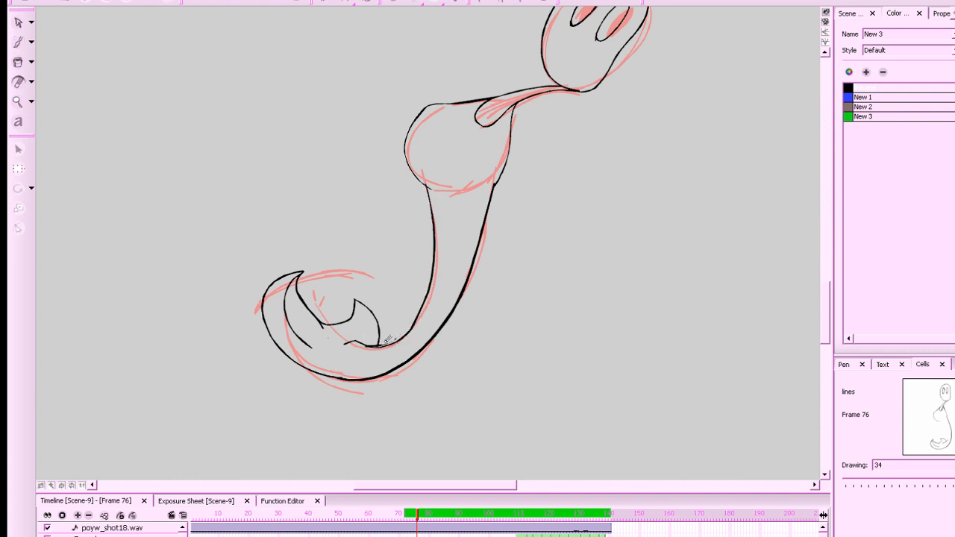
{"action": "left_click_drag", "start_coordinate": [718, 280], "coordinate": [713, 106]}
{"action": "left_click_drag", "start_coordinate": [674, 232], "coordinate": [765, 279]}
{"action": "left_click_drag", "start_coordinate": [706, 292], "coordinate": [722, 329]}
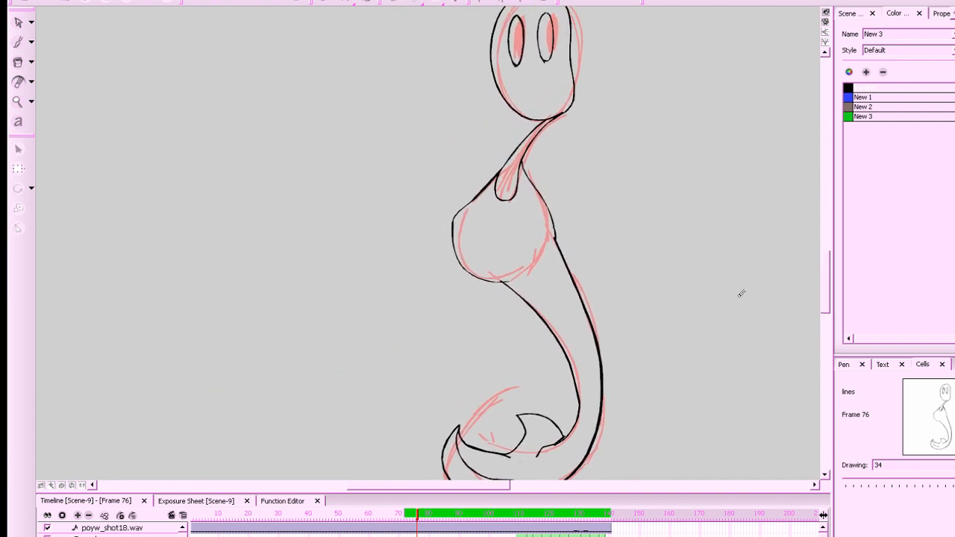
Flip between frames 72 and 76 to compare the re-inked tail, and save the scene.
{"action": "key", "text": "f"}
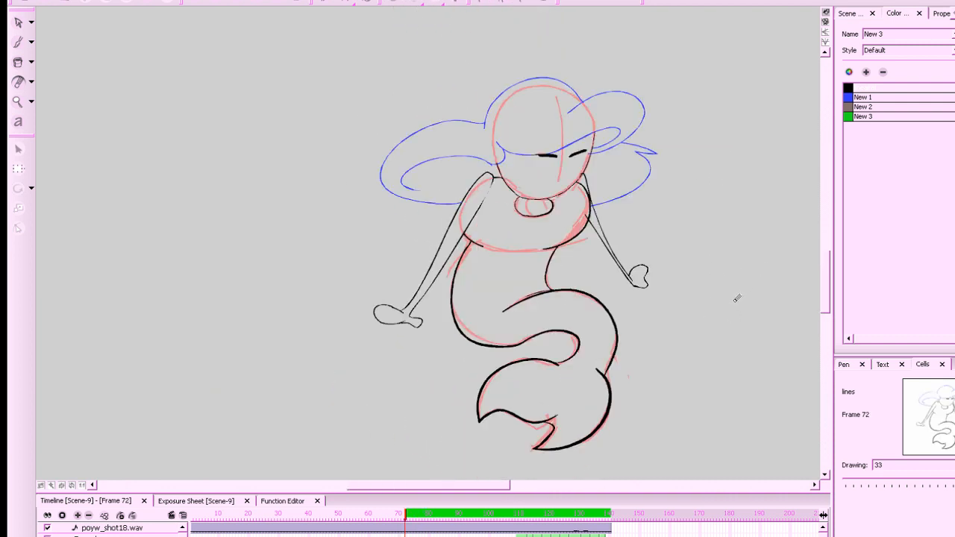
{"action": "key", "text": "g"}
{"action": "left_click_drag", "start_coordinate": [727, 312], "coordinate": [703, 283]}
{"action": "key", "text": "g"}
{"action": "key", "text": "f"}
{"action": "key", "text": "f"}
{"action": "key", "text": "g"}
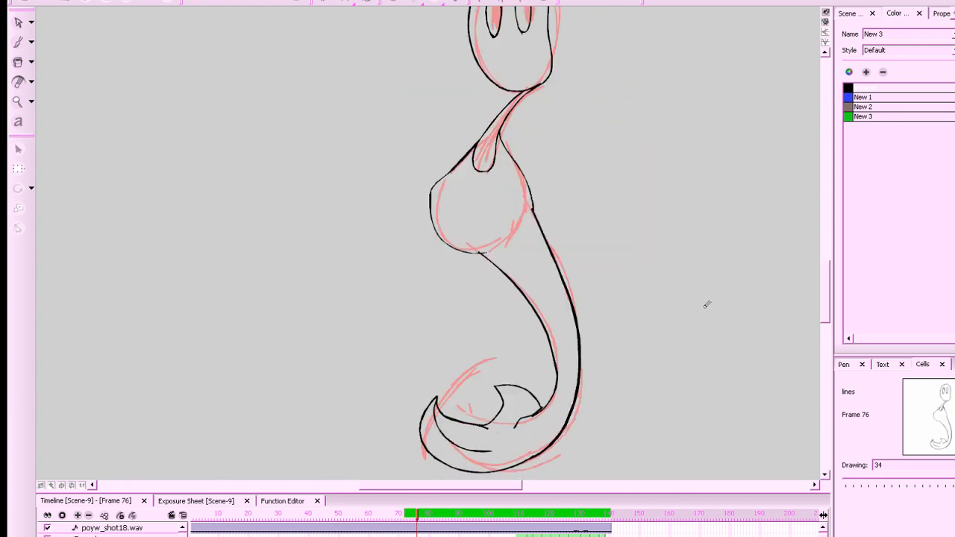
{"action": "key", "text": "ctrl+s"}
{"action": "left_click", "coordinate": [71, 485]}
Ink the arm running down from the shoulder over the back, ending in a small rounded hand, in black on frame 76.
{"action": "key", "text": "f"}
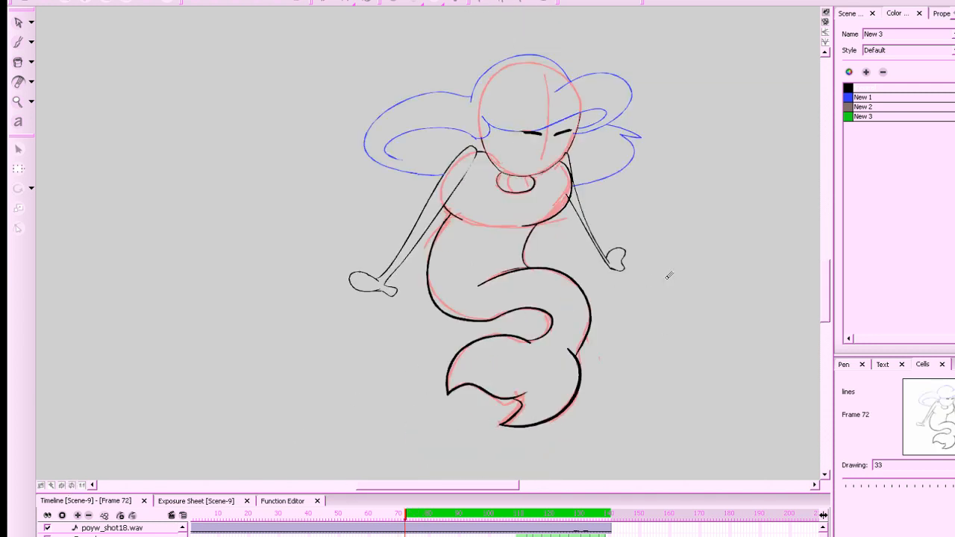
{"action": "key", "text": "g"}
{"action": "key", "text": "alt+b"}
{"action": "key", "text": "f"}
{"action": "key", "text": "g"}
{"action": "mouse_move", "coordinate": [585, 321]}
{"action": "left_mouse_down"}
{"action": "mouse_move", "coordinate": [551, 279]}
{"action": "mouse_move", "coordinate": [517, 204]}
{"action": "mouse_move", "coordinate": [510, 148]}
{"action": "mouse_move", "coordinate": [565, 299]}
{"action": "mouse_move", "coordinate": [579, 314]}
{"action": "mouse_move", "coordinate": [604, 310]}
{"action": "mouse_move", "coordinate": [598, 299]}
{"action": "mouse_move", "coordinate": [581, 315]}
{"action": "left_mouse_up"}
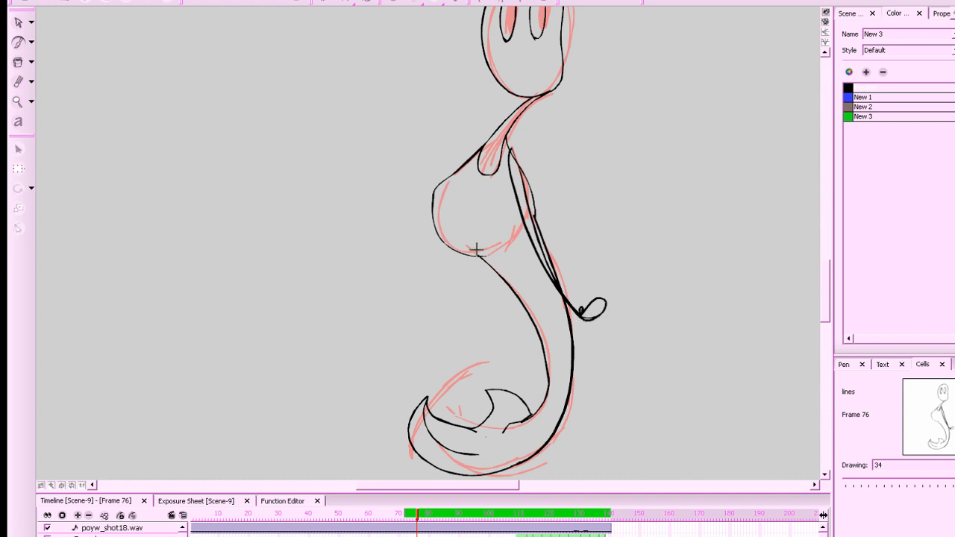
Fill the hand and arm behind the torso with solid black.
{"action": "left_click", "coordinate": [18, 62]}
{"action": "left_click", "coordinate": [592, 309]}
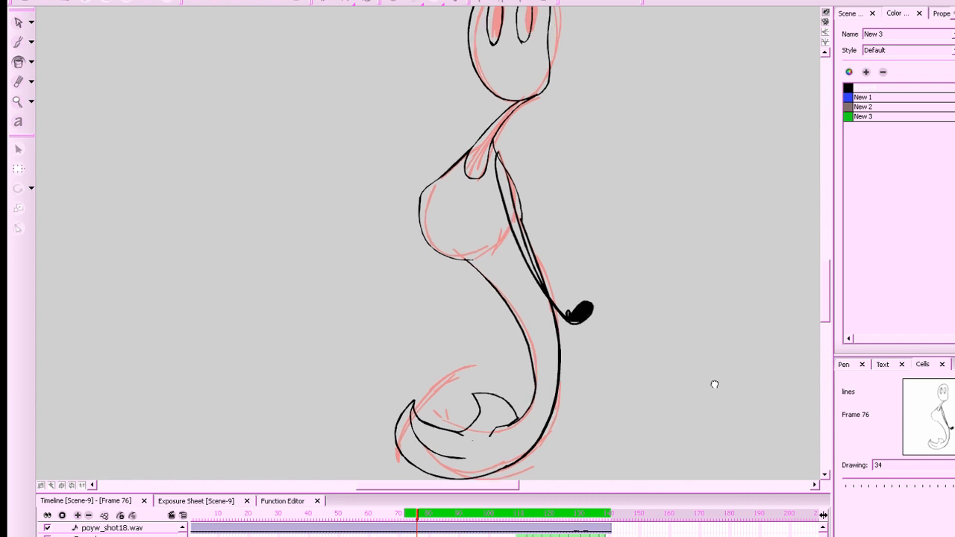
{"action": "scroll", "coordinate": [504, 299], "scroll_direction": "up", "scroll_amount": 3}
{"action": "left_click", "coordinate": [361, 192]}
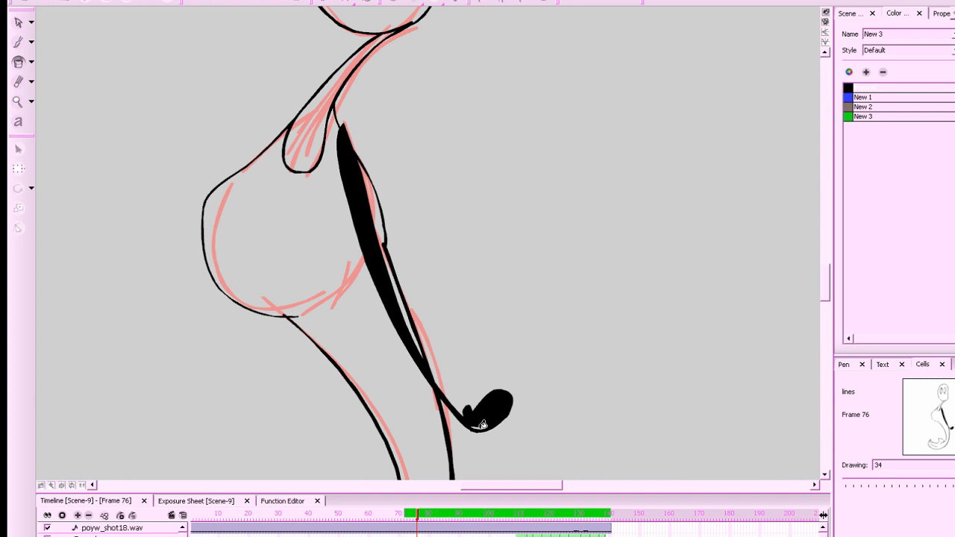
{"action": "scroll", "coordinate": [616, 352], "scroll_direction": "down", "scroll_amount": 3}
{"action": "left_click_drag", "start_coordinate": [602, 361], "coordinate": [712, 380]}
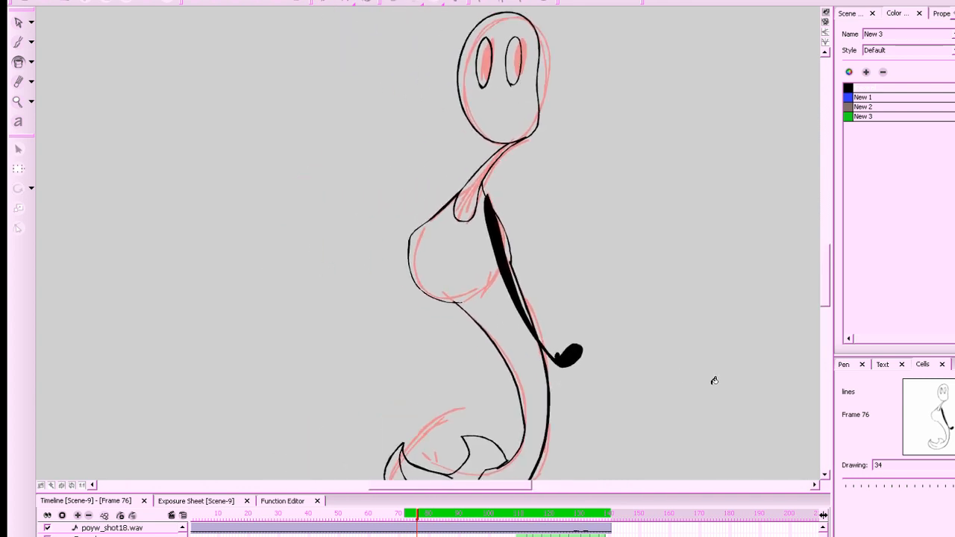
Flip between frame 76 and the neighbouring drawings to compare the arm's position.
{"action": "key", "text": "f"}
{"action": "key", "text": "g"}
{"action": "key", "text": "f"}
{"action": "key", "text": "g"}
{"action": "key", "text": "f"}
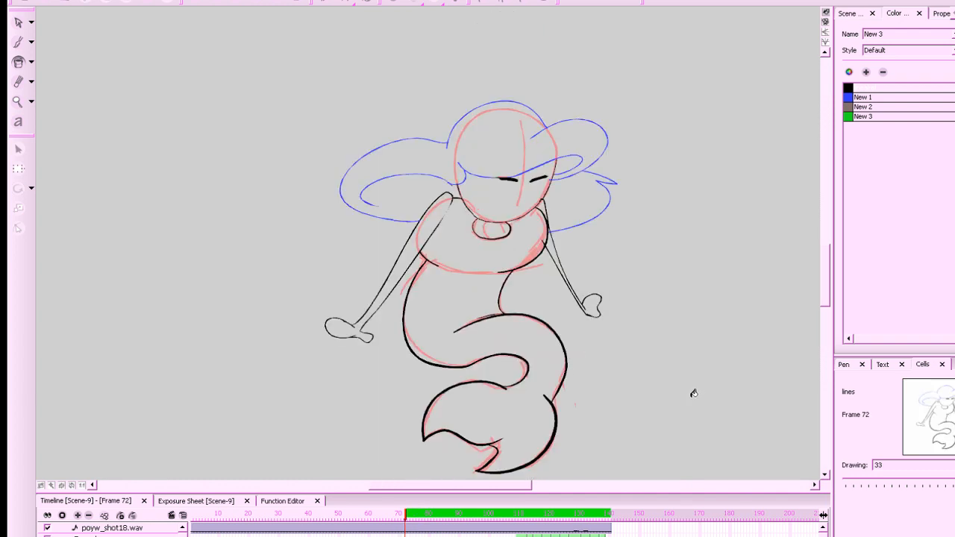
{"action": "key", "text": "g"}
{"action": "key", "text": "g"}
{"action": "key", "text": "f"}
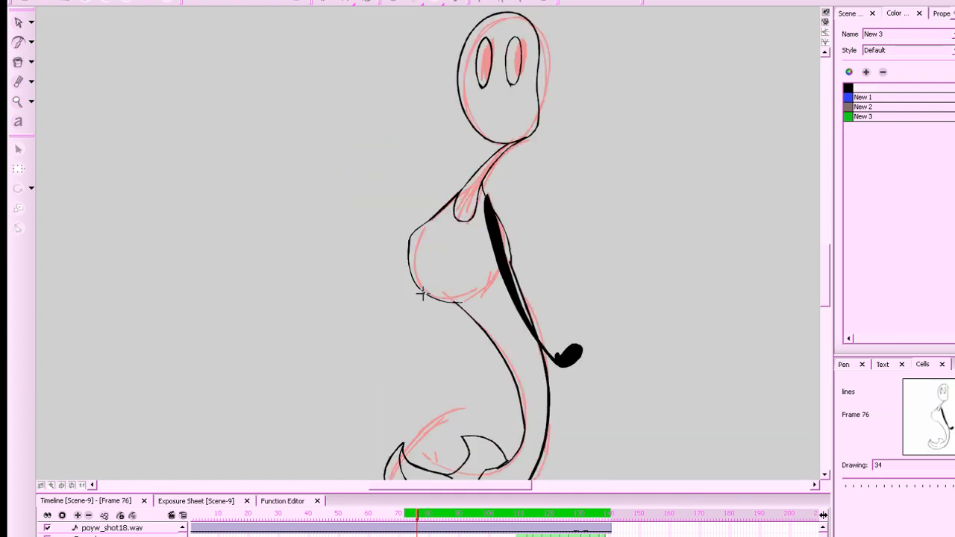
Ink the other forearm and its rounded hand with a thumb in black beneath the chest, using frame 72 as reference.
{"action": "mouse_move", "coordinate": [419, 290]}
{"action": "left_mouse_down"}
{"action": "mouse_move", "coordinate": [408, 328]}
{"action": "mouse_move", "coordinate": [425, 294]}
{"action": "left_mouse_up"}
{"action": "key", "text": "ctrl+z"}
{"action": "left_click_drag", "start_coordinate": [680, 366], "coordinate": [738, 351]}
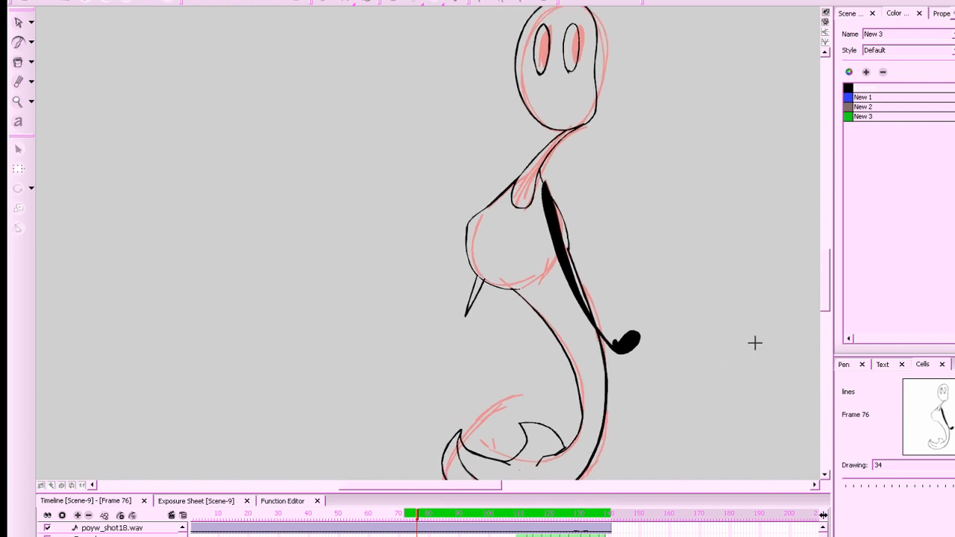
{"action": "key", "text": "f"}
{"action": "key", "text": "g"}
{"action": "key", "text": "f"}
{"action": "key", "text": "g"}
{"action": "mouse_move", "coordinate": [468, 315]}
{"action": "left_mouse_down"}
{"action": "mouse_move", "coordinate": [471, 328]}
{"action": "mouse_move", "coordinate": [431, 324]}
{"action": "mouse_move", "coordinate": [458, 317]}
{"action": "left_mouse_up"}
Fill the forearm and hand beneath the chest with solid black.
{"action": "key", "text": "alt+i"}
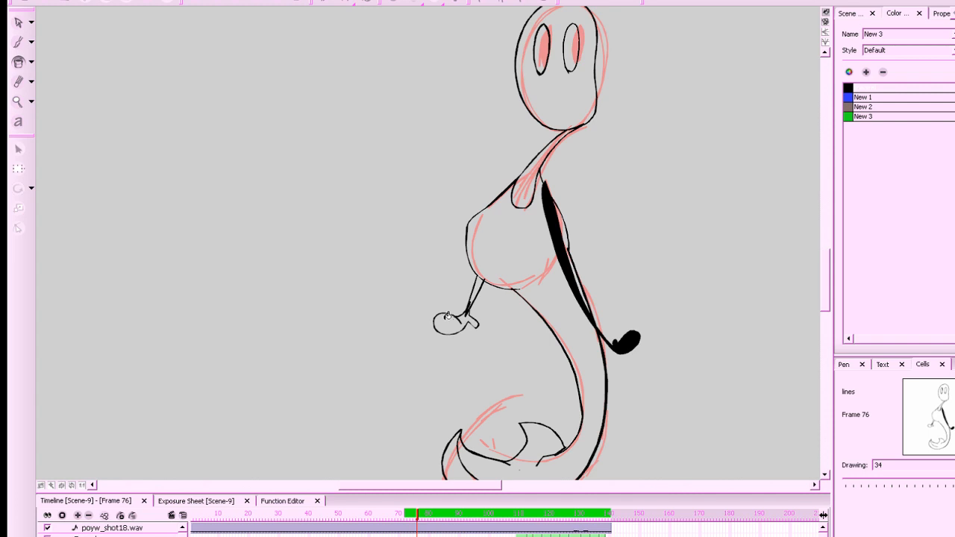
{"action": "left_click", "coordinate": [448, 317]}
{"action": "left_click", "coordinate": [472, 305]}
Step through frames 76 to 80 at reduced size to check the arms' motion, and return to frame 76.
{"action": "key", "text": "1"}
{"action": "key", "text": "1"}
{"action": "key", "text": "period"}
{"action": "key", "text": "period"}
{"action": "key", "text": "period"}
{"action": "key", "text": "period"}
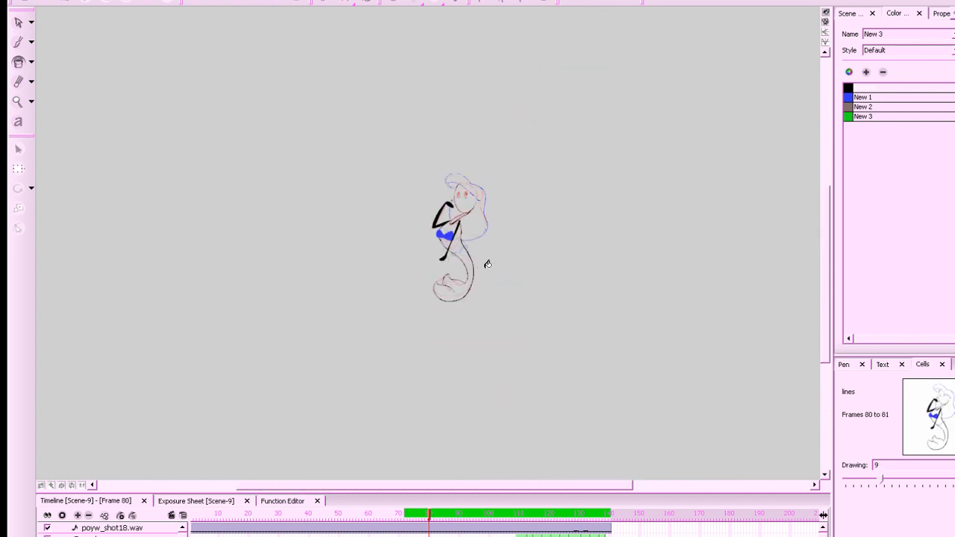
{"action": "key", "text": "comma"}
{"action": "key", "text": "comma"}
{"action": "key", "text": "comma"}
{"action": "key", "text": "comma"}
{"action": "key", "text": "2"}
{"action": "key", "text": "2"}
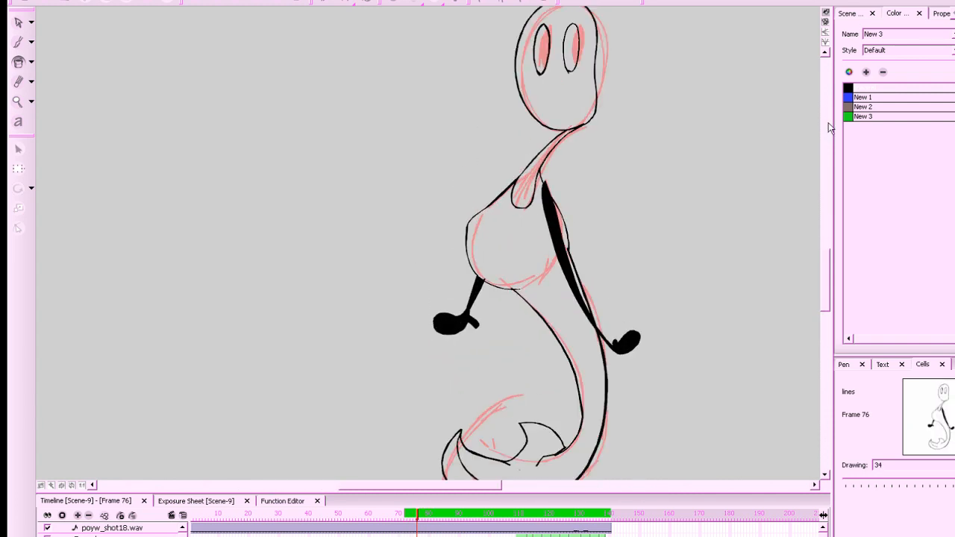
Draw a short vertical mark and a curved horizontal guideline across the chest in the blue New 1 colour.
{"action": "left_click", "coordinate": [859, 97]}
{"action": "key", "text": "b"}
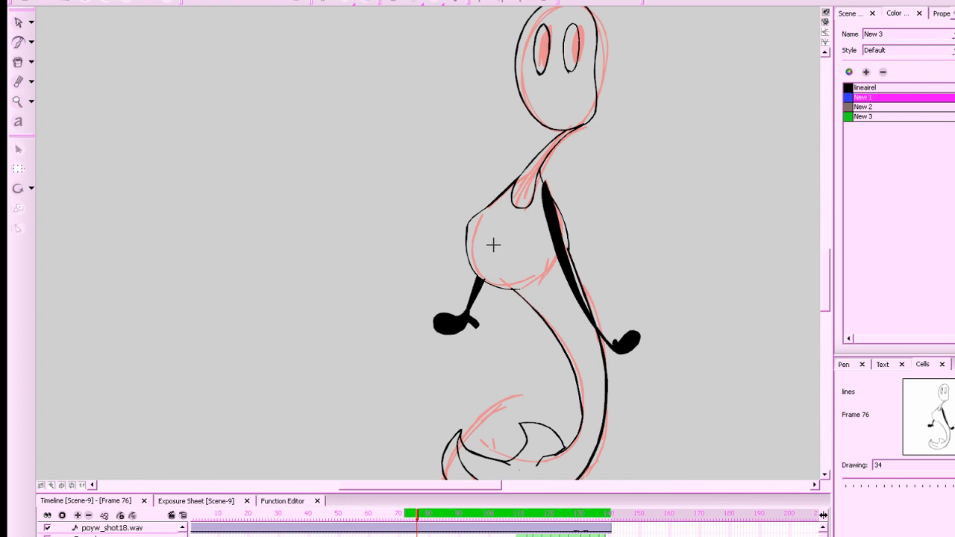
{"action": "left_click_drag", "start_coordinate": [495, 245], "coordinate": [499, 278]}
{"action": "key", "text": "ctrl+z"}
{"action": "mouse_move", "coordinate": [493, 244]}
{"action": "left_mouse_down"}
{"action": "mouse_move", "coordinate": [498, 274]}
{"action": "mouse_move", "coordinate": [541, 261]}
{"action": "left_mouse_up"}
{"action": "key", "text": "ctrl+z"}
{"action": "mouse_move", "coordinate": [468, 250]}
{"action": "left_mouse_down"}
{"action": "mouse_move", "coordinate": [512, 261]}
{"action": "mouse_move", "coordinate": [537, 256]}
{"action": "left_mouse_up"}
{"action": "key", "text": "ctrl+z"}
{"action": "key", "text": "ctrl+z"}
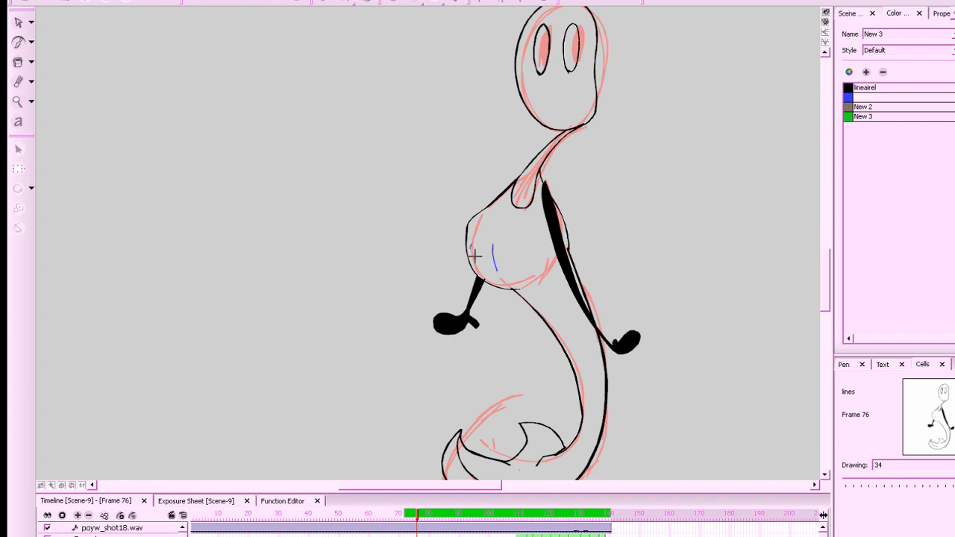
{"action": "left_click_drag", "start_coordinate": [471, 248], "coordinate": [536, 255]}
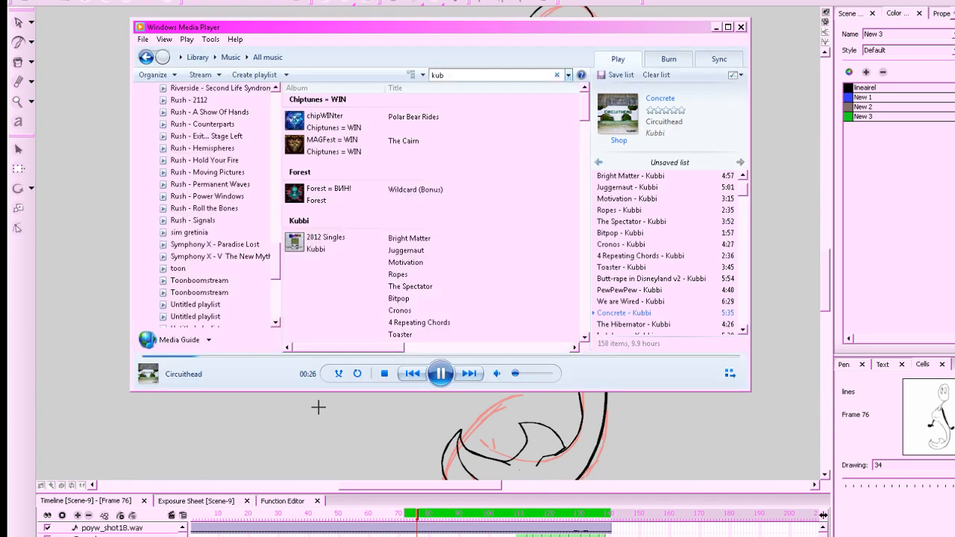
In Windows Media Player, search the music library for c418, play "The Long-Winded and Painful Death of Sweeny S Greenville", and return to the animation.
{"action": "left_click", "coordinate": [515, 69]}
{"action": "type", "text": "c418"}
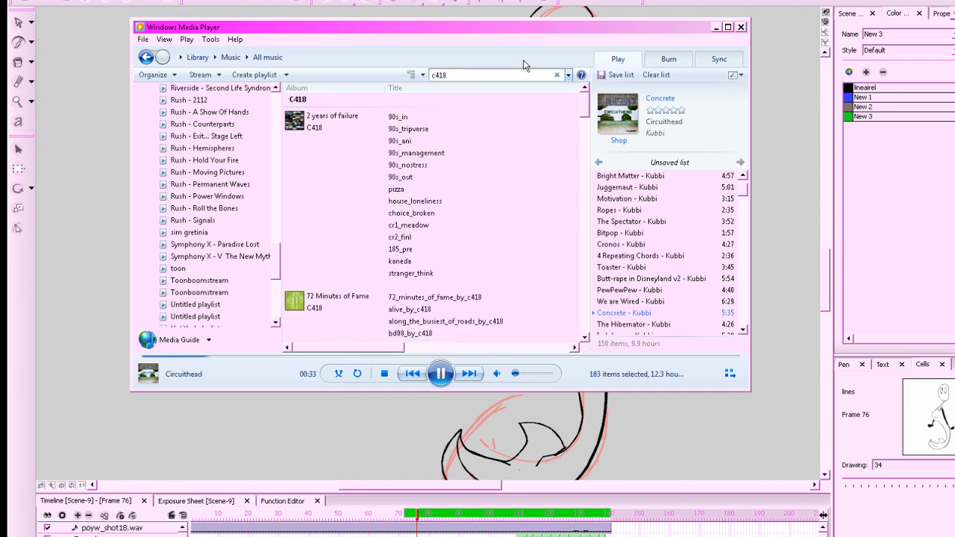
{"action": "scroll", "coordinate": [560, 134], "scroll_direction": "down", "scroll_amount": 4}
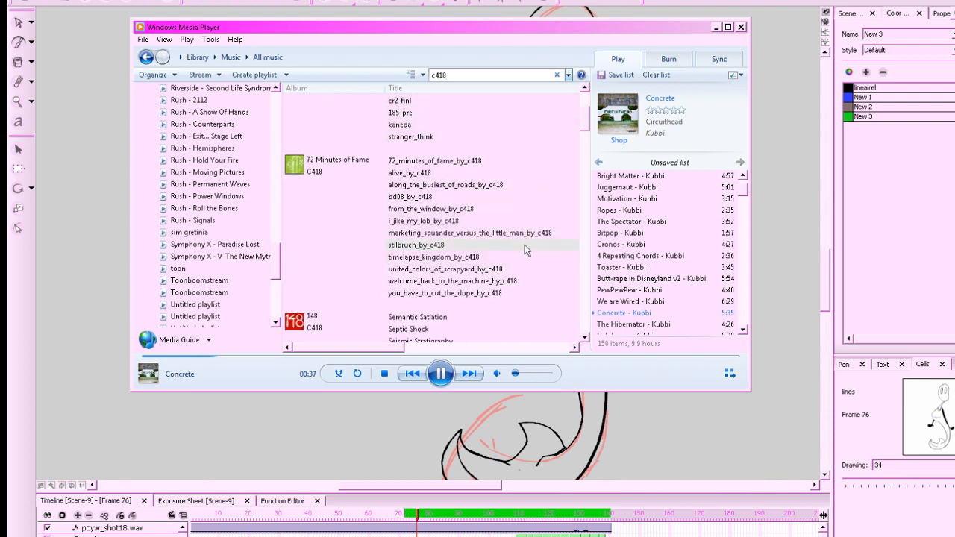
{"action": "scroll", "coordinate": [585, 124], "scroll_direction": "up", "scroll_amount": 2}
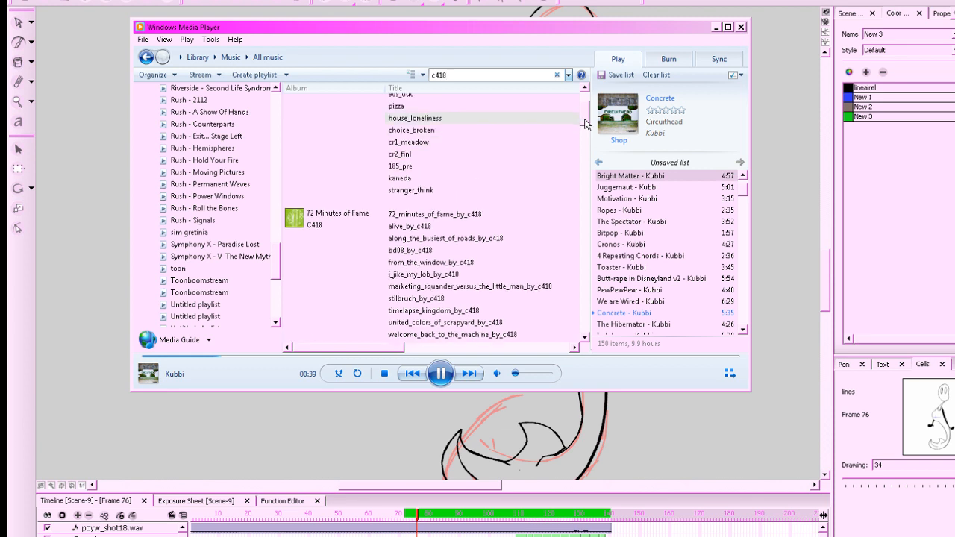
{"action": "scroll", "coordinate": [585, 125], "scroll_direction": "down", "scroll_amount": 1}
{"action": "scroll", "coordinate": [587, 127], "scroll_direction": "up", "scroll_amount": 1}
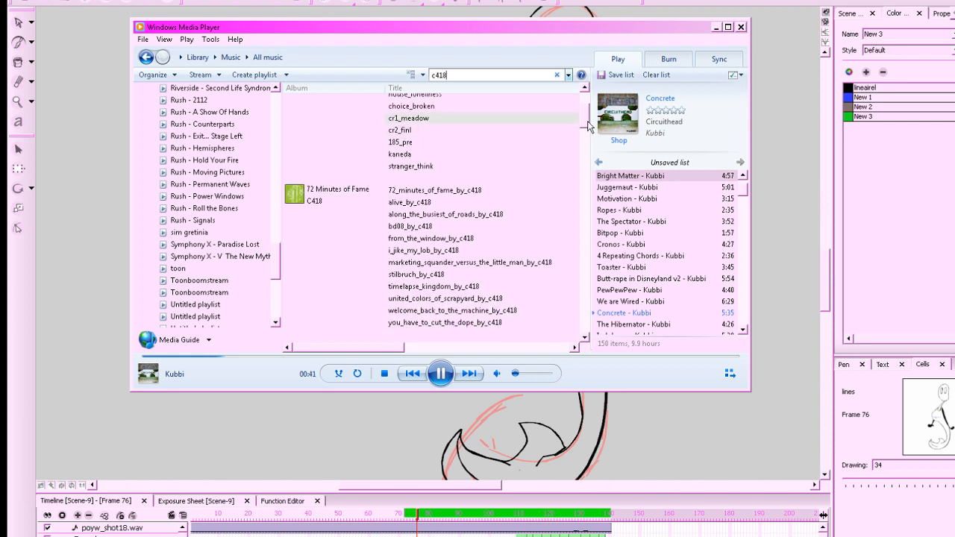
{"action": "left_click_drag", "start_coordinate": [589, 125], "coordinate": [591, 187]}
{"action": "double_click", "coordinate": [534, 226]}
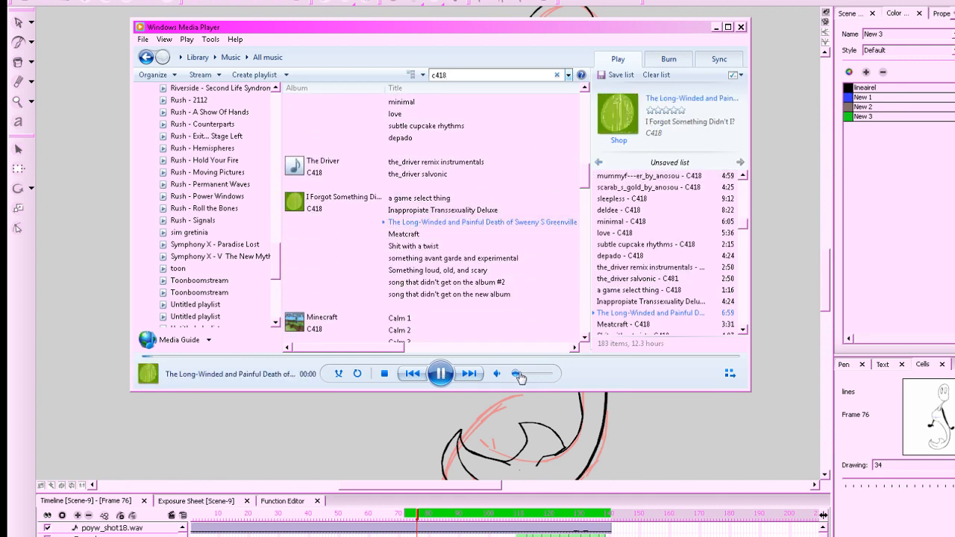
{"action": "left_click", "coordinate": [715, 28]}
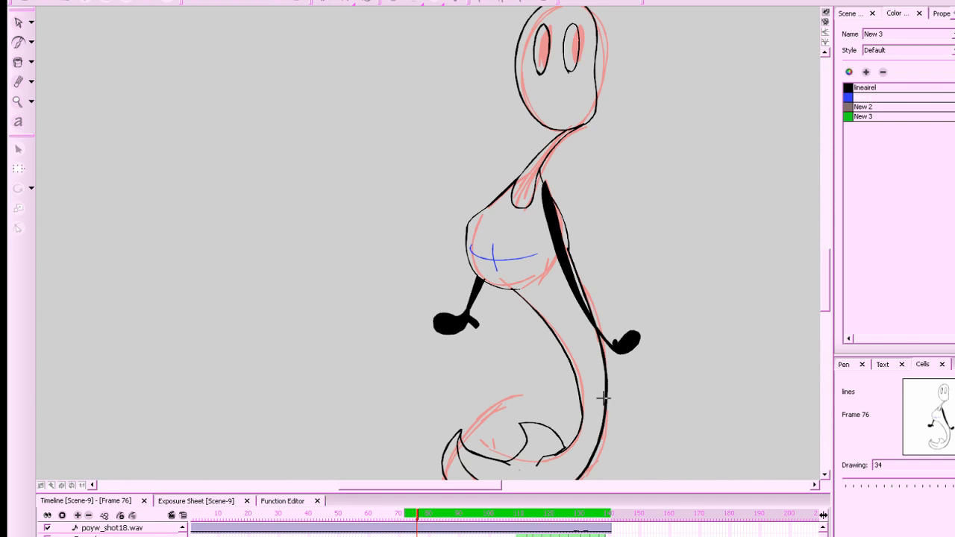
Draw the bikini top's cup nearest the black arm as a rounded outline from the chest guide's centre in blue New 1.
{"action": "left_click_drag", "start_coordinate": [721, 282], "coordinate": [680, 307]}
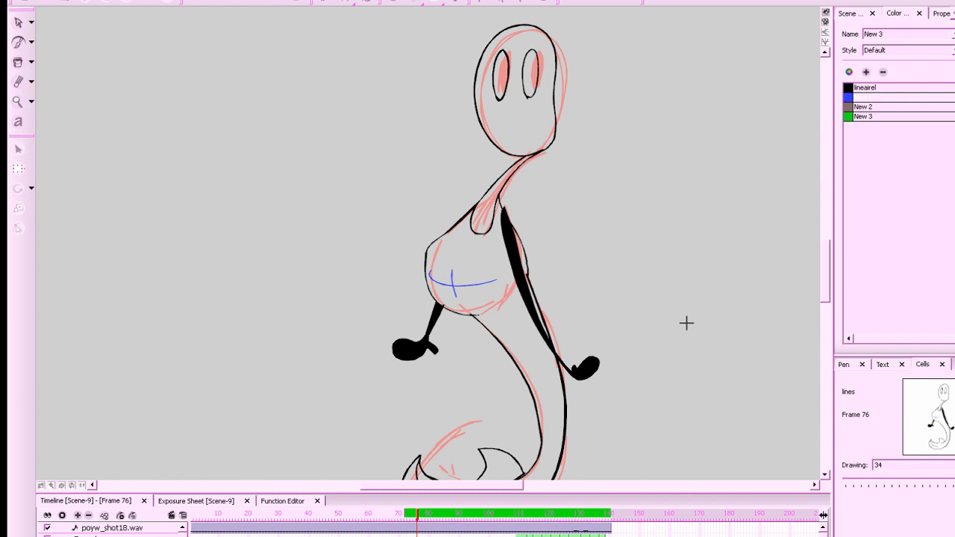
{"action": "left_click_drag", "start_coordinate": [688, 317], "coordinate": [700, 325]}
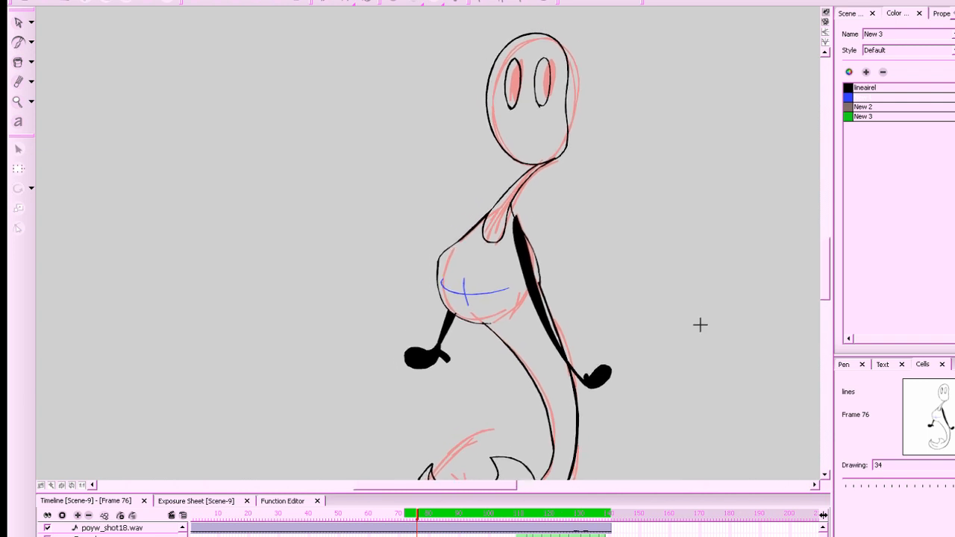
{"action": "key", "text": "f"}
{"action": "key", "text": "g"}
{"action": "left_click", "coordinate": [851, 98]}
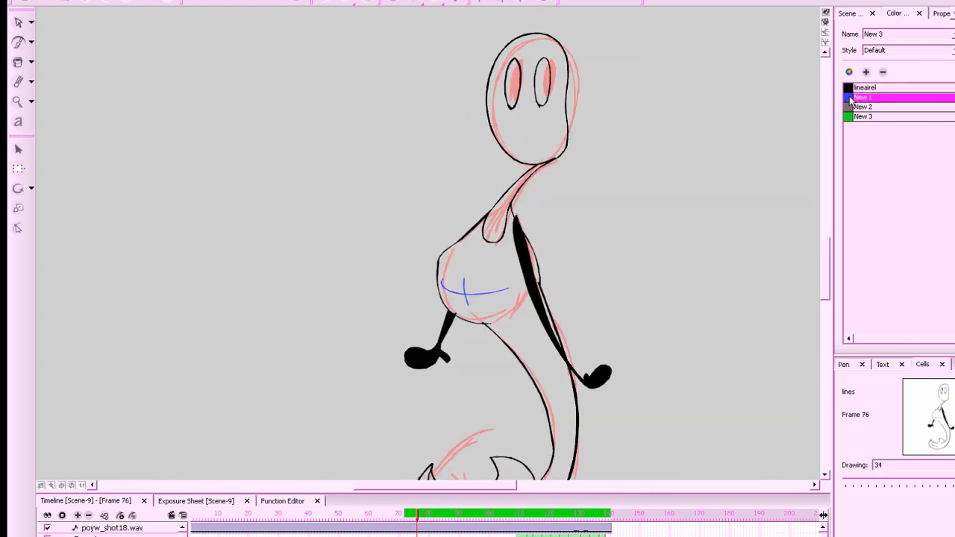
{"action": "key", "text": "f"}
{"action": "key", "text": "g"}
{"action": "key", "text": "g"}
{"action": "key", "text": "f"}
{"action": "mouse_move", "coordinate": [464, 297]}
{"action": "left_mouse_down"}
{"action": "mouse_move", "coordinate": [501, 264]}
{"action": "mouse_move", "coordinate": [508, 305]}
{"action": "mouse_move", "coordinate": [467, 297]}
{"action": "mouse_move", "coordinate": [489, 273]}
{"action": "left_mouse_up"}
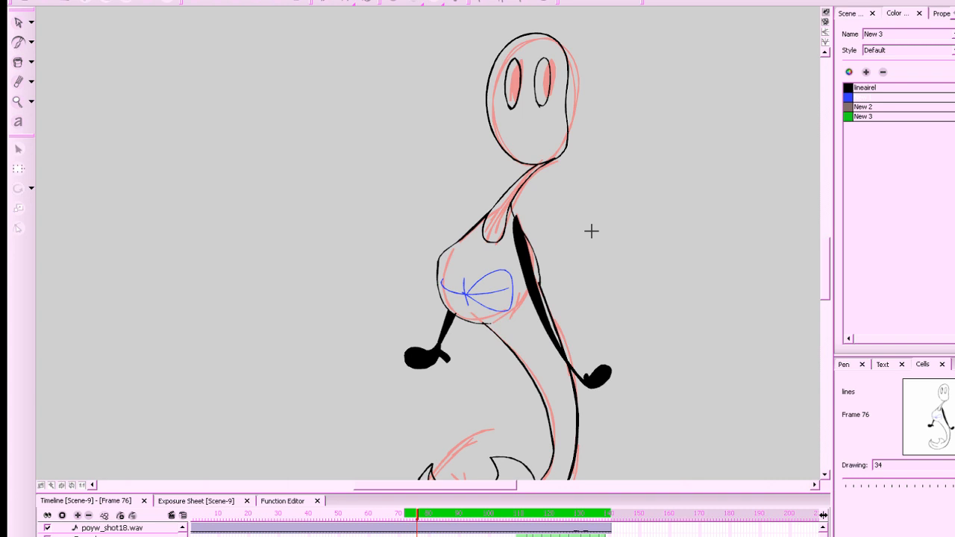
Compare the blue cup outline with the bikini top on frame 80, and return to frame 76.
{"action": "key", "text": "g"}
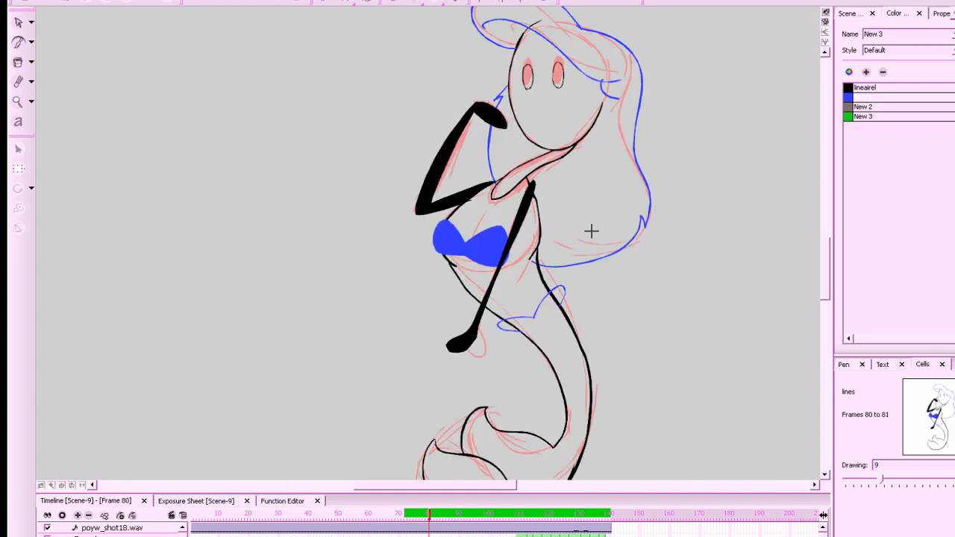
{"action": "key", "text": "f"}
{"action": "key", "text": "f"}
{"action": "key", "text": "g"}
{"action": "key", "text": "2"}
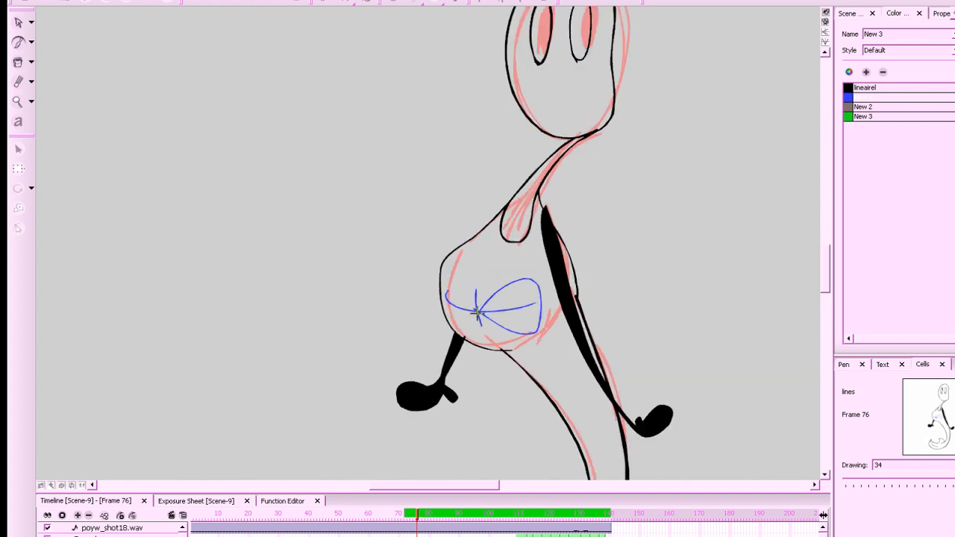
Outline the second, narrower bikini cup from the chest centre in blue New 1, and delete the curved and vertical chest guides.
{"action": "mouse_move", "coordinate": [479, 314]}
{"action": "left_mouse_down"}
{"action": "mouse_move", "coordinate": [449, 279]}
{"action": "mouse_move", "coordinate": [443, 294]}
{"action": "mouse_move", "coordinate": [459, 328]}
{"action": "mouse_move", "coordinate": [478, 316]}
{"action": "left_mouse_up"}
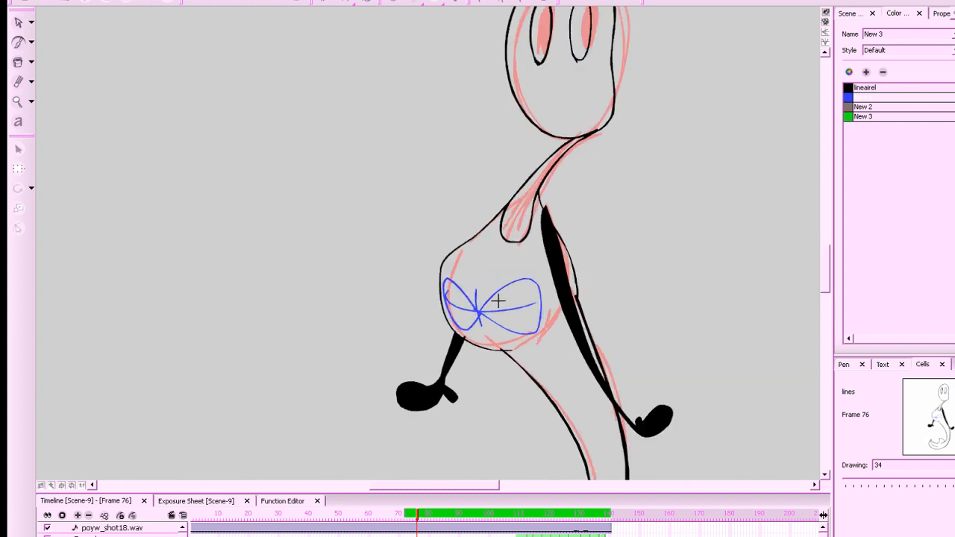
{"action": "left_click", "coordinate": [18, 62]}
{"action": "left_click", "coordinate": [21, 23]}
{"action": "left_click", "coordinate": [524, 306]}
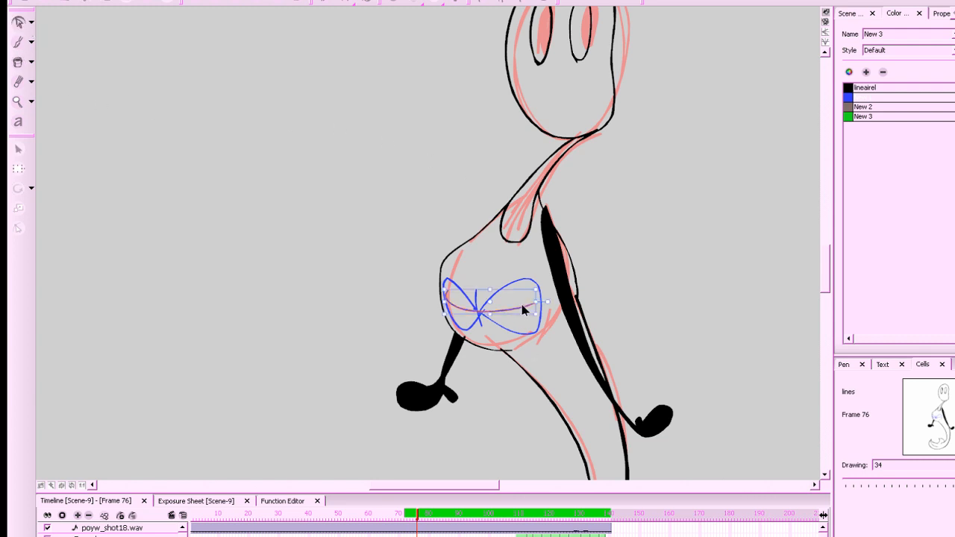
{"action": "key", "text": "Delete"}
{"action": "left_click", "coordinate": [480, 320]}
{"action": "key", "text": "Delete"}
Fill both bikini cups with blue New 1 and brush in the join between them at the chest centre.
{"action": "key", "text": "alt+b"}
{"action": "left_click_drag", "start_coordinate": [485, 305], "coordinate": [478, 316]}
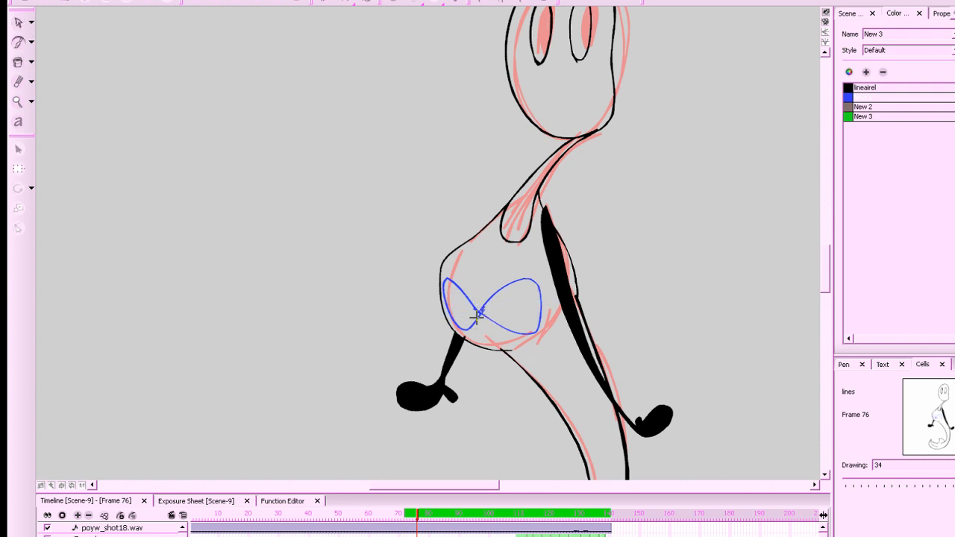
{"action": "left_click", "coordinate": [520, 310]}
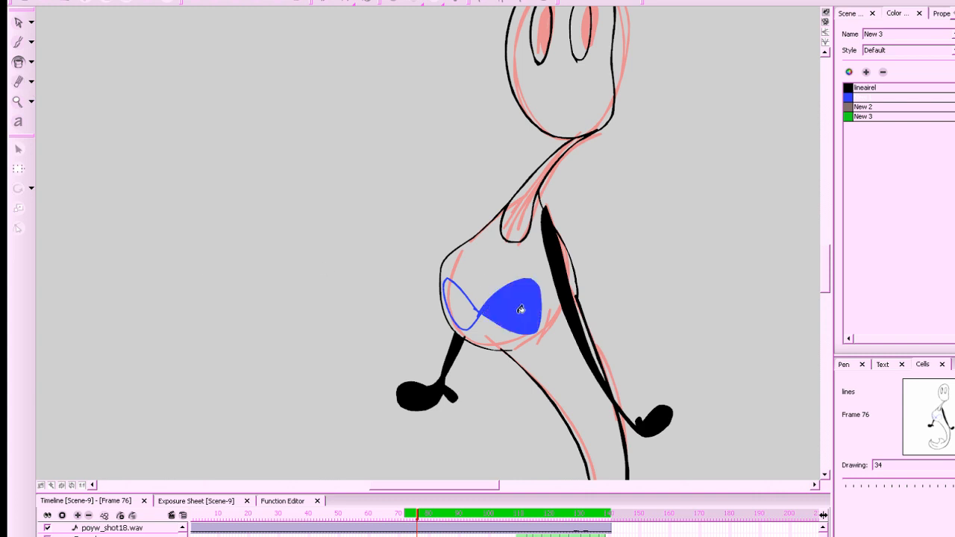
{"action": "left_click", "coordinate": [462, 308]}
{"action": "key", "text": "alt+b"}
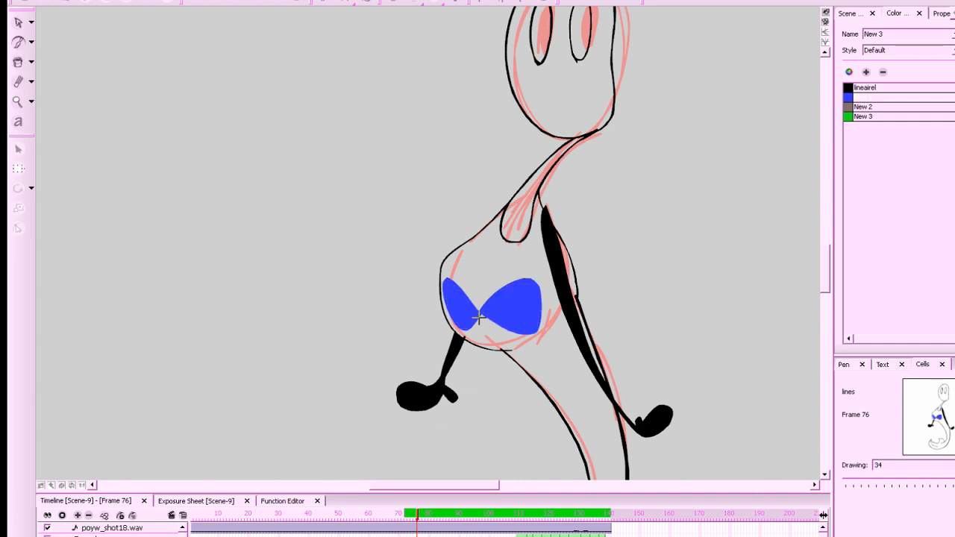
{"action": "left_click_drag", "start_coordinate": [475, 319], "coordinate": [505, 311]}
Turn on onion skinning on frame 76 and bring the mermaid's head and upper body into view.
{"action": "key", "text": "1"}
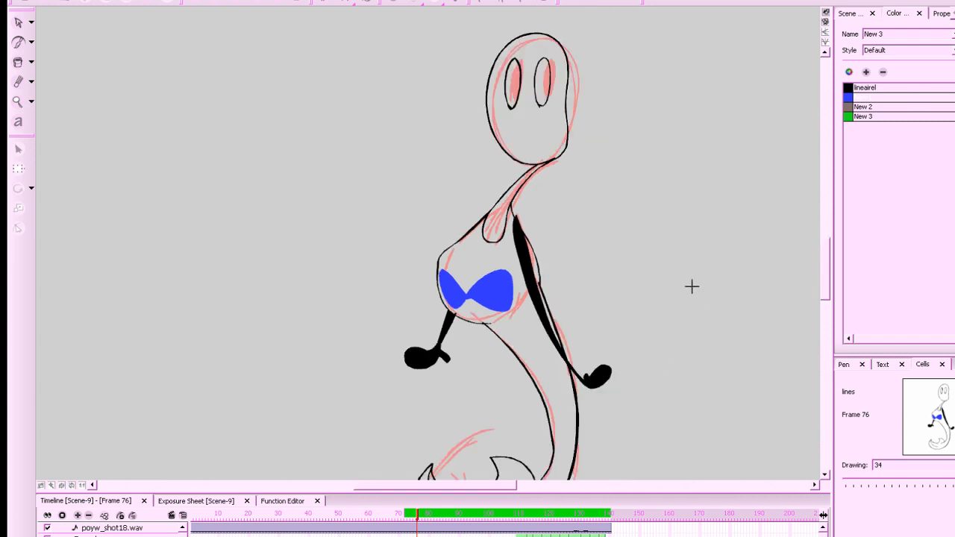
{"action": "left_click", "coordinate": [397, 2]}
{"action": "left_click_drag", "start_coordinate": [672, 249], "coordinate": [656, 334]}
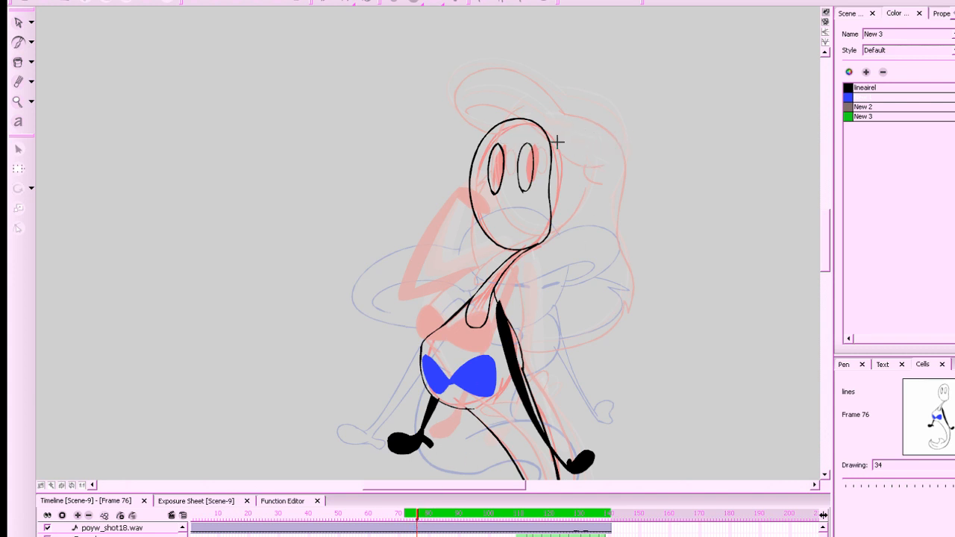
{"action": "left_click_drag", "start_coordinate": [551, 144], "coordinate": [435, 146]}
{"action": "key", "text": "ctrl+z"}
{"action": "mouse_move", "coordinate": [542, 145]}
{"action": "left_mouse_down"}
{"action": "mouse_move", "coordinate": [426, 177]}
{"action": "mouse_move", "coordinate": [565, 139]}
{"action": "left_mouse_up"}
{"action": "key", "text": "ctrl+z"}
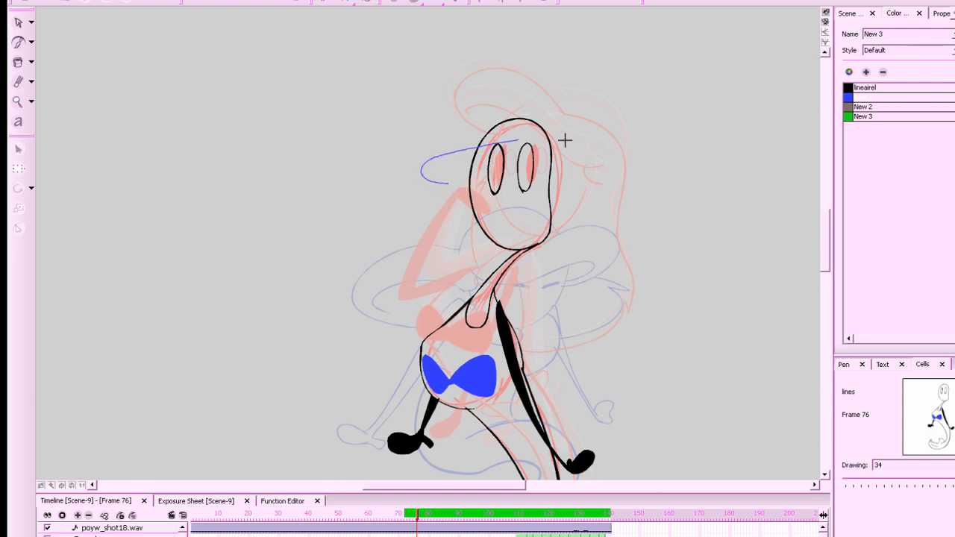
{"action": "key", "text": "ctrl+z"}
{"action": "mouse_move", "coordinate": [463, 179]}
{"action": "left_mouse_down"}
{"action": "mouse_move", "coordinate": [507, 139]}
{"action": "mouse_move", "coordinate": [564, 138]}
{"action": "mouse_move", "coordinate": [549, 162]}
{"action": "left_mouse_up"}
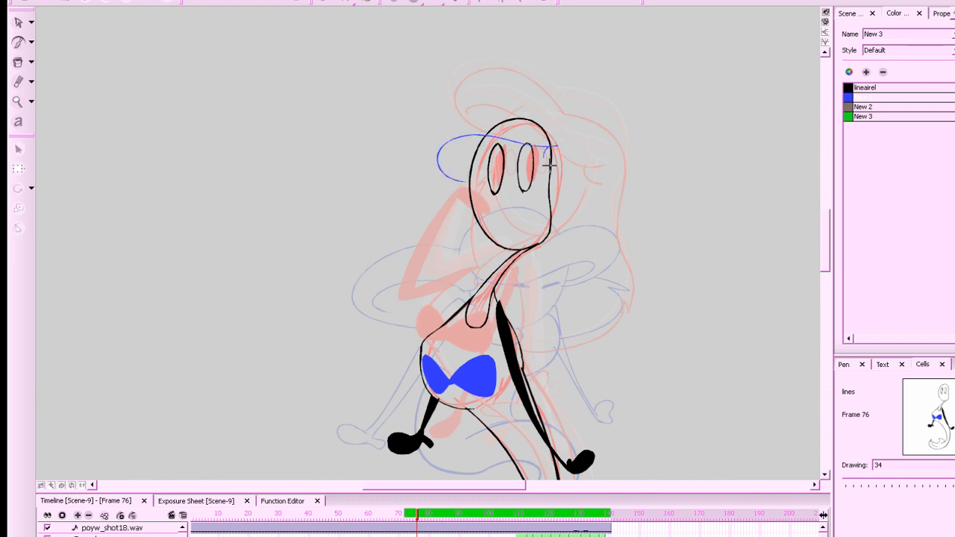
{"action": "left_click_drag", "start_coordinate": [512, 116], "coordinate": [414, 170]}
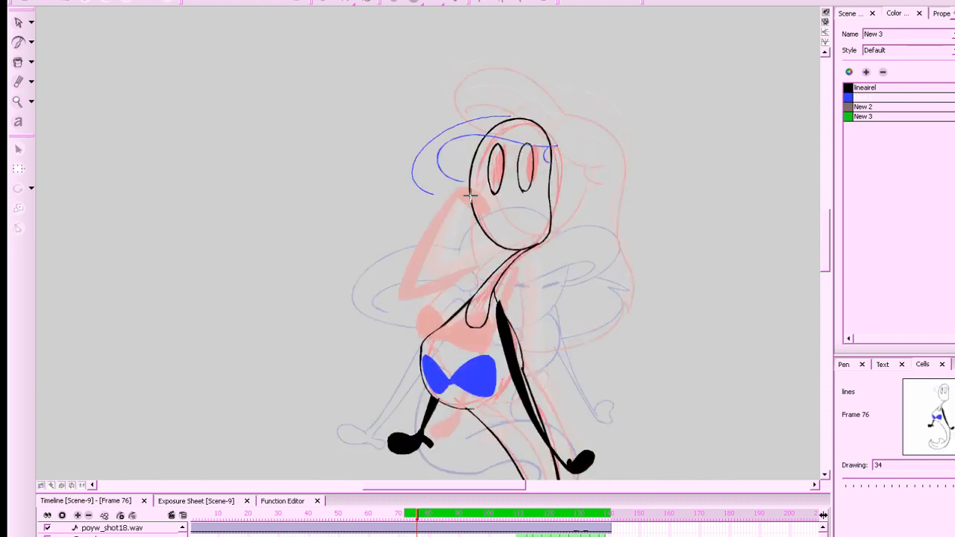
{"action": "key", "text": "ctrl+z"}
{"action": "left_click_drag", "start_coordinate": [502, 115], "coordinate": [413, 172]}
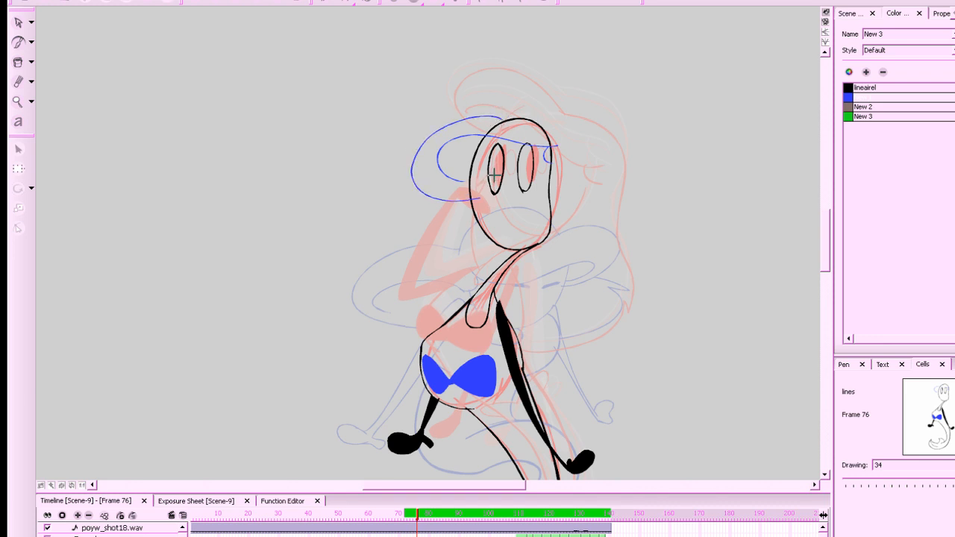
{"action": "key", "text": "ctrl+z"}
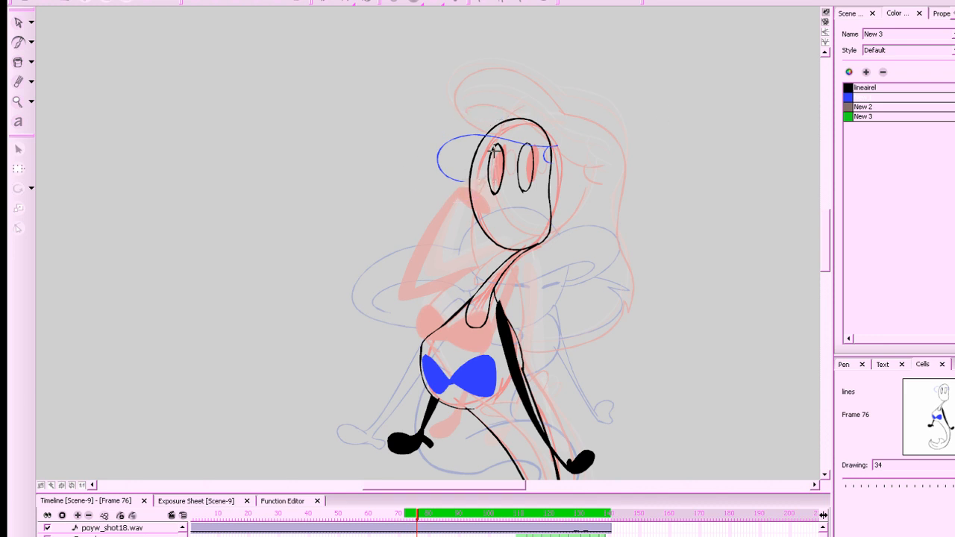
{"action": "key", "text": "ctrl+z"}
{"action": "left_click_drag", "start_coordinate": [509, 114], "coordinate": [475, 192]}
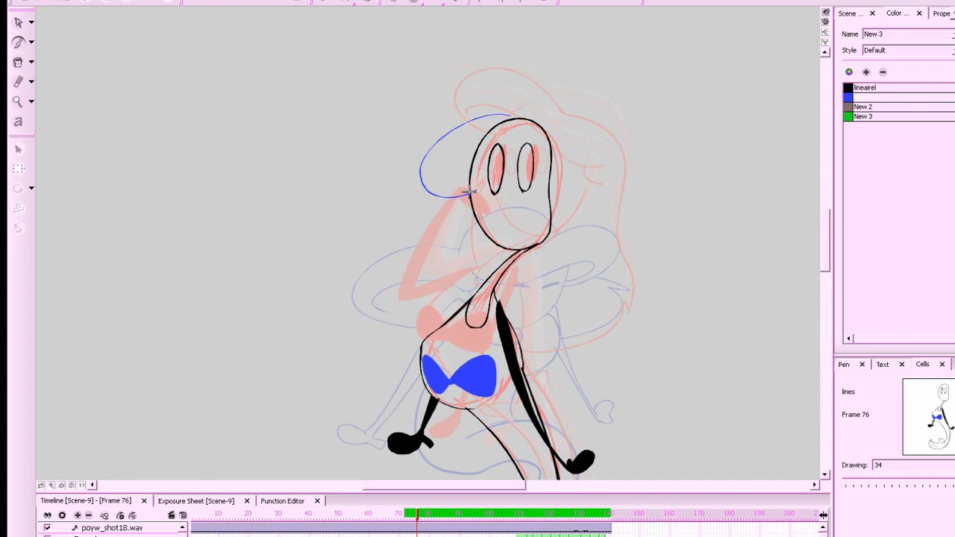
{"action": "key", "text": "ctrl+z"}
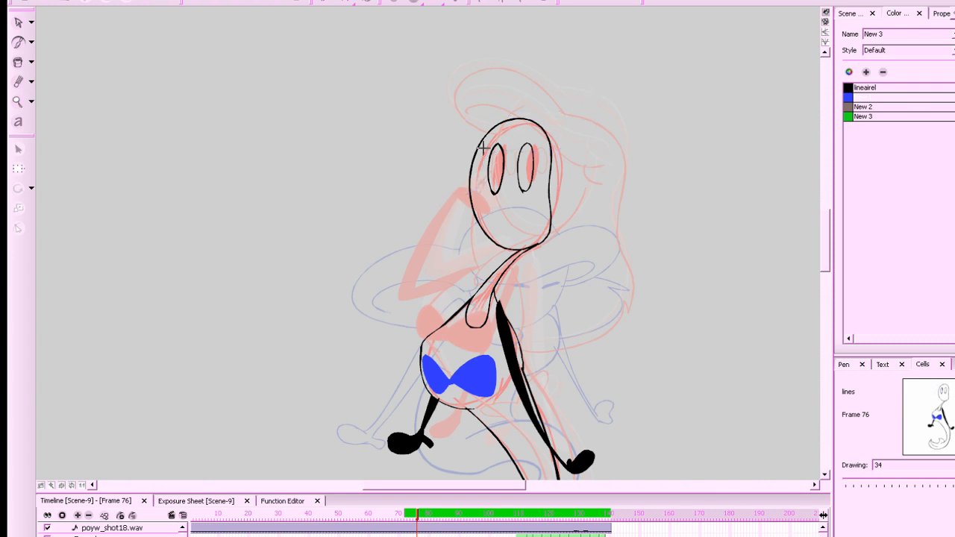
Draw the front hair curl in blue New 1 with an inner curve across the forehead and an outer curve over the crown.
{"action": "mouse_move", "coordinate": [445, 155]}
{"action": "left_mouse_down"}
{"action": "mouse_move", "coordinate": [524, 151]}
{"action": "mouse_move", "coordinate": [551, 147]}
{"action": "left_mouse_up"}
{"action": "left_click_drag", "start_coordinate": [472, 171], "coordinate": [536, 128]}
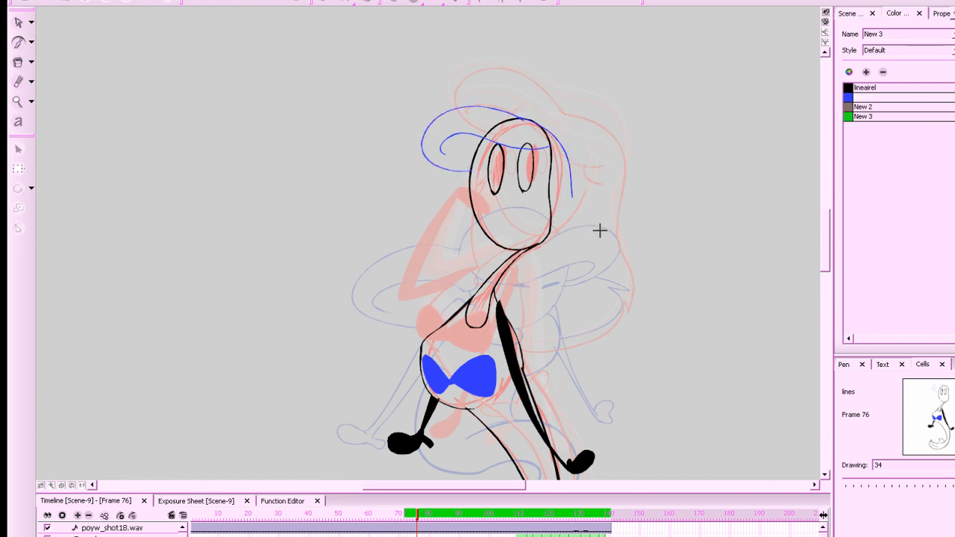
{"action": "mouse_move", "coordinate": [535, 118]}
{"action": "left_mouse_down"}
{"action": "mouse_move", "coordinate": [571, 178]}
{"action": "mouse_move", "coordinate": [586, 262]}
{"action": "left_mouse_up"}
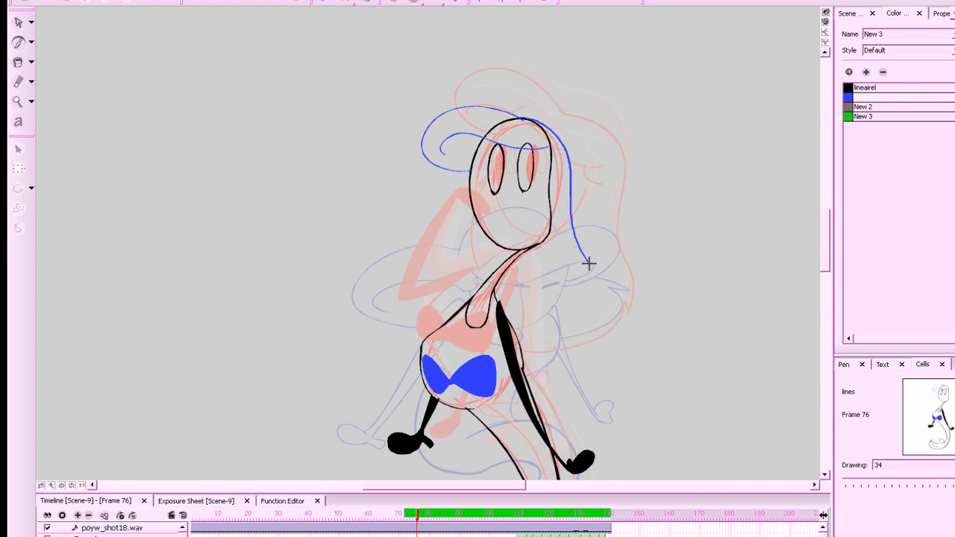
{"action": "key", "text": "f"}
{"action": "key", "text": "g"}
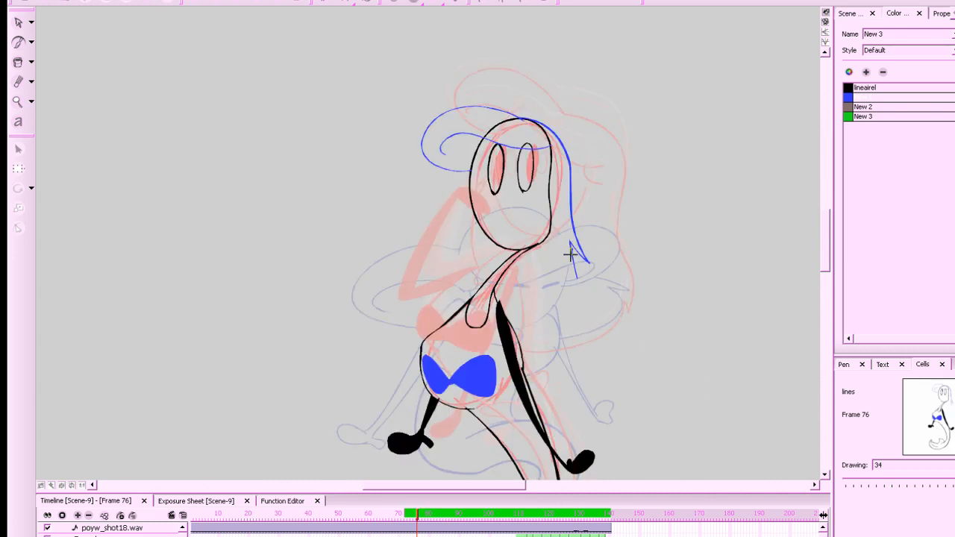
{"action": "key", "text": "ctrl+z"}
Draw the long back hair from the crown to behind the black arm, and the opposite lock curling over the shoulder, in blue.
{"action": "mouse_move", "coordinate": [559, 135]}
{"action": "left_mouse_down"}
{"action": "mouse_move", "coordinate": [620, 293]}
{"action": "mouse_move", "coordinate": [584, 295]}
{"action": "mouse_move", "coordinate": [603, 312]}
{"action": "mouse_move", "coordinate": [620, 301]}
{"action": "mouse_move", "coordinate": [614, 317]}
{"action": "mouse_move", "coordinate": [621, 299]}
{"action": "mouse_move", "coordinate": [608, 324]}
{"action": "mouse_move", "coordinate": [522, 341]}
{"action": "left_mouse_up"}
{"action": "key", "text": "alt+b"}
{"action": "key", "text": "ctrl+z"}
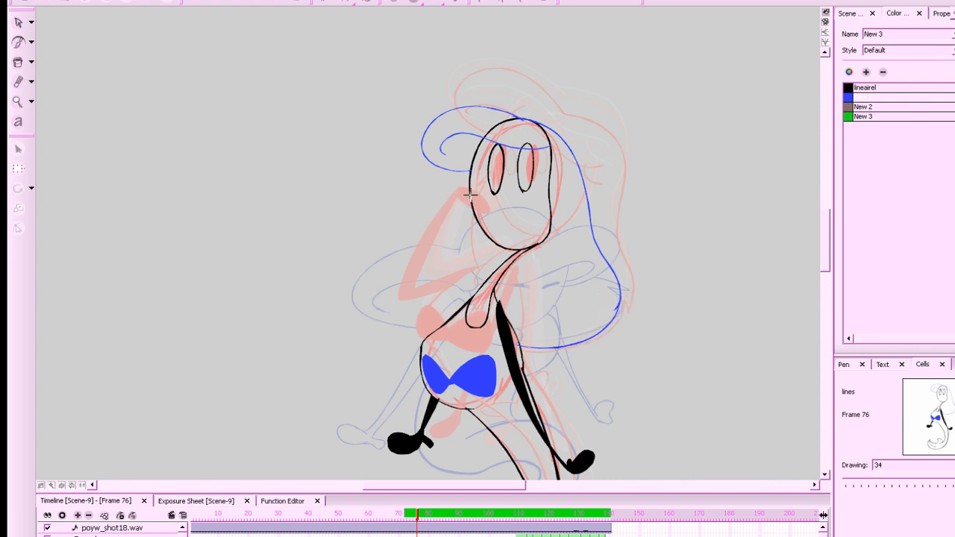
{"action": "mouse_move", "coordinate": [462, 170]}
{"action": "left_mouse_down"}
{"action": "mouse_move", "coordinate": [489, 245]}
{"action": "mouse_move", "coordinate": [471, 222]}
{"action": "mouse_move", "coordinate": [472, 189]}
{"action": "mouse_move", "coordinate": [479, 246]}
{"action": "mouse_move", "coordinate": [428, 277]}
{"action": "mouse_move", "coordinate": [425, 332]}
{"action": "mouse_move", "coordinate": [438, 298]}
{"action": "mouse_move", "coordinate": [455, 317]}
{"action": "left_mouse_up"}
{"action": "key", "text": "ctrl+z"}
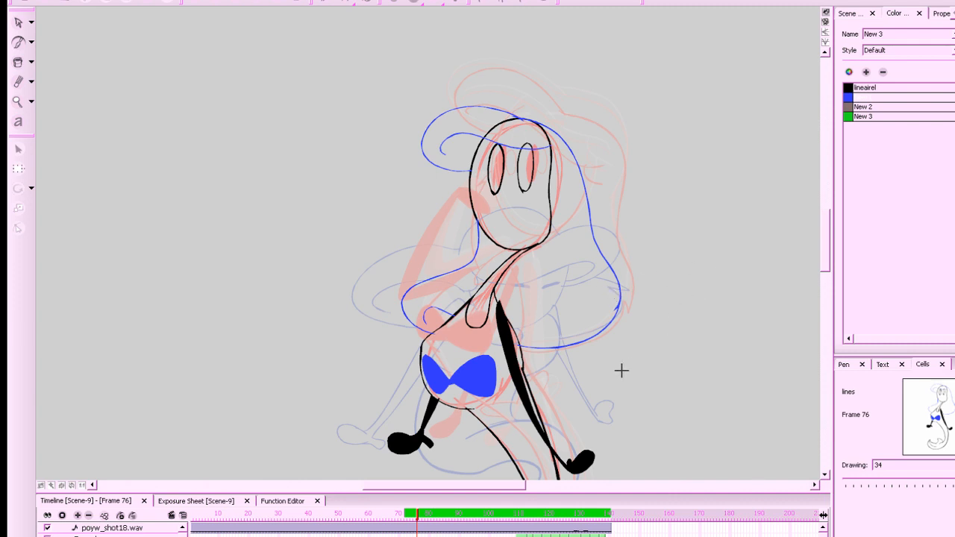
Flip between frame 76 and its neighbouring frames to examine how the new hair and bikini move.
{"action": "key", "text": "f"}
{"action": "key", "text": "g"}
{"action": "key", "text": "g"}
{"action": "key", "text": "f"}
{"action": "key", "text": "x"}
{"action": "key", "text": "x"}
{"action": "key", "text": "f"}
{"action": "key", "text": "g"}
{"action": "key", "text": "g"}
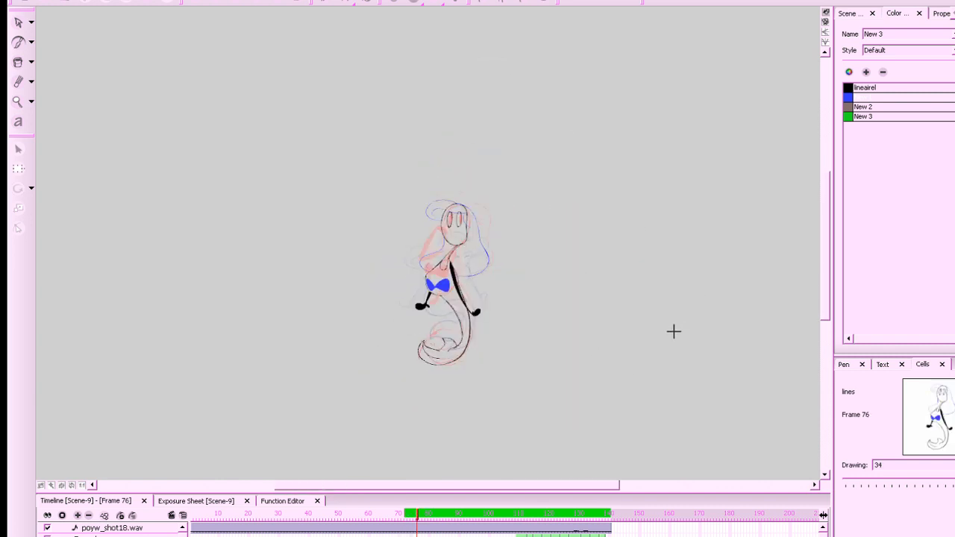
{"action": "key", "text": "f"}
{"action": "key", "text": "f"}
{"action": "key", "text": "g"}
Advance to the empty frame 78 on the lines layer and enlarge the view of the onion-skinned mermaid.
{"action": "key", "text": "period"}
{"action": "key", "text": "period"}
{"action": "key", "text": "z"}
{"action": "key", "text": "z"}
{"action": "key", "text": "z"}
{"action": "key", "text": "z"}
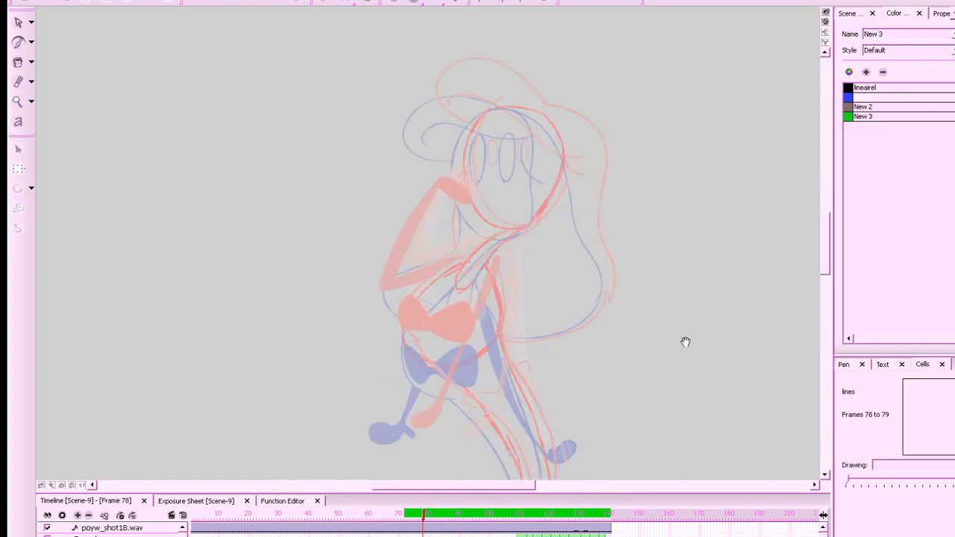
{"action": "mouse_move", "coordinate": [685, 342]}
{"action": "left_mouse_down"}
{"action": "mouse_move", "coordinate": [672, 326]}
{"action": "mouse_move", "coordinate": [694, 269]}
{"action": "left_mouse_up"}
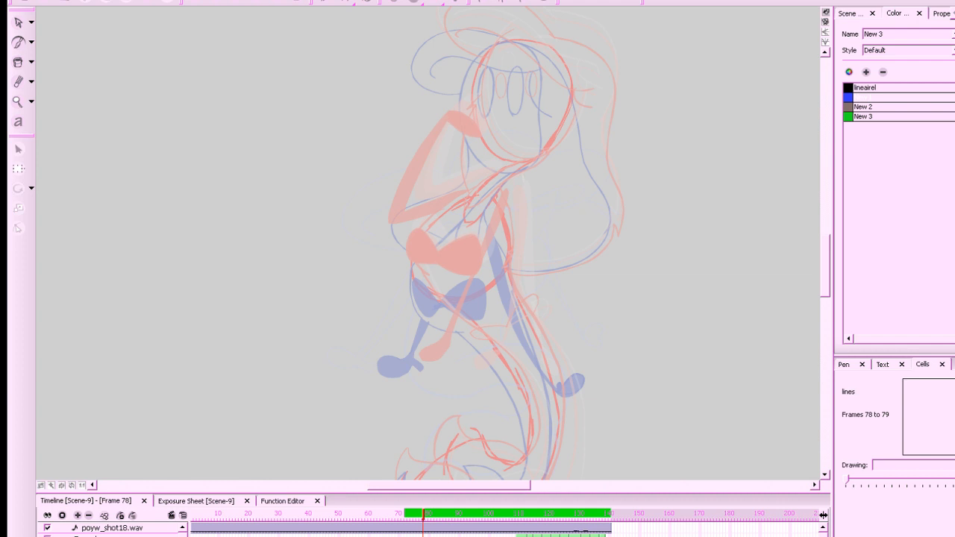
In Windows Media Player, pause the playing track, and return to the animation.
{"action": "key", "text": "alt+Tab"}
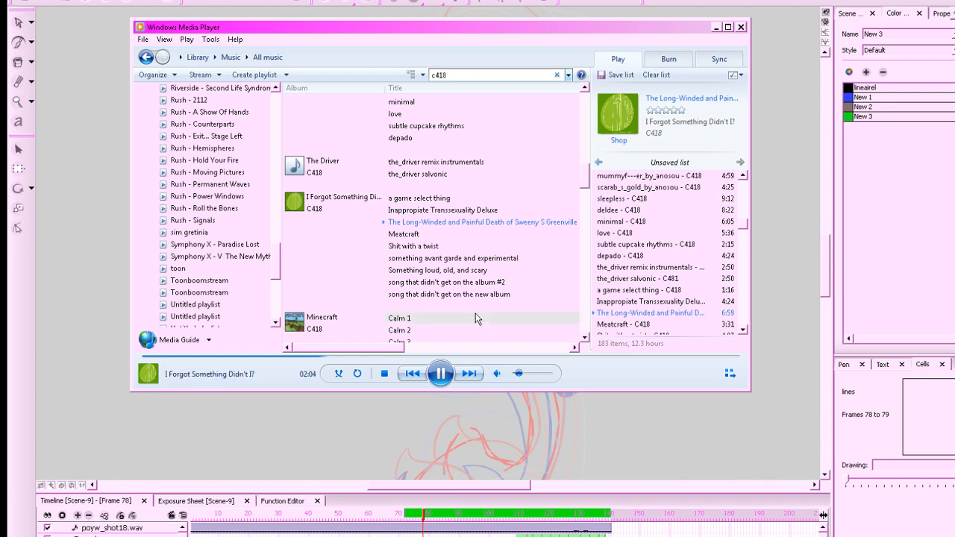
{"action": "left_click", "coordinate": [441, 374]}
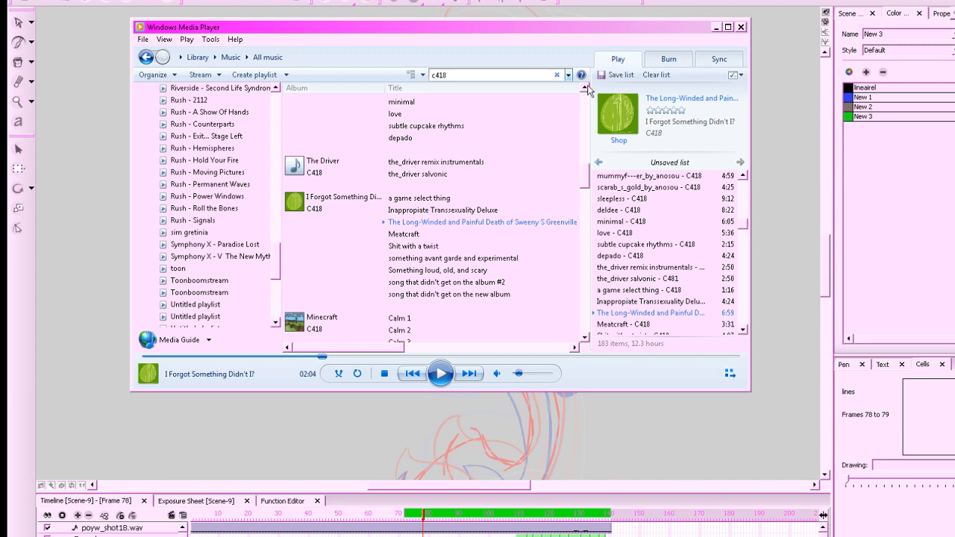
{"action": "left_click", "coordinate": [716, 28]}
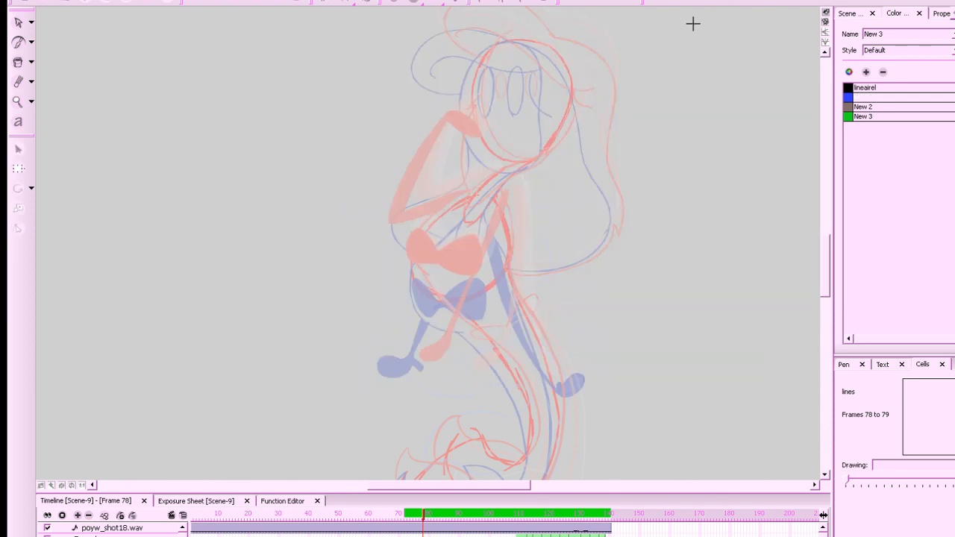
Scrub along the timeline from frame 78 to frame 102 to review the inked mermaid drawings.
{"action": "left_click", "coordinate": [61, 6]}
{"action": "left_click_drag", "start_coordinate": [429, 517], "coordinate": [497, 534]}
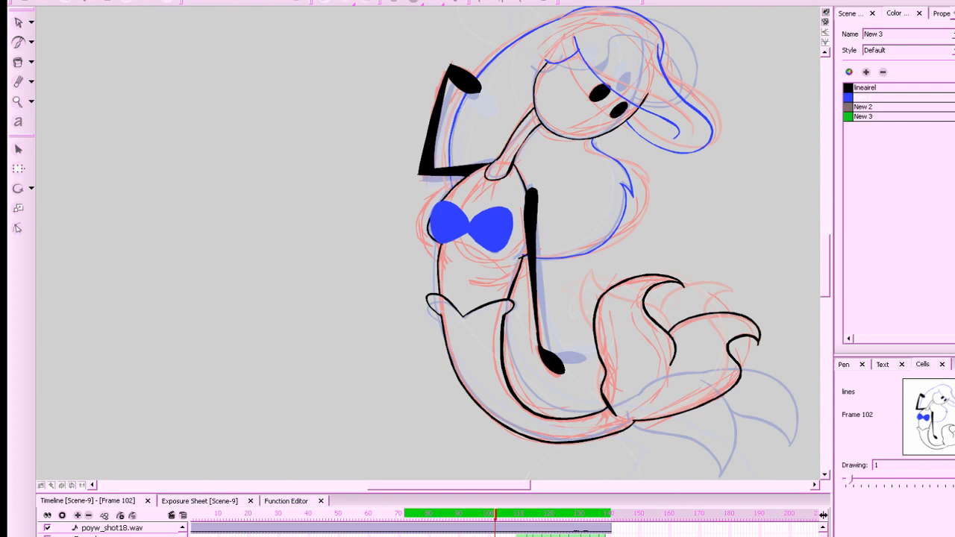
Leave the animation at frame 102 and switch to OBS.
{"action": "left_click", "coordinate": [16, 1]}
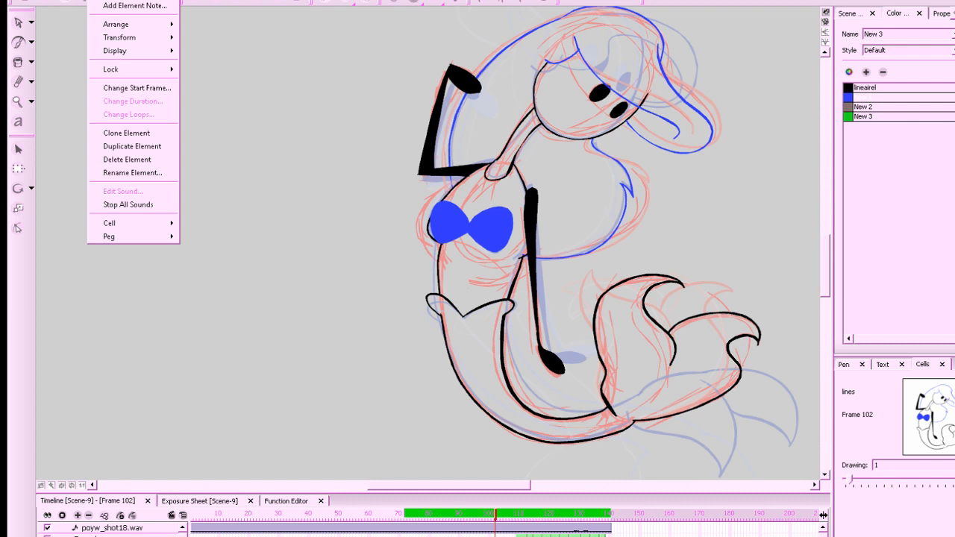
{"action": "left_click", "coordinate": [100, 0]}
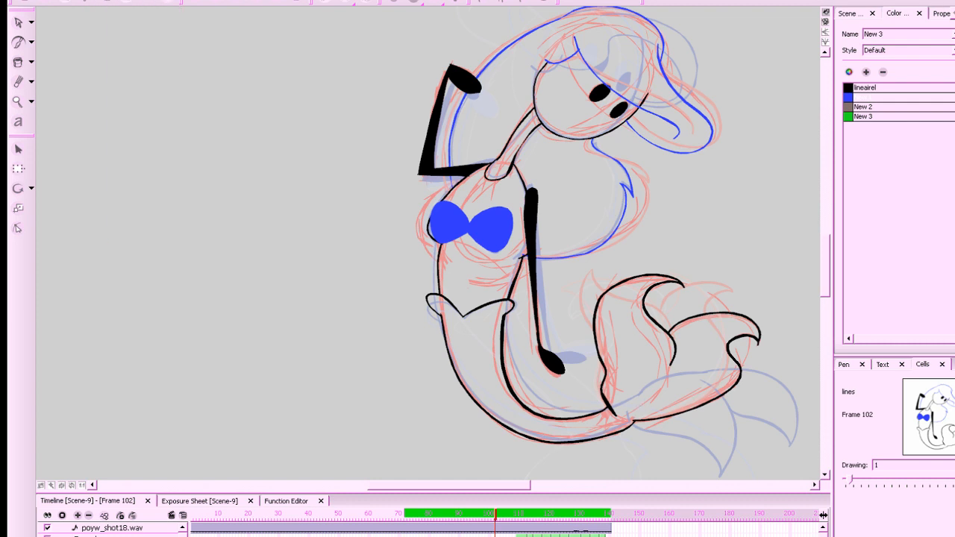
{"action": "key", "text": "alt+Tab"}
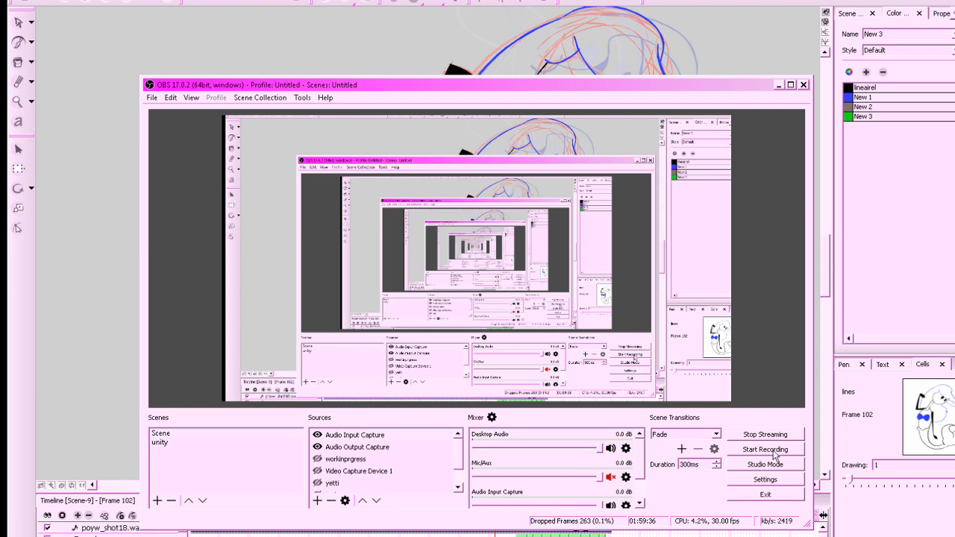